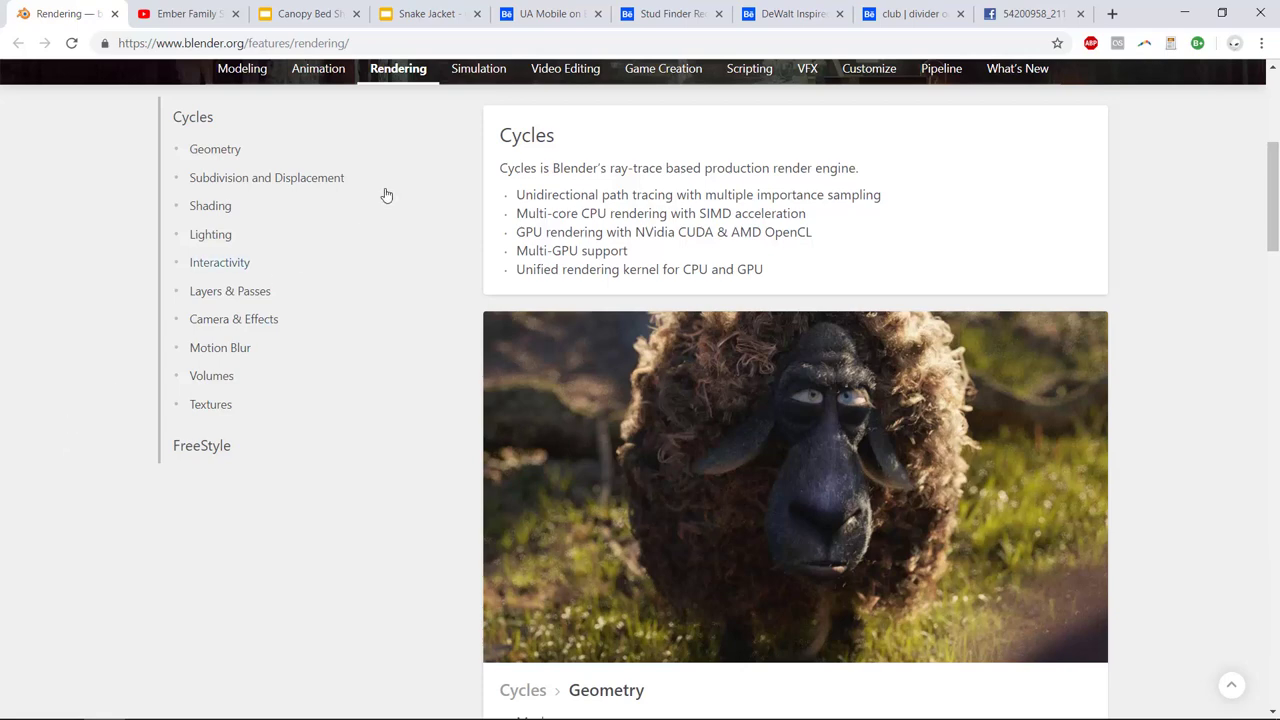
Step: Bring the DeWalt Inspired Tape Dispenser project forward, review its product renders and close the page
drag(785, 14, 172, 24)
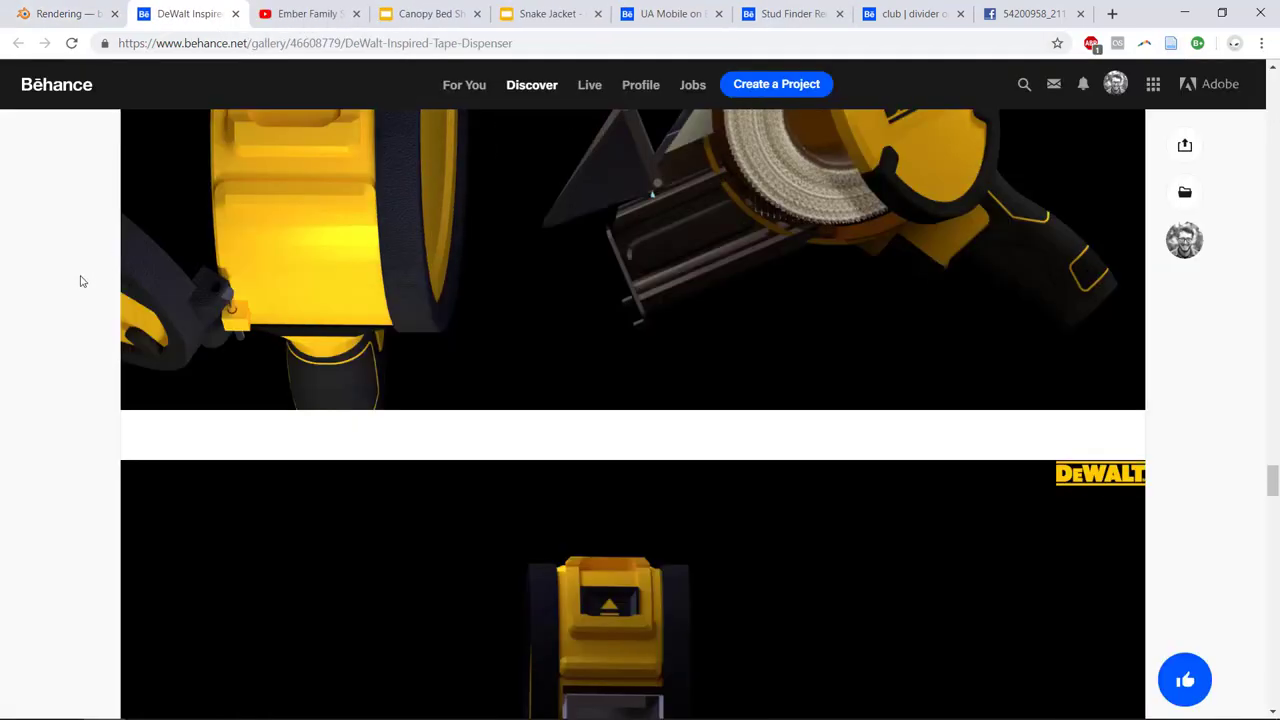
scroll(87, 287, up, 2)
scroll(87, 287, down, 5)
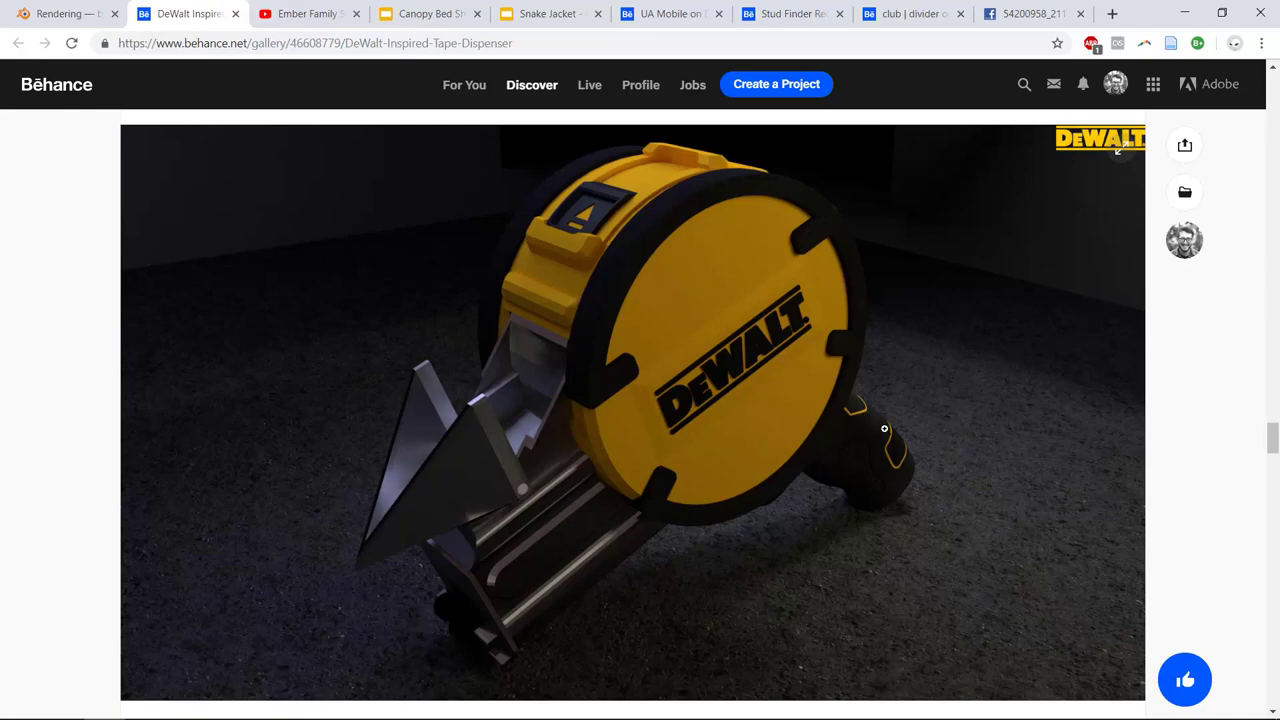
scroll(914, 440, down, 1)
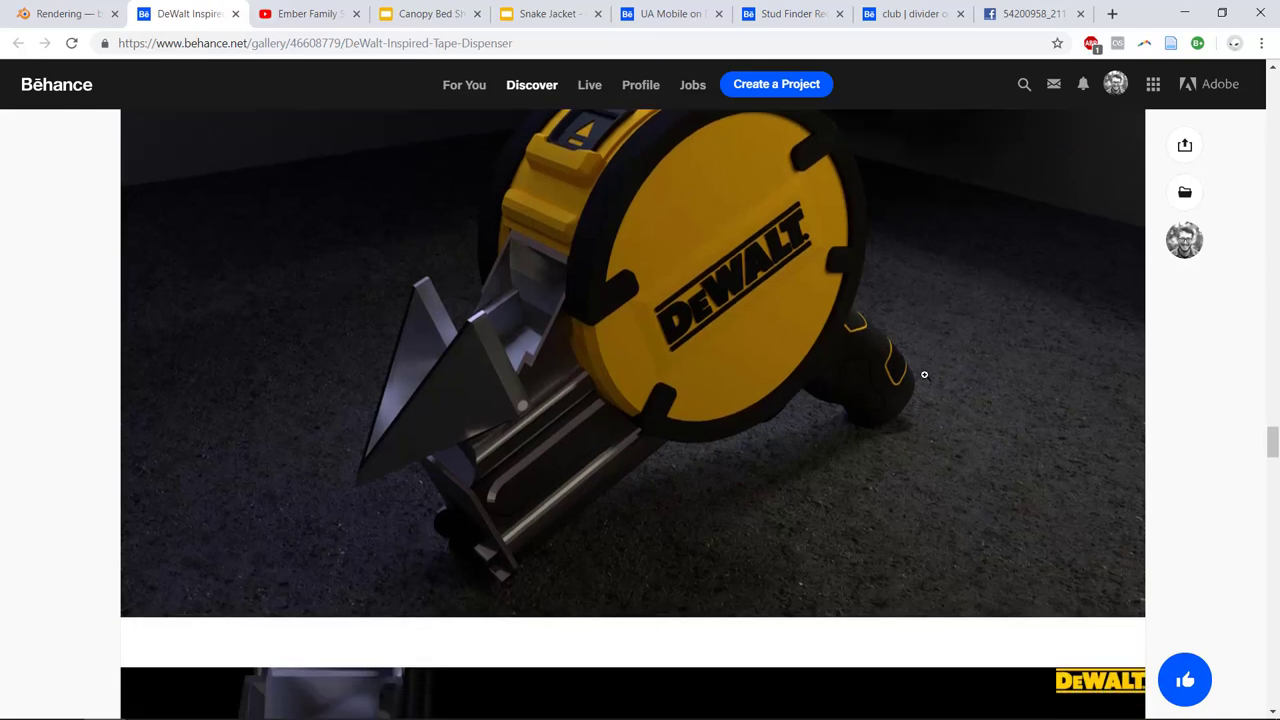
click(237, 14)
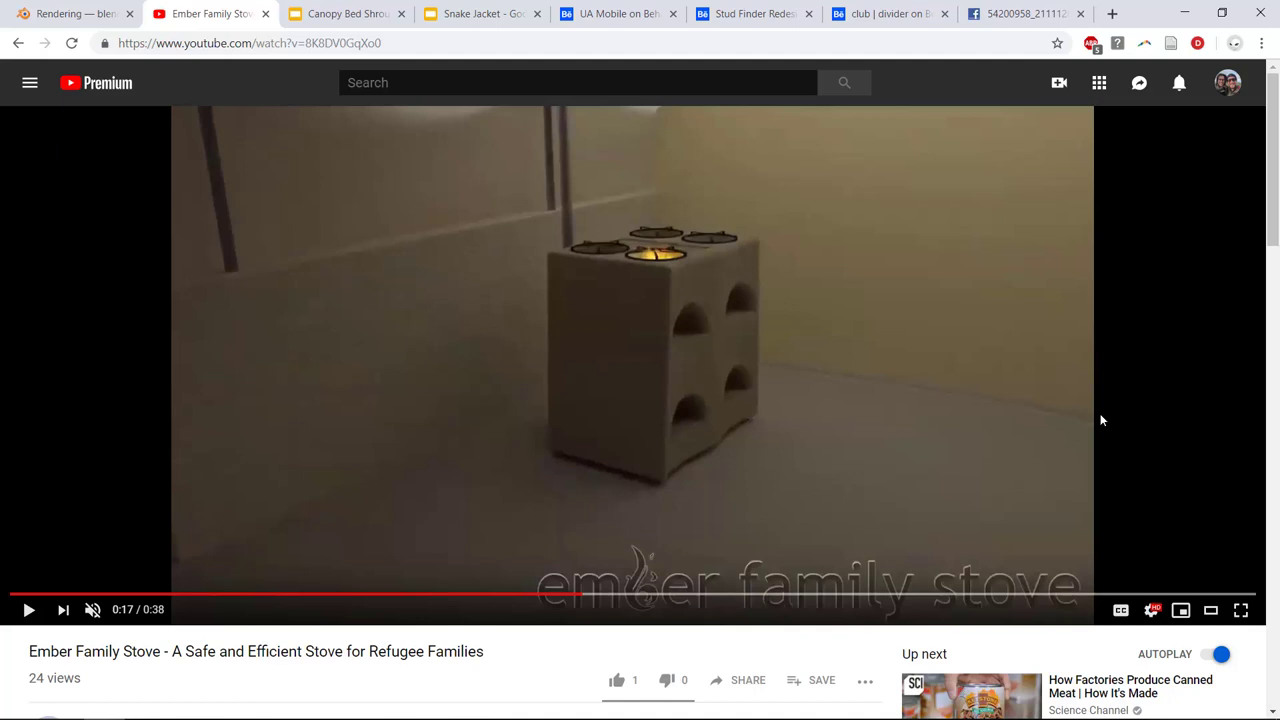
Step: Play the Ember Family Stove video for a few seconds, pause it and close its page
click(1101, 420)
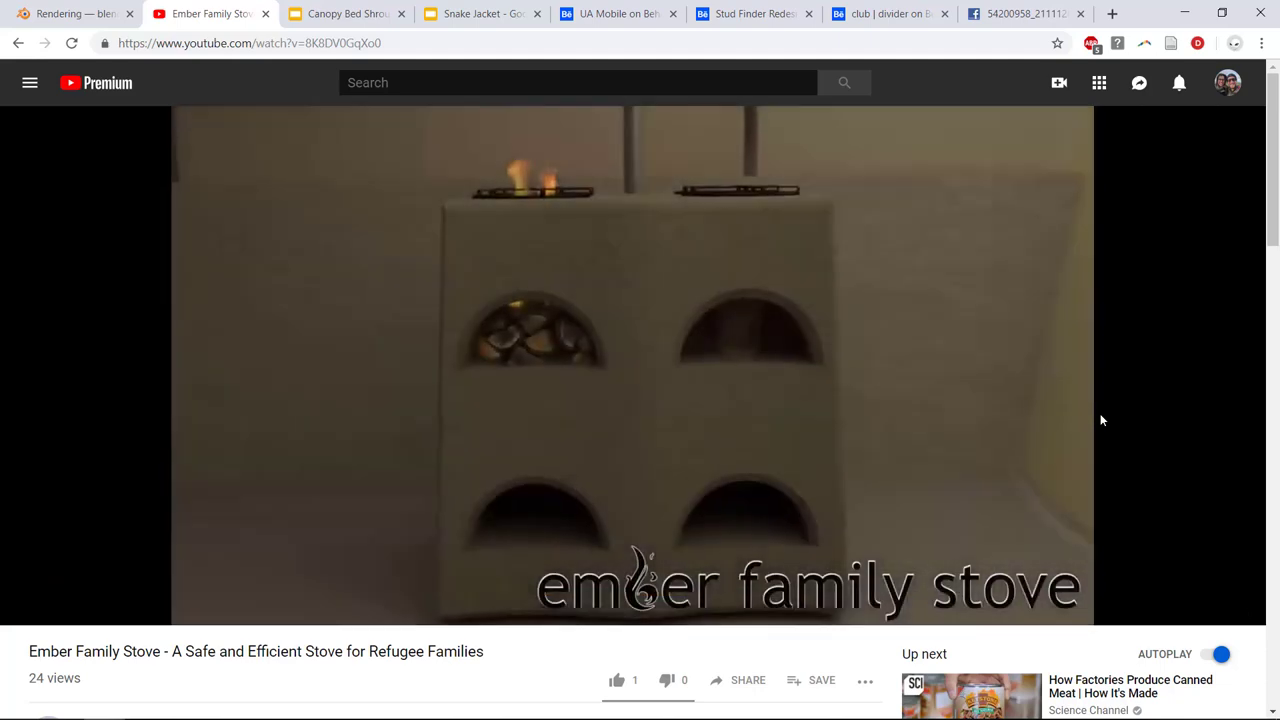
click(1101, 420)
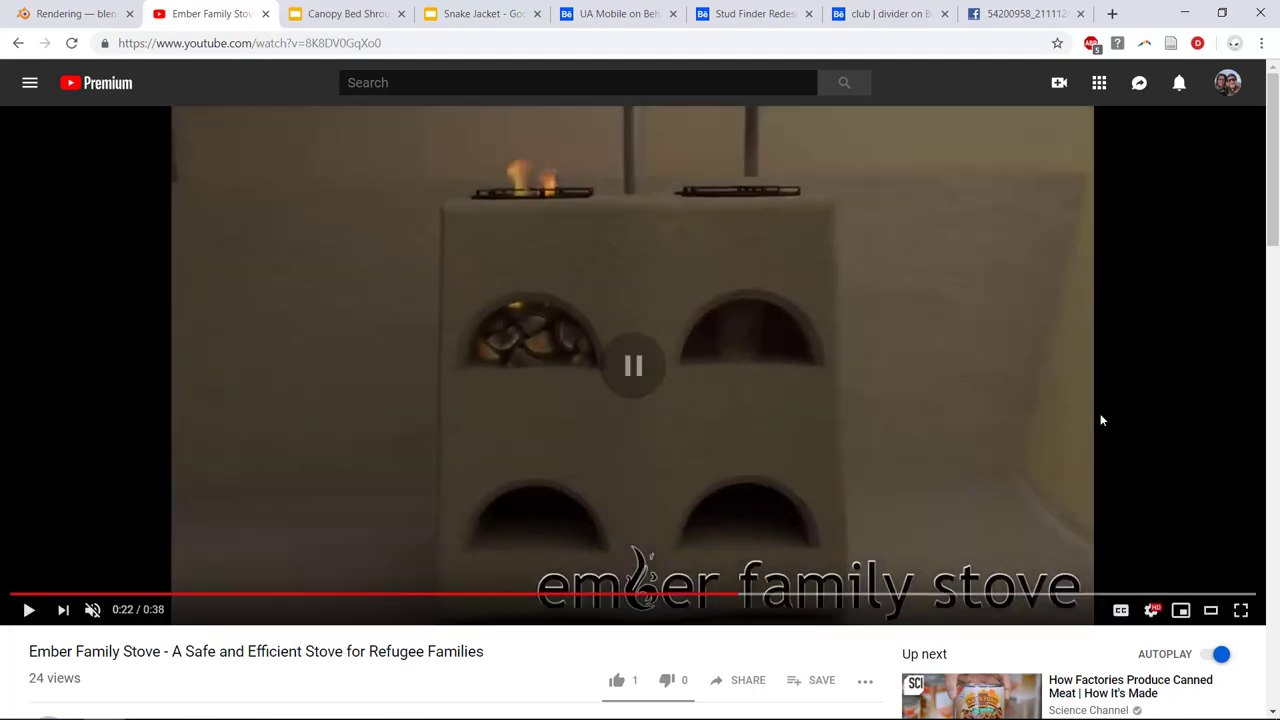
middle_click(221, 14)
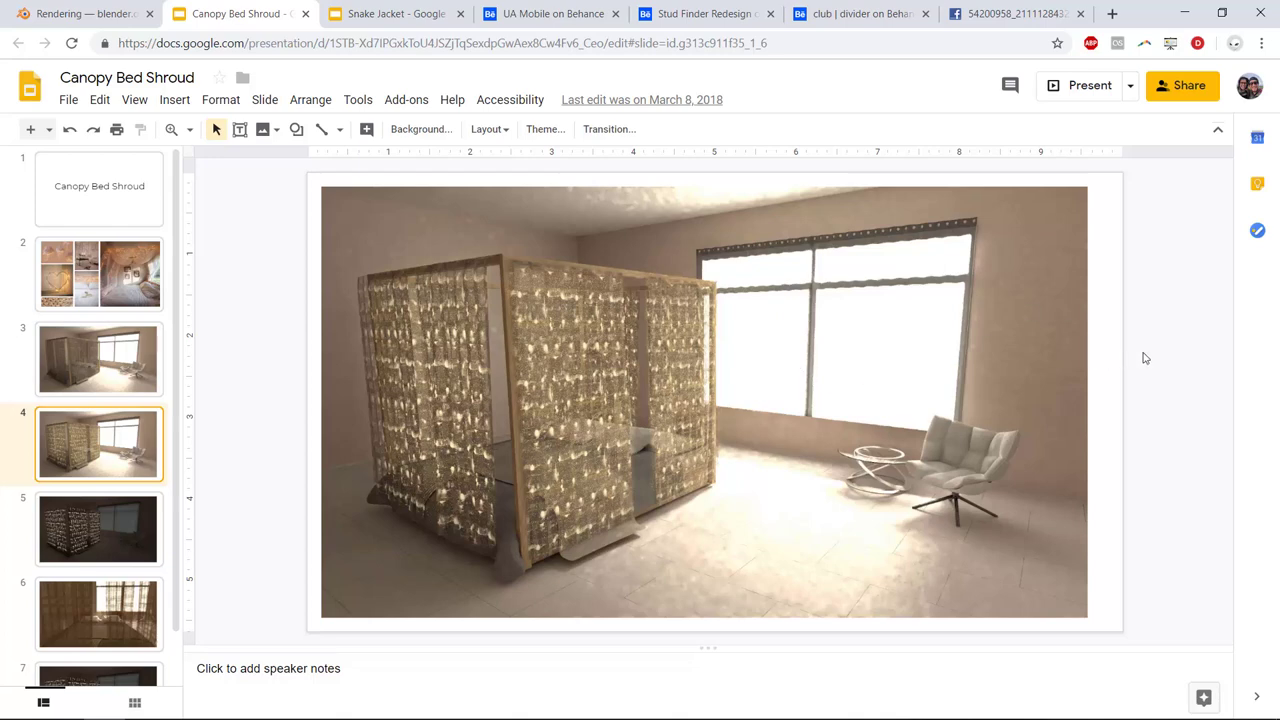
Step: Compare the canopy bed renders on slides 3 to 7 of the Canopy Bed Shroud presentation and close it
click(158, 370)
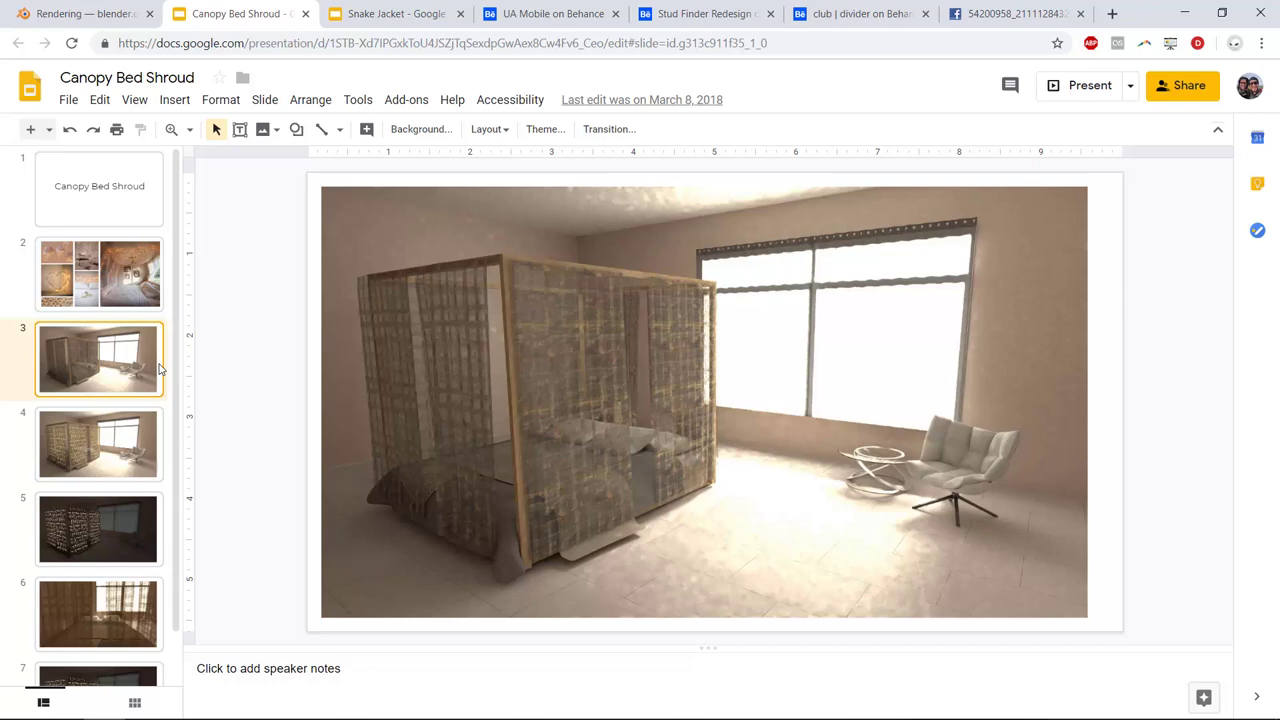
key(Down)
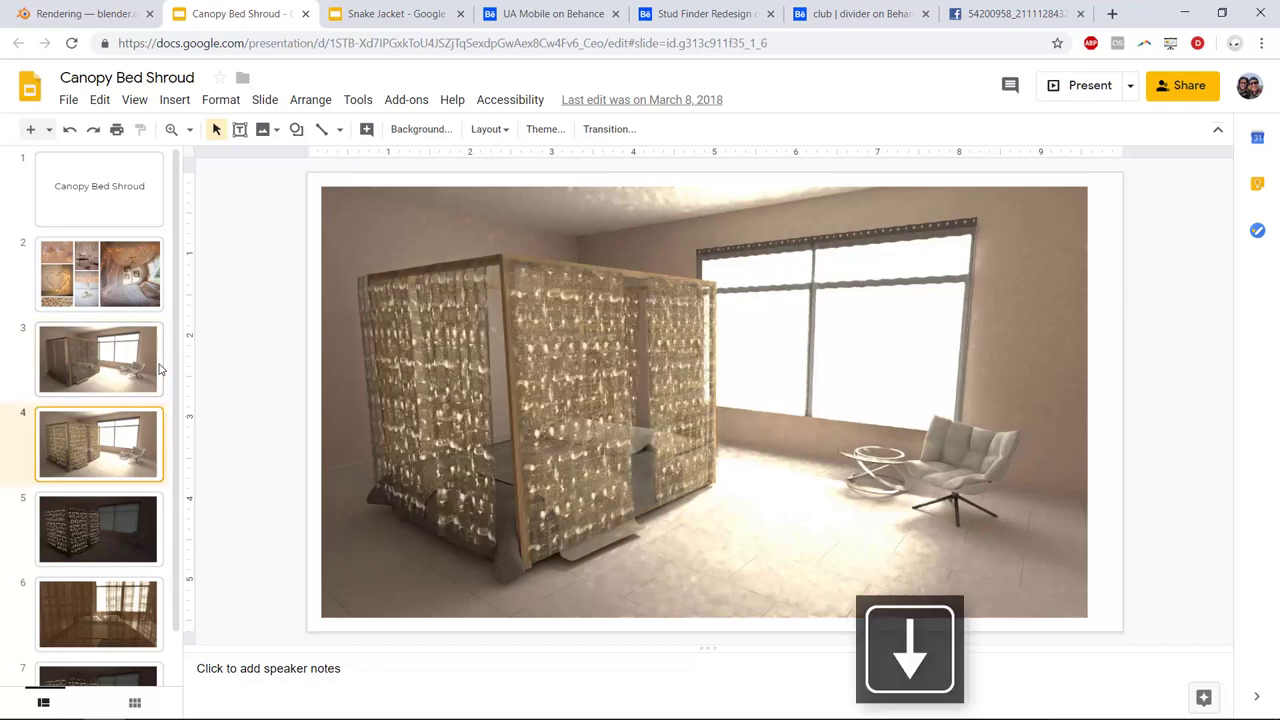
key(Up)
key(Down)
key(Down)
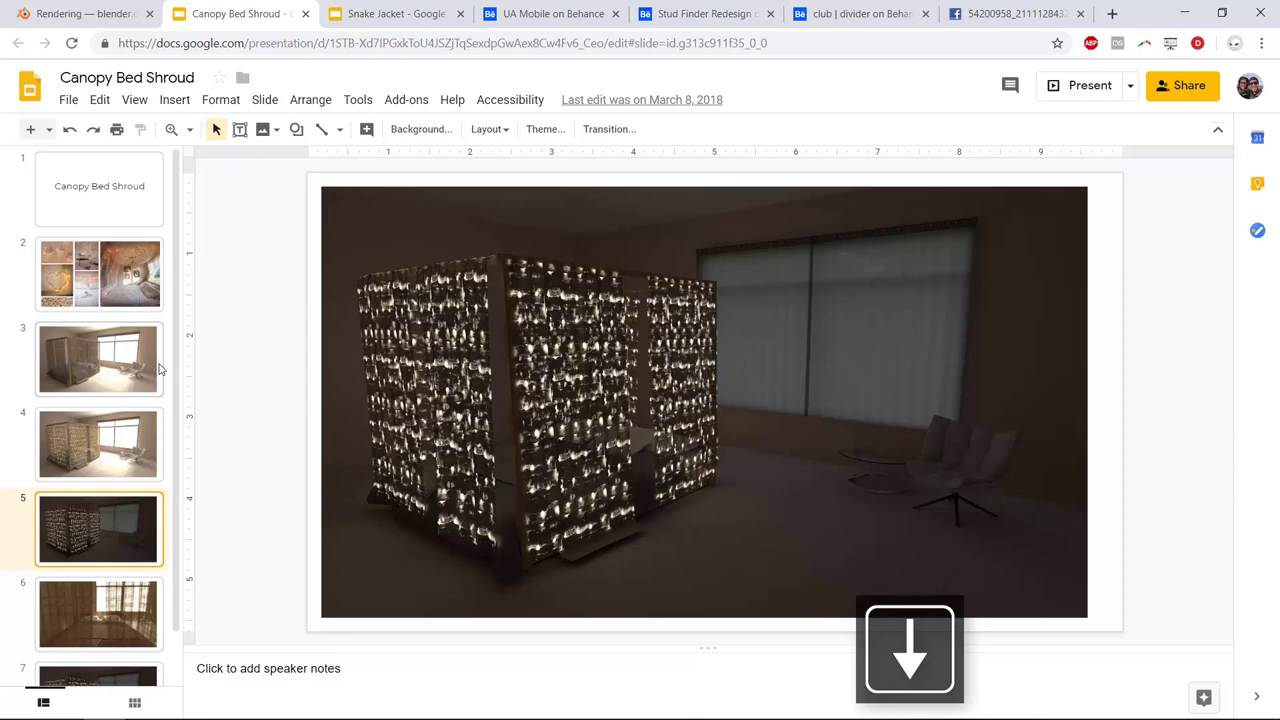
key(Up)
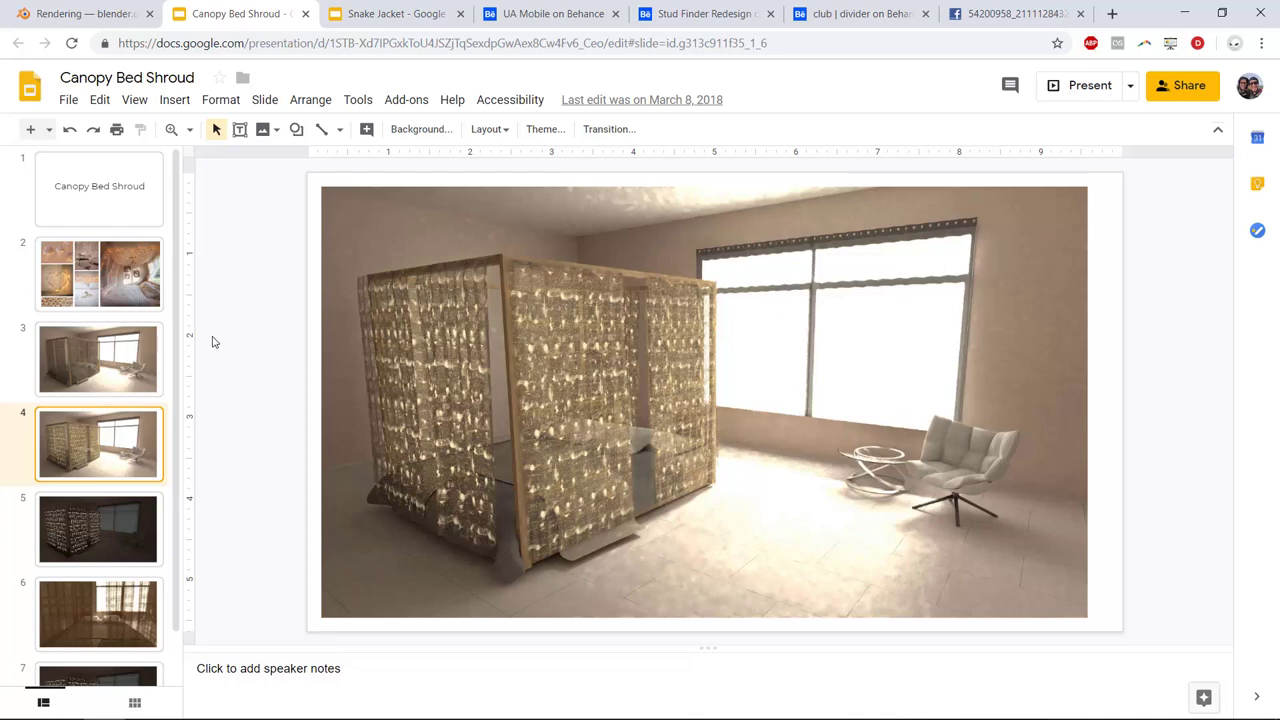
key(Down)
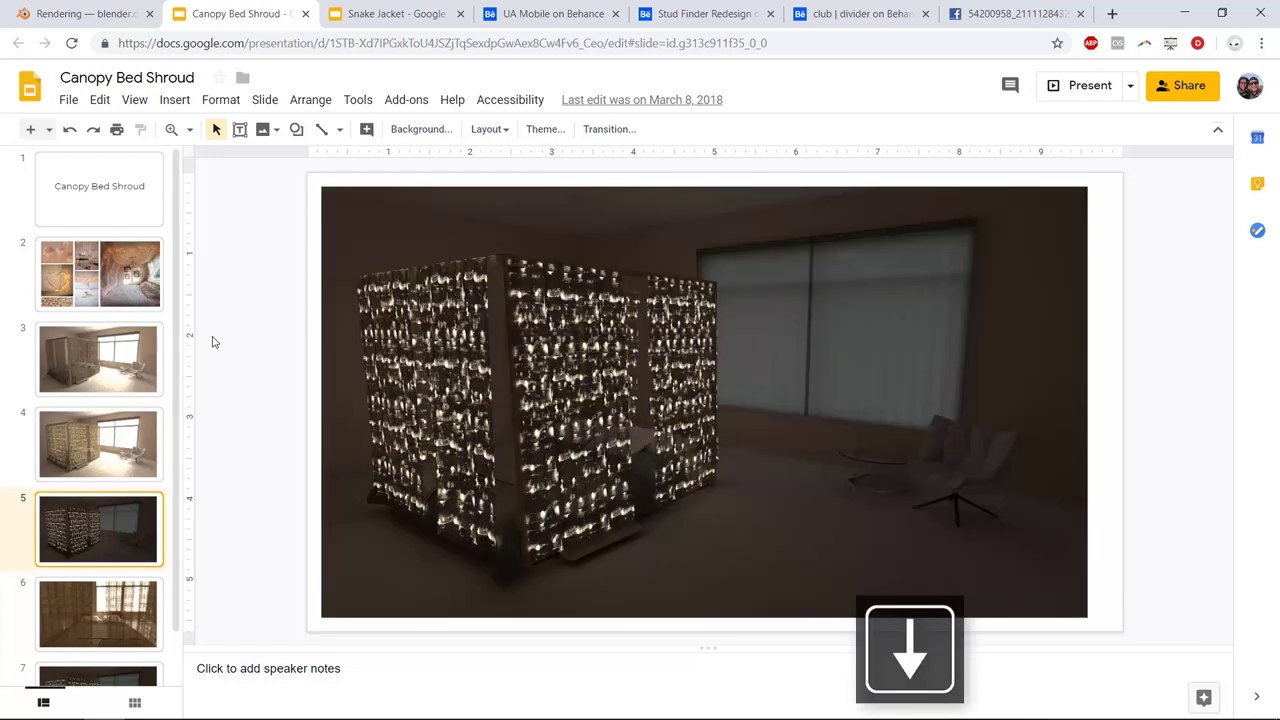
key(Down)
key(Down)
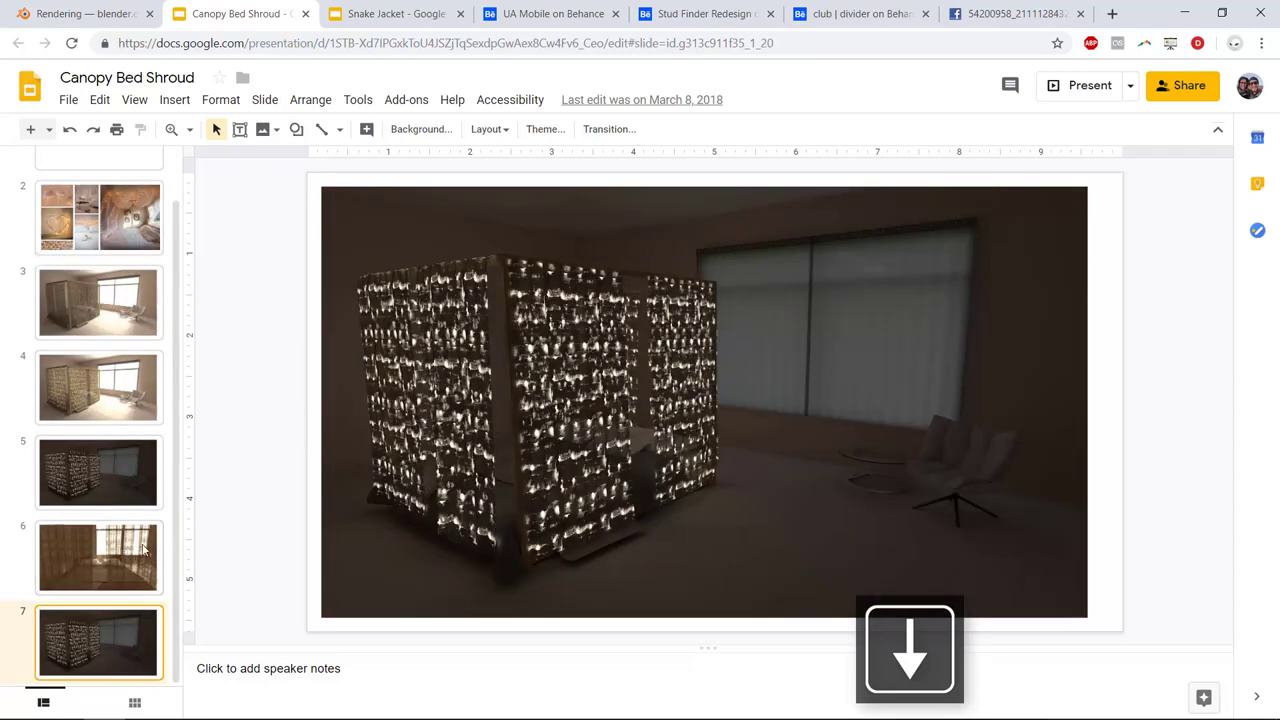
click(305, 14)
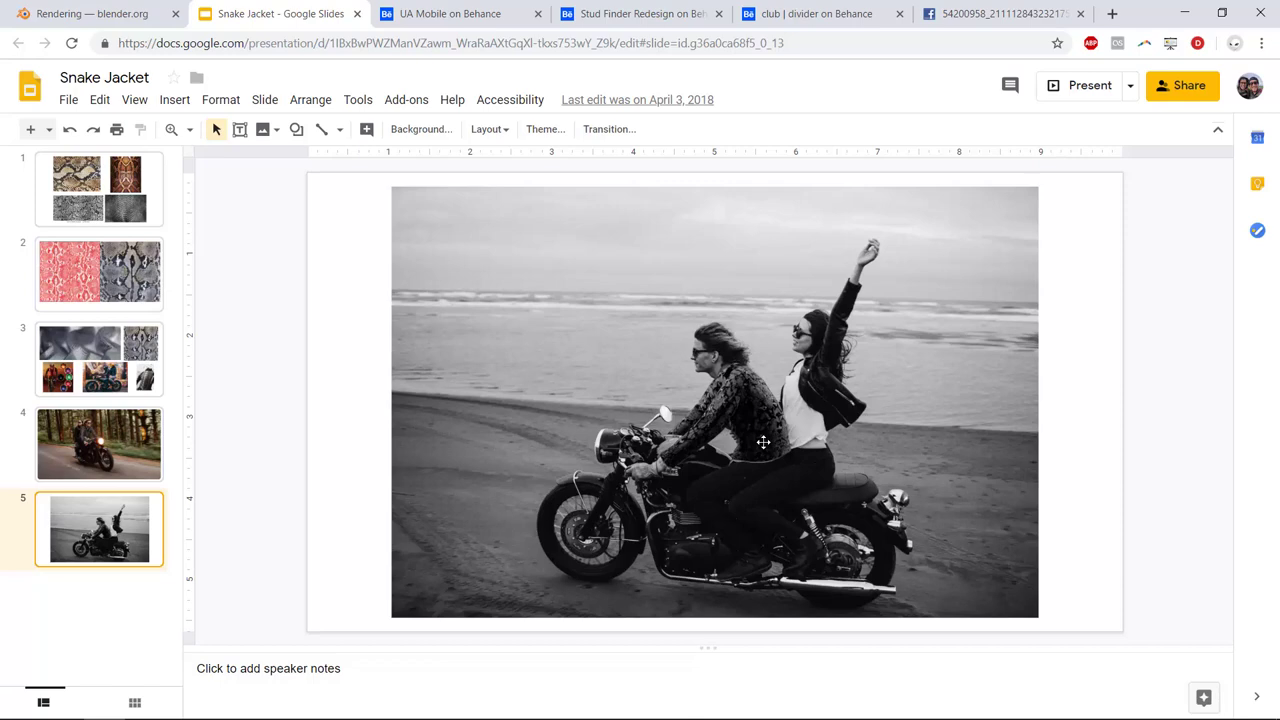
Step: Compare the motorcycle images on slides 4 and 5 of the Snake Jacket presentation and close it
key(Up)
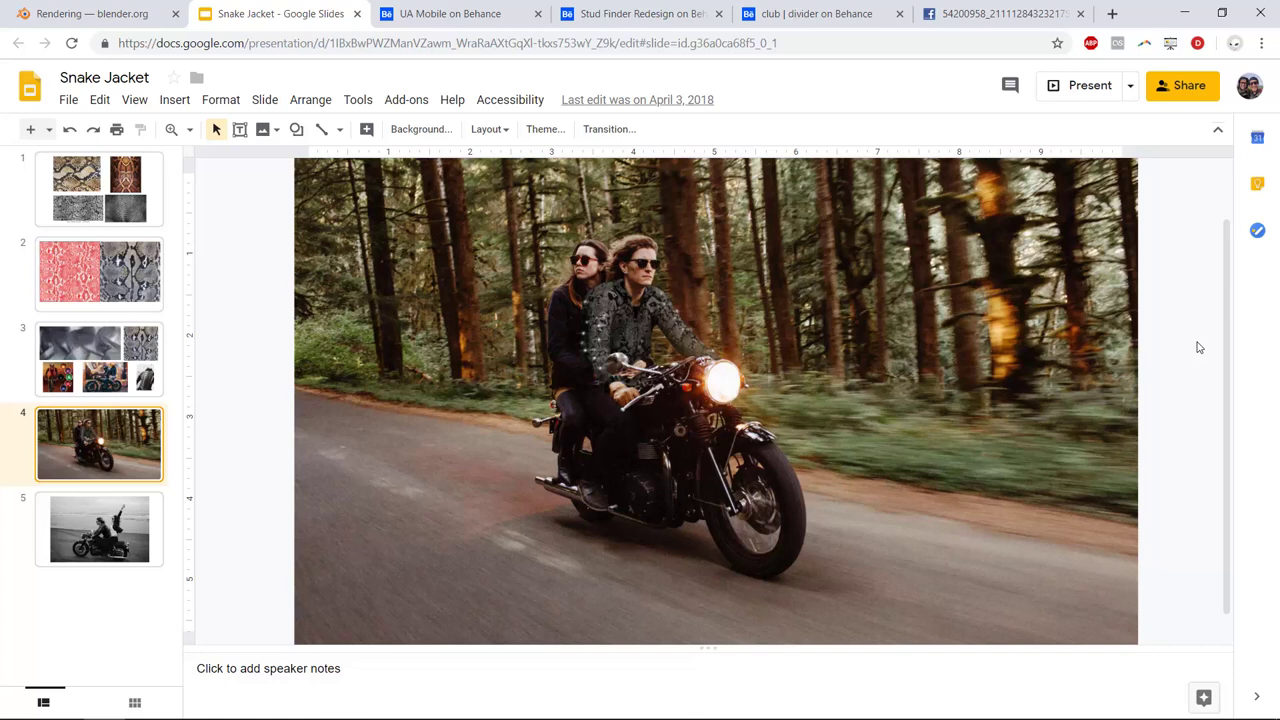
key(Down)
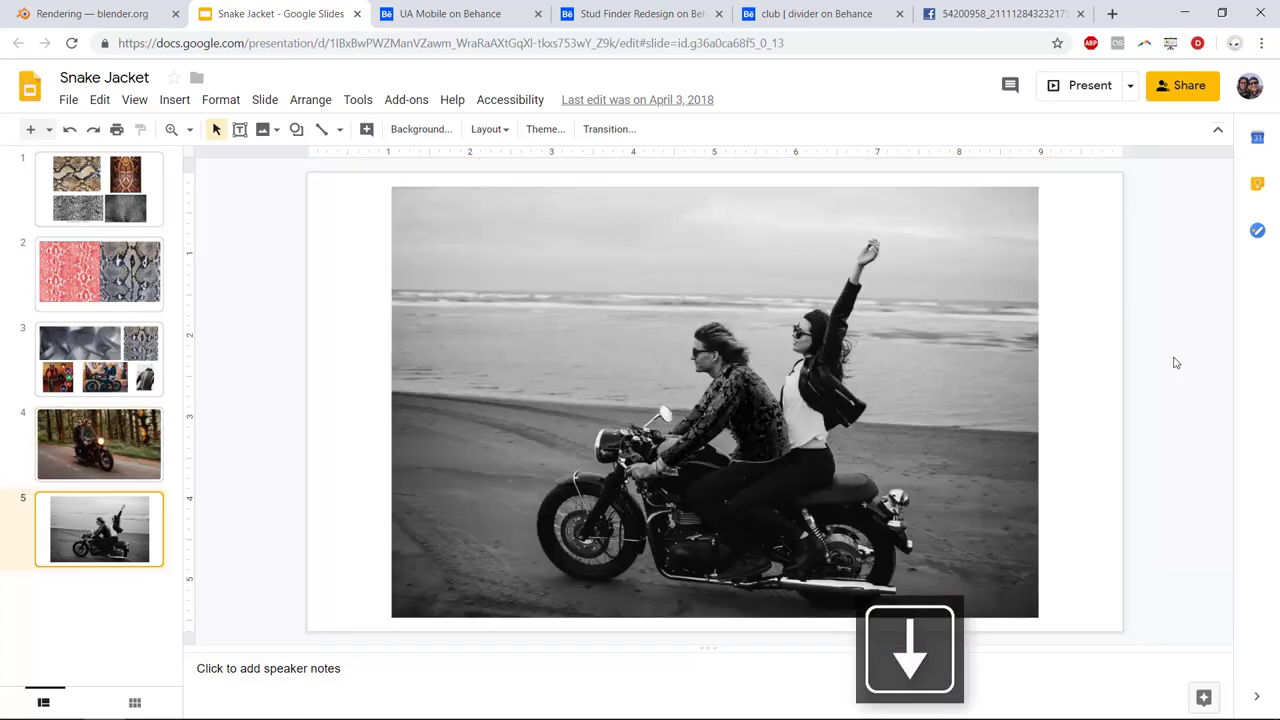
middle_click(256, 18)
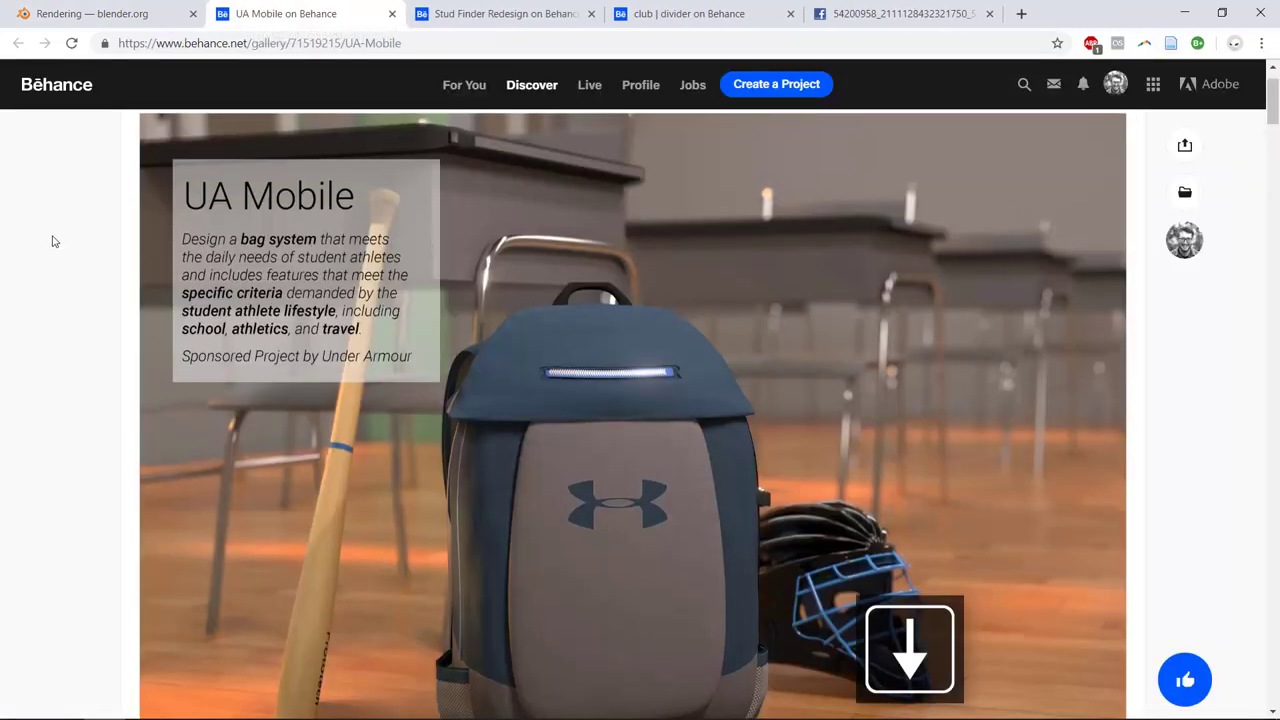
Step: View the backpack render in the UA Mobile project and close the Stud Finder Redesign project
scroll(60, 240, down, 1)
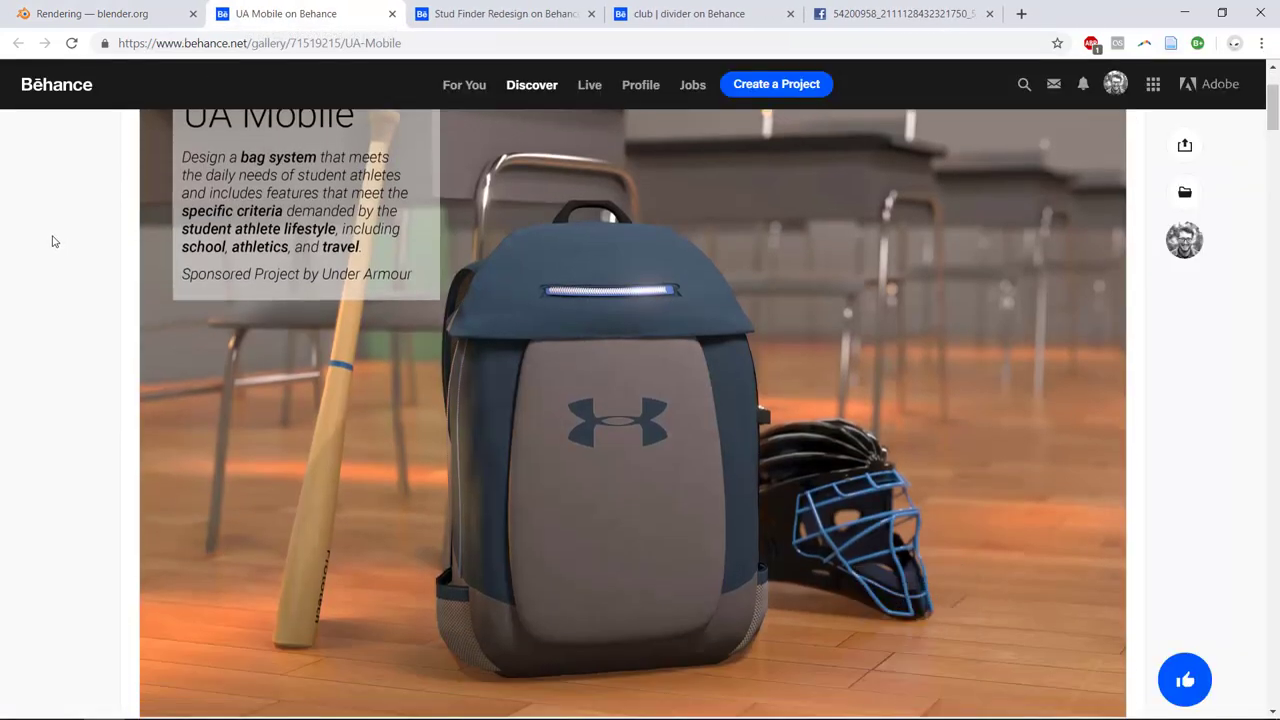
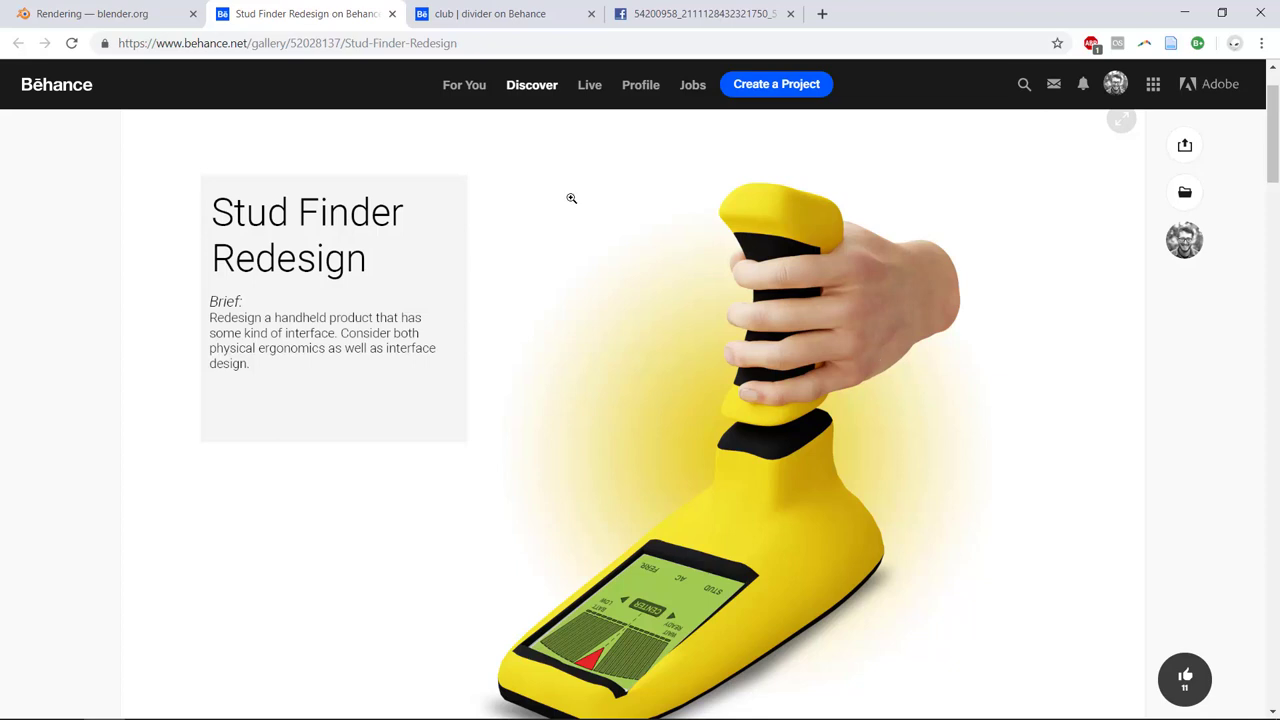
middle_click(356, 14)
Step: Review the club | divider project from its title section down to the large nightclub interior render and close it
scroll(235, 428, up, 5)
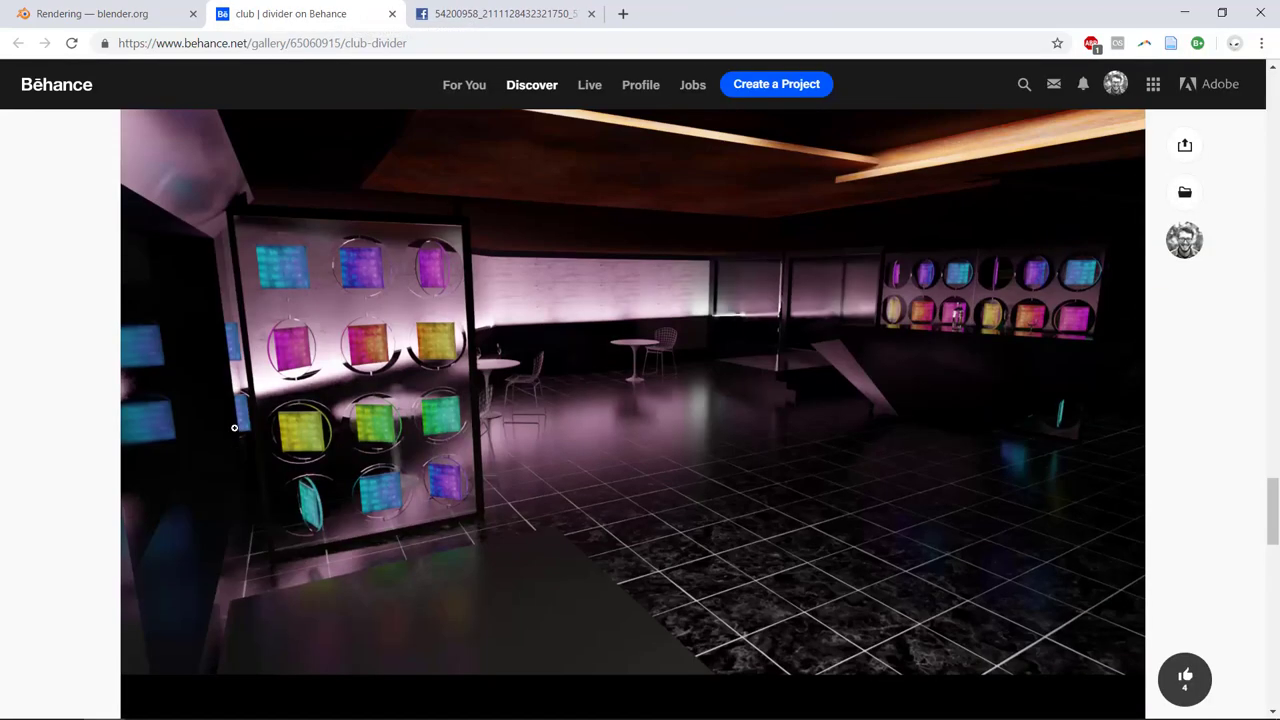
scroll(235, 428, up, 15)
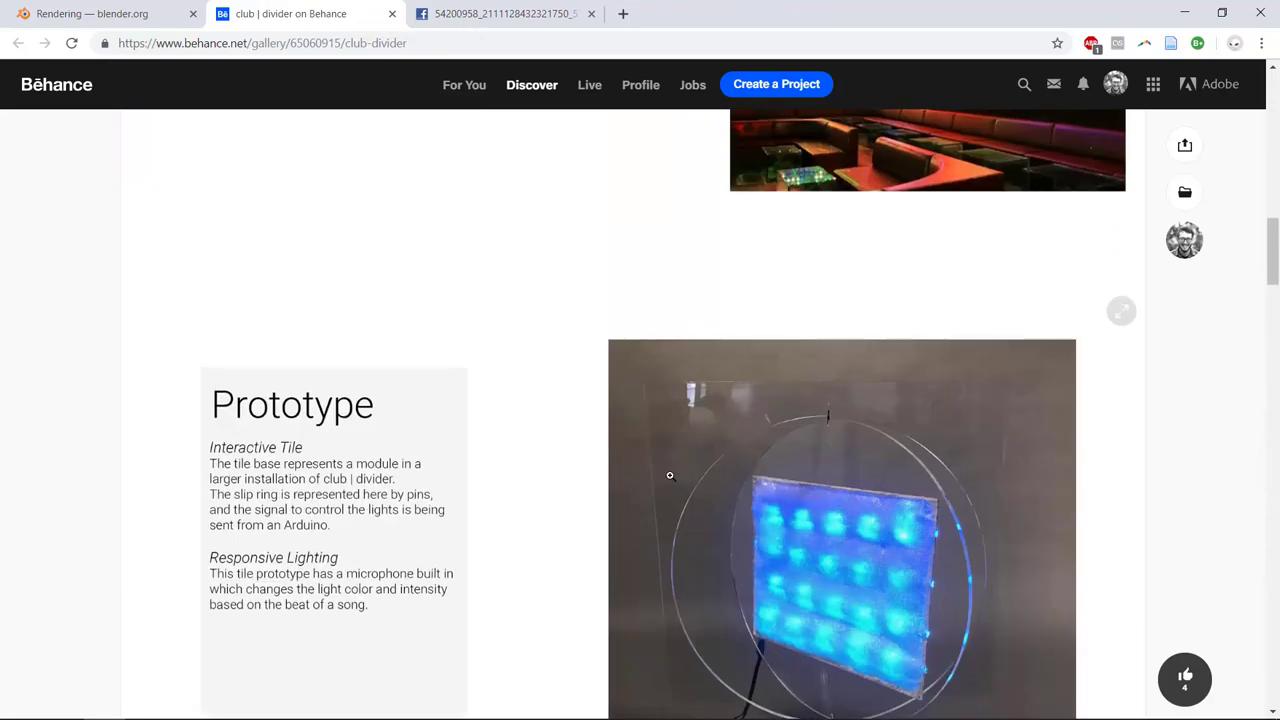
scroll(670, 475, up, 10)
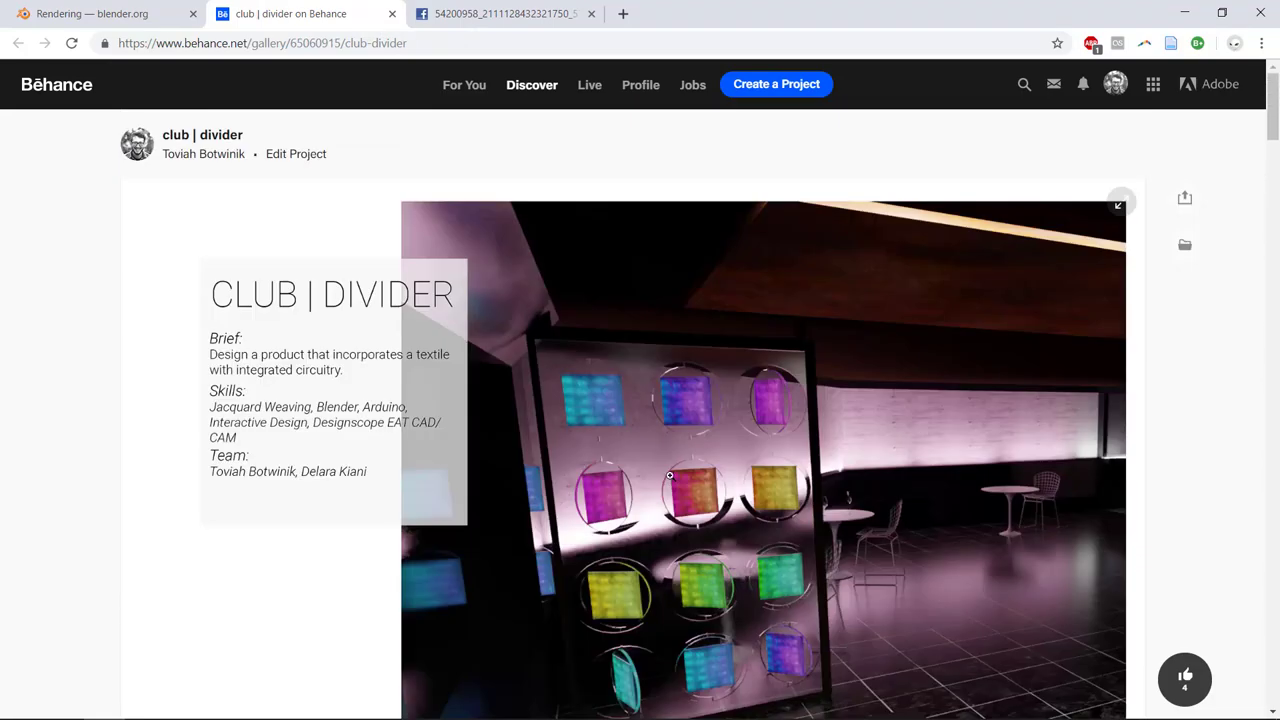
scroll(670, 481, down, 1)
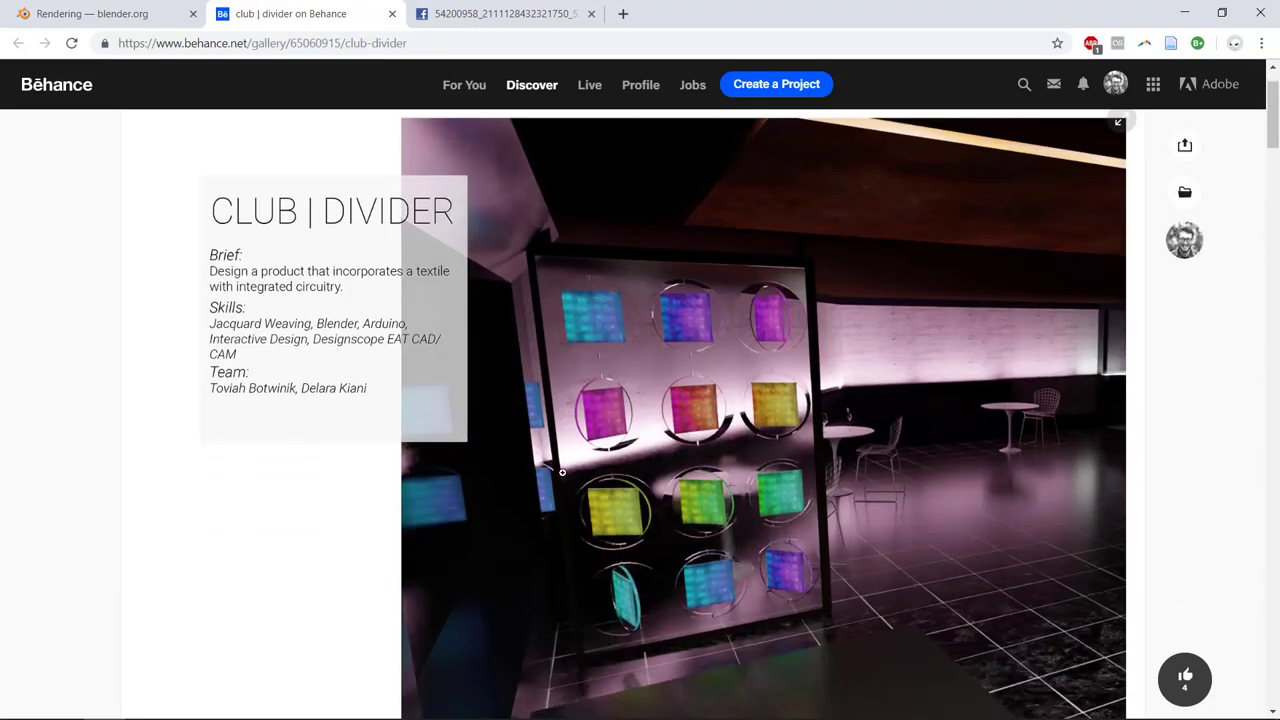
scroll(545, 461, down, 12)
scroll(545, 461, down, 10)
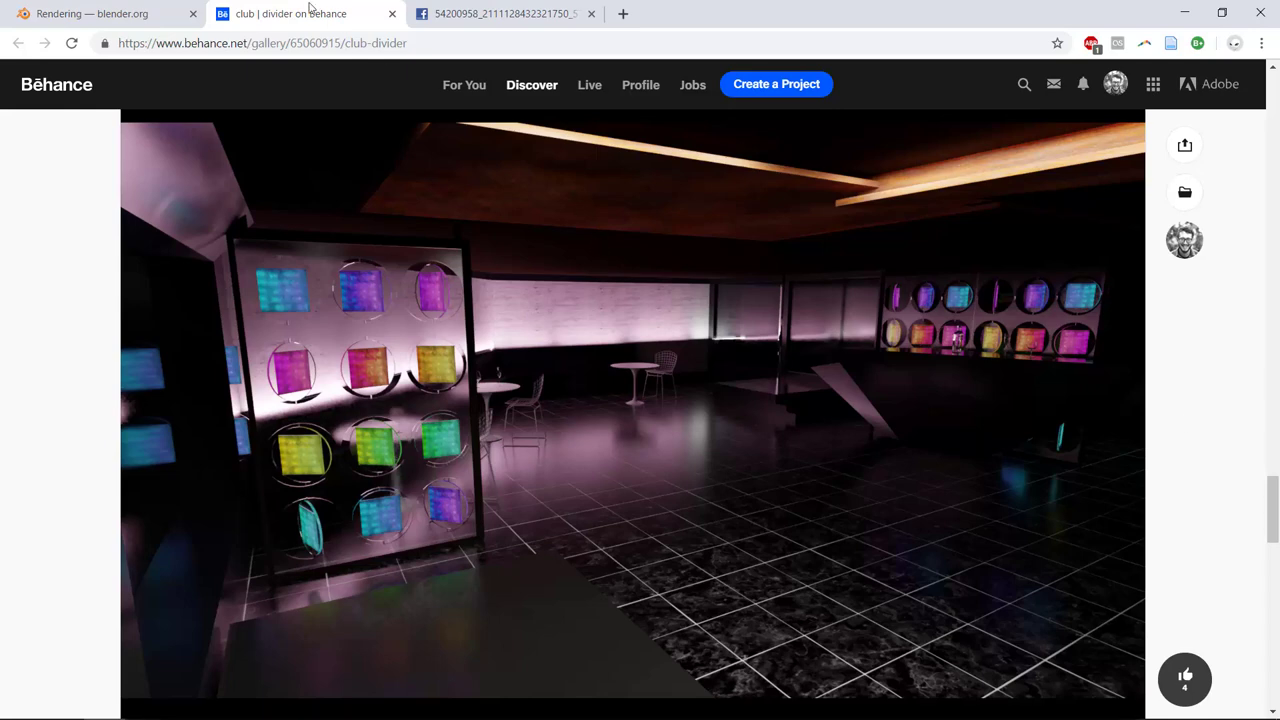
middle_click(265, 20)
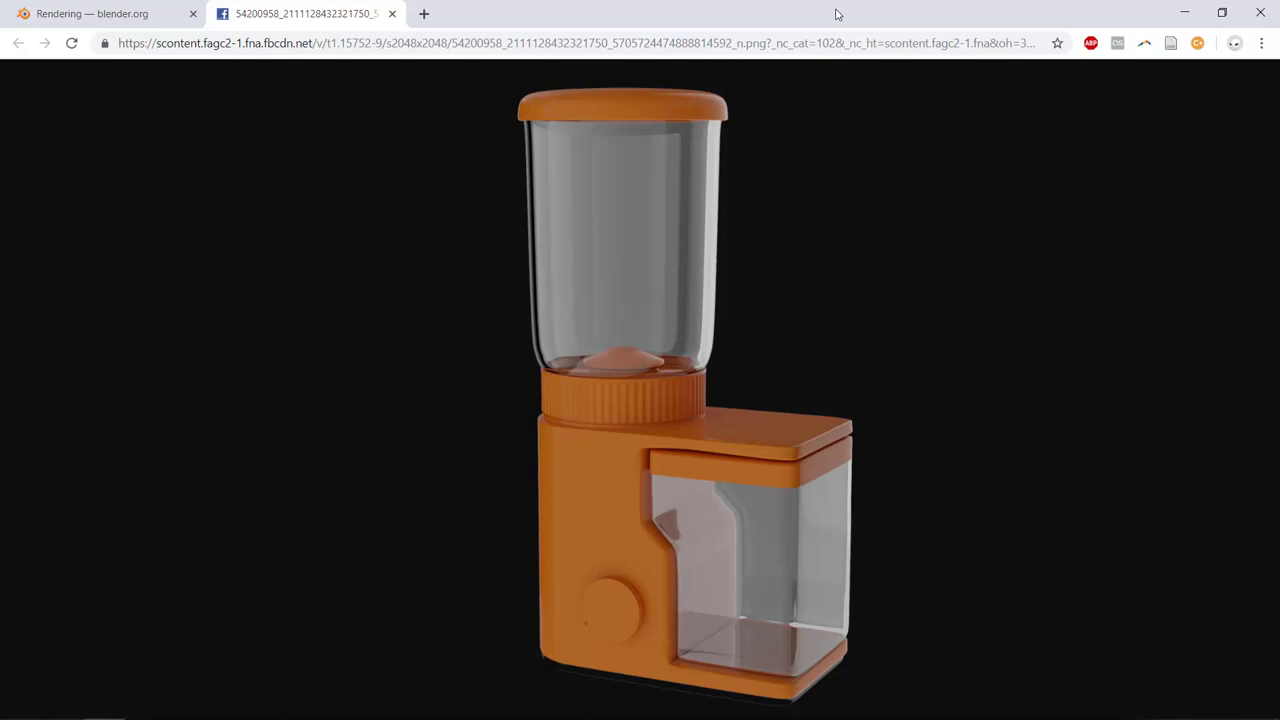
Step: Close the orange grinder image and switch to the Blender window containing lamp.blend
key(ctrl+w)
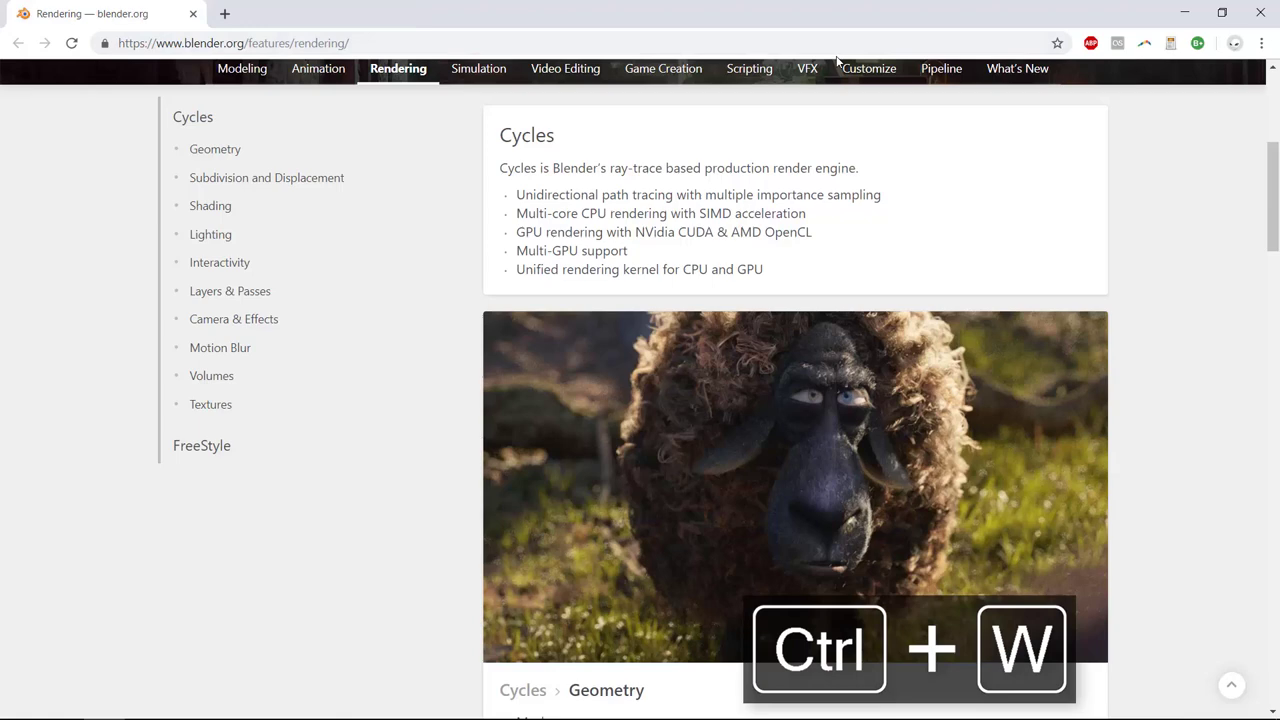
key(alt+Tab)
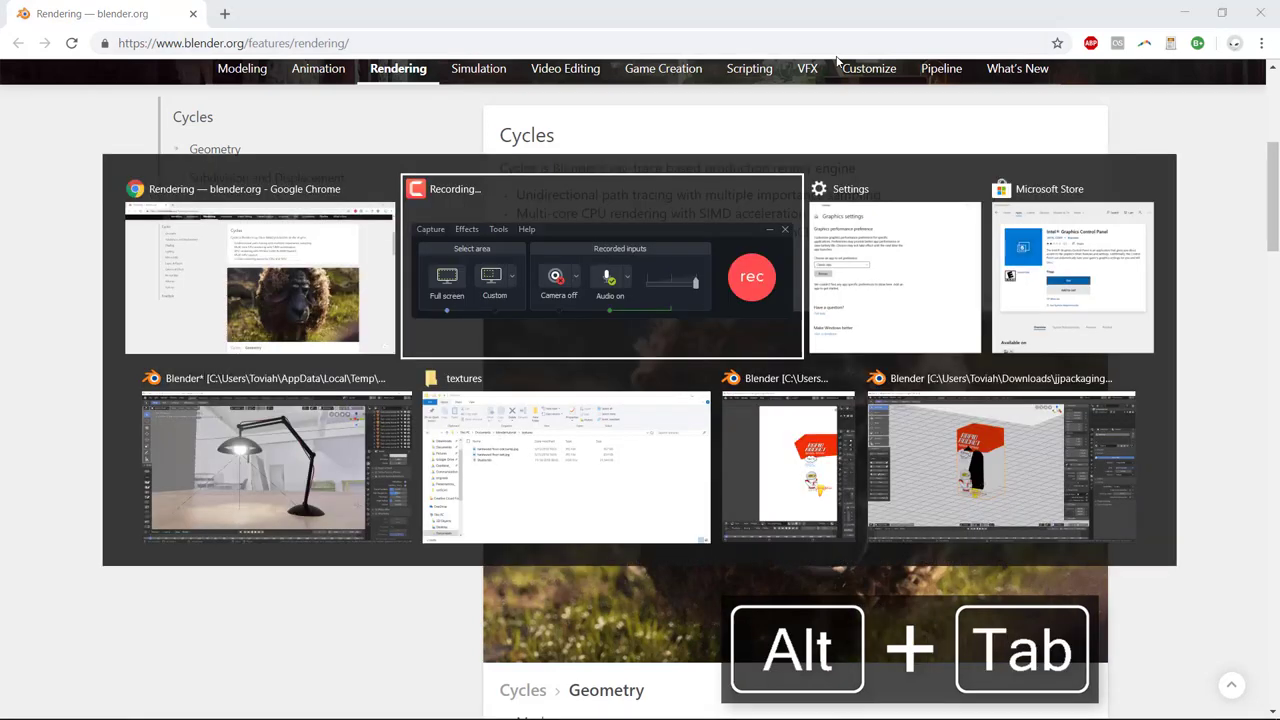
click(378, 410)
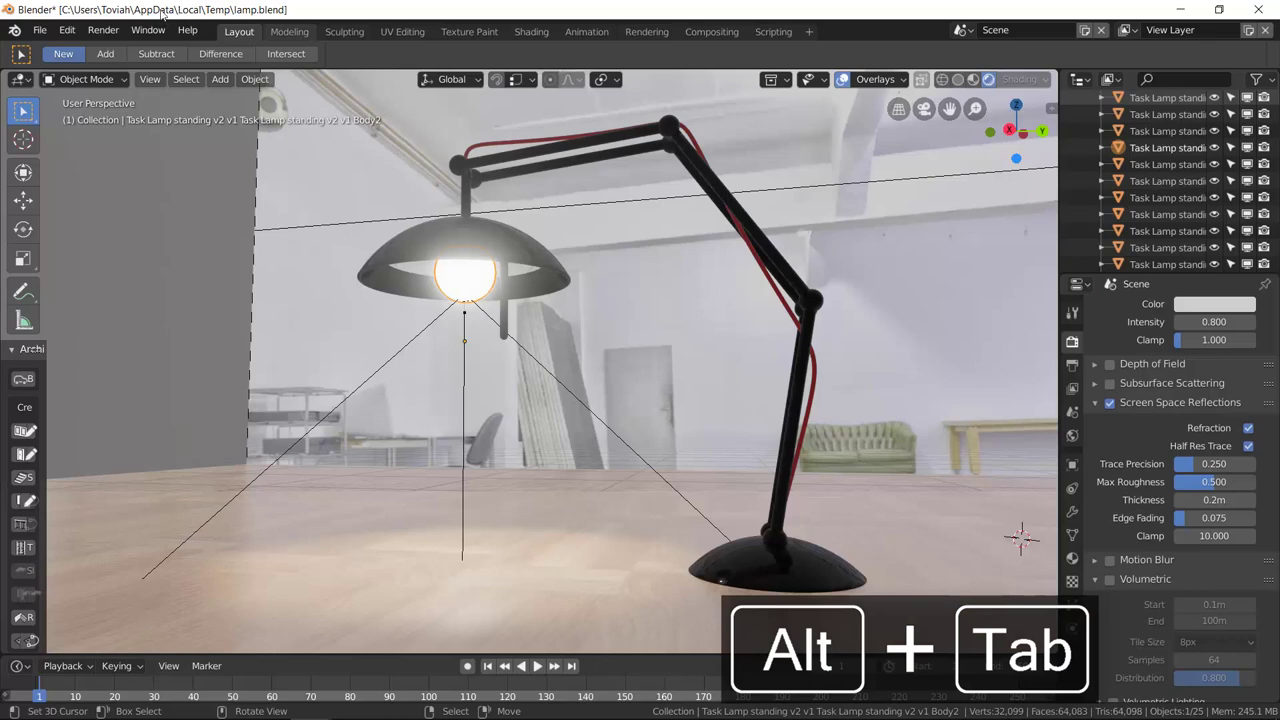
Step: Replace the lamp scene with a new default file and close that Blender window
click(42, 30)
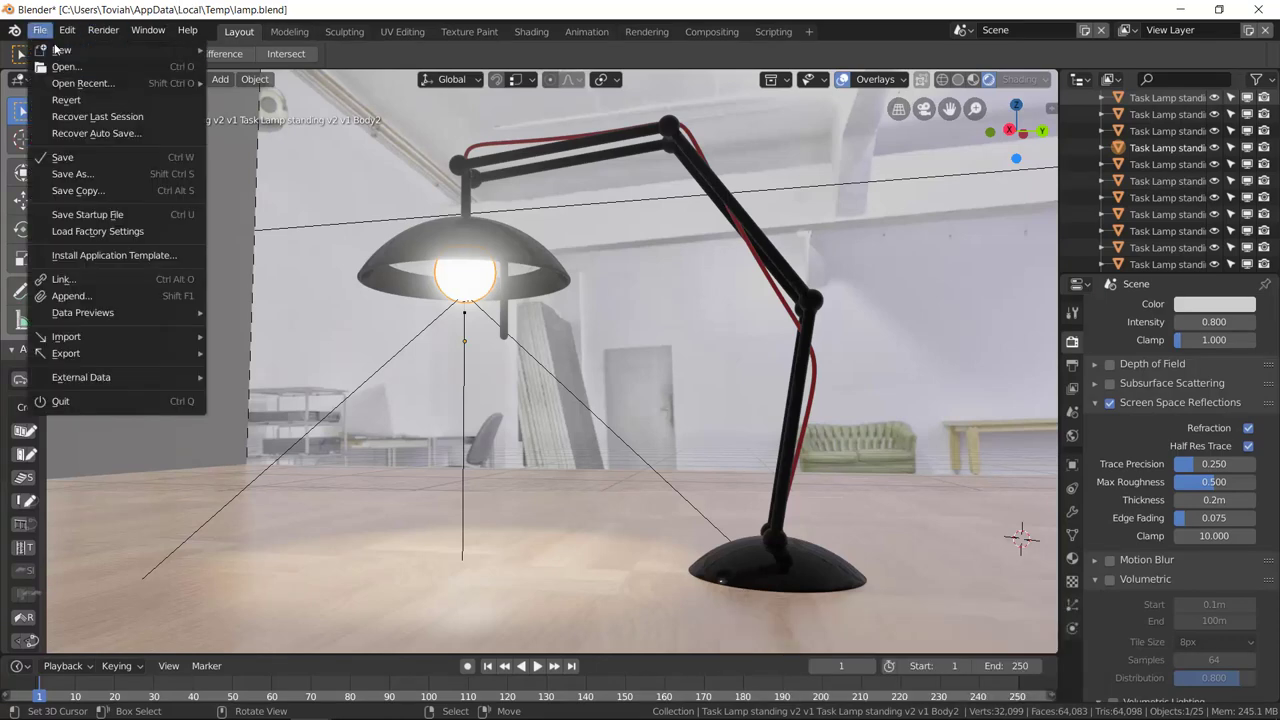
mouse_move(60, 50)
click(243, 50)
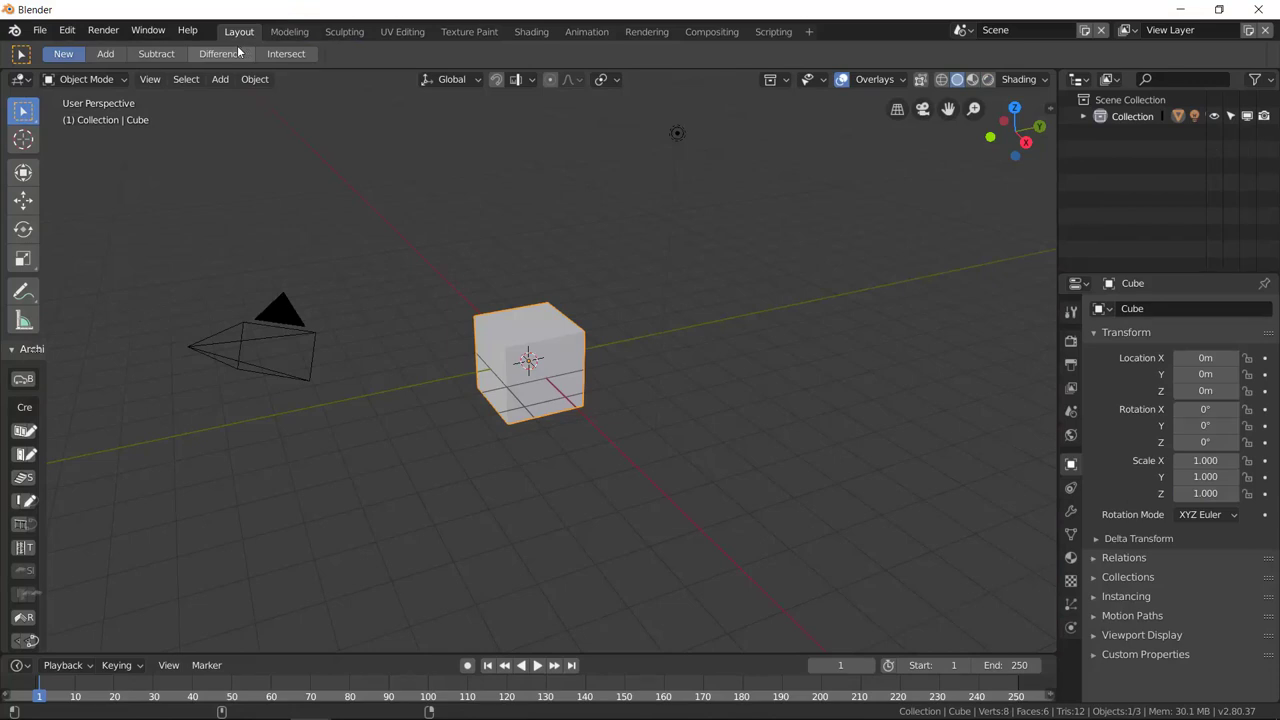
key(alt+F4)
key(super)
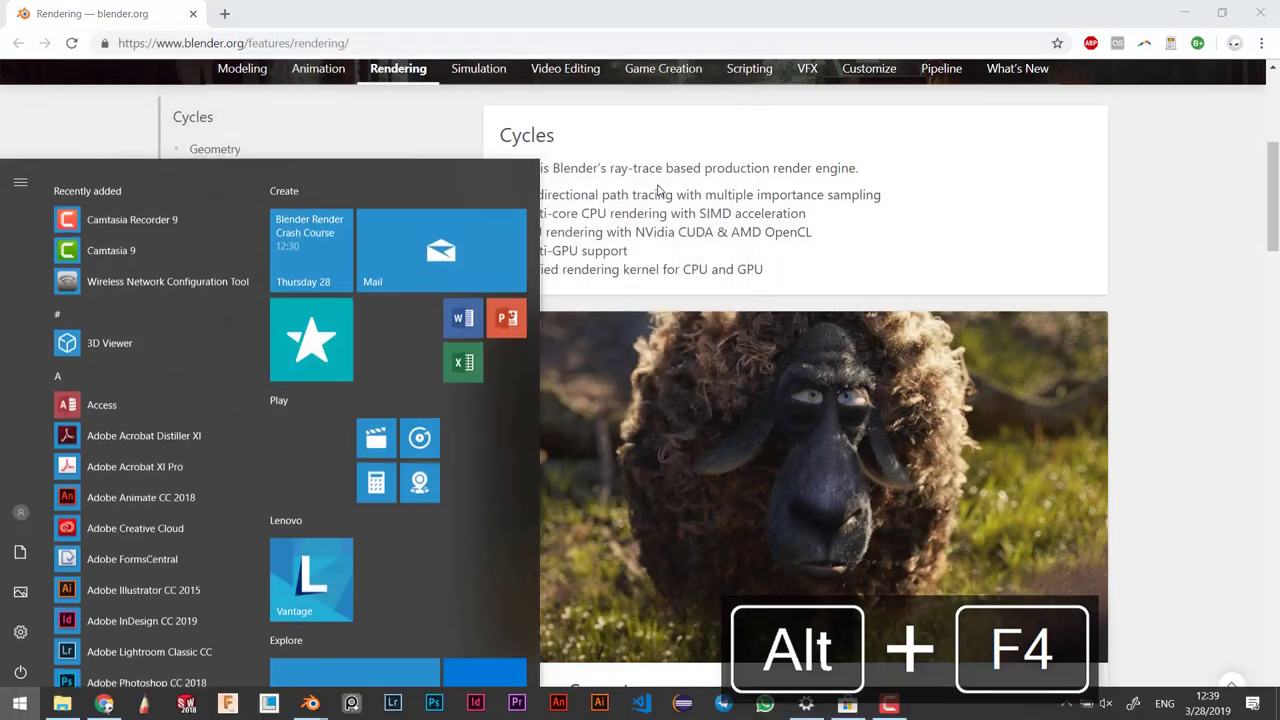
key(BackSpace)
text(blender)
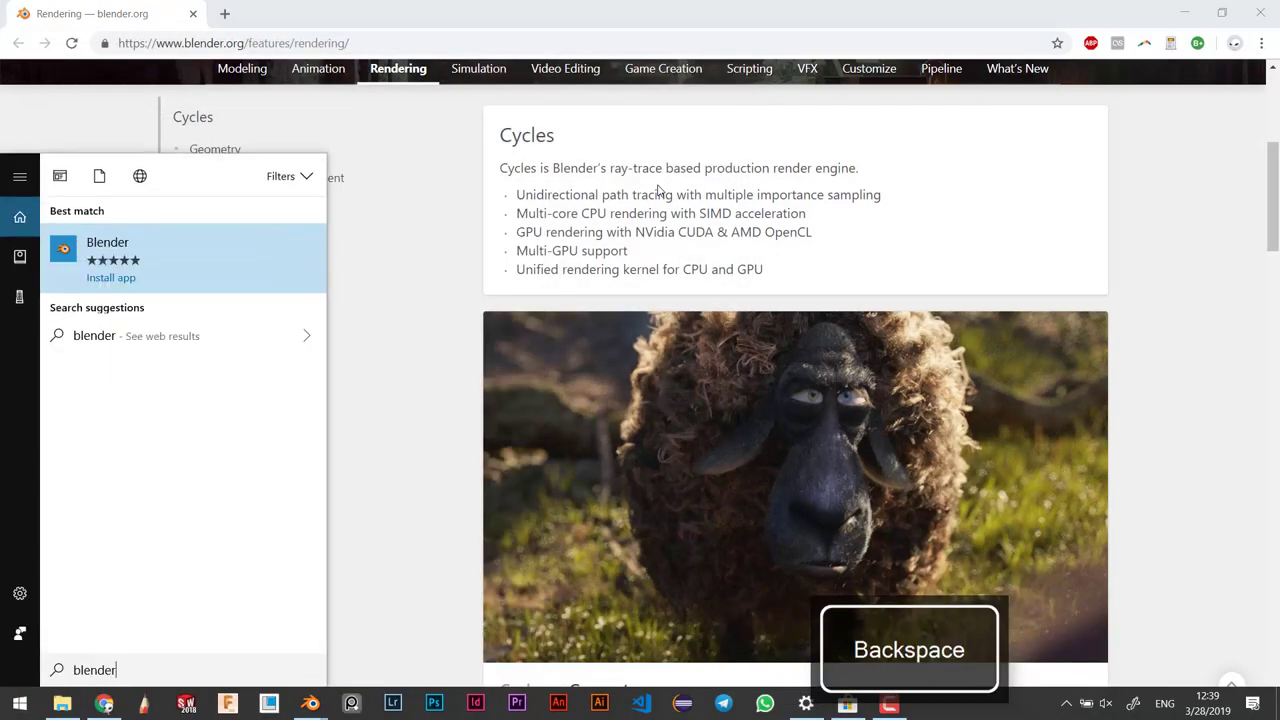
Step: Launch a fresh Blender session in a maximized window and dismiss the splash screen to reach the default cube scene
right_click(310, 705)
click(283, 611)
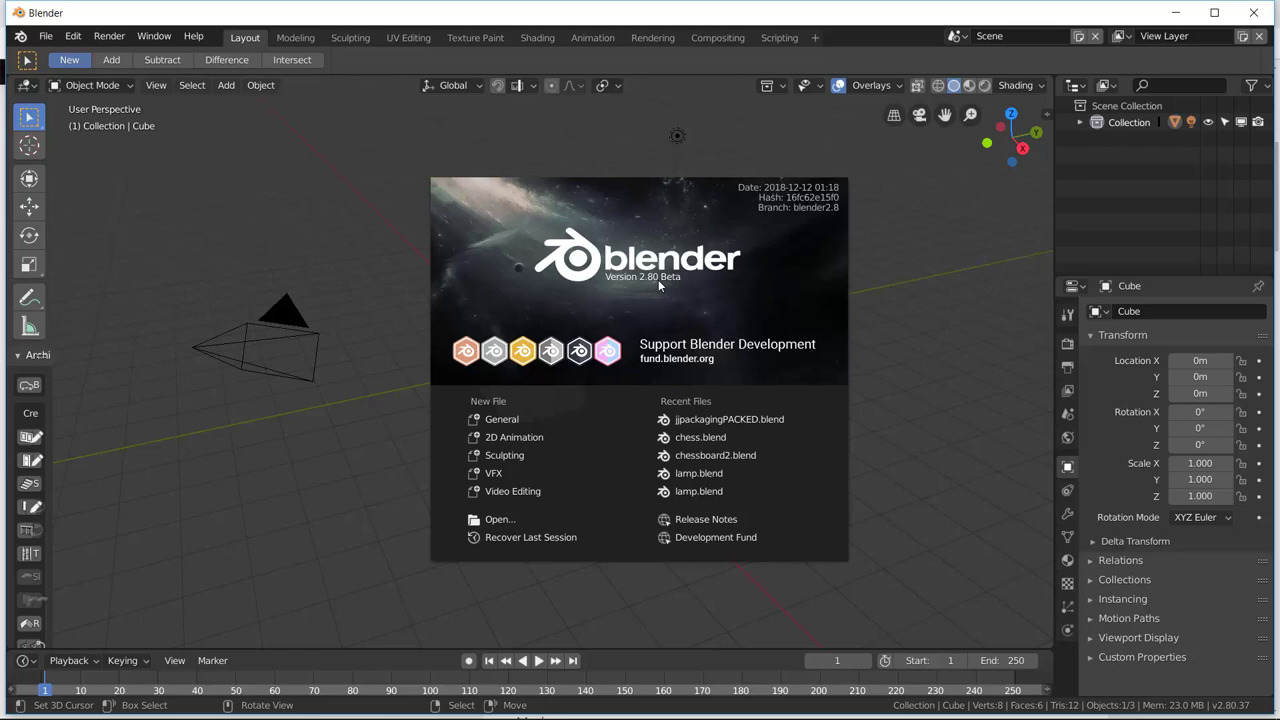
double_click(995, 16)
click(914, 192)
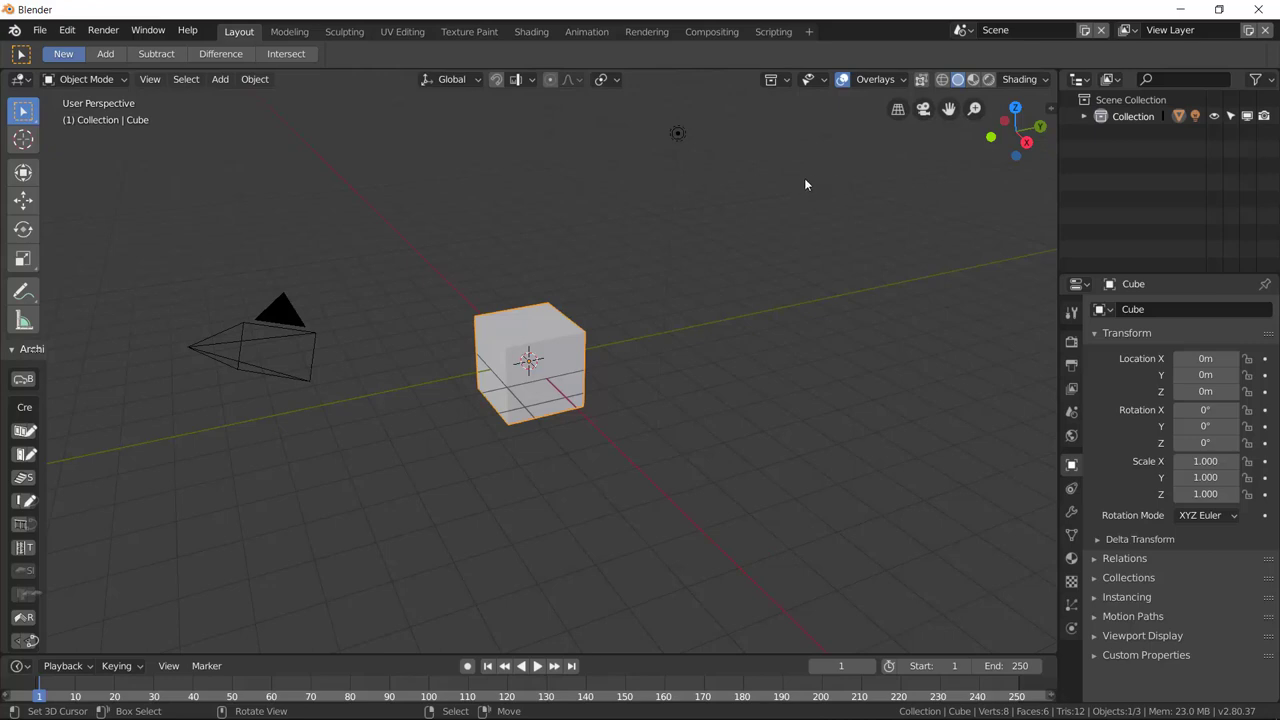
middle_drag(652, 394, 717, 357)
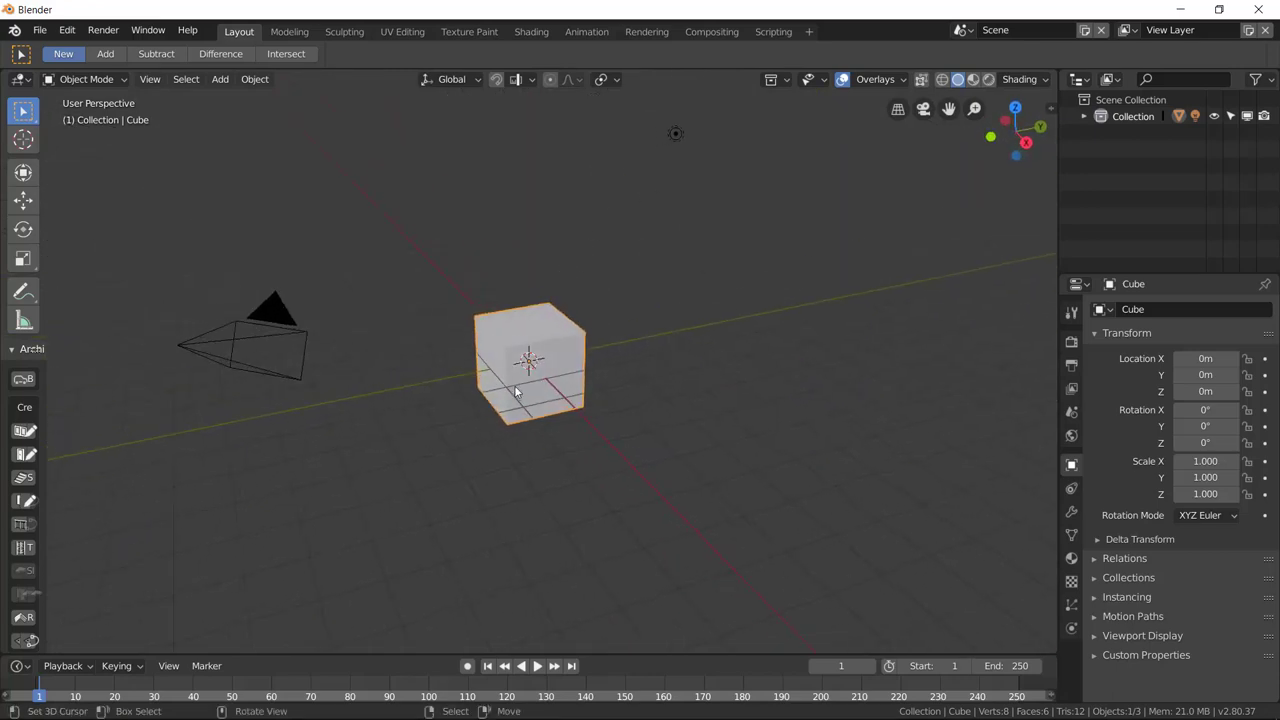
Step: Select the camera, the light and the cube in turn to identify the default scene's objects
click(275, 318)
click(677, 136)
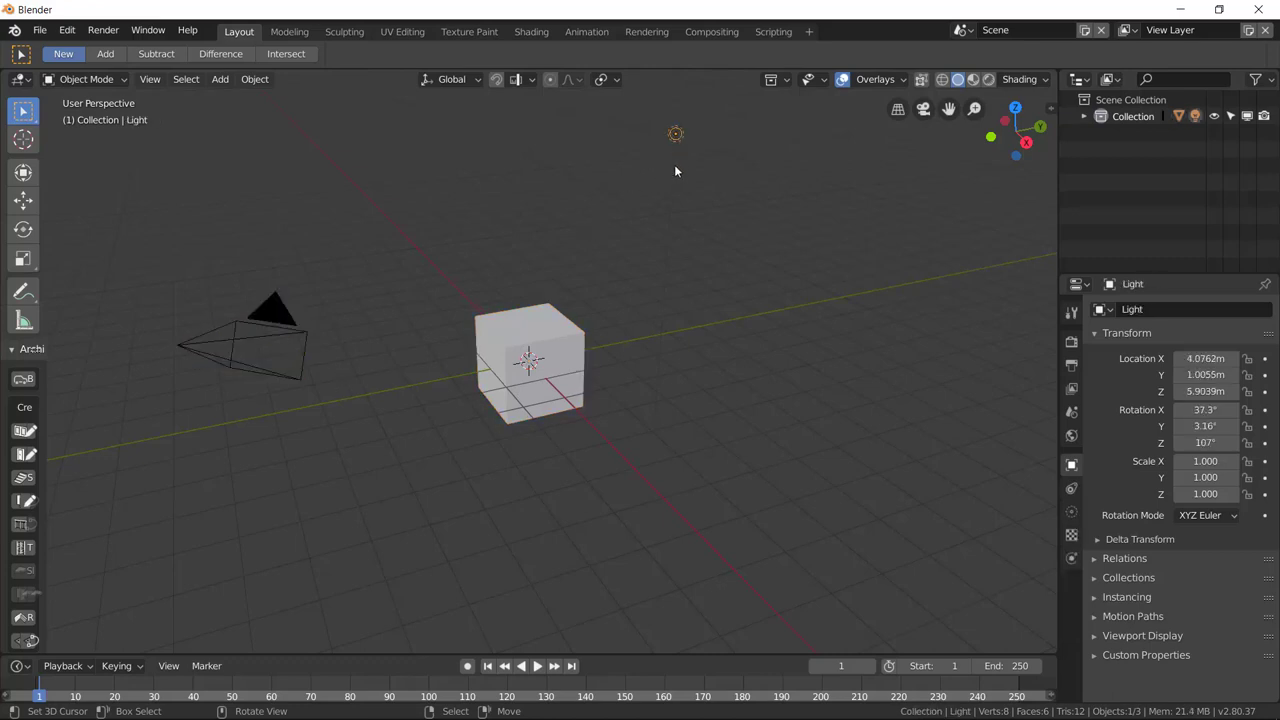
click(575, 337)
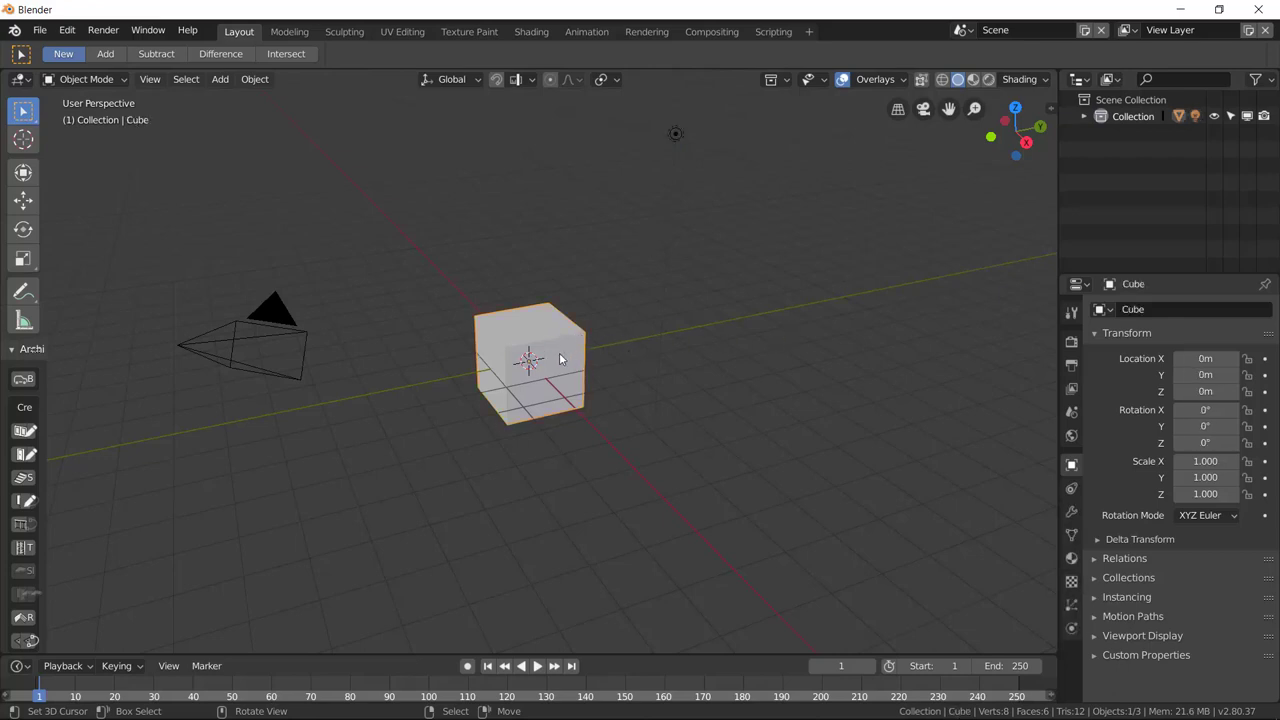
Step: Move the cube freely to about X 0.95 m, Y 3.51 m, Z 1.01 m and undo the move
key(g)
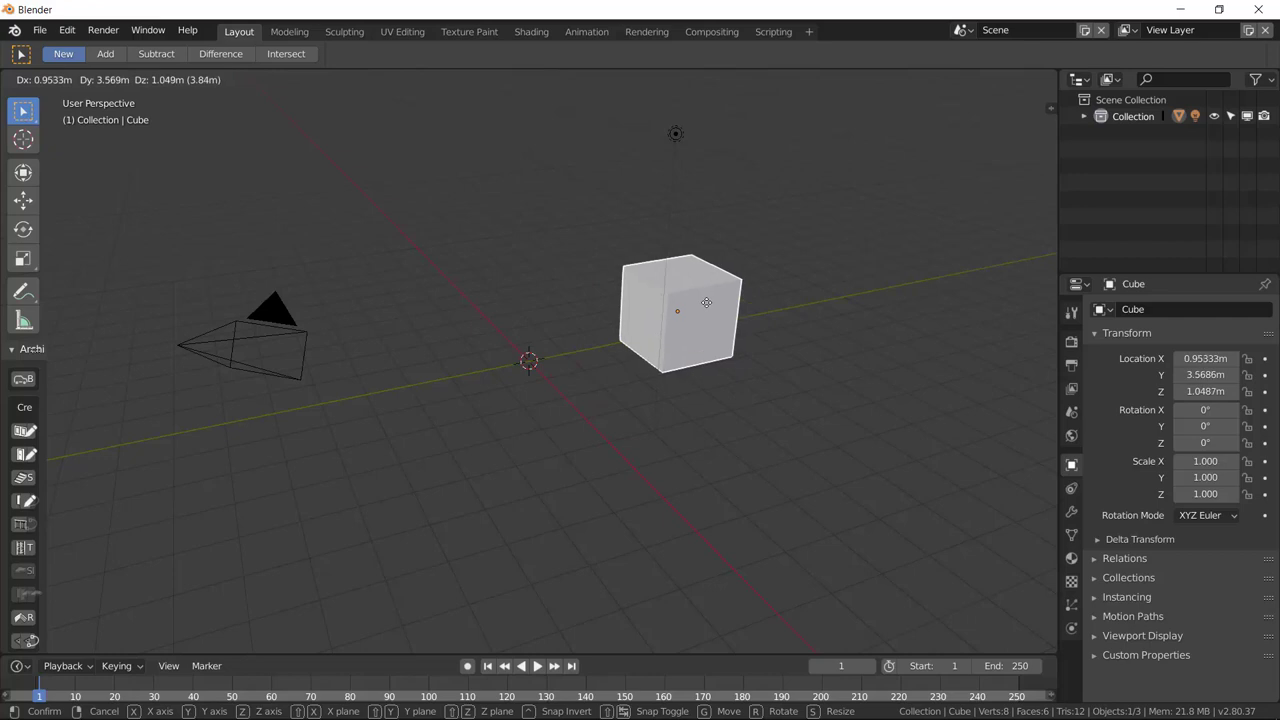
click(705, 310)
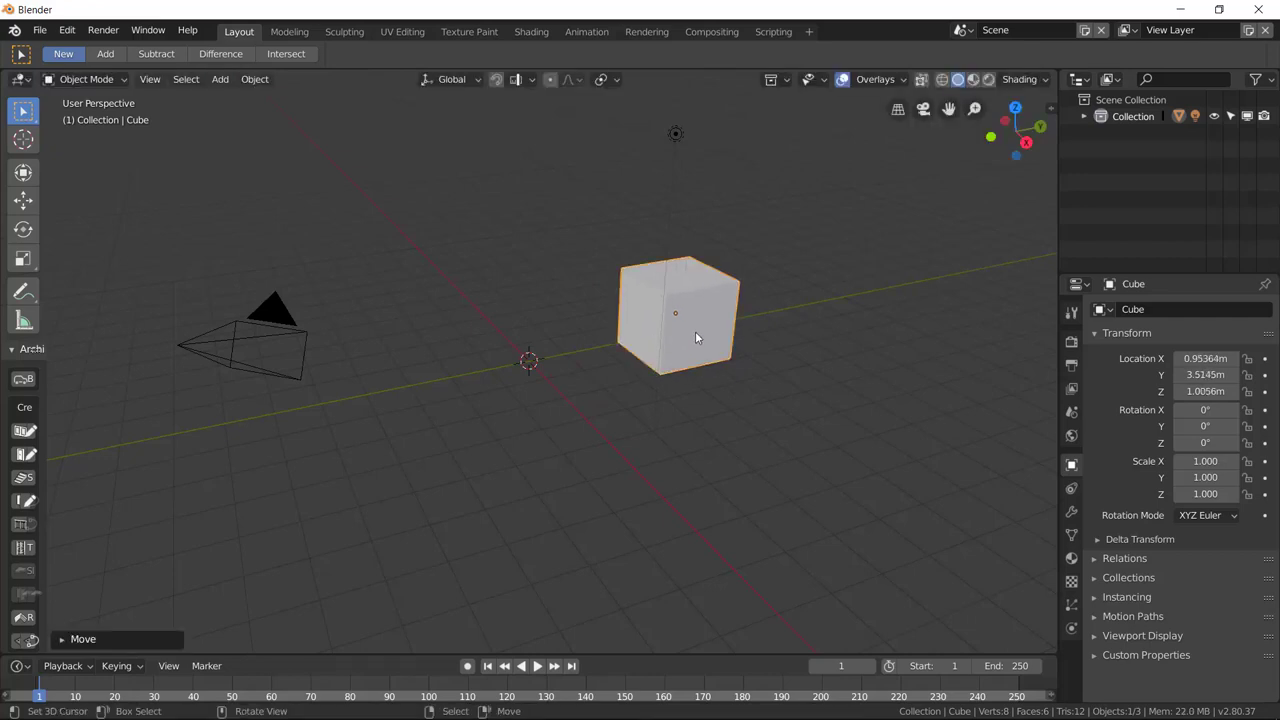
key(ctrl+z)
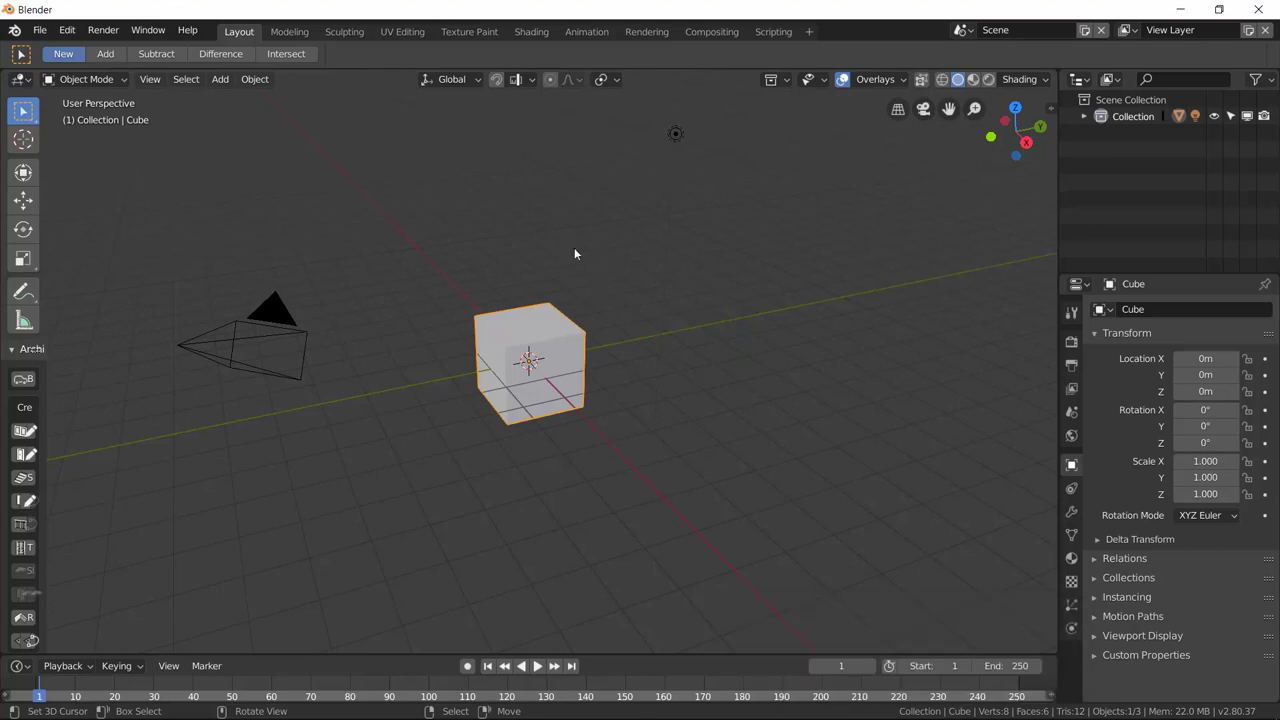
Step: Orbit around the cube and view it from the right, front and top with the navigation gizmo
middle_drag(598, 298, 730, 320)
middle_drag(660, 369, 708, 400)
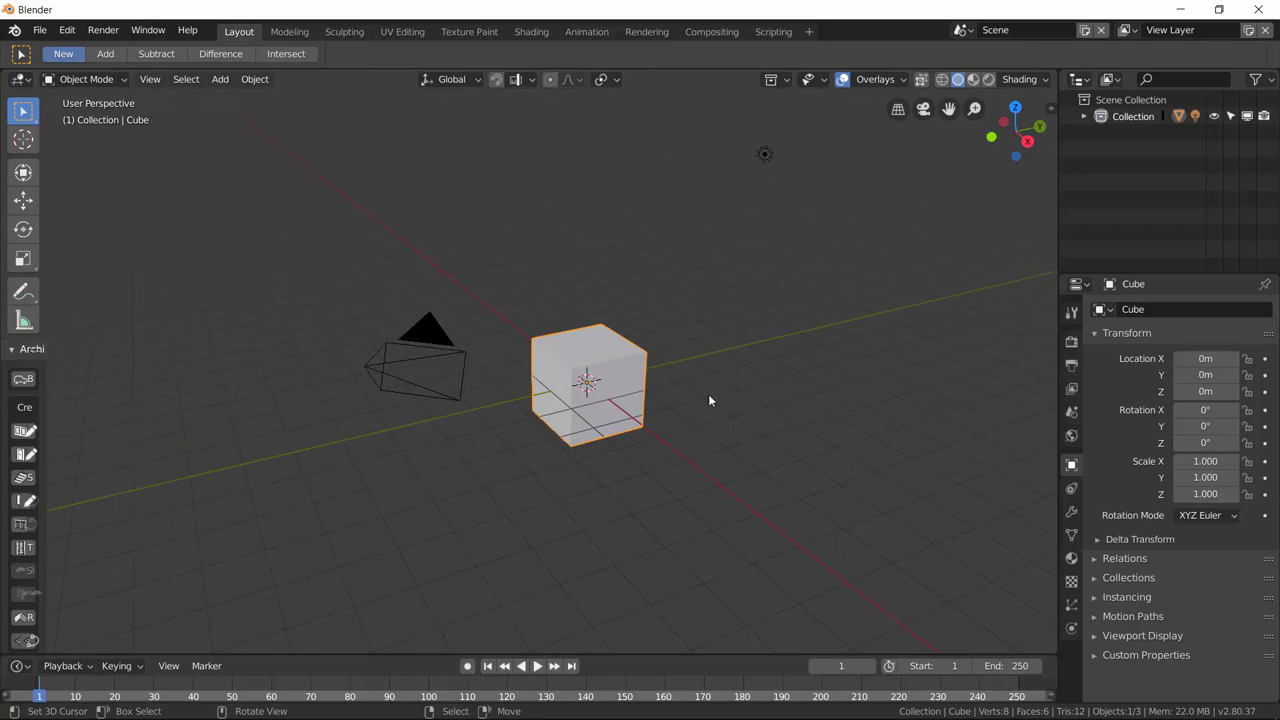
mouse_move(728, 400)
middle_down()
mouse_move(703, 409)
mouse_move(694, 380)
mouse_move(709, 403)
mouse_move(715, 390)
mouse_move(789, 391)
mouse_move(871, 331)
mouse_move(730, 397)
mouse_move(740, 404)
middle_up()
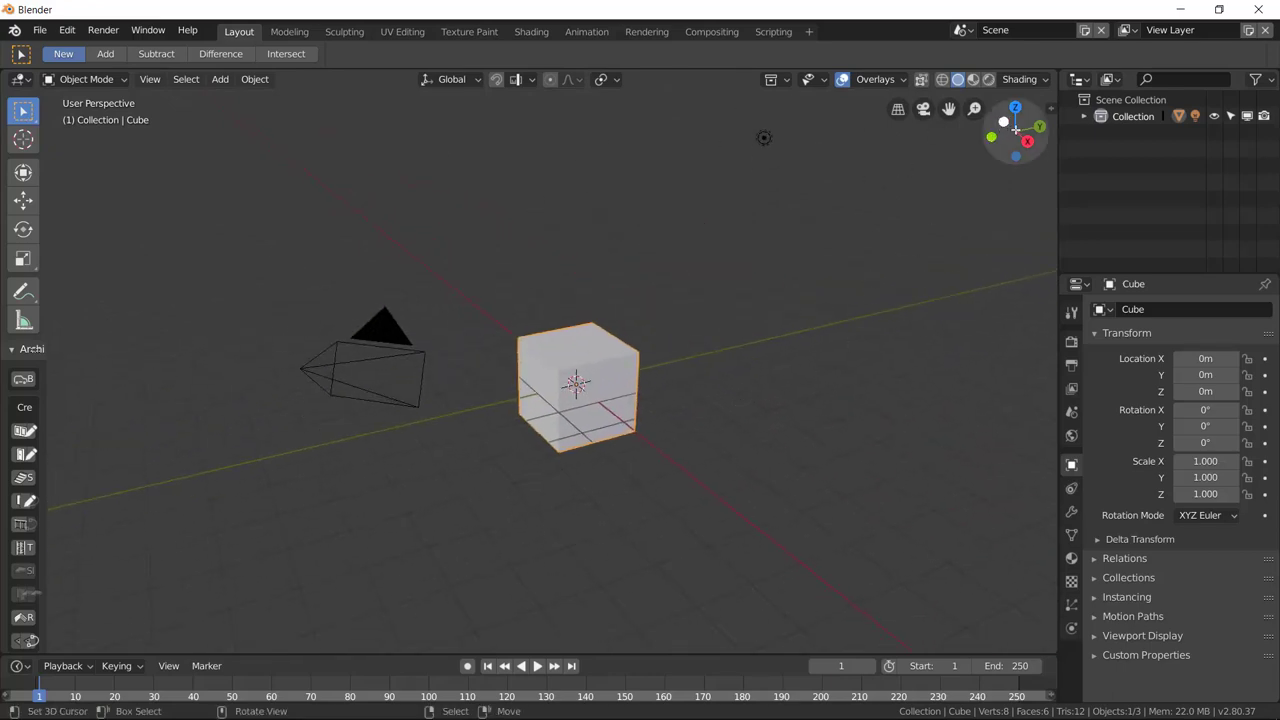
drag(1015, 129, 898, 158)
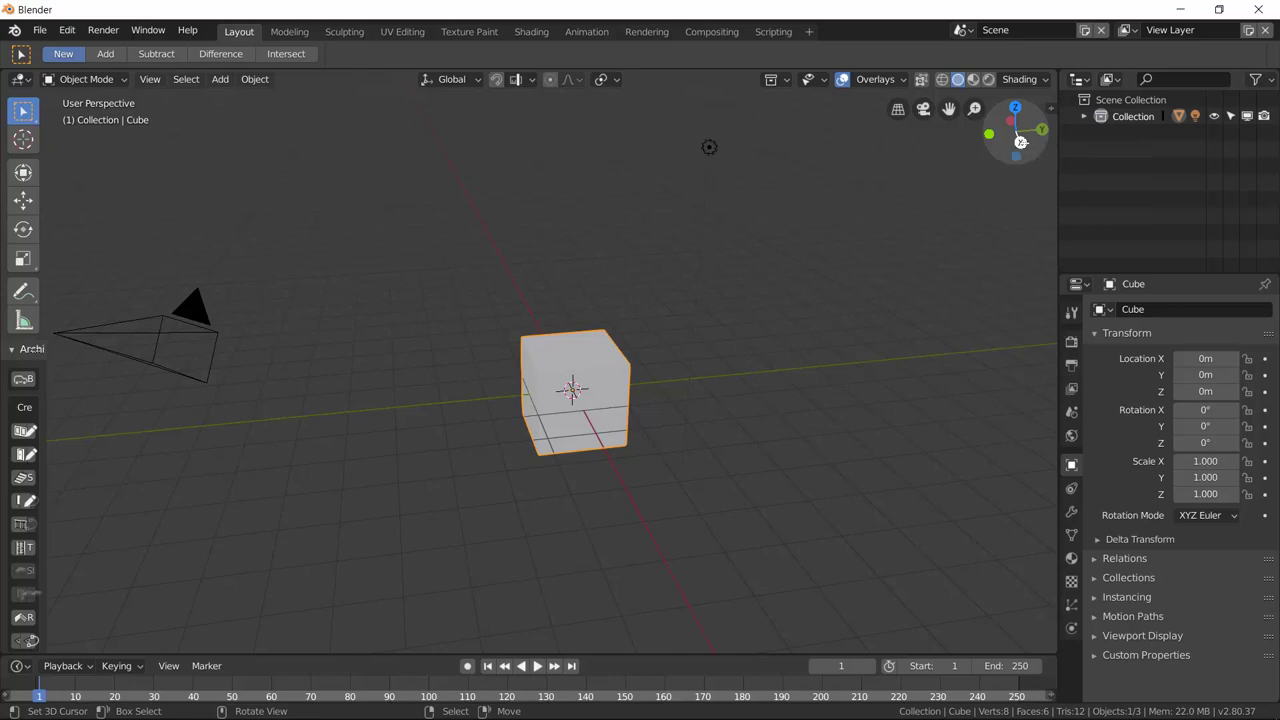
click(1020, 142)
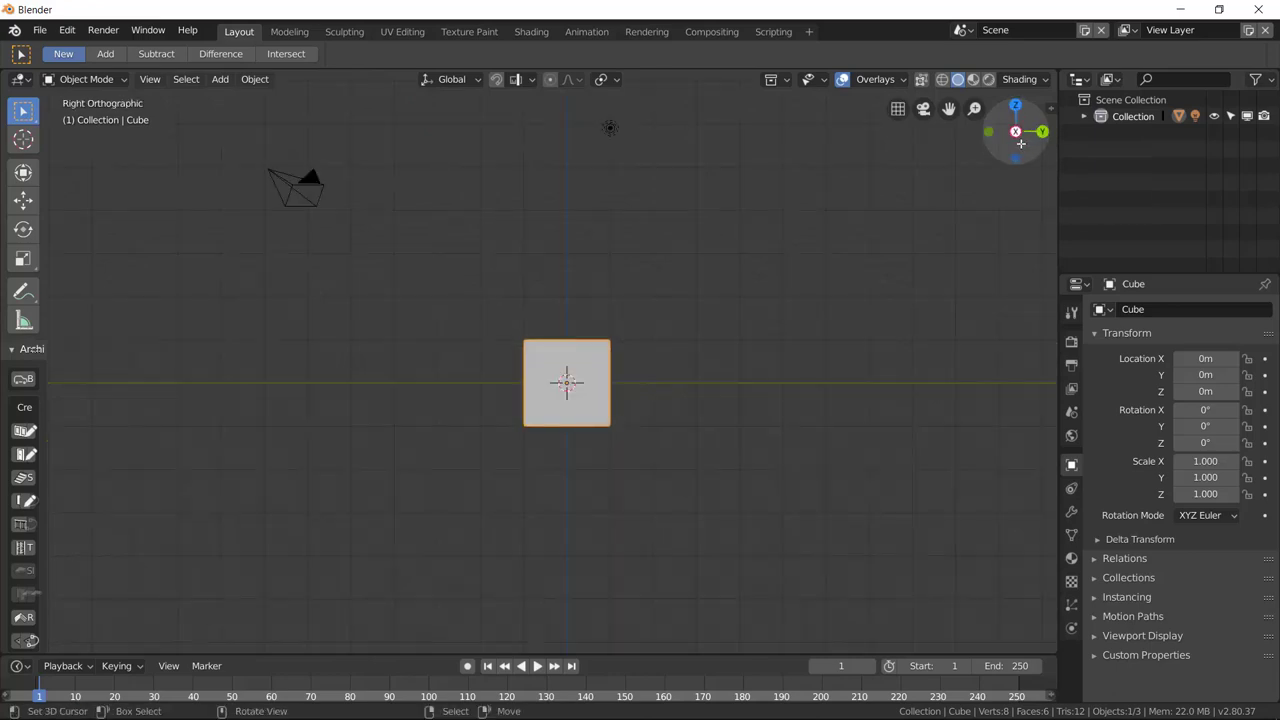
click(989, 132)
click(1015, 104)
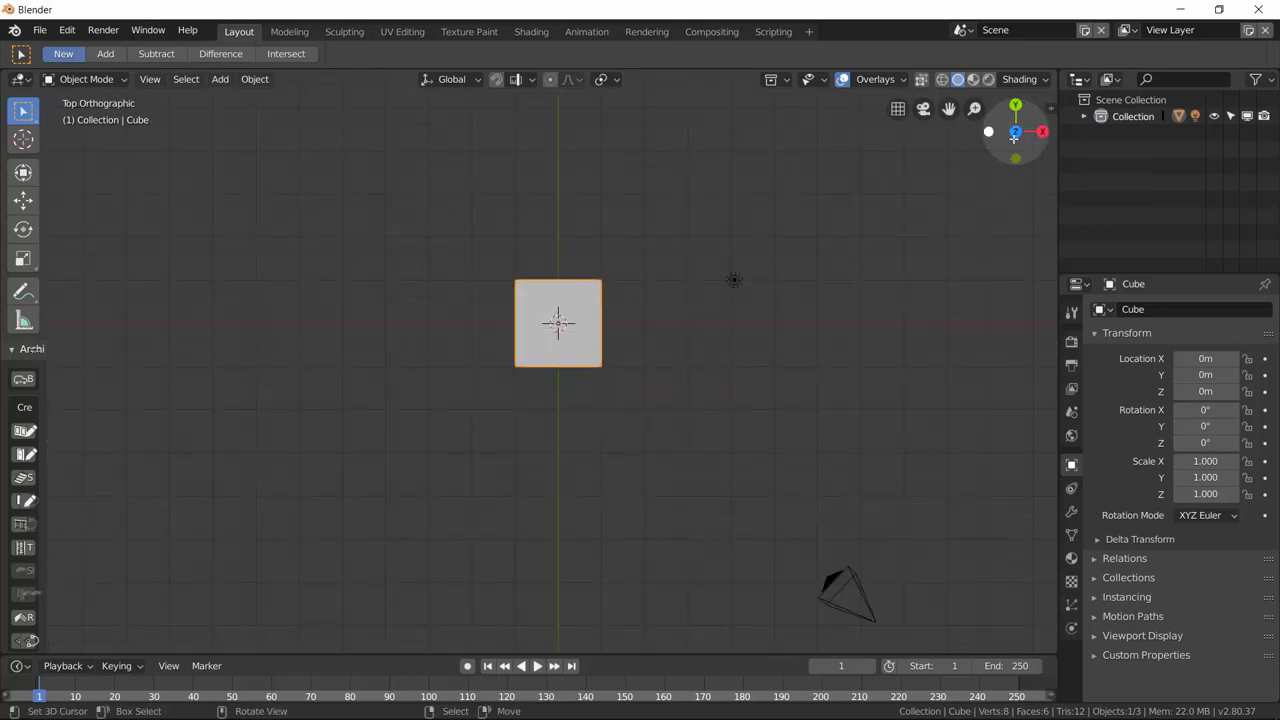
Step: Compare perspective and orthographic projection on a close angled view of the cube, ending in orthographic
click(901, 110)
click(901, 110)
click(901, 110)
middle_drag(820, 243, 743, 429)
scroll(629, 369, up, 6)
mouse_move(806, 358)
middle_down()
mouse_move(854, 354)
mouse_move(823, 354)
middle_up()
click(898, 110)
click(898, 110)
click(898, 110)
click(898, 110)
click(898, 110)
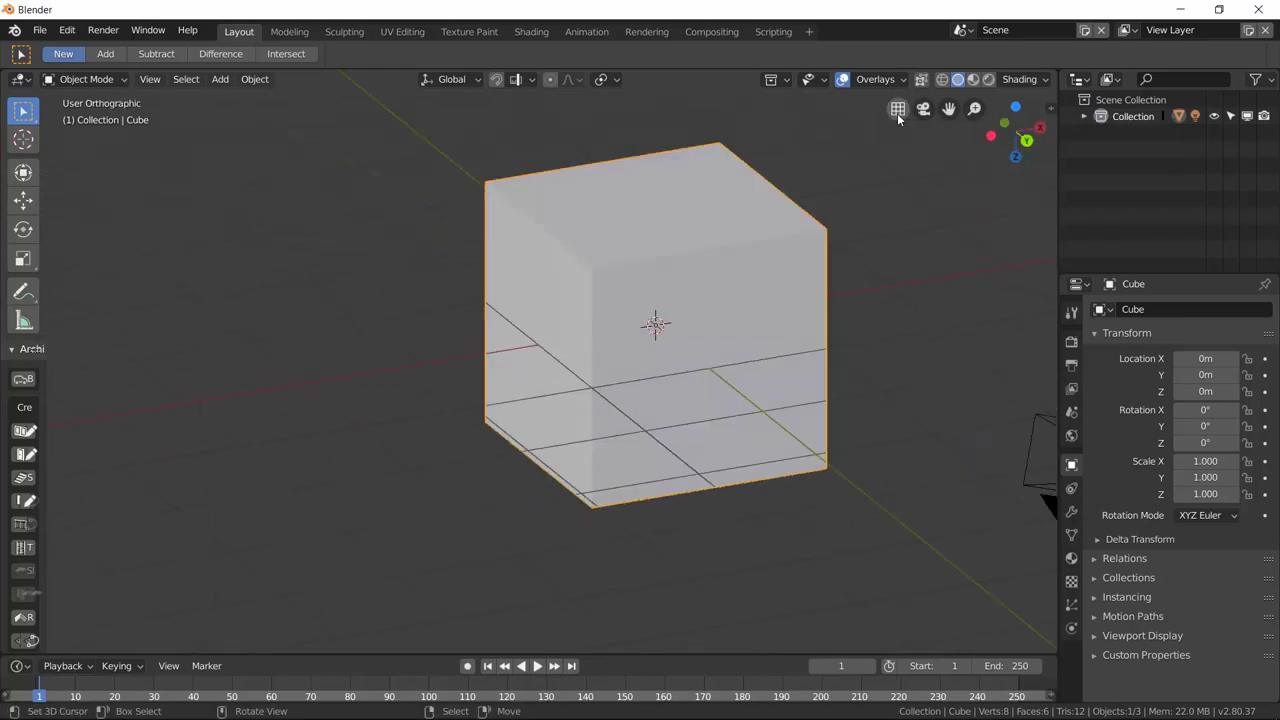
scroll(916, 228, down, 2)
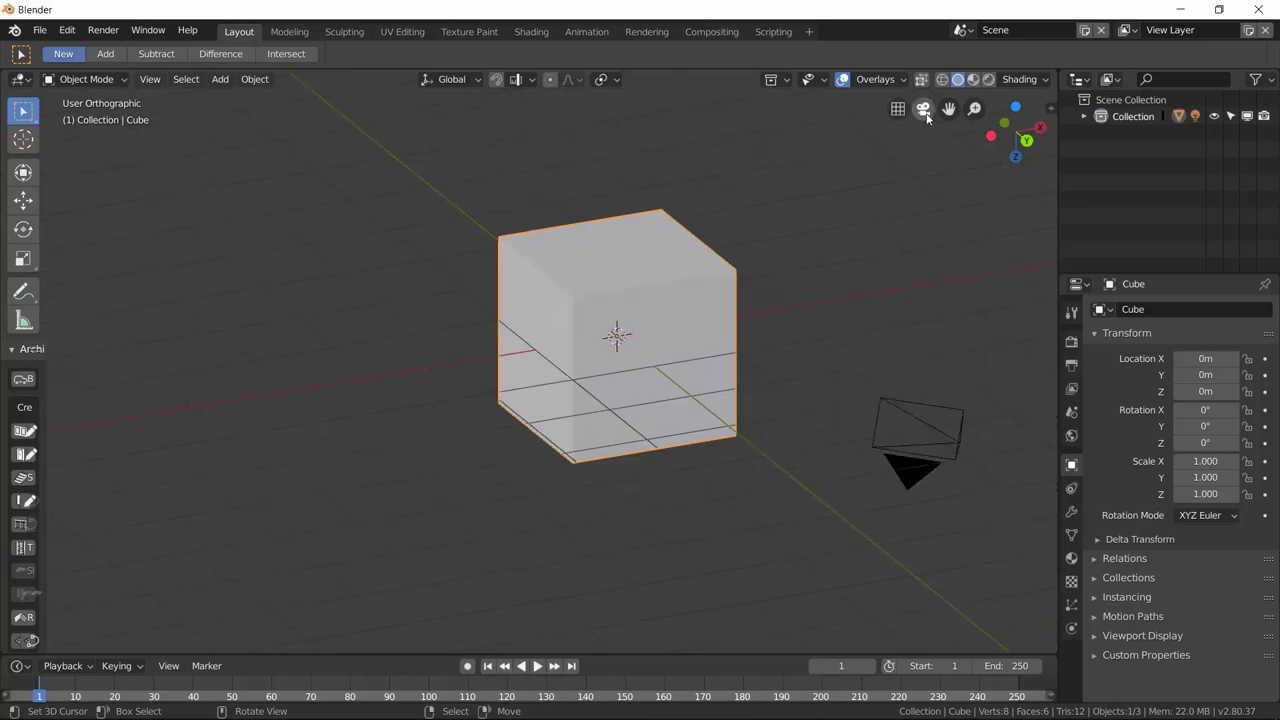
Step: Look through the scene camera, select the camera and display its lens properties
click(923, 110)
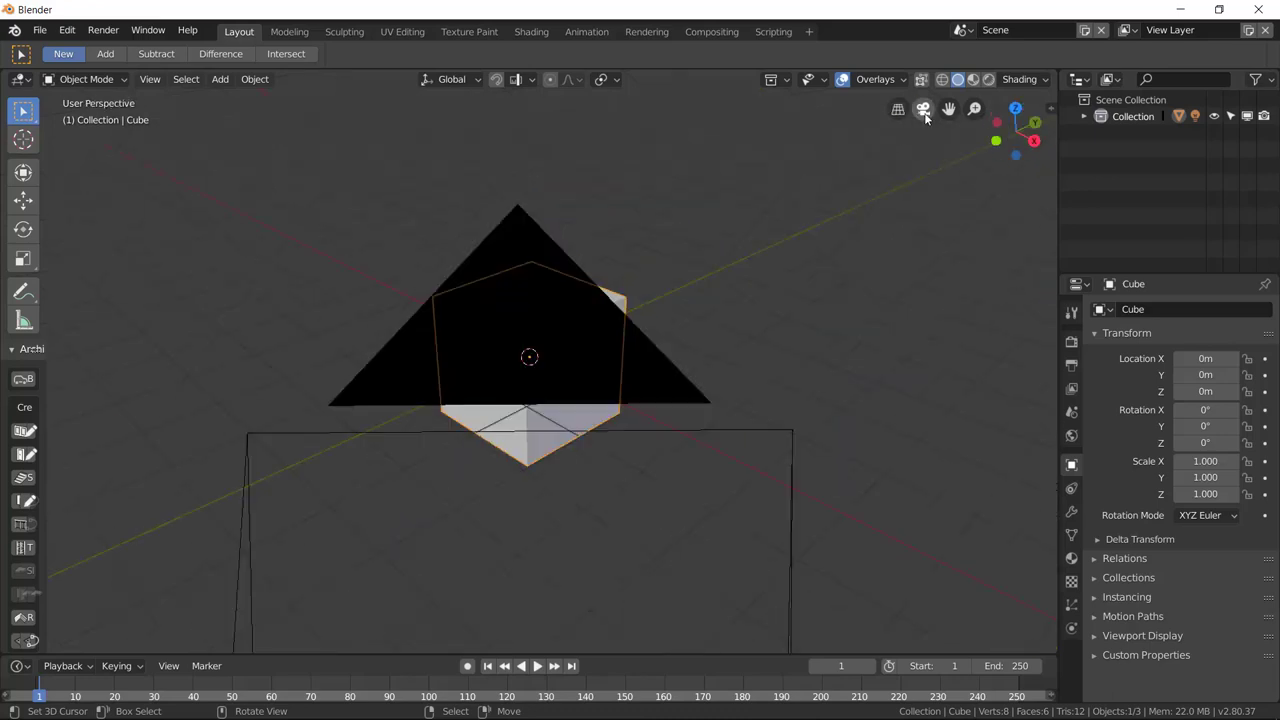
click(792, 407)
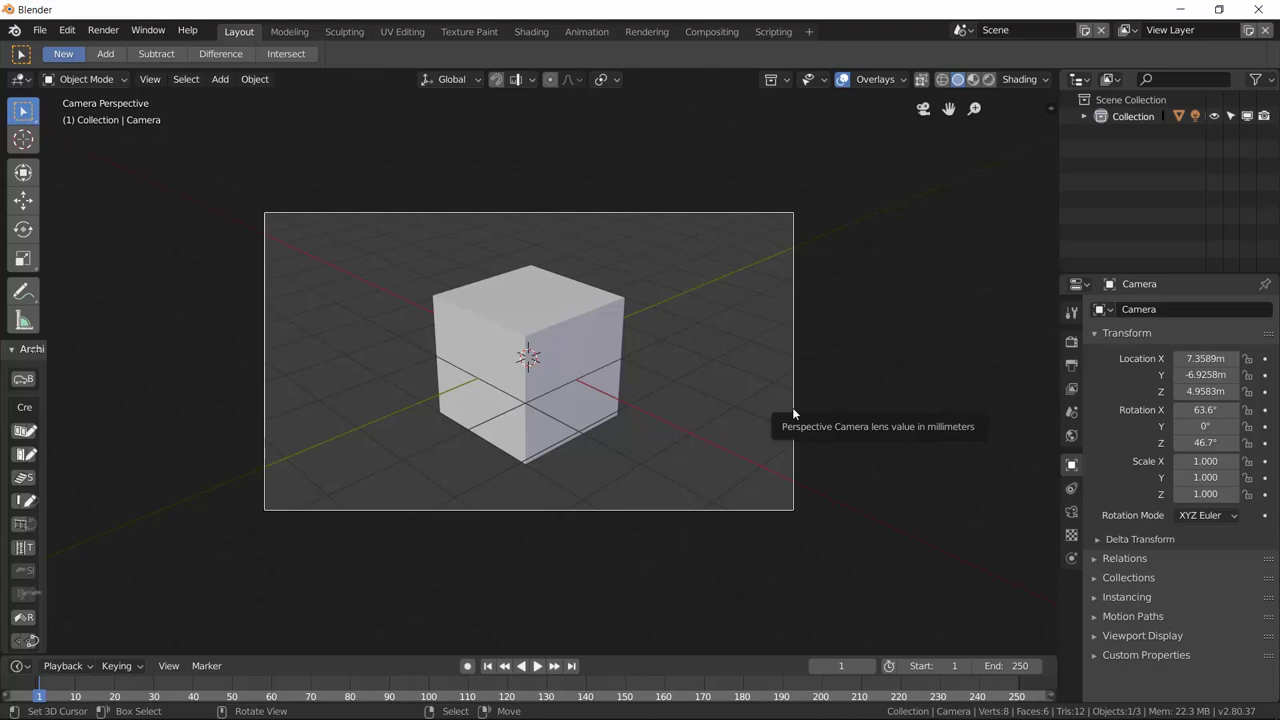
click(792, 407)
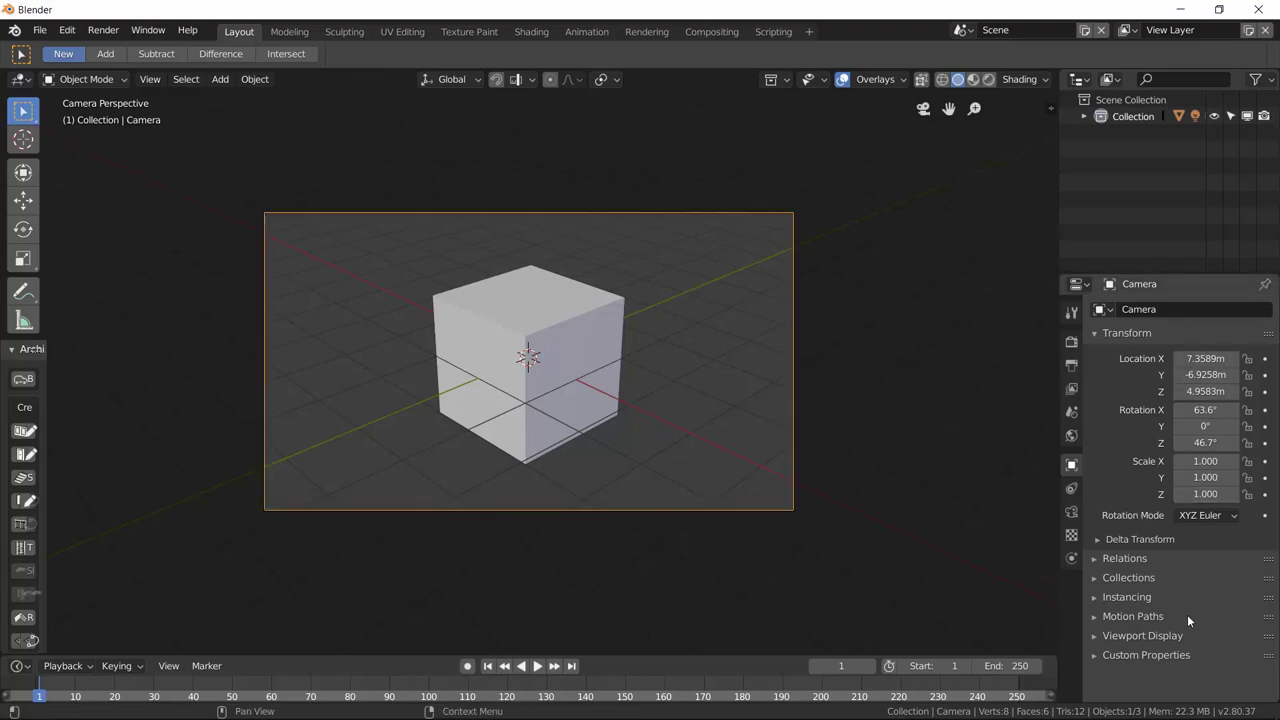
click(1071, 512)
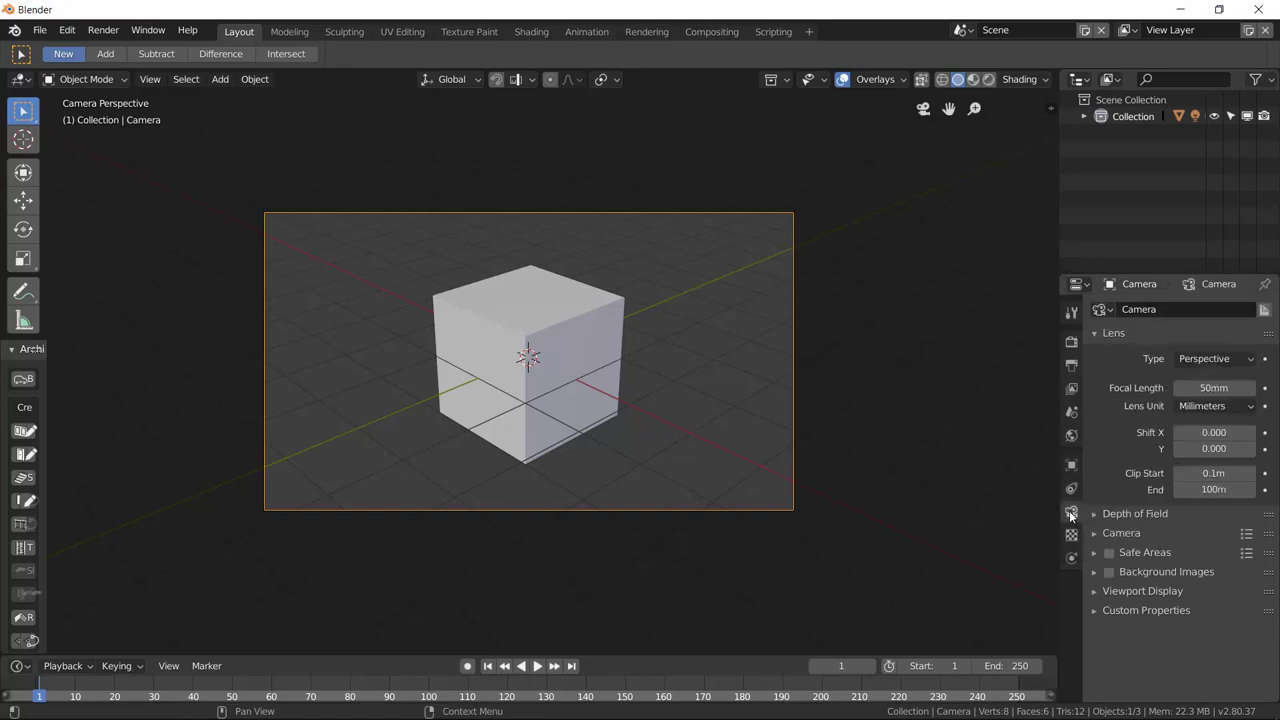
Step: Try out the camera's focal length, setting it to 28 mm
drag(1213, 388, 1262, 391)
click(1214, 388)
text(28)
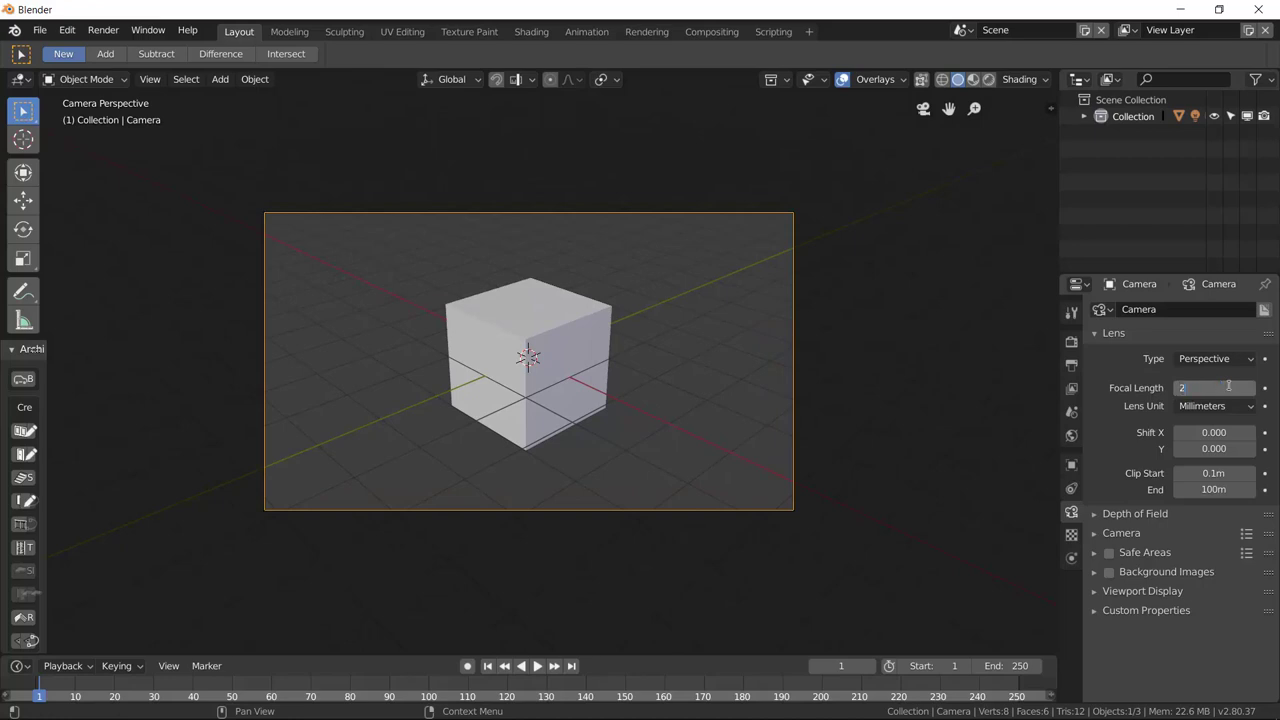
key(Return)
Step: Set the camera's focal length to 40 mm
click(1213, 388)
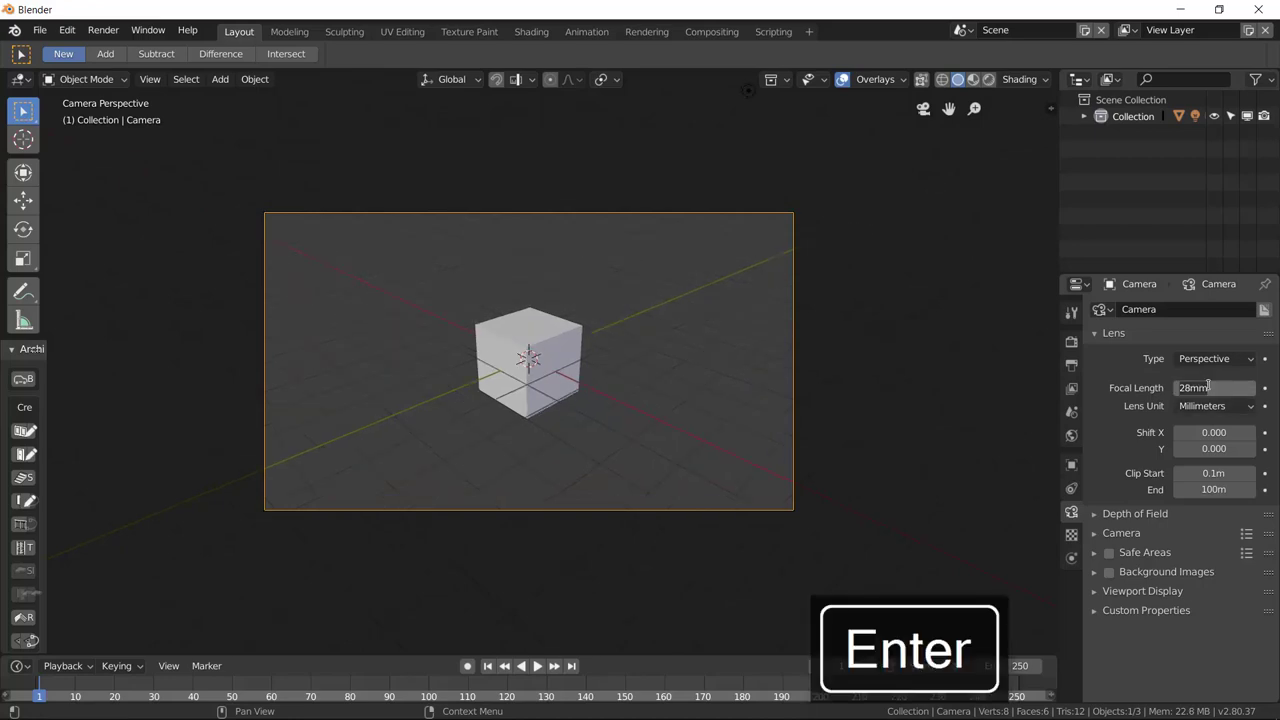
text(40)
key(Return)
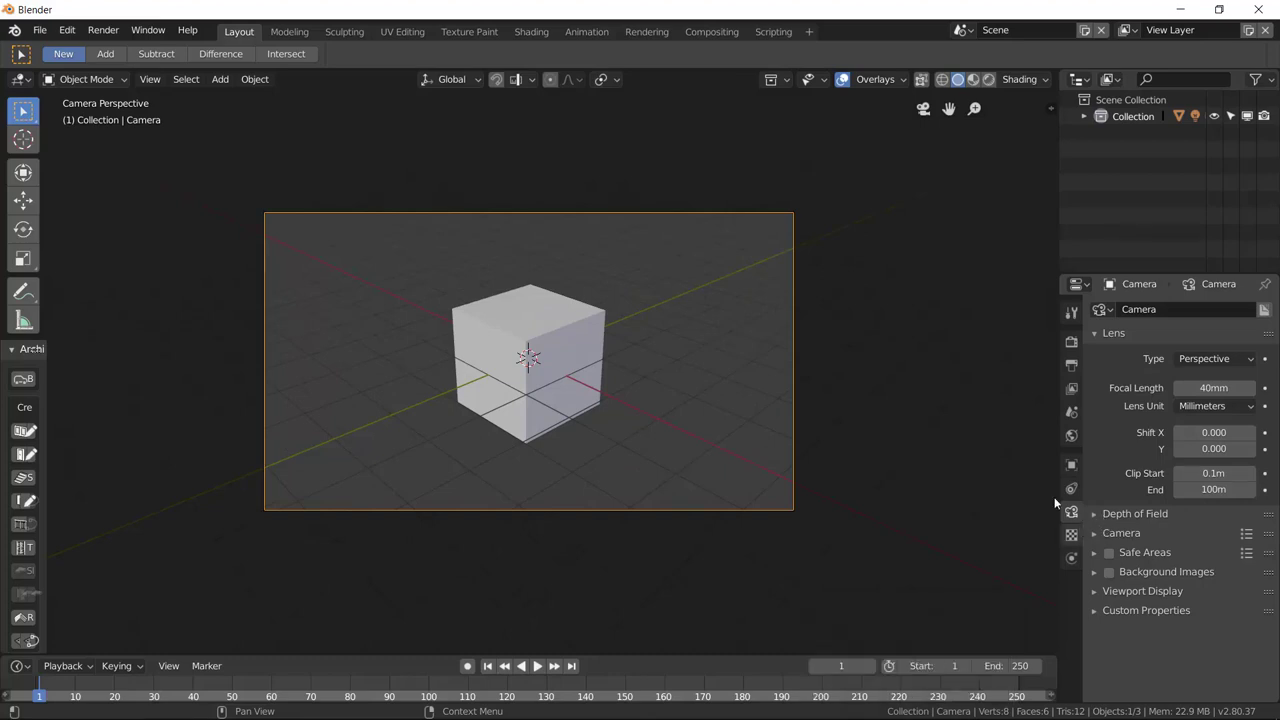
Step: Reposition the selected camera with walk navigation so it frames the cube from closer and lower
click(796, 379)
click(795, 385)
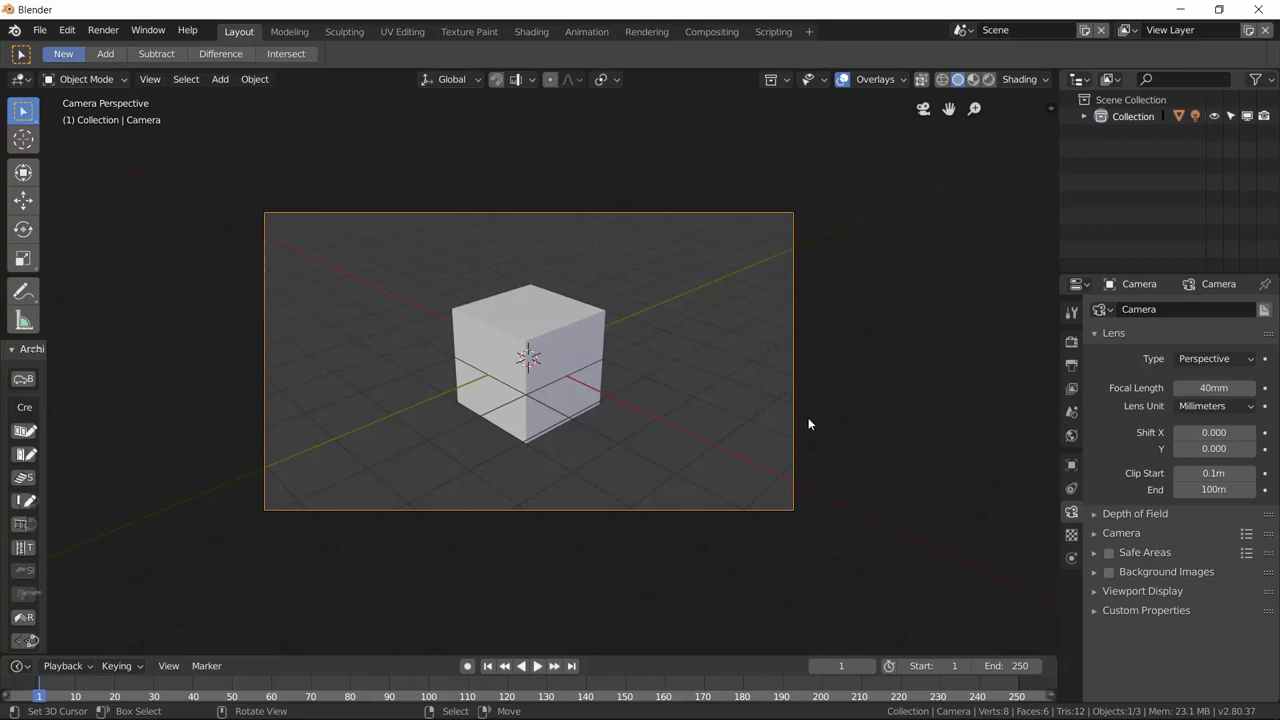
key(shift+grave)
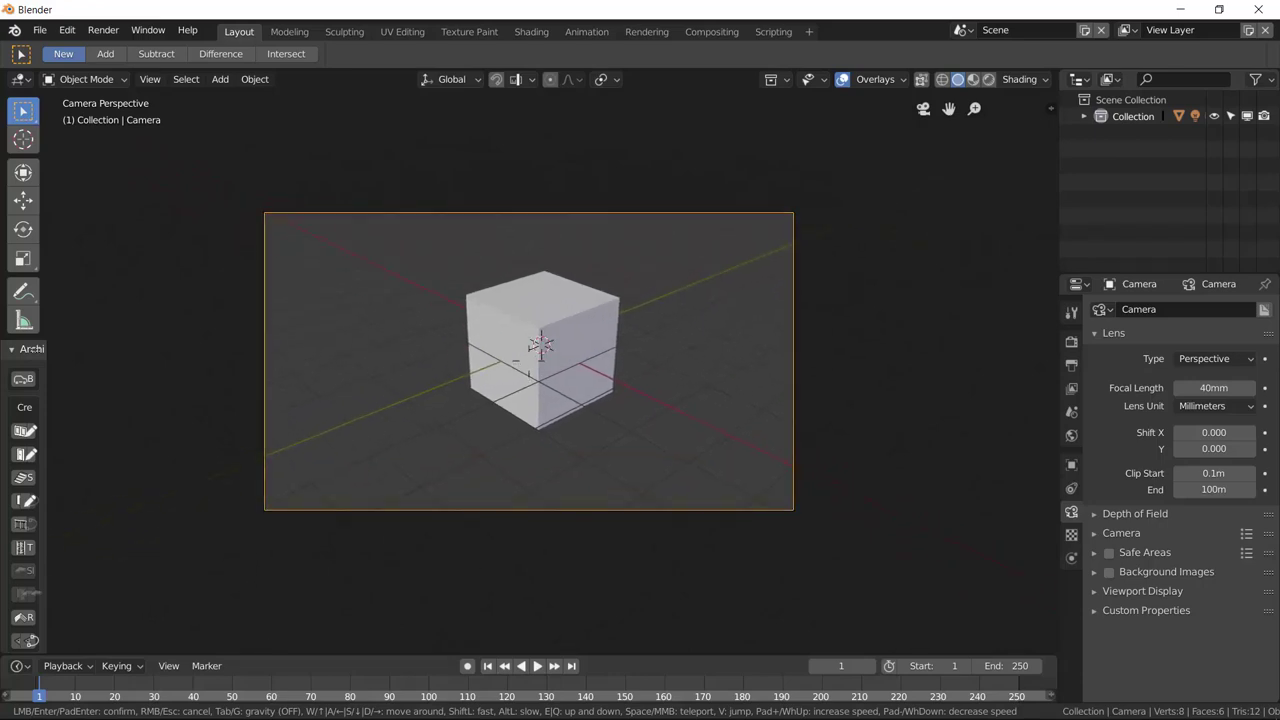
key(Escape)
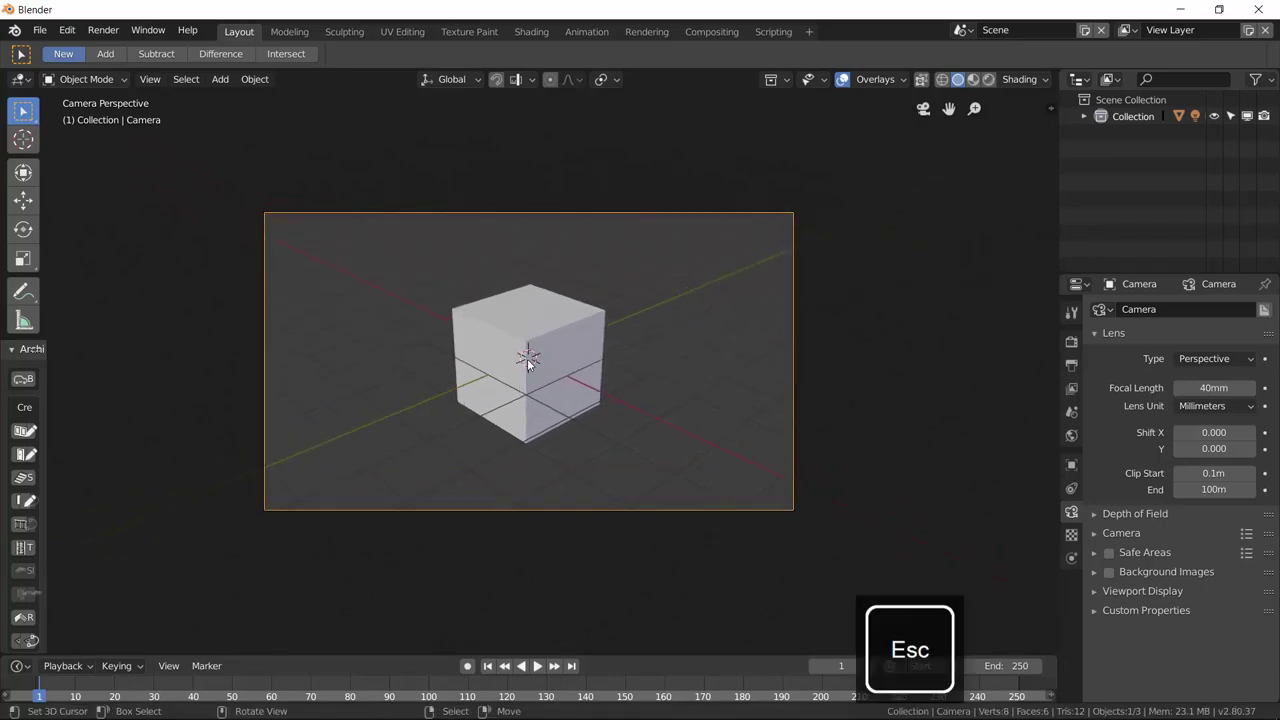
key(shift+grave)
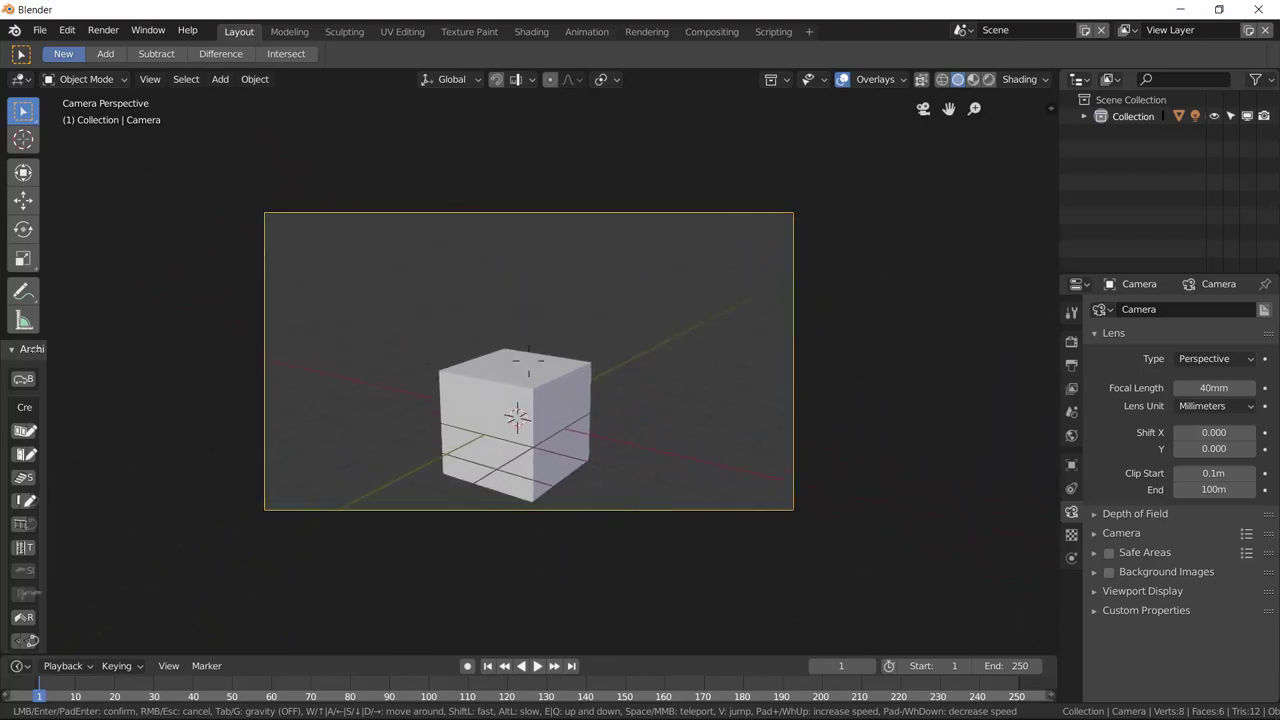
click(777, 375)
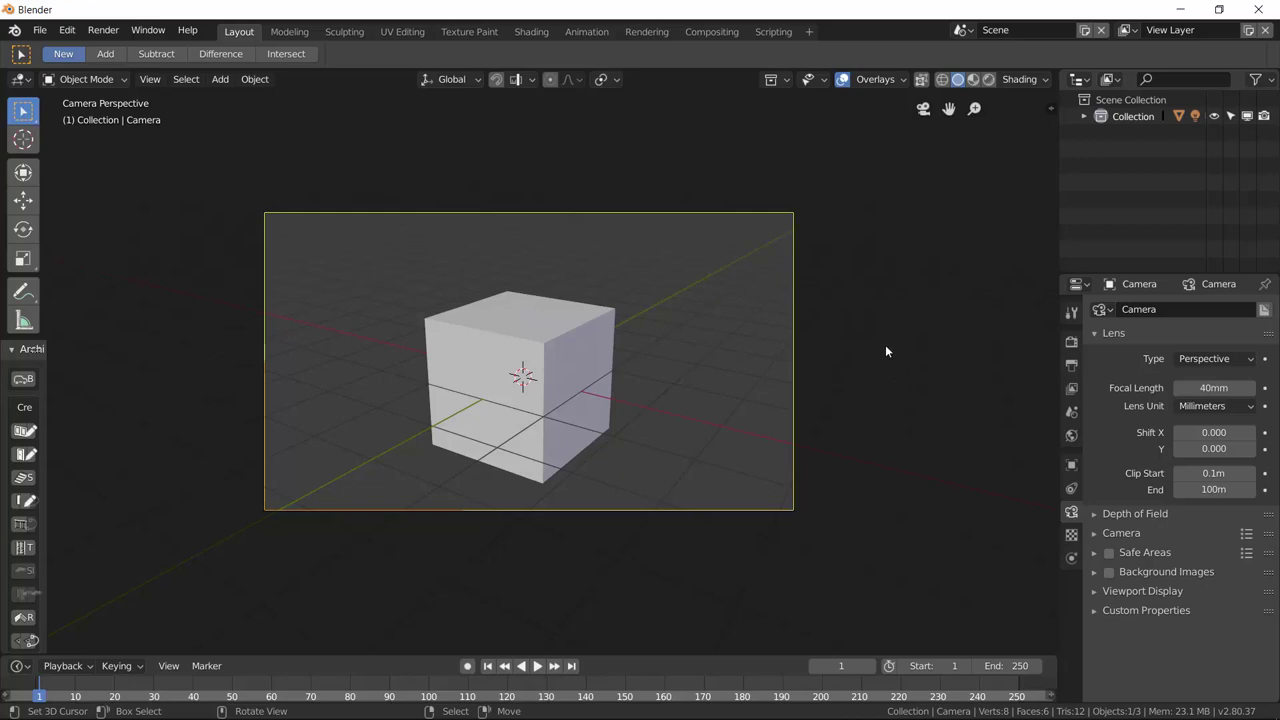
Step: Leave the camera view for an angled overview of the scene and select the cube
key(KP_0)
scroll(566, 420, down, 2)
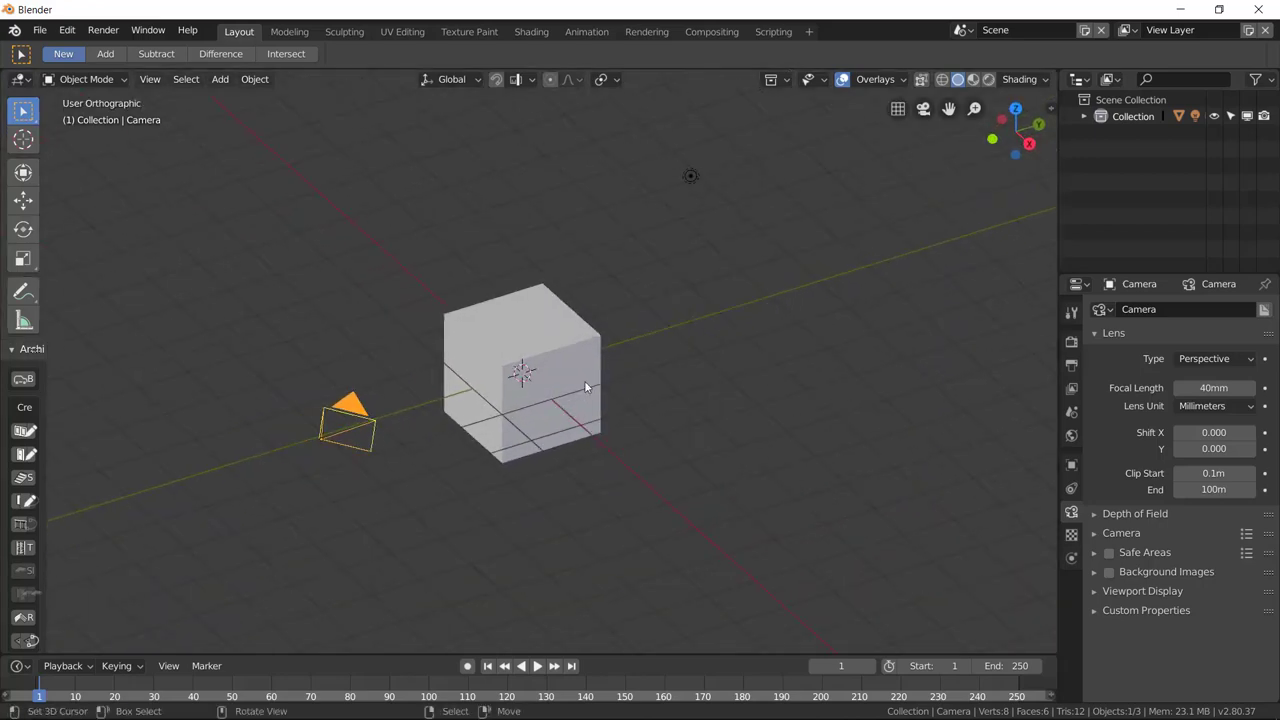
mouse_move(585, 390)
middle_down()
mouse_move(631, 374)
mouse_move(609, 366)
mouse_move(576, 383)
middle_up()
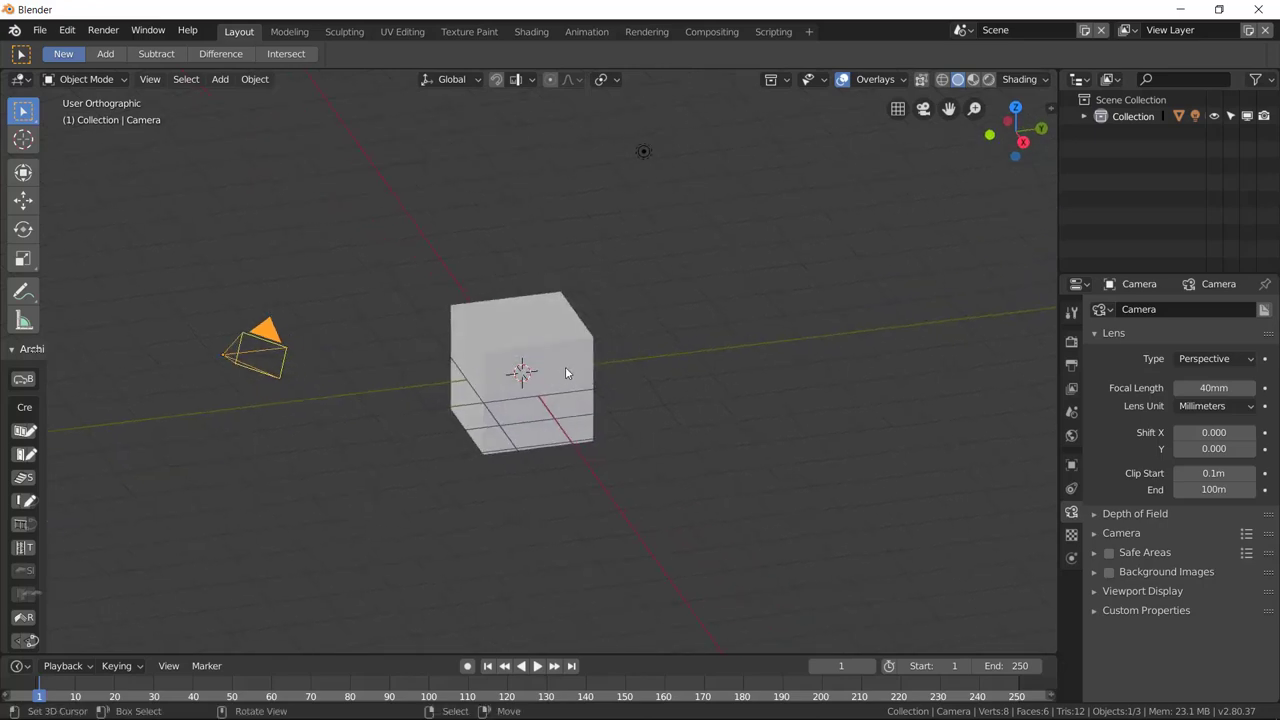
click(566, 373)
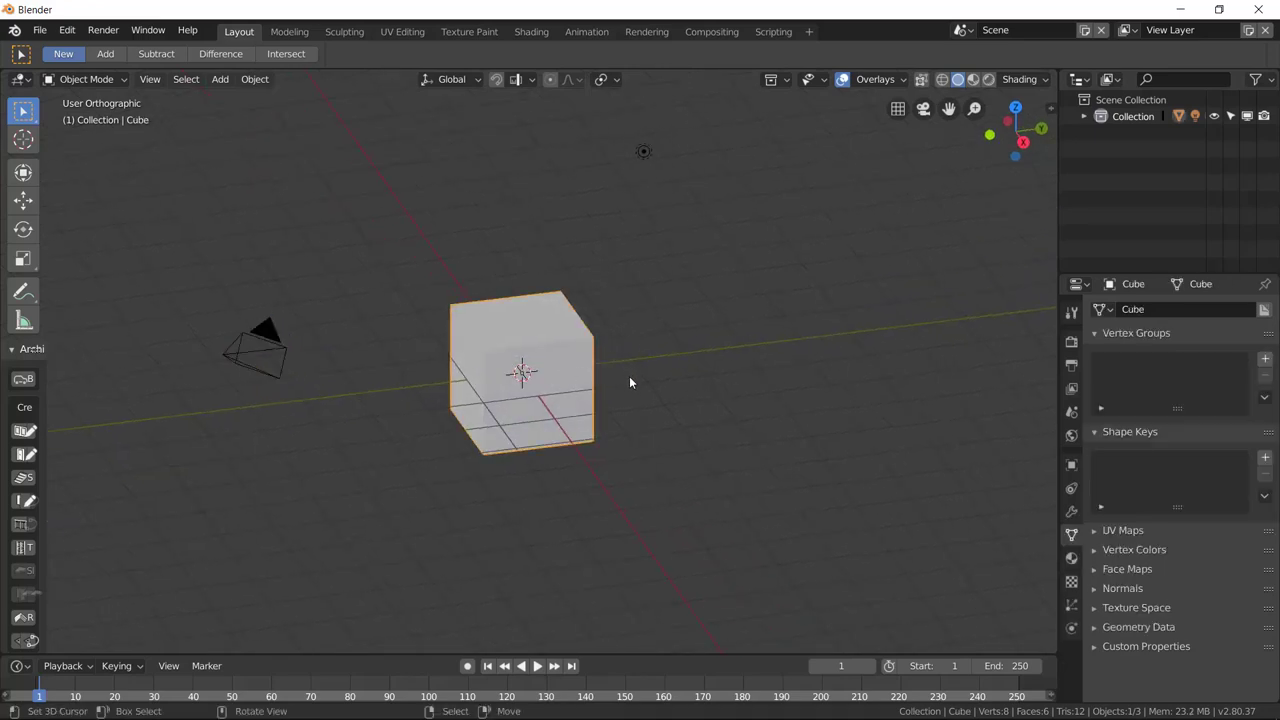
Step: Search the available commands for "translat"
key(F3)
key(Escape)
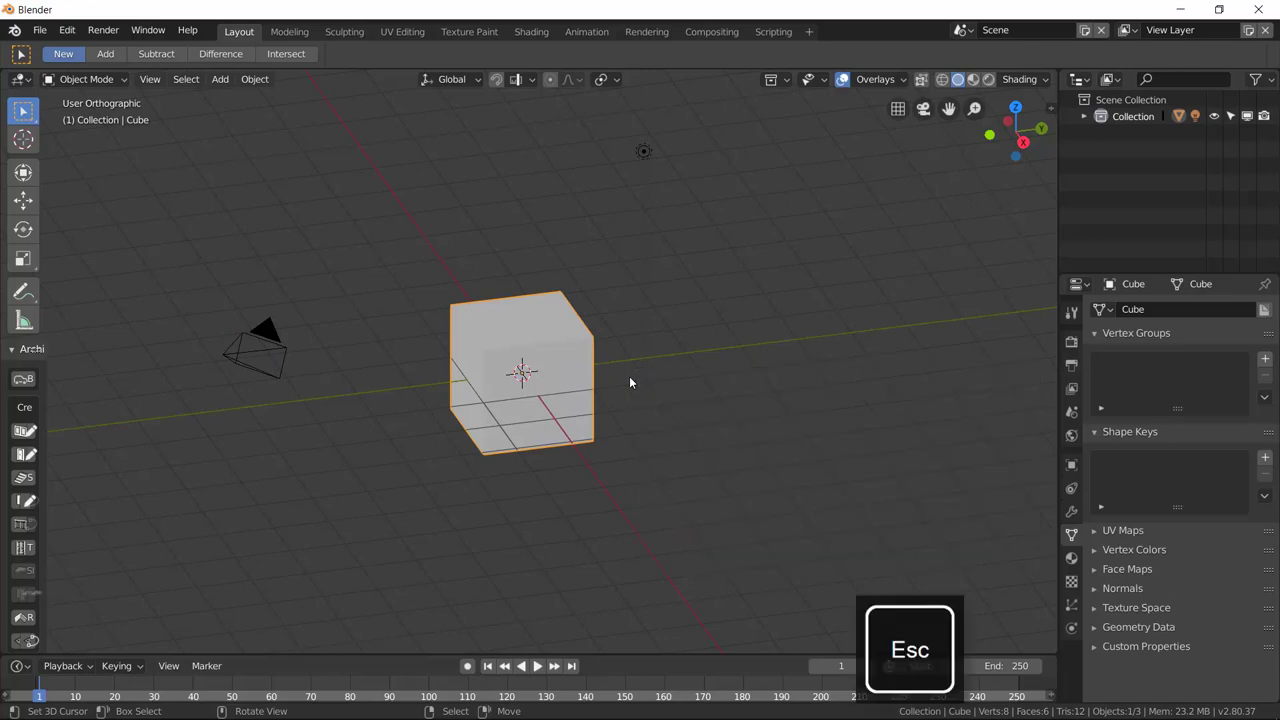
key(F3)
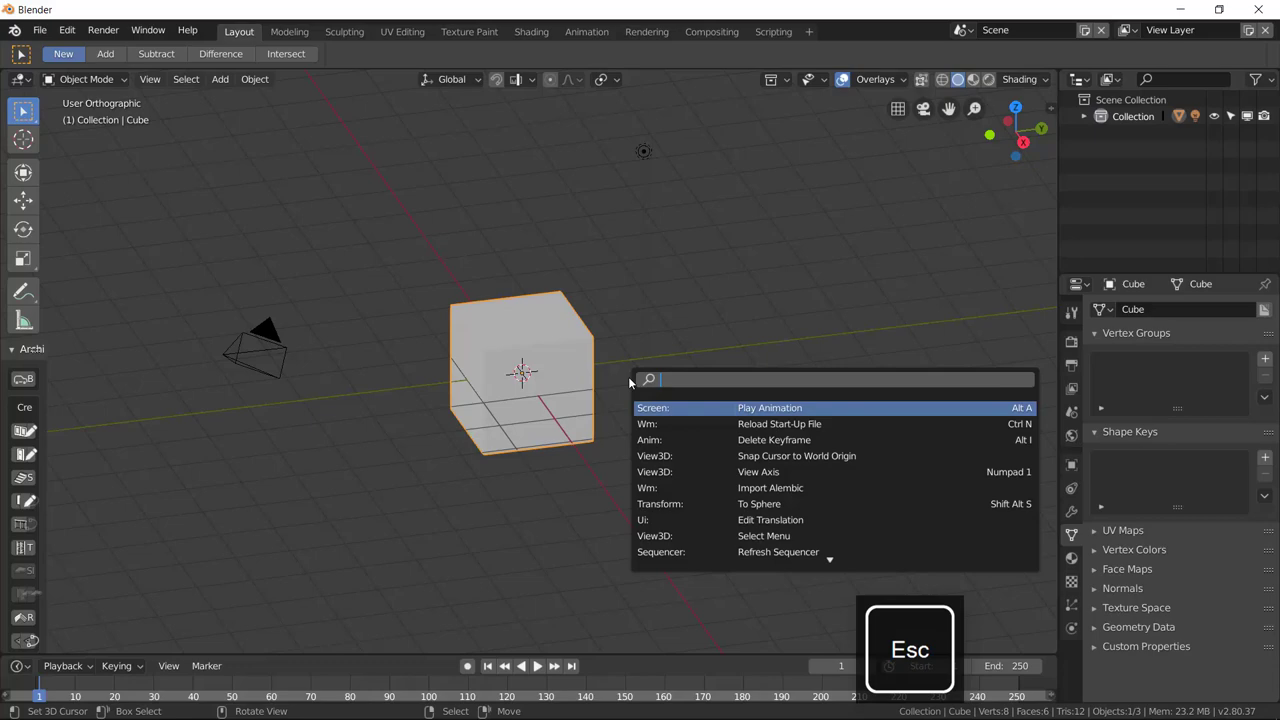
text(trans)
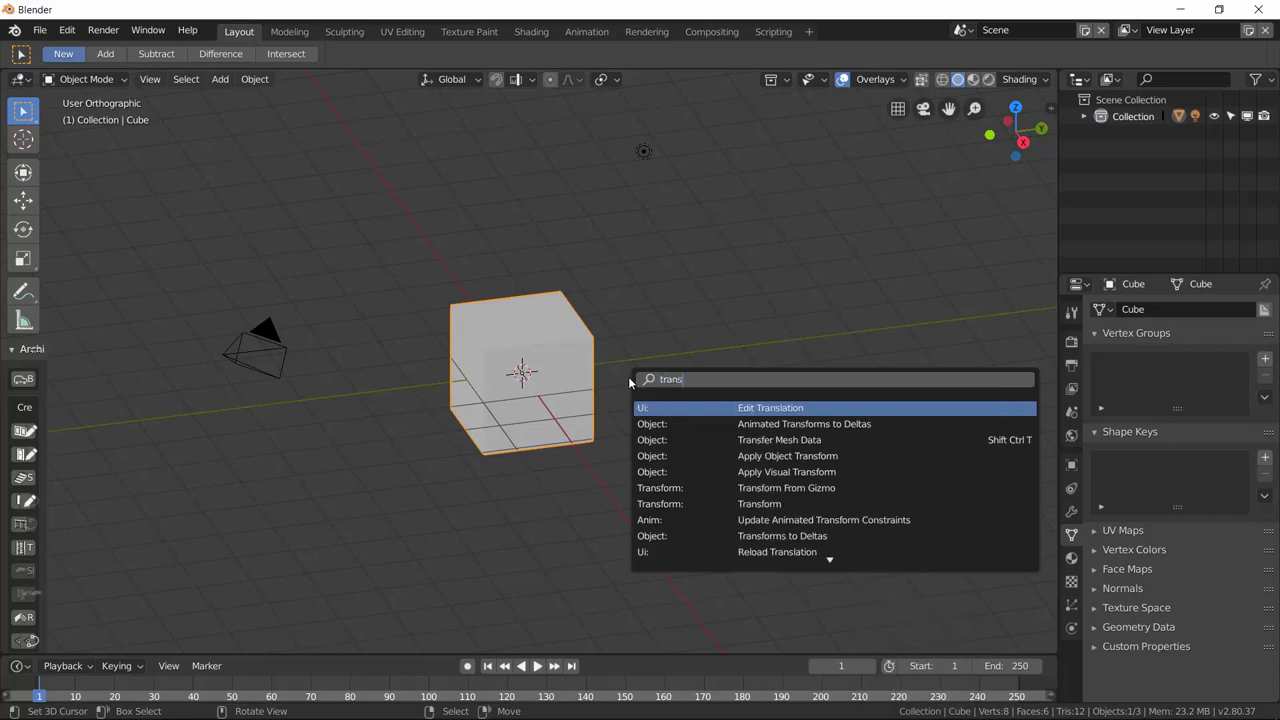
text(lat)
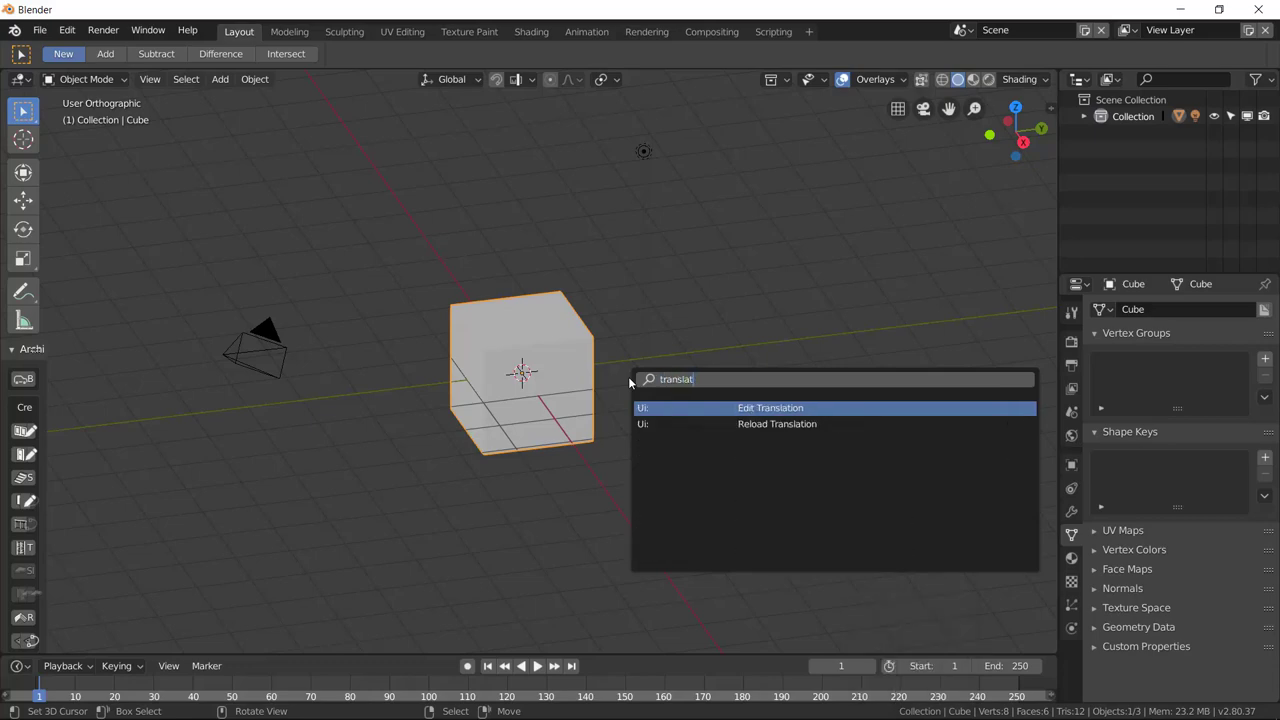
Step: Search the available commands for "move" instead and start the Transform Move command on the cube
key(BackSpace)
key(BackSpace)
key(BackSpace)
key(BackSpace)
key(BackSpace)
key(BackSpace)
key(BackSpace)
key(BackSpace)
text(move)
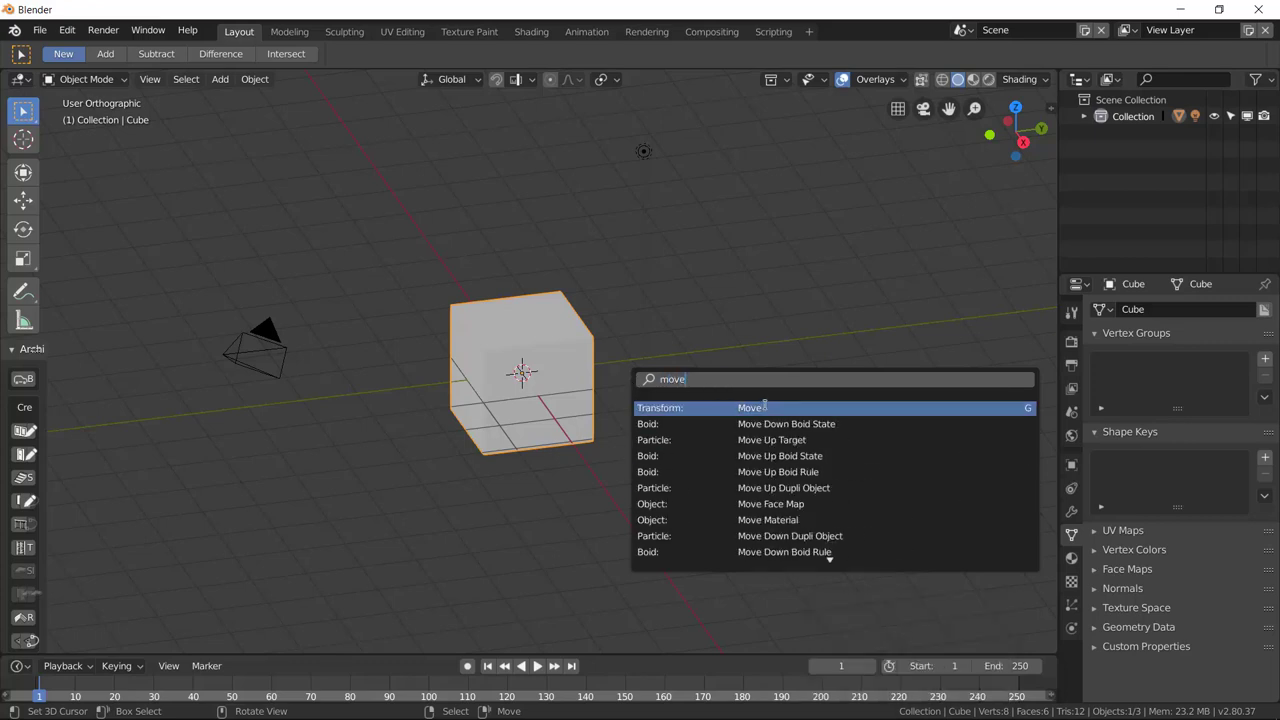
key(Return)
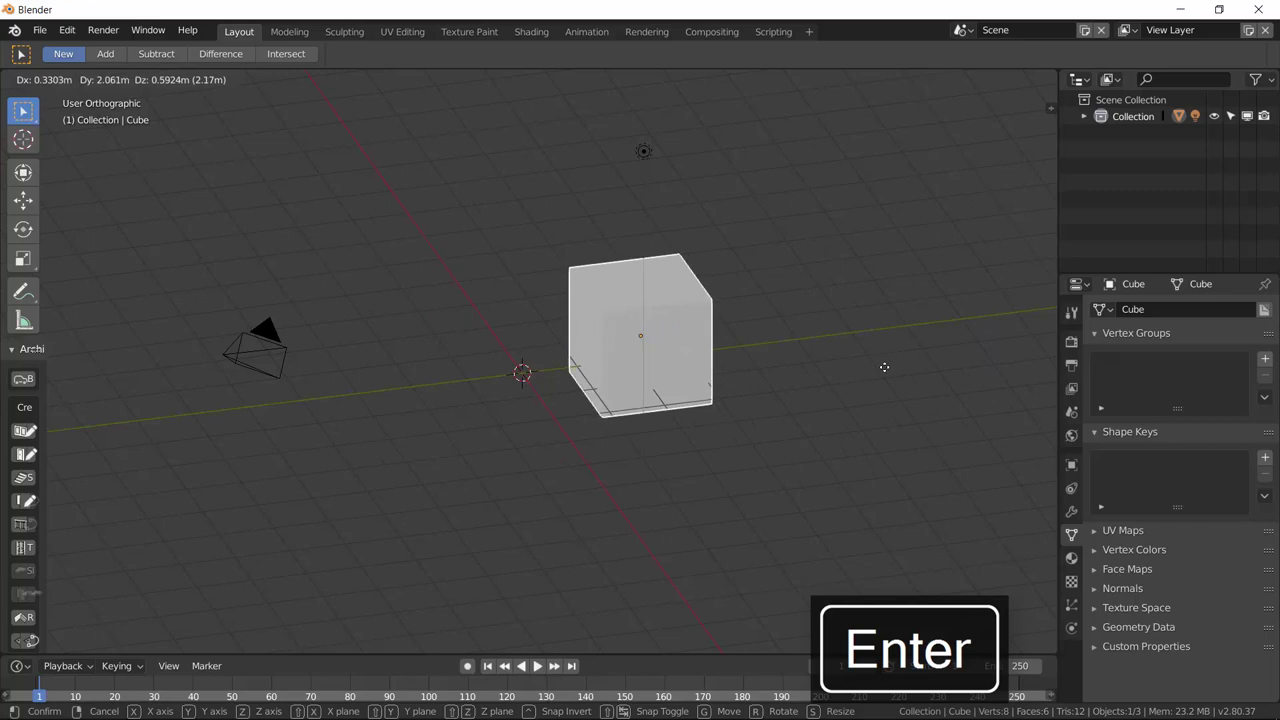
Step: Try moving the cube along the global X, Y and Z axes, including by 1 m and 3 m along Y, and cancel
key(x)
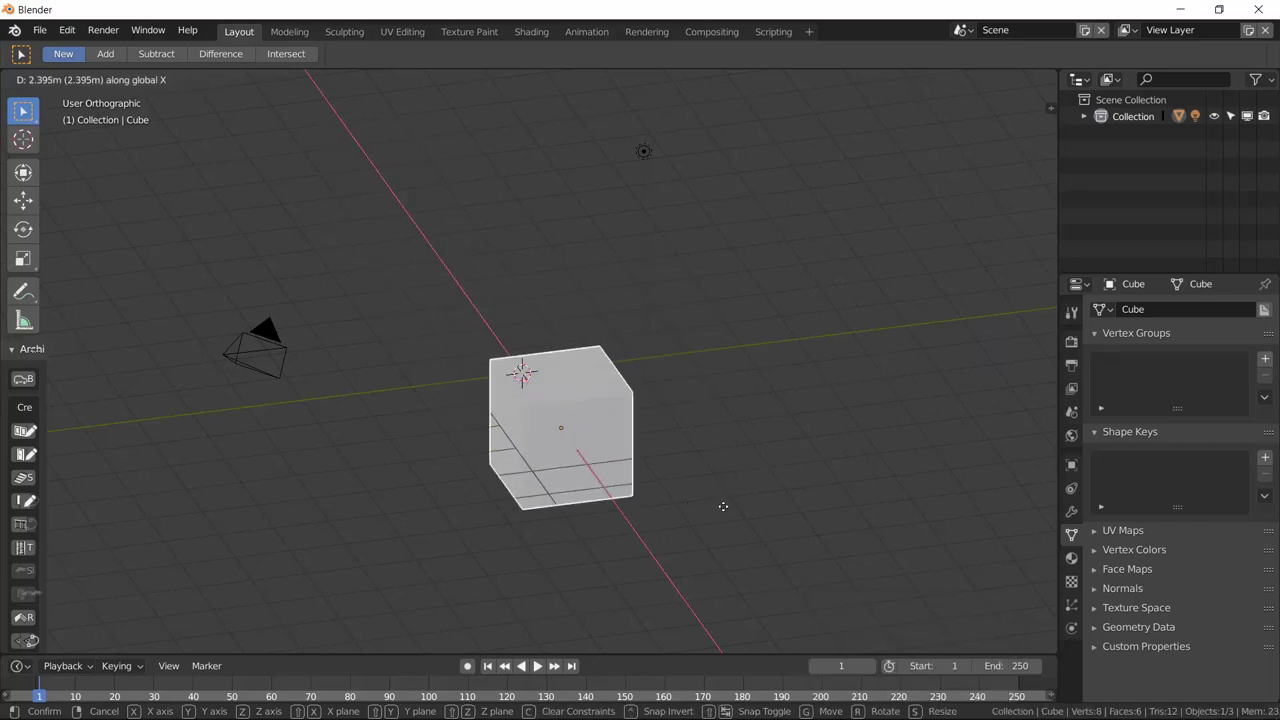
key(y)
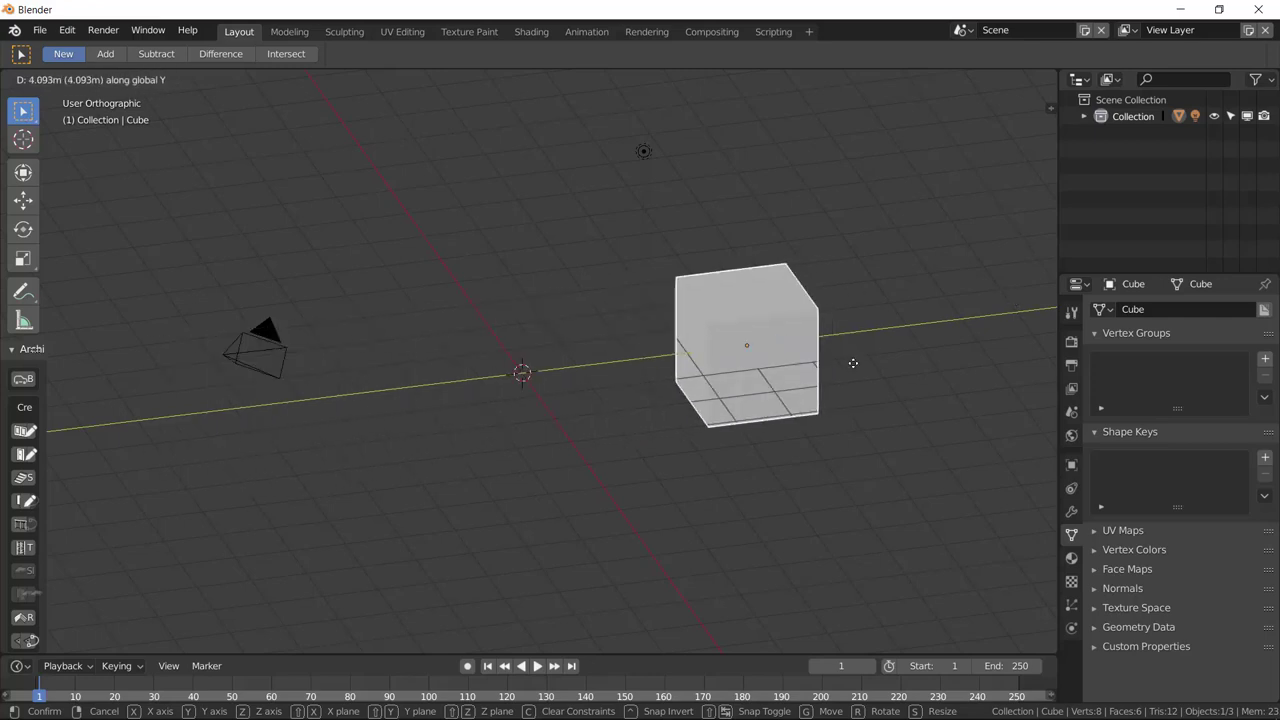
key(z)
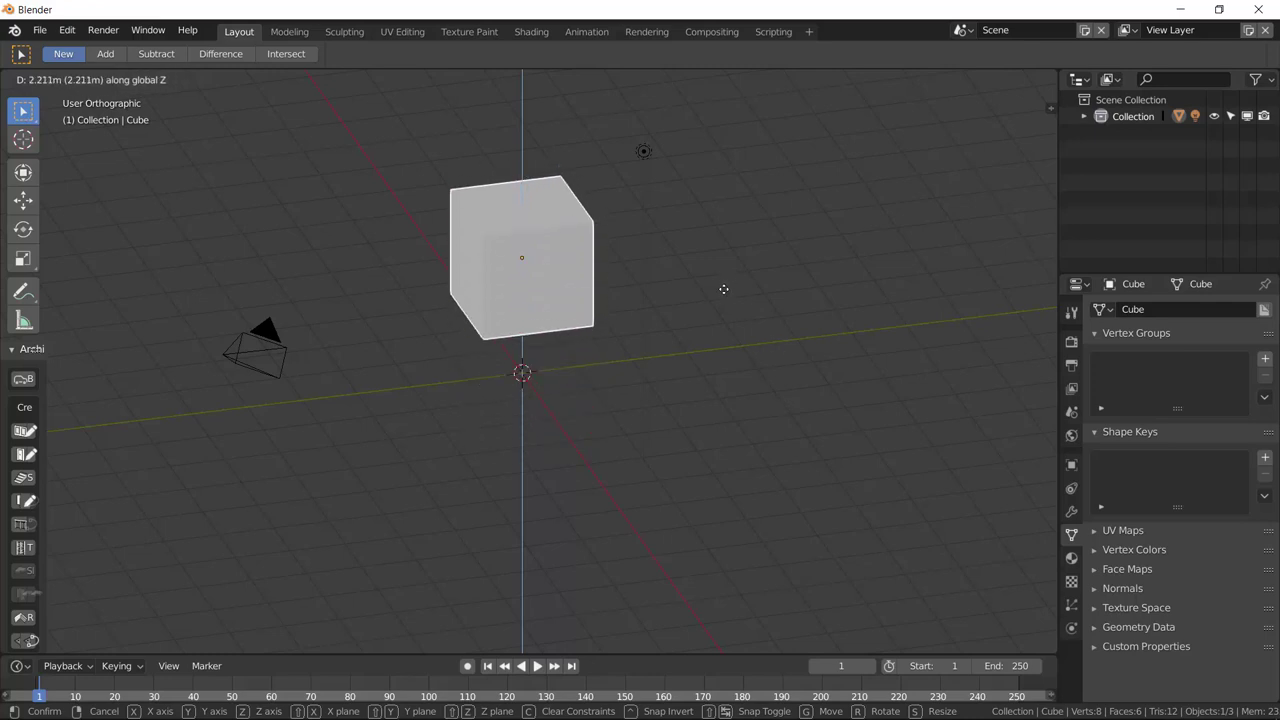
key(y)
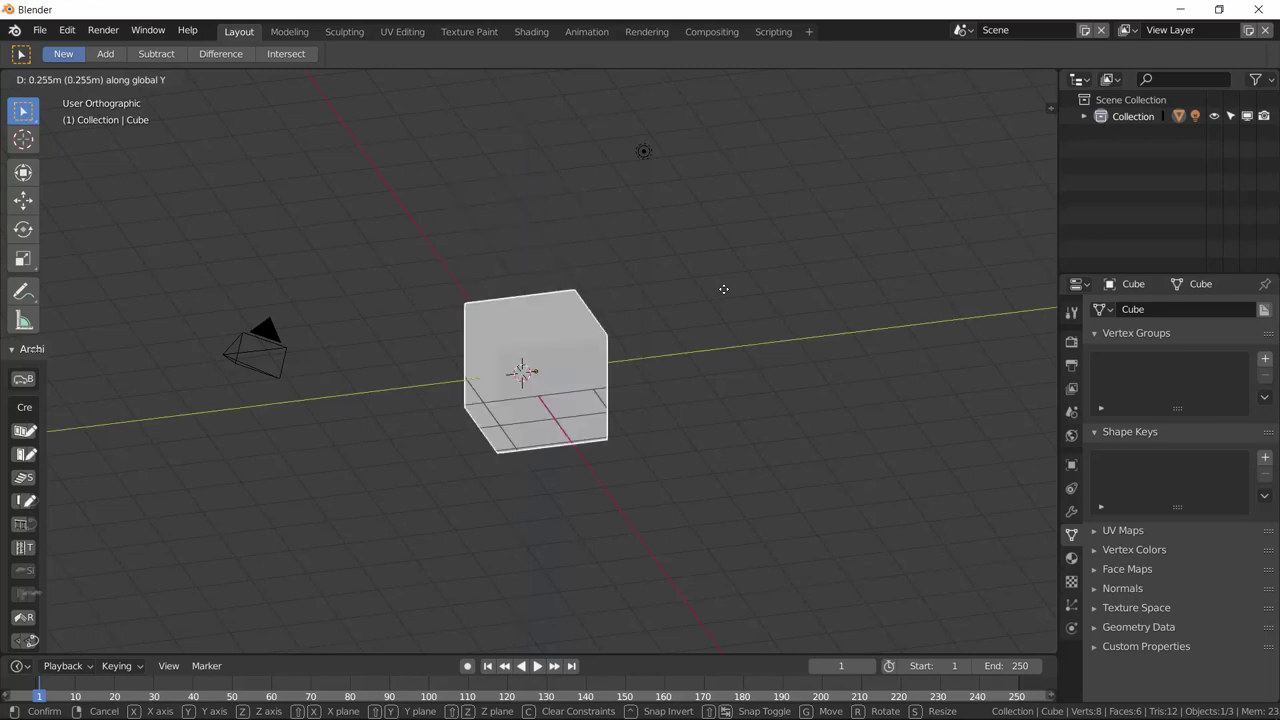
key(1)
key(BackSpace)
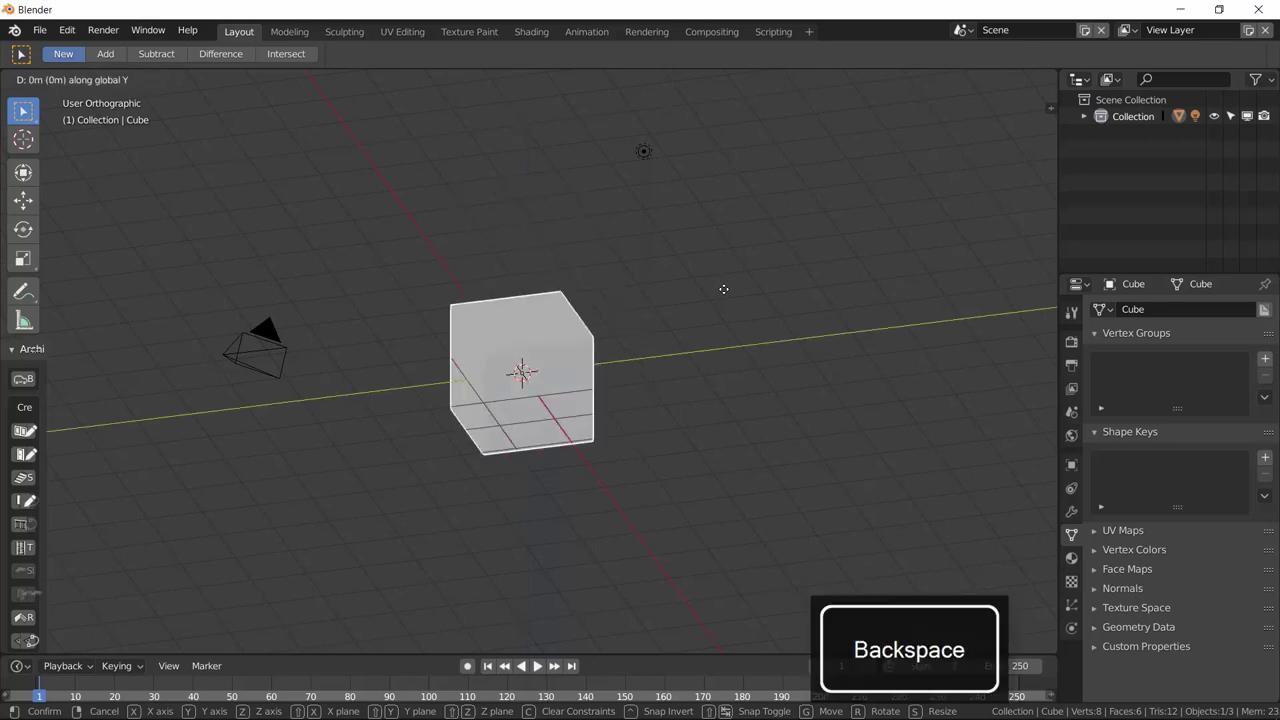
key(3)
key(BackSpace)
key(1)
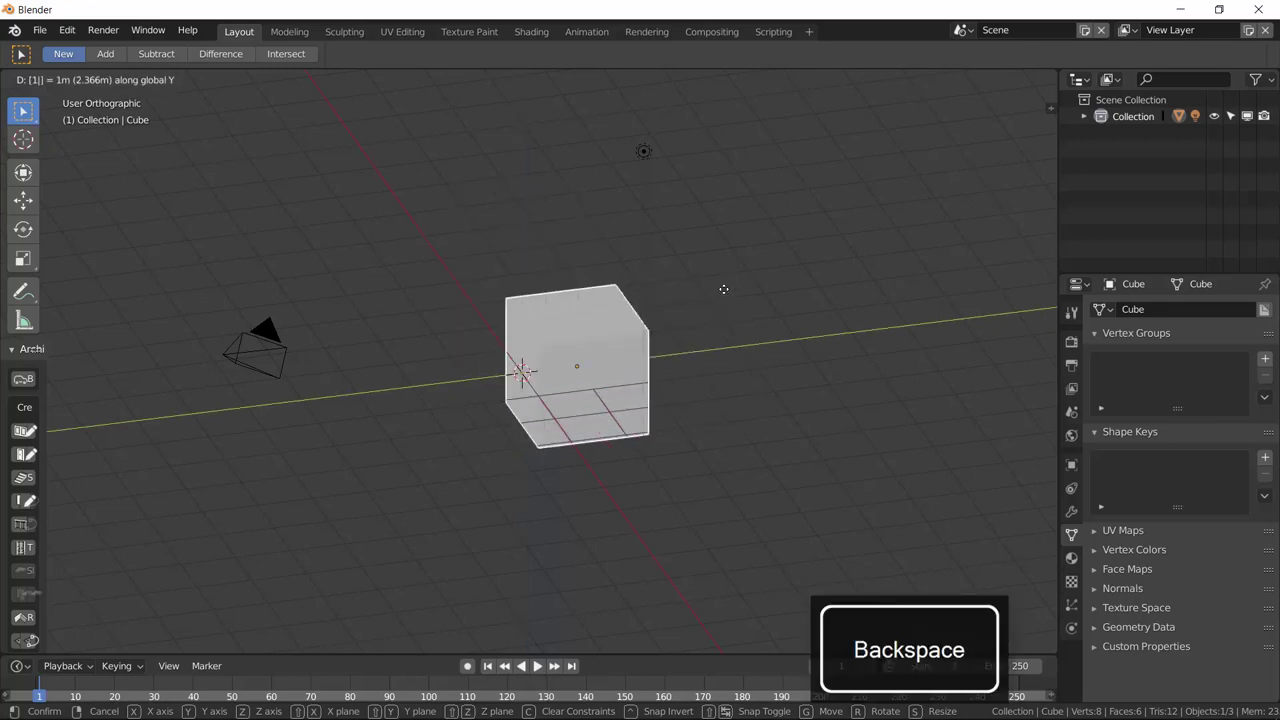
key(BackSpace)
key(Escape)
Step: Try rotating the cube 45° around the global X axis and cancel the rotation
middle_drag(710, 352, 666, 352)
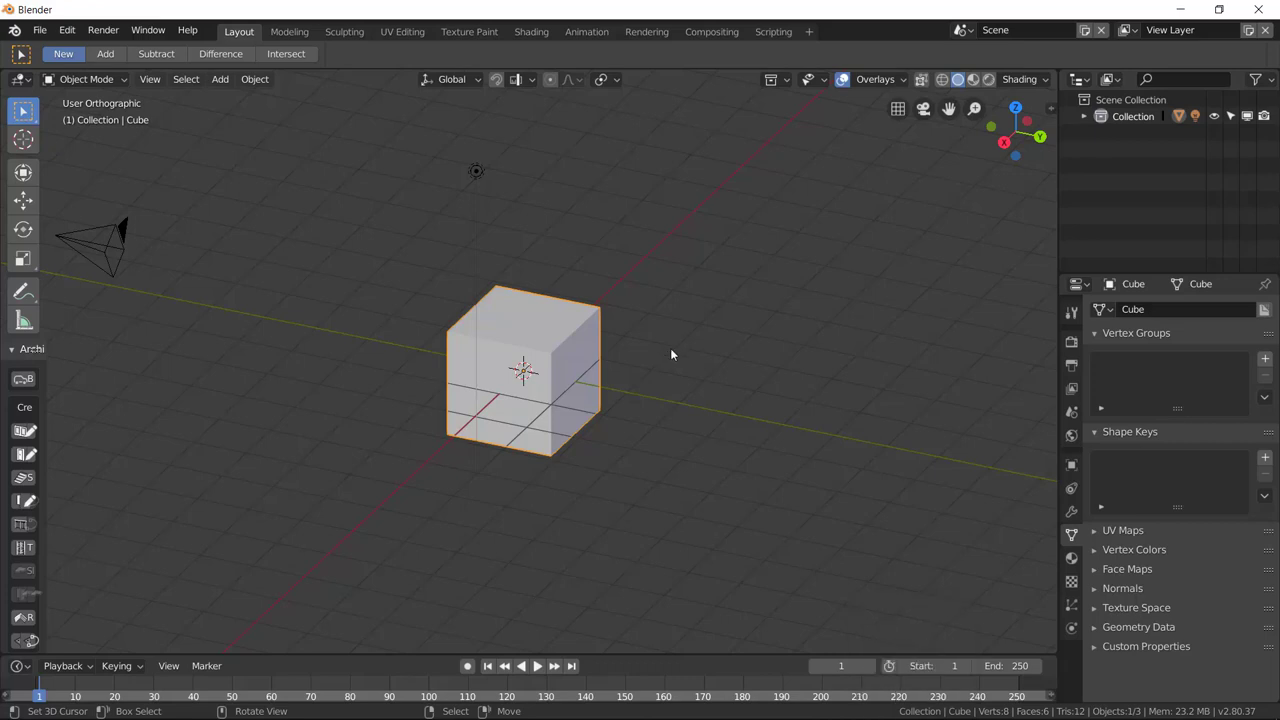
middle_drag(586, 414, 673, 407)
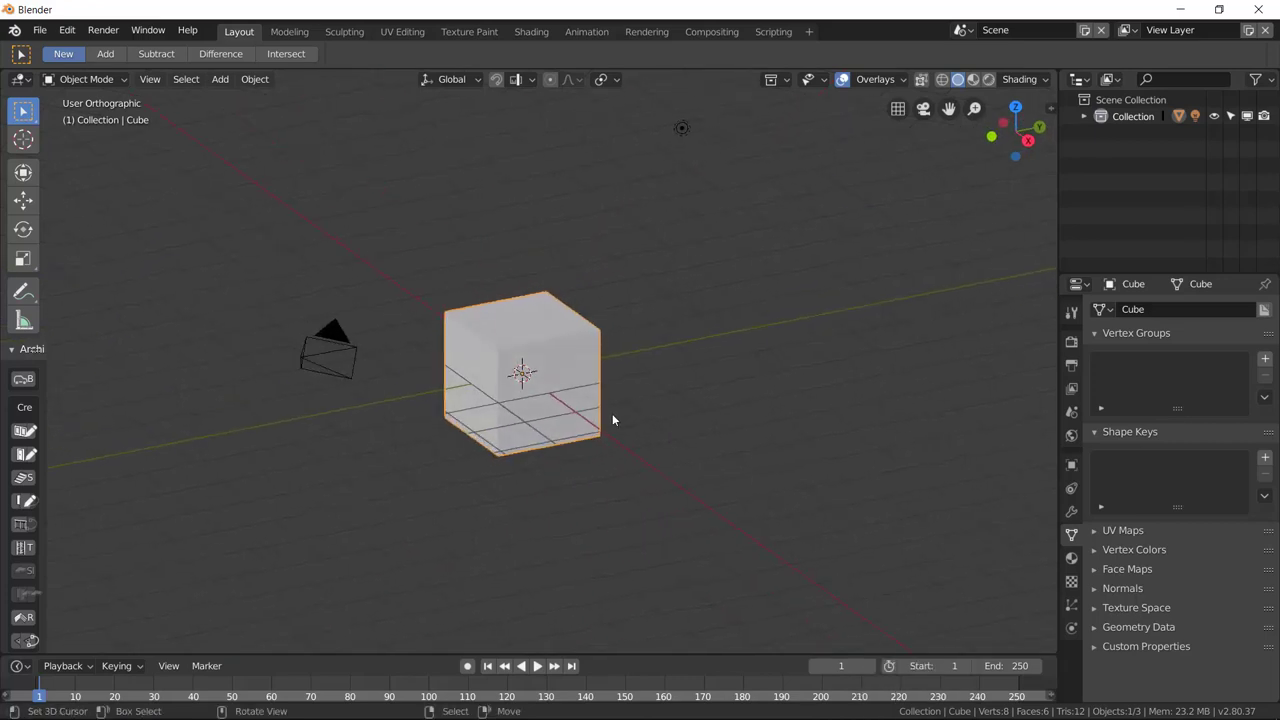
key(r)
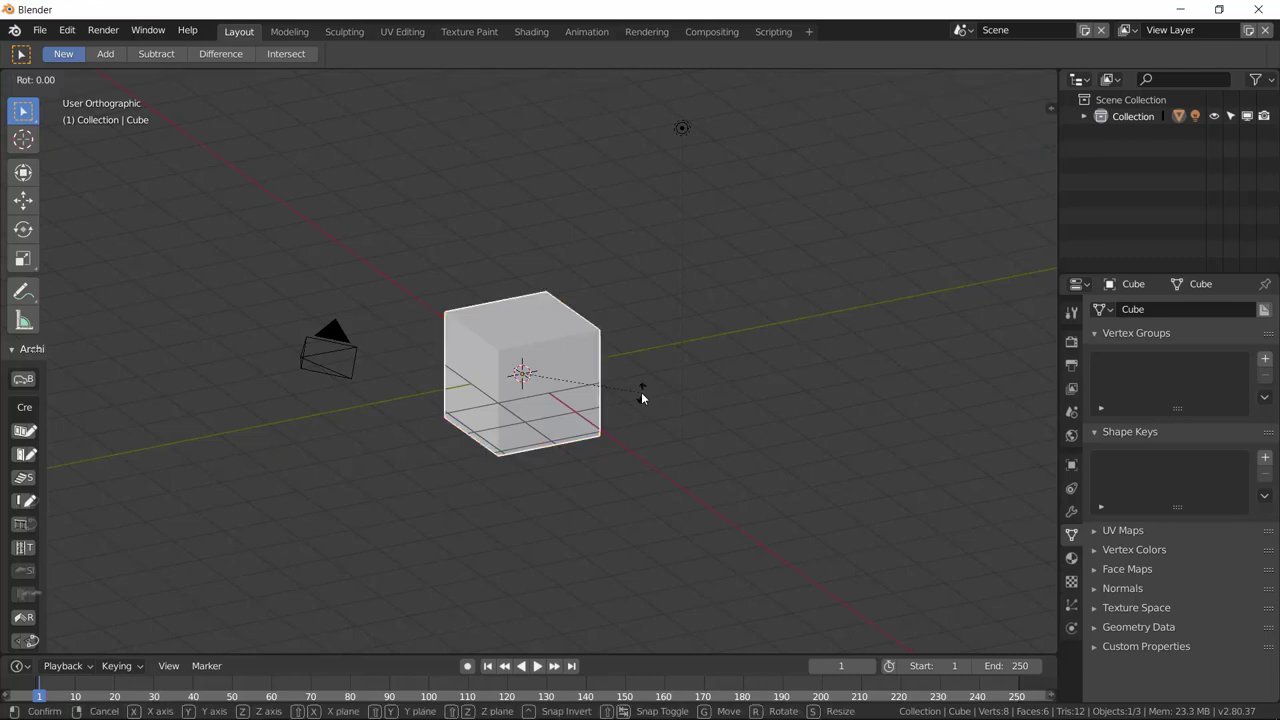
key(x)
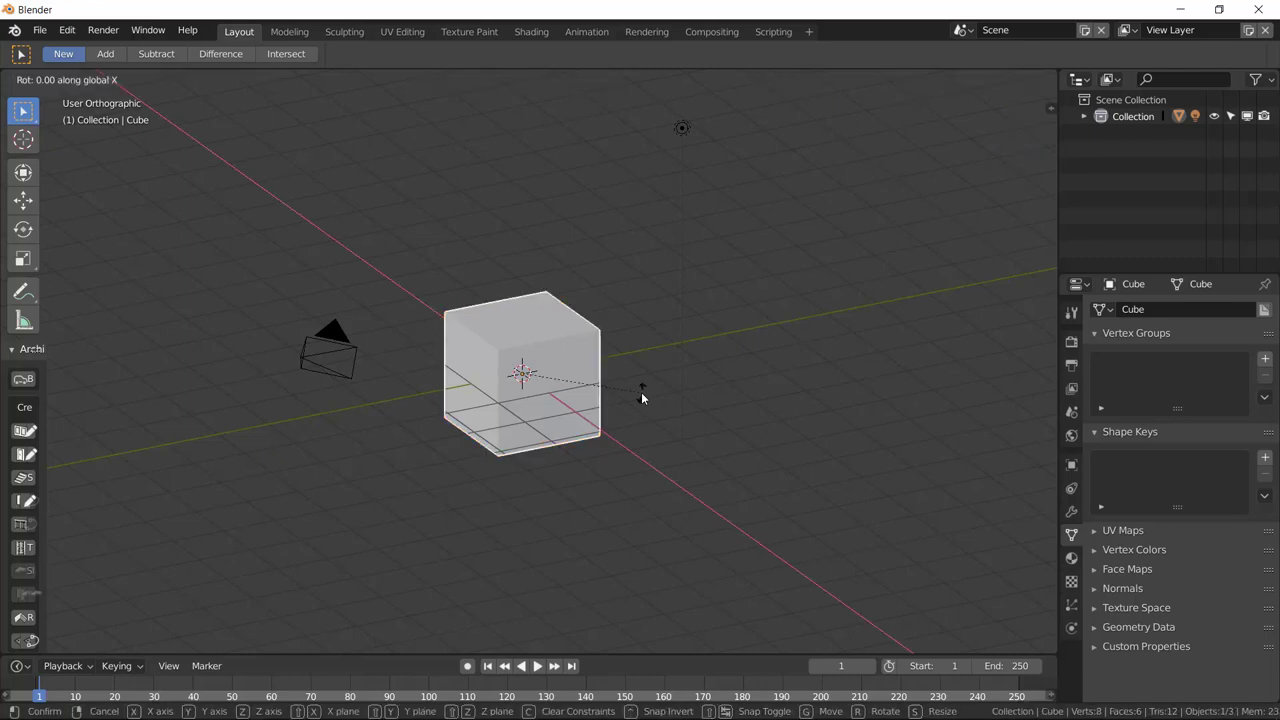
key(Escape)
text(rx45)
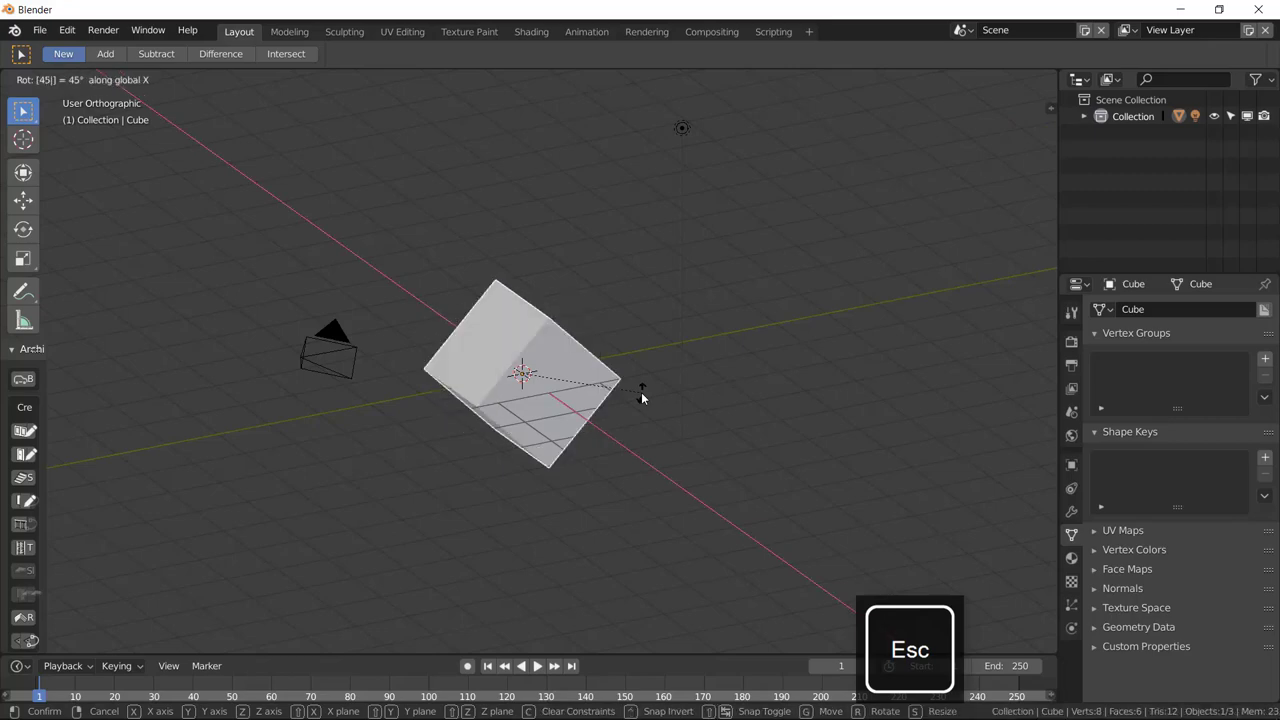
key(Escape)
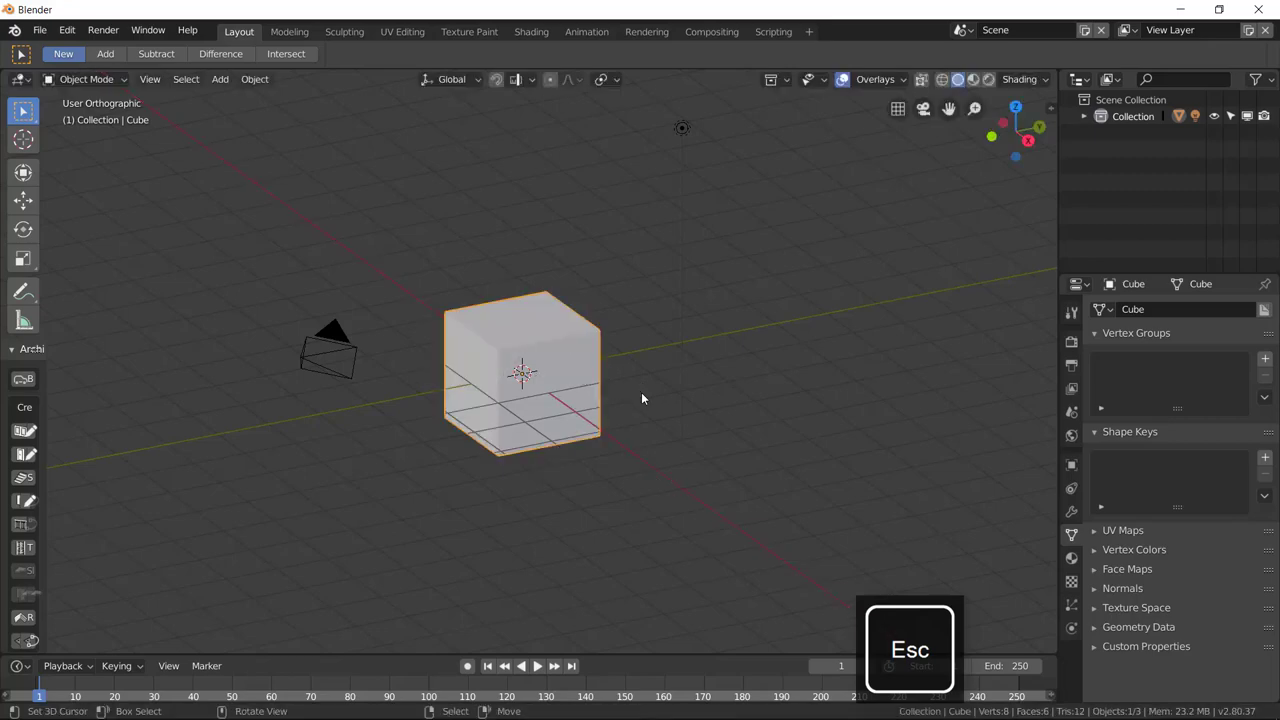
Step: Try rotating the cube freely and around the global X, Z and Y axes, and cancel
key(r)
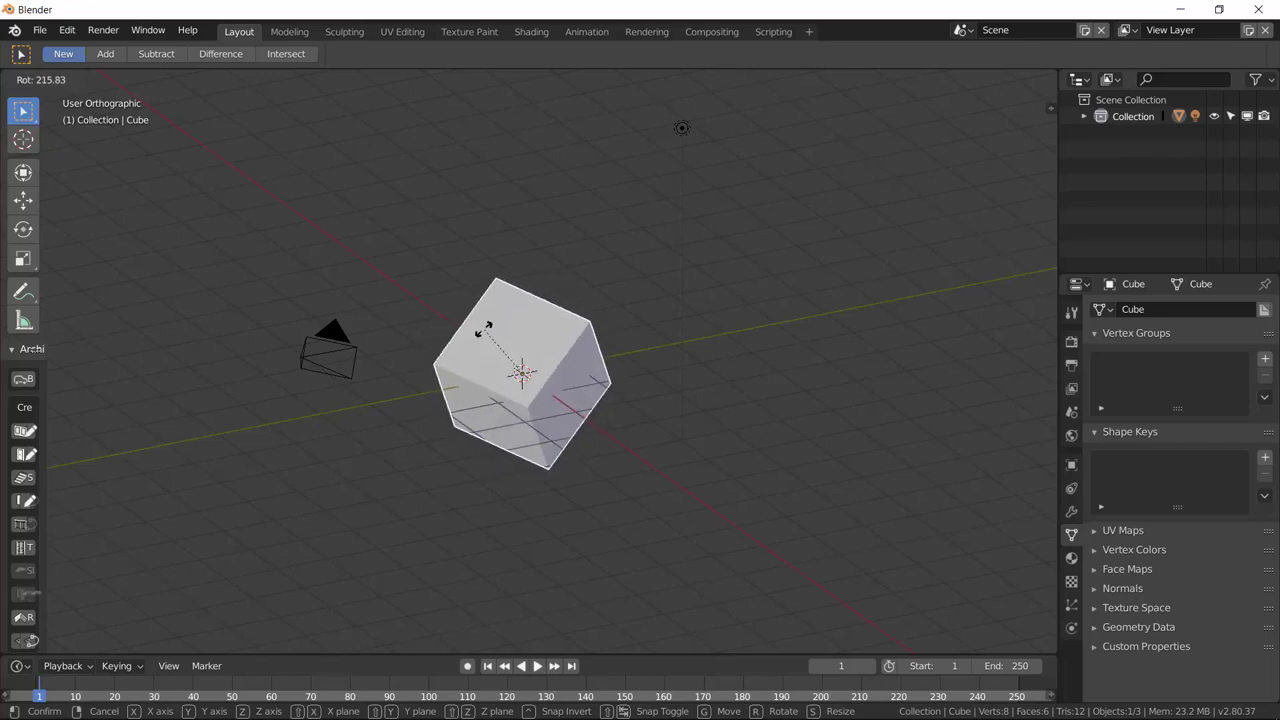
key(x)
key(z)
key(y)
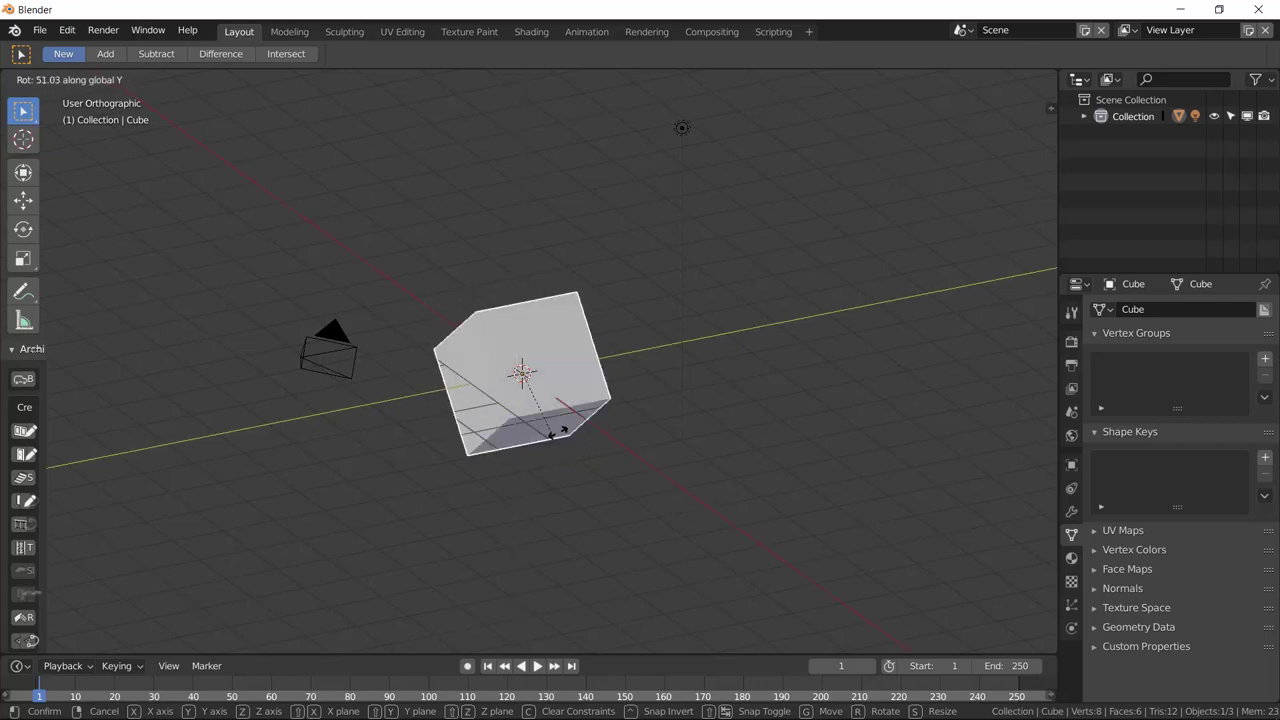
key(Escape)
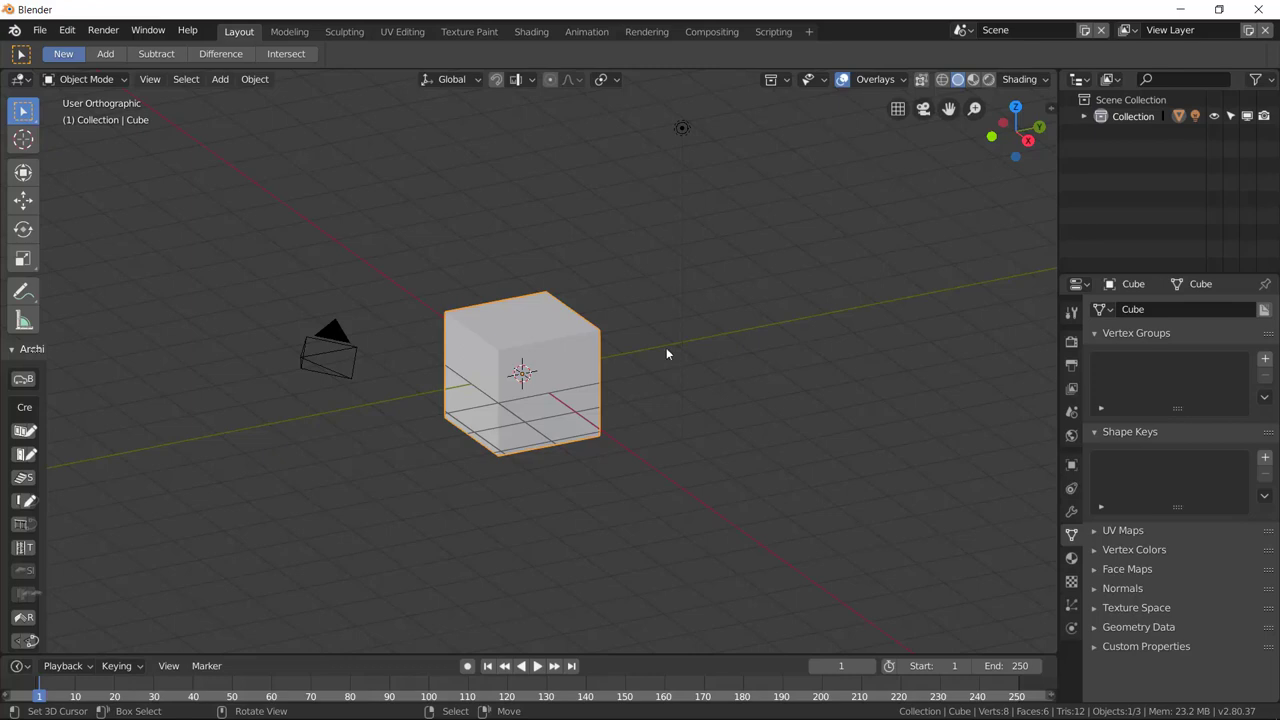
Step: Search the available commands for "scale" and for "Mov" without running any of them
scroll(767, 455, down, 1)
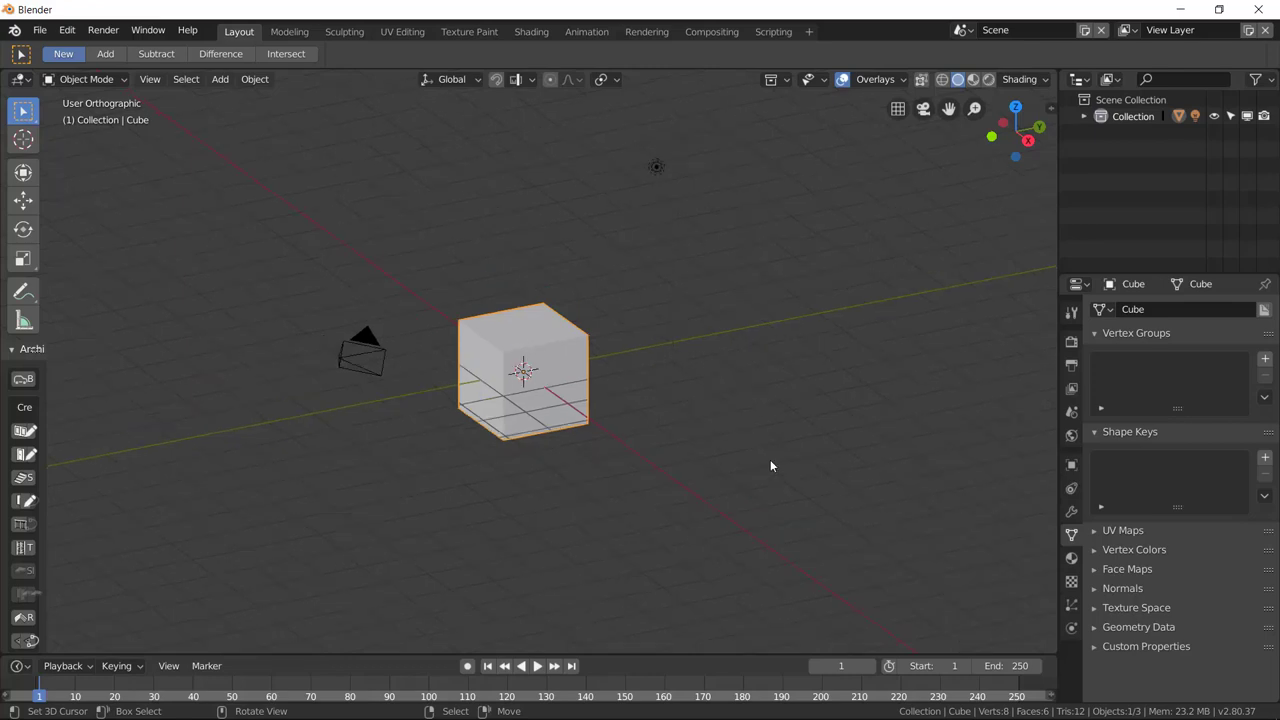
key(F3)
text(sca)
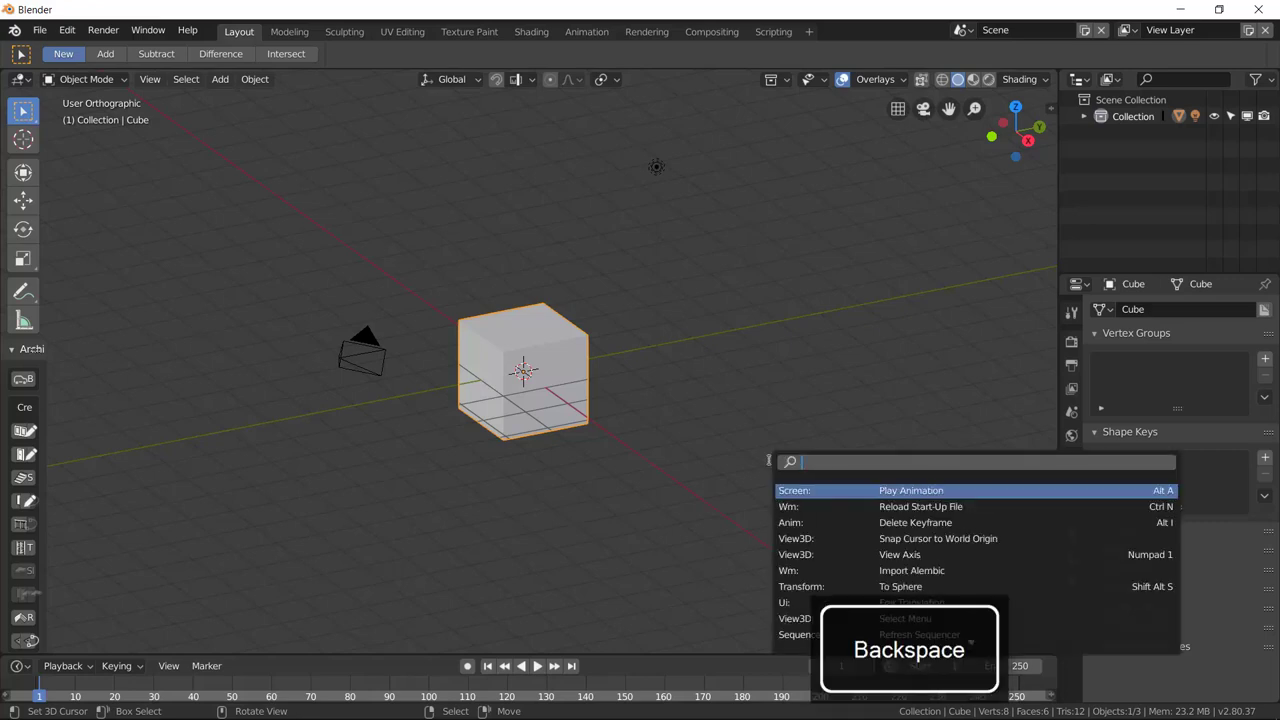
text(le)
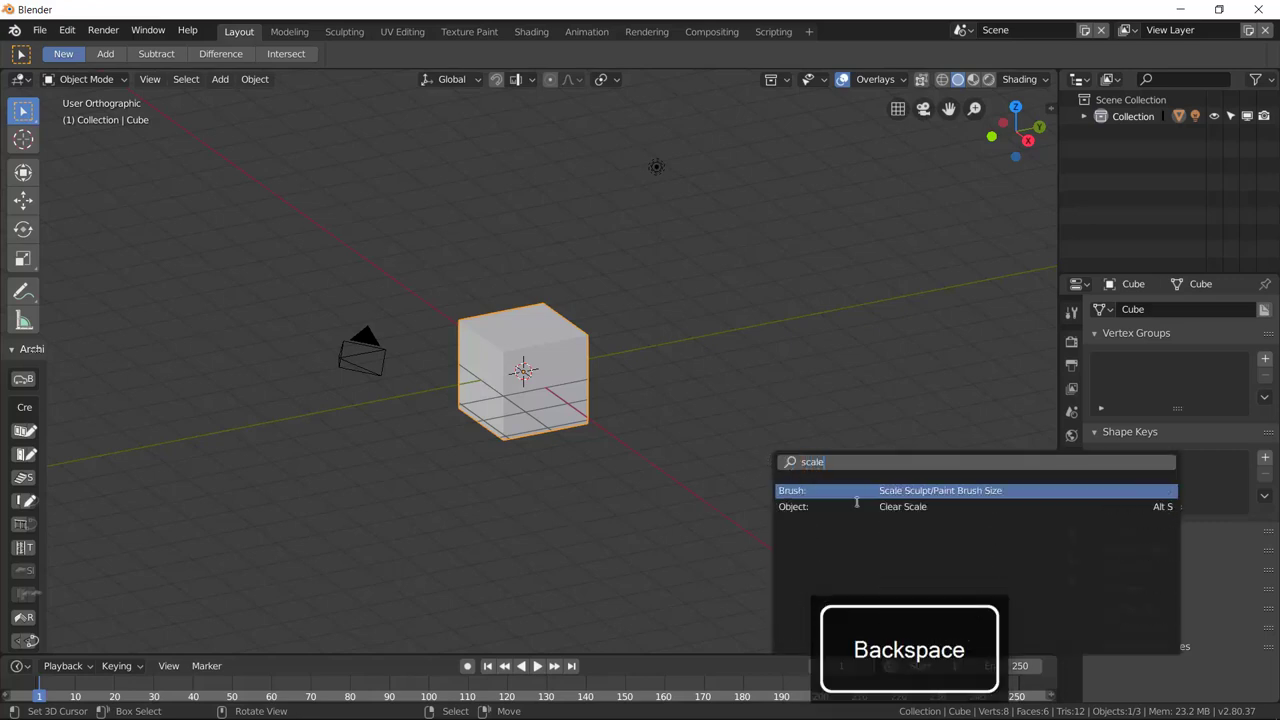
key(Escape)
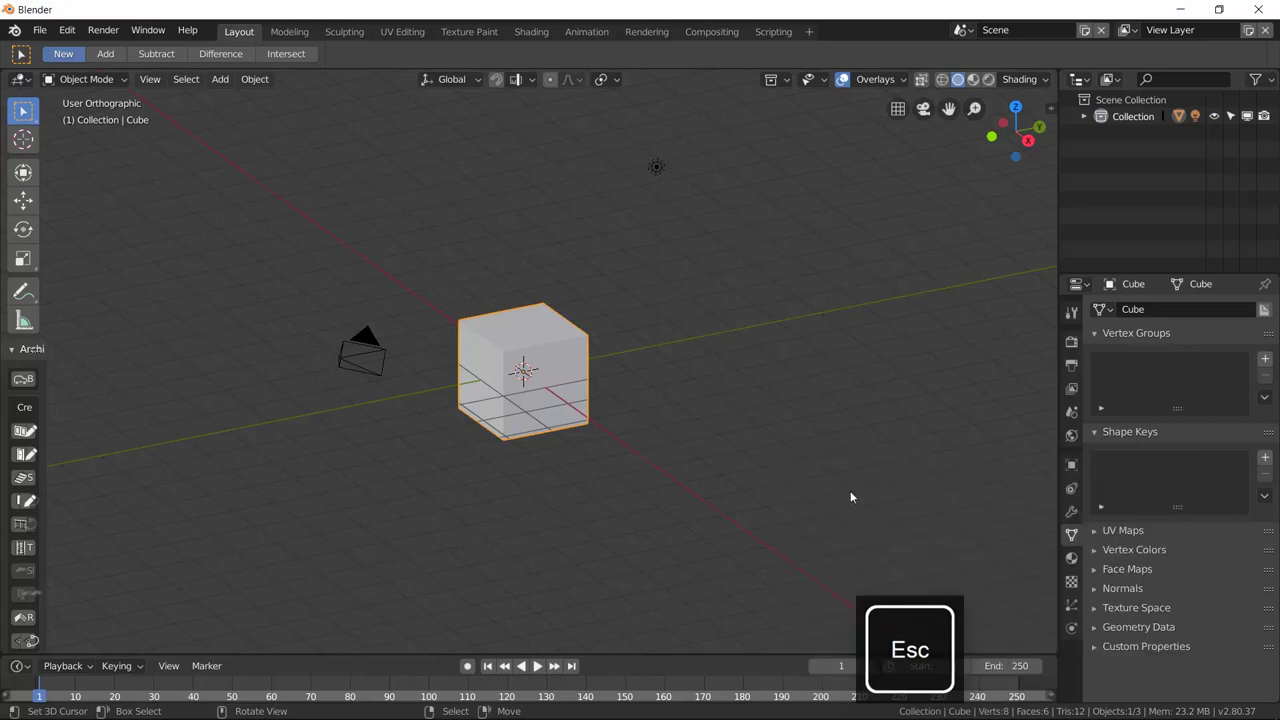
key(F3)
text(Mov)
key(BackSpace)
key(BackSpace)
key(BackSpace)
key(Escape)
Step: Try scaling the cube uniformly, up to about 7.25 times its size, and cancel
key(s)
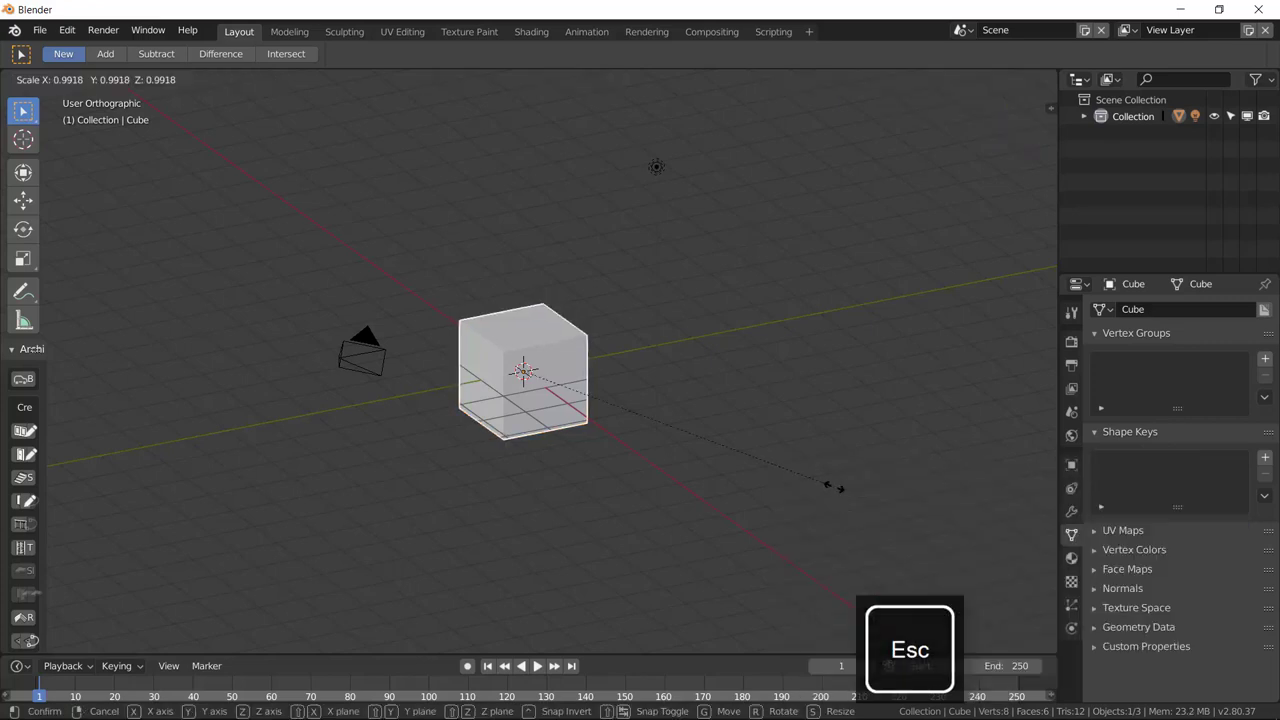
key(Escape)
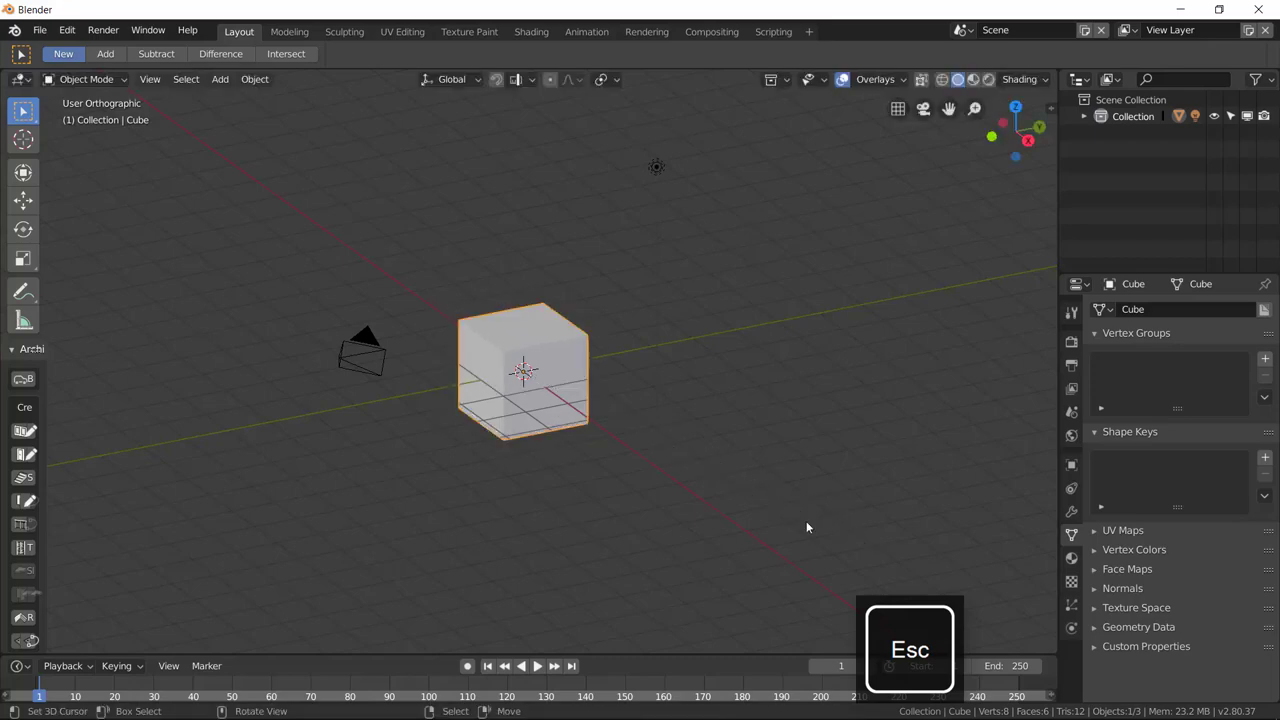
key(s)
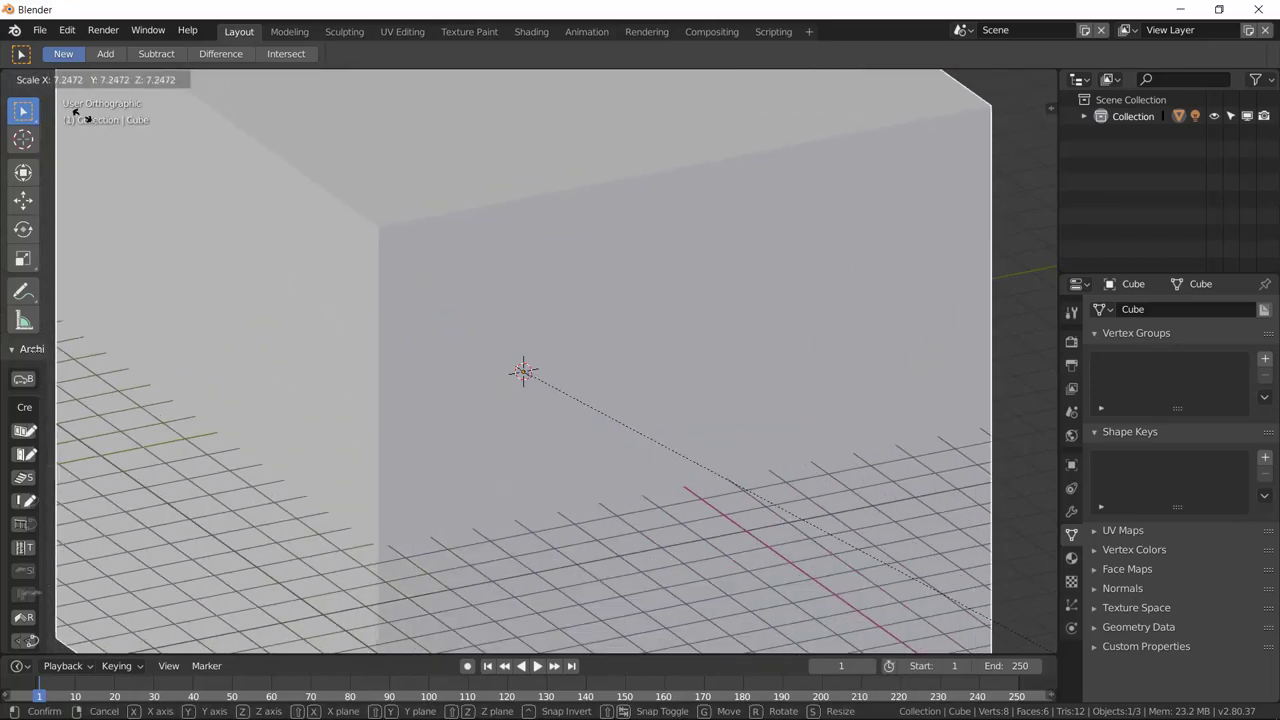
key(Escape)
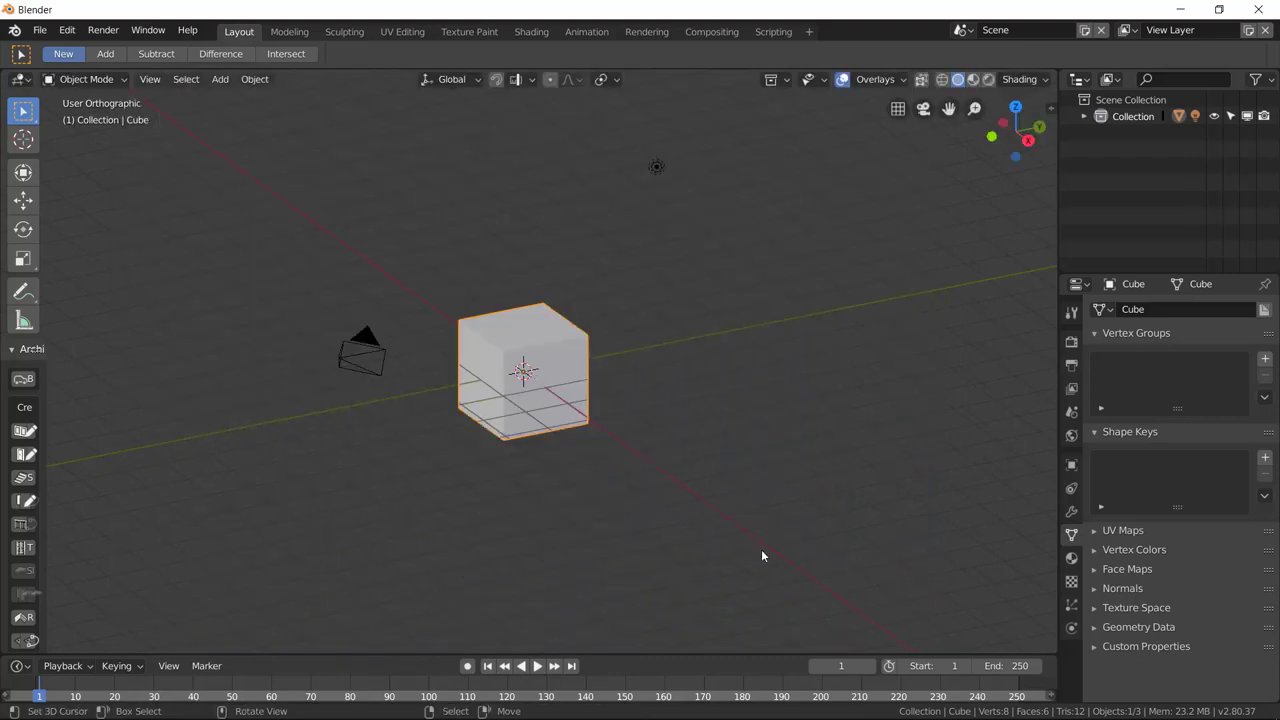
Step: Expand the scene's Collection to list its objects and switch the cube from Object Mode to Edit Mode
click(1084, 116)
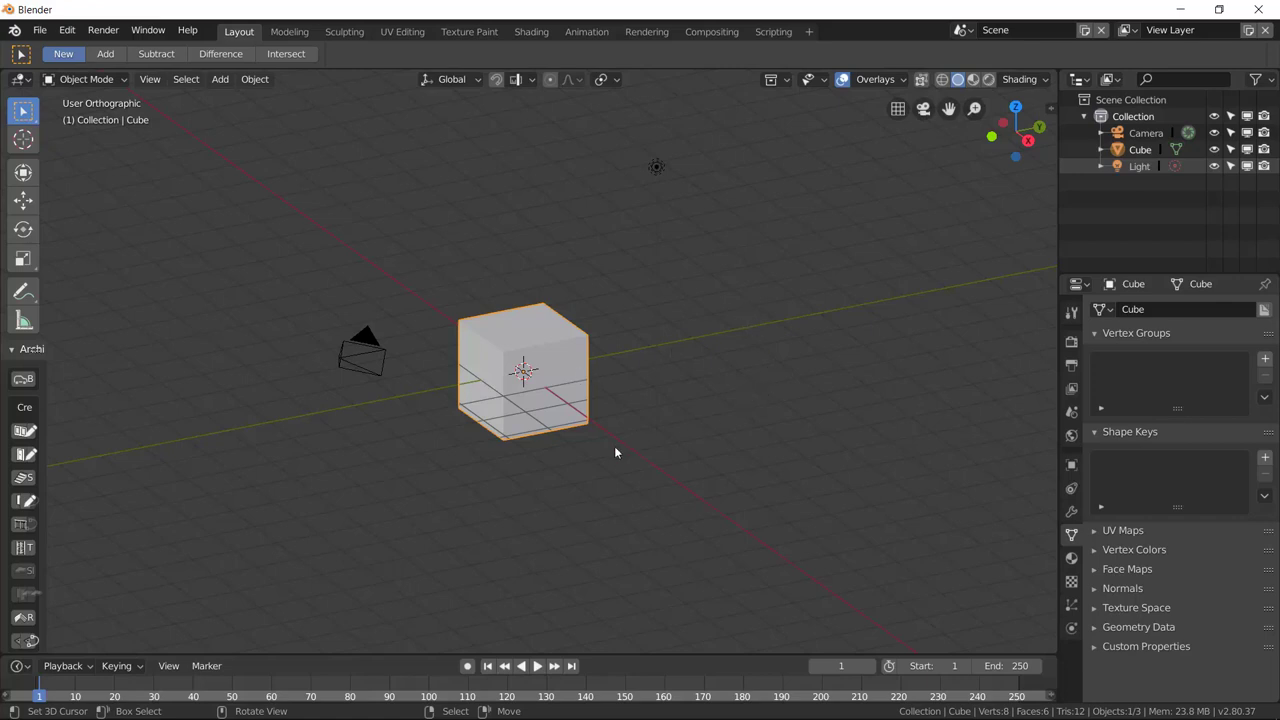
middle_drag(726, 419, 480, 330)
click(93, 82)
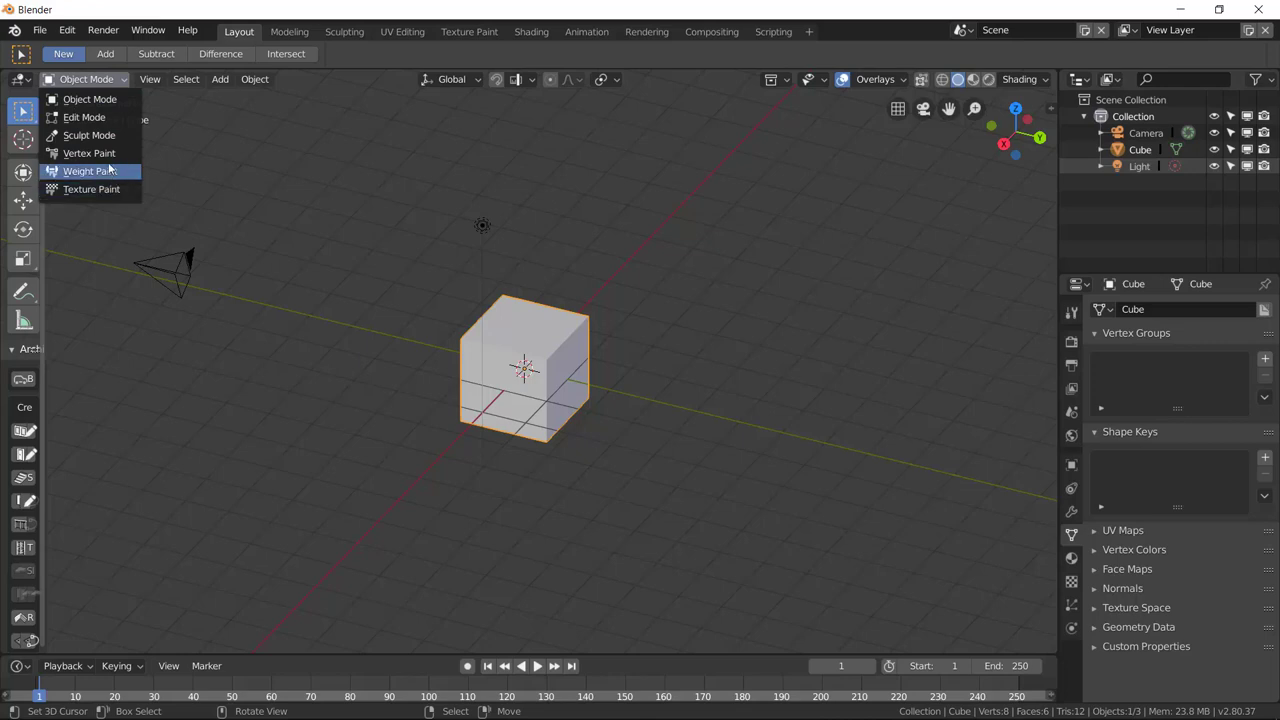
click(89, 100)
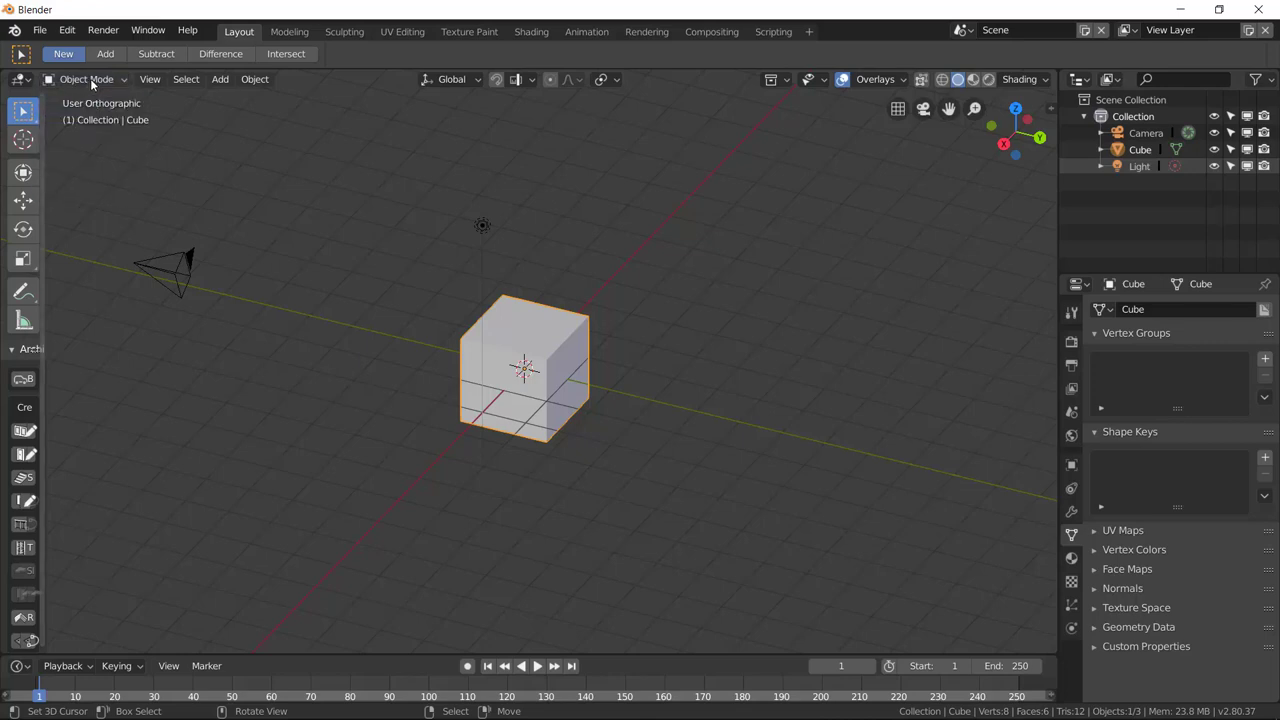
click(90, 79)
click(84, 117)
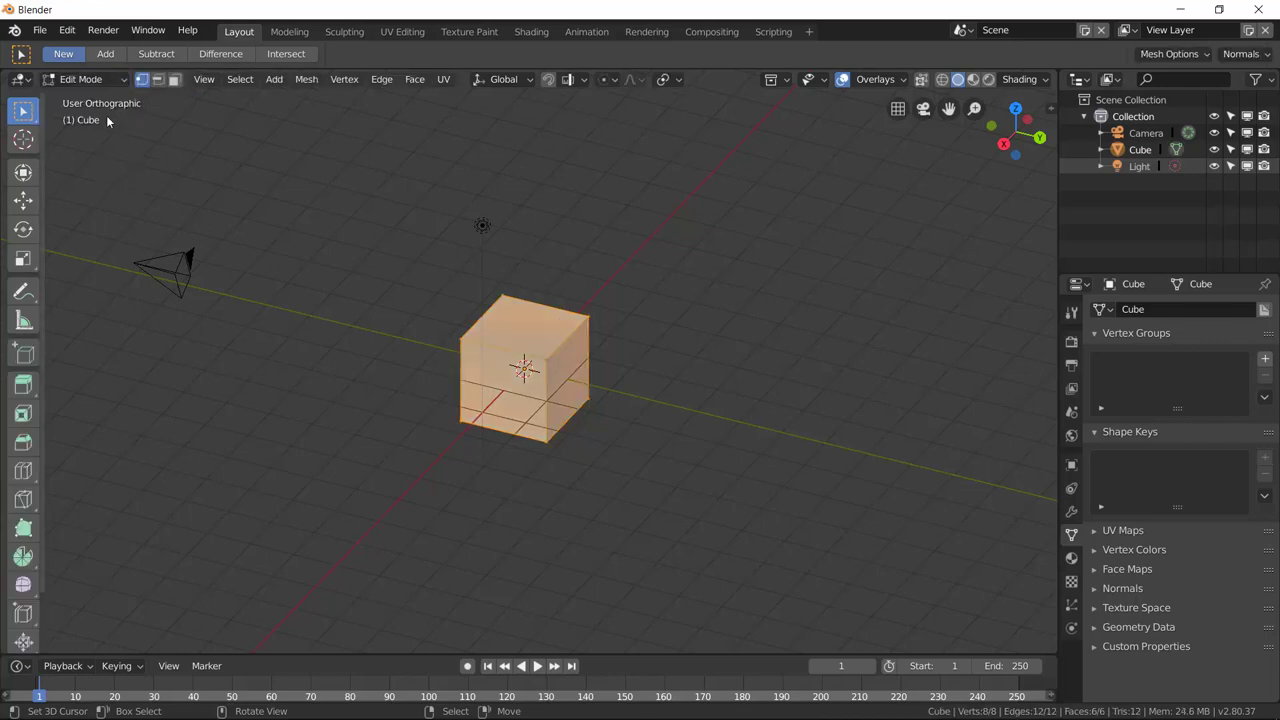
Step: Try selecting single corner vertices of the cube, and leave the whole mesh deselected
scroll(449, 311, up, 5)
scroll(563, 404, up, 1)
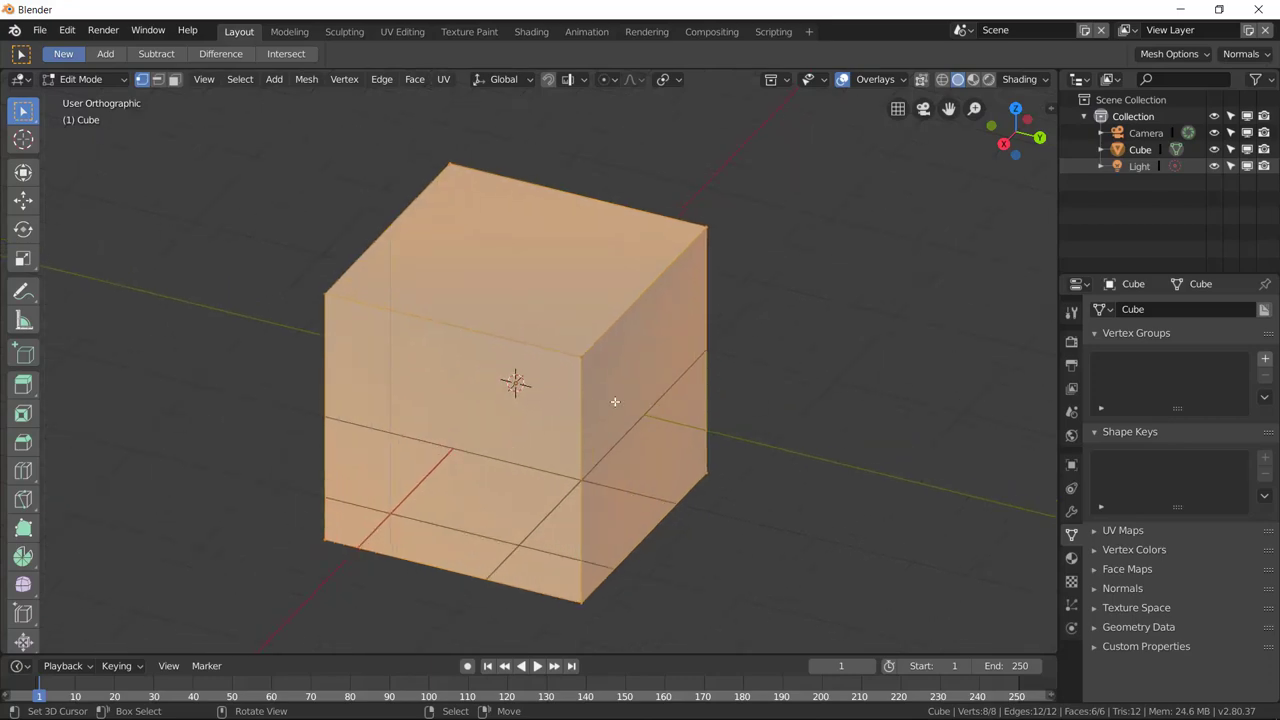
key(alt+a)
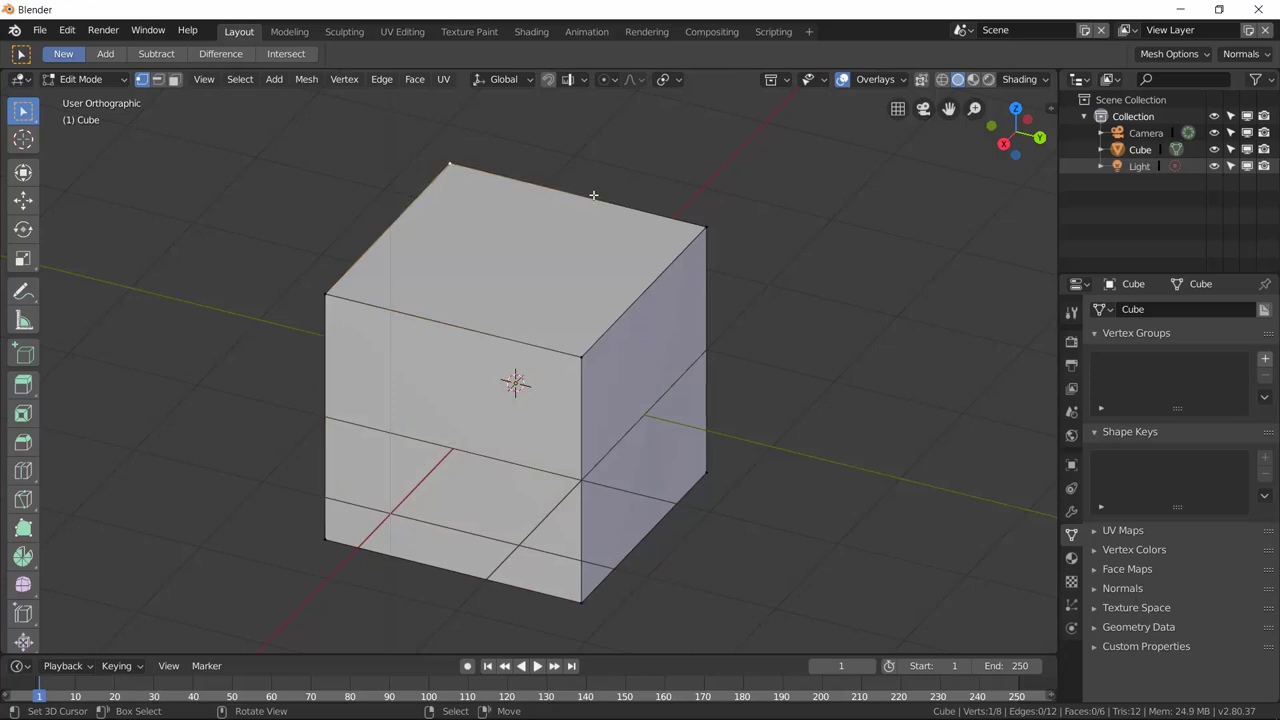
click(586, 354)
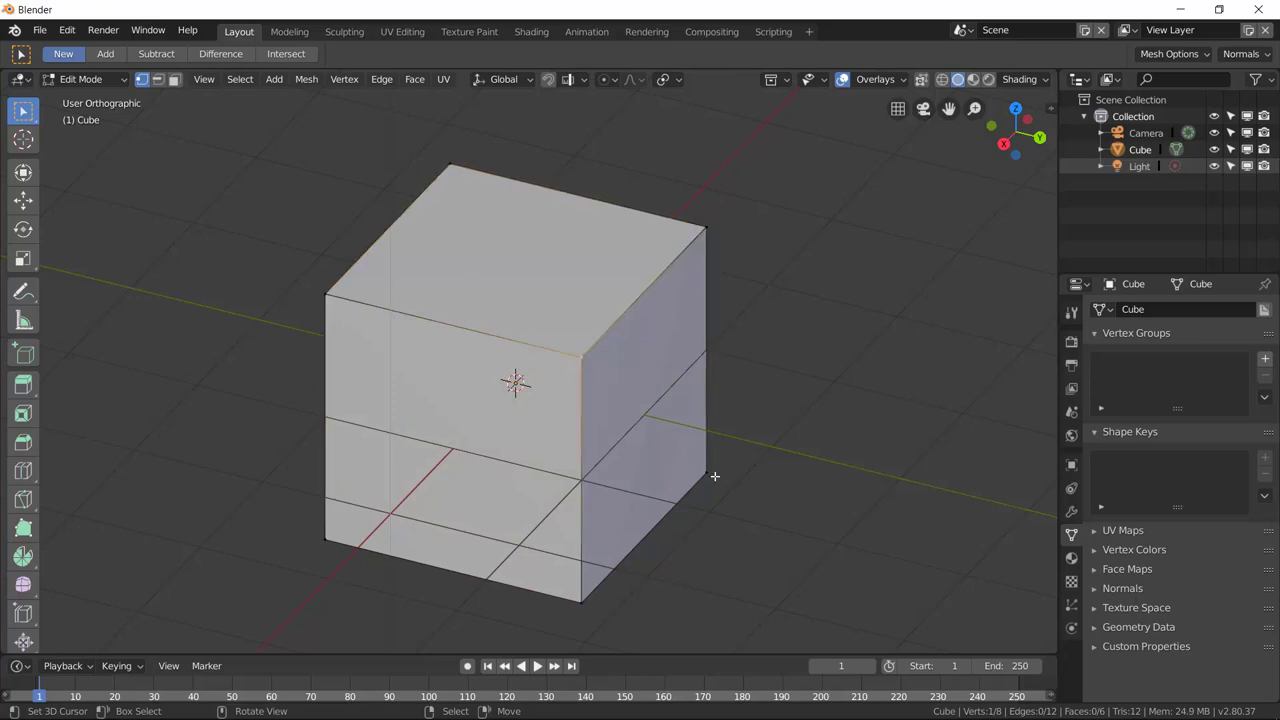
click(581, 602)
key(alt+a)
Step: Return to Object Mode and raise the cube along the global Z axis until its base clears the grid floor
key(Tab)
key(g)
key(z)
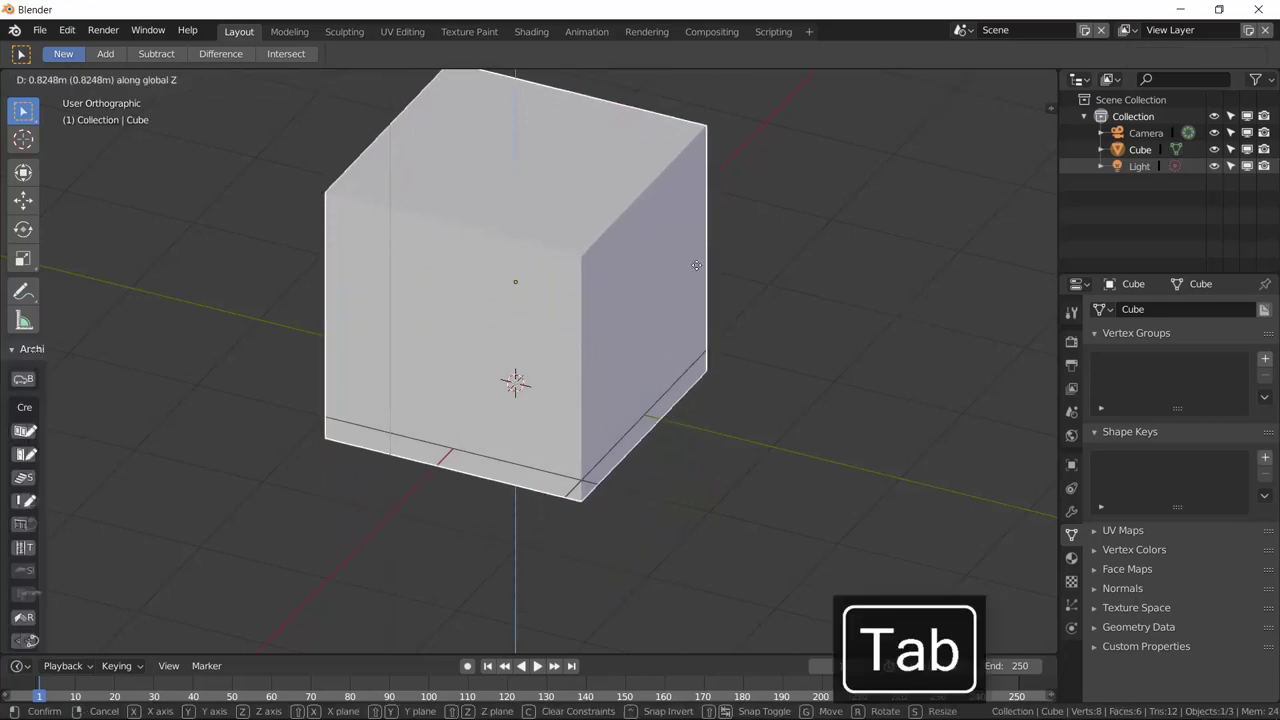
click(676, 317)
middle_drag(674, 318, 697, 416)
Step: Toggle the cube repeatedly between Edit Mode and Object Mode, ending in Object Mode
key(Tab)
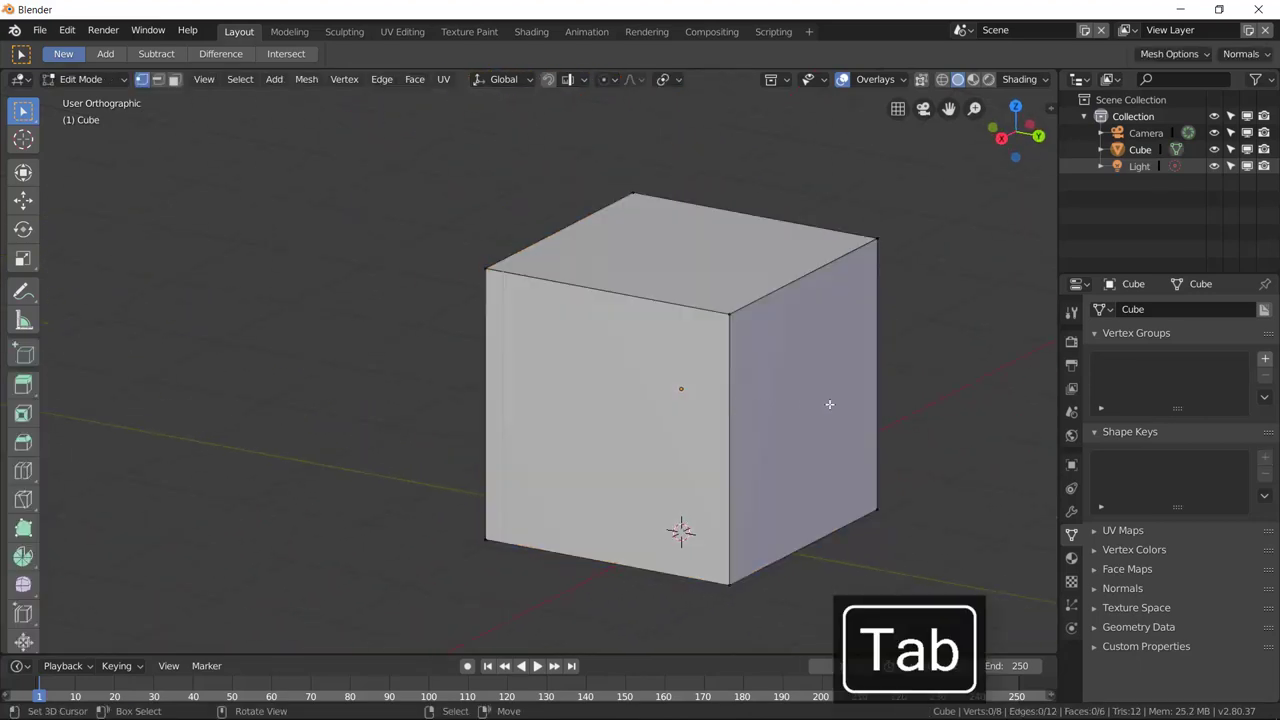
key(Tab)
key(Tab)
key(Tab)
key(Tab)
key(Tab)
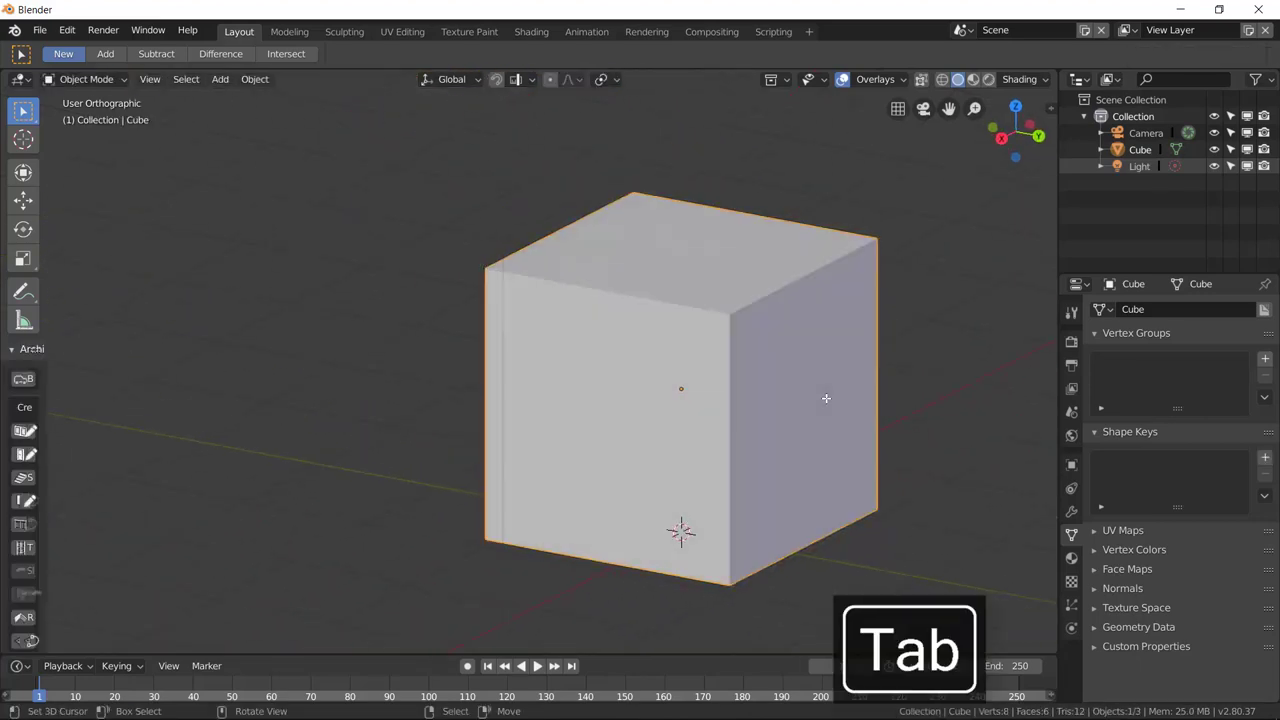
Step: Toggle the cube between Object Mode and Edit Mode, ending in Edit Mode
key(Tab)
key(Tab)
key(Tab)
key(Tab)
key(Tab)
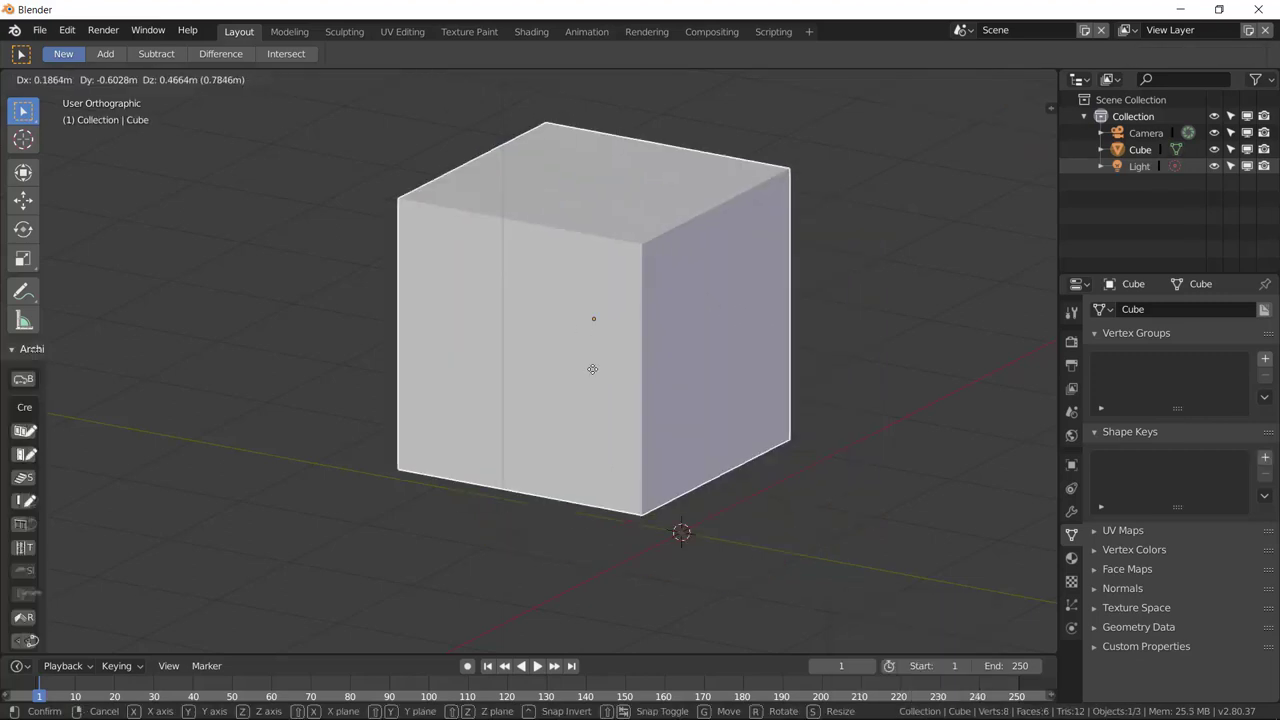
Step: Try selecting single top corner vertices of the cube and moving one freely, leaving the mesh deselected
click(731, 314)
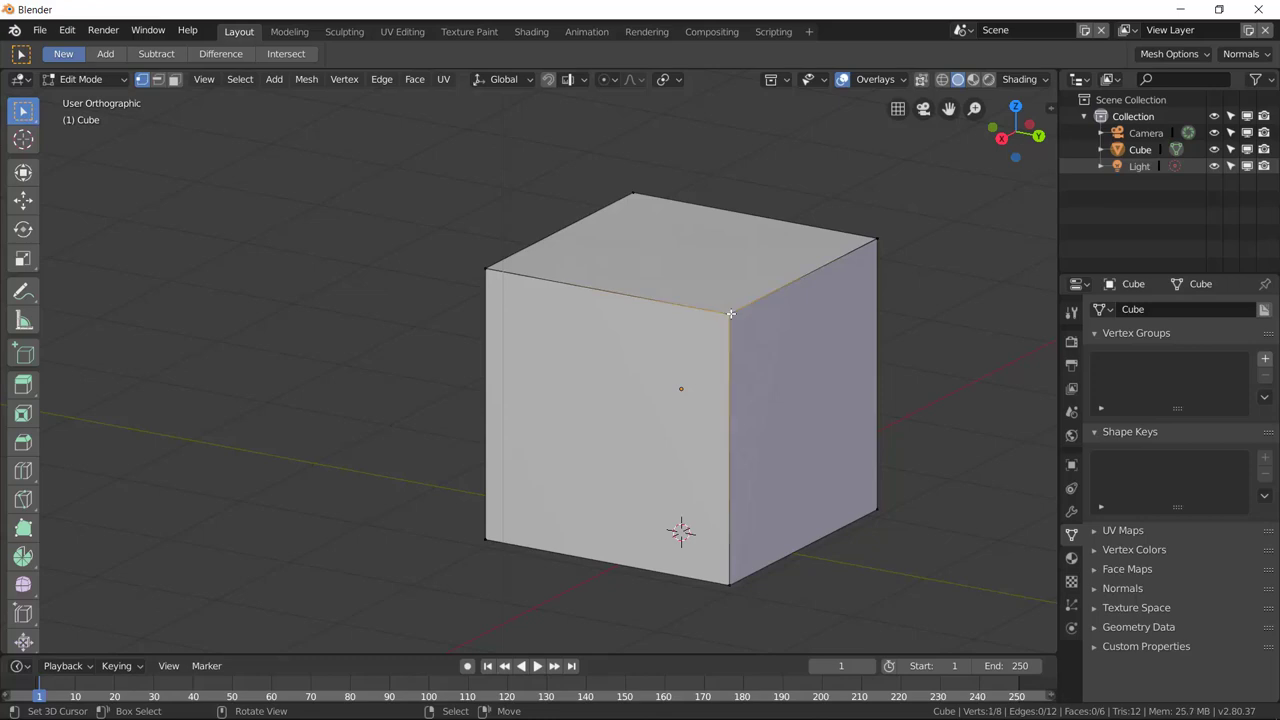
click(486, 269)
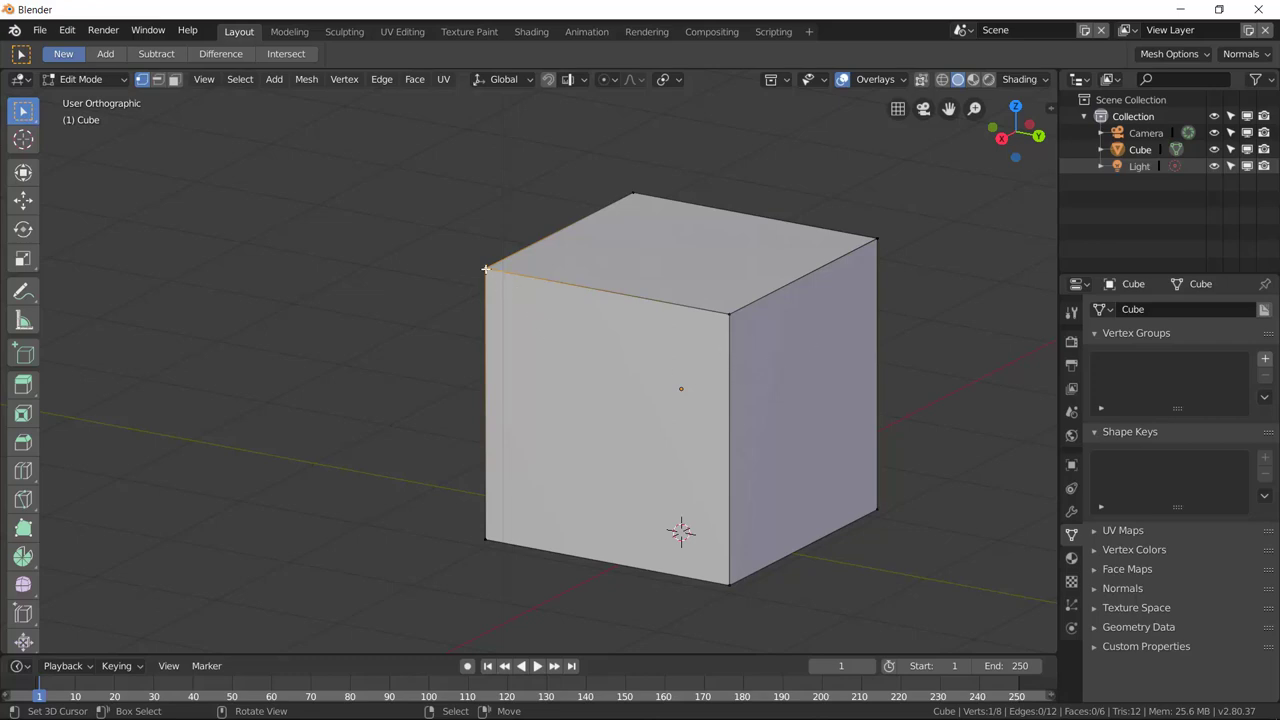
key(g)
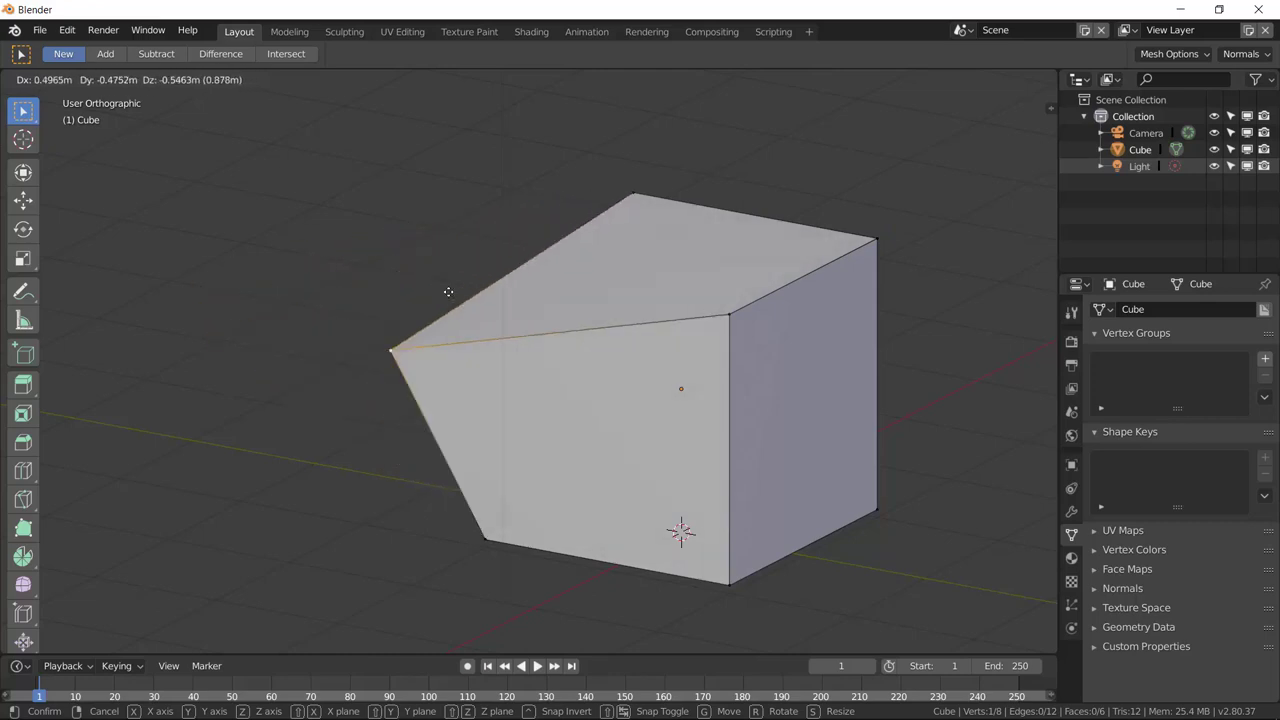
key(Escape)
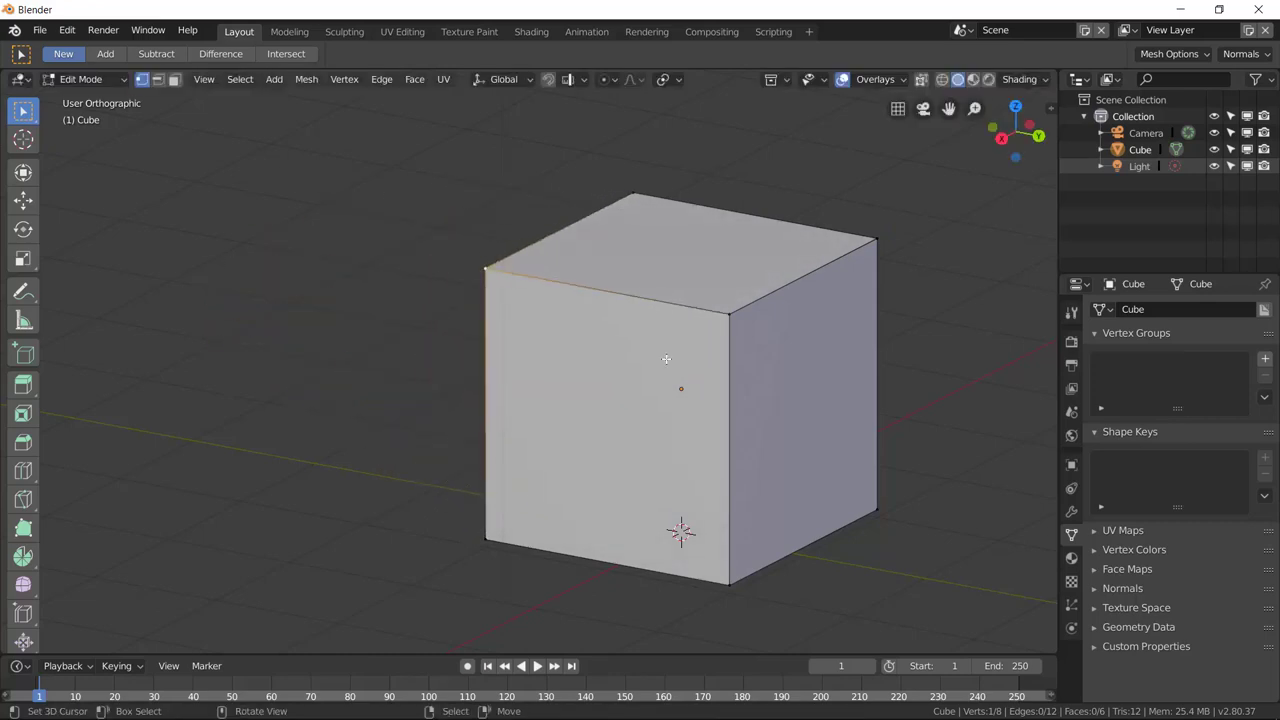
click(357, 204)
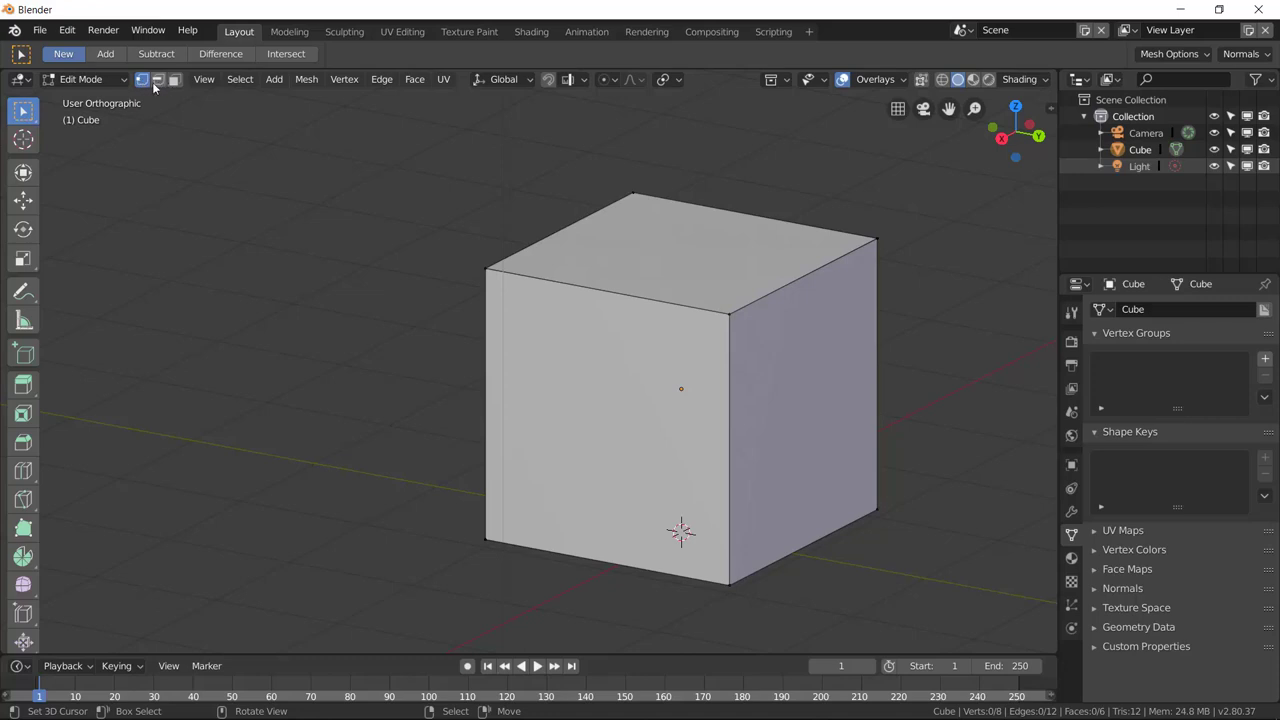
Step: Switch to edge selection and select the three edges meeting at the cube's nearest top corner
click(160, 82)
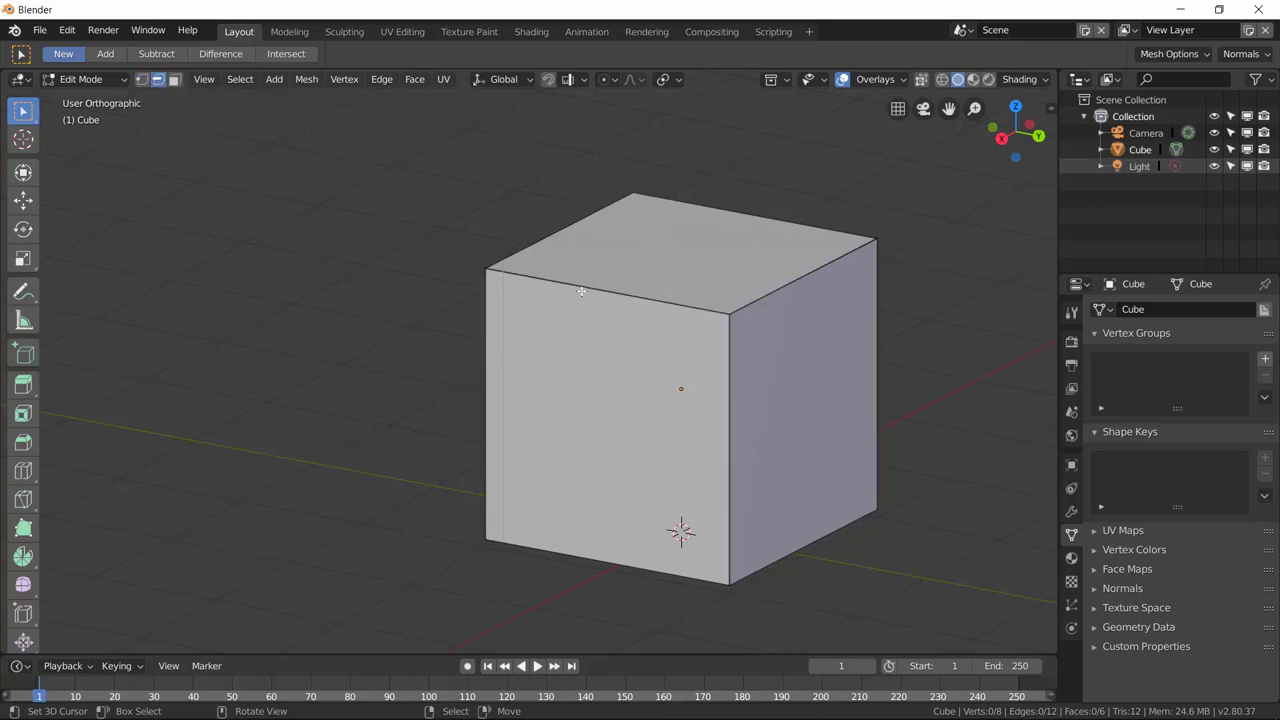
click(730, 366)
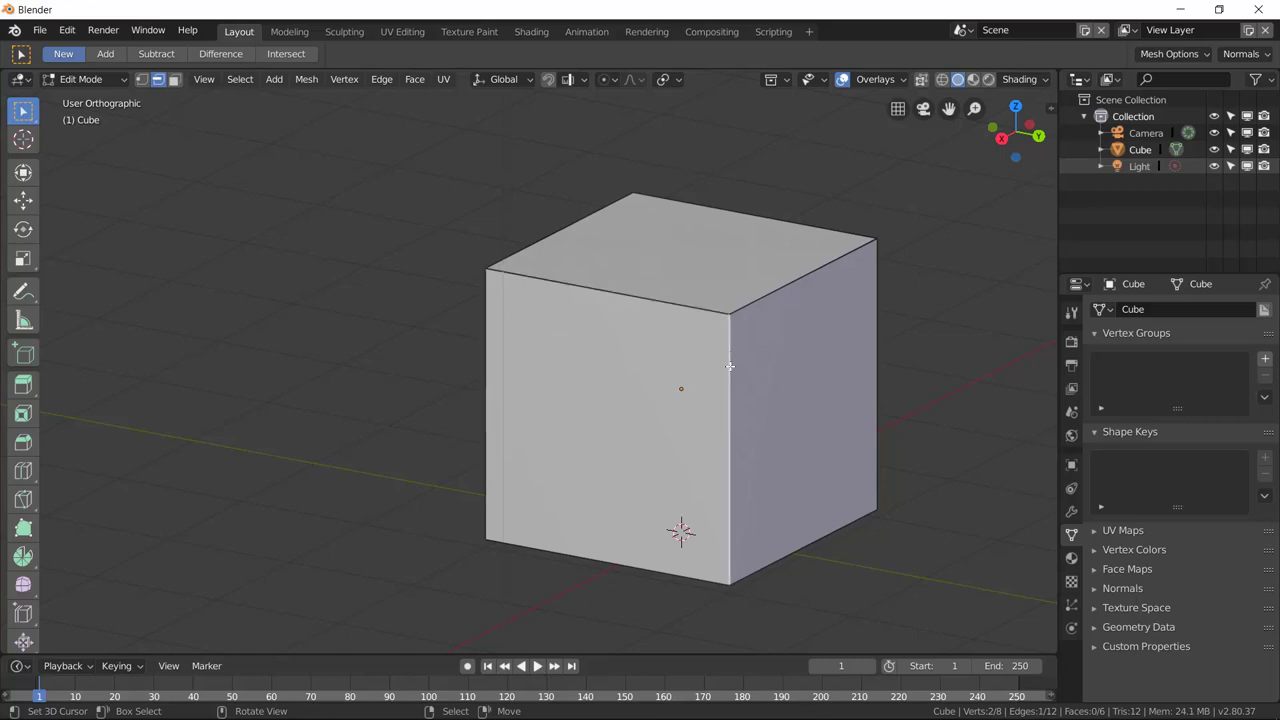
shift+click(688, 304)
shift+click(752, 304)
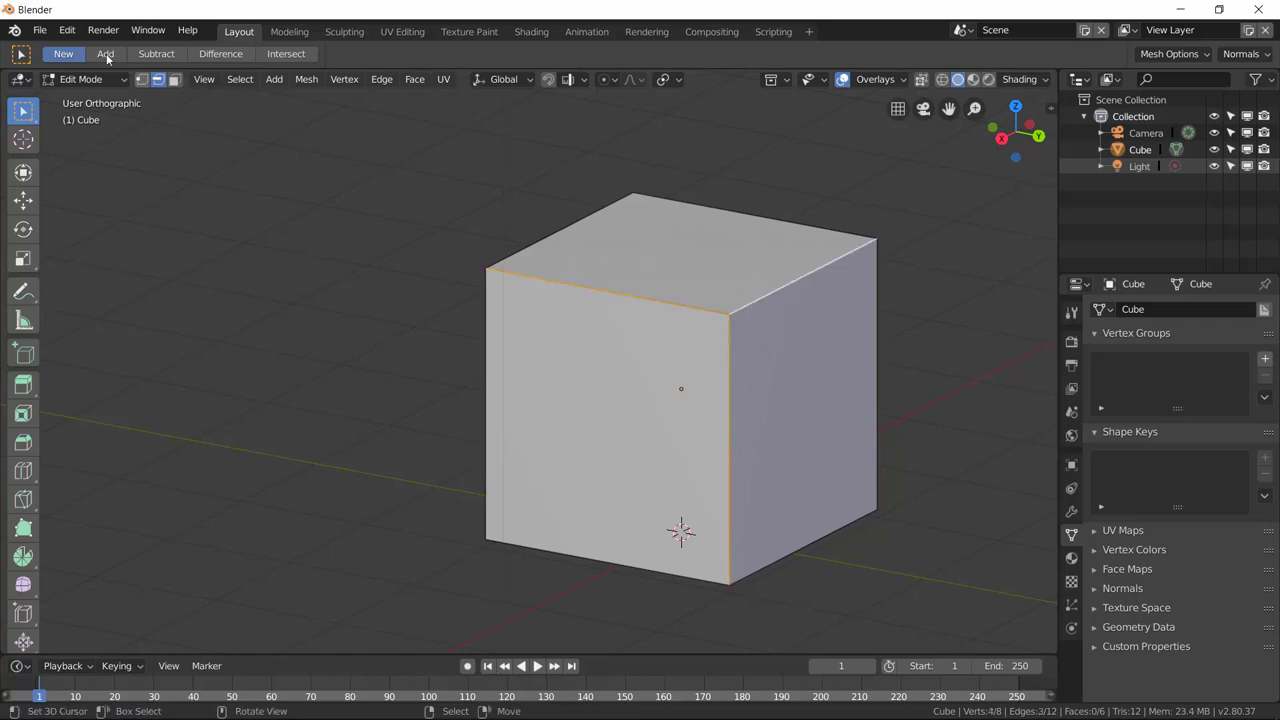
Step: Switch to face selection, select the cube's large front face, and try moving it freely and along Z
click(174, 79)
click(617, 376)
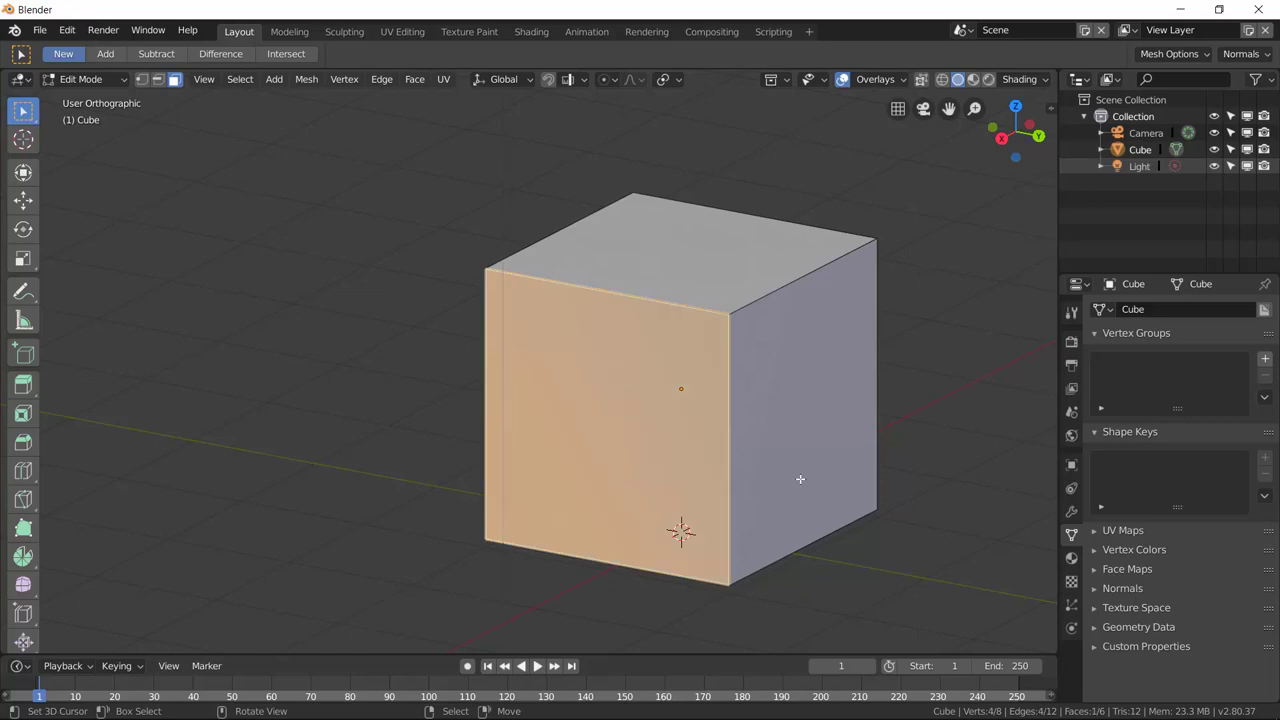
key(g)
key(Escape)
key(g)
key(z)
key(Escape)
Step: Try starting Move on the selected face through the operator search for "move"
key(F3)
text(move)
key(Down)
key(Return)
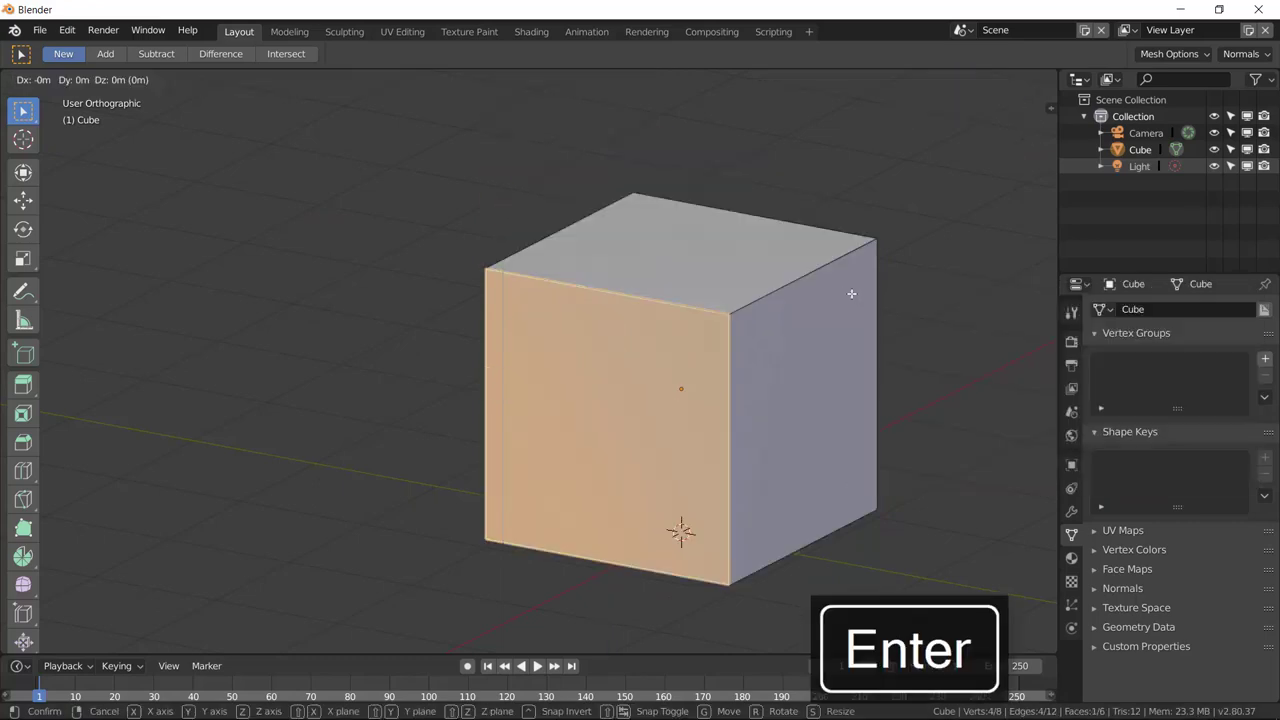
right_click(843, 360)
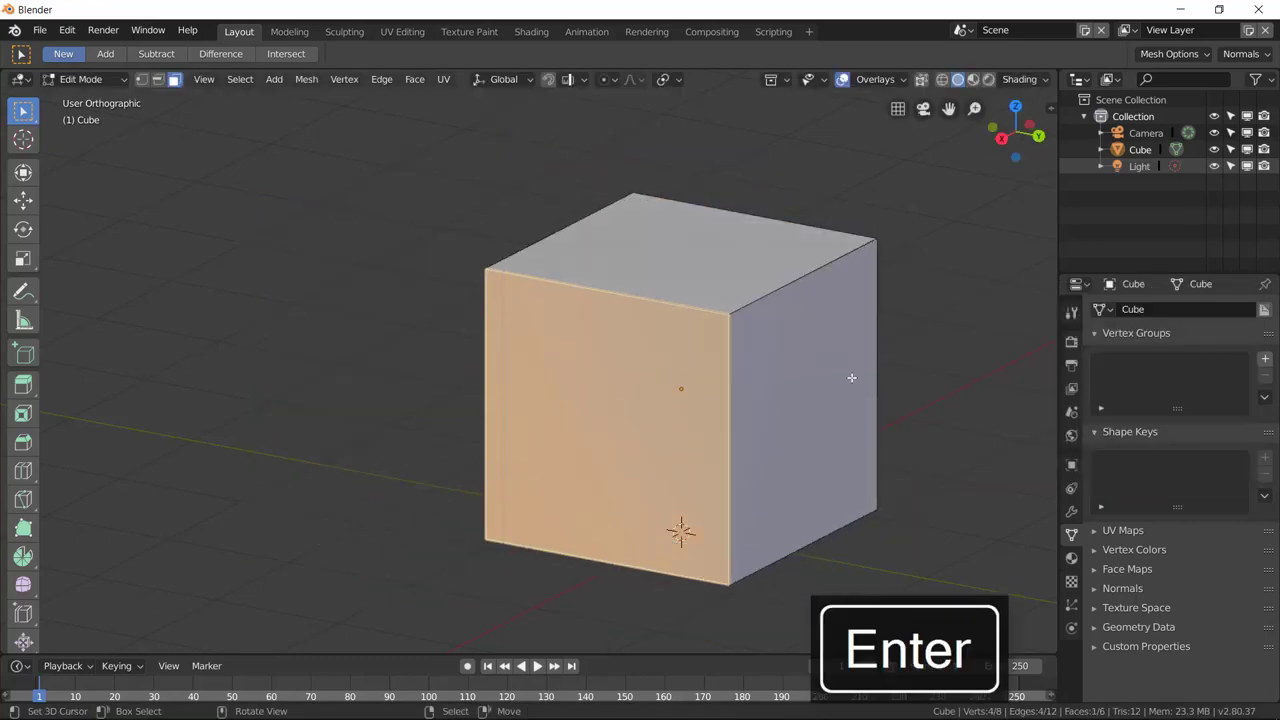
Step: Deselect the cube's front face so that nothing in the mesh is selected
middle_drag(690, 530, 815, 409)
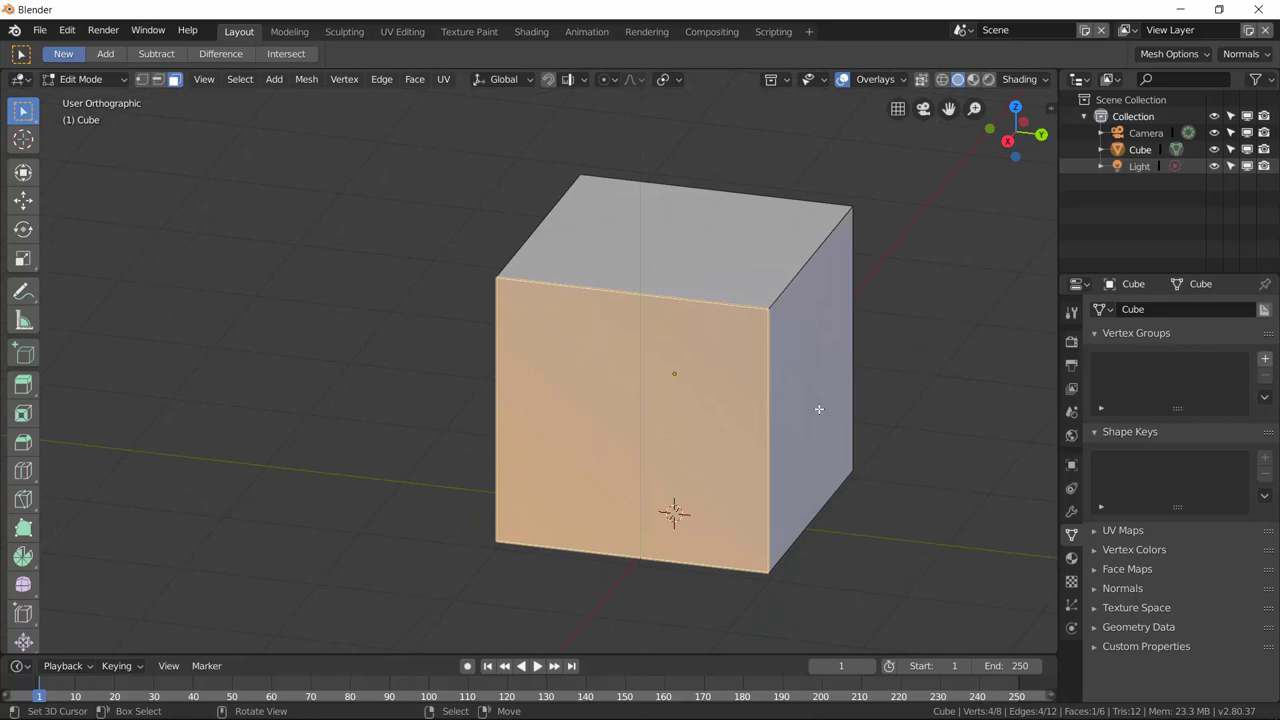
middle_drag(889, 394, 829, 409)
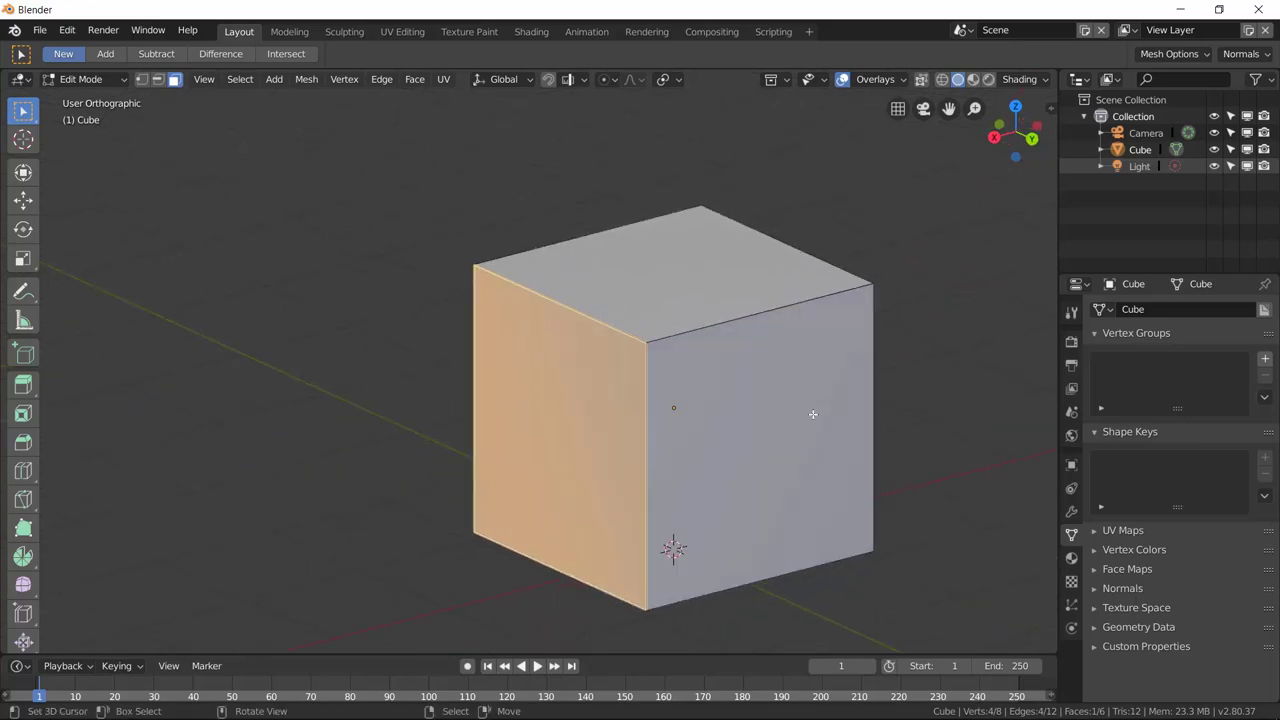
key(alt+a)
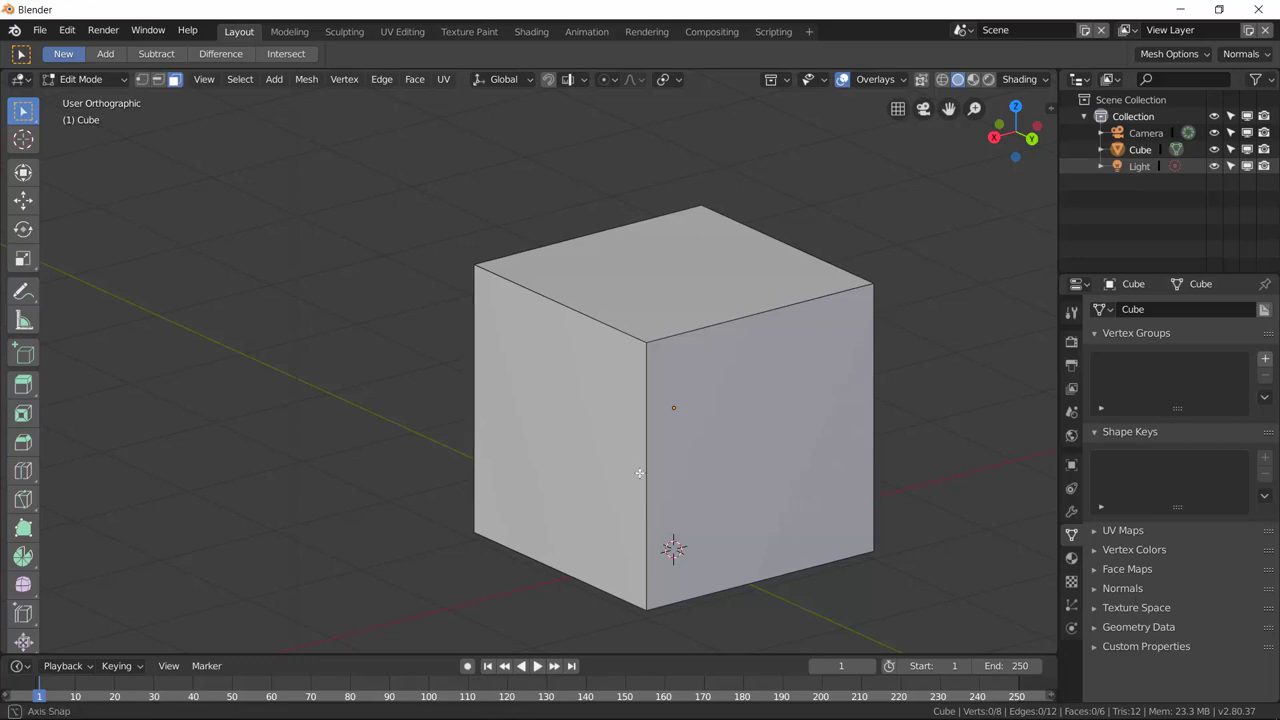
middle_drag(637, 471, 671, 463)
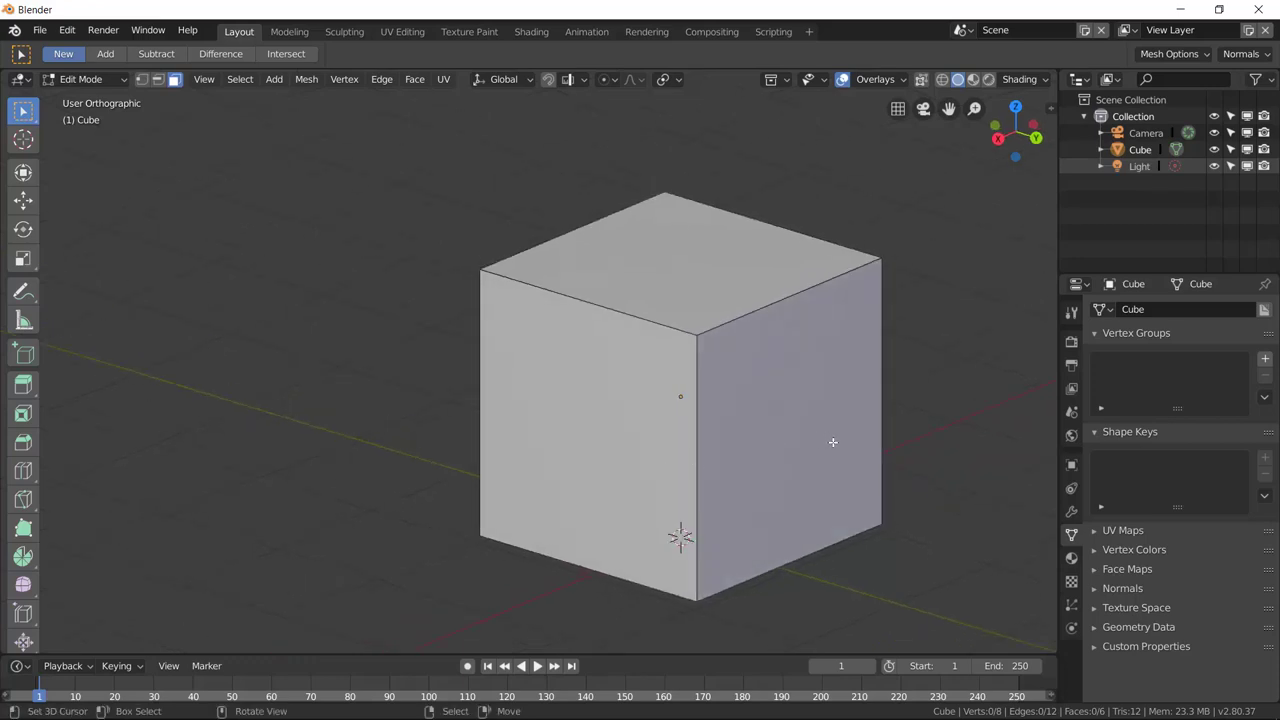
Step: Switch to Chrome, search DuckDuckGo images for "dog" in a new tab, and open the running dog's full-size image file
key(alt+Tab)
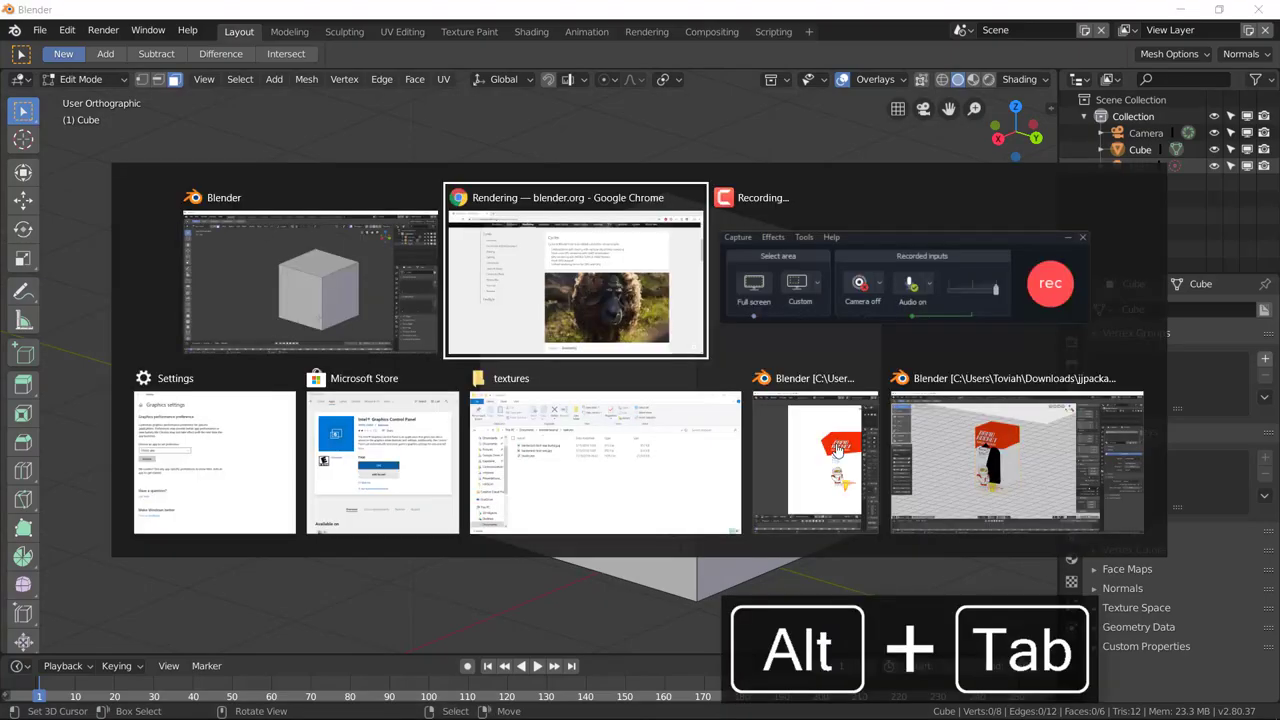
key(ctrl+t)
text(dog)
key(Return)
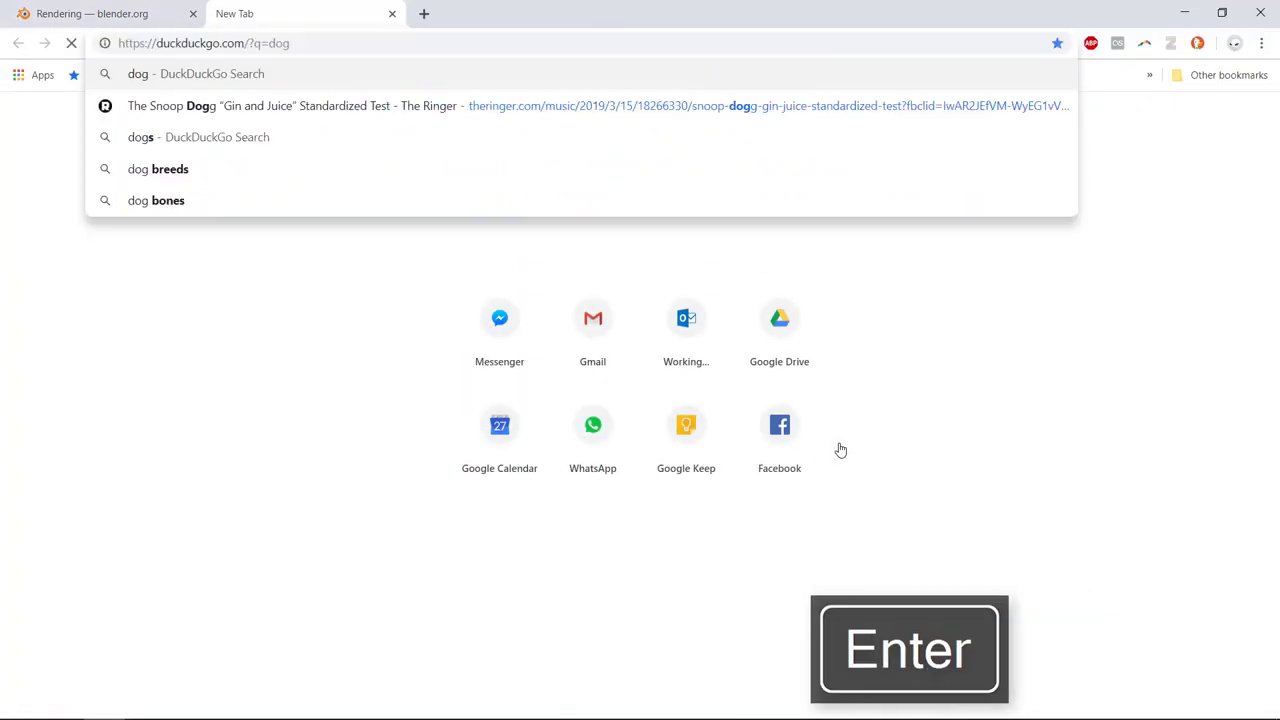
click(196, 131)
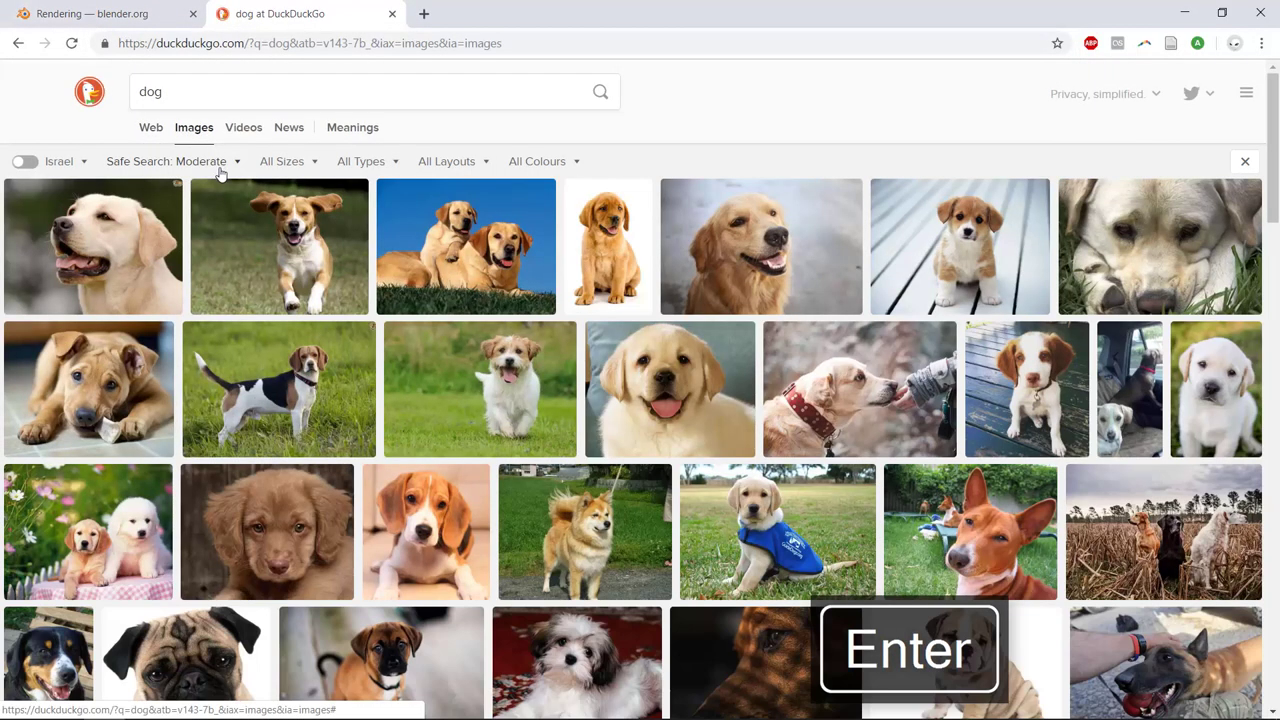
click(233, 233)
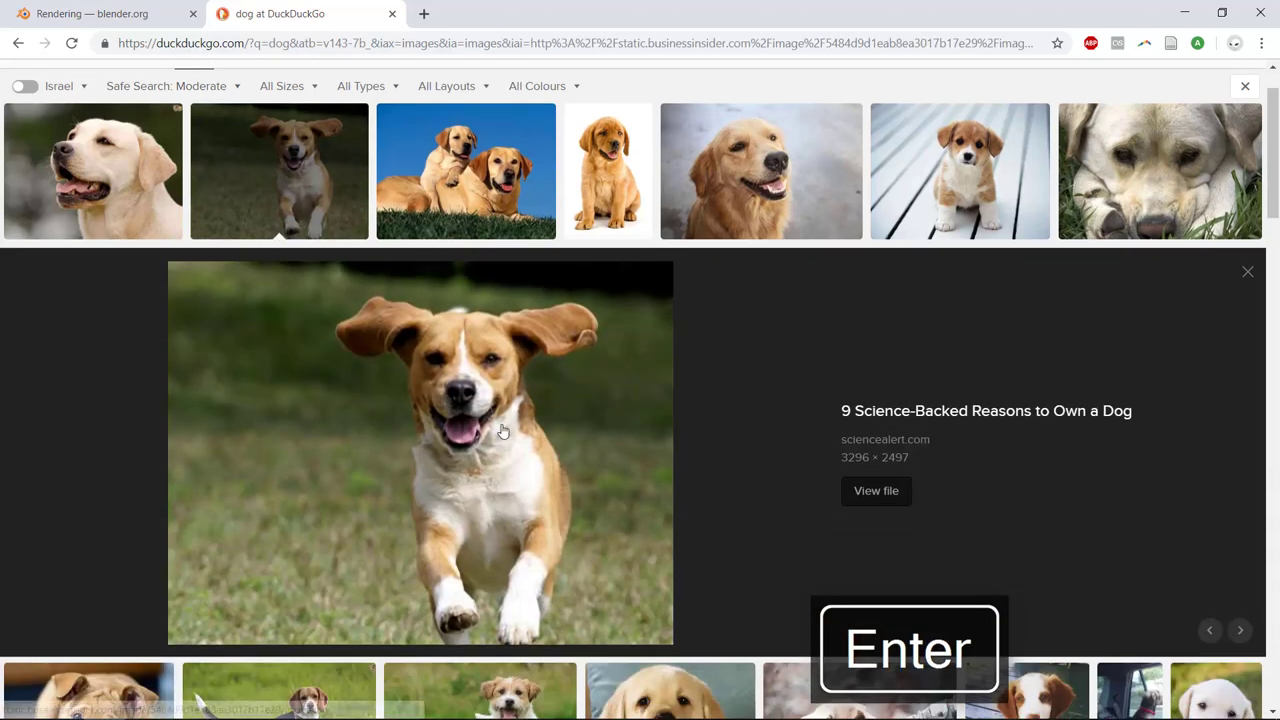
click(875, 489)
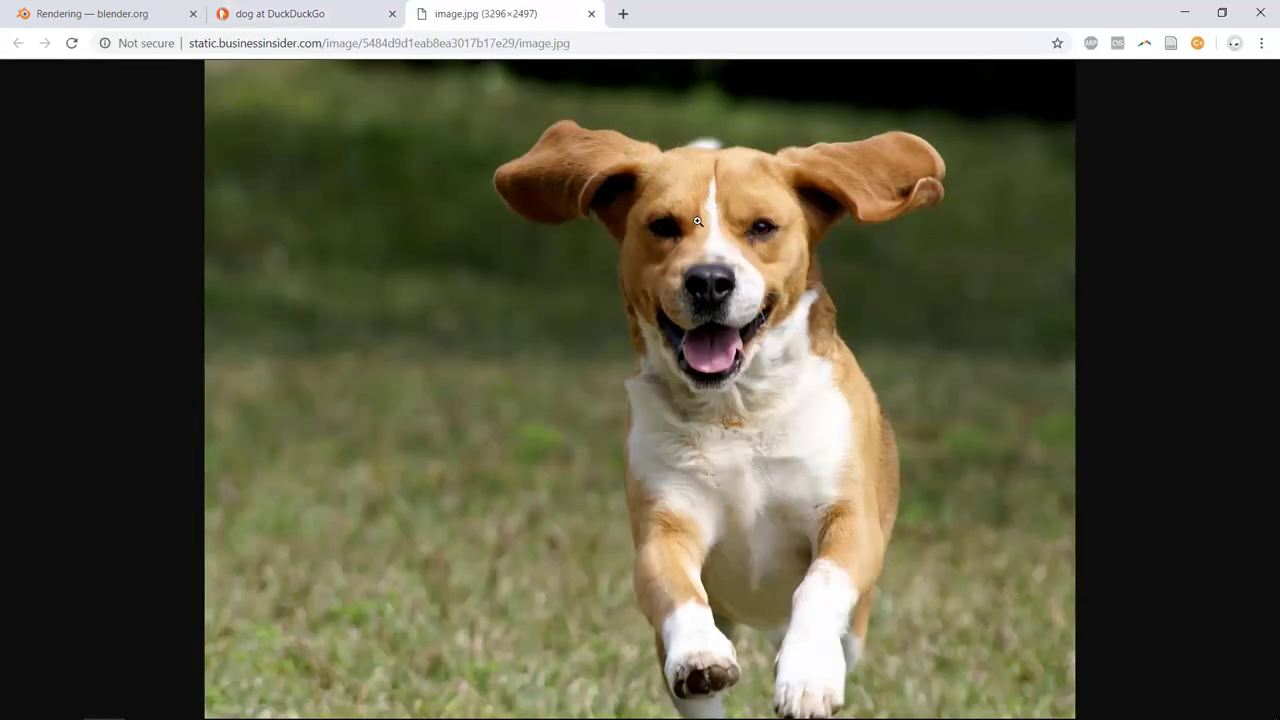
Step: Save the dog image under the name dog in the blendertutorial folder inside Documents
right_click(704, 238)
click(733, 272)
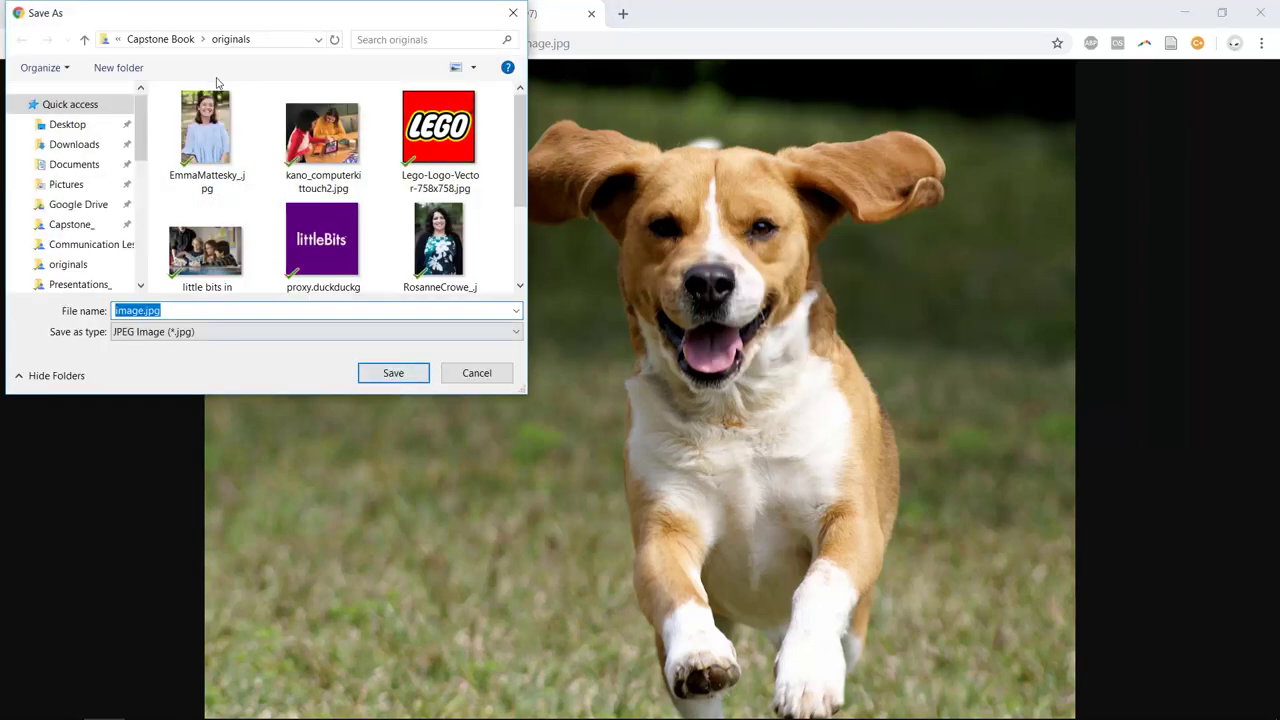
click(88, 164)
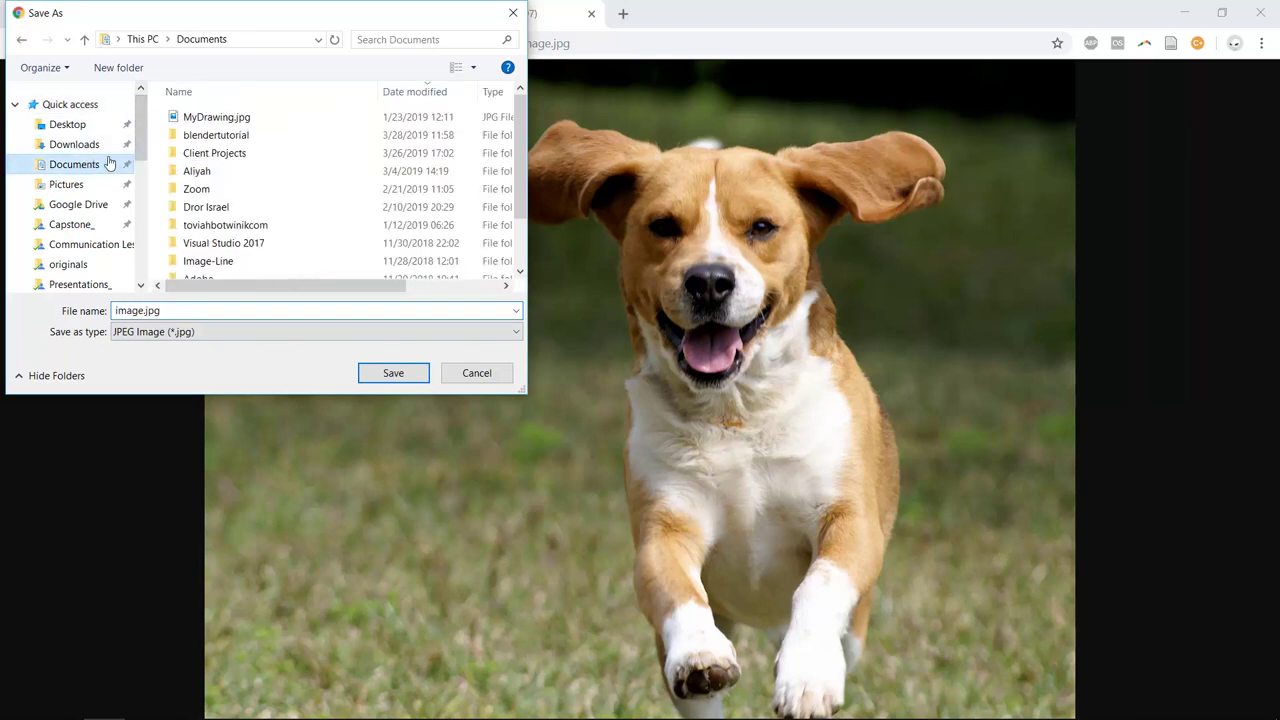
double_click(212, 133)
double_click(140, 310)
click(145, 310)
drag(145, 310, 101, 312)
text(dog)
key(Return)
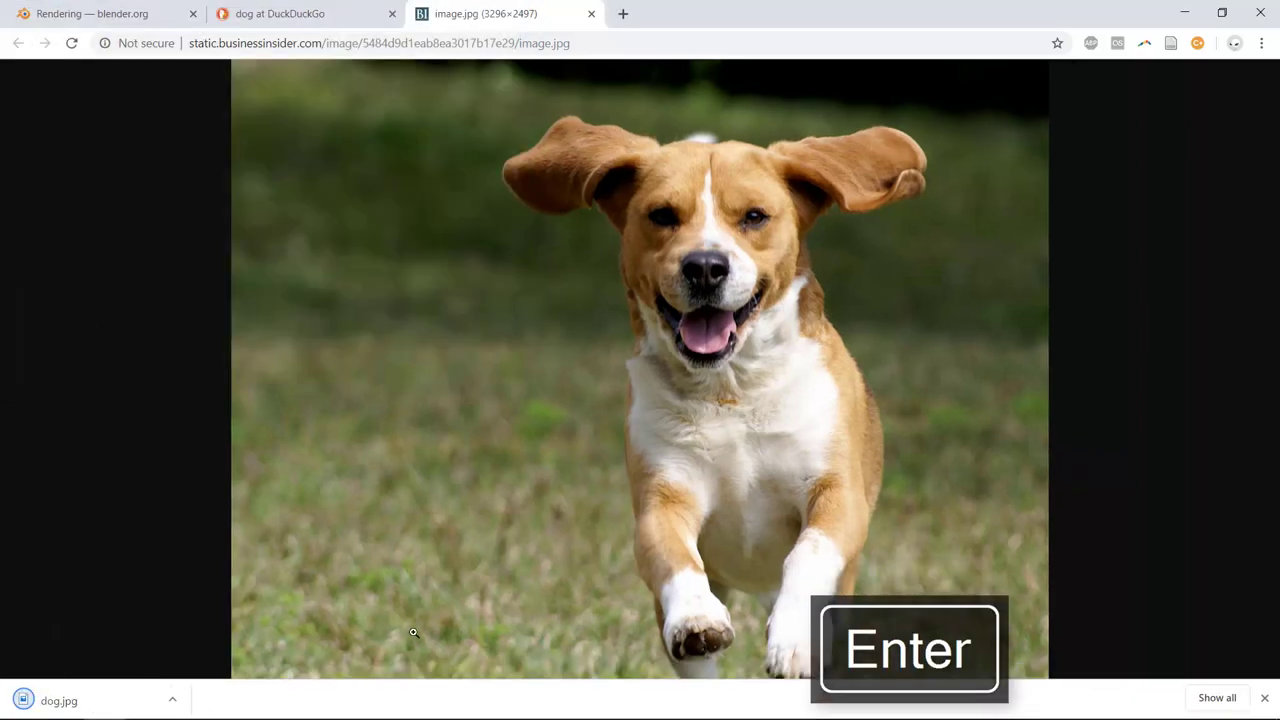
Step: Switch back to Blender and return the cube to Object Mode
key(alt+Tab)
scroll(880, 407, down, 3)
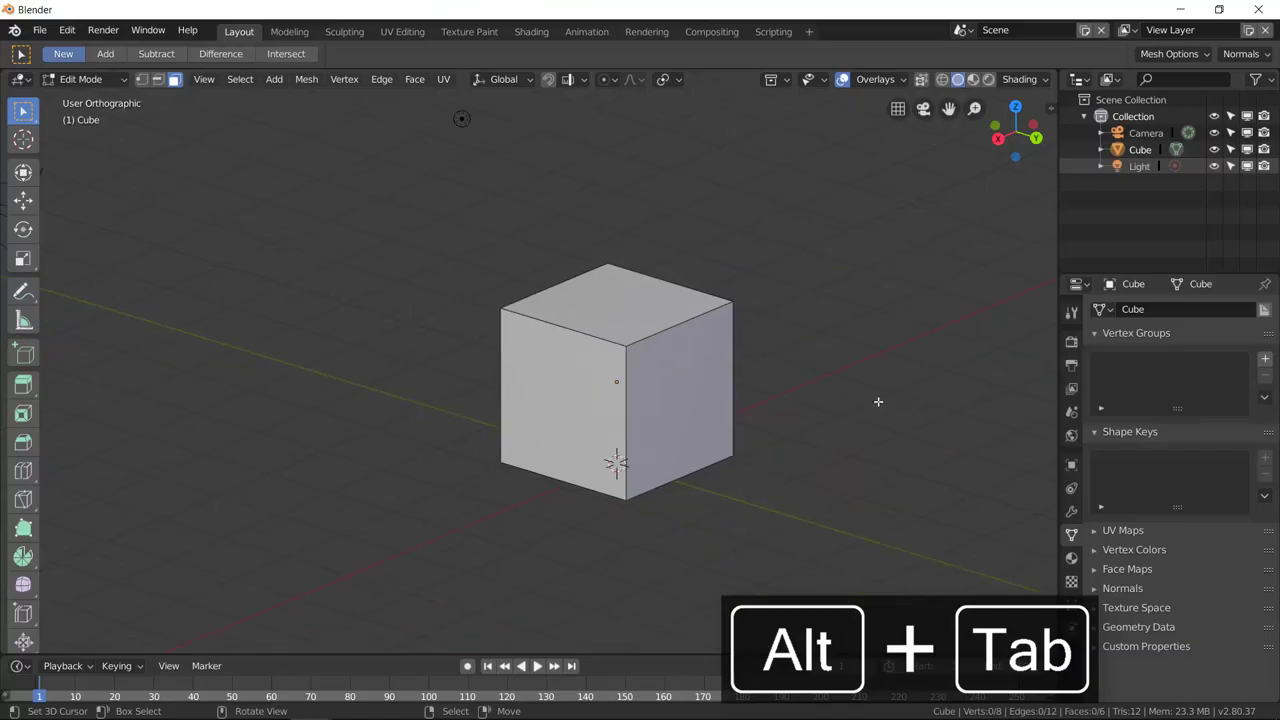
key(Tab)
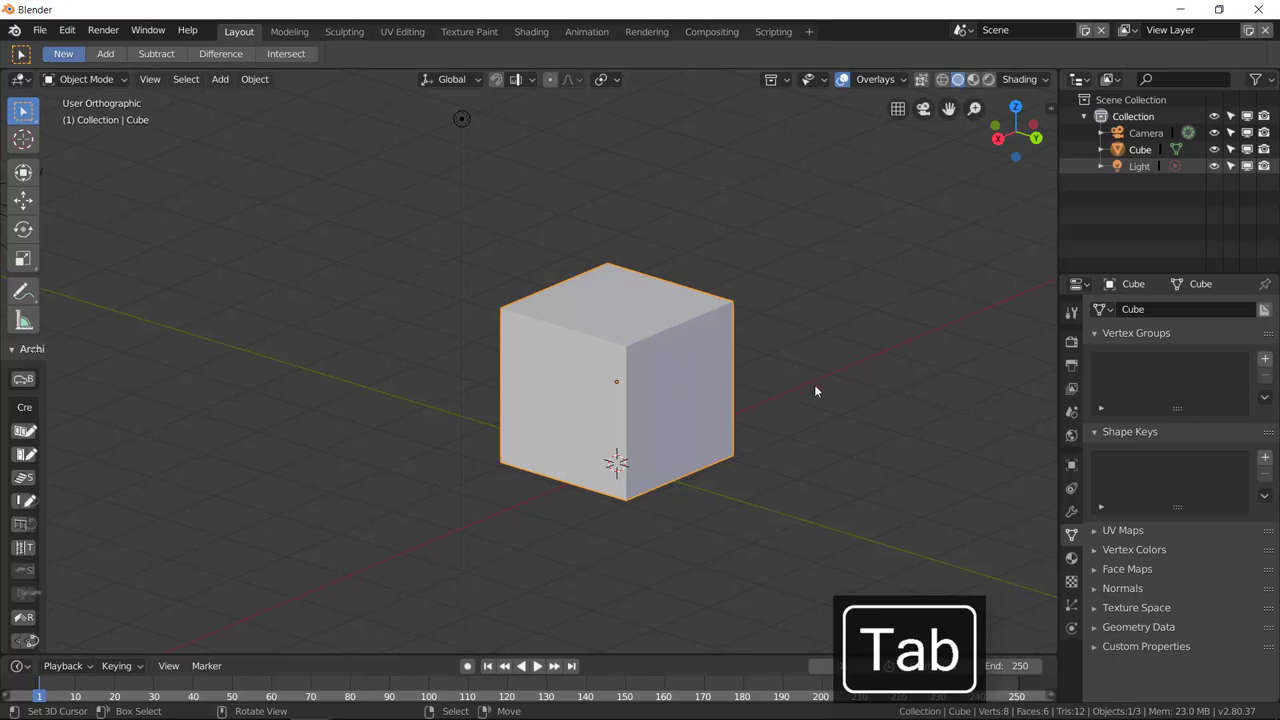
middle_drag(815, 391, 804, 381)
key(shift+a)
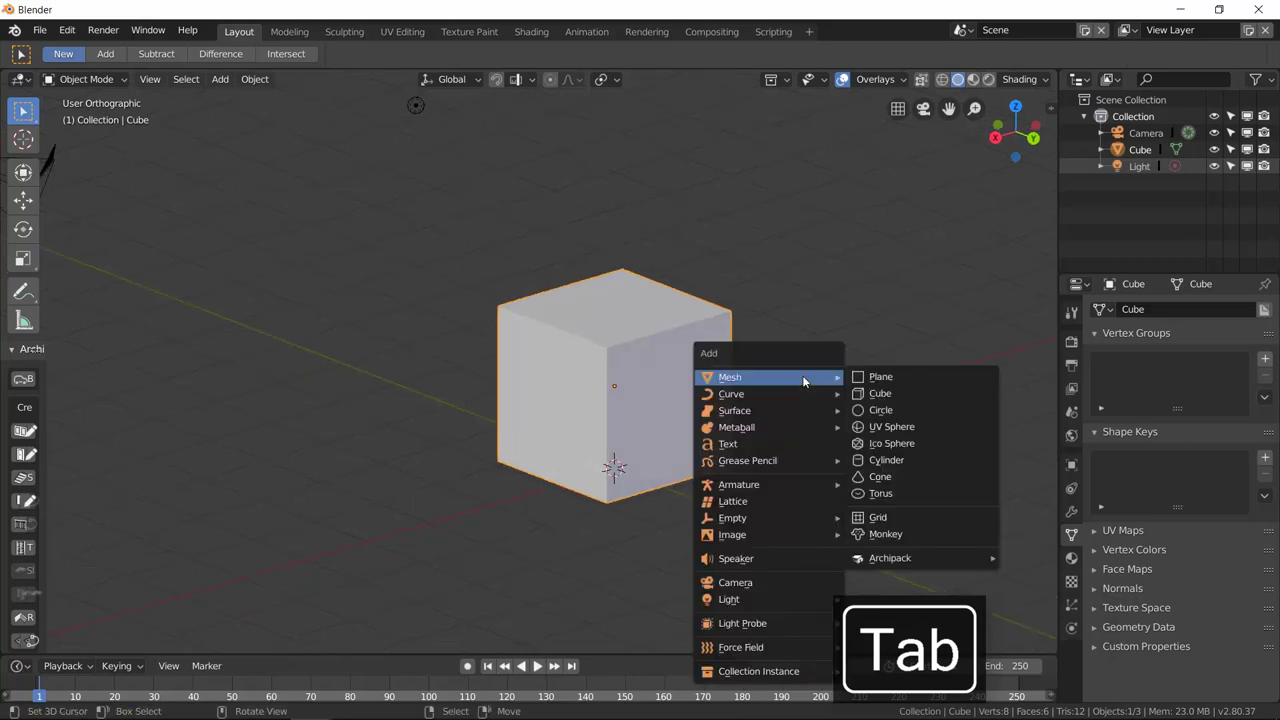
key(Escape)
key(F3)
text(add)
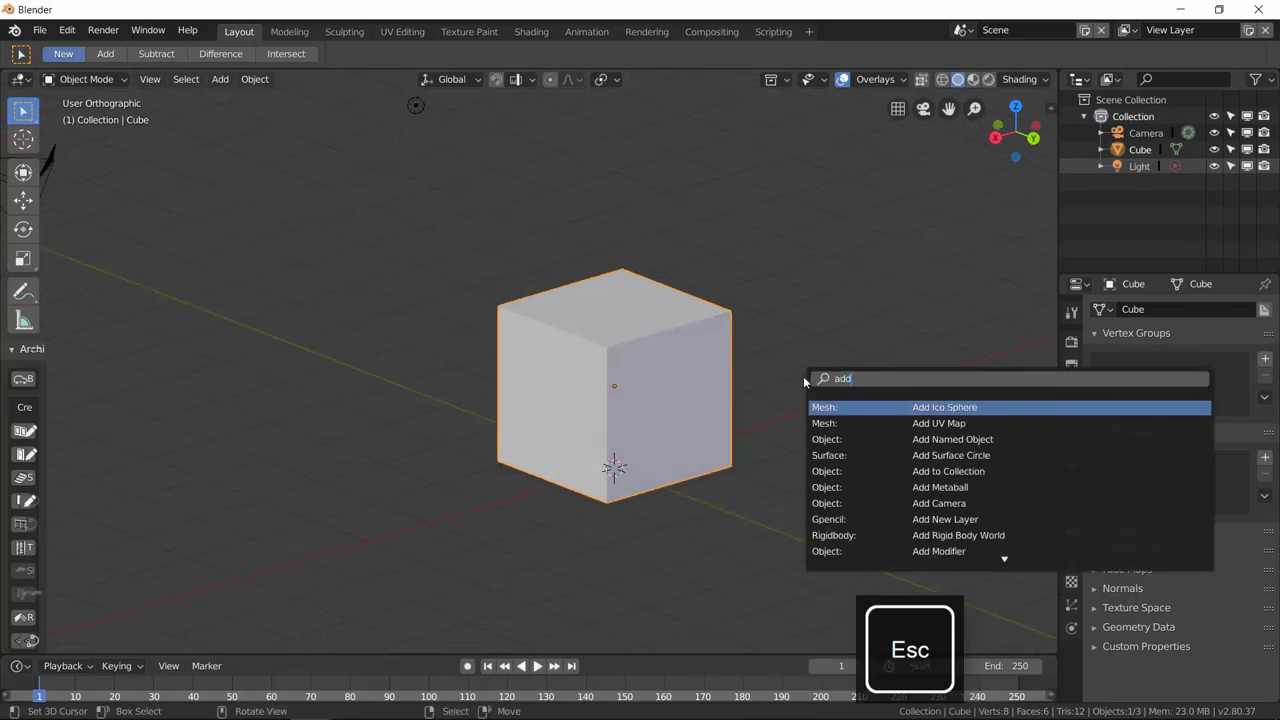
key(Escape)
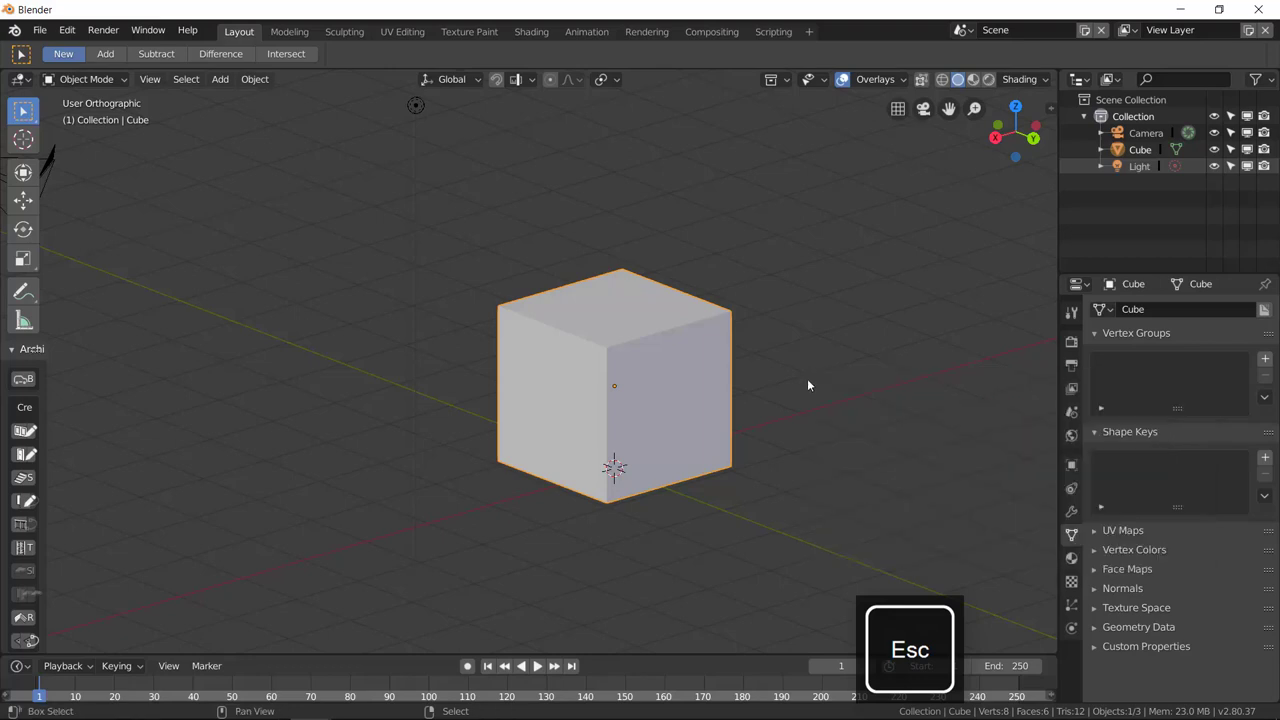
key(shift+a)
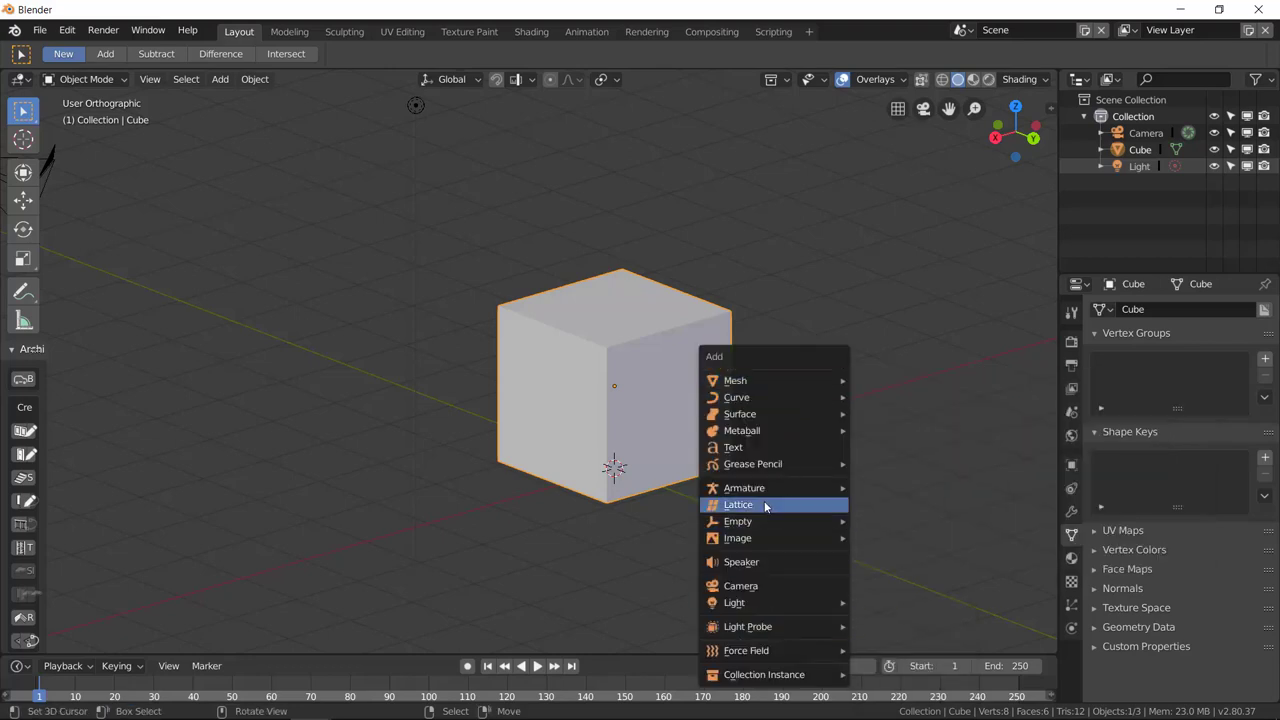
key(Escape)
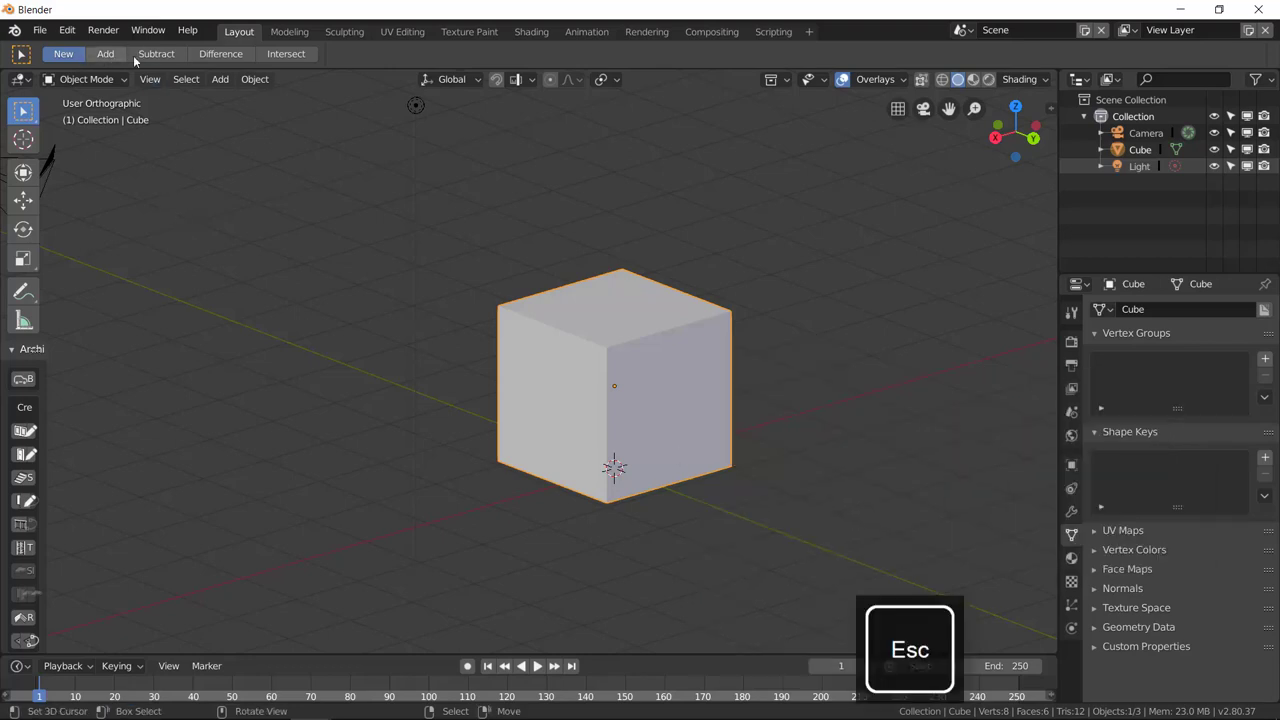
click(66, 32)
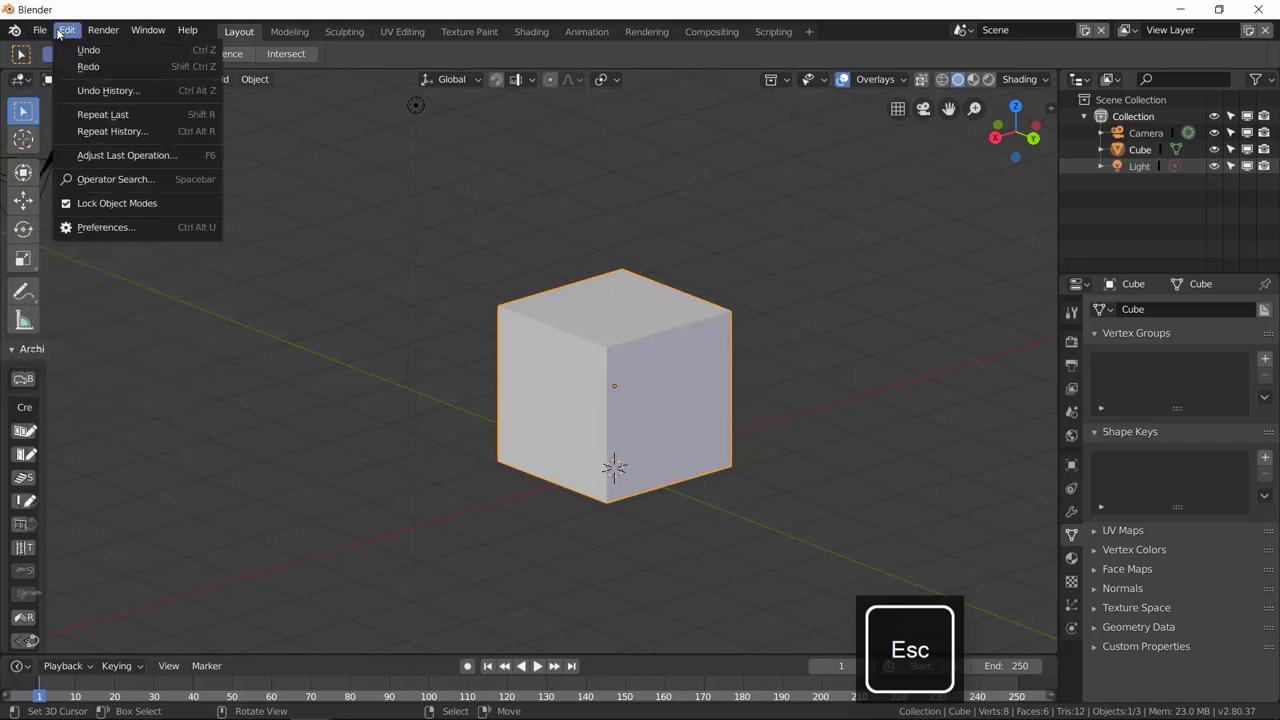
click(66, 32)
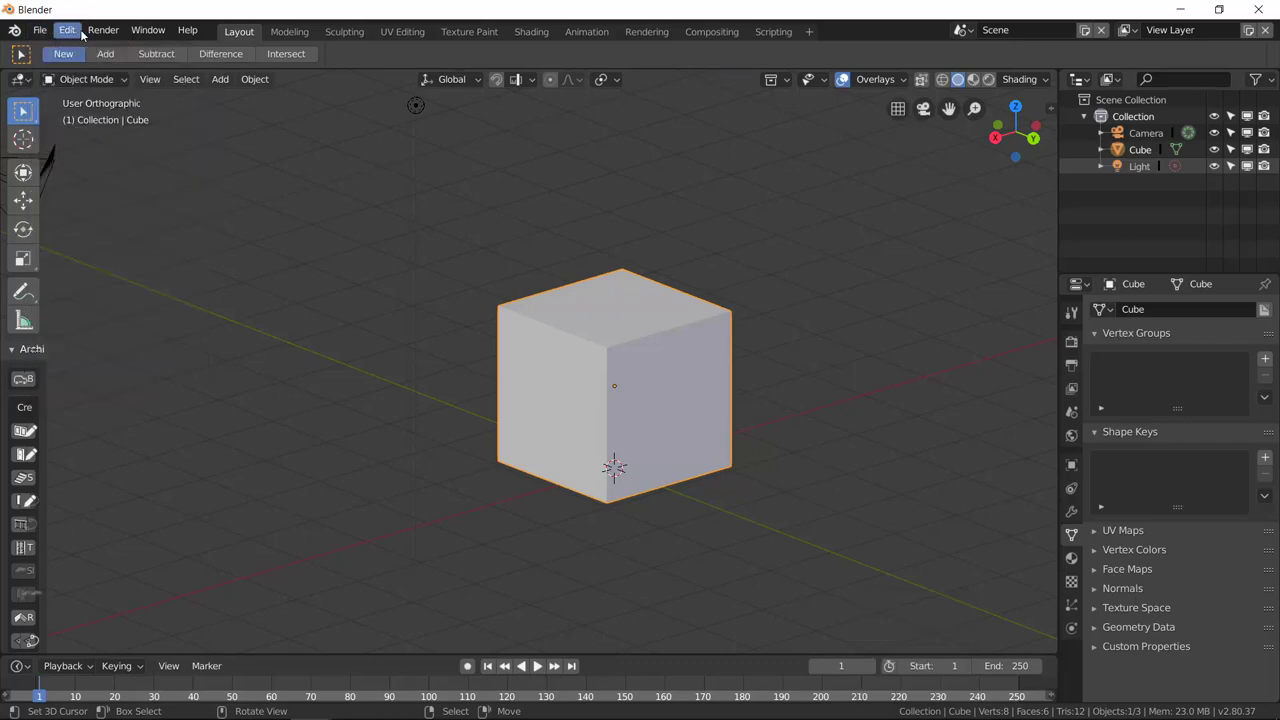
click(115, 54)
click(80, 54)
Step: Add dog.jpg from the blendertutorial folder in Documents to the scene as a reference image
key(shift+a)
mouse_move(801, 401)
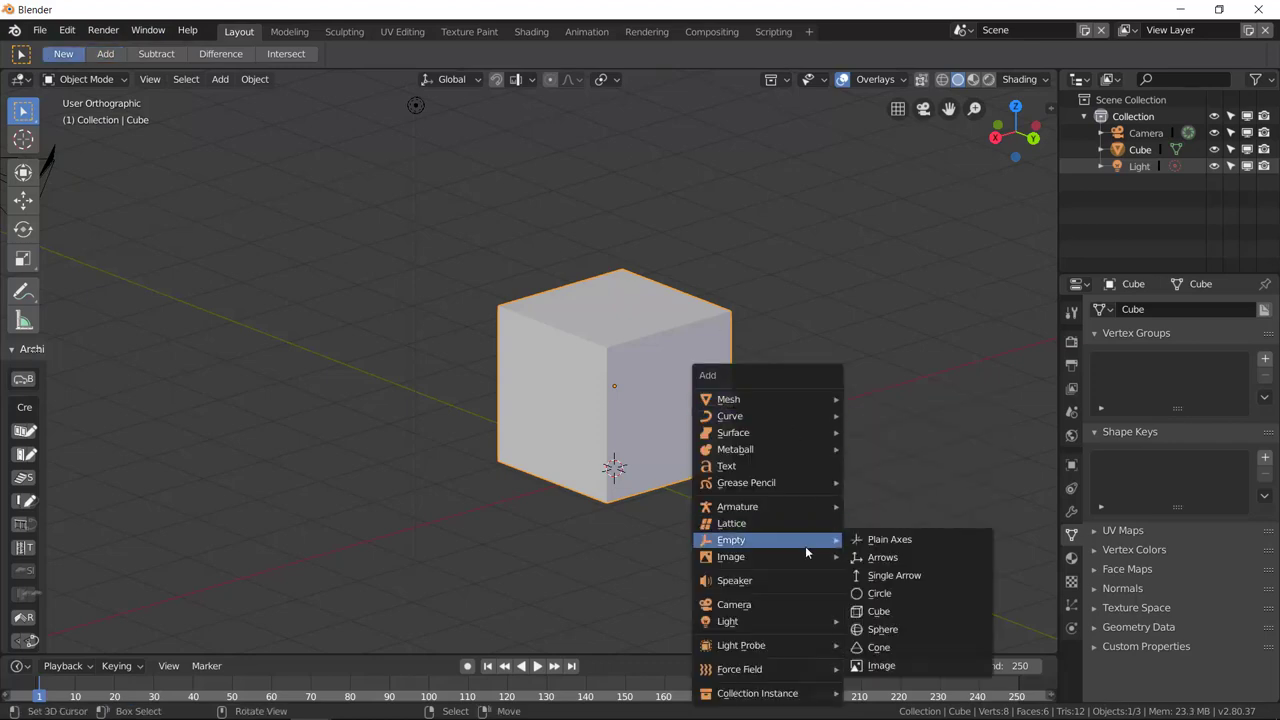
mouse_move(805, 557)
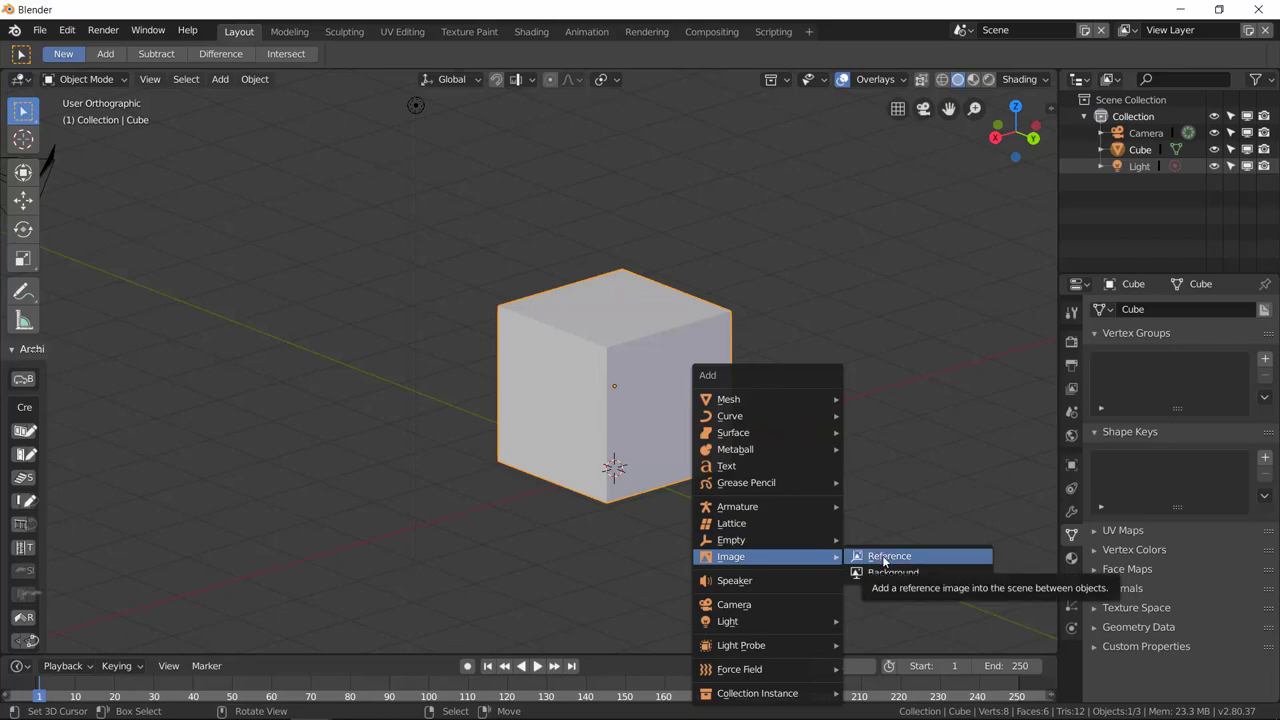
click(884, 558)
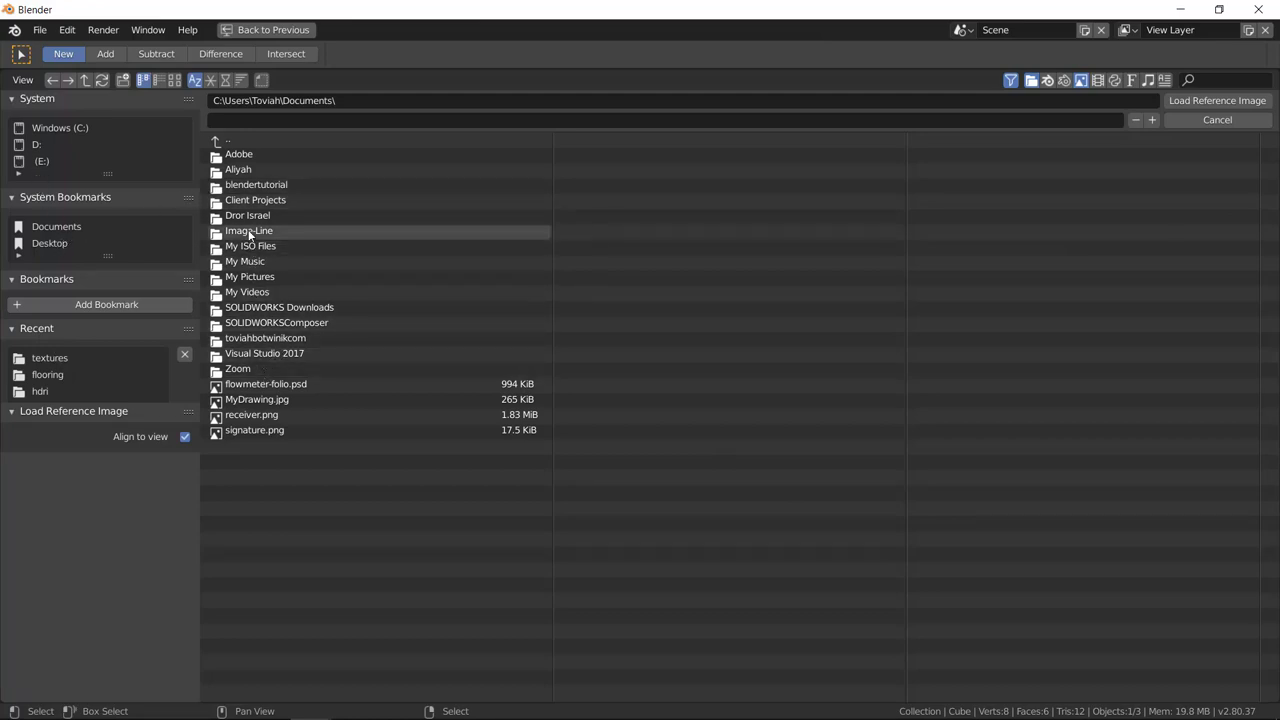
double_click(255, 185)
click(251, 187)
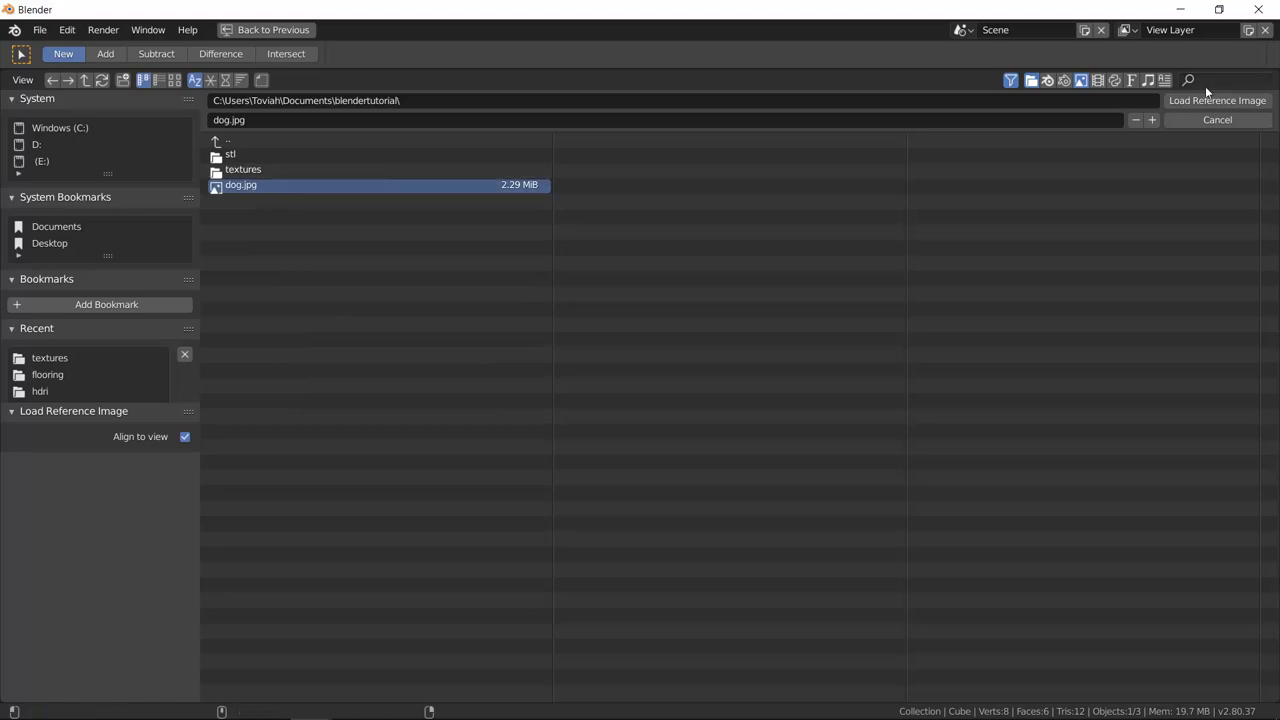
click(1216, 101)
Step: Delete the newly added dog reference image from the scene
middle_drag(818, 416, 767, 471)
key(x)
click(767, 471)
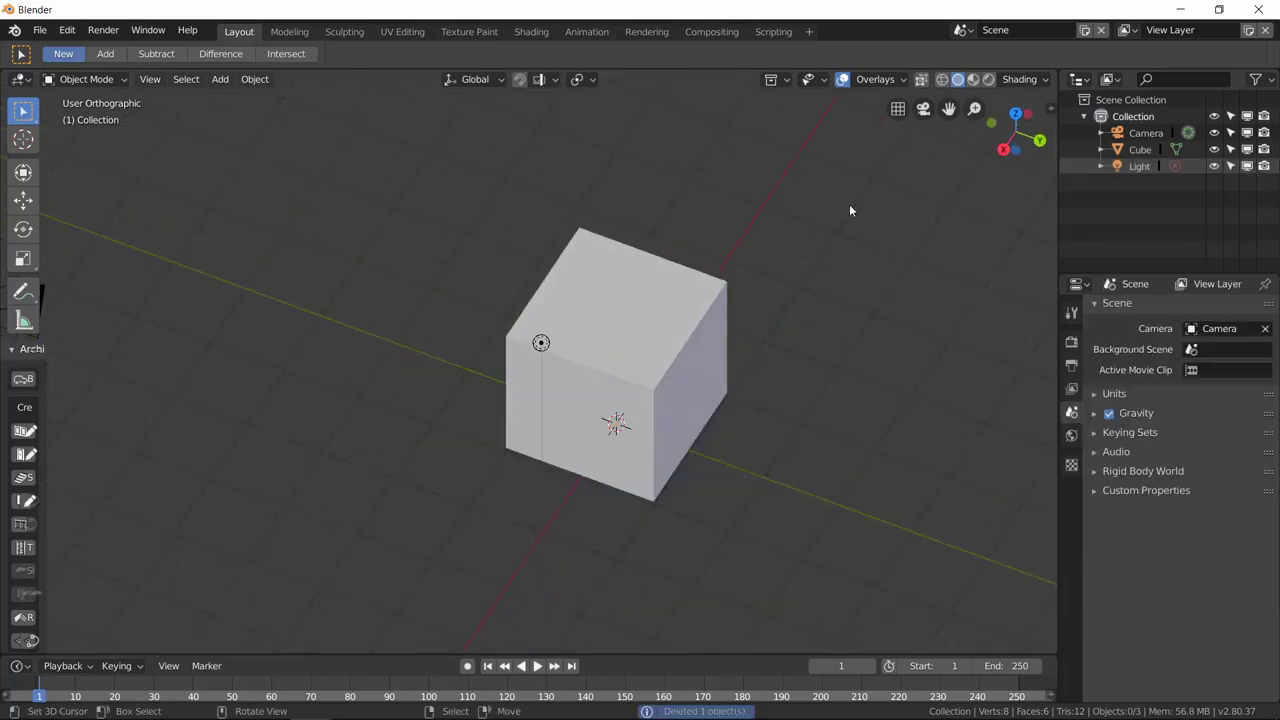
Step: Add dog.jpg as a reference image aligned to the Right Orthographic view and move it up behind the cube
click(1004, 149)
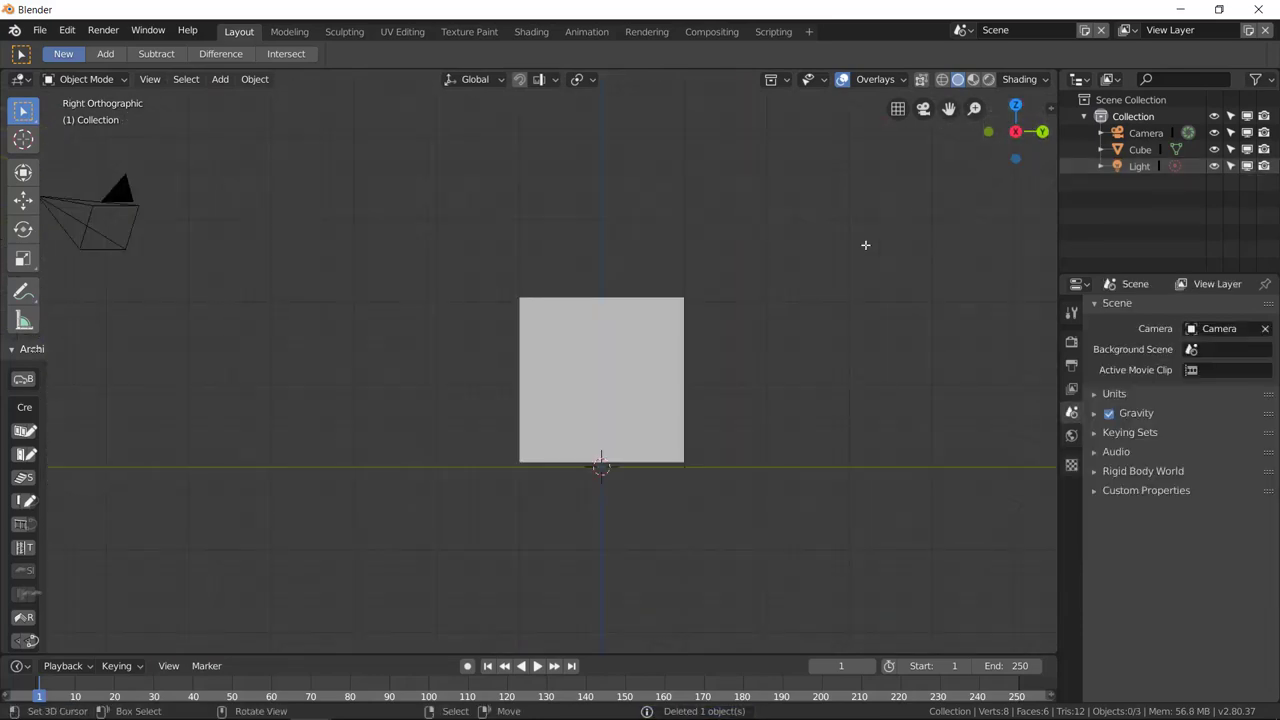
middle_drag(777, 305, 737, 349)
click(1008, 140)
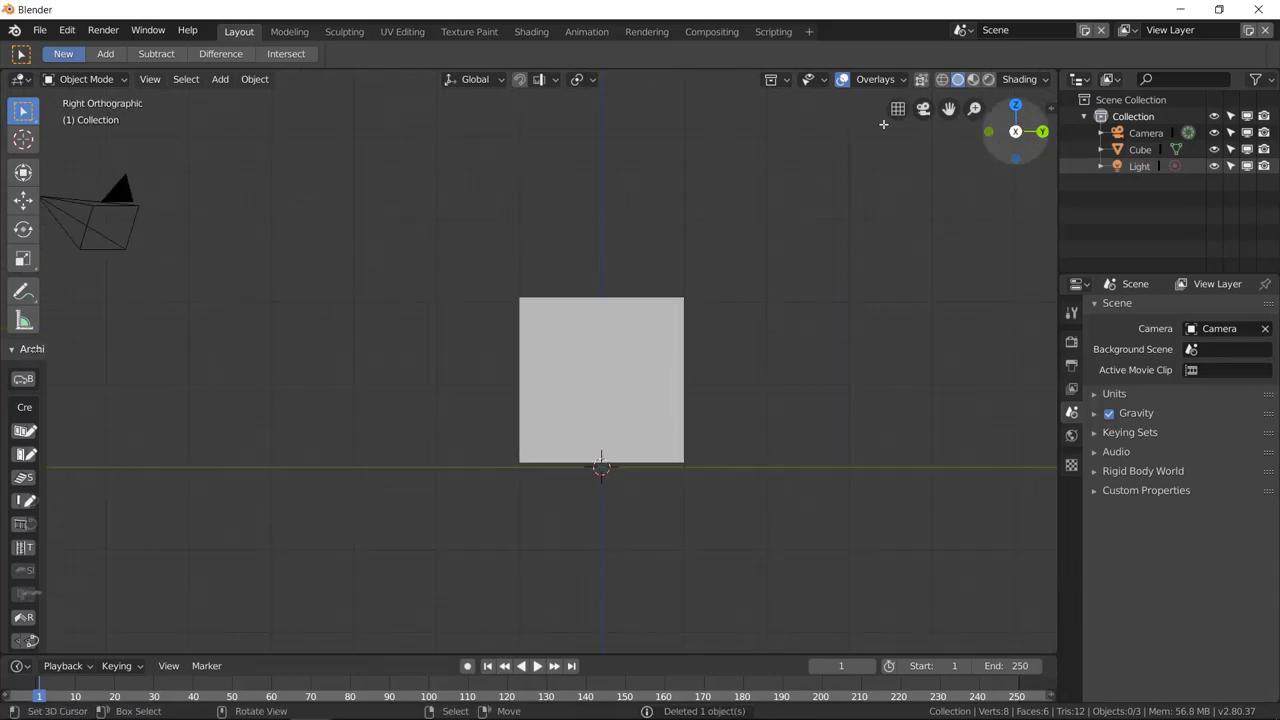
click(41, 30)
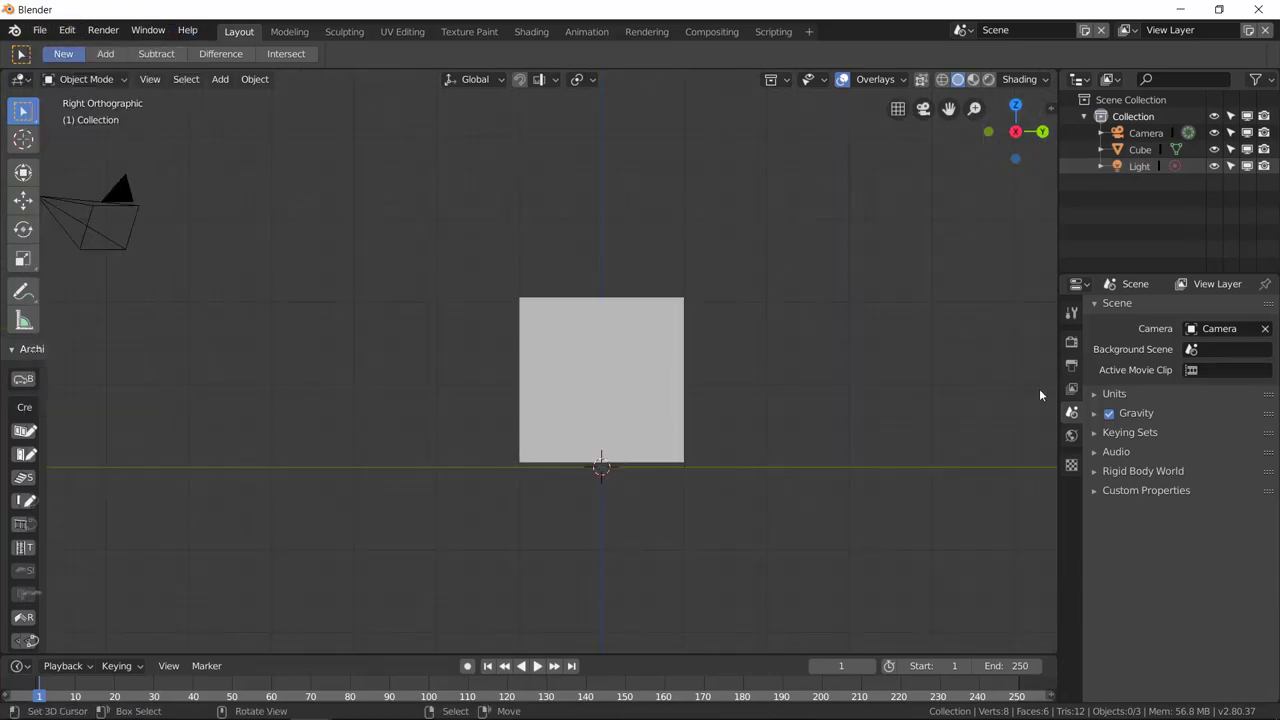
key(shift+a)
mouse_move(857, 409)
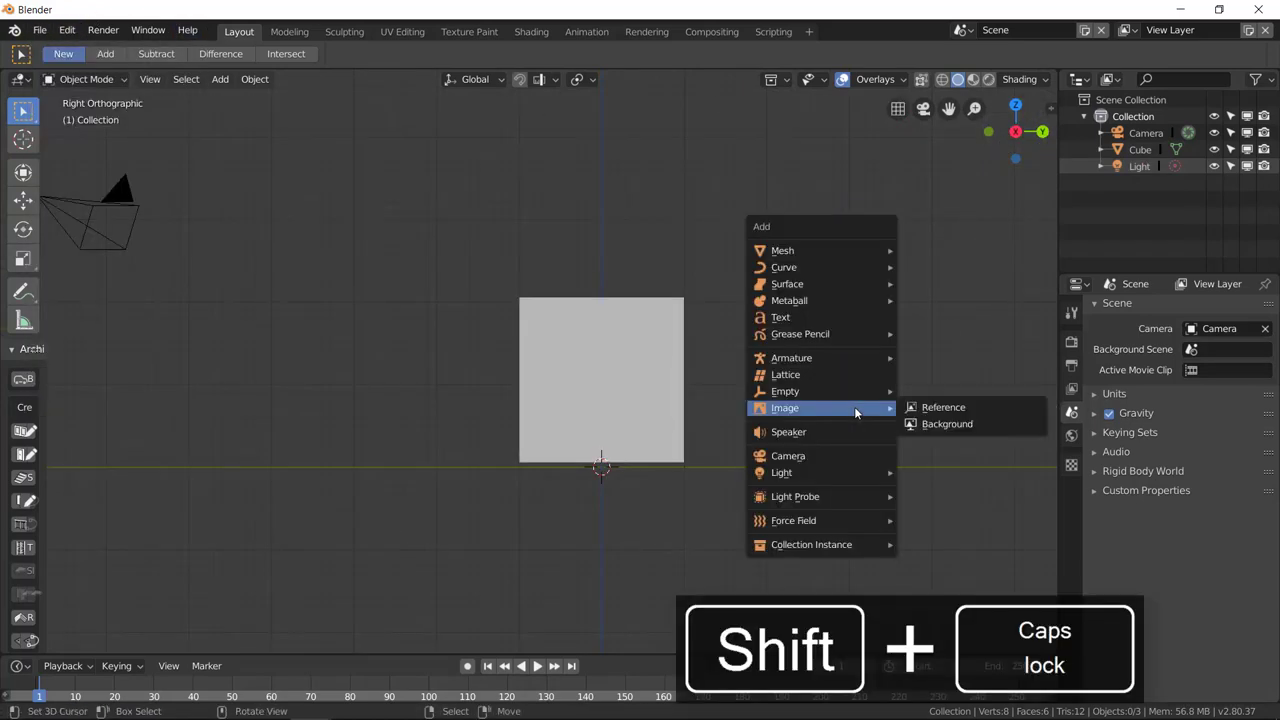
click(922, 409)
click(300, 185)
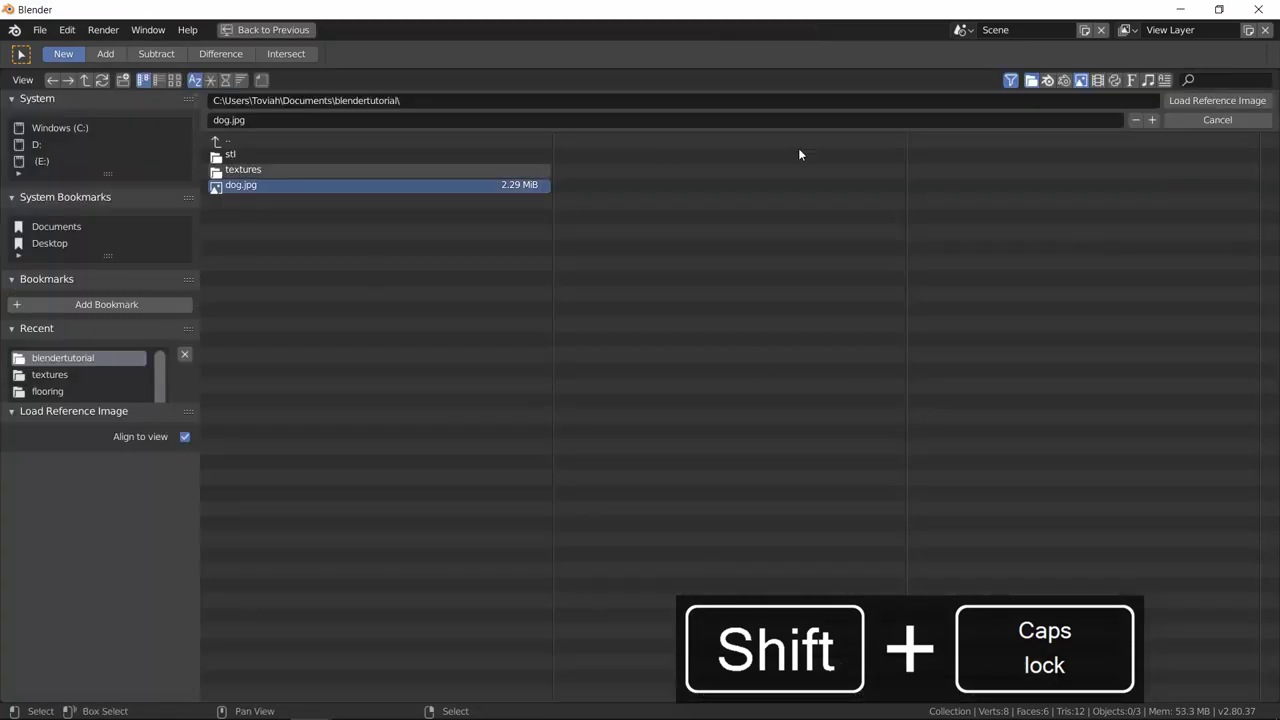
click(1217, 100)
key(g)
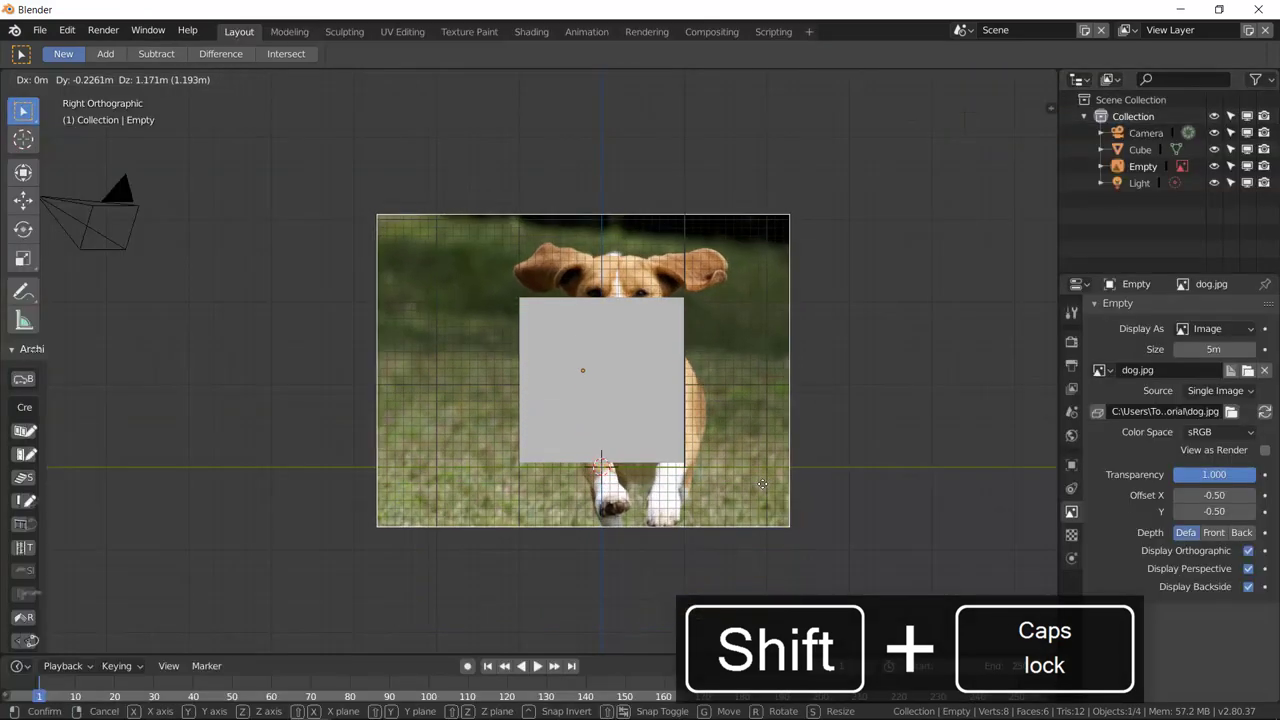
click(752, 467)
Step: Open the cube in Edit Mode, turn on X-ray, and show it in Right Orthographic view
middle_drag(800, 326, 680, 400)
click(680, 400)
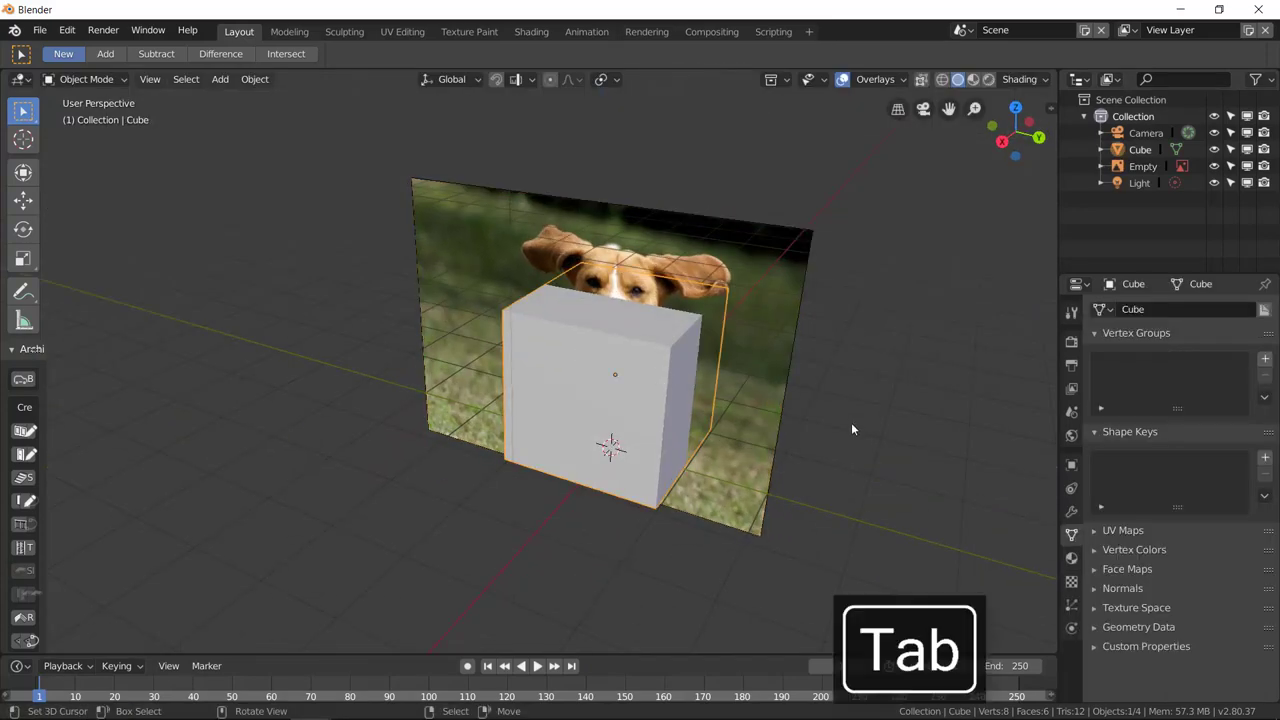
key(Tab)
middle_drag(833, 464, 866, 390)
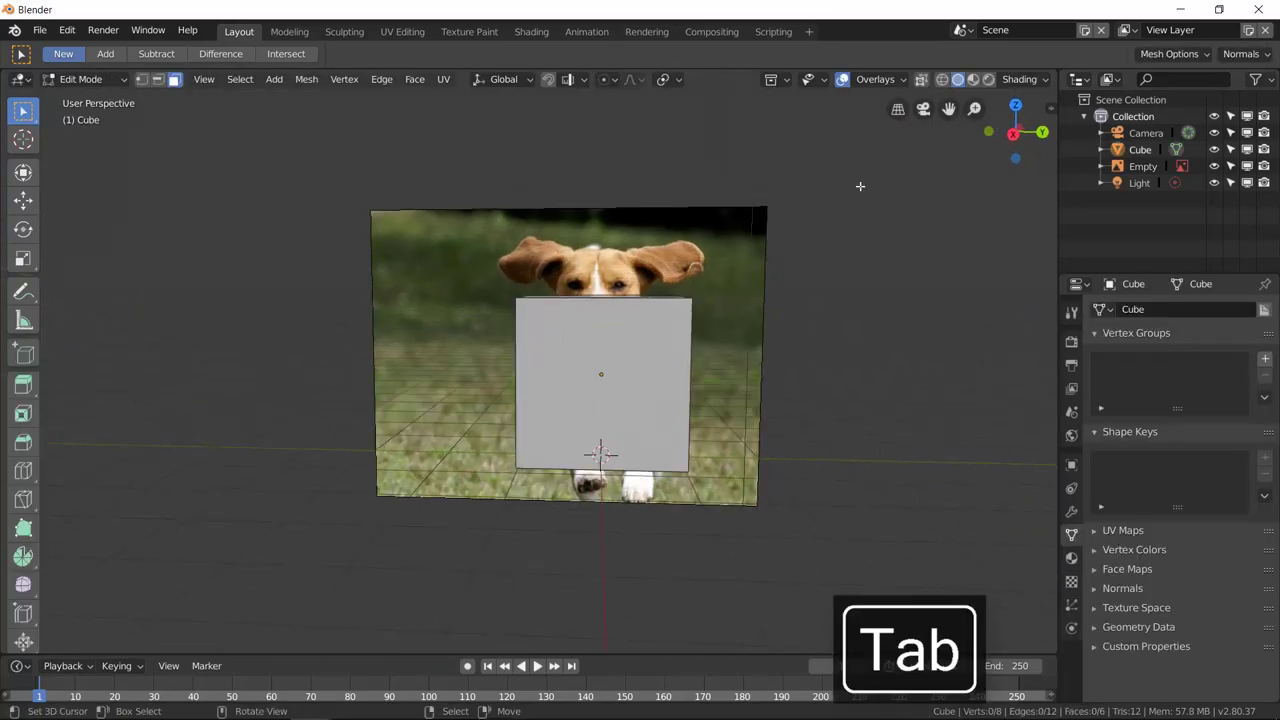
click(922, 80)
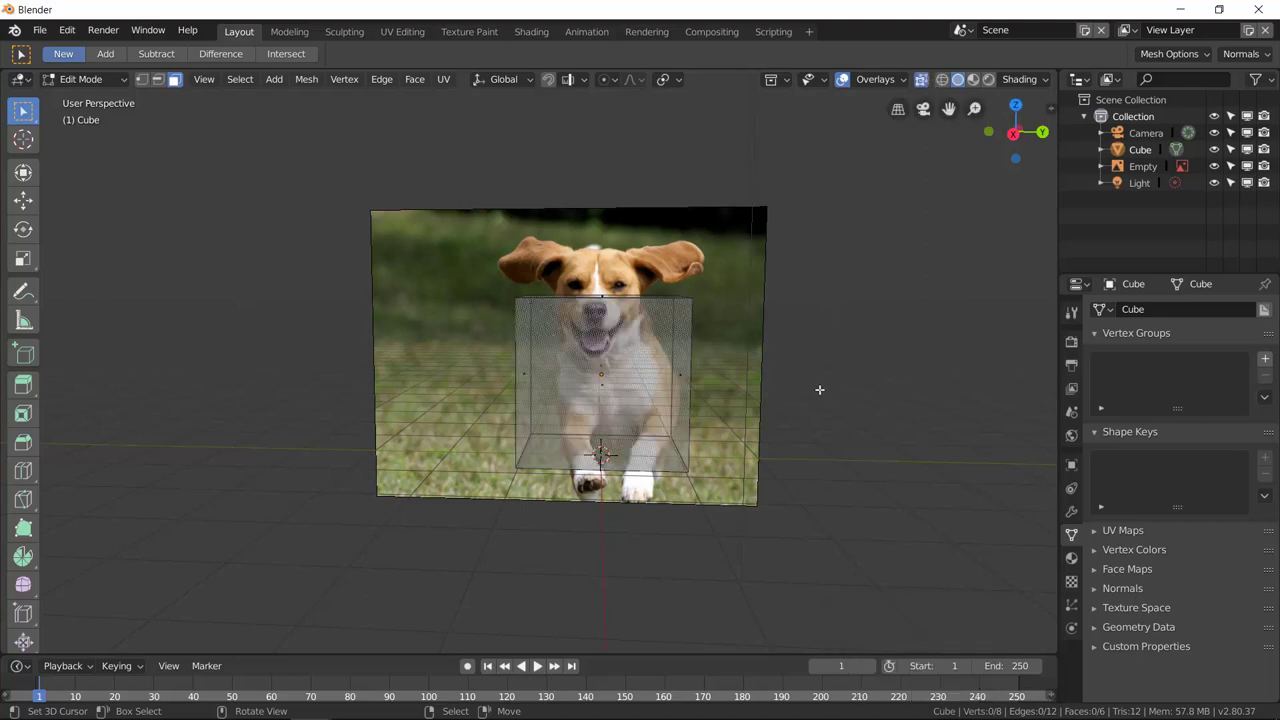
scroll(771, 413, up, 3)
click(1013, 132)
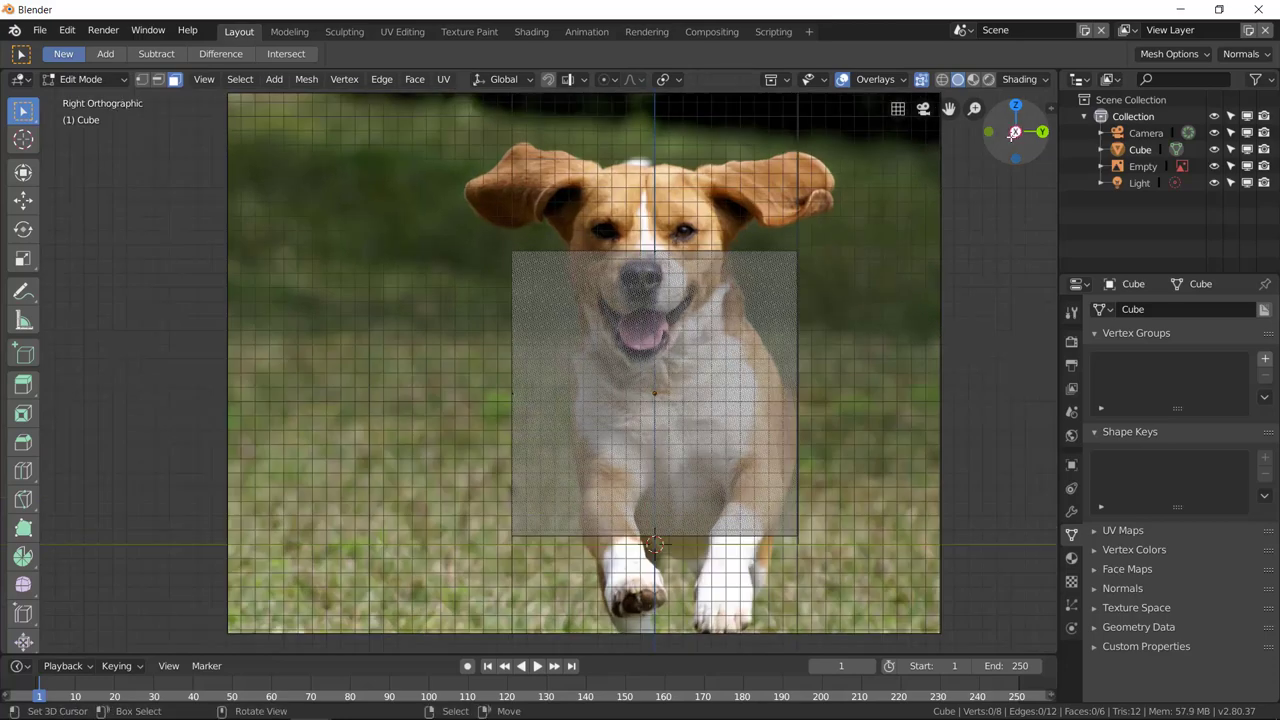
Step: Move the cube's entire mesh slightly upward over the dog image, and deselect it
key(a)
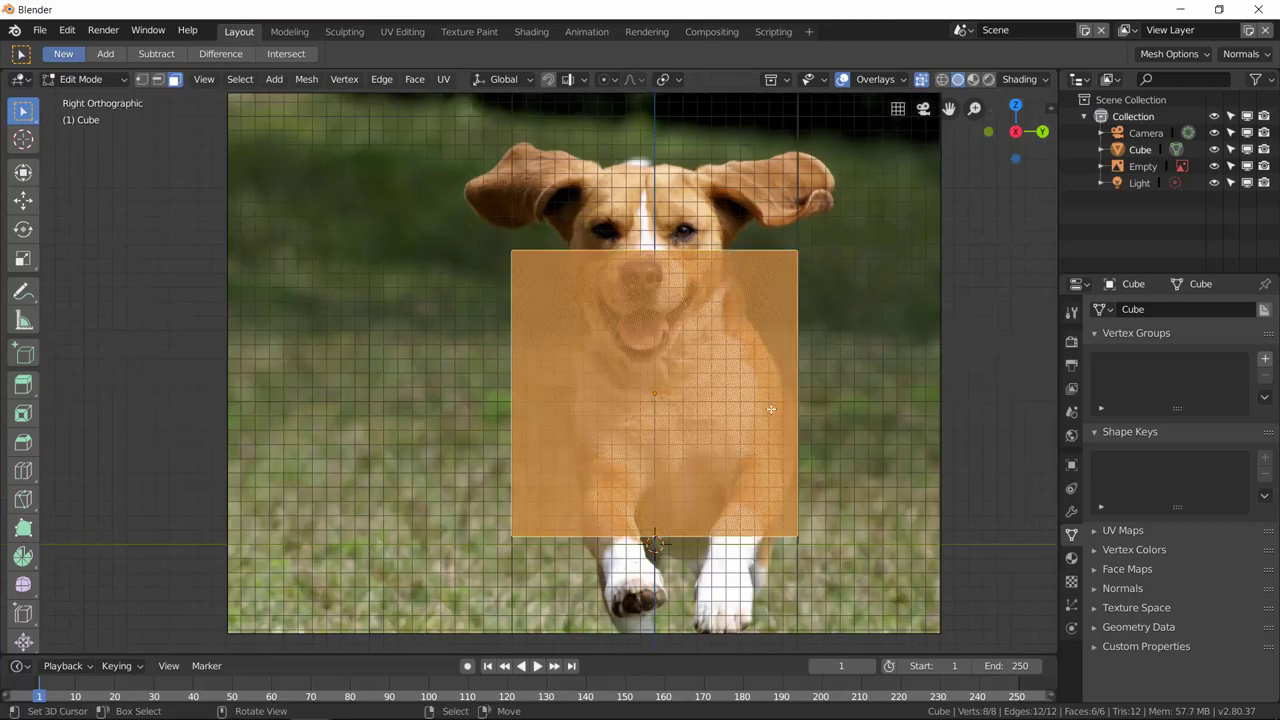
key(g)
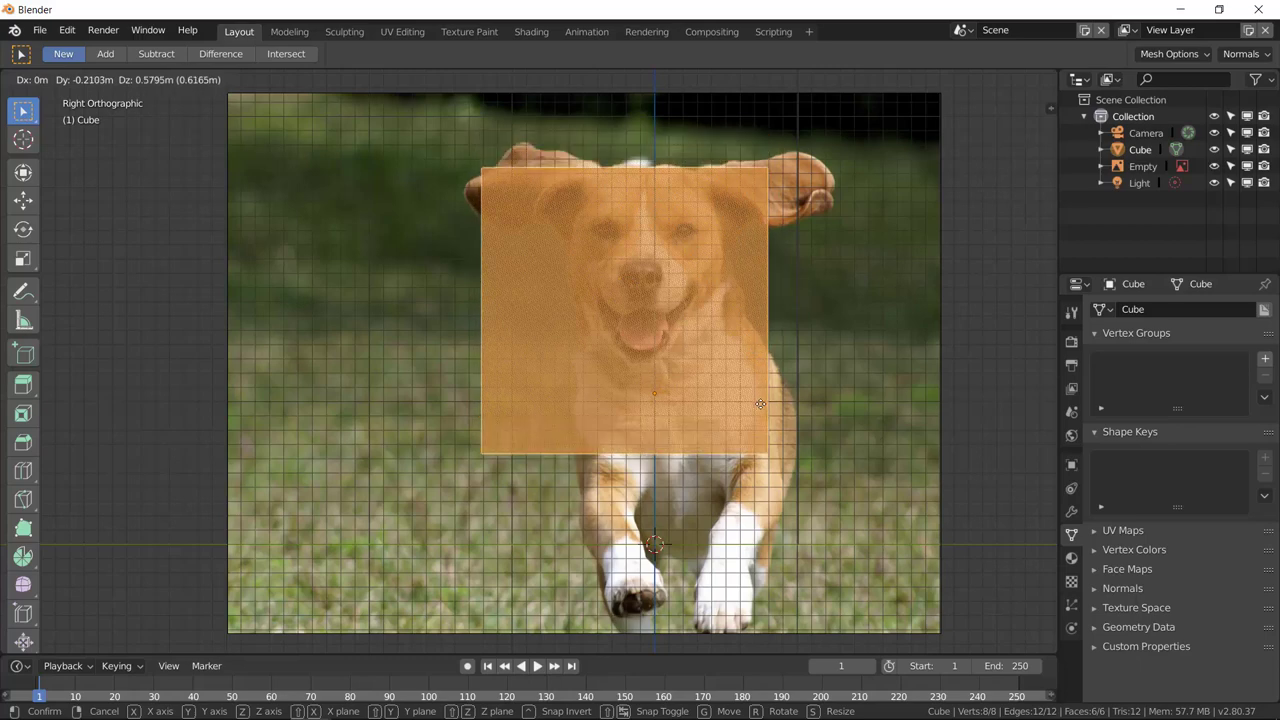
click(778, 412)
key(alt+a)
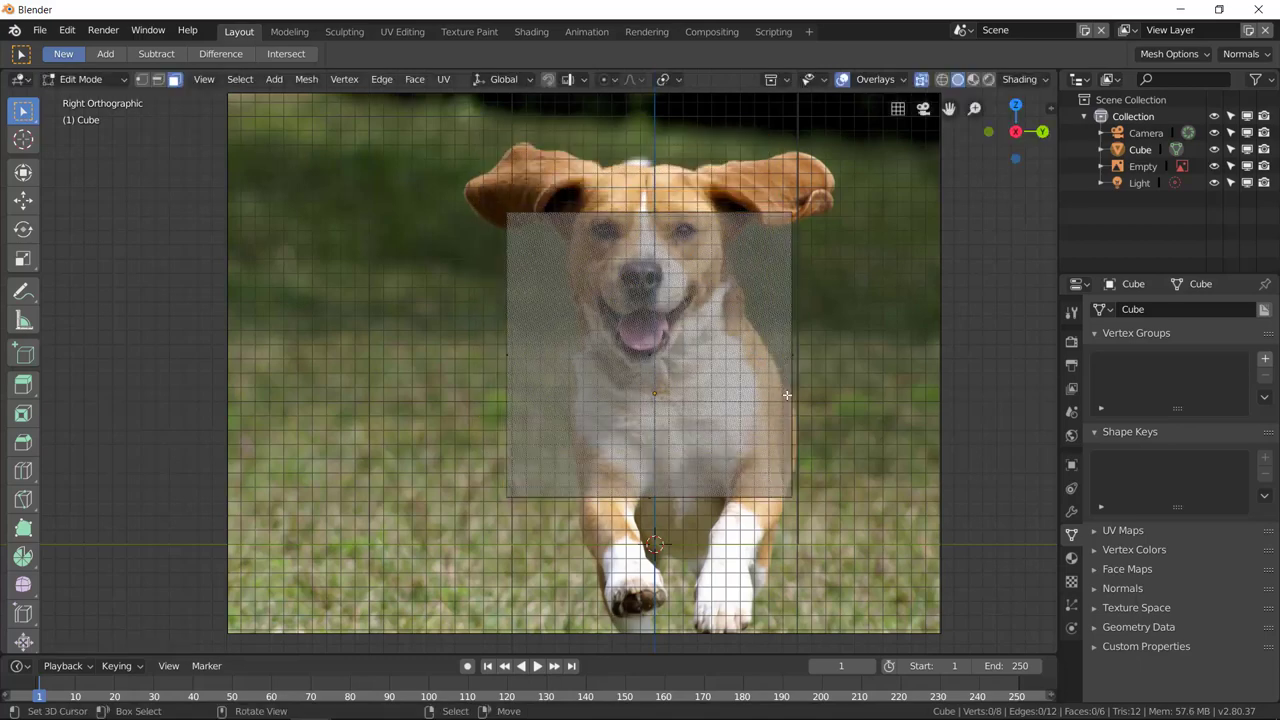
Step: Subdivide the cube's entire mesh, deselect it, and switch to vertex selection
key(Caps_Lock)
key(a)
key(alt+a)
key(a)
key(F3)
text(subdiv)
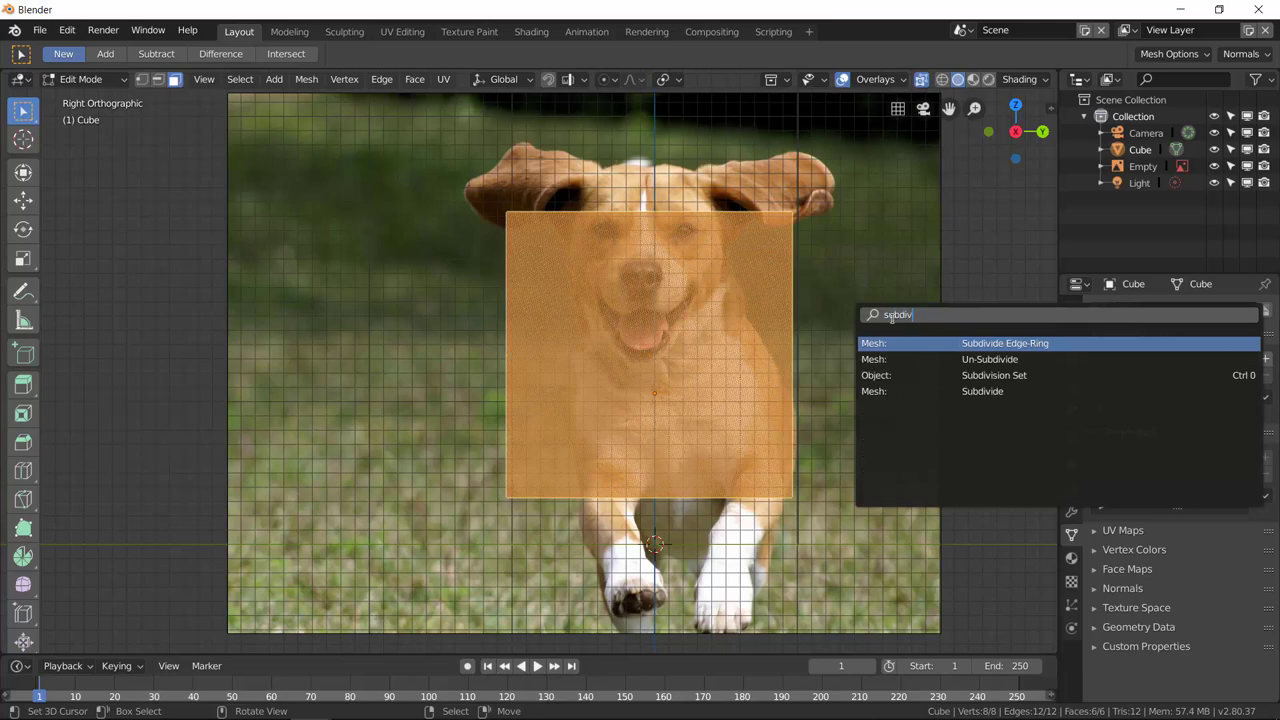
click(980, 390)
key(alt+a)
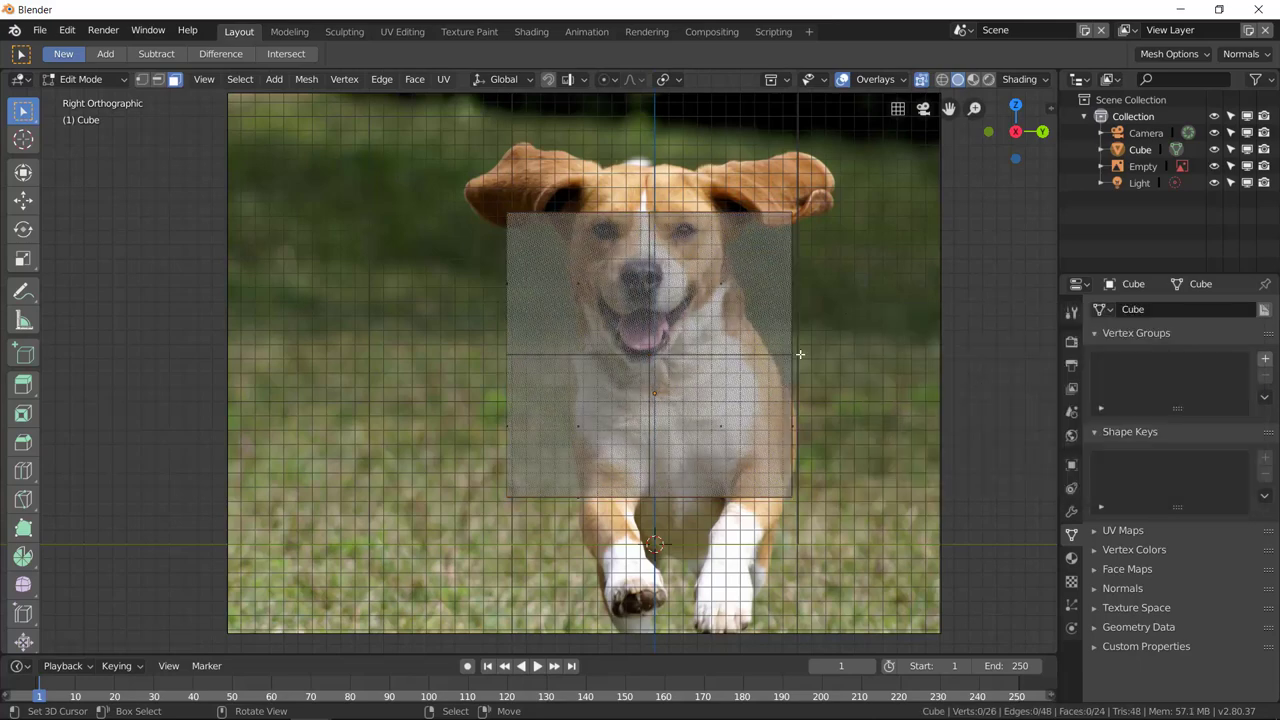
click(141, 79)
Step: Undo the switch to vertex selection, the deselection and the subdivision of the cube
key(ctrl+z)
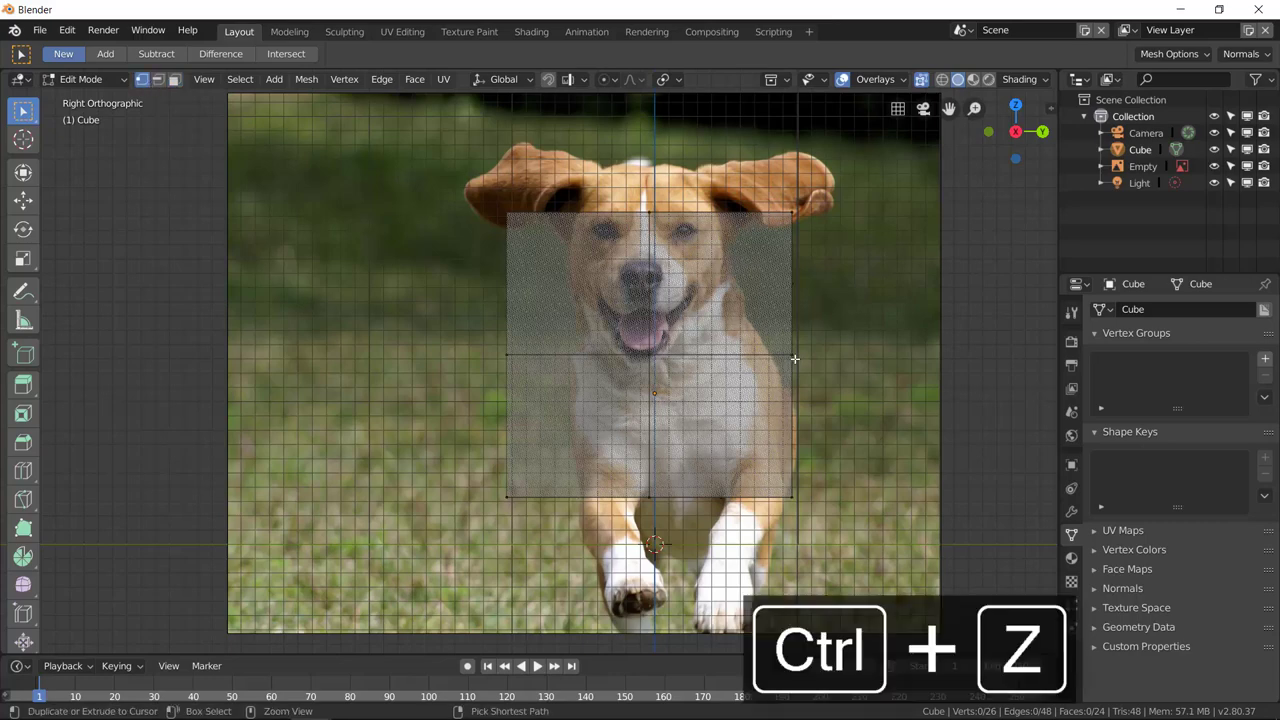
key(ctrl+z)
key(ctrl+z)
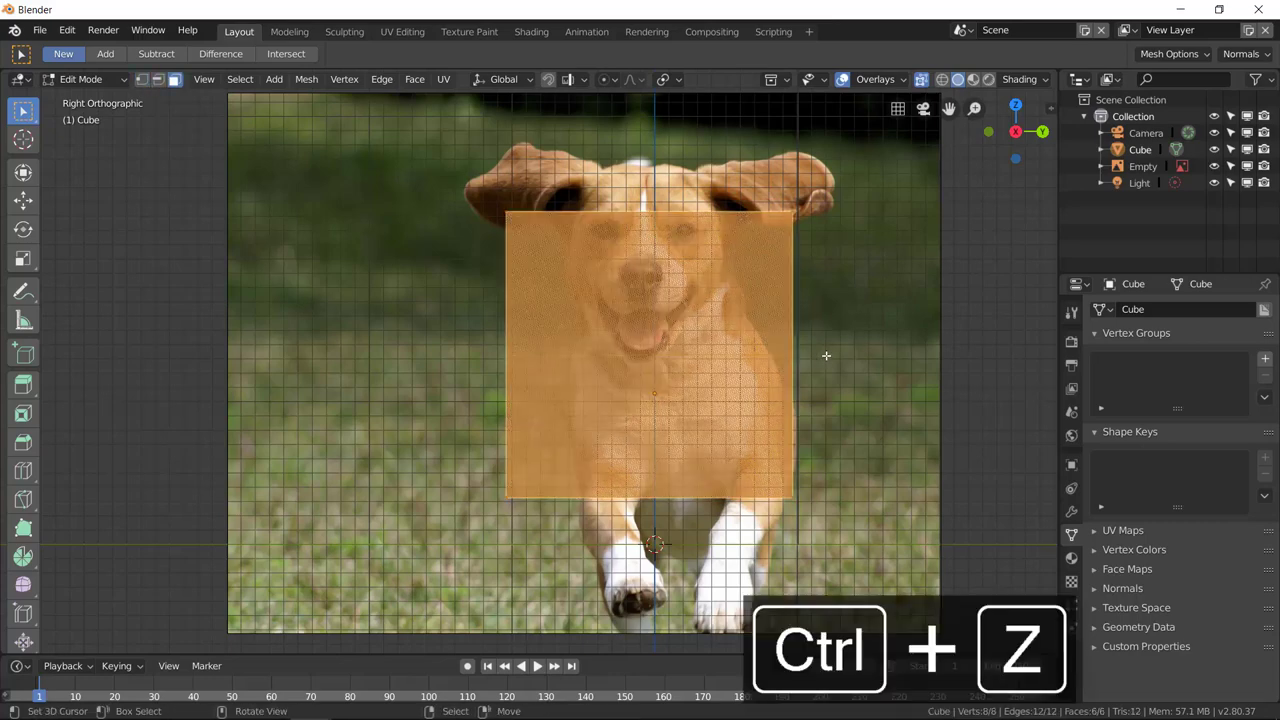
Step: Subdivide the fully selected cube mesh again, deselect everything, and switch to vertex selection
key(F3)
key(Return)
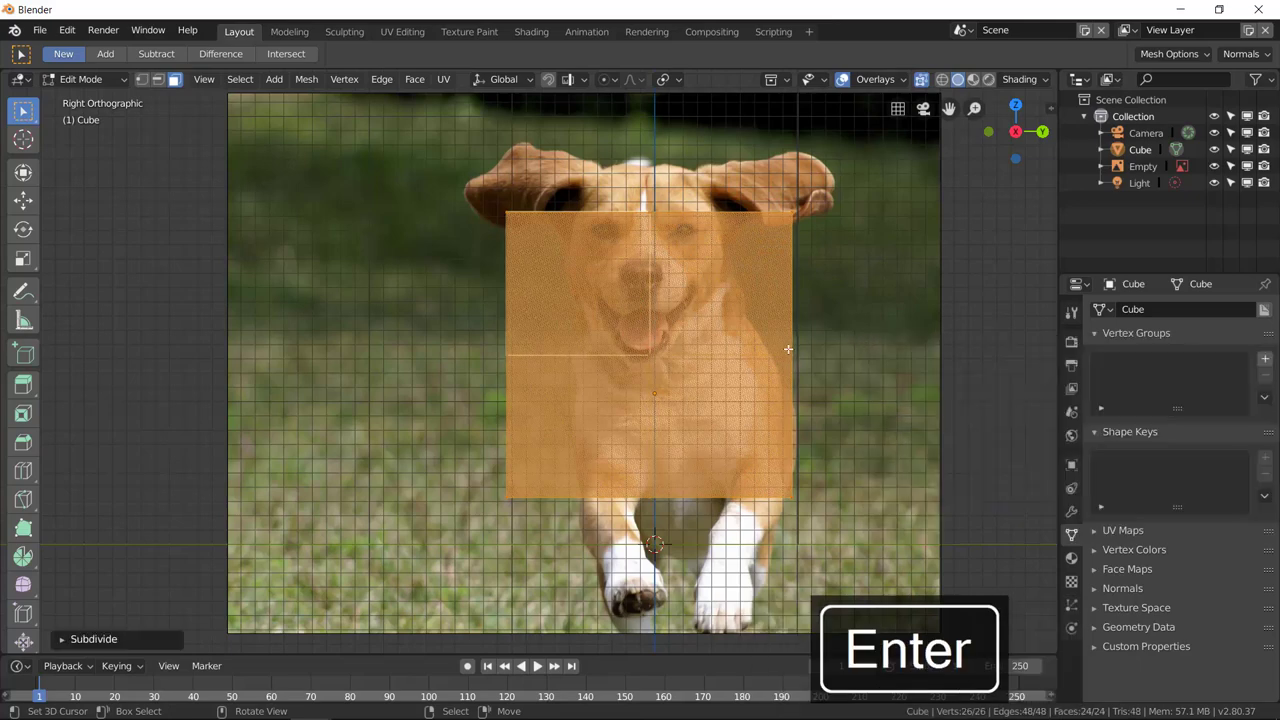
key(alt+a)
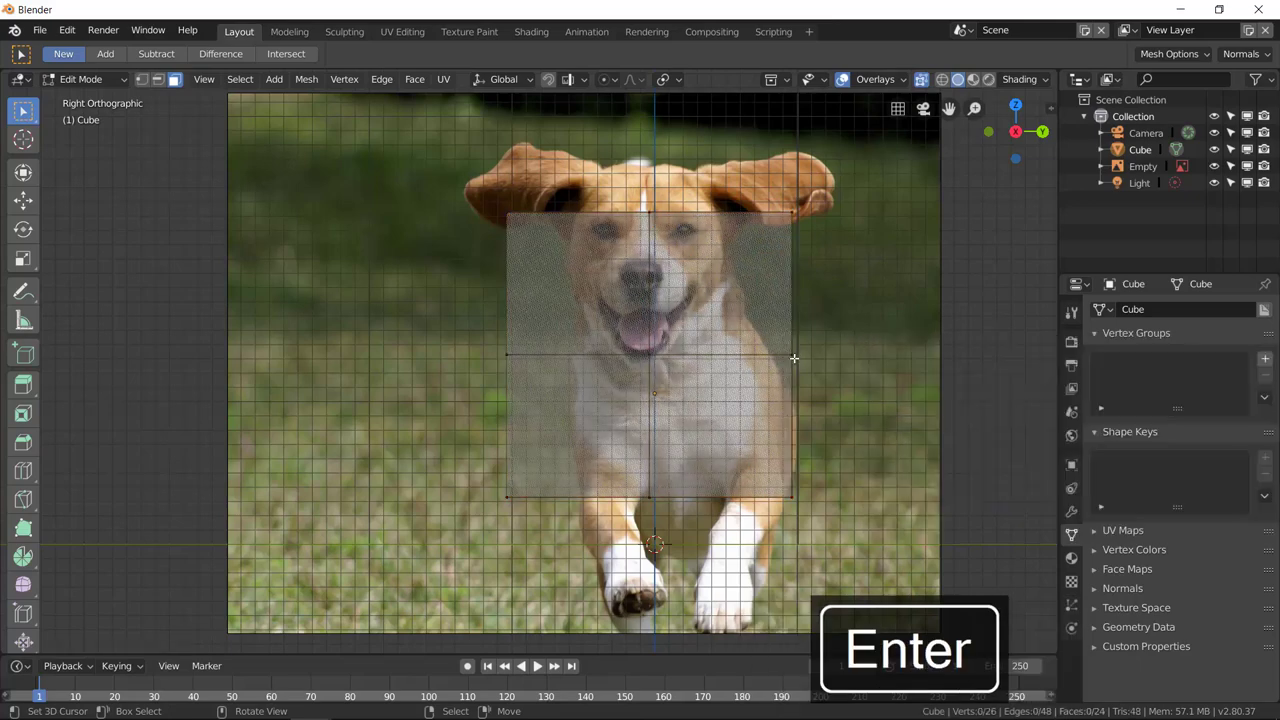
click(141, 79)
alt+click(794, 354)
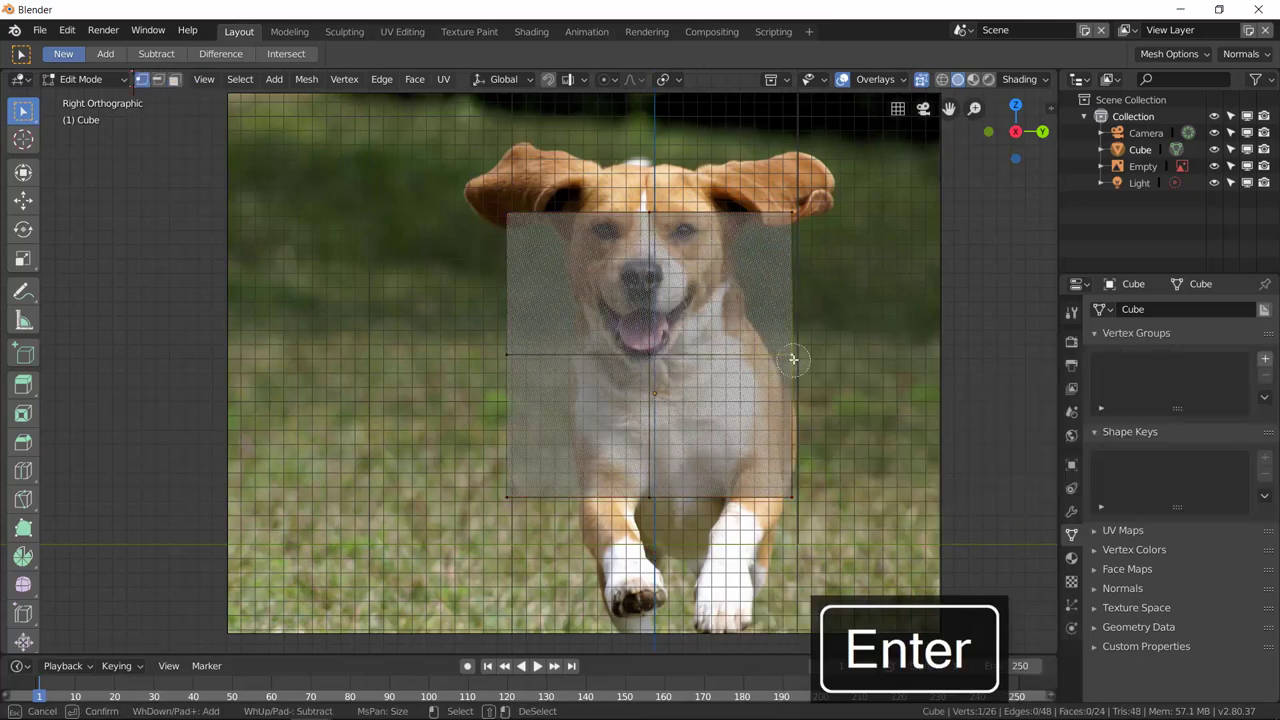
key(g)
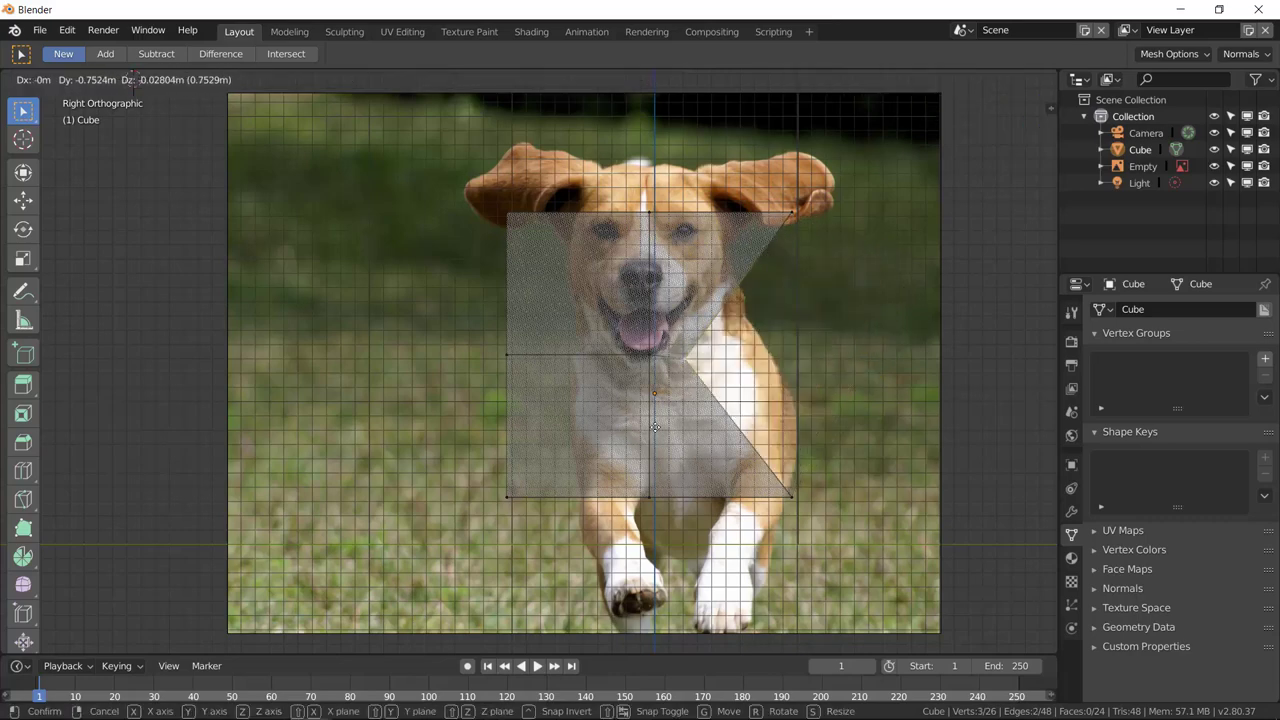
right_click(940, 309)
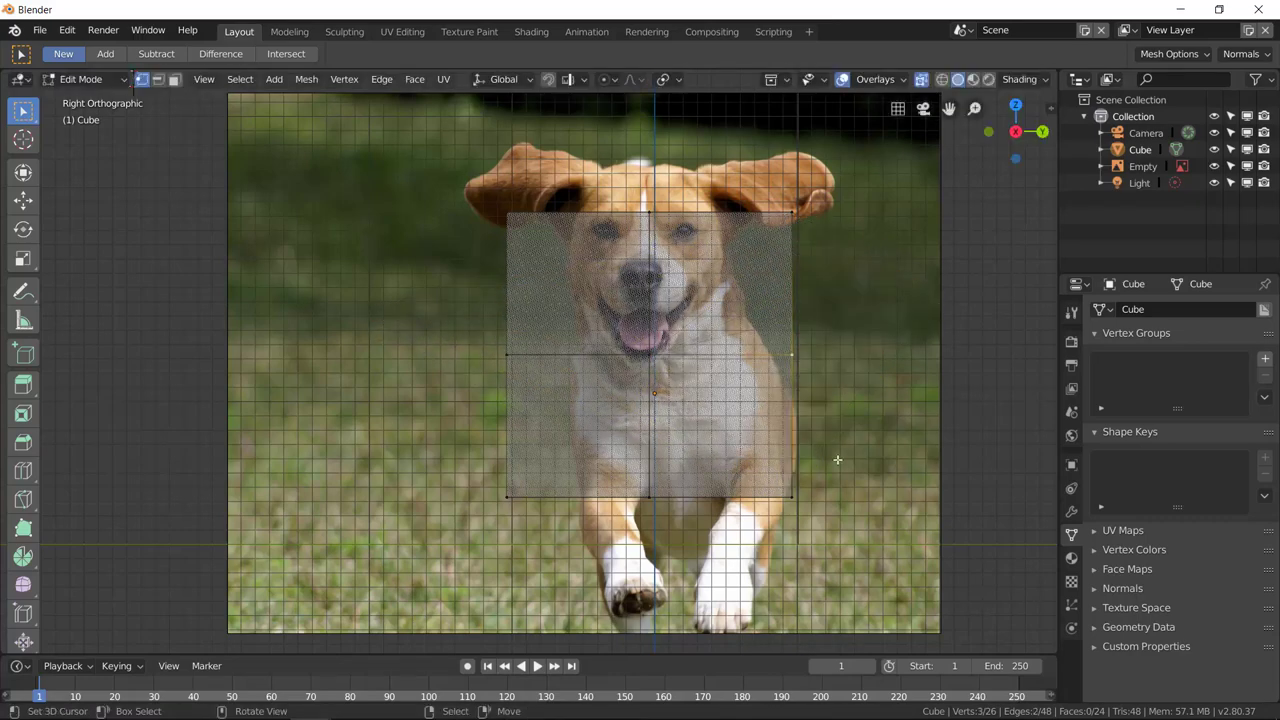
Step: Scale the entire subdivided mesh down to about half its size and move it over the dog's face
key(a)
key(s)
click(755, 373)
key(g)
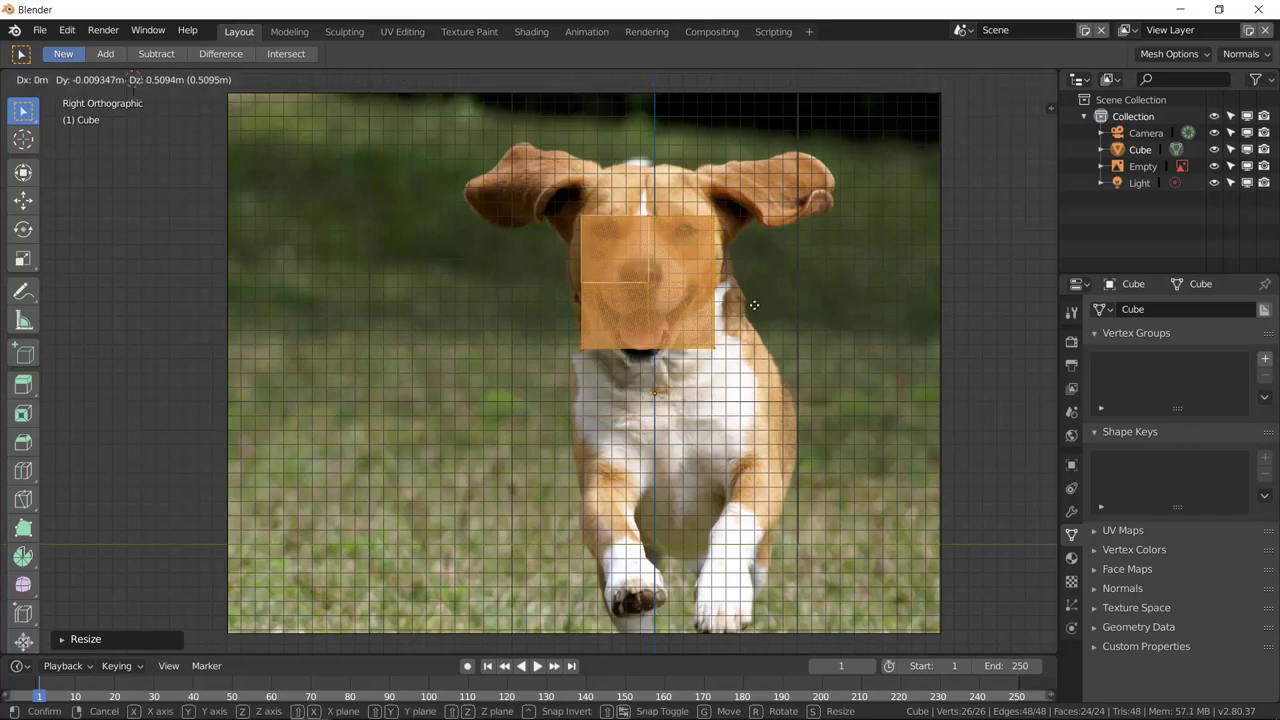
click(731, 286)
Step: Move the middle vertices on both sides of the mesh outward to the edges of the dog's face
drag(750, 190, 700, 355)
key(g)
click(737, 261)
drag(612, 236, 566, 312)
key(g)
click(560, 263)
Step: Move the mesh's top middle vertices up to the dog's crown and its bottom middle vertices down below the chin
click(645, 210)
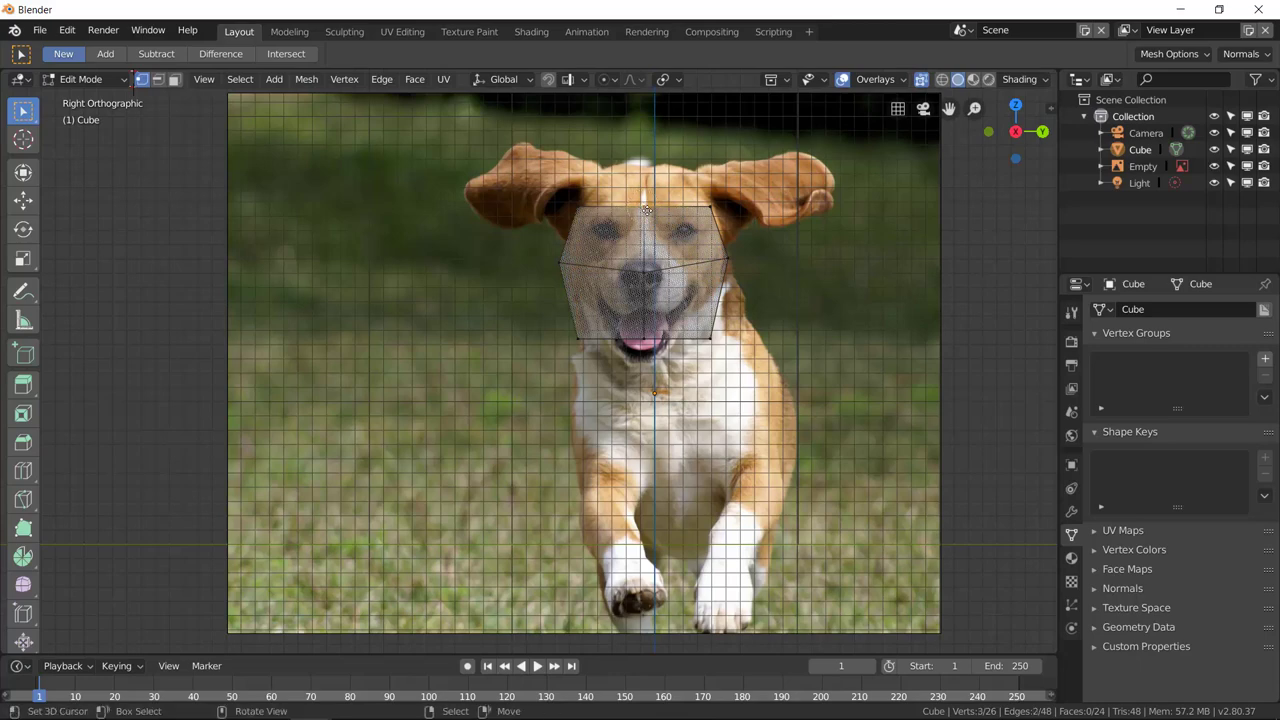
key(g)
click(645, 162)
key(c)
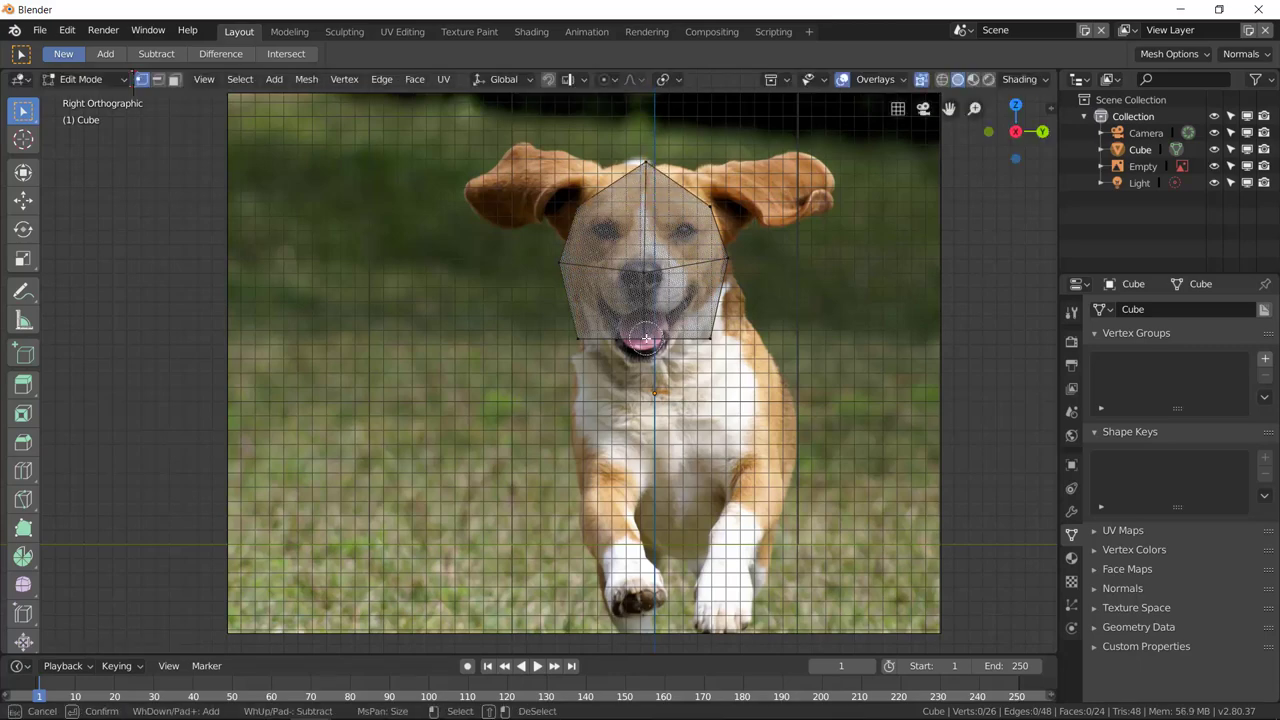
click(645, 340)
right_click(645, 340)
key(g)
click(649, 376)
click(683, 238)
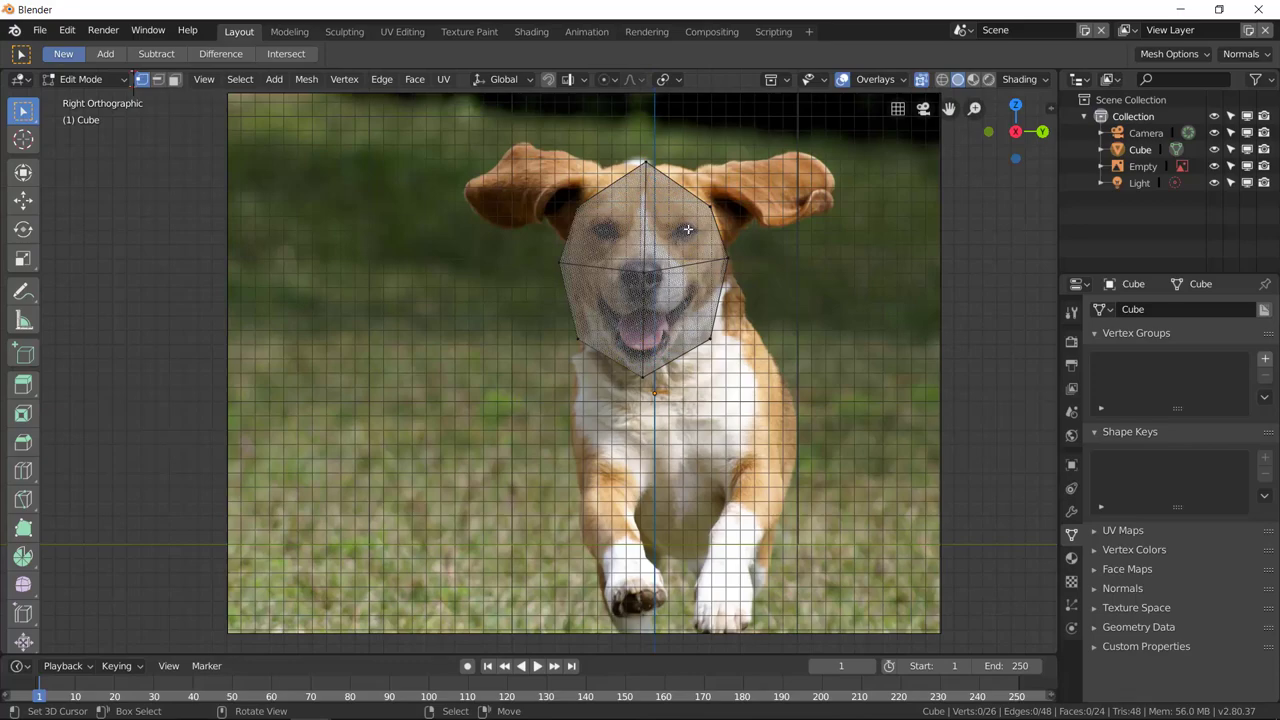
middle_drag(771, 260, 721, 263)
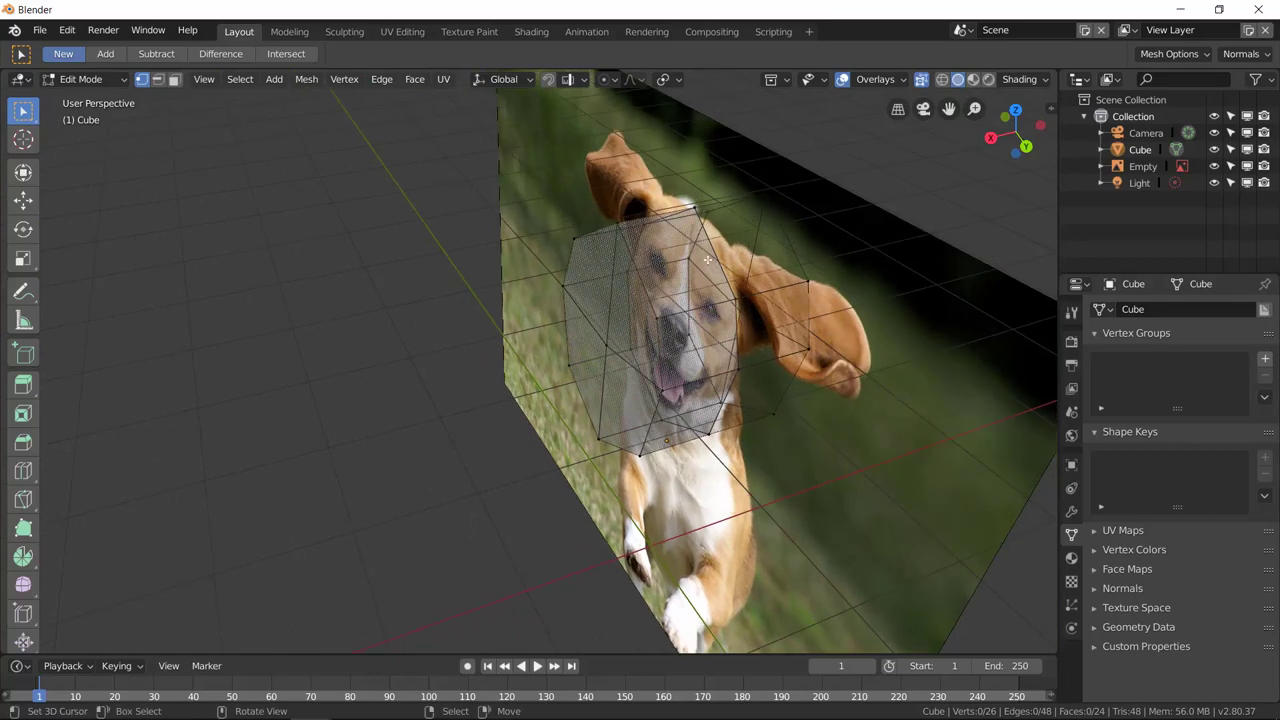
key(ctrl+r)
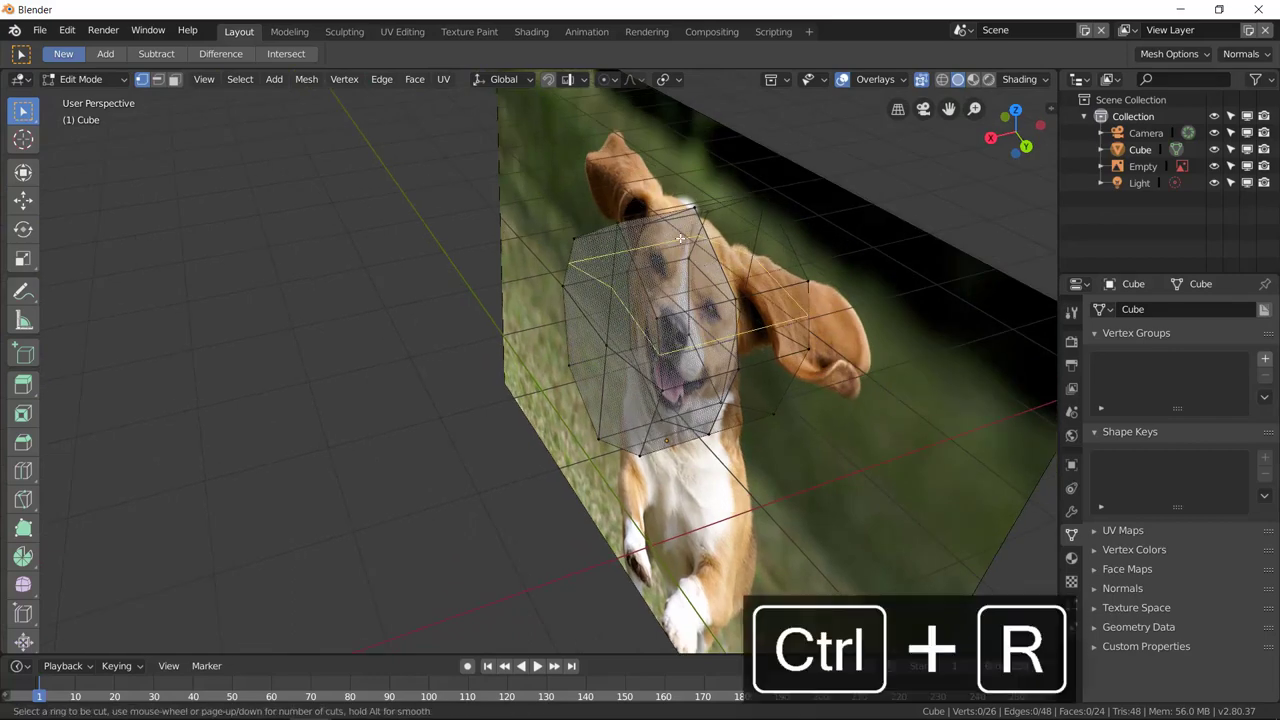
key(Escape)
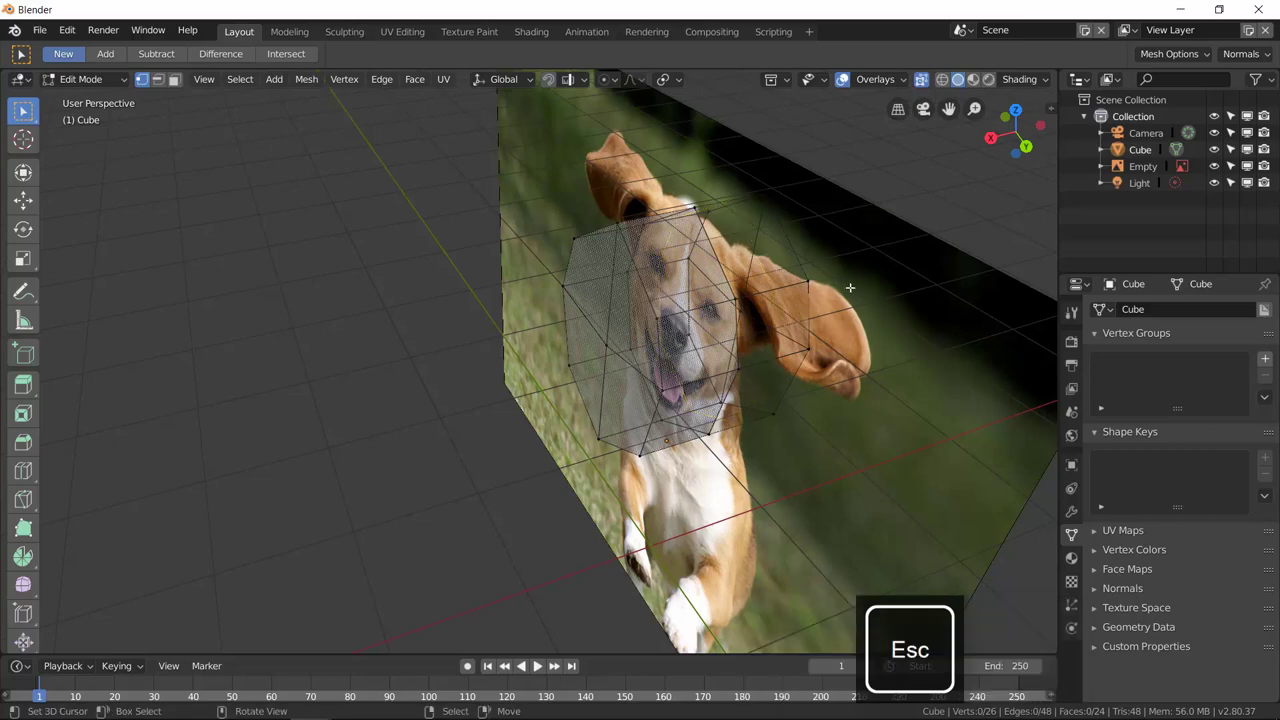
Step: Search the available commands for one that adds an edge loop
key(F3)
text(edge)
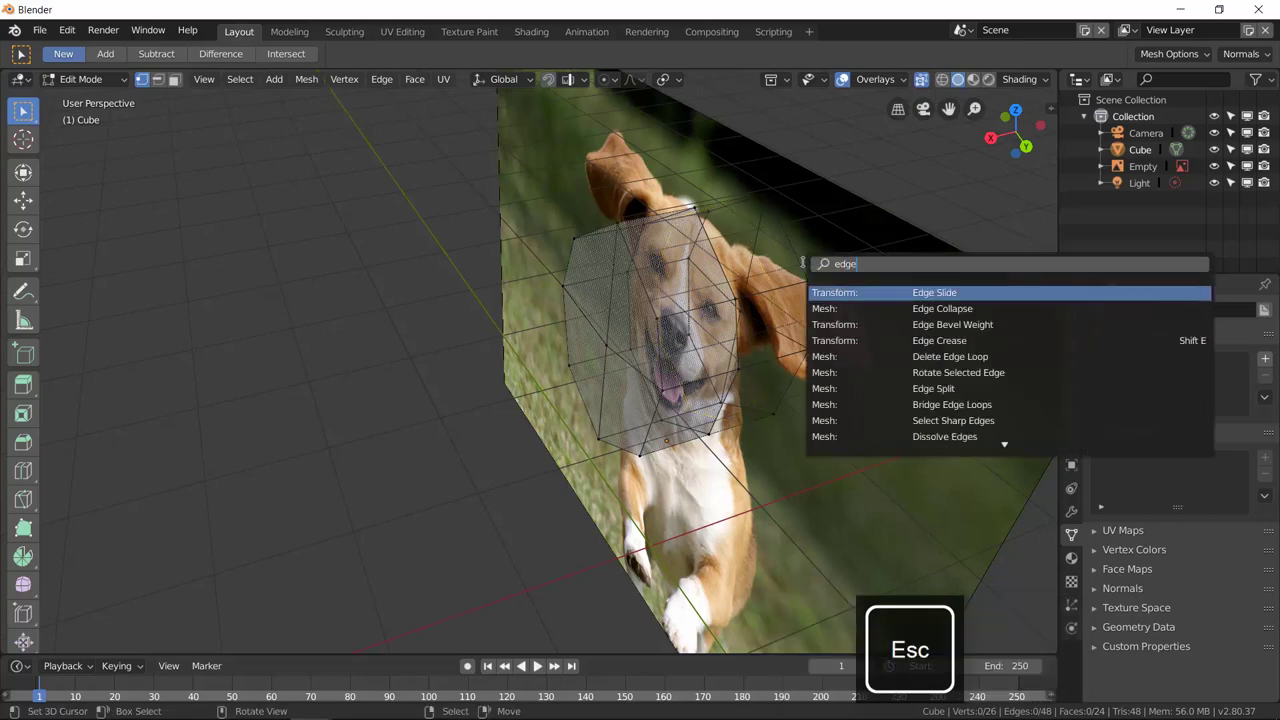
key(ctrl+a)
text(add edge)
key(ctrl+a)
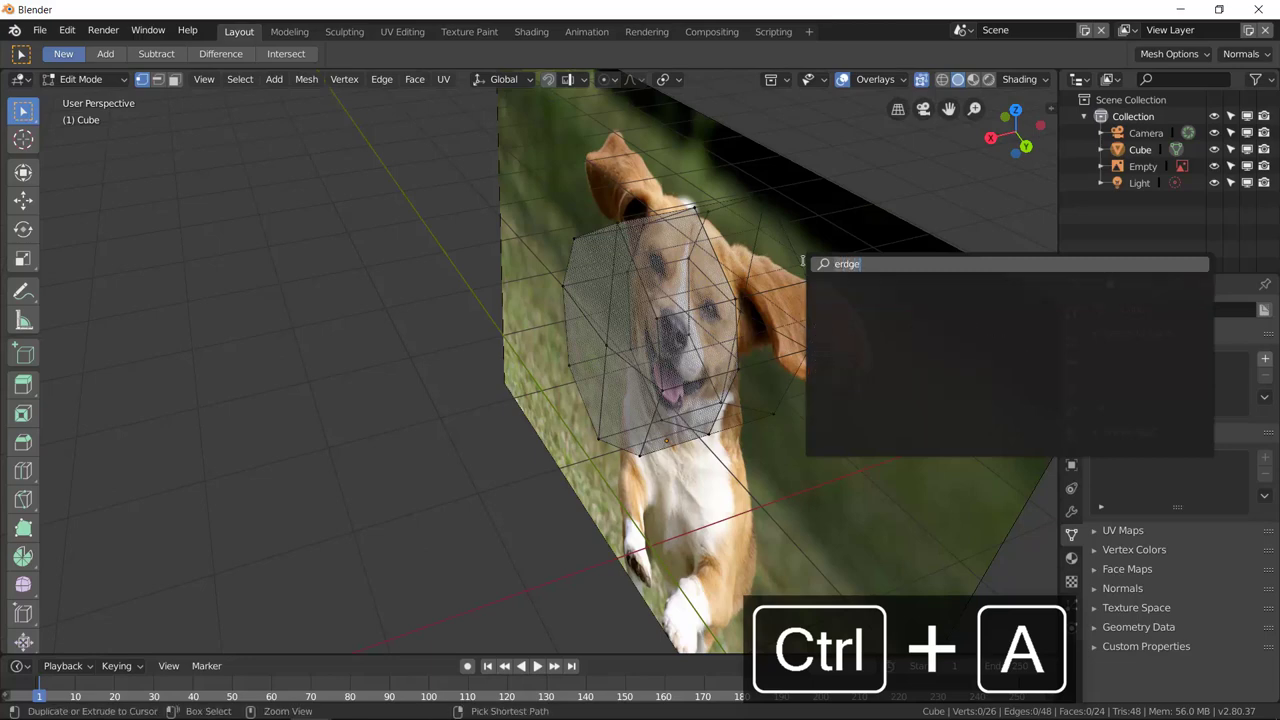
text(r)
key(BackSpace)
text(edge loop)
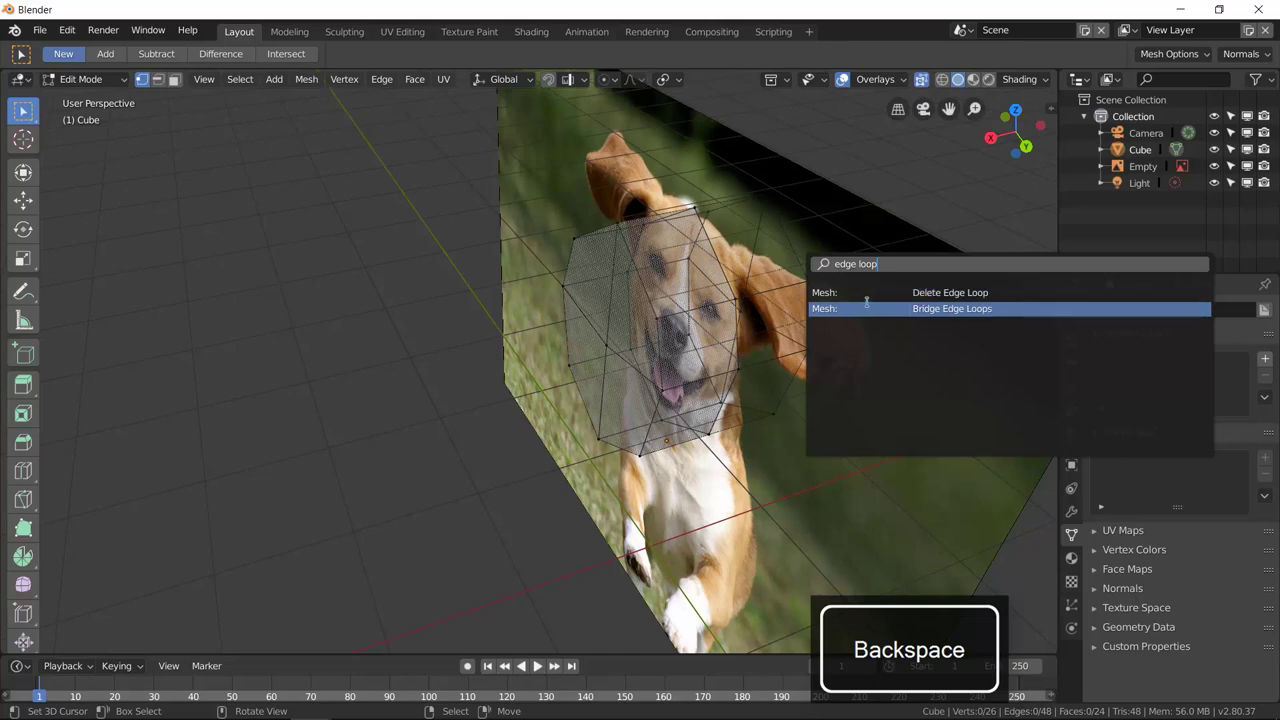
key(BackSpace)
key(BackSpace)
key(BackSpace)
key(BackSpace)
key(BackSpace)
key(BackSpace)
key(BackSpace)
key(BackSpace)
key(BackSpace)
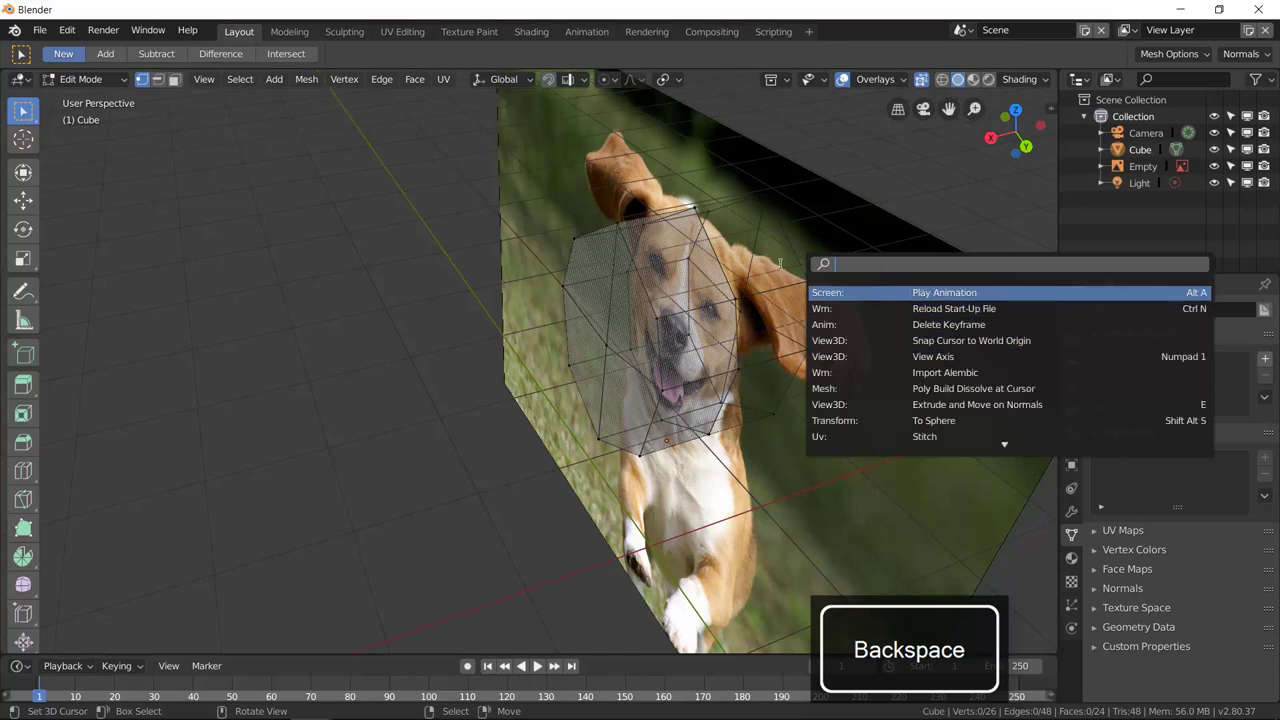
key(Escape)
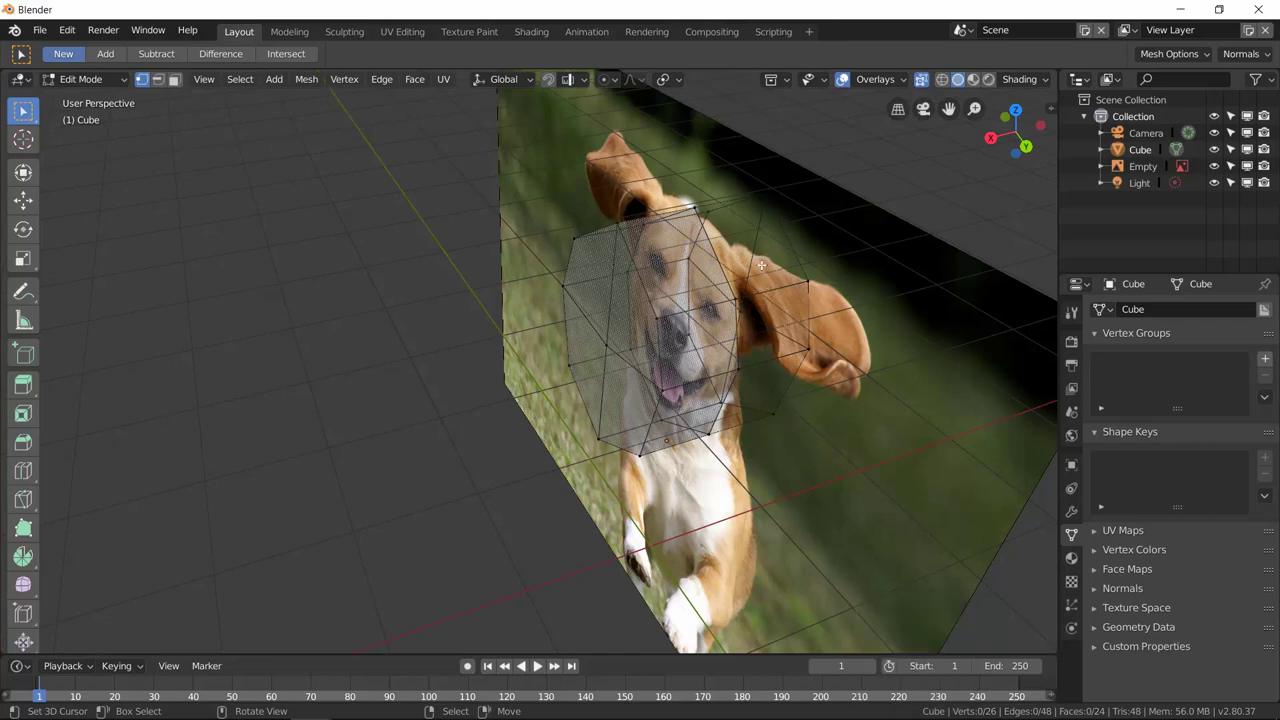
Step: Add a single loop cut around the head mesh near the reference image, sliding it slightly off center
key(ctrl+r)
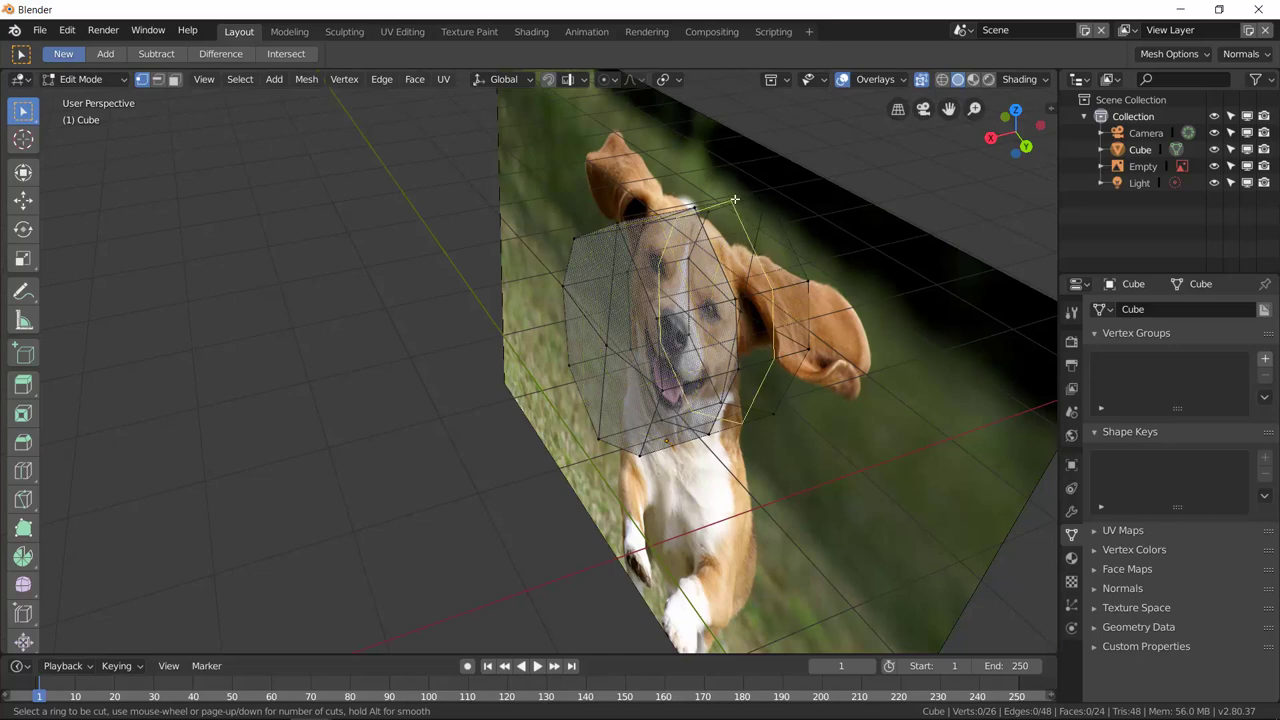
click(734, 200)
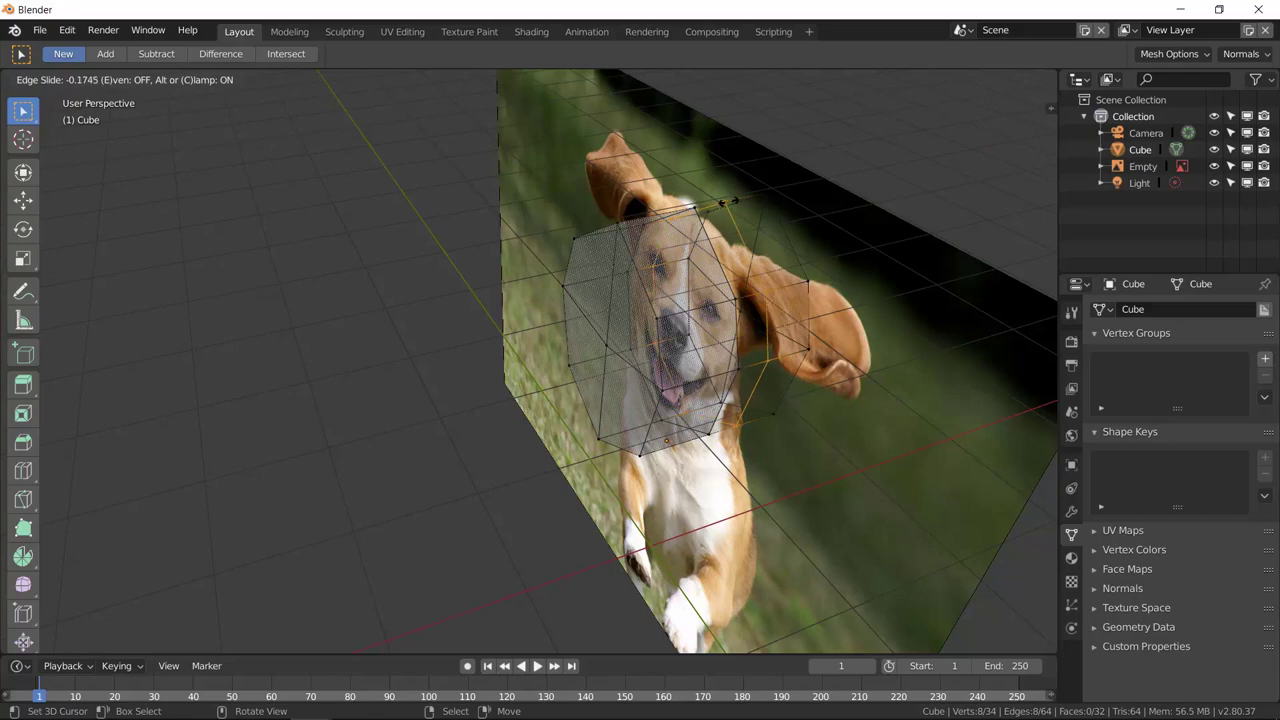
click(758, 300)
middle_drag(758, 300, 817, 217)
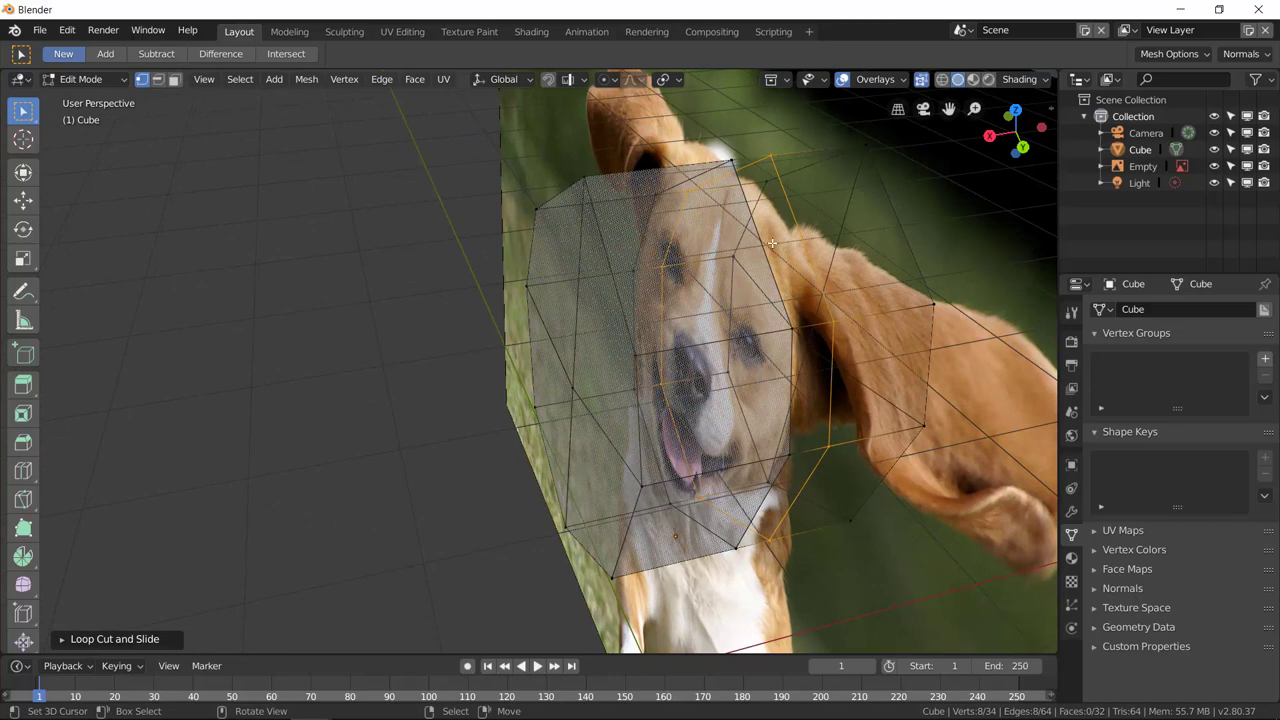
Step: Switch to face selection, select the narrow upper side face near the dog's ear, and extrude it outward in the right view
click(174, 79)
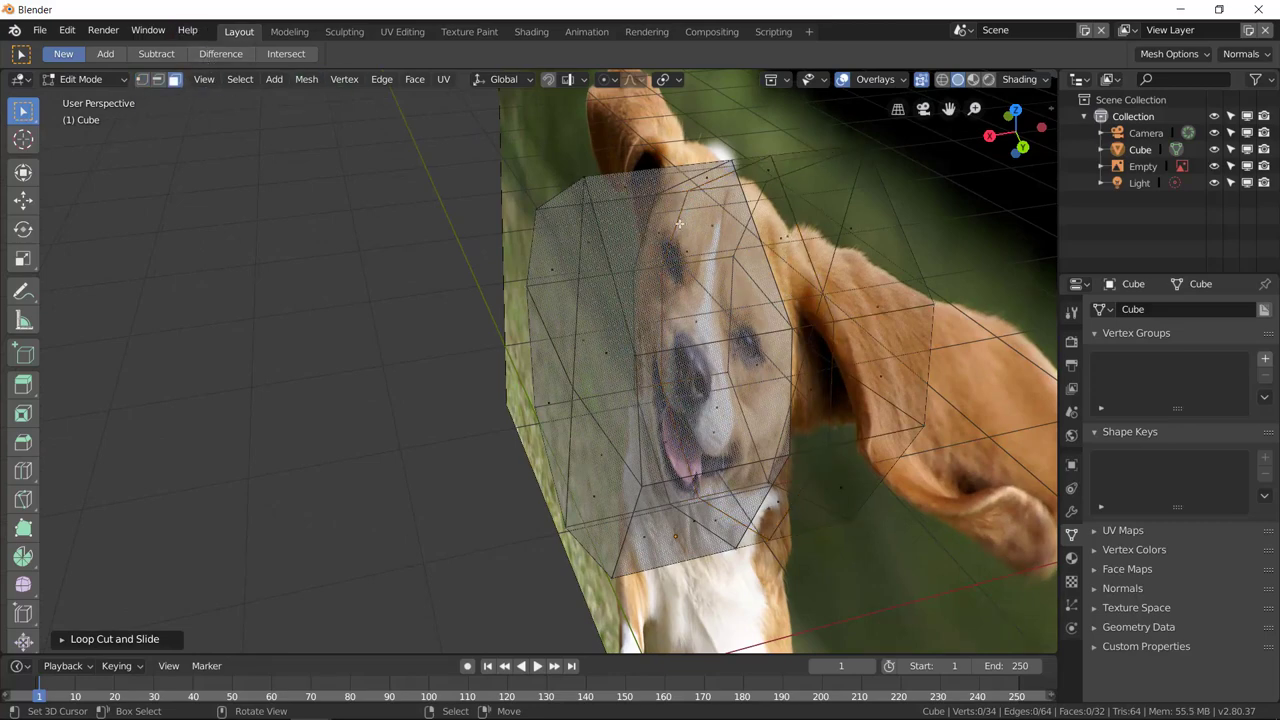
click(785, 272)
middle_drag(718, 300, 795, 245)
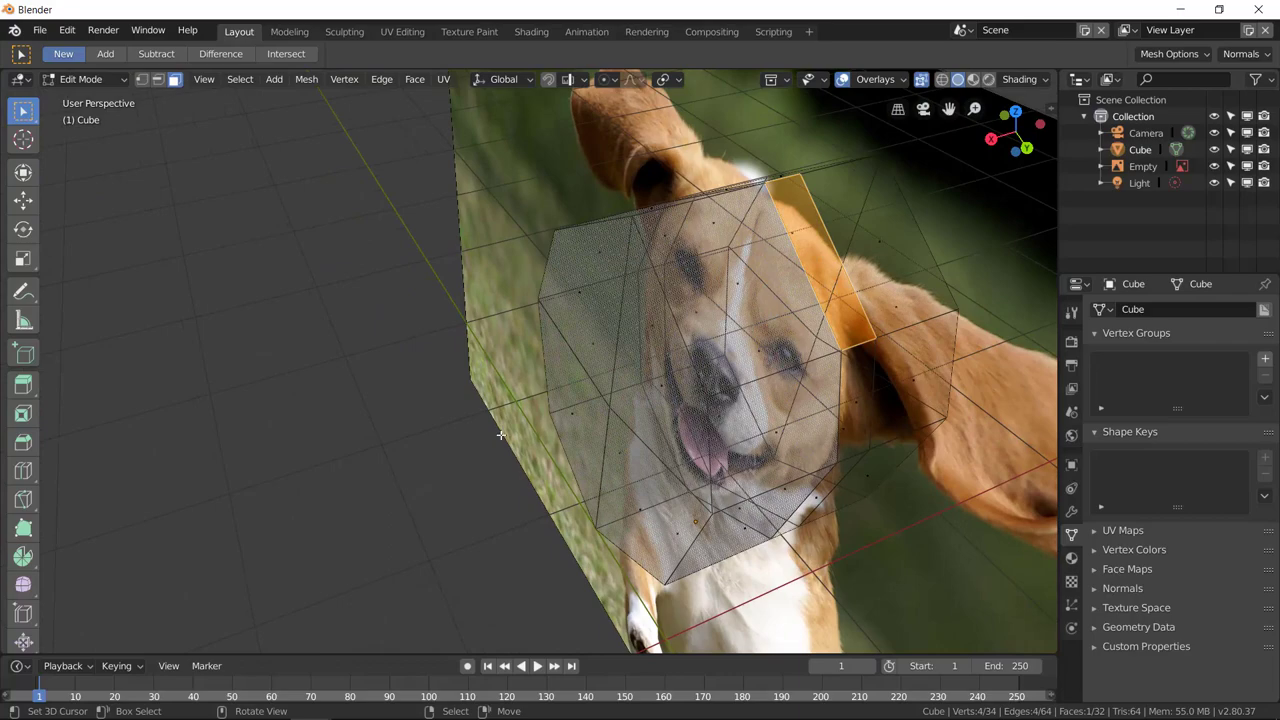
click(990, 139)
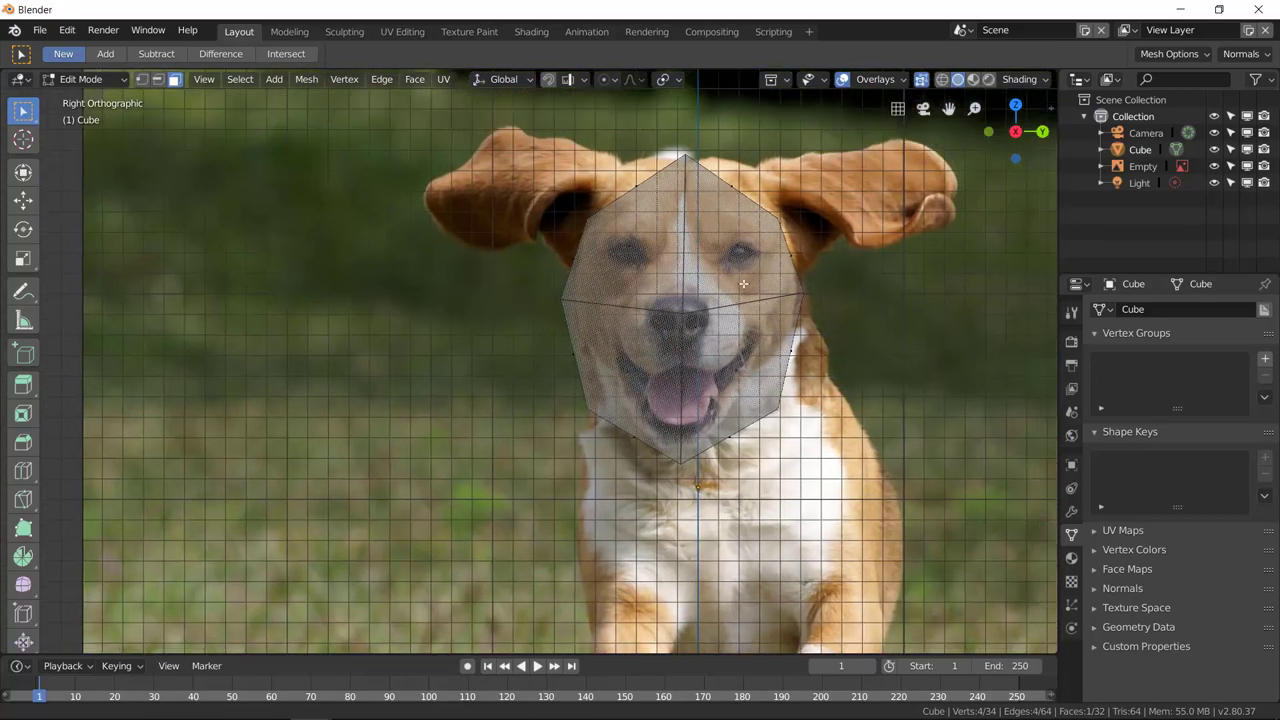
key(e)
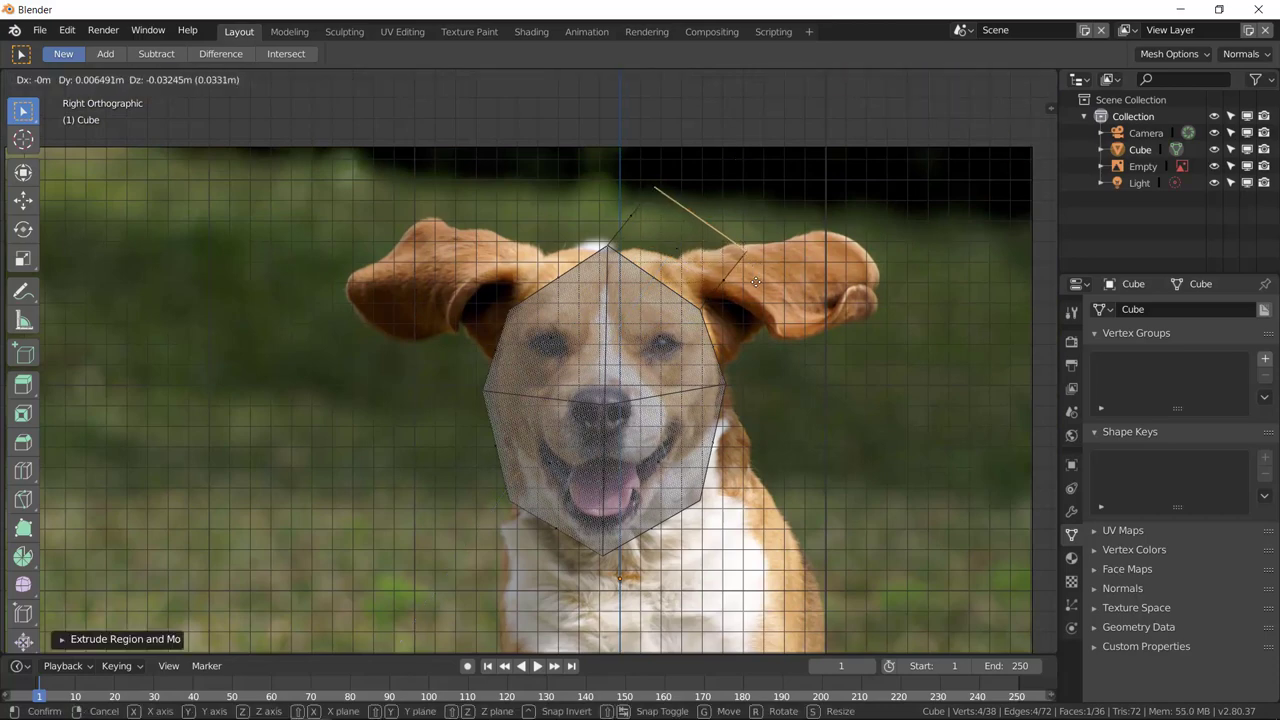
click(753, 280)
Step: Rotate the extruded face to a nearly upright angle and move it to the base of the dog's ear
key(r)
click(777, 353)
key(s)
key(Escape)
key(g)
click(734, 327)
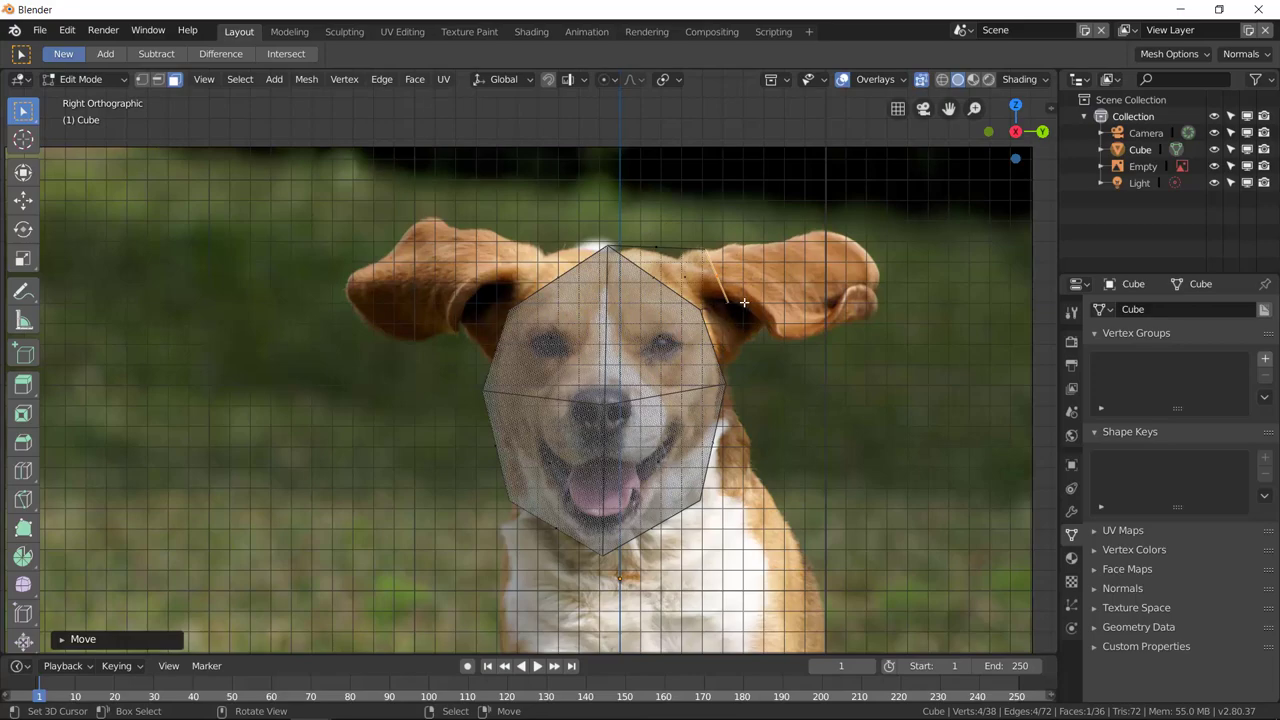
Step: Leave mesh editing and move the dog reference image along the X axis until it stands behind the head mesh
middle_drag(726, 302, 692, 309)
key(Tab)
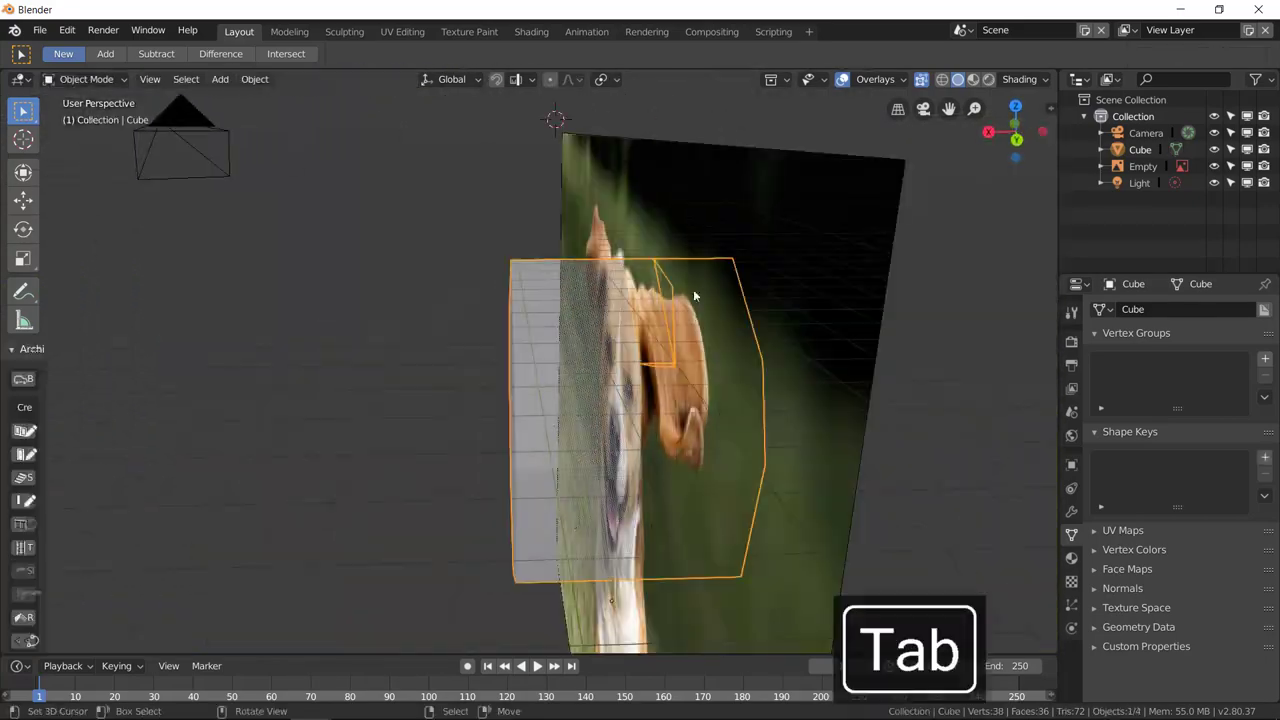
click(741, 262)
key(g)
key(z)
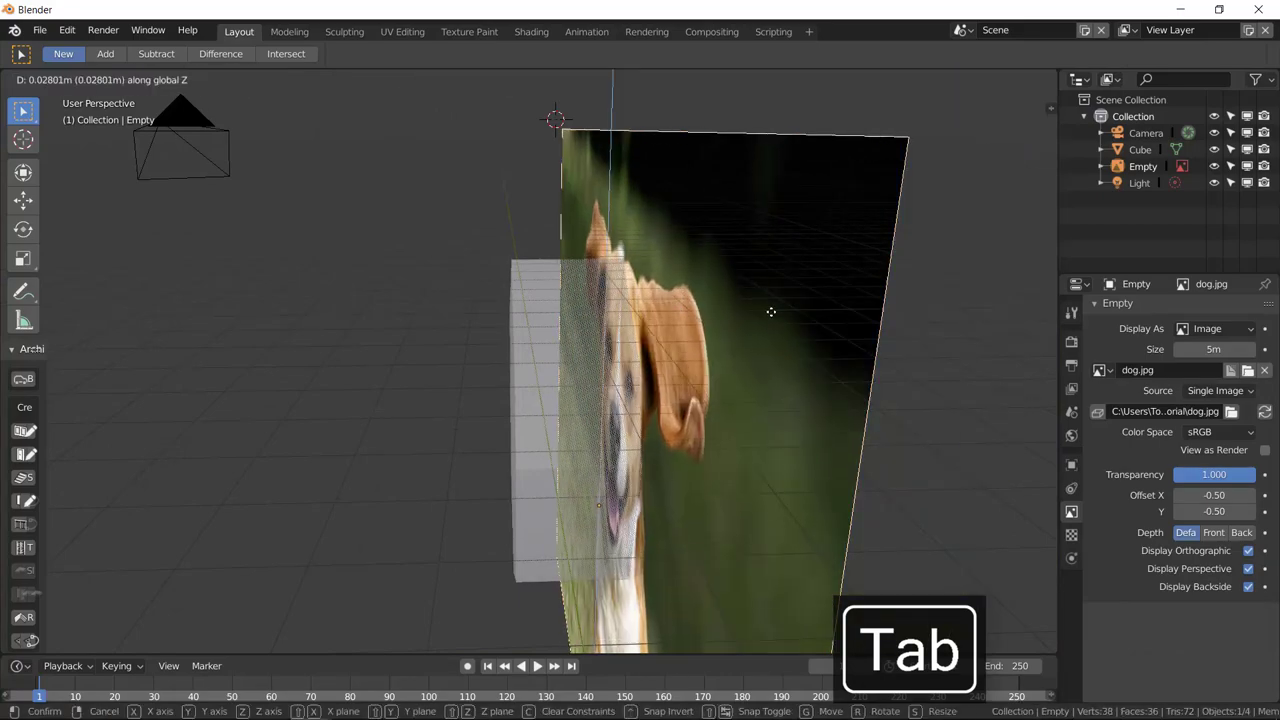
key(x)
click(930, 310)
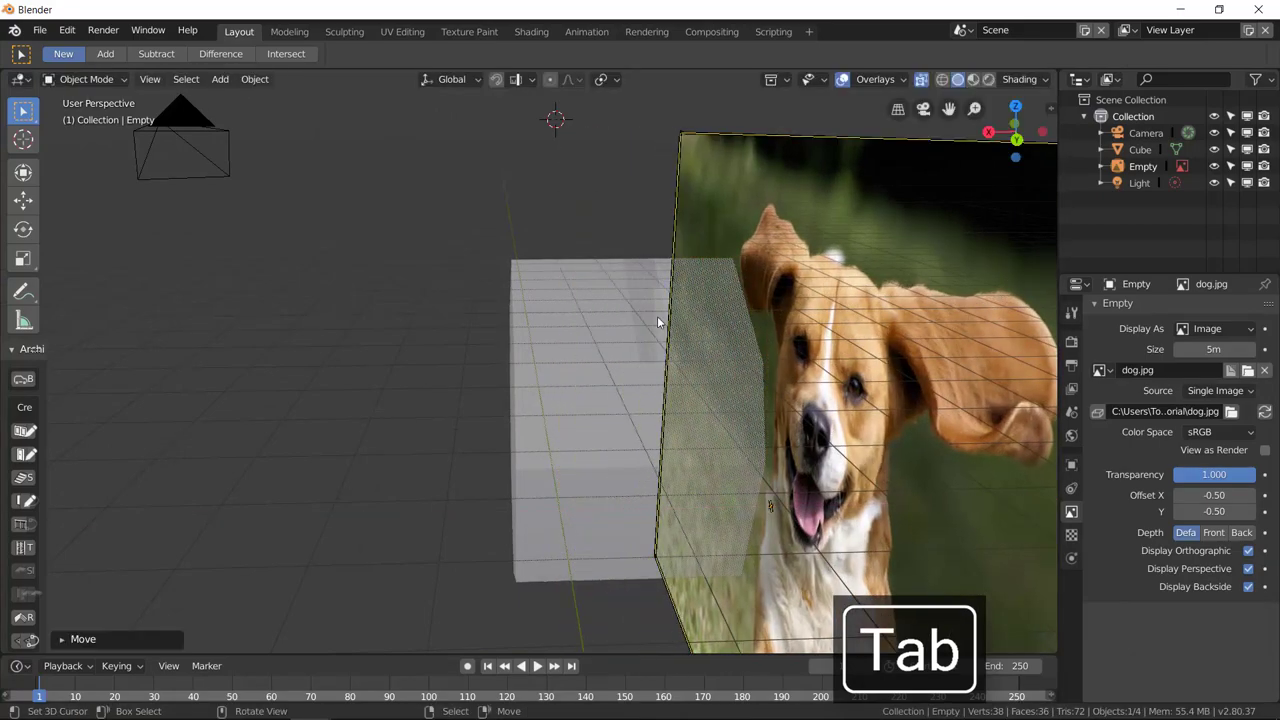
Step: Select the head mesh, turn off X-ray, and resume editing it in the right orthographic view
middle_drag(657, 321, 708, 303)
click(710, 302)
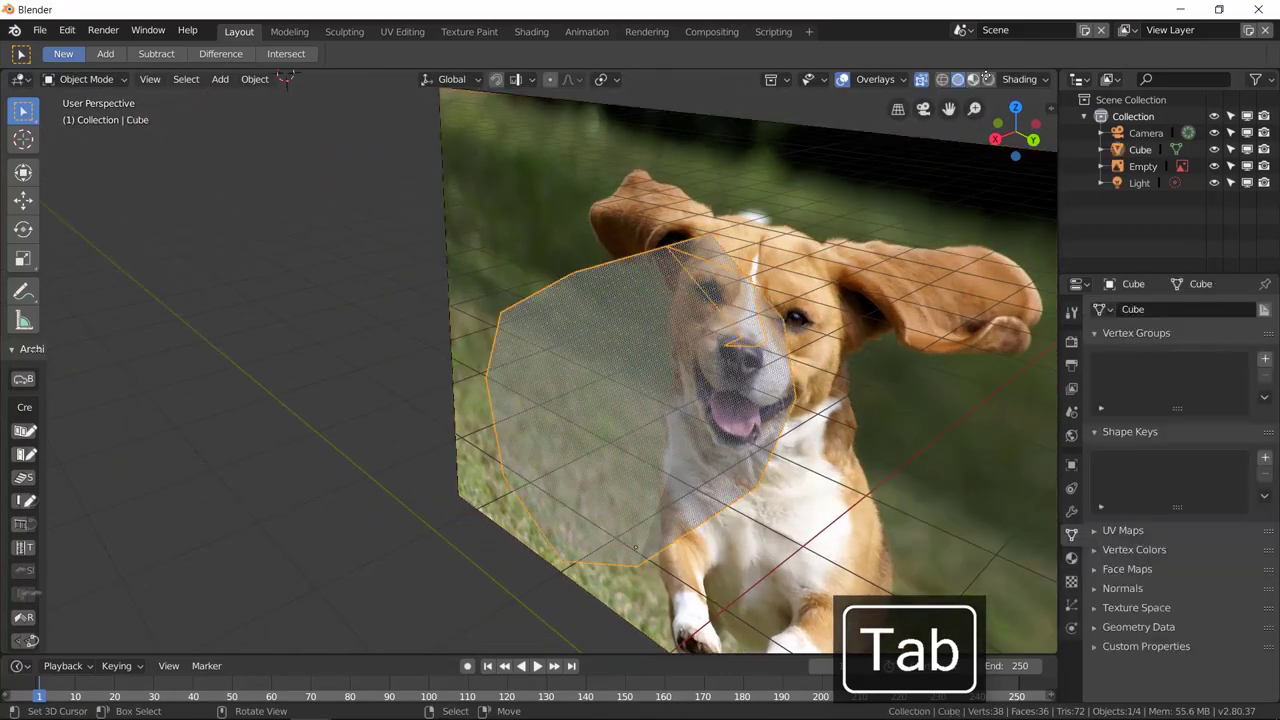
click(957, 79)
middle_drag(743, 360, 830, 360)
key(Tab)
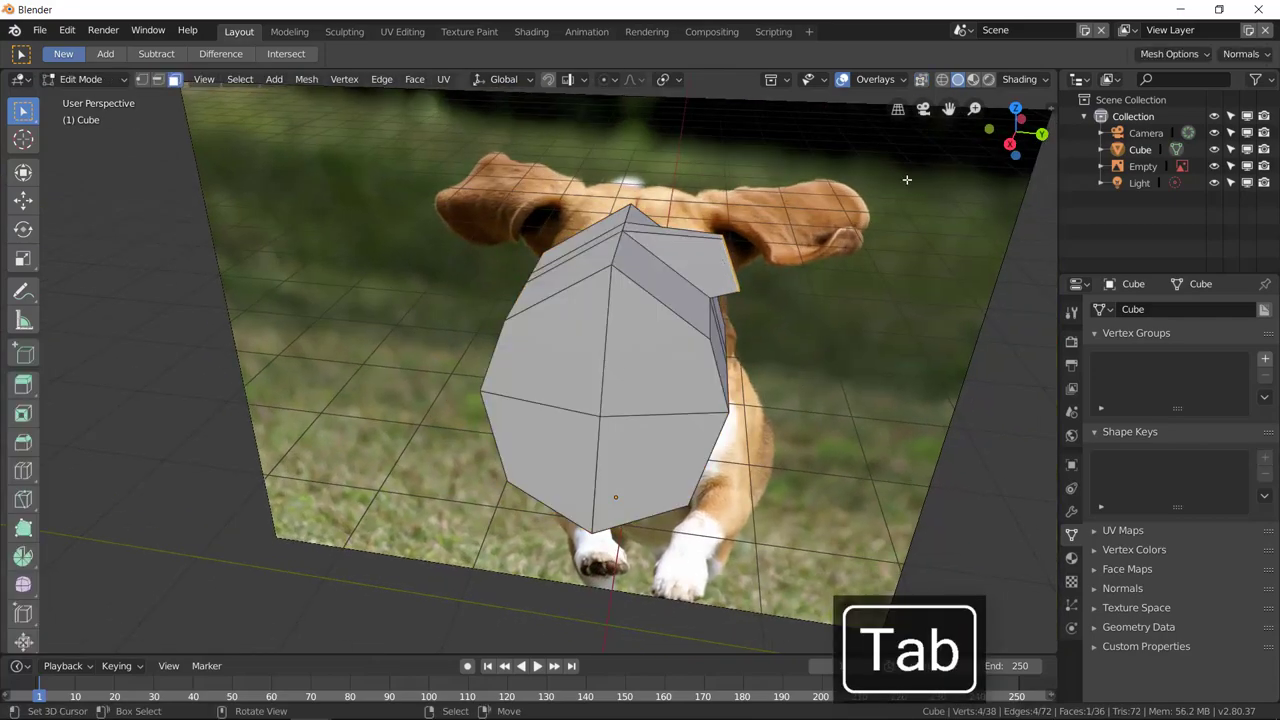
click(1009, 144)
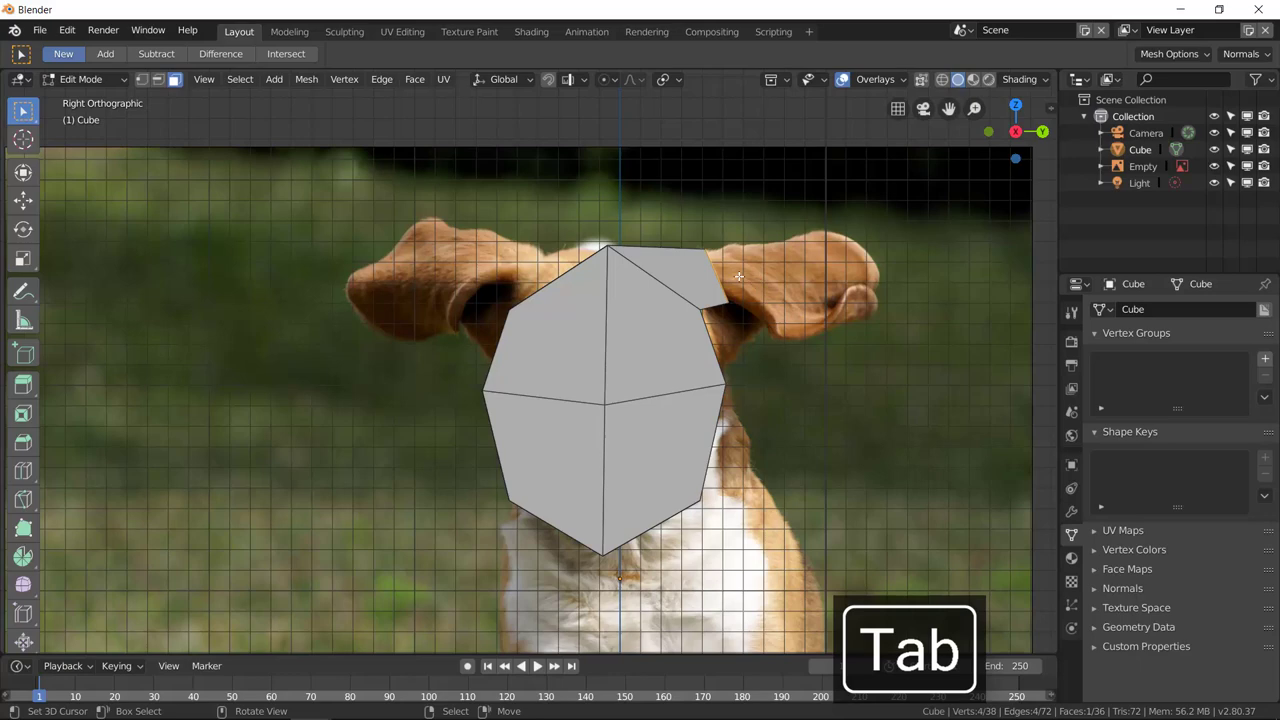
Step: Extrude the ear's end face again along the dog's ear, scale it down, and move it closer to the head
key(e)
click(808, 266)
key(g)
click(824, 295)
key(s)
click(778, 289)
key(g)
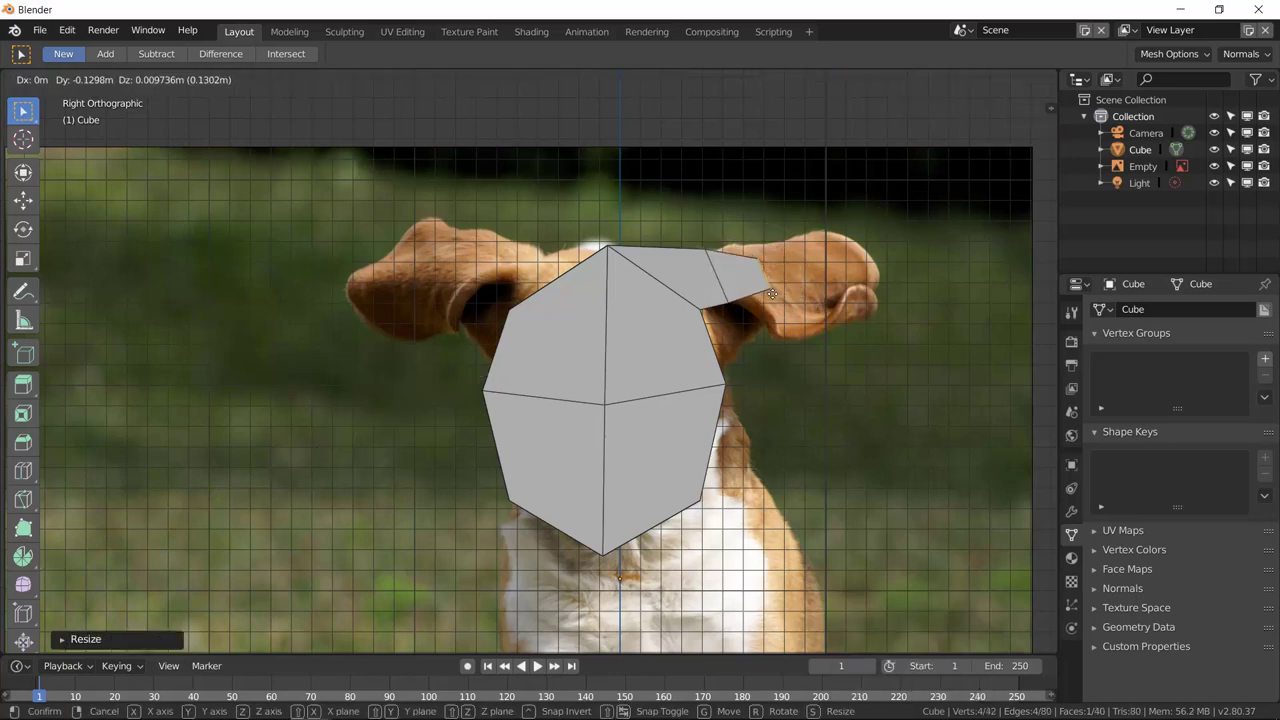
click(772, 293)
Step: Return to Object Mode and examine the head mesh and its extruded ear from an angle
key(Tab)
middle_drag(798, 339, 672, 363)
key(Tab)
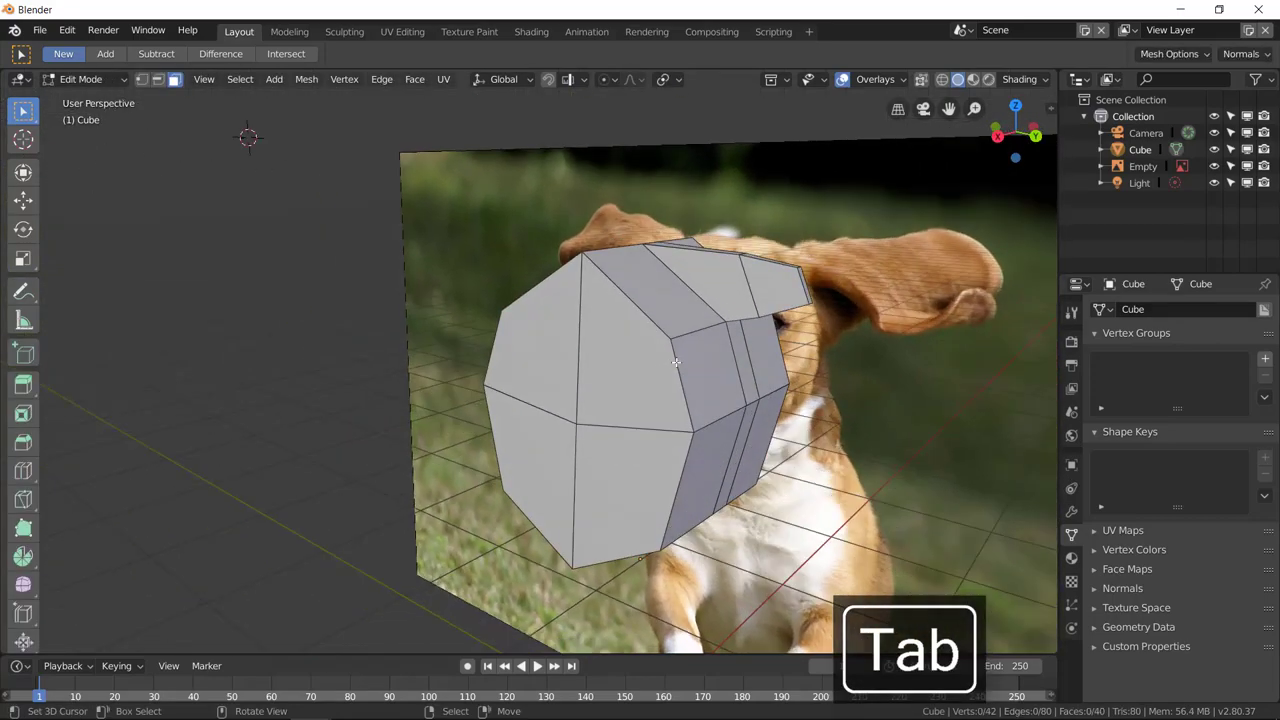
key(Tab)
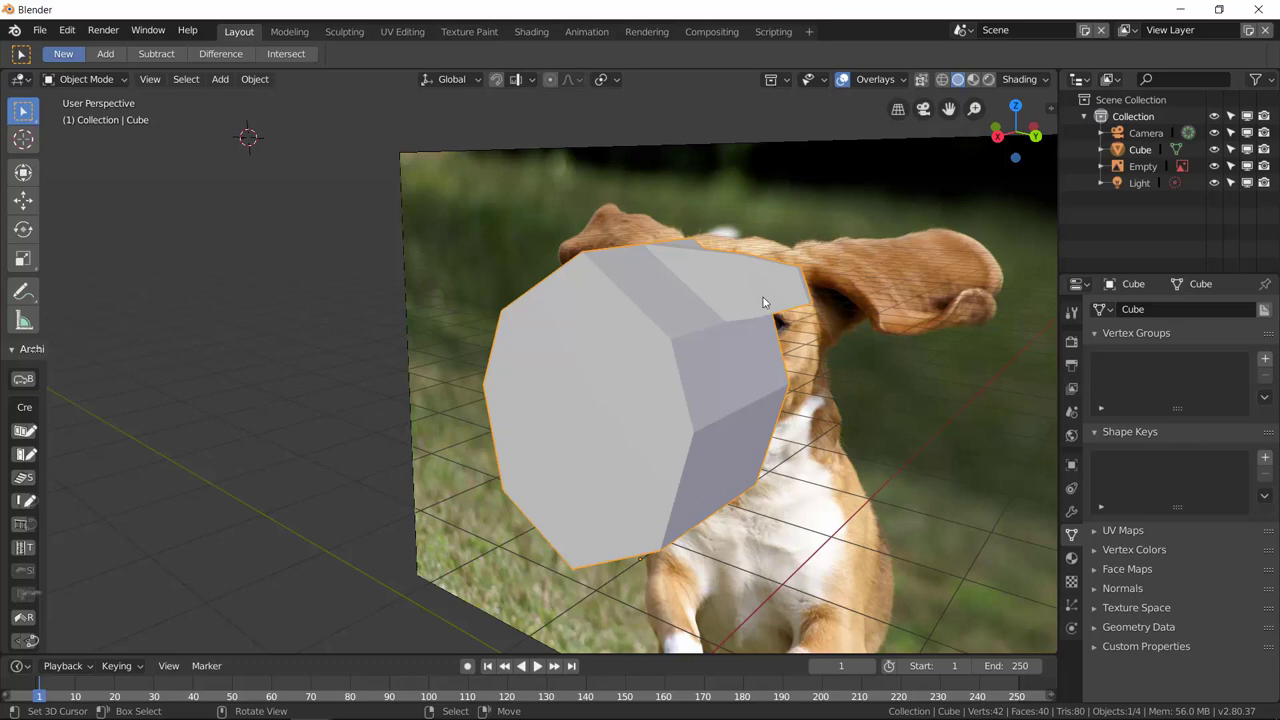
middle_drag(851, 413, 745, 362)
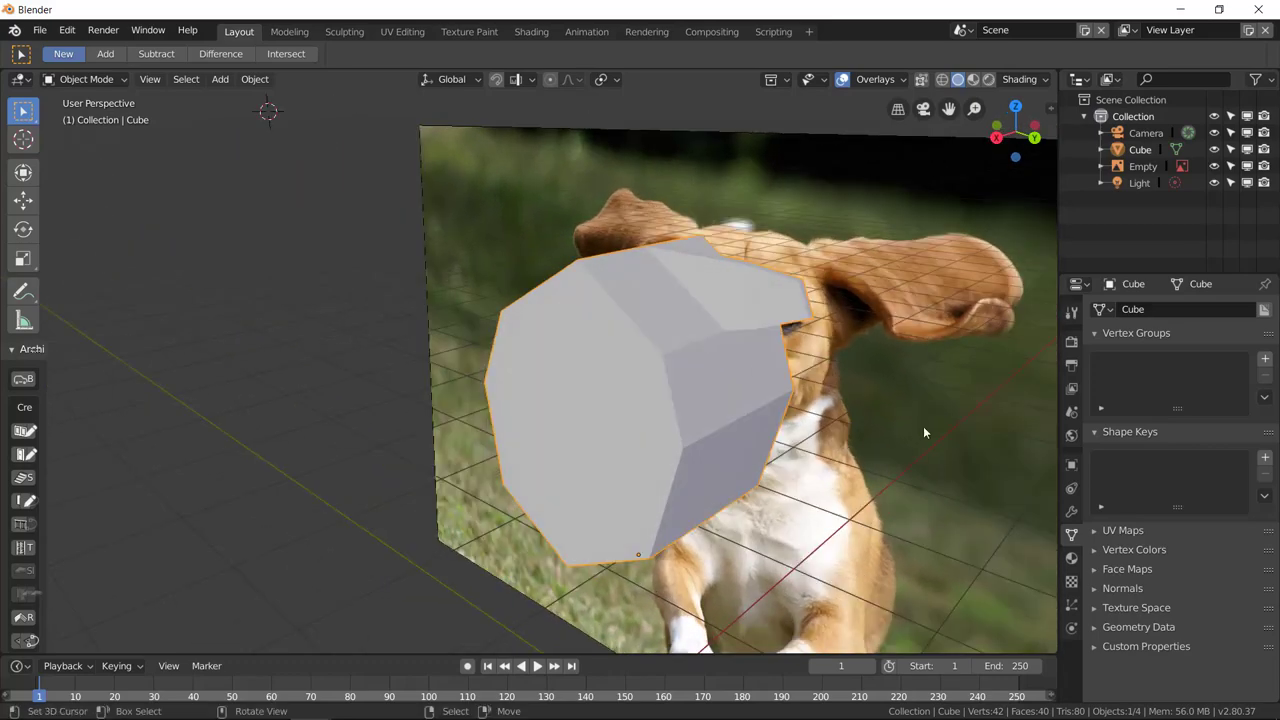
Step: Add a Subdivision Surface modifier to the head mesh and inspect the smoothed shape up close
click(1071, 512)
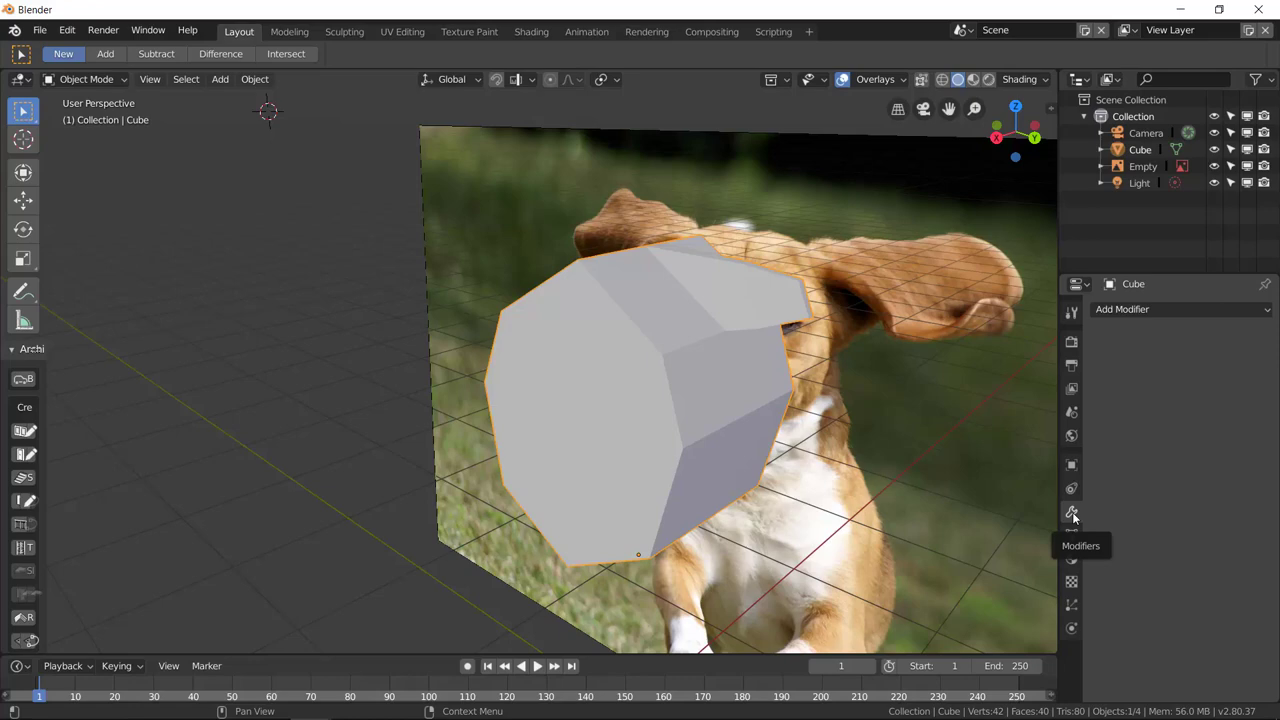
click(1180, 308)
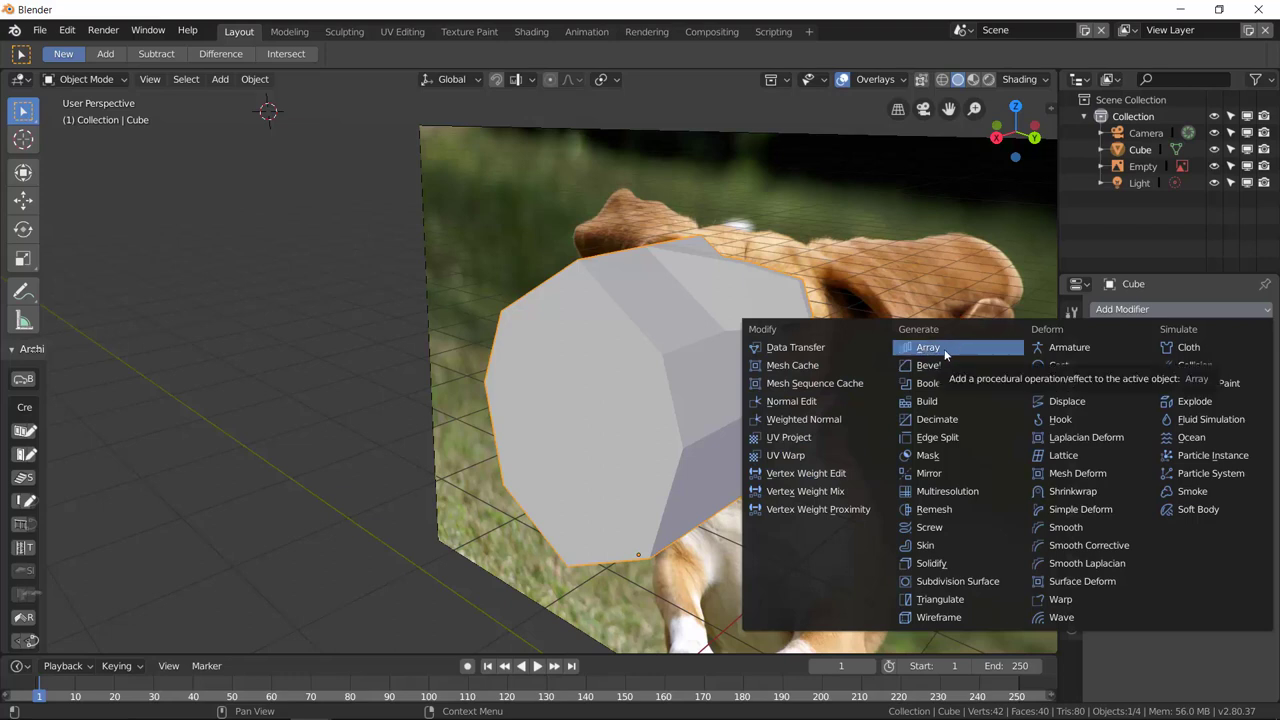
click(954, 582)
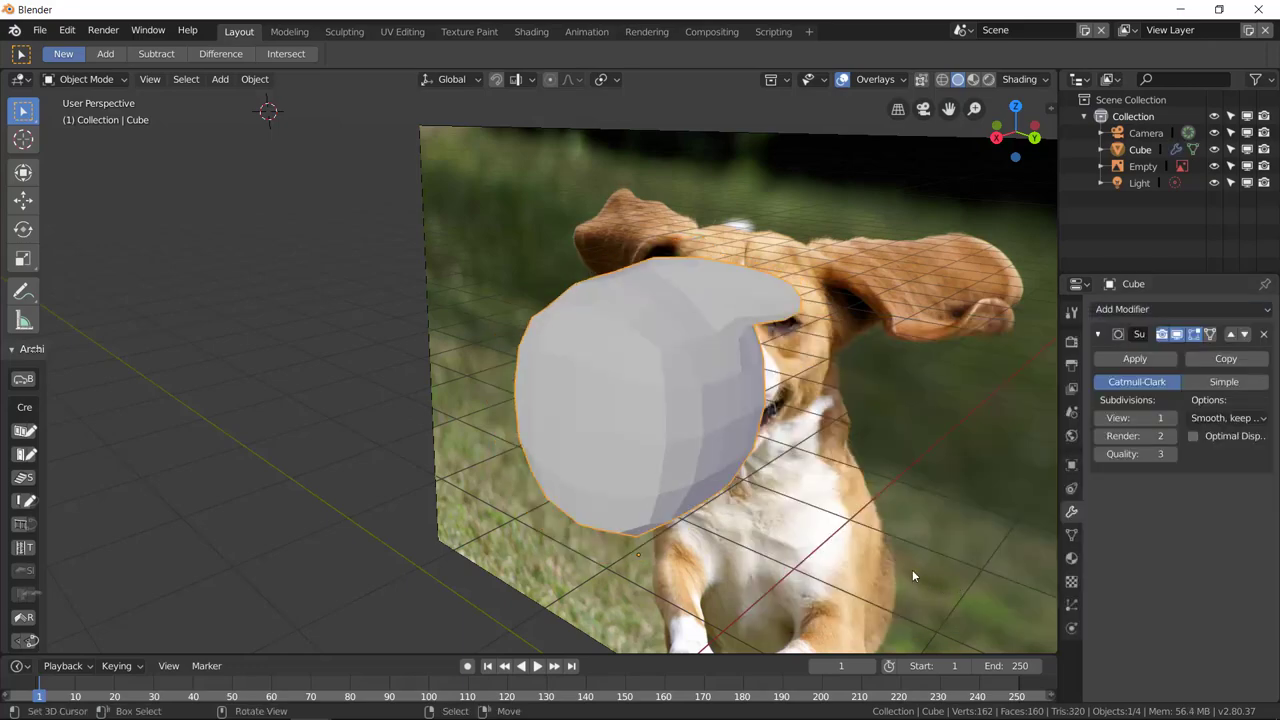
middle_drag(820, 420, 200, 134)
scroll(757, 437, up, 4)
middle_drag(847, 445, 820, 397)
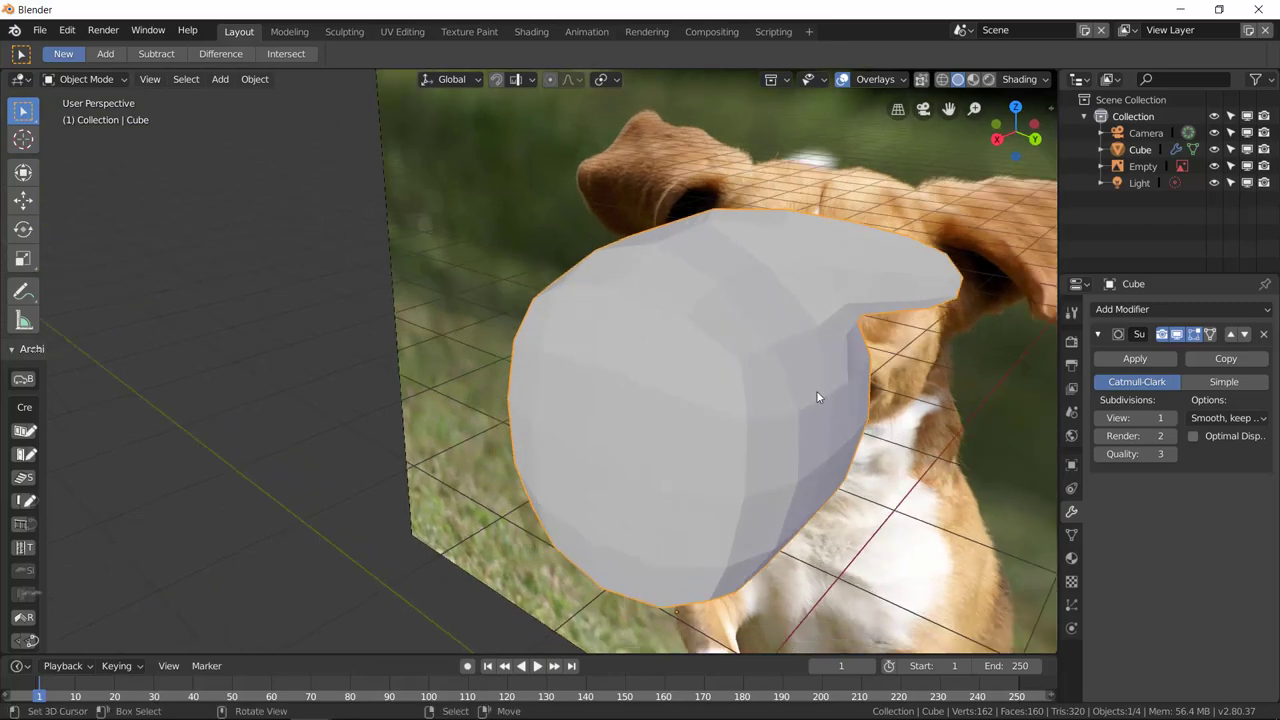
Step: Try the Subdivision Surface modifier's viewport subdivisions at 4, inspect the surface, and settle on 3
click(1172, 418)
click(1172, 418)
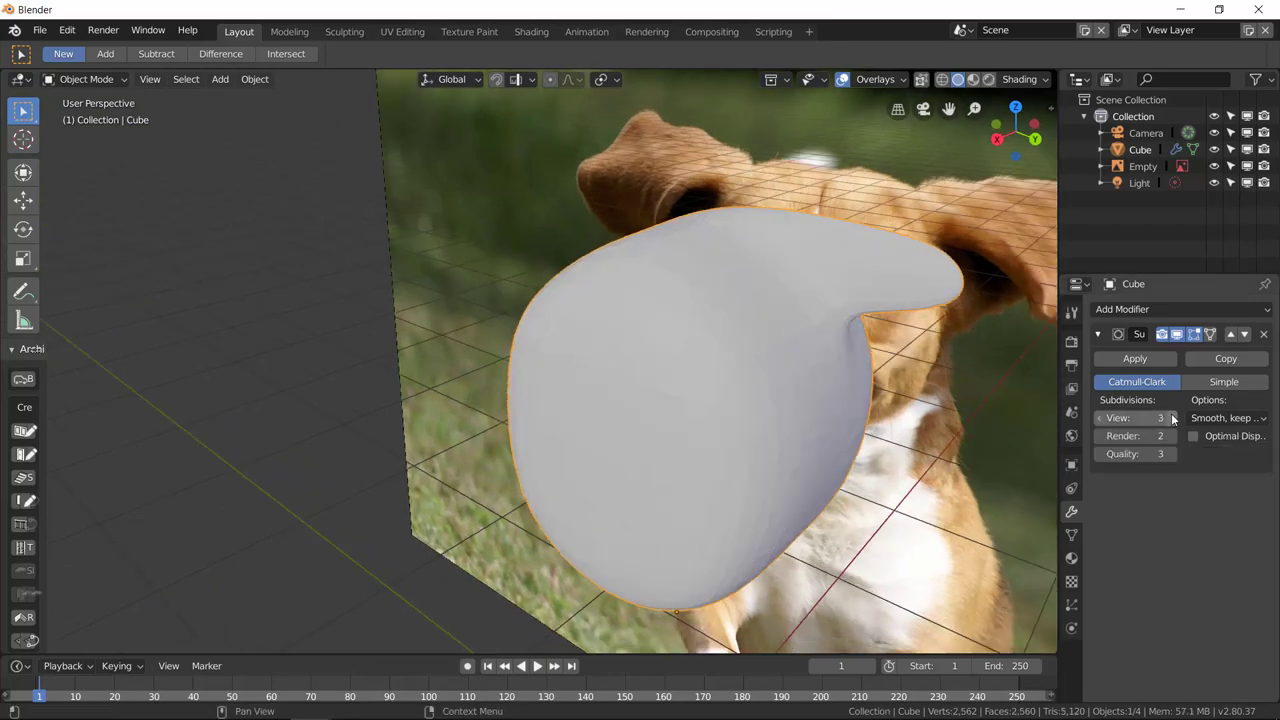
click(1172, 418)
middle_drag(920, 431, 954, 433)
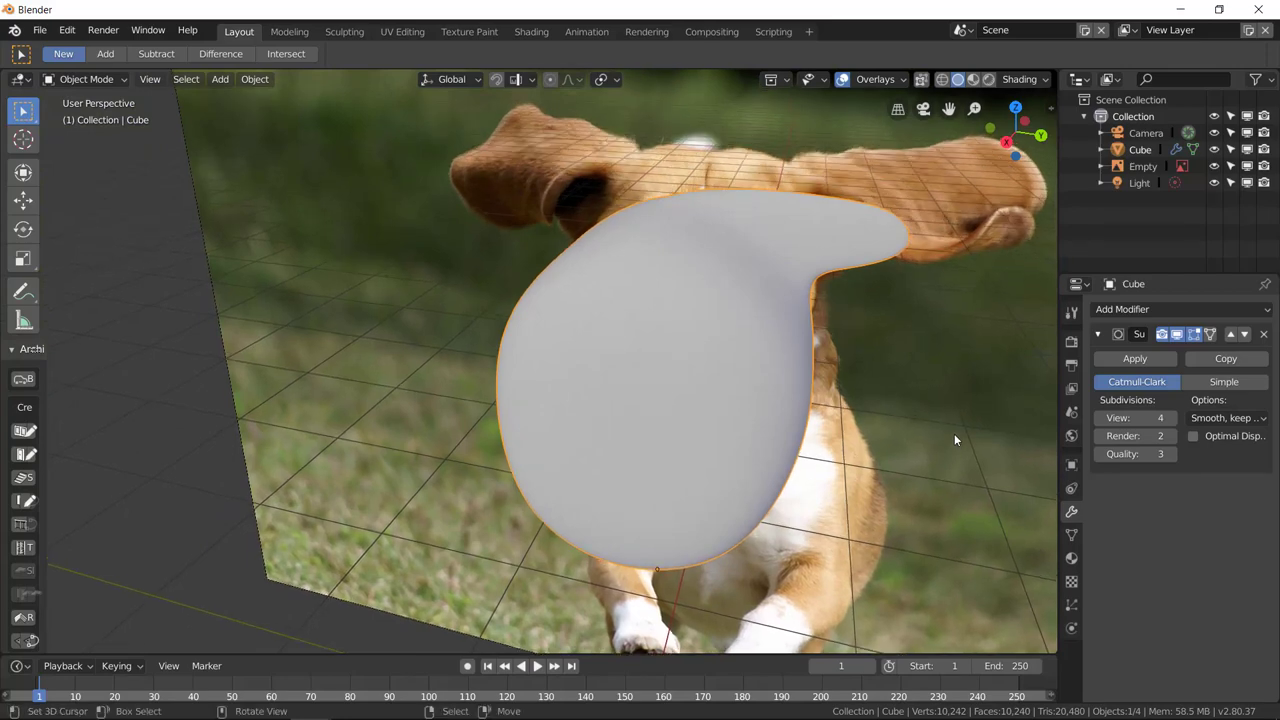
scroll(825, 393, up, 2)
click(1099, 418)
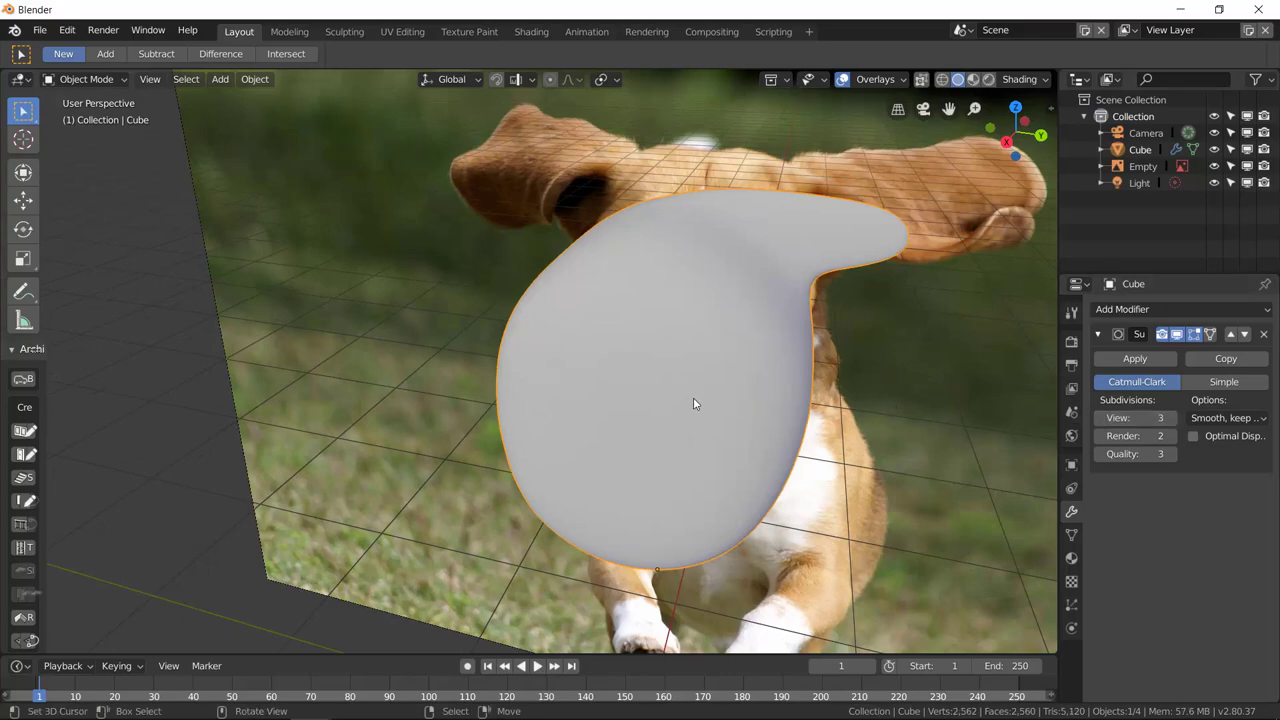
Step: In Edit Mode with edge selection, raise the head mesh's front top edge along Z and check it in the right view
key(Tab)
middle_drag(923, 369, 633, 372)
click(633, 372)
click(664, 382)
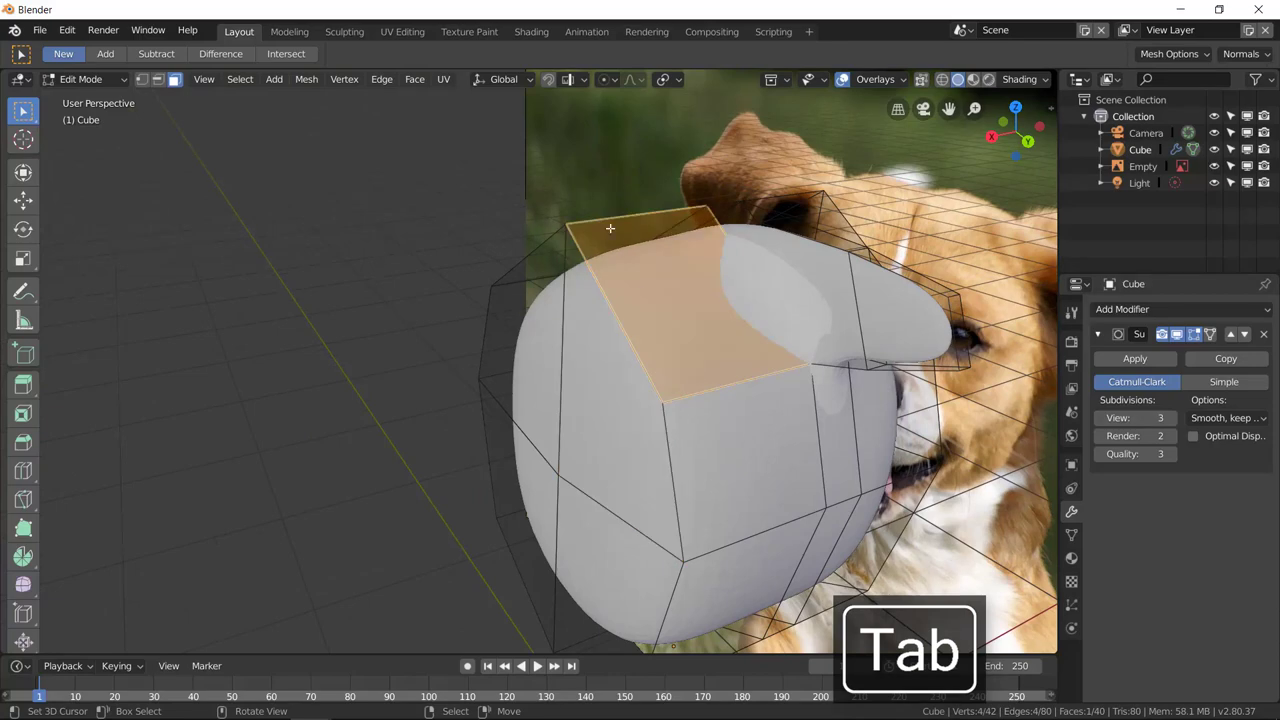
key(2)
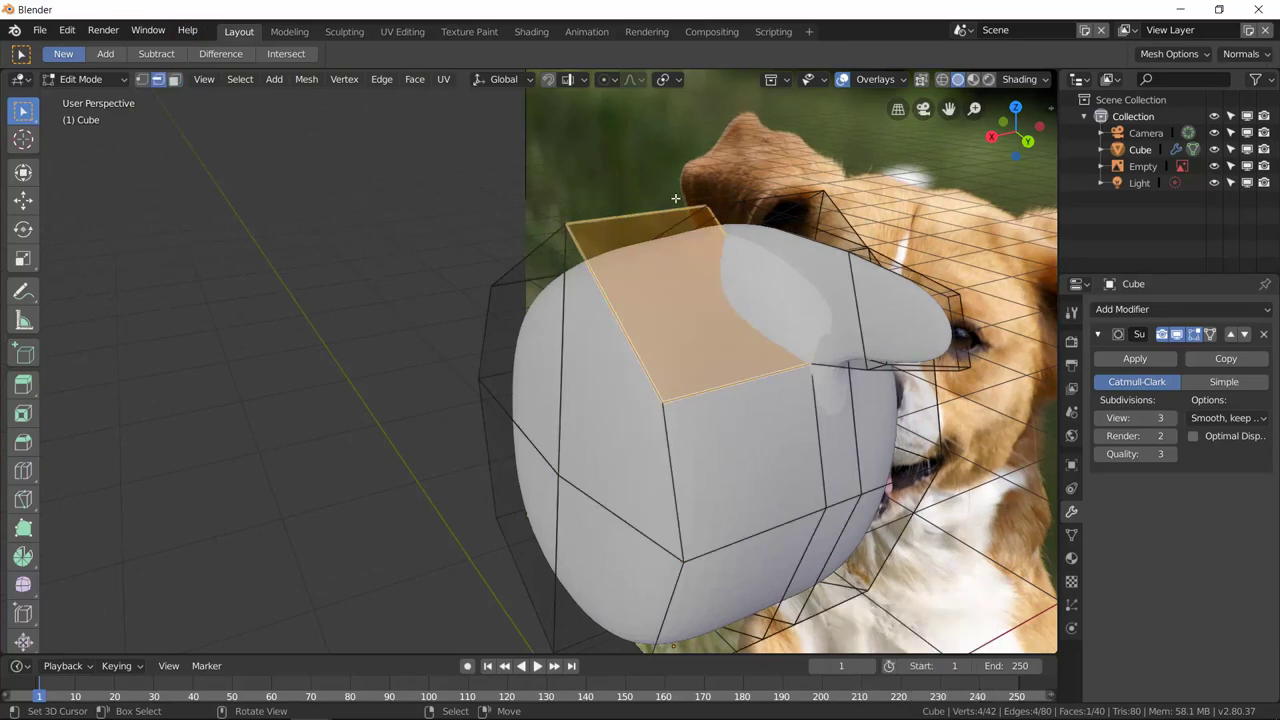
click(676, 211)
middle_drag(676, 211, 722, 280)
key(g)
key(z)
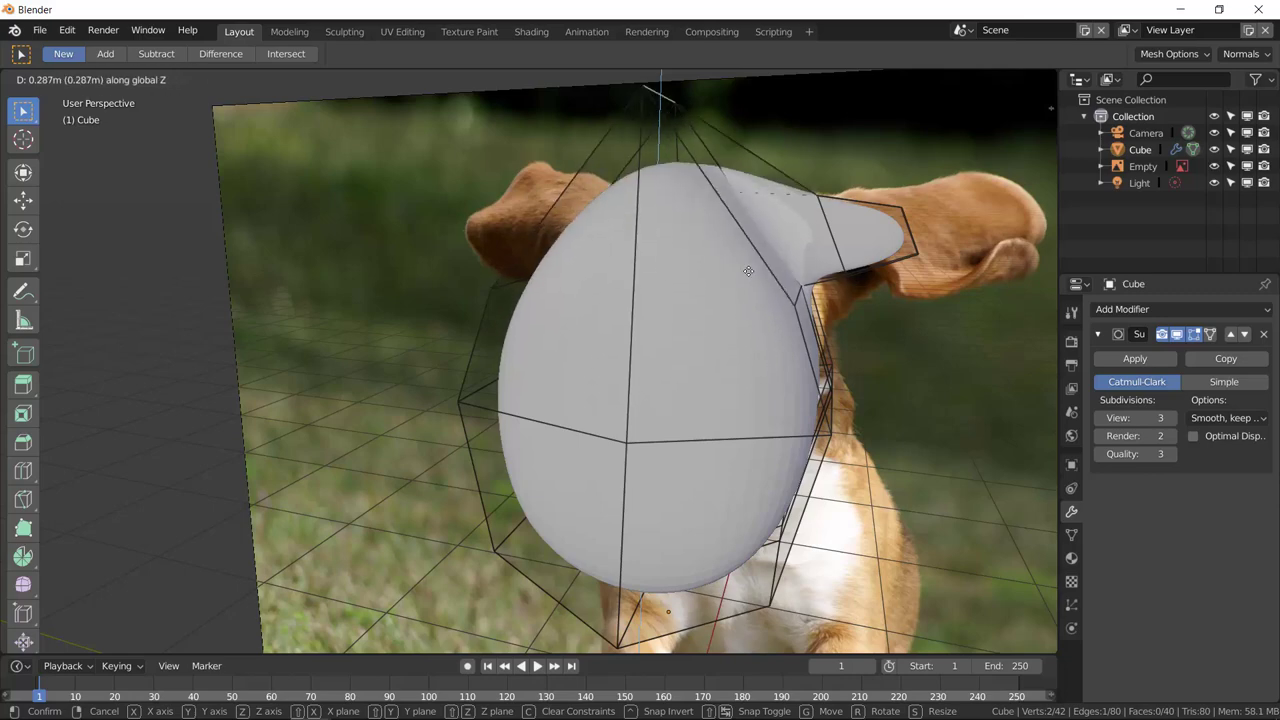
click(749, 284)
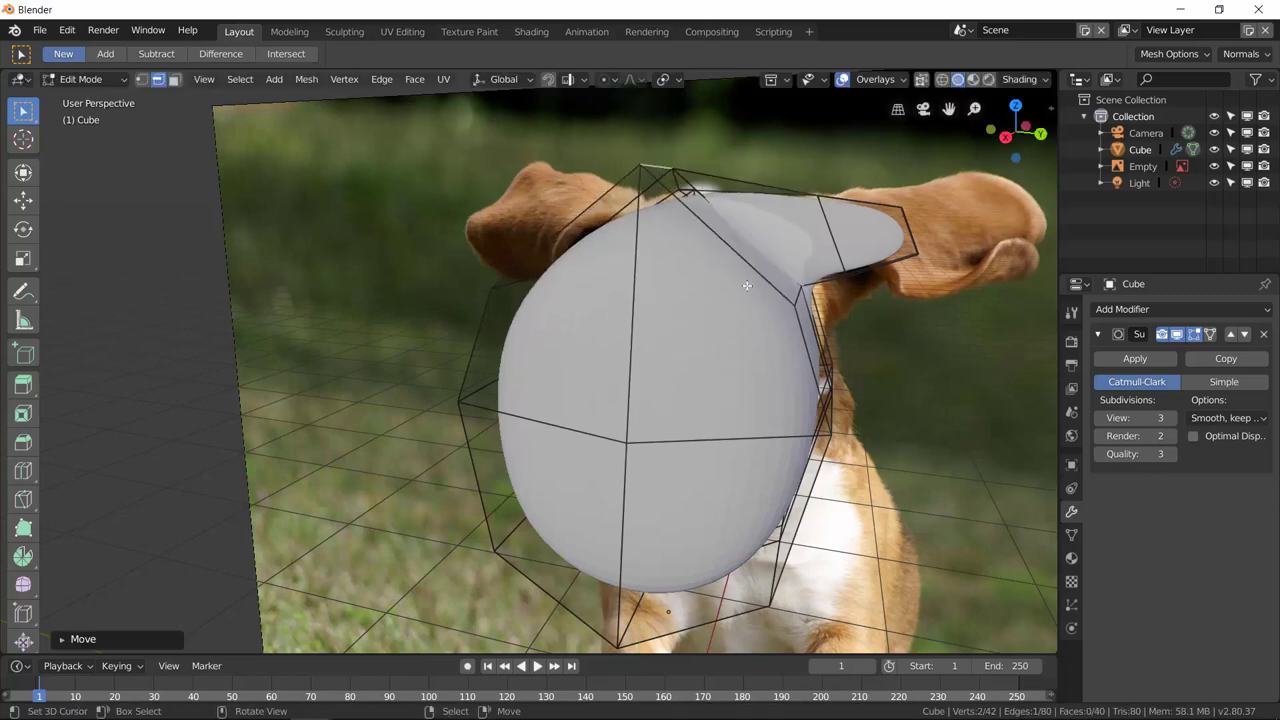
click(1006, 137)
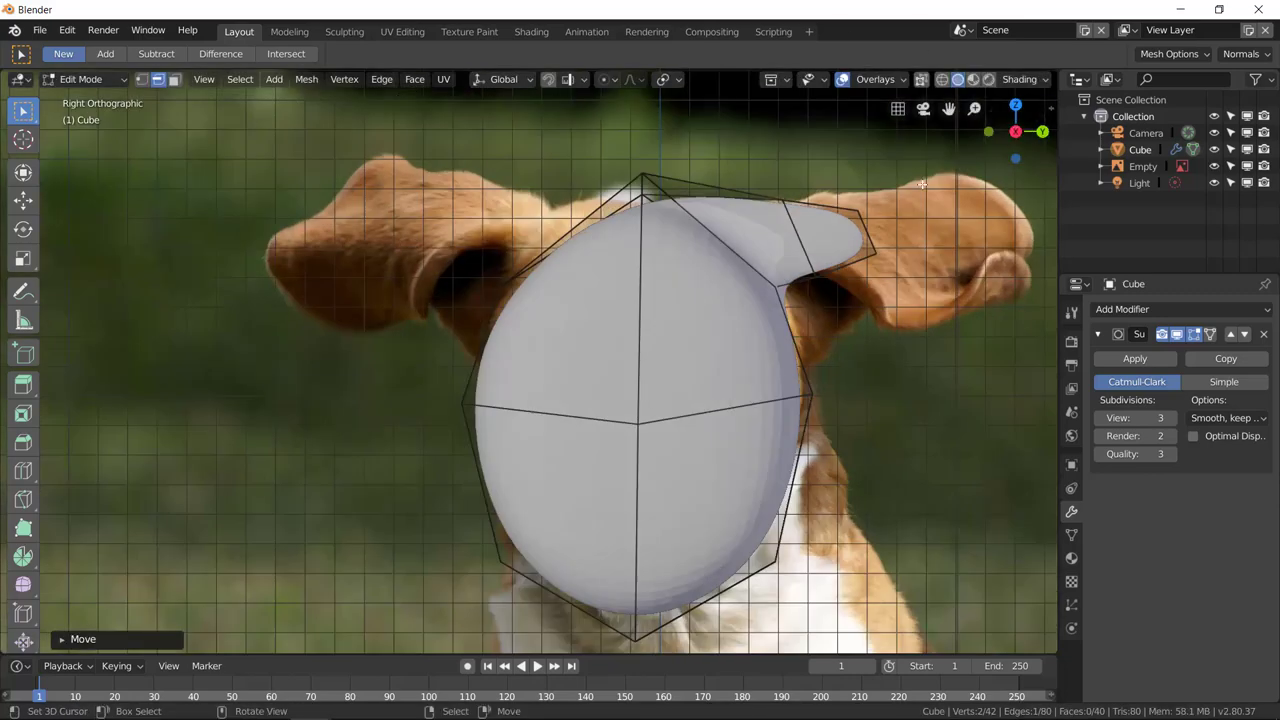
Step: In the right view, move the ear tip's edges outward and up over the reference ear, and switch to face selection
key(c)
click(876, 243)
key(Escape)
key(g)
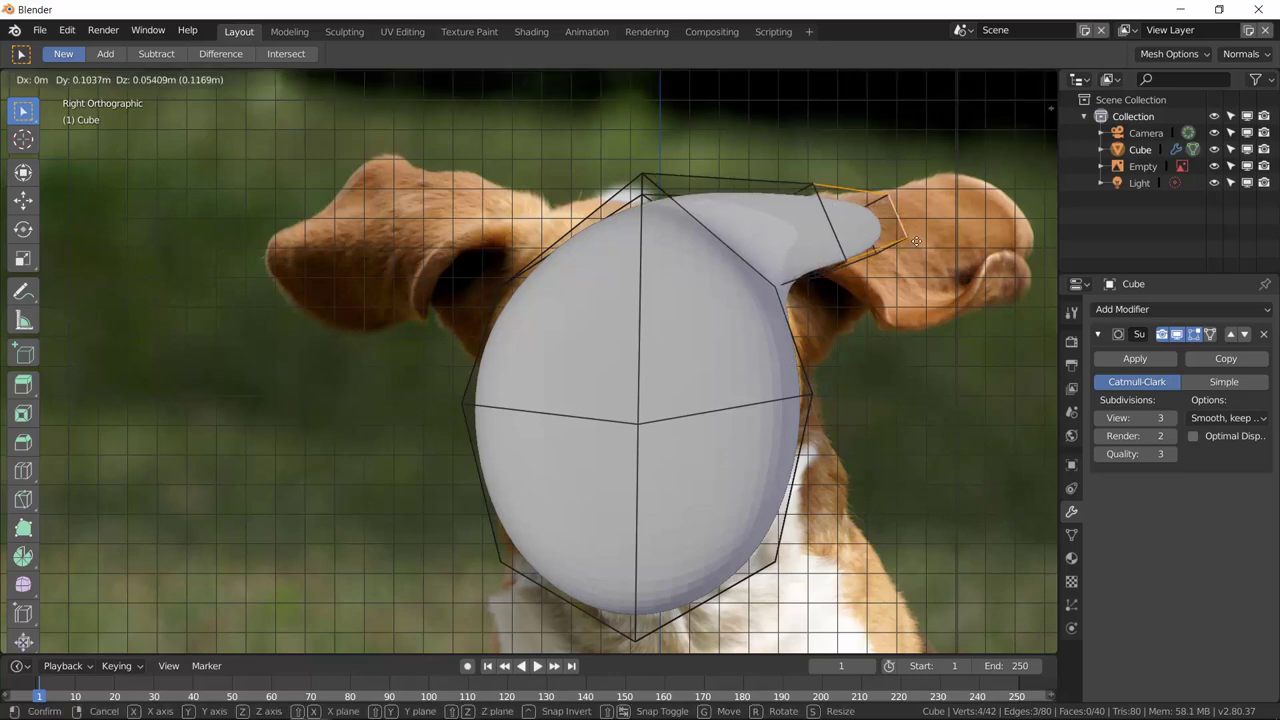
click(914, 238)
middle_drag(912, 236, 852, 253)
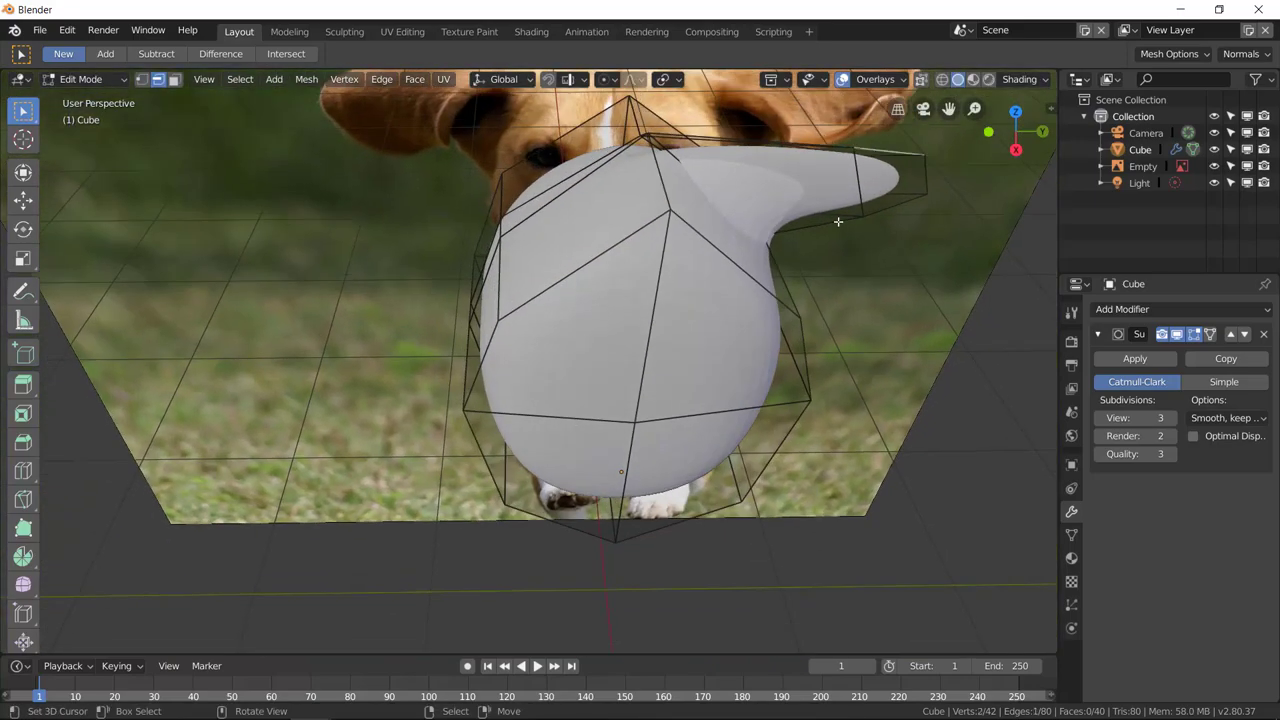
click(1016, 149)
key(g)
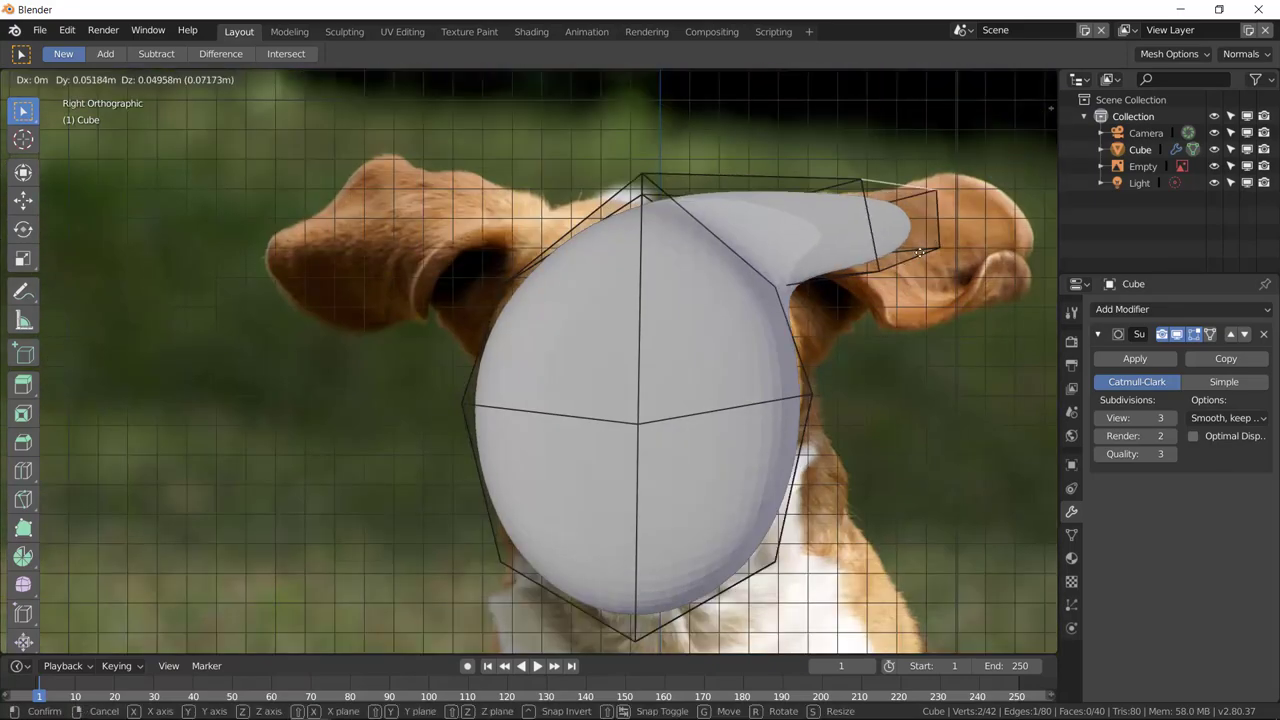
click(964, 258)
key(c)
click(905, 262)
click(175, 79)
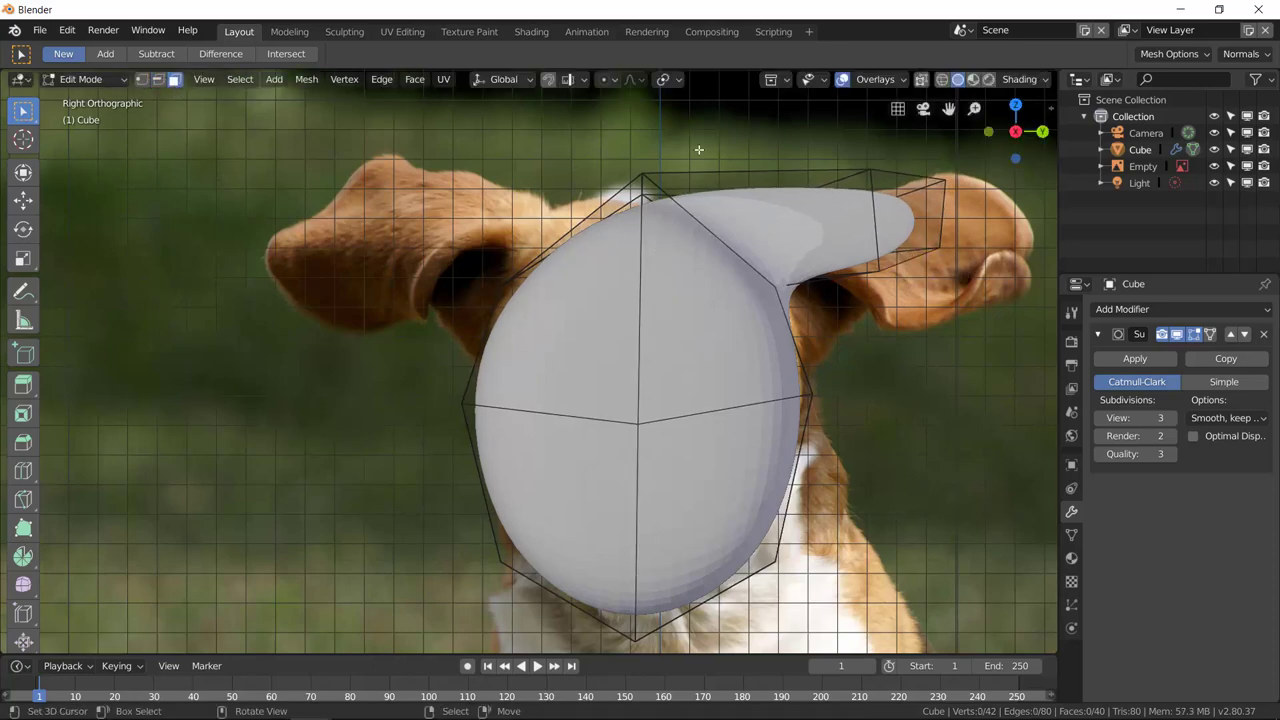
click(897, 258)
key(e)
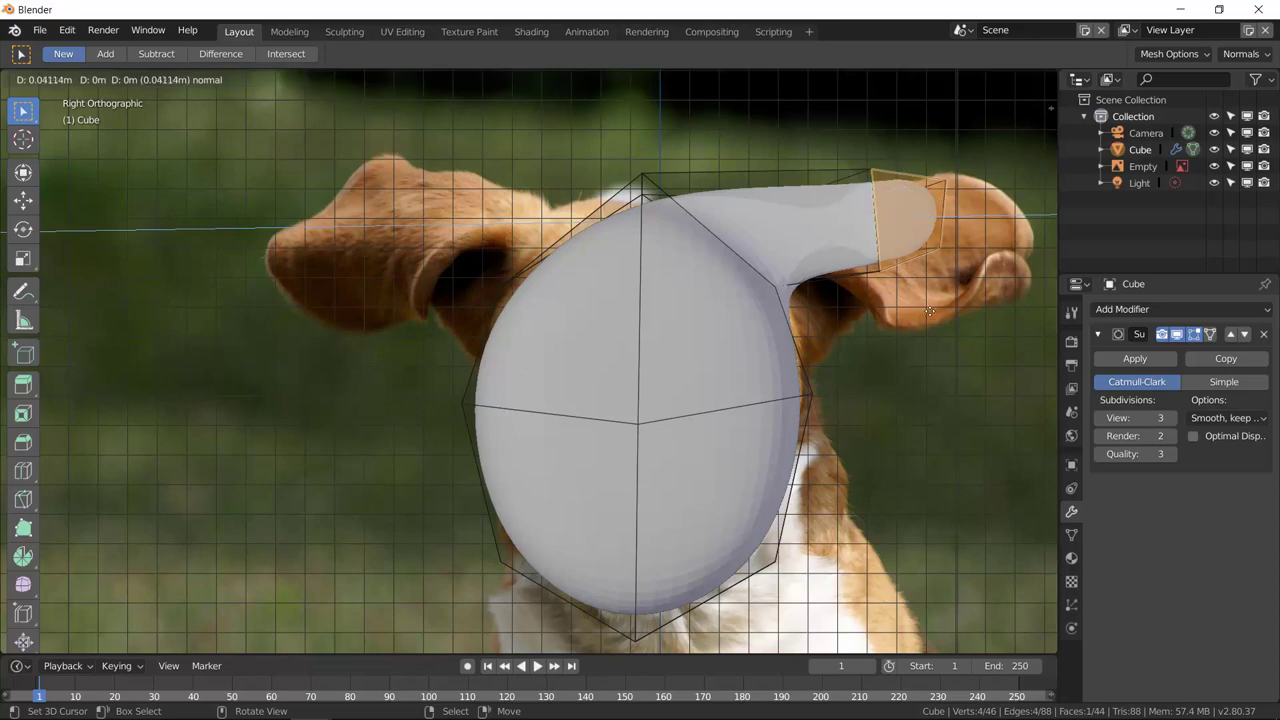
key(ctrl+z)
Step: Extrude the ear tip's underside face downward about 0.3 m, adjust its position, and return to Object Mode
middle_drag(911, 254, 560, 165)
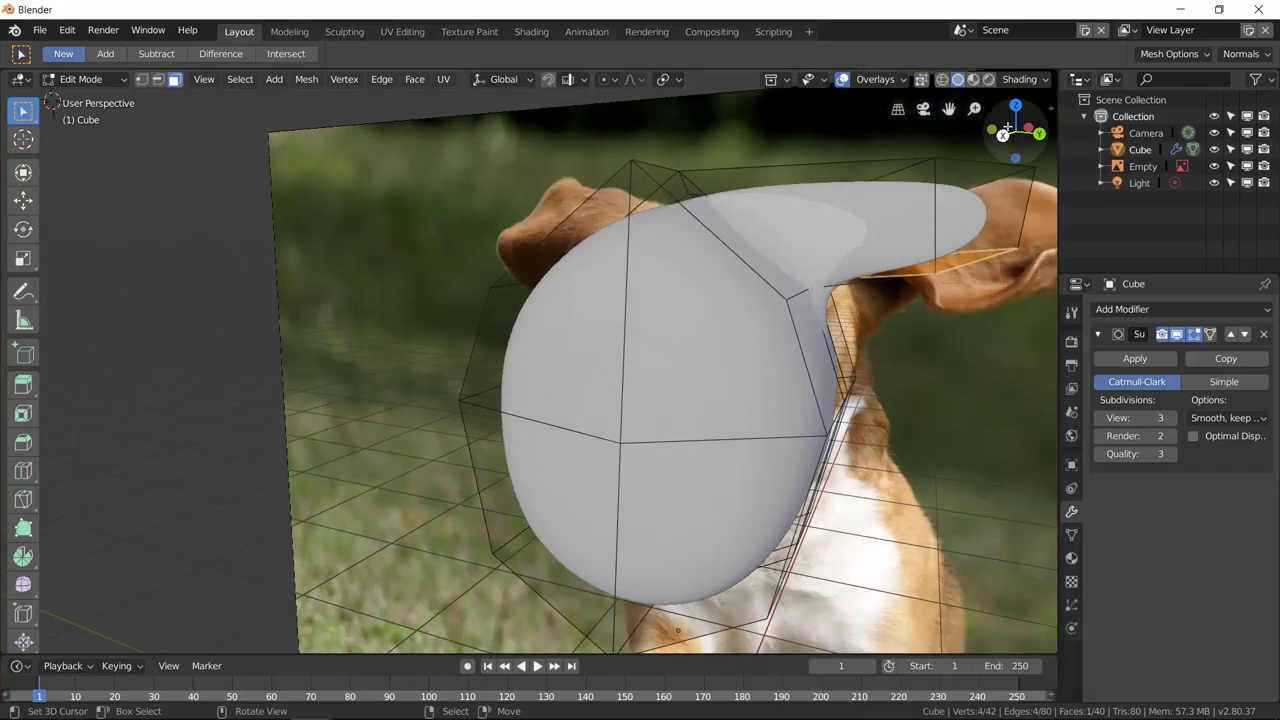
key(KP_3)
key(e)
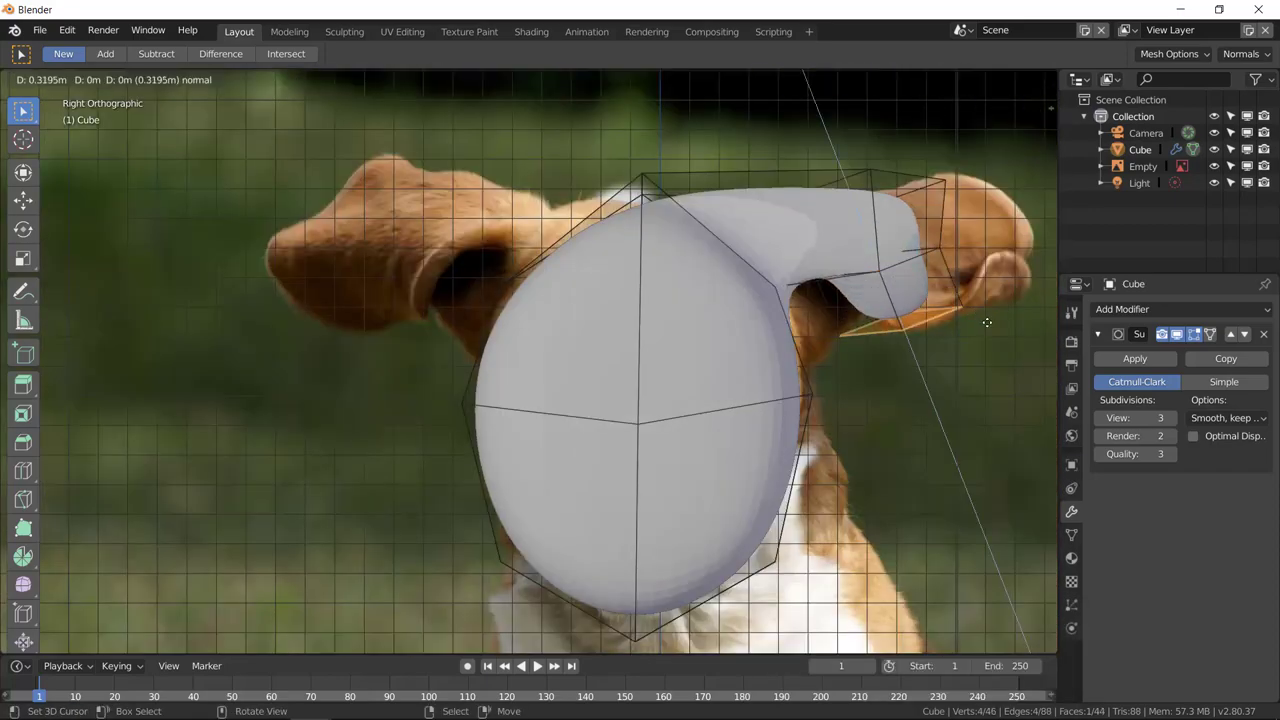
click(948, 318)
middle_drag(950, 315, 1010, 336)
key(g)
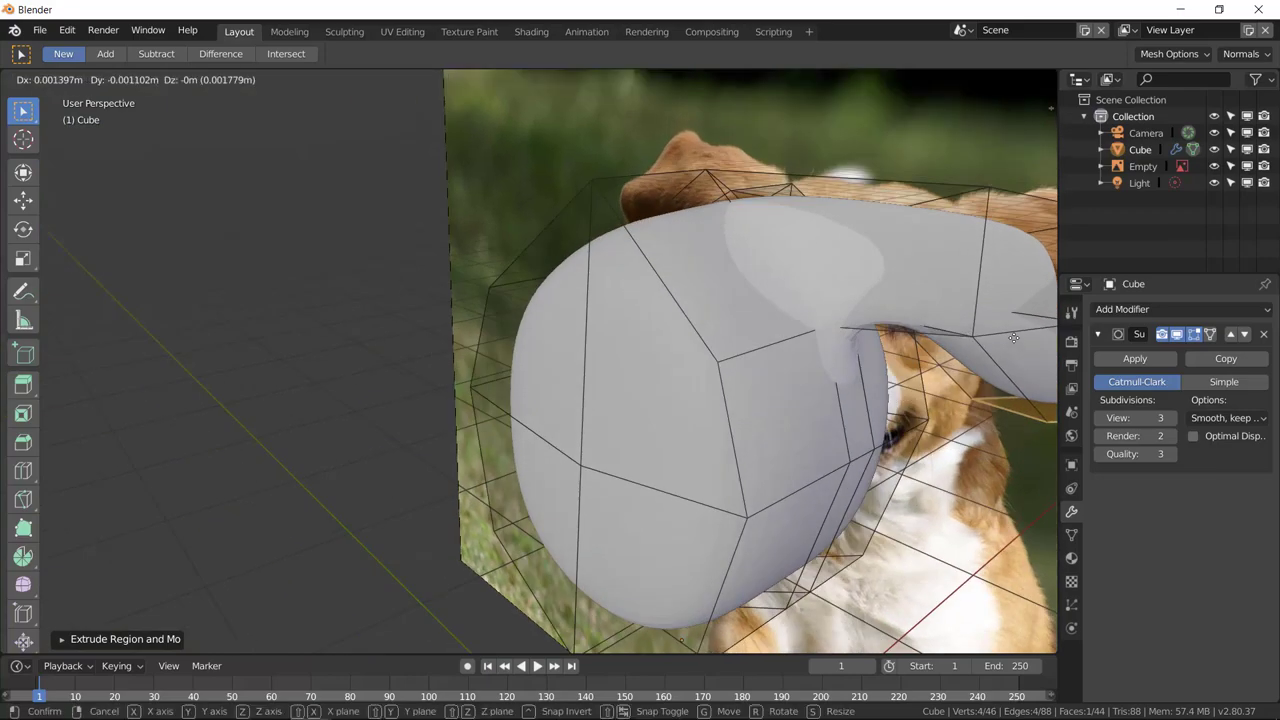
click(1000, 350)
middle_drag(1000, 350, 917, 362)
key(Tab)
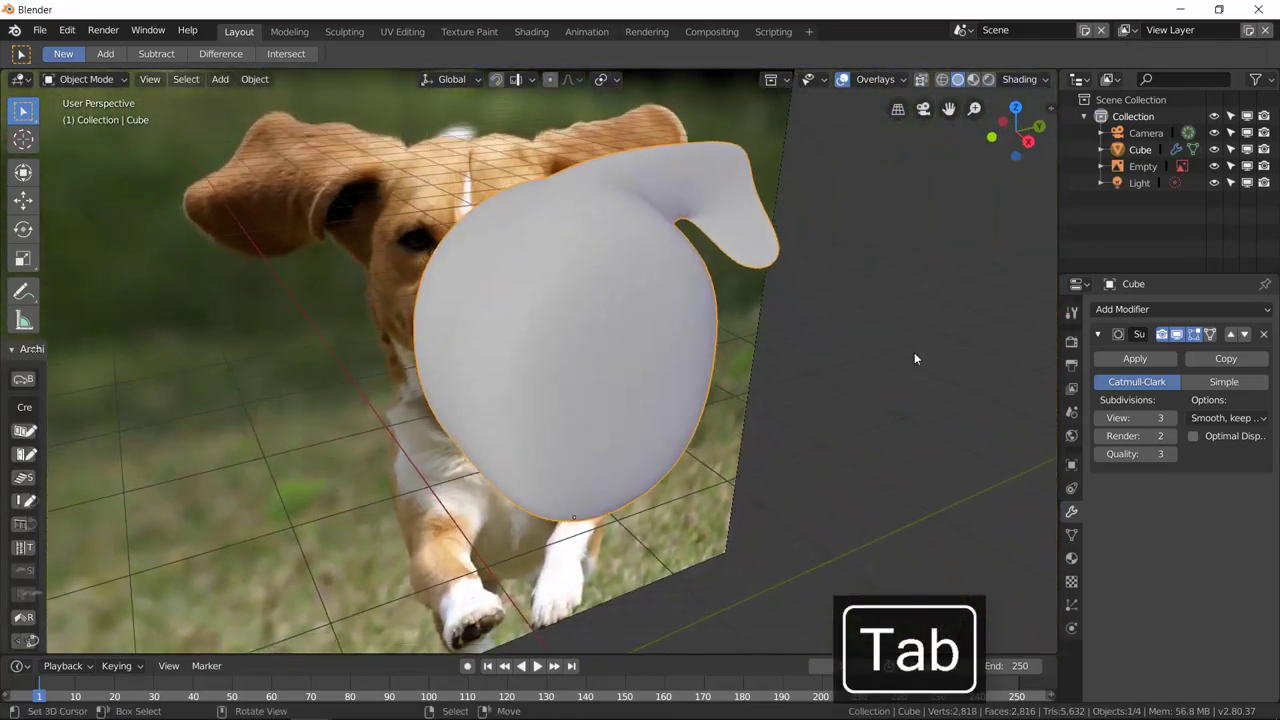
middle_drag(824, 373, 857, 375)
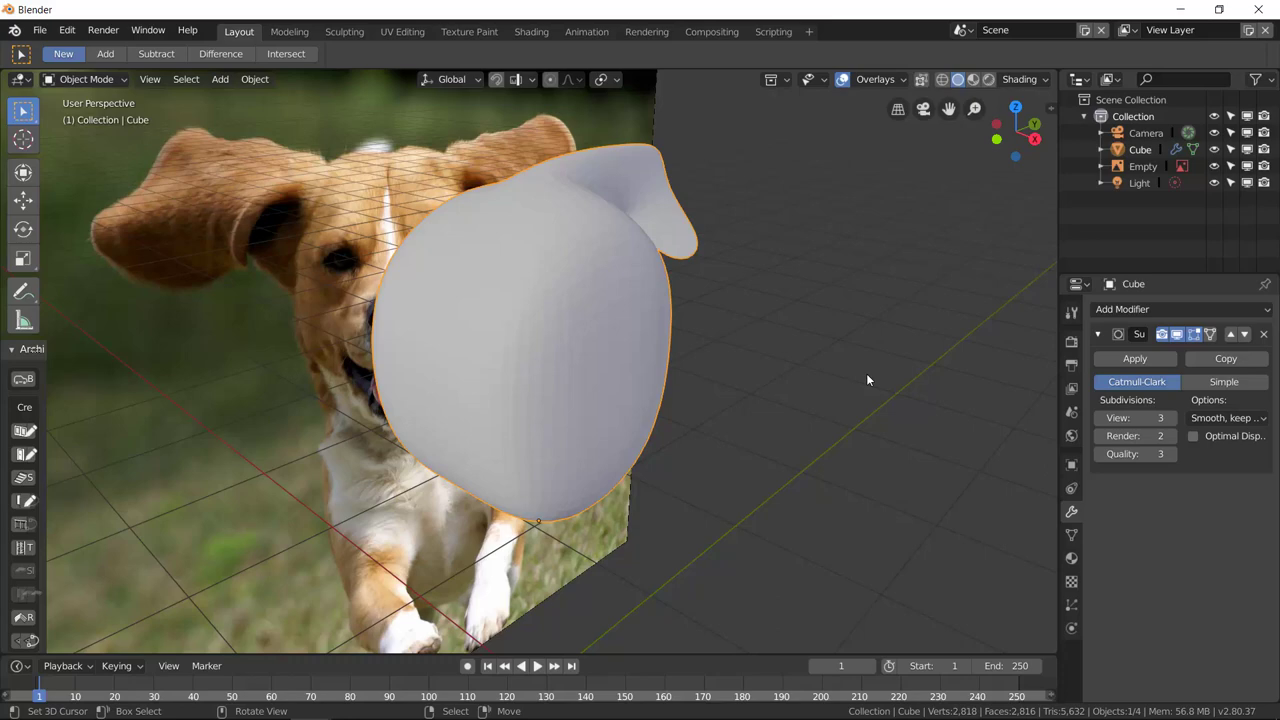
Step: Lower the Subdivision Surface modifier's viewport subdivisions to 1 and add a second Subdivision Surface modifier with viewport subdivisions 2
click(1100, 418)
click(1099, 420)
click(1152, 310)
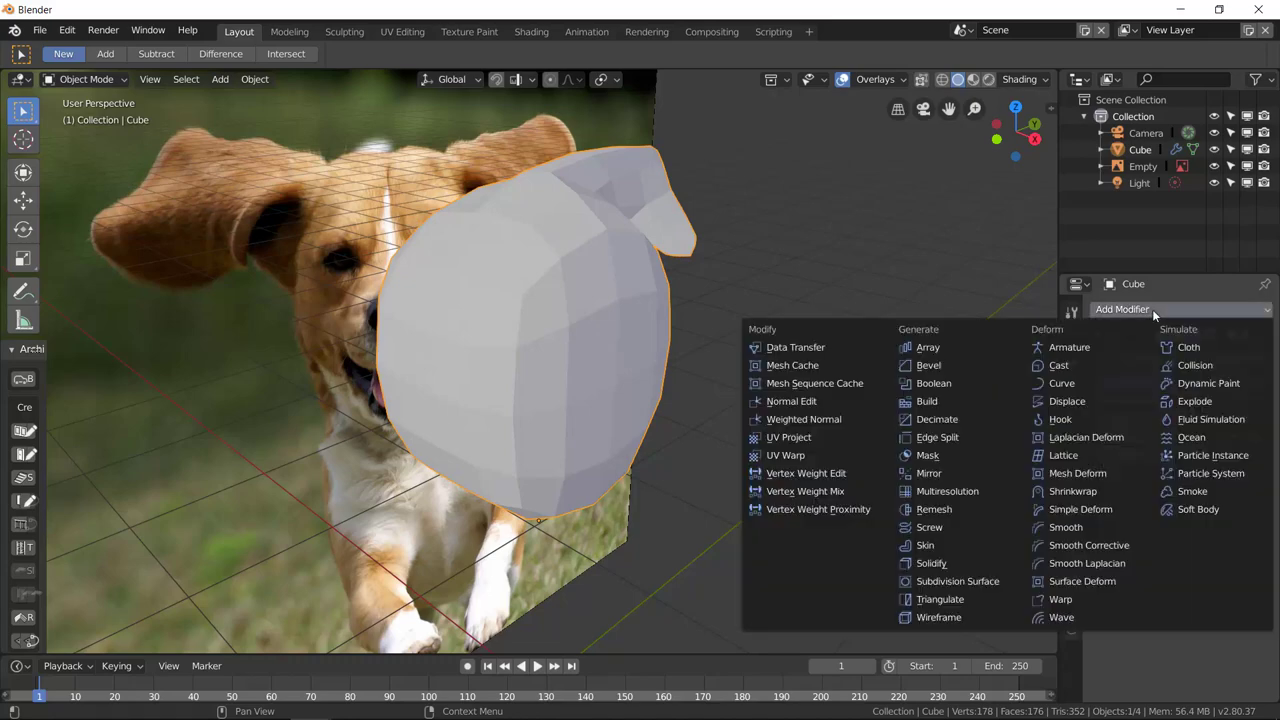
click(971, 582)
click(1176, 573)
Step: In Edit Mode, set the second Subdivision Surface modifier's viewport subdivisions to 3 and try moving a face on the head's front
key(Tab)
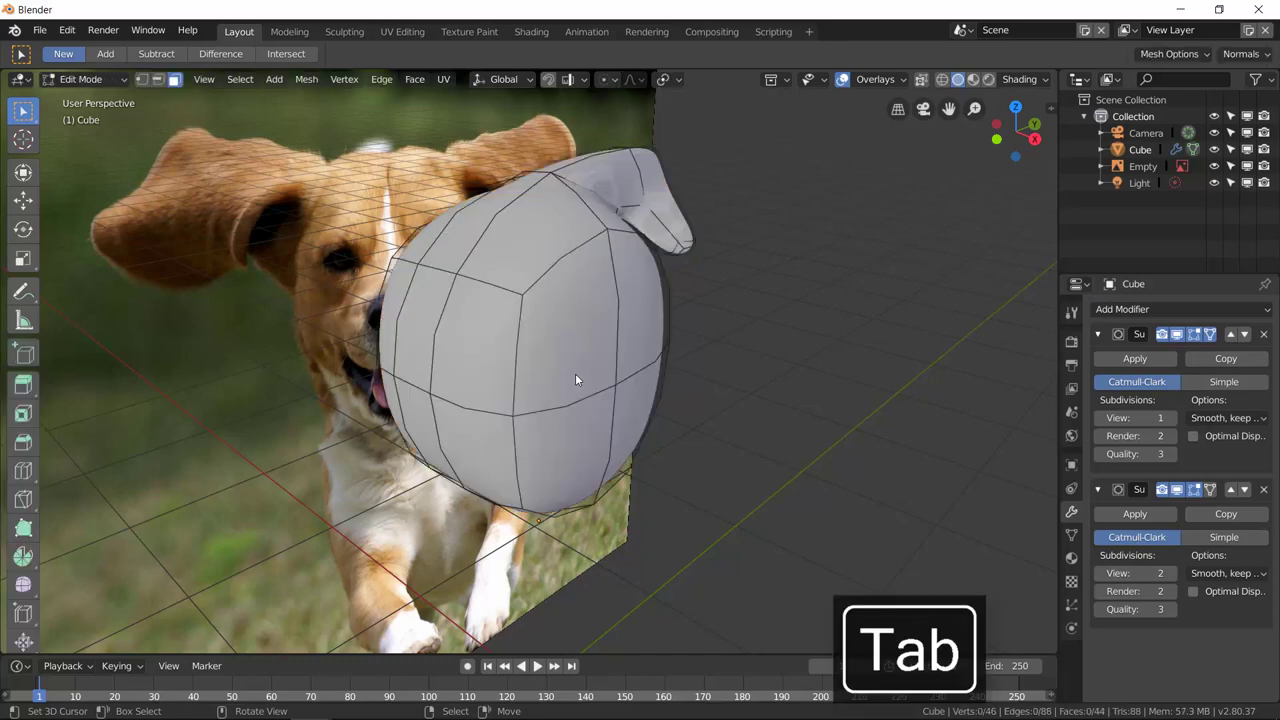
click(602, 355)
click(456, 267)
click(396, 382)
click(420, 340)
click(1173, 573)
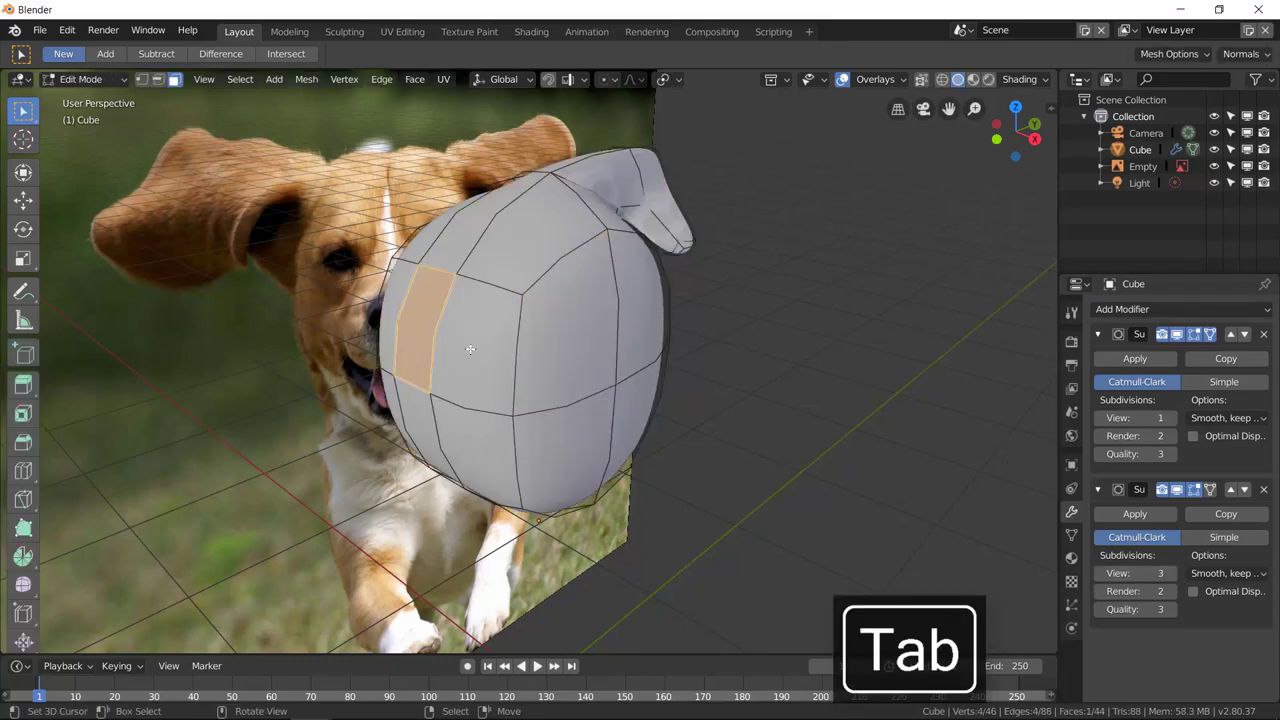
key(g)
click(567, 342)
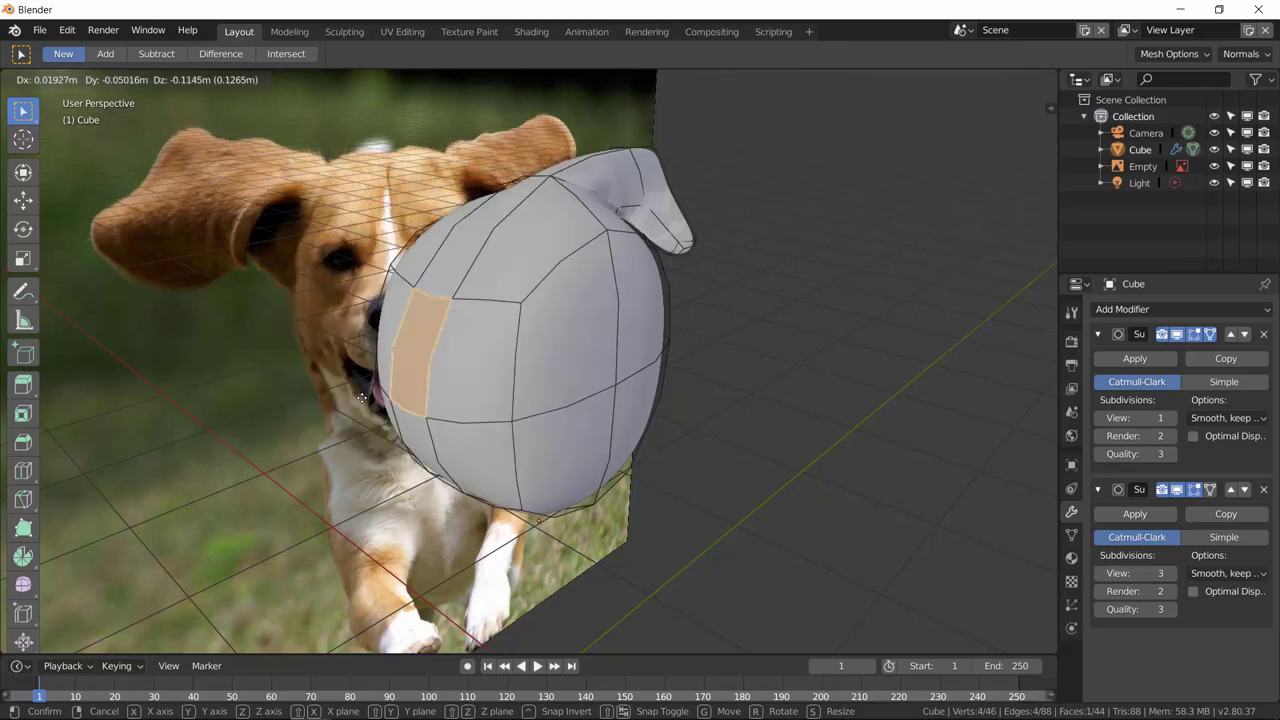
key(Tab)
scroll(790, 426, up, 2)
middle_drag(743, 416, 704, 402)
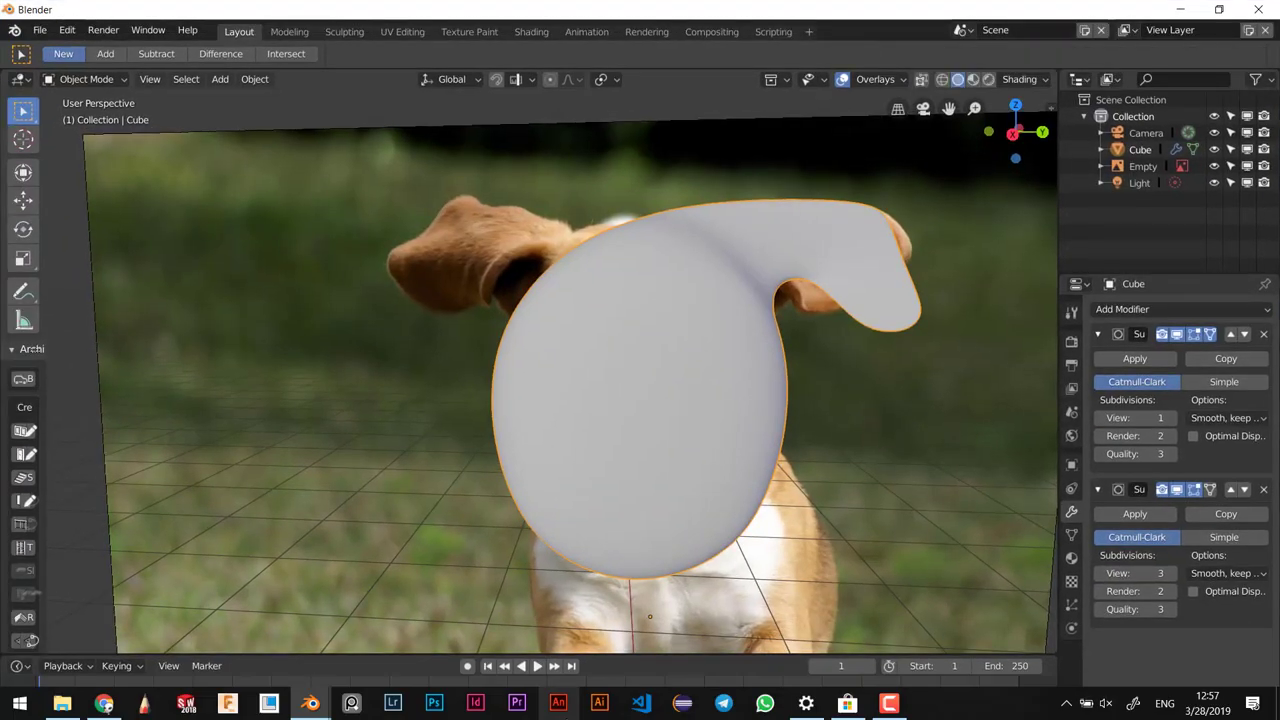
Step: Close the dog head's Blender window without saving
mouse_move(309, 706)
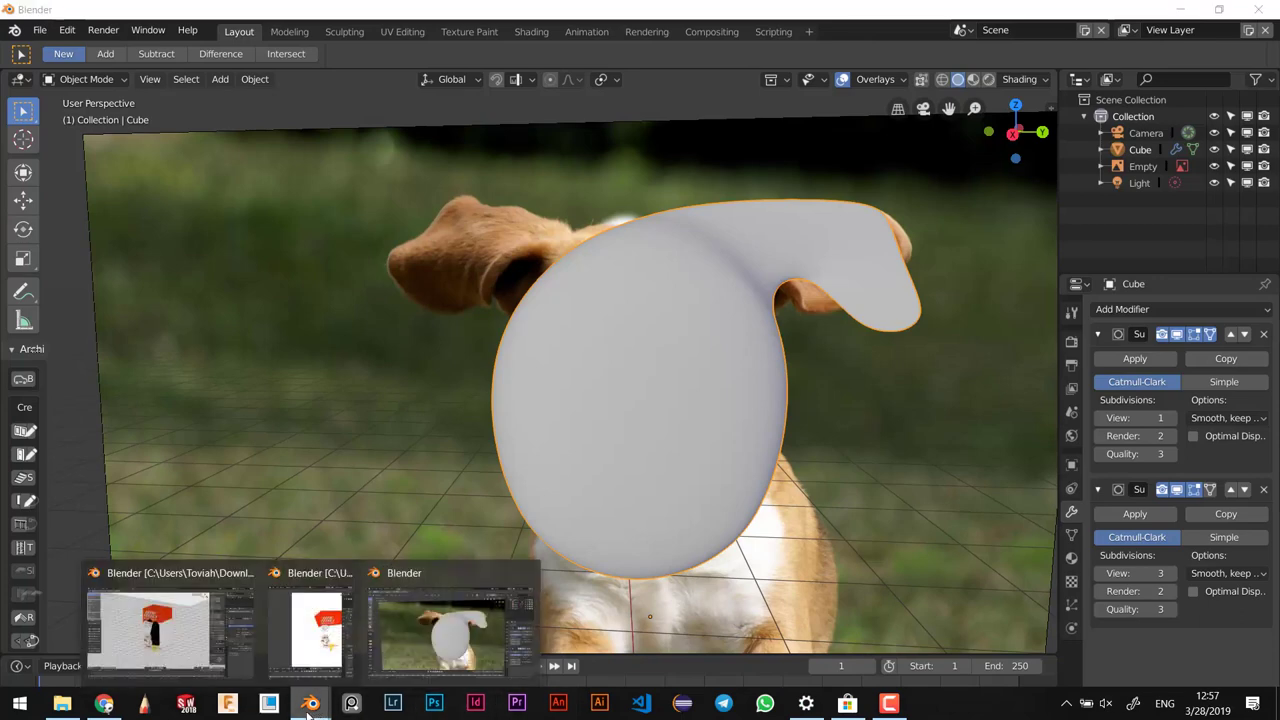
mouse_move(528, 572)
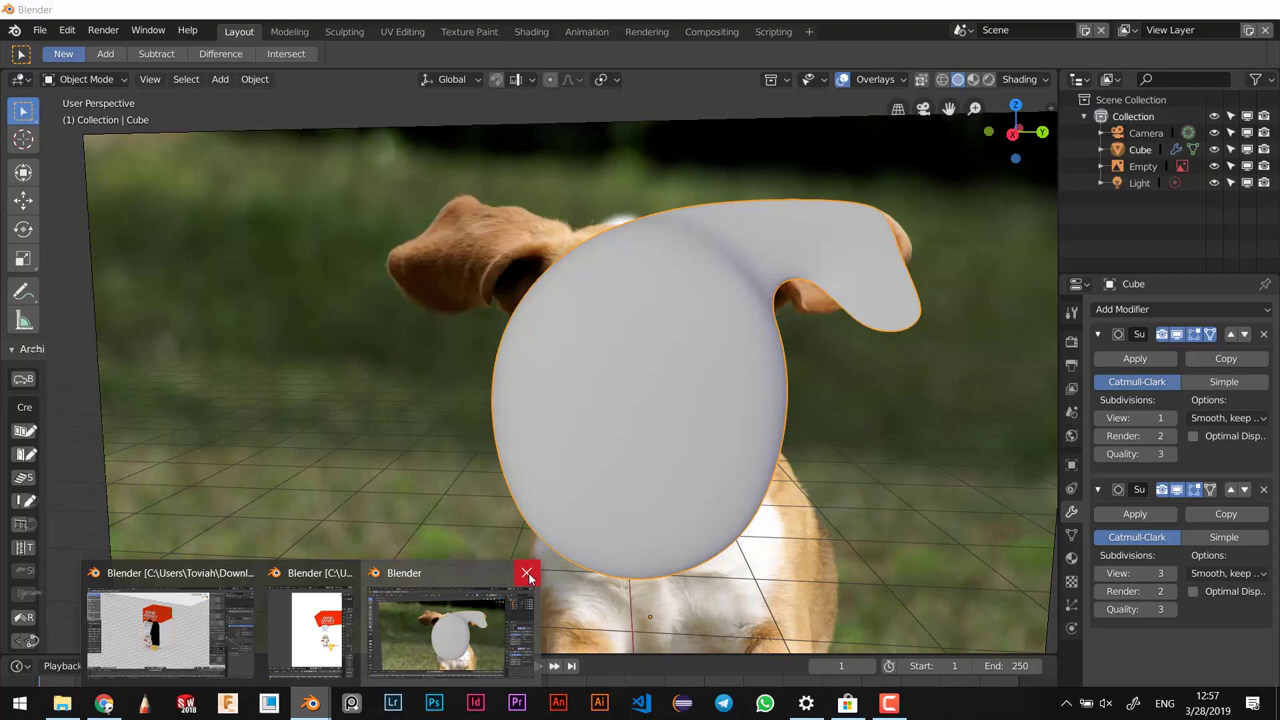
click(534, 574)
click(636, 440)
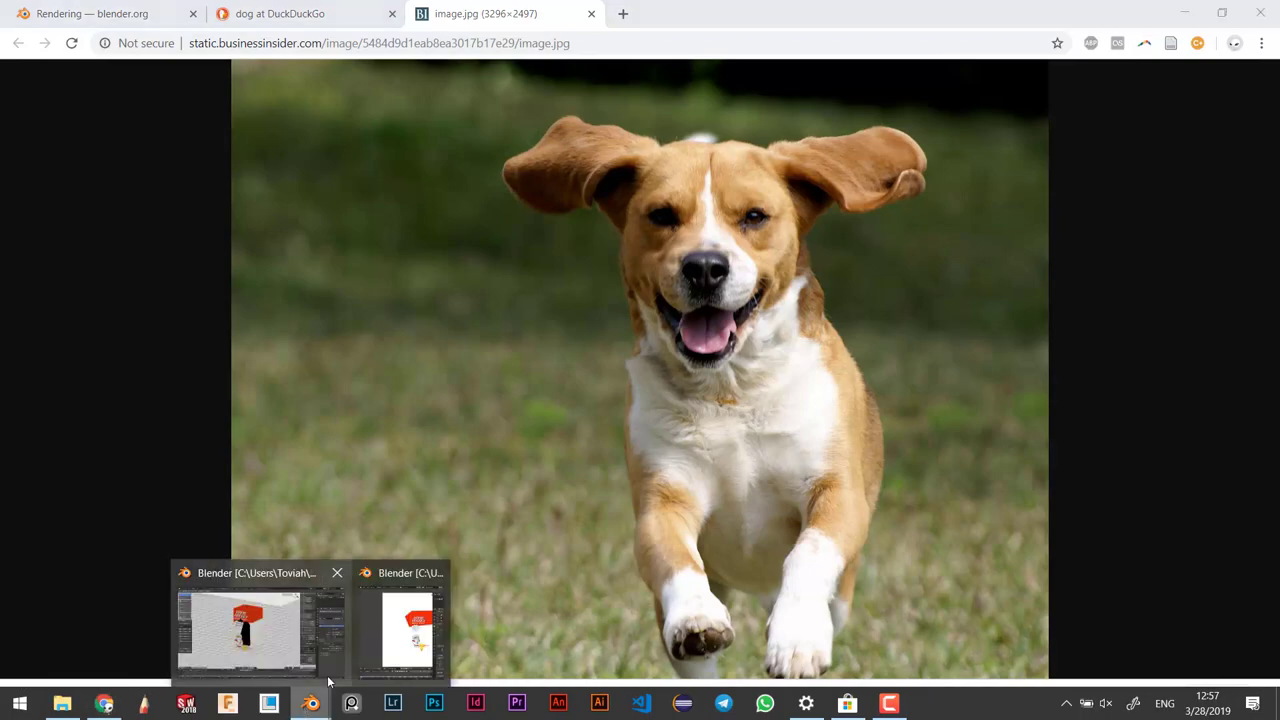
Step: Switch to the Blender window with jjpackagingPACKED.blend and open the first lamp.blend among its recent files
click(257, 645)
click(40, 32)
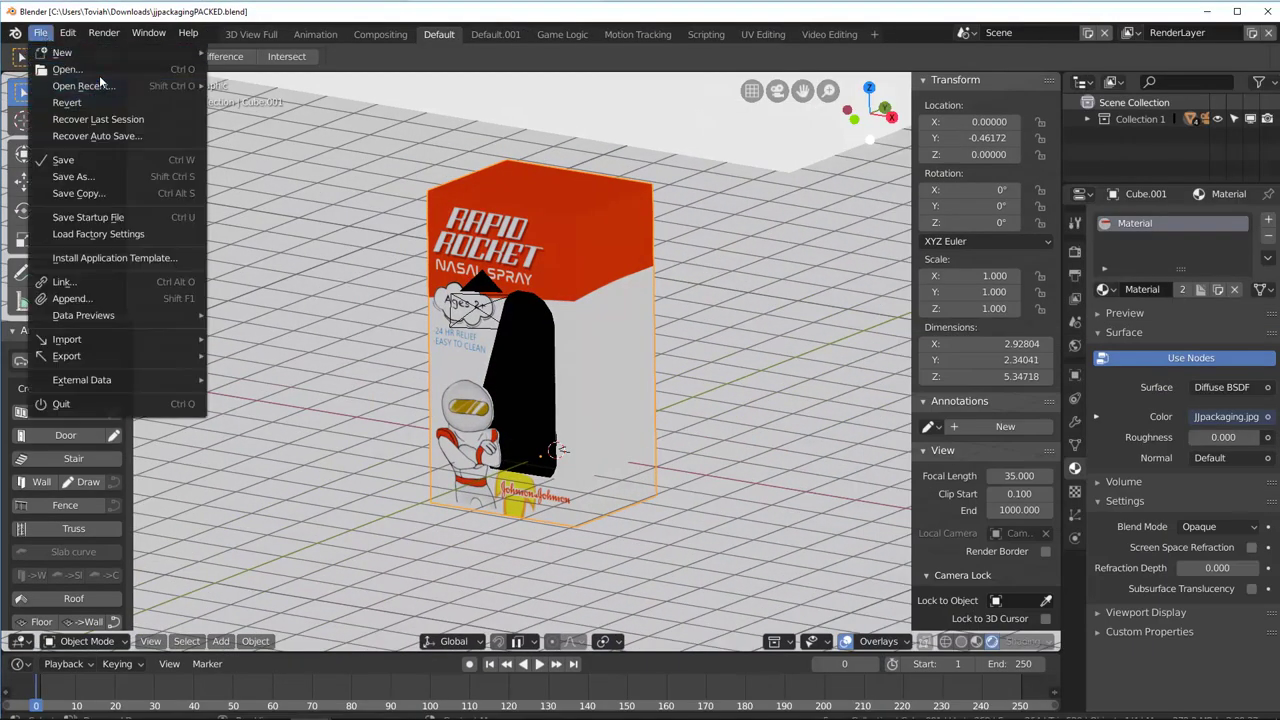
mouse_move(104, 86)
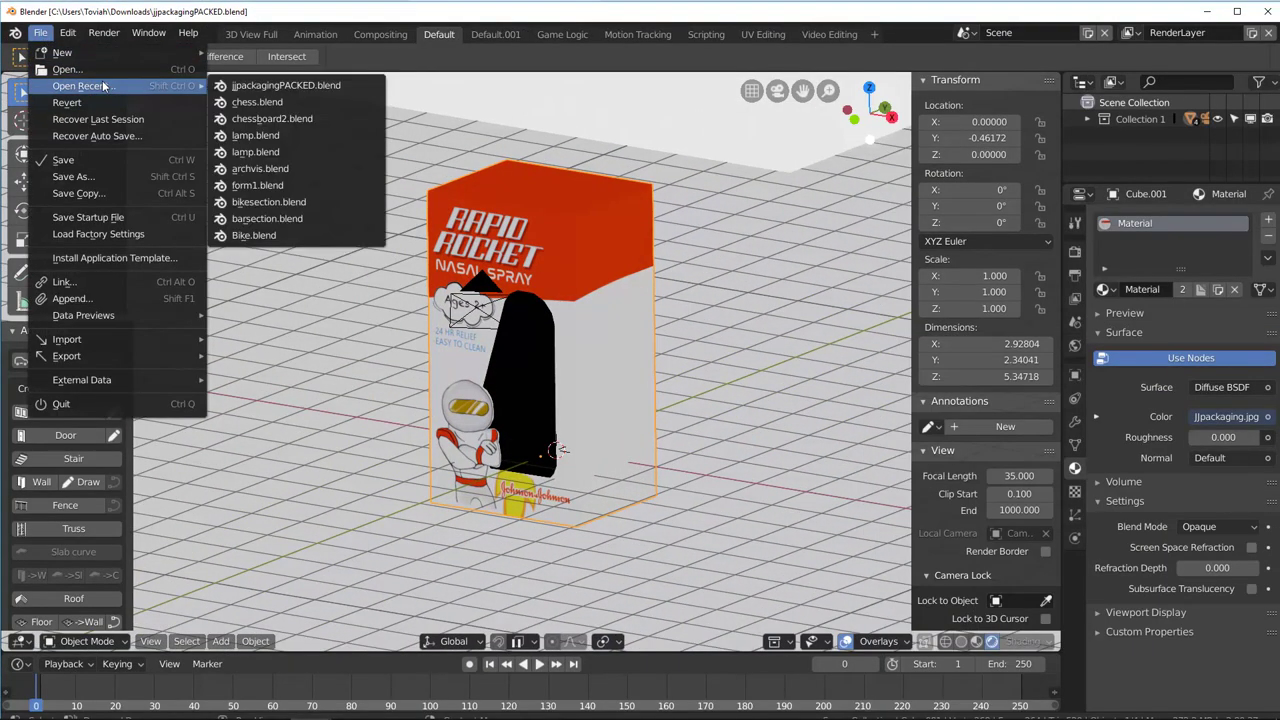
click(286, 134)
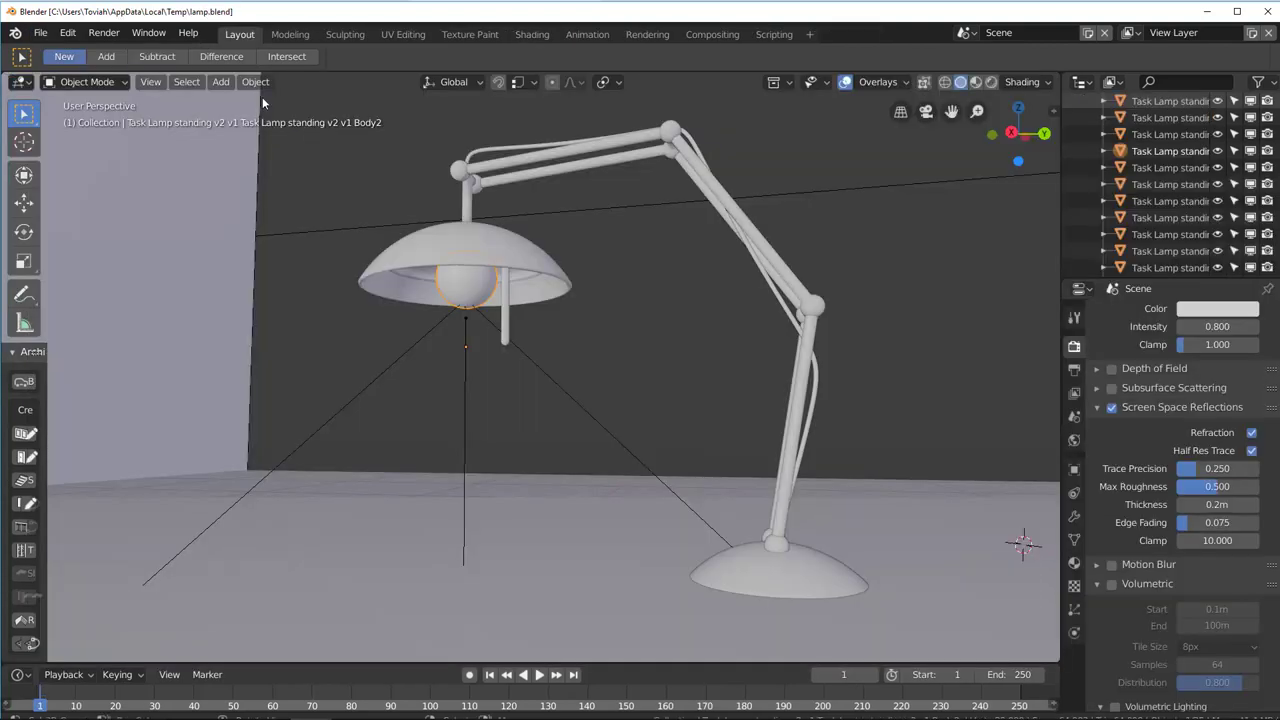
Step: Open the recent lamp.blend from the Blender Lesson folder, start a render, close the render window, and view the lamp
click(40, 32)
mouse_move(126, 93)
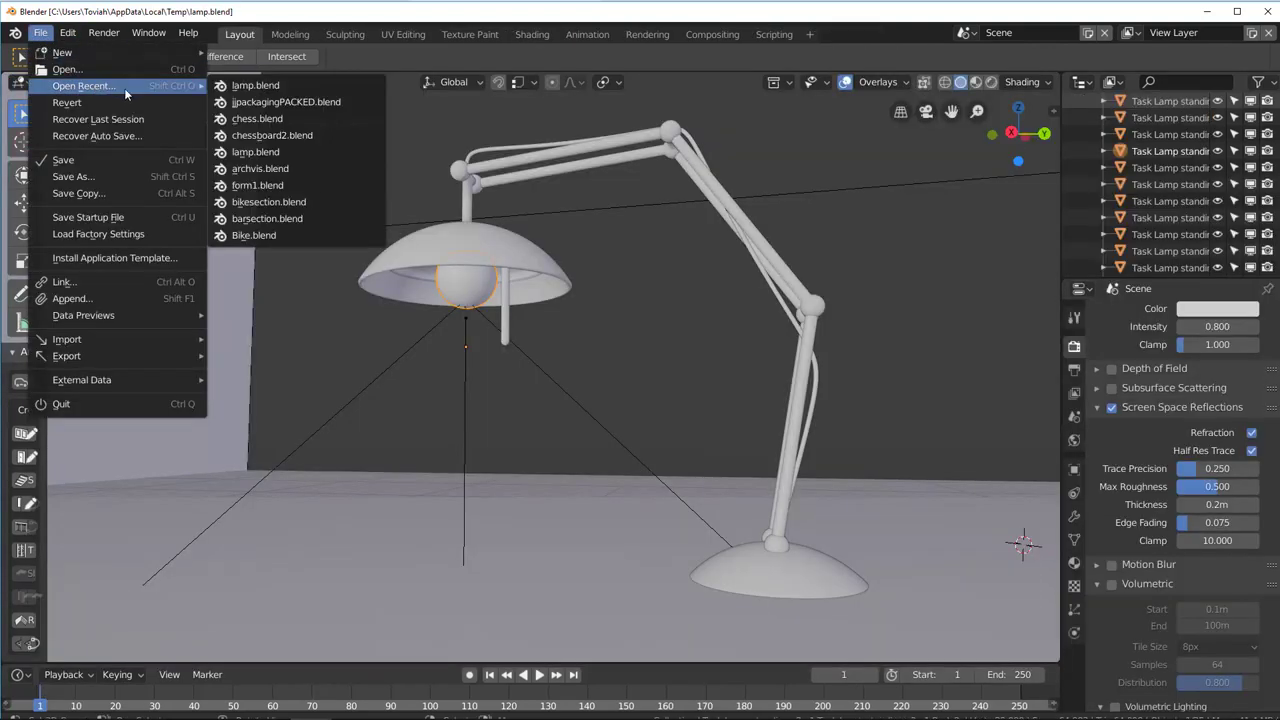
click(283, 155)
key(F12)
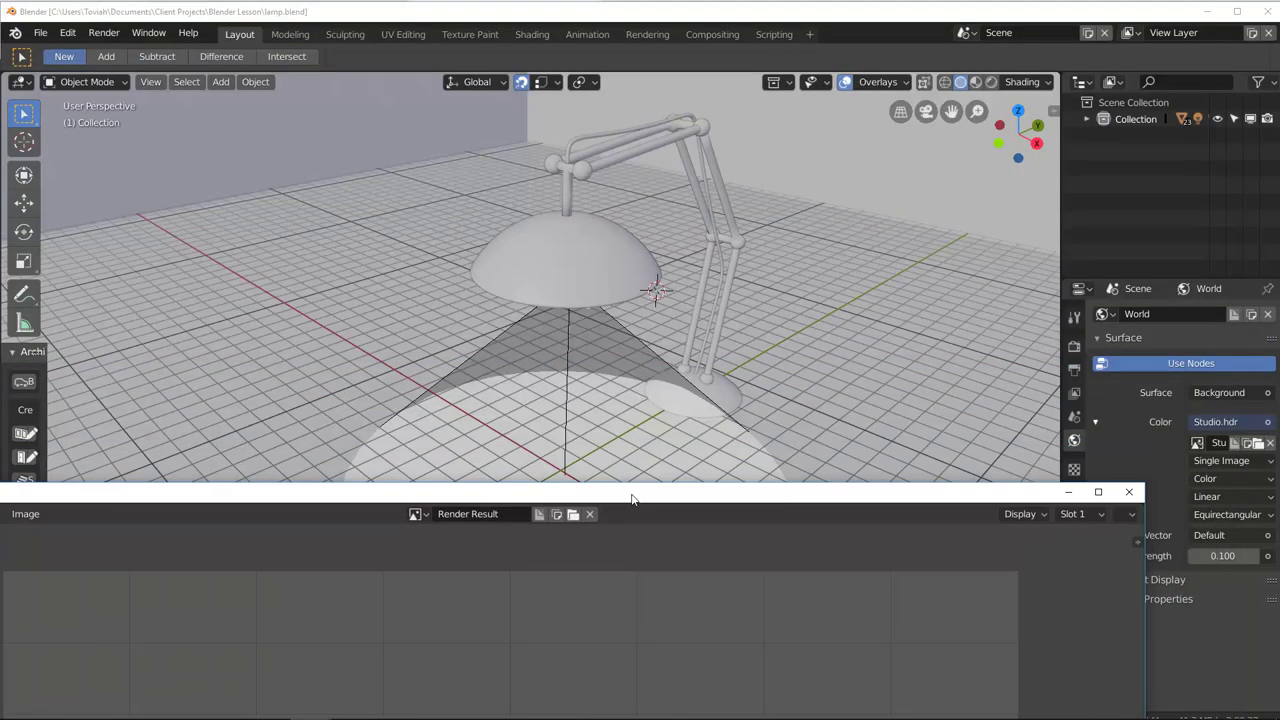
click(1129, 491)
middle_drag(937, 434, 795, 413)
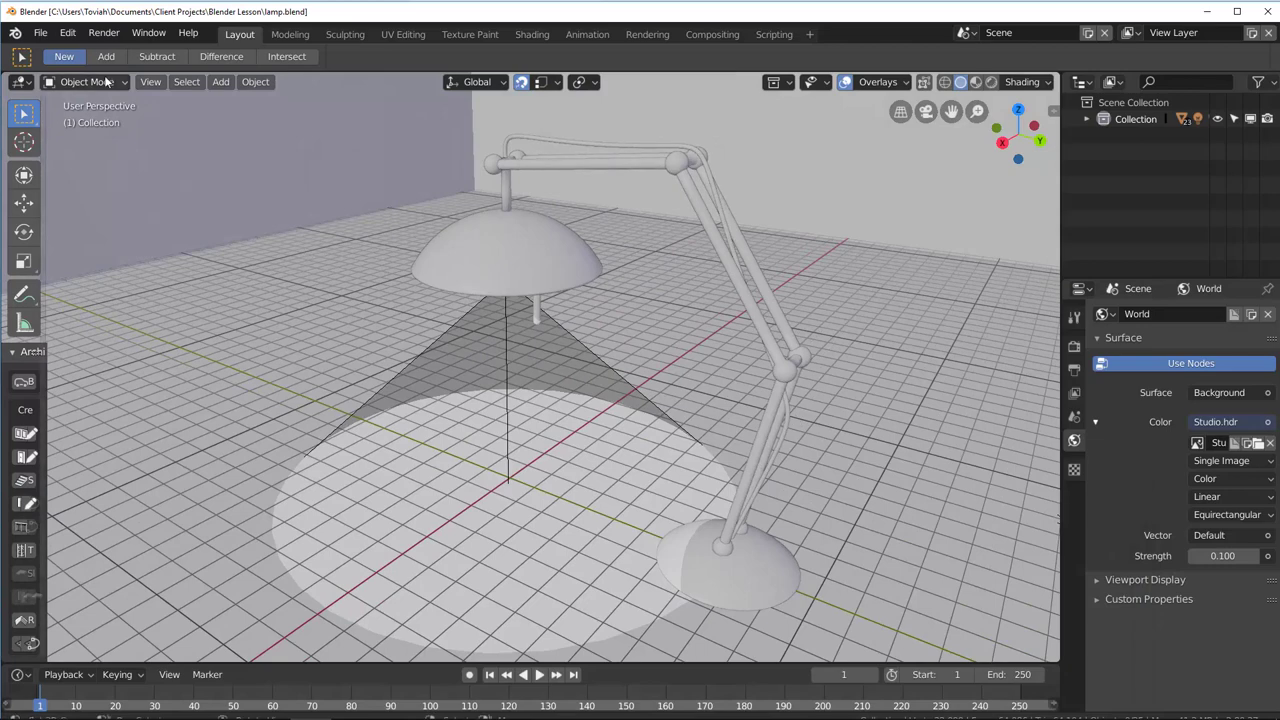
Step: Reopen the recent lamp.blend stored in the Temp folder
click(40, 33)
mouse_move(81, 87)
click(290, 102)
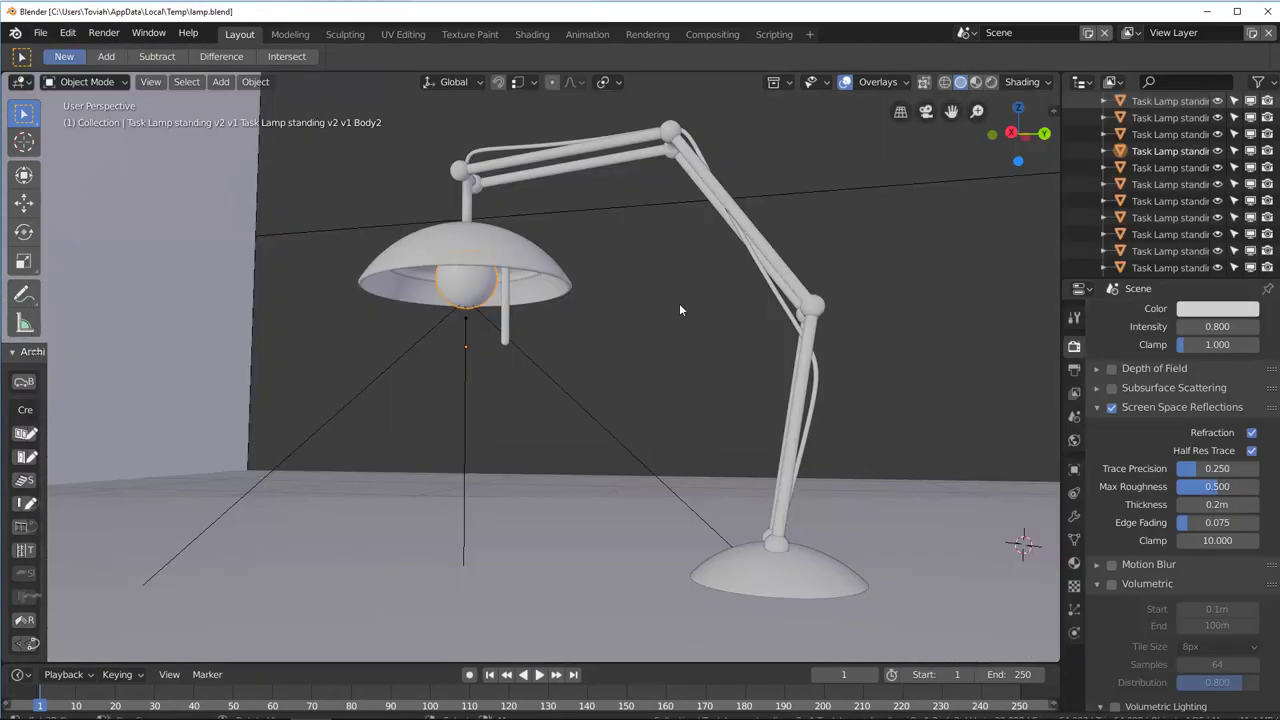
Step: Examine the desk lamp, its glowing bulb and the lit wooden floor in rendered shading from several angles and close up
scroll(678, 303, down, 1)
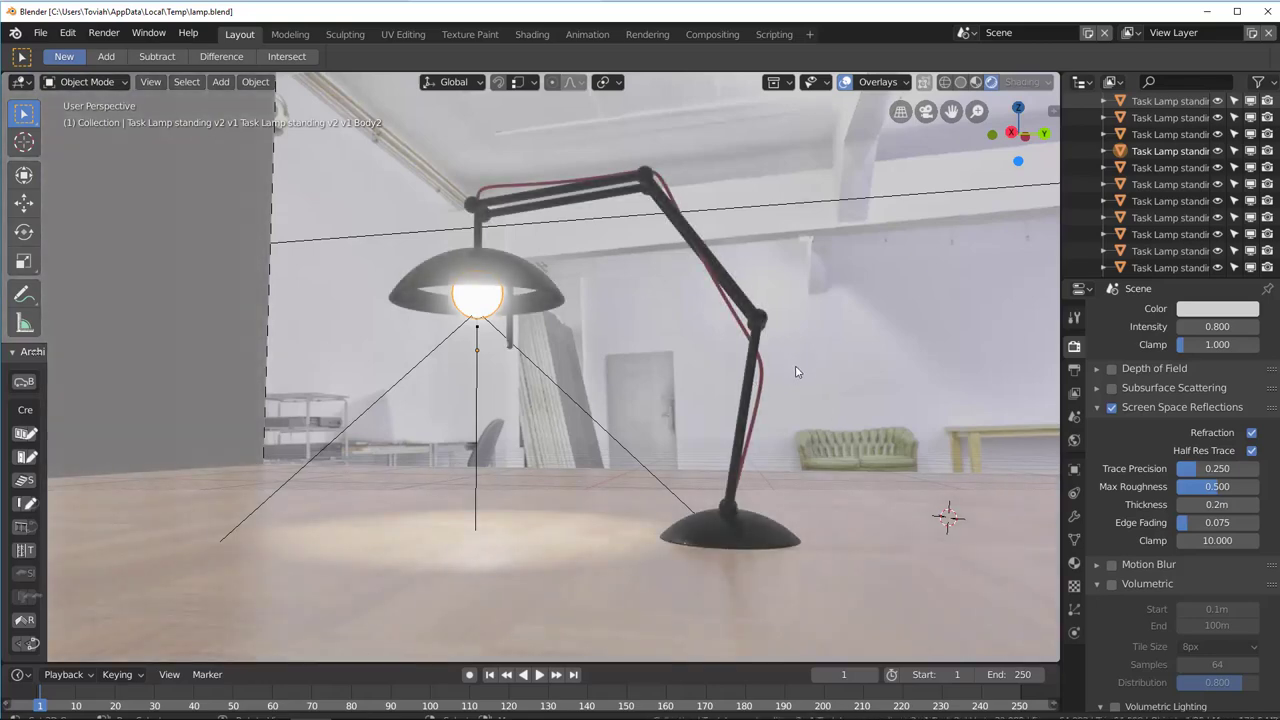
middle_drag(786, 372, 821, 384)
mouse_move(620, 425)
middle_down()
mouse_move(603, 448)
mouse_move(627, 445)
middle_up()
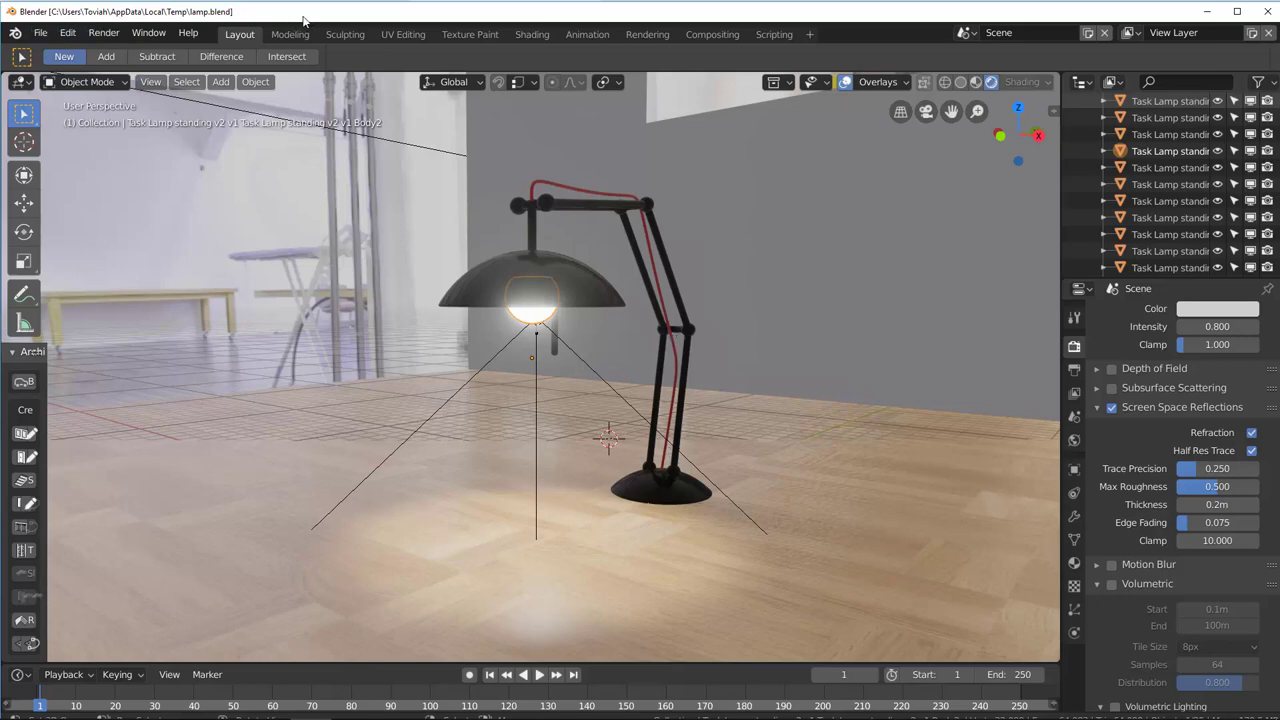
middle_drag(723, 420, 486, 337)
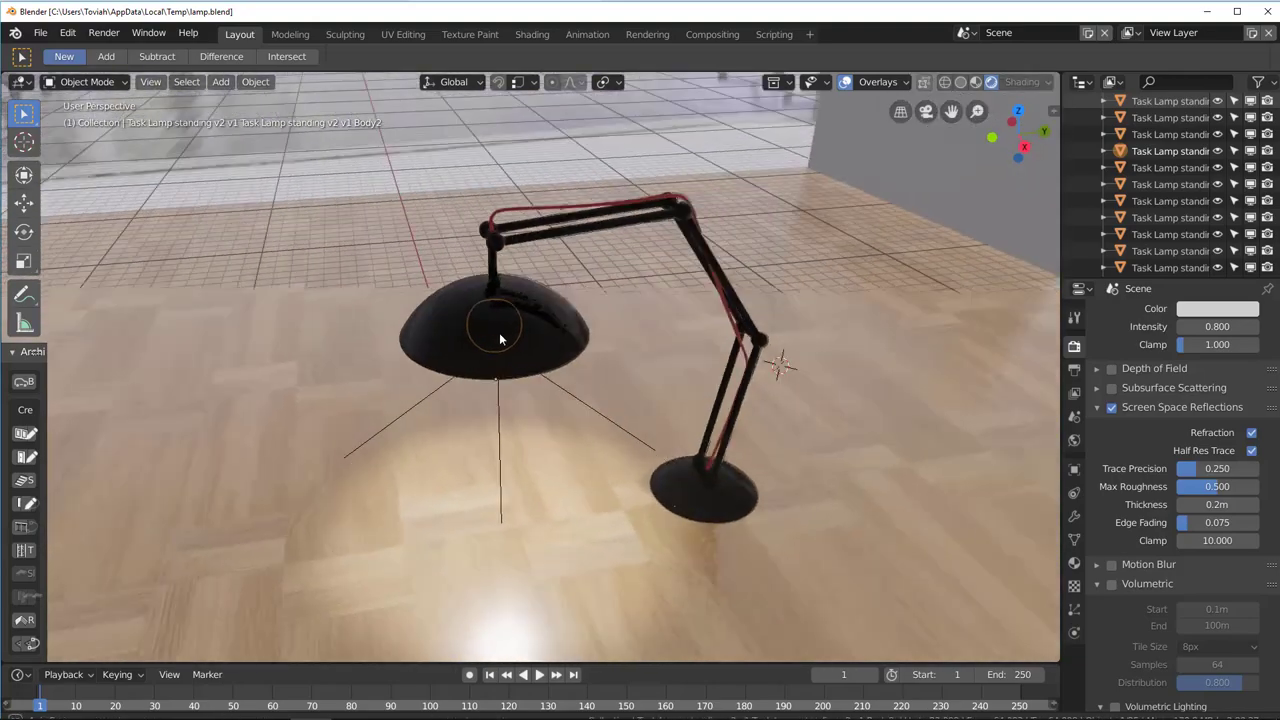
scroll(524, 287, up, 3)
middle_drag(543, 251, 537, 200)
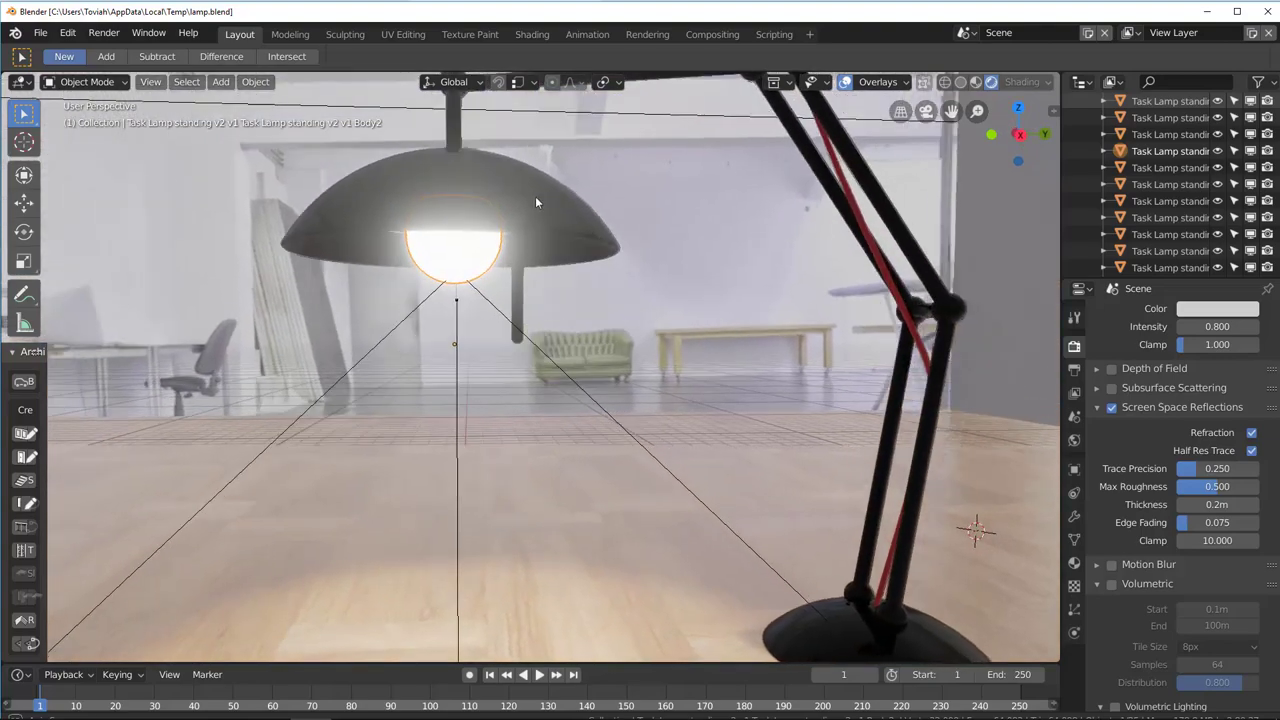
click(482, 279)
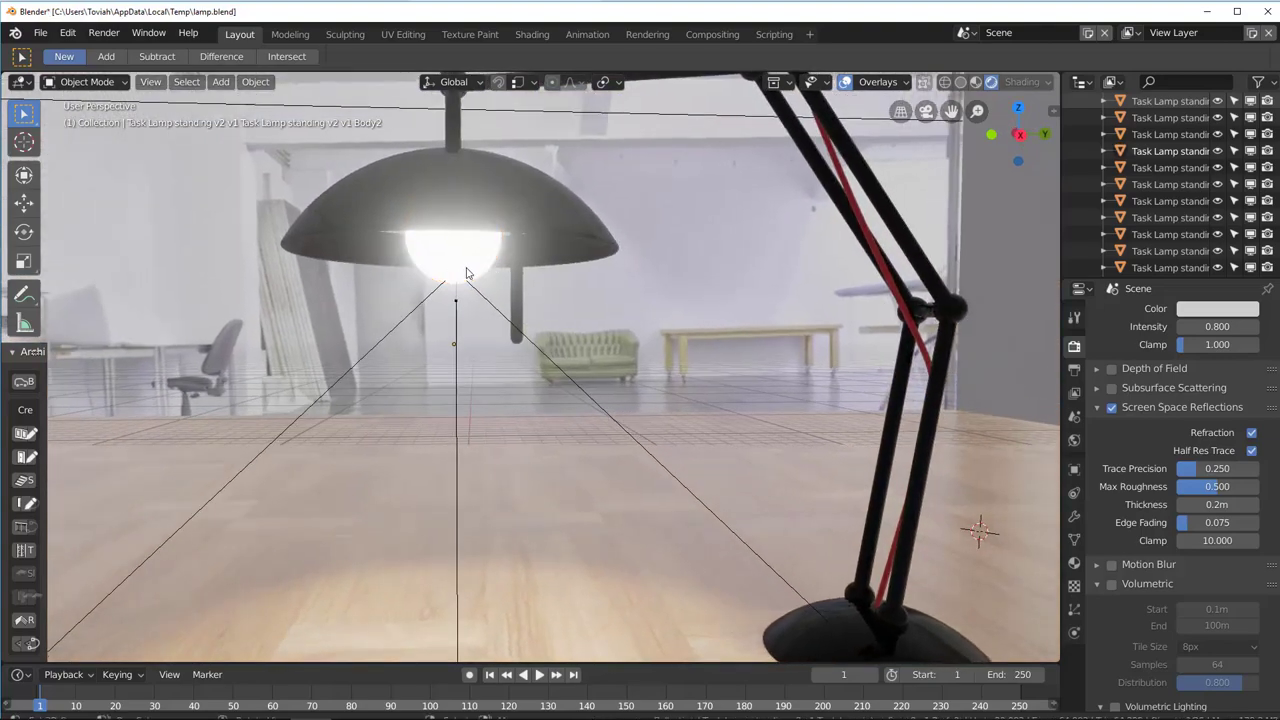
scroll(498, 353, down, 3)
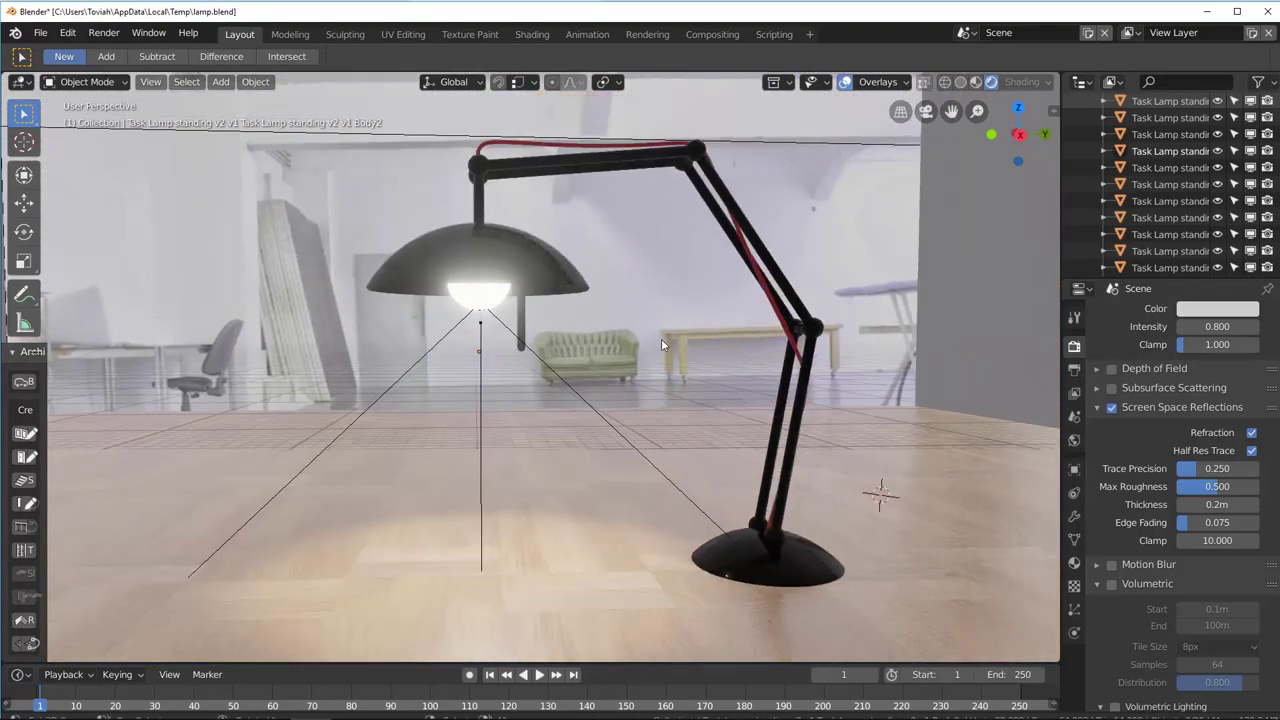
Step: Quit the lamp file without saving, and start a fresh Blender session with the splash screen dismissed
click(1265, 11)
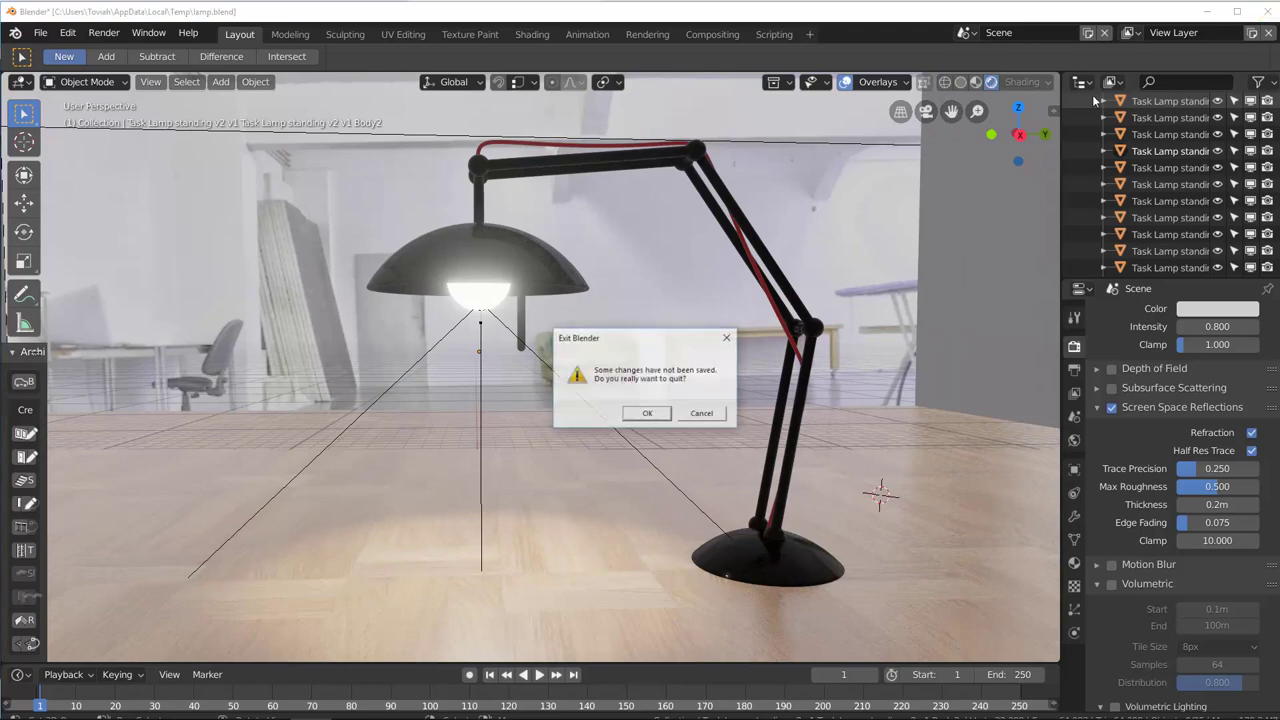
click(664, 413)
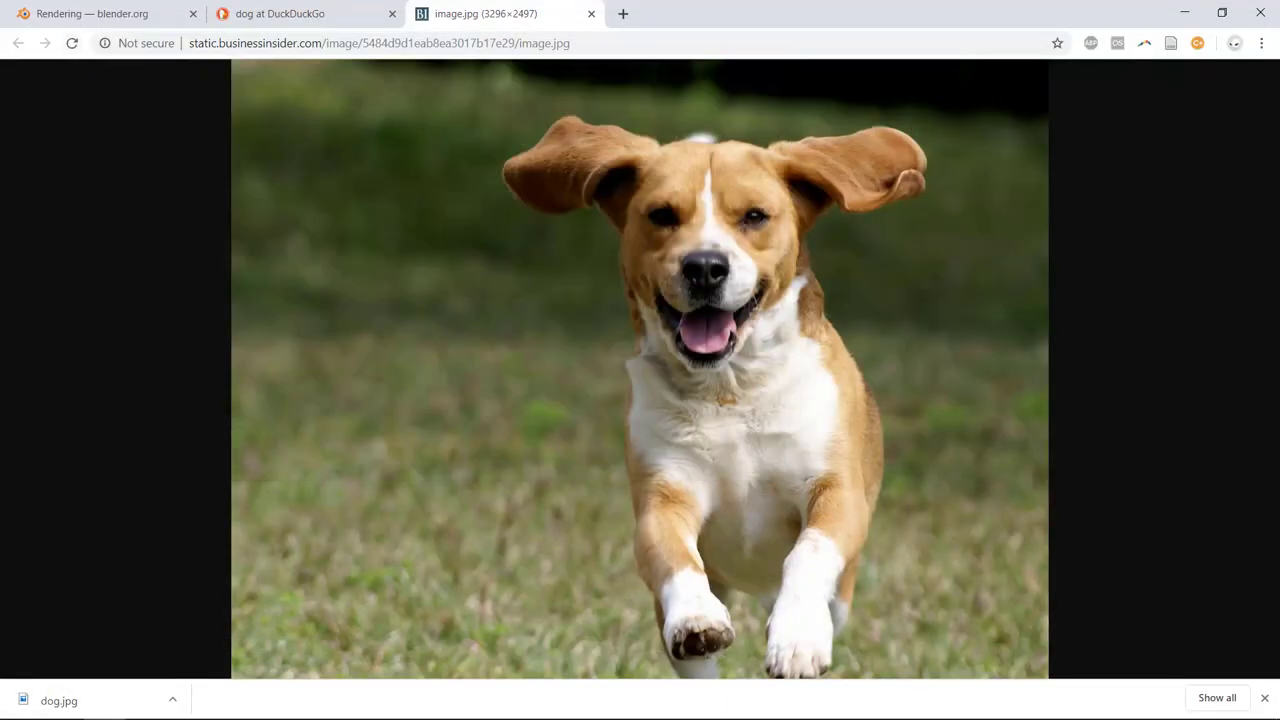
click(308, 704)
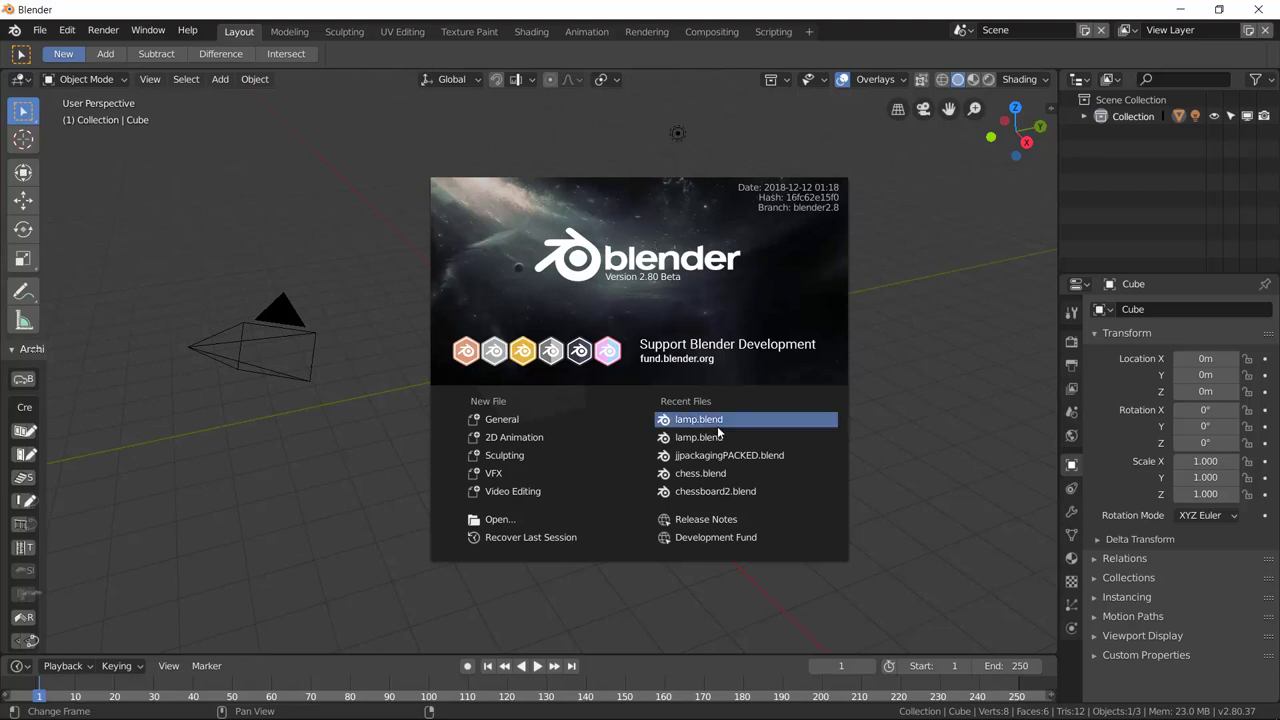
click(895, 408)
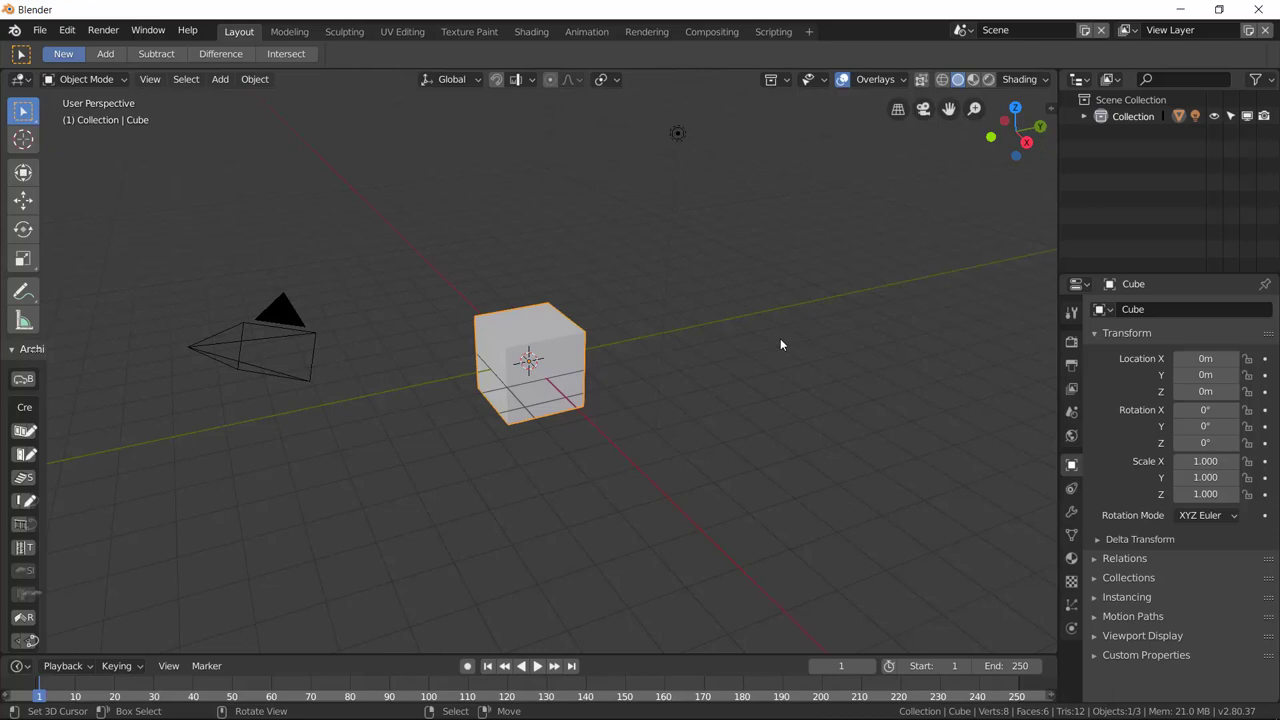
click(42, 31)
mouse_move(138, 340)
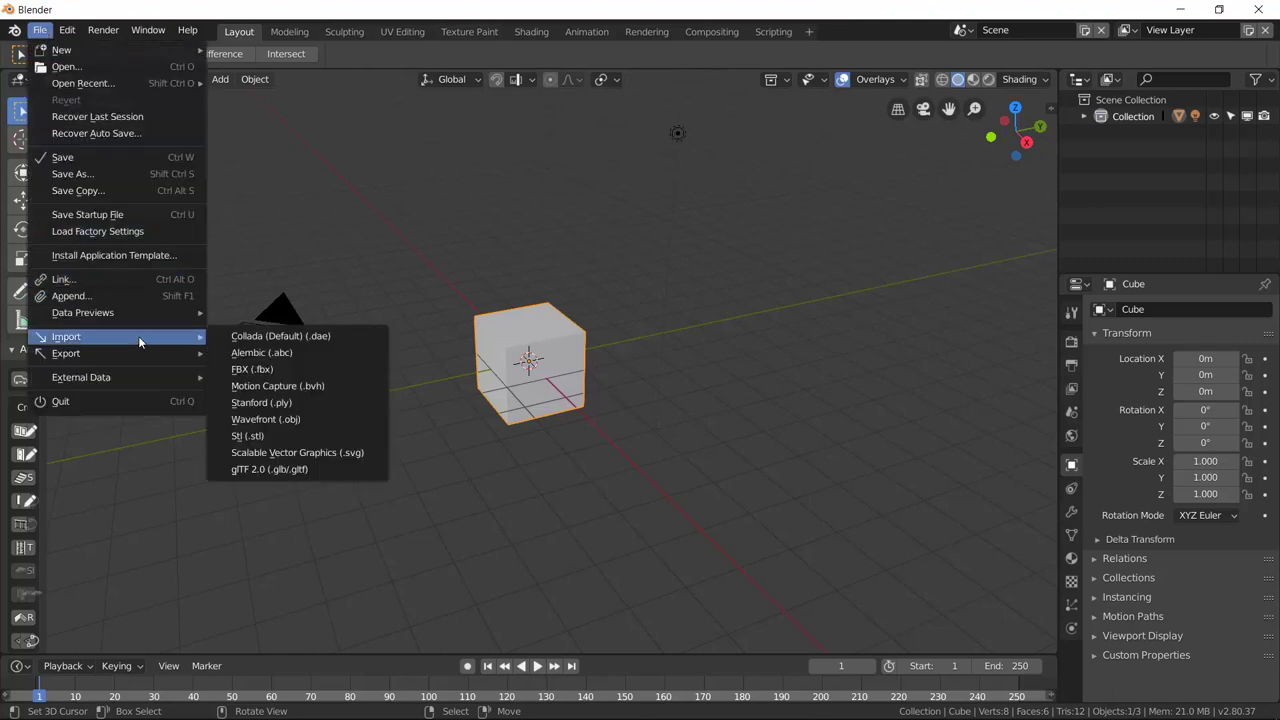
key(Escape)
Step: Import all the Task Lamp STL files from the stl folder inside Documents\blendertutorial
click(40, 31)
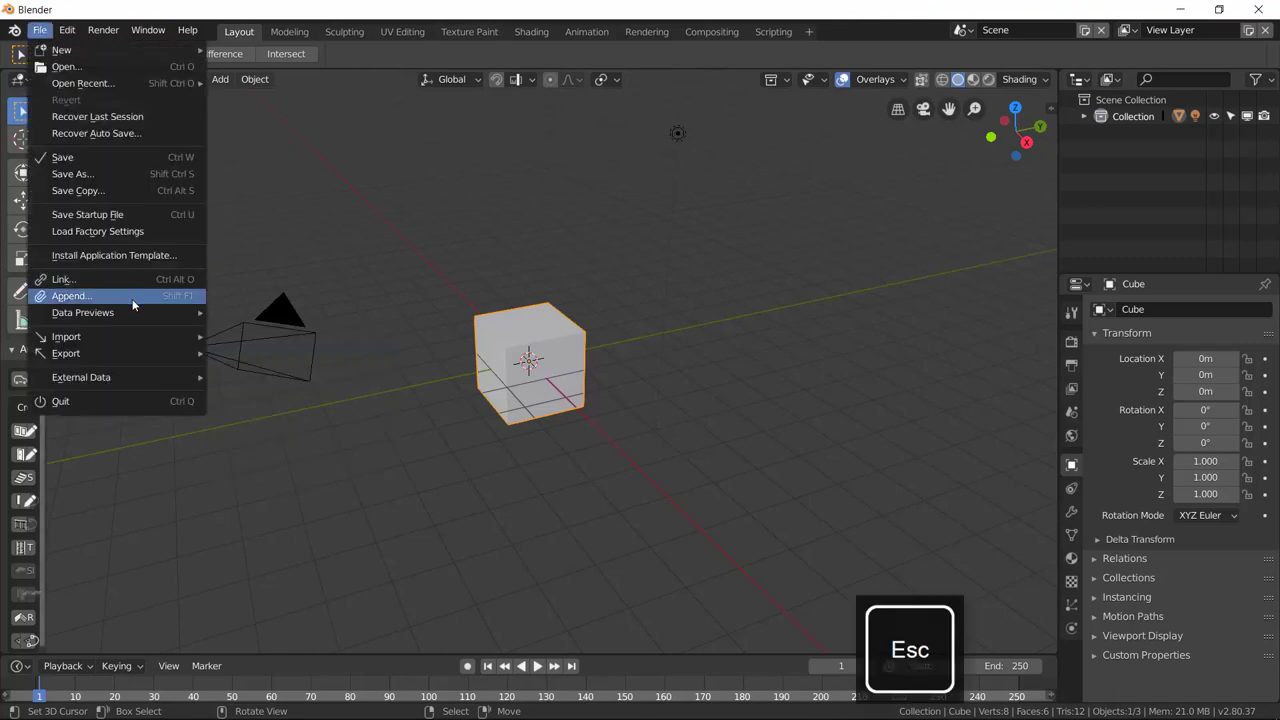
mouse_move(144, 337)
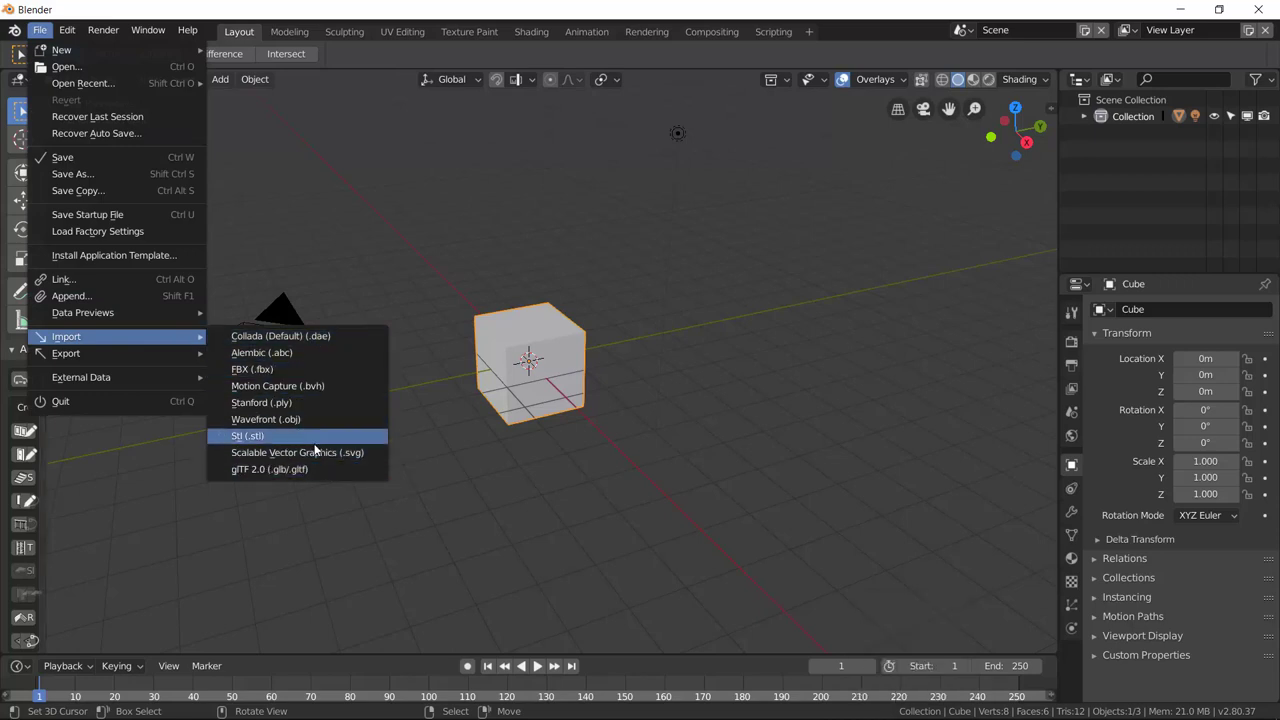
click(316, 438)
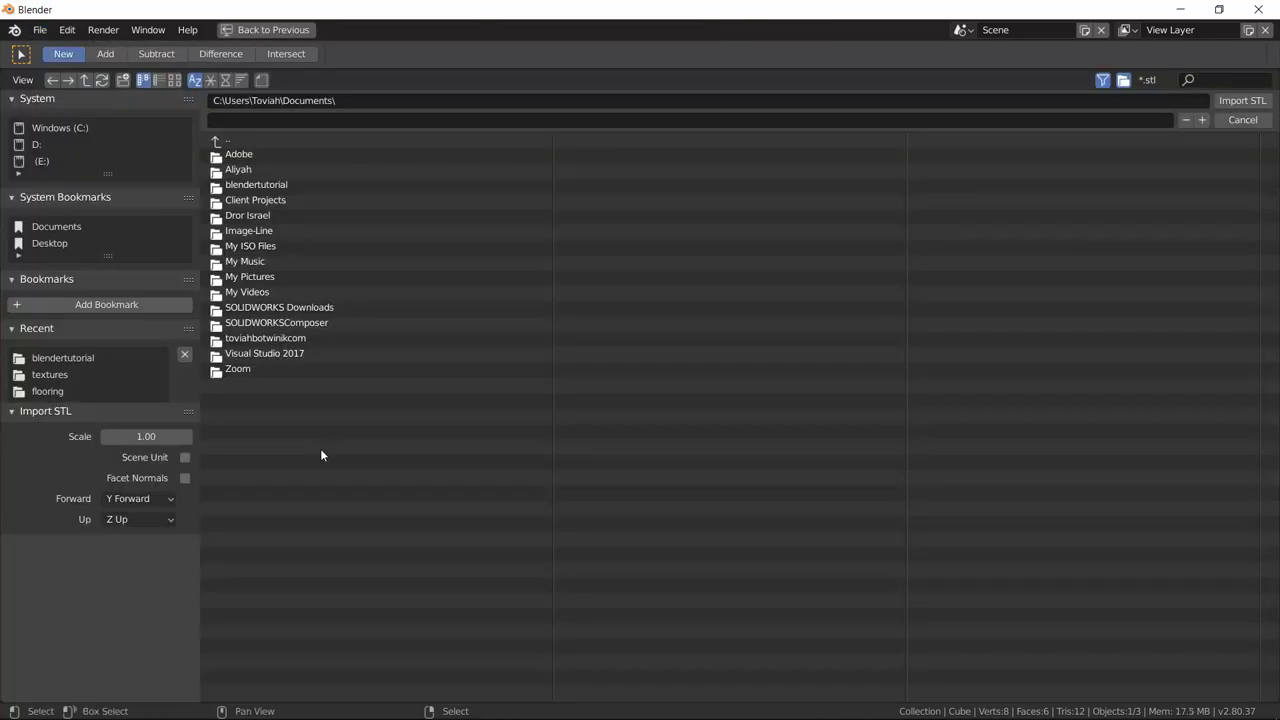
click(249, 188)
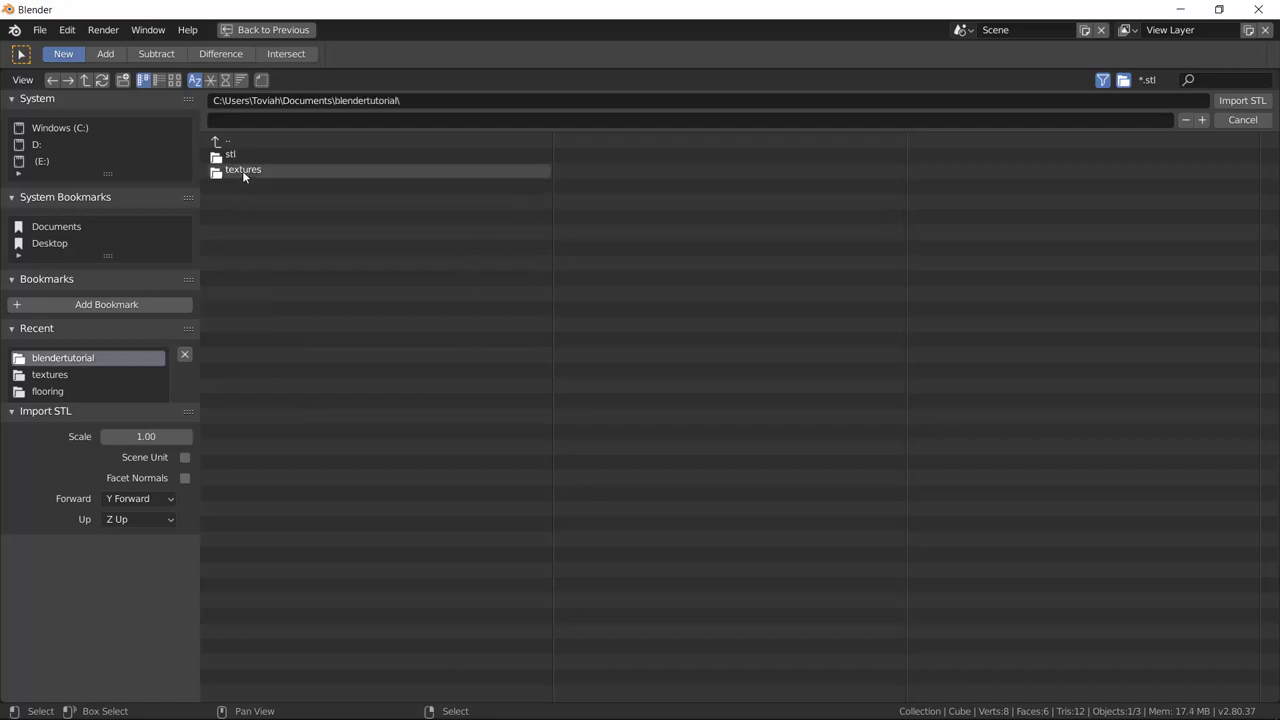
click(242, 169)
click(310, 157)
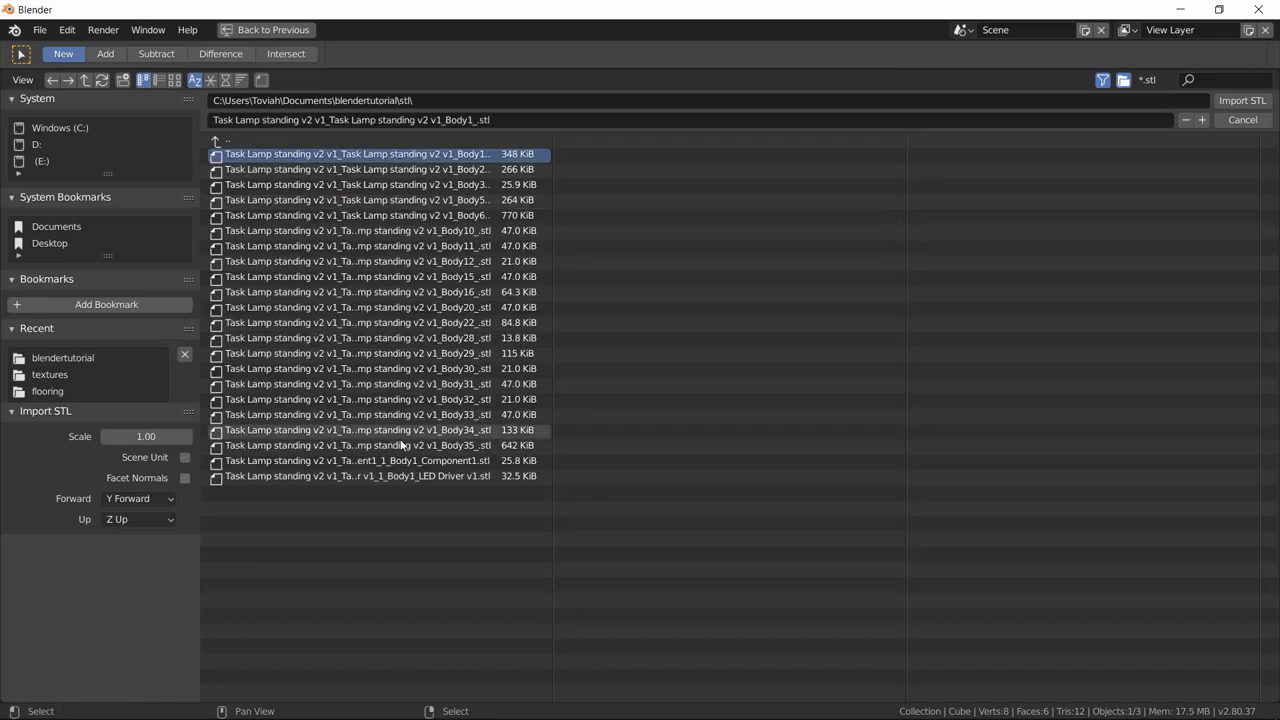
drag(493, 553, 330, 157)
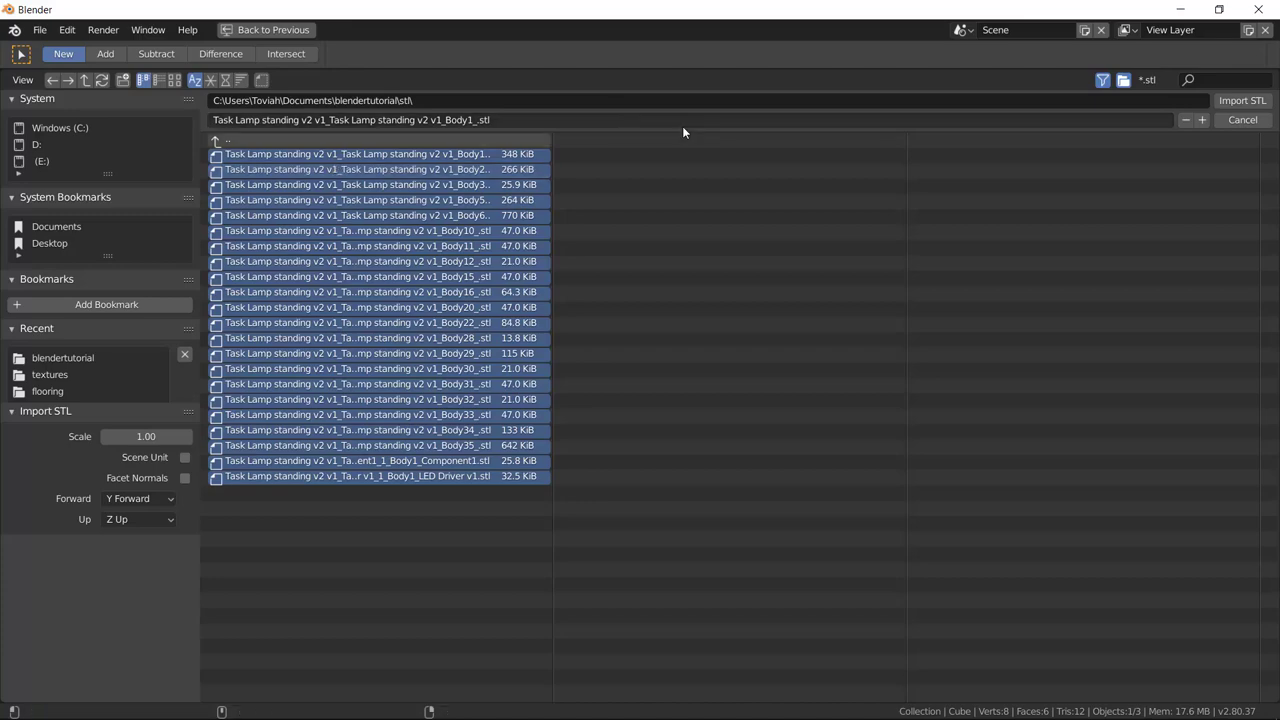
click(1238, 101)
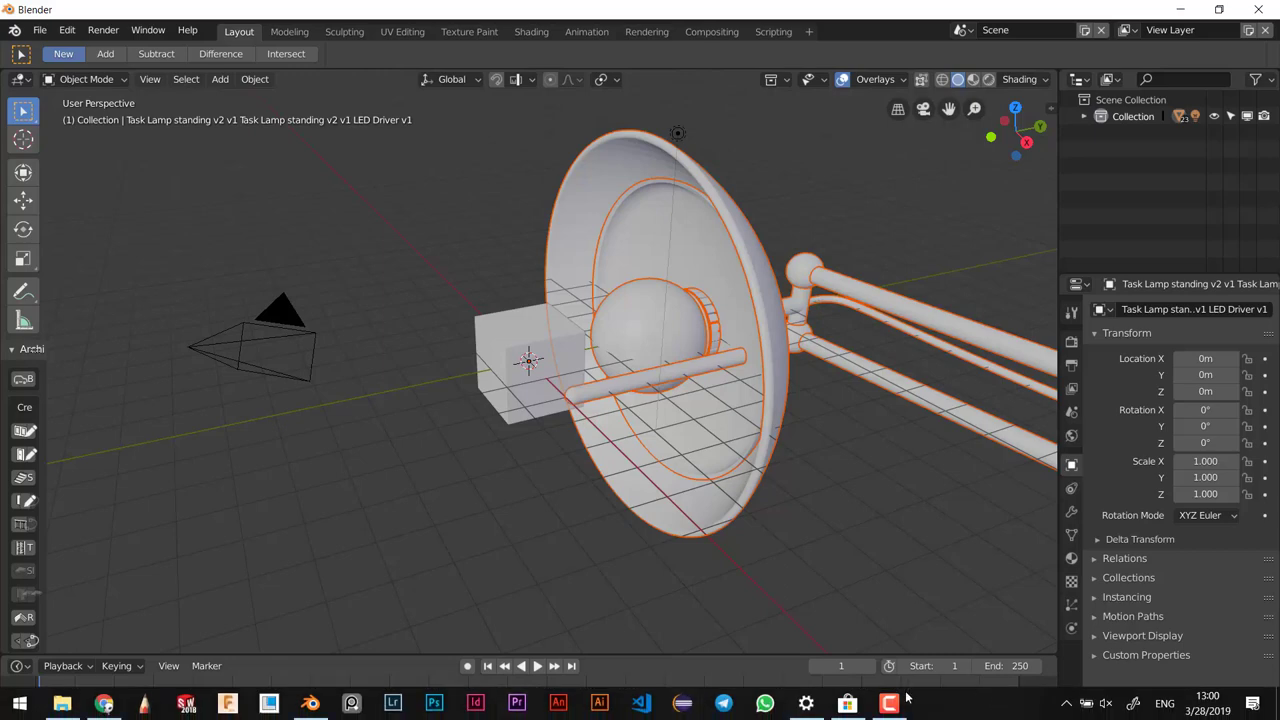
click(893, 705)
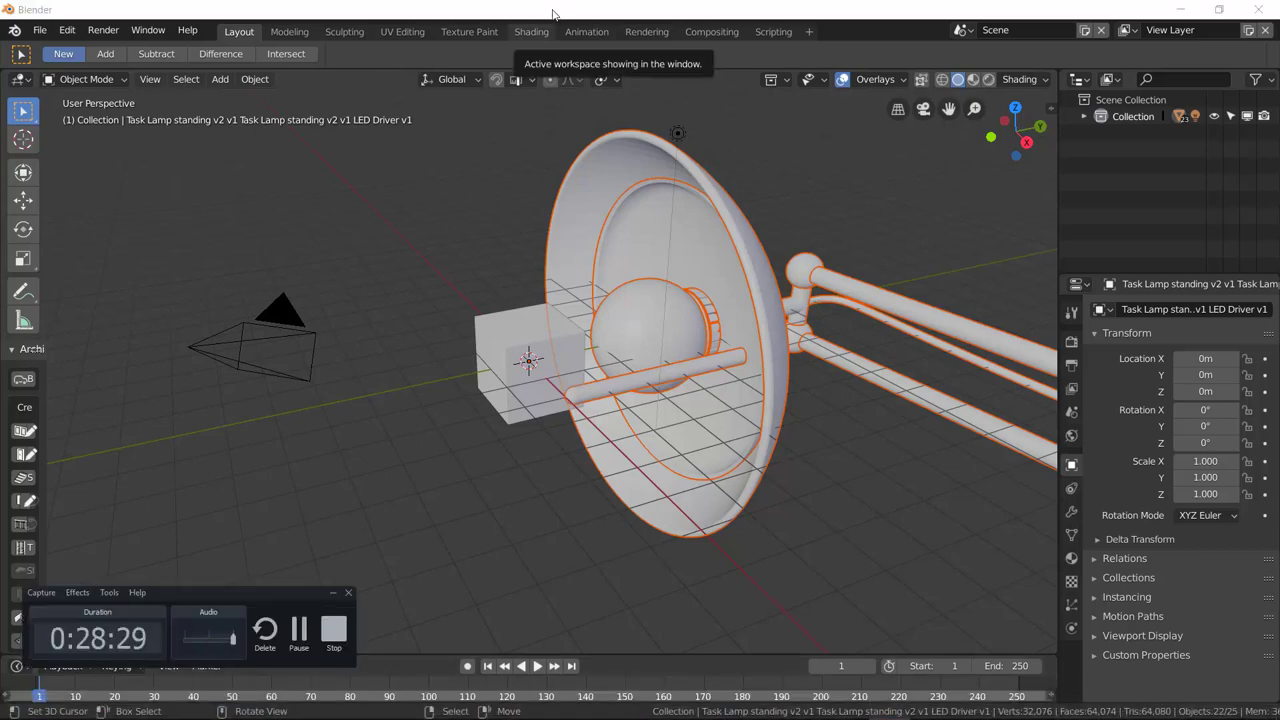
click(333, 592)
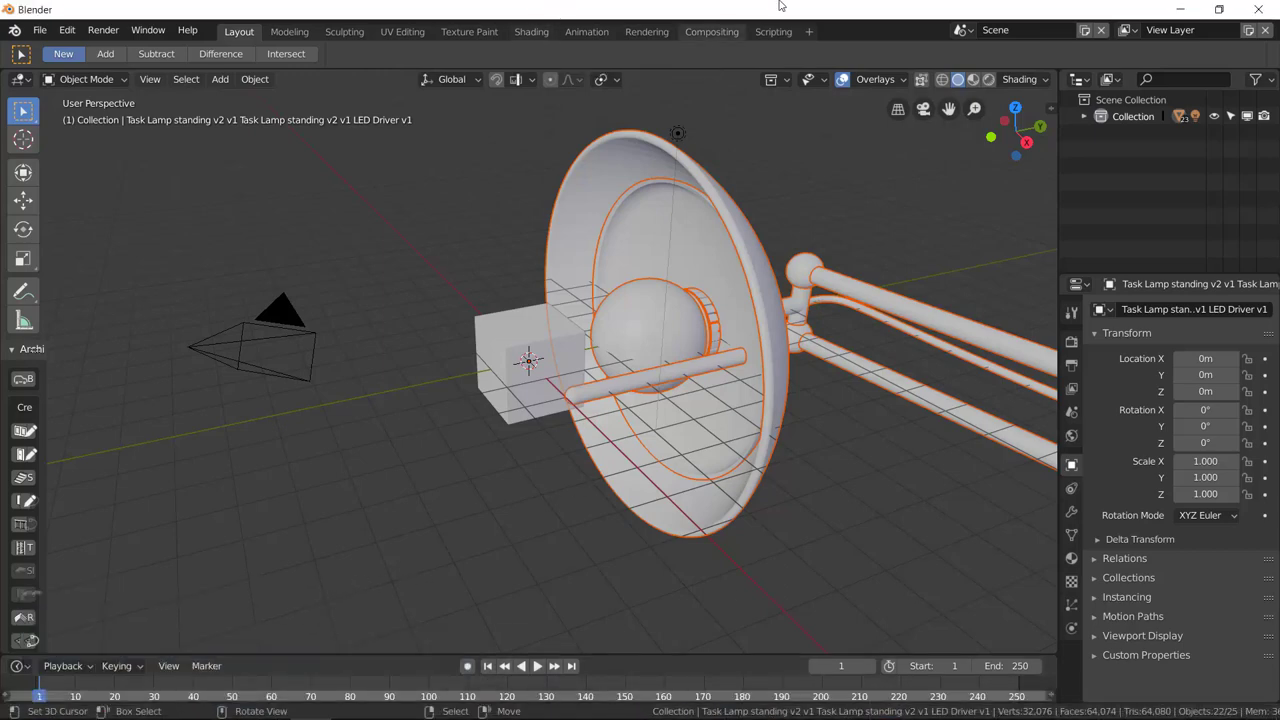
Step: Scale the imported lamp parts down to about 0.215 and raise them about 3.6 m along the Z axis
middle_drag(797, 448, 844, 433)
middle_drag(763, 466, 724, 479)
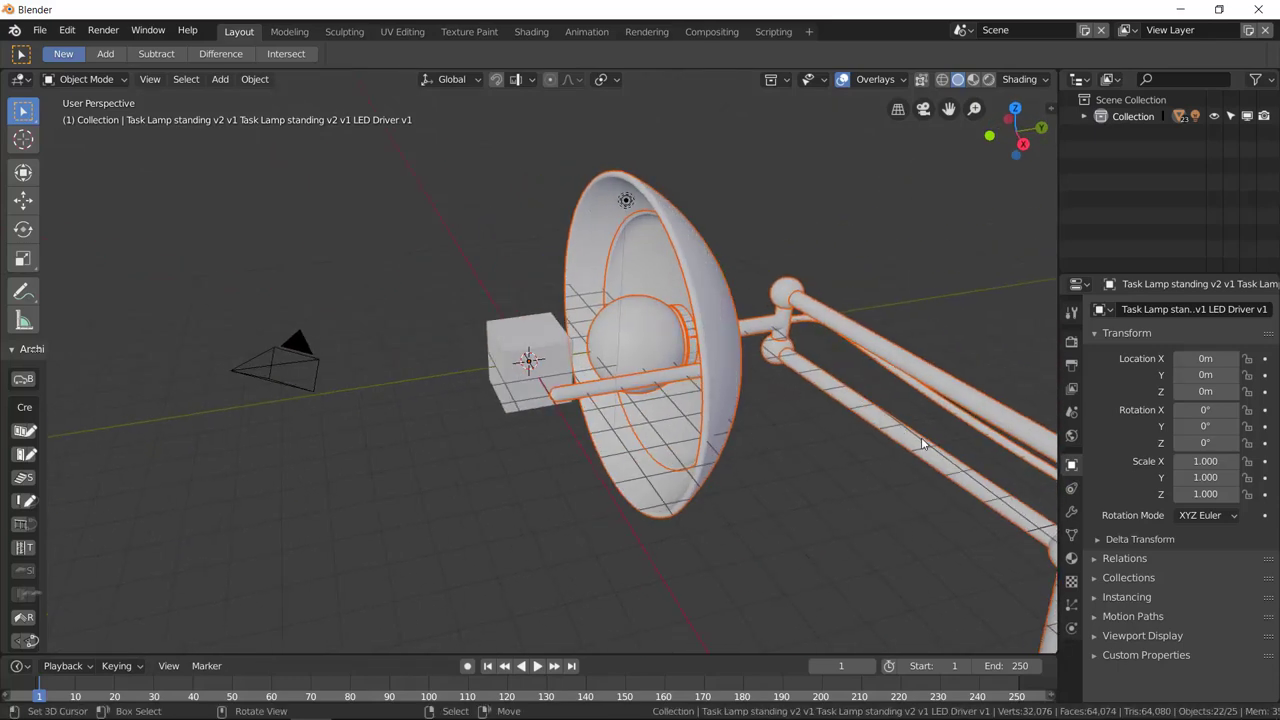
key(s)
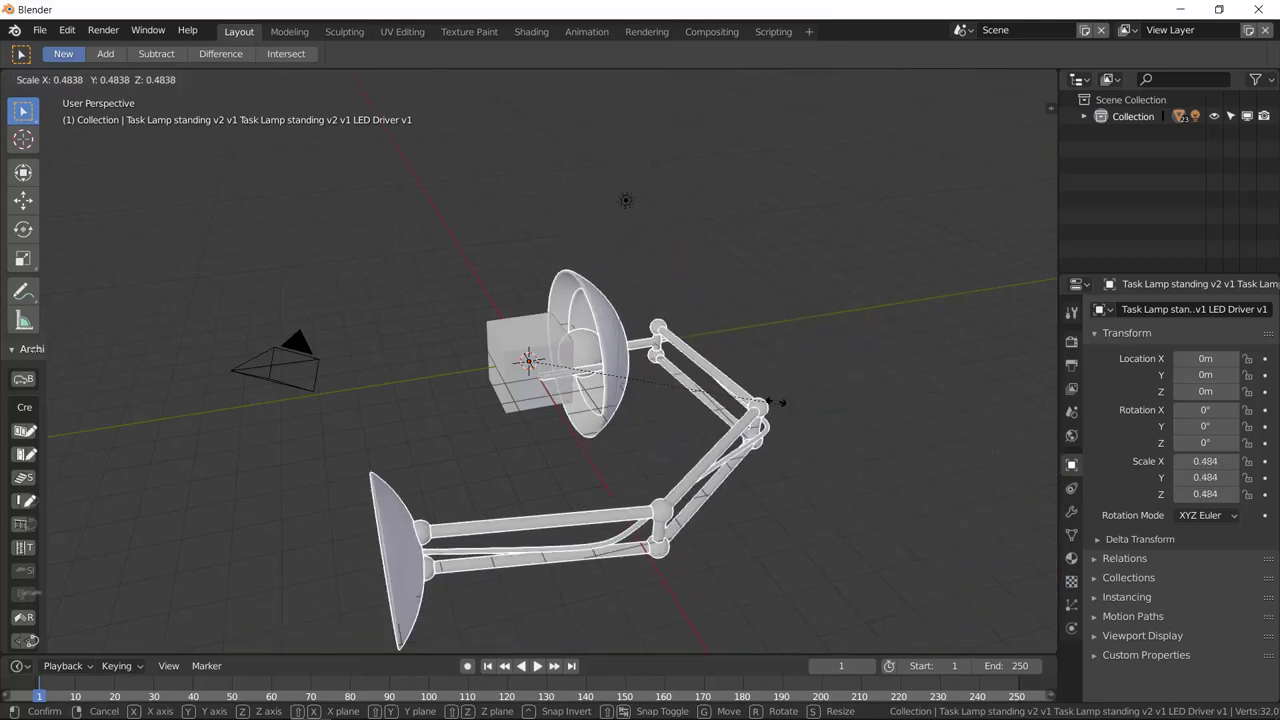
click(646, 407)
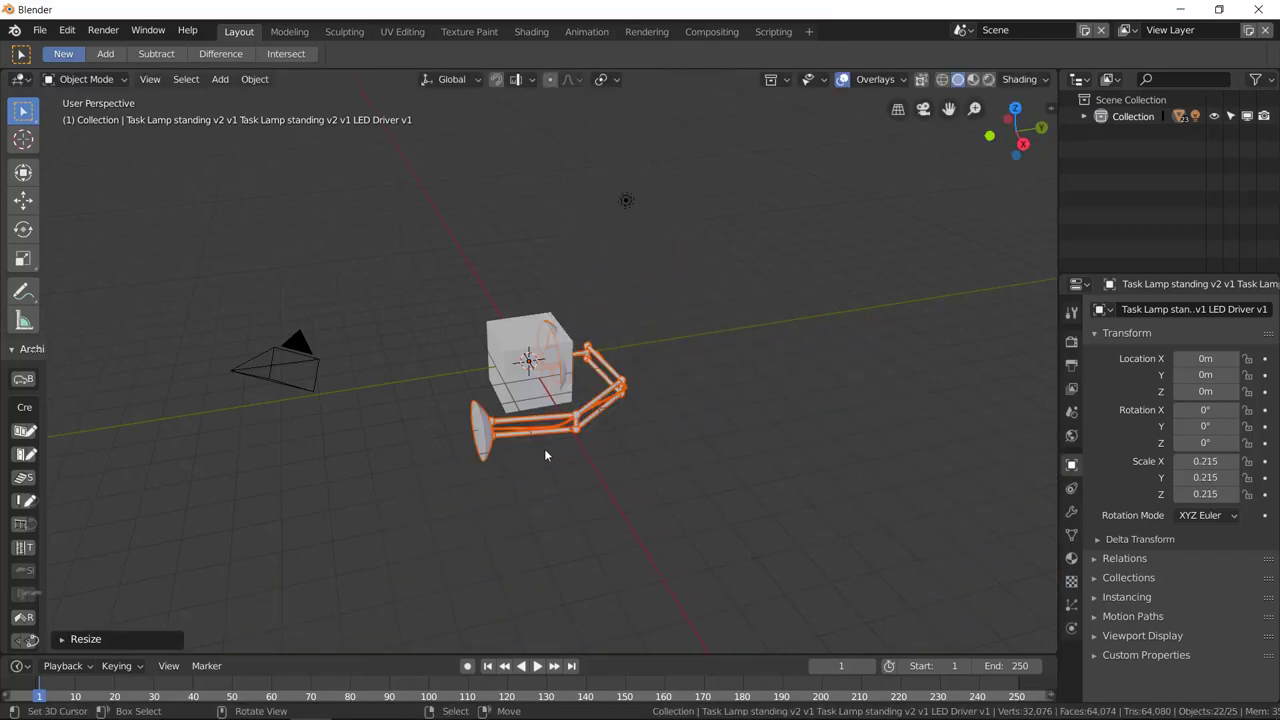
key(g)
key(z)
click(571, 386)
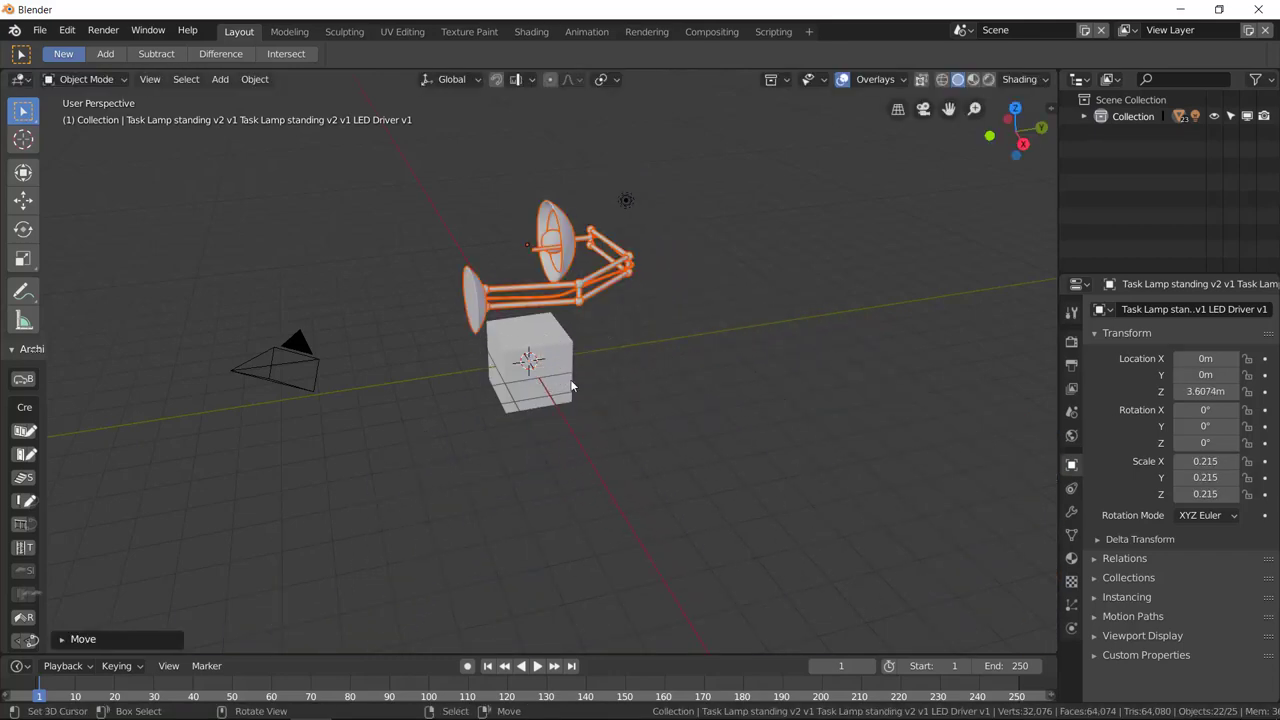
Step: Rotate the lamp parts 90° about the X axis and 90° about the Z axis
key(r)
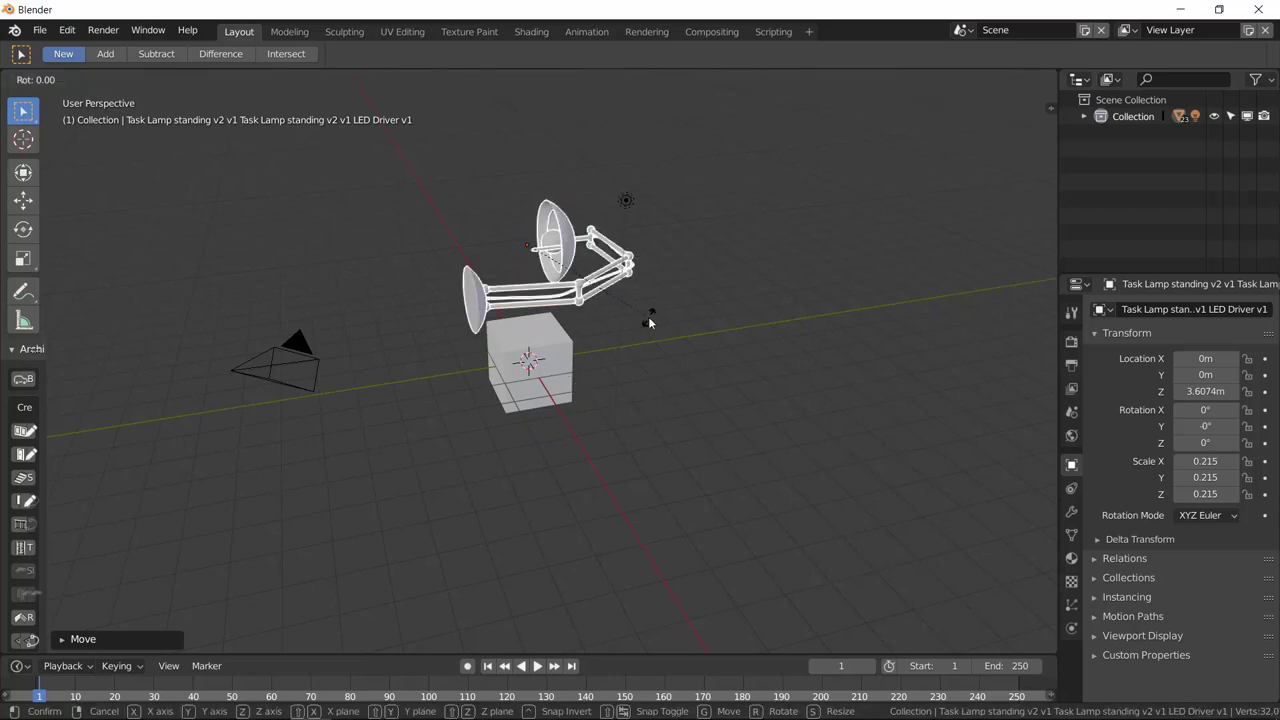
text(x90)
key(Return)
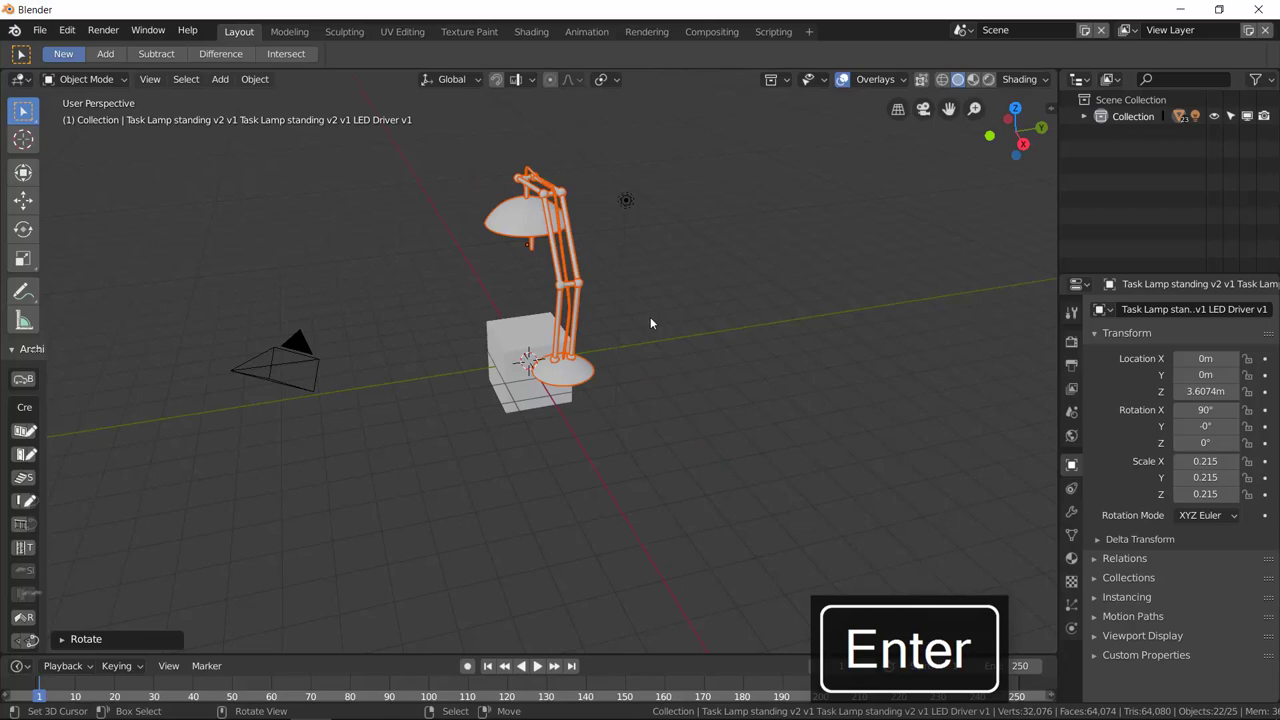
text(rz90)
key(Return)
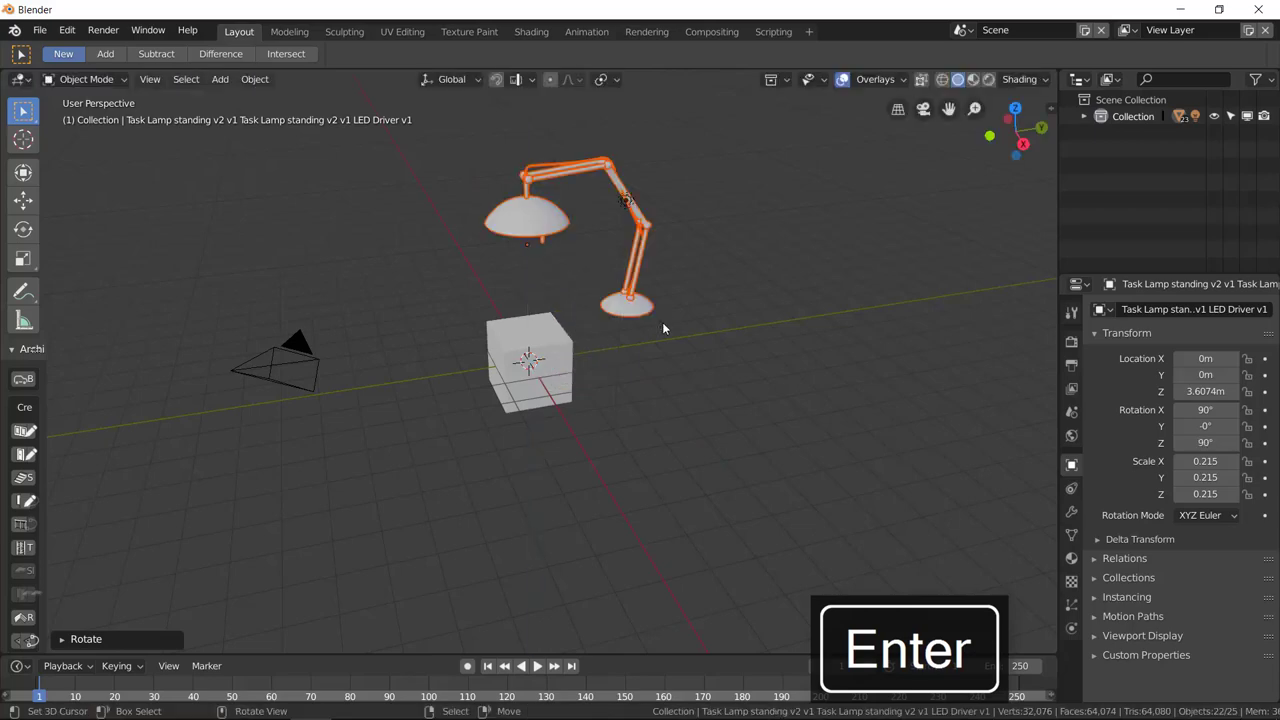
Step: Show the transform values and dimensions of the active lamp part beside the viewport
middle_drag(706, 360, 687, 335)
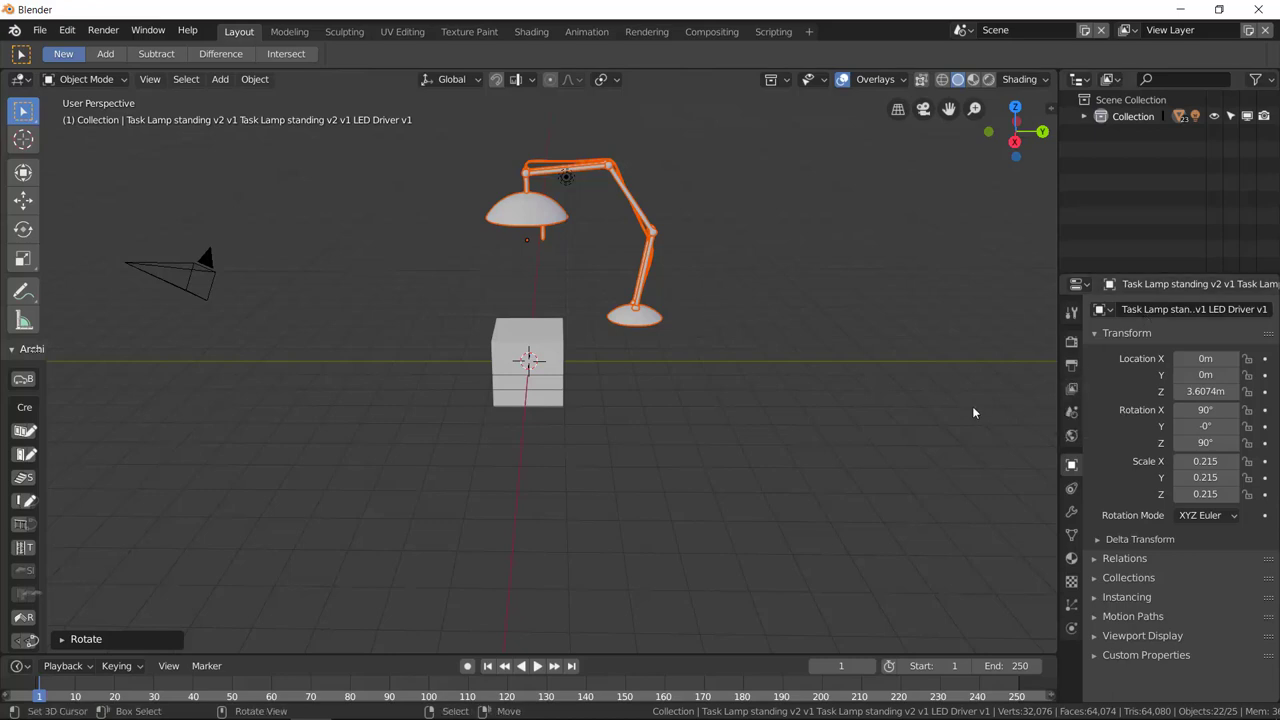
key(n)
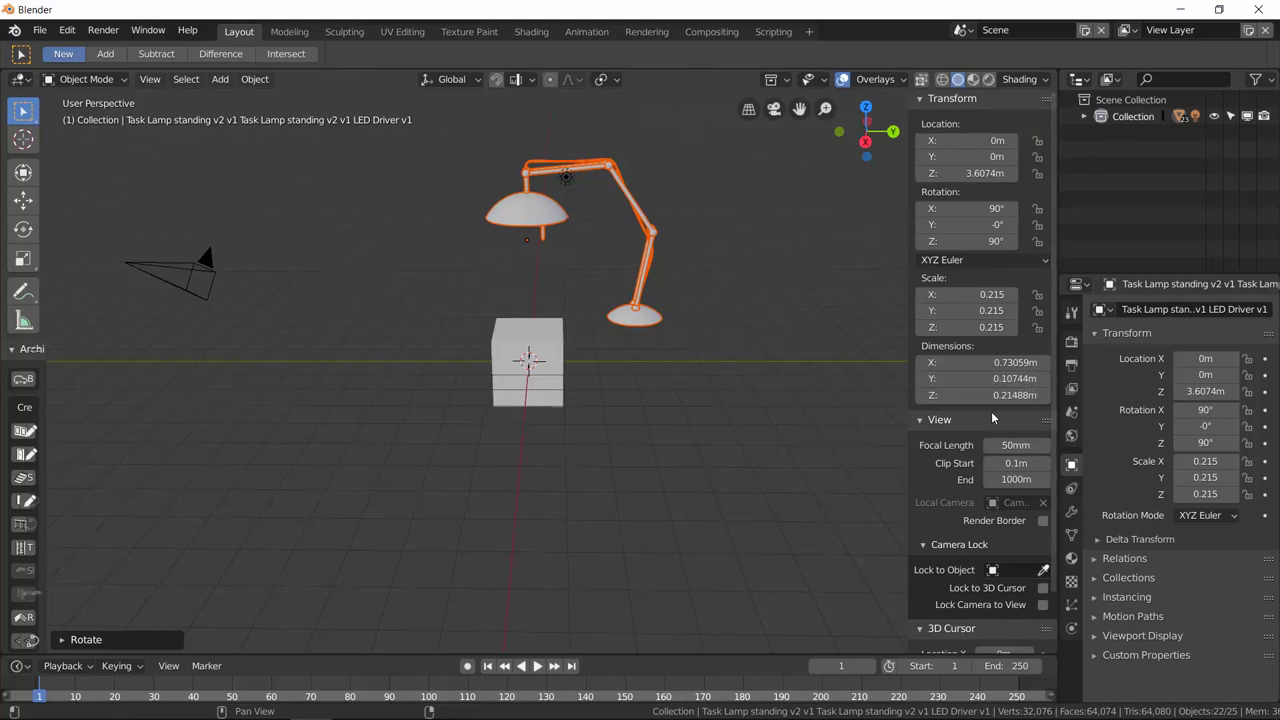
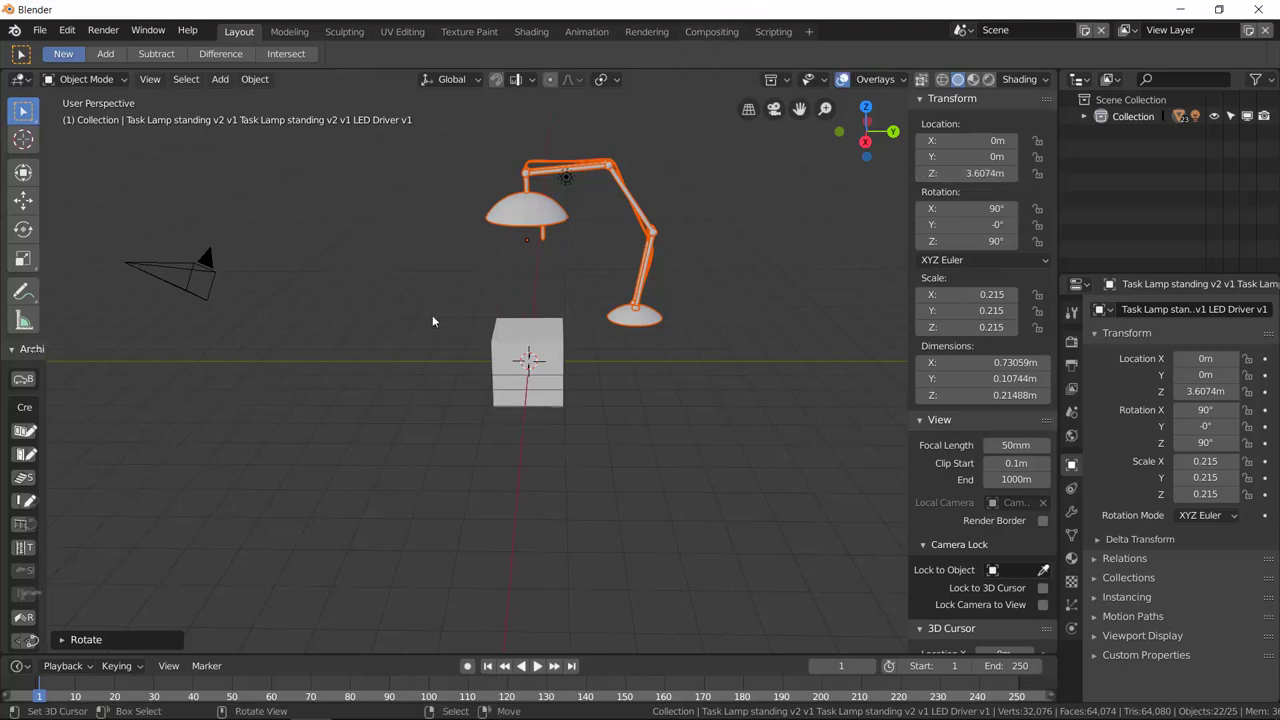
middle_drag(234, 309, 255, 309)
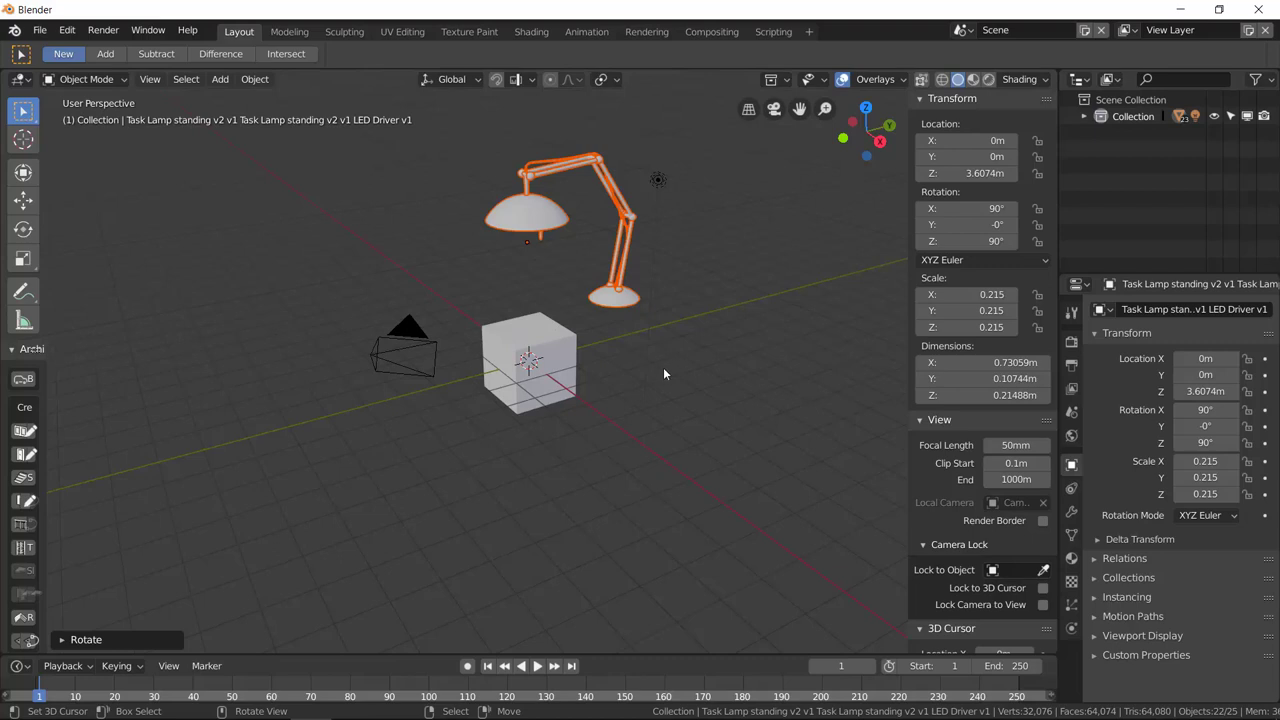
Step: Delete the default cube below the lamp
middle_drag(657, 374, 565, 343)
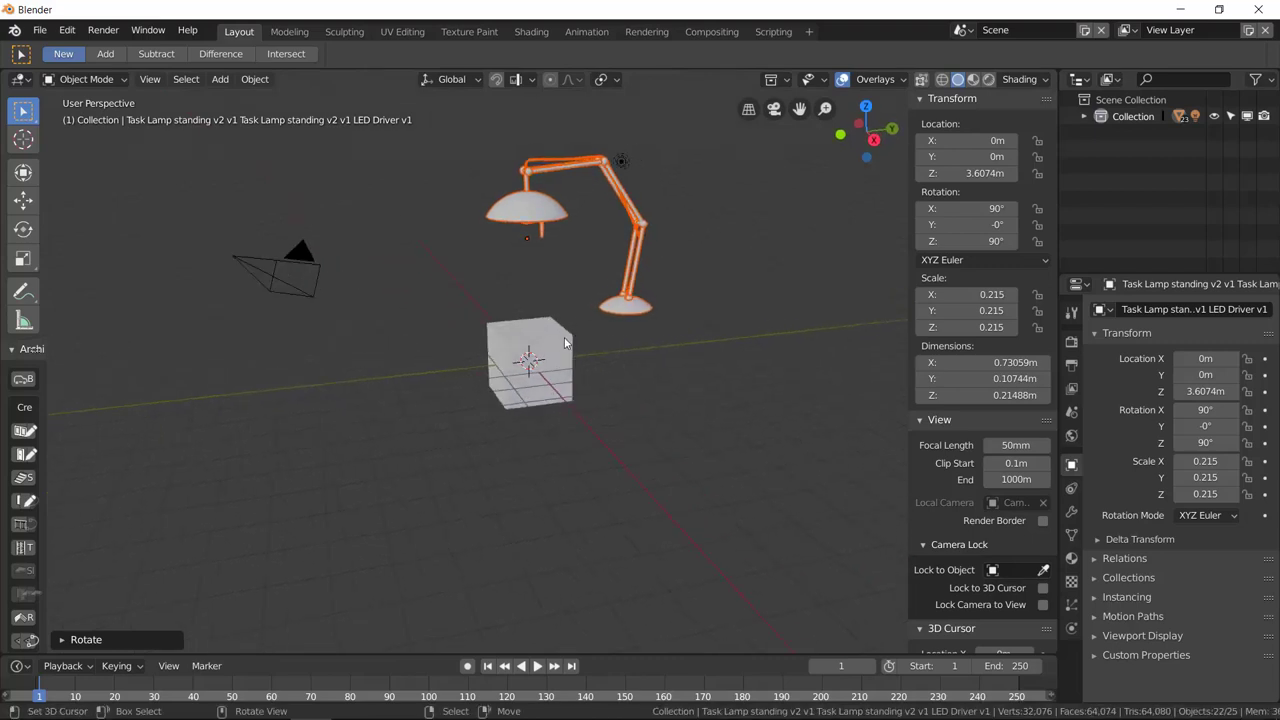
click(565, 343)
key(x)
click(569, 347)
Step: Add a plane mesh at the origin and scale it up to about 22.6 m square
key(shift+a)
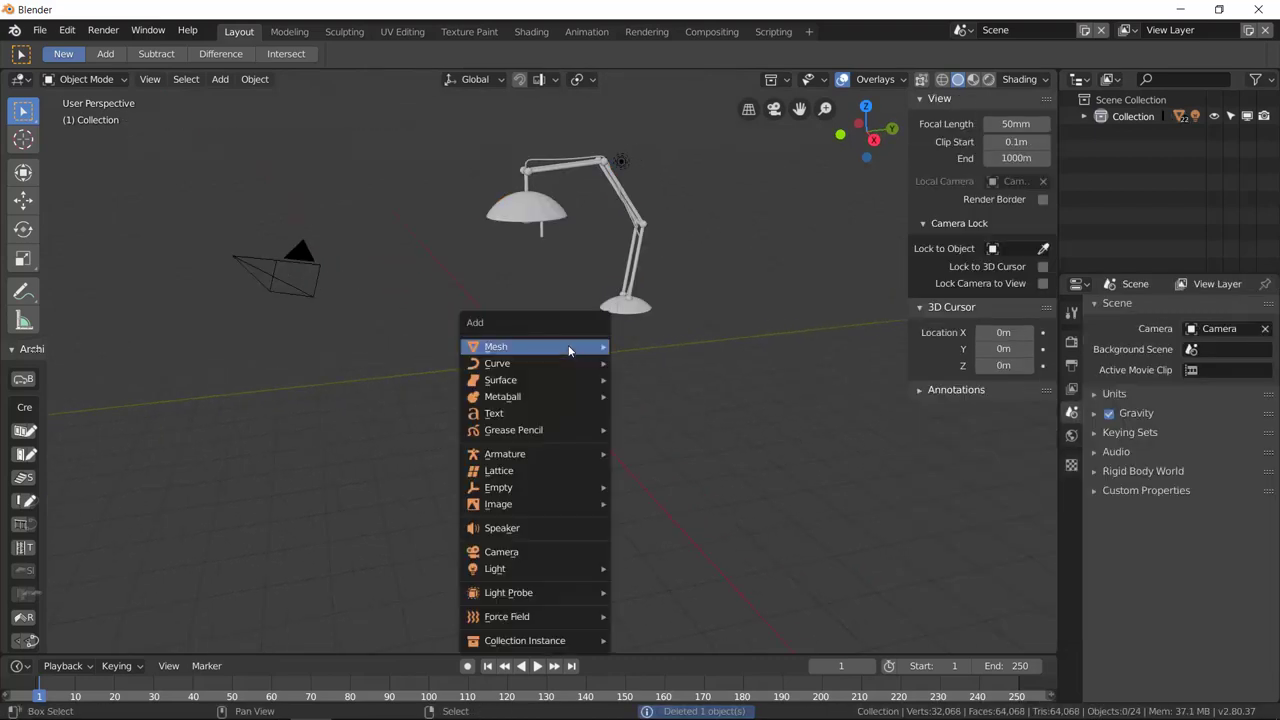
key(Escape)
key(shift+a)
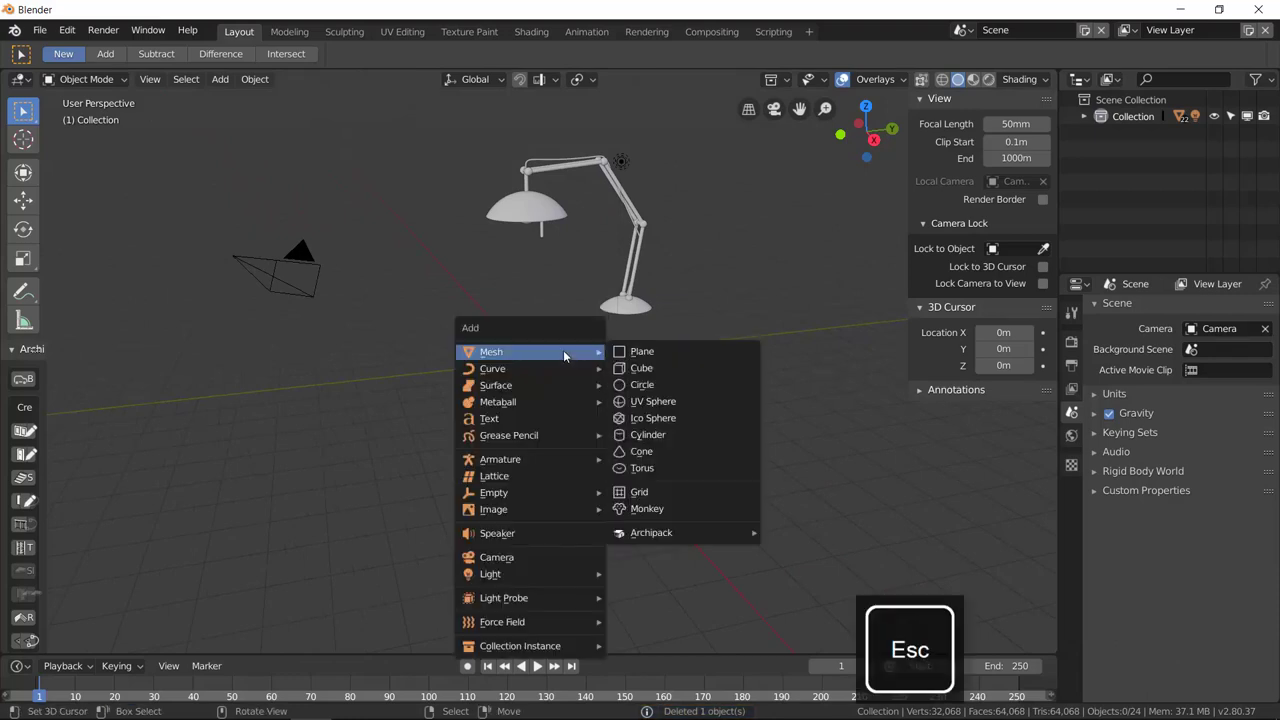
click(646, 353)
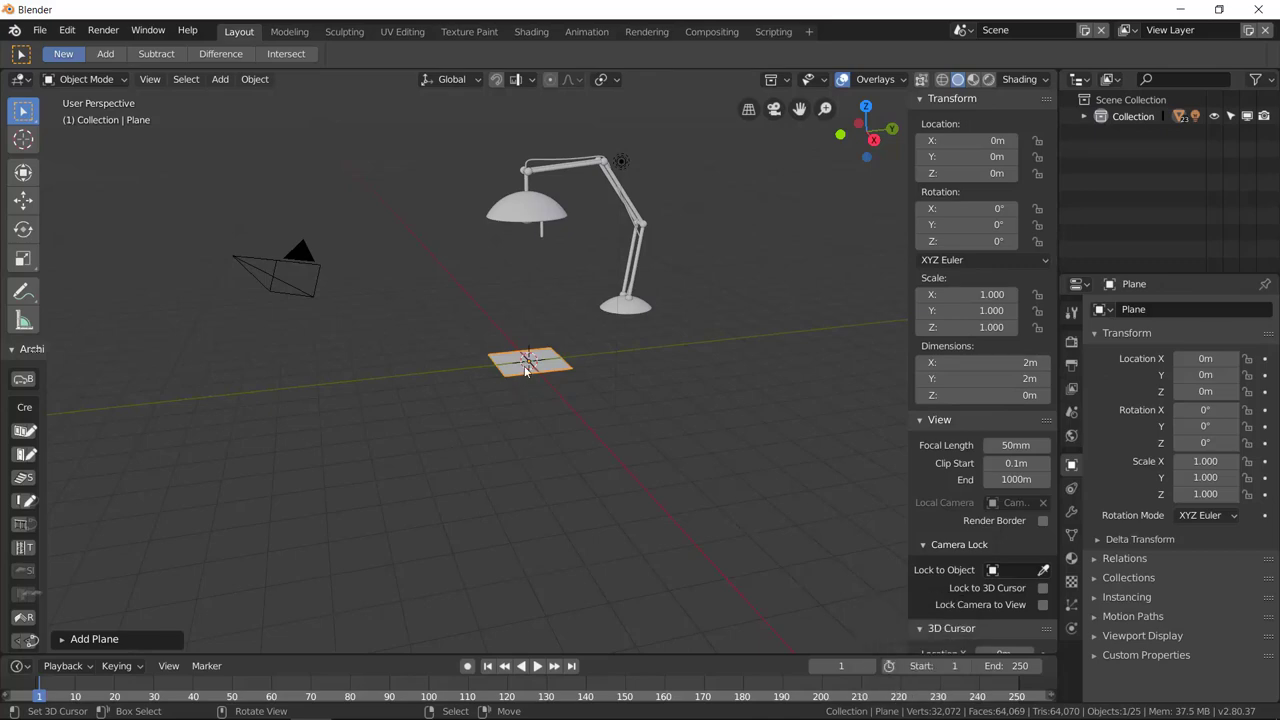
key(s)
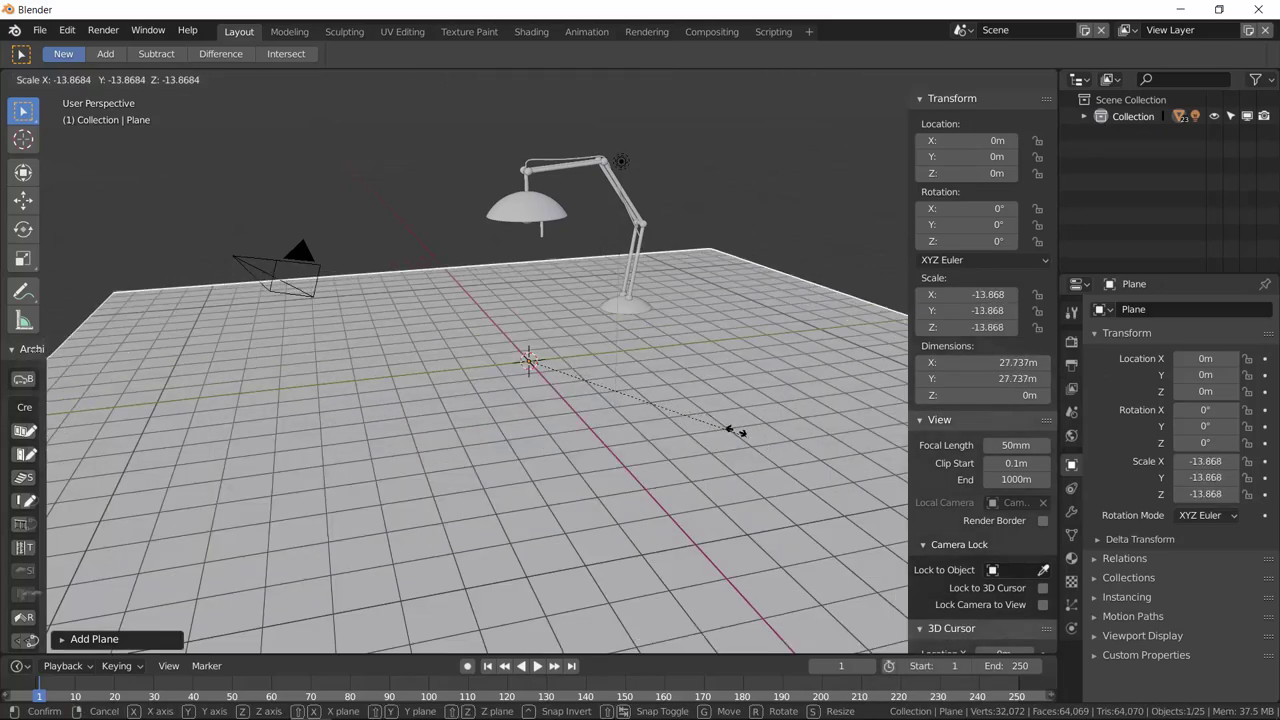
click(710, 418)
Step: Try to box-select all the lamp parts above the plane from a low viewing angle
middle_drag(684, 425, 648, 375)
drag(683, 319, 502, 148)
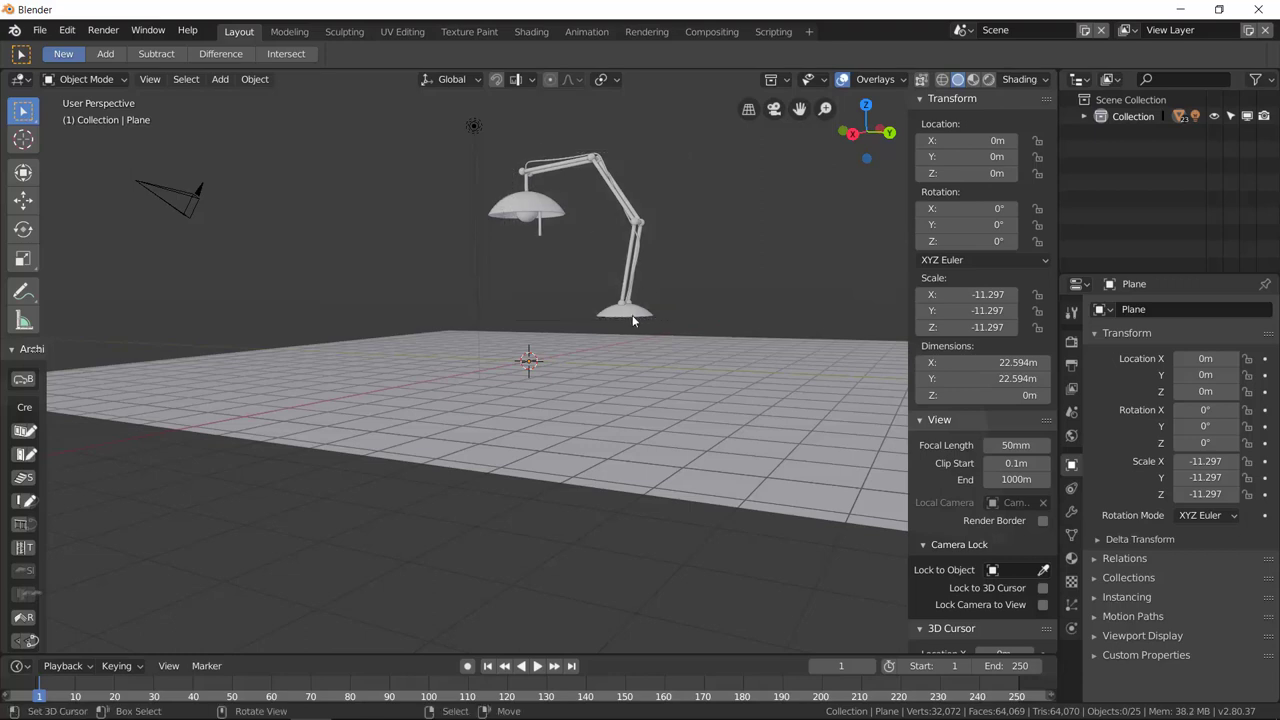
drag(670, 334, 519, 173)
click(542, 217)
mouse_move(542, 217)
middle_down()
mouse_move(567, 244)
mouse_move(567, 212)
mouse_move(530, 199)
middle_up()
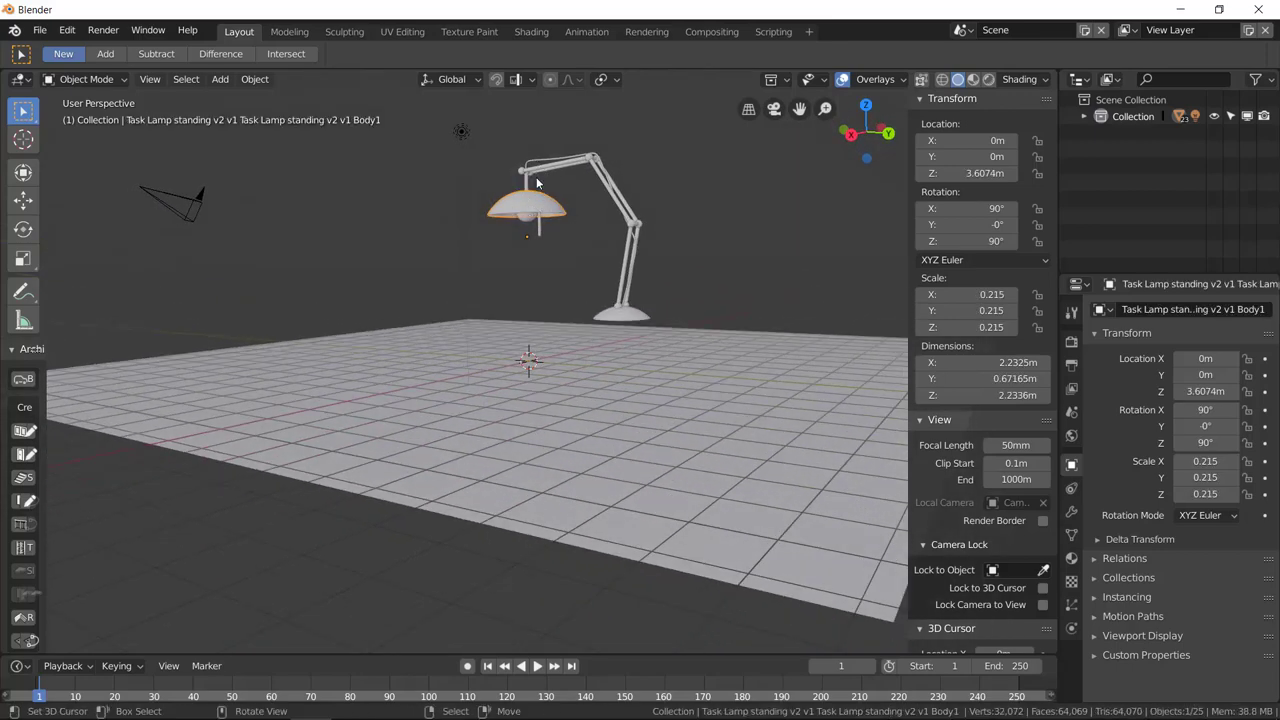
key(alt+a)
key(b)
drag(520, 169, 640, 314)
Step: Expand the scene's Collection to list its individual objects
click(1085, 117)
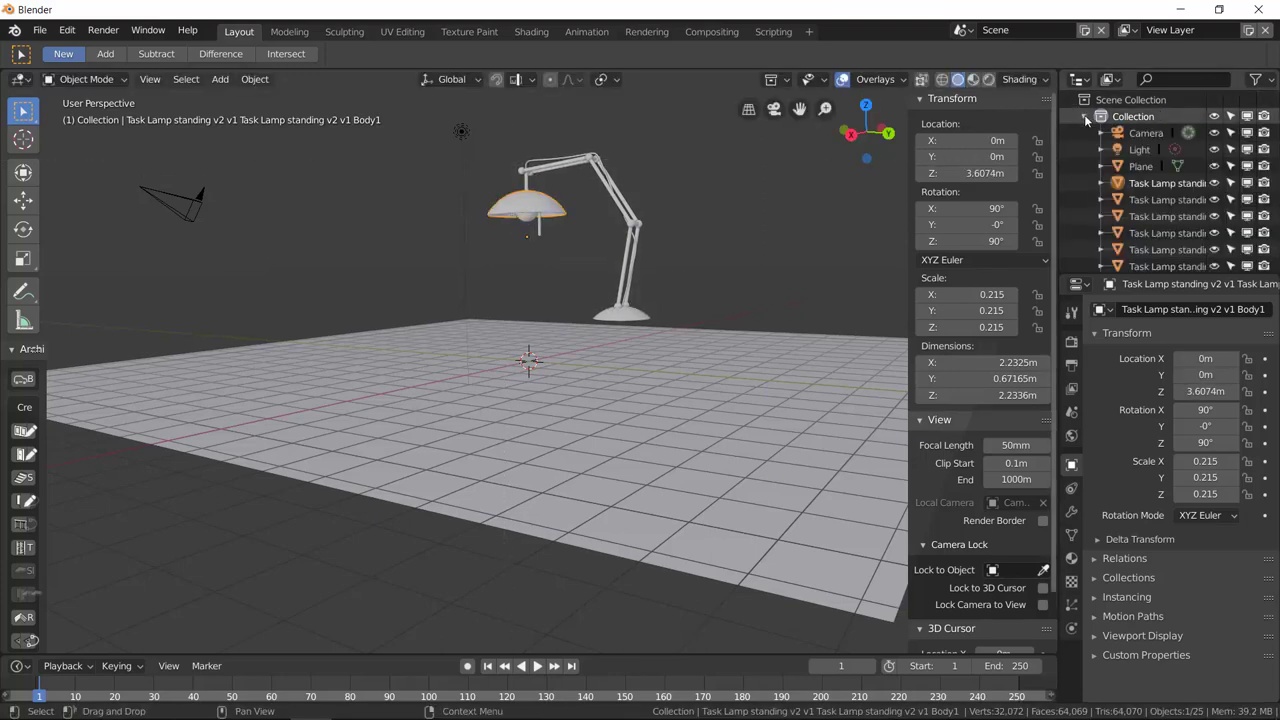
scroll(1128, 183, down, 2)
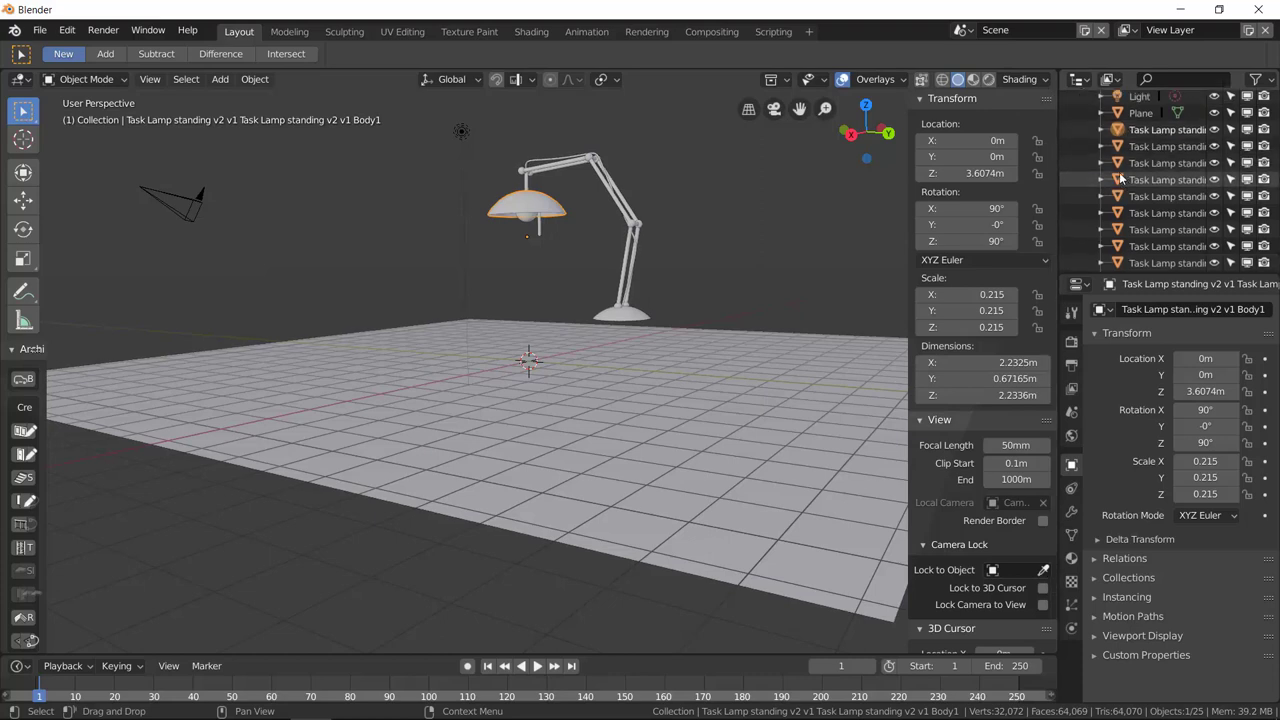
scroll(1100, 150, up, 2)
click(1085, 117)
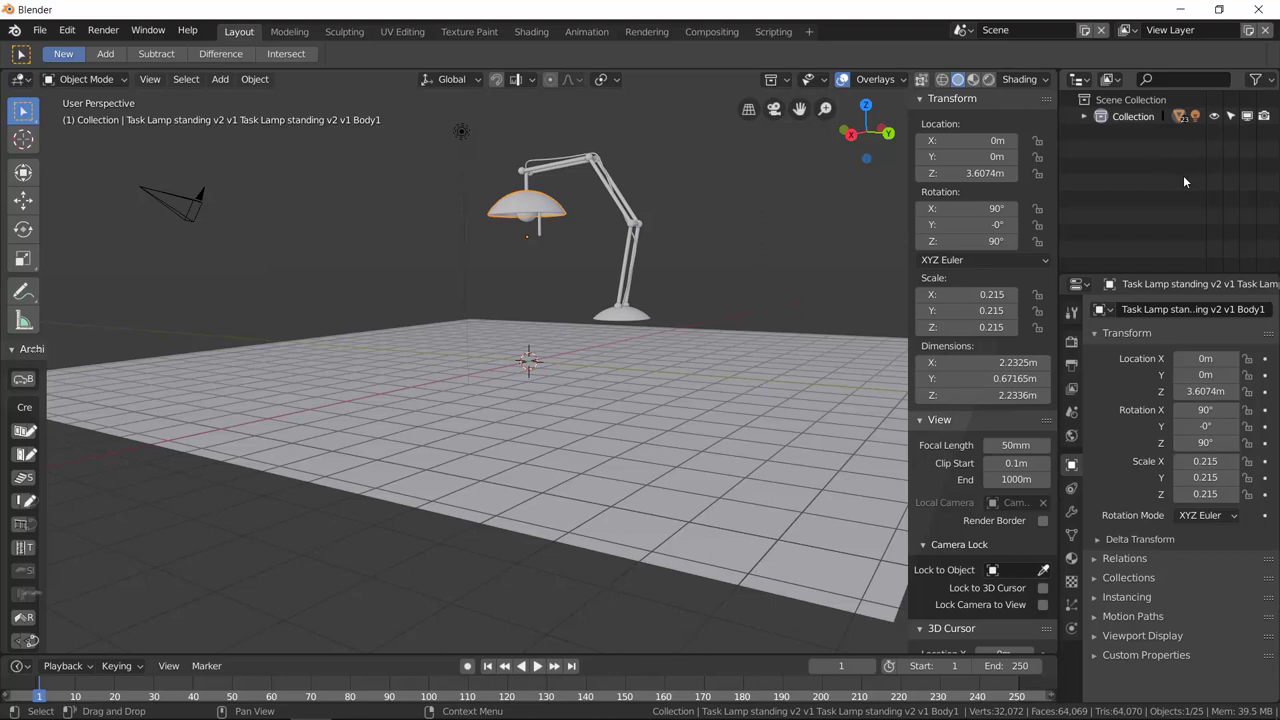
click(1085, 117)
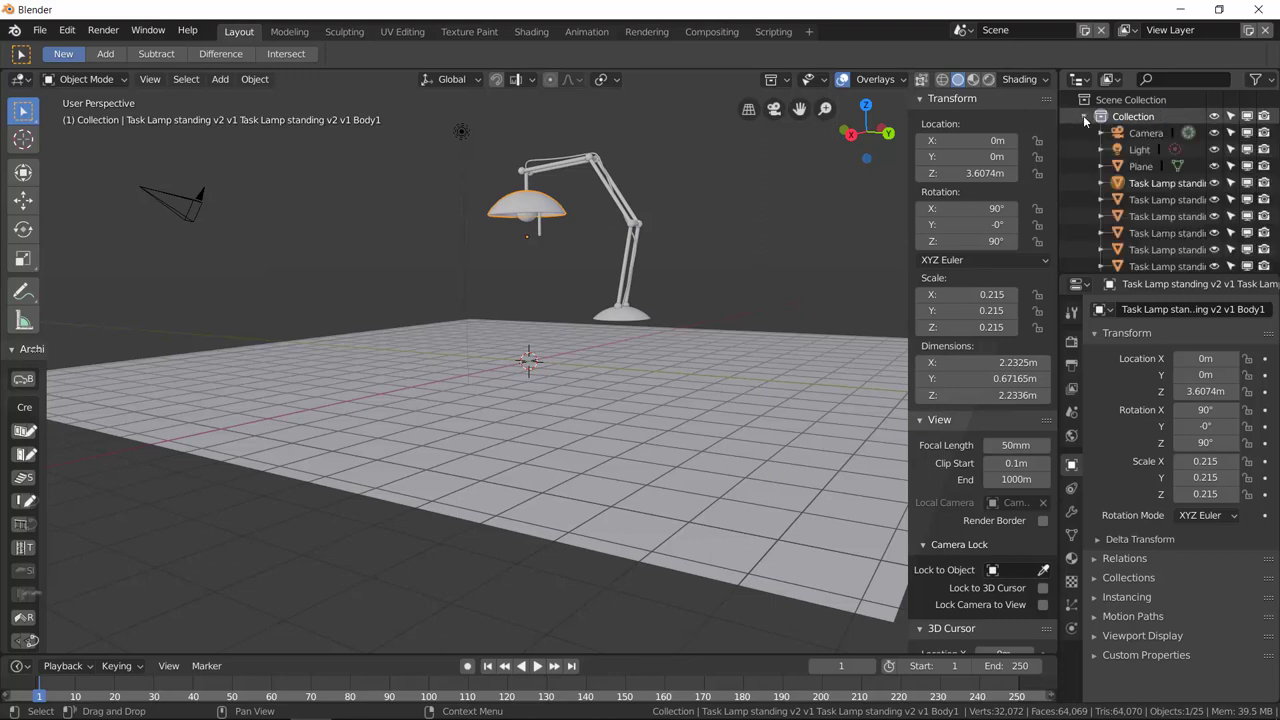
scroll(1155, 220, down, 5)
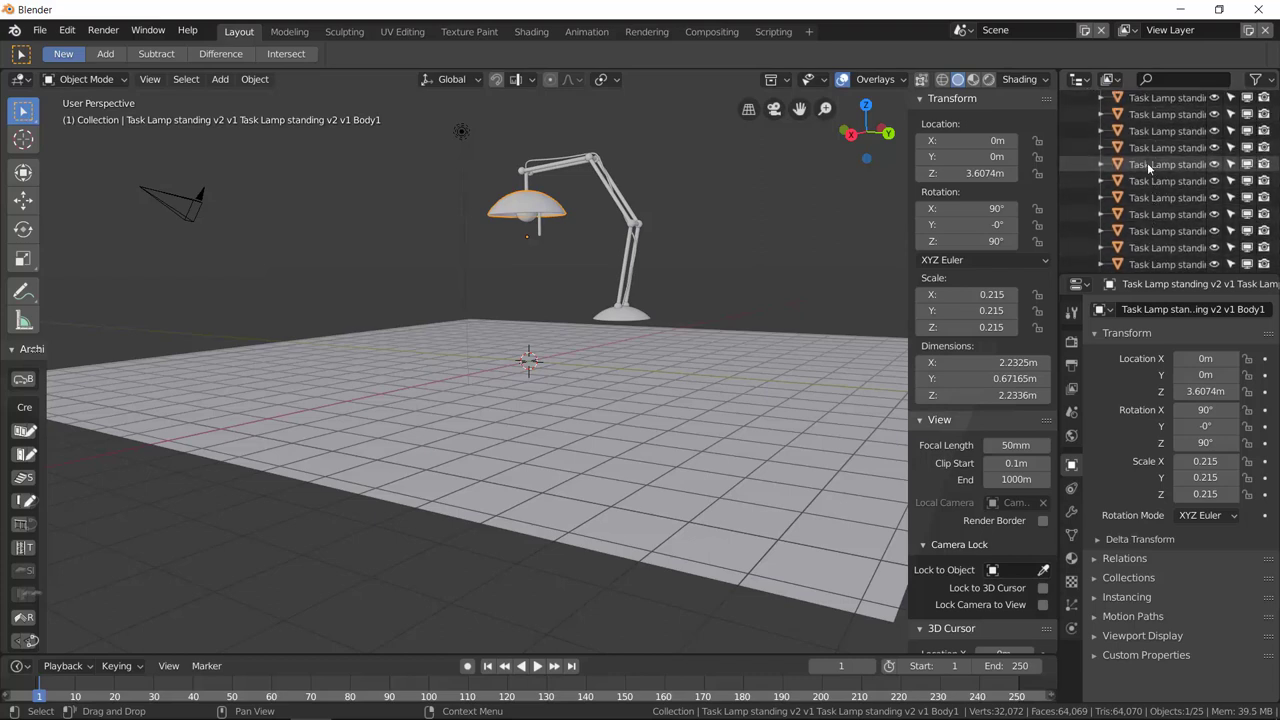
Step: Select all the Task Lamp parts in Collection, from Body1 to the LED Driver, leaving out the camera, light and plane
click(1172, 262)
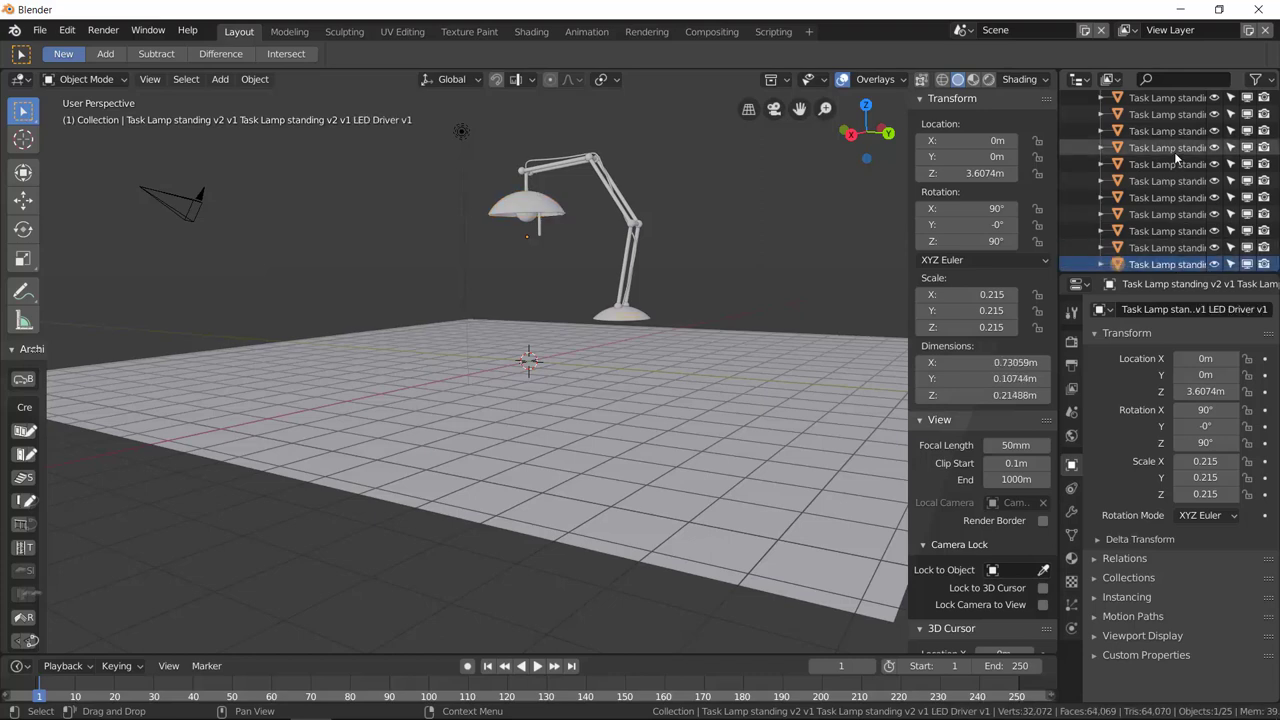
scroll(1183, 237, up, 1)
scroll(1183, 237, up, 5)
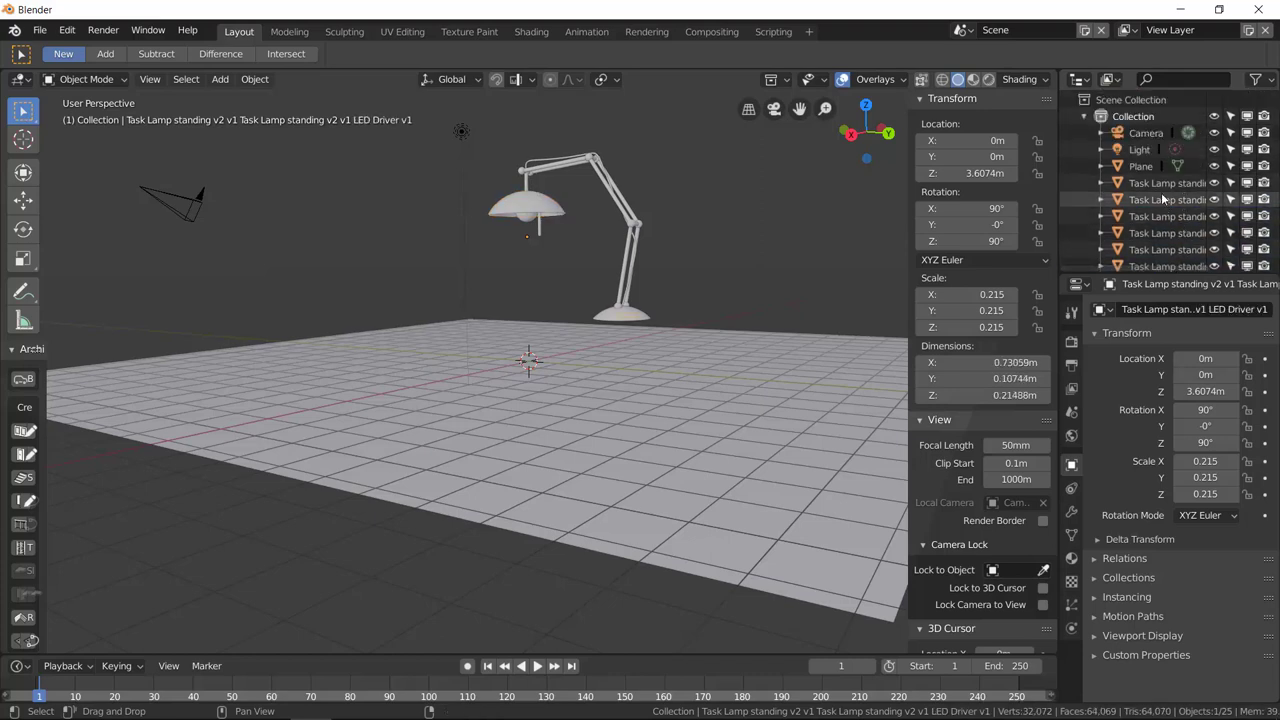
ctrl+click(1166, 184)
ctrl+click(1166, 200)
ctrl+click(1166, 216)
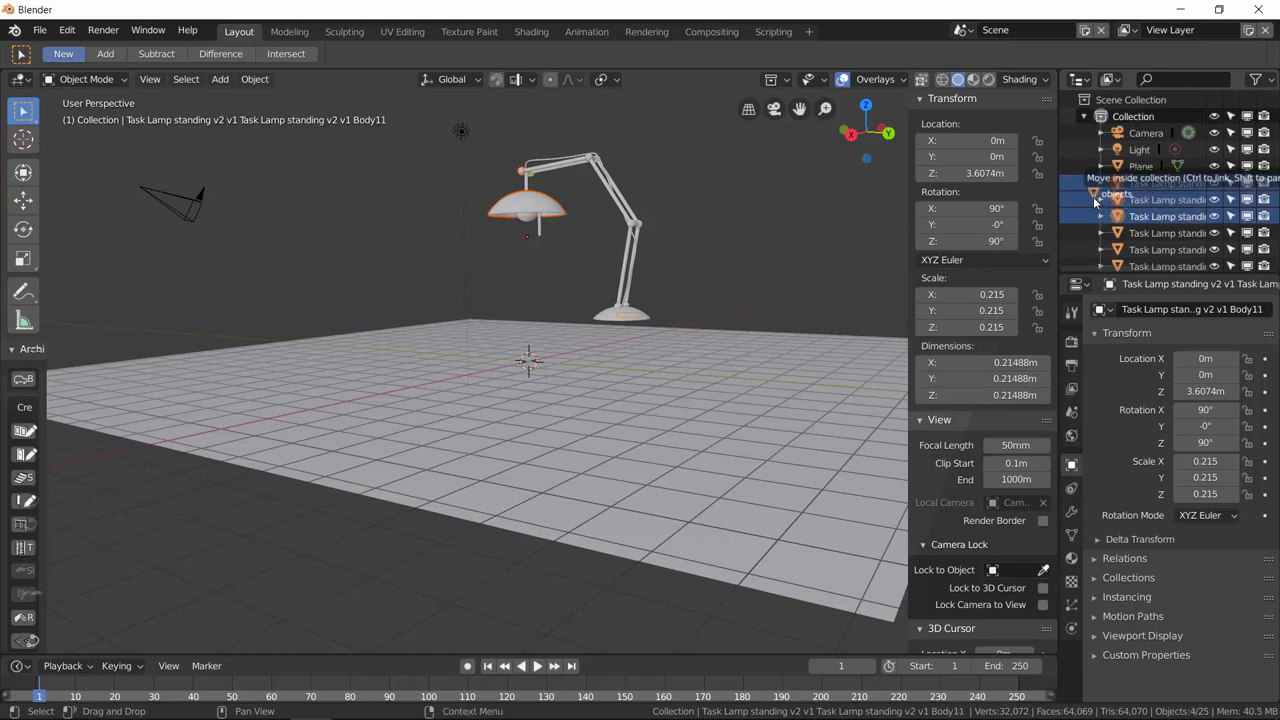
key(Escape)
ctrl+click(1150, 233)
ctrl+click(1156, 250)
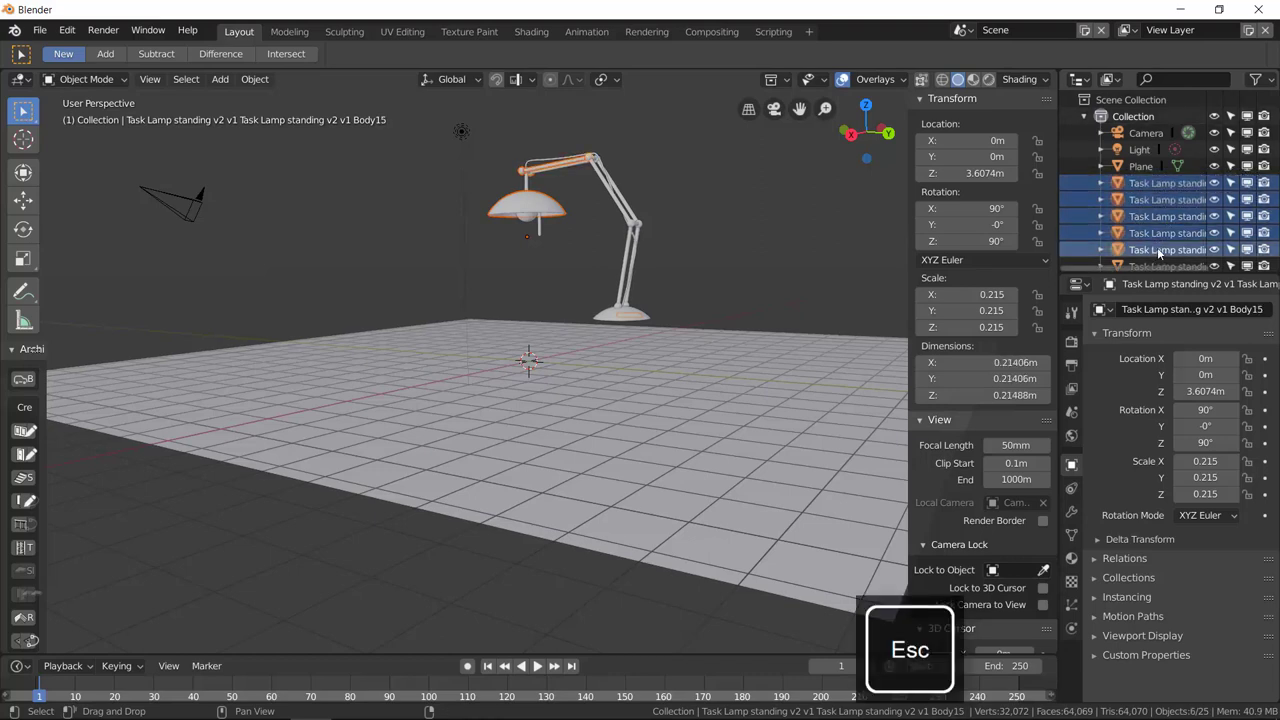
scroll(1158, 252, down, 1)
ctrl+click(1158, 241)
ctrl+click(1160, 257)
scroll(1160, 257, down, 3)
ctrl+click(1162, 194)
ctrl+click(1162, 210)
ctrl+click(1164, 227)
ctrl+click(1166, 242)
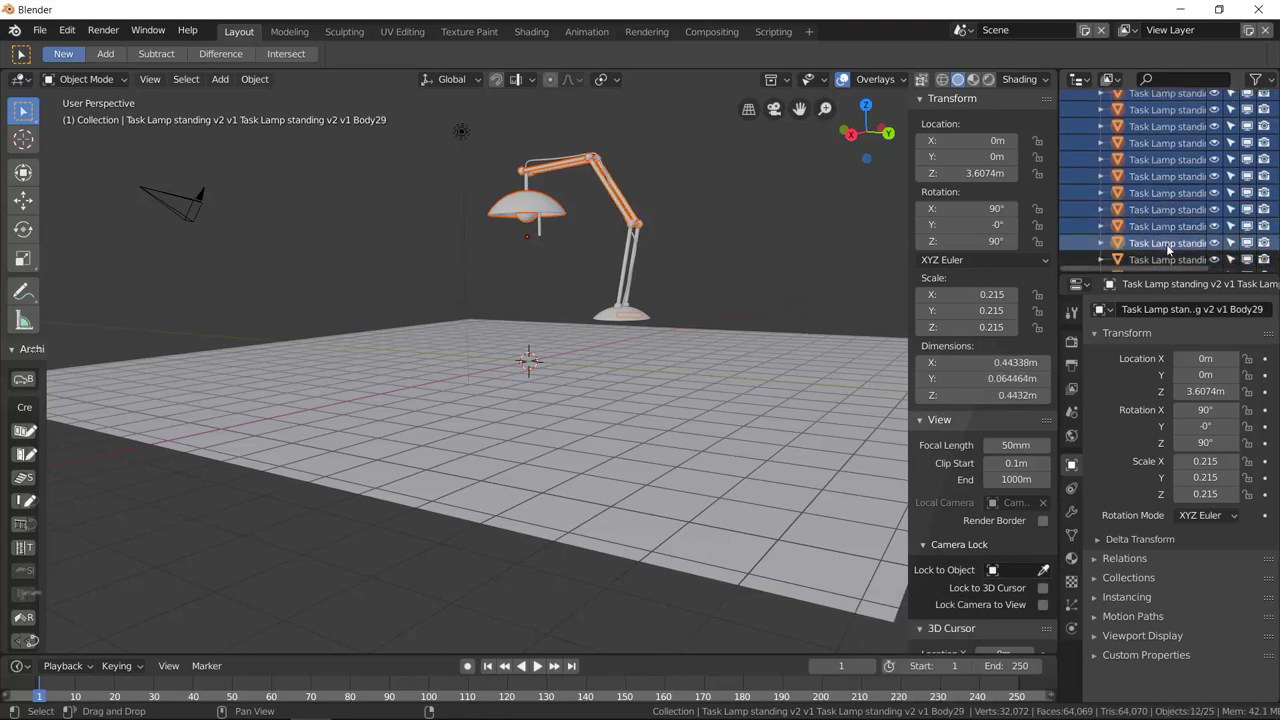
scroll(1166, 239, down, 3)
ctrl+click(1166, 210)
ctrl+click(1165, 226)
ctrl+click(1165, 242)
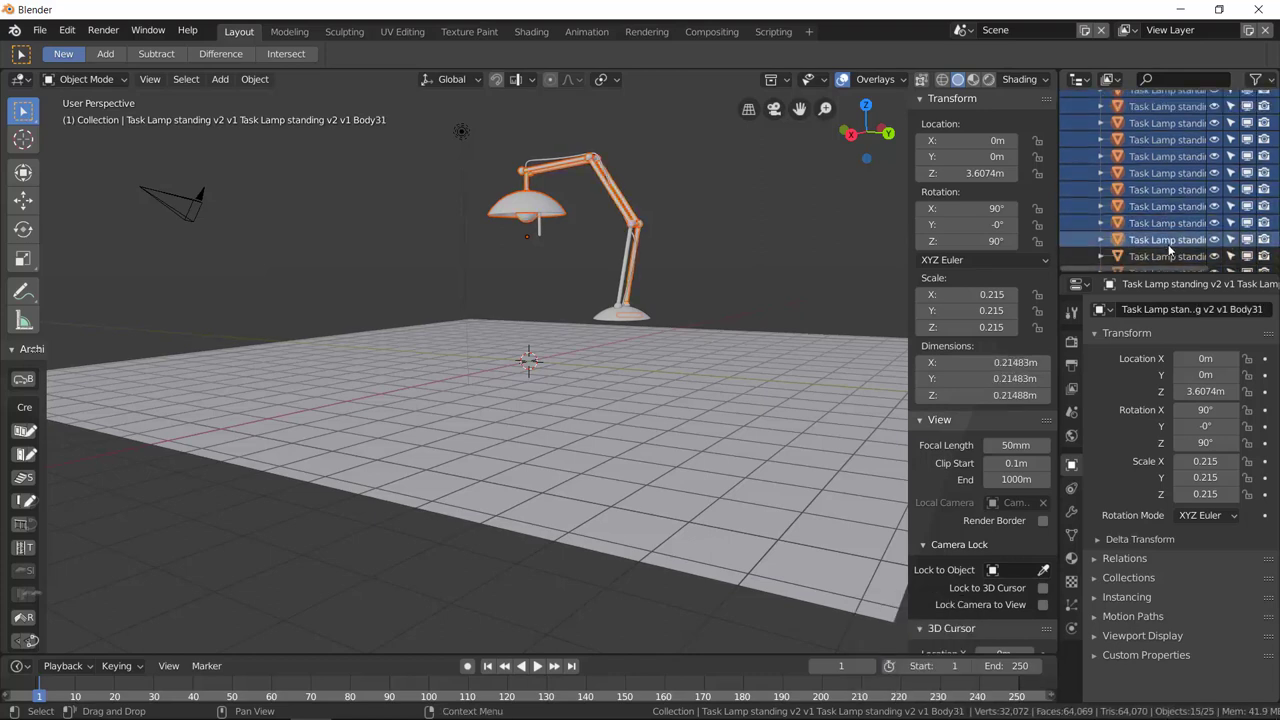
scroll(1164, 235, down, 1)
ctrl+click(1164, 205)
ctrl+click(1165, 219)
ctrl+click(1165, 236)
ctrl+click(1164, 252)
scroll(1162, 240, down, 2)
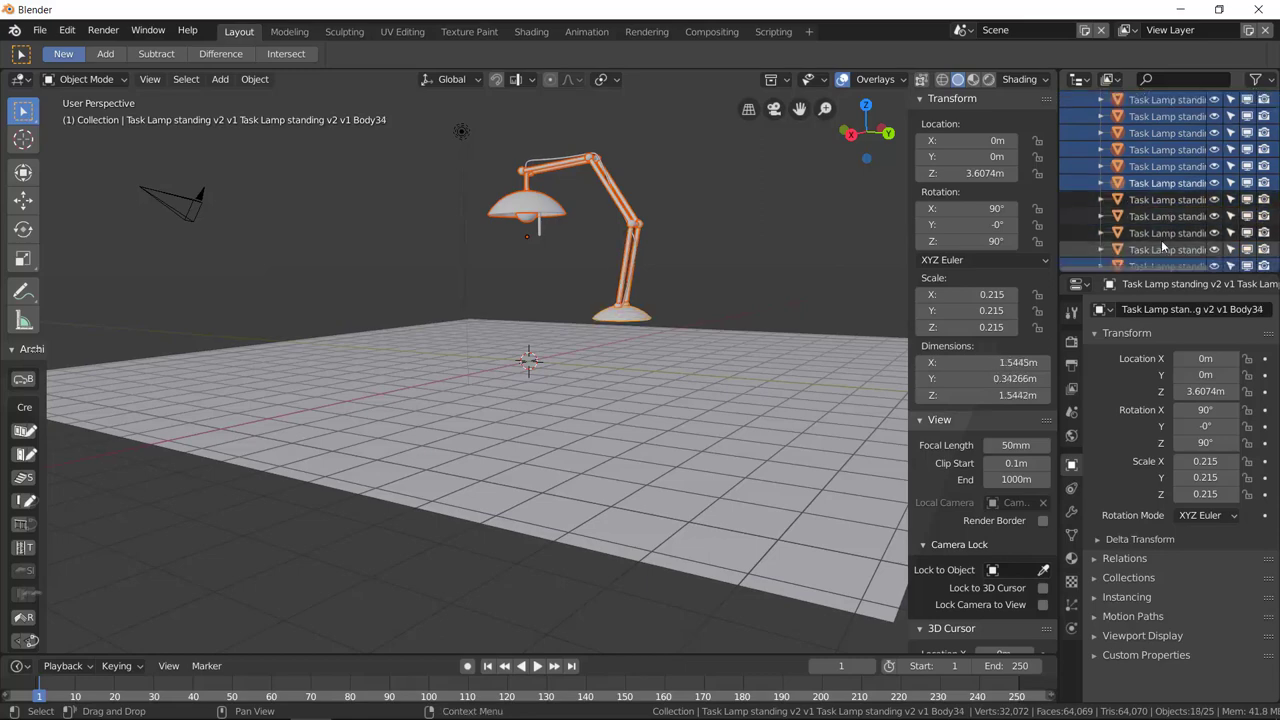
ctrl+click(1160, 216)
ctrl+click(1160, 232)
ctrl+click(1160, 249)
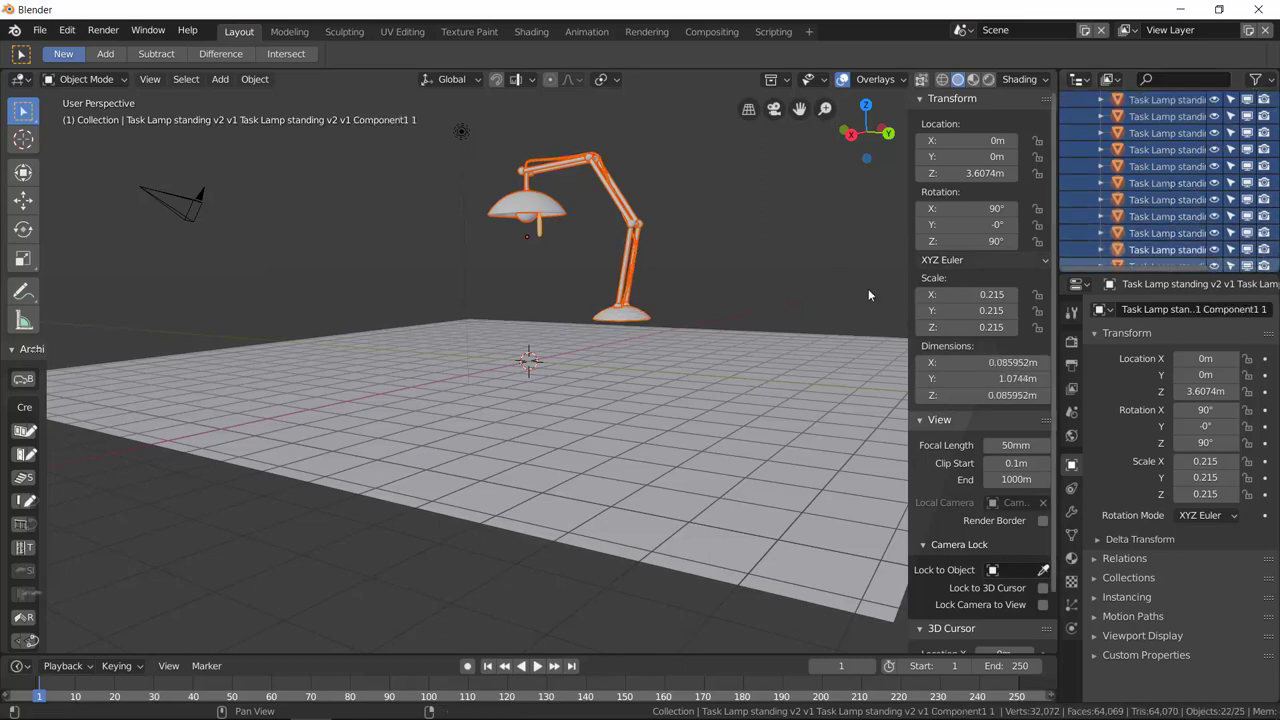
Step: Lower the selected lamp parts along the Z axis to about 2.25 m so the base sits on the plane, and deselect them
scroll(860, 288, down, 2)
scroll(796, 298, up, 4)
key(g)
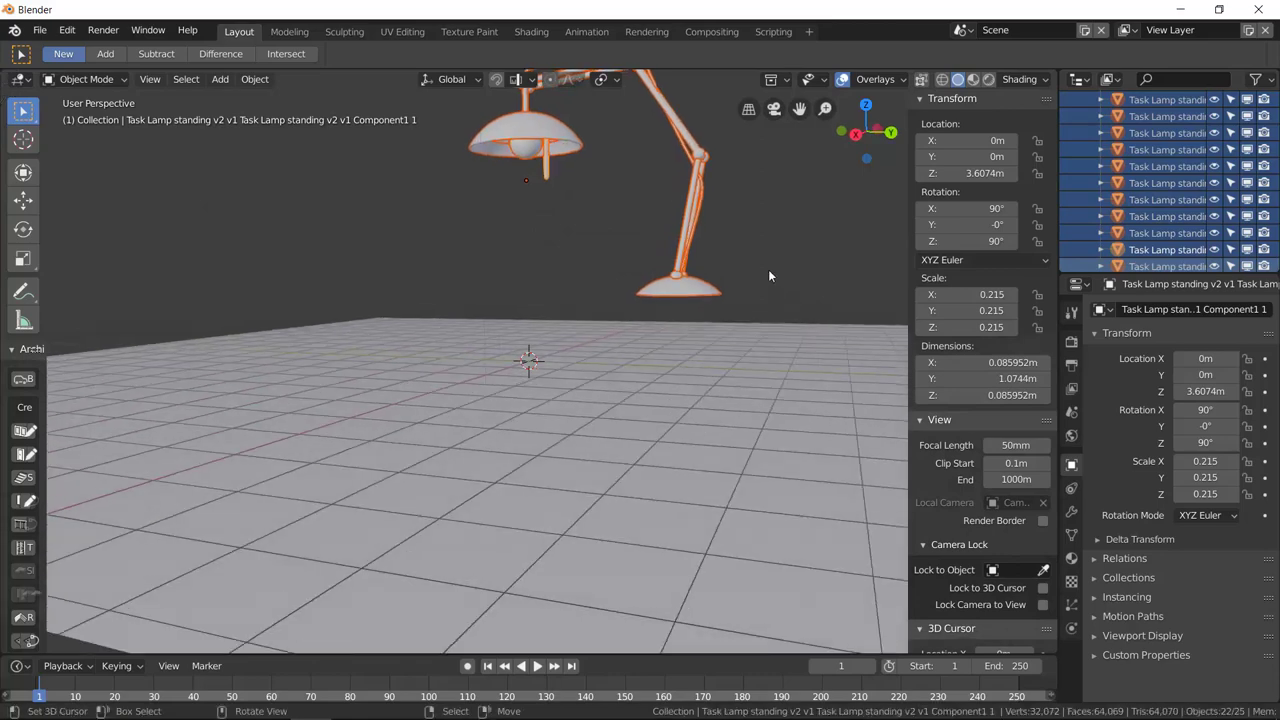
key(z)
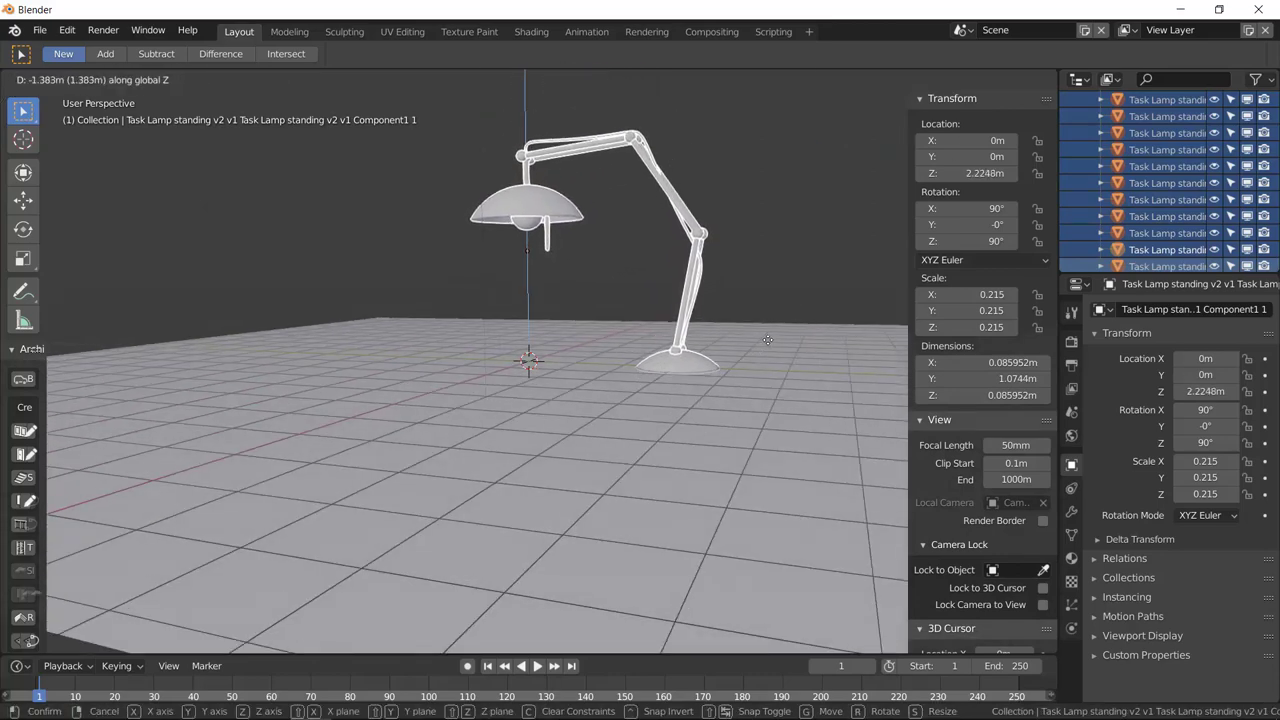
click(768, 345)
click(664, 268)
middle_drag(664, 268, 642, 283)
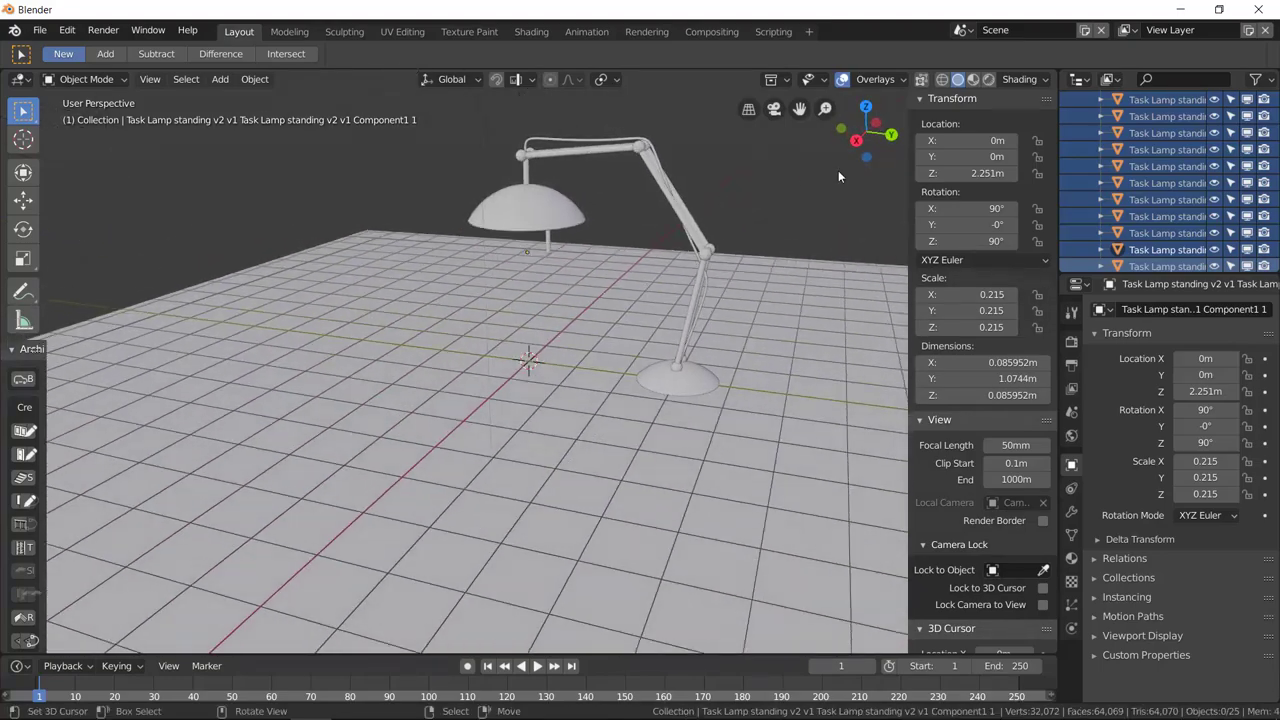
Step: Try the wireframe, solid and LookDev display modes, and set the viewport shading to Rendered
click(946, 84)
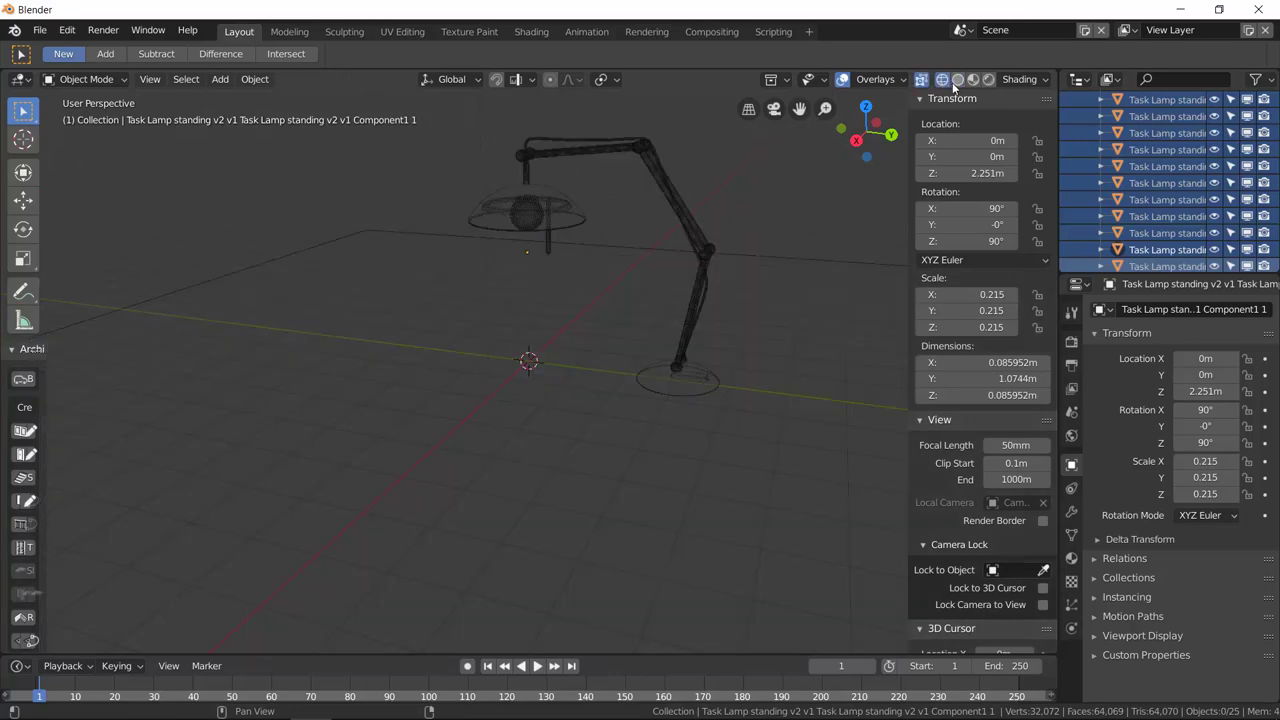
click(960, 82)
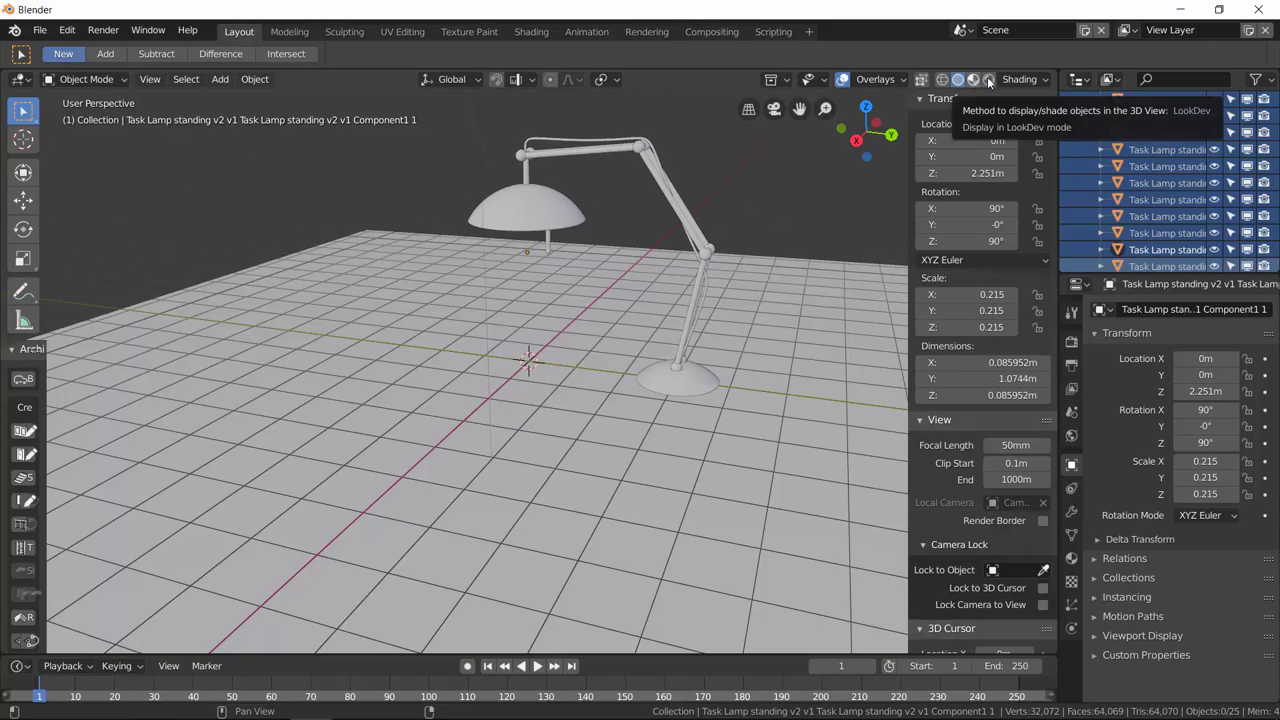
click(975, 82)
mouse_move(811, 205)
middle_down()
mouse_move(664, 228)
mouse_move(789, 208)
mouse_move(786, 229)
mouse_move(38, 104)
middle_up()
click(988, 79)
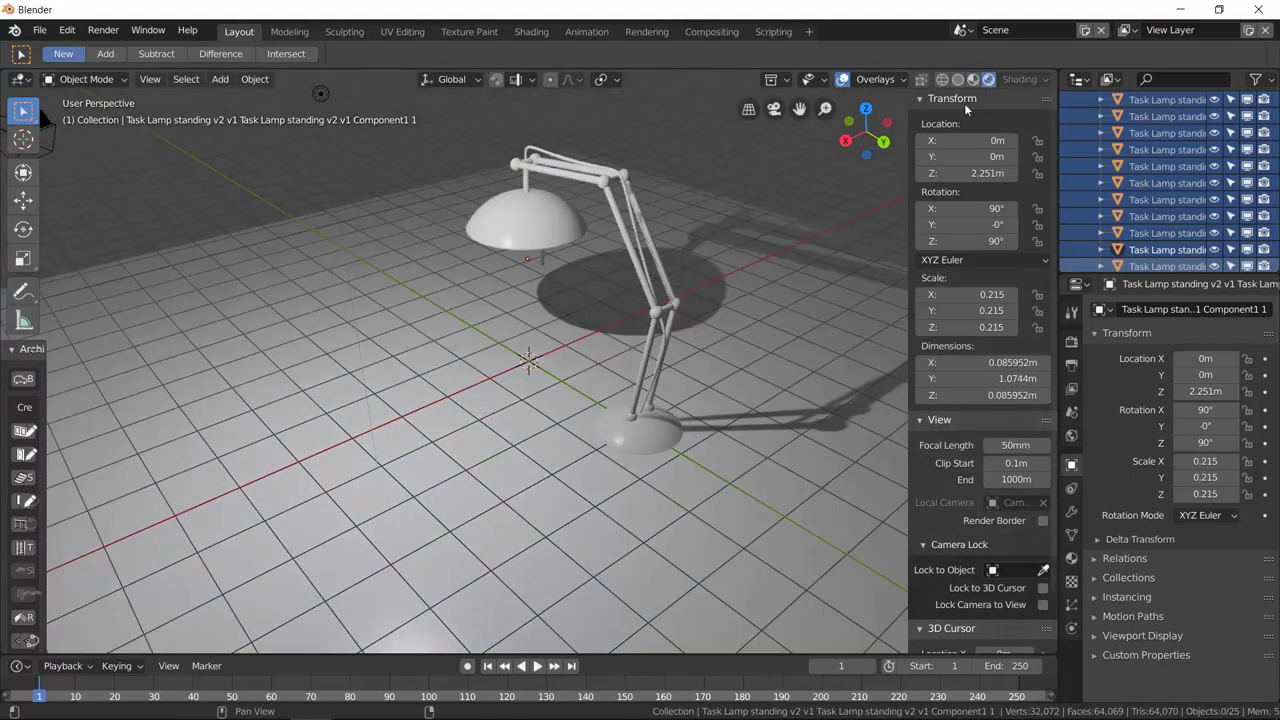
Step: Move the light above the lamp, to about X 2.34 m, Y -0.41 m, Z 6.83 m
mouse_move(556, 371)
middle_down()
mouse_move(649, 369)
mouse_move(712, 321)
mouse_move(644, 395)
middle_up()
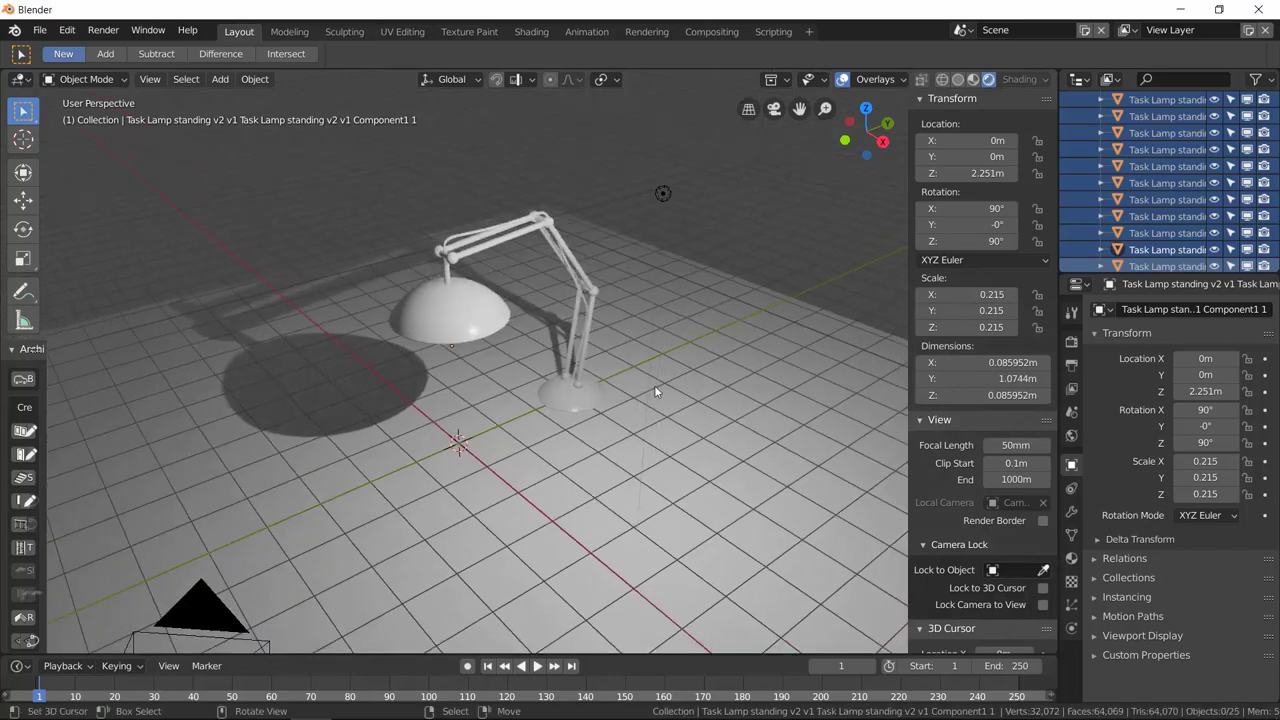
click(664, 195)
key(g)
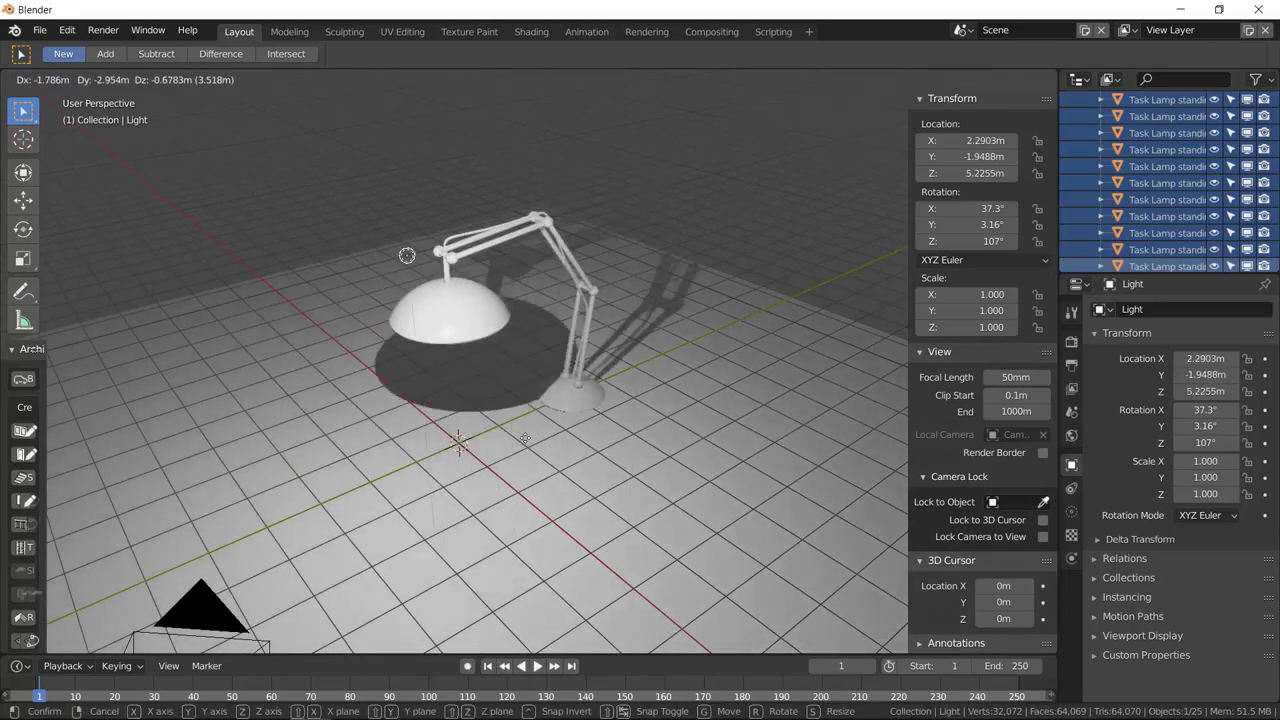
click(604, 260)
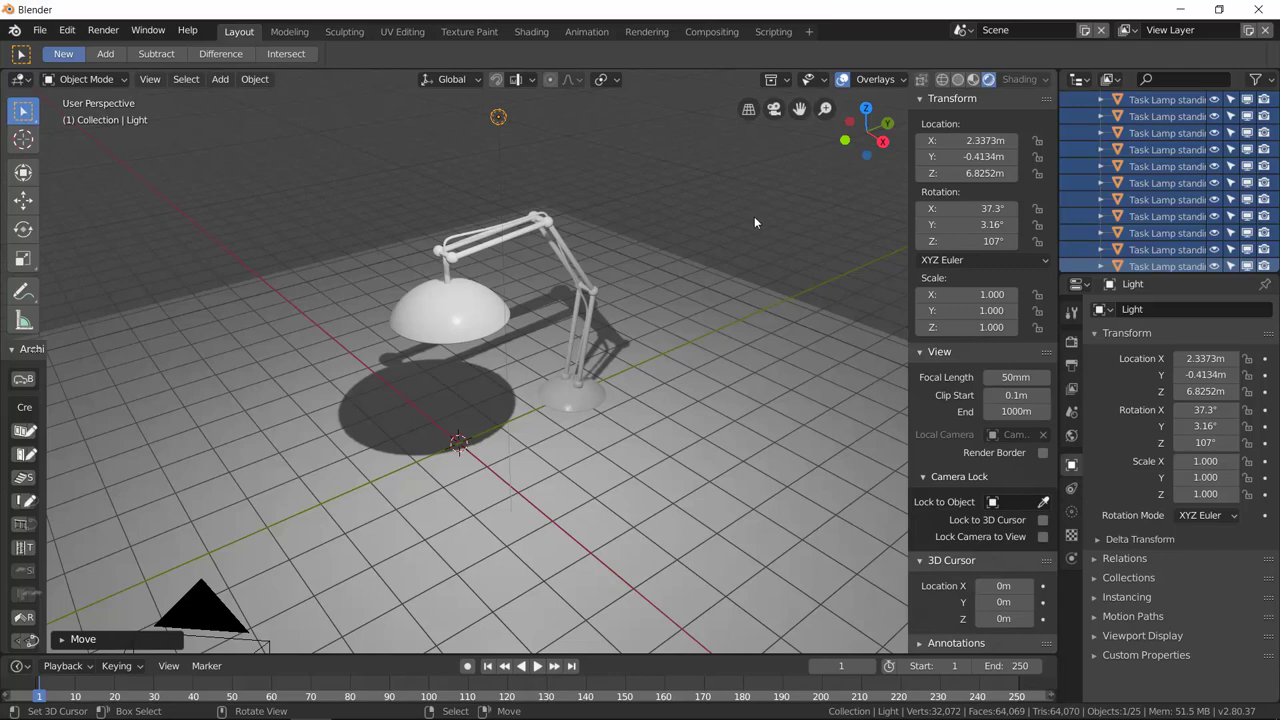
Step: Select the lampshade and add a new material to it
middle_drag(652, 317, 600, 316)
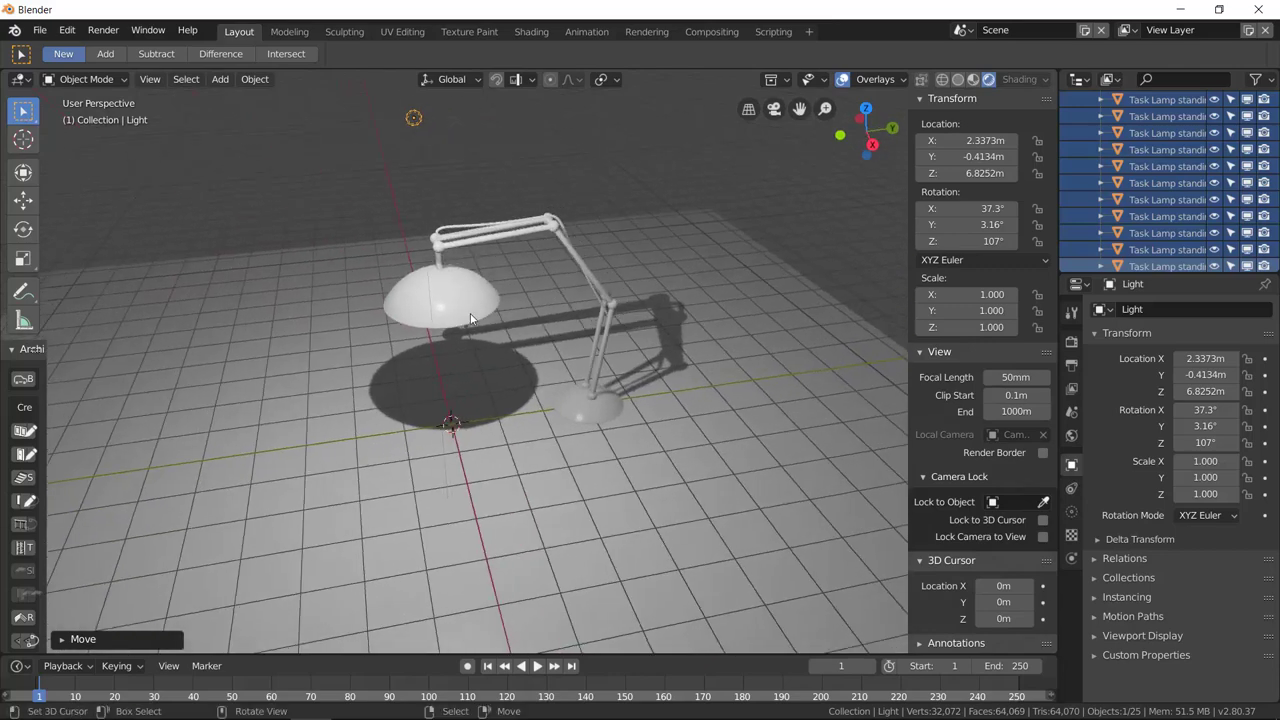
click(475, 314)
scroll(475, 314, up, 5)
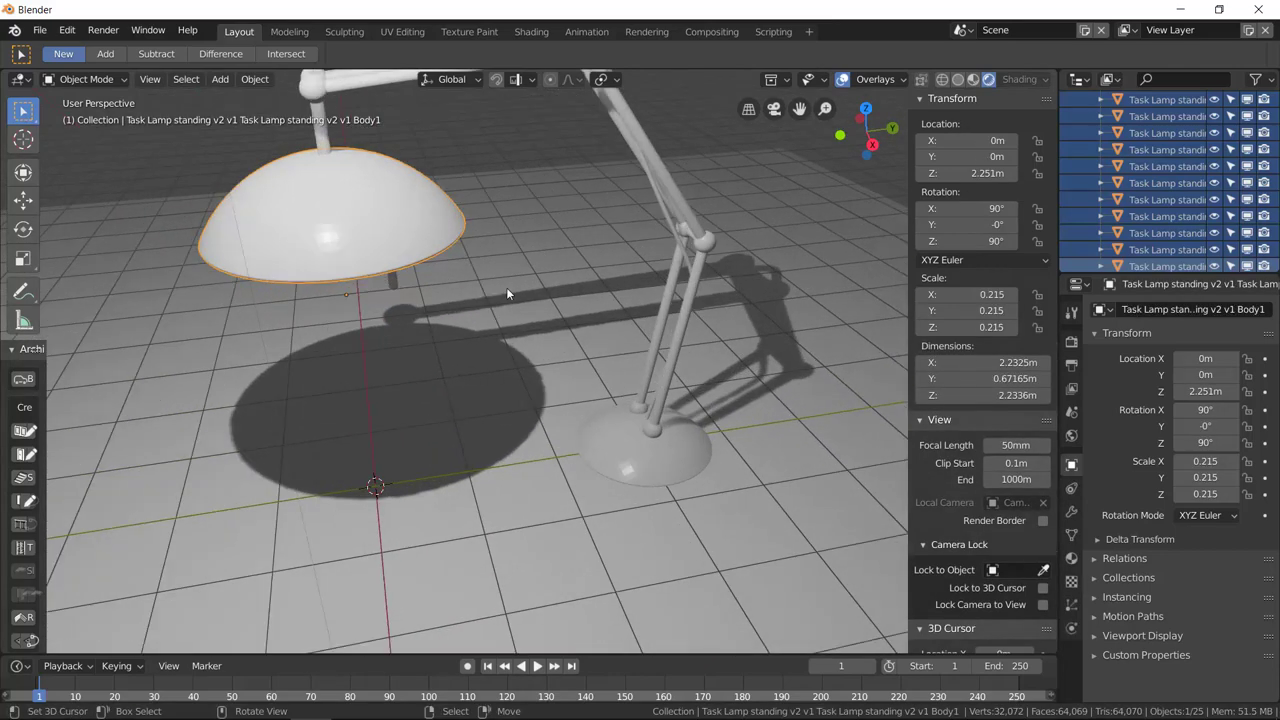
shift+middle_drag(562, 243, 580, 363)
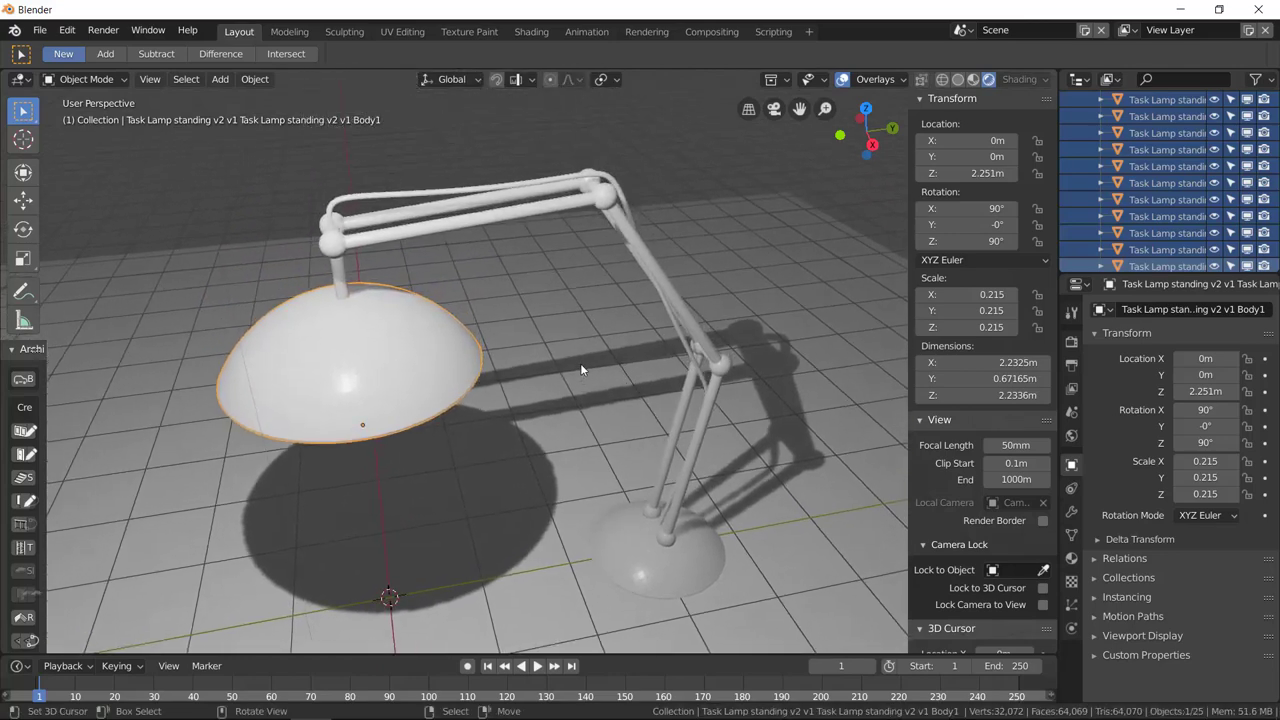
click(341, 248)
click(391, 240)
click(405, 325)
middle_drag(538, 358, 543, 356)
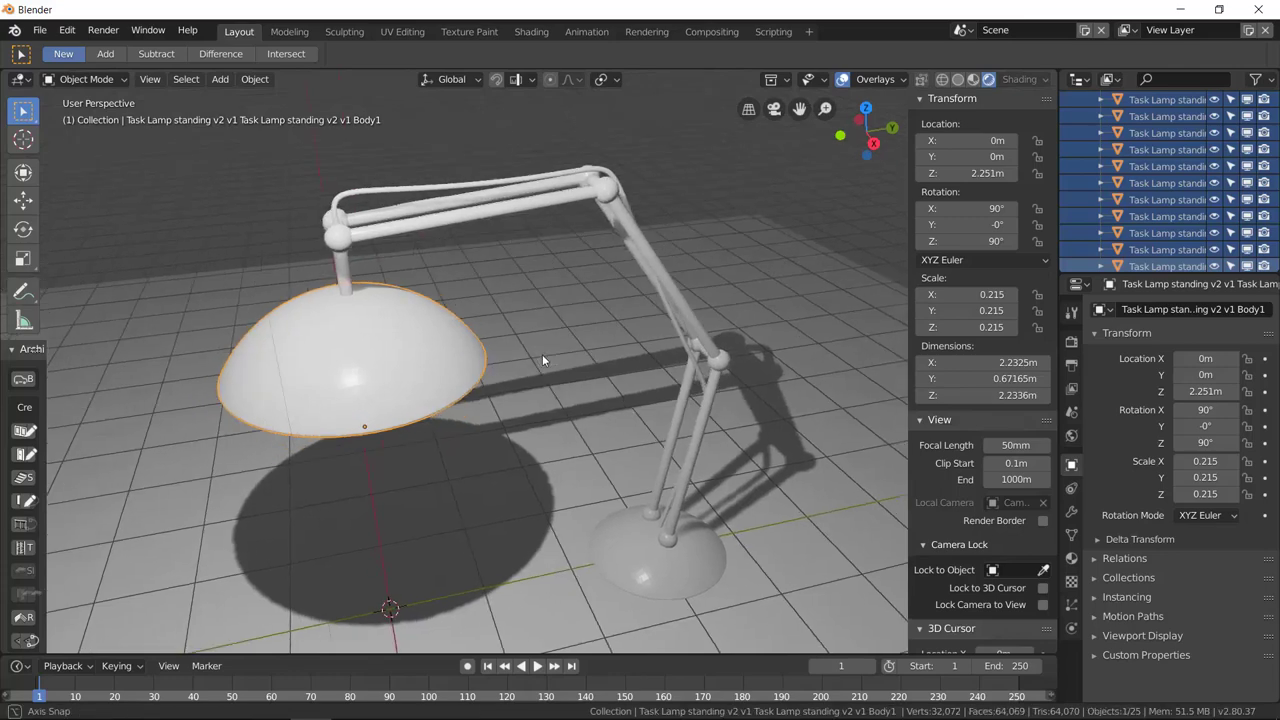
click(1071, 558)
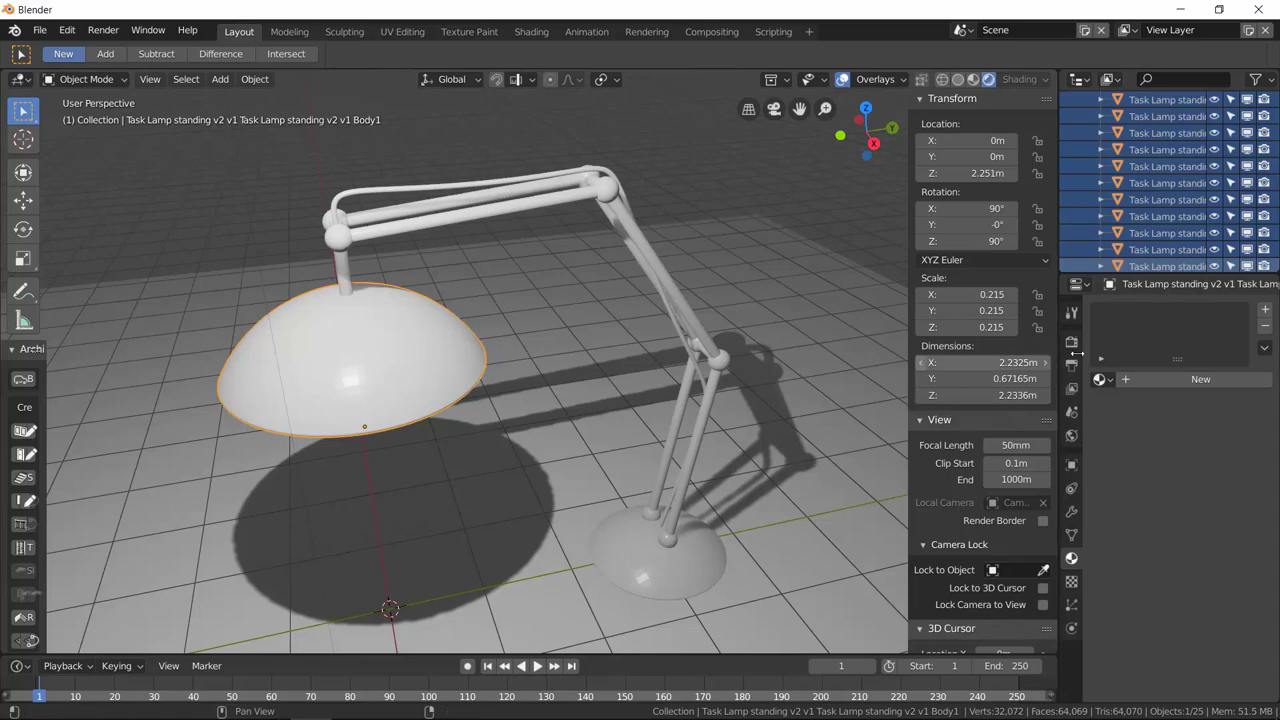
click(1155, 381)
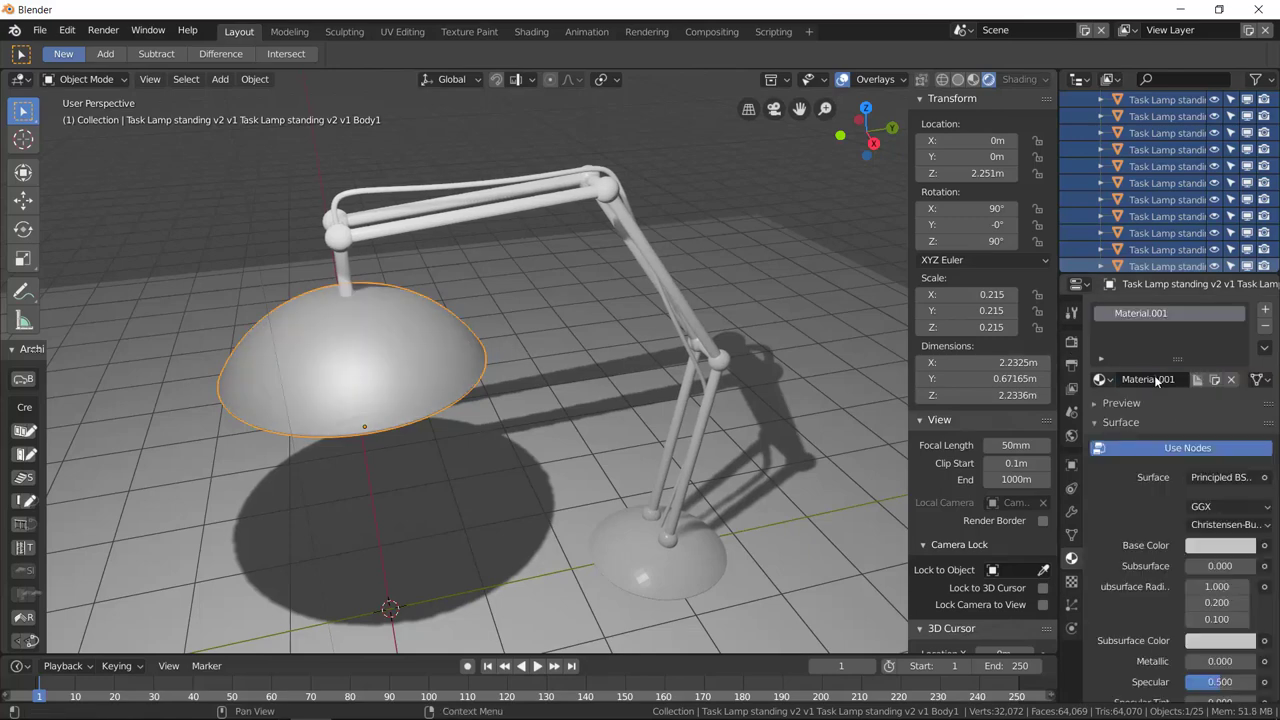
Step: Widen the properties editor so the full names of the material's surface settings can be read
scroll(1106, 493, down, 1)
scroll(1106, 493, up, 1)
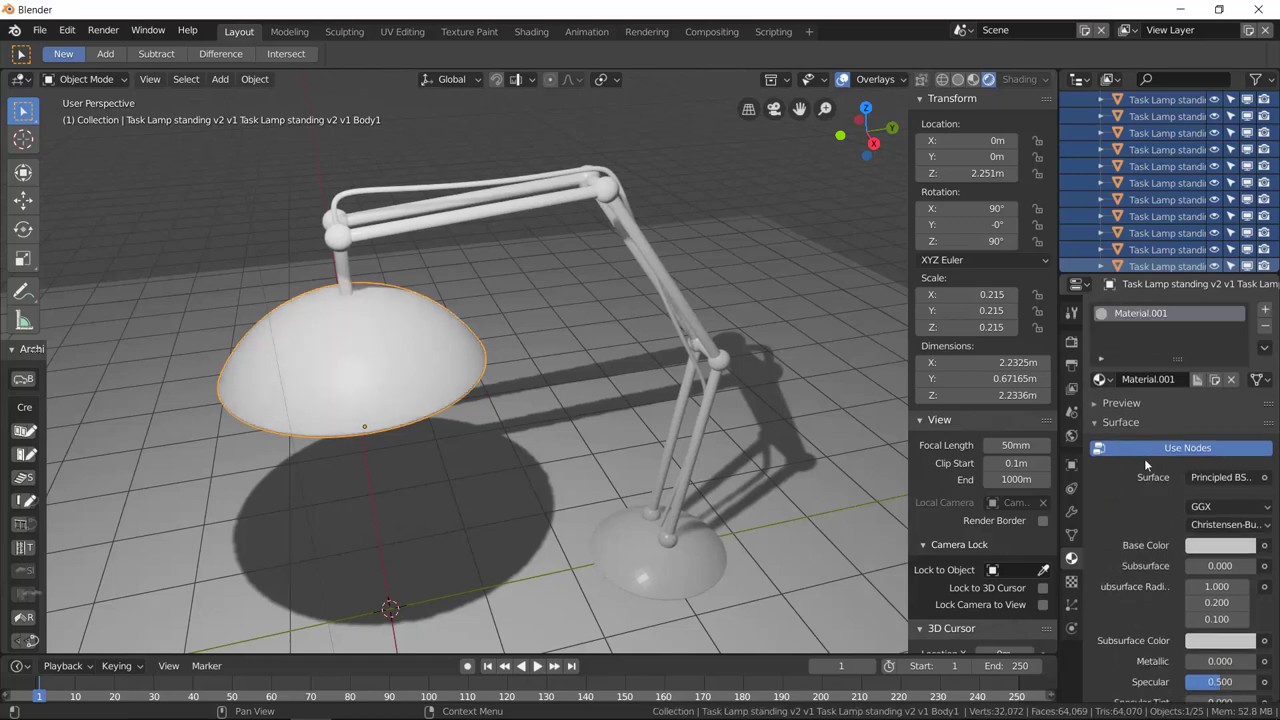
click(1202, 476)
click(1202, 476)
drag(1066, 505, 1036, 504)
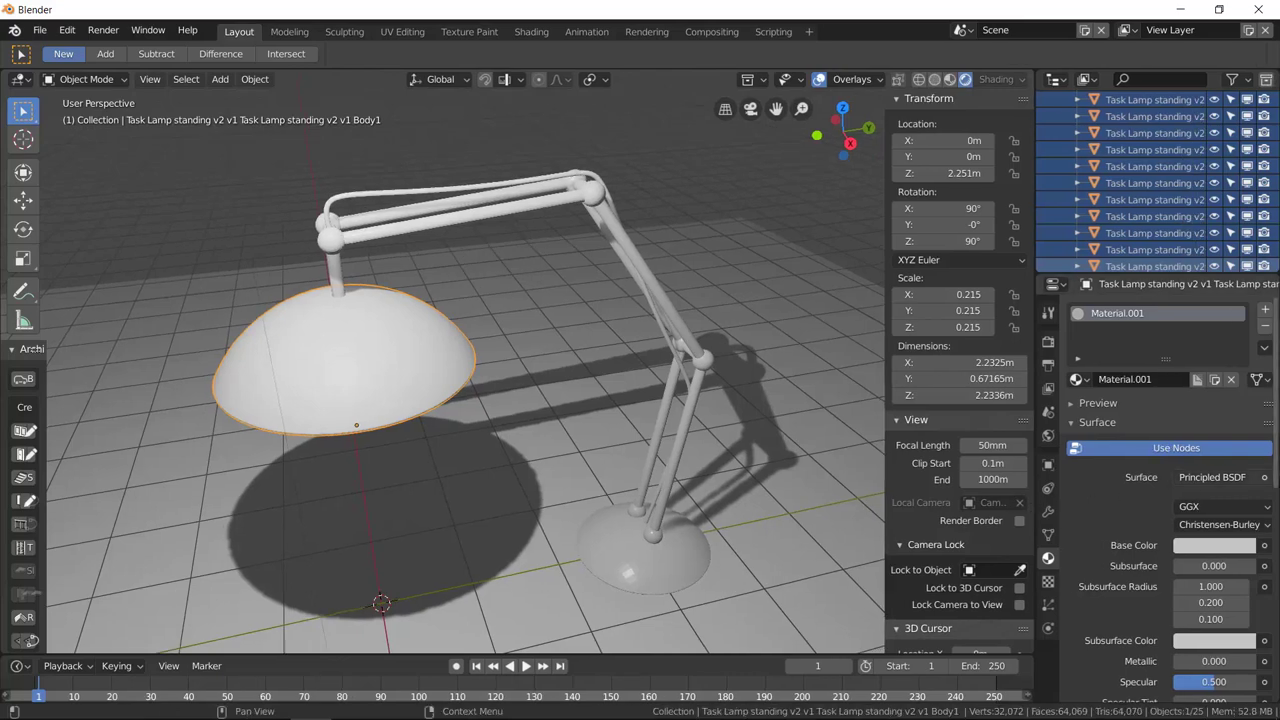
Step: Change the lampshade material's surface shader to Velvet BSDF and set its color to bright red
click(1232, 480)
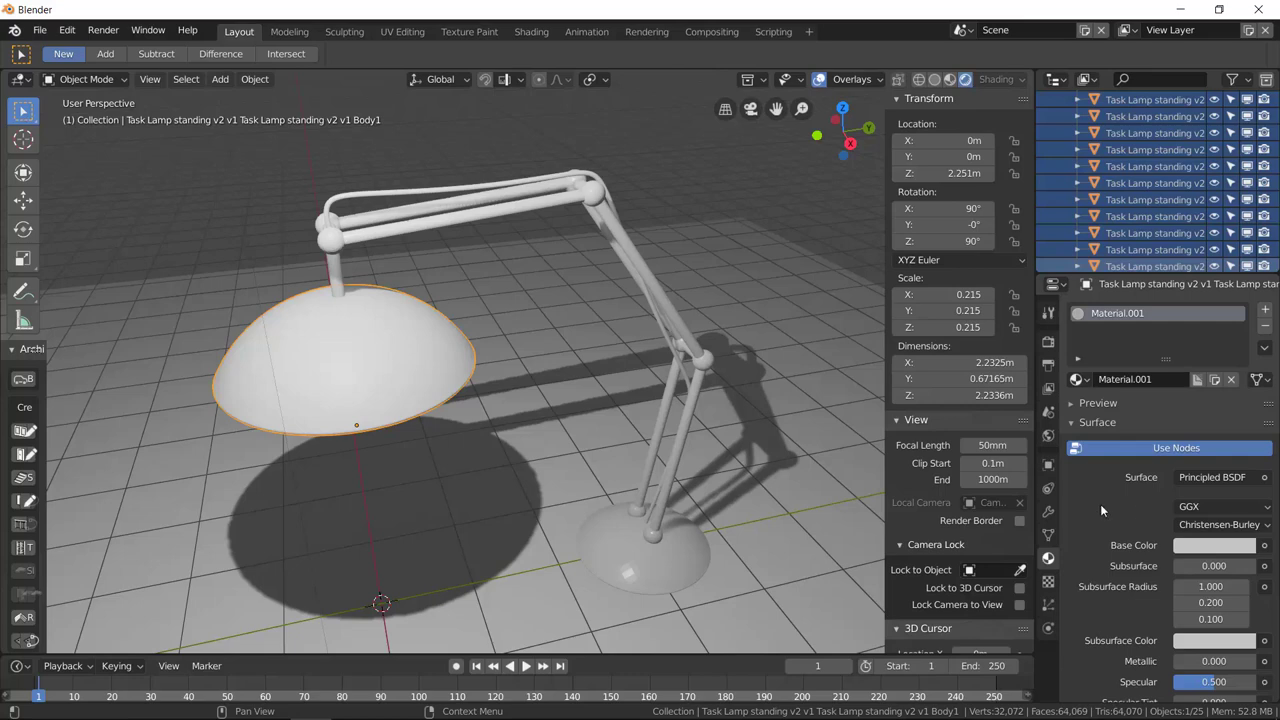
scroll(1100, 504, down, 1)
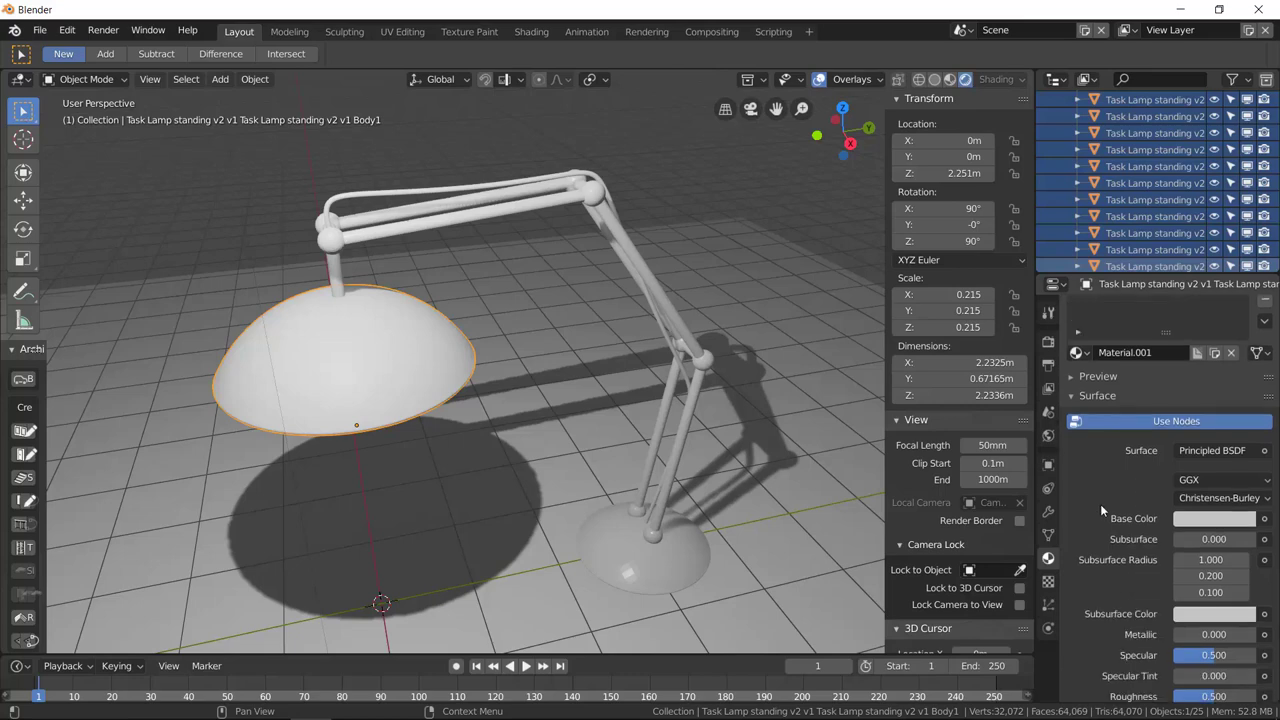
click(1207, 450)
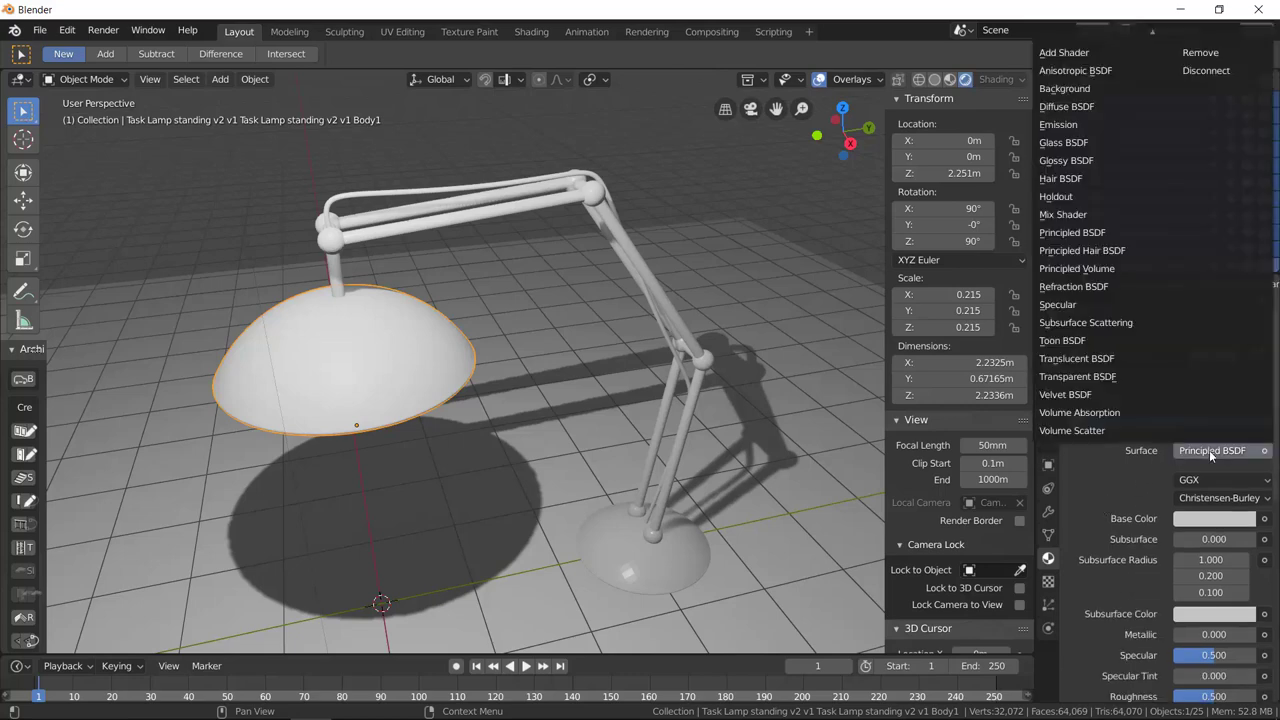
click(1123, 394)
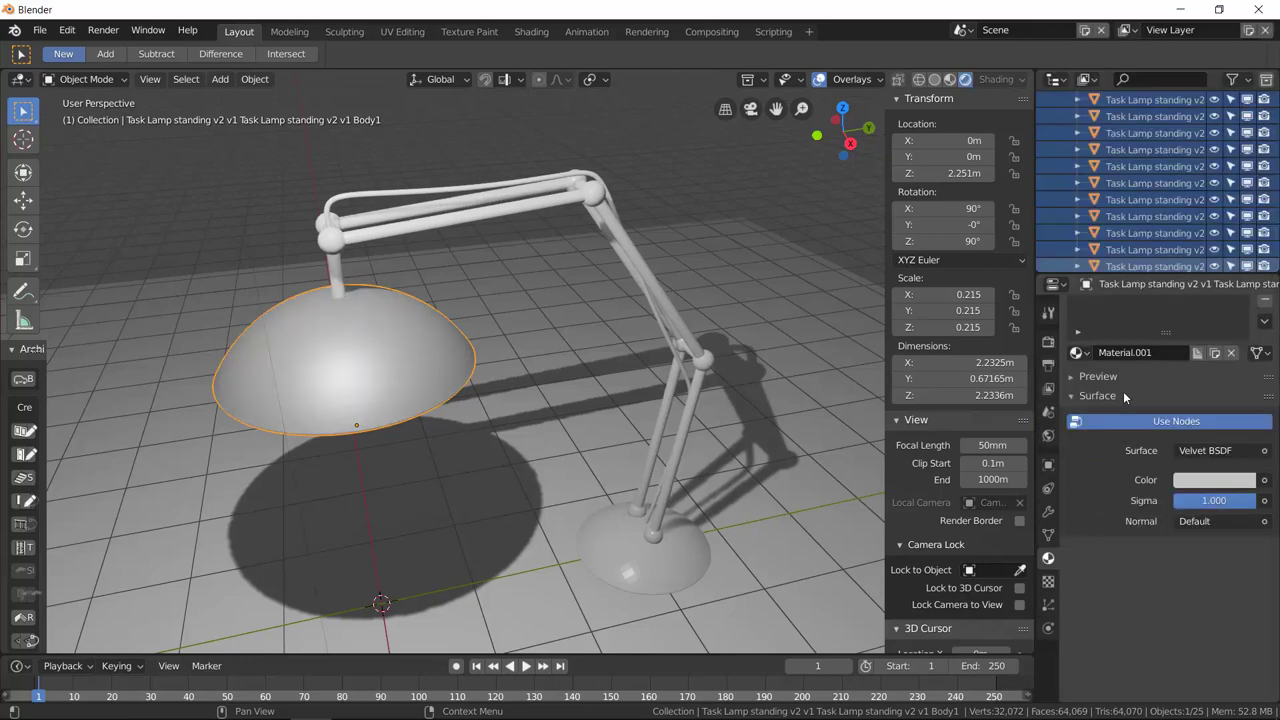
click(1193, 481)
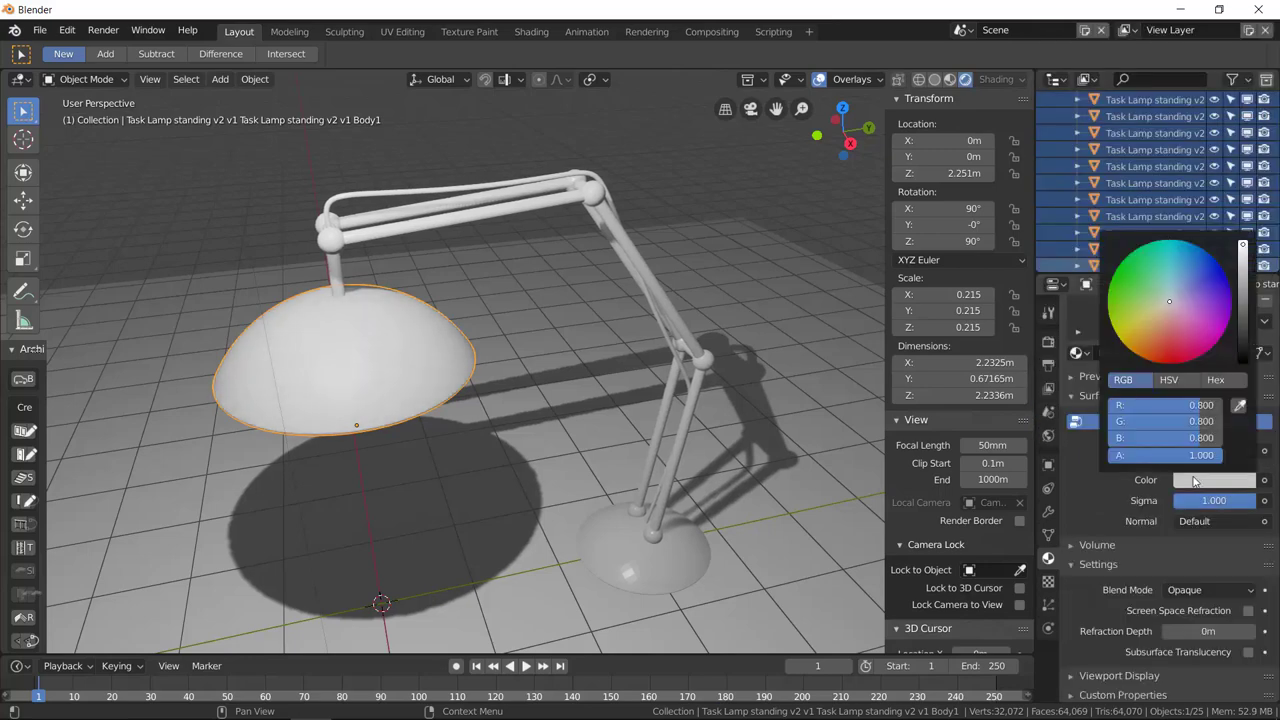
click(1184, 342)
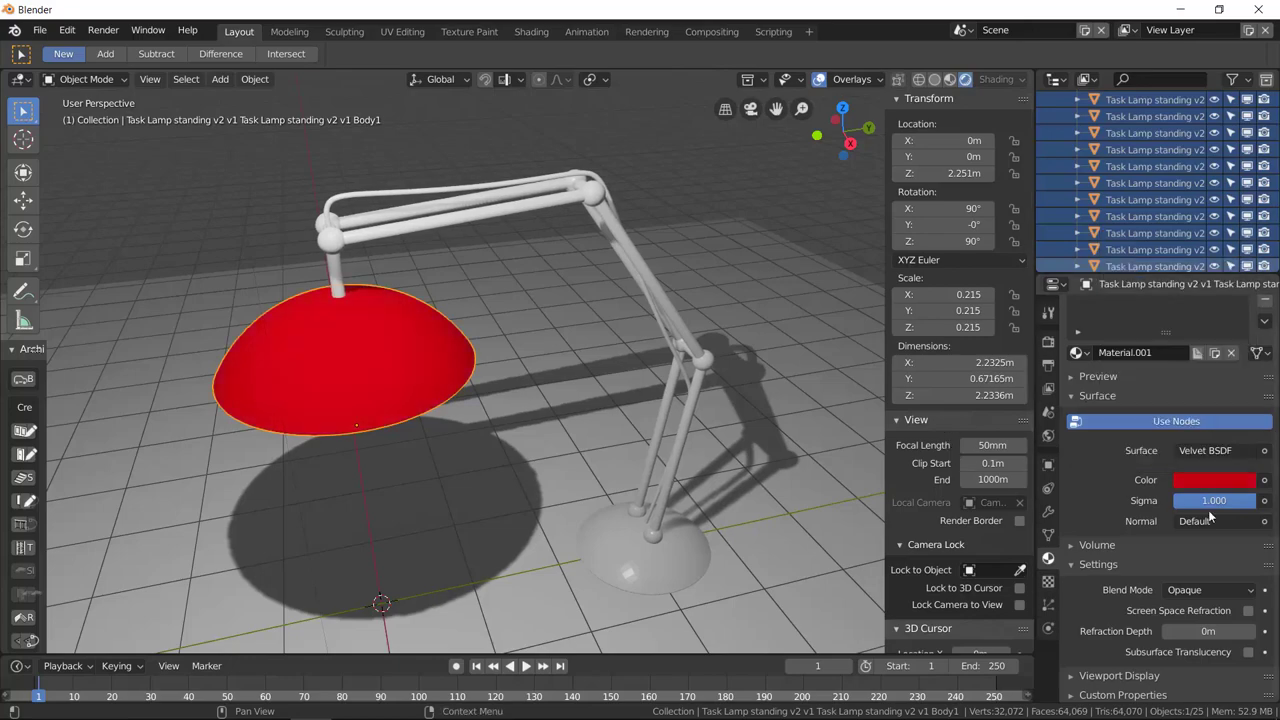
Step: Change the lampshade material's surface shader to Principled BSDF and set its base color to a soft red
middle_drag(620, 244, 639, 310)
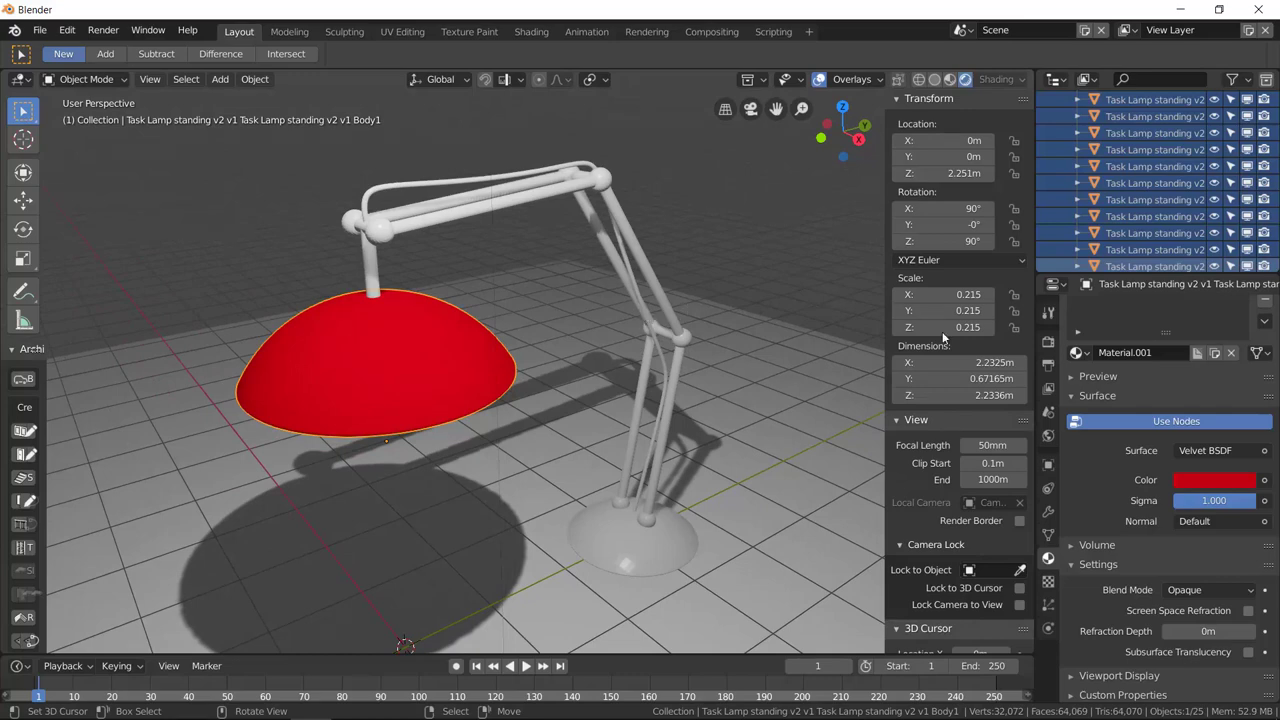
click(1226, 455)
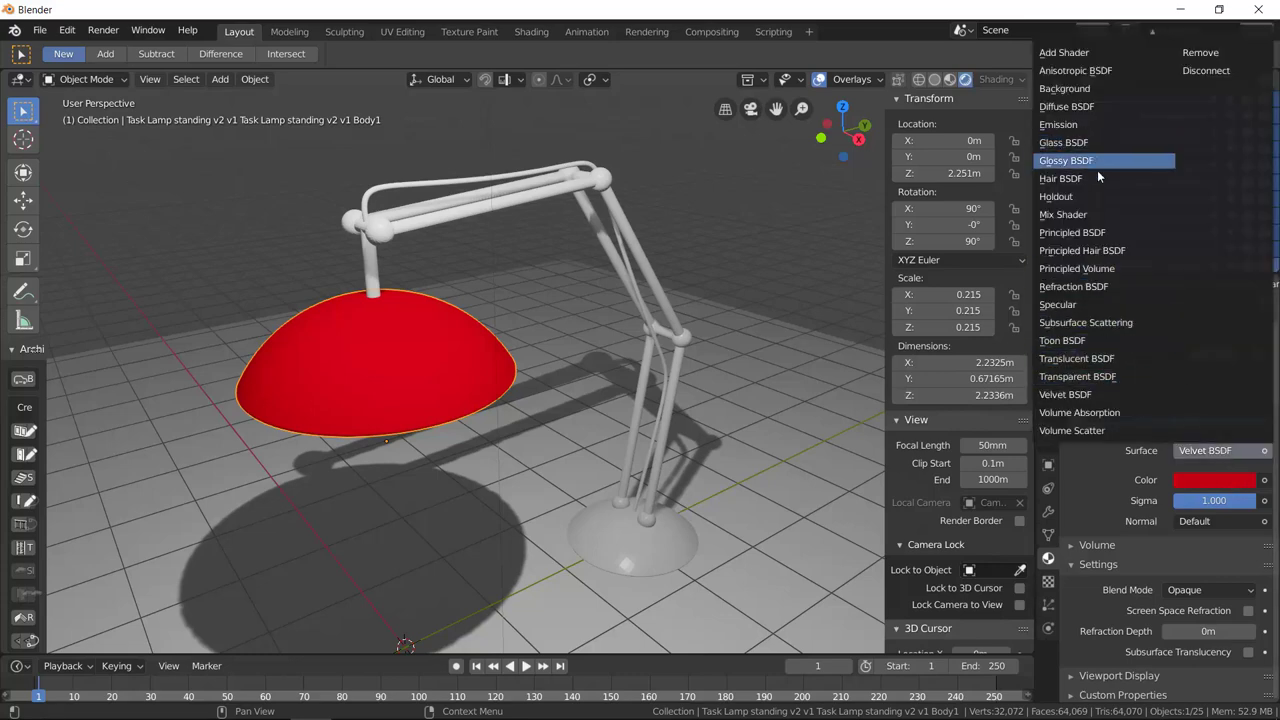
click(1092, 232)
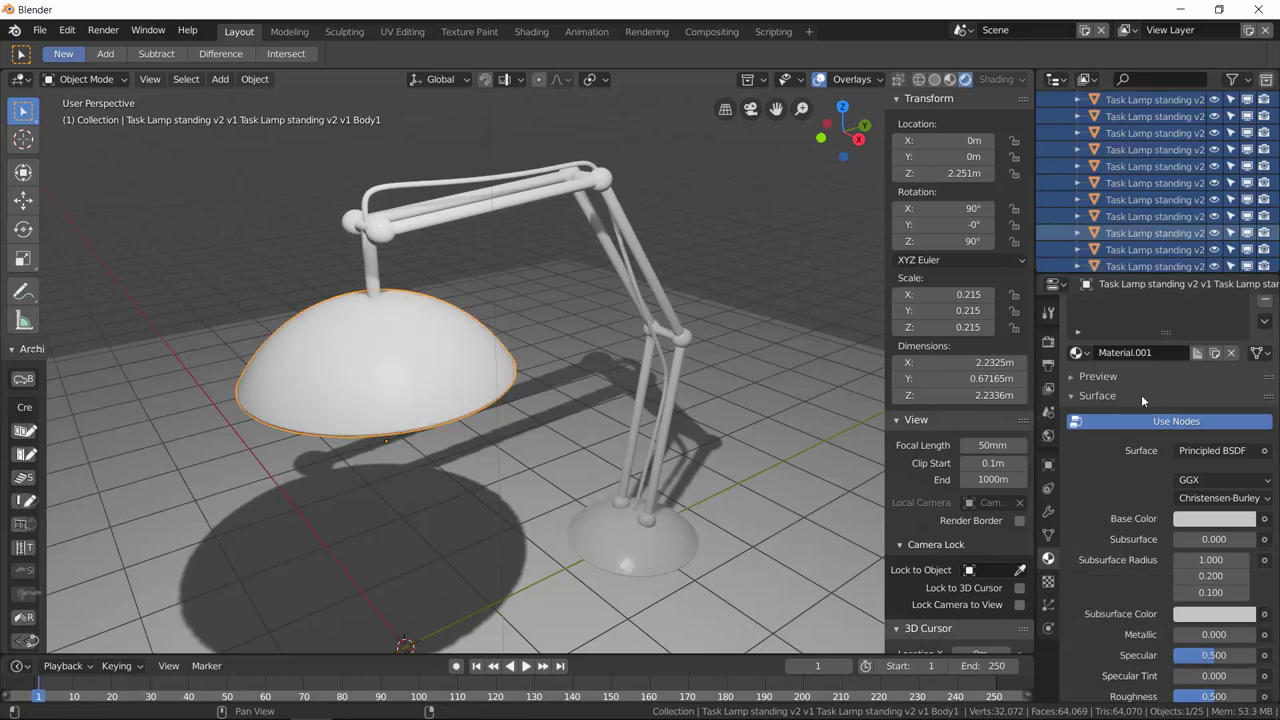
click(1205, 520)
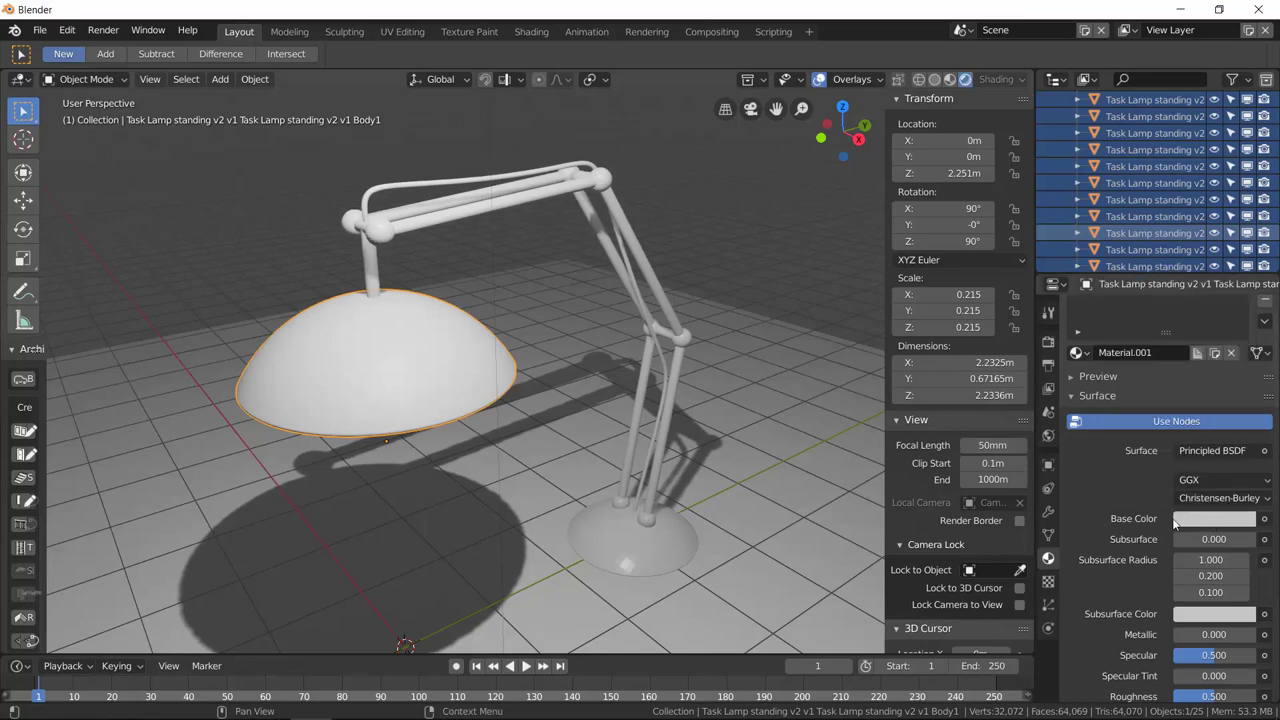
scroll(1101, 516, down, 3)
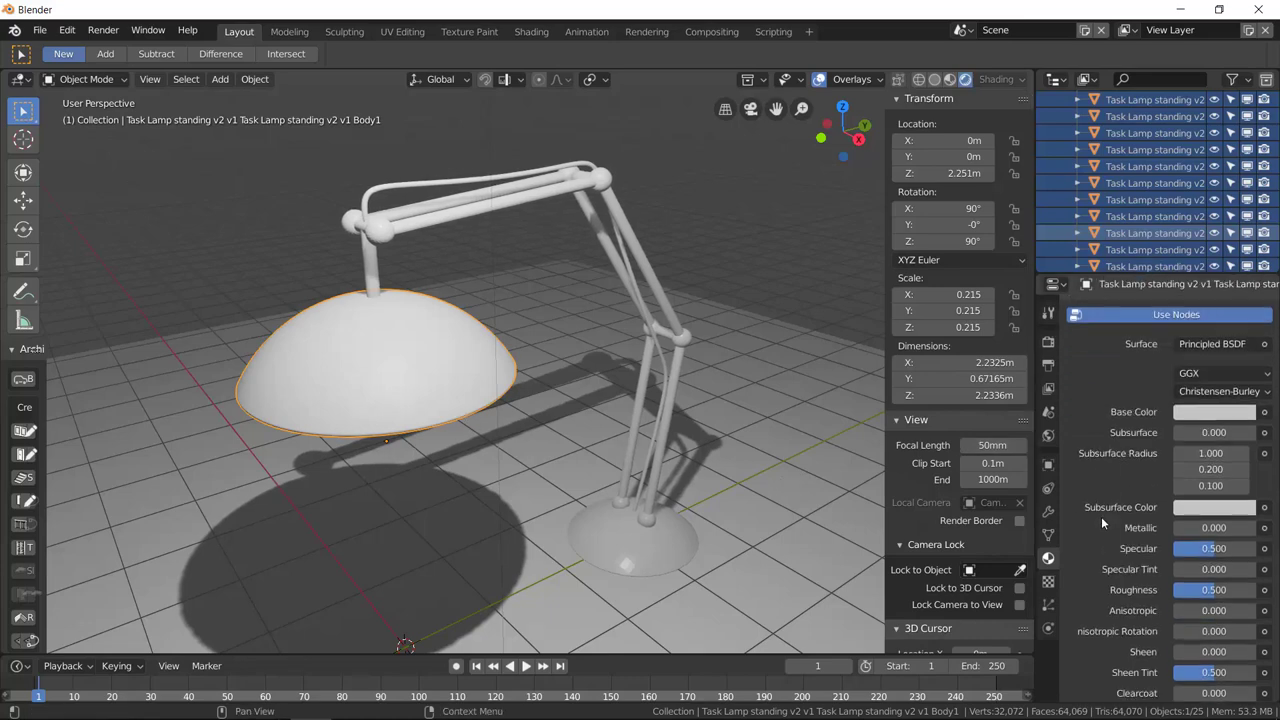
click(1184, 416)
mouse_move(1170, 300)
mouse_down()
mouse_move(1120, 210)
mouse_move(1185, 250)
mouse_move(1133, 285)
mouse_move(1162, 298)
mouse_move(1176, 278)
mouse_move(1160, 296)
mouse_up()
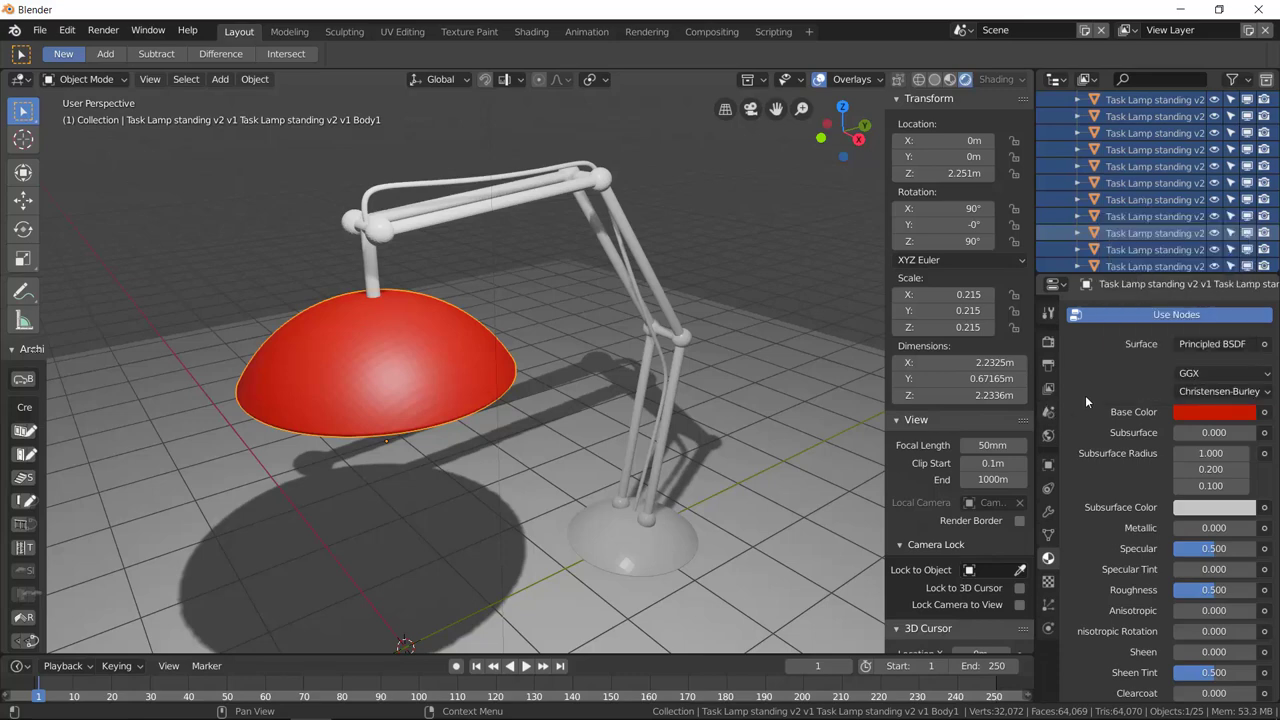
click(1181, 410)
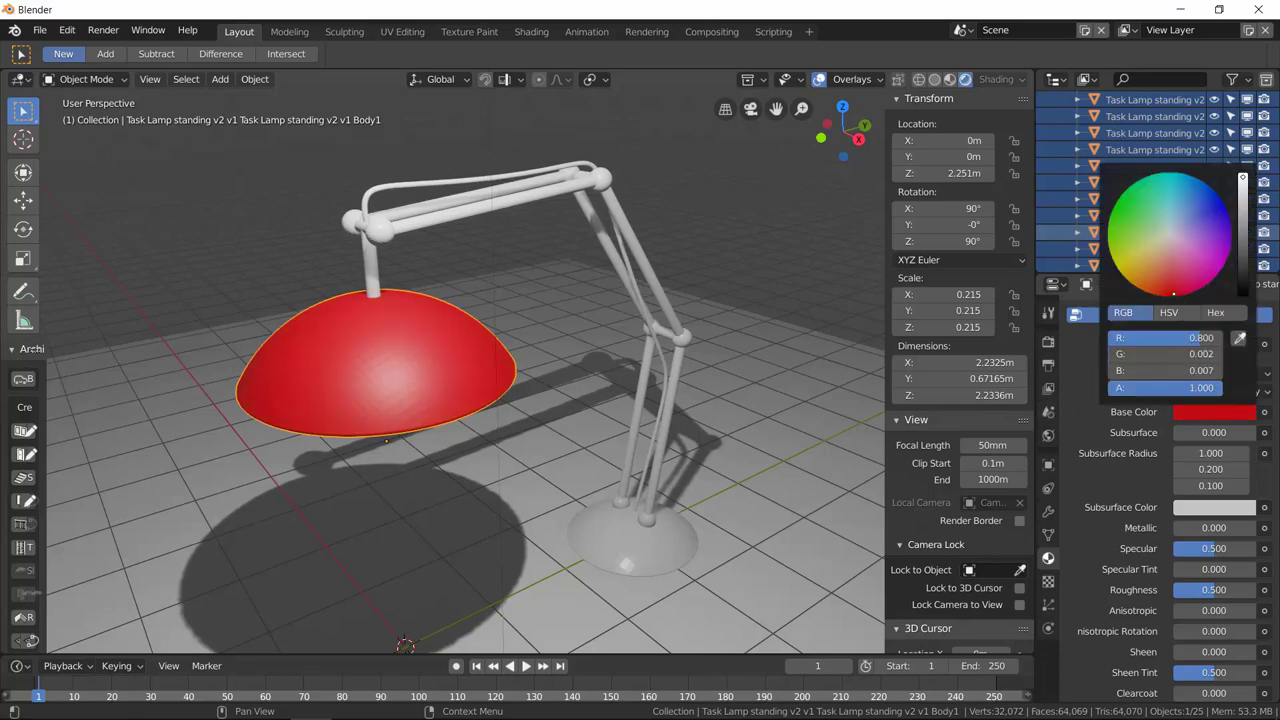
drag(1174, 293, 1171, 279)
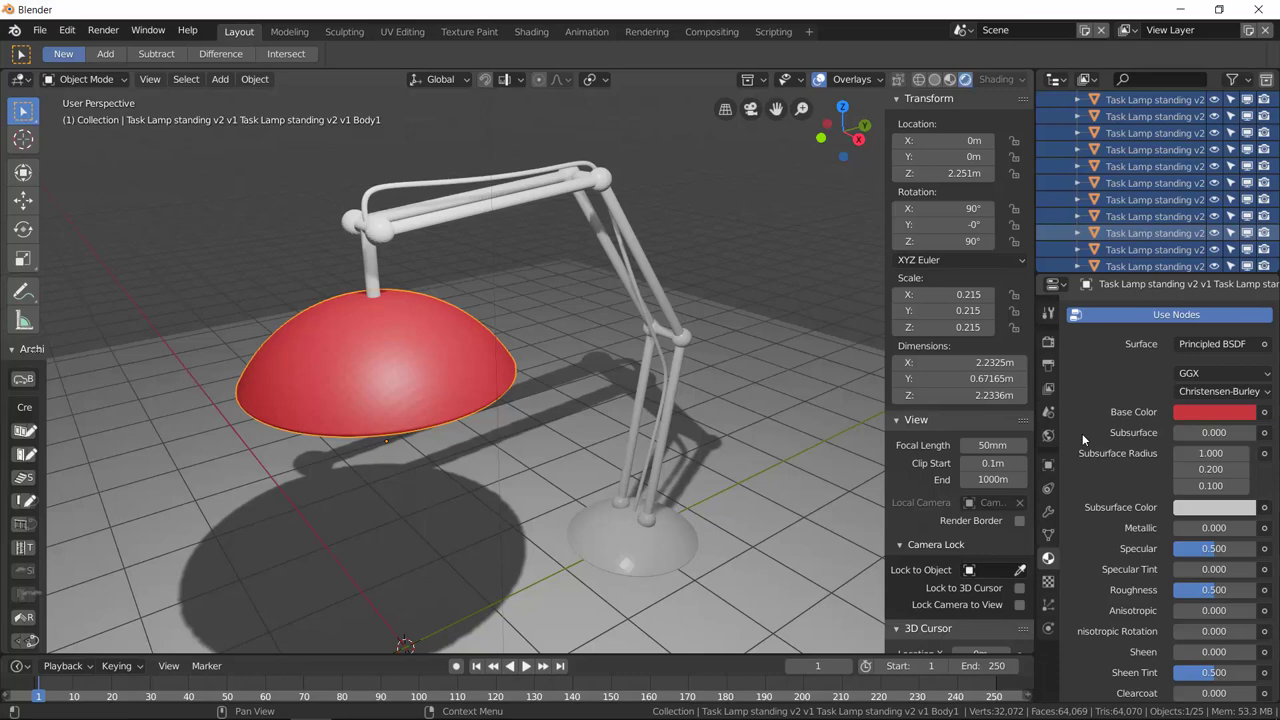
Step: Set the lampshade material's Metallic to 1.000, Specular to 0.529 and Roughness to 0.077
scroll(1082, 433, down, 2)
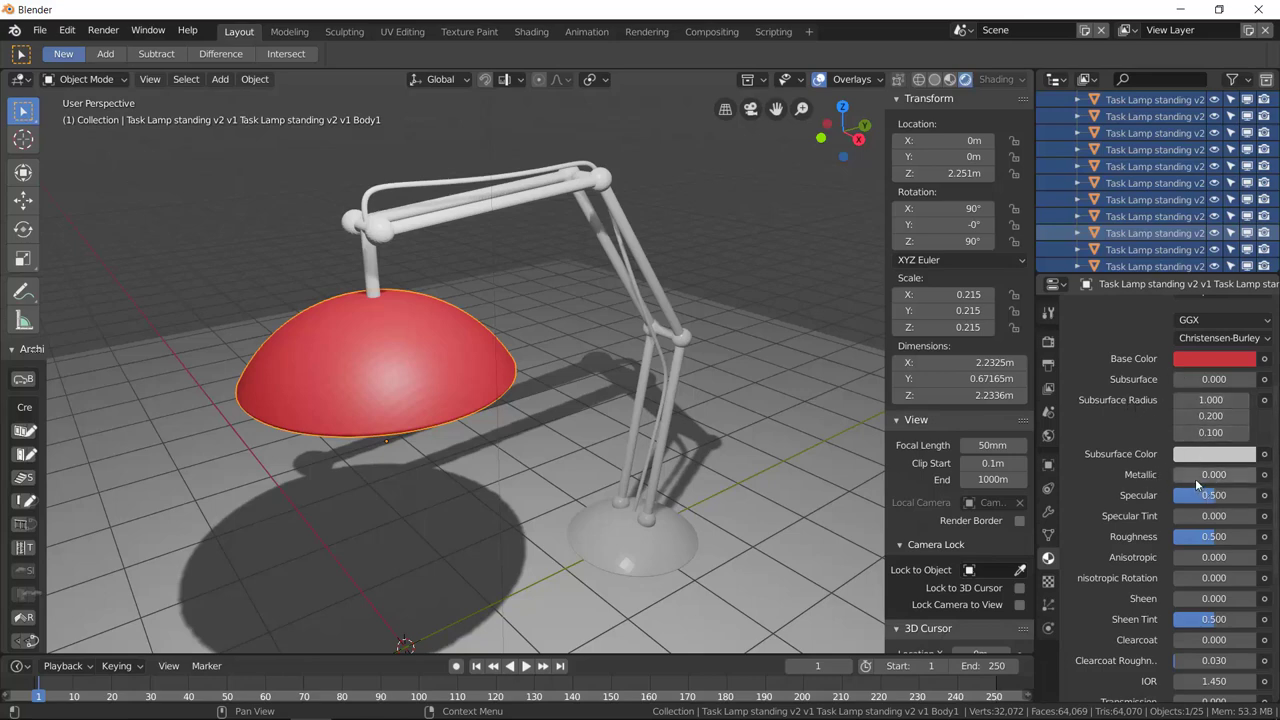
drag(1187, 481, 1258, 481)
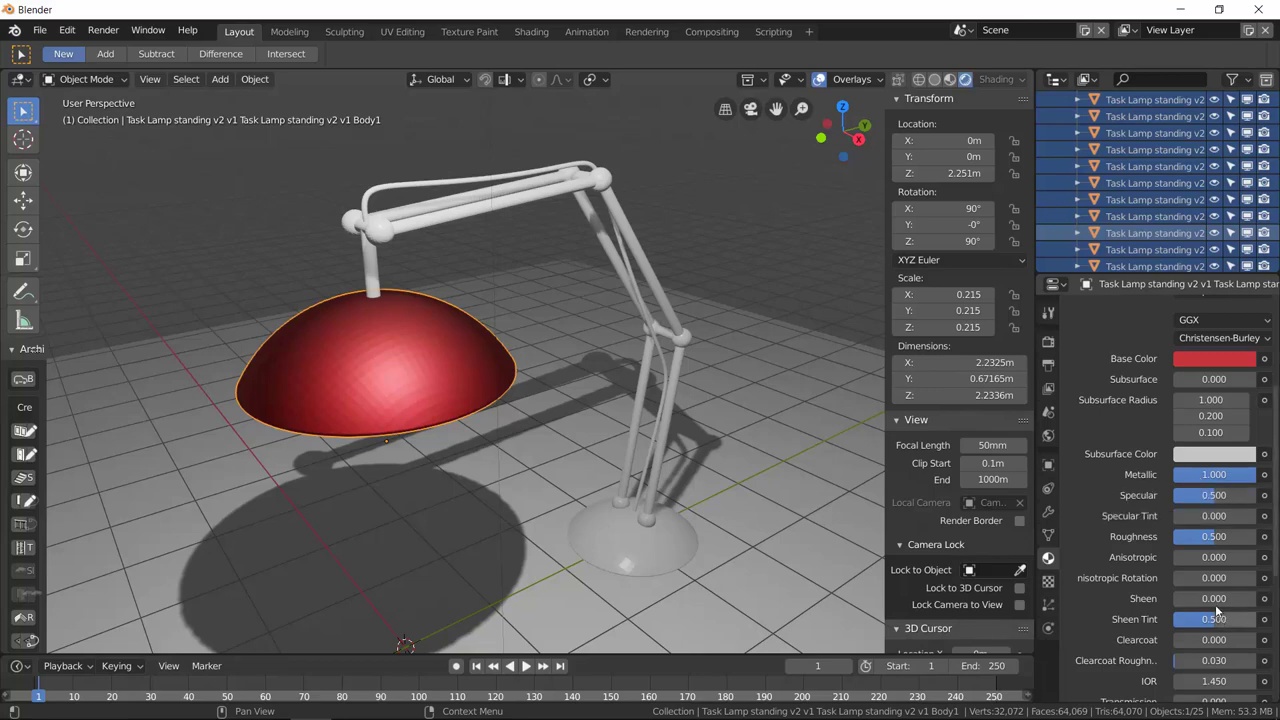
mouse_move(1203, 501)
mouse_down()
mouse_move(1244, 501)
mouse_move(1172, 501)
mouse_move(1217, 501)
mouse_up()
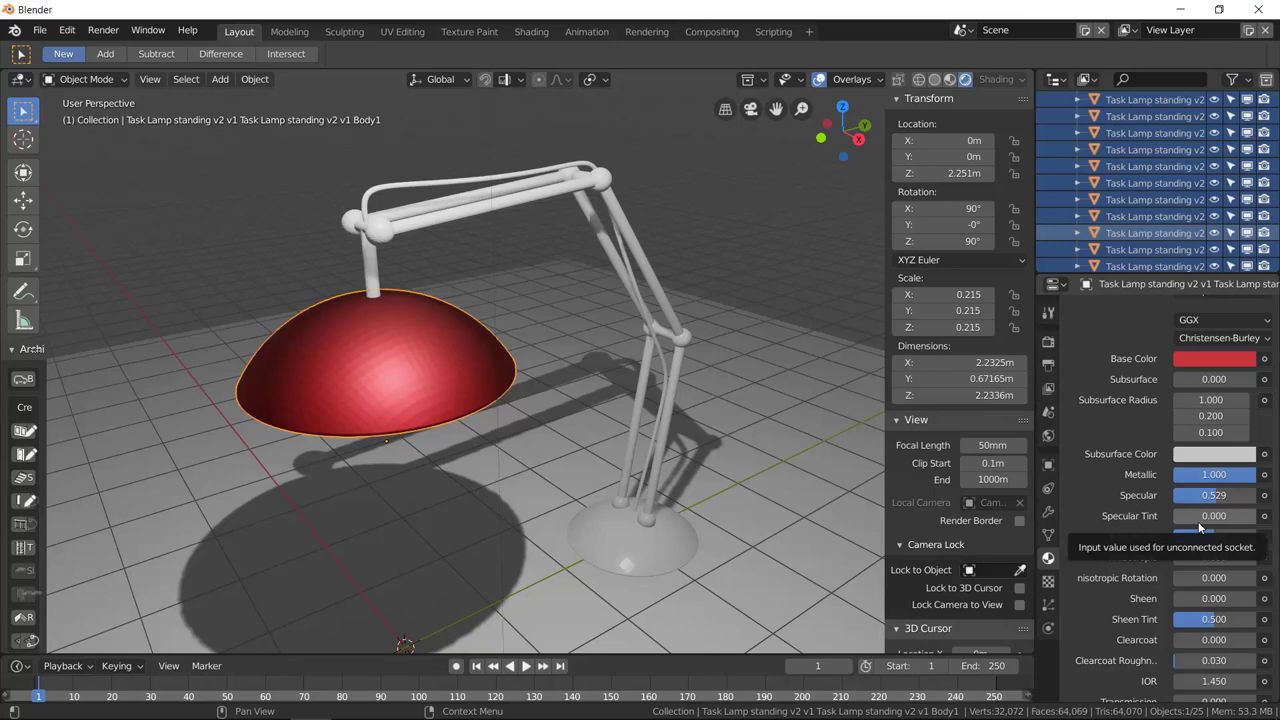
mouse_move(1200, 537)
mouse_down()
mouse_move(1162, 537)
mouse_move(1198, 537)
mouse_up()
drag(1185, 536, 1218, 536)
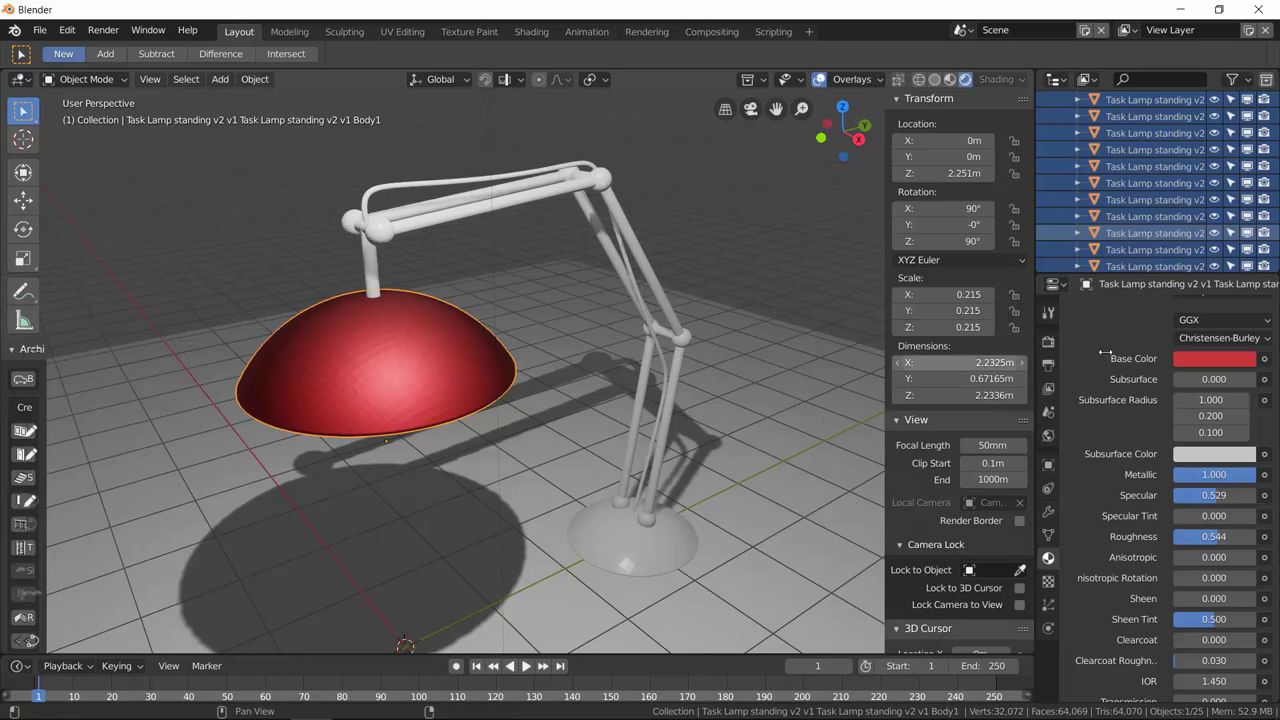
drag(1220, 538, 1177, 538)
Step: Apply Shade Smooth to the lampshade
mouse_move(417, 464)
middle_down()
mouse_move(464, 472)
mouse_move(436, 473)
middle_up()
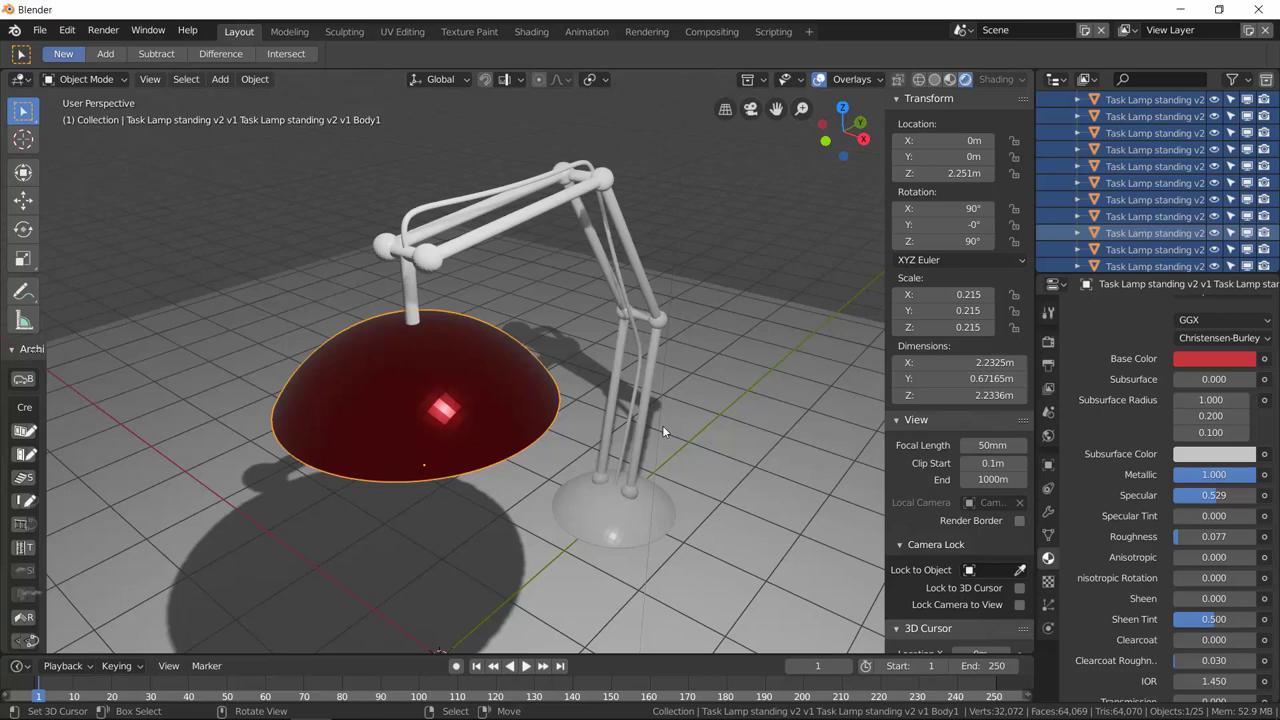
middle_drag(440, 415, 393, 418)
key(F3)
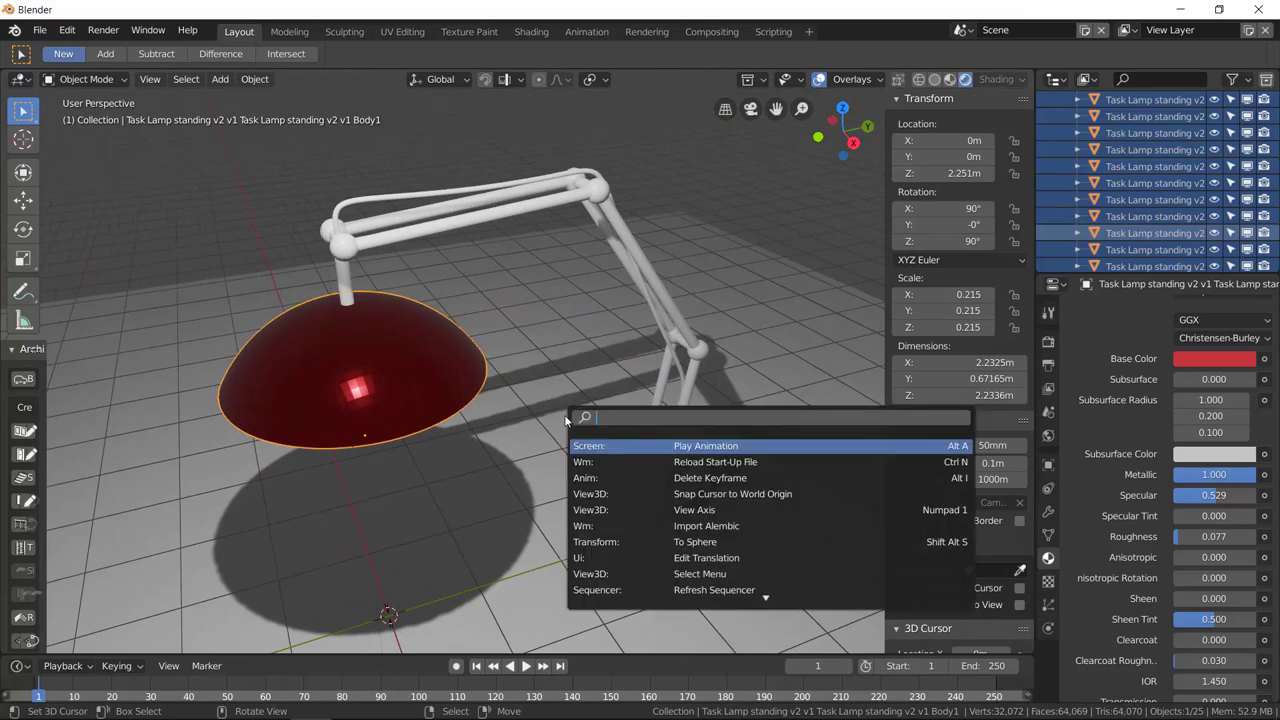
text(smooth)
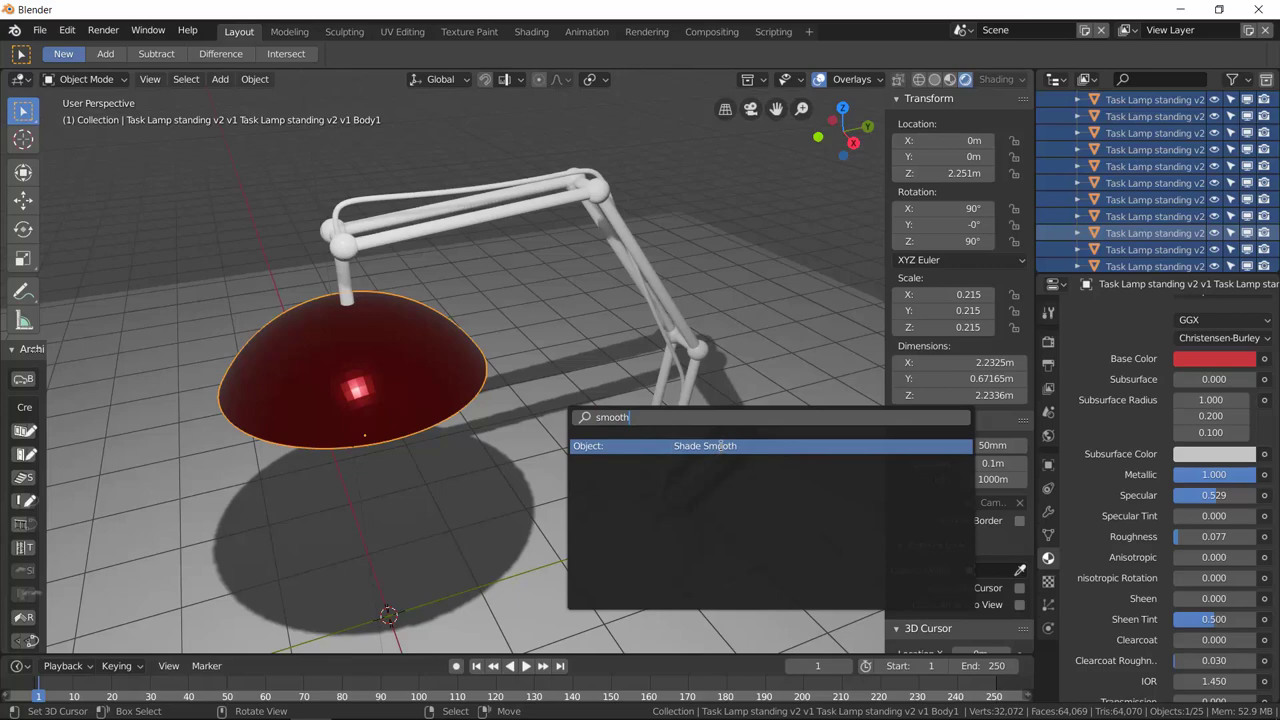
click(720, 446)
Step: Select the lamp's round base and apply Shade Smooth to it
middle_drag(423, 423, 465, 425)
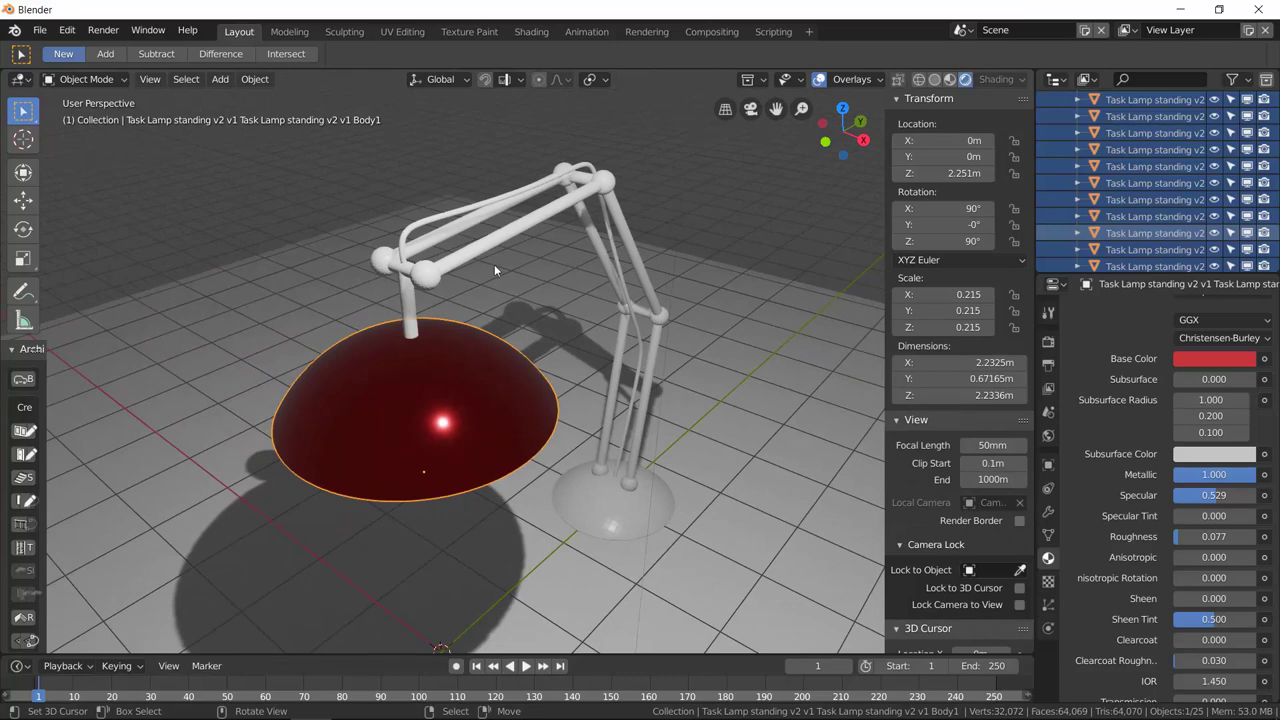
click(582, 499)
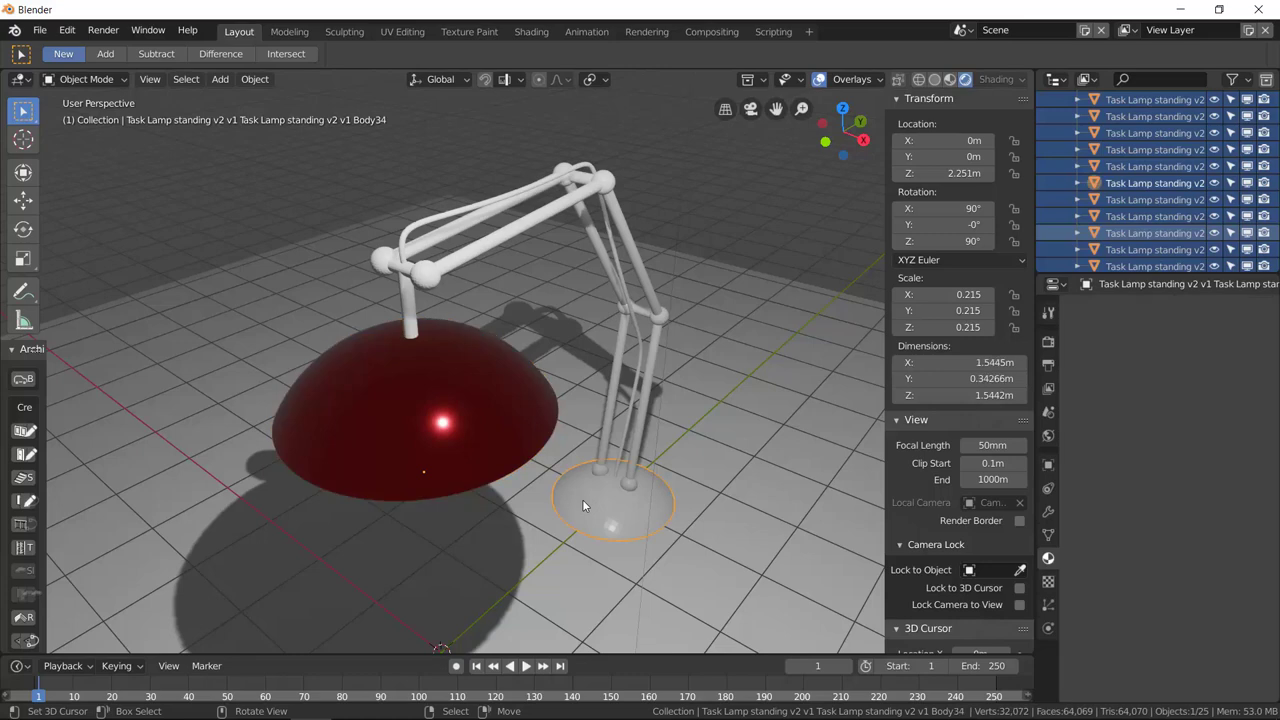
key(F3)
key(Return)
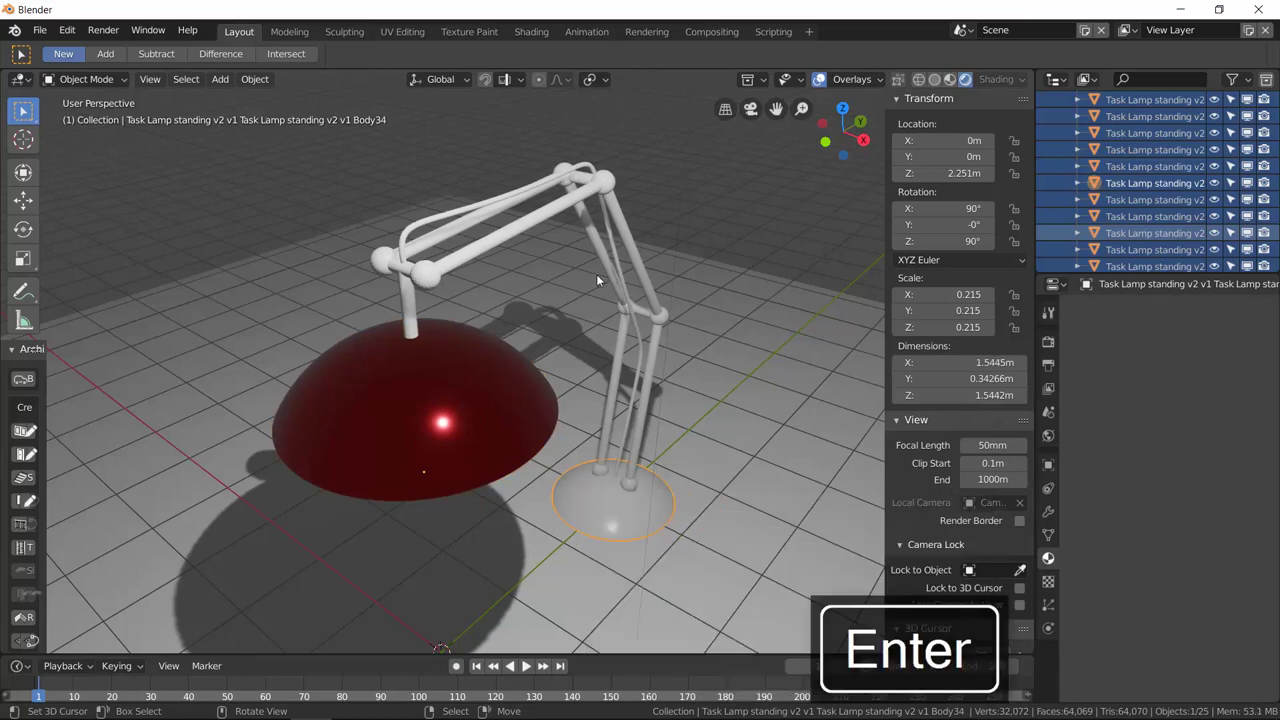
Step: Apply Shade Smooth to each of the two ball joints at the arm's end above the lampshade
click(430, 275)
key(F3)
text(smoo)
key(Return)
click(385, 265)
key(F3)
text(smoot)
key(Return)
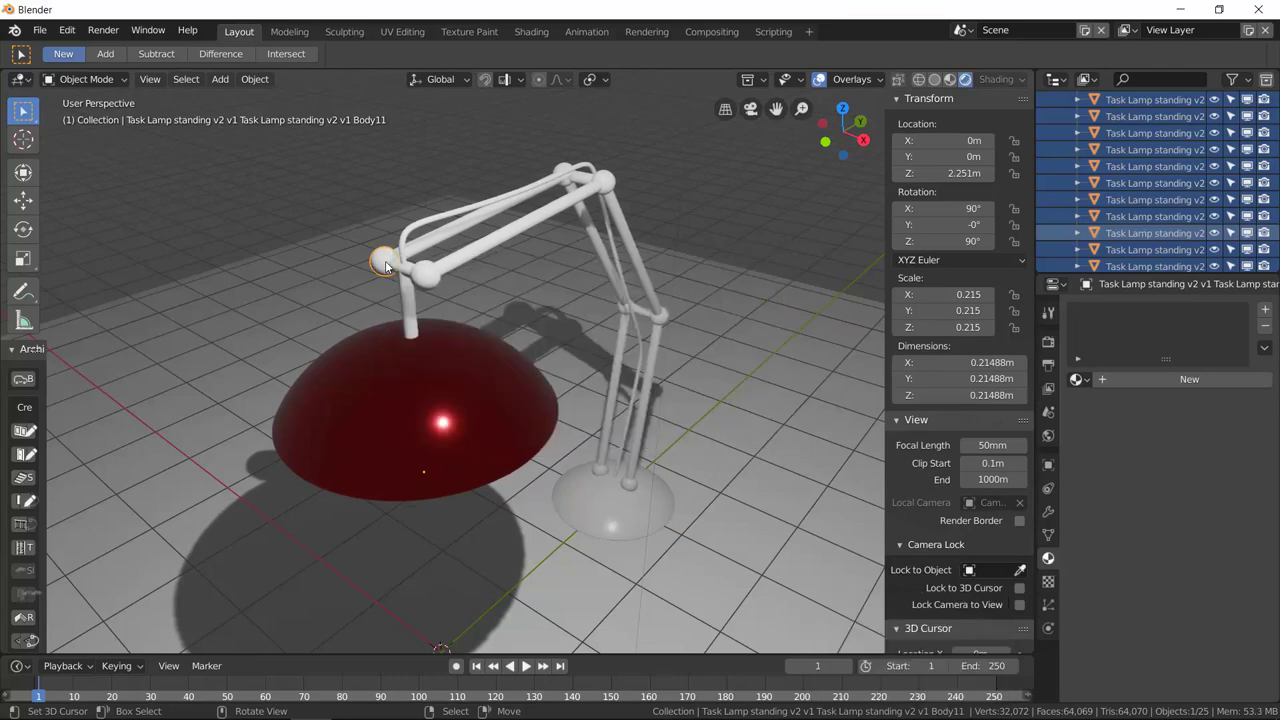
Step: Select the lampshade and examine its inside around the bulb from below
click(408, 298)
click(485, 320)
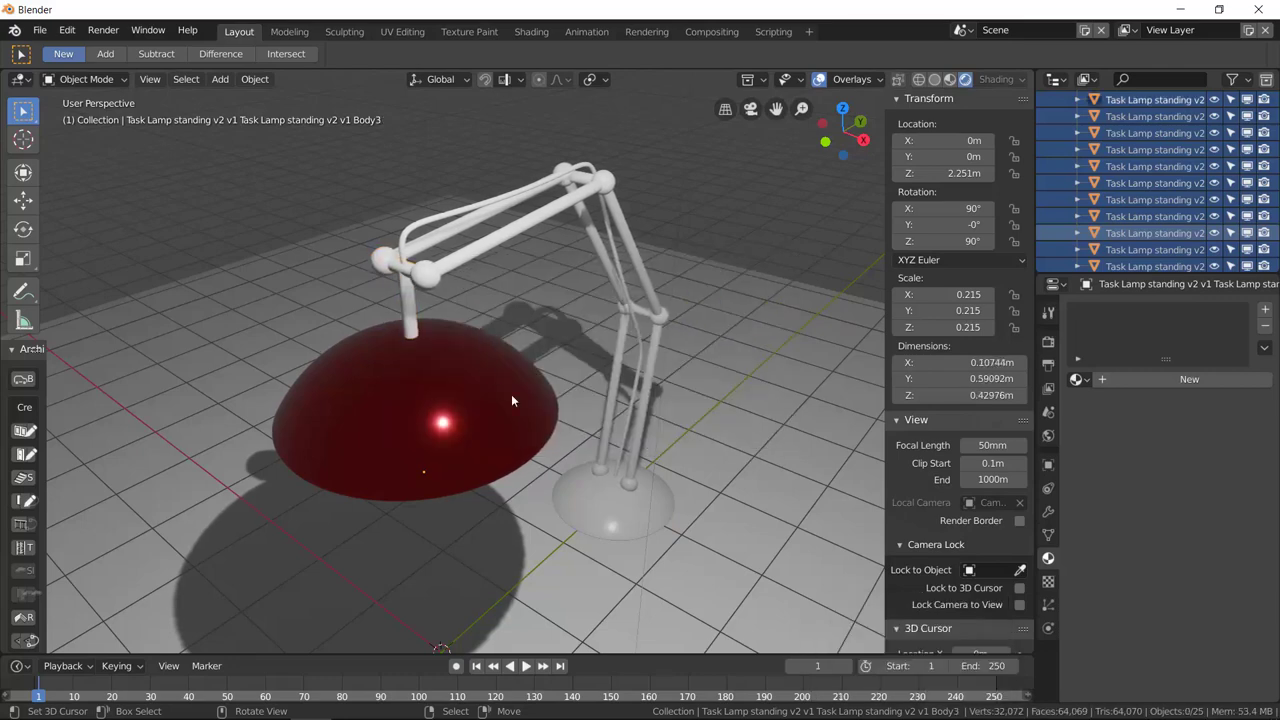
middle_drag(598, 402, 645, 411)
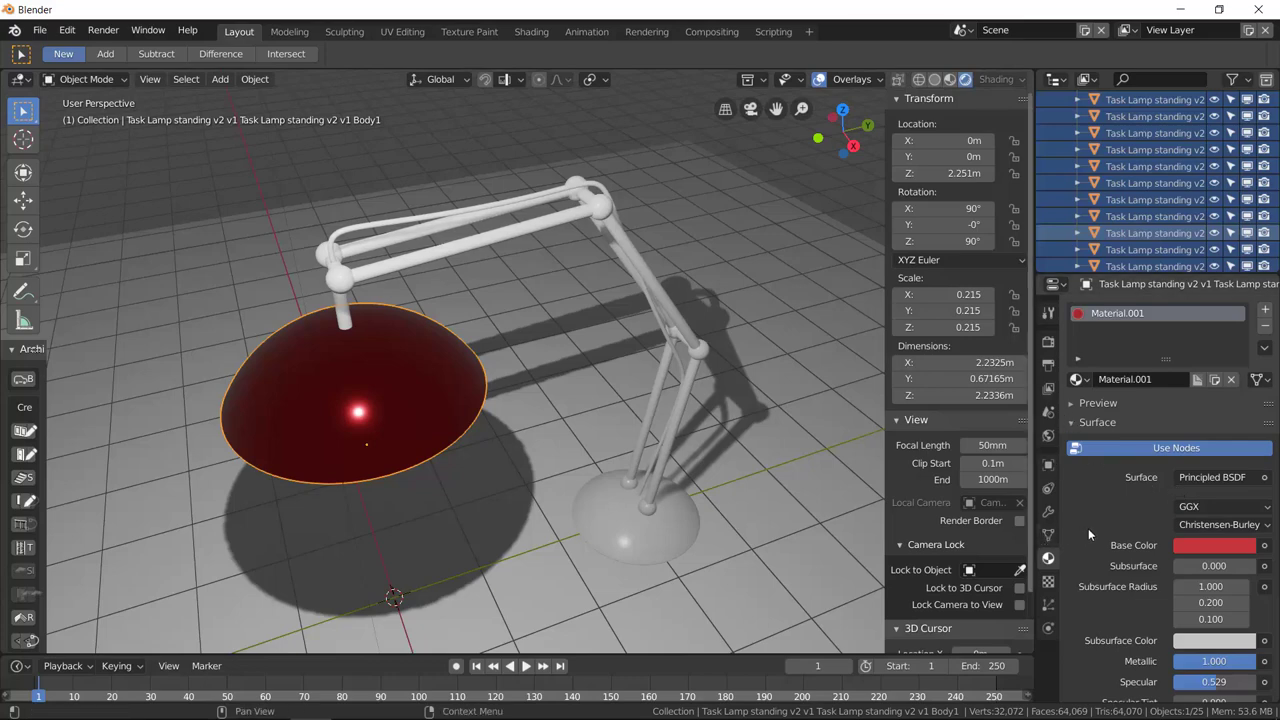
middle_drag(684, 528, 664, 436)
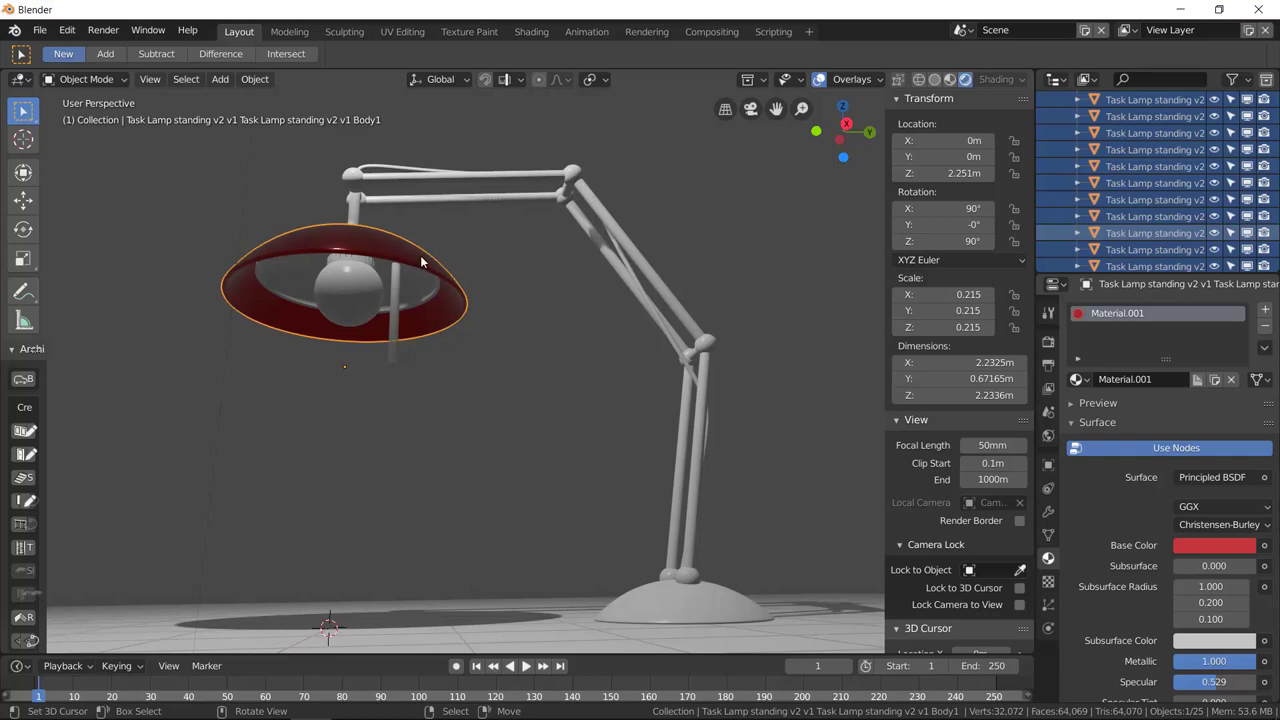
key(Tab)
key(Tab)
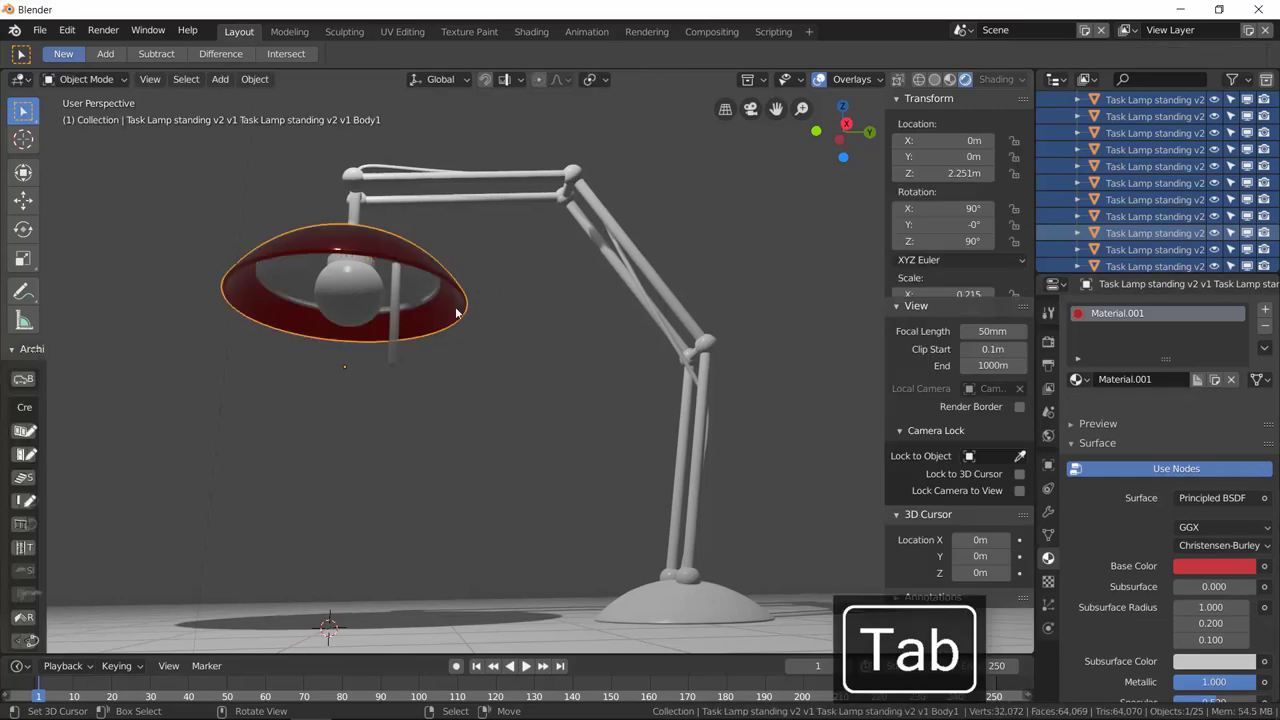
middle_drag(462, 269, 486, 297)
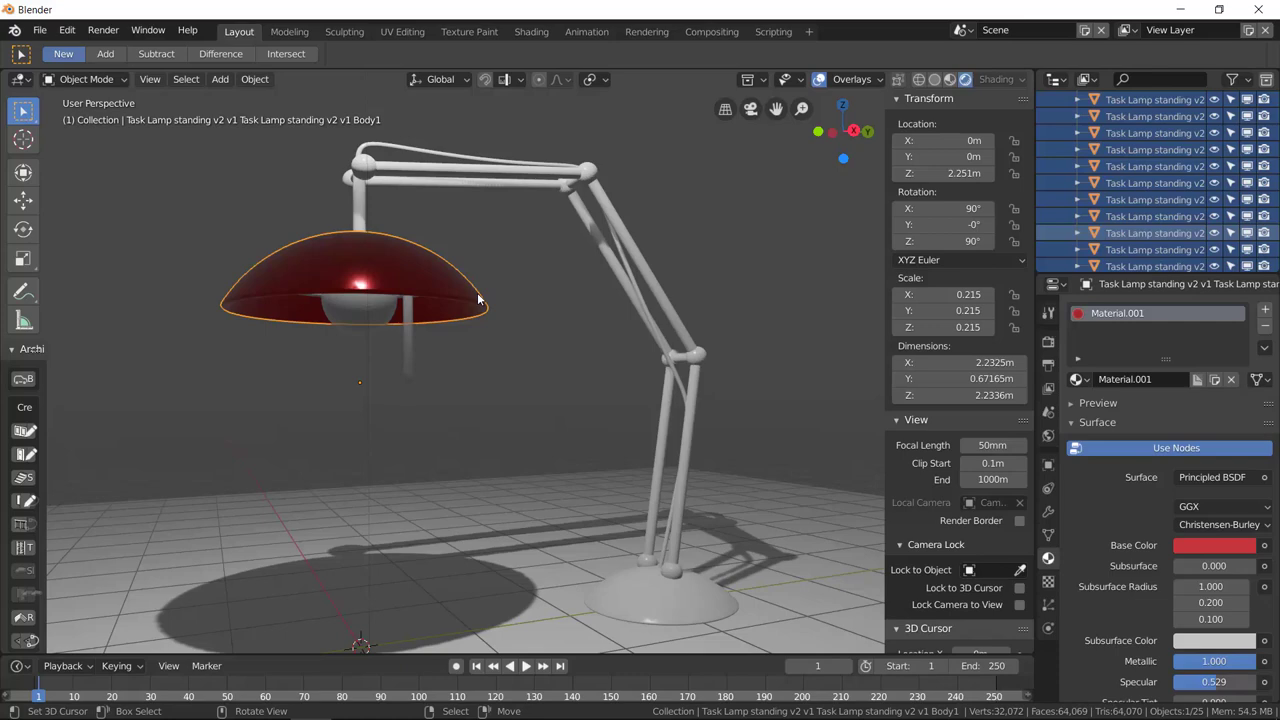
Step: Examine the lampshade's mesh in Edit Mode from above and below with nothing selected, toggling X-ray on and off
key(Tab)
middle_drag(514, 300, 391, 297)
alt+click(471, 306)
key(alt+a)
middle_drag(229, 306, 422, 230)
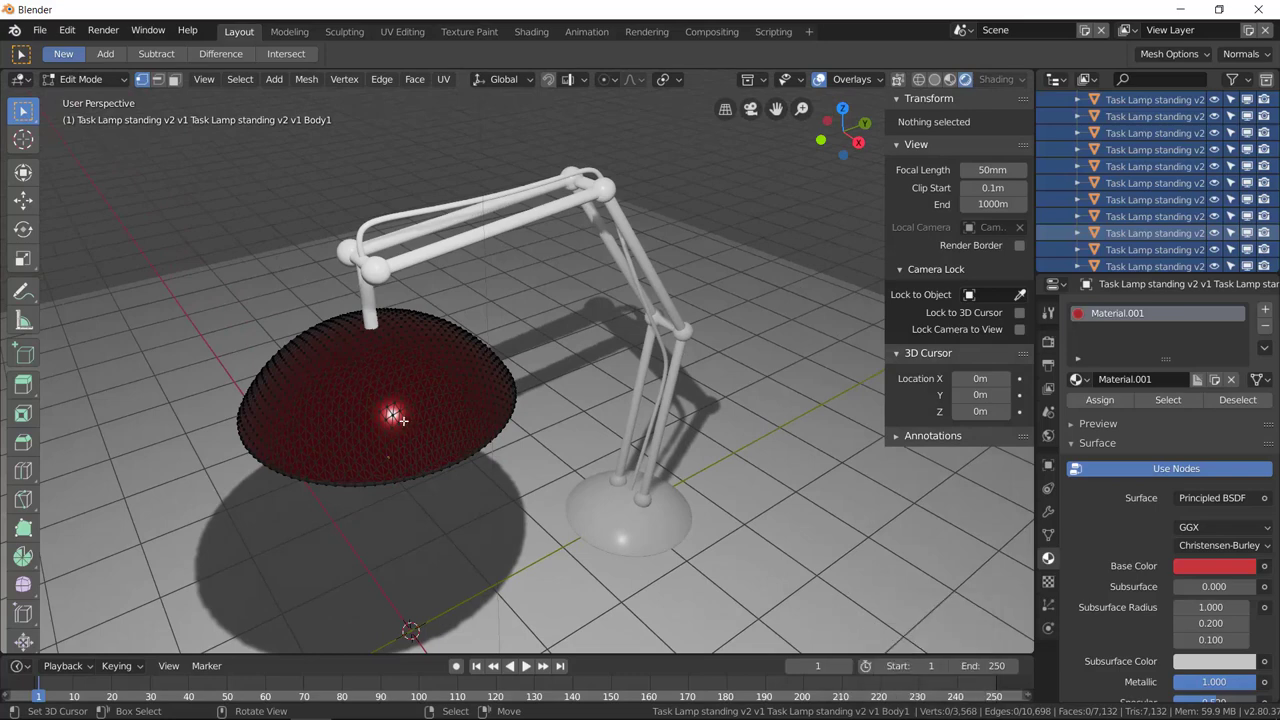
middle_drag(611, 396, 247, 310)
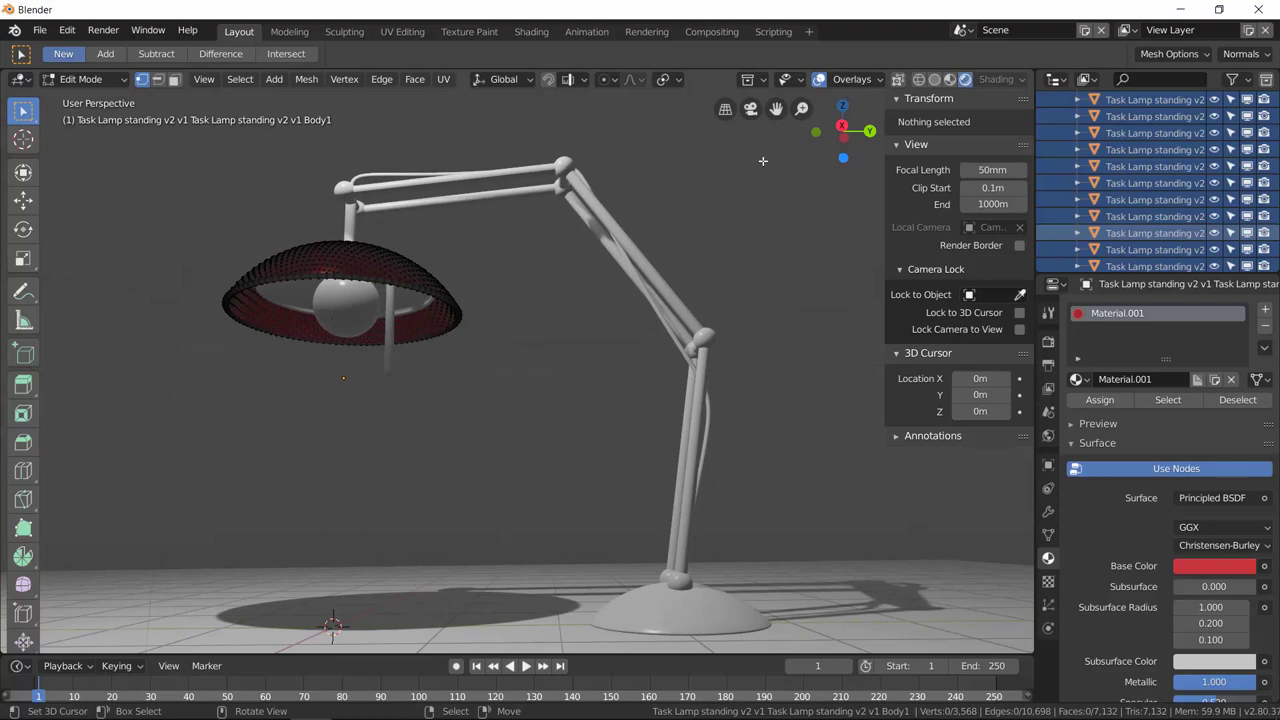
click(898, 80)
click(899, 80)
middle_drag(727, 231, 646, 255)
key(Tab)
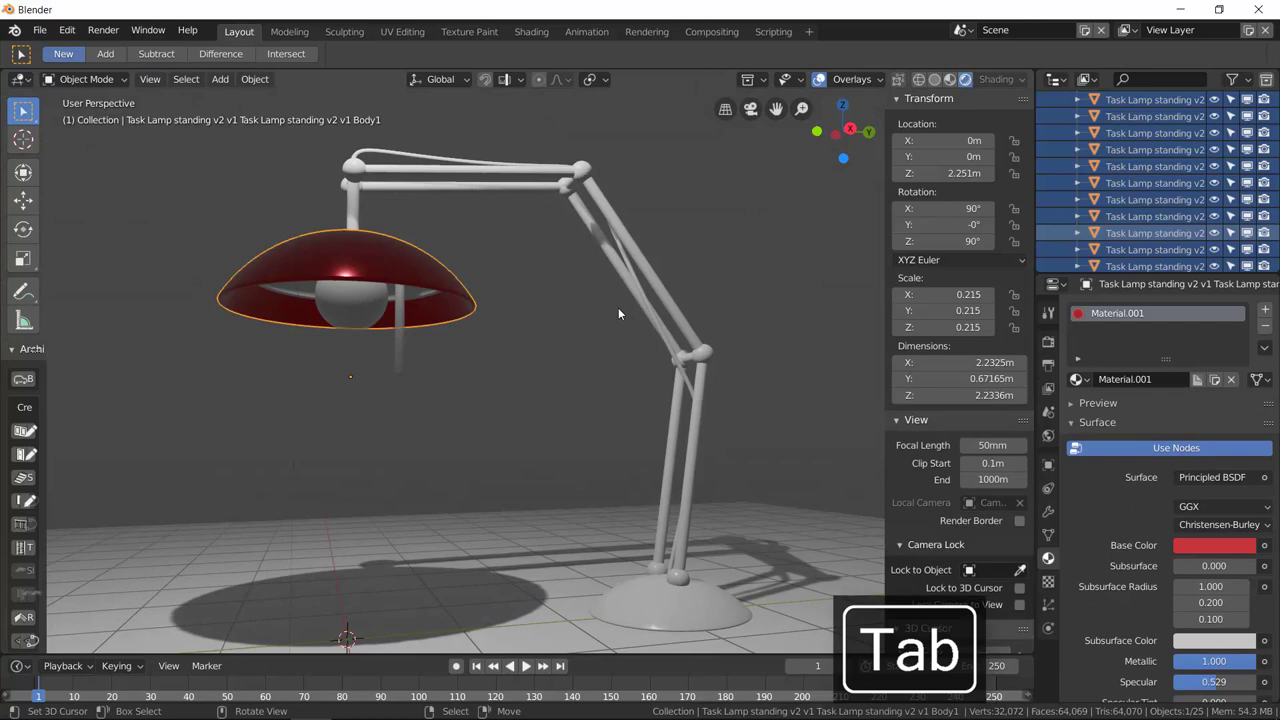
Step: Enable Ambient Occlusion and Bloom in the scene's Eevee render settings
middle_drag(594, 339, 547, 370)
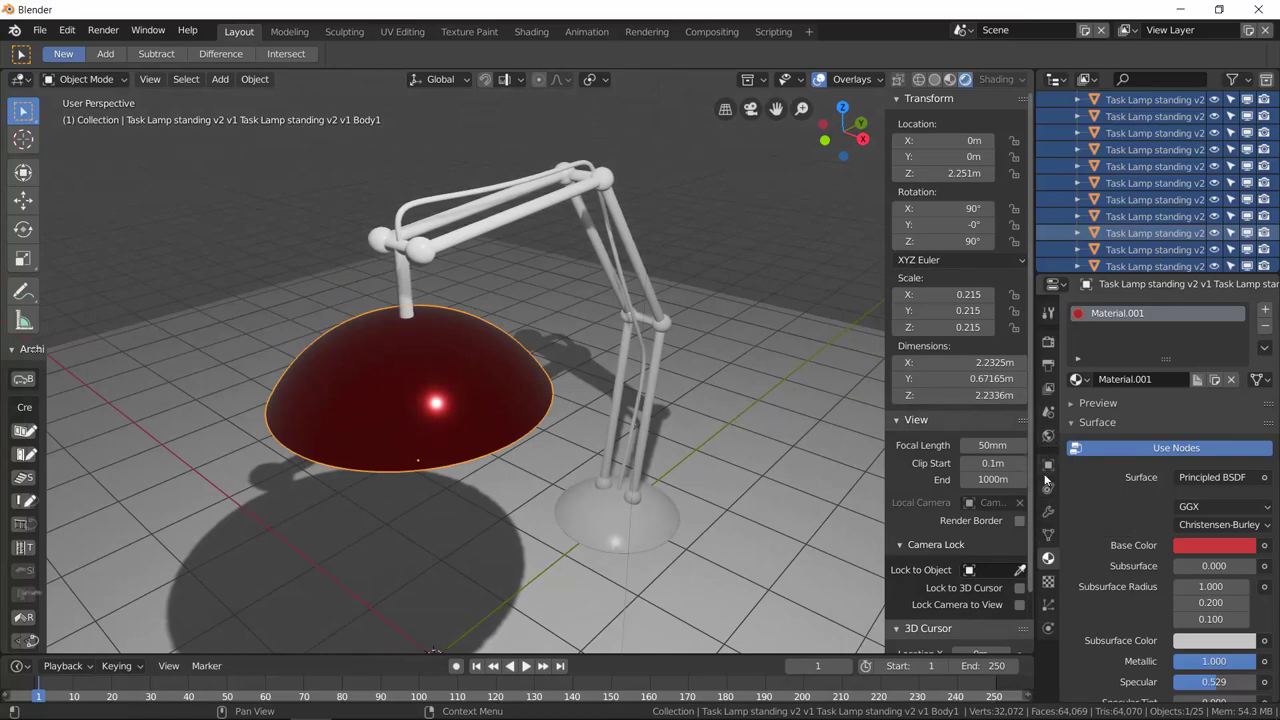
click(1048, 343)
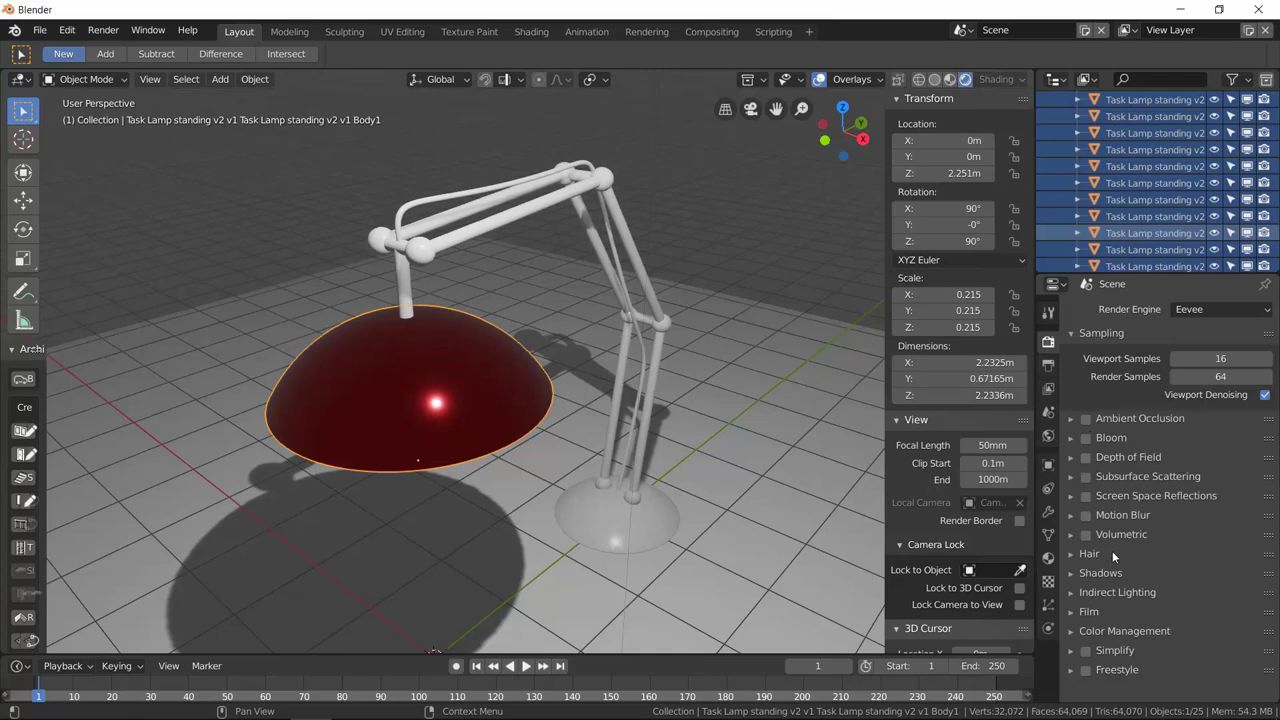
click(1088, 418)
click(1086, 438)
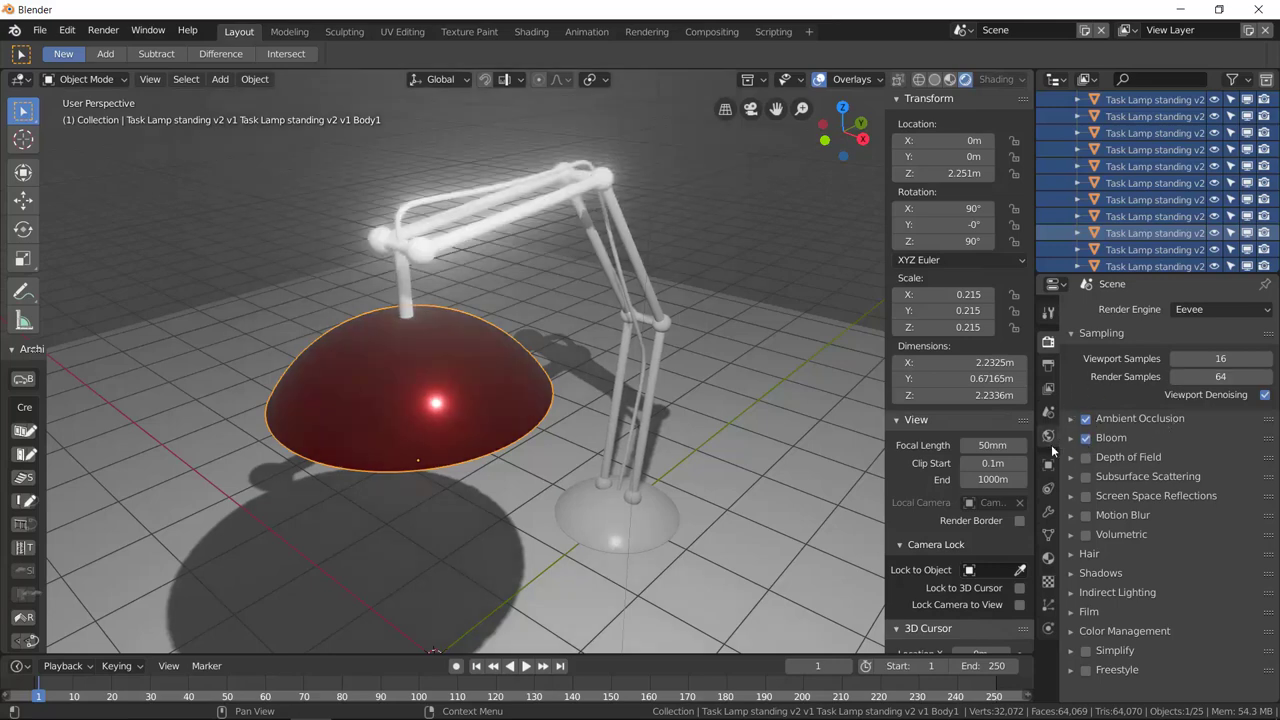
Step: Raise the Bloom threshold to 1.490 and collapse the Bloom settings
click(1070, 438)
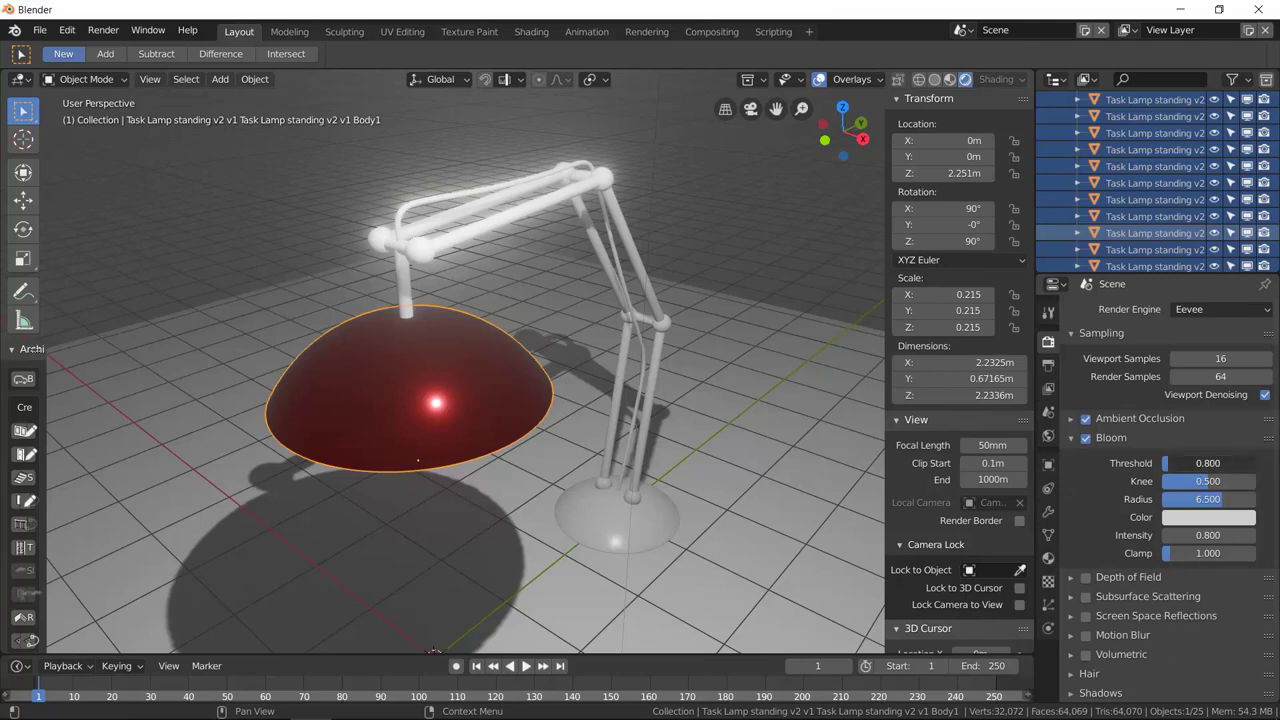
drag(1208, 463, 1181, 469)
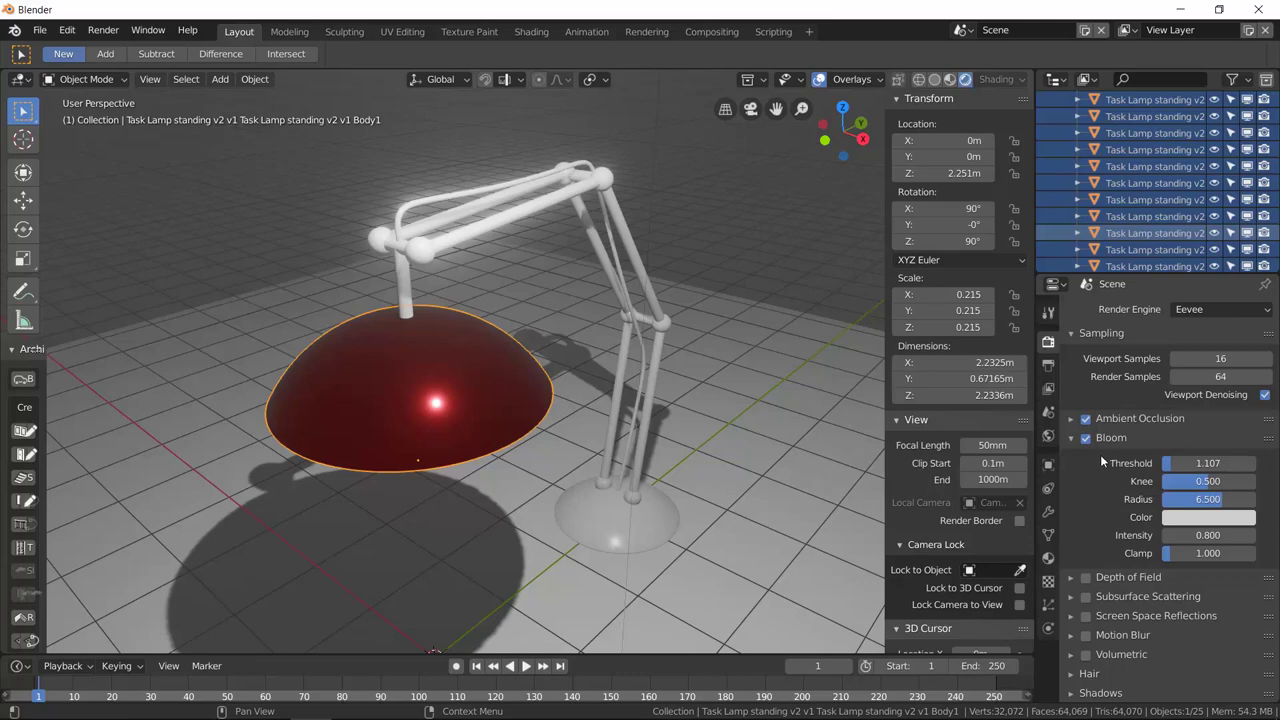
drag(1200, 463, 1210, 463)
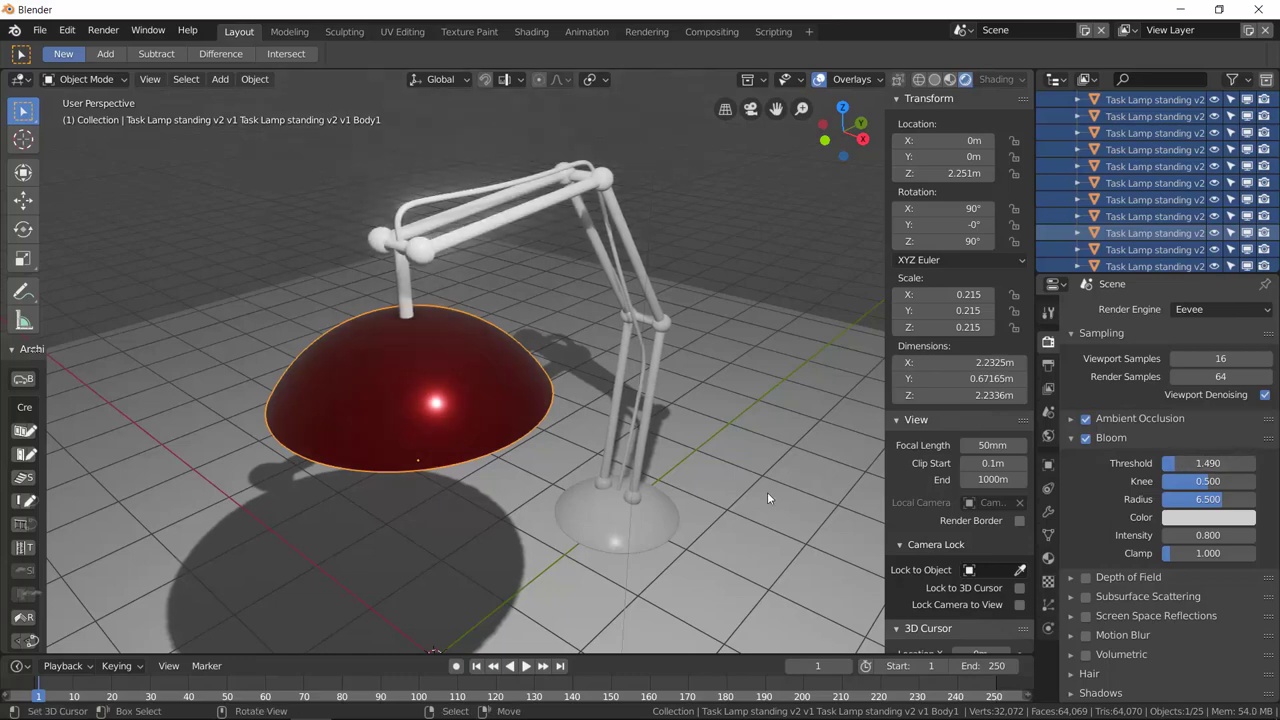
middle_drag(767, 492, 762, 487)
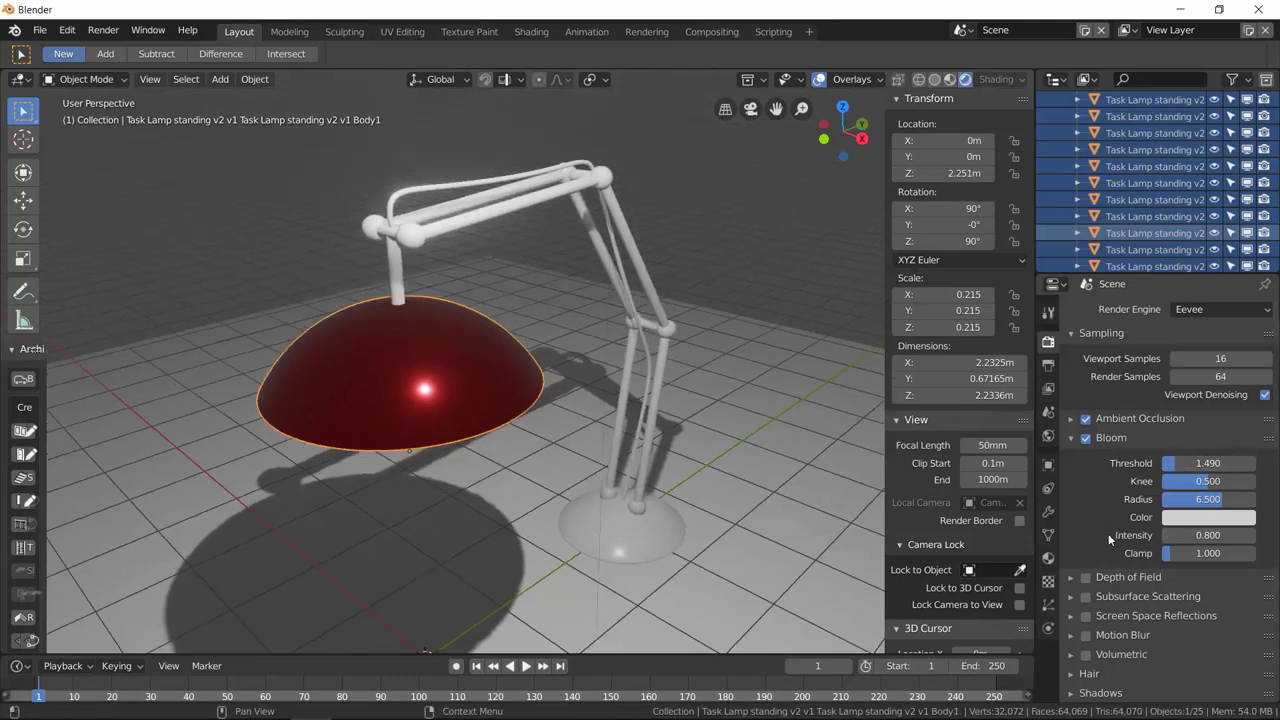
click(1076, 442)
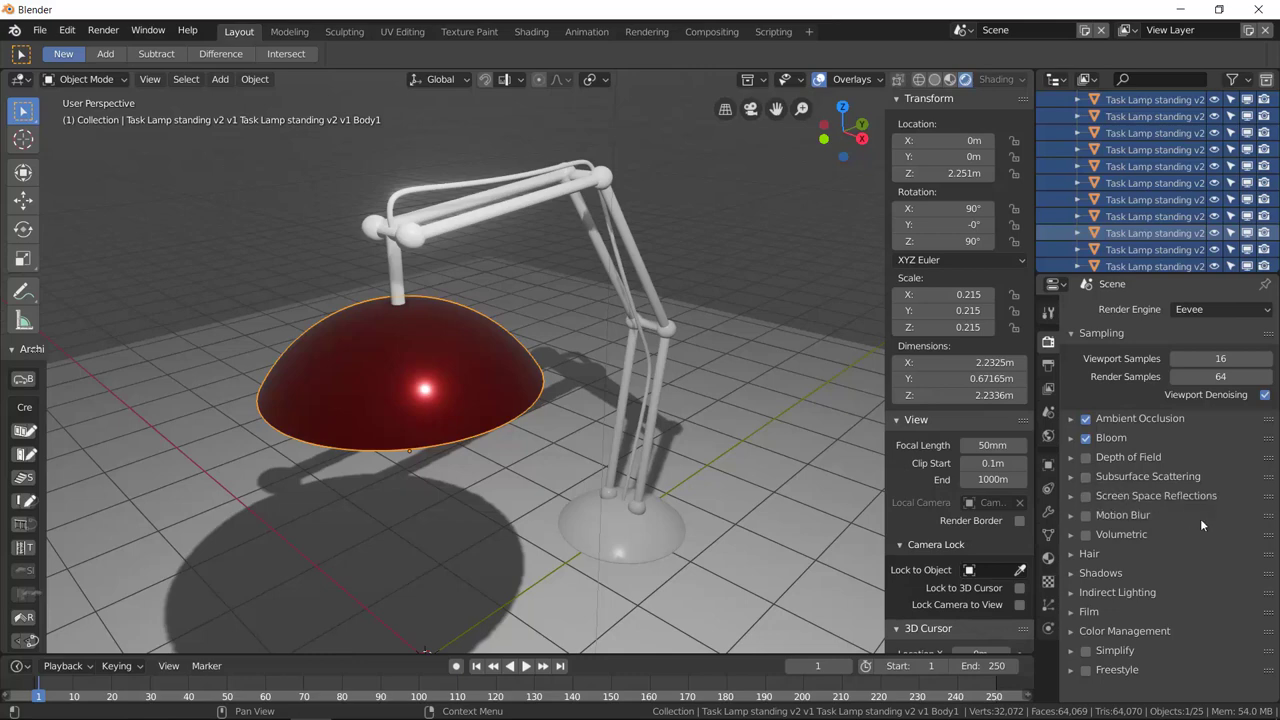
Step: Enable Screen Space Reflections in the scene's Eevee settings and look briefly at the Shadows and Hair options
click(1086, 495)
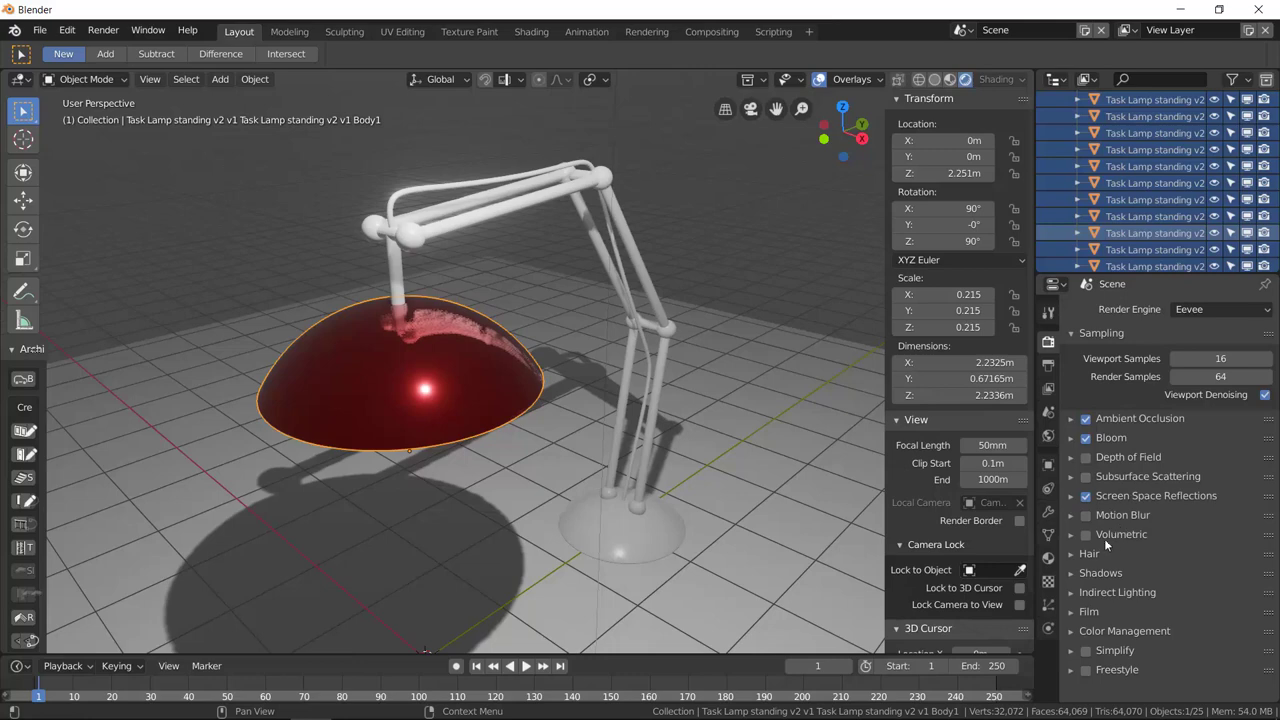
click(1071, 574)
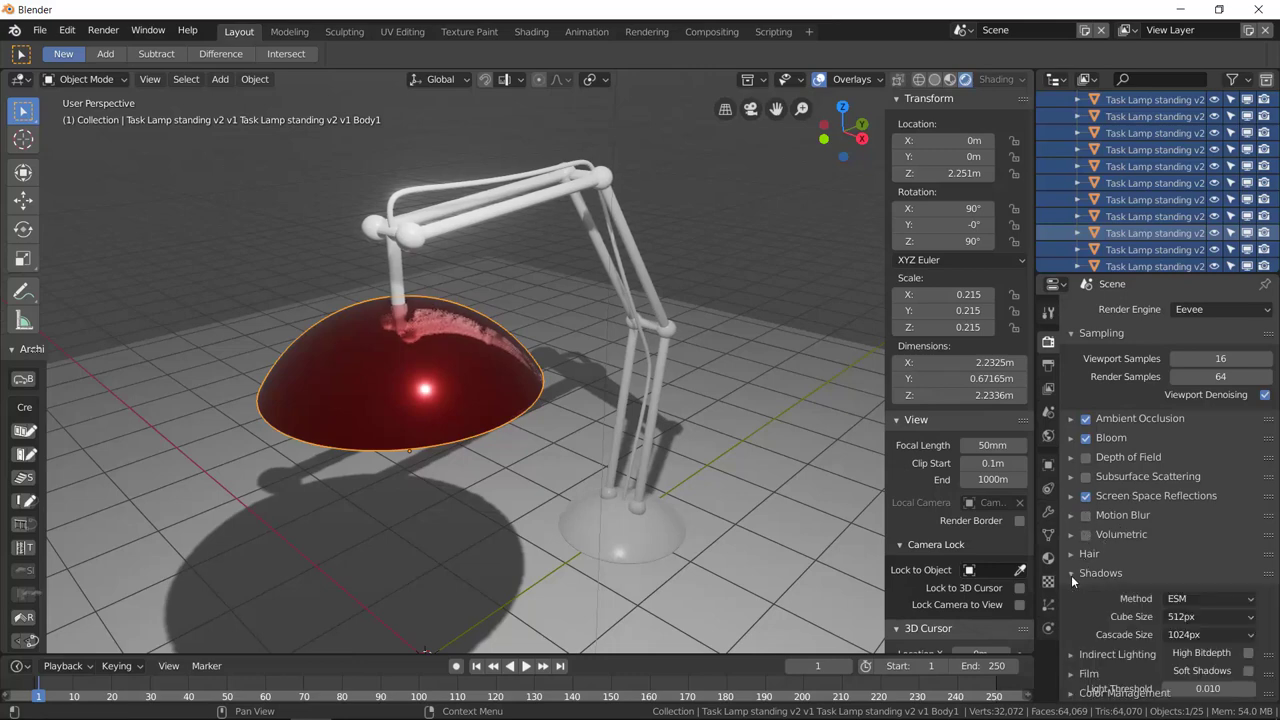
click(1071, 575)
click(1072, 556)
click(1072, 555)
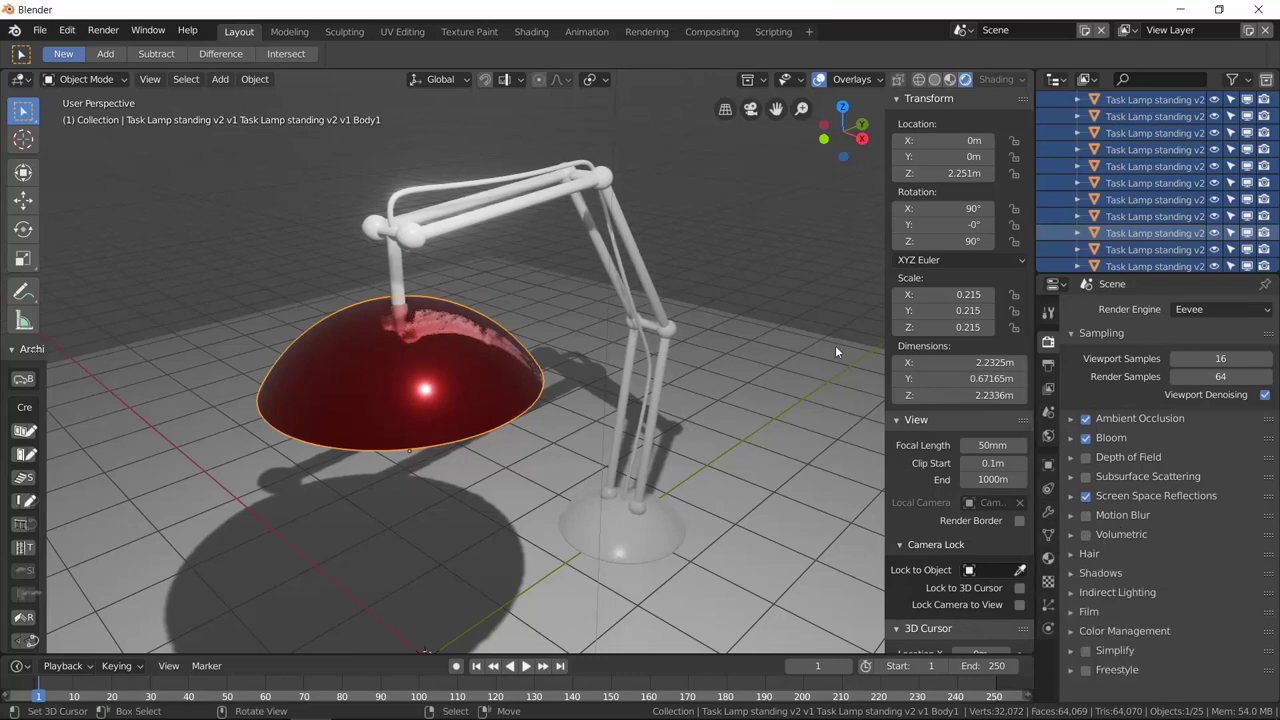
middle_drag(751, 324, 454, 355)
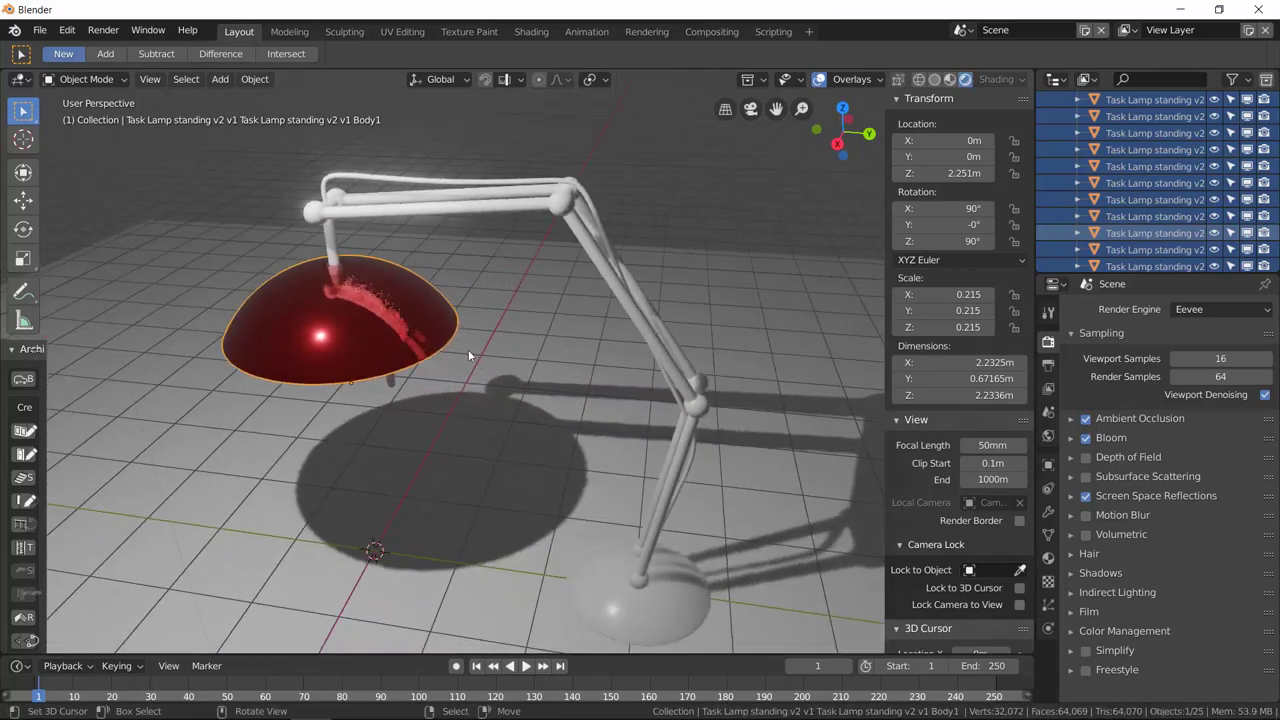
Step: Set the lampshade material's roughness to 0.174, metallic to 0.789 and specular to 0.264
click(1048, 558)
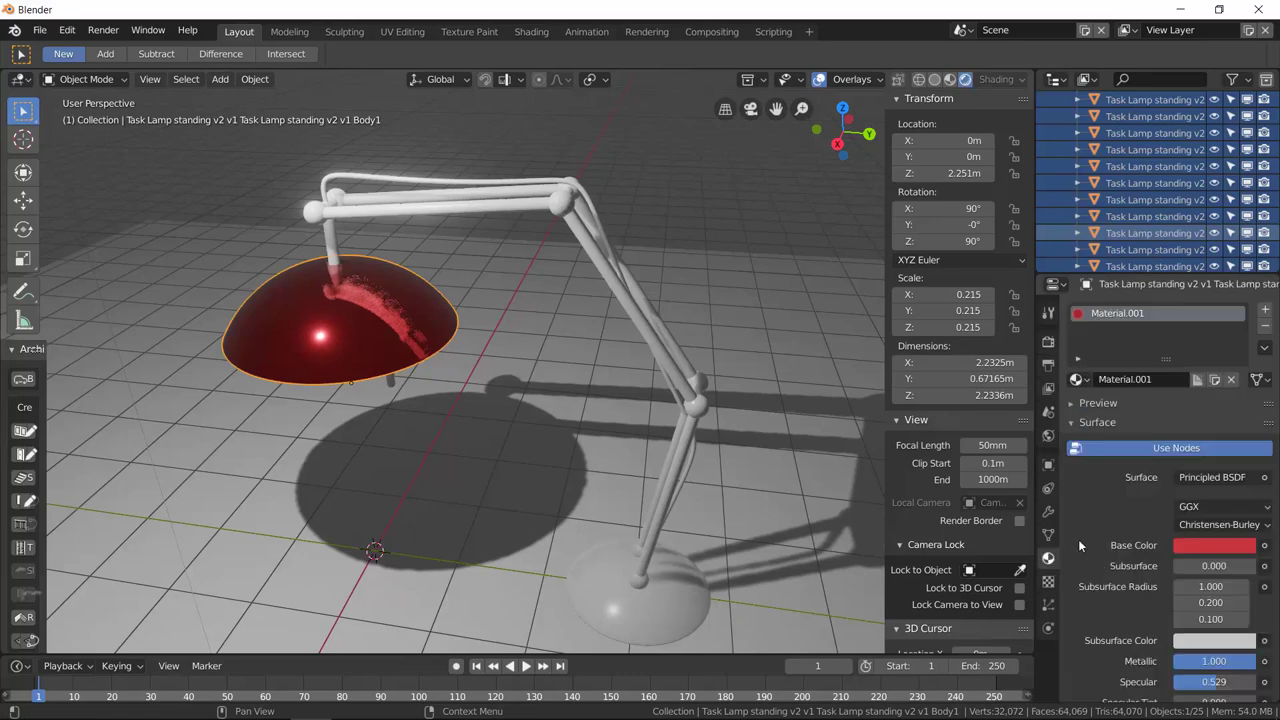
scroll(1078, 540, down, 4)
mouse_move(1181, 562)
mouse_down()
mouse_move(1146, 562)
mouse_move(1216, 563)
mouse_move(1172, 563)
mouse_move(1187, 563)
mouse_up()
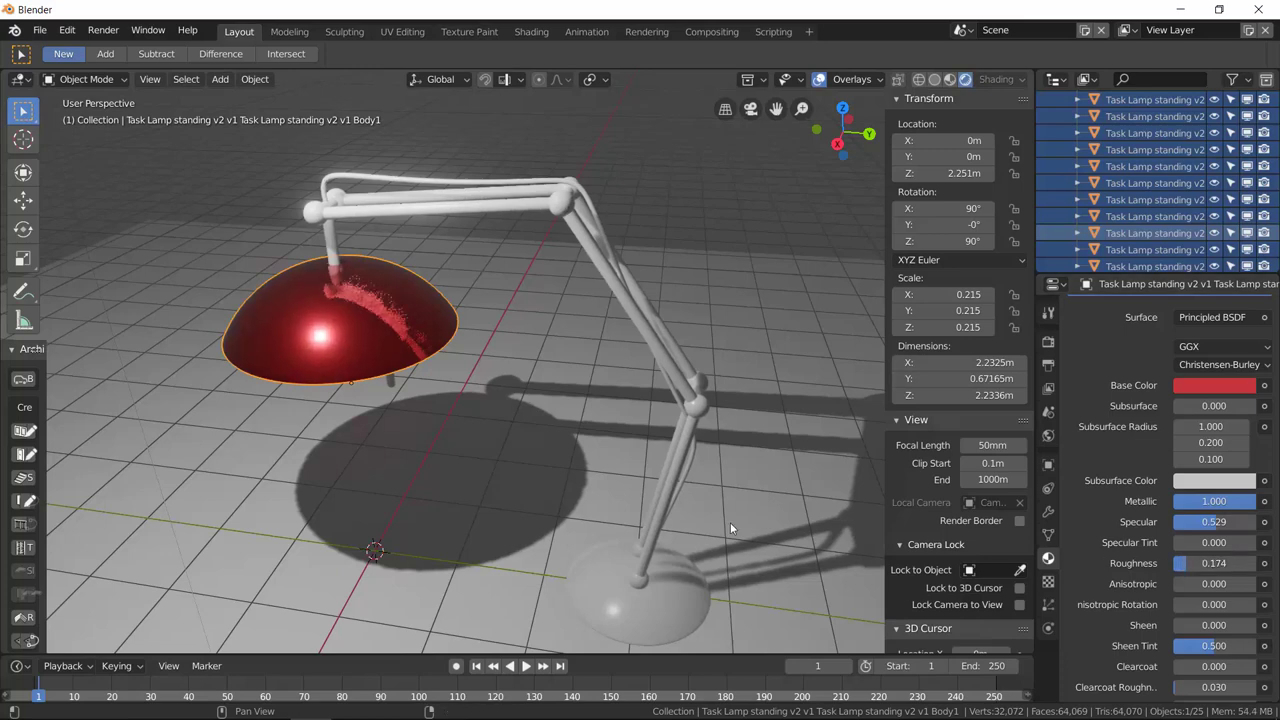
click(526, 438)
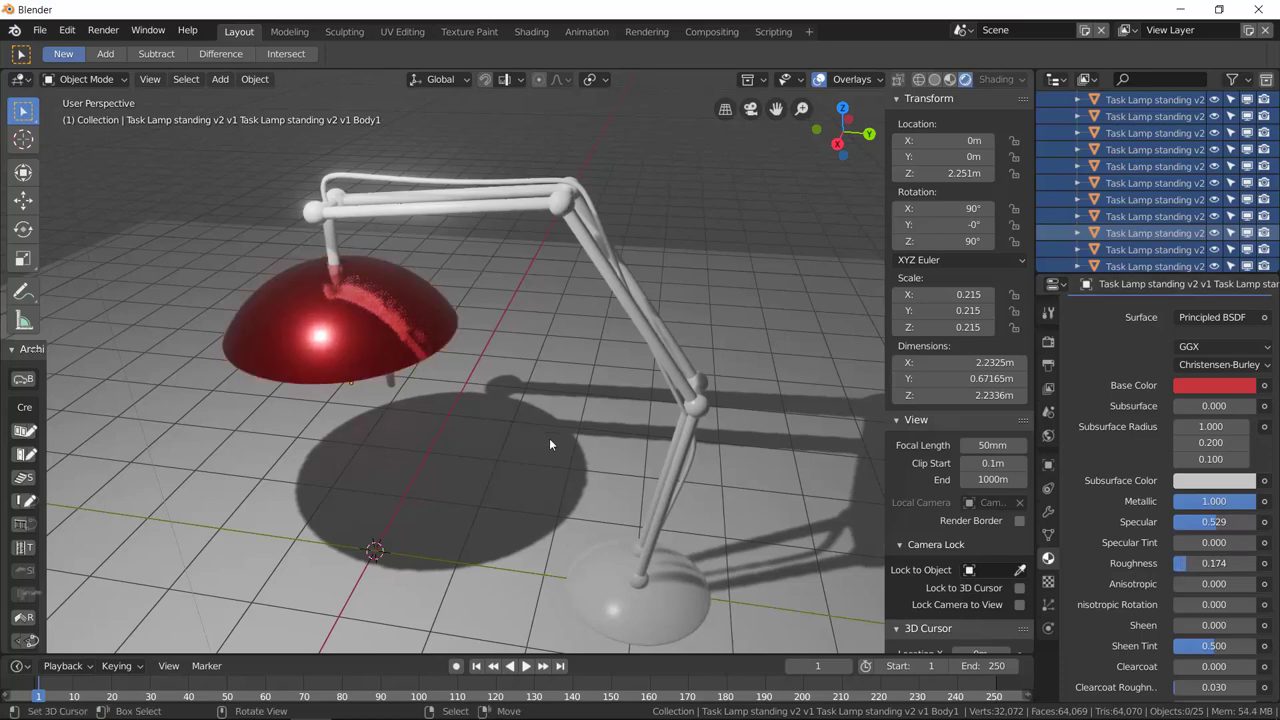
middle_drag(437, 446, 396, 393)
click(396, 393)
mouse_move(1173, 518)
mouse_down()
mouse_move(1151, 518)
mouse_move(1225, 503)
mouse_move(1171, 501)
mouse_up()
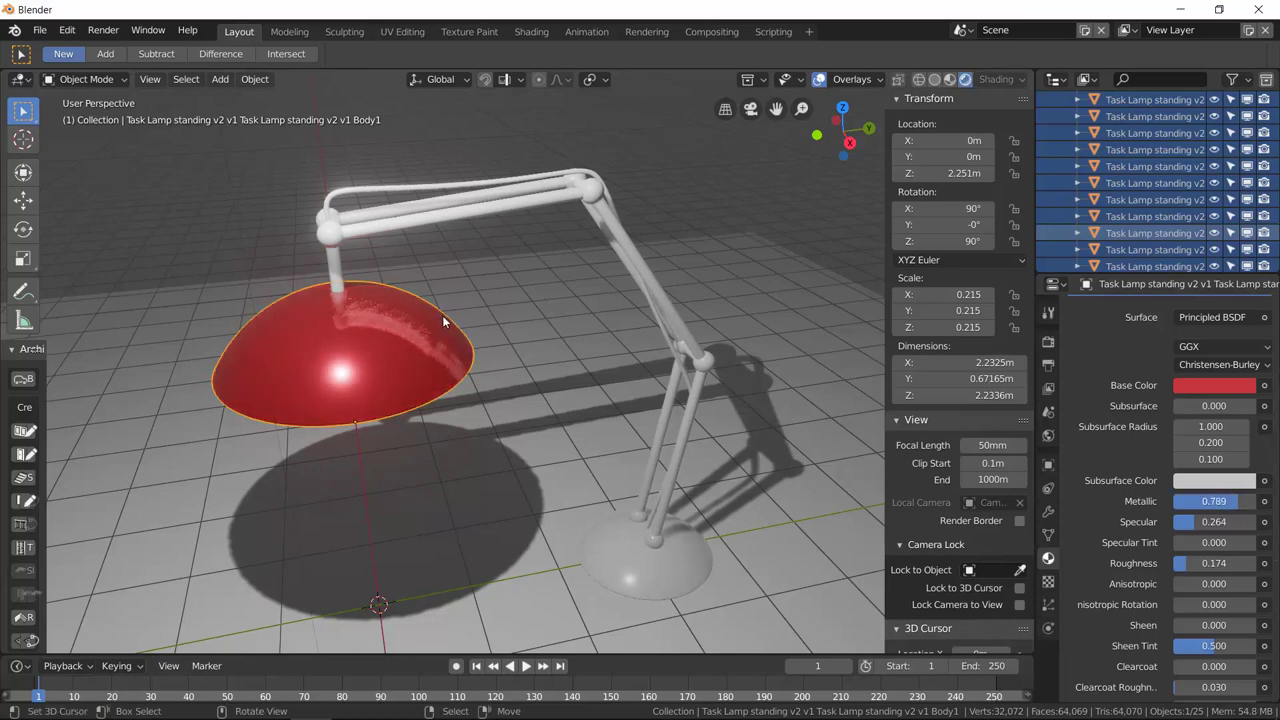
Step: Assign the existing red Material.001 to the short stem above the lampshade and to the front ball joint
click(338, 279)
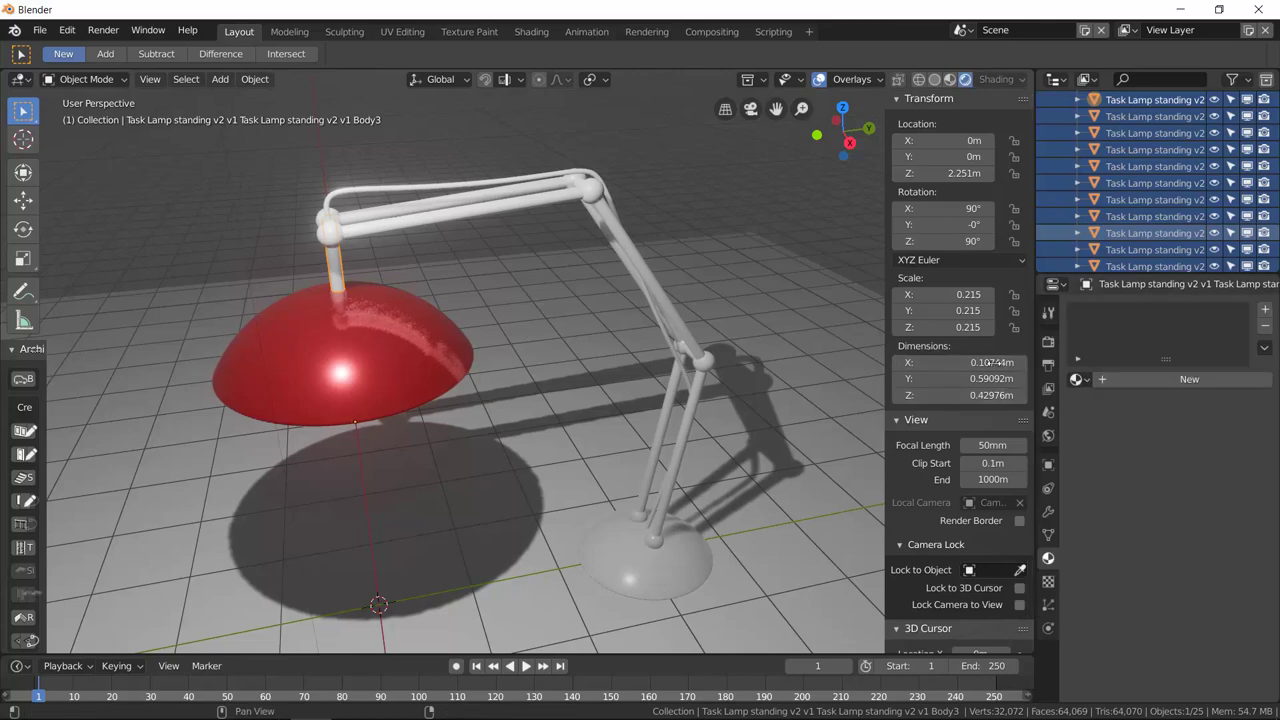
click(1078, 381)
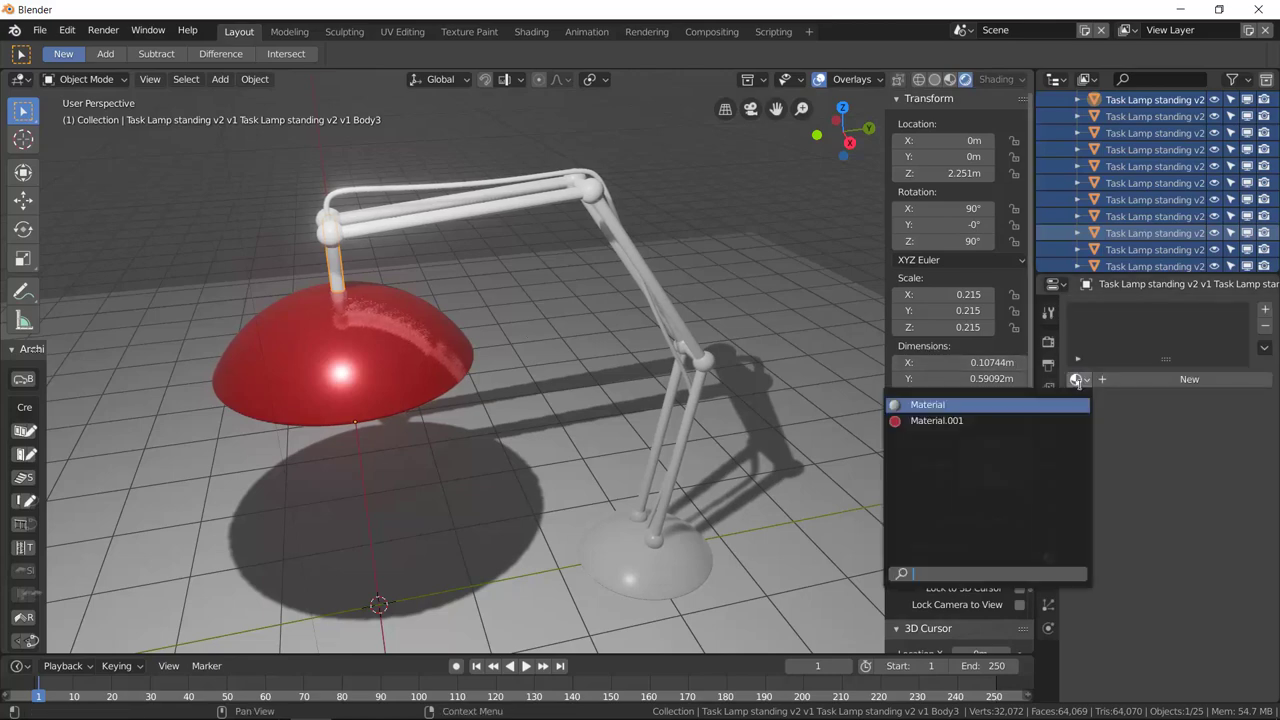
click(1019, 425)
middle_drag(340, 242, 365, 255)
click(362, 252)
click(1078, 380)
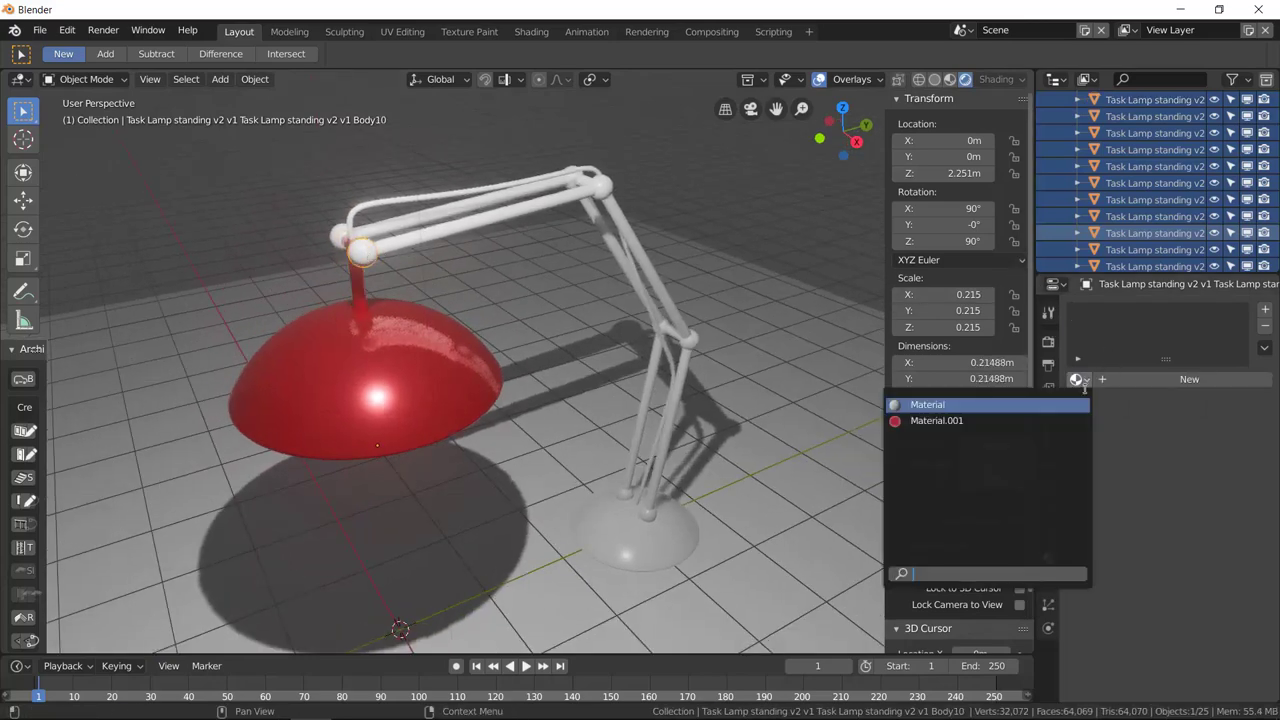
click(1080, 381)
click(1082, 382)
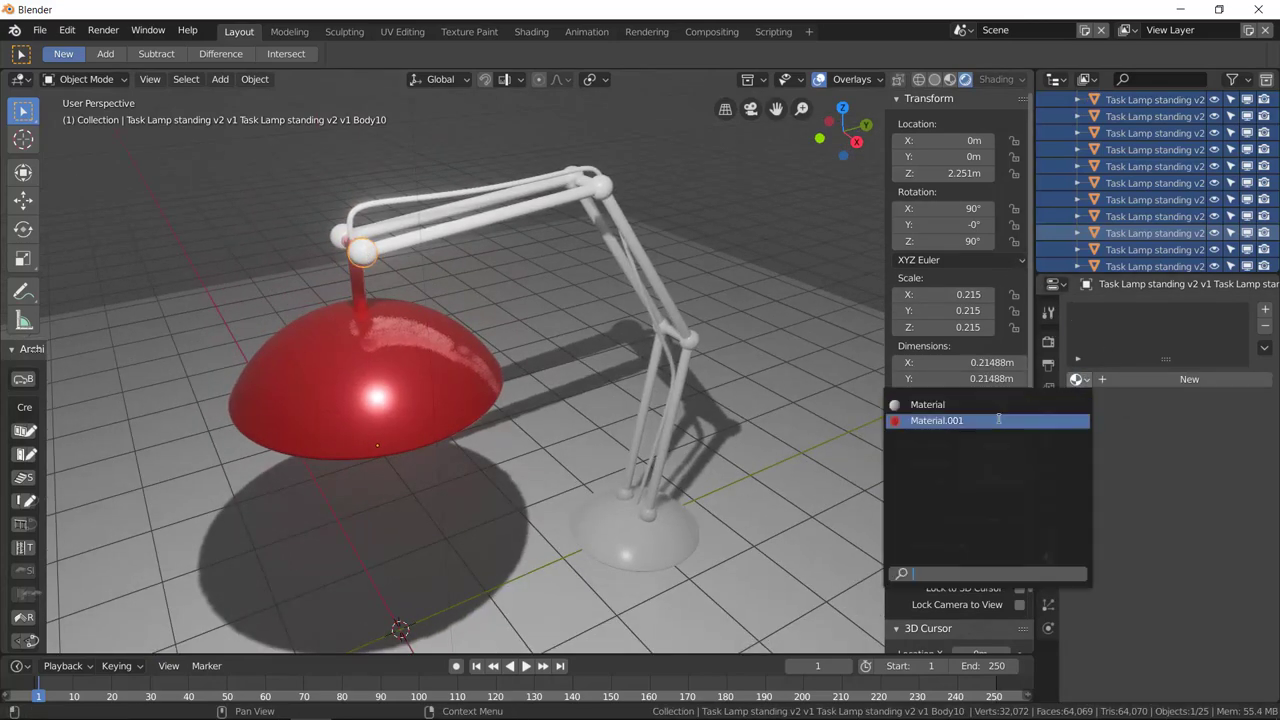
click(936, 420)
Step: Assign Material.001 to the rear ball joint above the lampshade stem
click(342, 241)
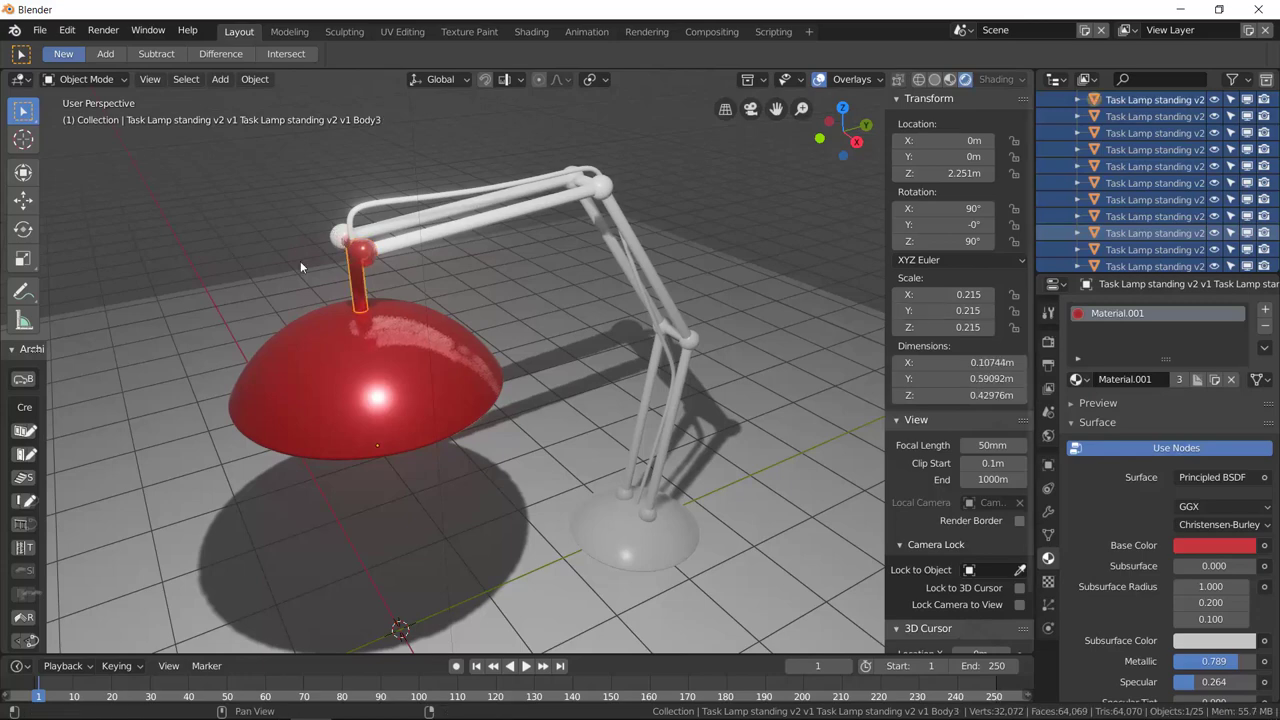
click(338, 237)
click(1078, 382)
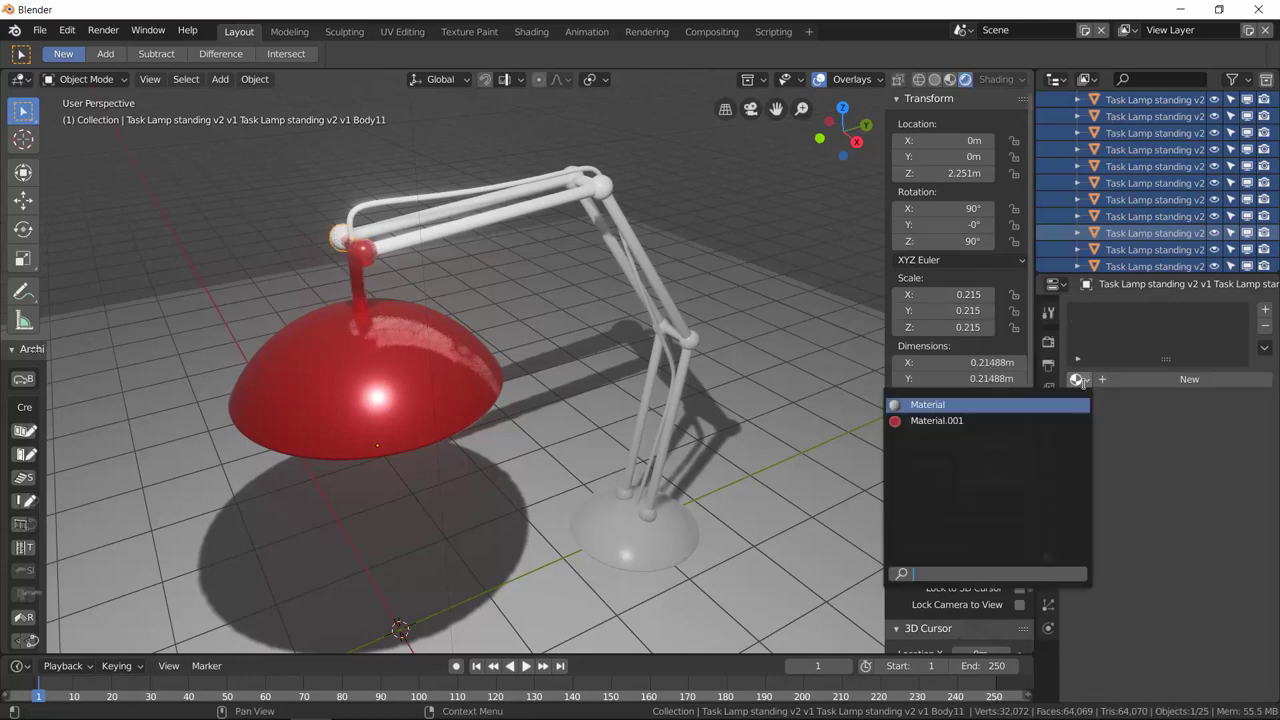
click(940, 420)
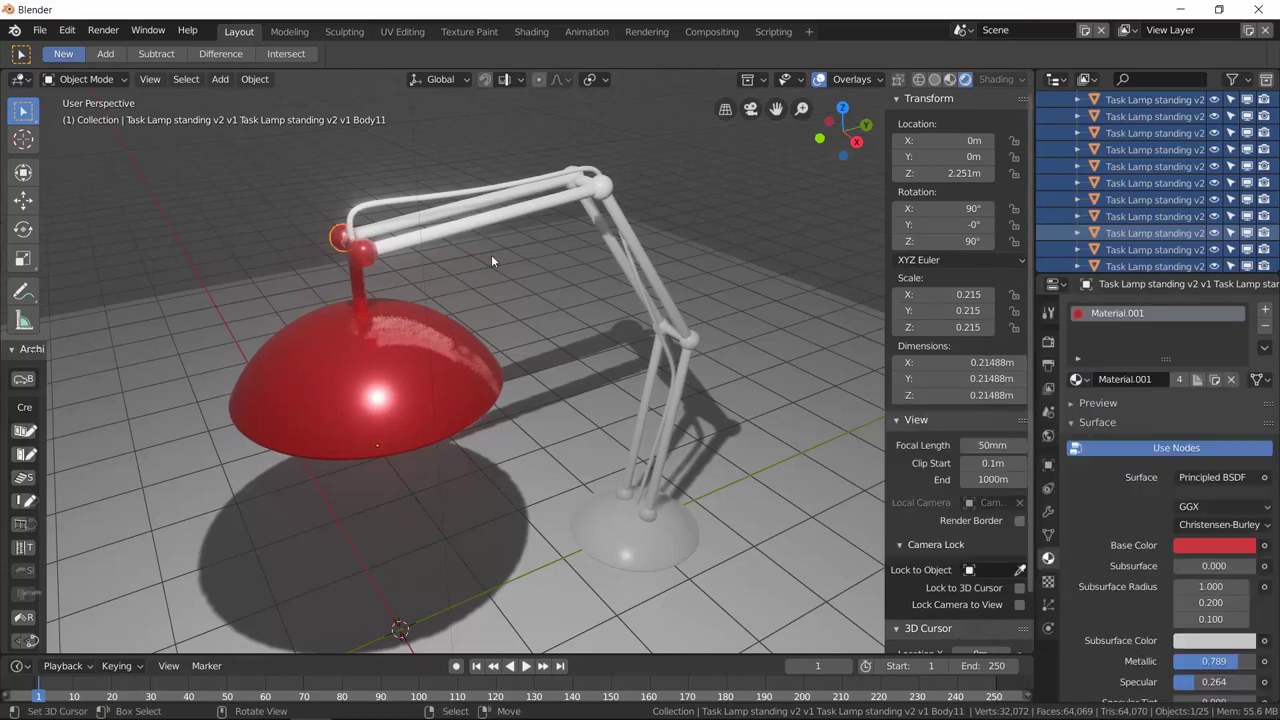
Step: Assign Material.001 to both parallel rods of the lamp's upper arm
click(442, 360)
click(429, 234)
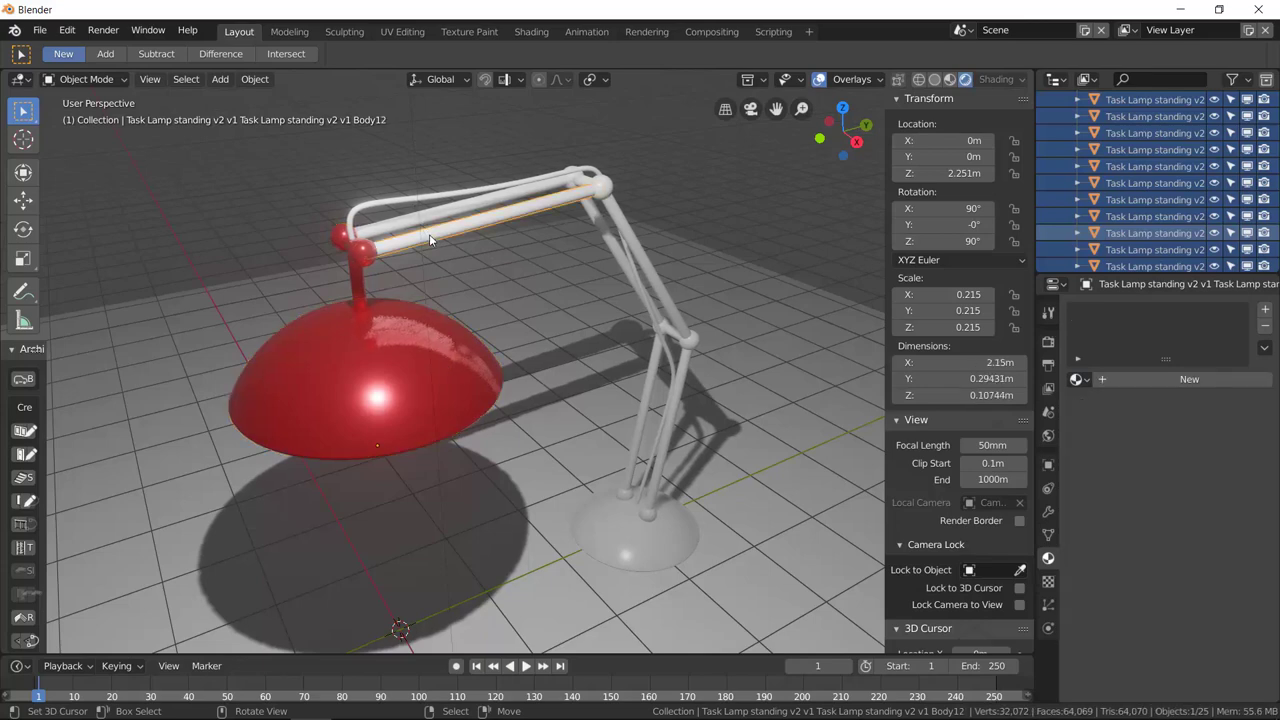
click(1080, 382)
click(940, 420)
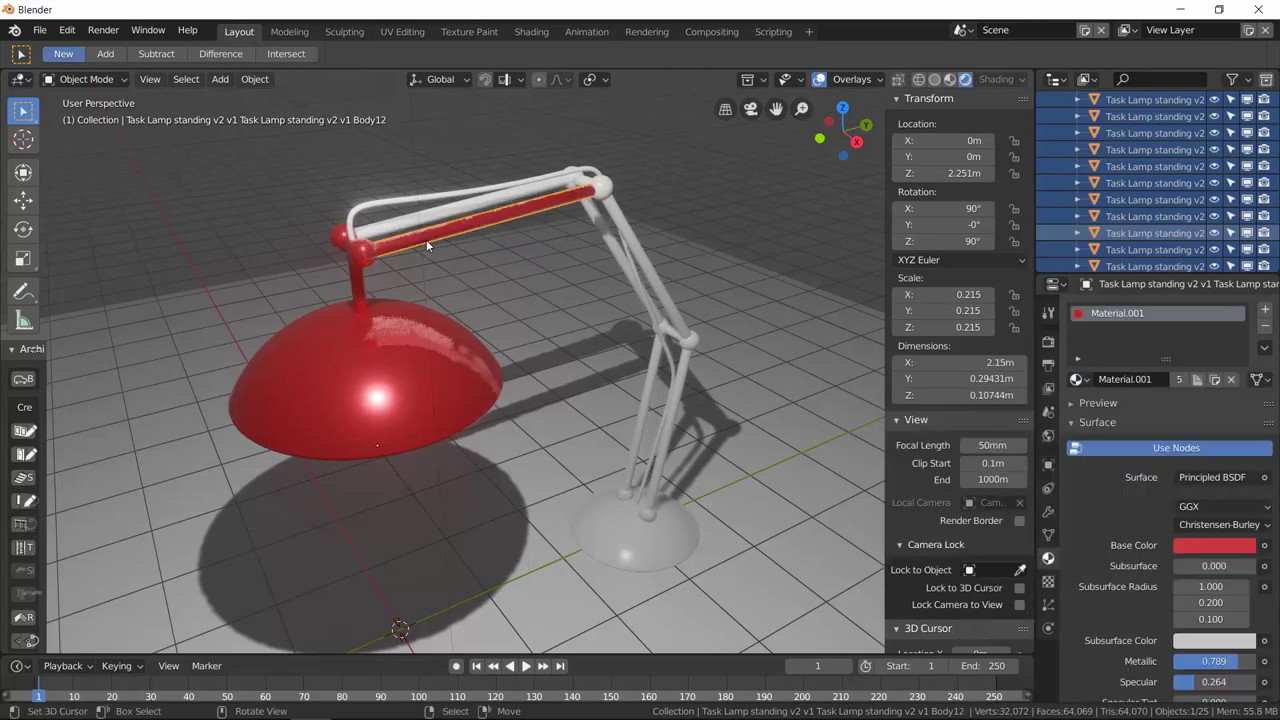
click(445, 210)
click(1078, 382)
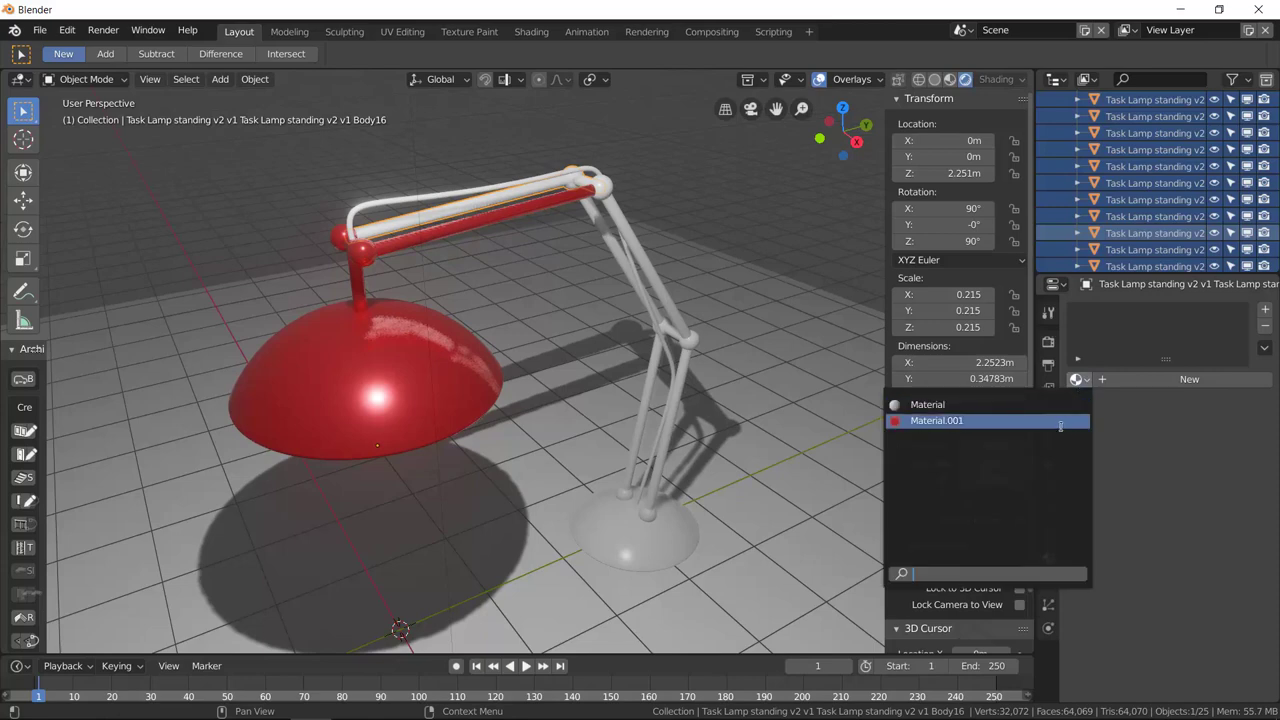
click(940, 420)
Step: Assign Material.001 to the ball joint at the arm's highest bend and to the sloping middle arm section
click(603, 189)
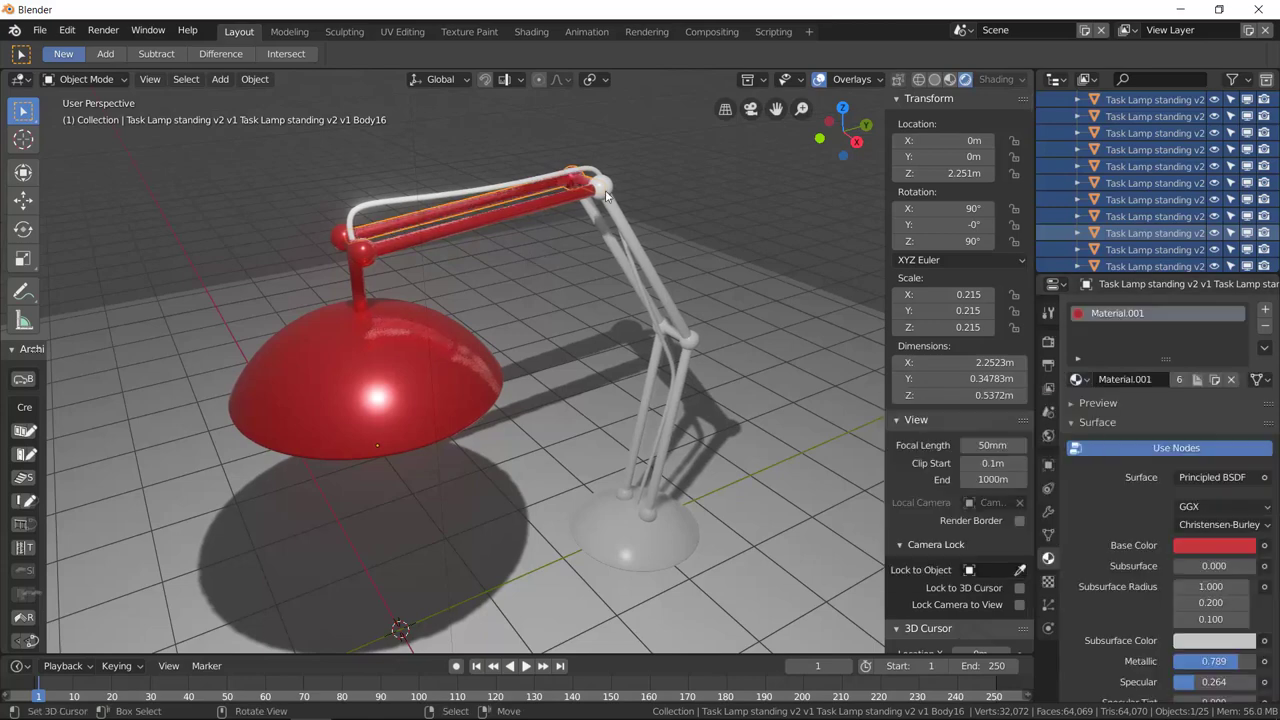
click(1078, 382)
click(1058, 412)
click(645, 262)
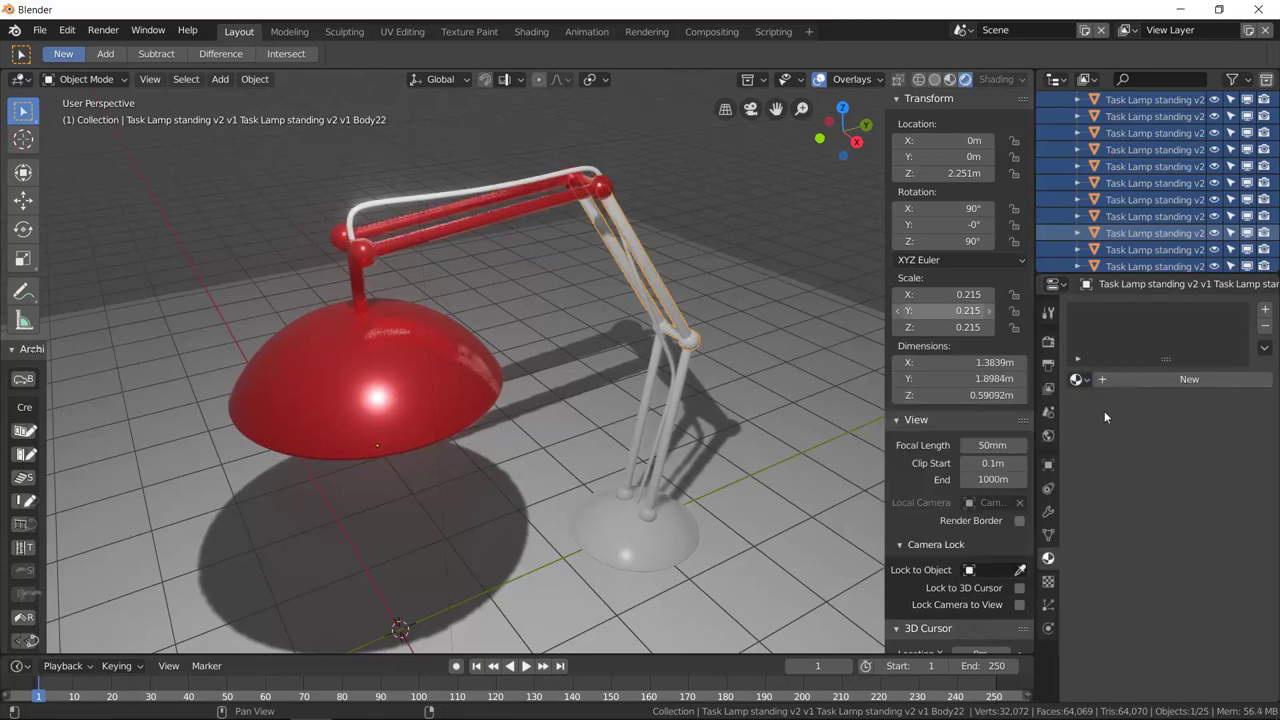
click(1078, 381)
click(1040, 421)
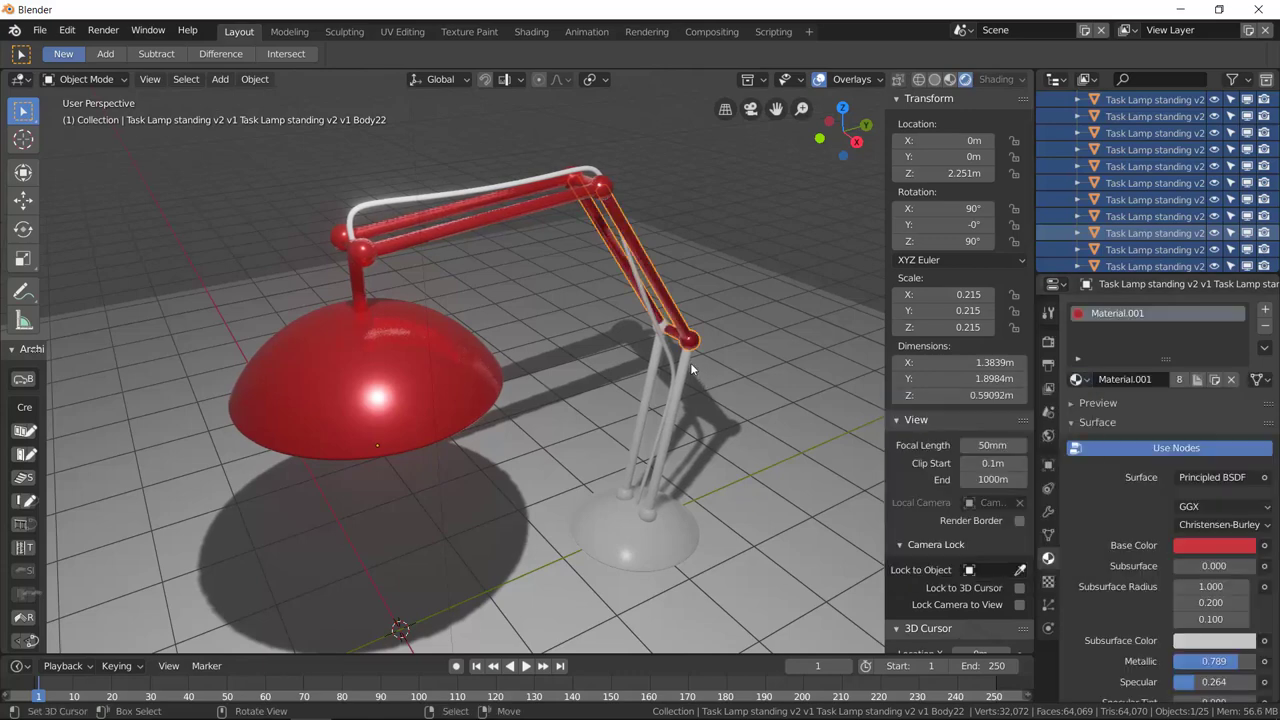
Step: Assign Material.001 to the two lower rods that rise from the lamp's base
click(690, 362)
click(1078, 381)
click(1040, 420)
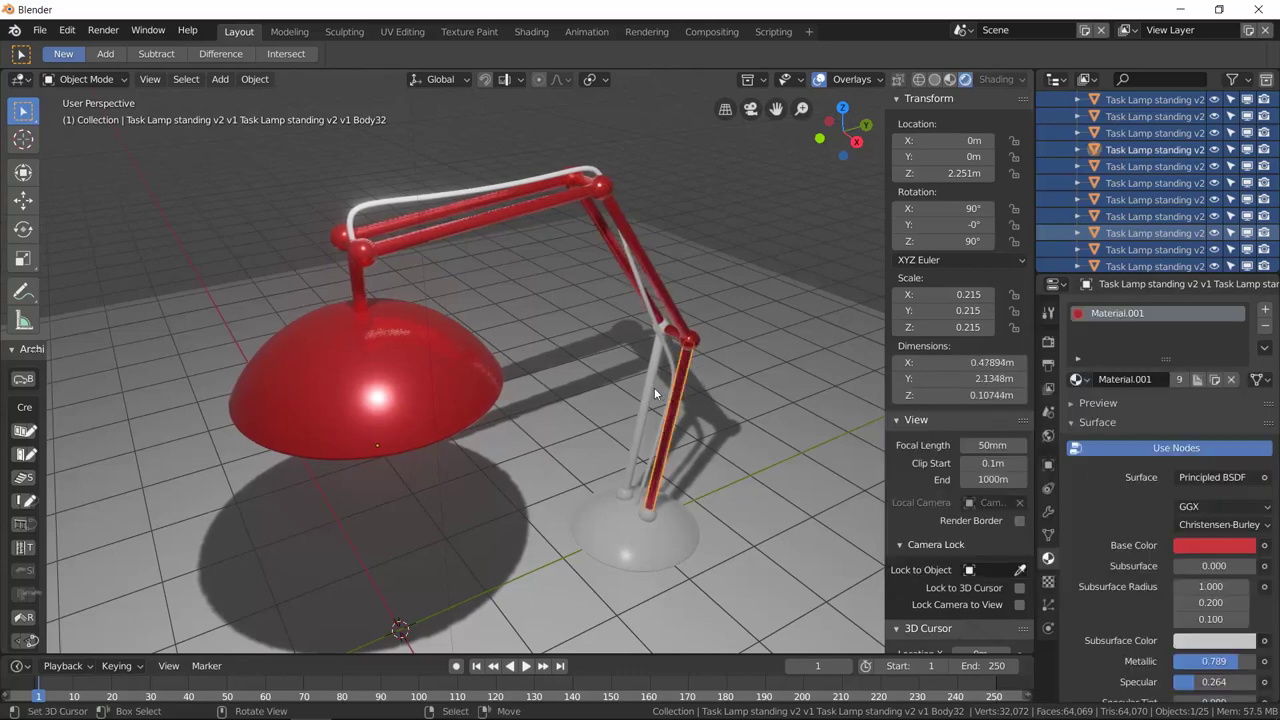
click(648, 390)
click(1077, 381)
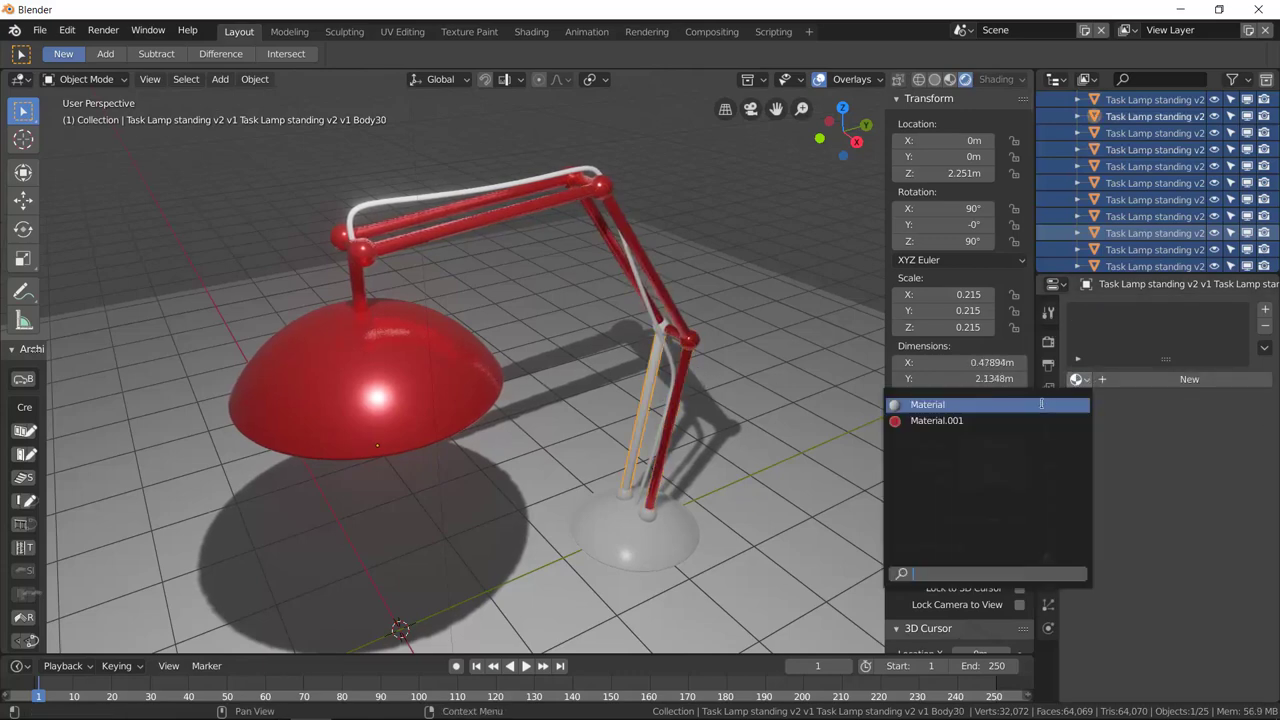
click(916, 420)
Step: Assign Material.001 to the two ball joints on top of the lamp's base
click(624, 494)
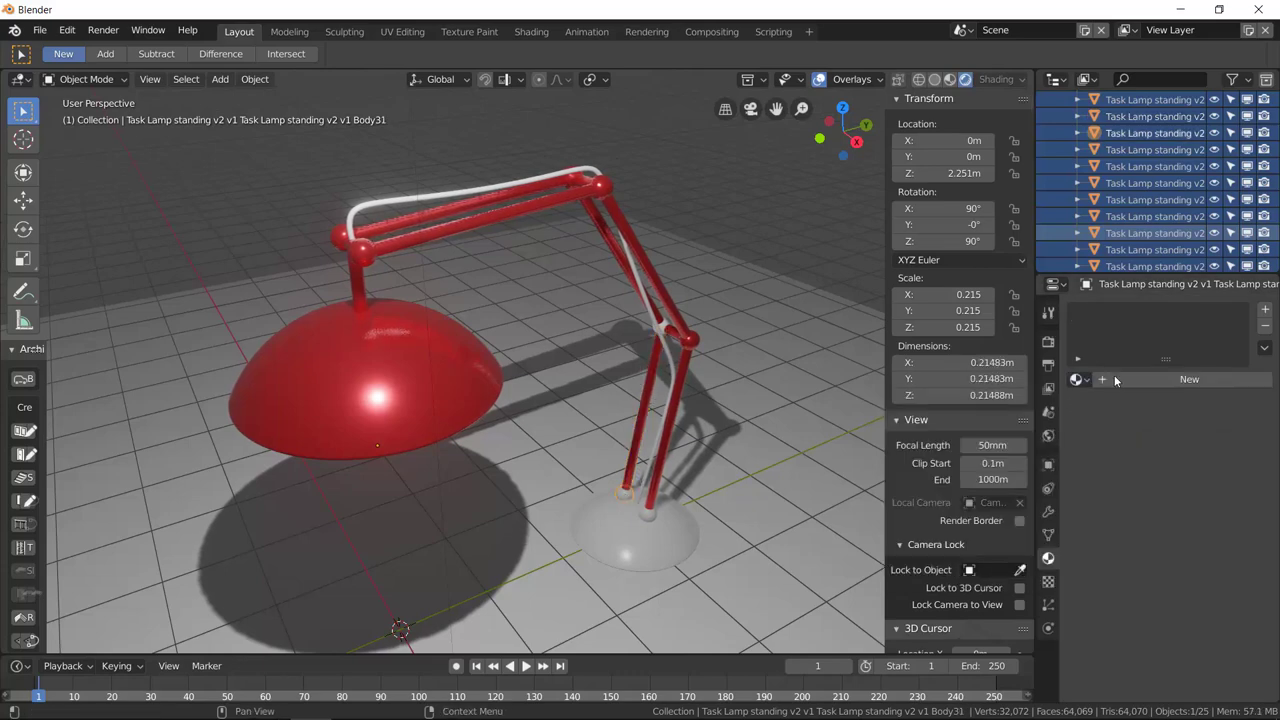
click(1077, 381)
click(918, 420)
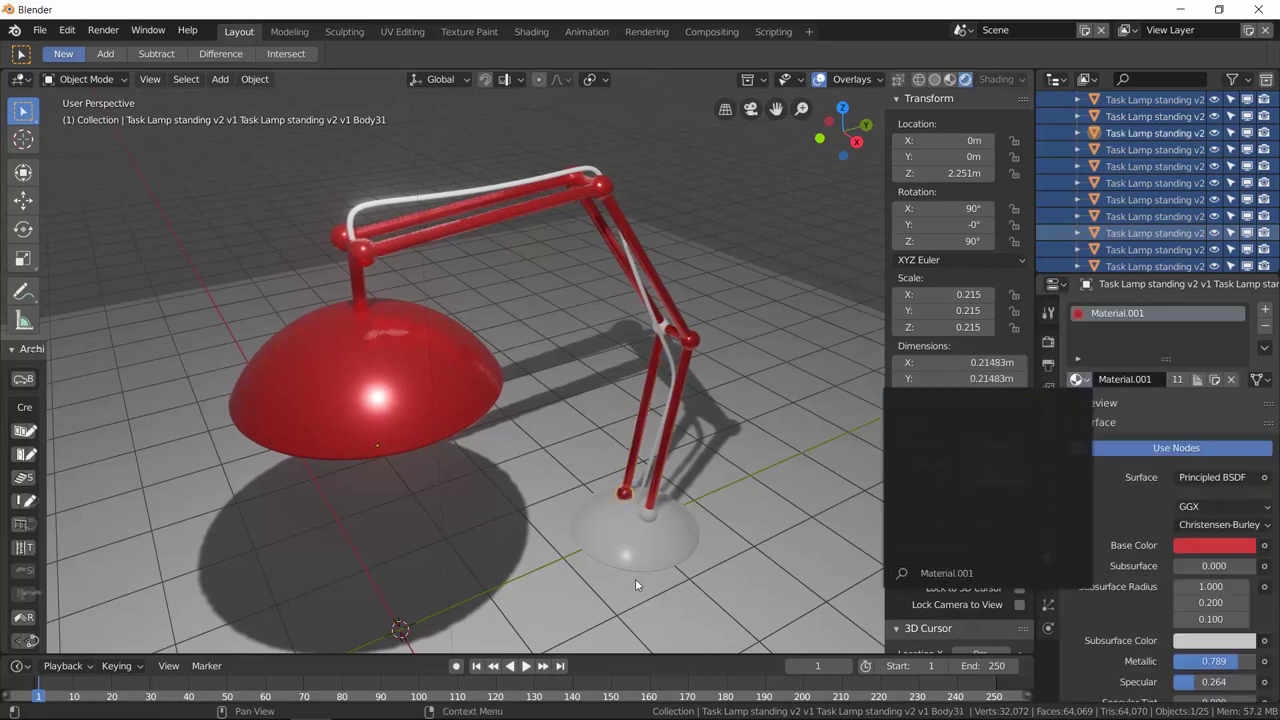
click(647, 512)
click(1077, 381)
click(979, 428)
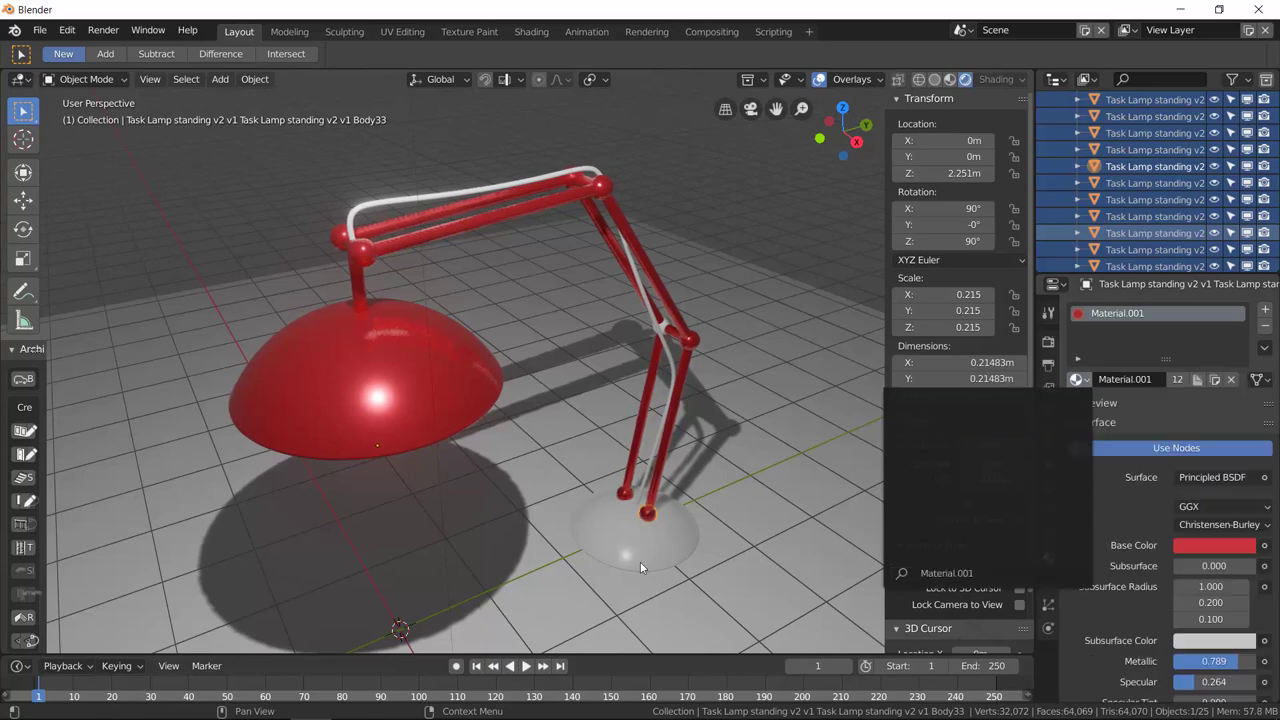
Step: Assign Material.001 to the domed lamp base and to the remaining uncoloured ball joint at the middle bend
click(640, 562)
click(1077, 381)
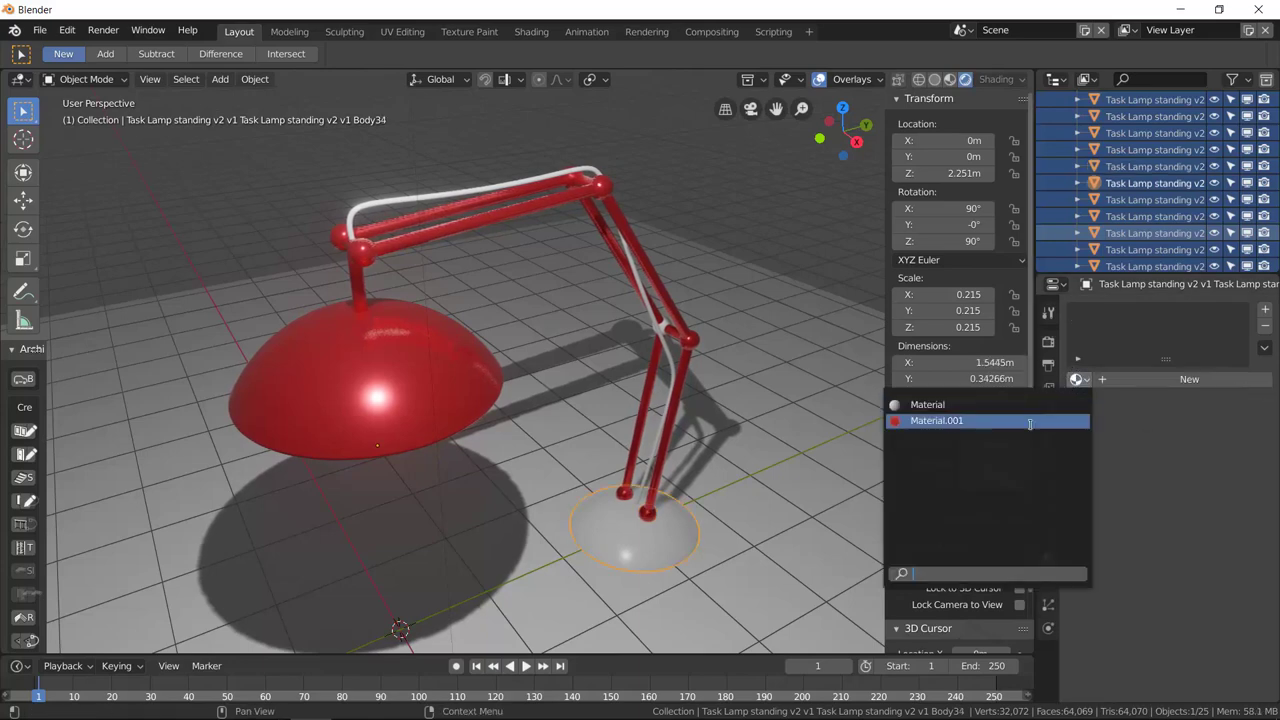
click(937, 420)
click(666, 323)
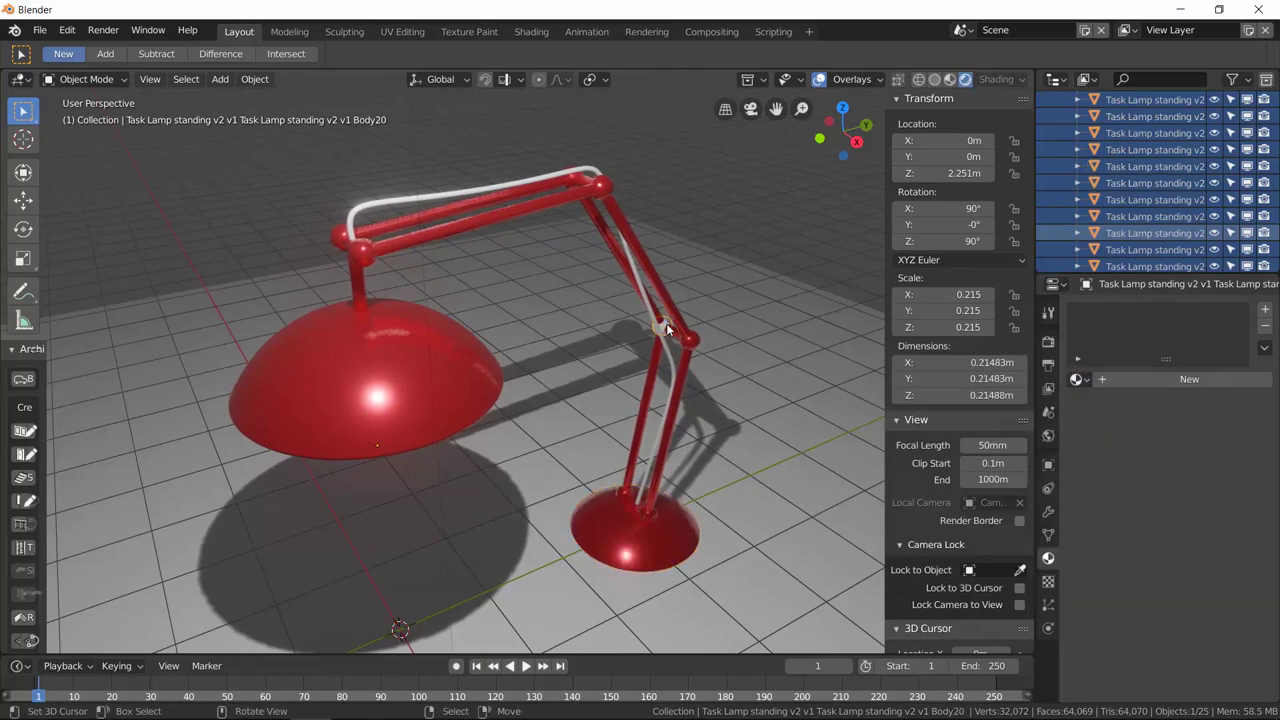
click(1077, 381)
click(1022, 426)
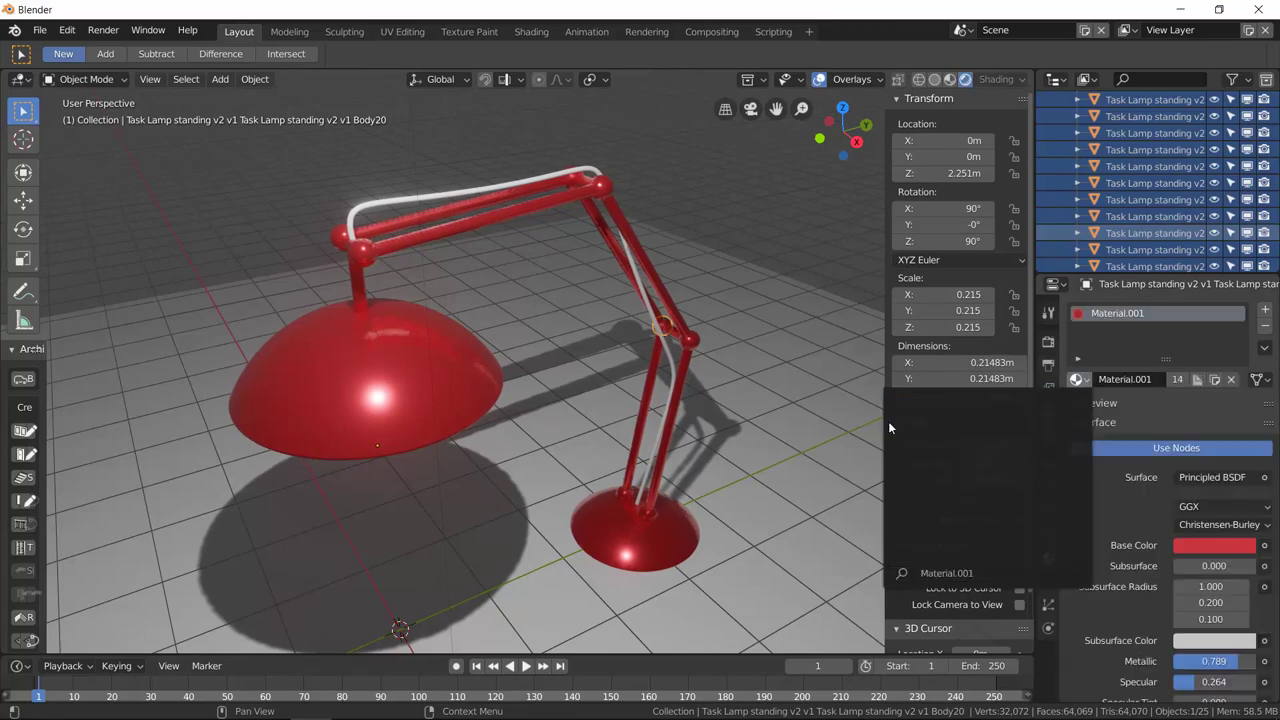
Step: Assign Material.001 to the thin vertical rod hanging below the lampshade beside the bulb
middle_drag(648, 428, 594, 375)
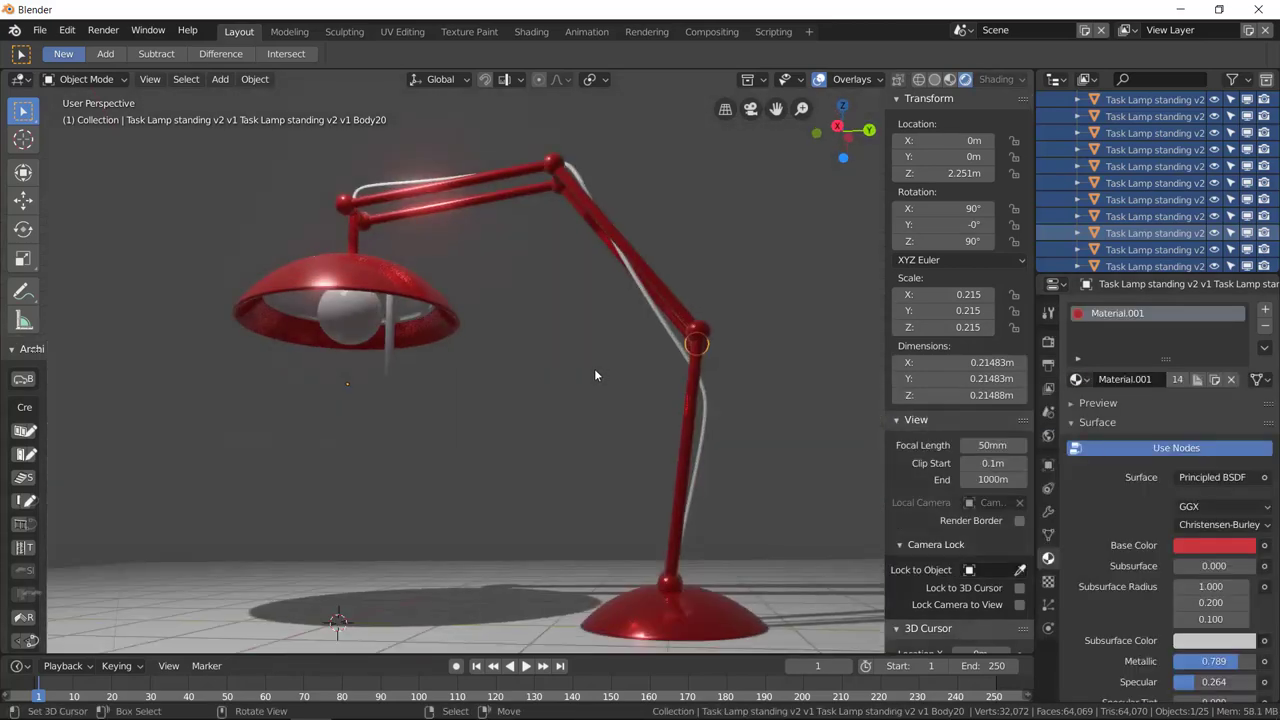
click(388, 355)
click(1079, 379)
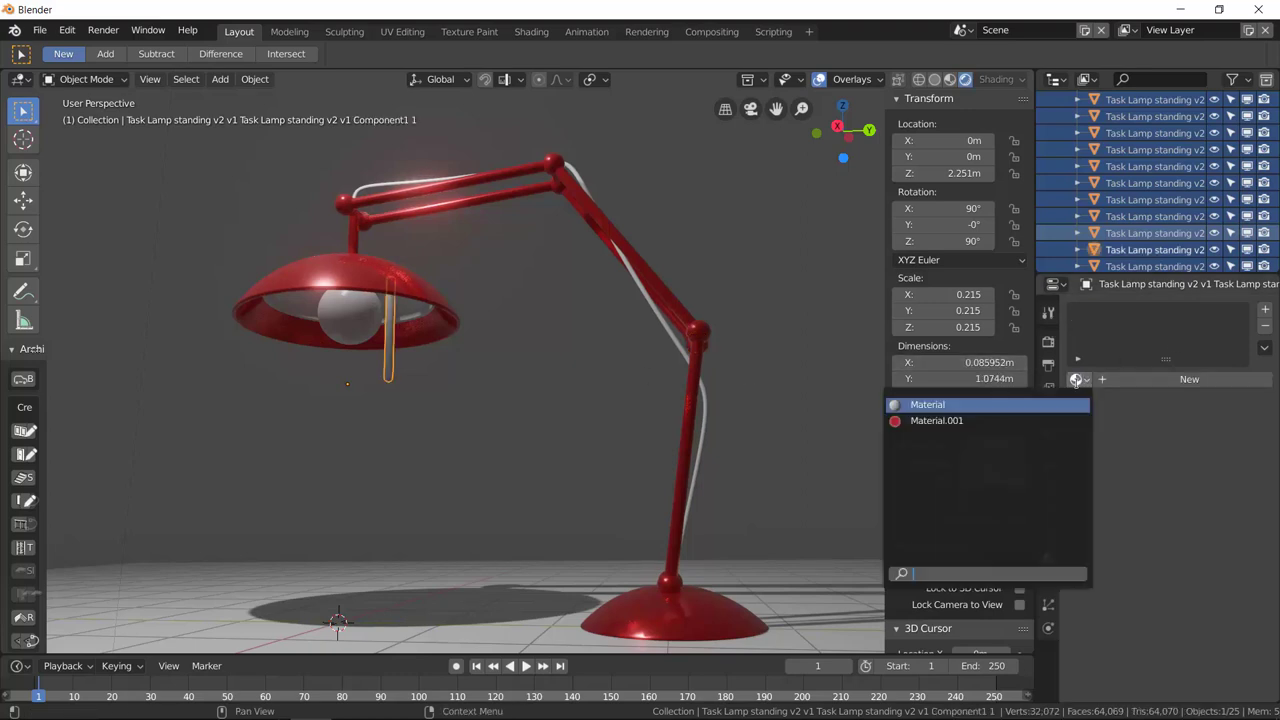
click(1008, 420)
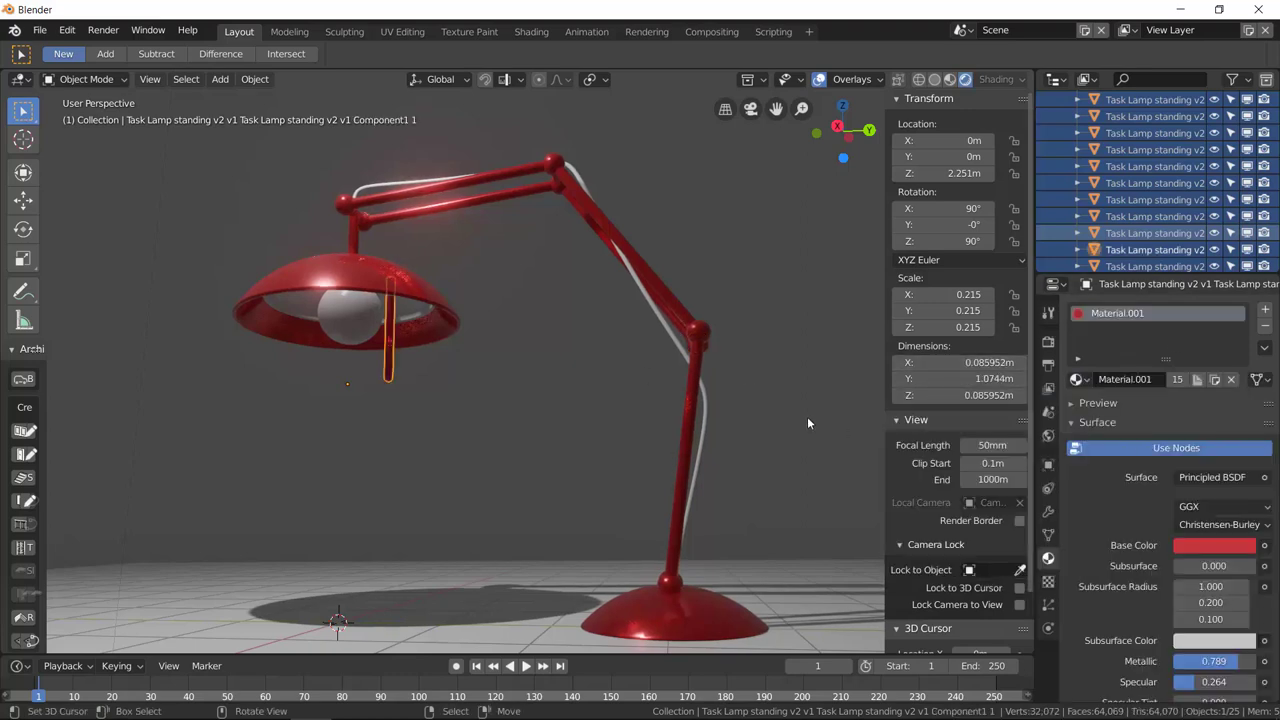
Step: Create a new material for the cable running along the lamp's arms
click(708, 426)
middle_drag(709, 427, 753, 450)
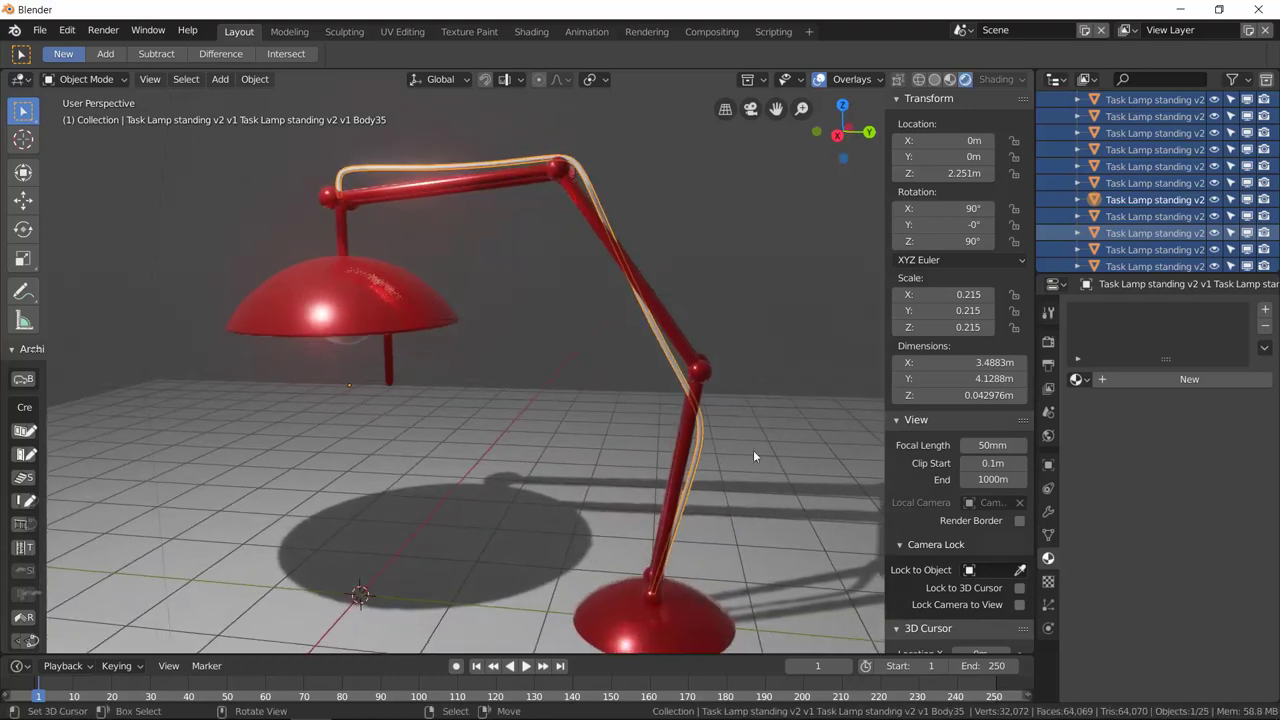
click(1140, 377)
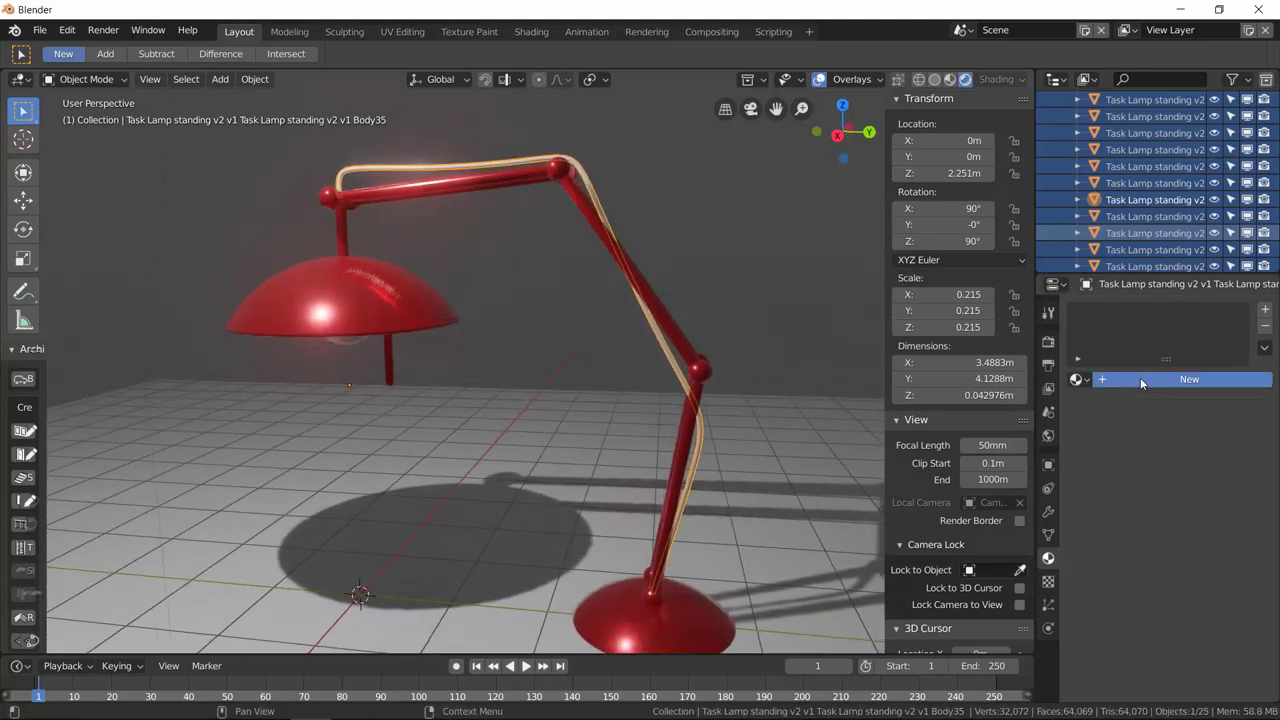
scroll(1166, 496, down, 2)
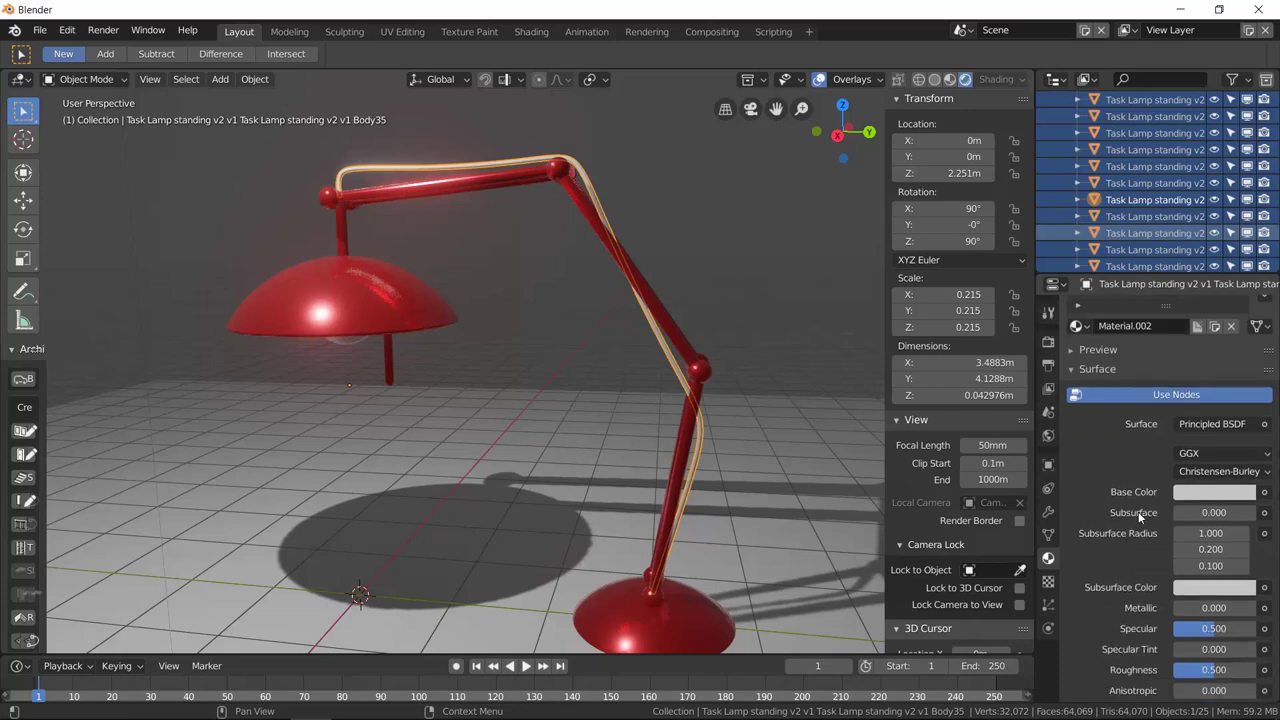
Step: Darken the cable material's base colour to dark grey and set its roughness to 0.606
click(1220, 493)
scroll(1191, 346, down, 10)
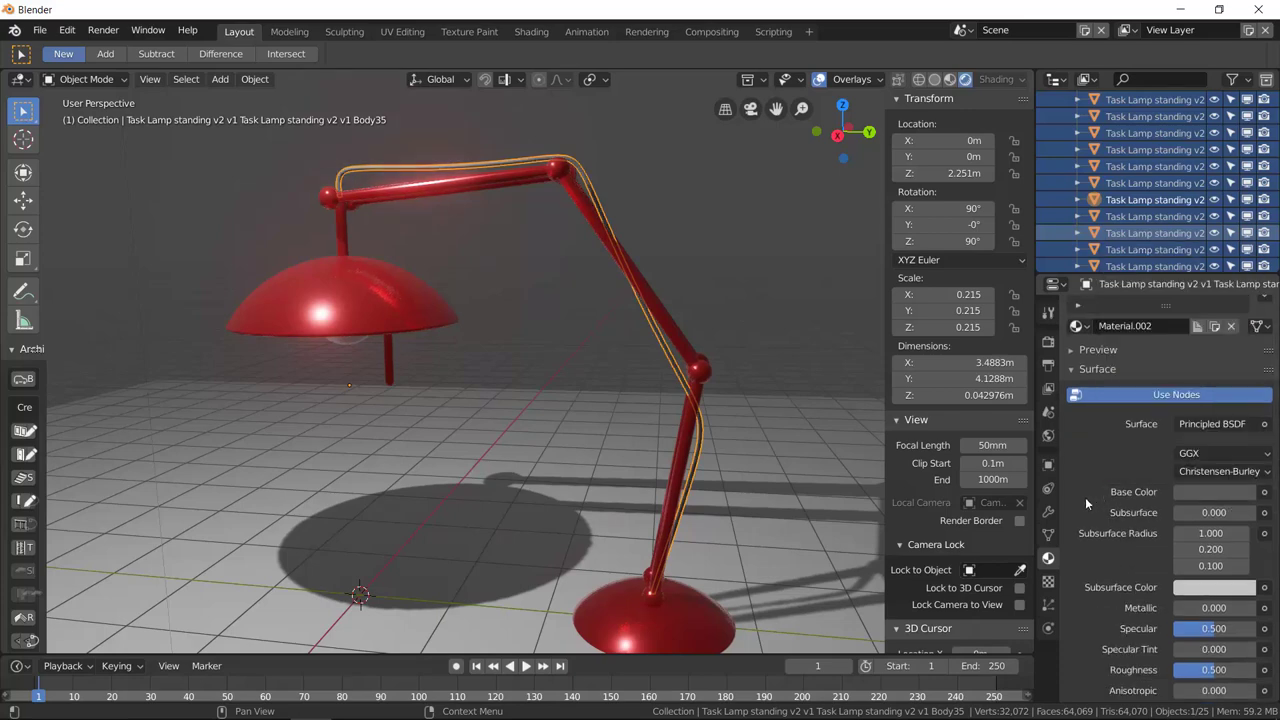
scroll(1097, 520, down, 2)
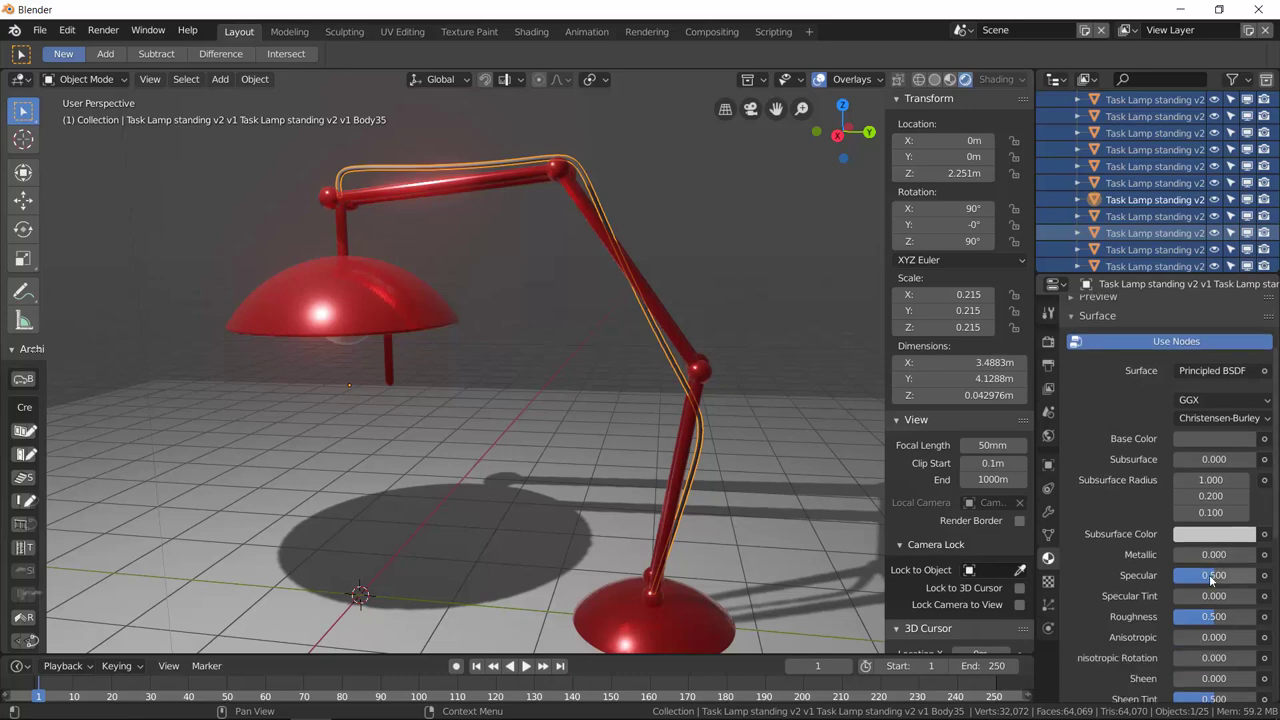
drag(1216, 616, 1232, 616)
middle_drag(868, 442, 598, 345)
scroll(464, 169, up, 5)
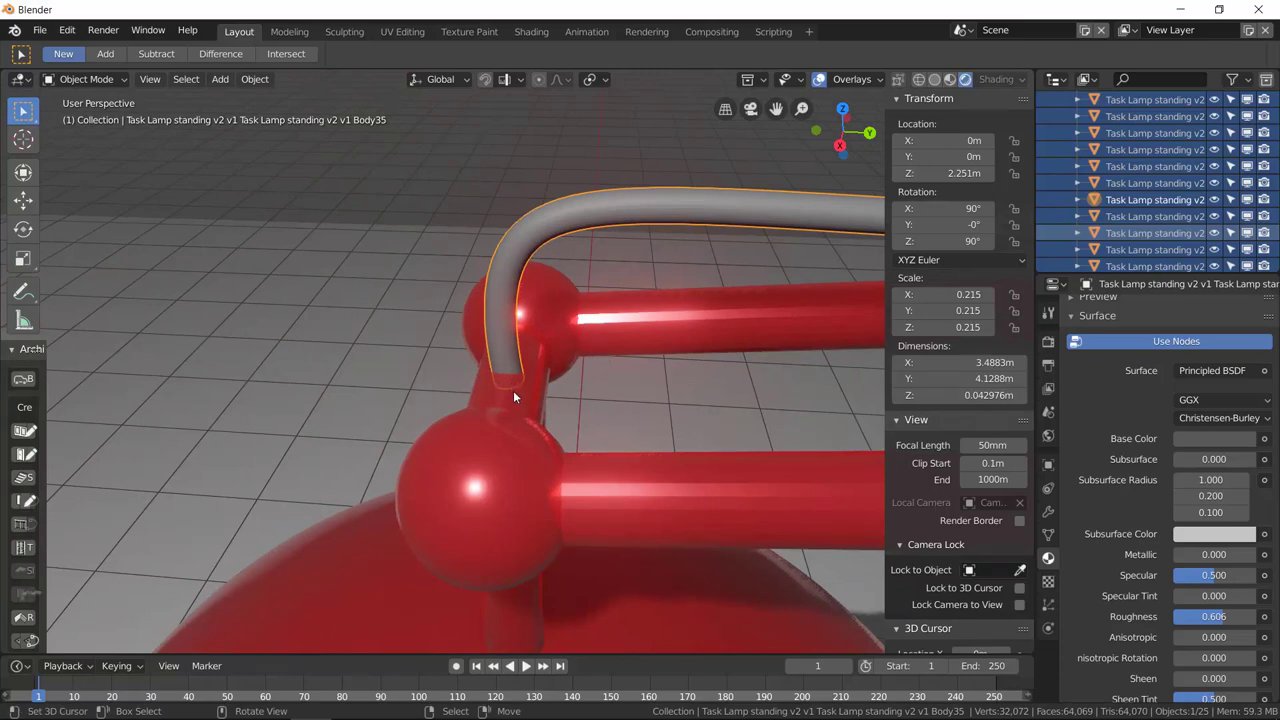
click(537, 367)
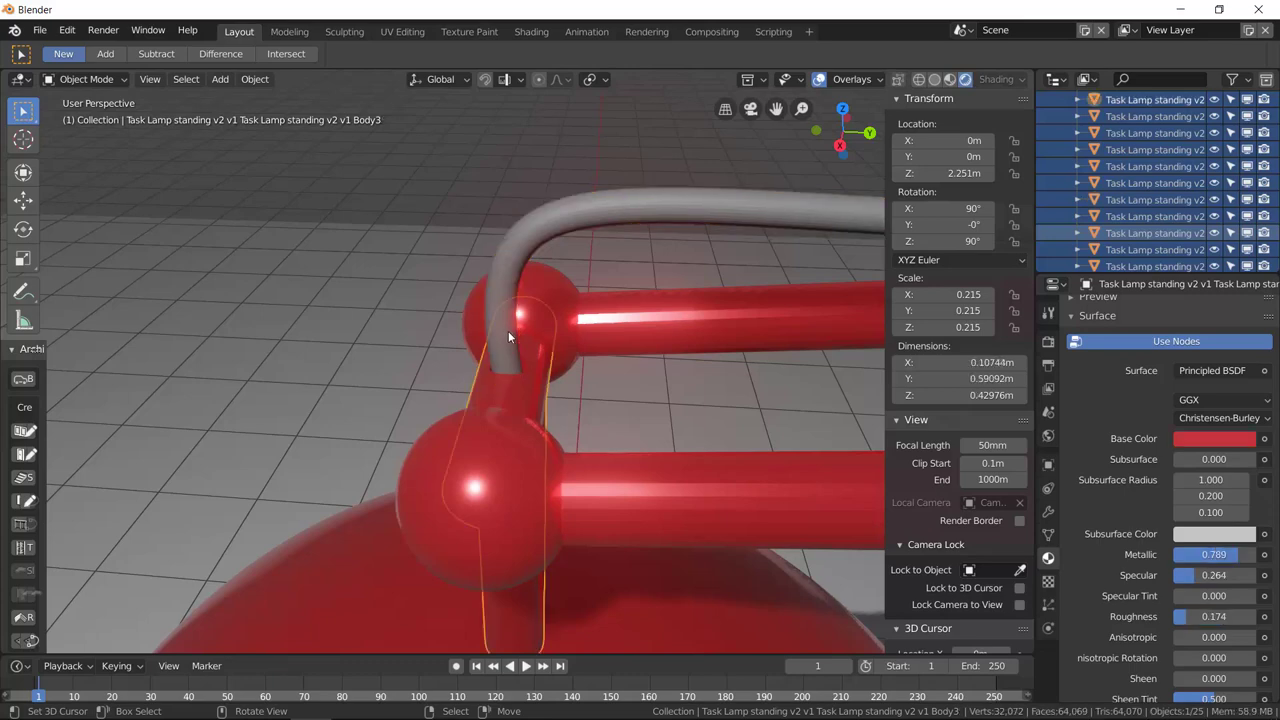
click(507, 332)
scroll(612, 395, down, 3)
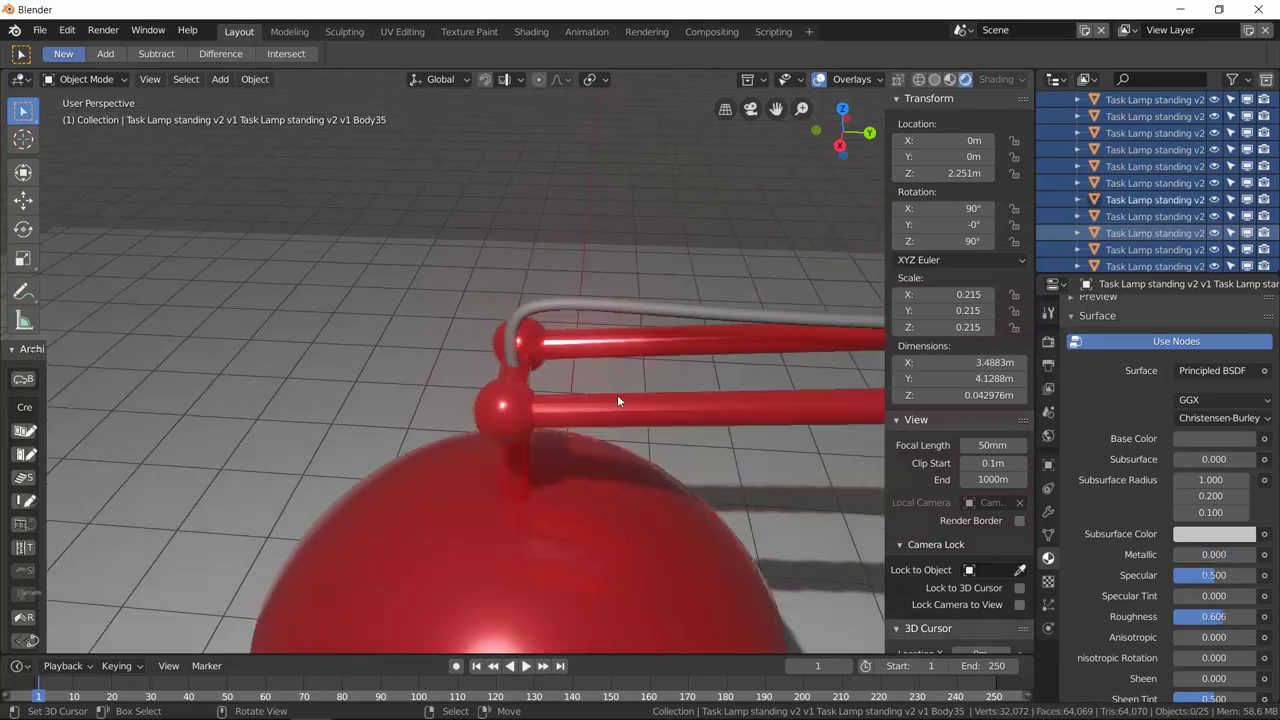
scroll(620, 399, down, 4)
middle_drag(739, 501, 402, 286)
click(402, 286)
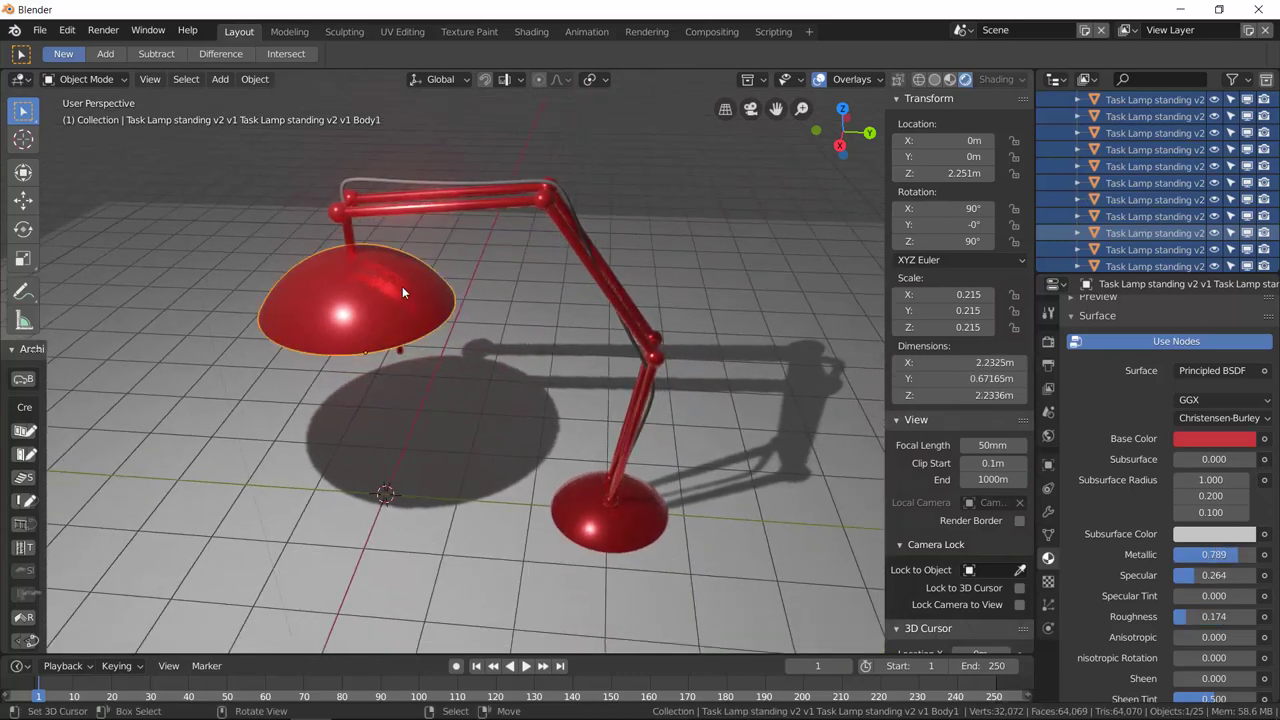
key(g)
key(Escape)
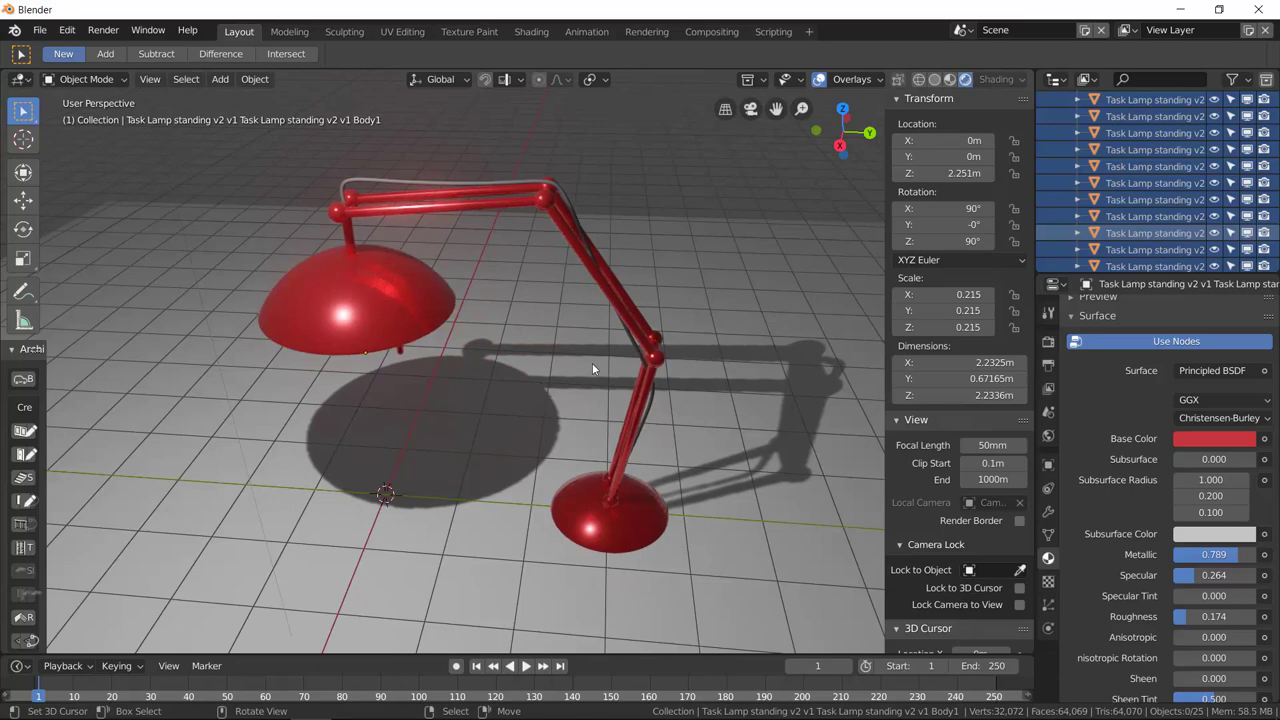
Step: Create a new material for the inner reflector of the lampshade and name it chrome
middle_drag(735, 477, 728, 412)
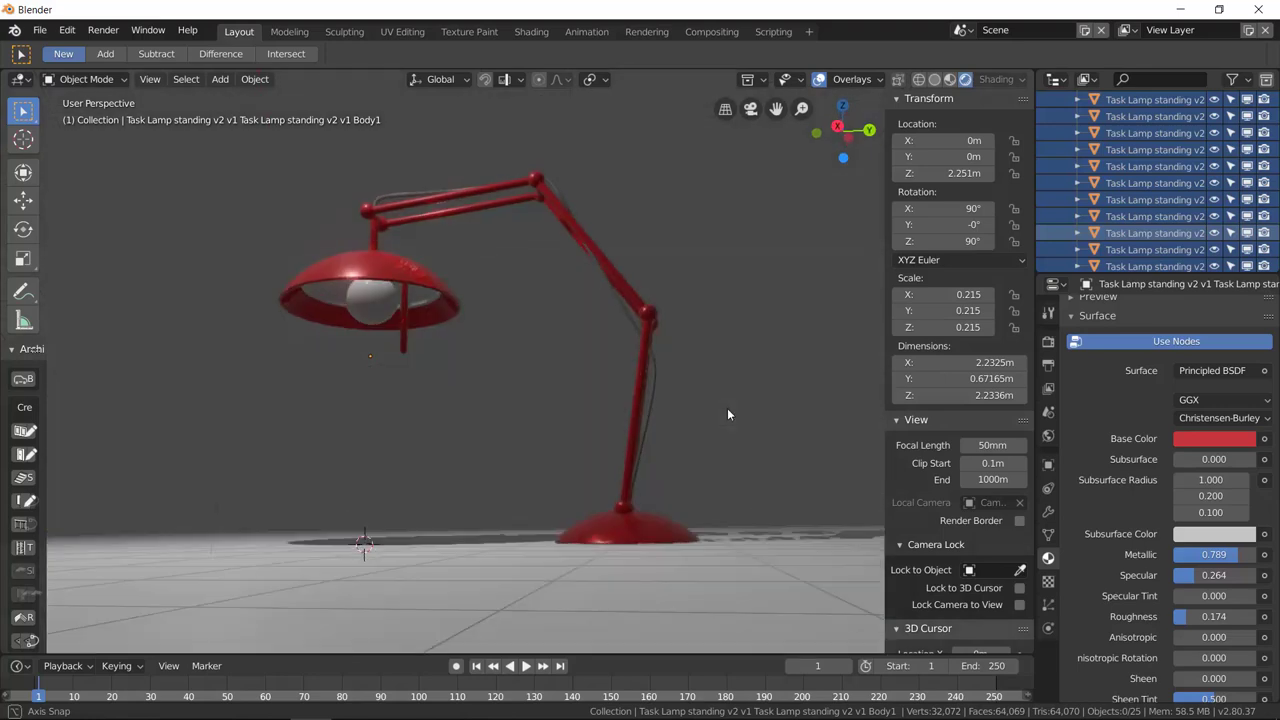
click(333, 296)
mouse_move(510, 339)
middle_down()
mouse_move(480, 343)
mouse_move(531, 343)
middle_up()
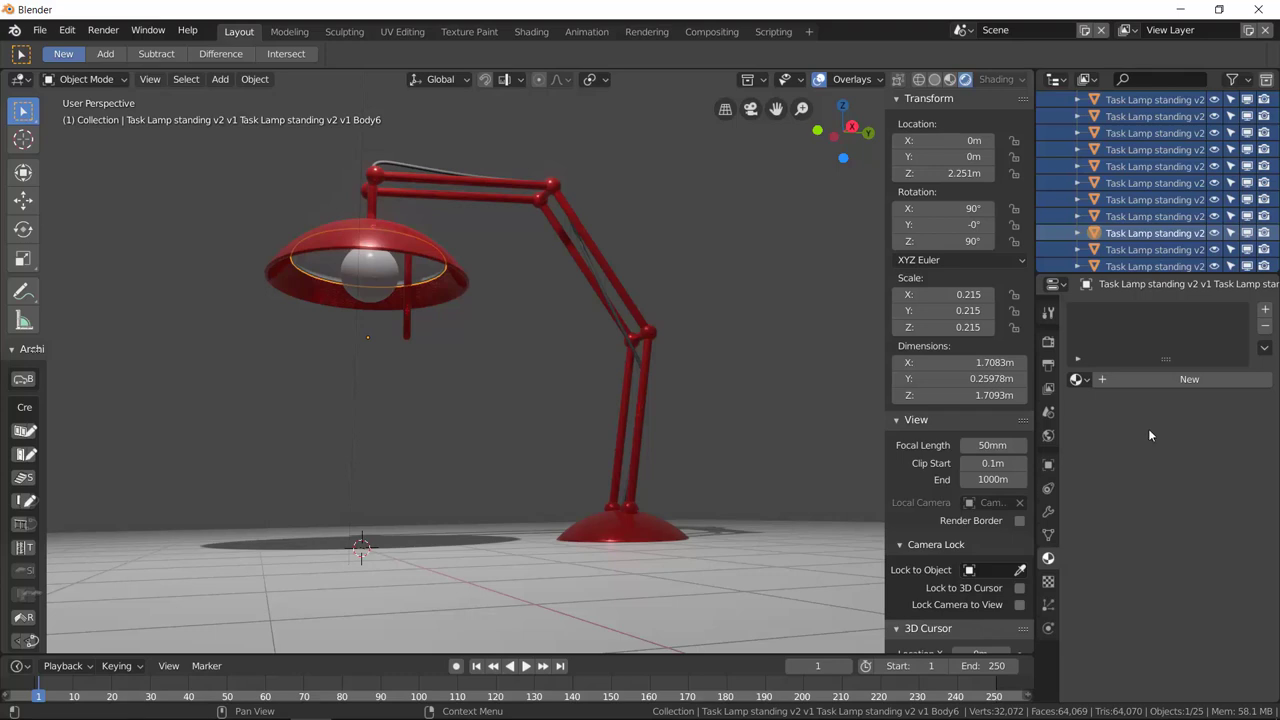
click(1127, 381)
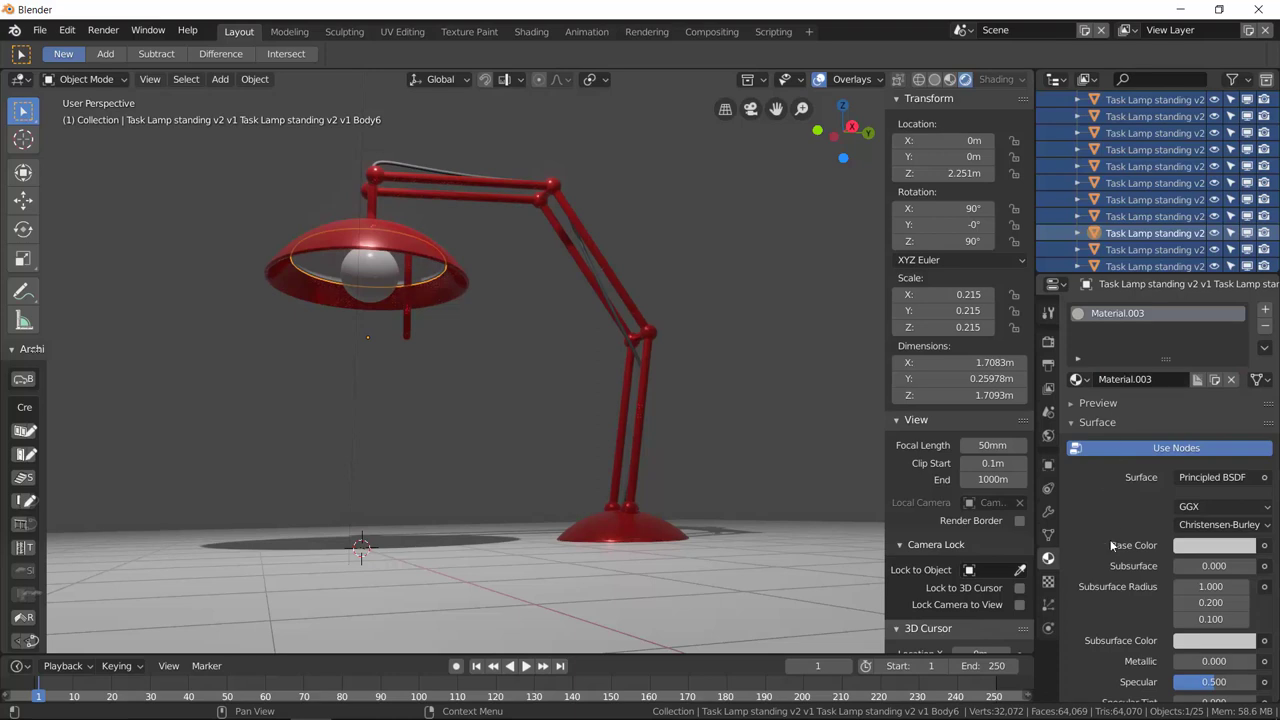
double_click(1126, 378)
text(ch)
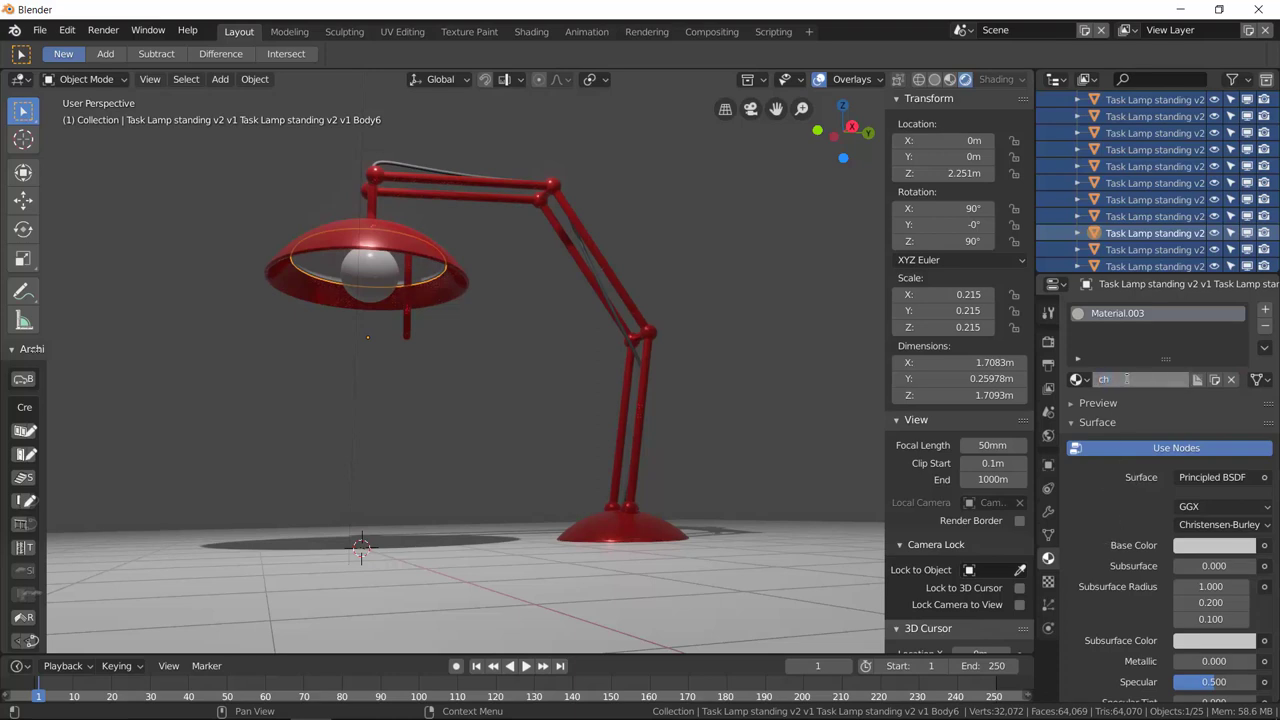
text(rome)
key(Return)
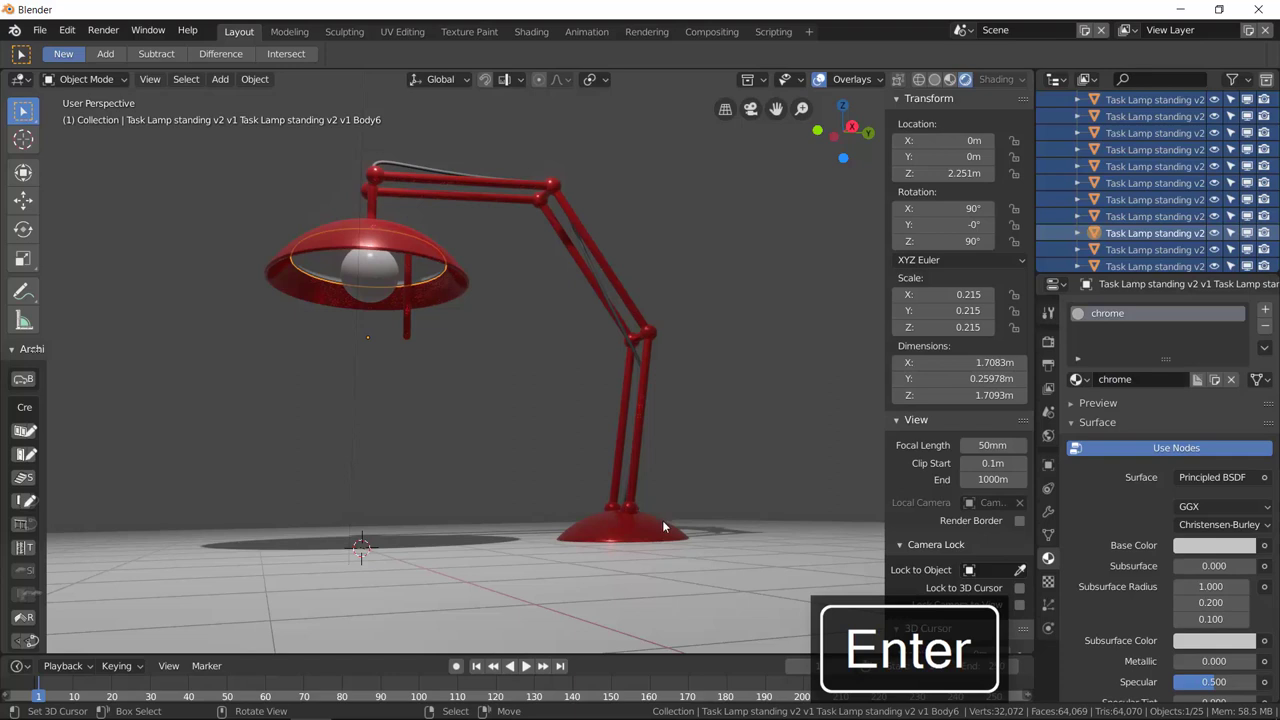
Step: Rename the lamp base's red material as red metal
click(663, 522)
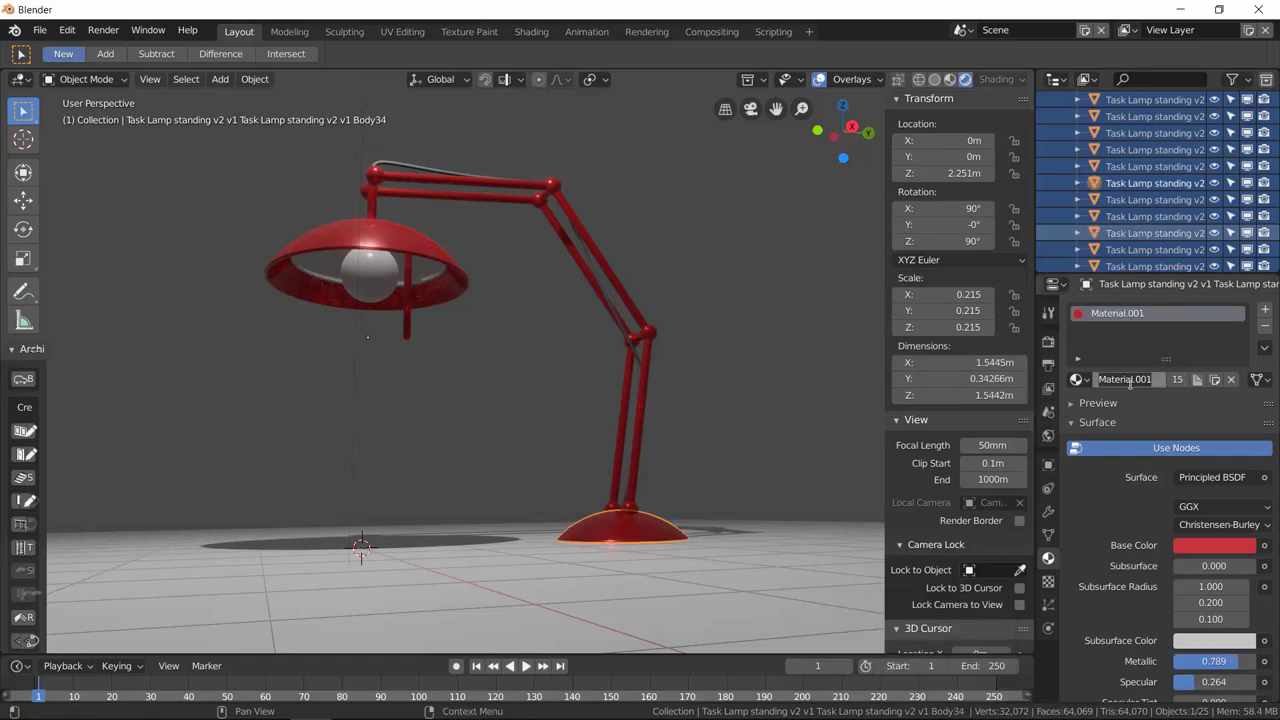
text(red metal)
key(Return)
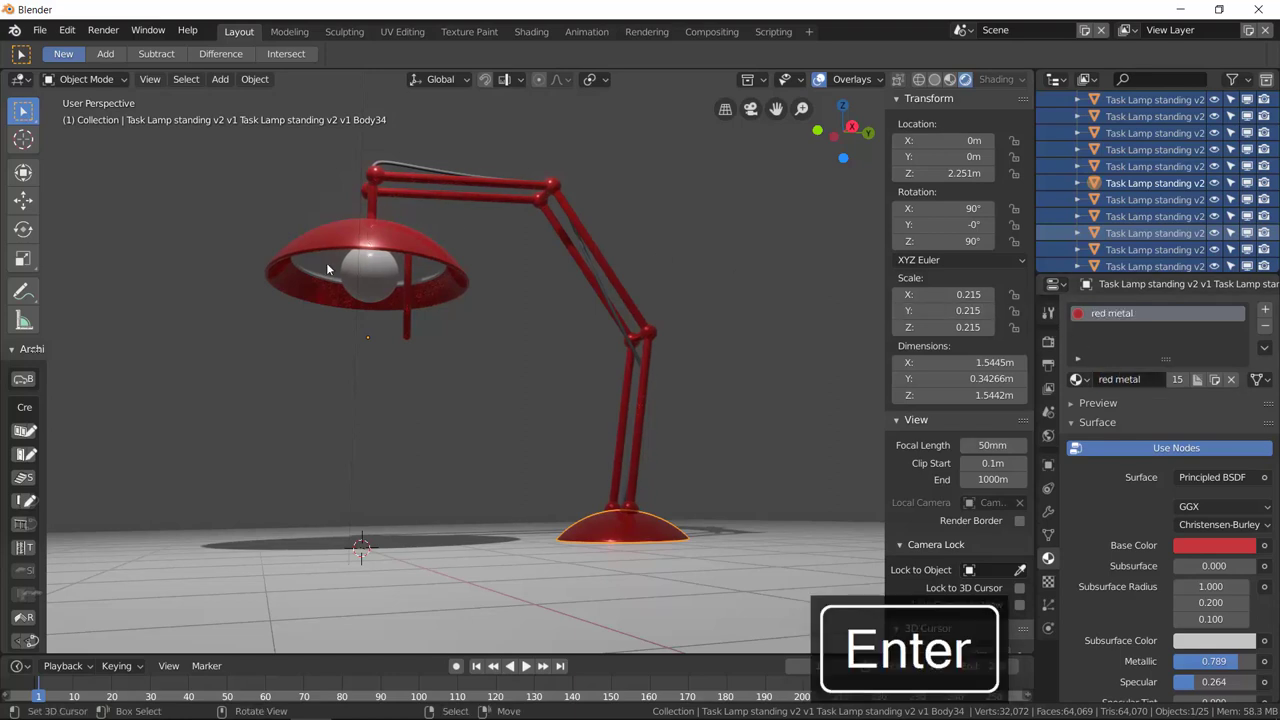
Step: Set the reflector's chrome material to metallic 1.000, specular 1.000 and roughness 0.000
click(335, 268)
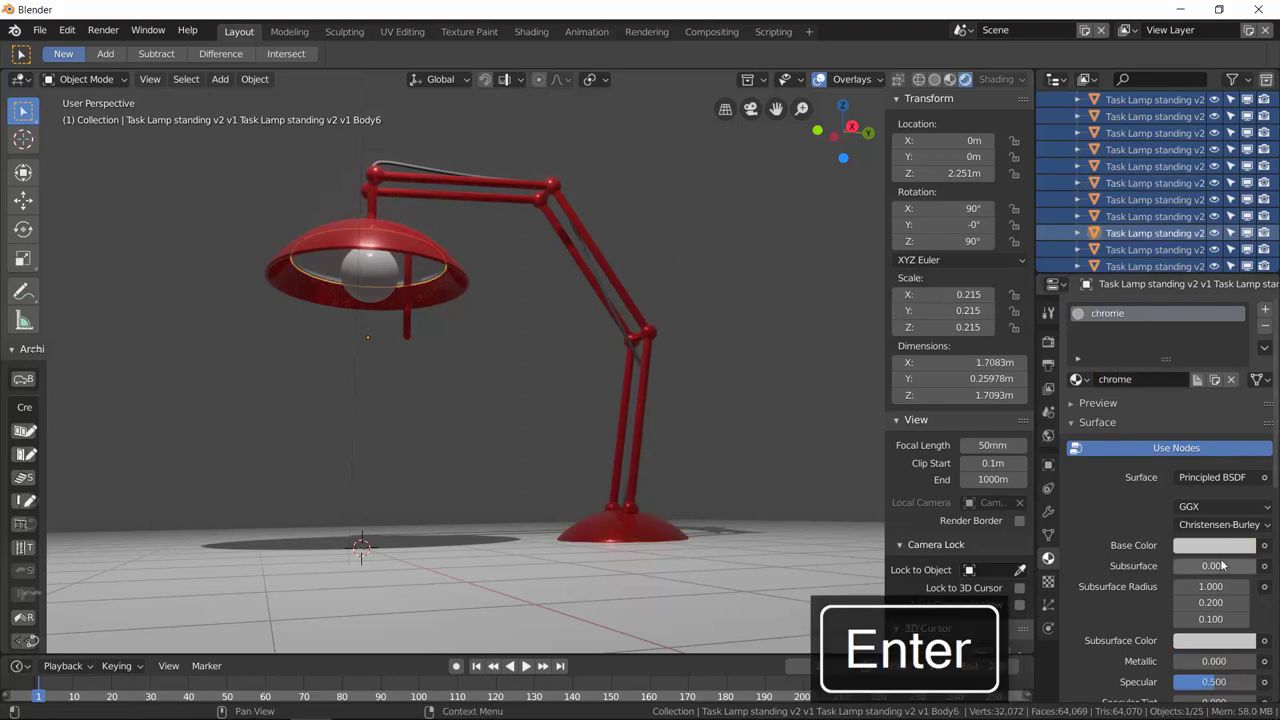
scroll(1112, 550, down, 4)
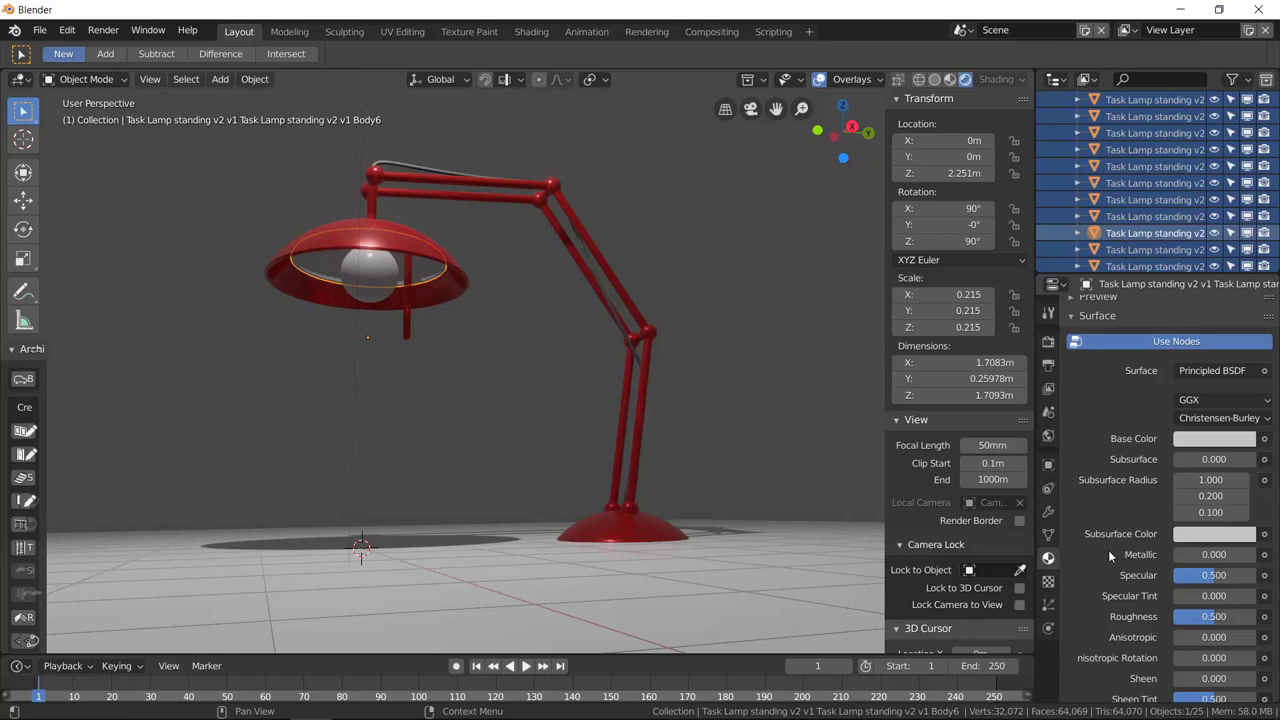
scroll(1108, 550, down, 1)
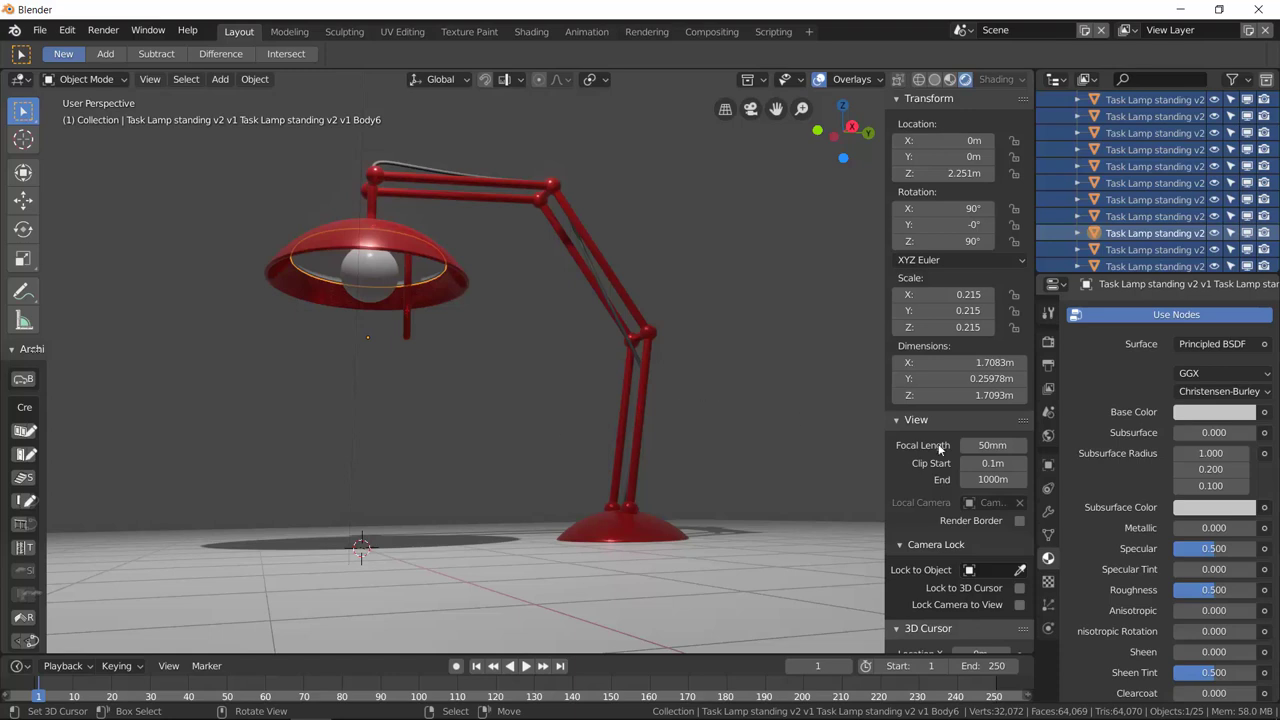
drag(1190, 528, 1250, 548)
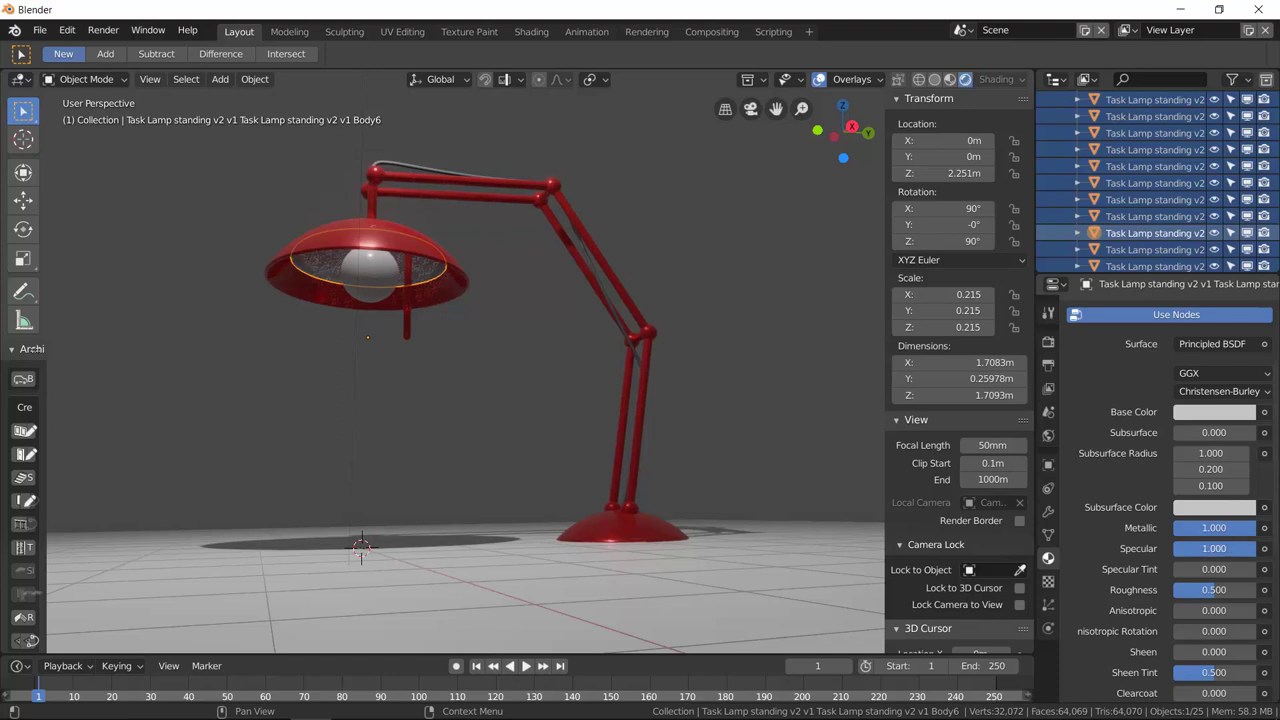
drag(1212, 590, 1115, 587)
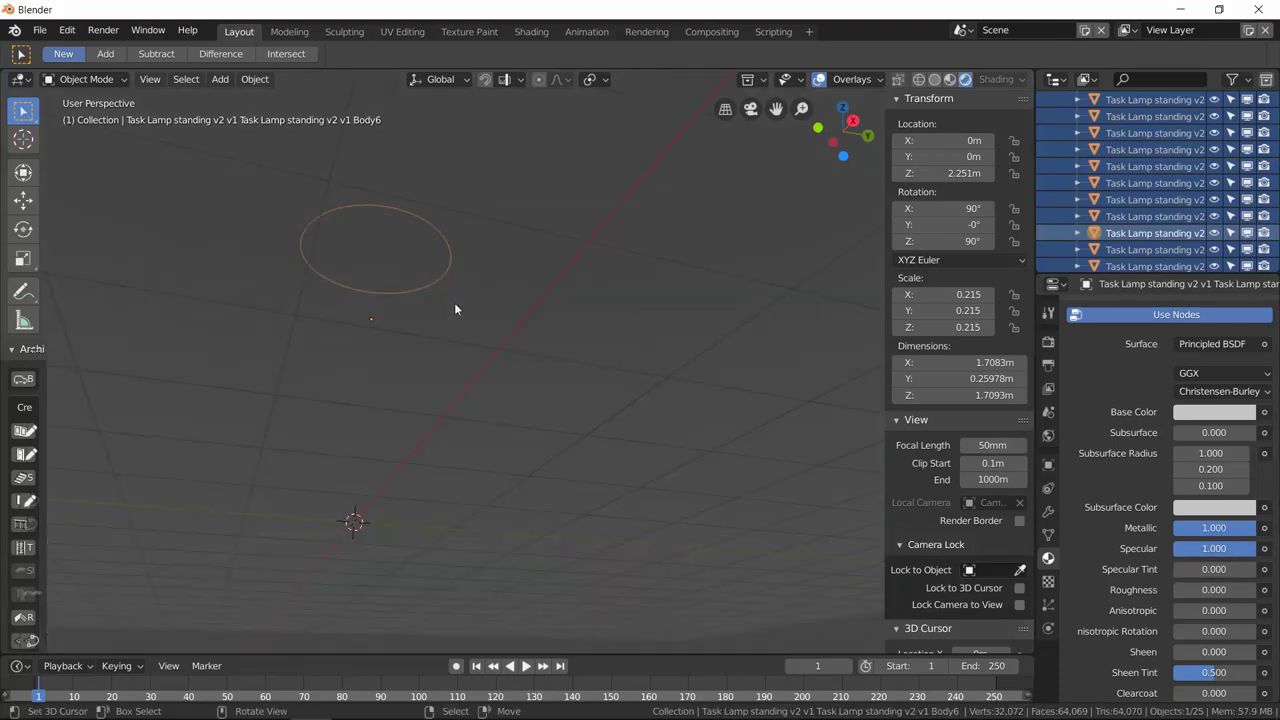
Step: Apply Shade Smooth to the chrome reflector inside the lampshade
scroll(371, 295, up, 6)
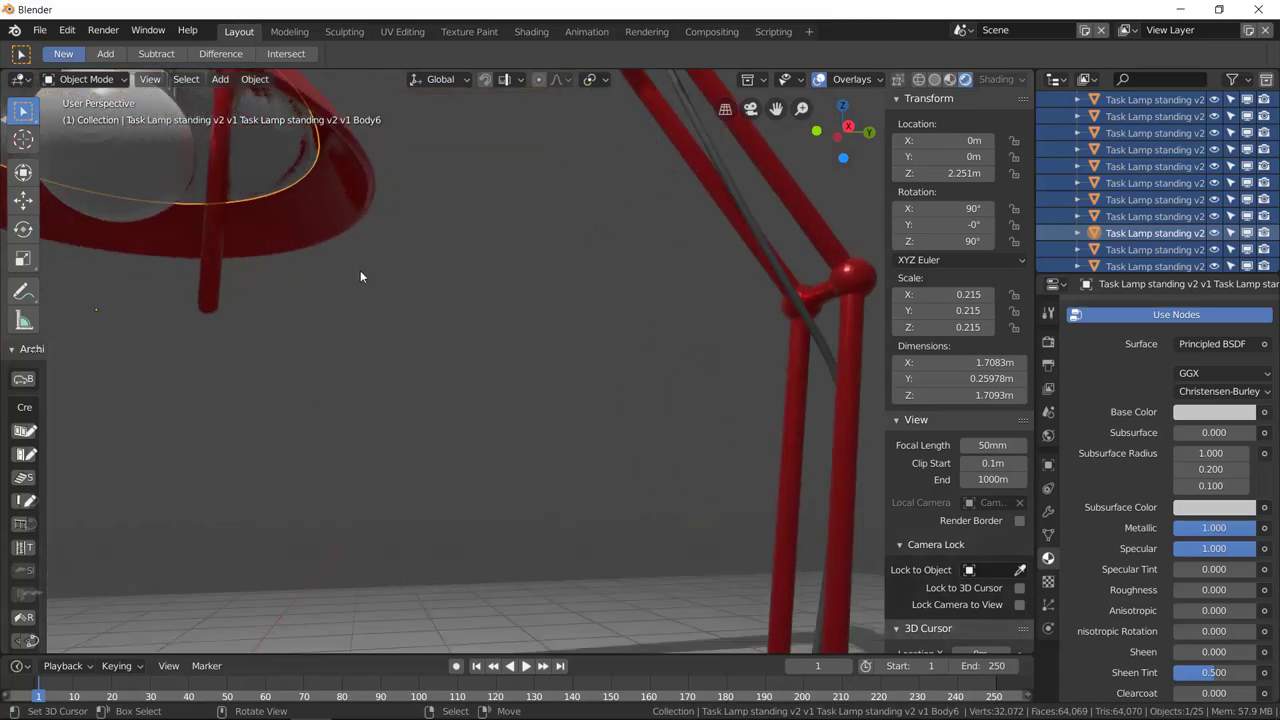
middle_drag(376, 292, 515, 313)
scroll(514, 313, down, 4)
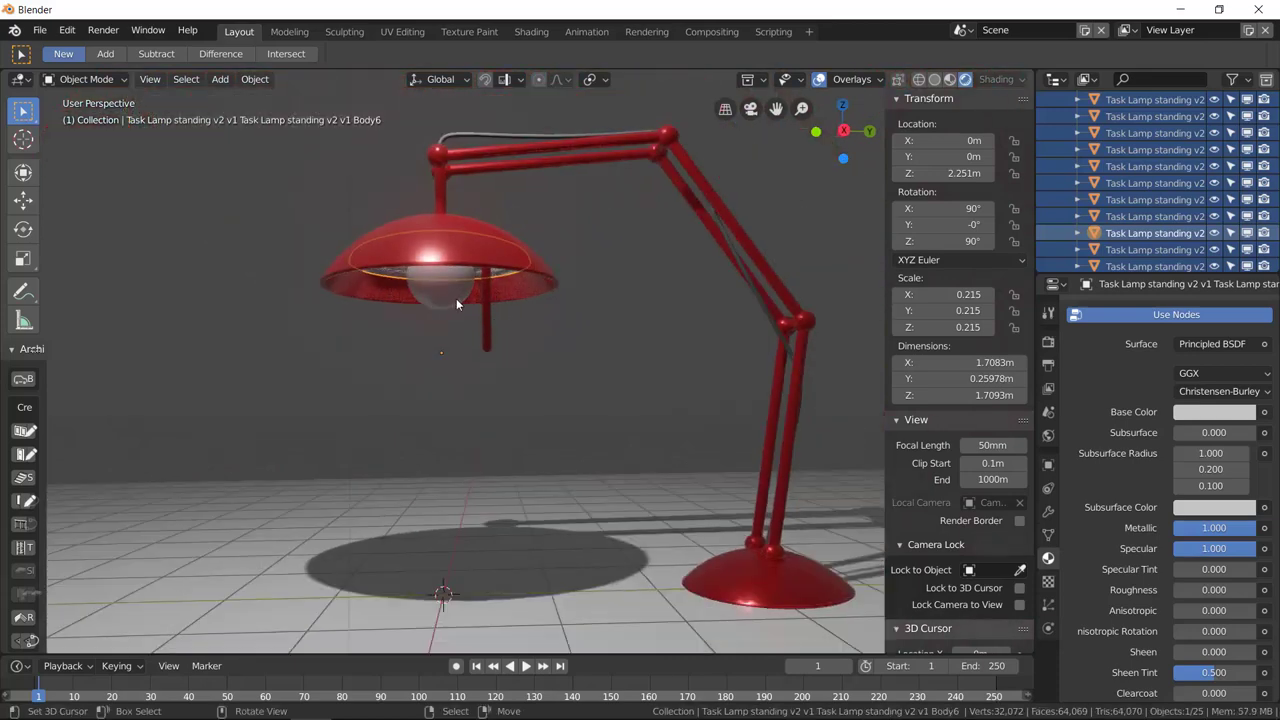
key(F3)
text(smooth)
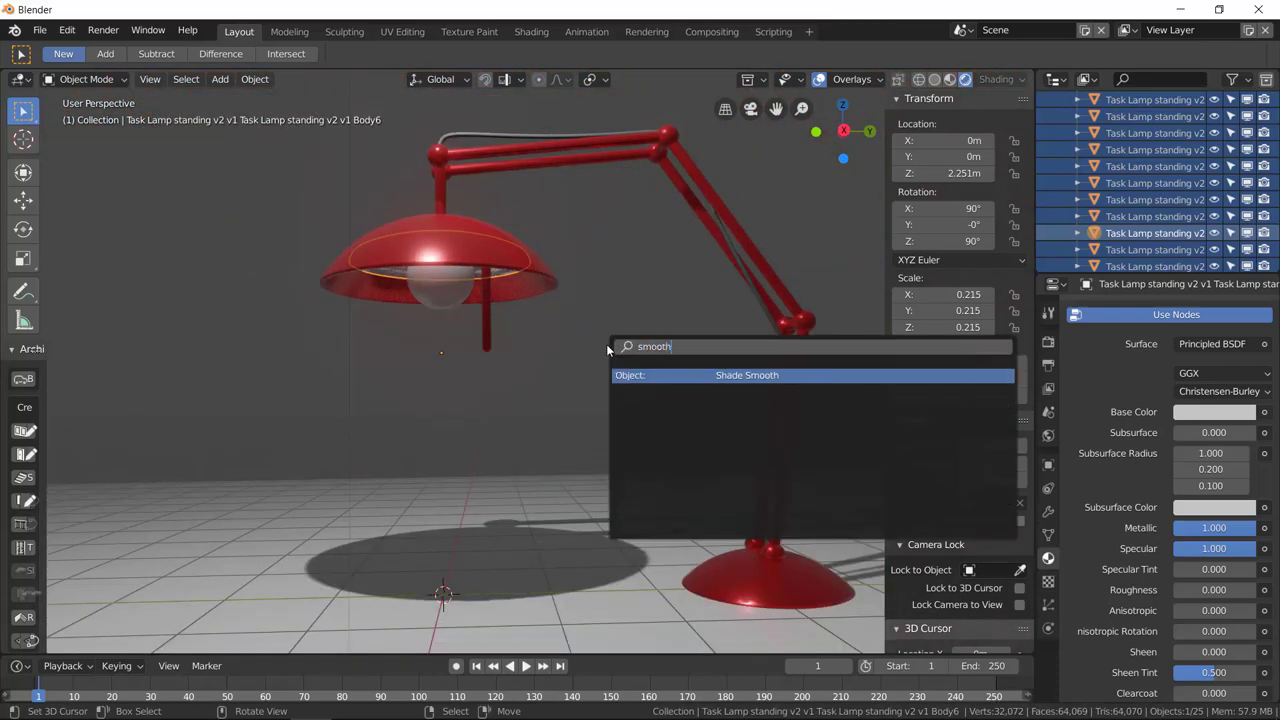
key(Return)
Step: Apply Shade Smooth to the light bulb and deselect it
click(421, 302)
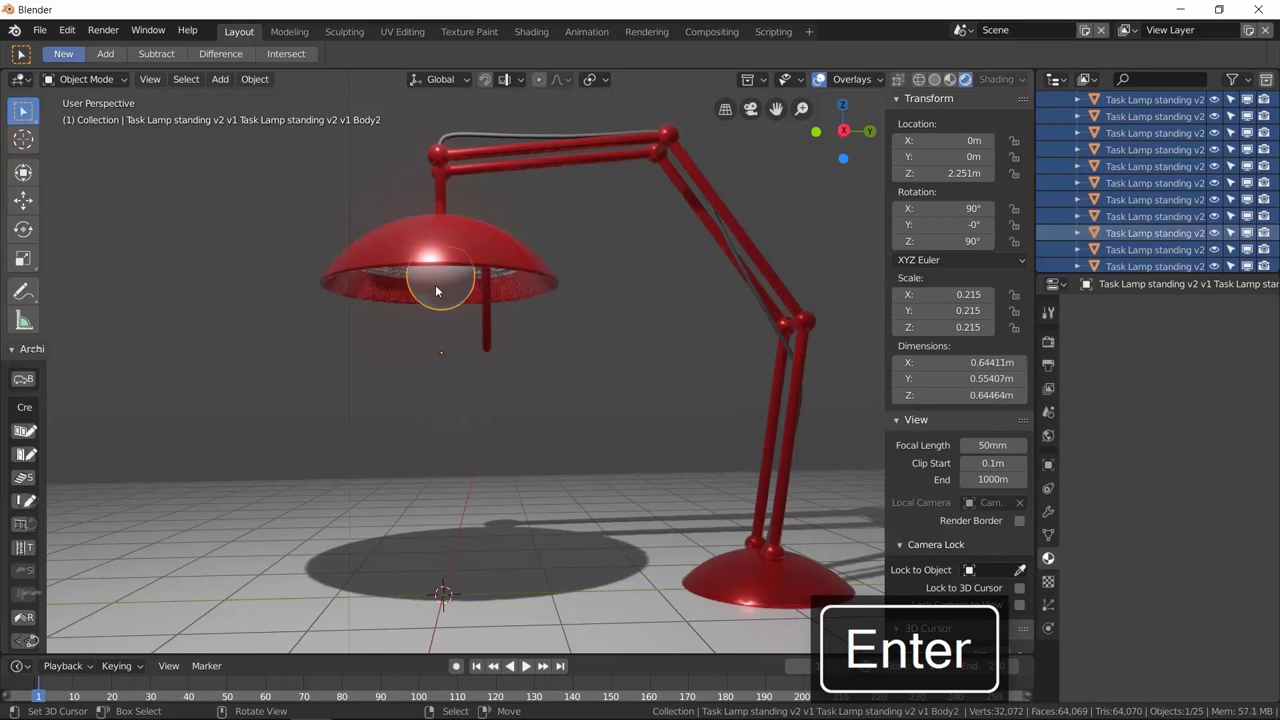
key(F3)
text(smooth)
key(Return)
click(539, 340)
Step: Create a new material for the light bulb, try a Glass BSDF surface, and switch it to Emission
middle_drag(552, 360, 588, 346)
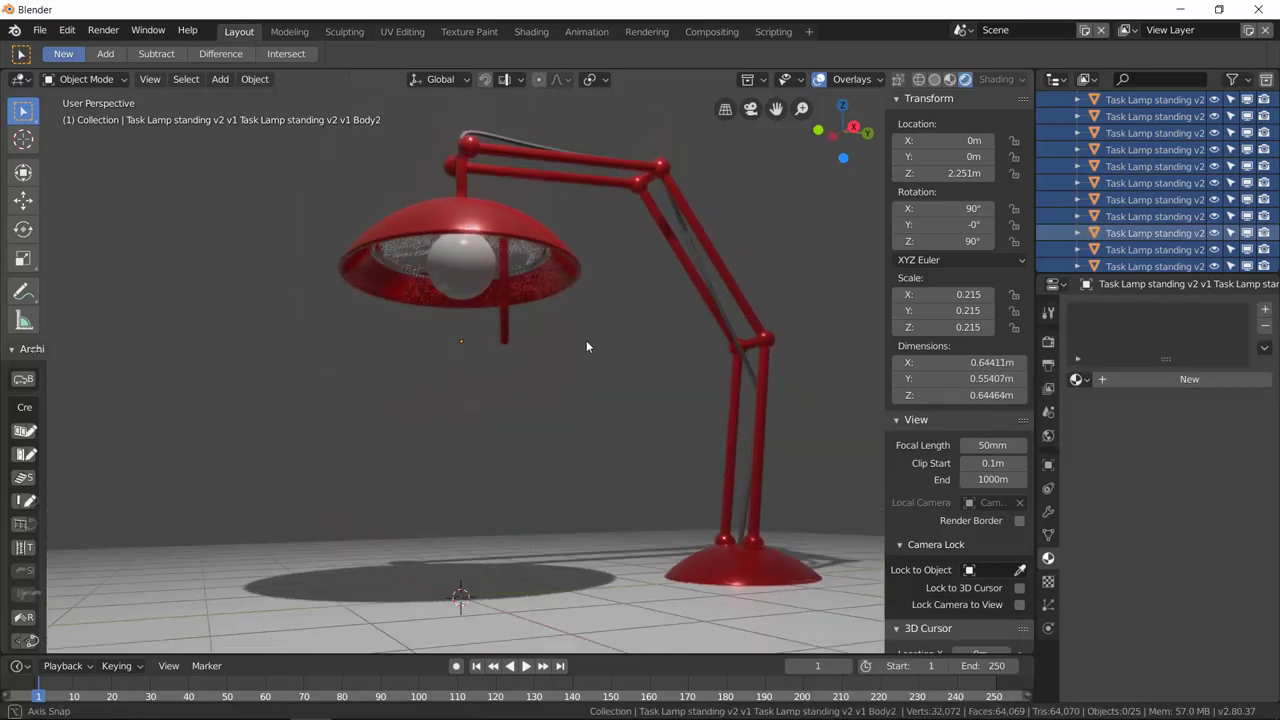
click(472, 276)
click(1216, 379)
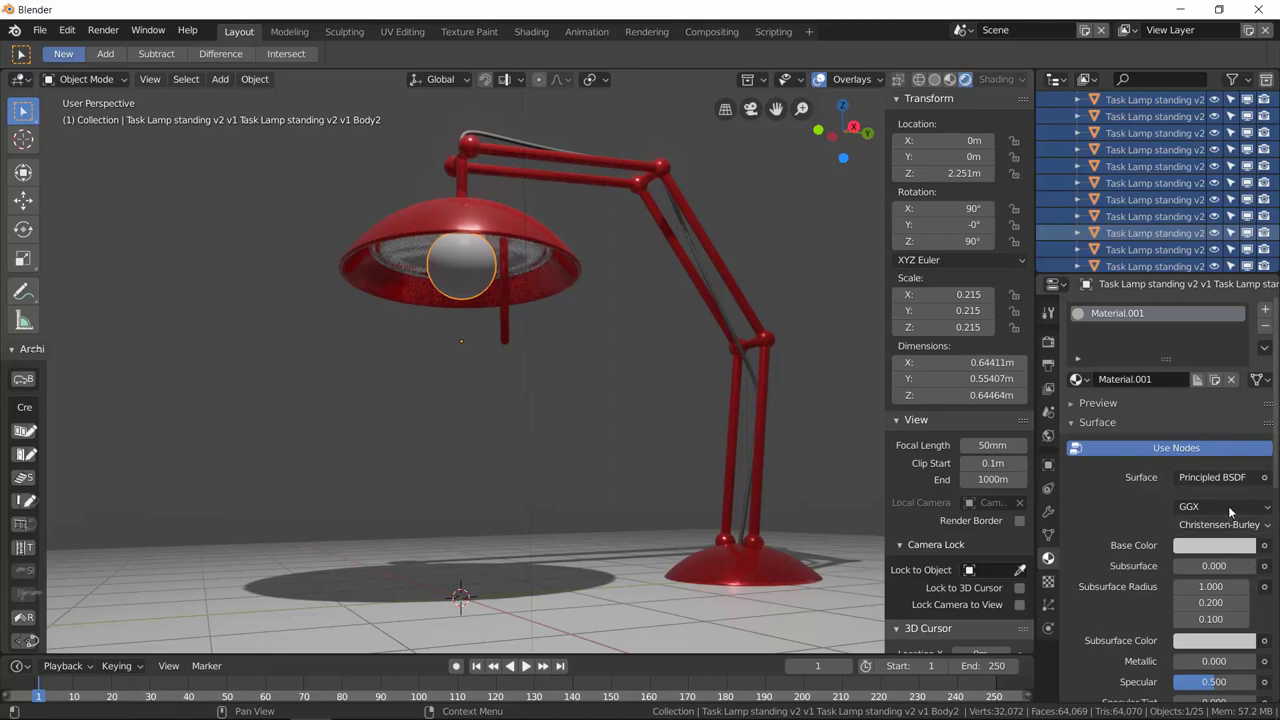
click(1218, 478)
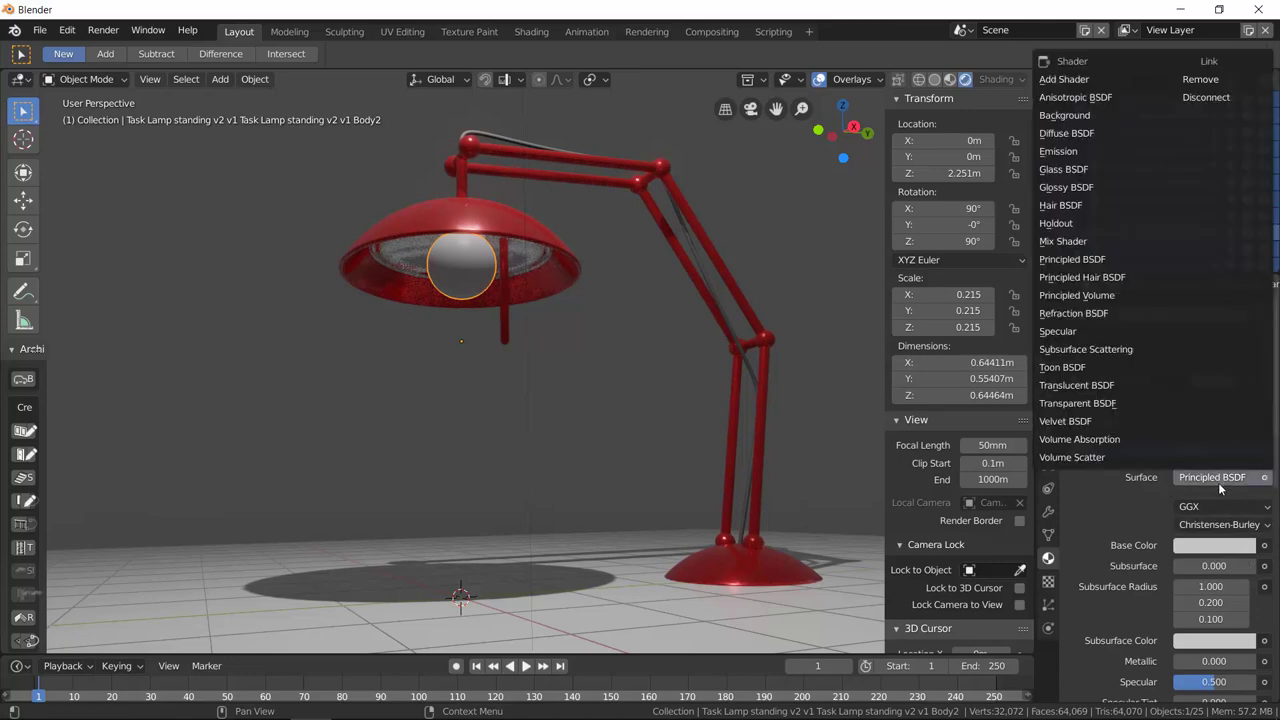
click(1107, 168)
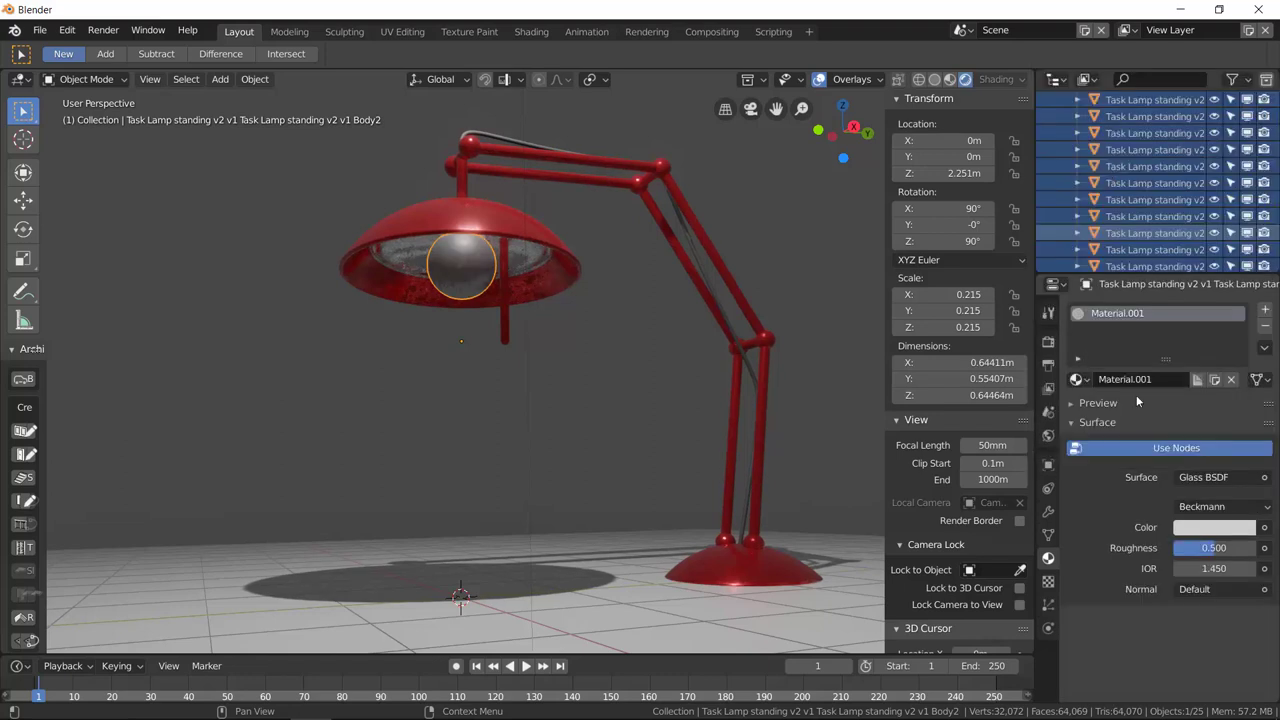
click(1213, 477)
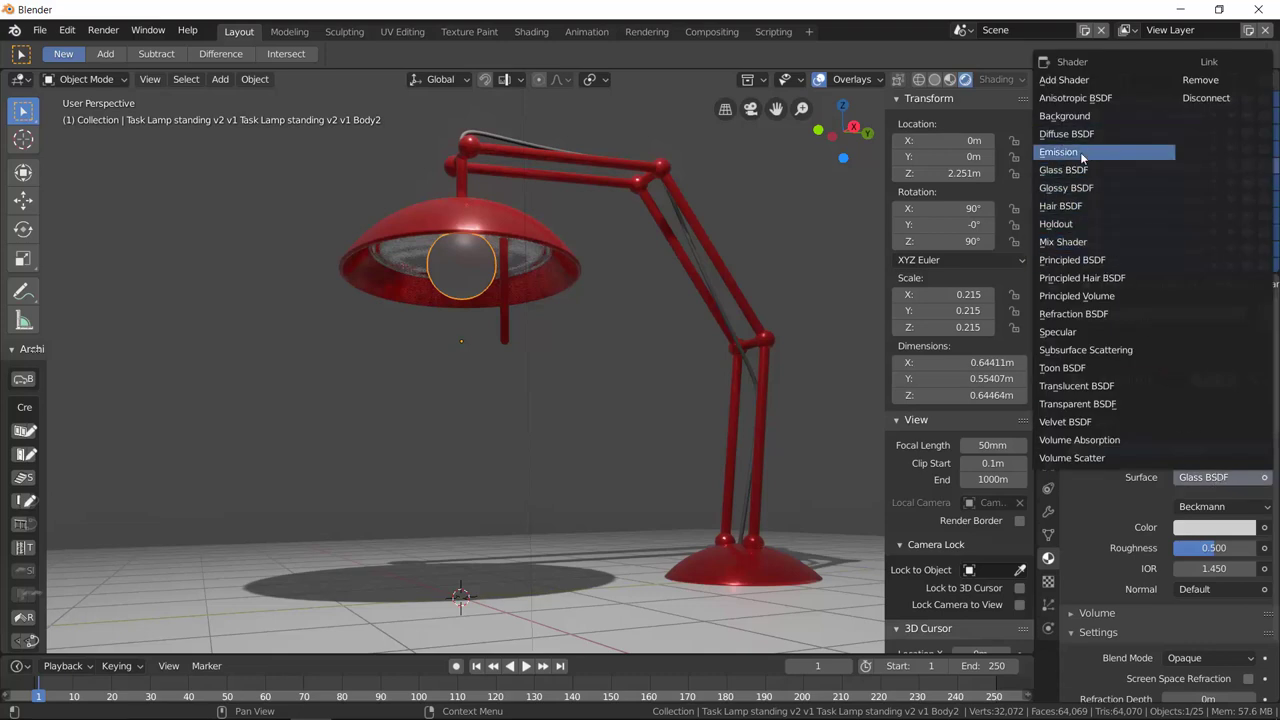
click(1060, 152)
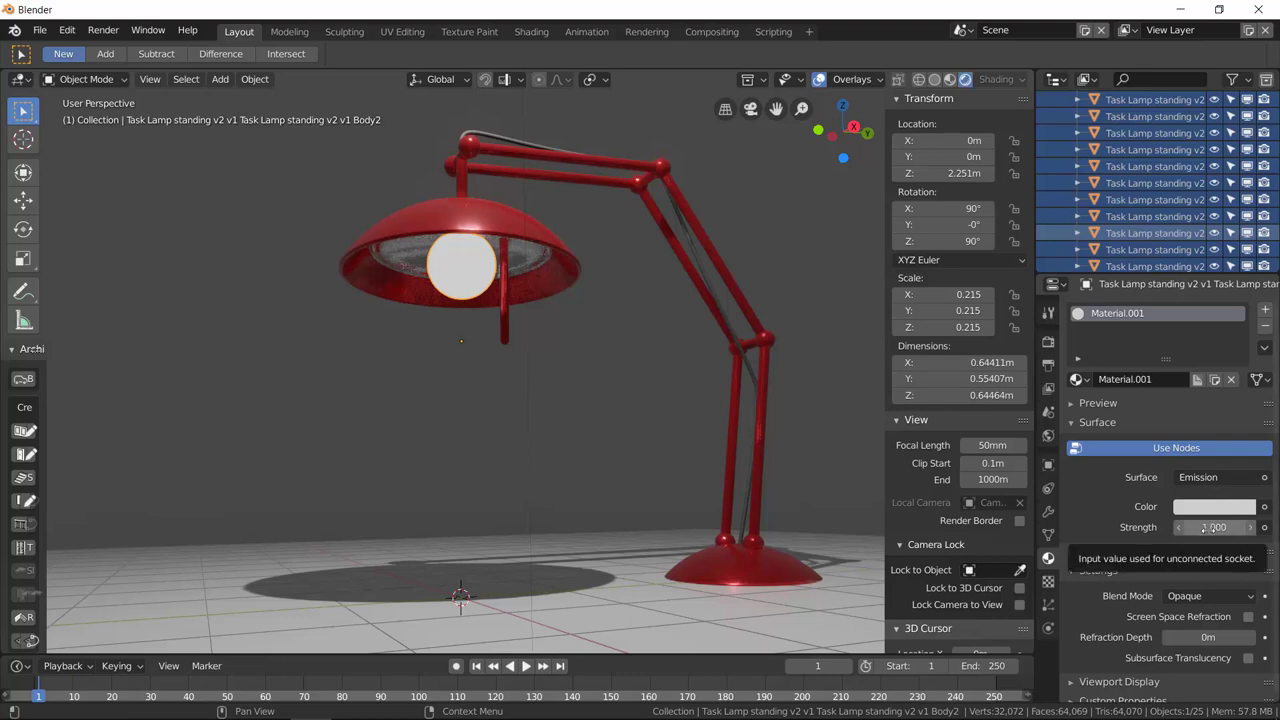
Step: Try an emission strength of 8 for the bulb and settle on 6
drag(1213, 527, 1245, 527)
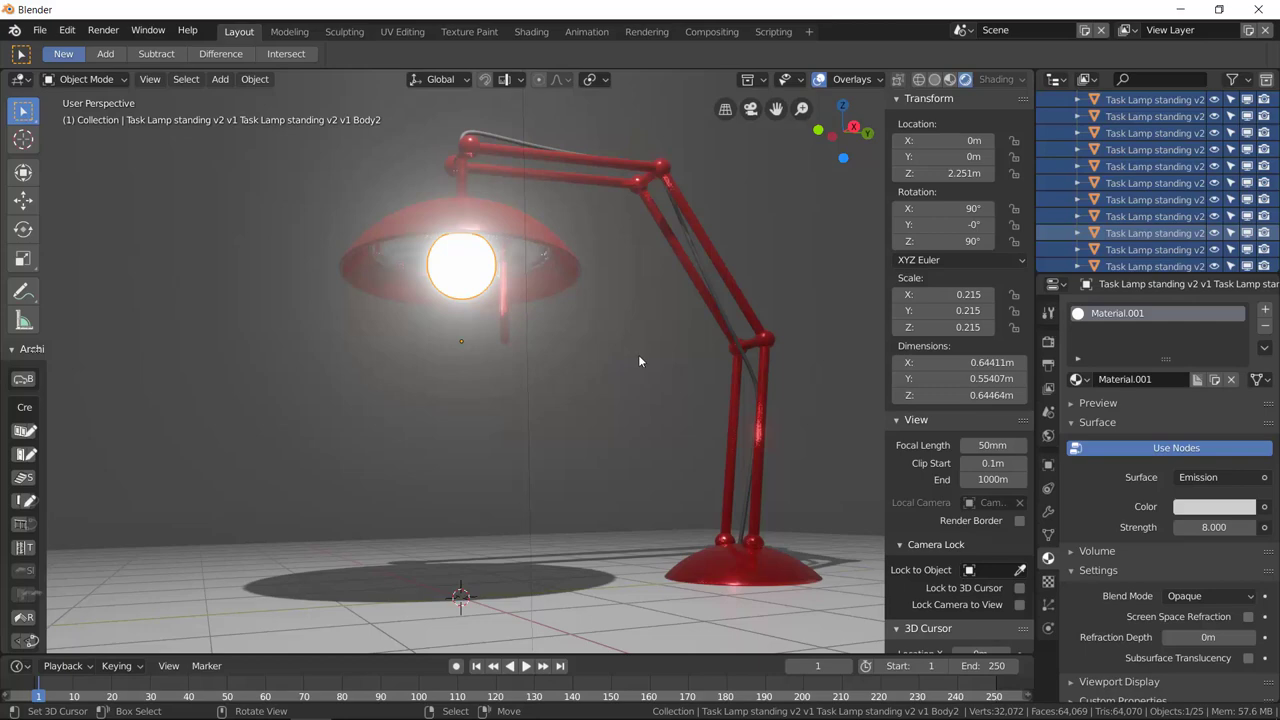
middle_drag(558, 354, 452, 340)
click(1213, 527)
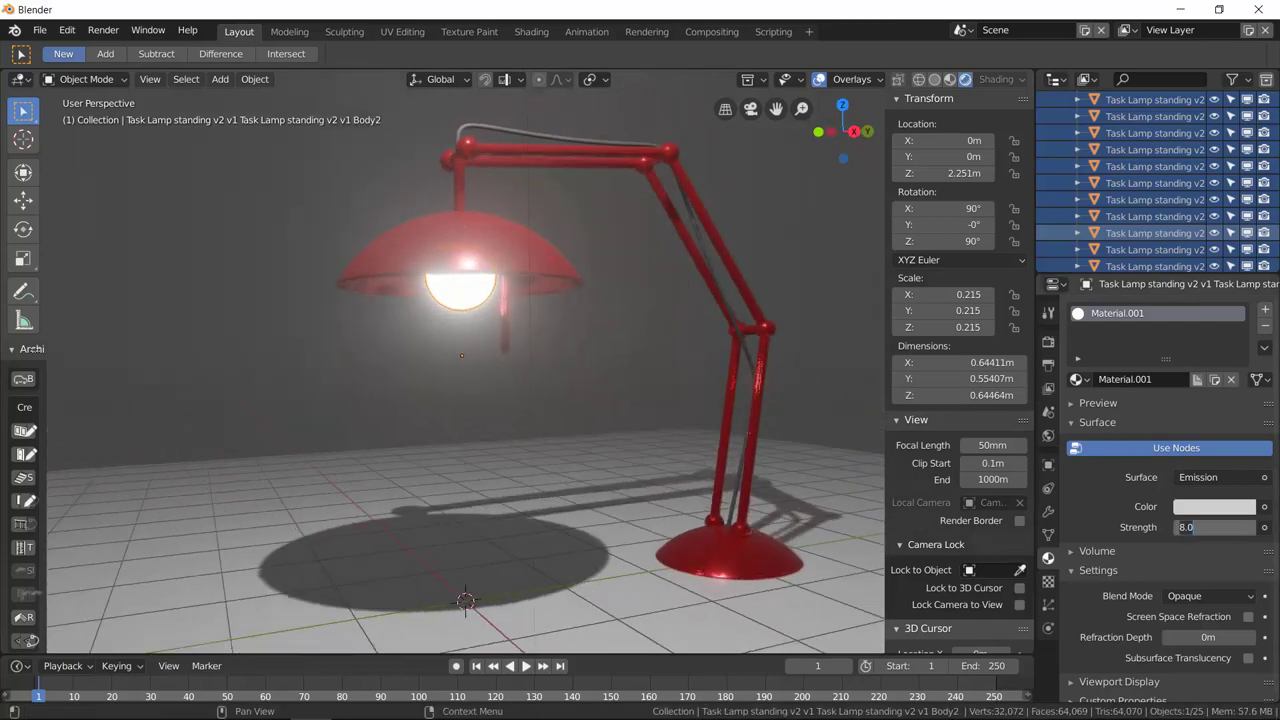
key(Return)
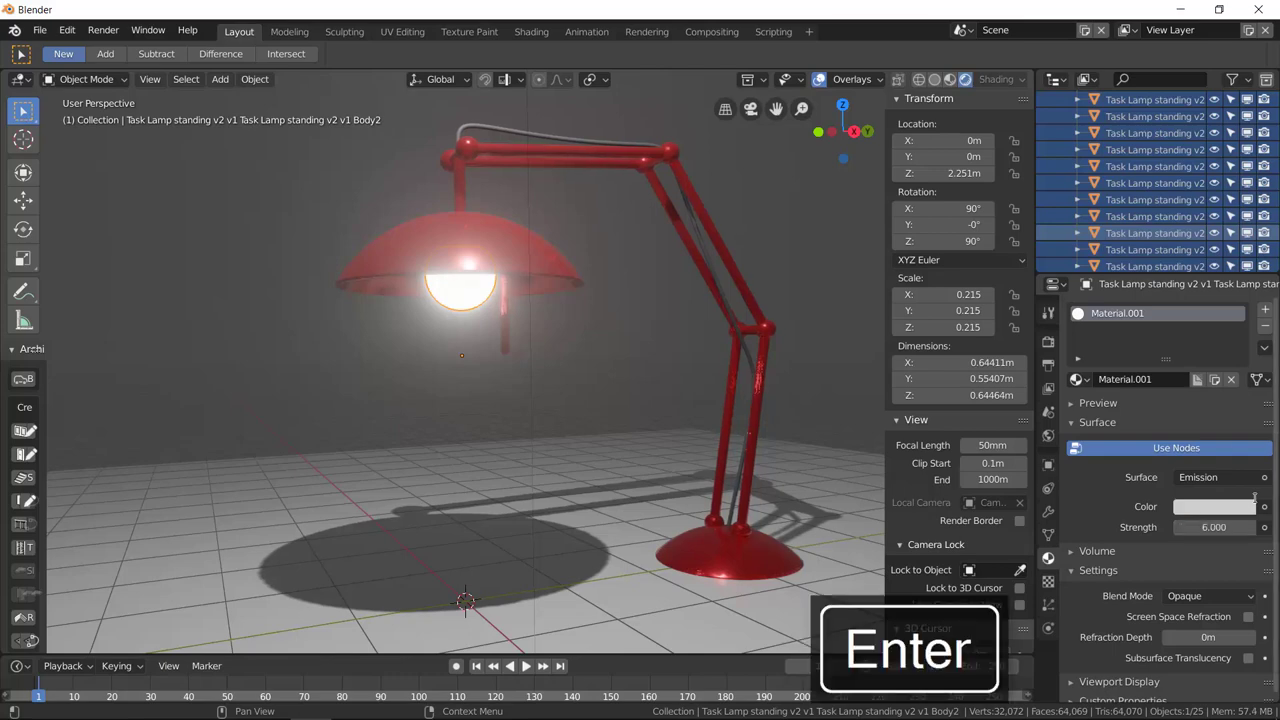
click(470, 312)
mouse_move(470, 312)
middle_down()
mouse_move(498, 316)
mouse_move(520, 288)
mouse_move(477, 298)
middle_up()
key(g)
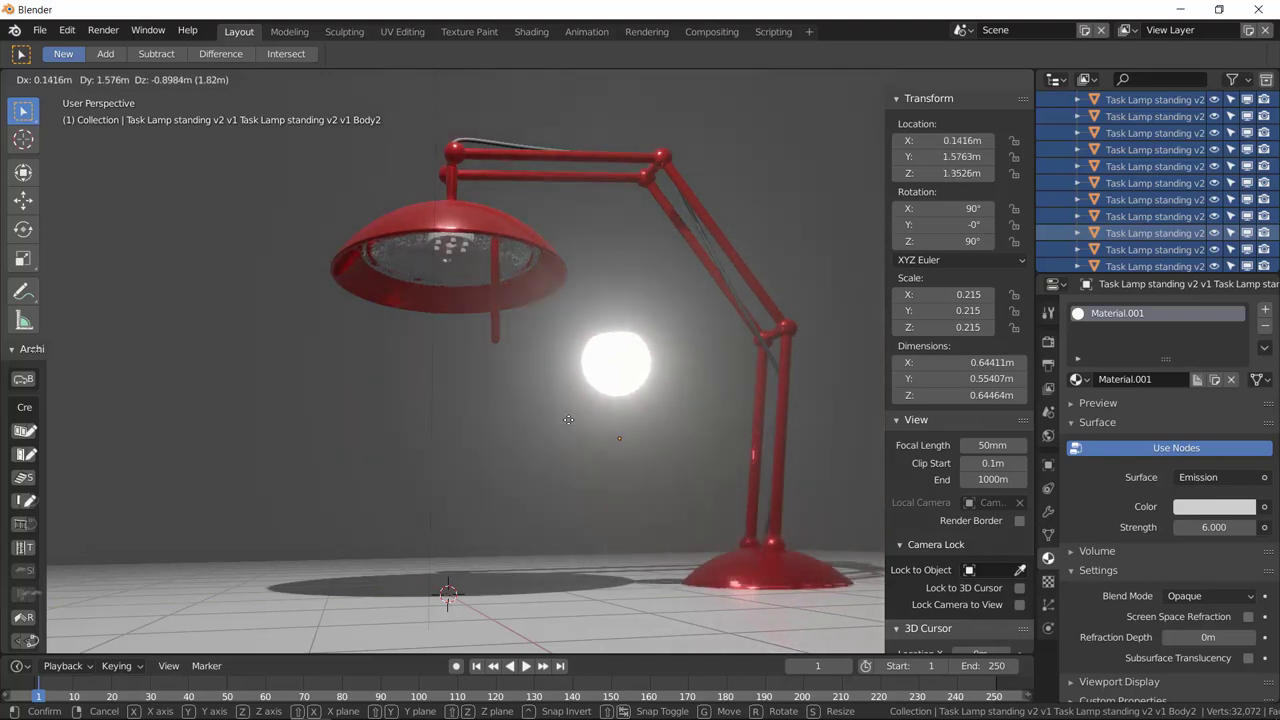
key(Escape)
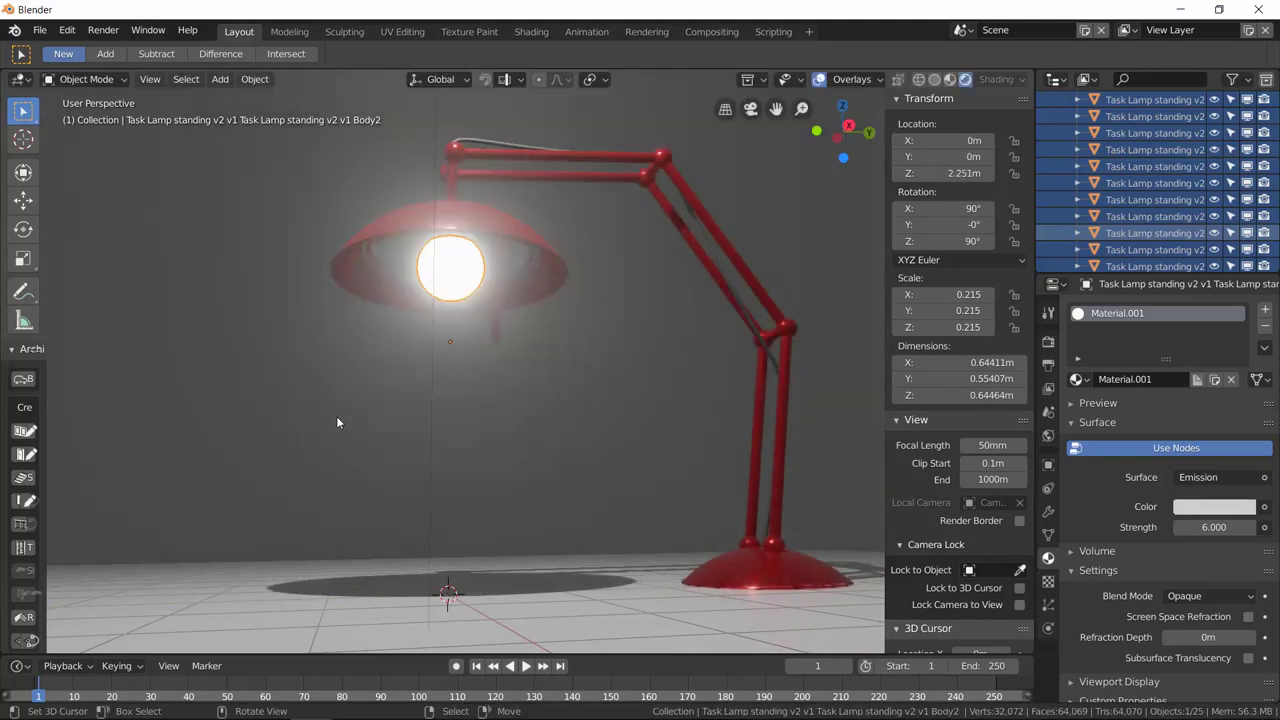
middle_drag(704, 379, 734, 380)
middle_drag(600, 360, 636, 350)
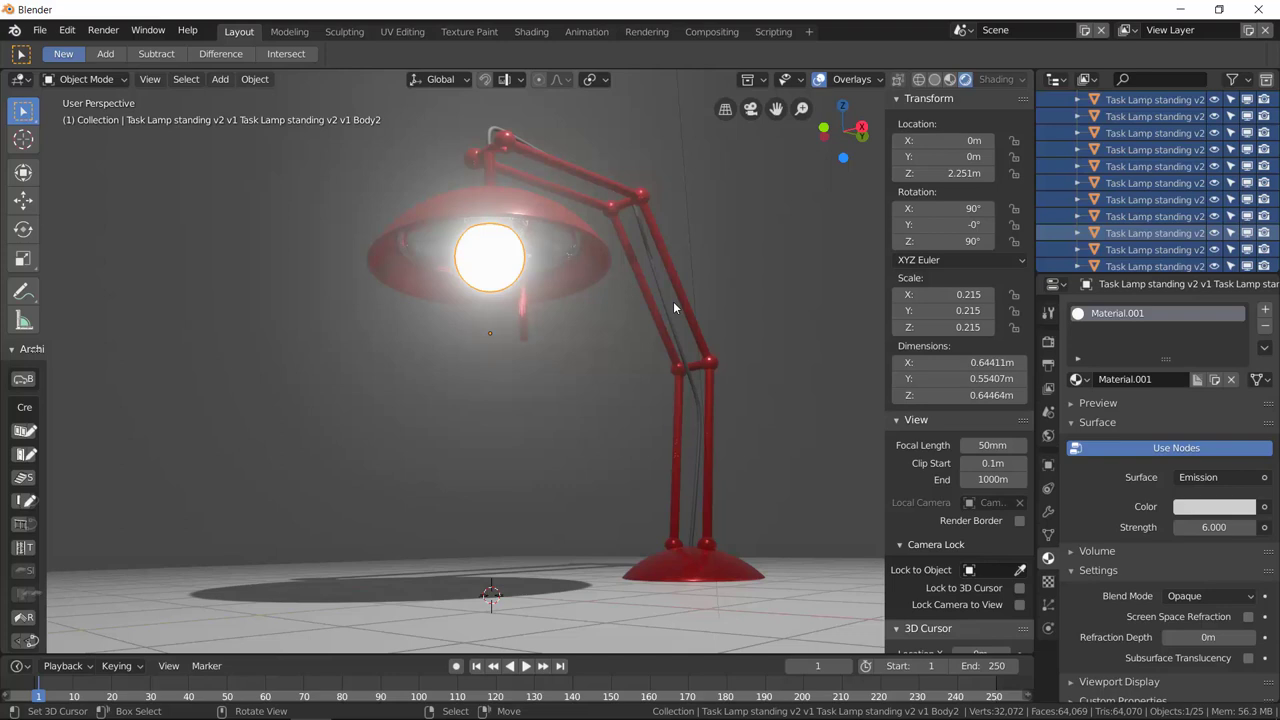
middle_drag(794, 274, 756, 293)
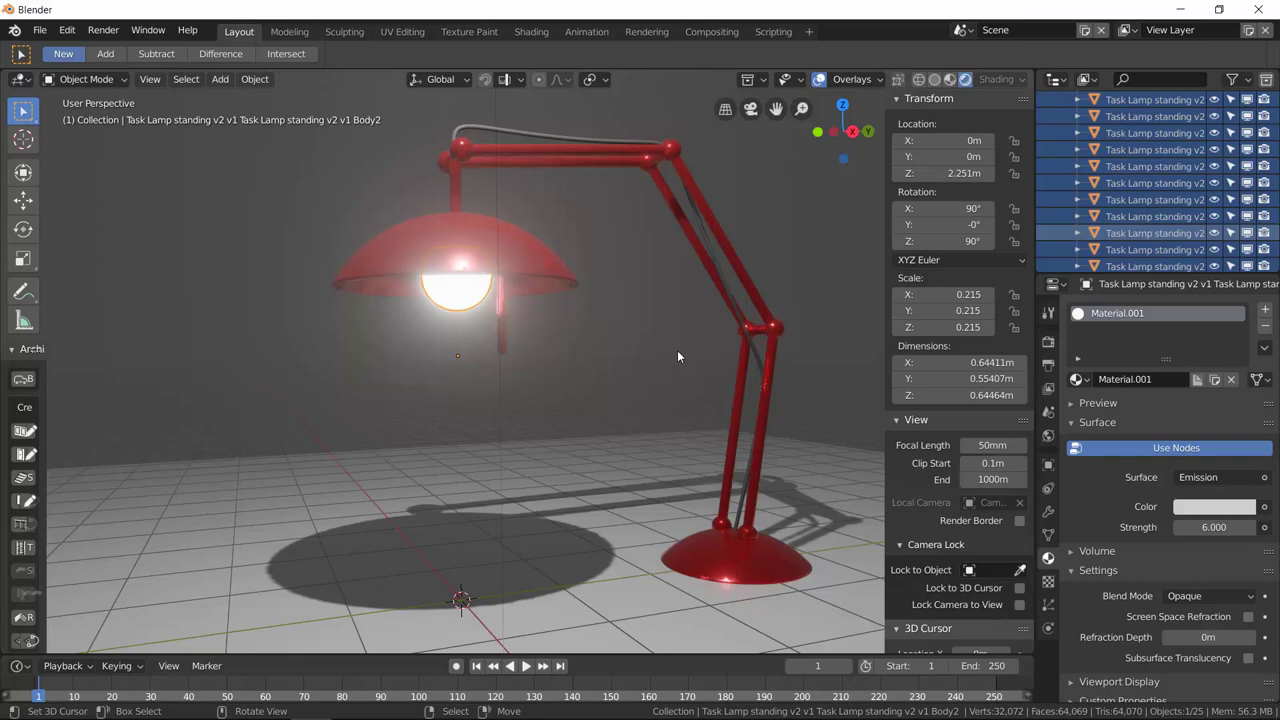
scroll(717, 358, down, 2)
middle_drag(700, 354, 697, 396)
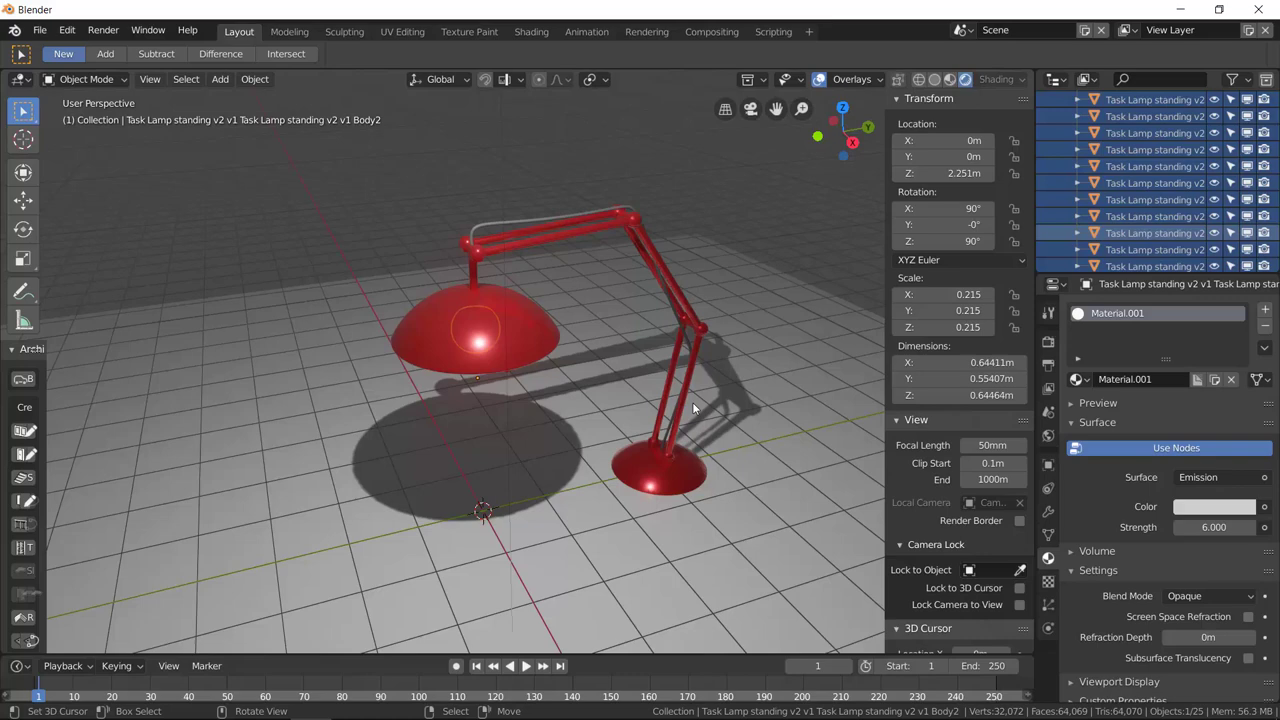
middle_drag(761, 468, 705, 428)
key(shift+z)
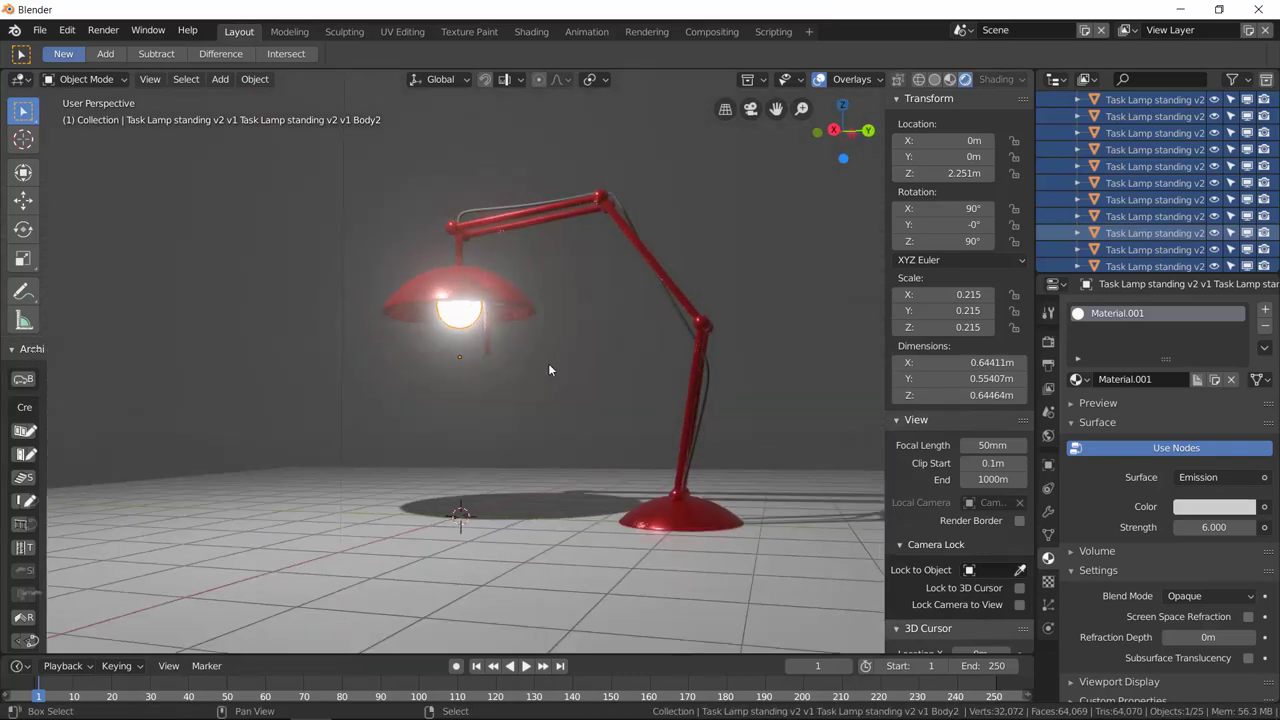
Step: Try a point light at several positions around the lampshade, and delete it
key(shift+a)
mouse_move(548, 369)
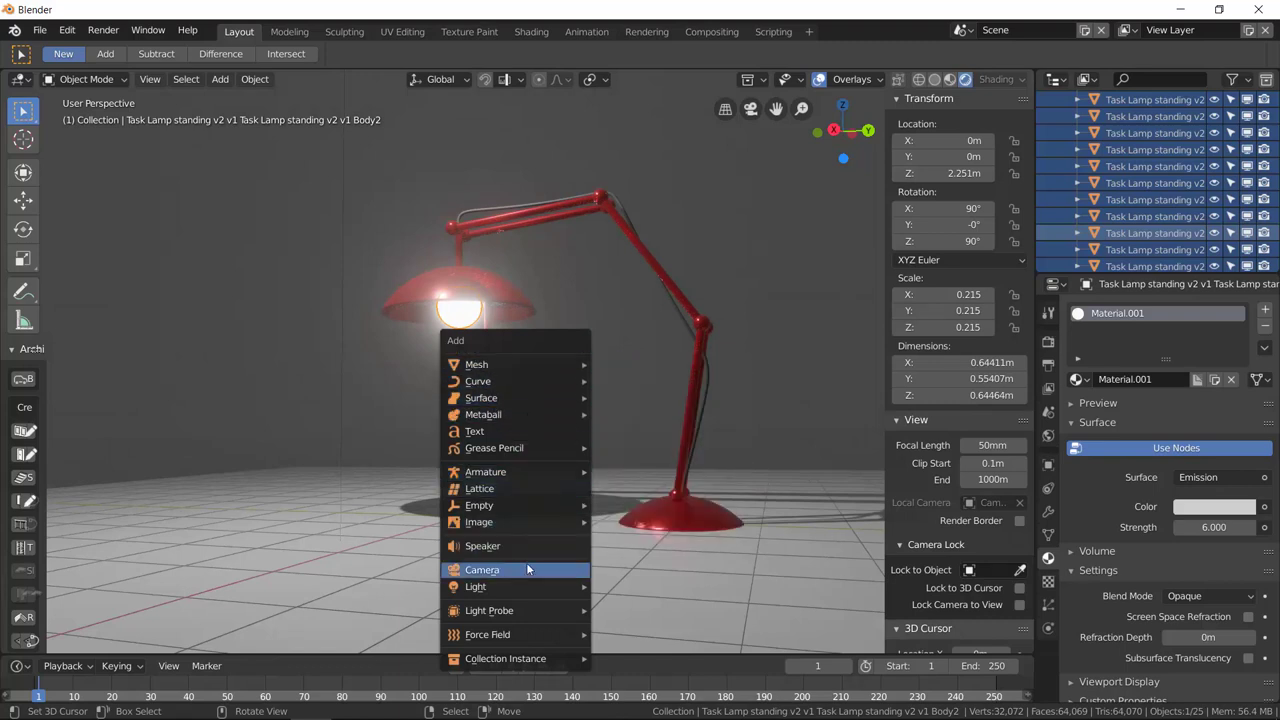
mouse_move(527, 586)
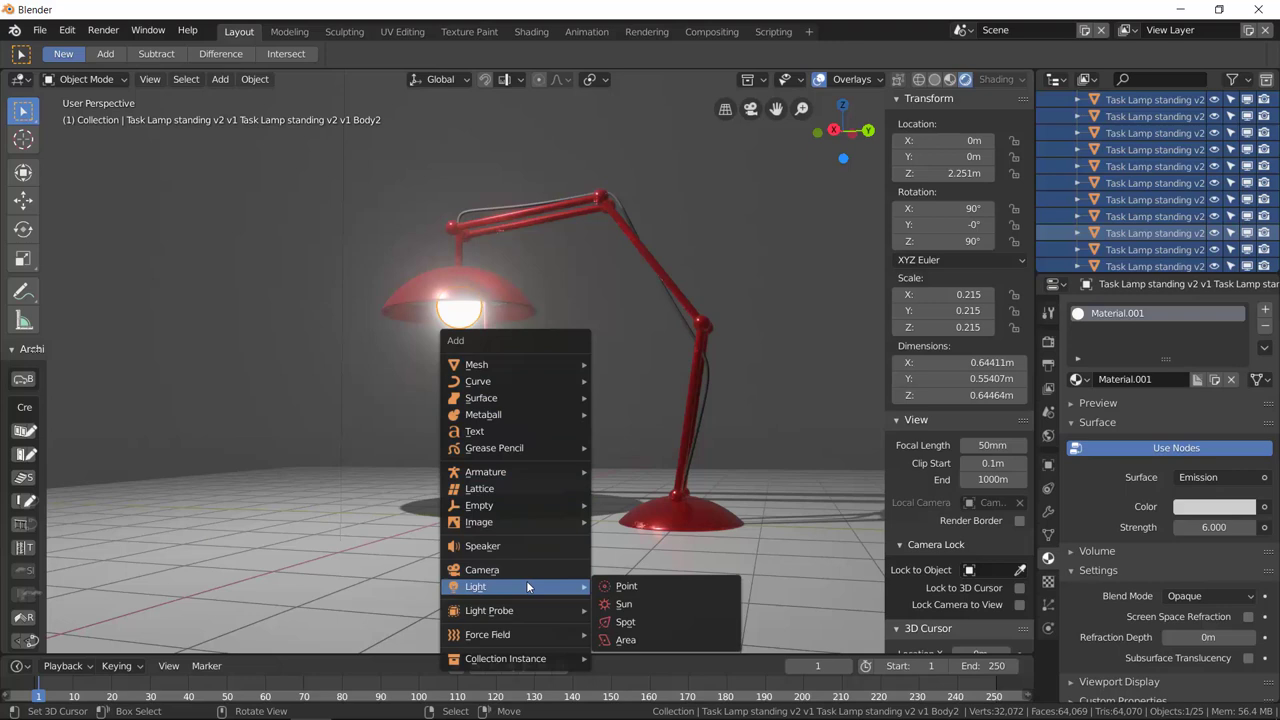
click(655, 588)
key(g)
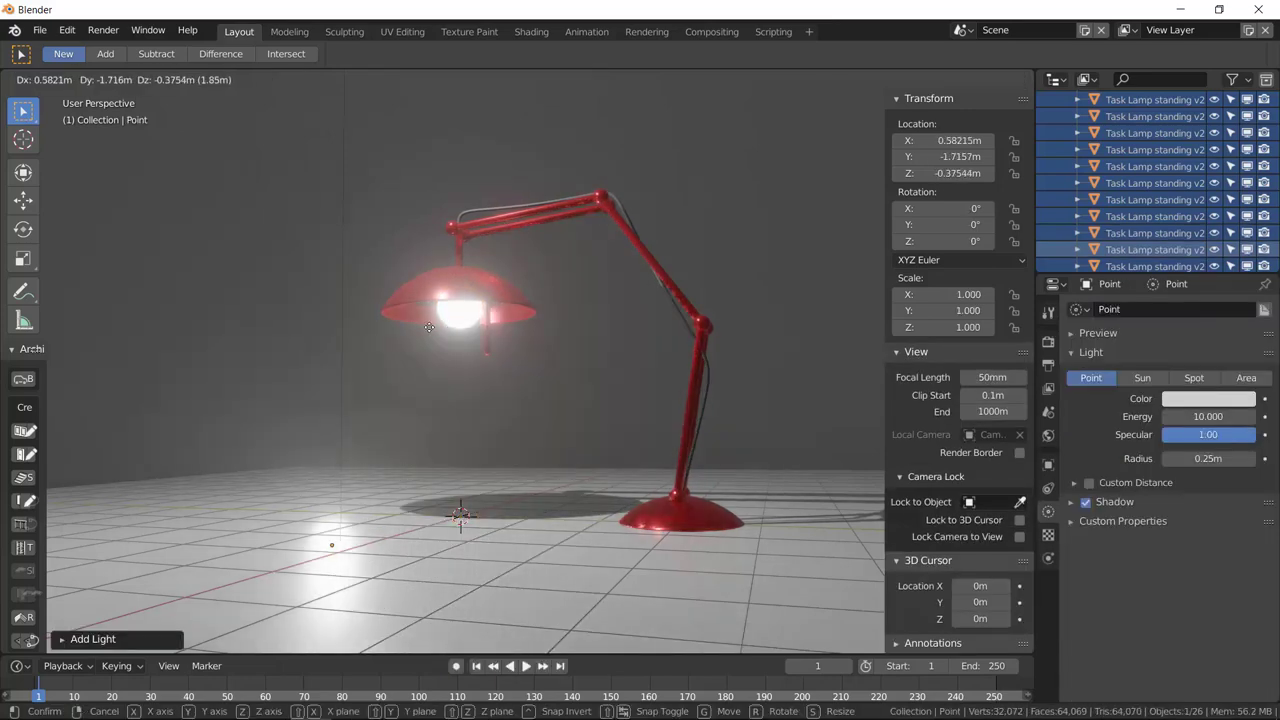
click(695, 120)
key(g)
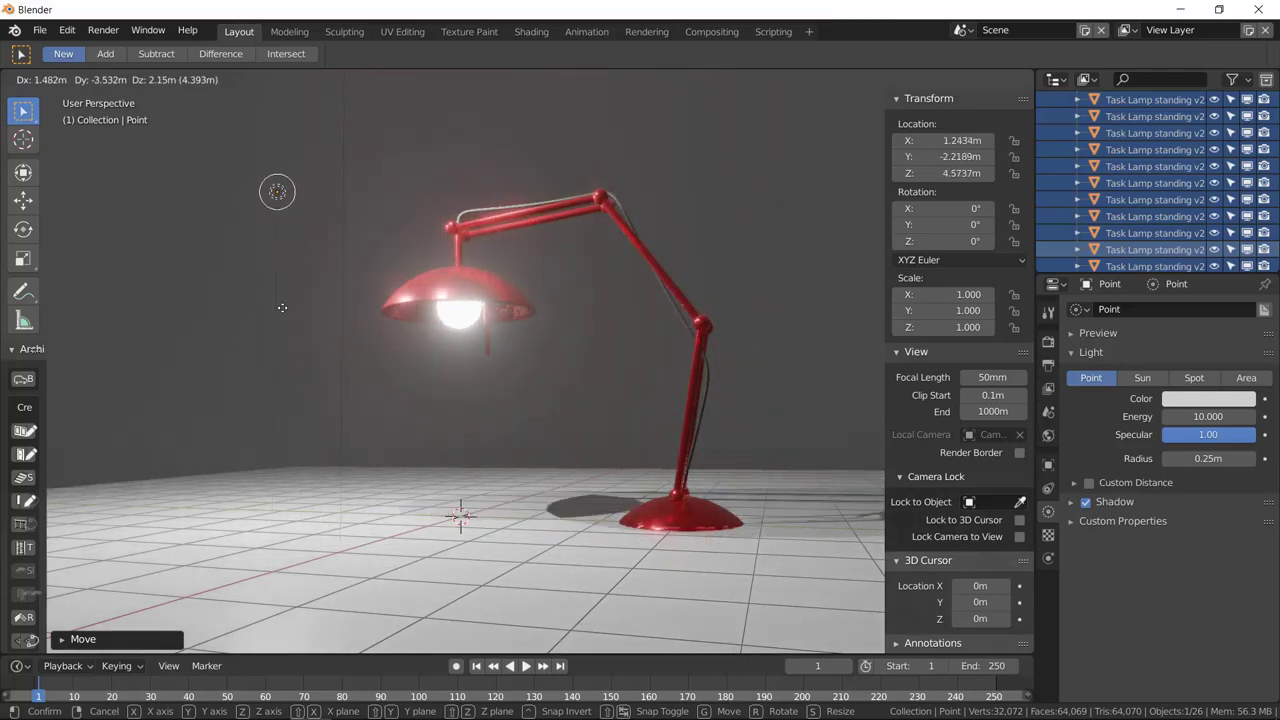
click(520, 419)
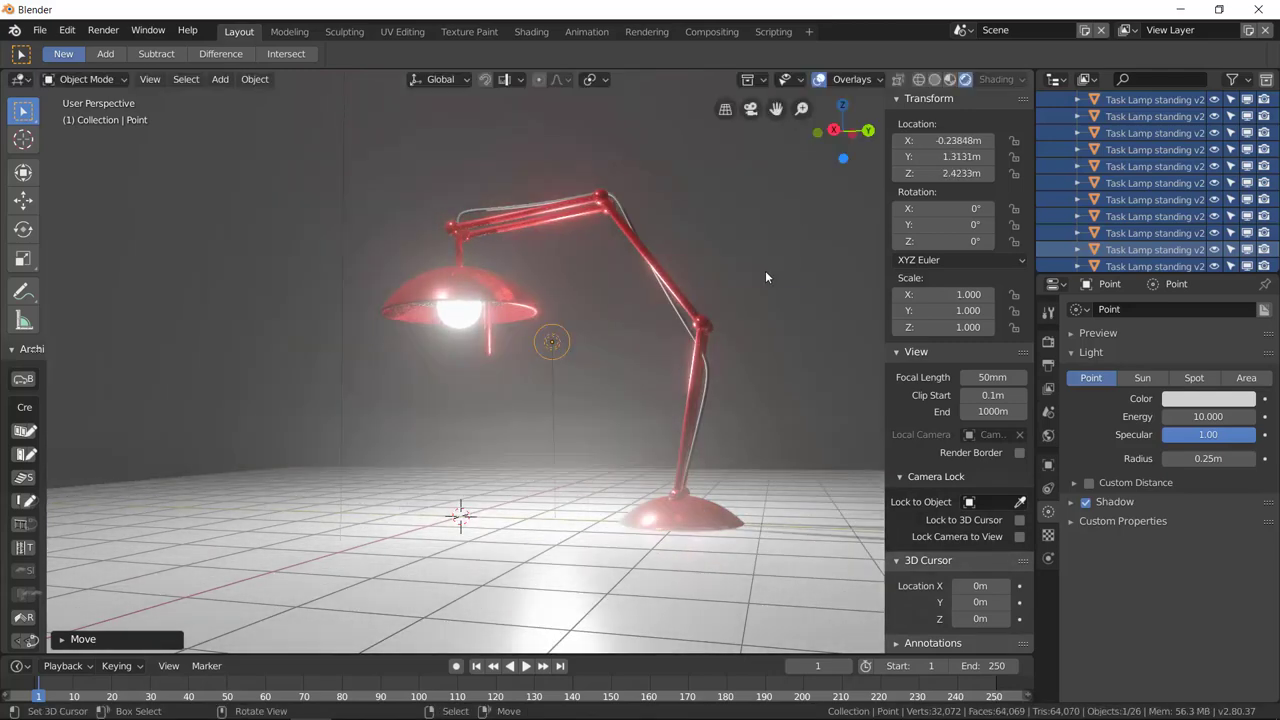
key(x)
click(765, 270)
Step: Add a spot light and centre it inside the lampshade at the bulb, about 2.97 m above the floor, shining downwards
key(shift+a)
mouse_move(760, 288)
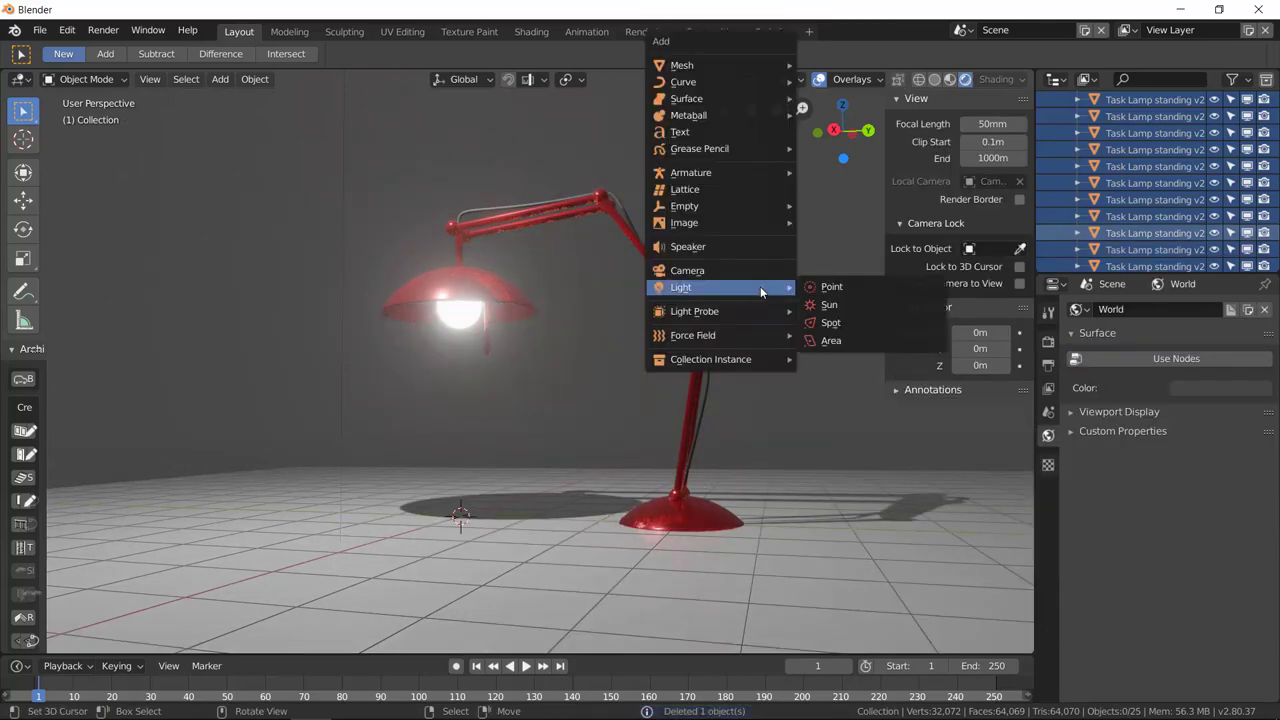
click(852, 323)
key(g)
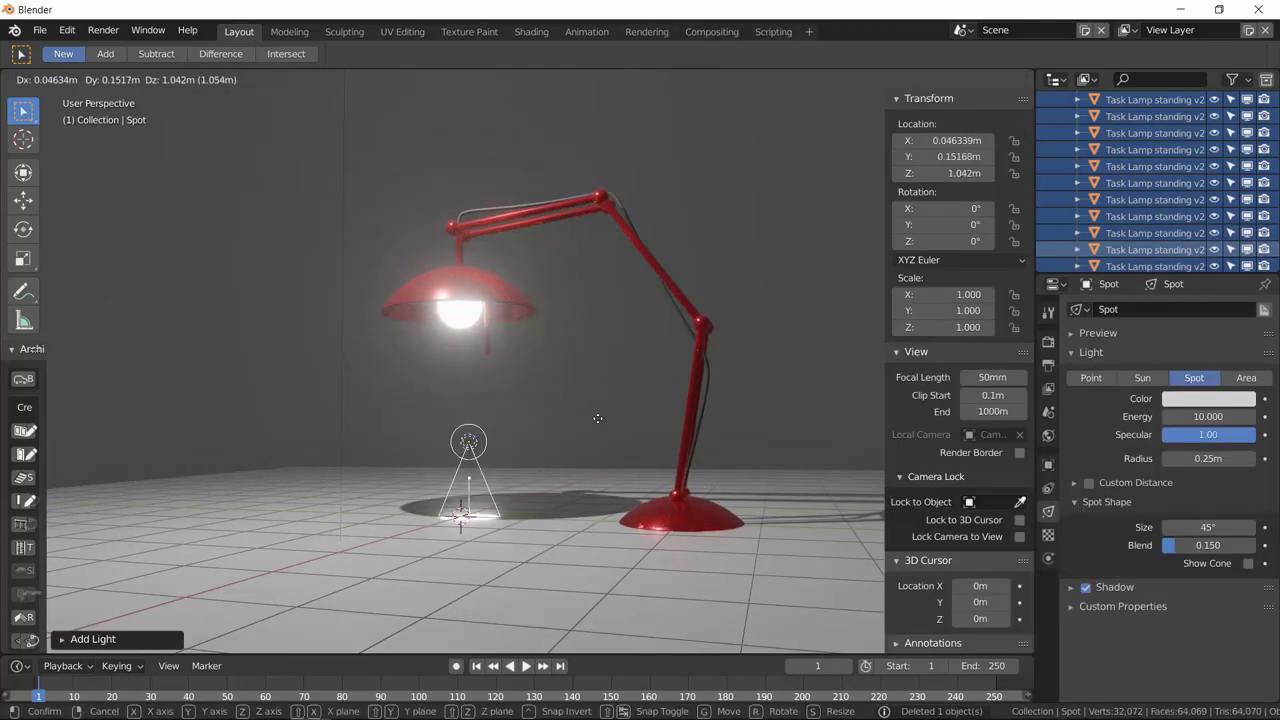
click(556, 369)
middle_drag(556, 369, 648, 370)
key(g)
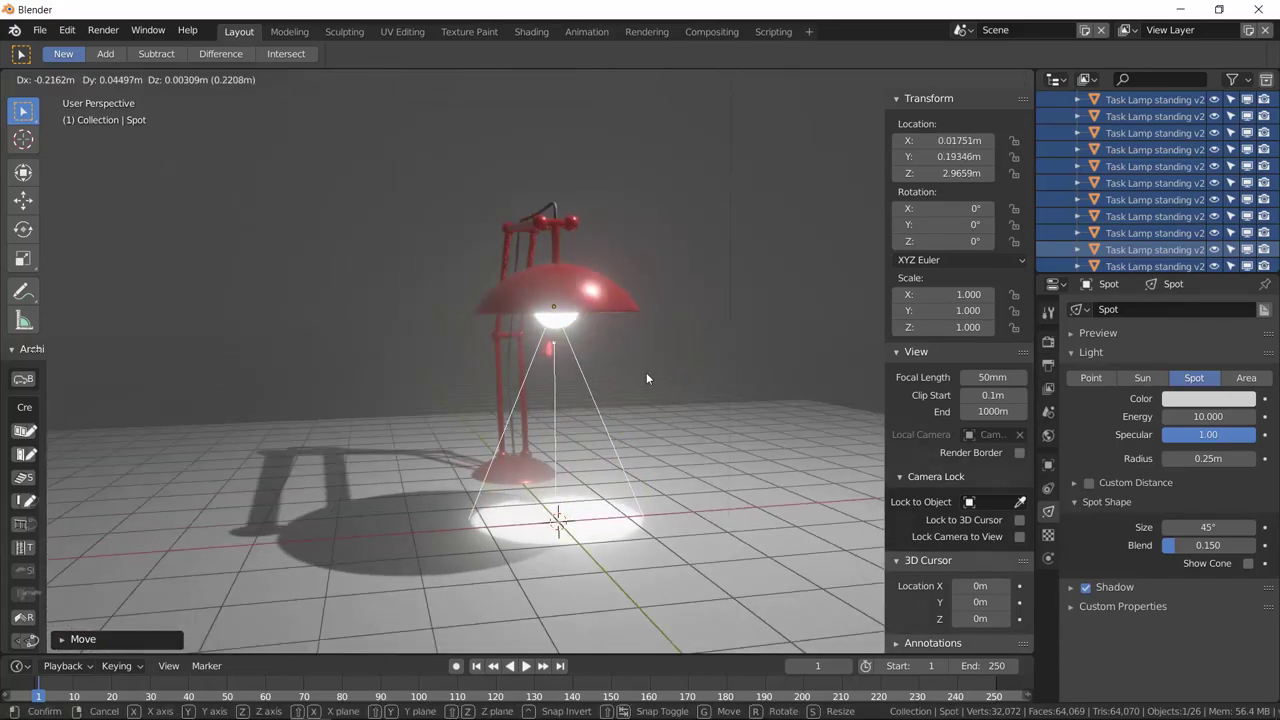
click(644, 369)
middle_drag(673, 434, 531, 408)
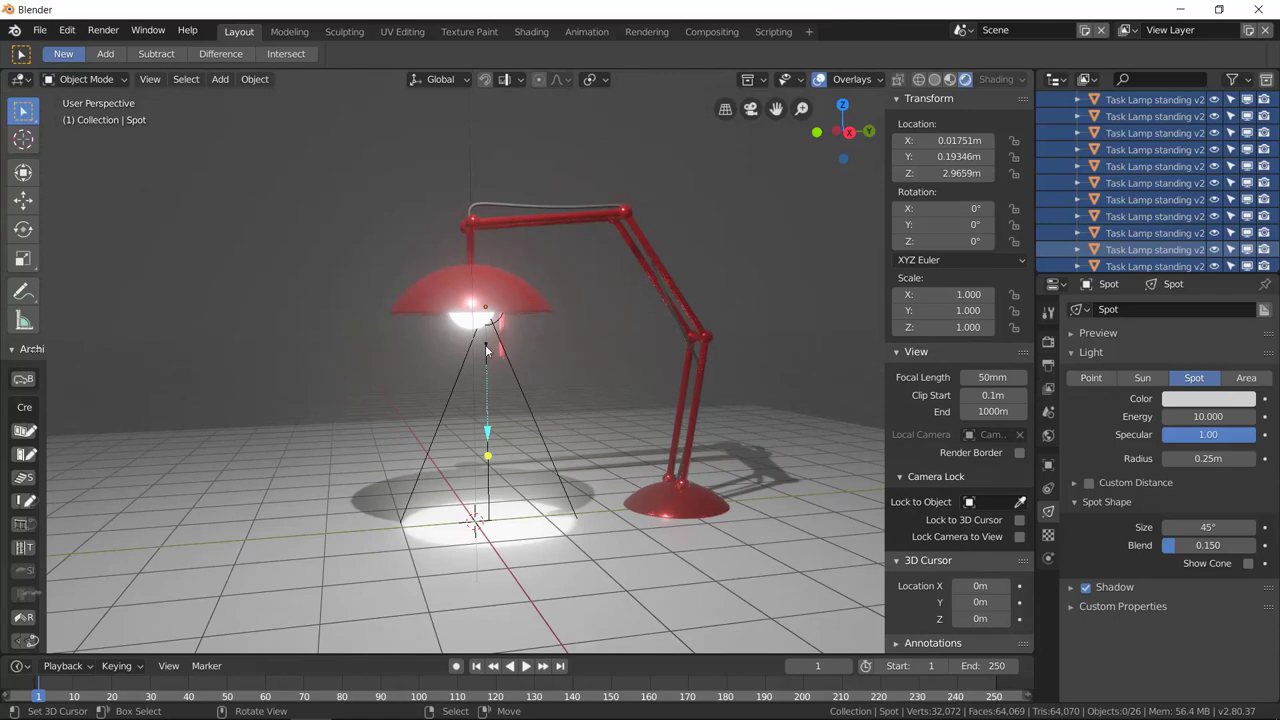
key(g)
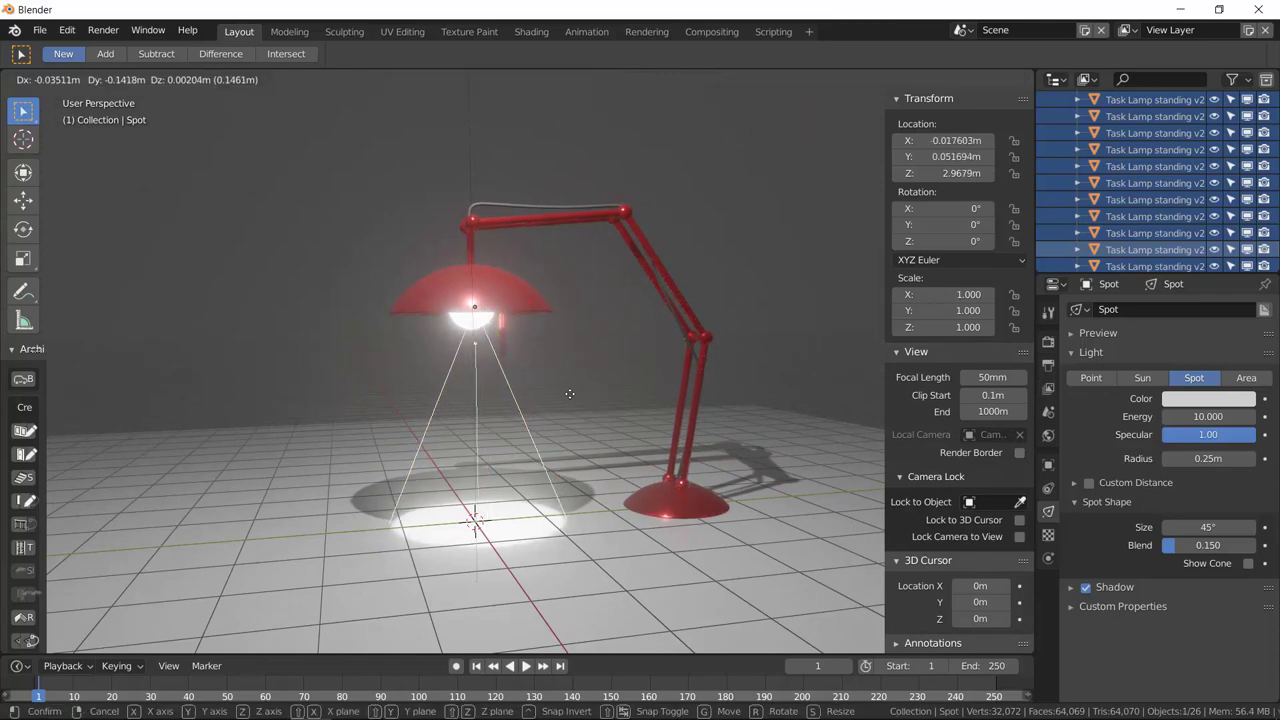
click(569, 393)
Step: Set the spot light's energy to 3 and its radius to 0.54 m
click(1193, 416)
text(3)
key(Return)
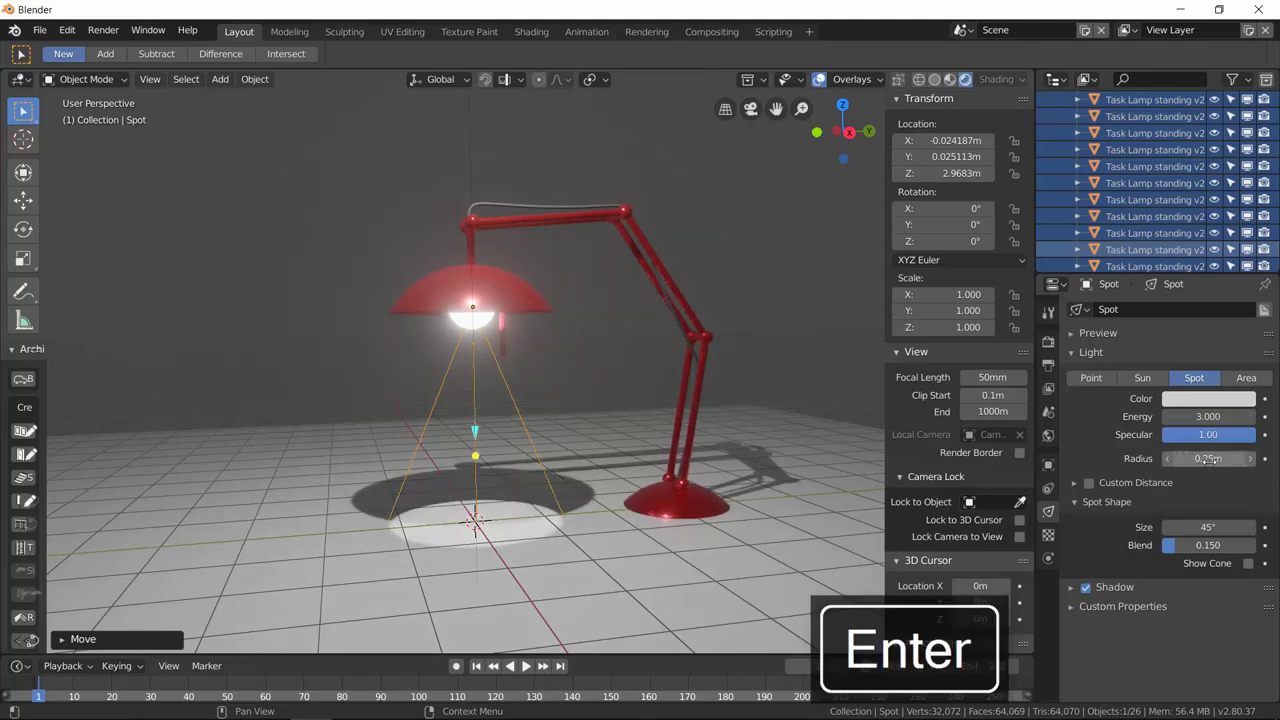
mouse_move(1218, 457)
mouse_down()
mouse_move(1276, 457)
mouse_move(1197, 458)
mouse_up()
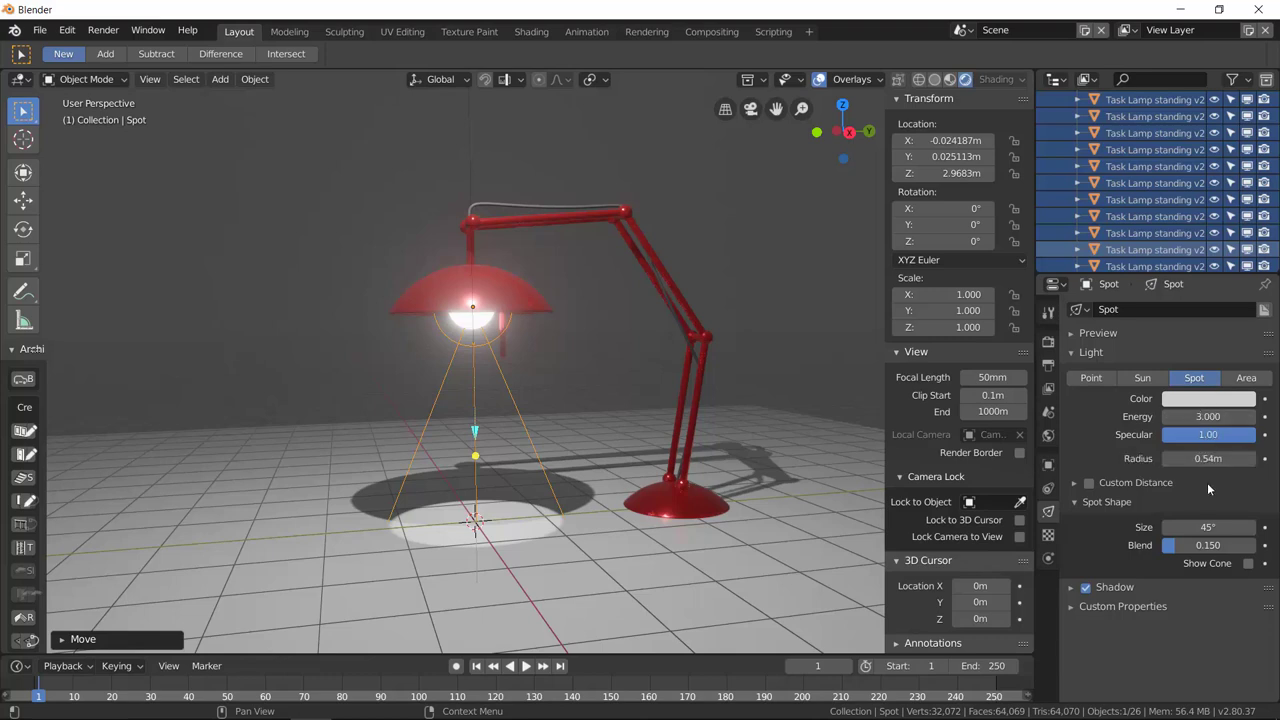
Step: Try a green colour for the spot light and undo it
click(1226, 399)
drag(1163, 186, 1135, 192)
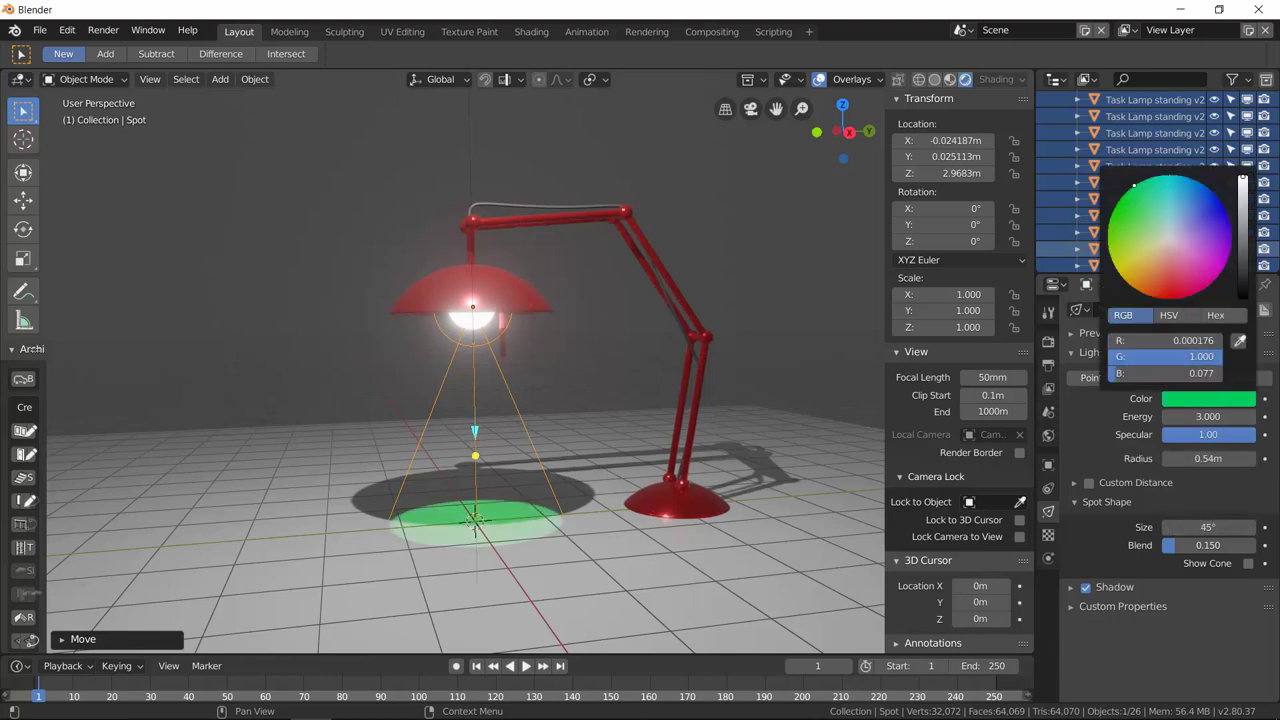
key(ctrl+z)
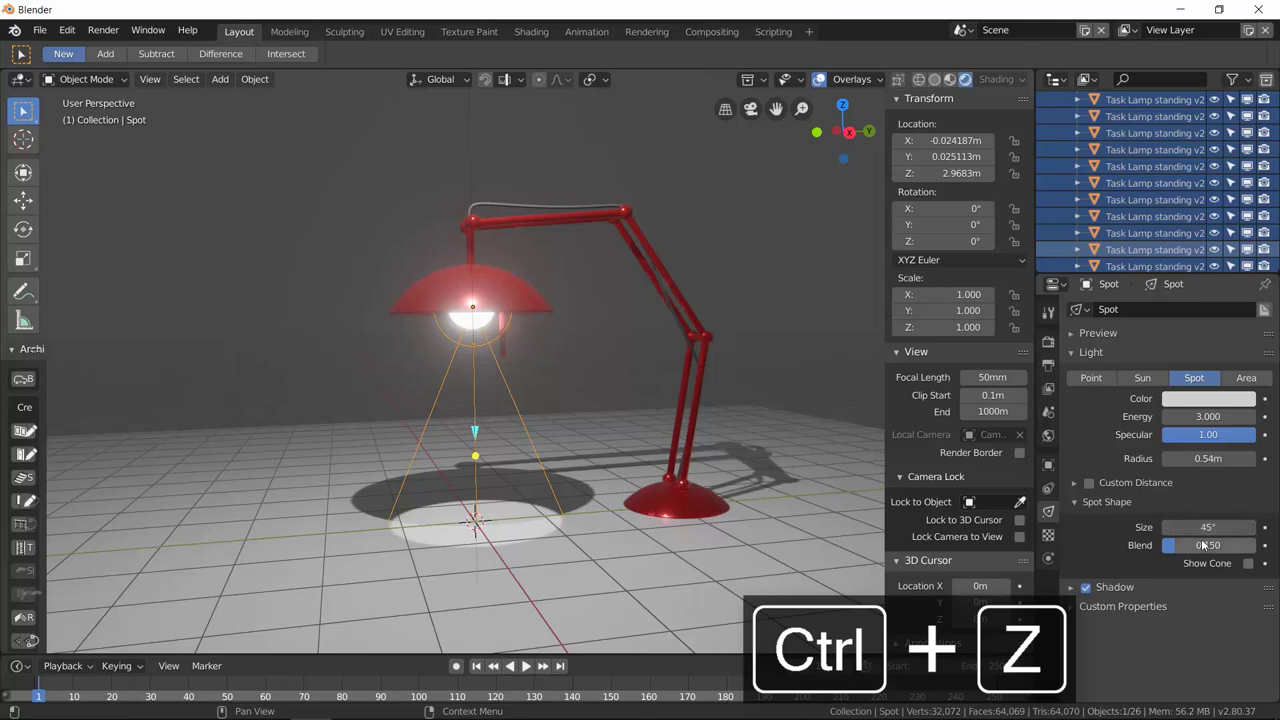
Step: Set the spot shape's blend to 0.686 and its size to 110°
mouse_move(1200, 550)
mouse_down()
mouse_move(1261, 548)
mouse_move(1164, 548)
mouse_move(1218, 545)
mouse_move(1208, 548)
mouse_up()
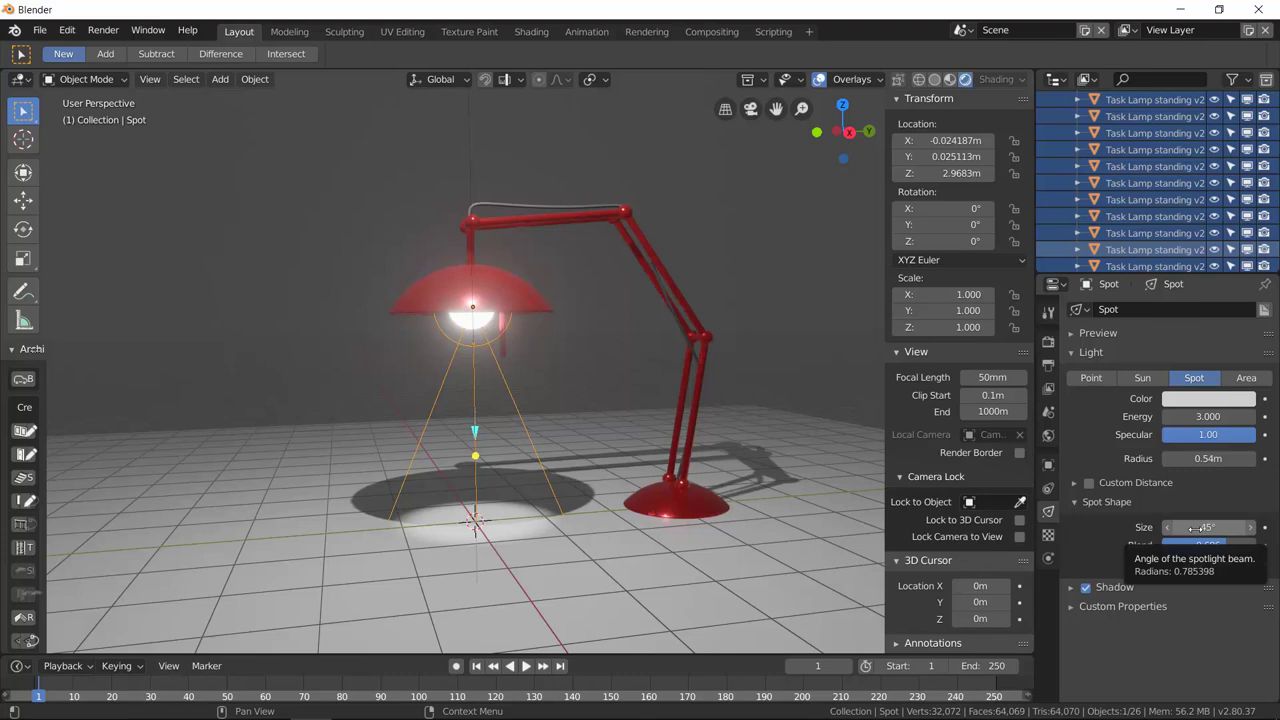
drag(1208, 527, 1272, 527)
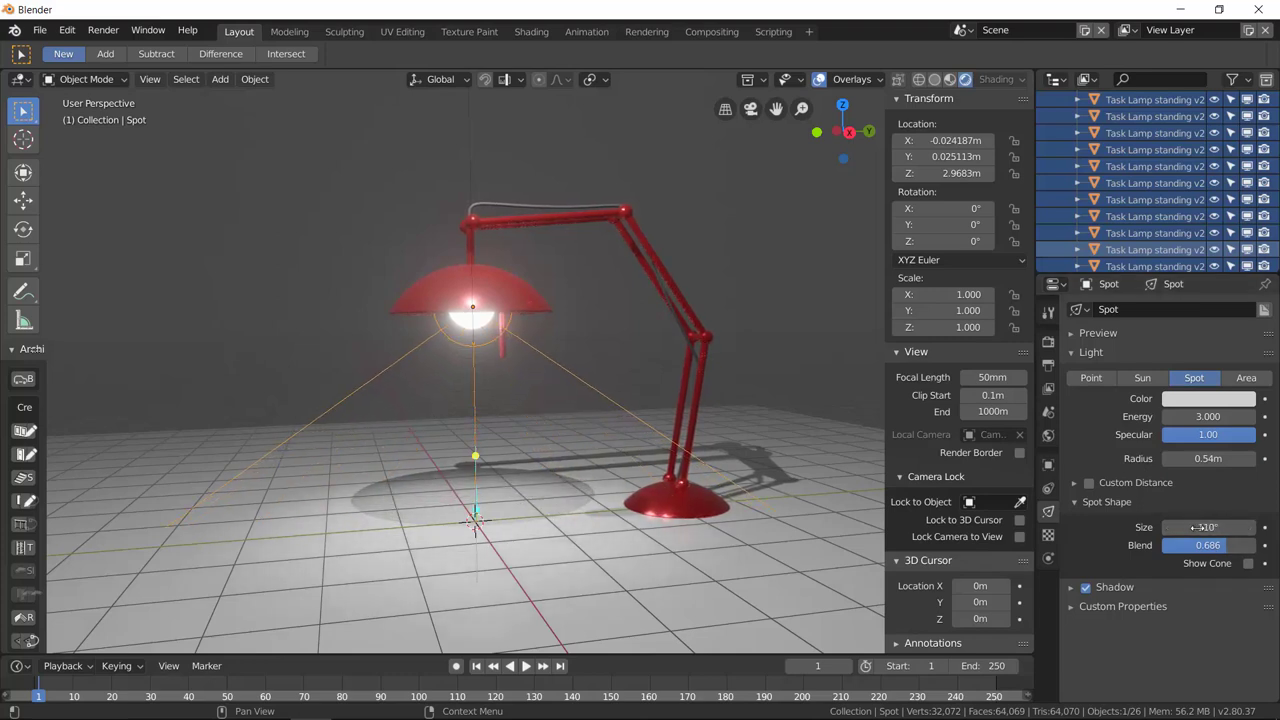
Step: Delete the original light above the lamp, keeping the spot light in the lampshade
middle_drag(556, 441, 621, 449)
scroll(470, 246, down, 6)
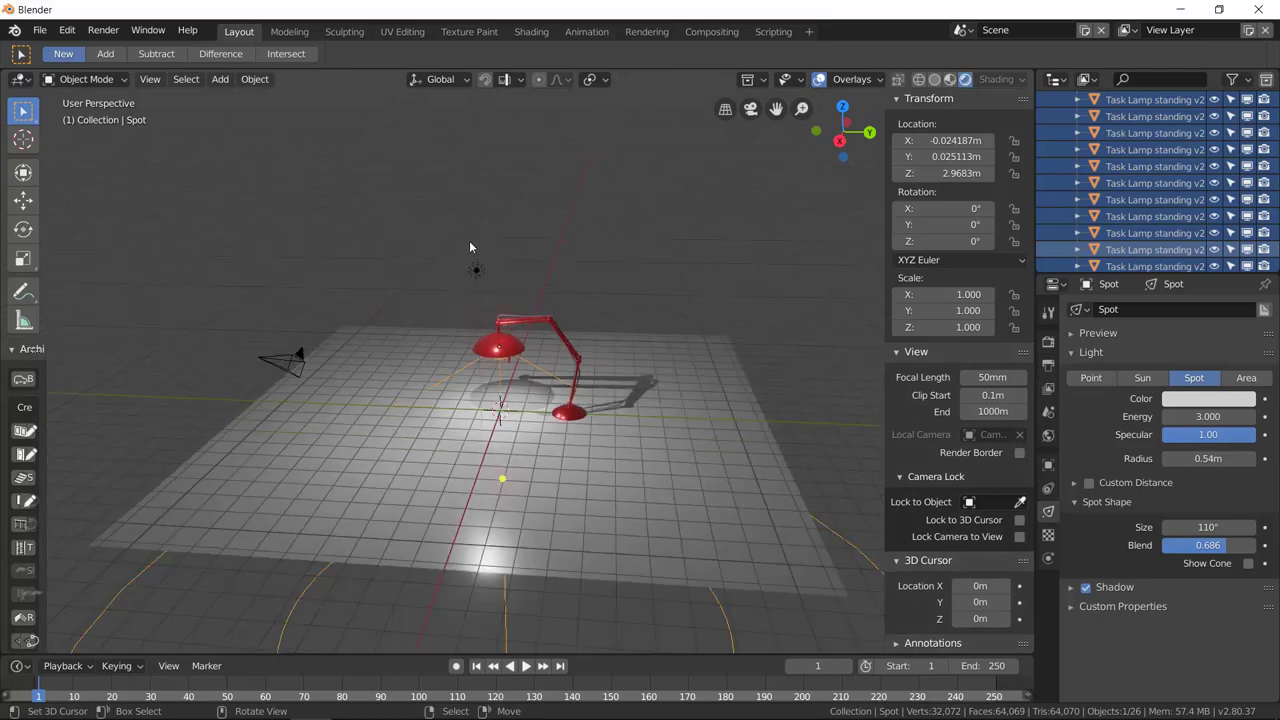
click(477, 273)
key(x)
click(652, 303)
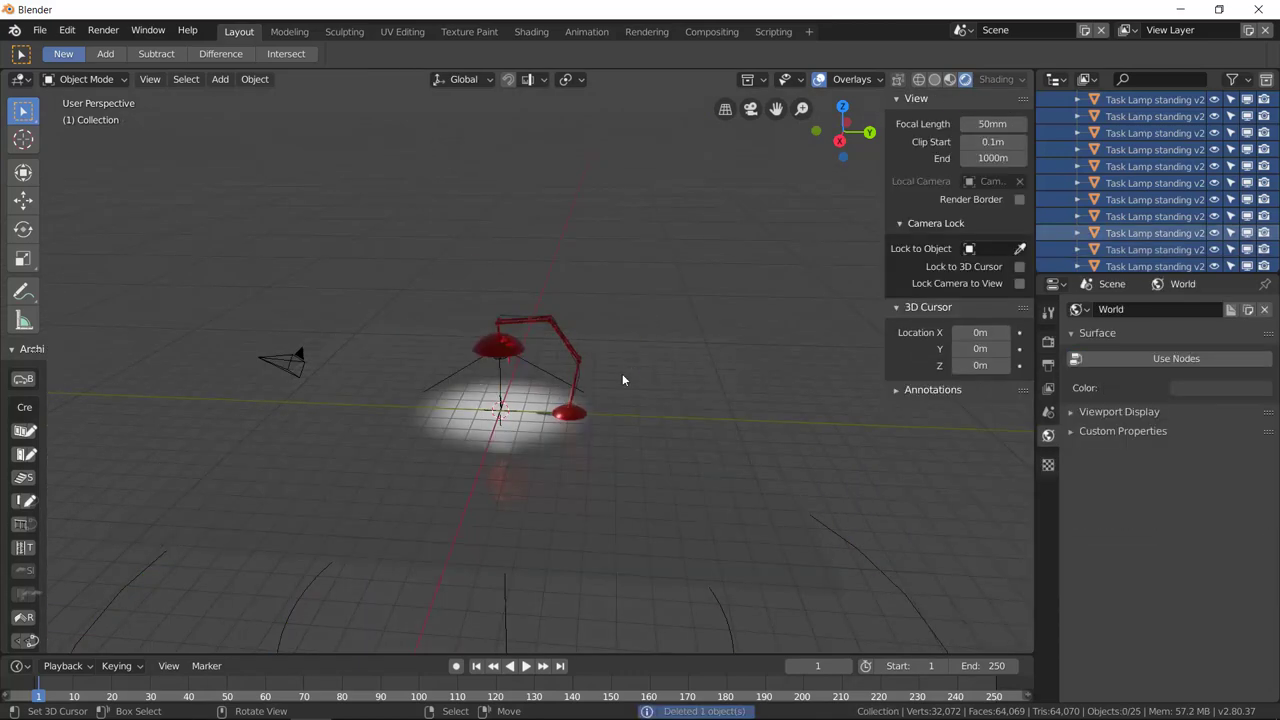
scroll(575, 404, up, 2)
middle_drag(575, 404, 756, 452)
Step: Save the project in the Temp folder under a file name that joins "lamp" with a person's first name
key(ctrl+s)
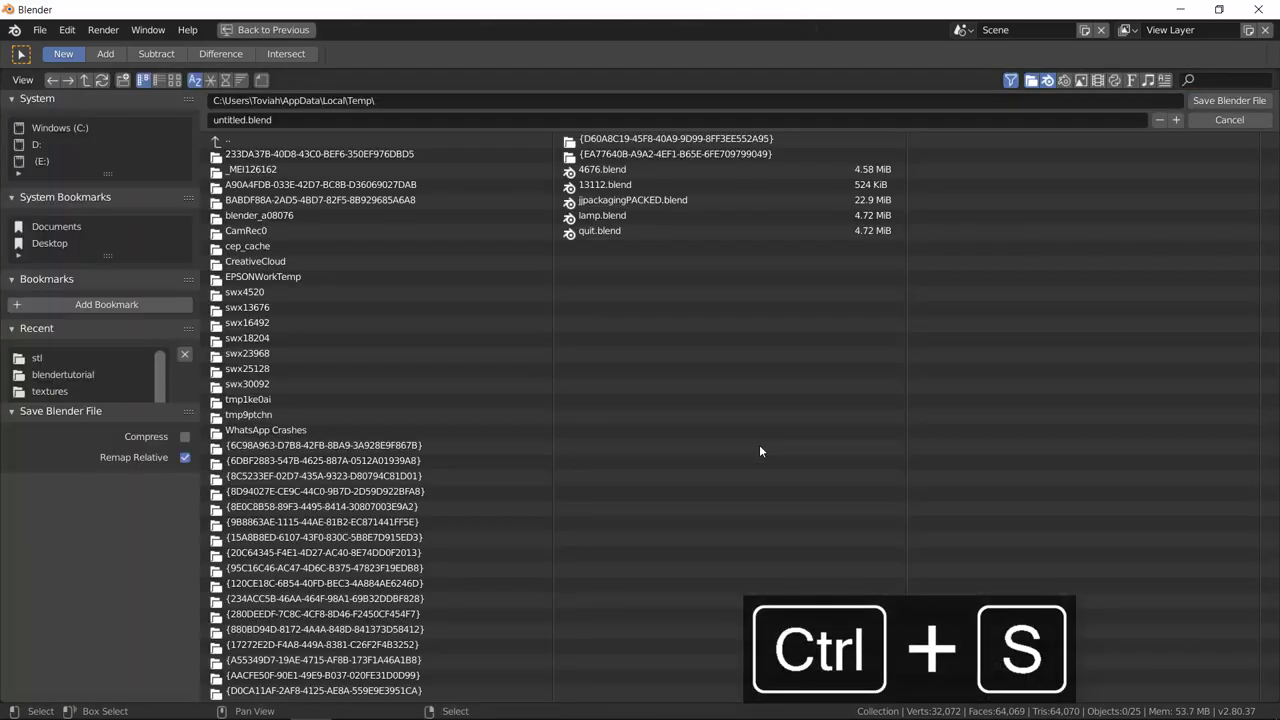
click(306, 120)
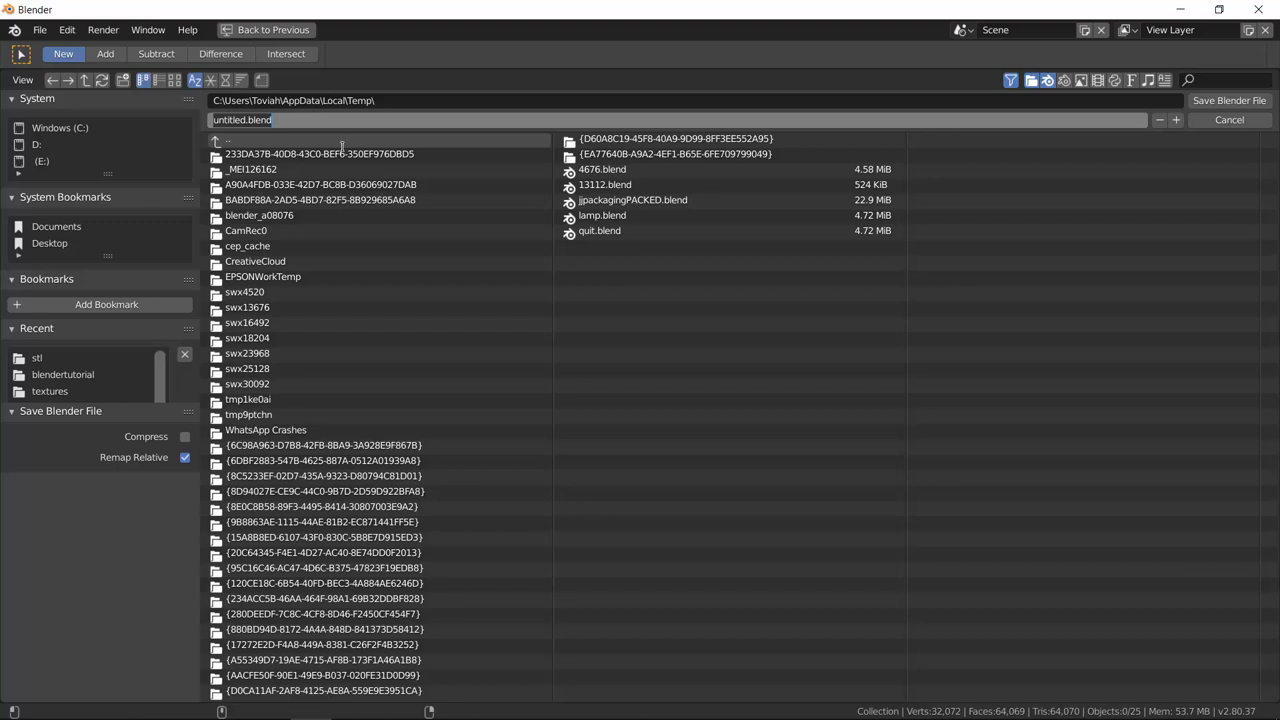
text(spotlight)
key(ctrl+a)
text(lampmichael)
key(Return)
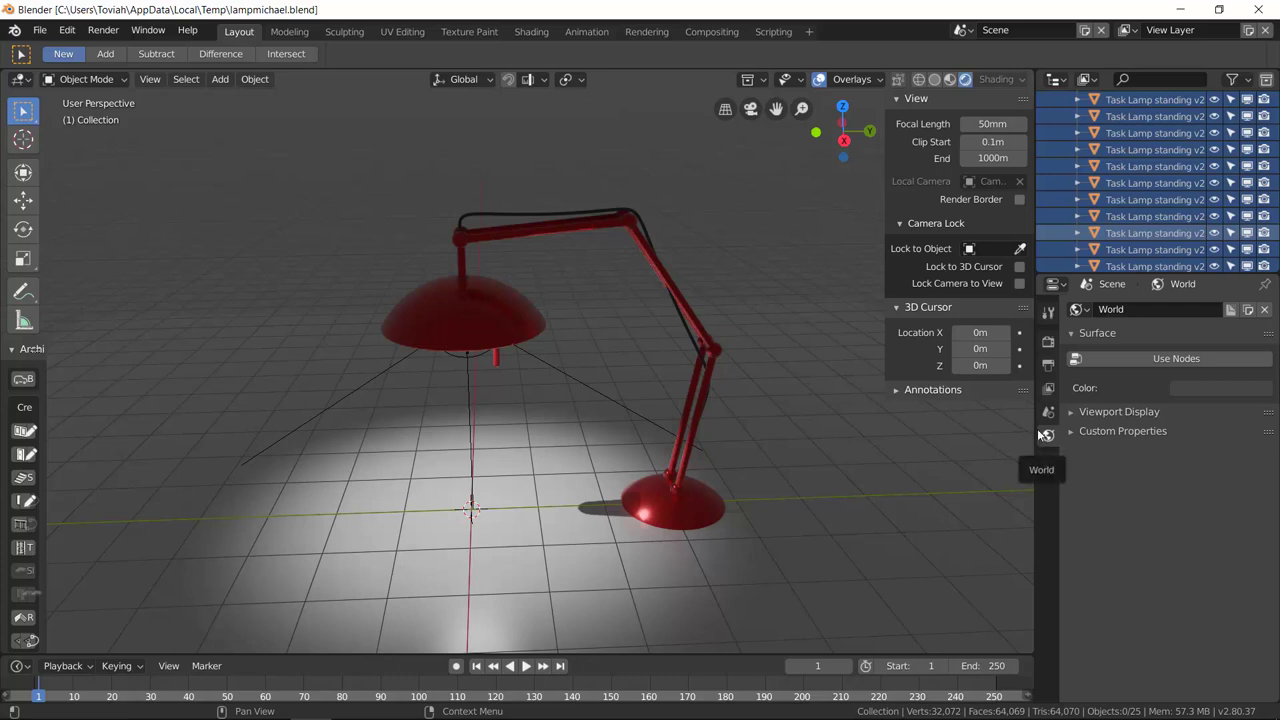
Step: Enable Use Nodes for the world surface, toggling it to compare the background
click(1123, 361)
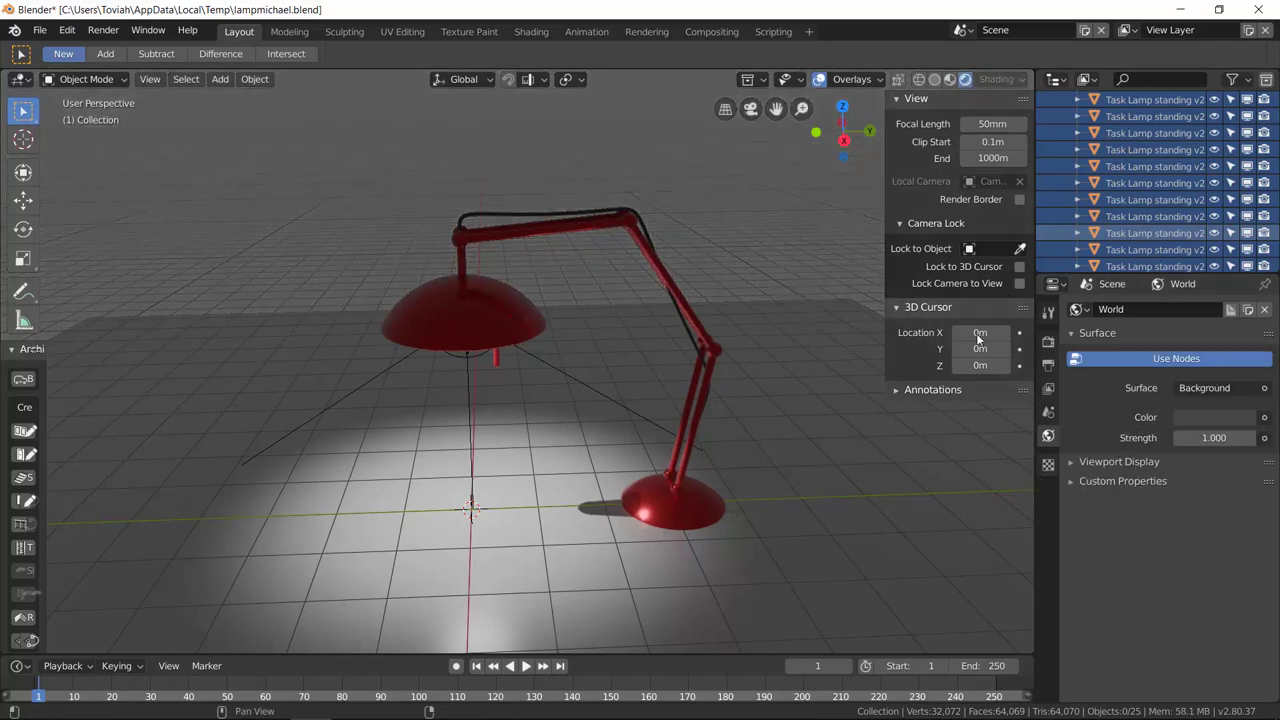
click(1123, 361)
click(1140, 360)
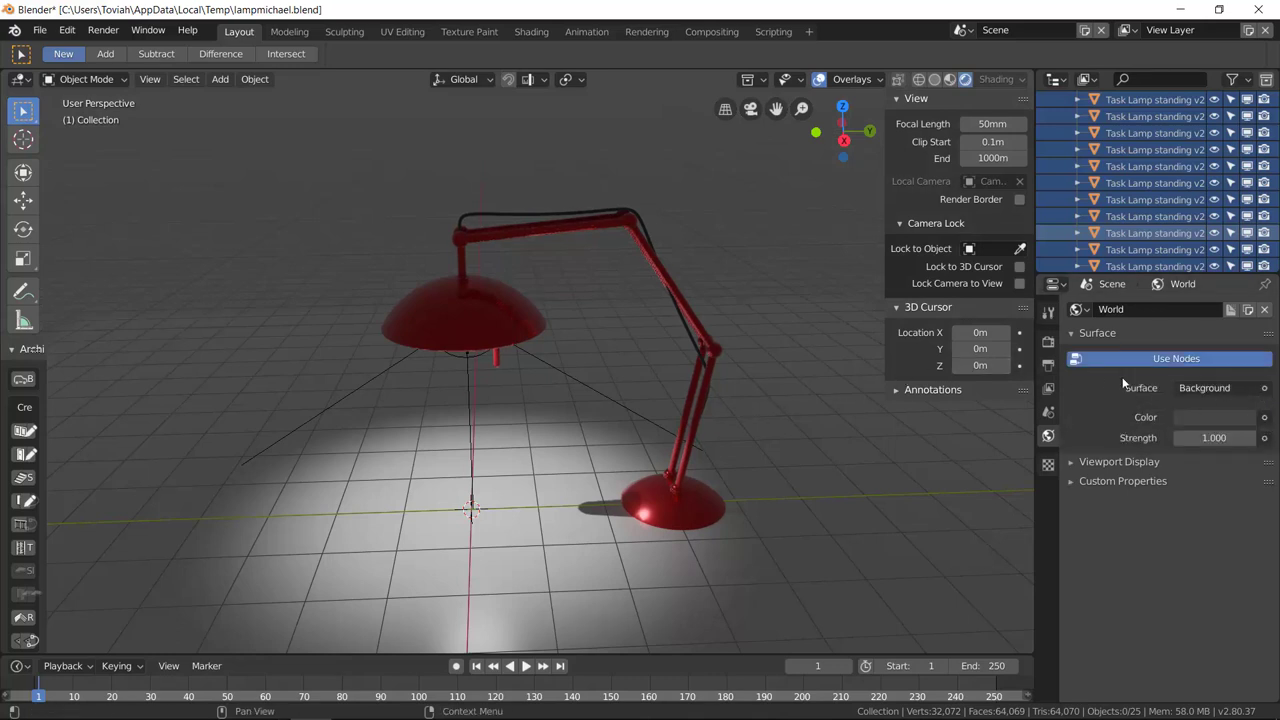
click(1205, 360)
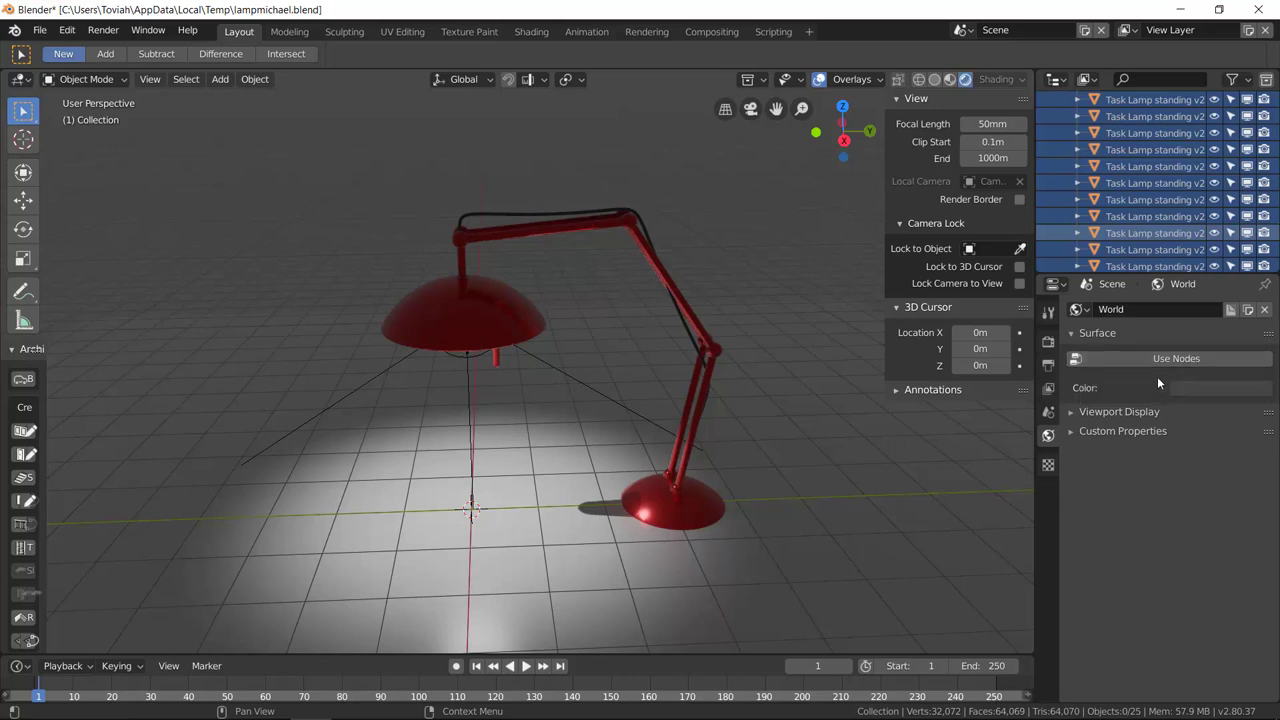
click(1162, 360)
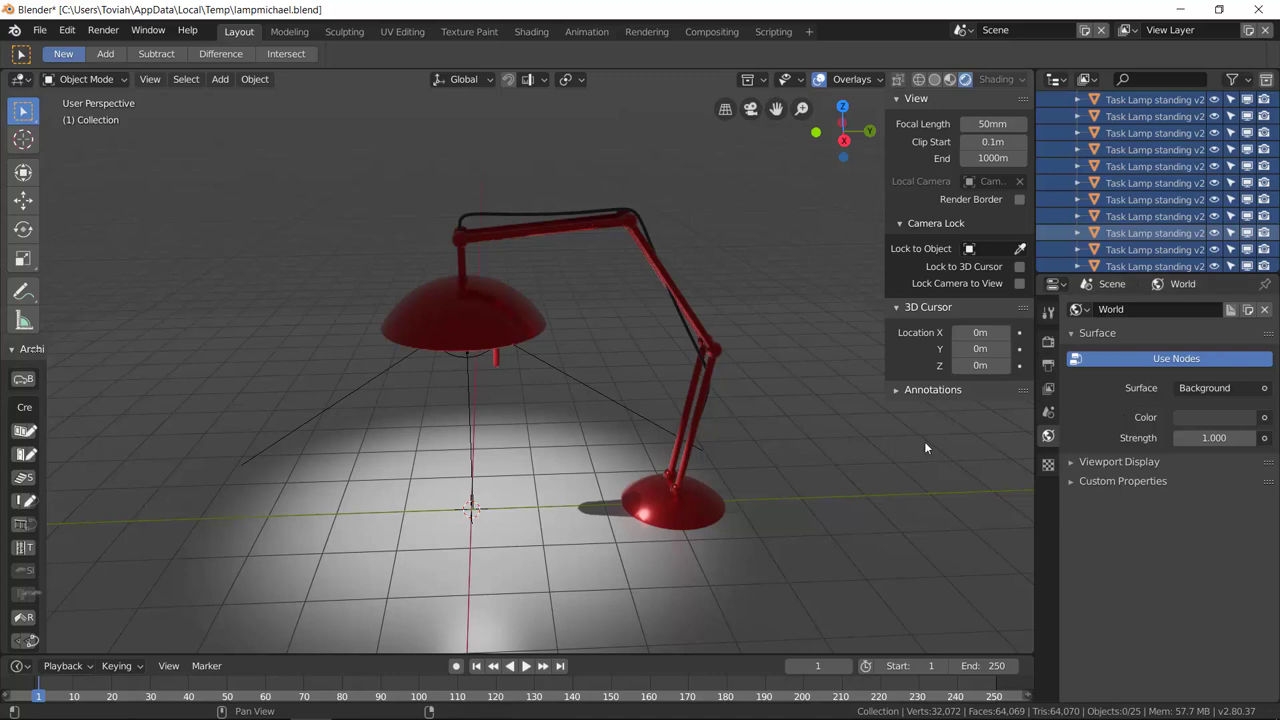
click(1218, 390)
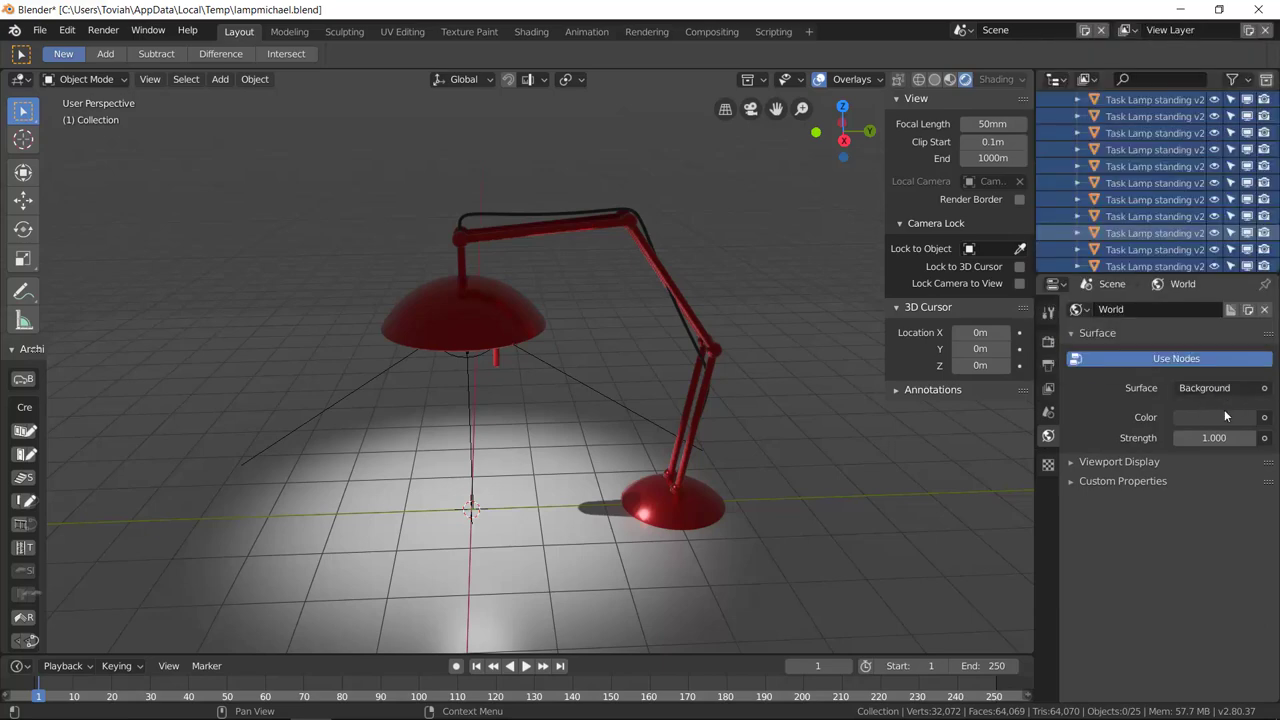
click(1263, 418)
click(1215, 417)
mouse_move(1202, 247)
mouse_down()
mouse_move(1194, 208)
mouse_move(1108, 233)
mouse_move(1192, 218)
mouse_move(1137, 210)
mouse_move(1180, 258)
mouse_move(1133, 250)
mouse_move(1160, 238)
mouse_up()
key(Escape)
Step: Assign an Environment Texture to the world background colour and load Studio.hdr from the blendertutorial textures folder
click(1264, 417)
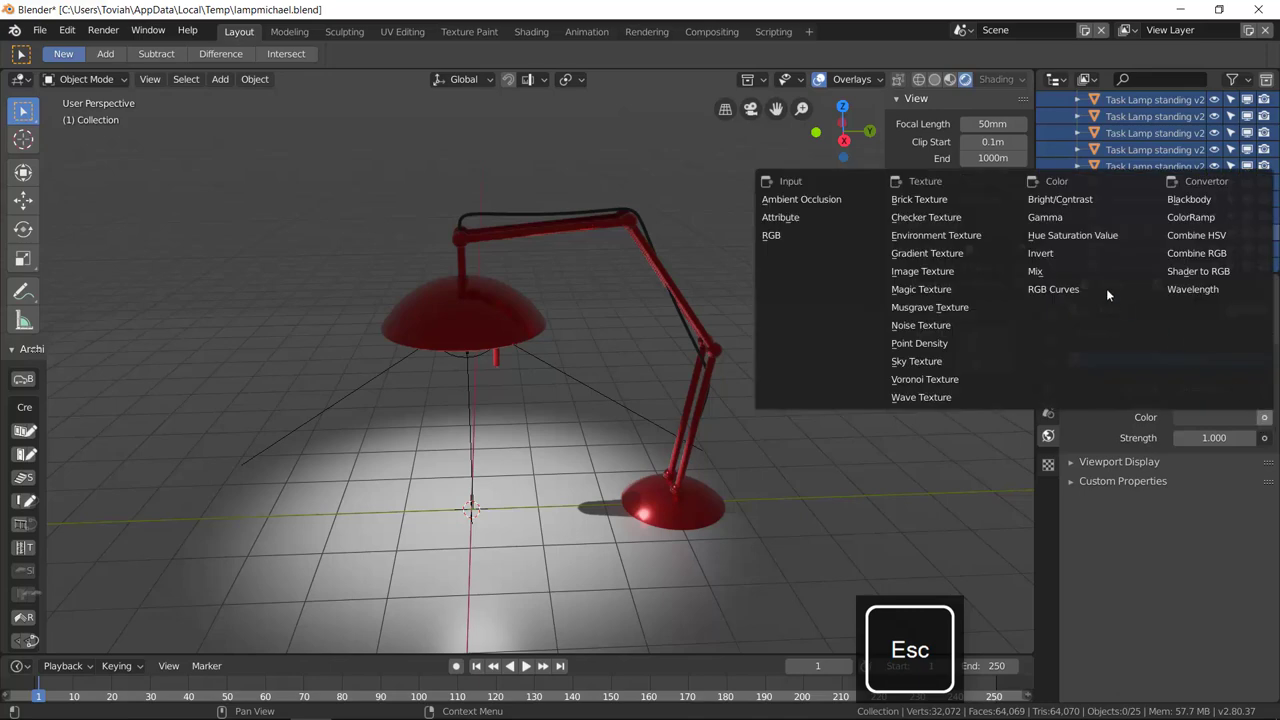
click(936, 235)
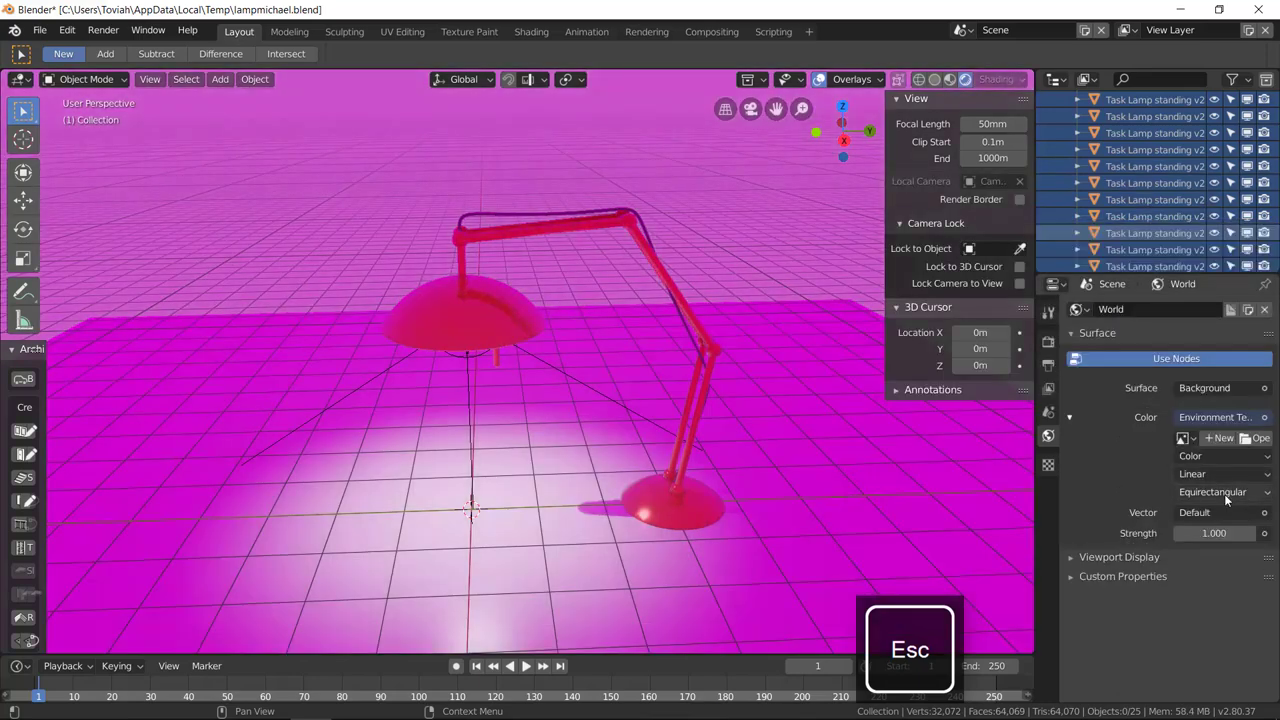
click(1263, 439)
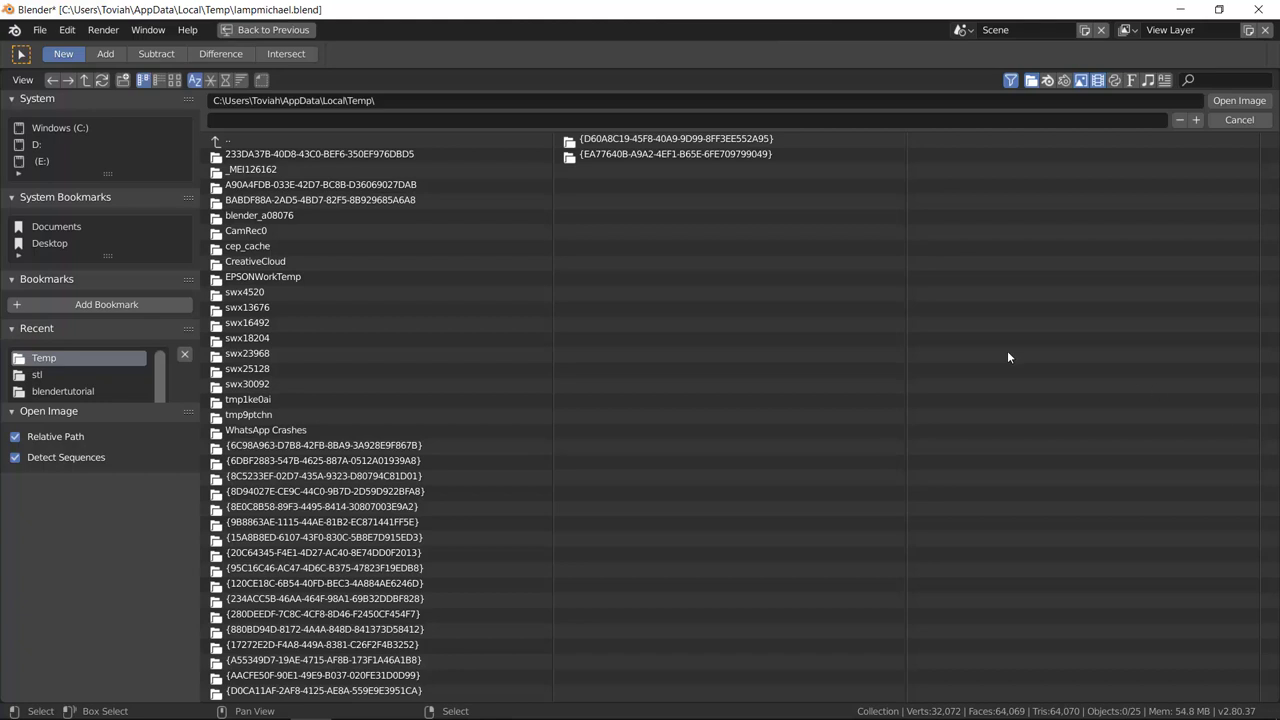
click(72, 227)
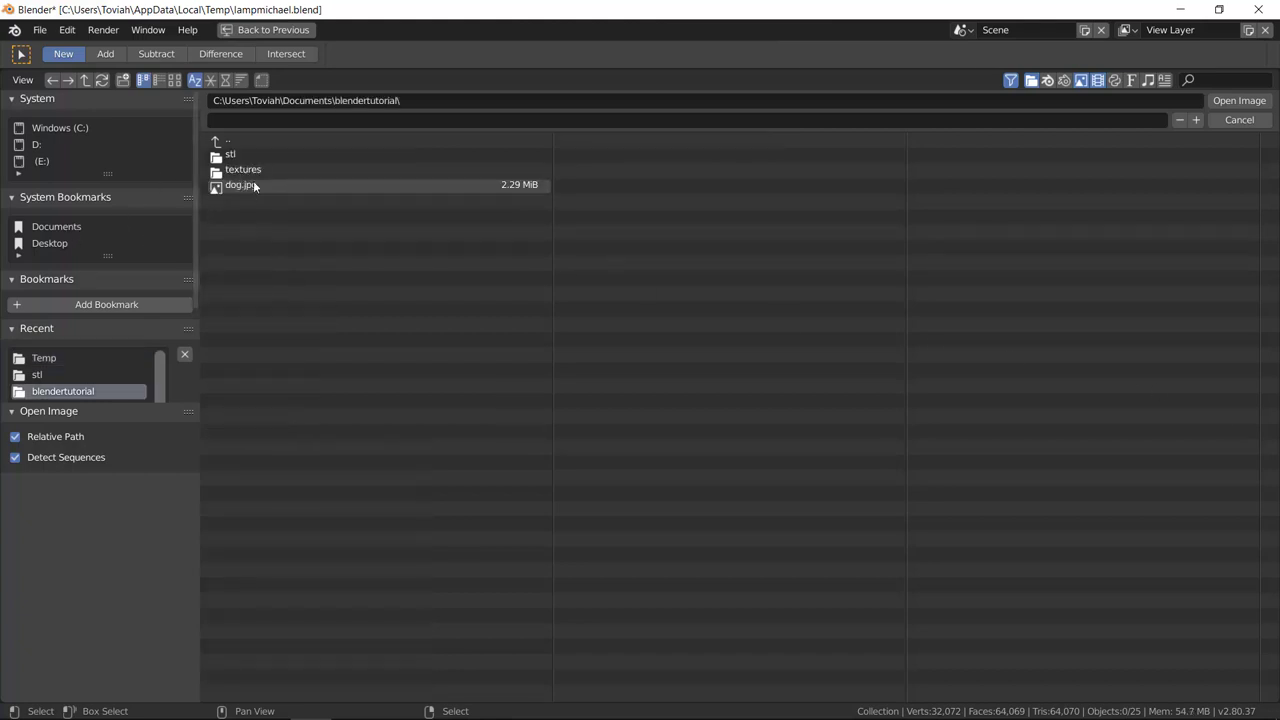
click(243, 170)
click(247, 186)
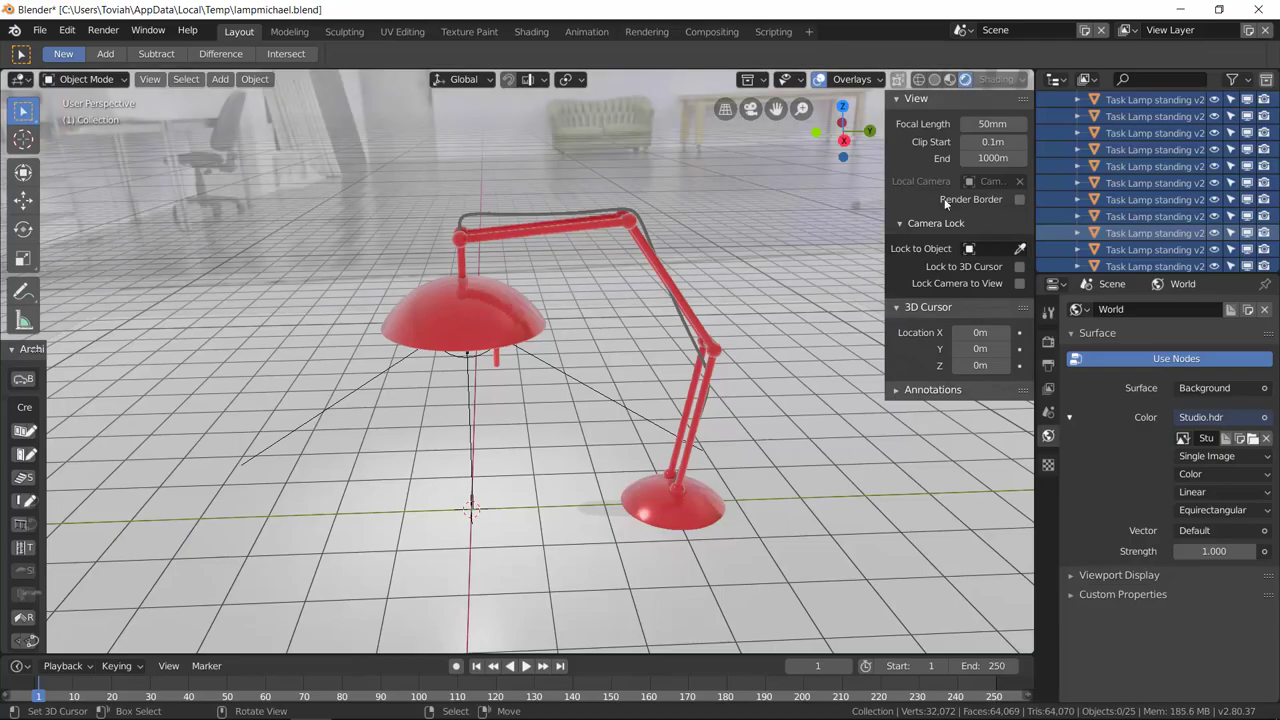
Step: Frame the whole lamp, select the lampshade and examine the studio reflections on its surface up close
mouse_move(616, 228)
middle_down()
mouse_move(580, 228)
mouse_move(560, 250)
mouse_move(711, 251)
mouse_move(722, 222)
mouse_move(649, 236)
mouse_move(603, 227)
middle_up()
key(a)
key(KP_Decimal)
key(alt+a)
middle_drag(731, 290, 596, 286)
scroll(505, 316, up, 8)
click(550, 304)
scroll(597, 288, down, 5)
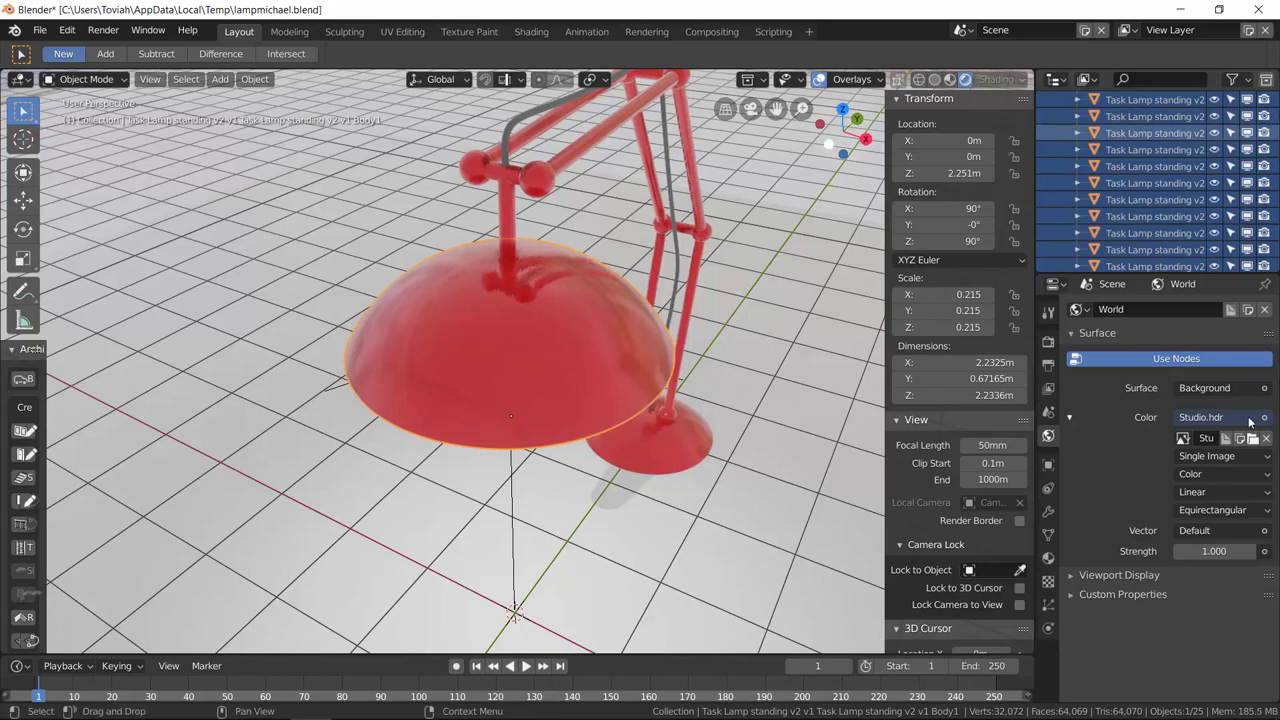
Step: Set the world background strength to 0.6
mouse_move(1214, 551)
mouse_down()
mouse_move(1232, 551)
mouse_move(1190, 551)
mouse_up()
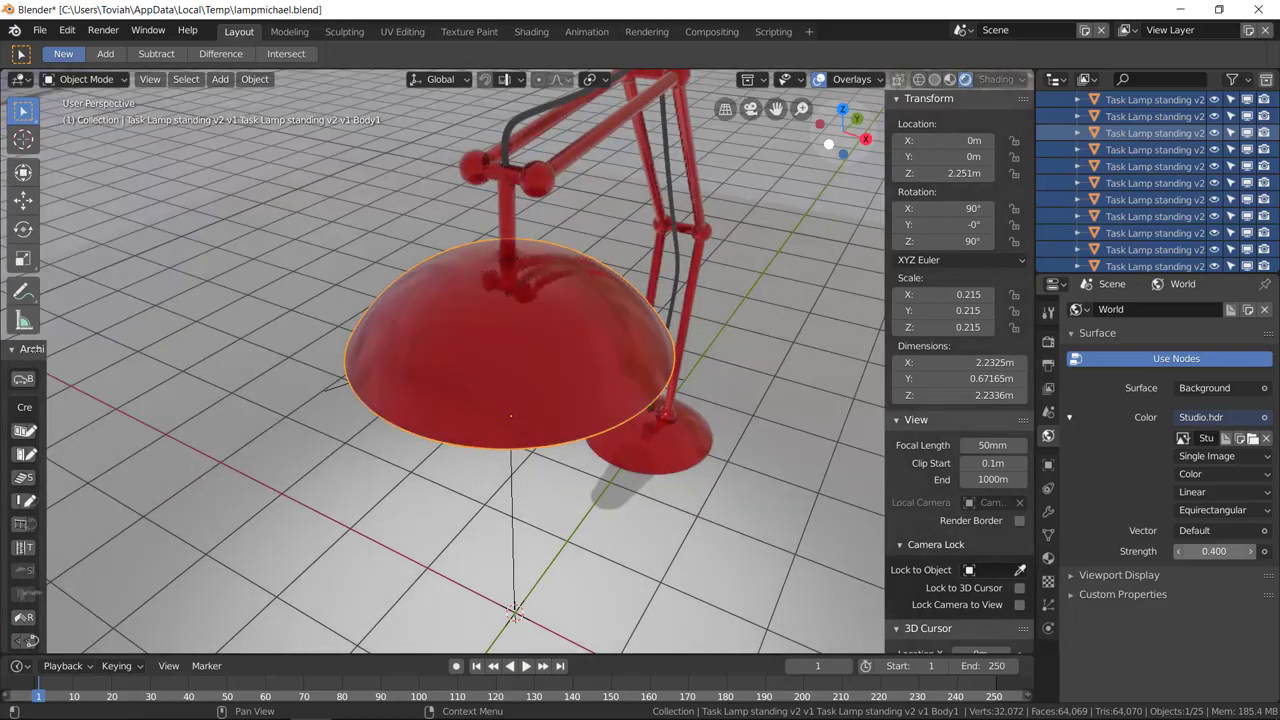
click(1214, 551)
text(0.6)
key(Return)
scroll(802, 458, down, 4)
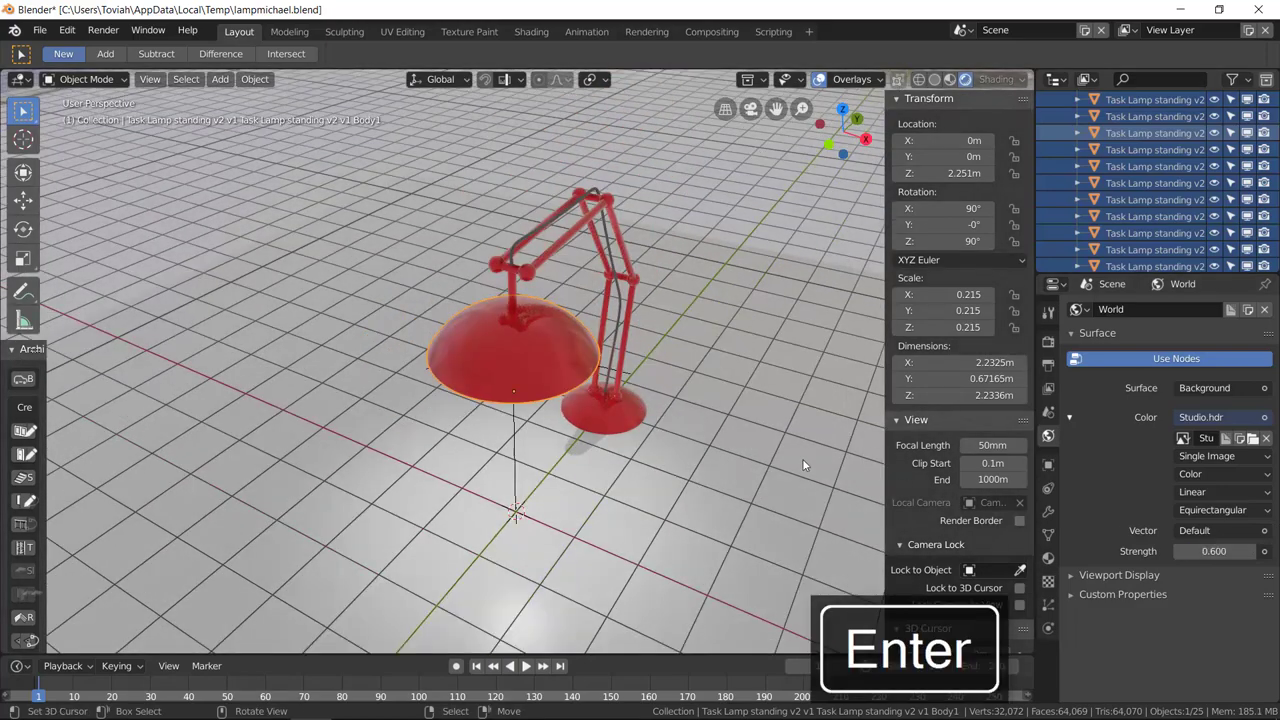
Step: Set the red lampshade material's Metallic to 1.000 and its Specular to about 0.432
middle_drag(817, 466, 497, 309)
click(497, 309)
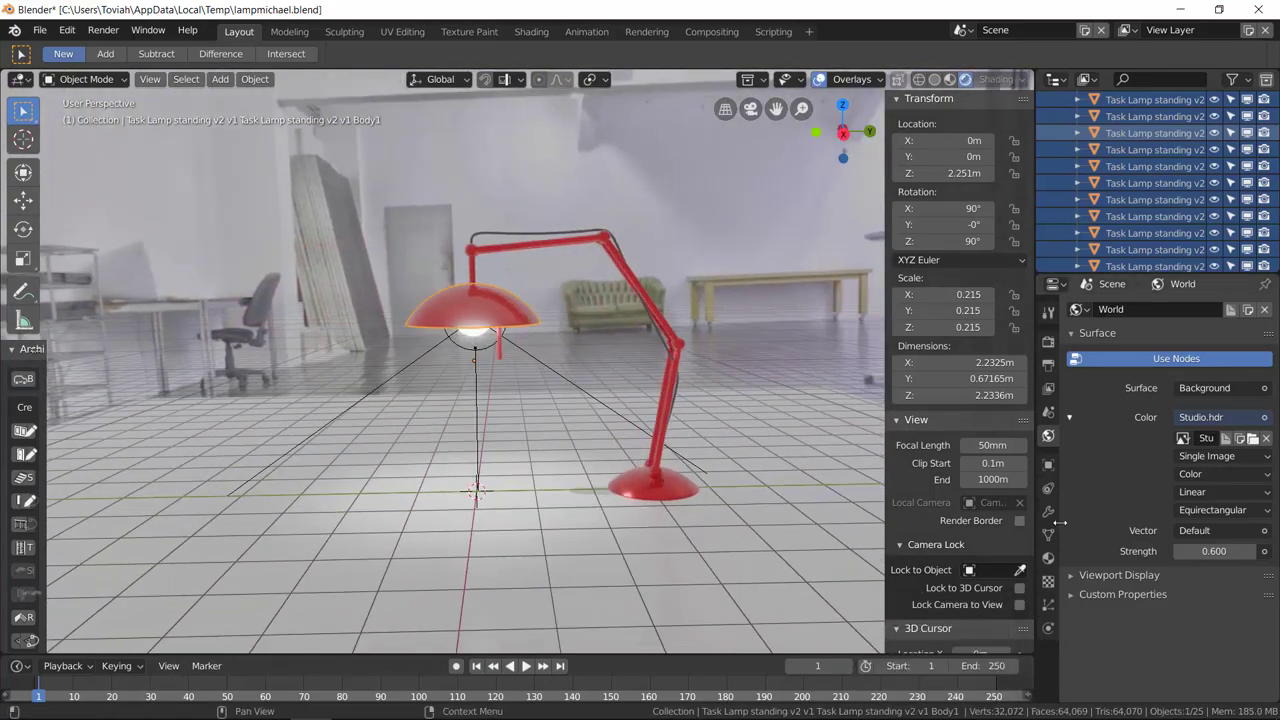
click(1048, 558)
scroll(1121, 553, down, 1)
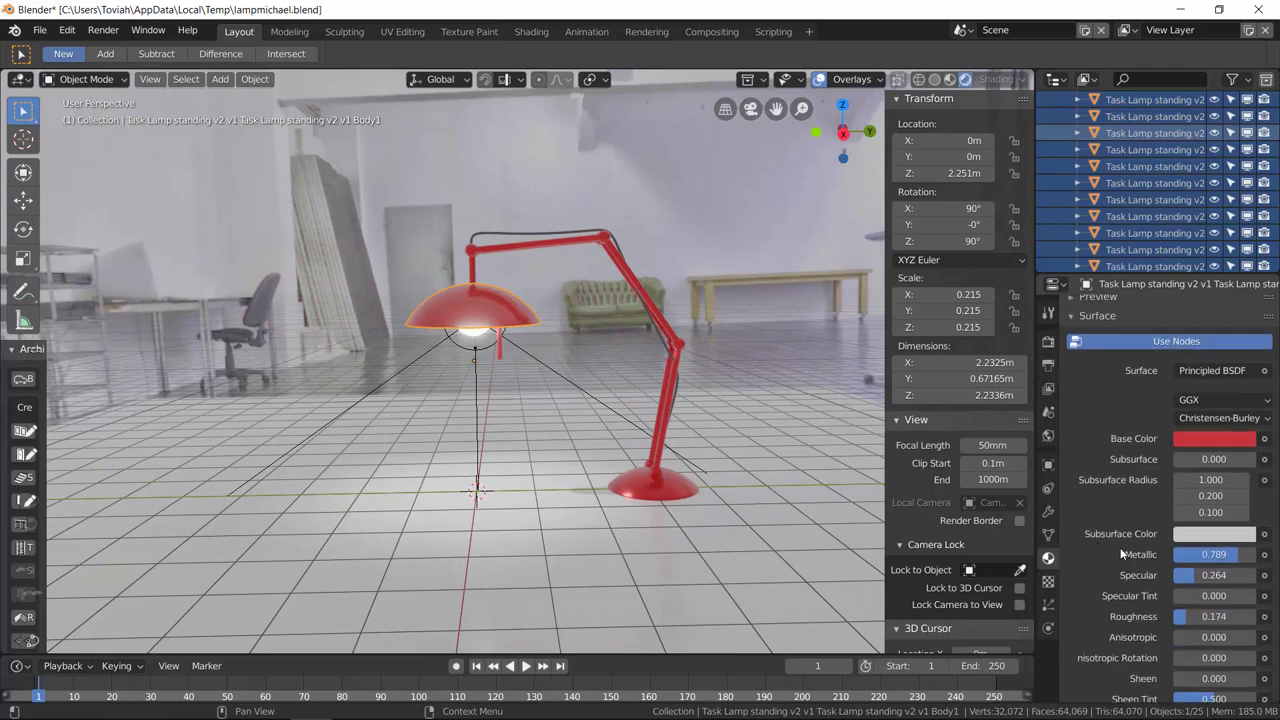
click(1218, 581)
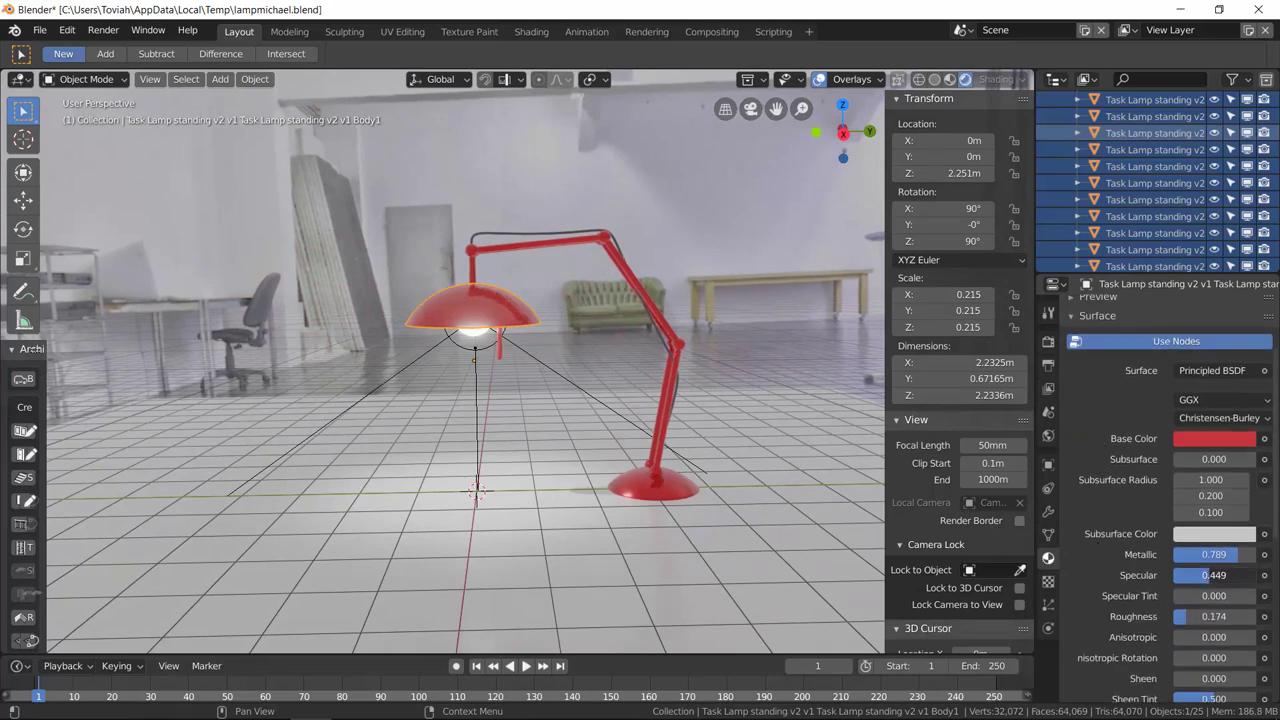
drag(1203, 575, 1250, 554)
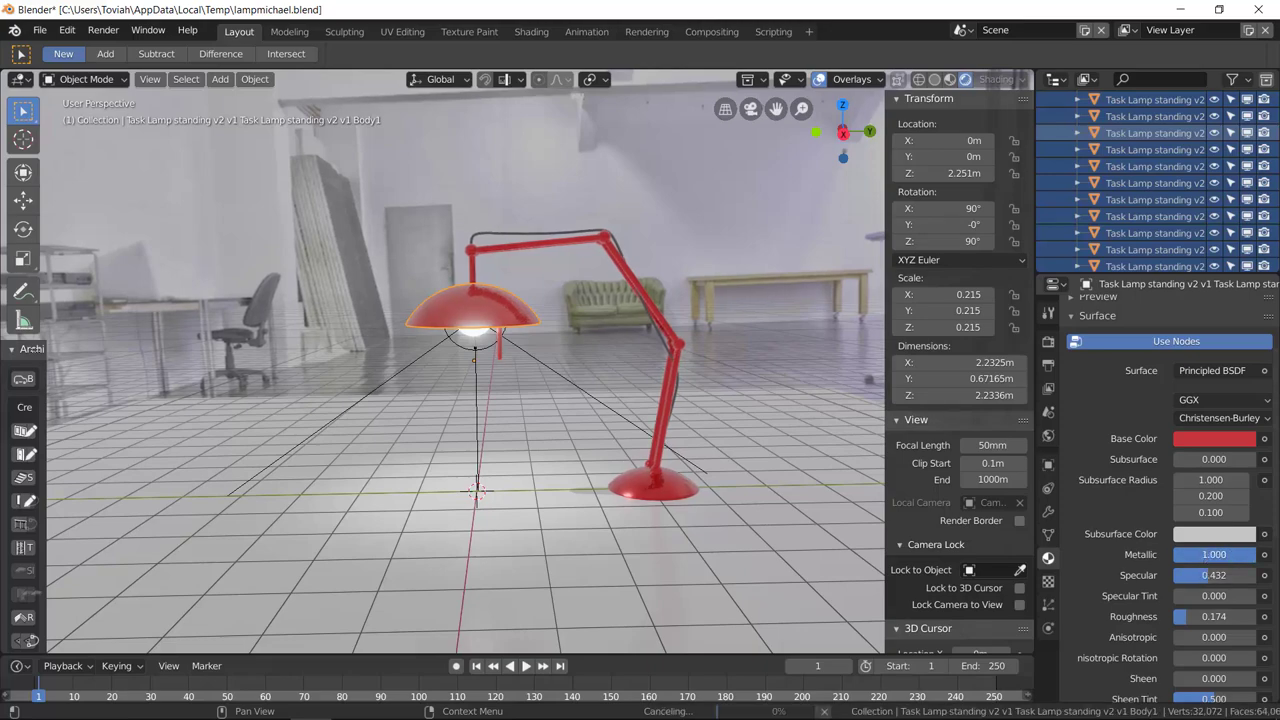
Step: Clear the selection and save the project under its current name
click(673, 451)
middle_drag(673, 451, 697, 463)
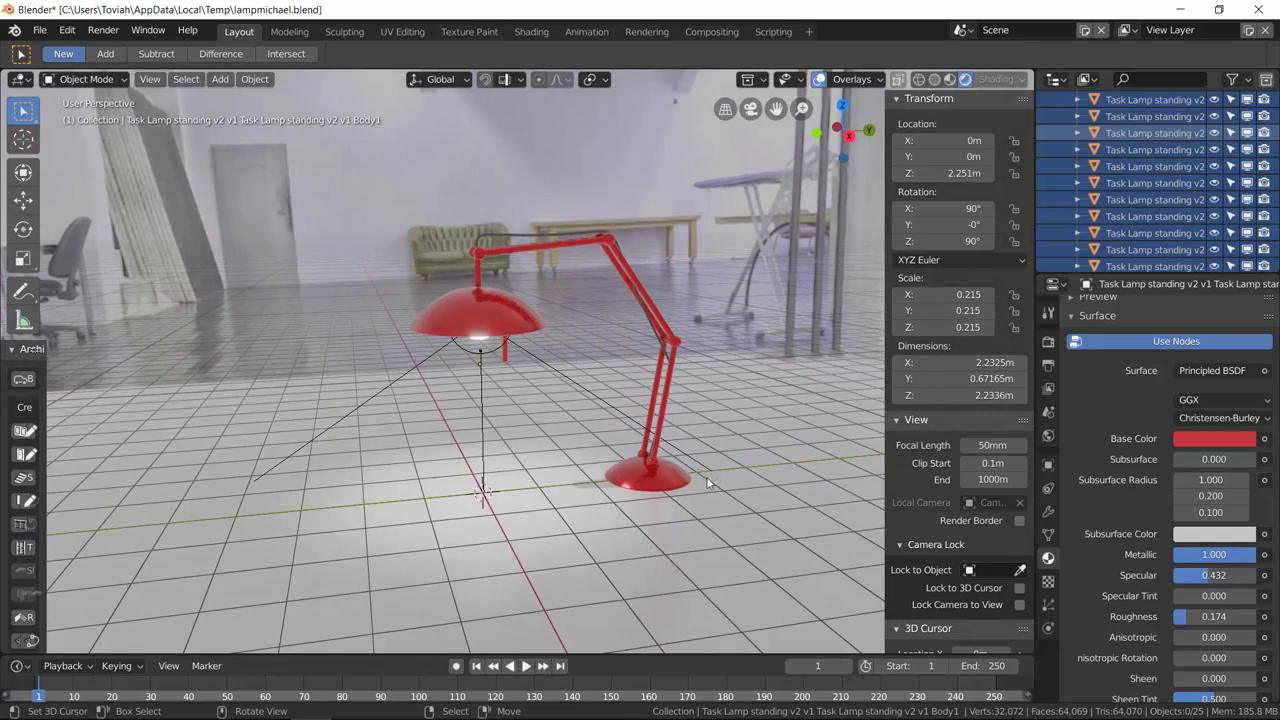
key(ctrl+s)
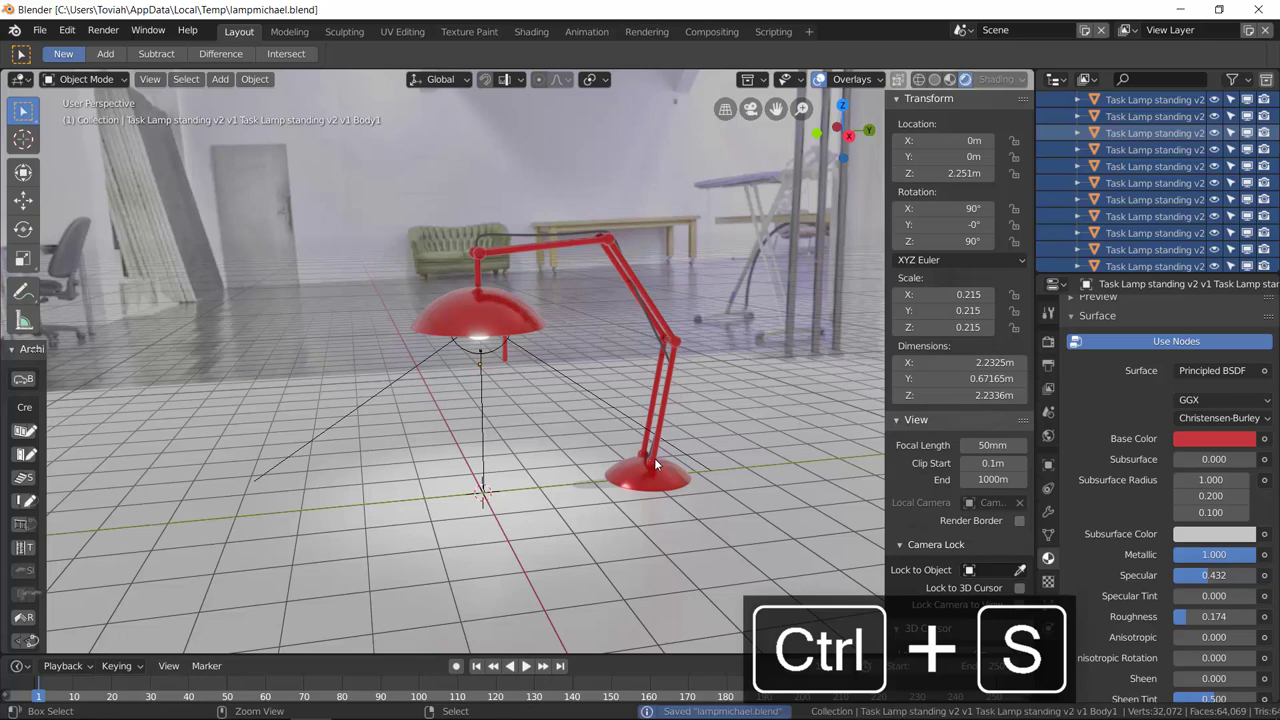
Step: Open the recent file lamp.blend and show the black lamp scene in rendered shading
click(39, 30)
mouse_move(86, 83)
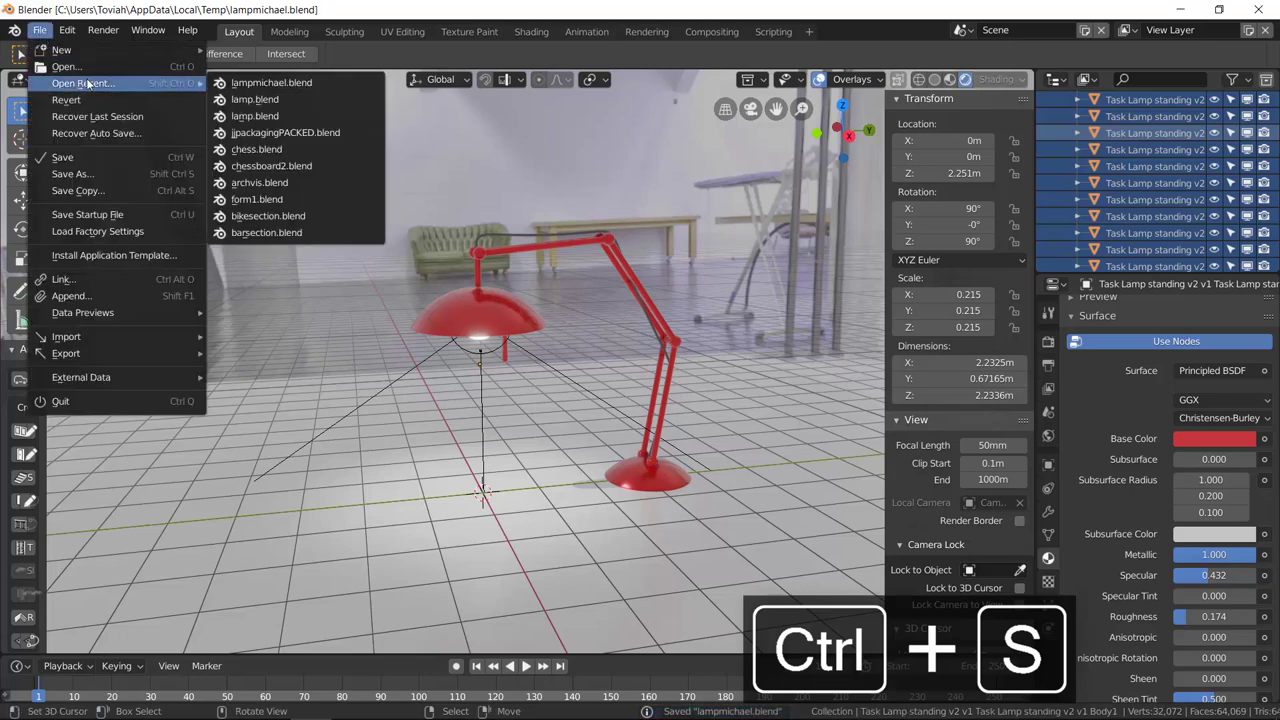
click(256, 100)
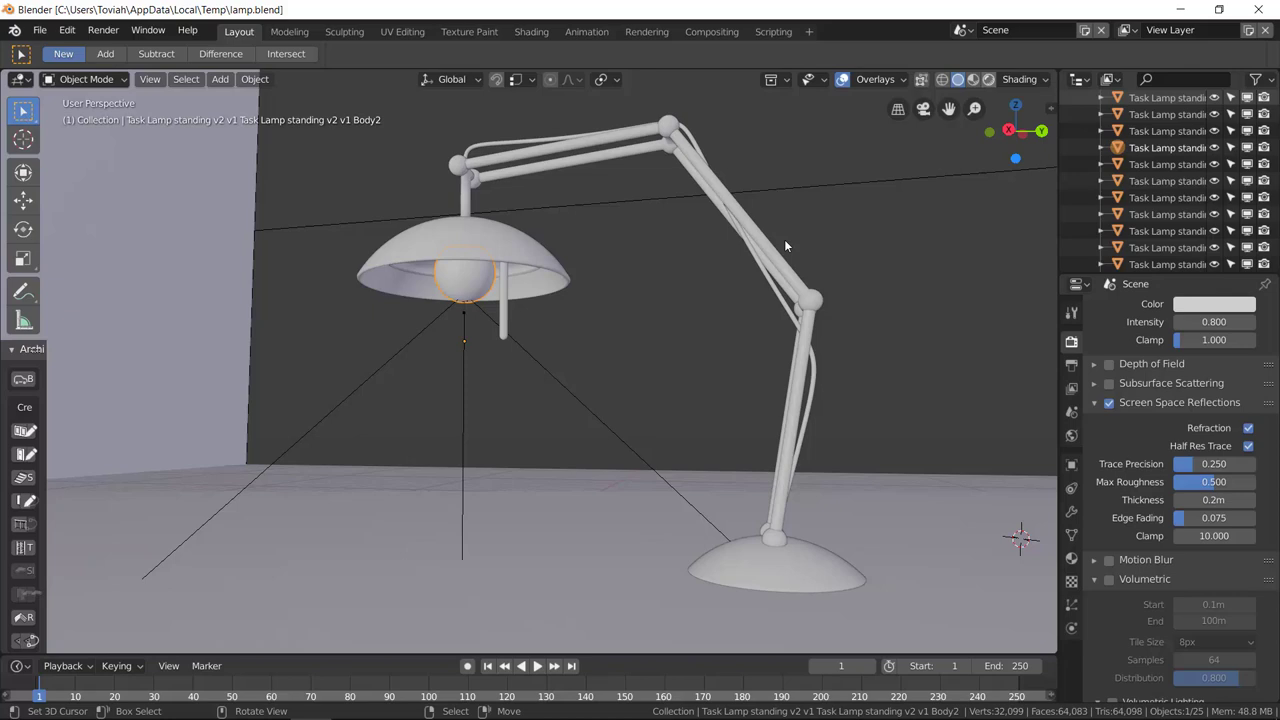
click(990, 81)
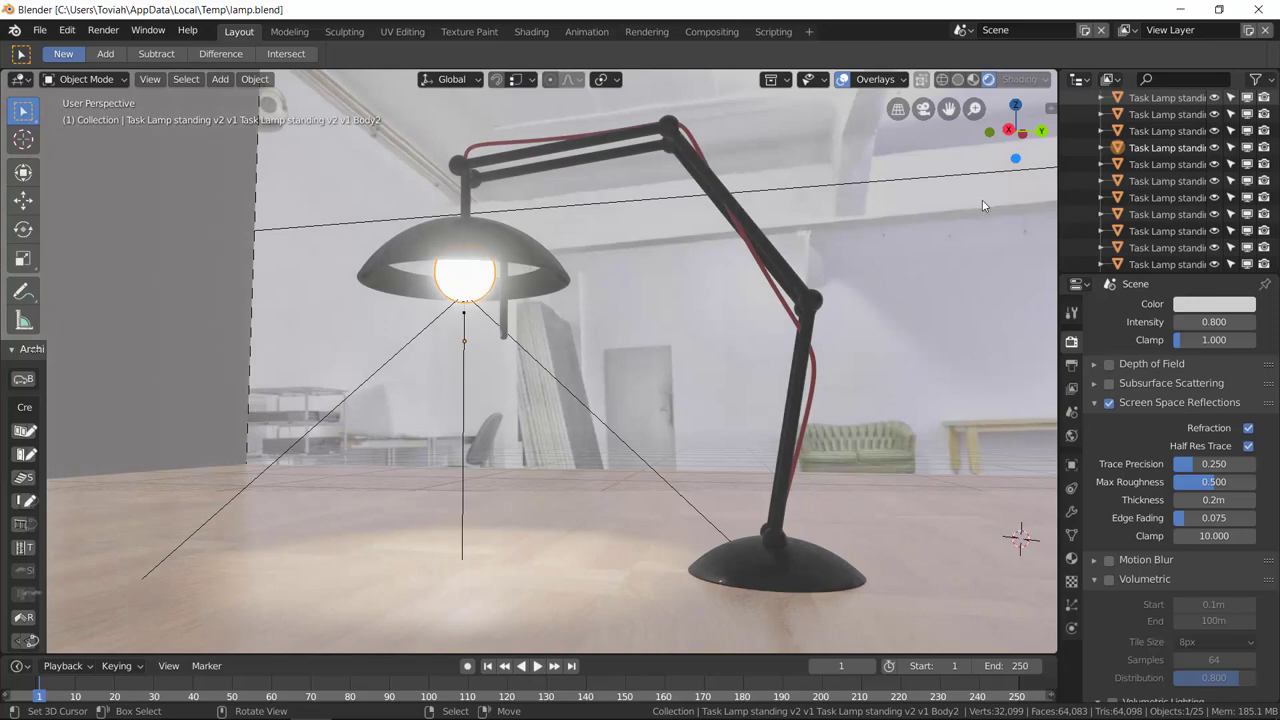
middle_drag(968, 425, 959, 471)
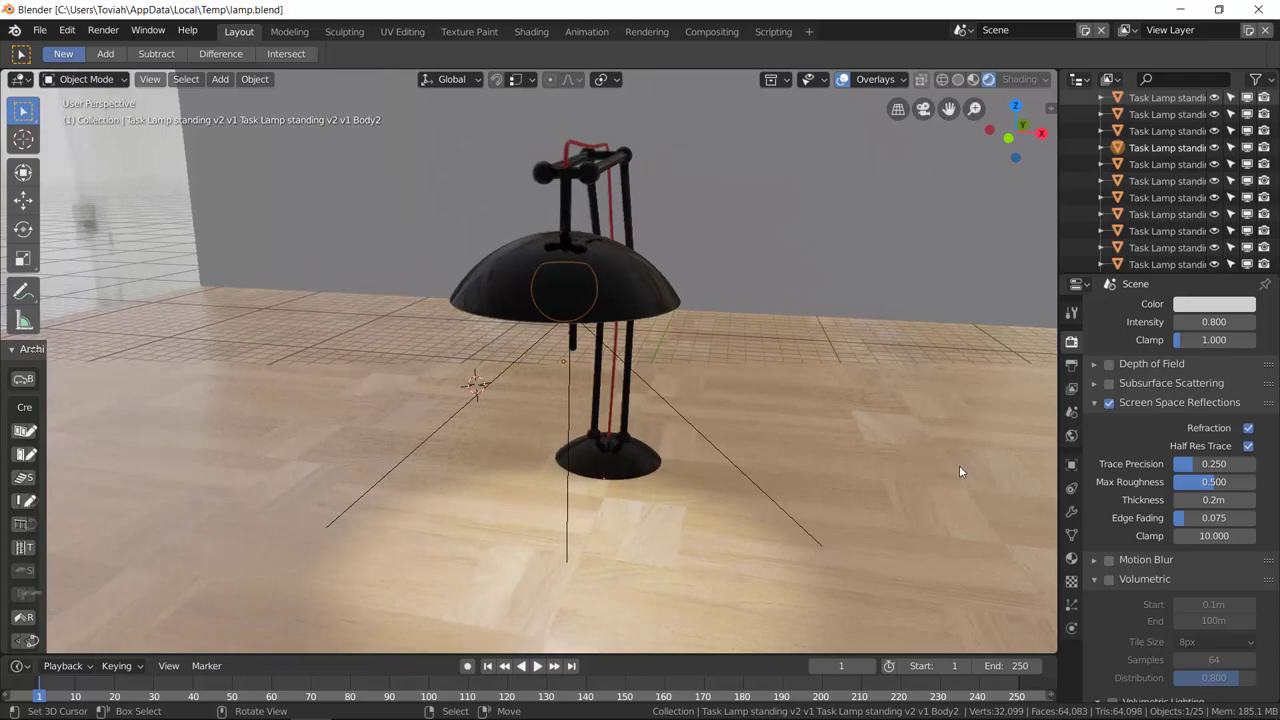
Step: Examine the room mesh and its wooden floor face around the lamp, both from a distance and up close
middle_drag(776, 401, 661, 400)
click(916, 387)
key(Tab)
scroll(905, 392, down, 10)
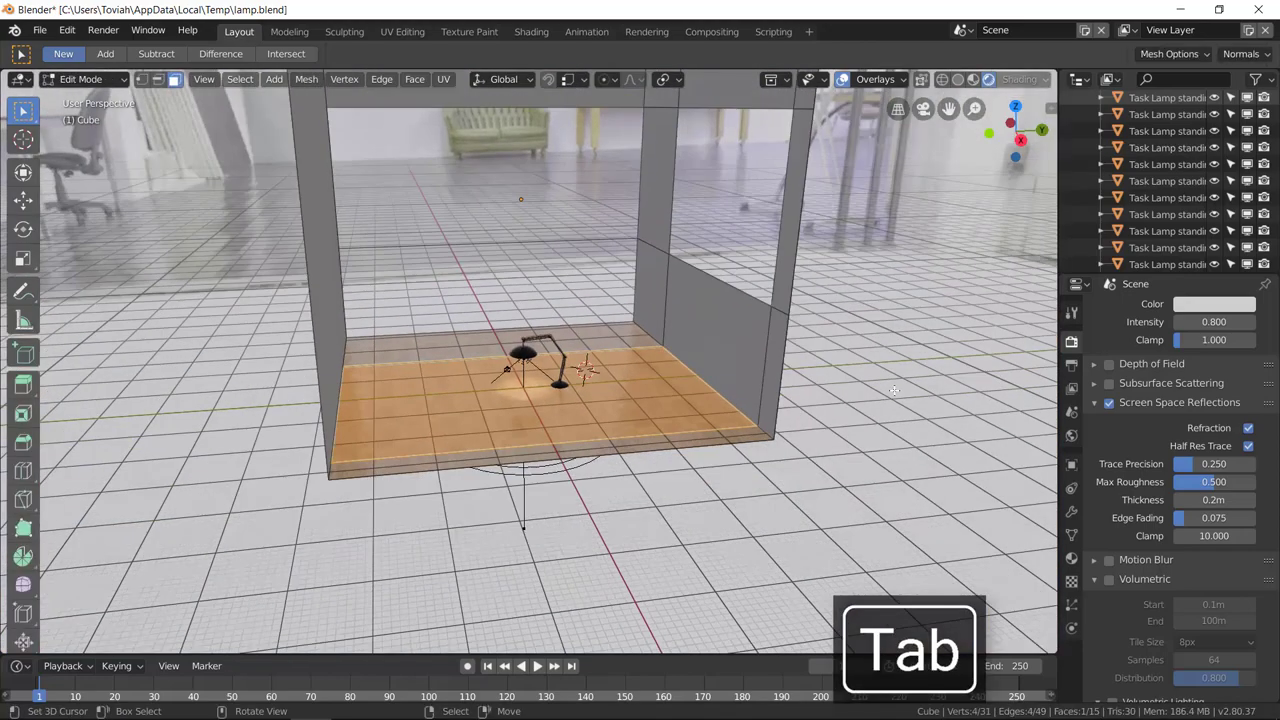
middle_drag(893, 390, 831, 373)
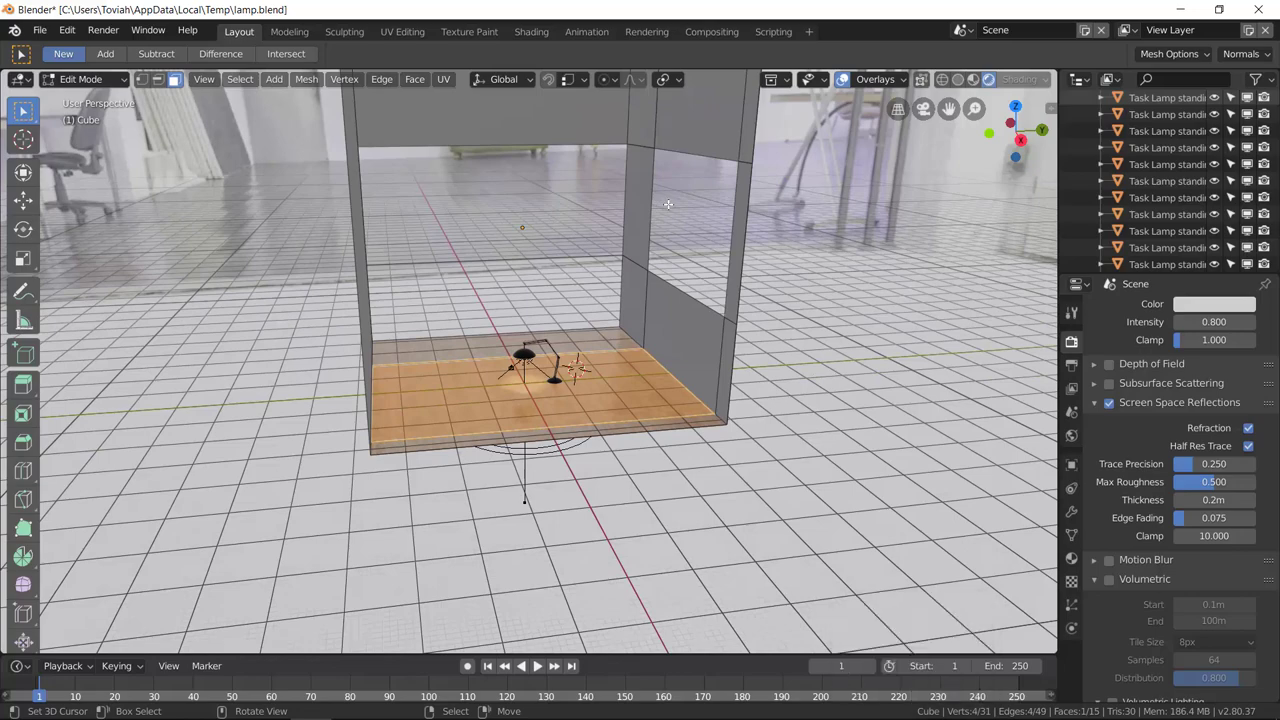
scroll(646, 297, up, 6)
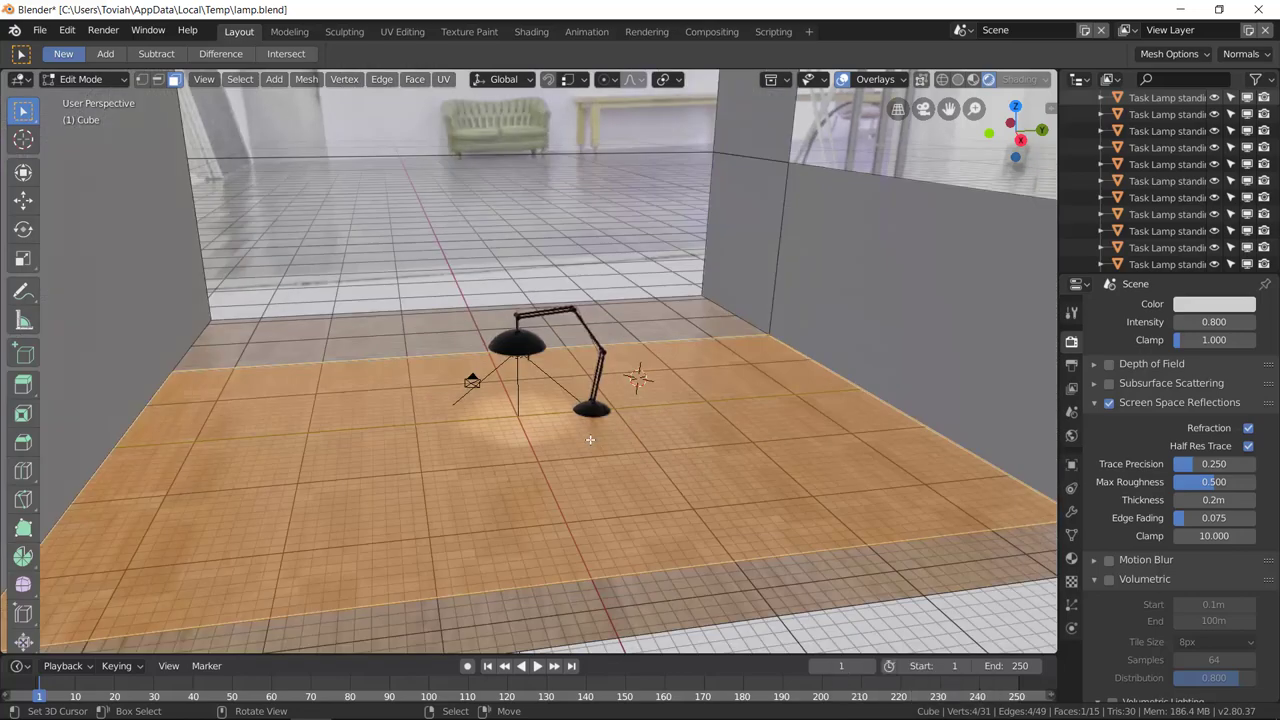
key(Tab)
middle_drag(723, 487, 586, 466)
scroll(660, 452, up, 4)
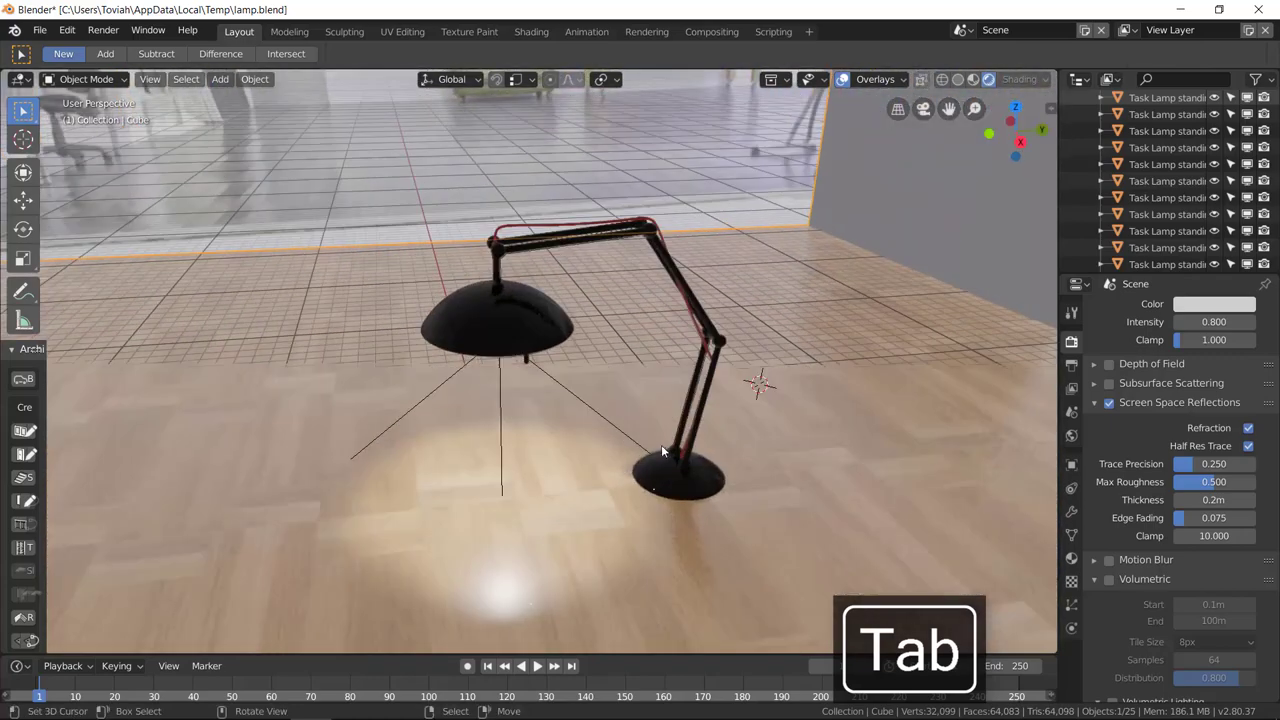
middle_drag(757, 500, 817, 474)
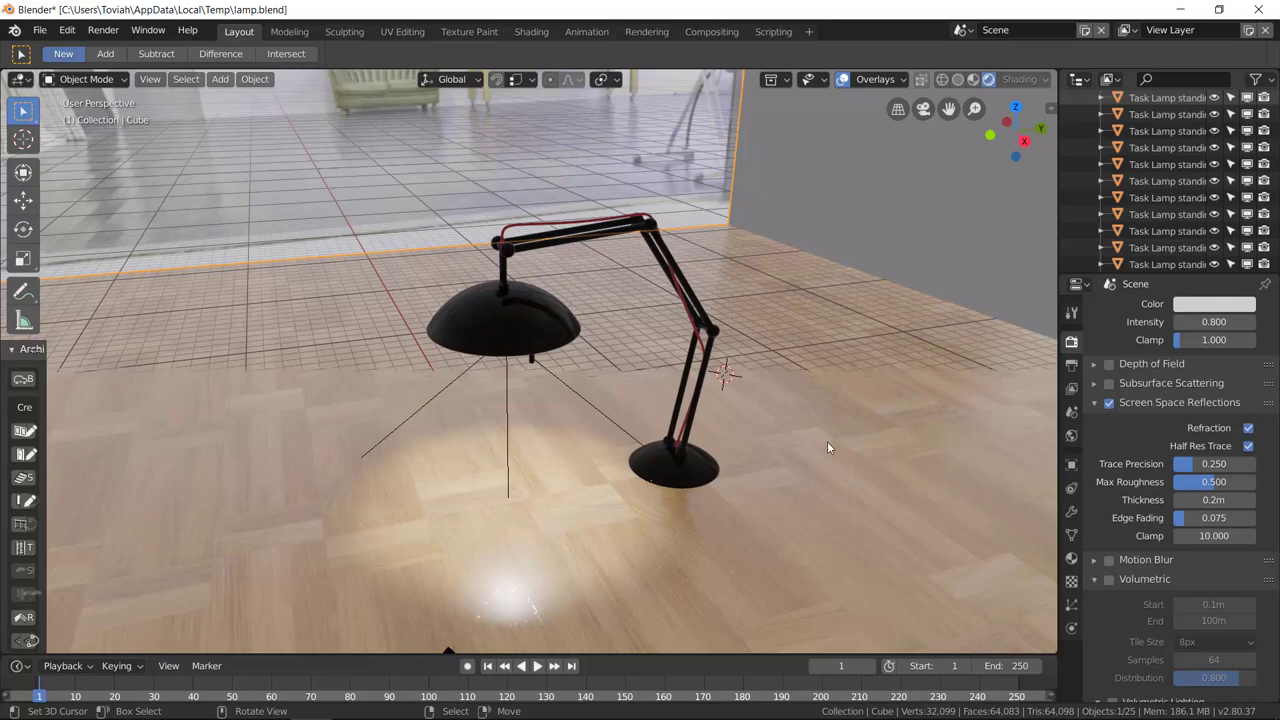
key(g)
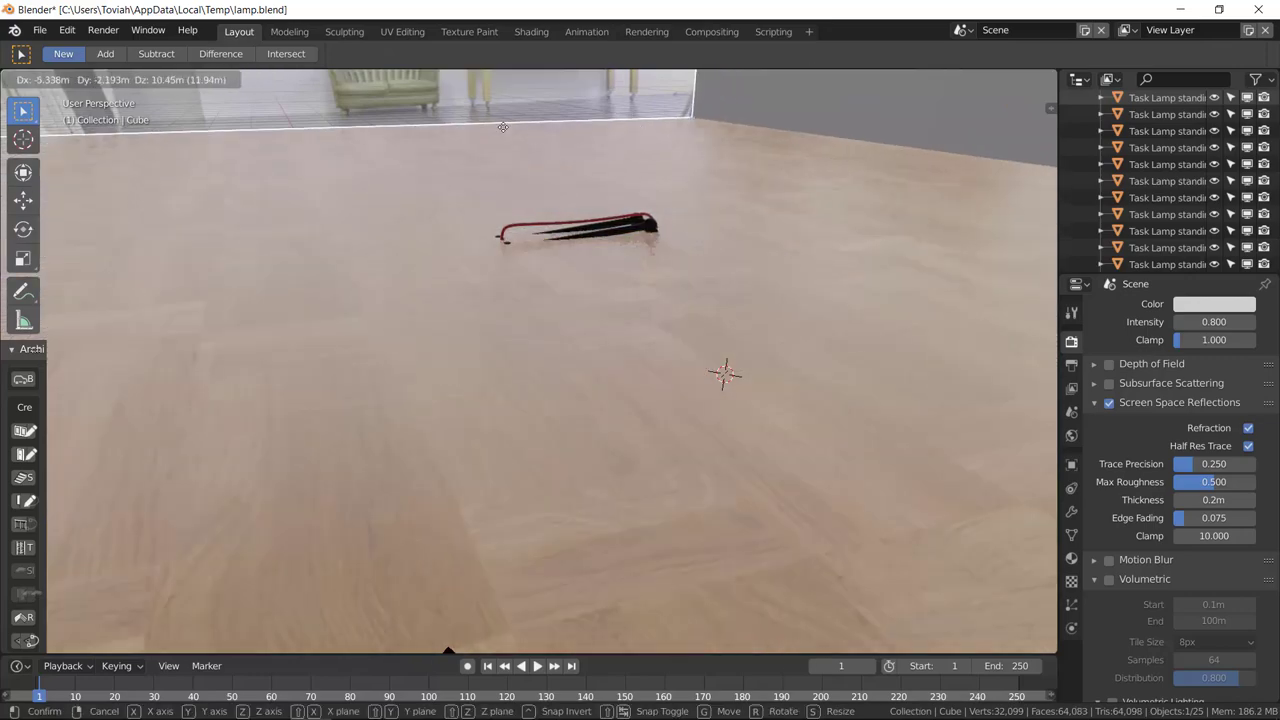
key(Escape)
scroll(704, 323, down, 5)
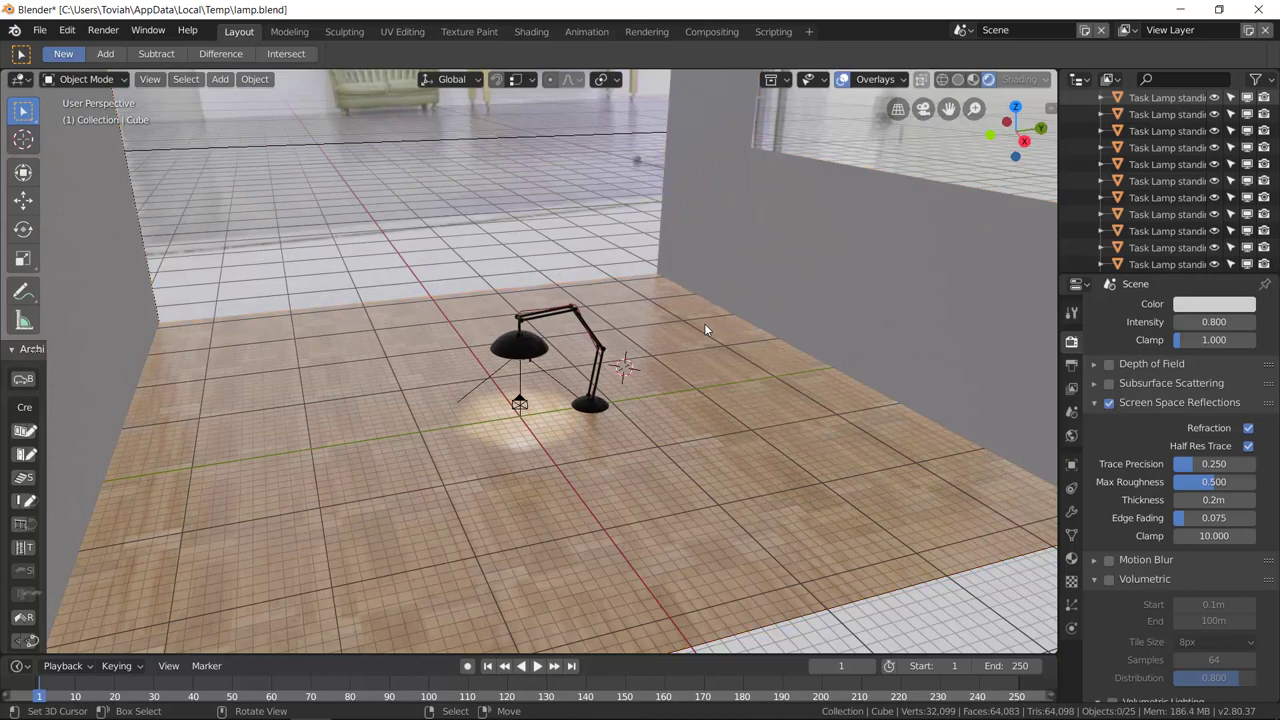
scroll(655, 400, up, 4)
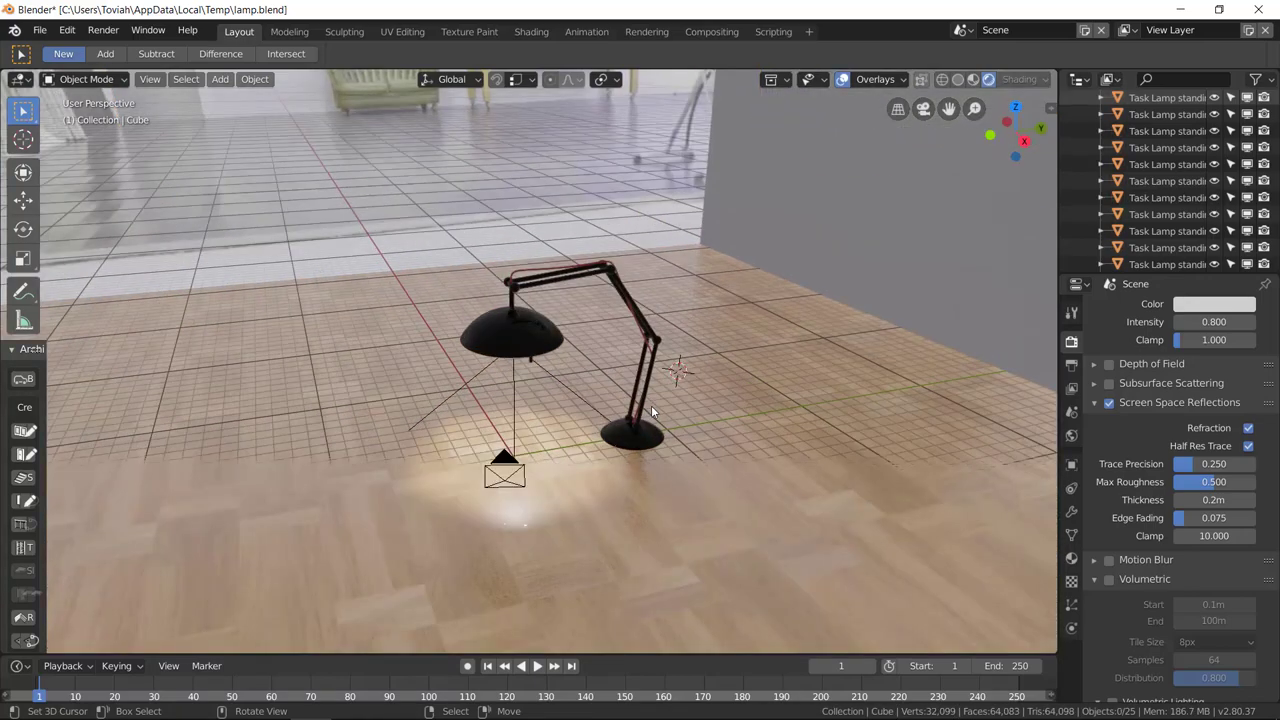
key(Tab)
key(Tab)
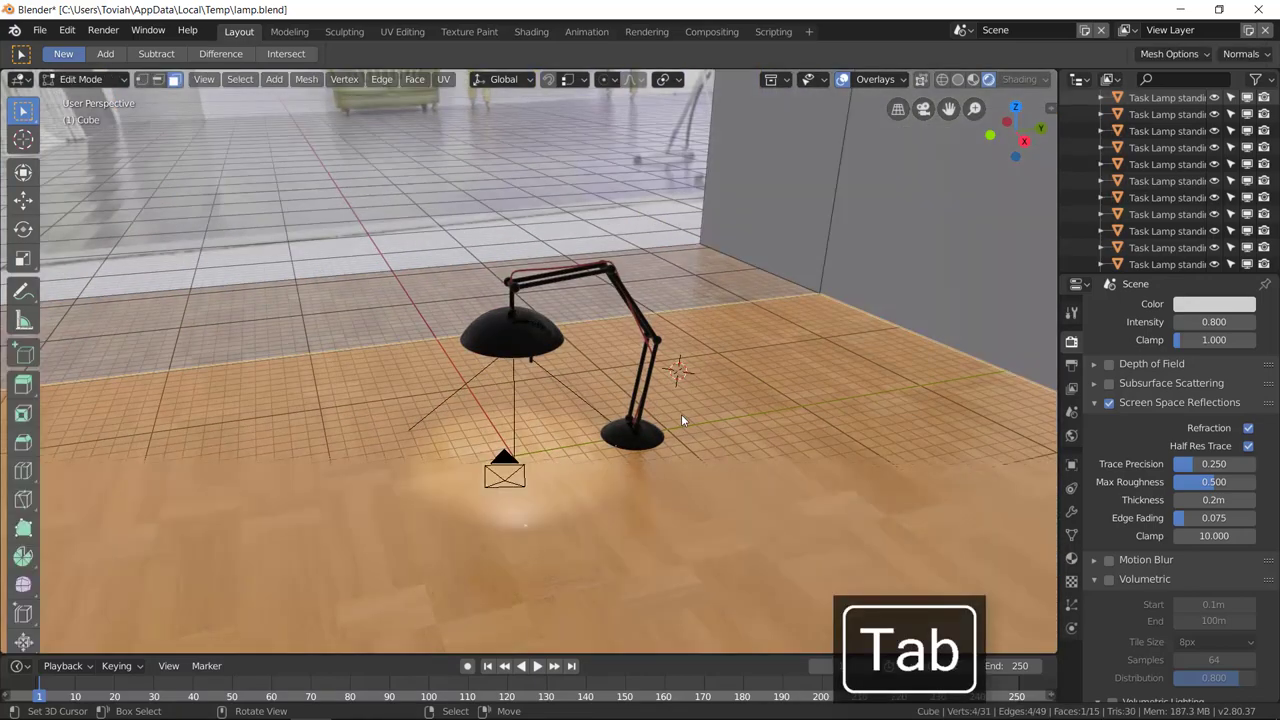
Step: Add a cube beside the lamp, raise it 1.4 m along Z and scale it up by about 8.056
key(shift+a)
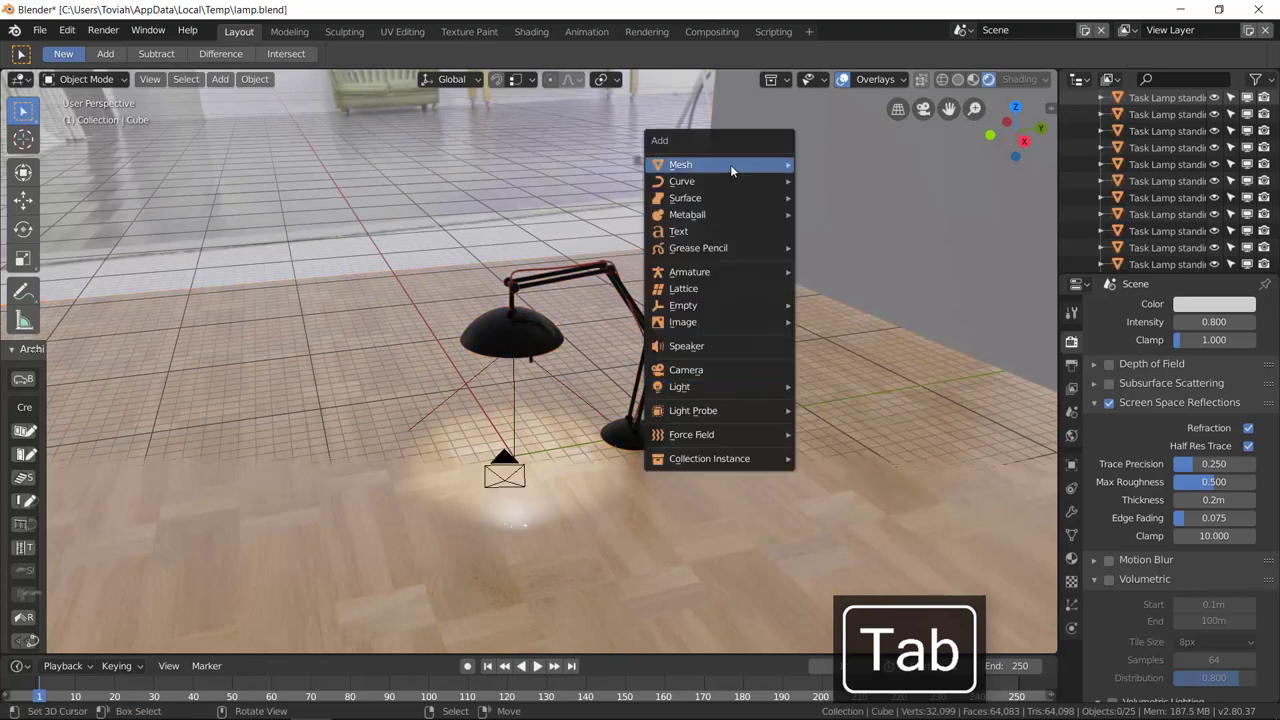
mouse_move(730, 164)
click(858, 178)
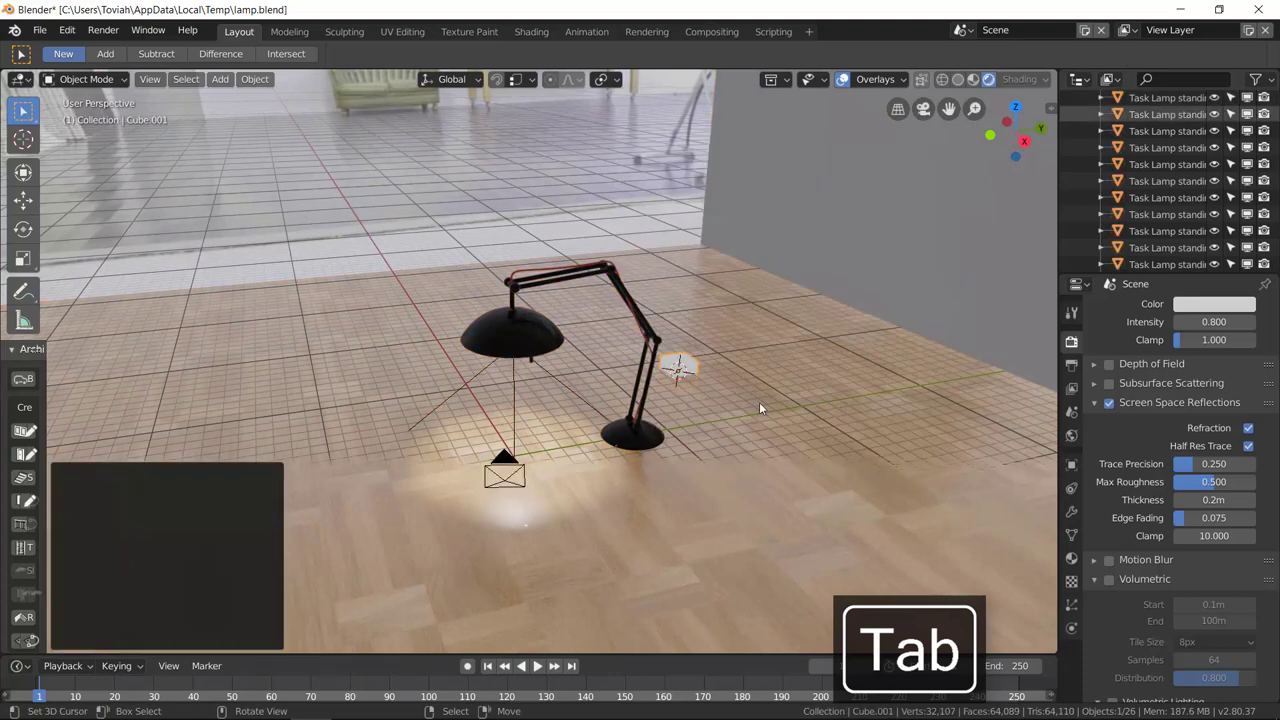
key(g)
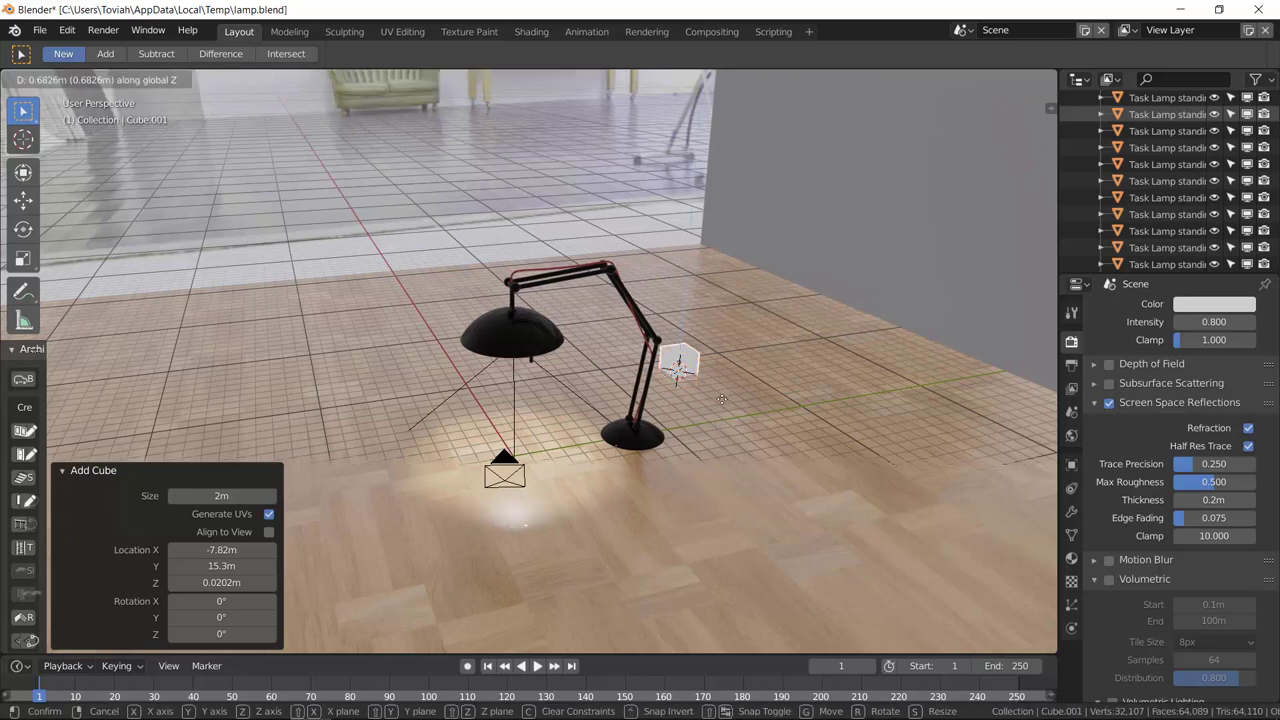
key(z)
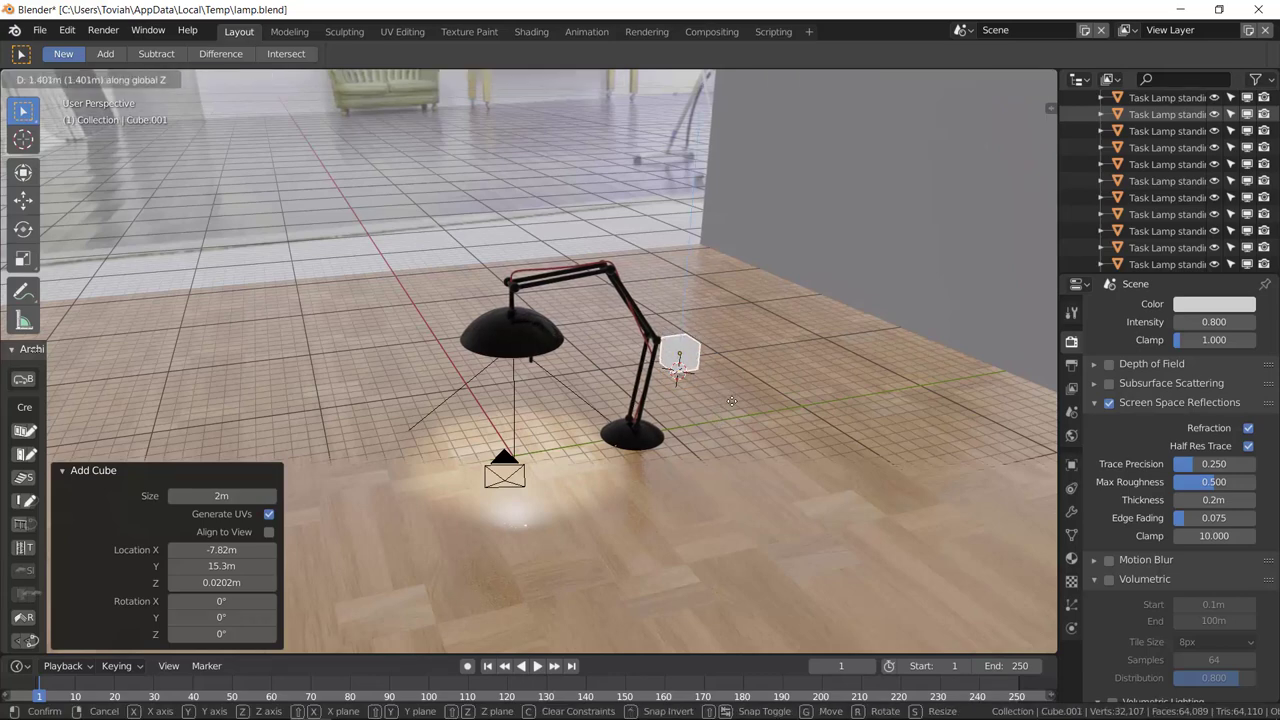
click(732, 400)
key(s)
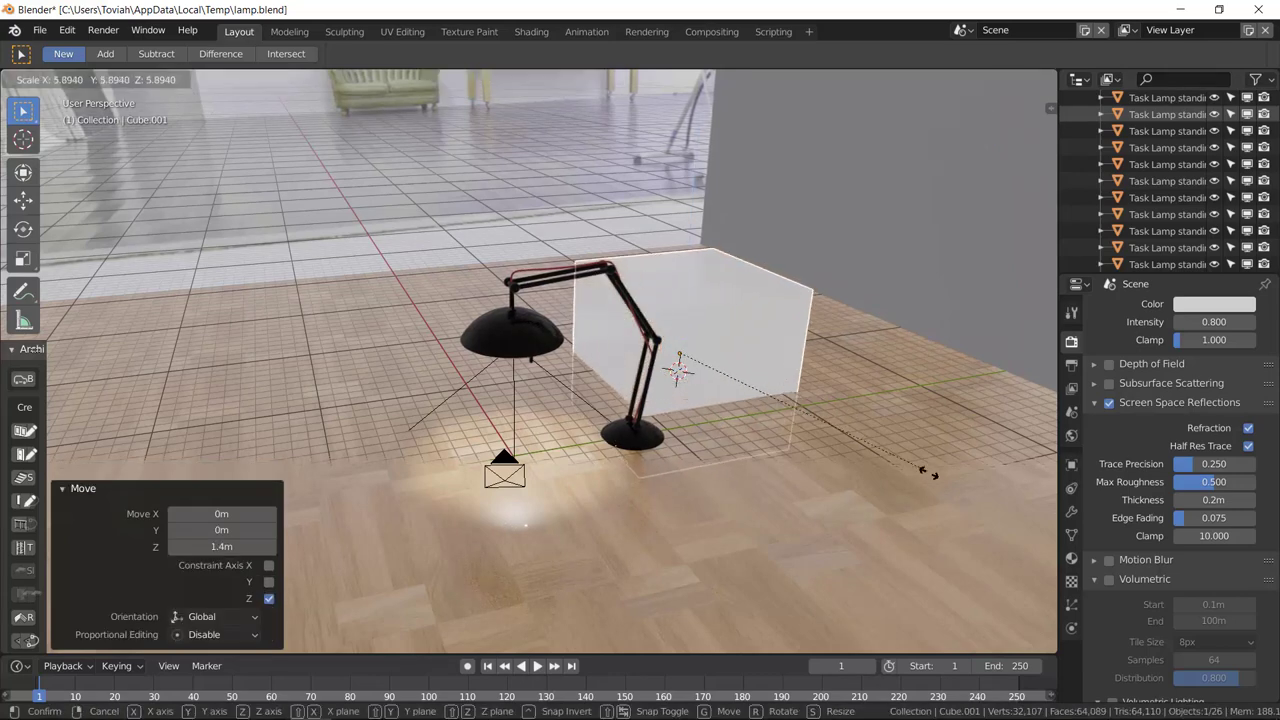
click(985, 570)
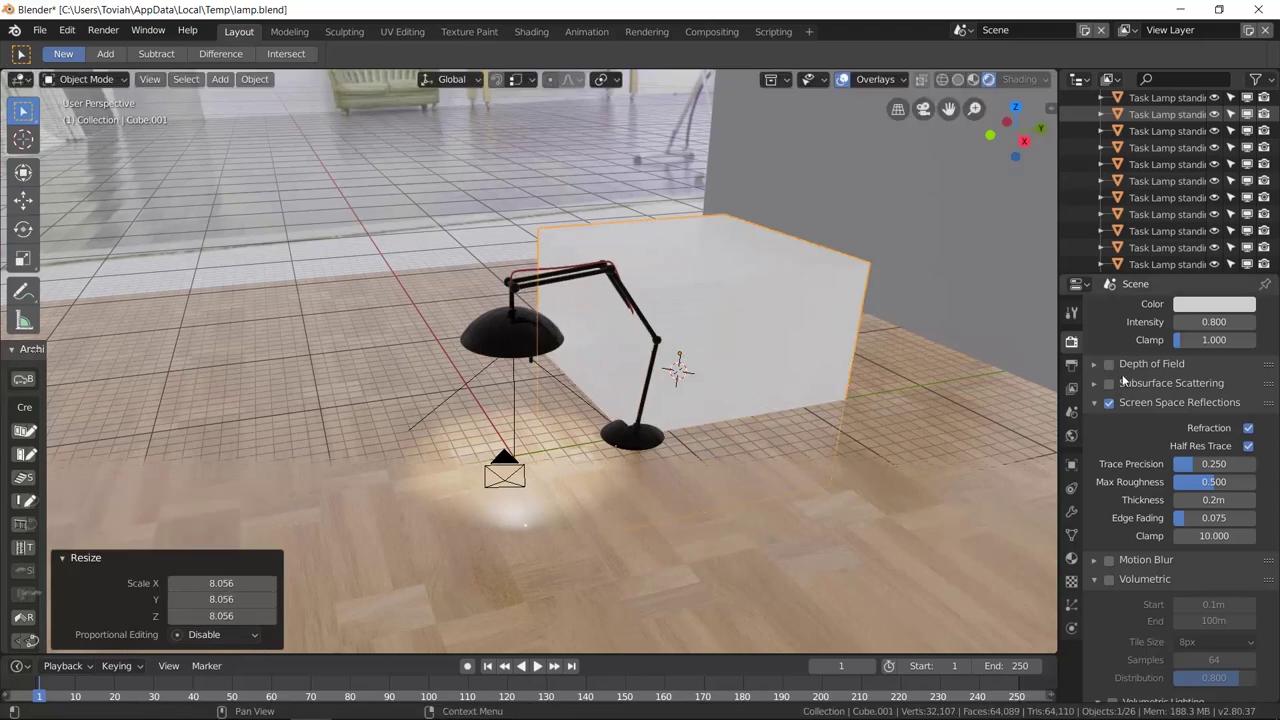
Step: Give the new box a new material with a black base colour
click(1071, 558)
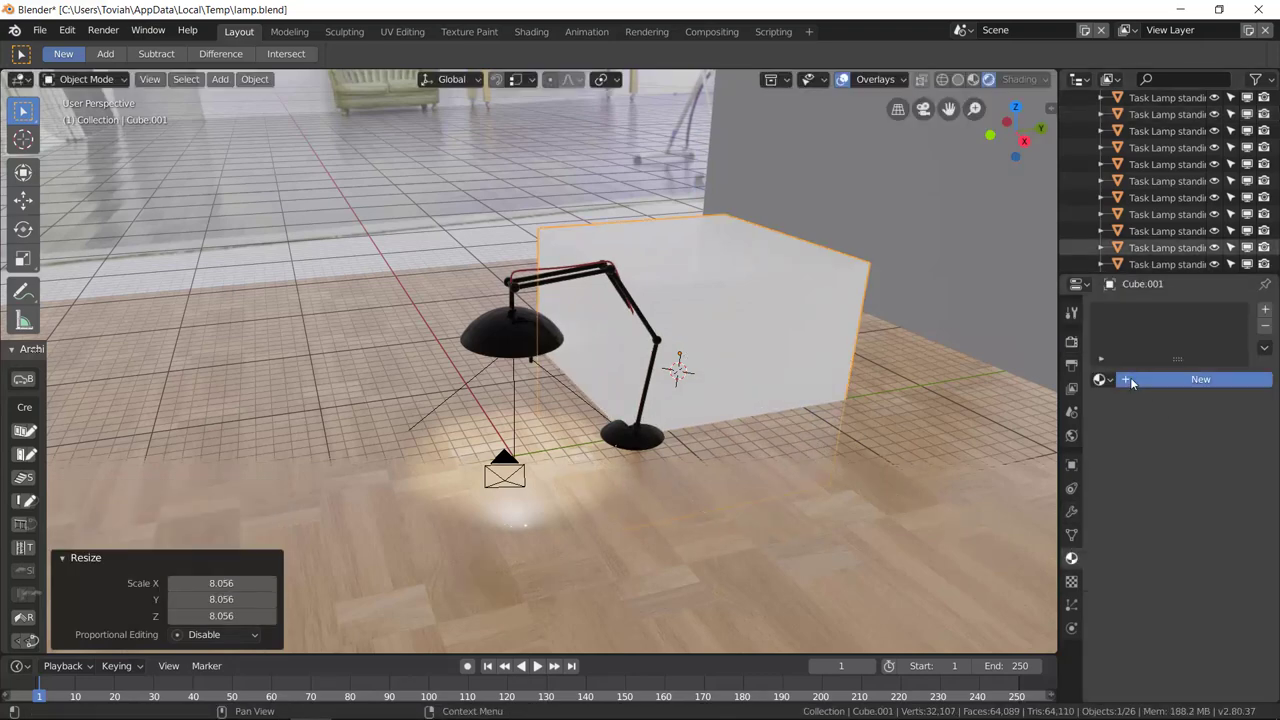
click(1215, 380)
click(1239, 547)
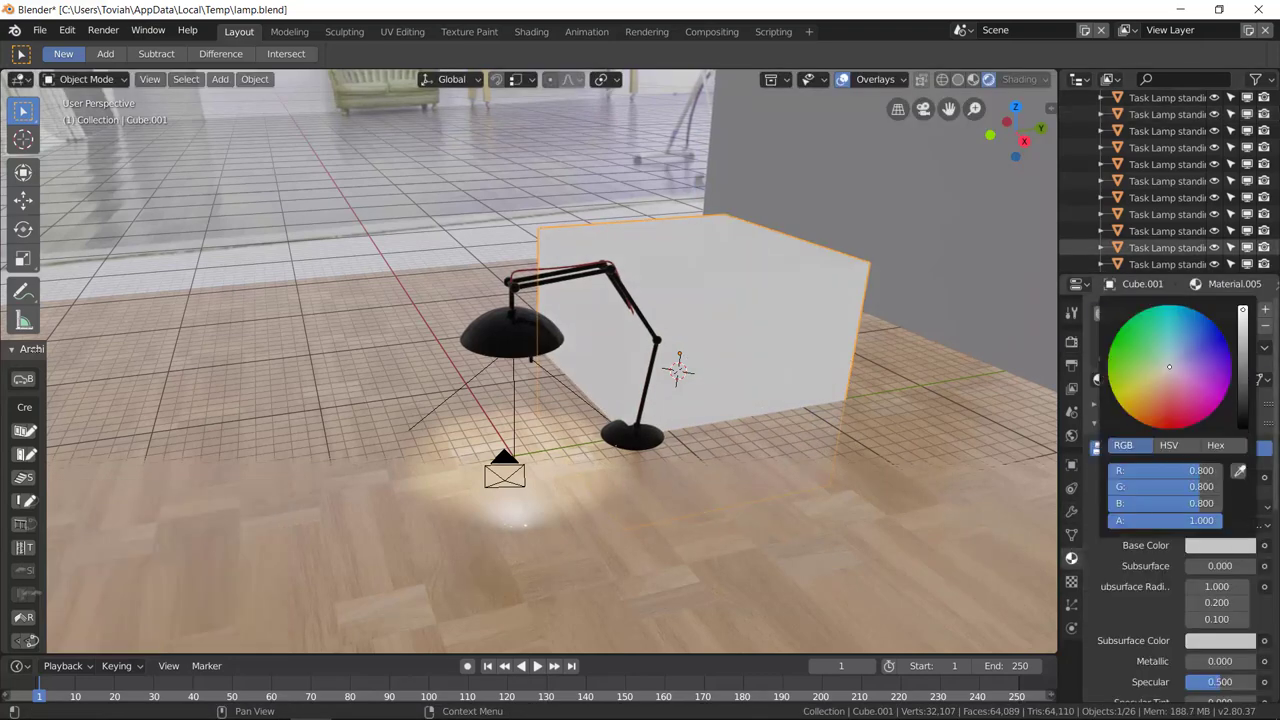
drag(1242, 334, 1155, 531)
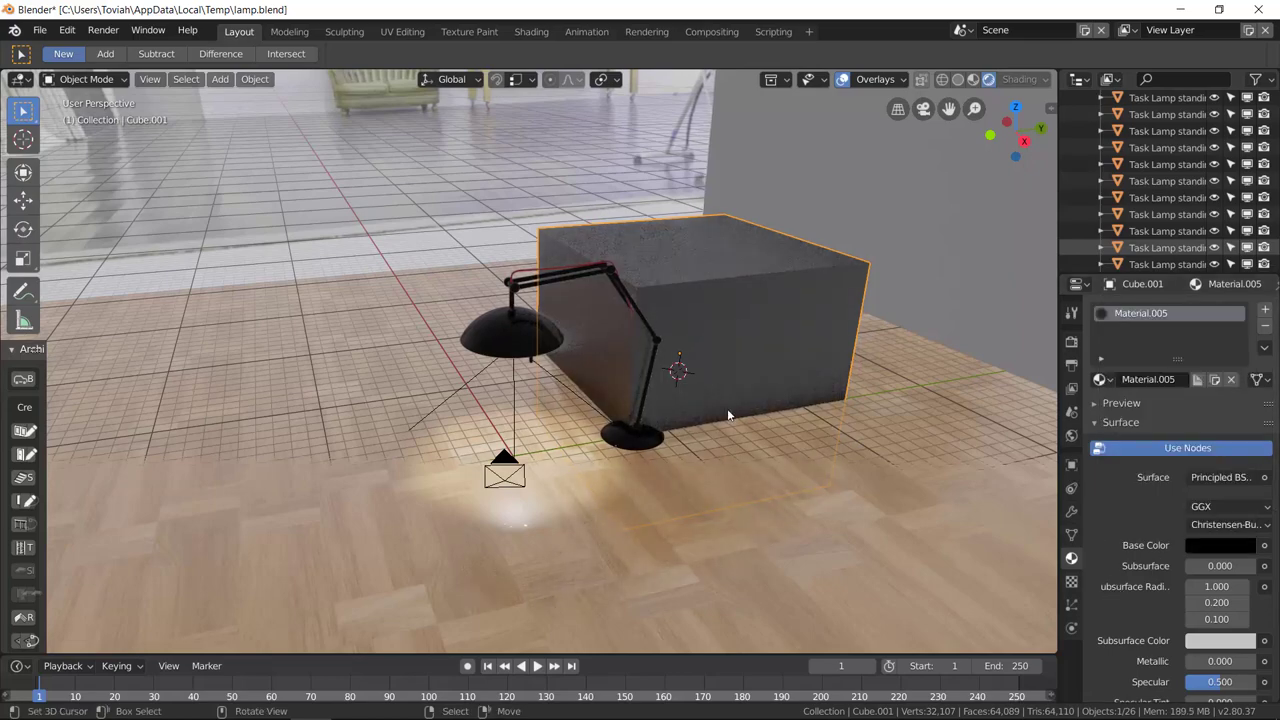
Step: Invert the selection from the box to the other objects and deselect the surrounding room
middle_drag(732, 346, 676, 341)
key(ctrl+i)
shift+click(161, 342)
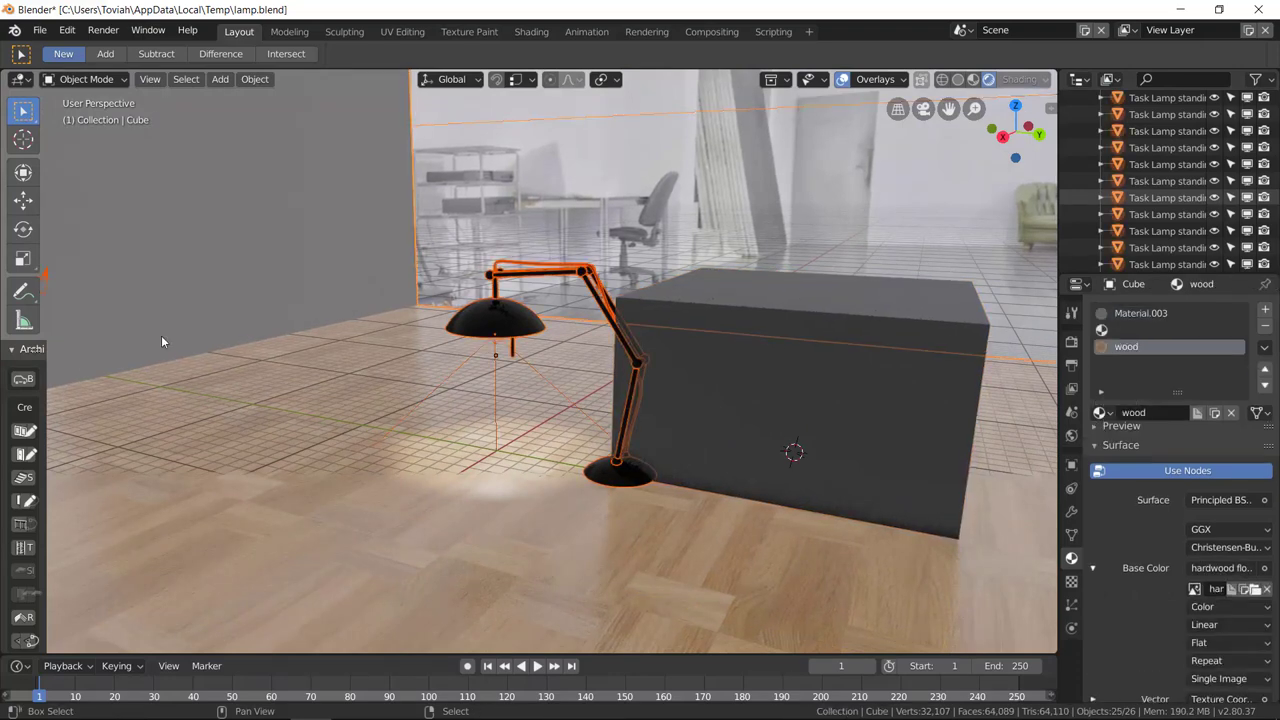
shift+click(248, 290)
shift+click(160, 295)
middle_drag(160, 295, 163, 289)
key(ctrl+z)
key(ctrl+shift+z)
shift+click(158, 302)
key(ctrl+z)
key(ctrl+shift+z)
key(ctrl+z)
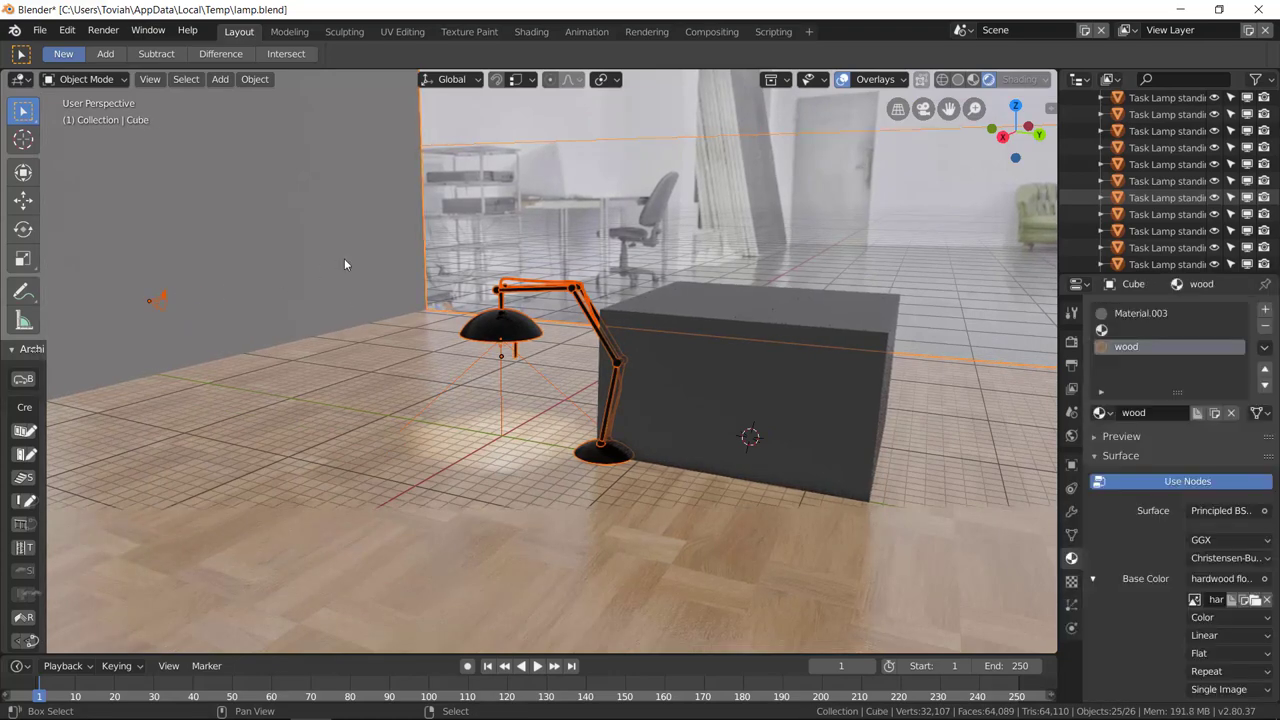
Step: Raise the selected lamp parts 9.51 m along the Z axis, above the box's height
key(g)
key(z)
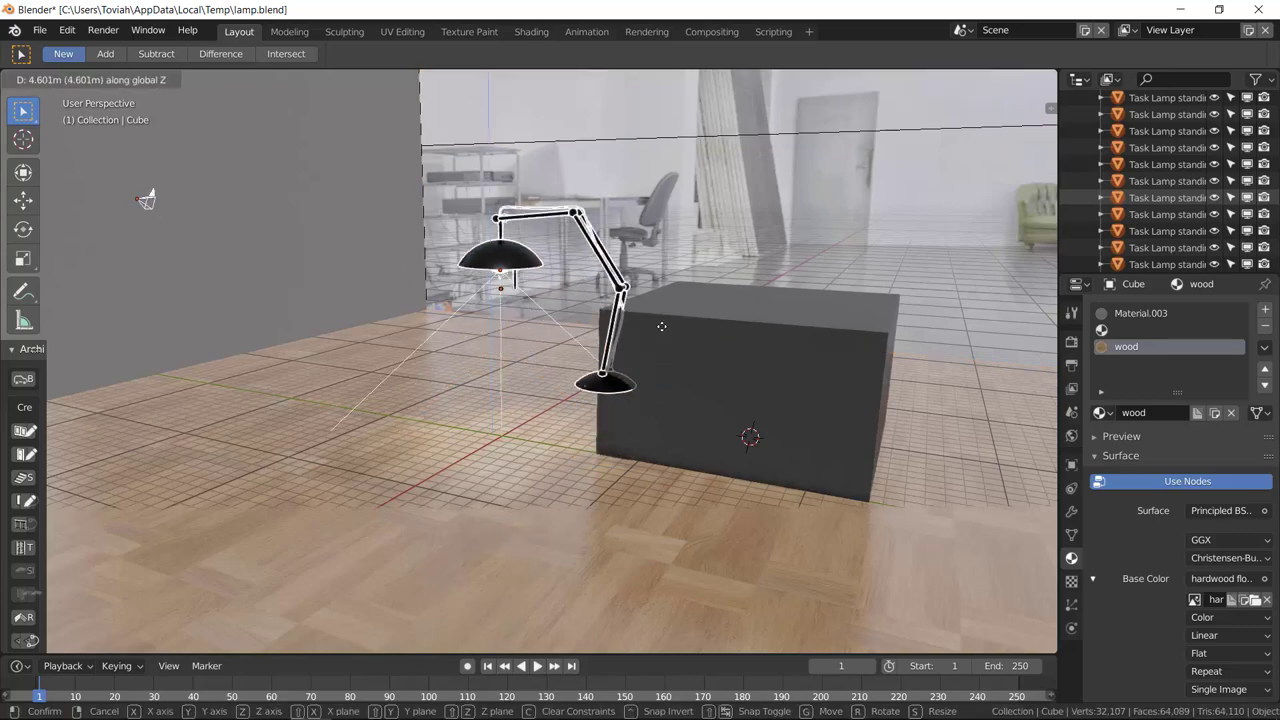
click(675, 264)
Step: Move the selected lamp parts -8.05 m along X and about 8 m along Y, over the box's top face
middle_drag(675, 272, 644, 375)
key(g)
key(x)
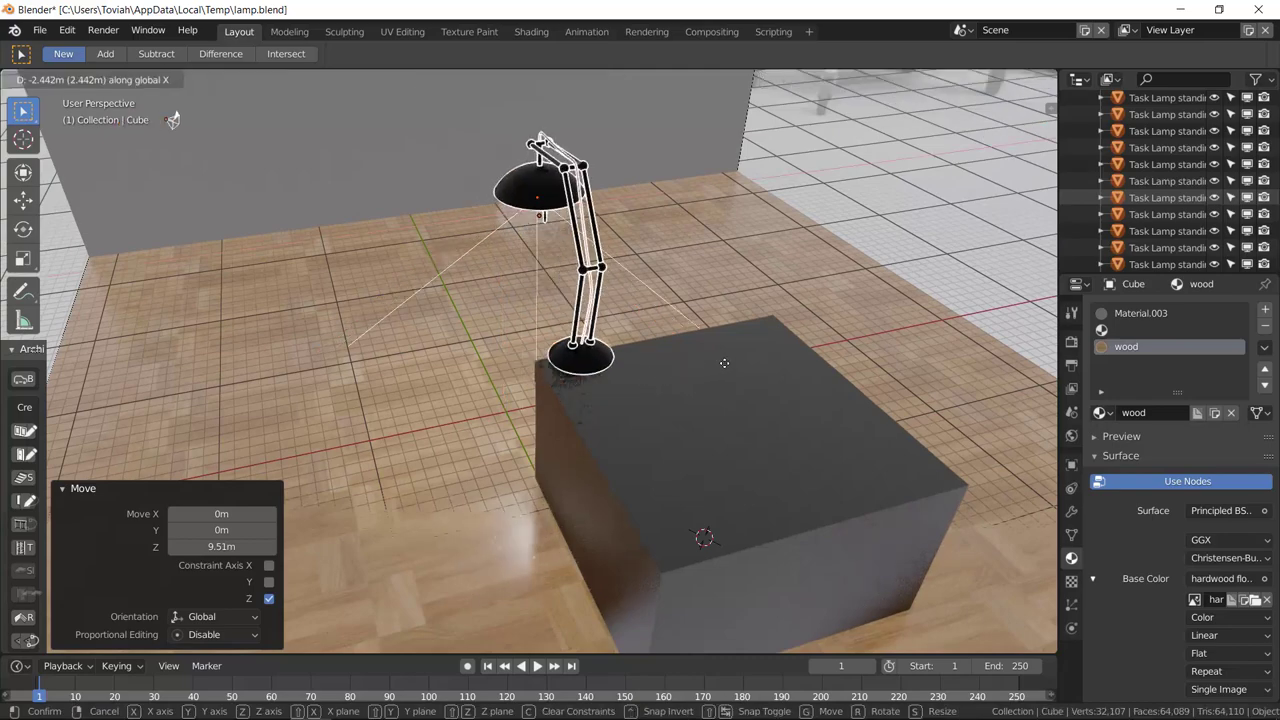
click(767, 363)
key(g)
key(y)
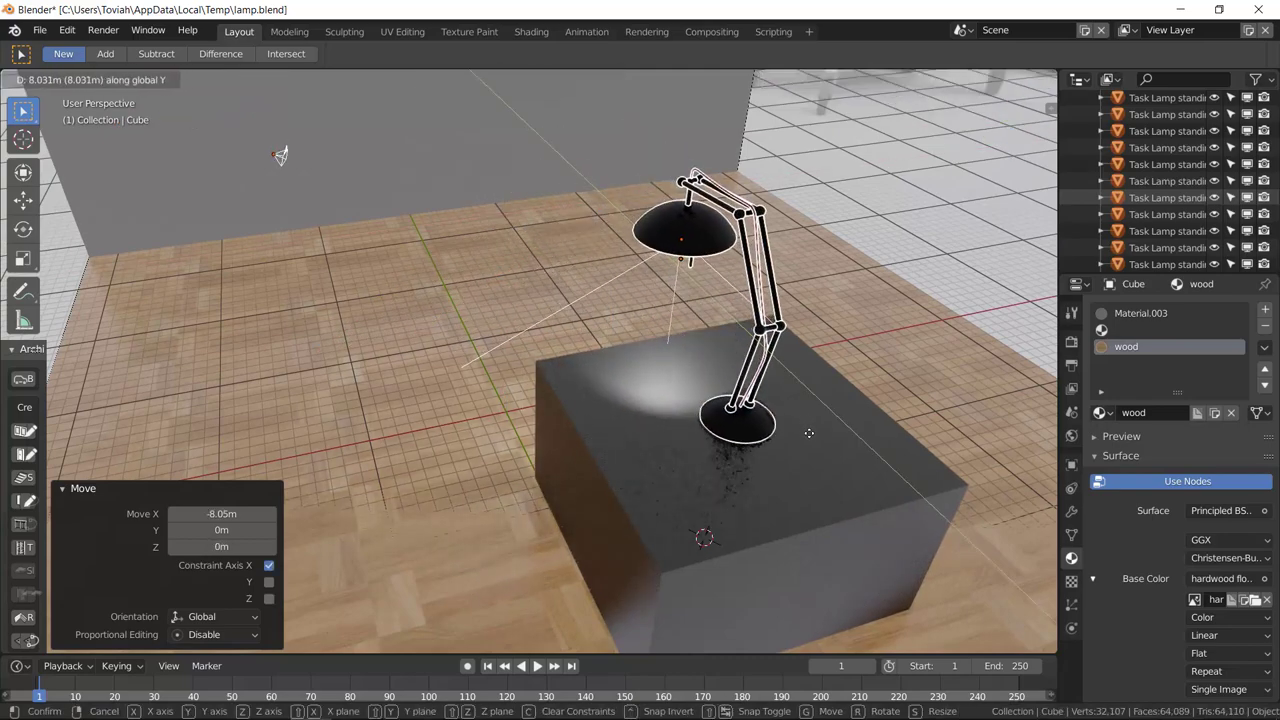
click(806, 426)
Step: Adjust the lamp's height along Z so its base rests on the box, and select the surrounding room
middle_drag(810, 425, 846, 333)
key(g)
key(z)
click(757, 366)
middle_drag(757, 366, 560, 492)
middle_drag(473, 545, 591, 389)
click(321, 500)
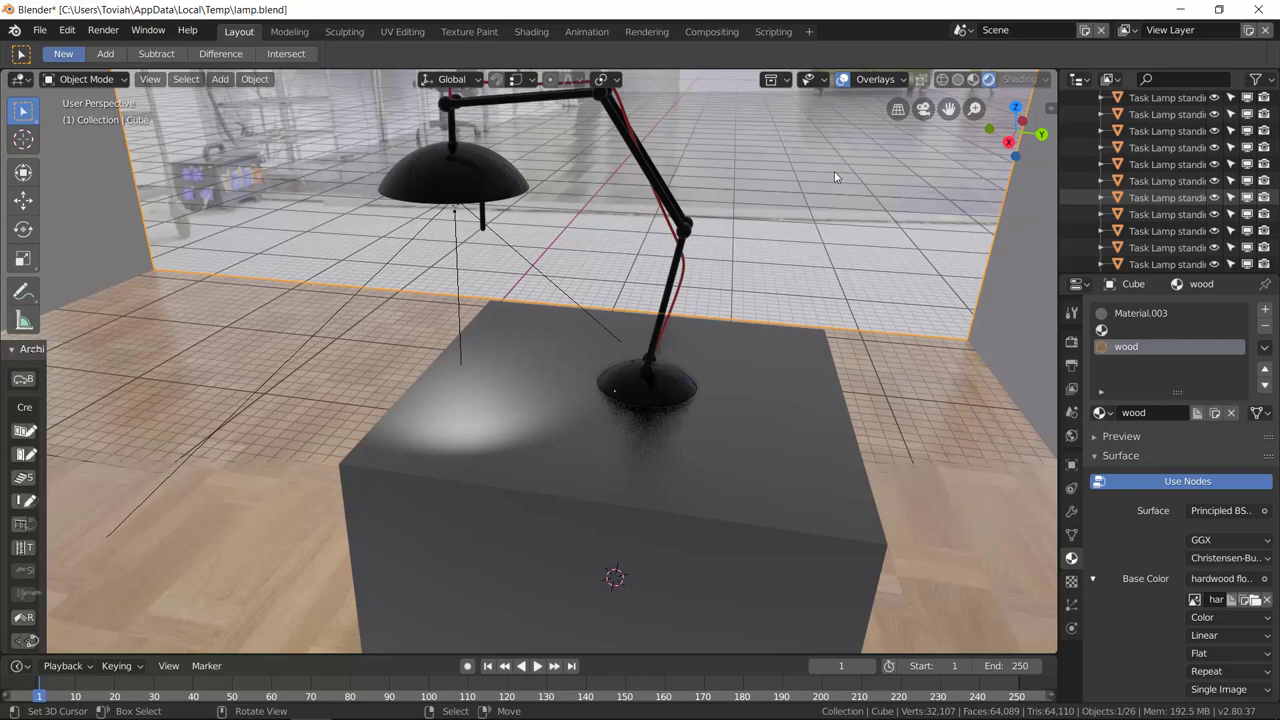
Step: Switch to the Chrome browser and search DuckDuckGo images for "uv map human" in a new tab
key(alt+Tab)
key(alt+Tab)
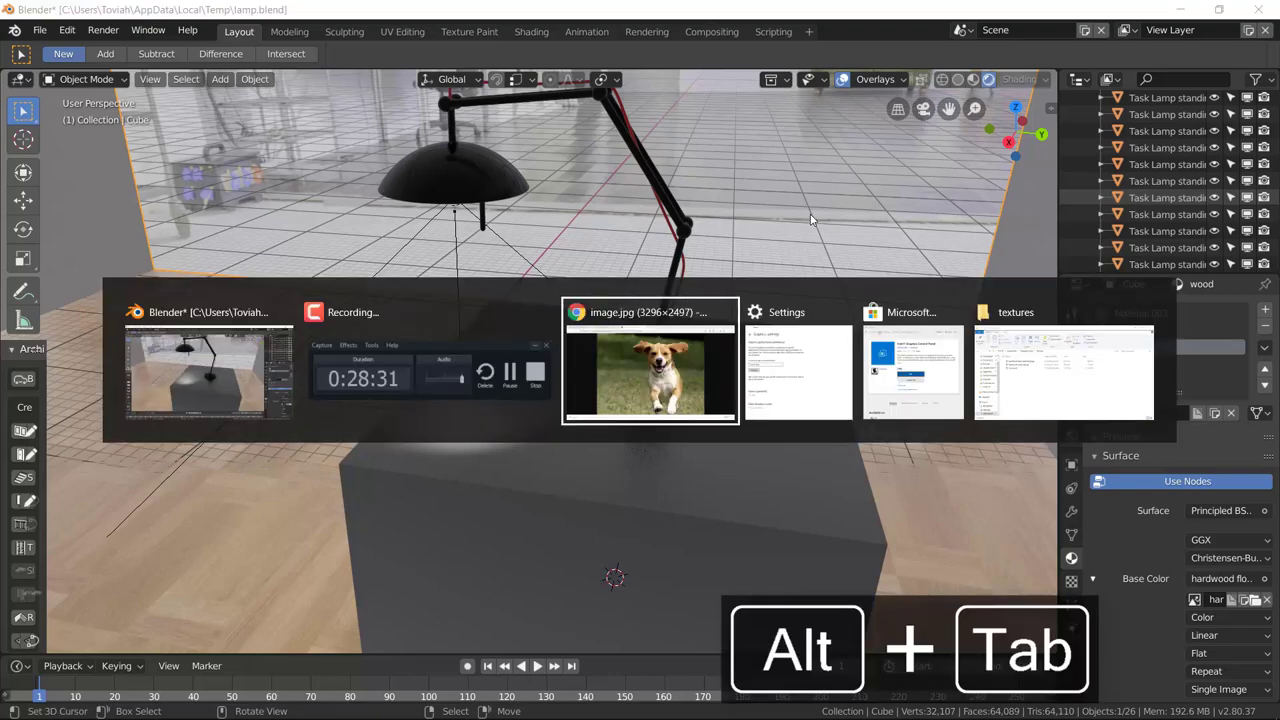
key(ctrl+t)
text(u)
key(BackSpace)
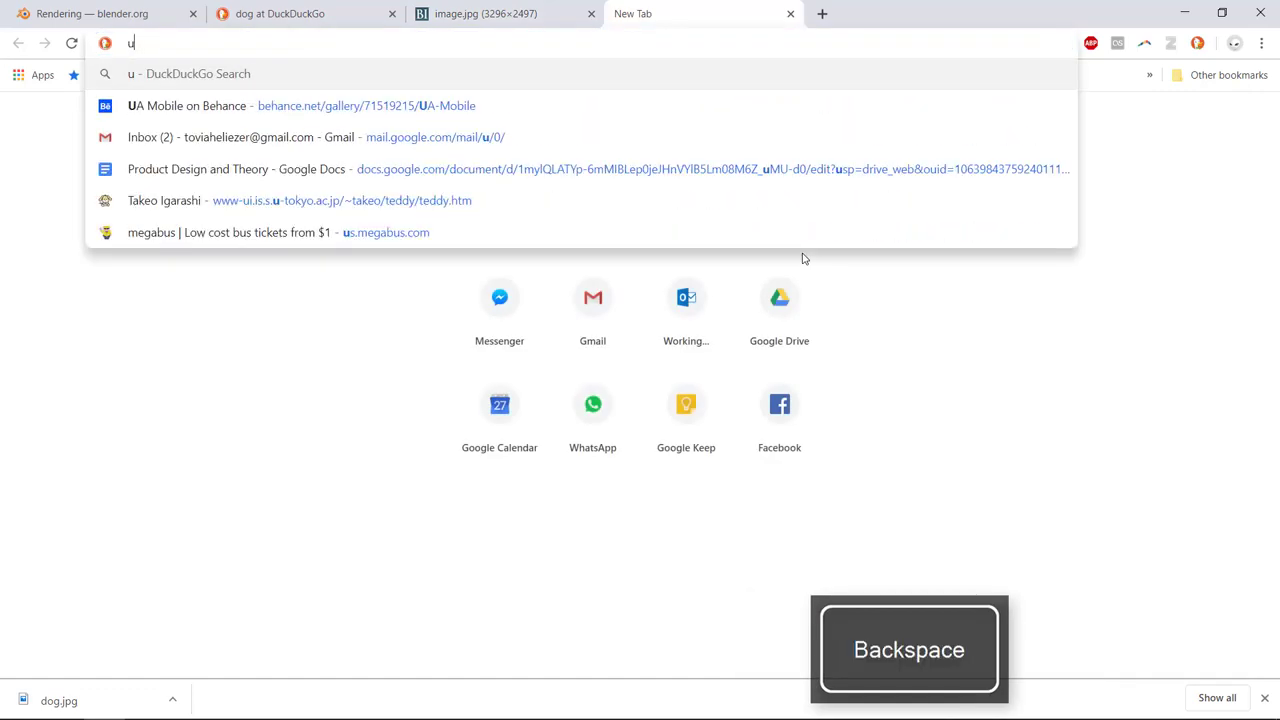
text(v map human)
key(Return)
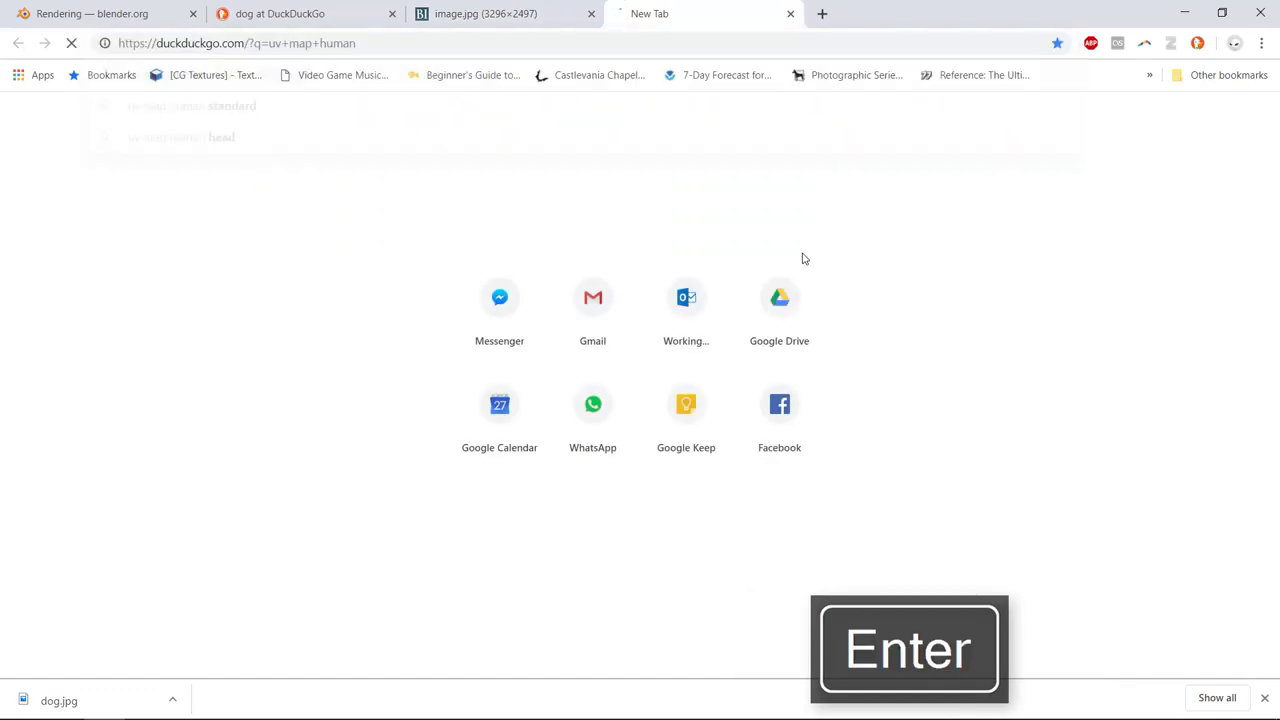
click(188, 137)
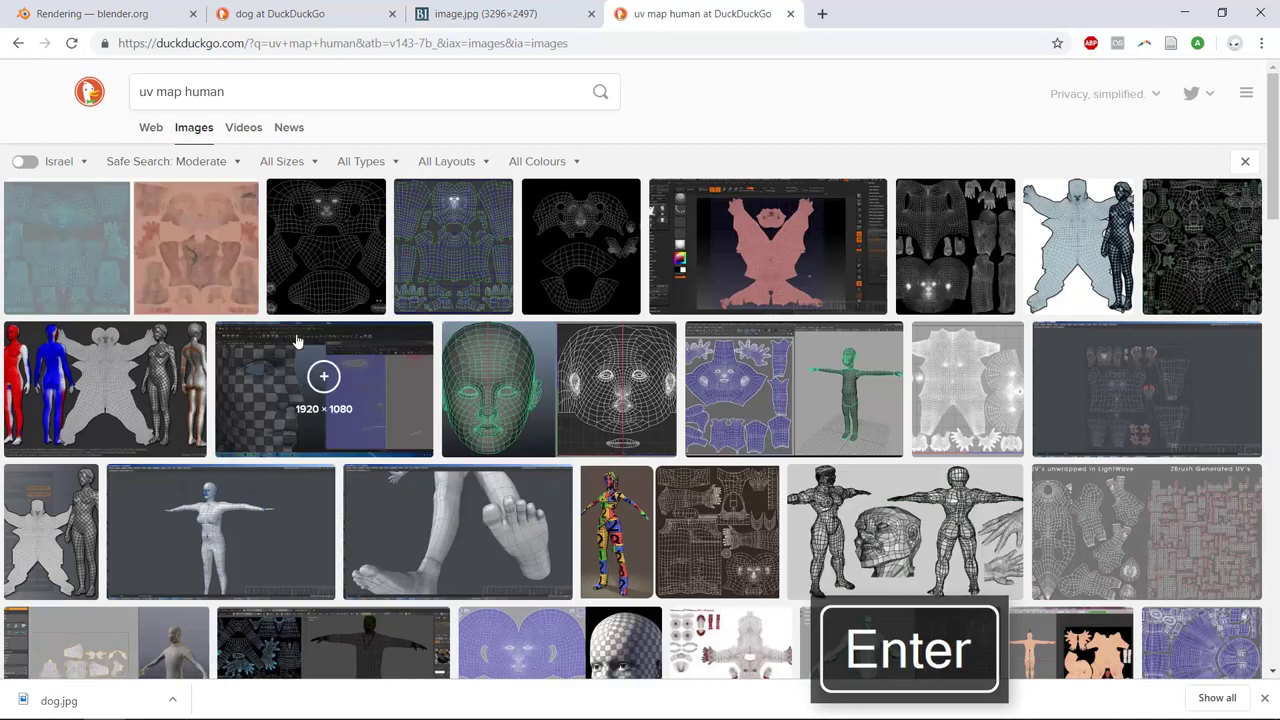
Step: Examine the head and full-body UV map images, close the search tab and return to Blender
click(476, 381)
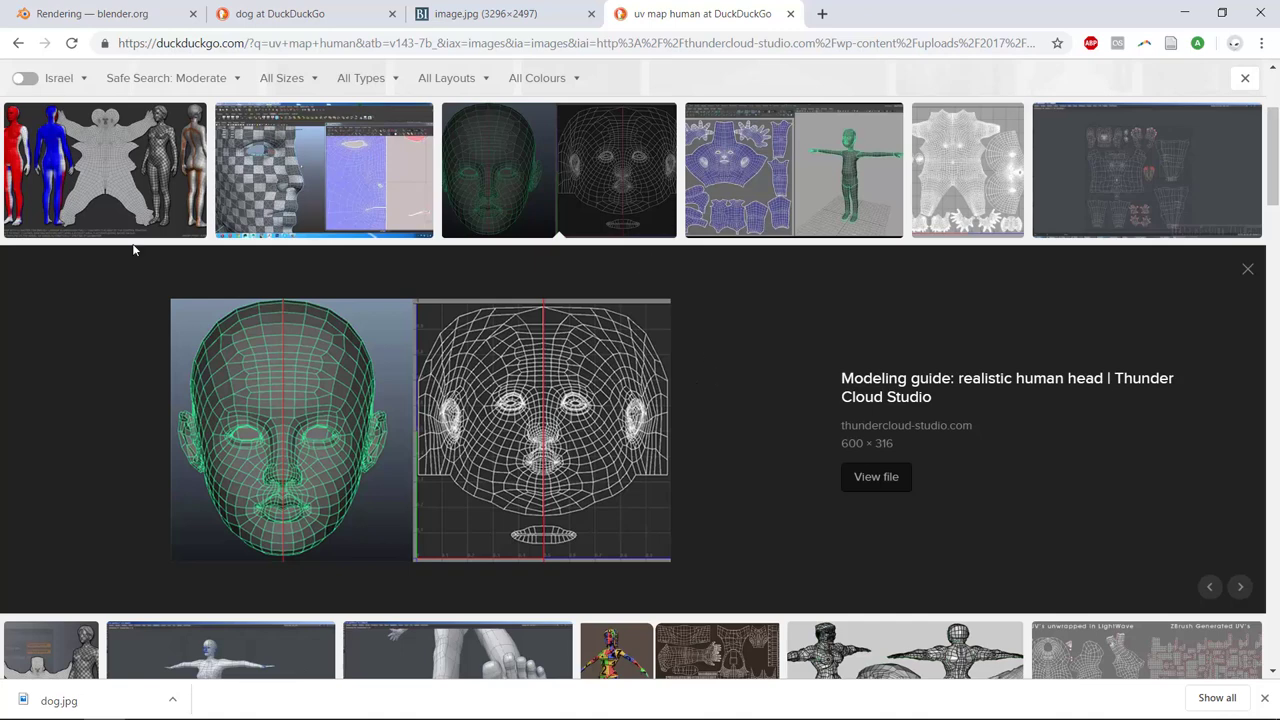
click(82, 222)
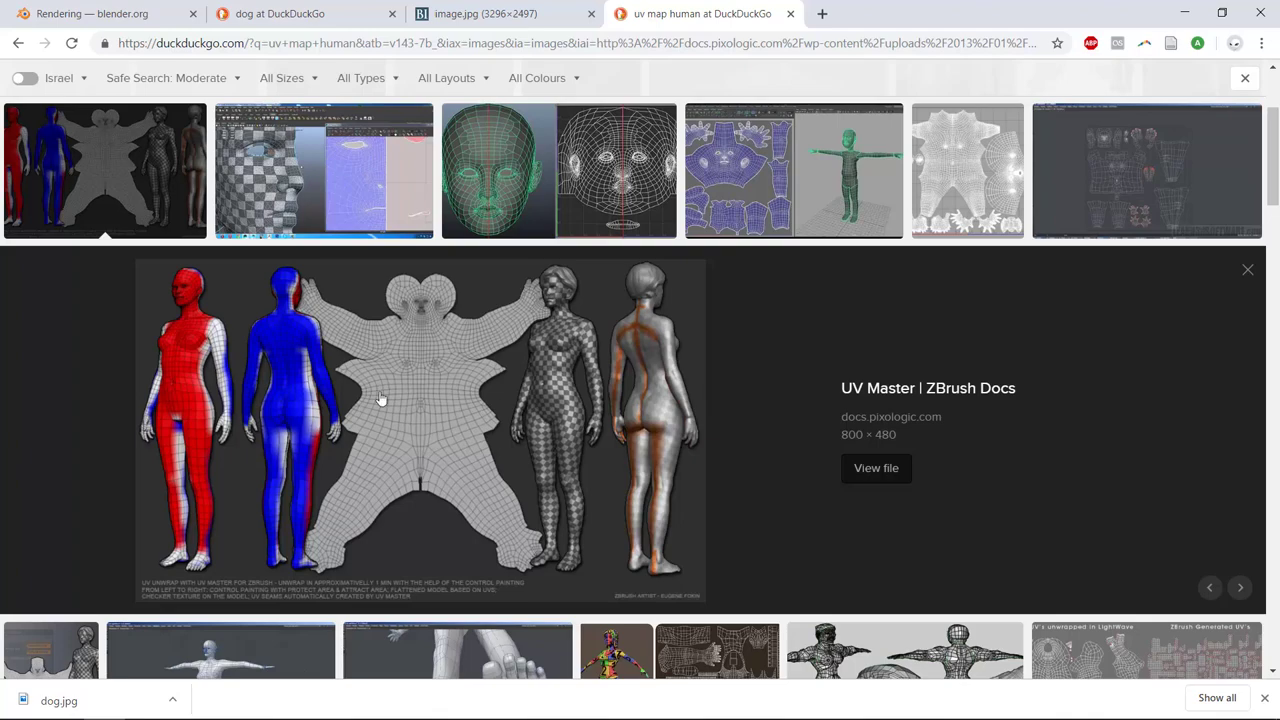
key(Right)
key(Right)
key(Right)
key(Right)
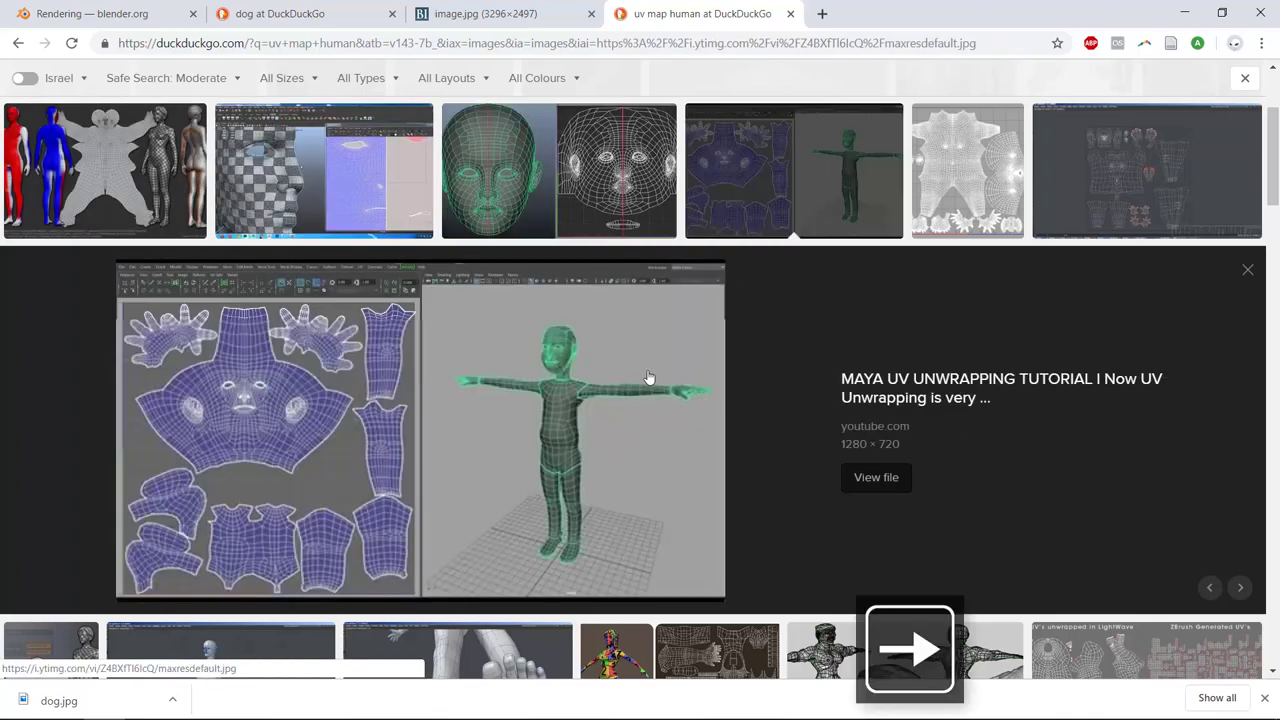
key(Right)
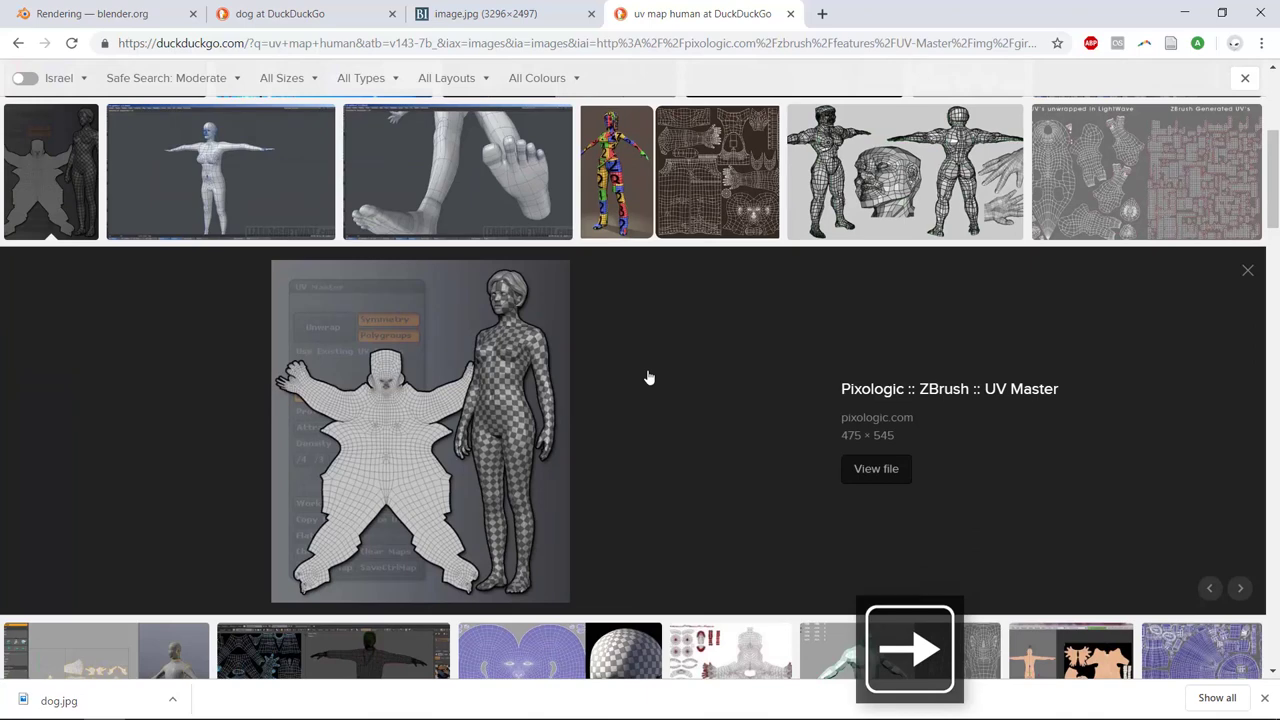
key(Right)
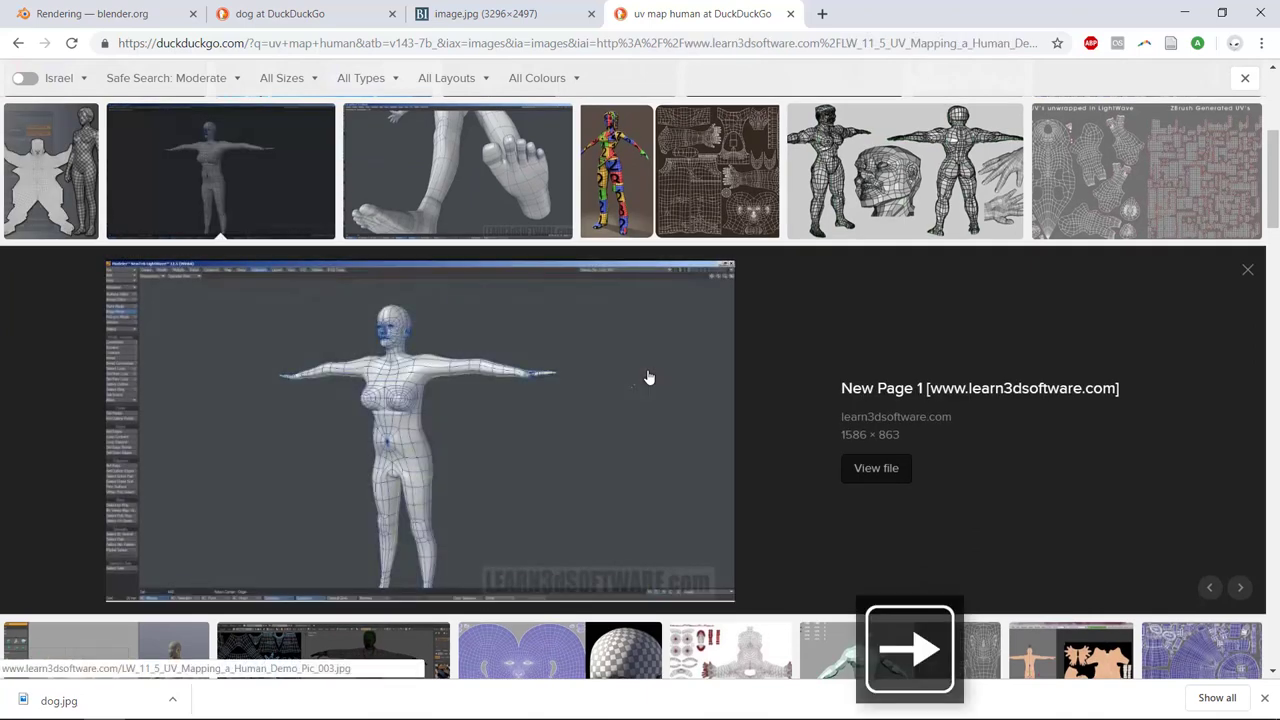
key(Right)
key(ctrl+w)
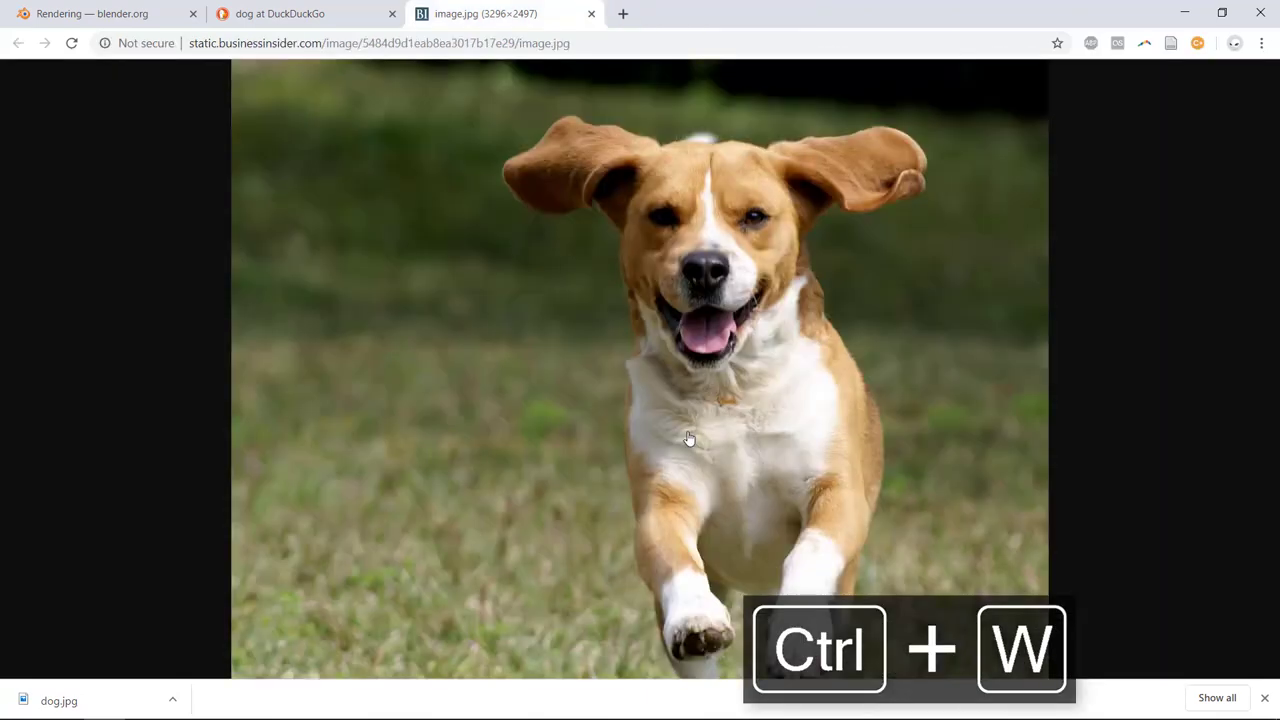
key(alt+Tab)
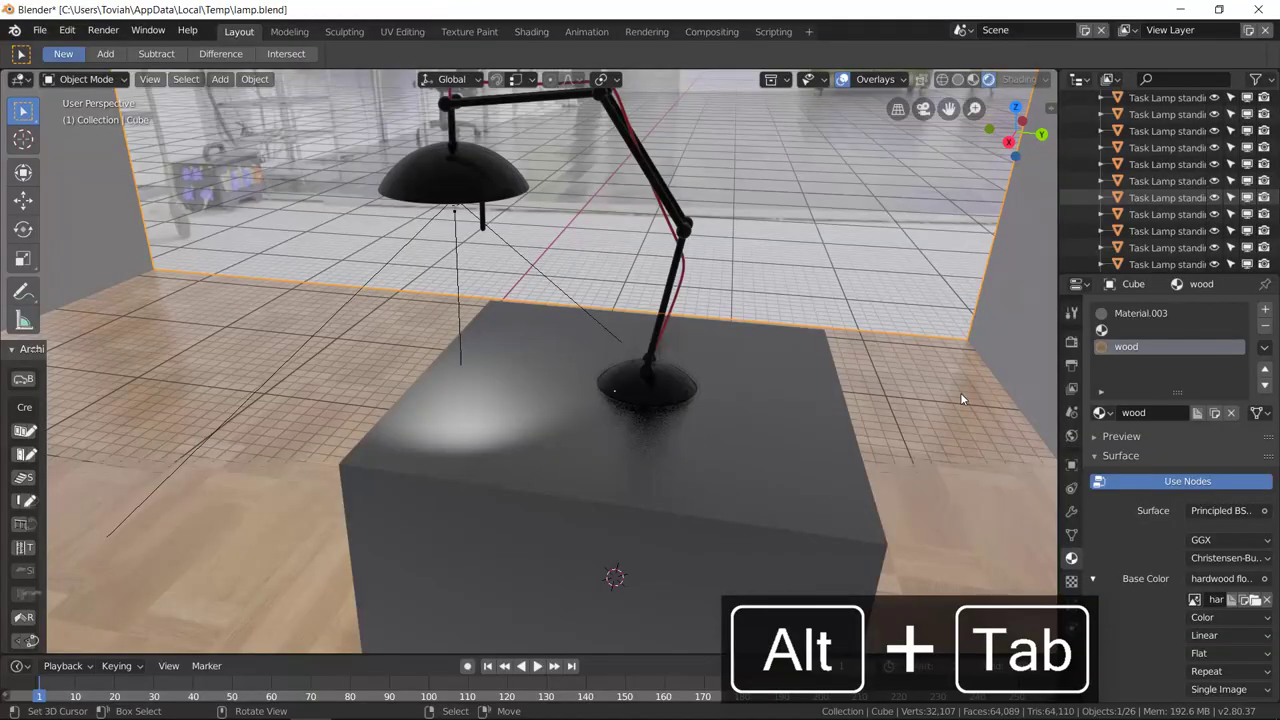
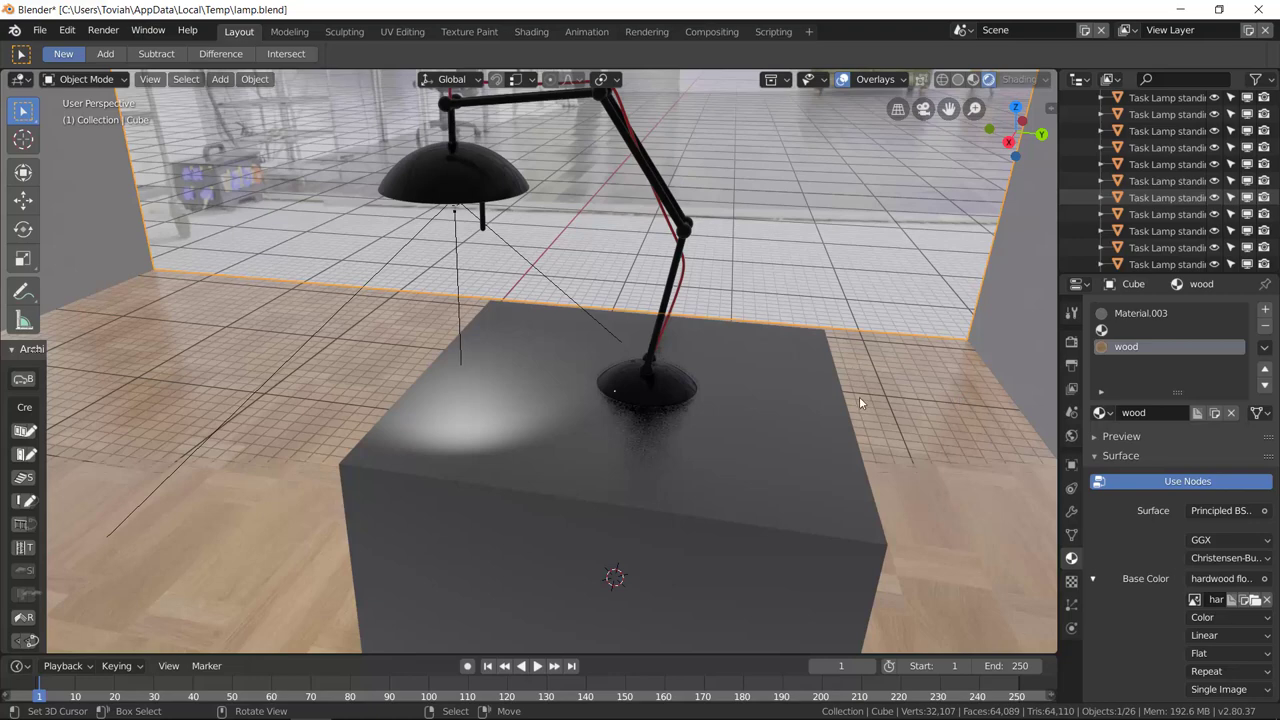
Step: Open the selected room in the UV Editing workspace with its wood texture in view
scroll(859, 395, down, 3)
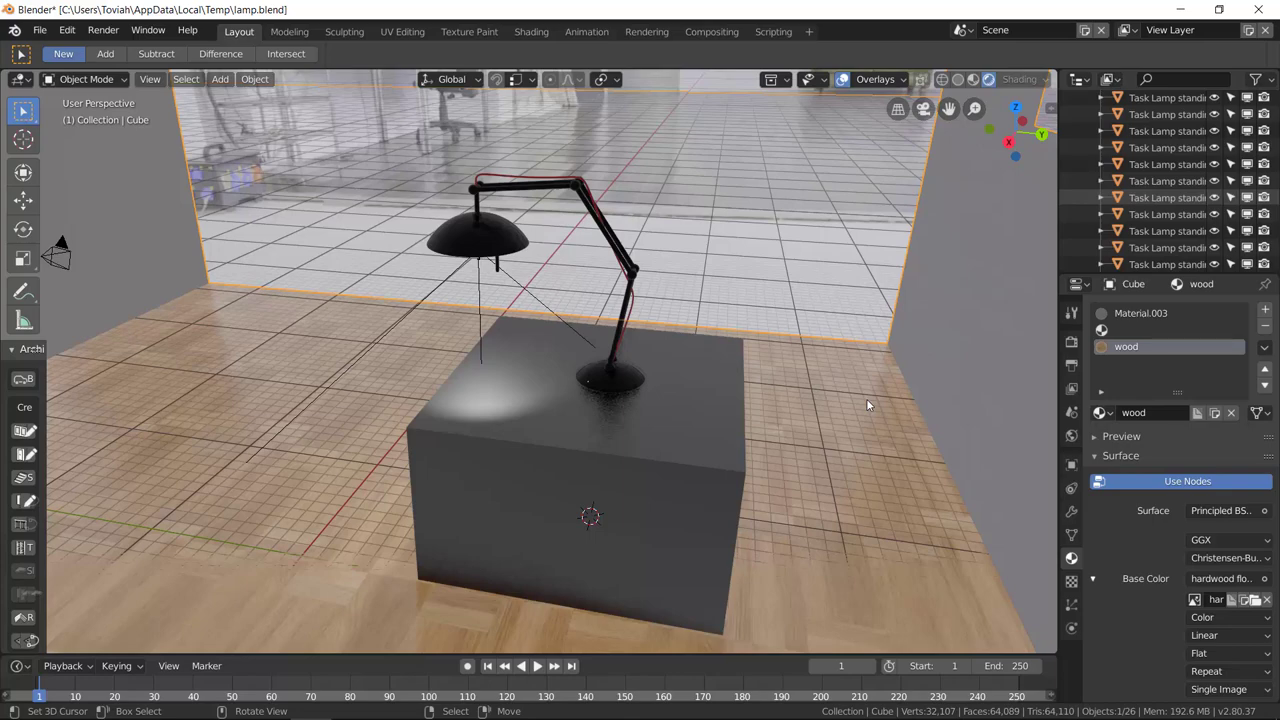
middle_drag(651, 309, 562, 373)
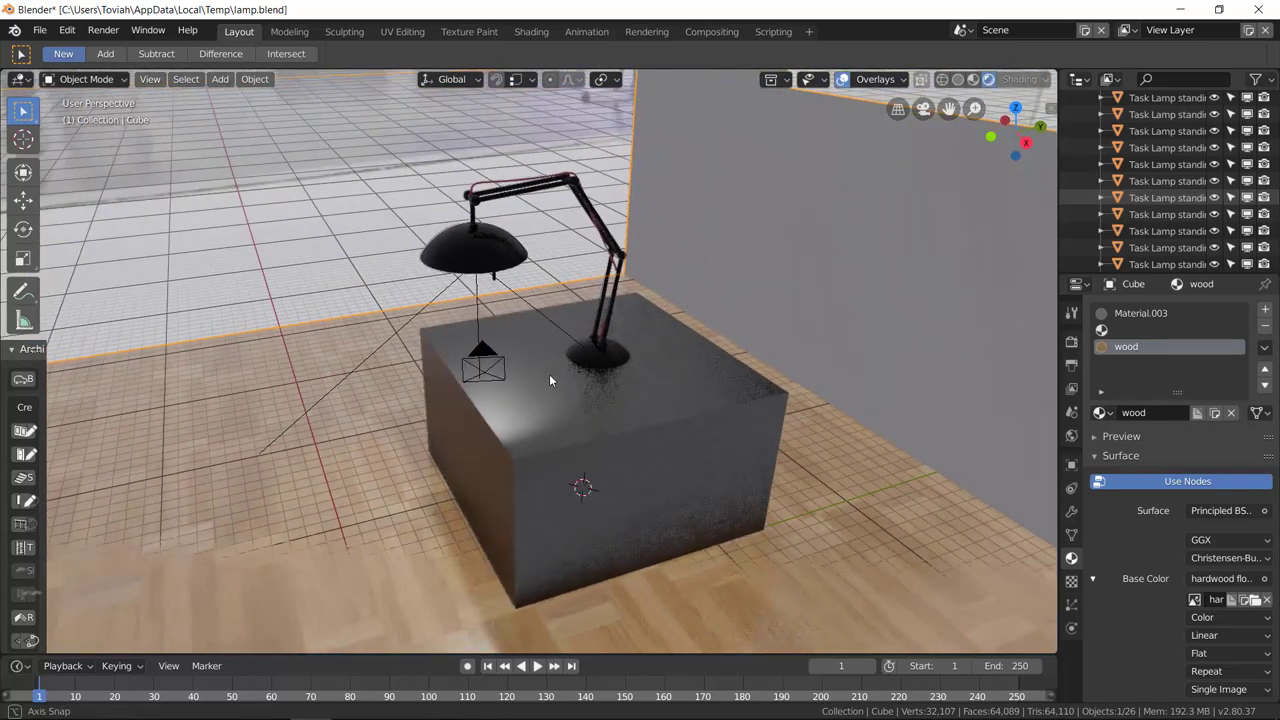
middle_drag(528, 518, 578, 465)
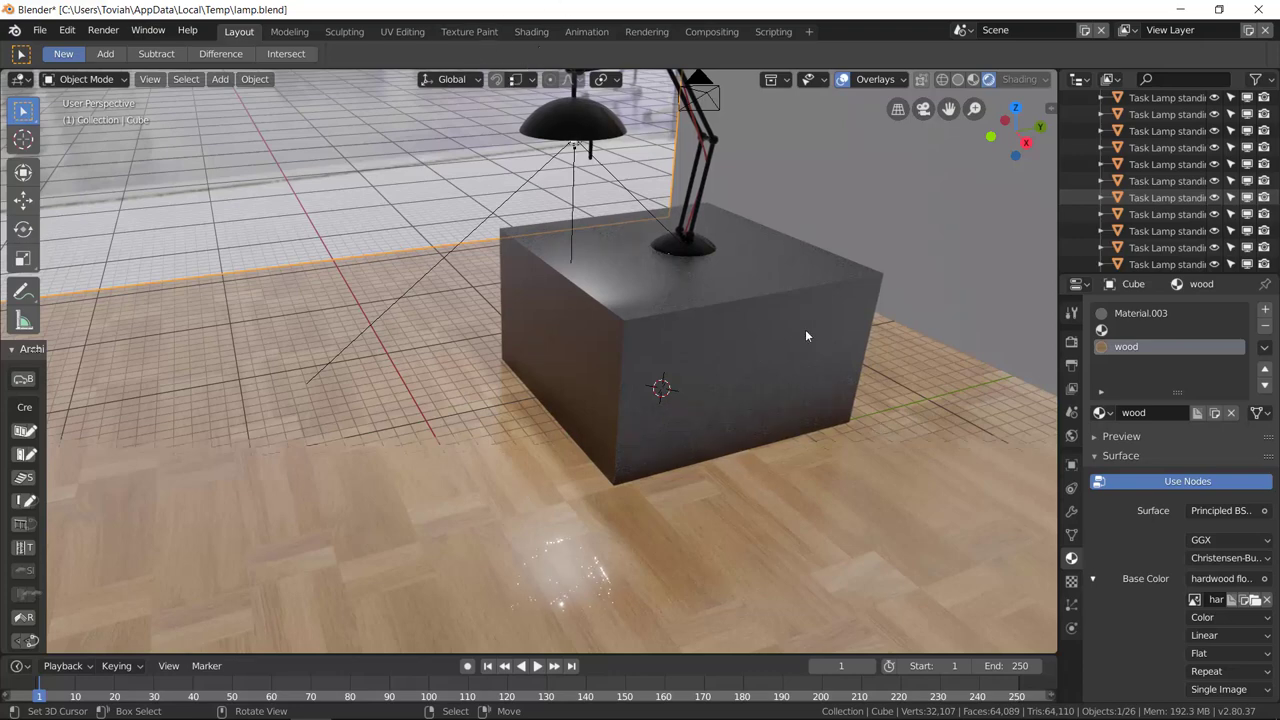
click(395, 31)
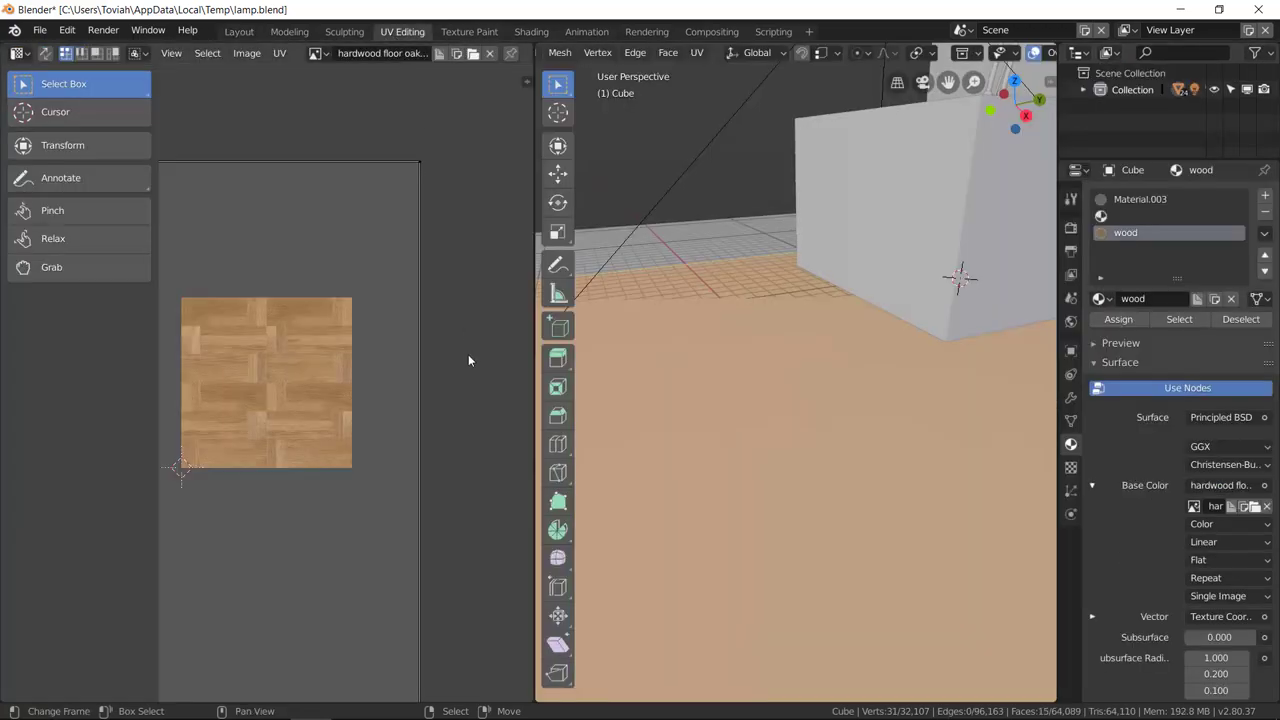
scroll(344, 407, down, 4)
scroll(329, 402, up, 4)
middle_drag(362, 381, 451, 298)
Step: Leave and re-enter Edit Mode on the room, and select its entire mesh to display all of its UVs
key(Tab)
scroll(730, 373, down, 6)
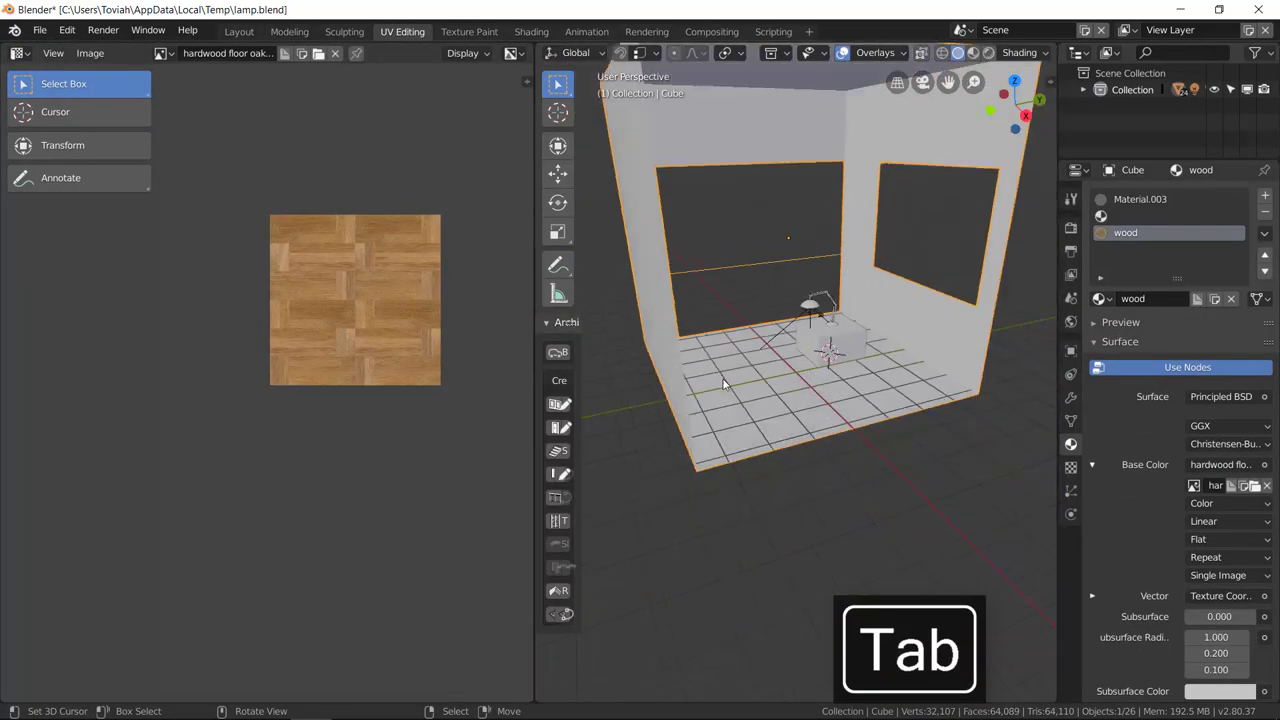
scroll(721, 375, up, 4)
key(Tab)
key(alt+a)
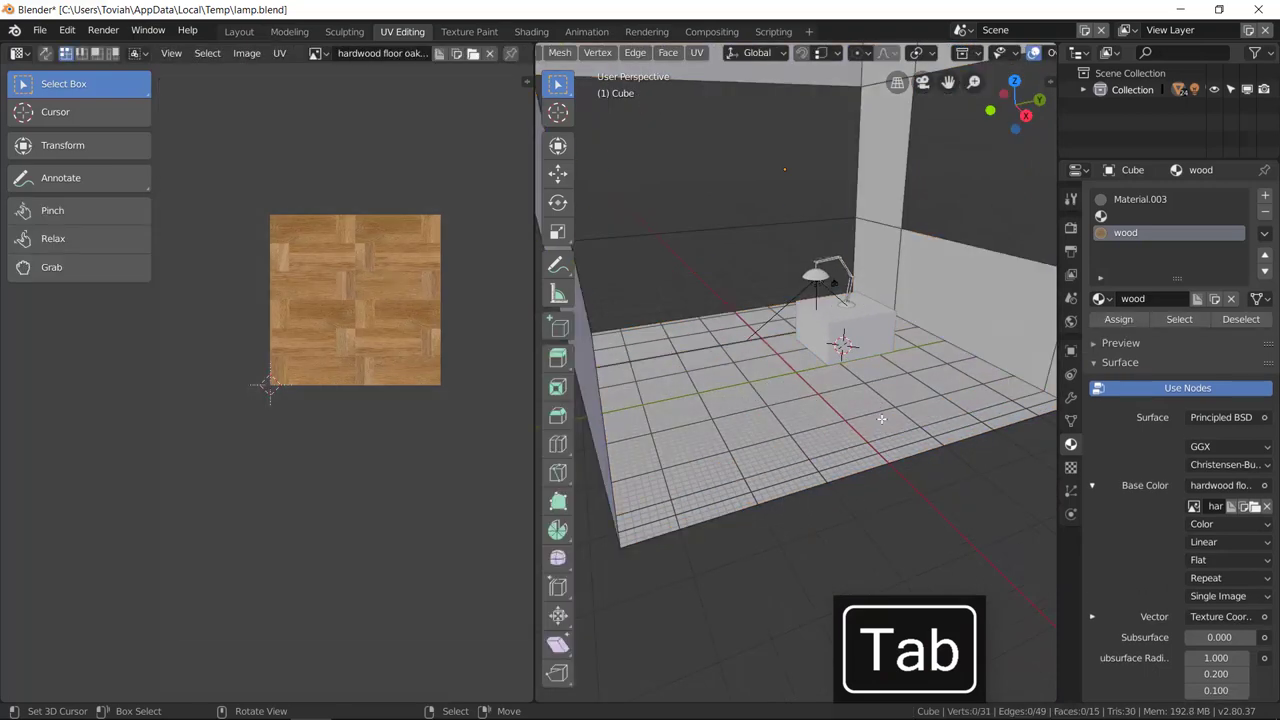
key(a)
scroll(809, 398, down, 3)
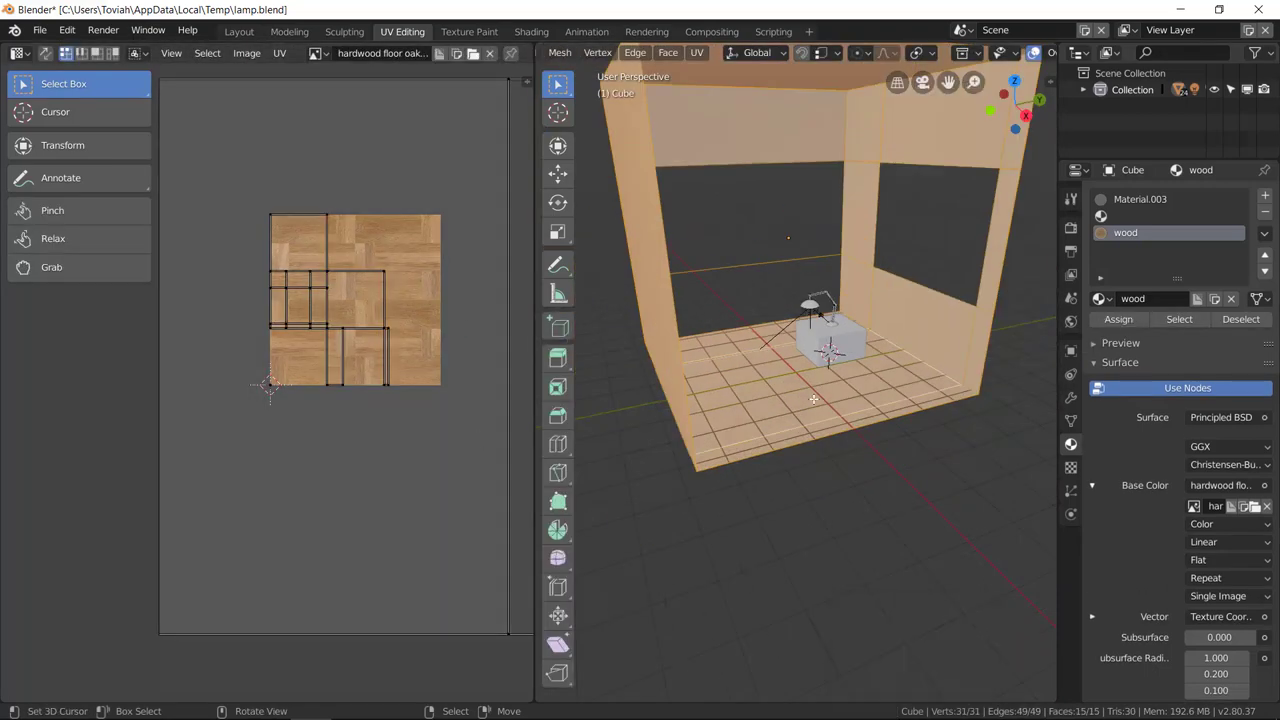
scroll(813, 399, down, 3)
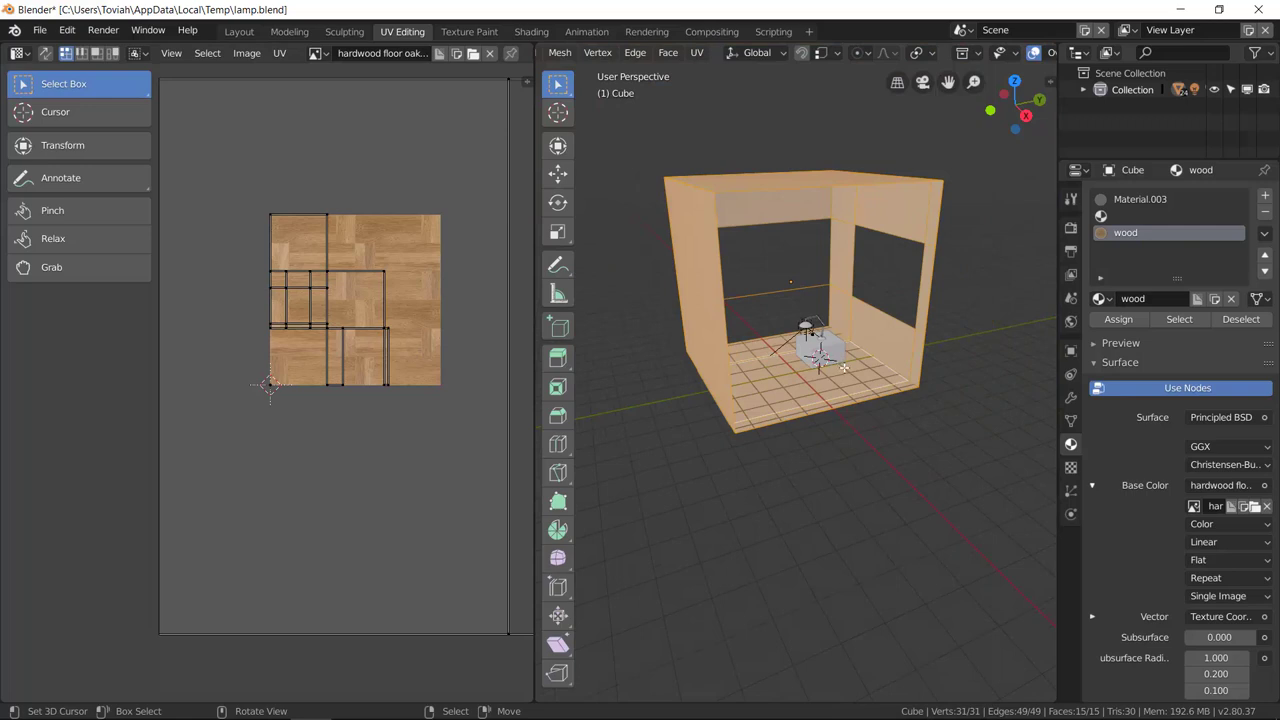
Step: Examine the room's UV layout over the hardwood floor image, selecting and deselecting all of the UVs
scroll(395, 292, up, 4)
scroll(413, 300, down, 3)
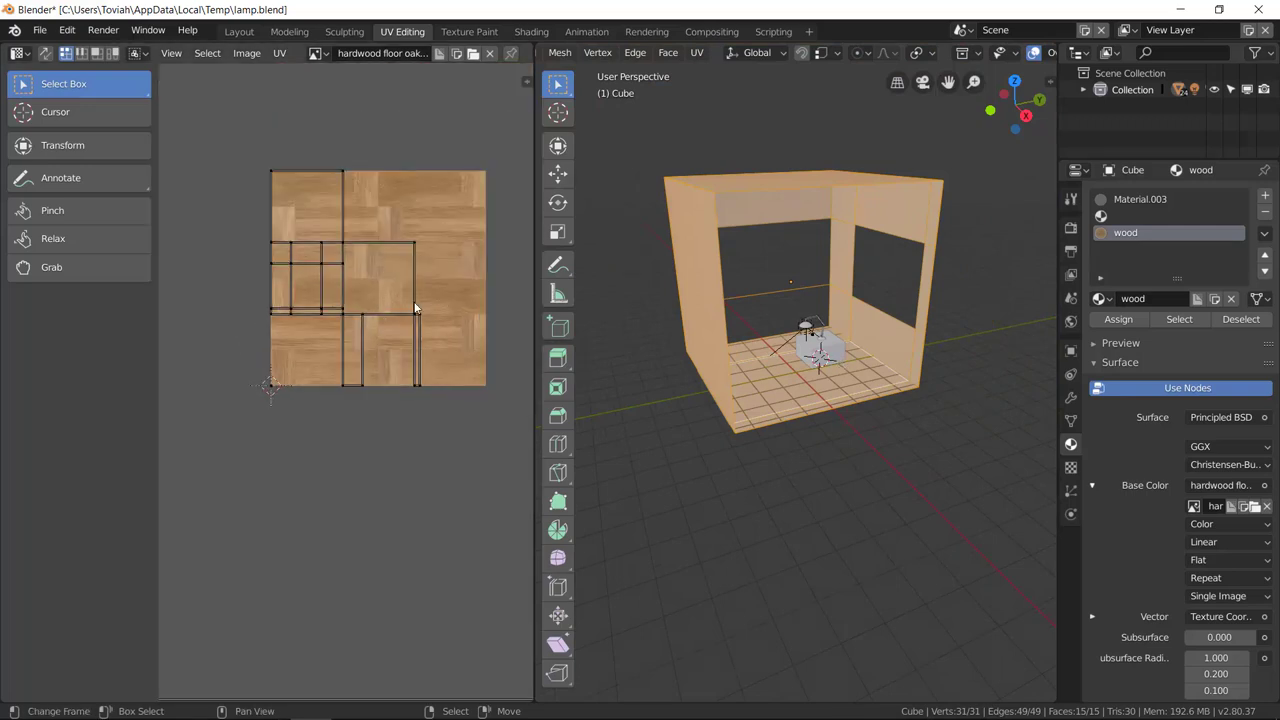
middle_drag(413, 300, 273, 370)
scroll(402, 332, down, 1)
scroll(354, 362, up, 2)
scroll(401, 324, up, 2)
key(a)
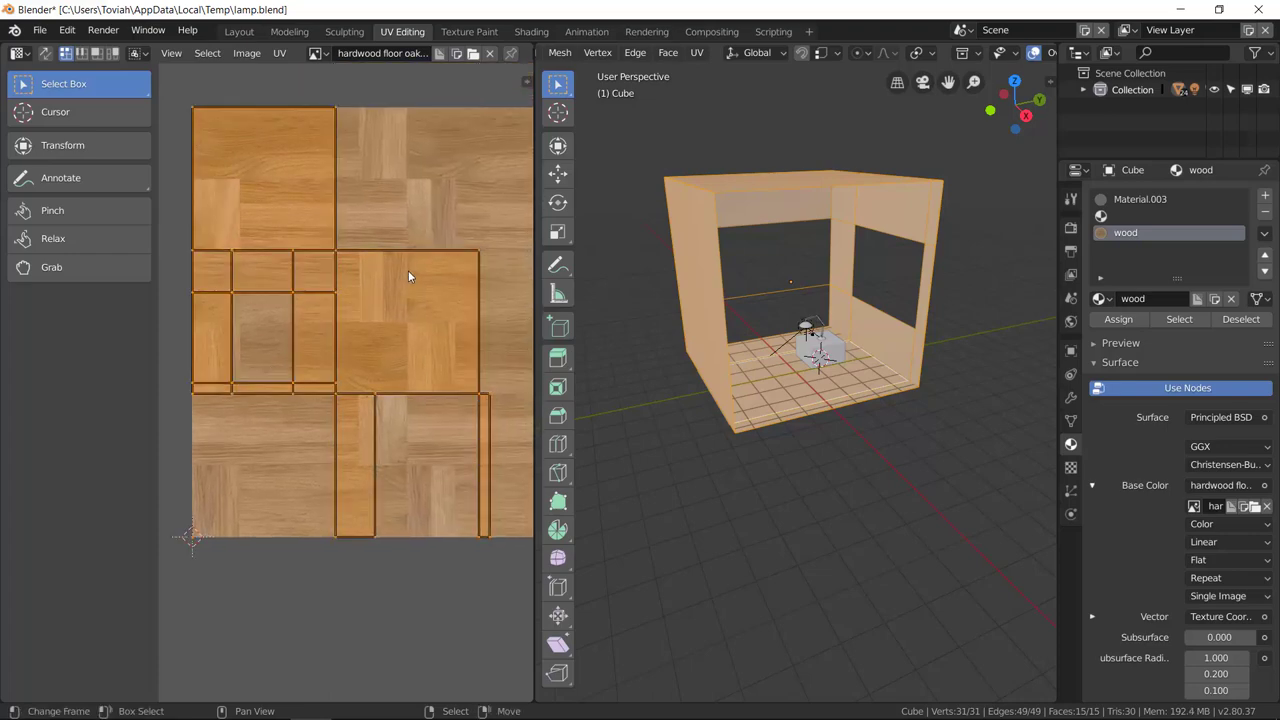
key(alt+a)
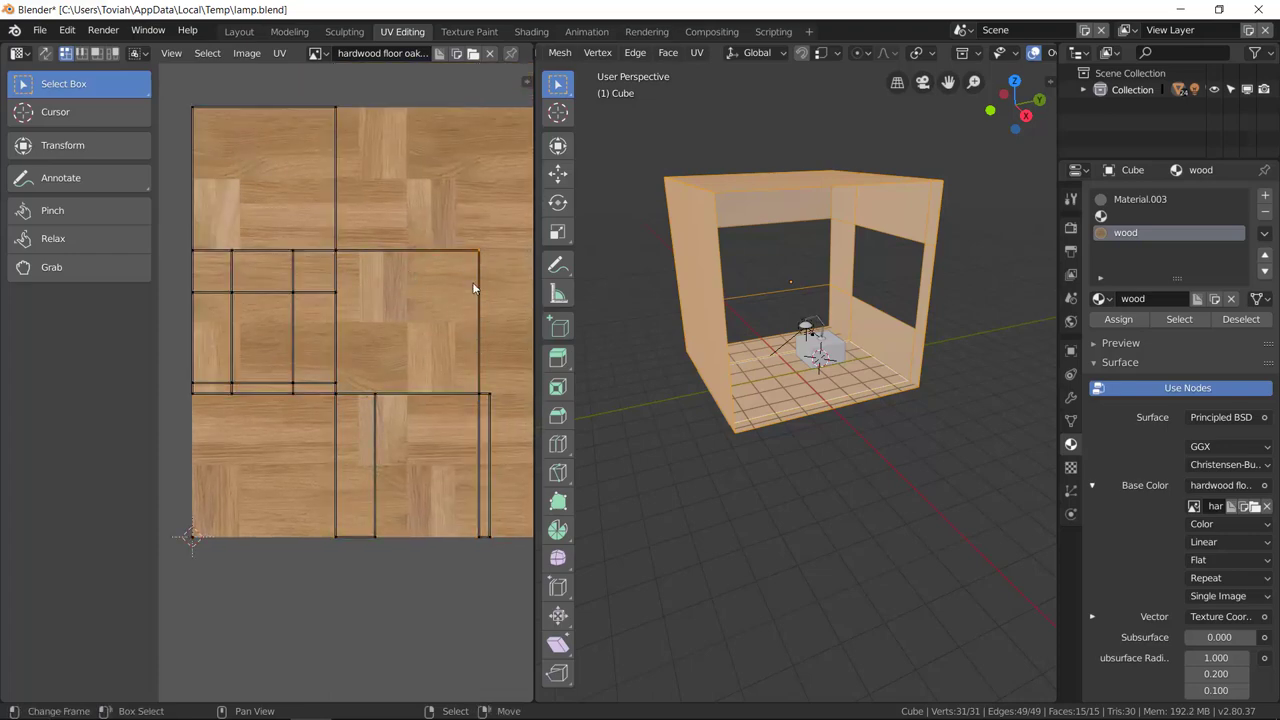
Step: Clear the mesh selection and, in face select mode, inspect the UVs of one side wall and of the three wood floor faces
key(alt+a)
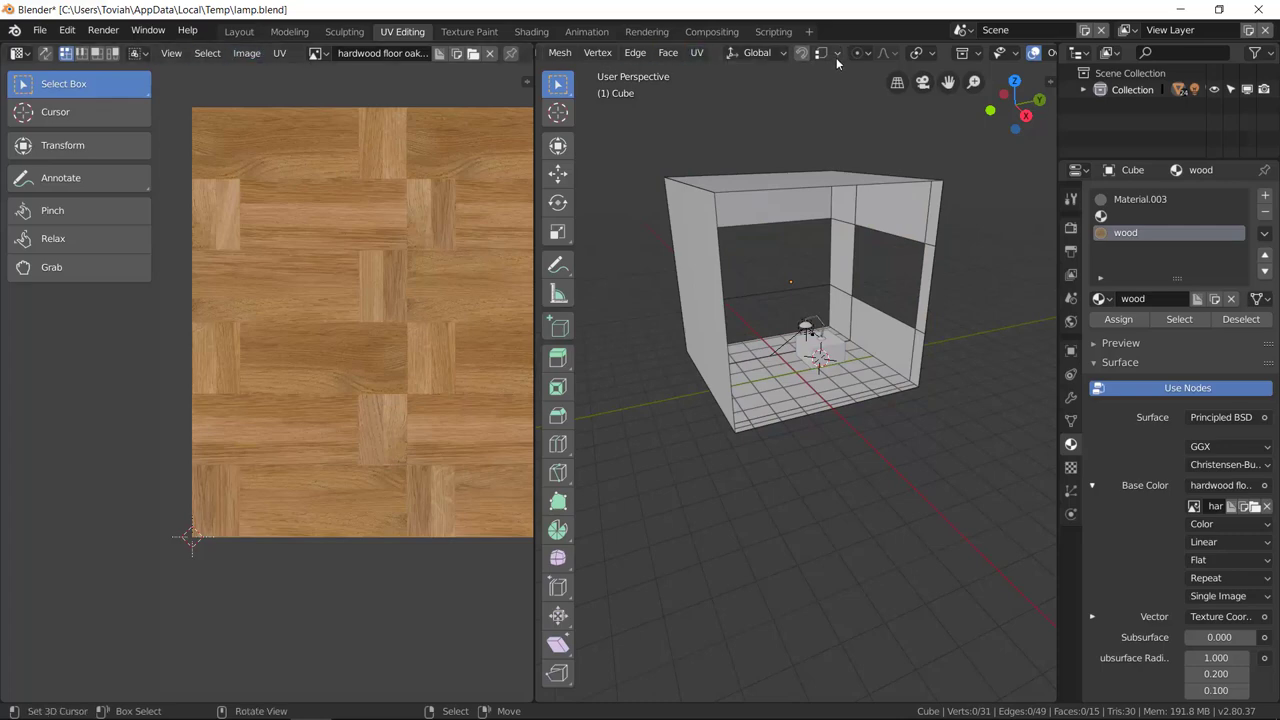
scroll(688, 56, up, 5)
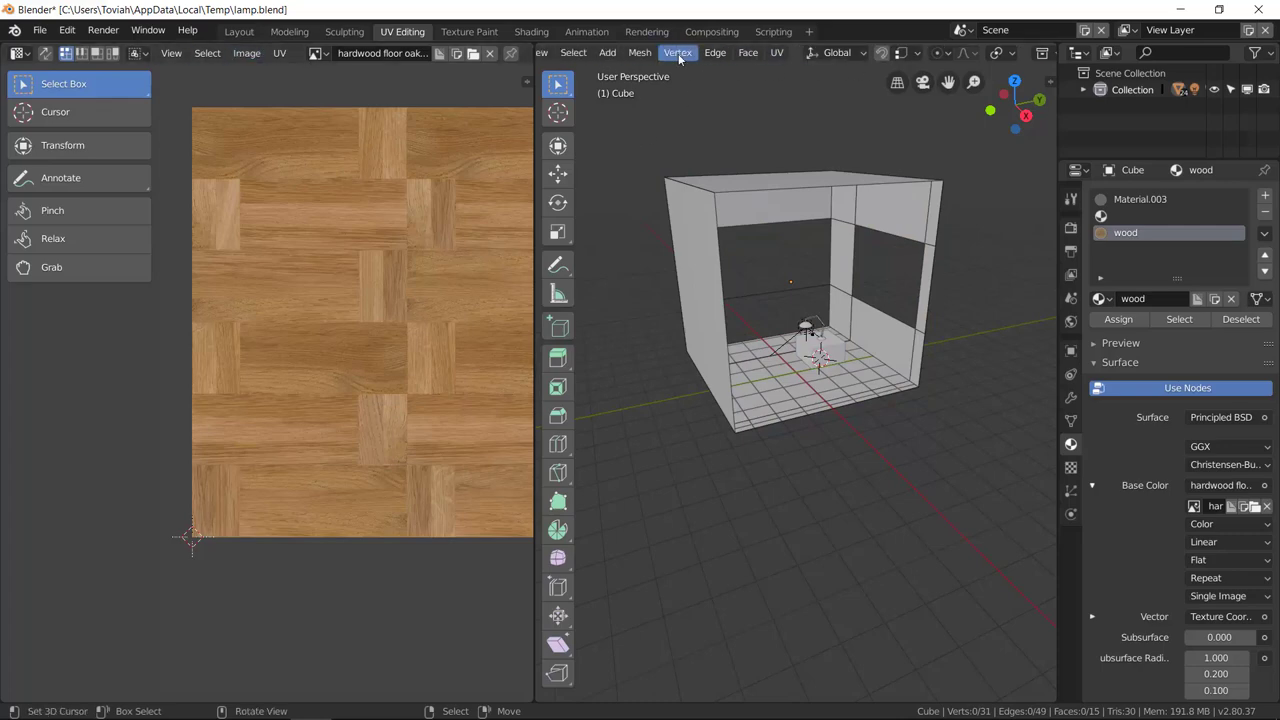
click(690, 242)
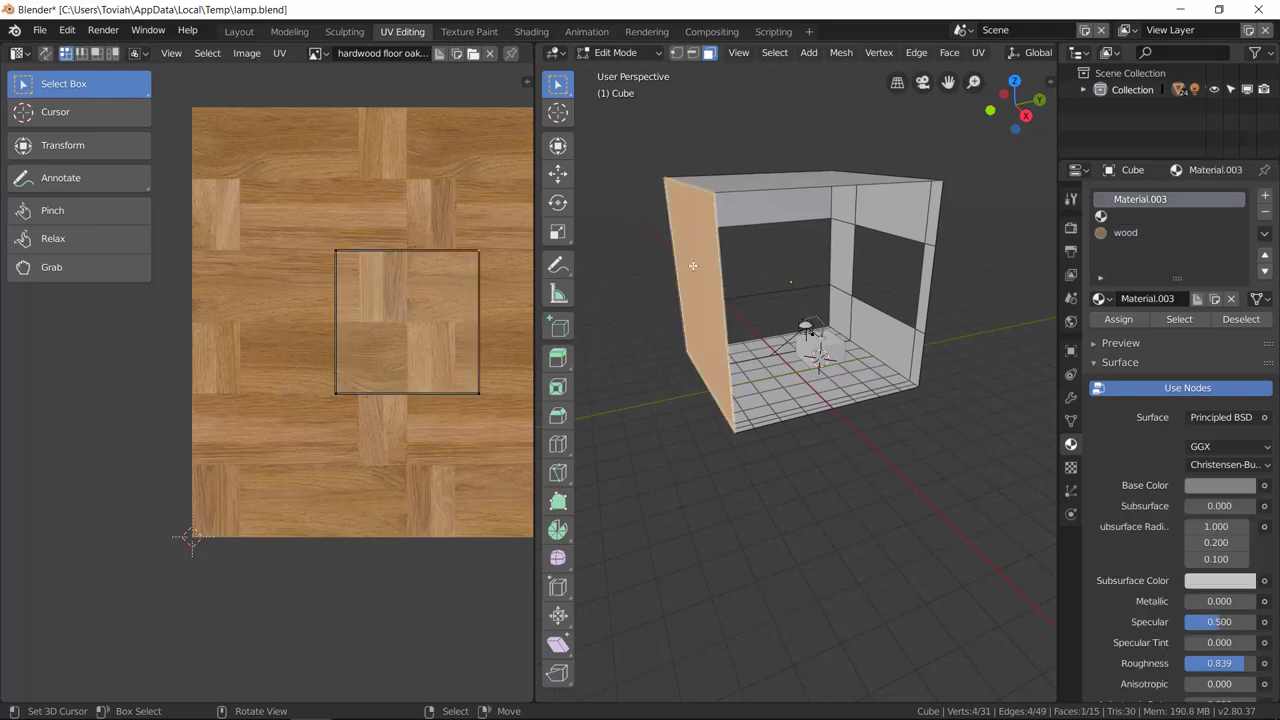
click(784, 380)
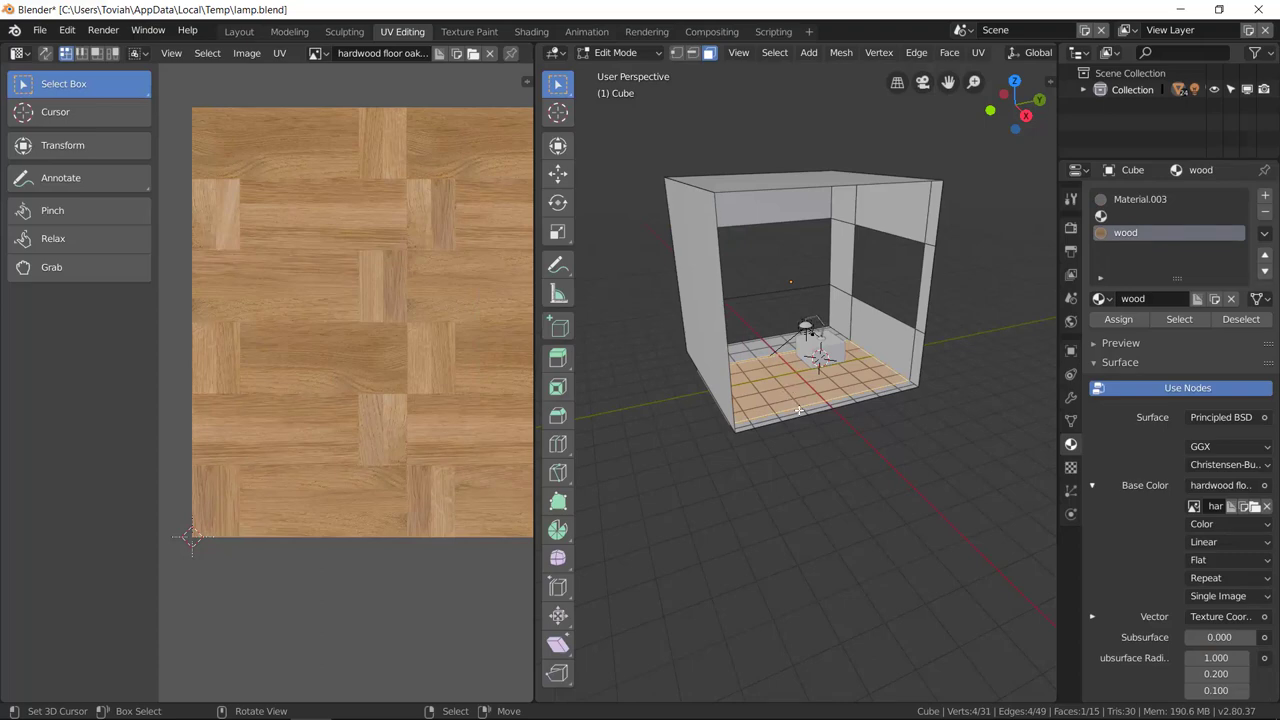
shift+click(800, 410)
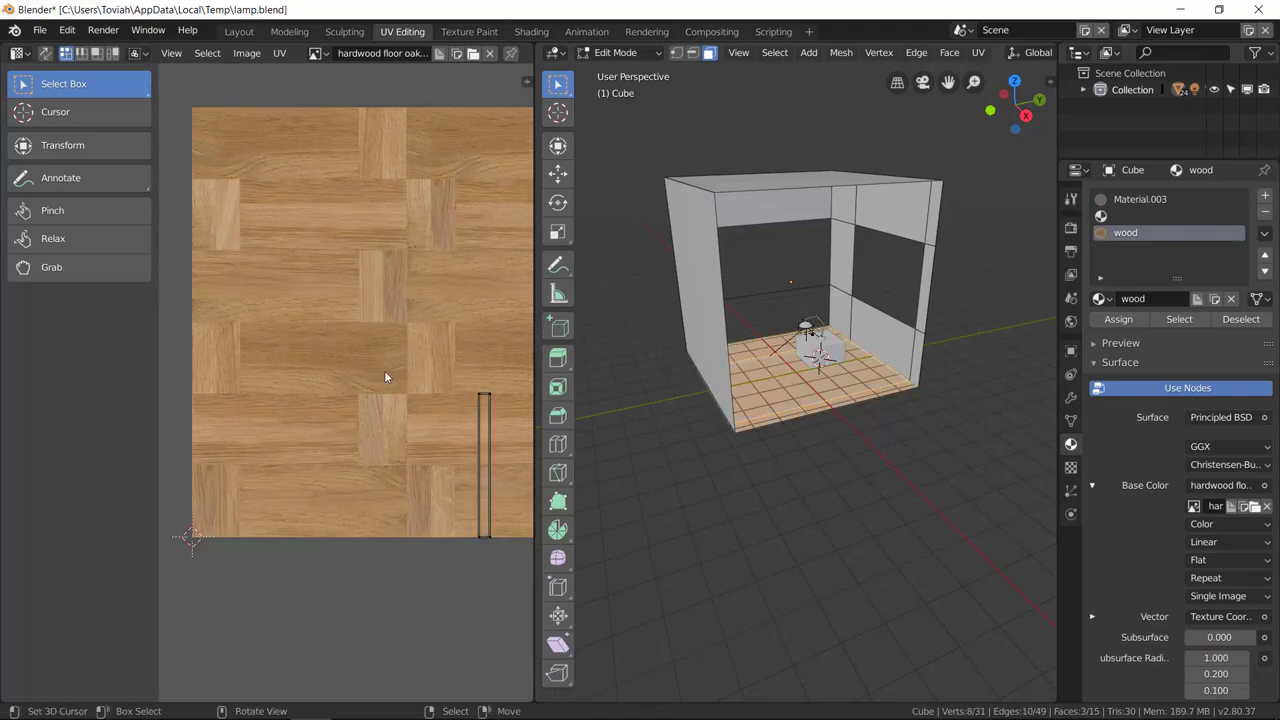
scroll(366, 380, down, 5)
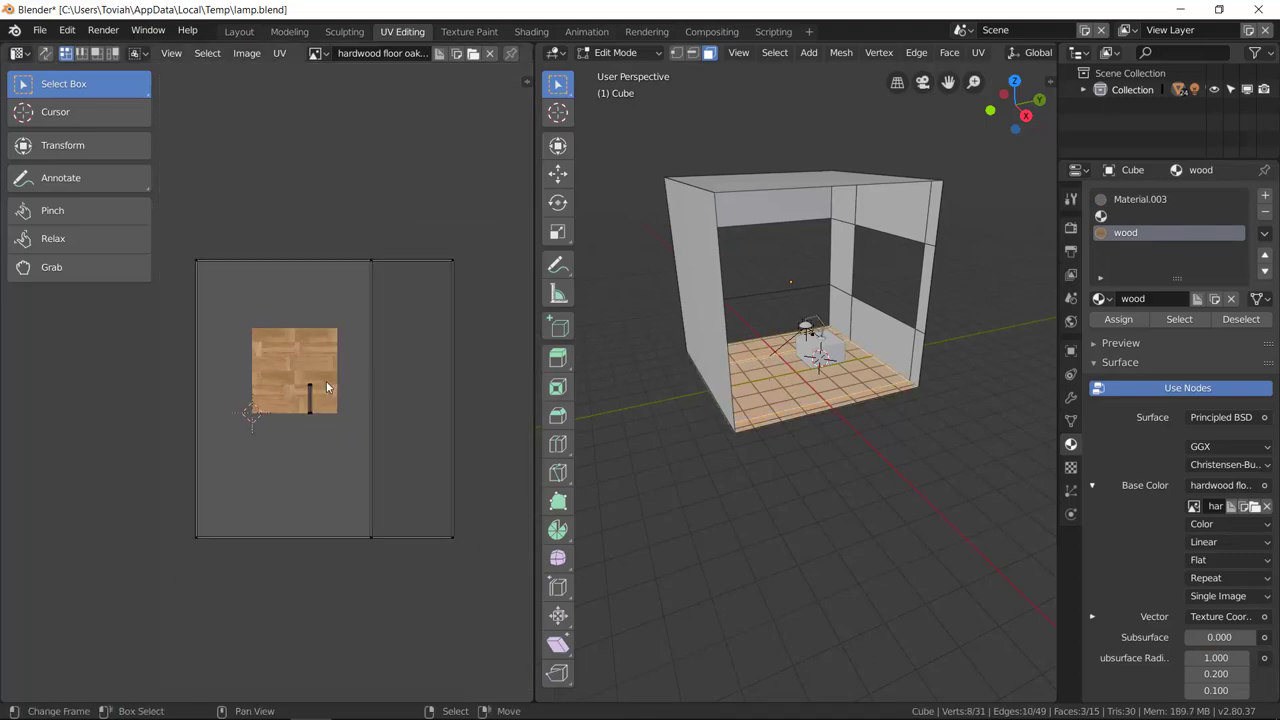
scroll(314, 388, up, 4)
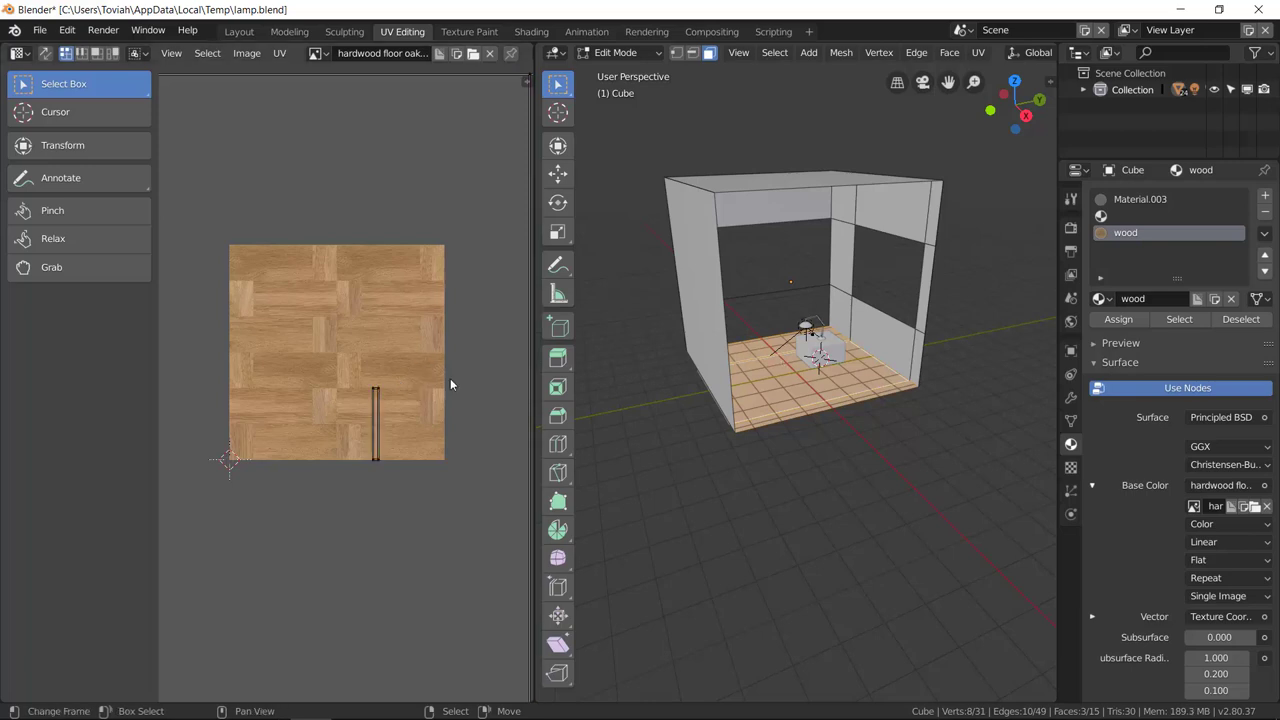
Step: Display the UVs of the whole room for comparison, and reselect only the three wood floor faces
key(alt+a)
key(a)
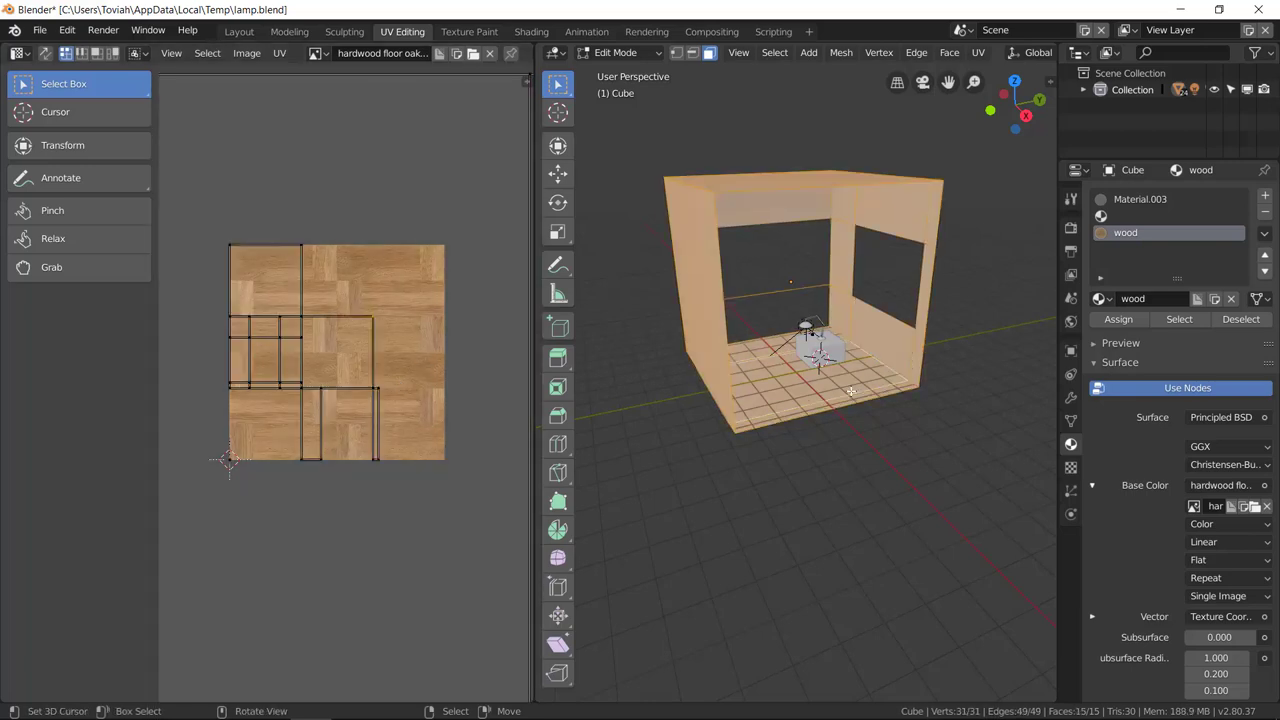
key(alt+a)
click(866, 389)
shift+click(880, 390)
shift+click(755, 340)
scroll(354, 393, down, 4)
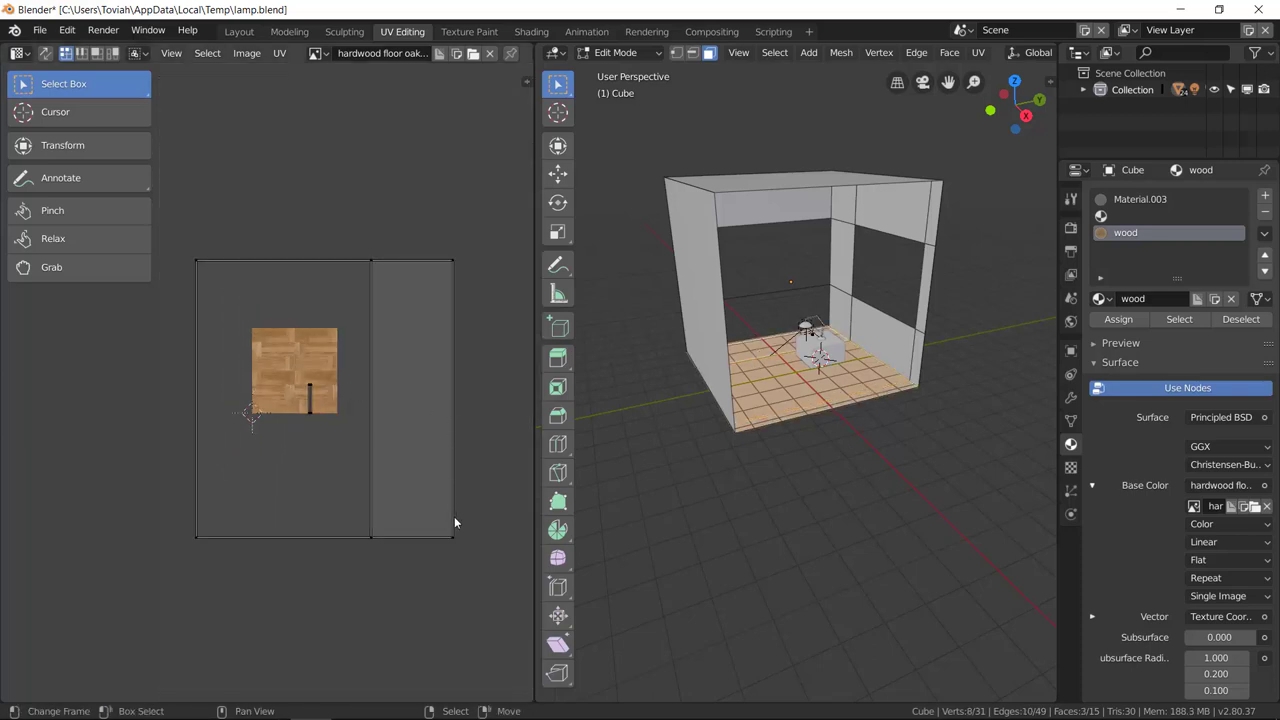
Step: Select all of the wood floor's UVs, switch the viewport to rendered shading, and view the floor up close beside the box
drag(480, 575, 177, 180)
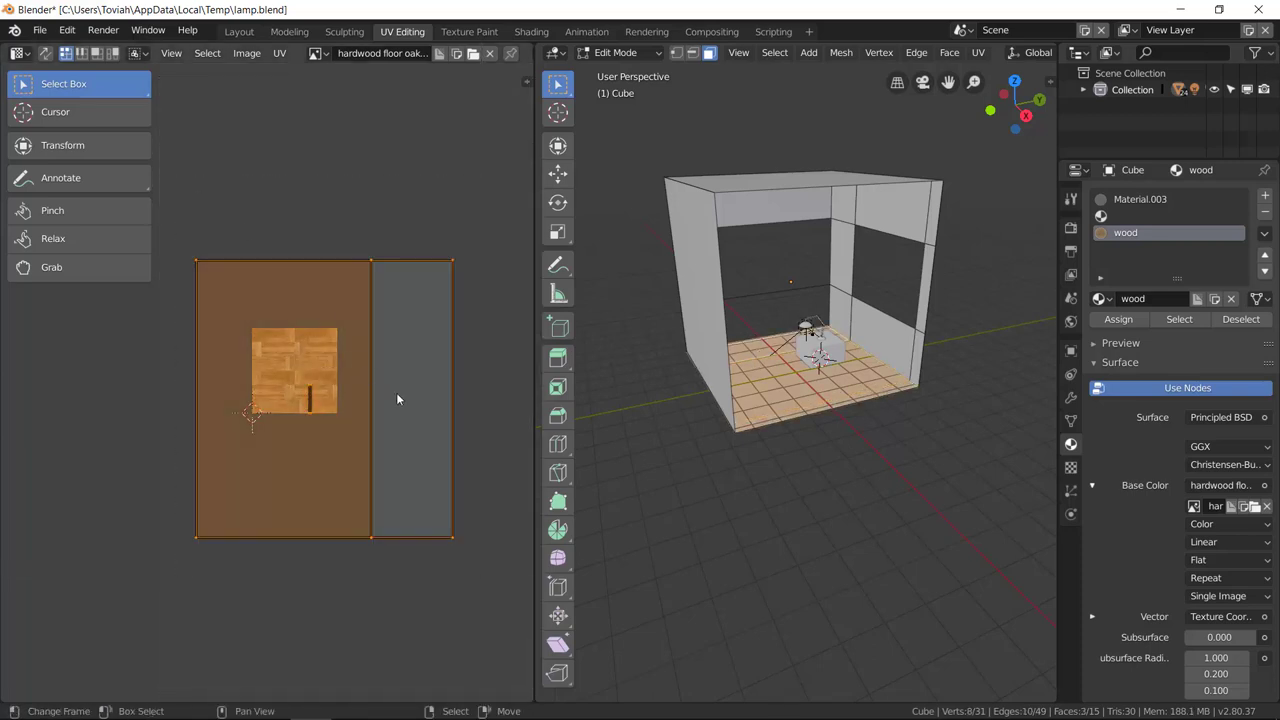
scroll(995, 58, down, 8)
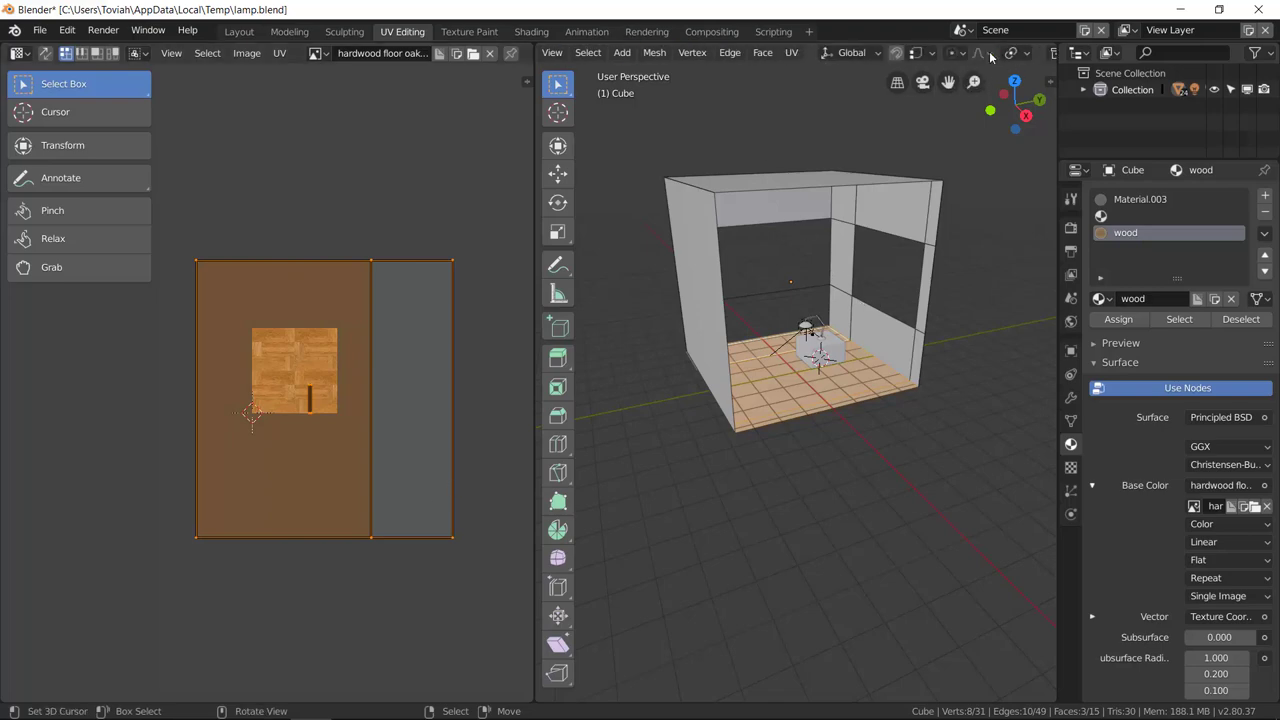
click(988, 53)
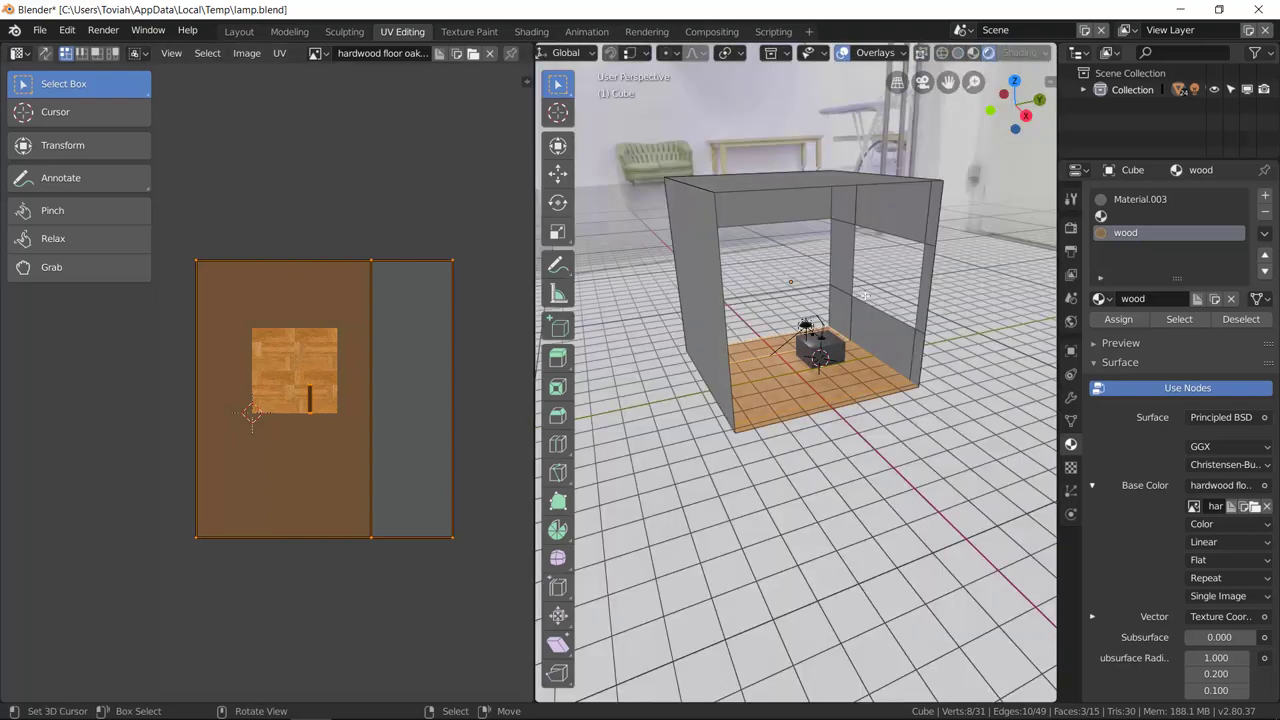
scroll(865, 396, up, 6)
scroll(865, 396, up, 3)
mouse_move(797, 429)
middle_down()
mouse_move(802, 419)
mouse_move(805, 430)
middle_up()
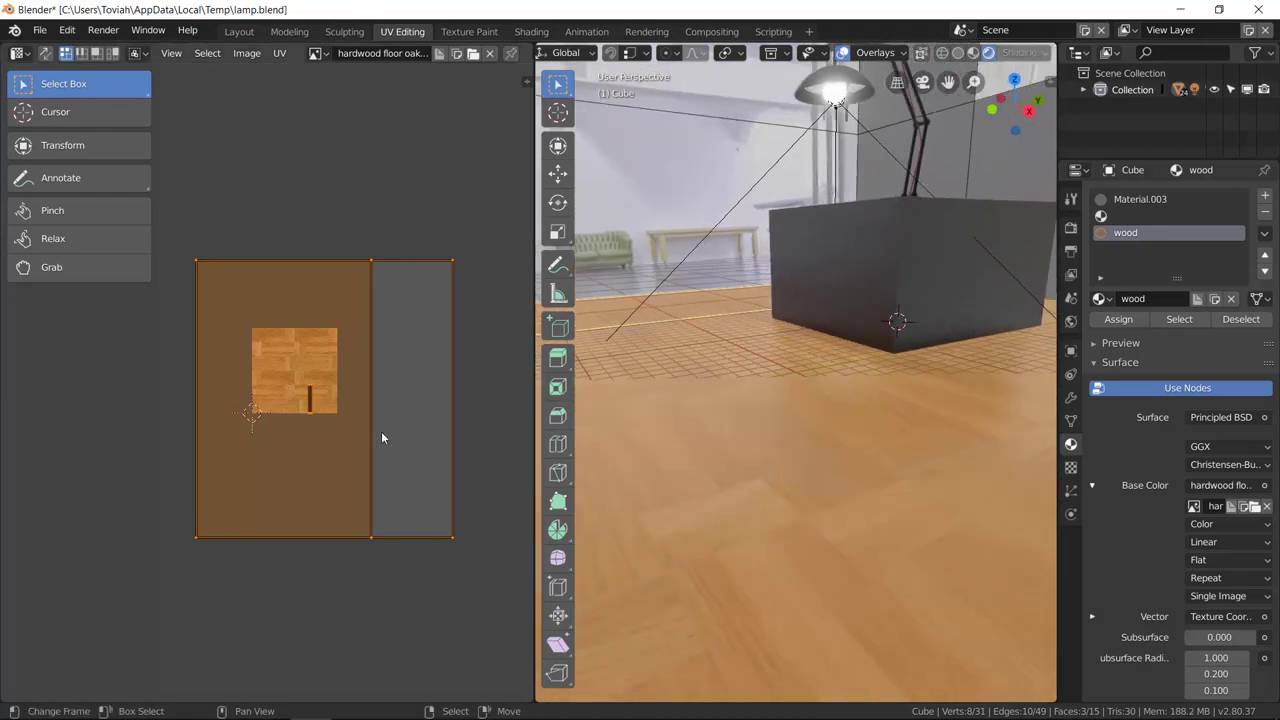
Step: Try scaling the floor's UVs down to about 0.9 and moving their upper-left corner vertex to preview the effect on the wood texture
key(s)
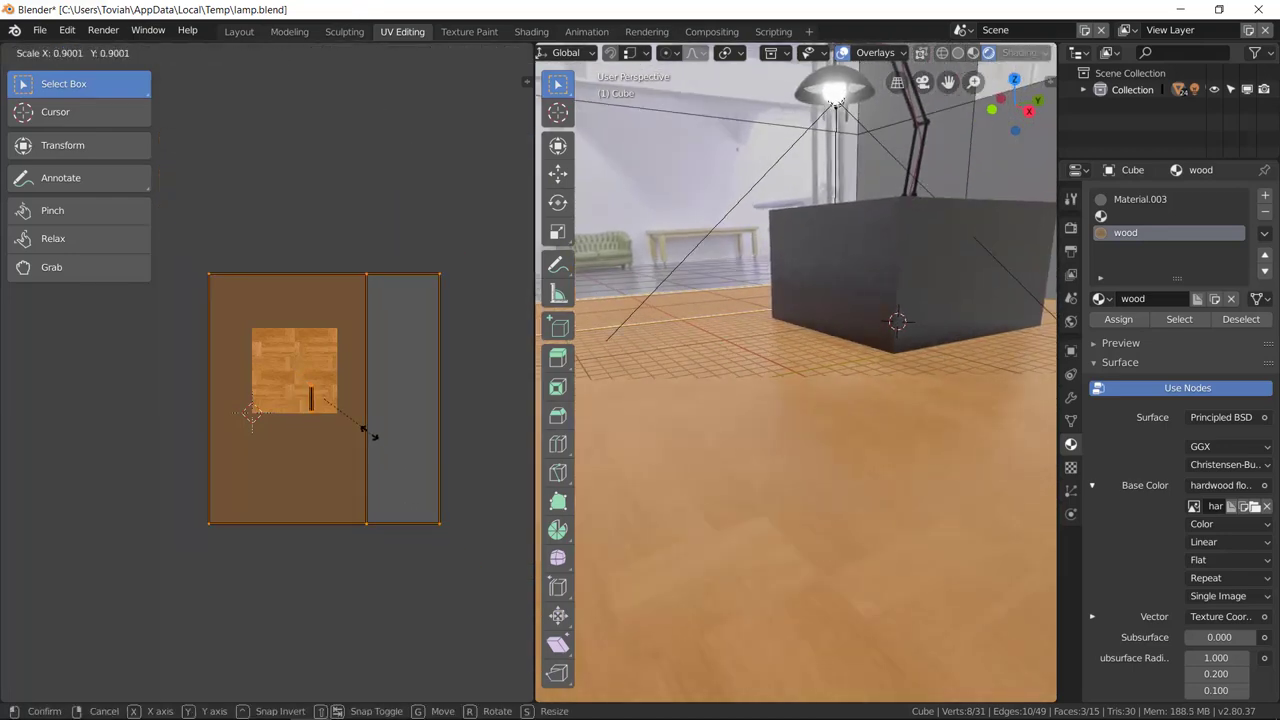
right_click(400, 430)
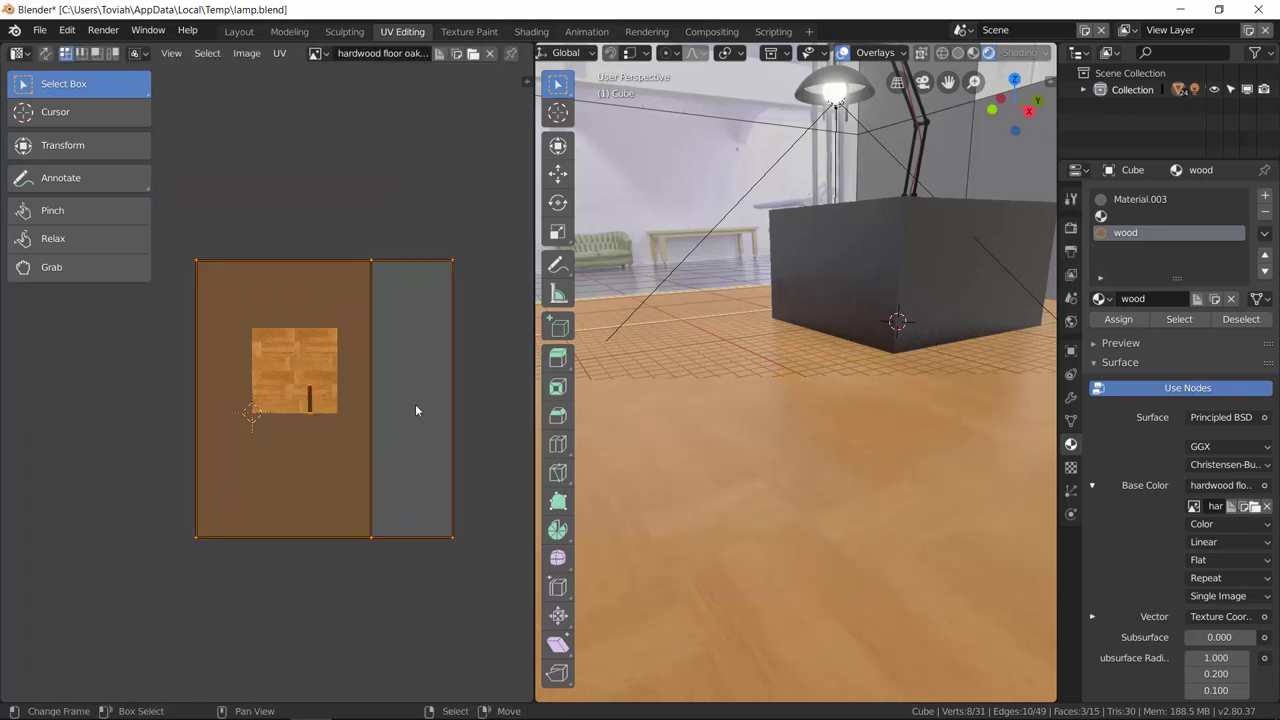
click(204, 268)
key(g)
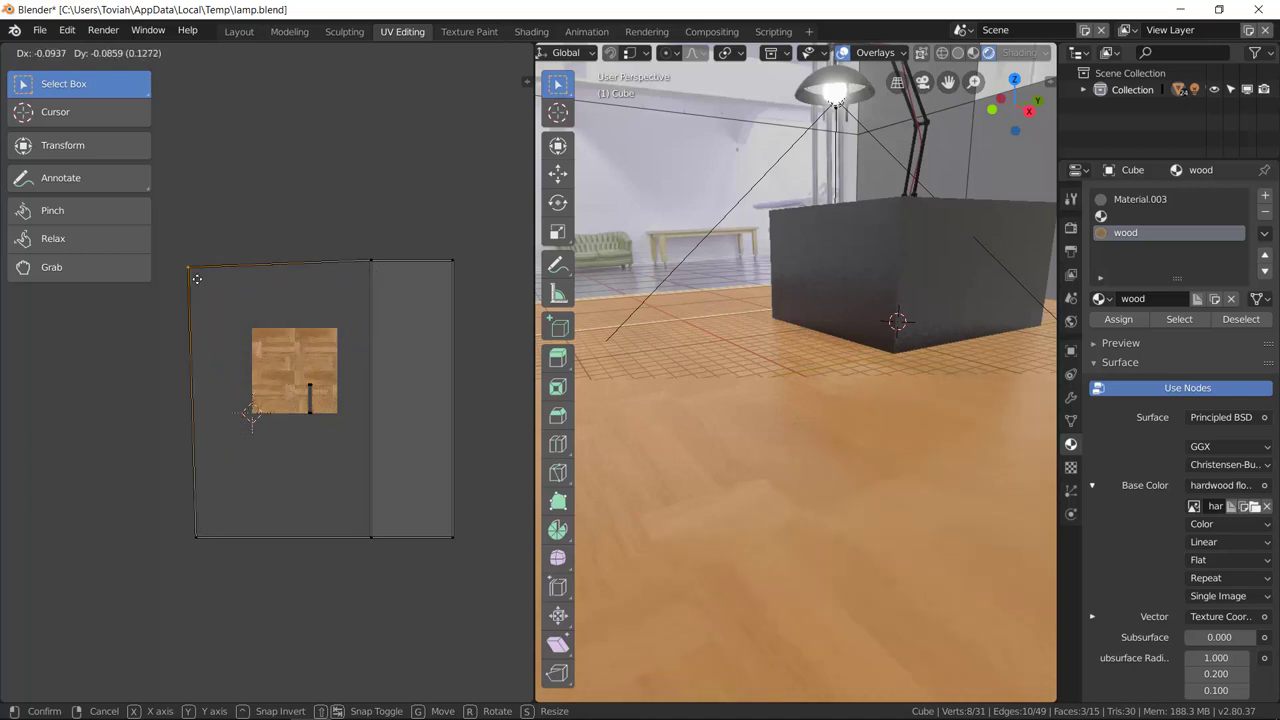
key(Escape)
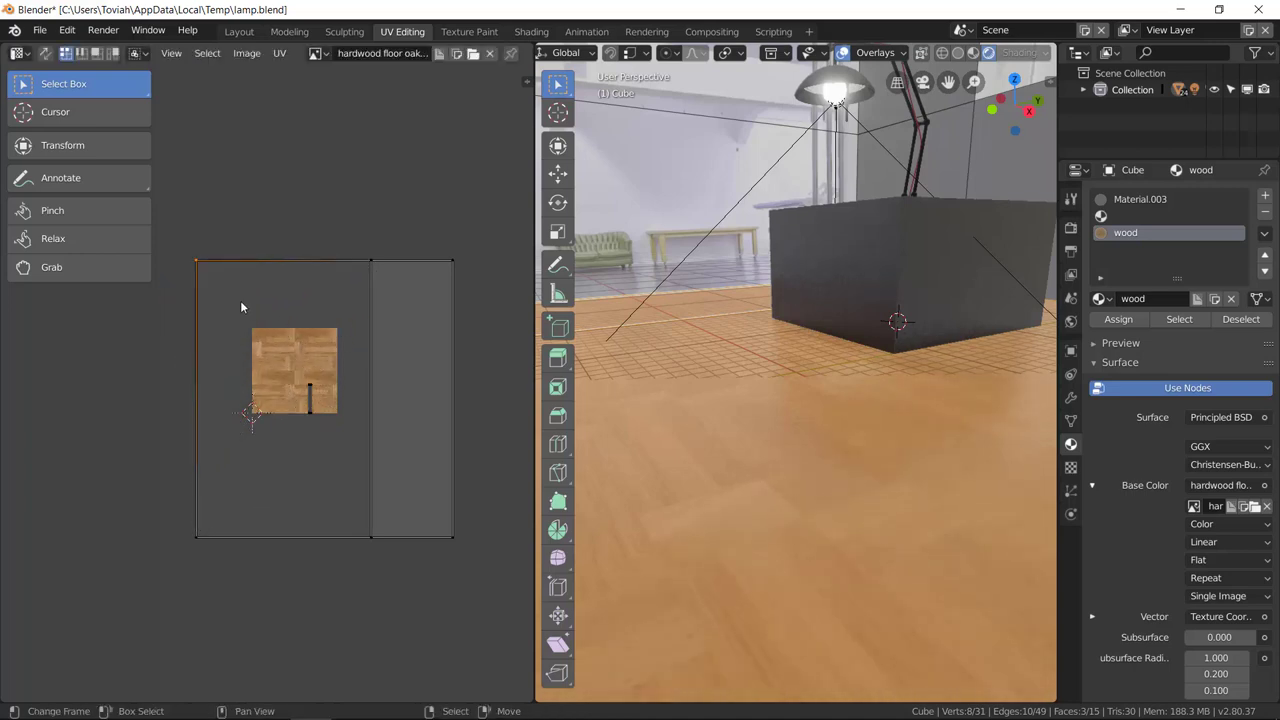
click(428, 410)
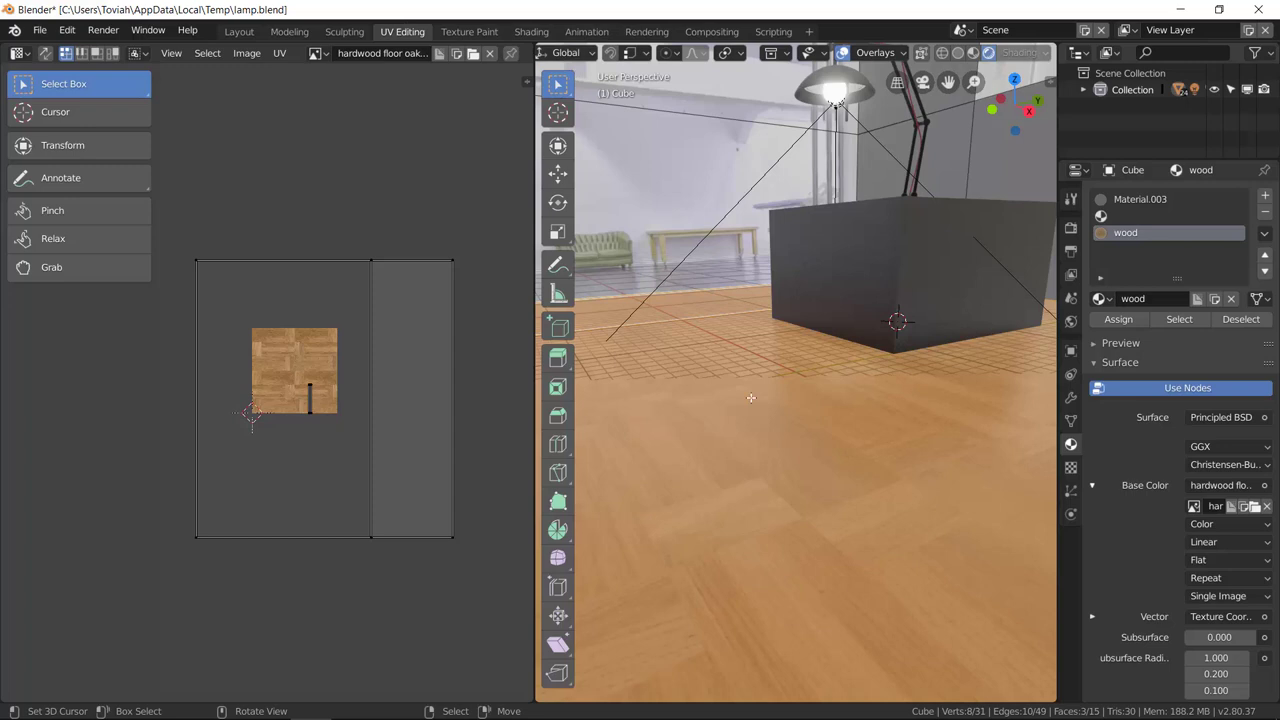
middle_drag(793, 390, 870, 382)
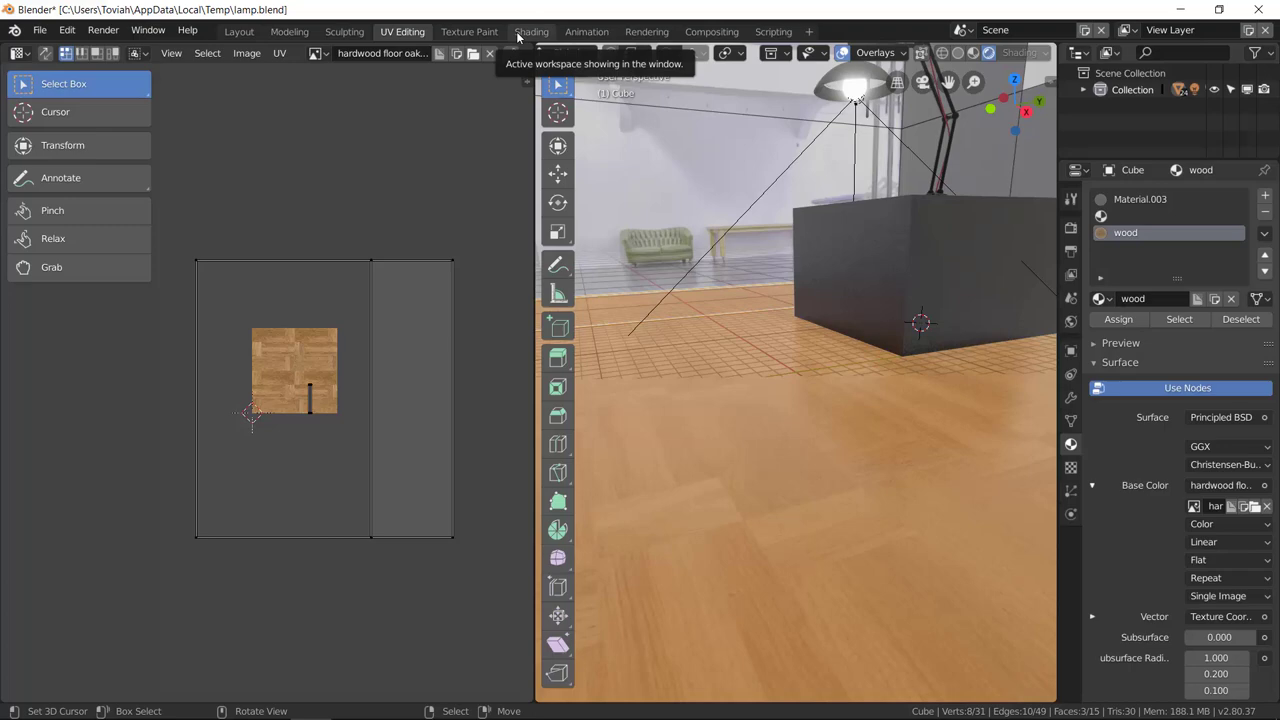
Step: Switch to the Shading workspace, enlarge the node editor, and bring the wood material's Texture Coordinate node into close view
click(536, 44)
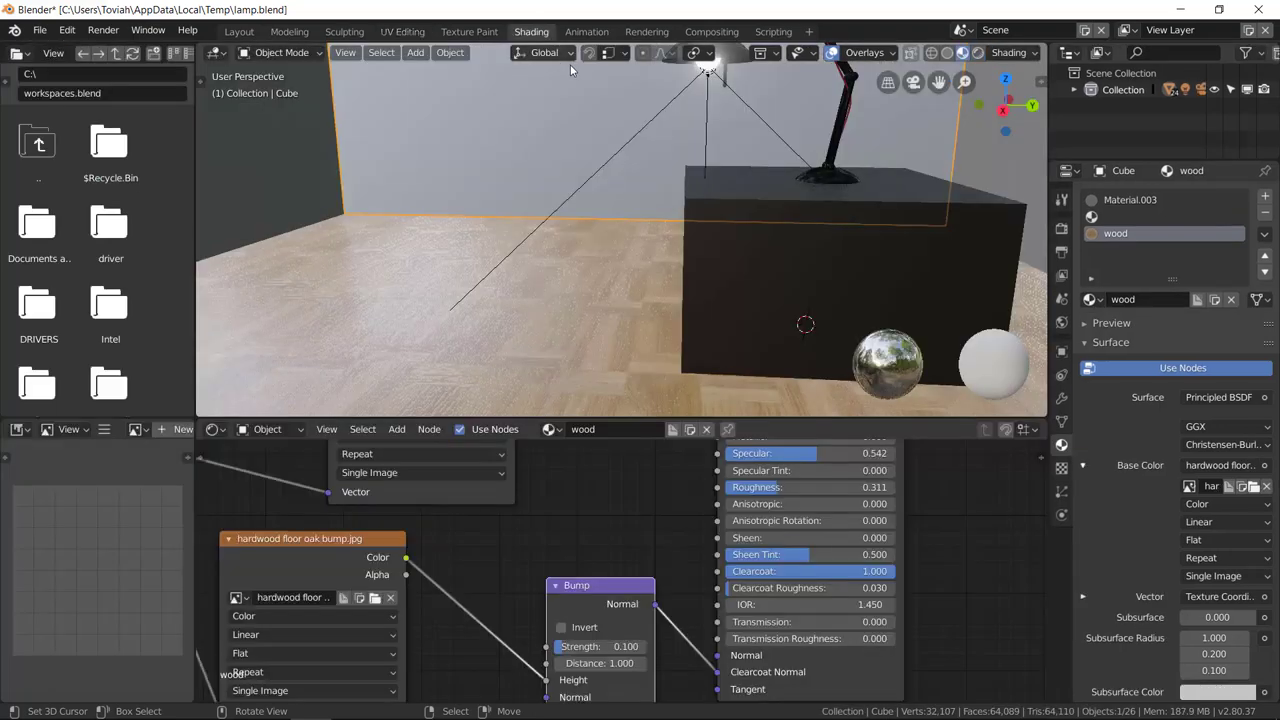
scroll(640, 566, up, 3)
scroll(644, 556, down, 4)
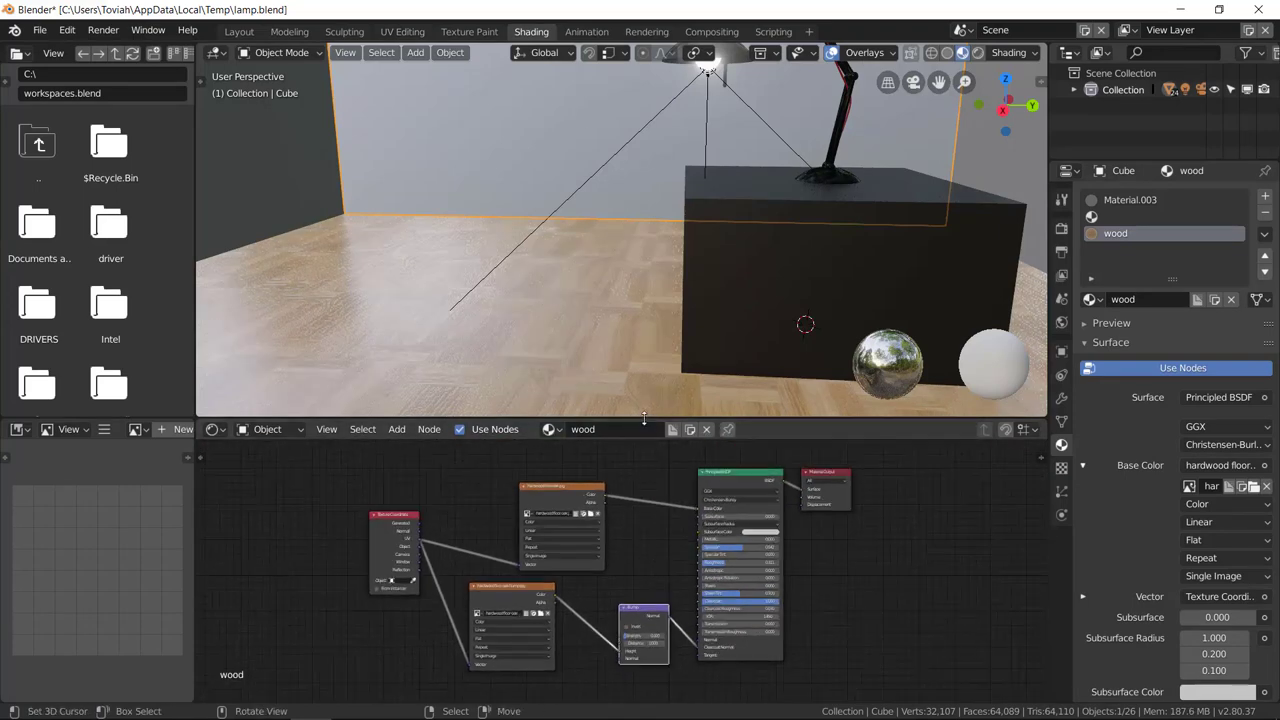
drag(644, 418, 635, 245)
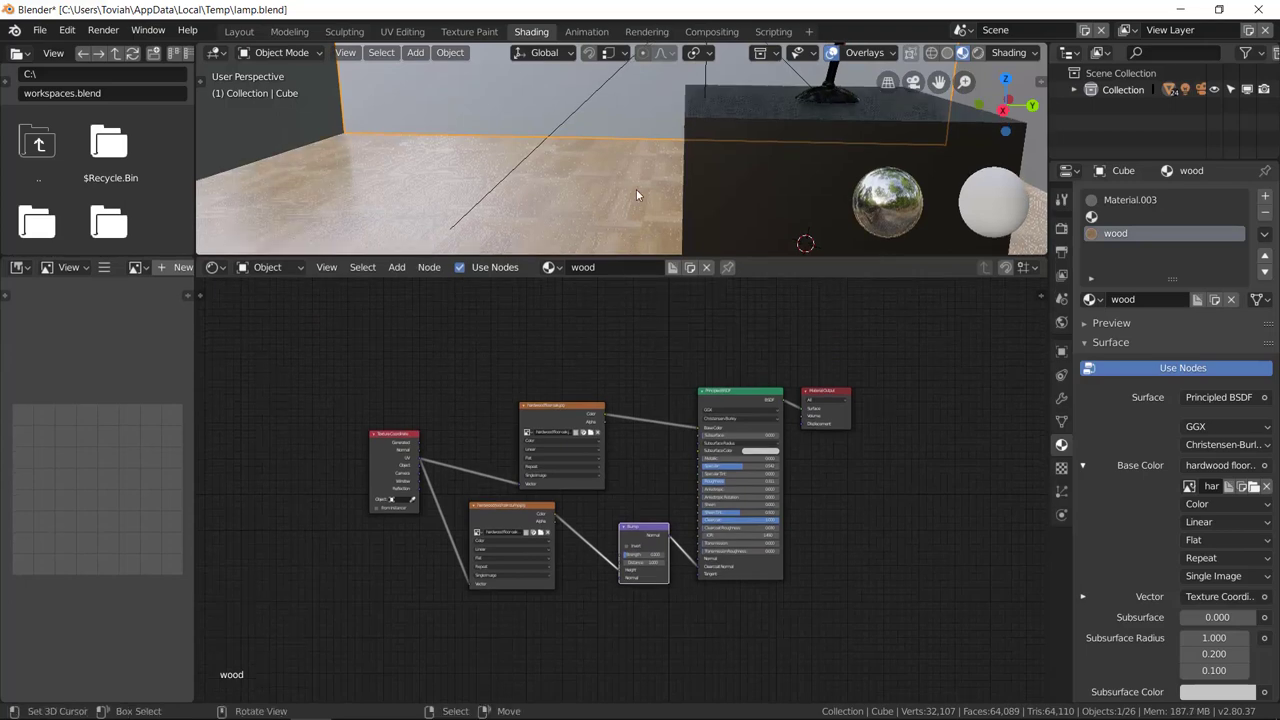
middle_drag(656, 175, 604, 202)
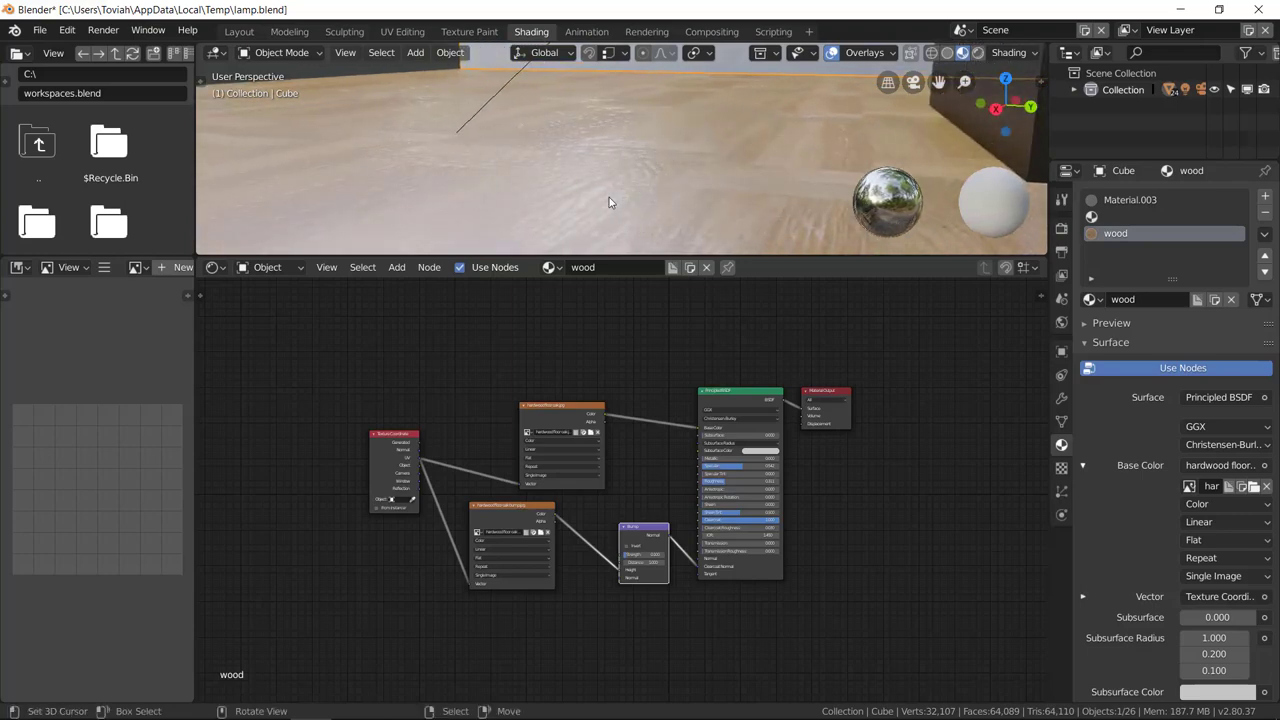
ctrl+middle_drag(446, 481, 775, 513)
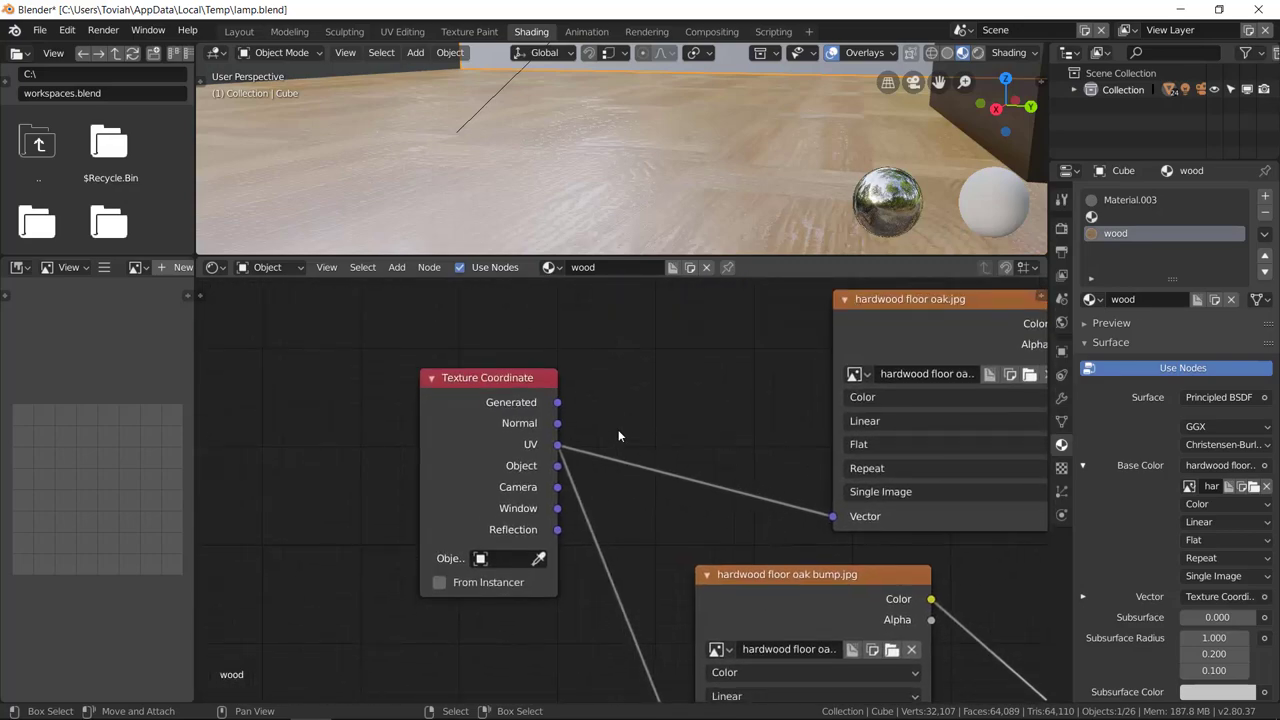
Step: Reposition the Texture Coordinate and hardwood floor oak.jpg nodes slightly in the wood material's node tree
drag(508, 386, 480, 376)
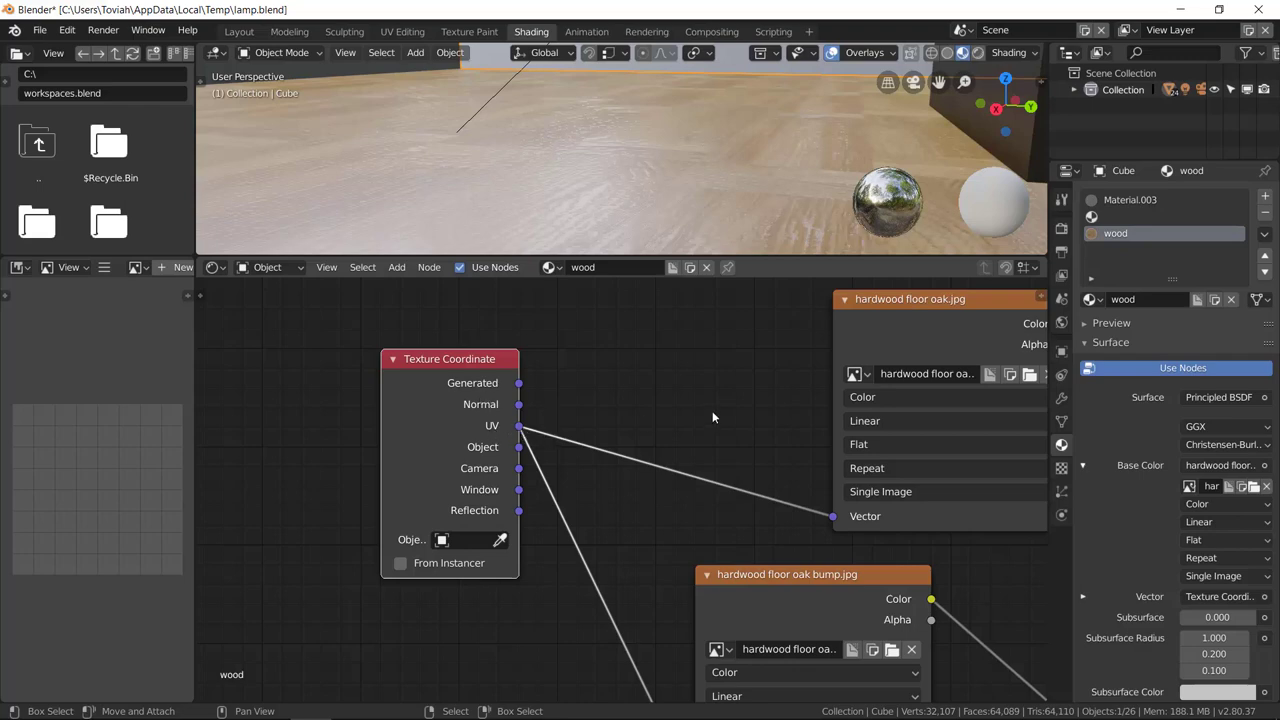
middle_drag(709, 406, 253, 463)
drag(460, 369, 454, 332)
Step: Temporarily replace the hardwood floor oak.jpg link on the Principled BSDF's Base Color with plain red, and reconnect the texture's Color output
middle_drag(683, 475, 523, 483)
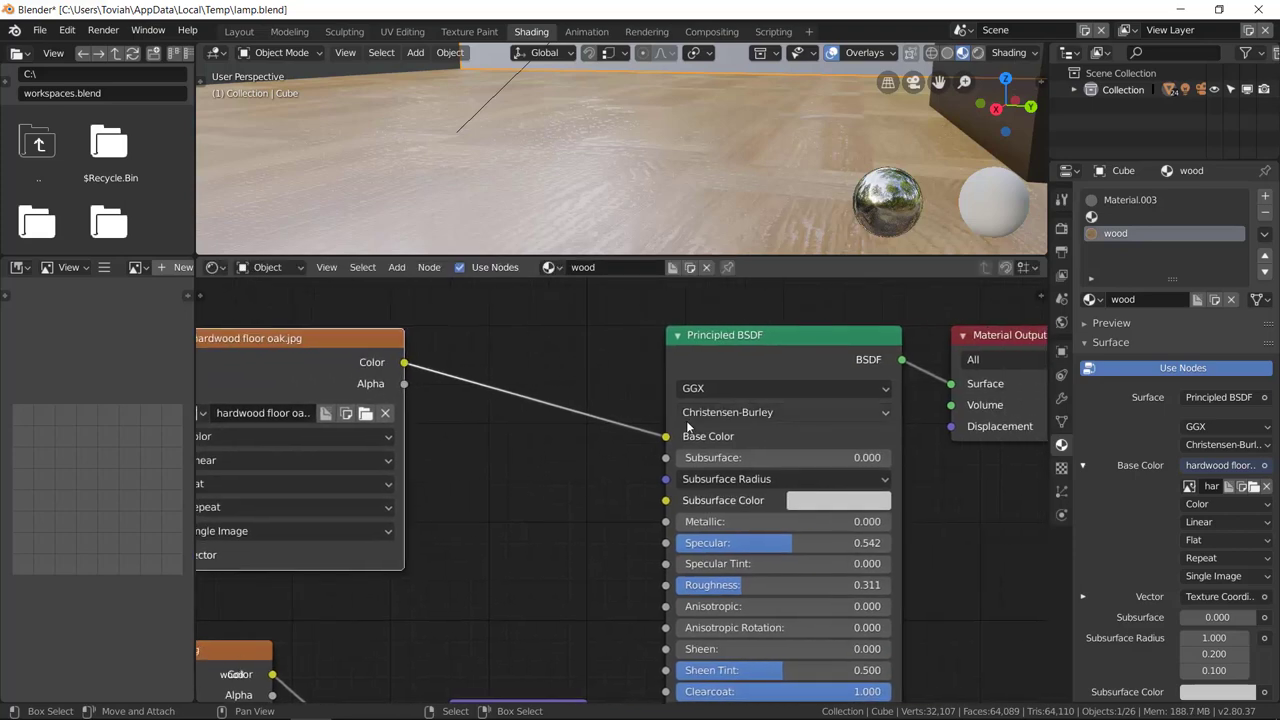
drag(666, 437, 654, 440)
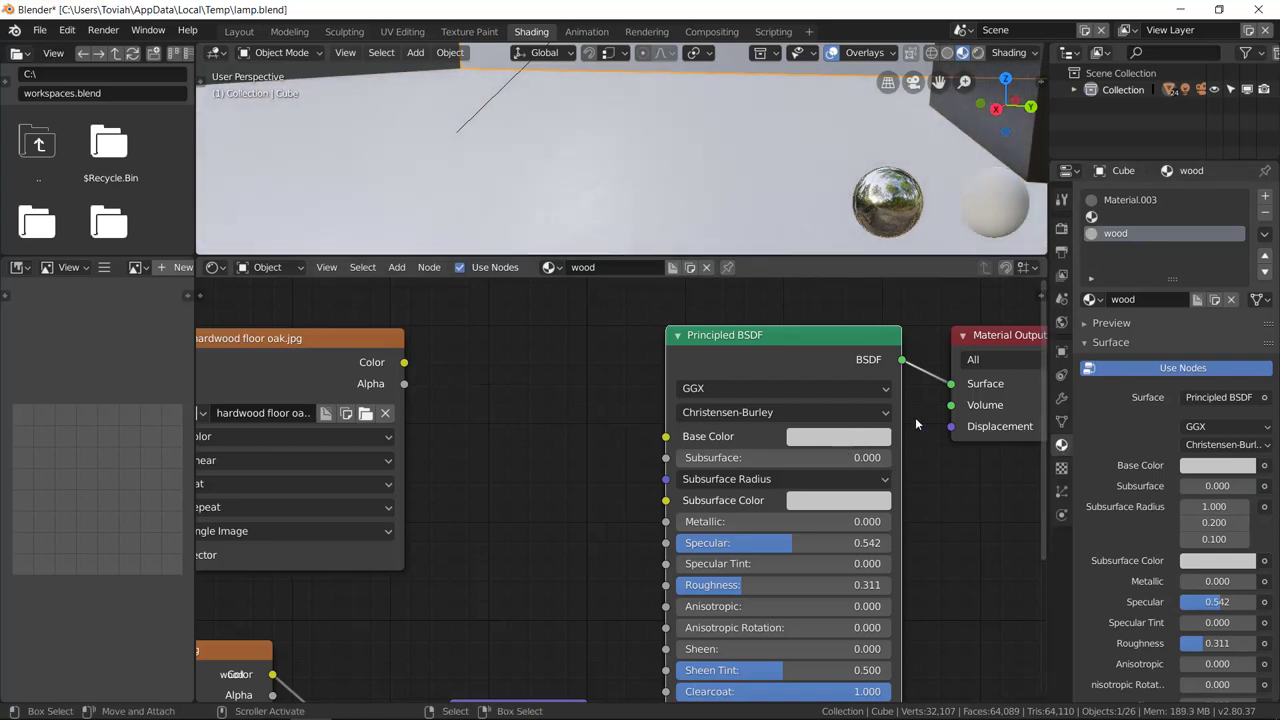
click(872, 438)
click(905, 210)
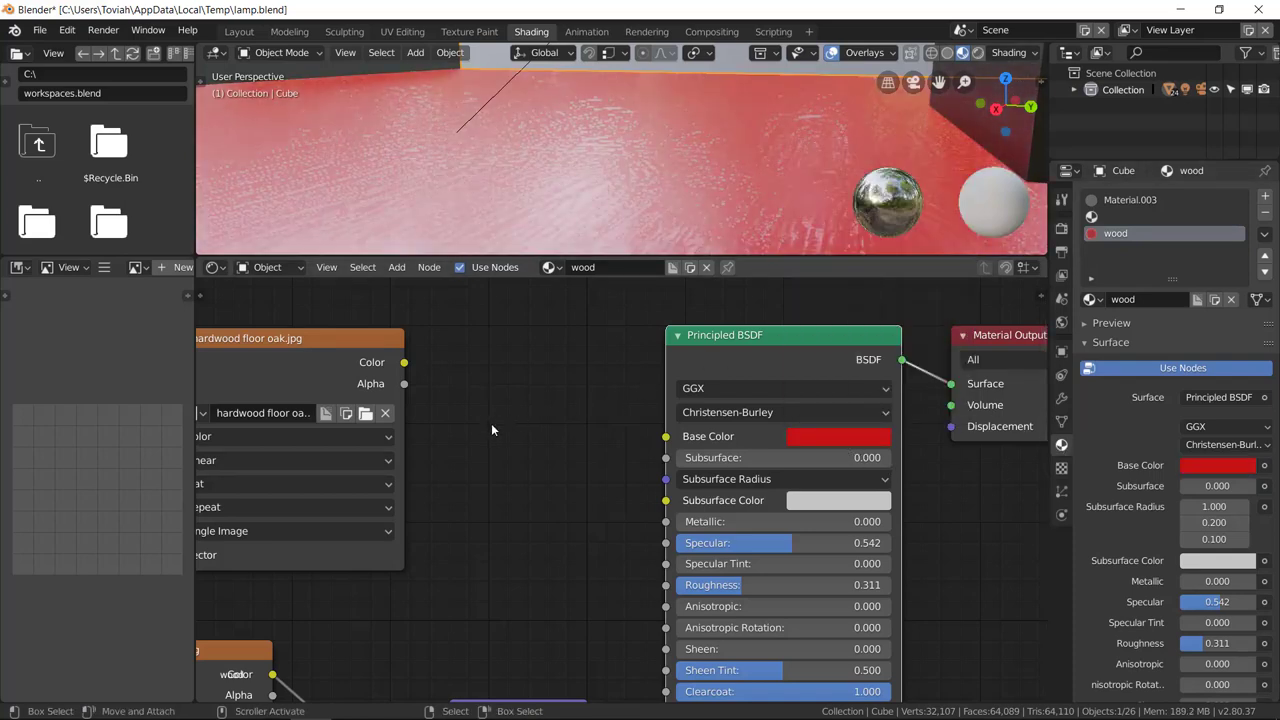
drag(404, 362, 663, 438)
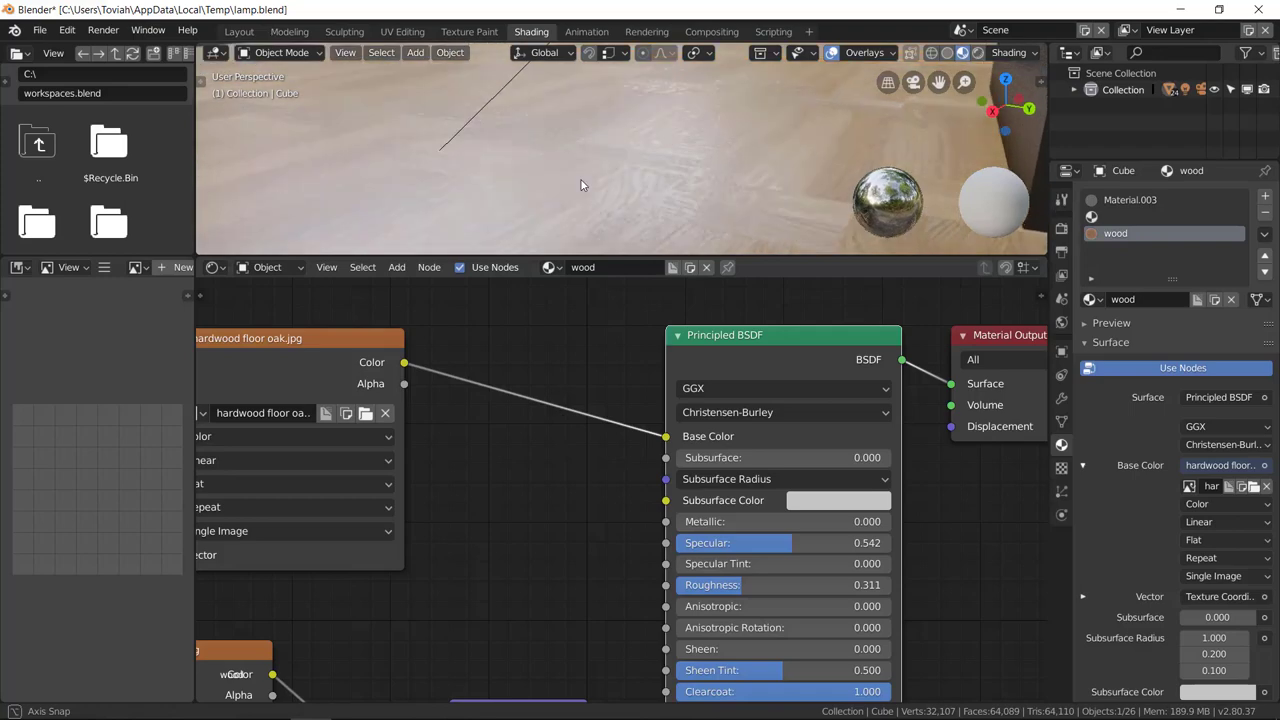
Step: Examine the hardwood floor oak bump.jpg texture's connections from the UV coordinates through the Bump node to Clearcoat Normal
middle_drag(589, 582, 597, 451)
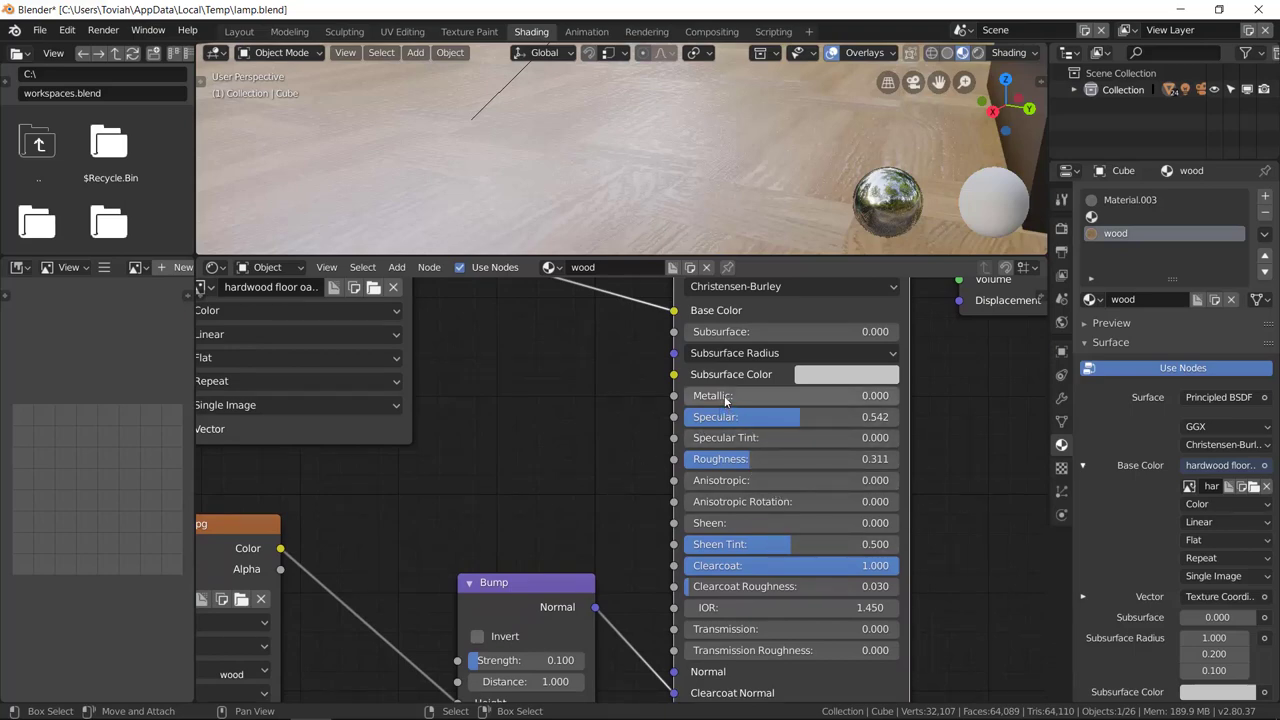
scroll(586, 434, left, 5)
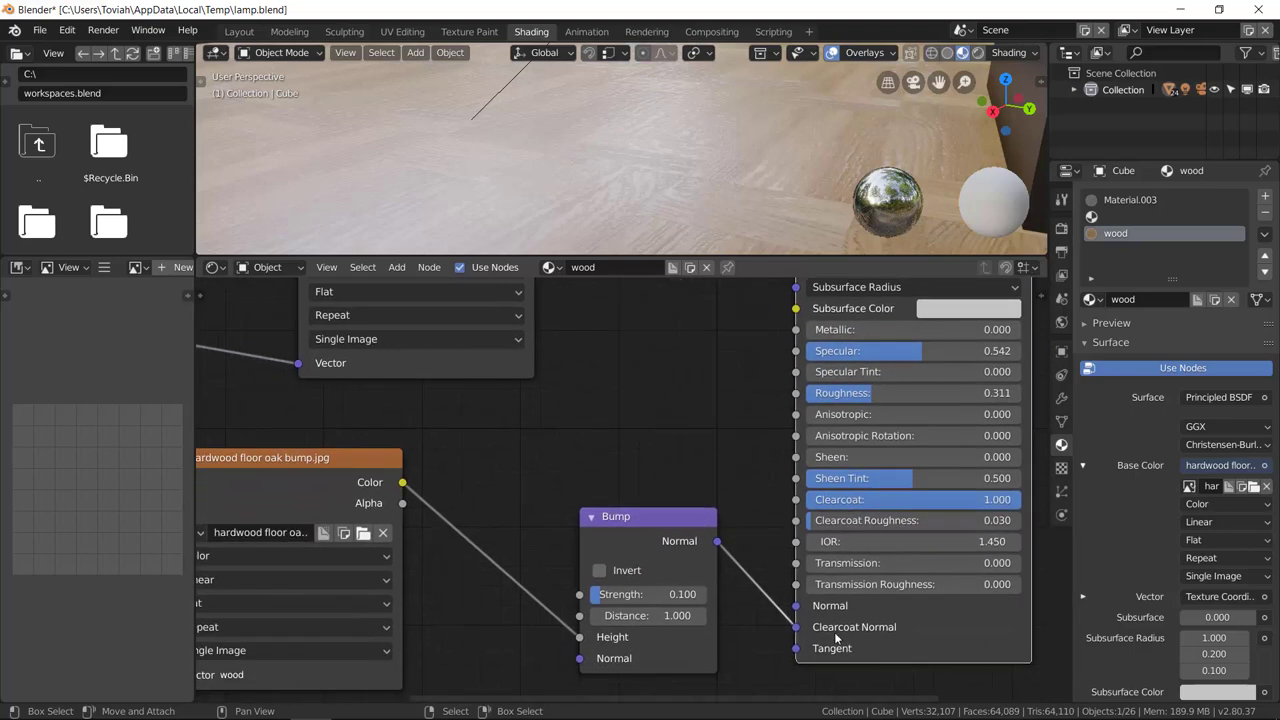
middle_drag(637, 460, 850, 418)
middle_drag(515, 371, 638, 397)
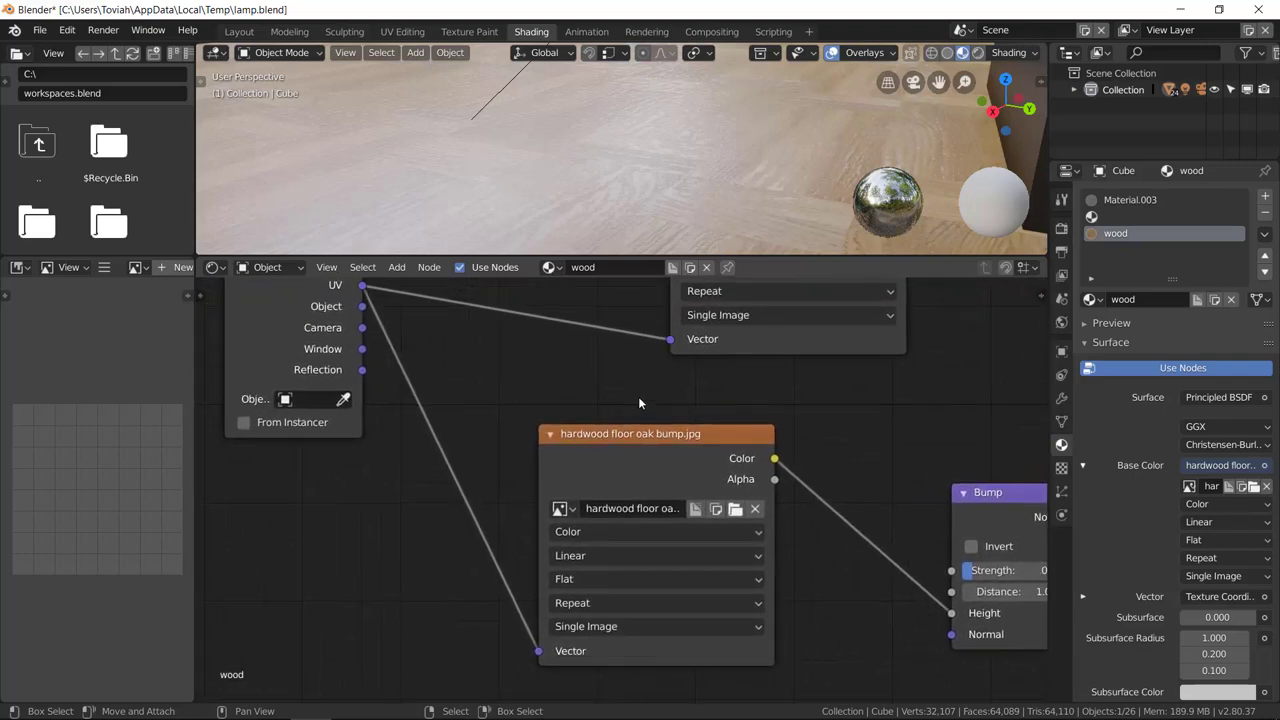
Step: Switch to the Everything file search window
key(ctrl+shift+space)
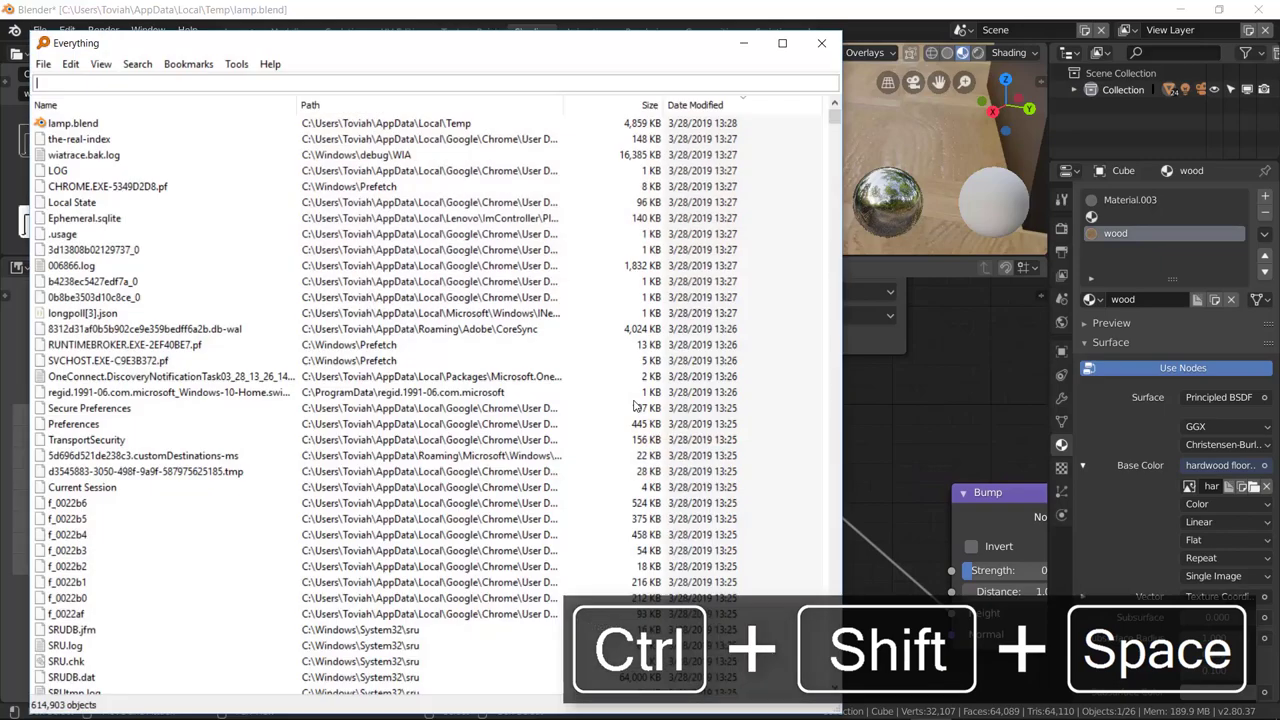
Step: Search the computer's files for "wood .jpg"
text(wood .jgp)
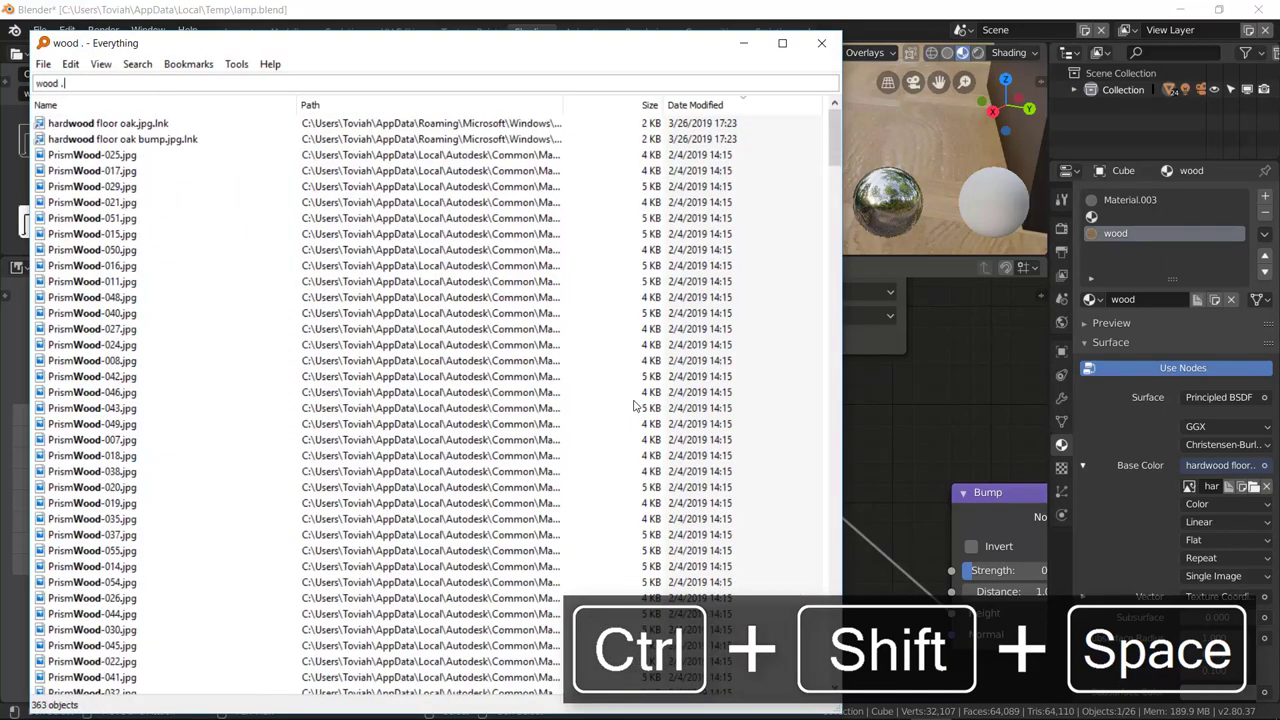
key(BackSpace)
key(BackSpace)
key(BackSpace)
text(jpg)
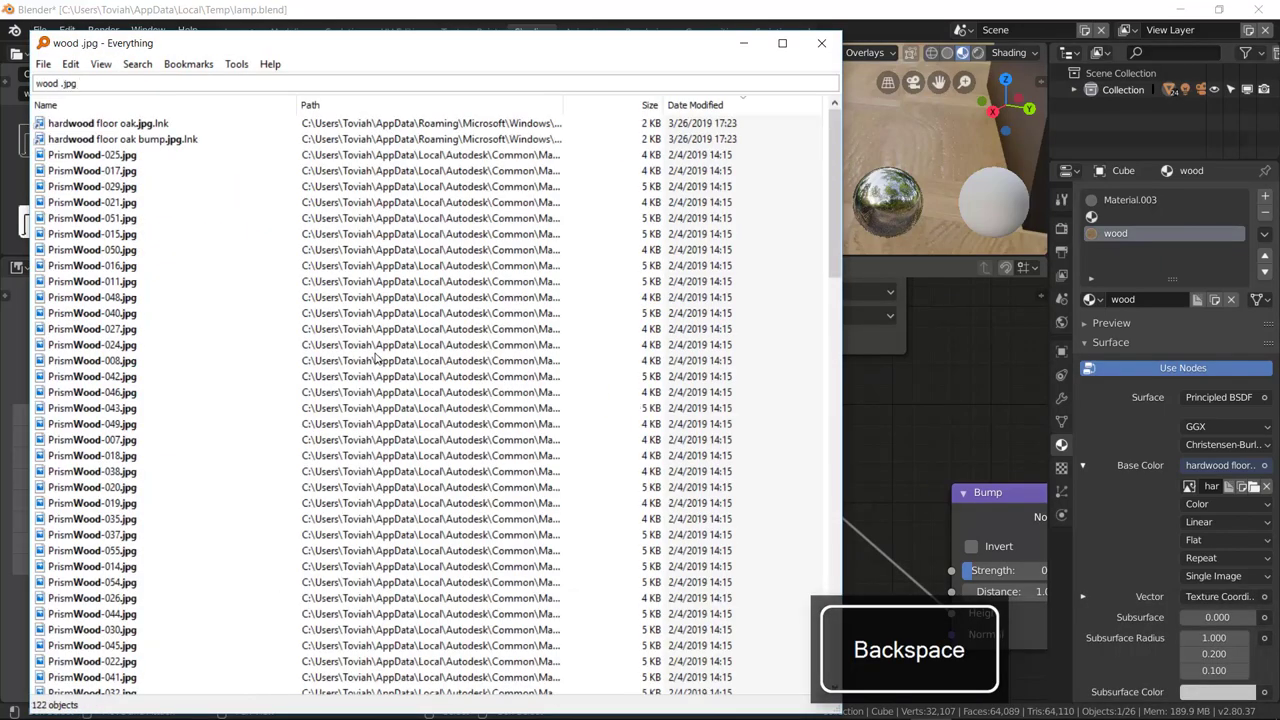
Step: Select unfinished rosewood.jpg together with its matching unfinished rosewood bump.jpg in the file search results
scroll(200, 263, down, 20)
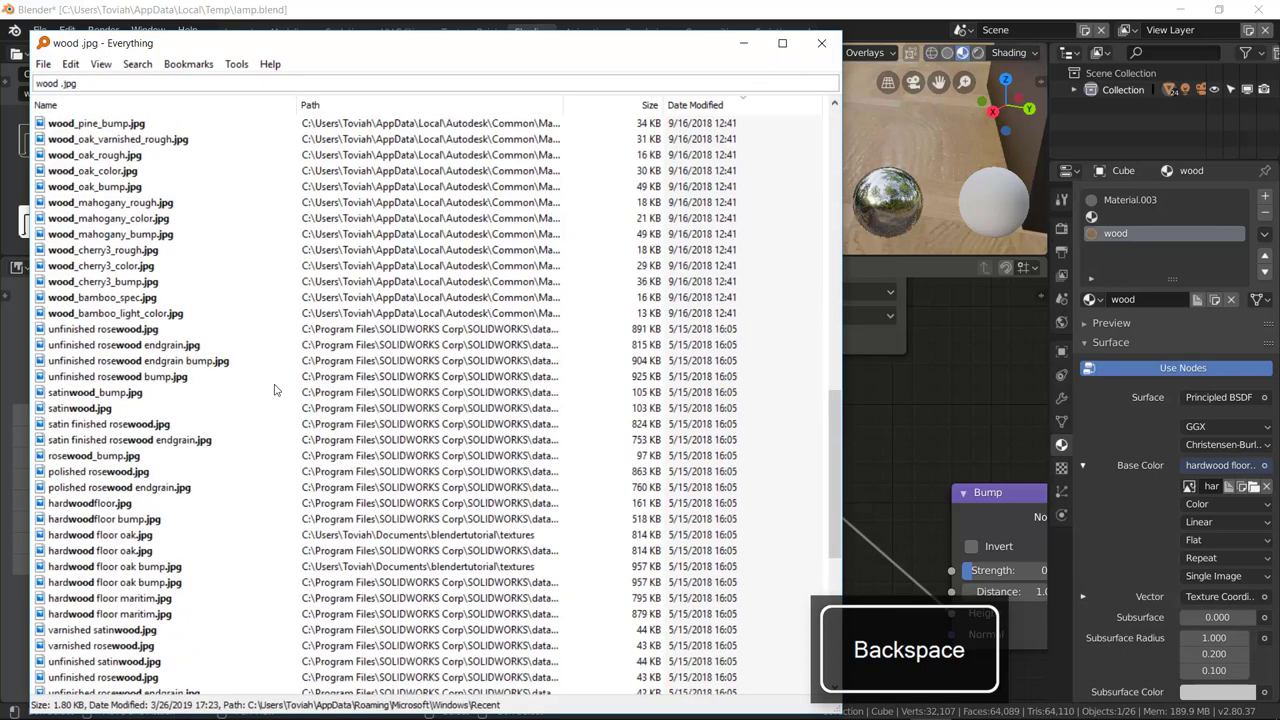
click(128, 346)
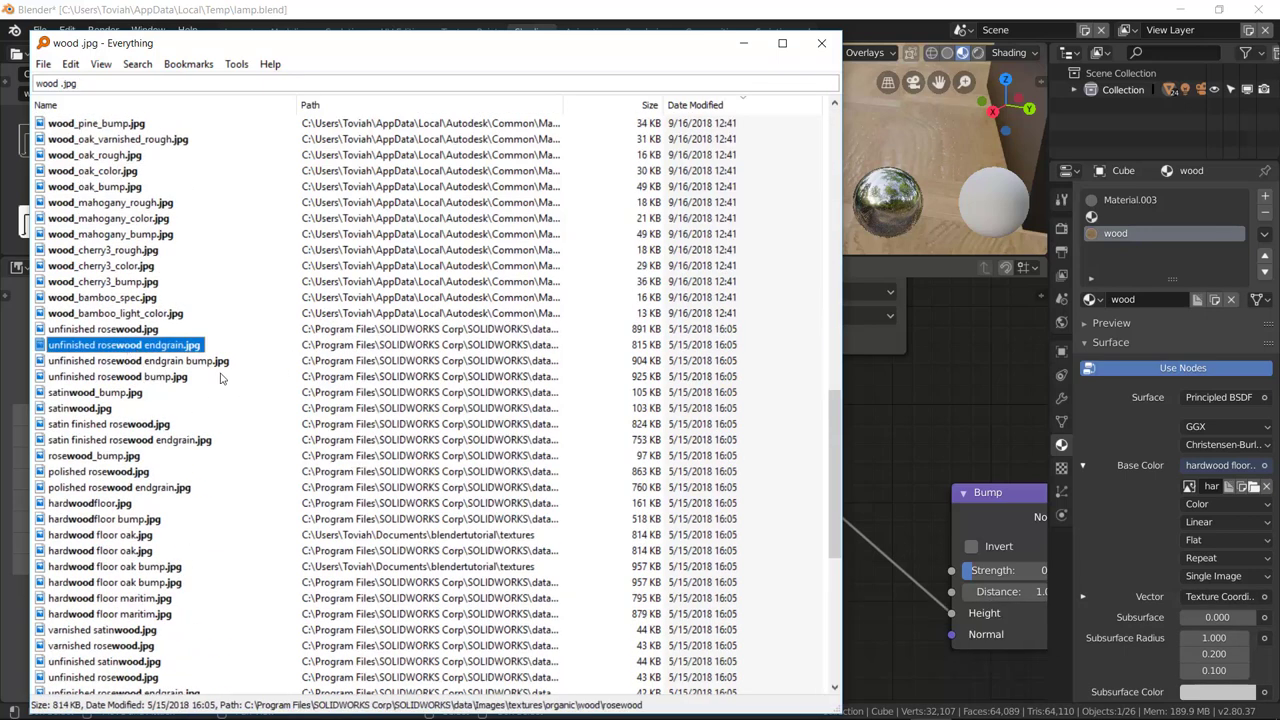
click(122, 330)
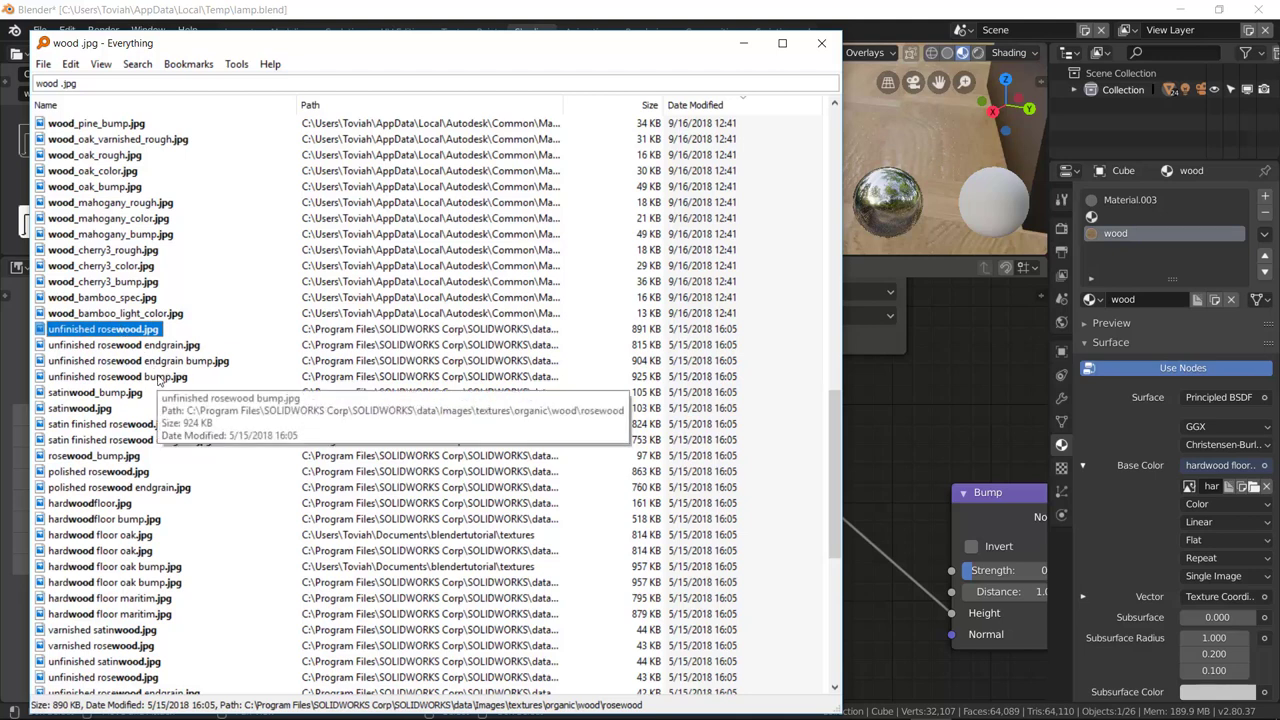
click(157, 377)
ctrl+click(137, 333)
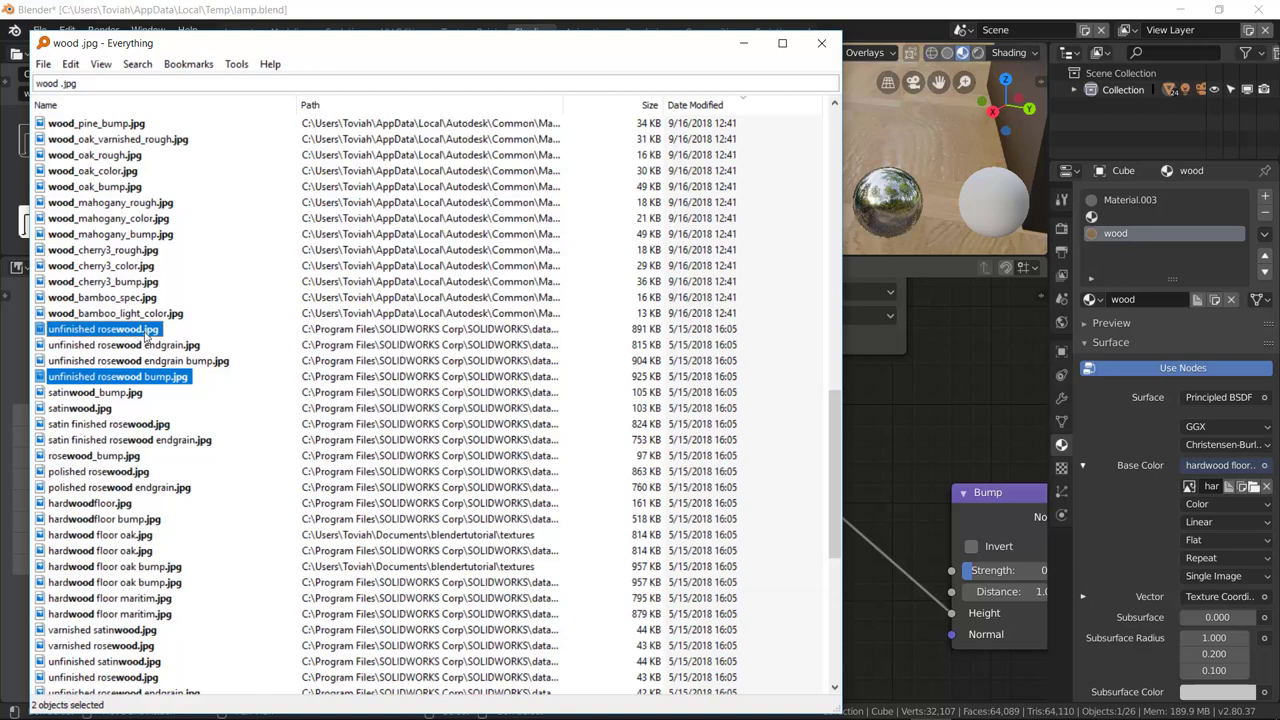
Step: Switch to Blender and move the Bump node closer to the hardwood floor oak bump.jpg texture node
key(alt+Tab)
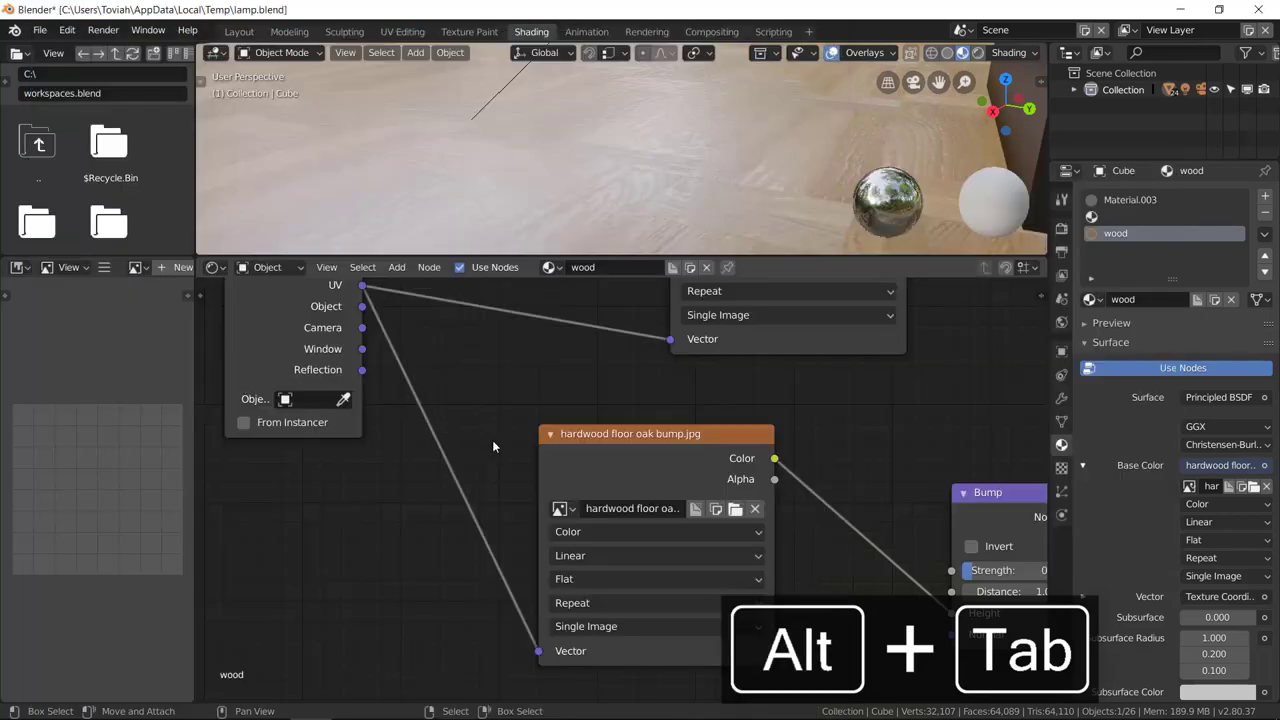
middle_drag(757, 438, 412, 394)
drag(722, 437, 664, 417)
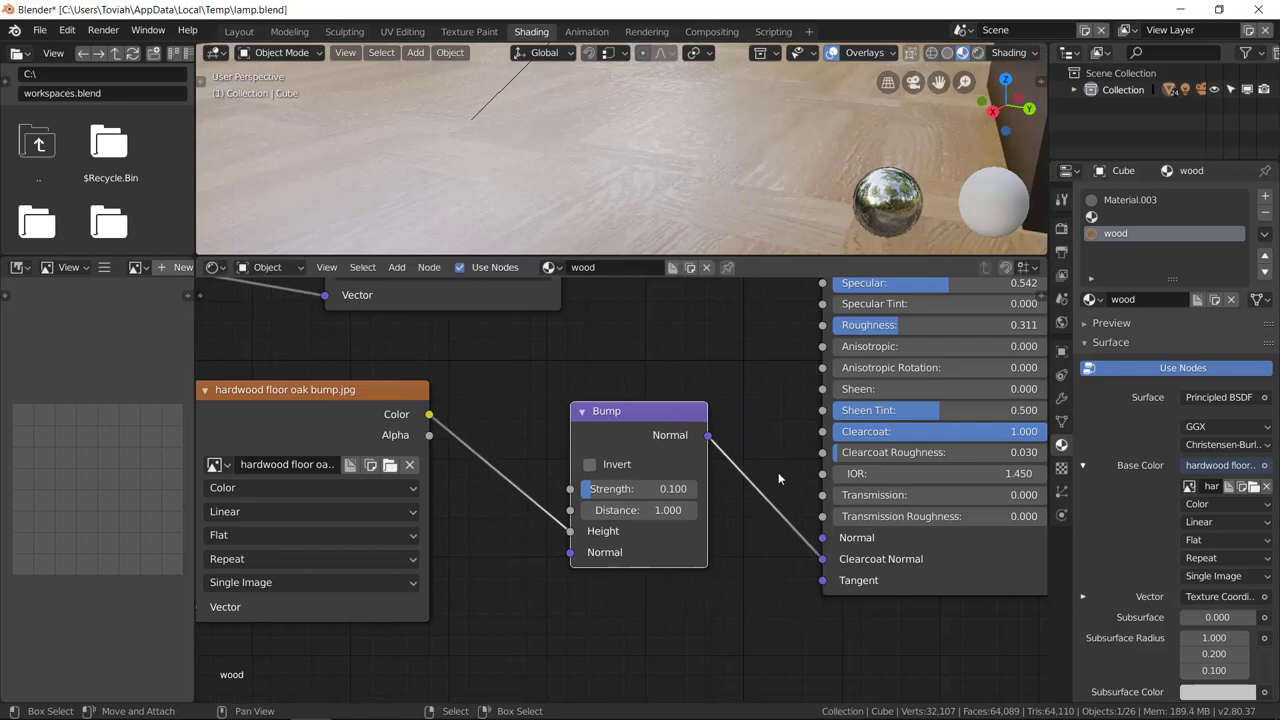
middle_drag(911, 558, 800, 576)
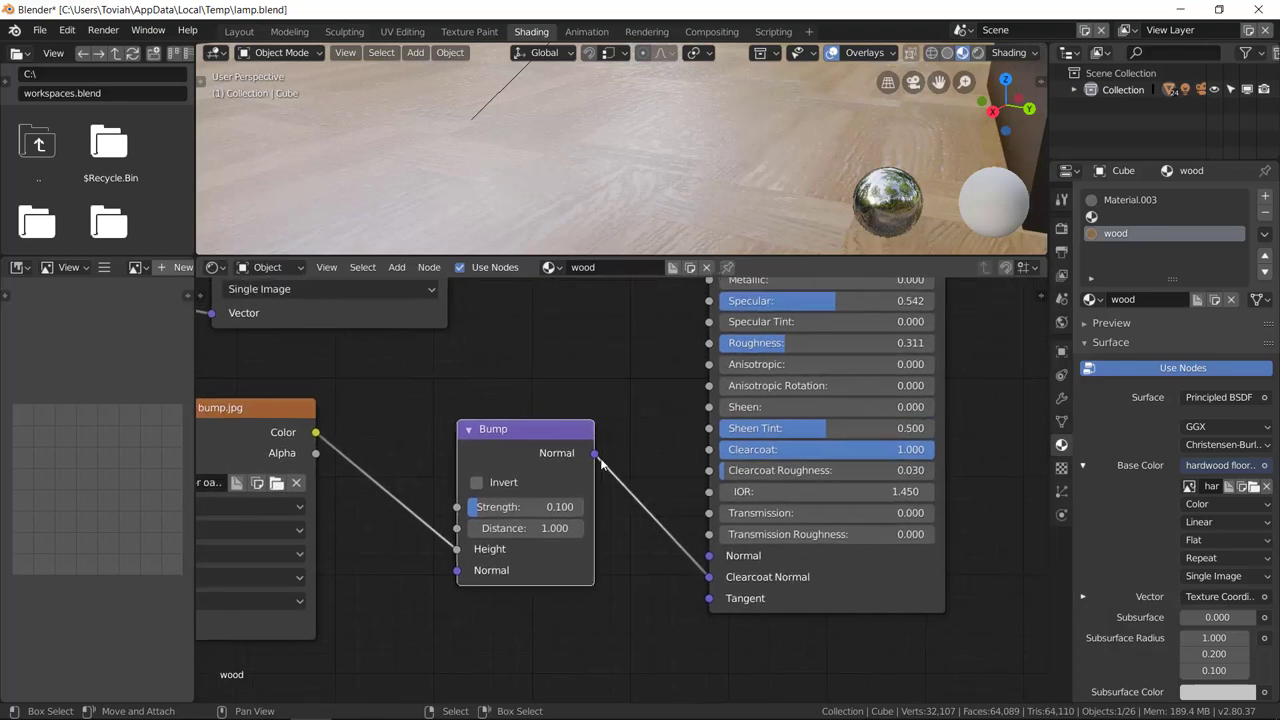
Step: Disconnect the Bump node from Clearcoat Normal to compare the floor's look, and reconnect its Normal output to Clearcoat Normal
drag(711, 579, 666, 565)
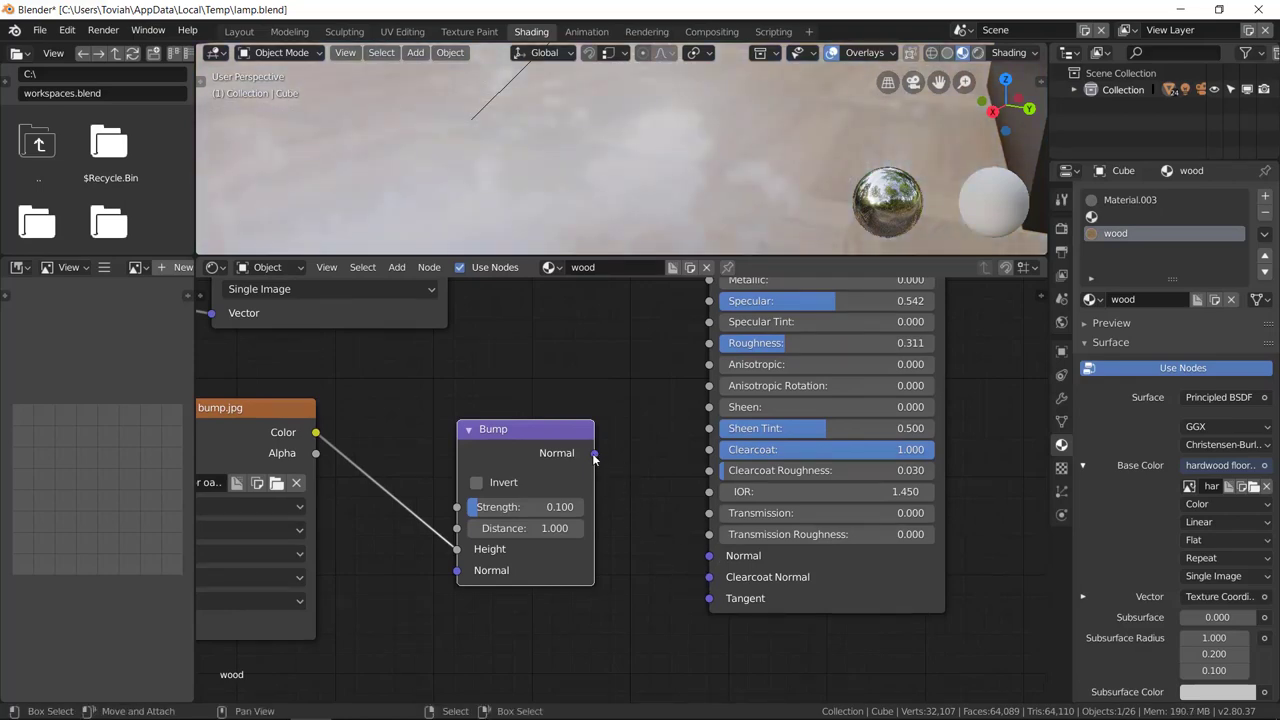
middle_drag(662, 205, 726, 190)
drag(595, 454, 627, 483)
drag(659, 524, 707, 580)
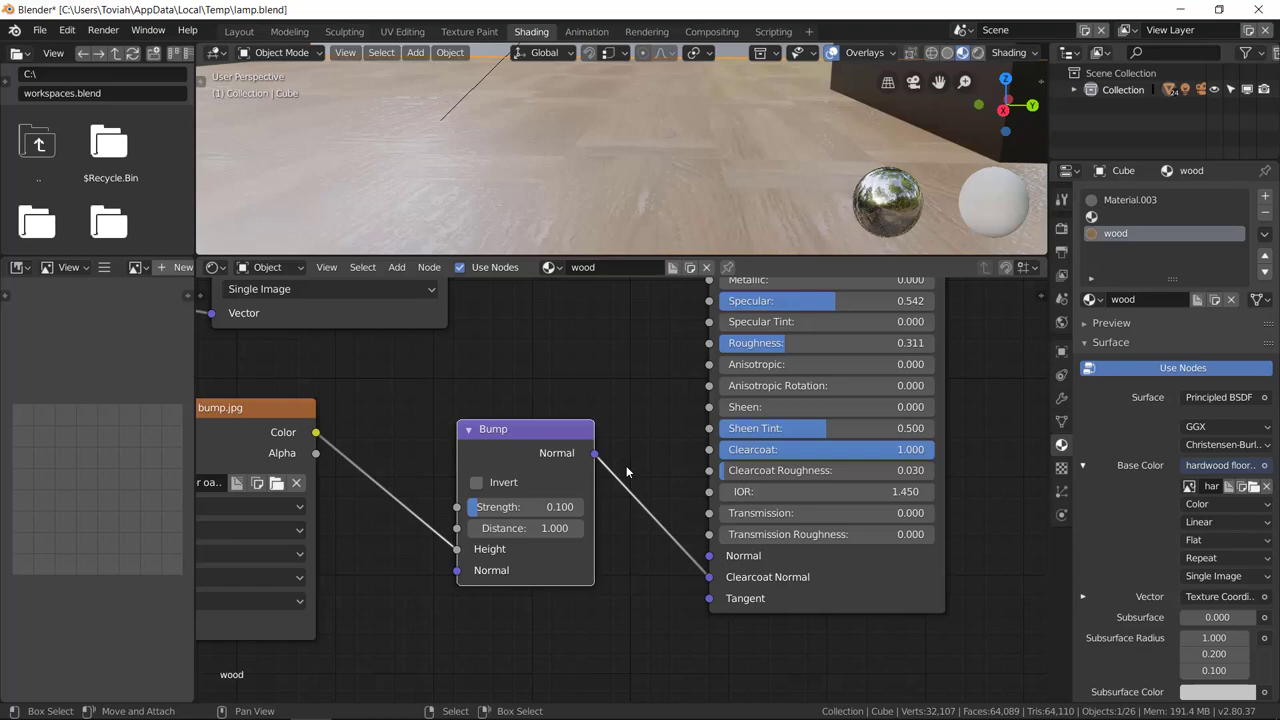
Step: Switch to the file search results, view the image unfinished rosewood bump.jpg, and return to Blender
key(alt+Tab)
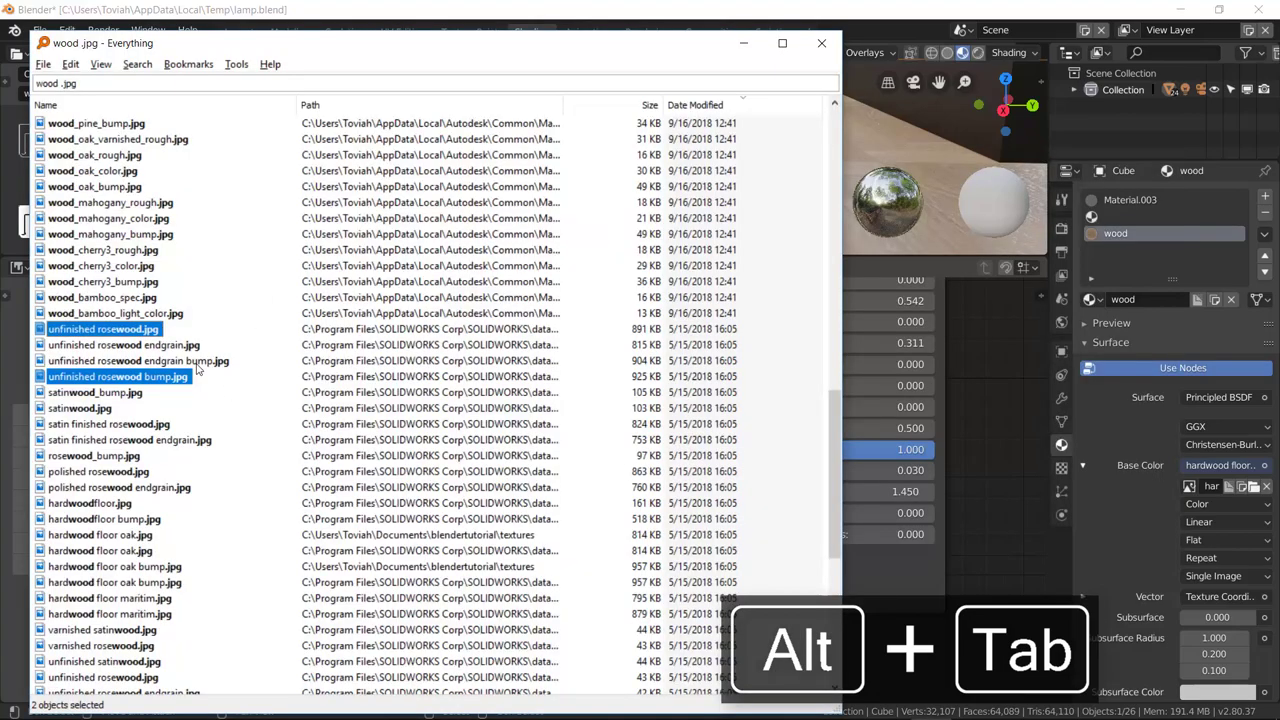
double_click(143, 376)
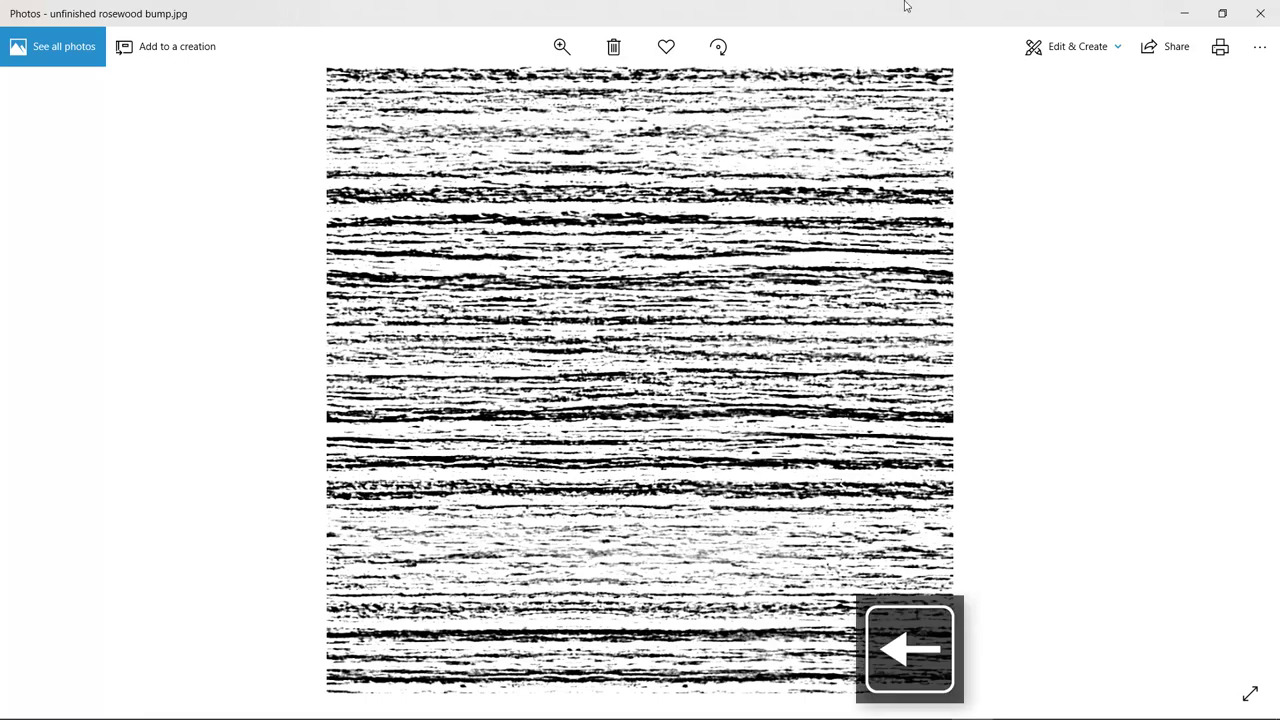
click(1260, 13)
click(1078, 116)
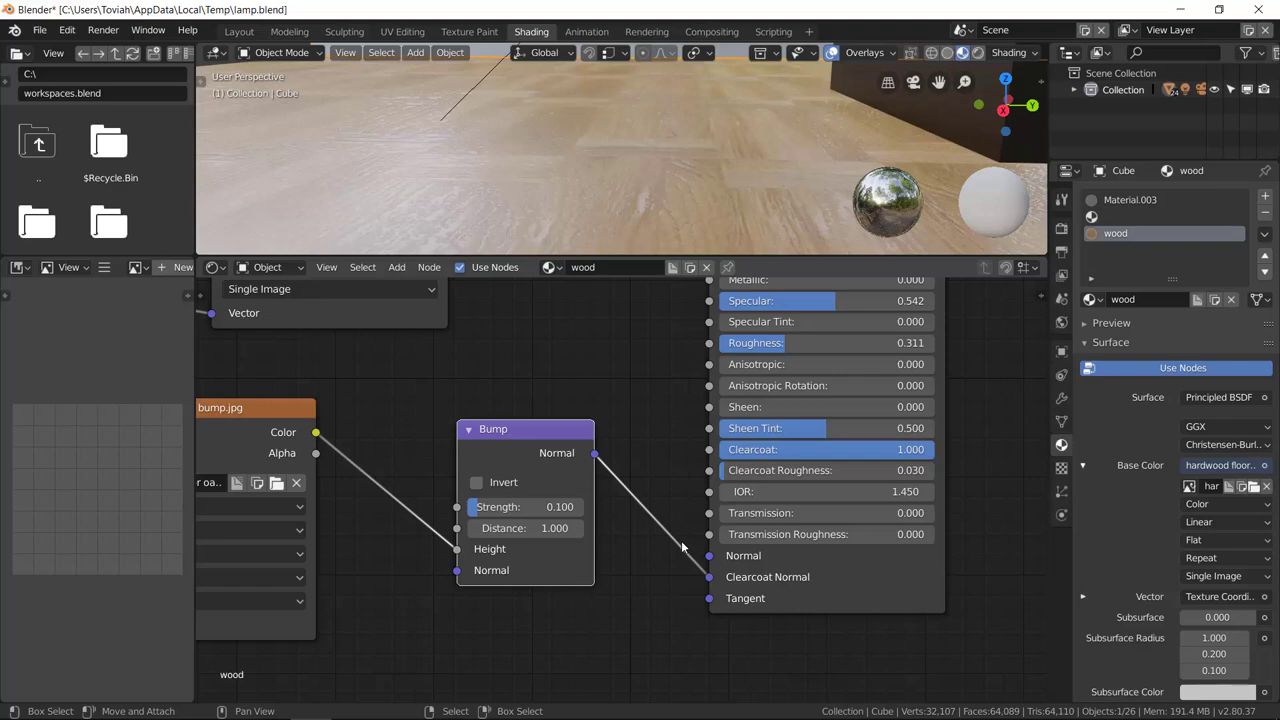
Step: Enlarge the 3D viewport above the node editor to review the wooden floor alongside the whole wood node tree
scroll(675, 420, down, 1)
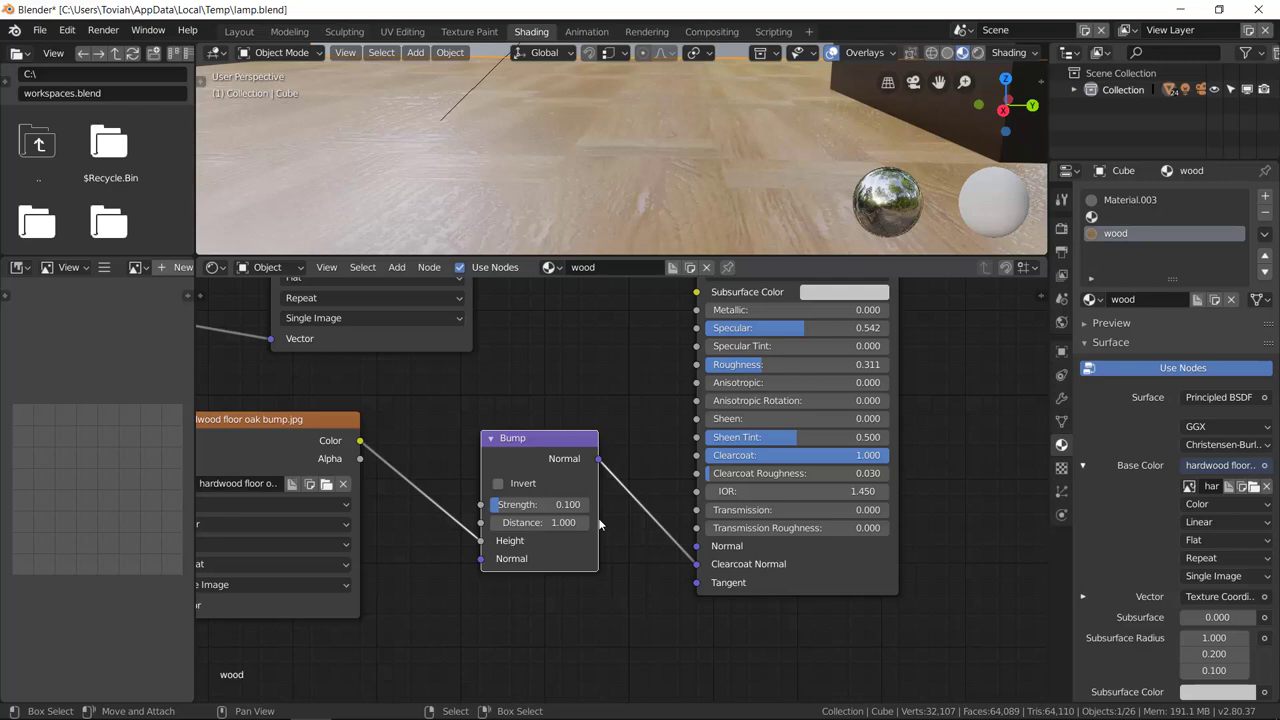
scroll(608, 442, down, 5)
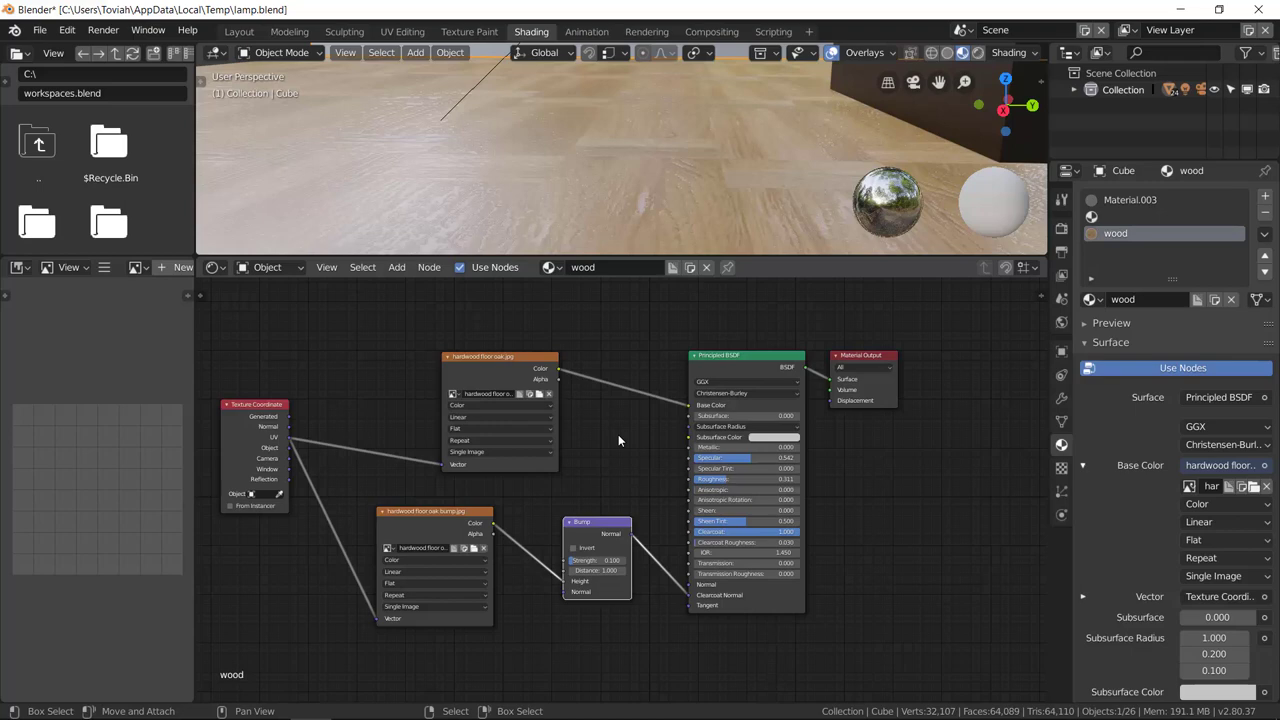
middle_drag(640, 250, 718, 171)
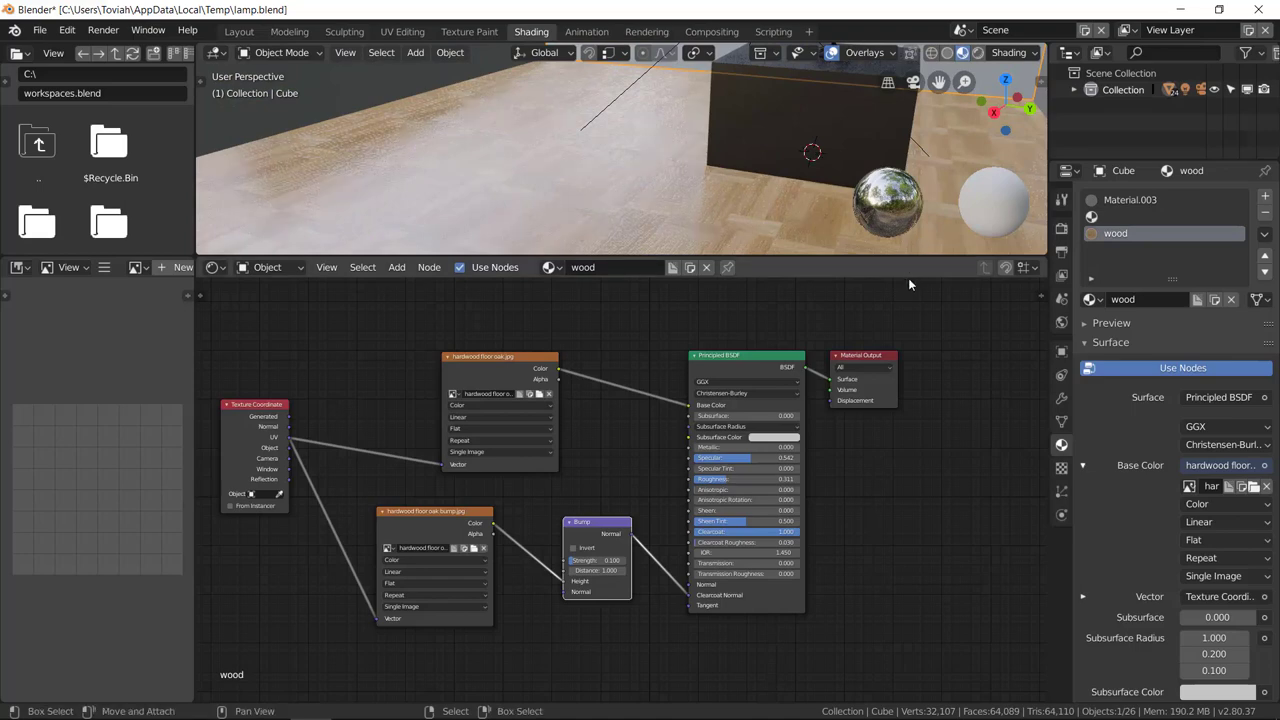
drag(875, 257, 875, 302)
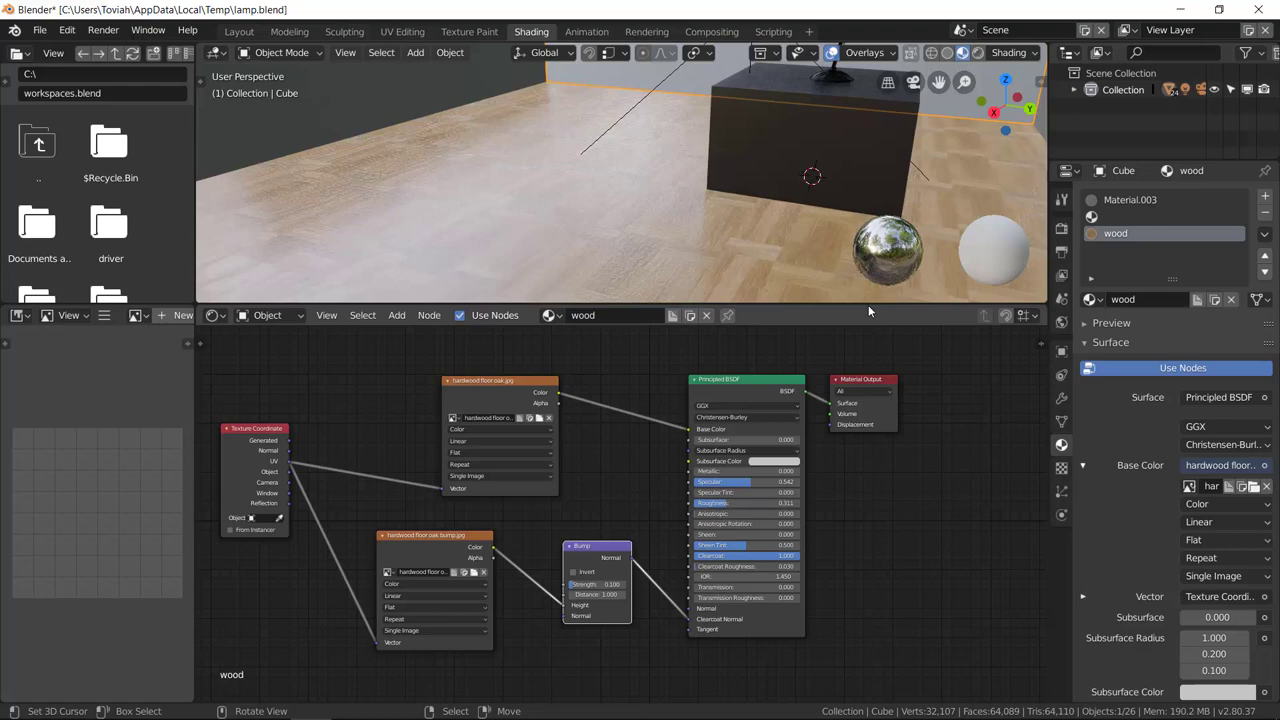
middle_drag(640, 249, 640, 190)
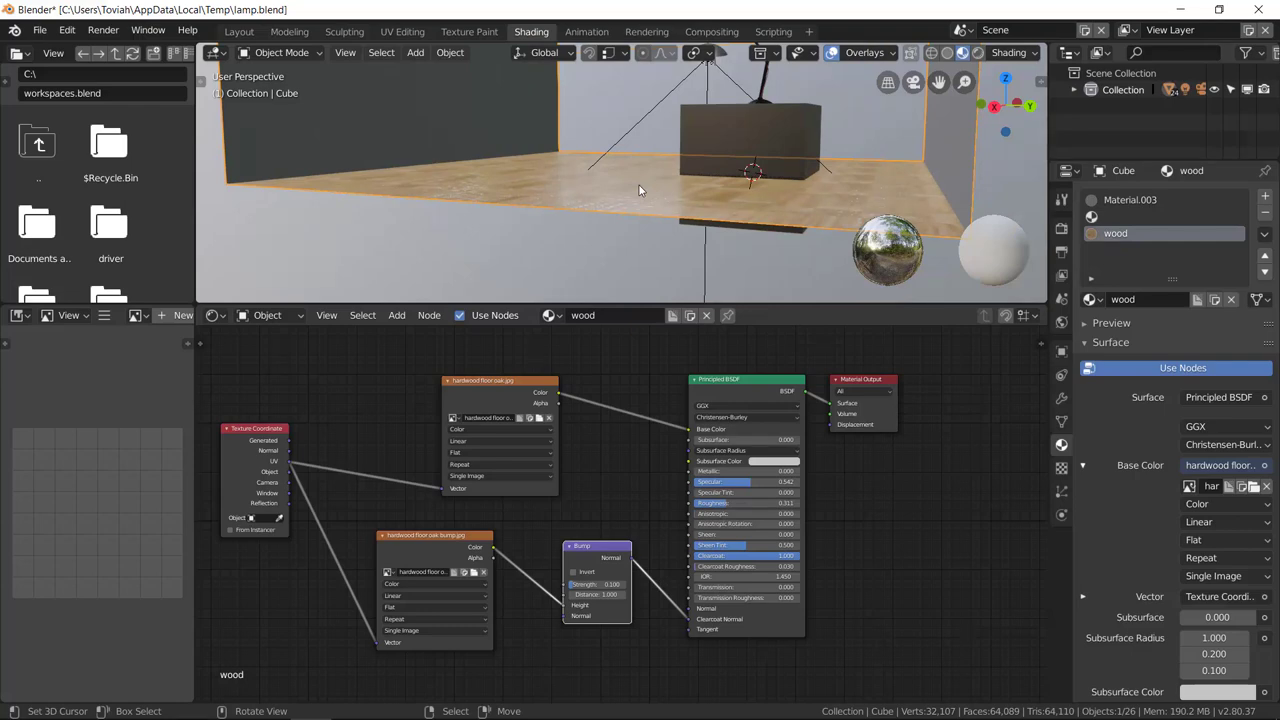
Step: Switch to Chrome and search DuckDuckGo for images of "blender dog"
key(alt+Tab)
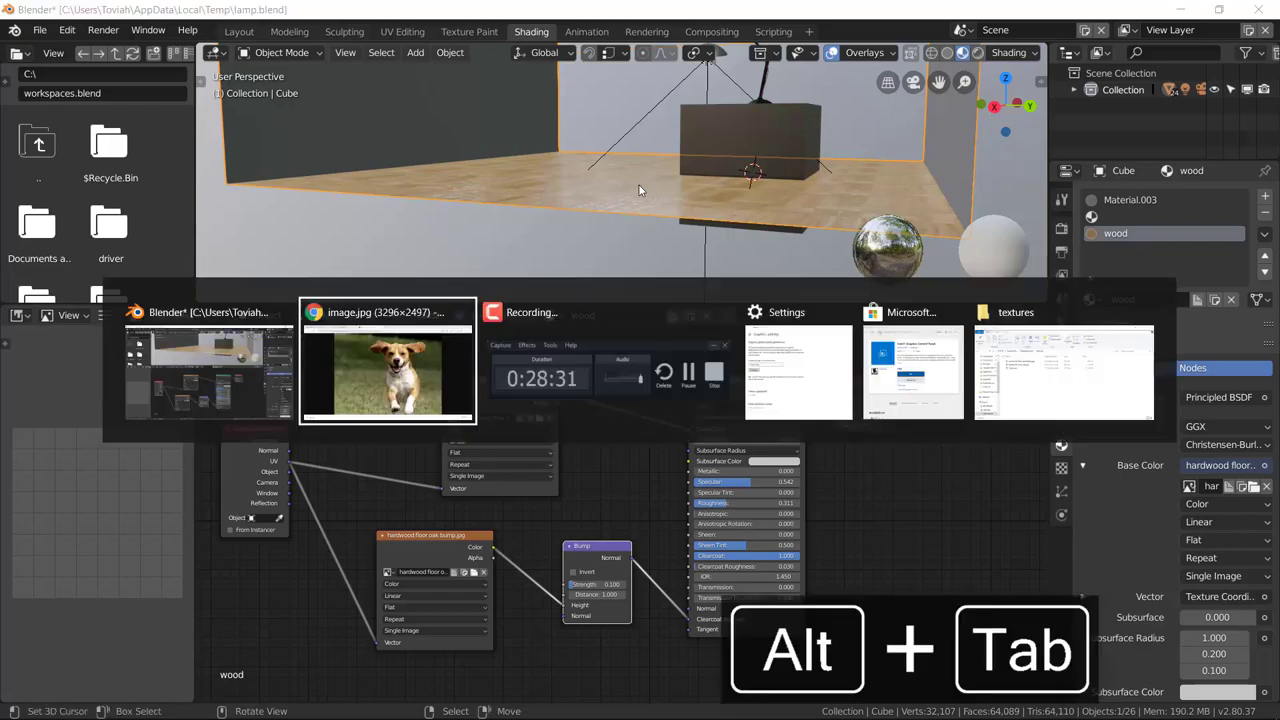
key(ctrl+l)
text(blender dog)
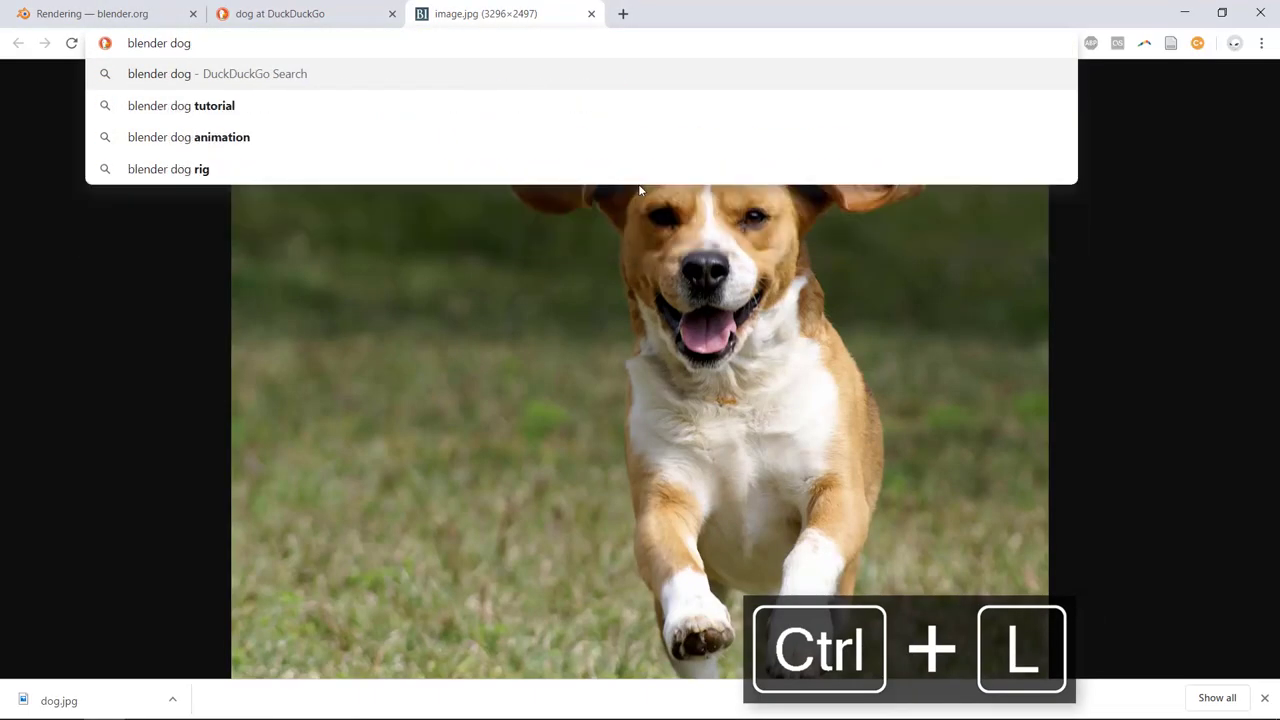
key(Return)
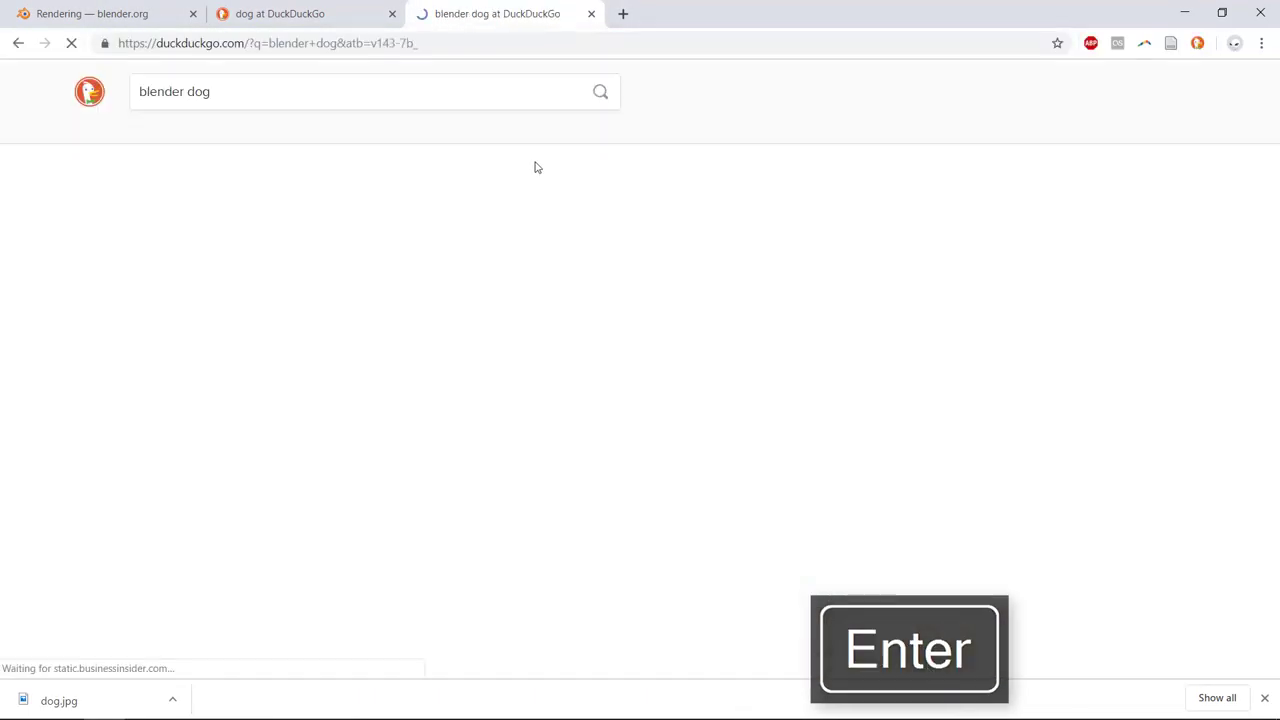
click(196, 130)
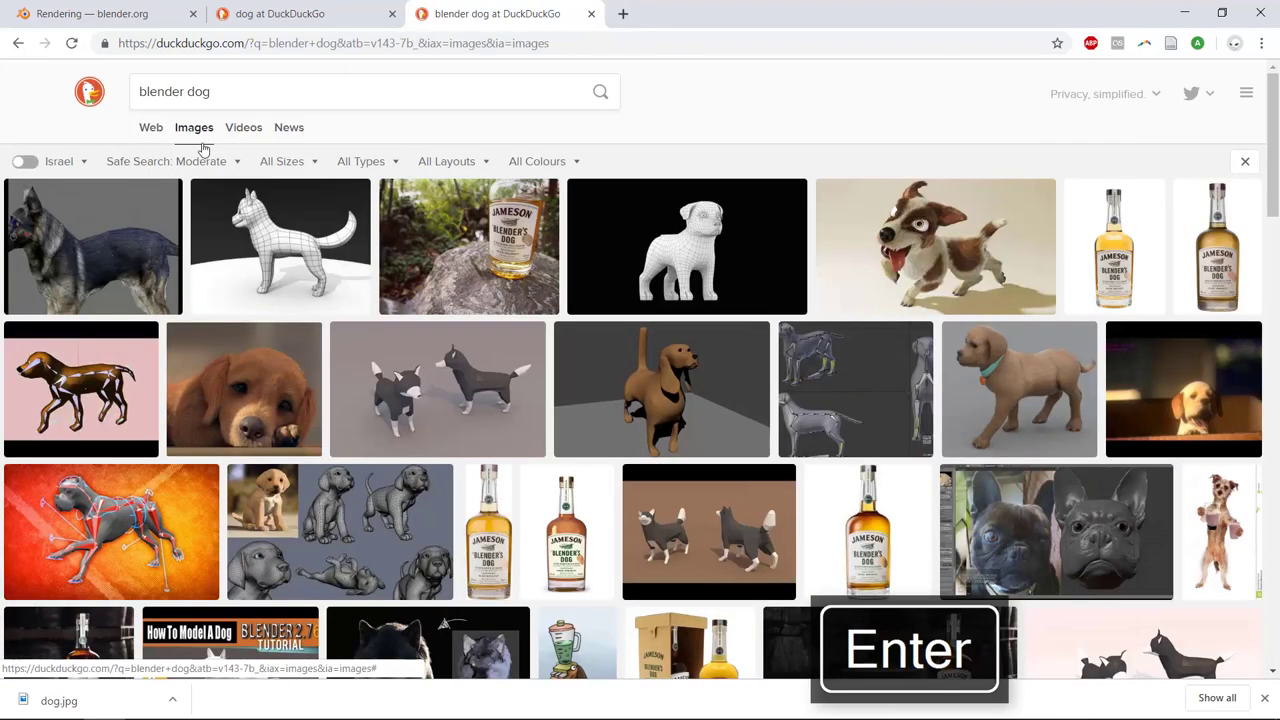
Step: Preview the German shepherd model, the Astro puppy render and the walking puppy GIF among the image results
click(236, 259)
key(Left)
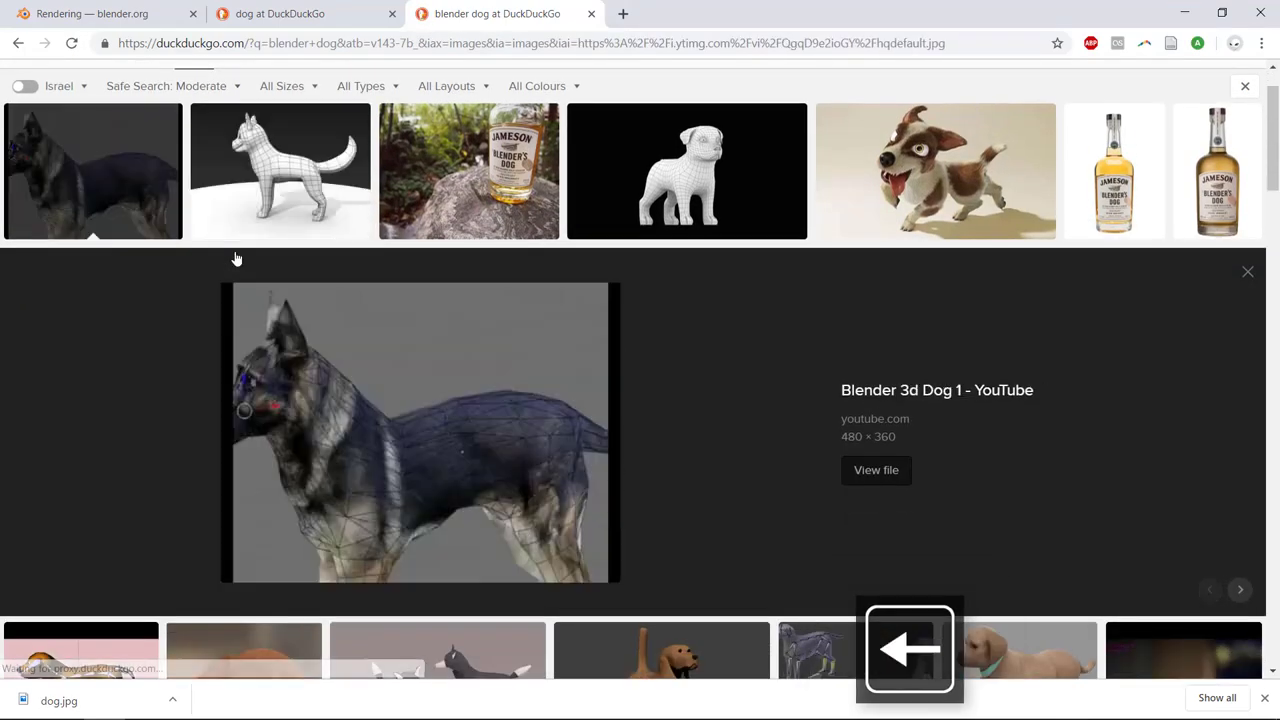
scroll(763, 299, down, 3)
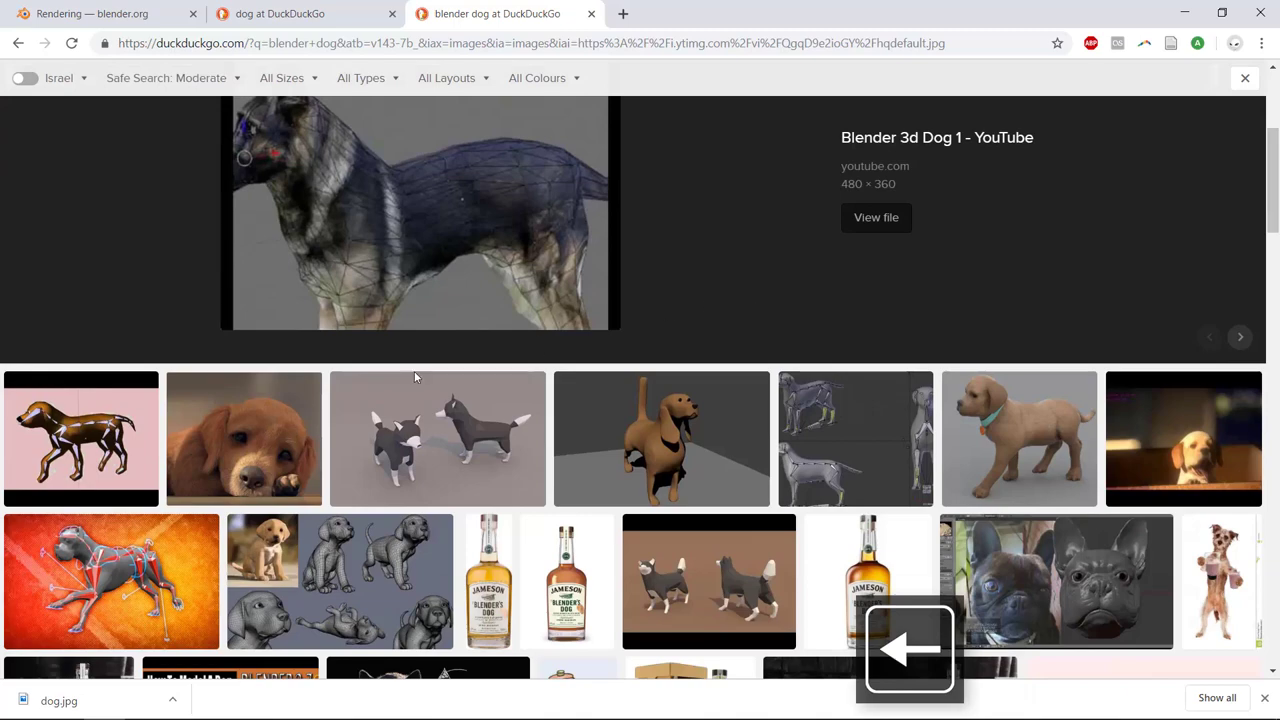
click(250, 440)
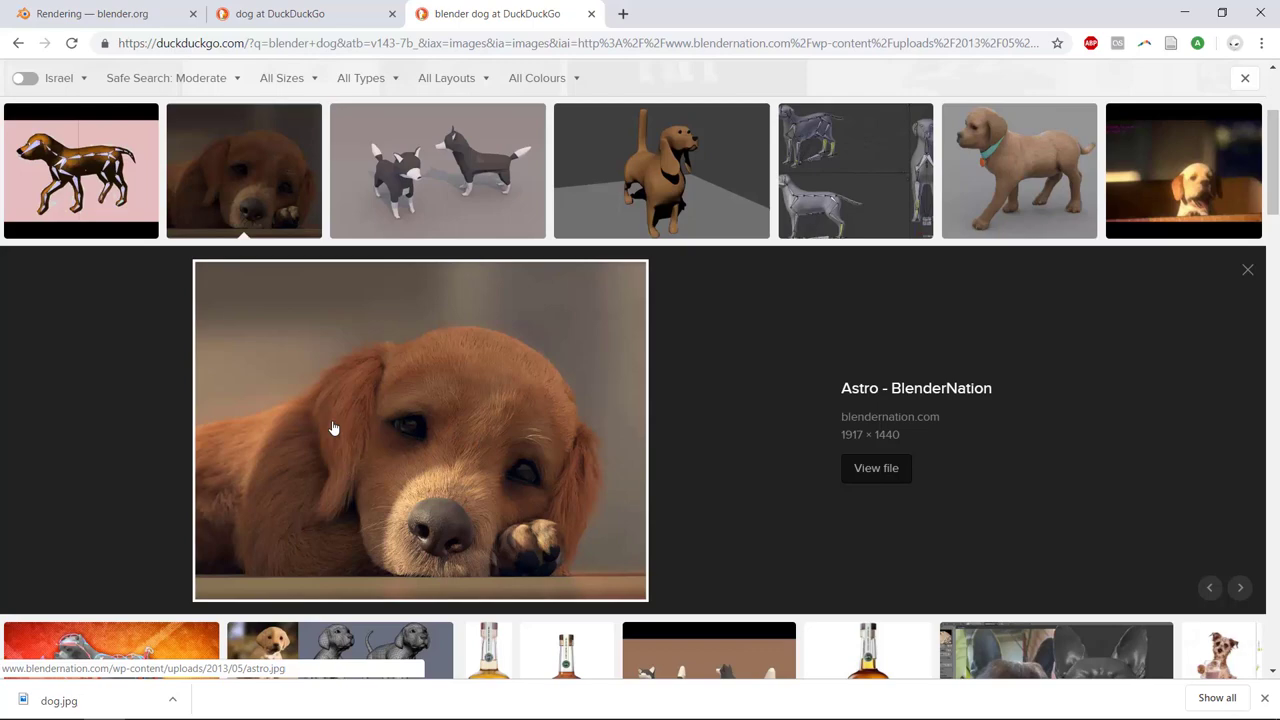
scroll(957, 390, up, 2)
scroll(975, 340, down, 1)
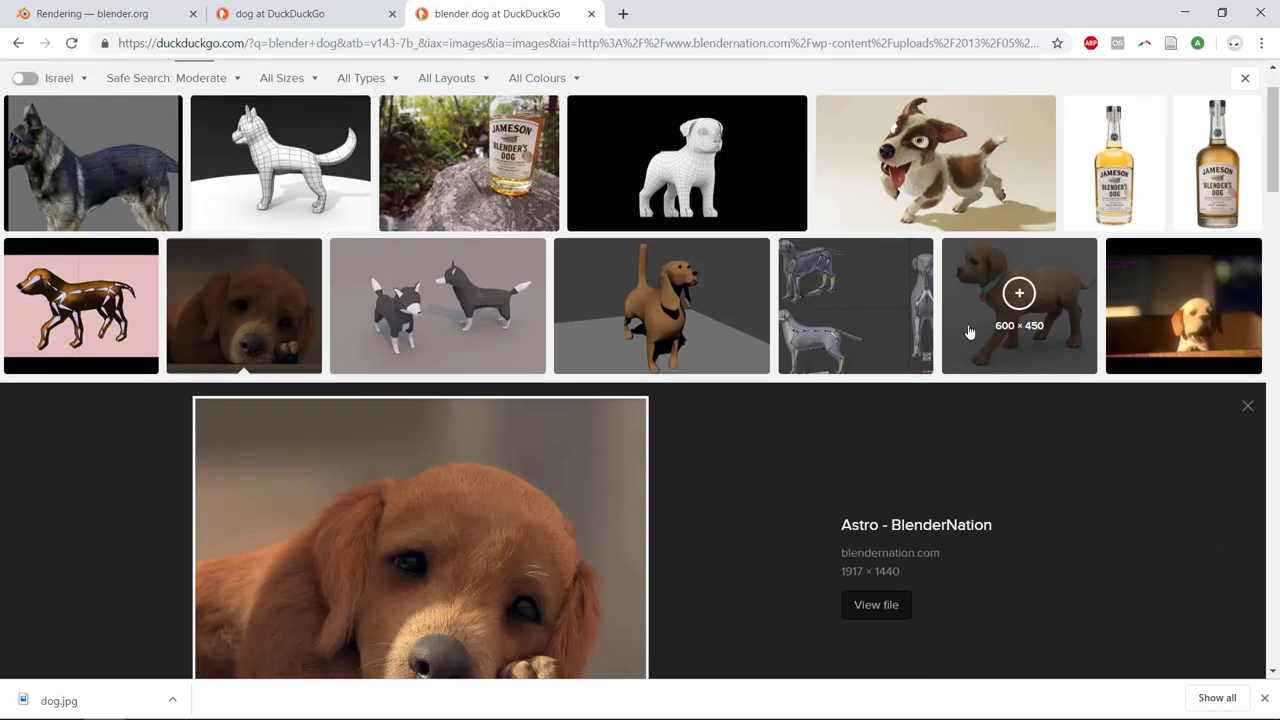
click(980, 330)
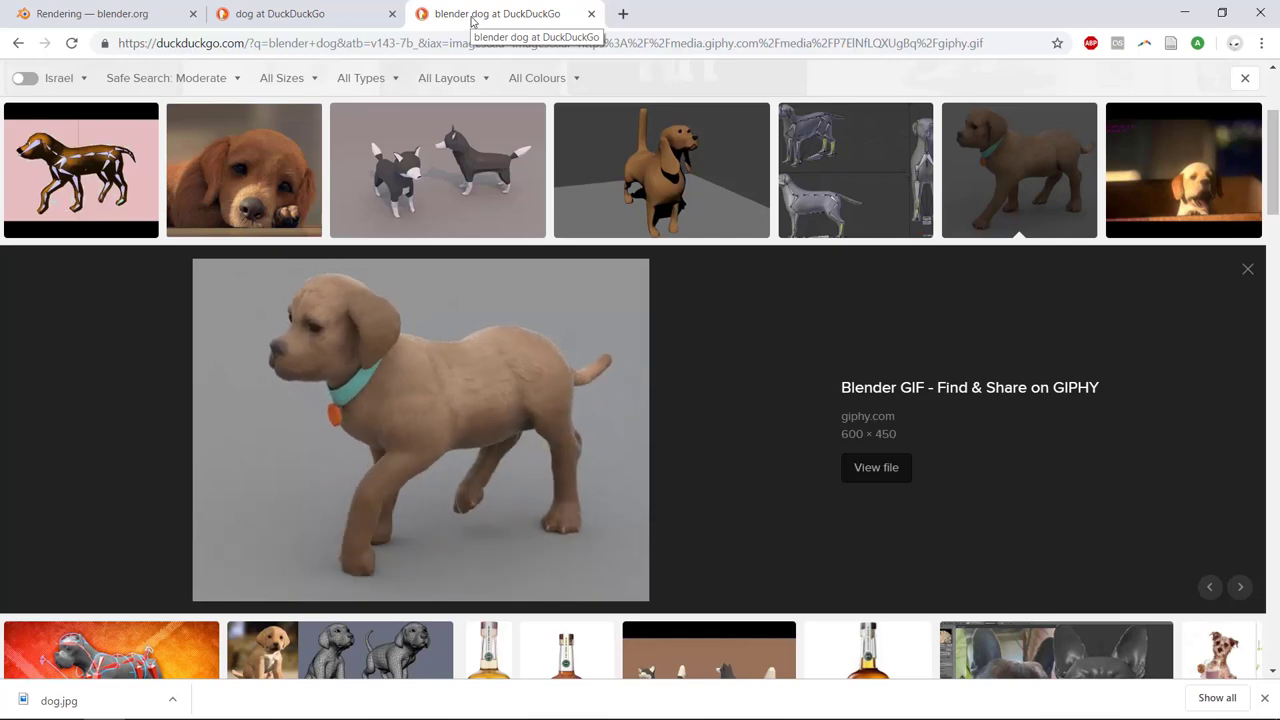
scroll(406, 160, down, 2)
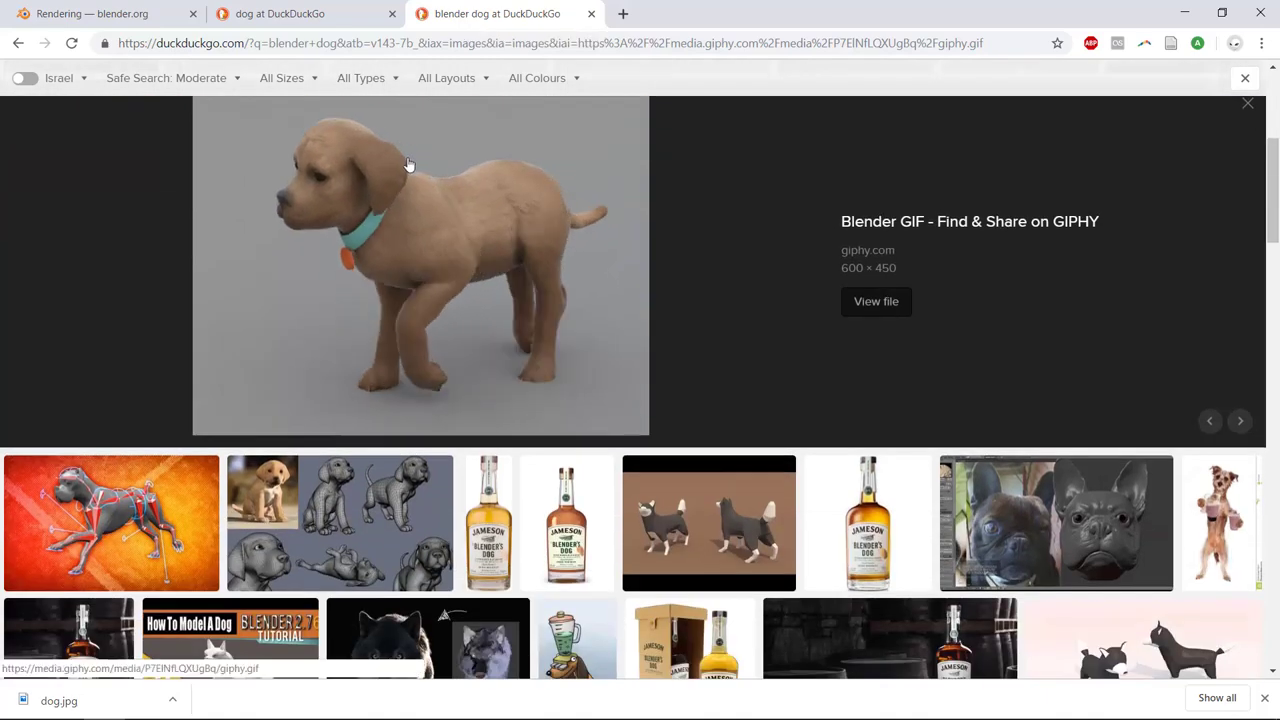
scroll(408, 163, up, 4)
Step: Go to deviantart.com in the current browser tab
click(592, 42)
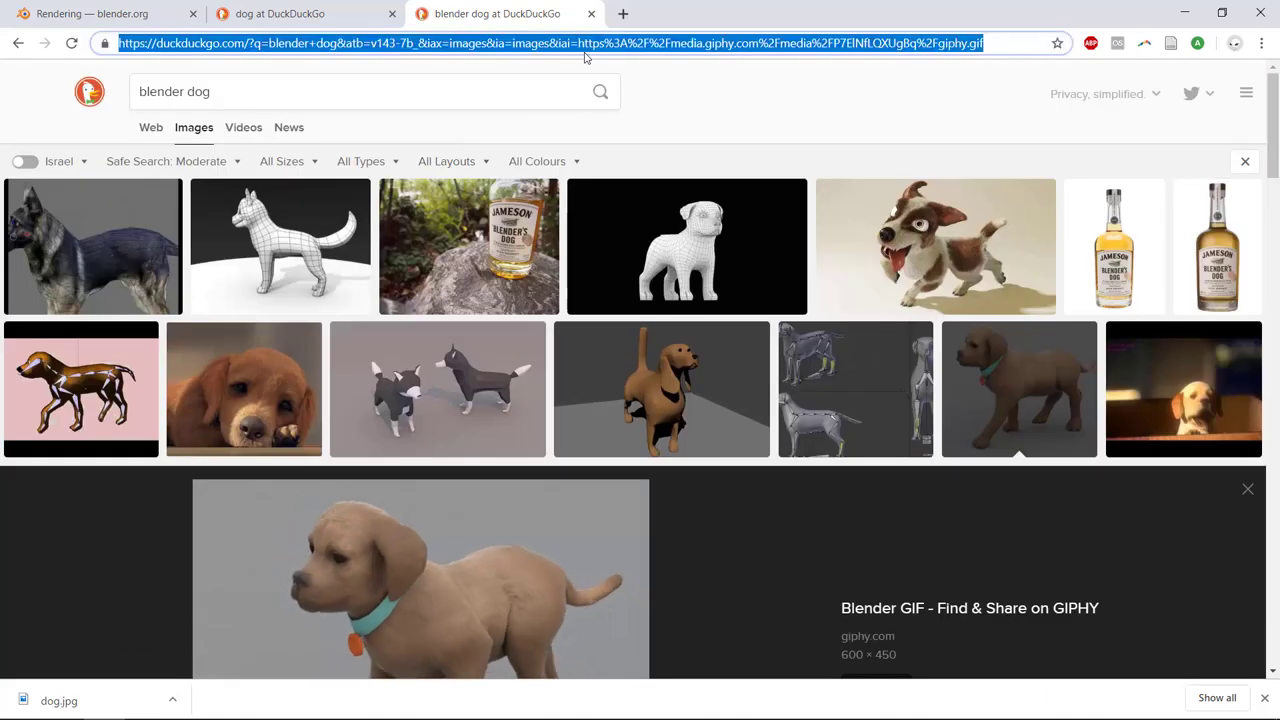
key(BackSpace)
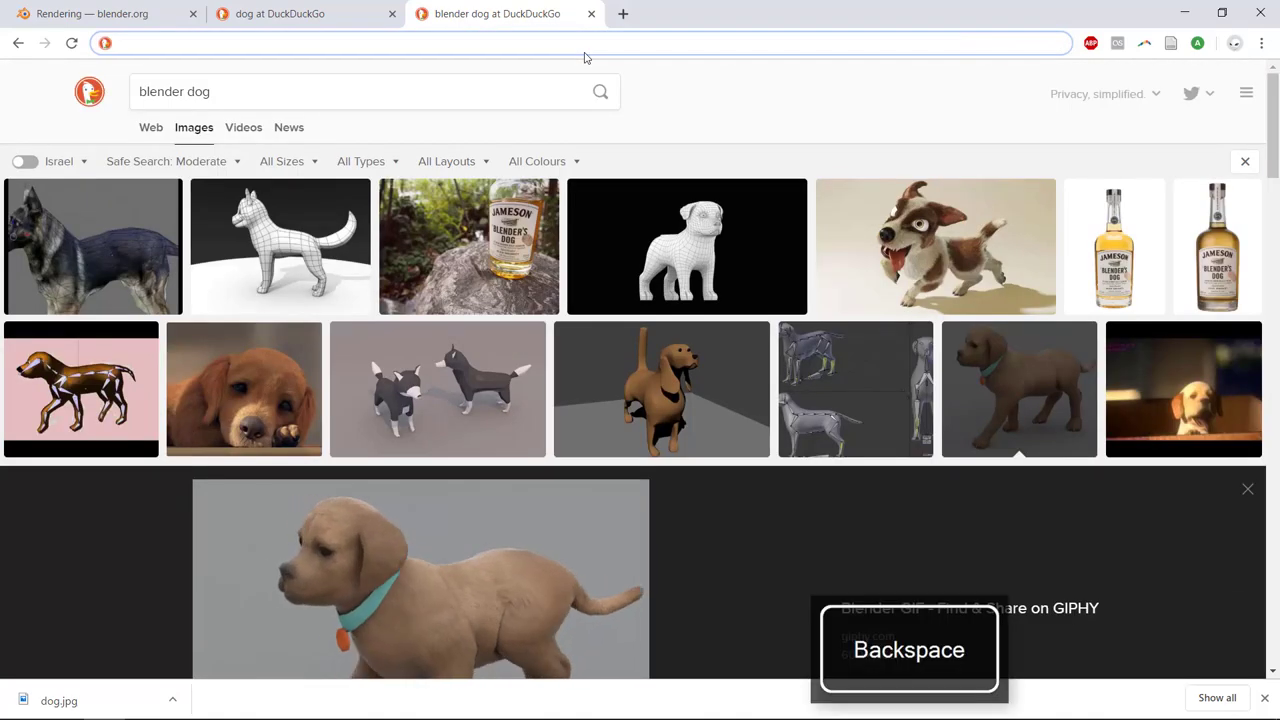
text(deviant)
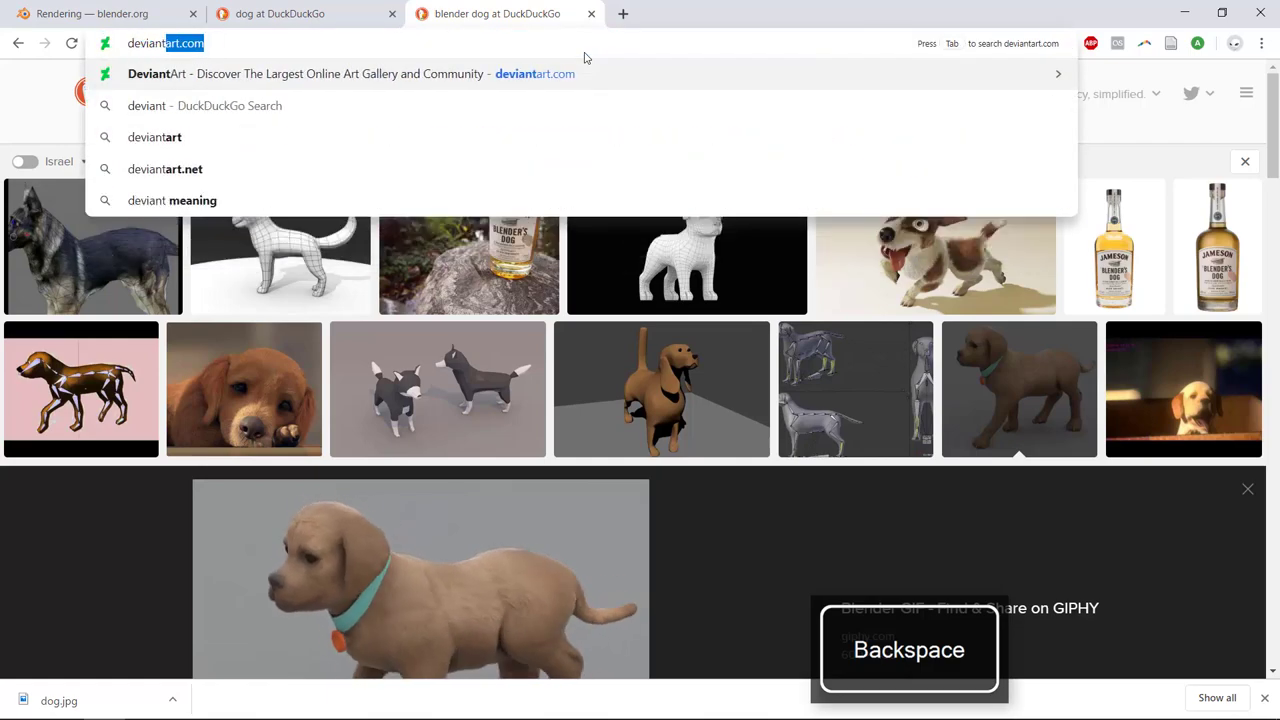
key(Return)
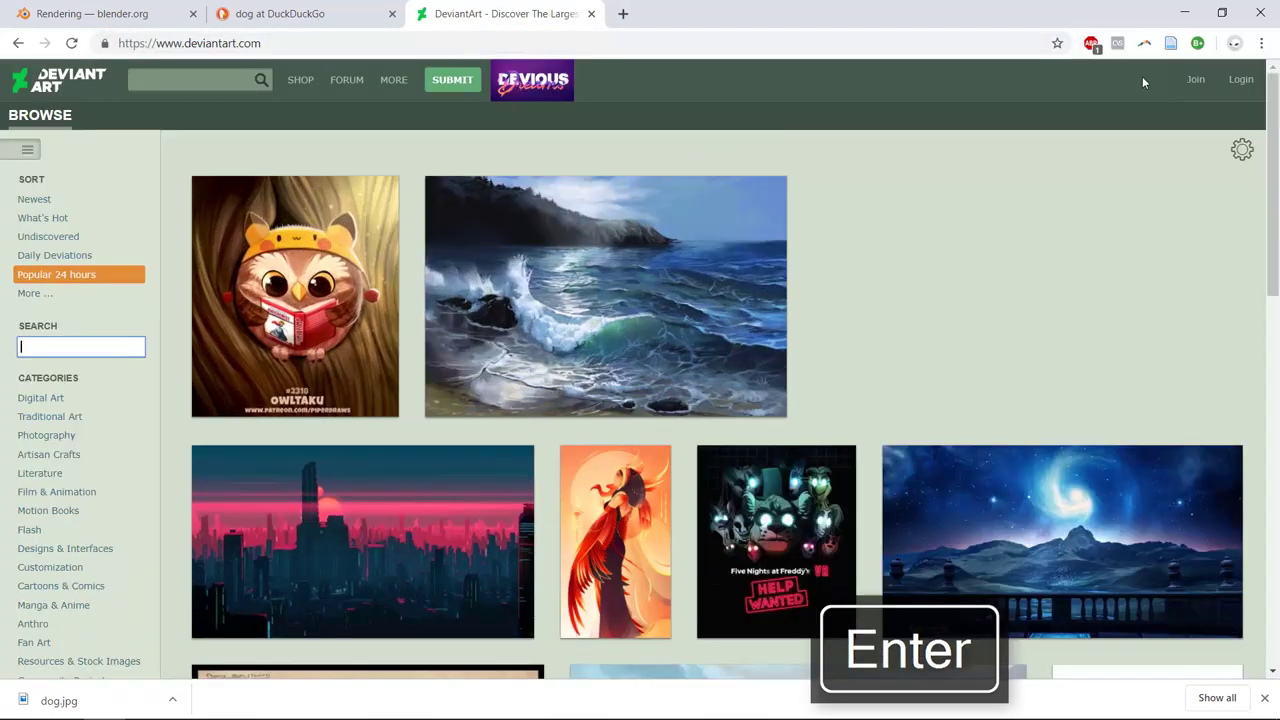
Step: Search DeviantArt for "lazerb" and browse the resulting artworks
click(238, 80)
text(lazerb)
key(Return)
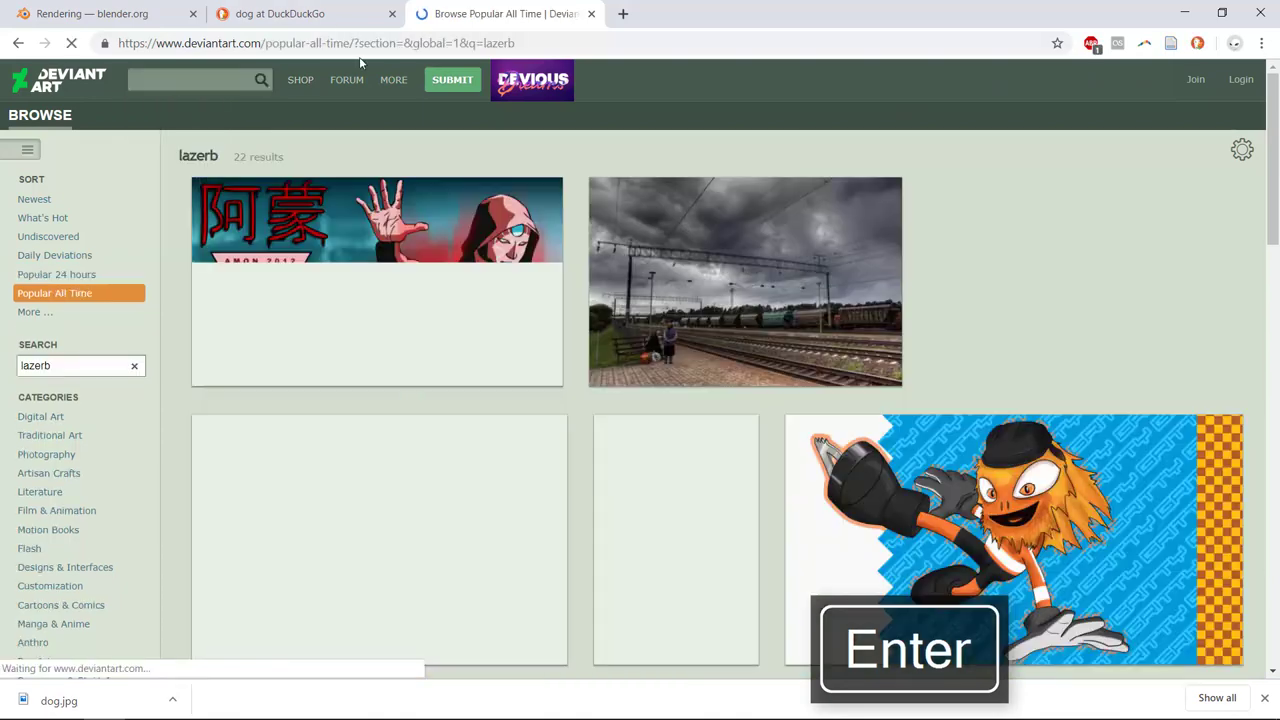
scroll(985, 262, down, 3)
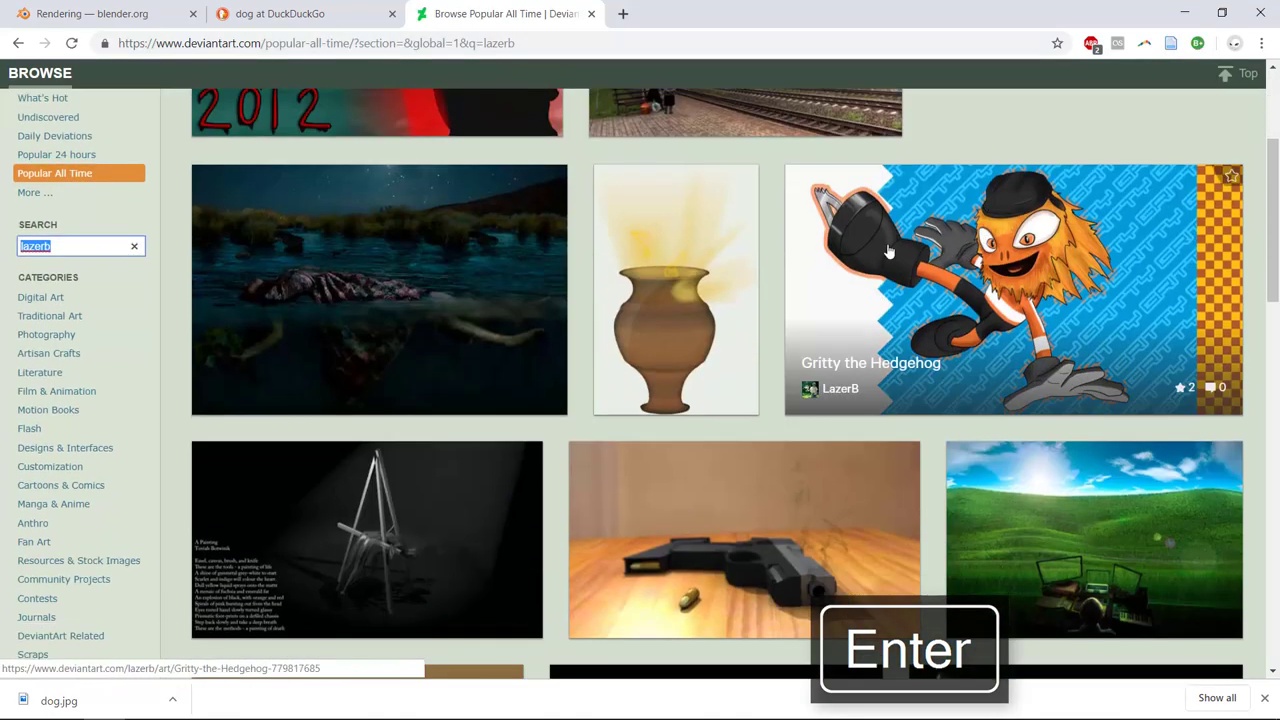
Step: Browse further through the lazerb results, open the pistol artwork and return to the results list
scroll(540, 287, down, 2)
scroll(545, 284, down, 1)
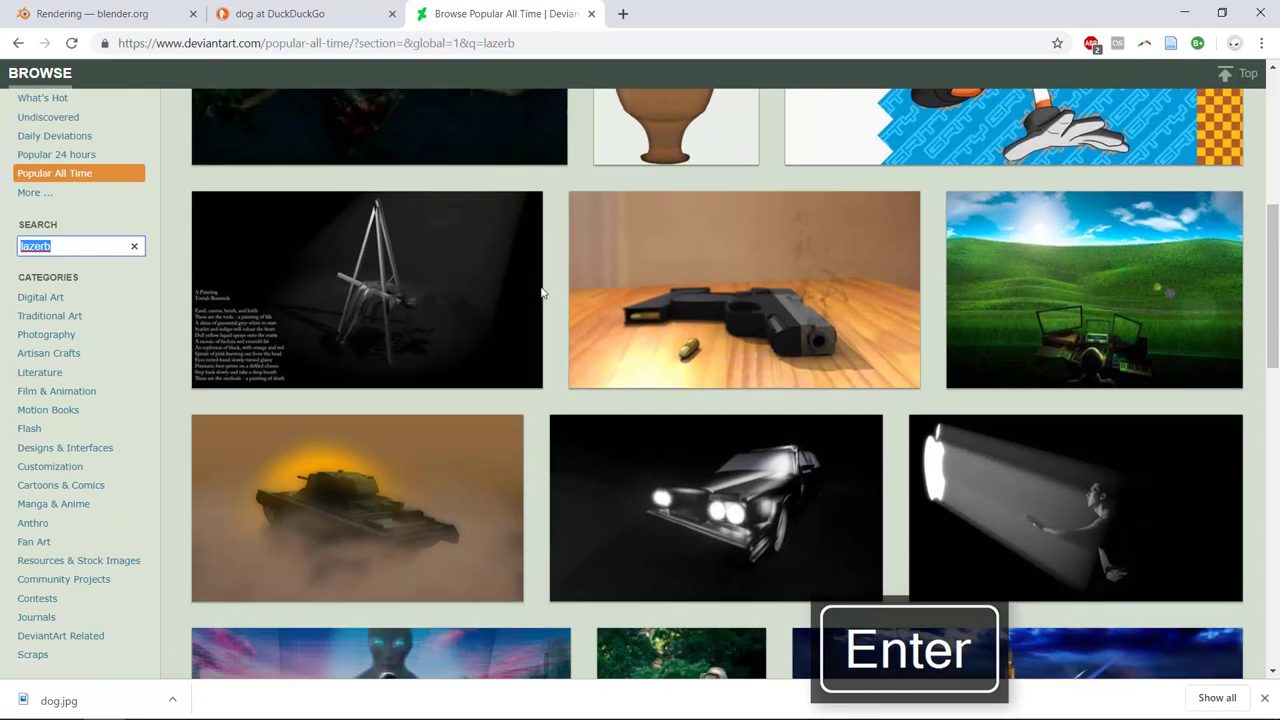
click(637, 294)
click(18, 43)
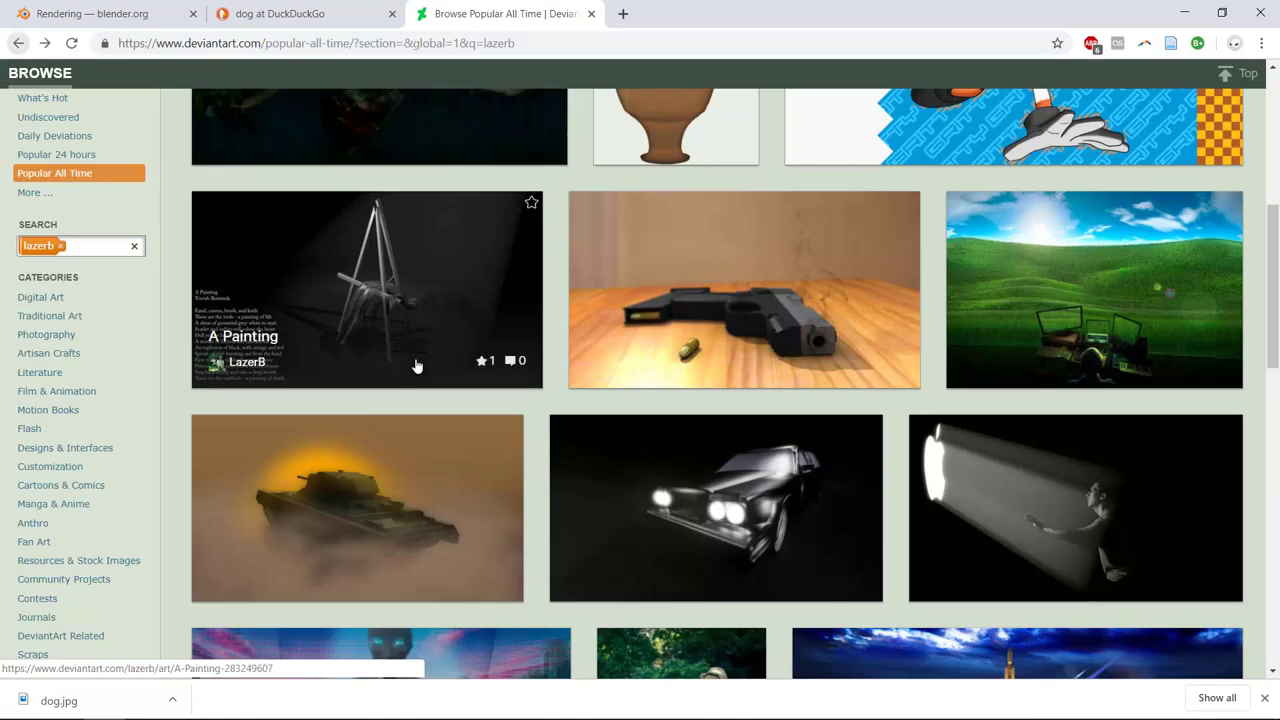
scroll(414, 363, down, 2)
scroll(700, 300, up, 1)
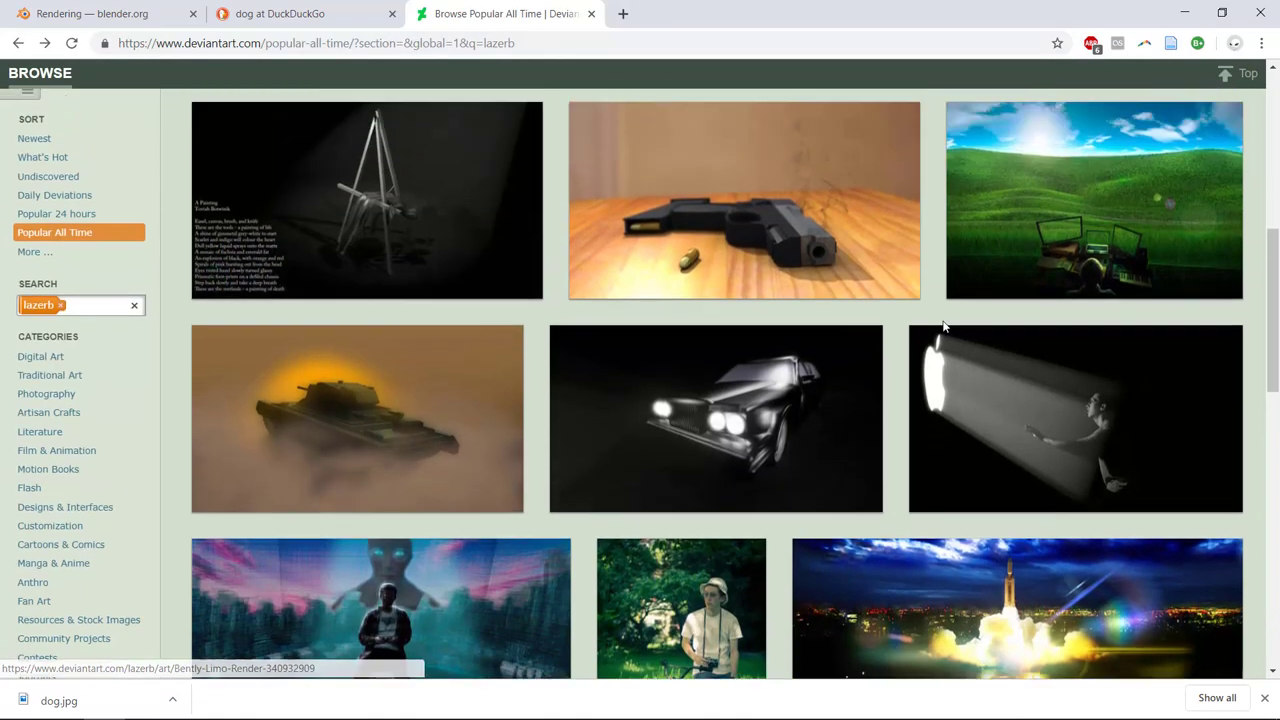
Step: Open the Life without Walls artwork, examine it at full size and return it to the fitted view
click(1089, 189)
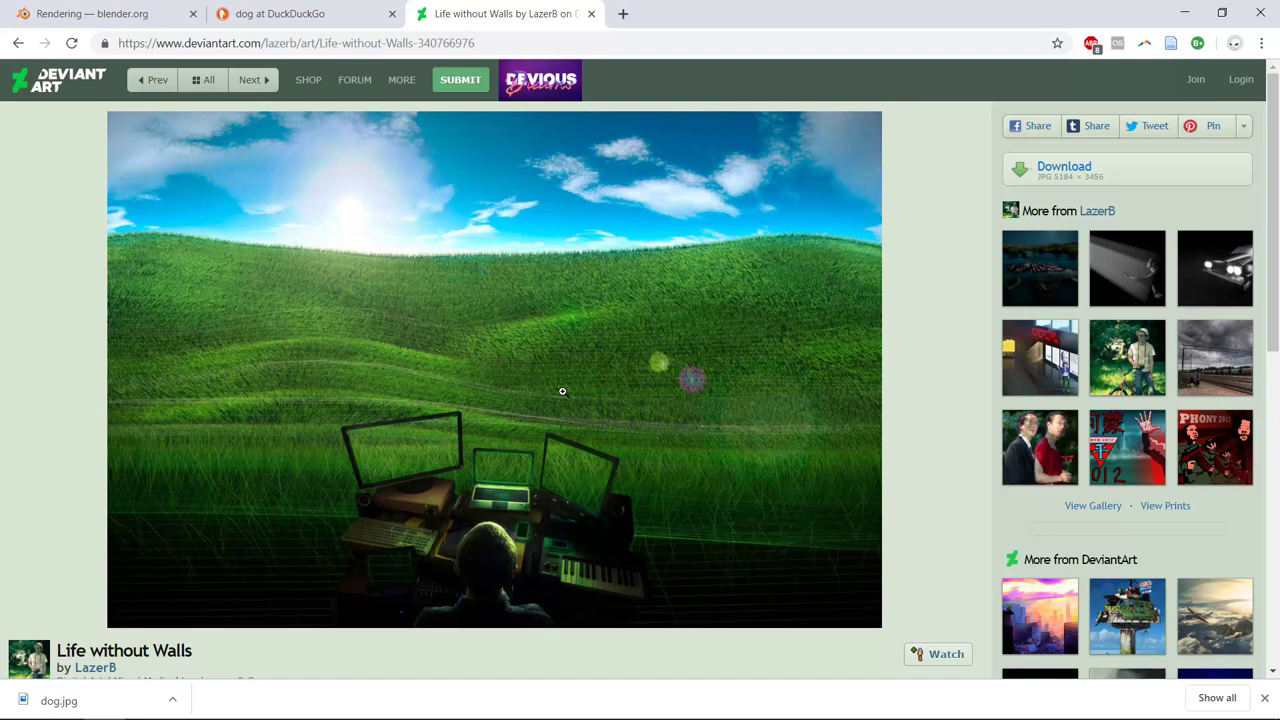
click(562, 391)
scroll(660, 456, down, 1)
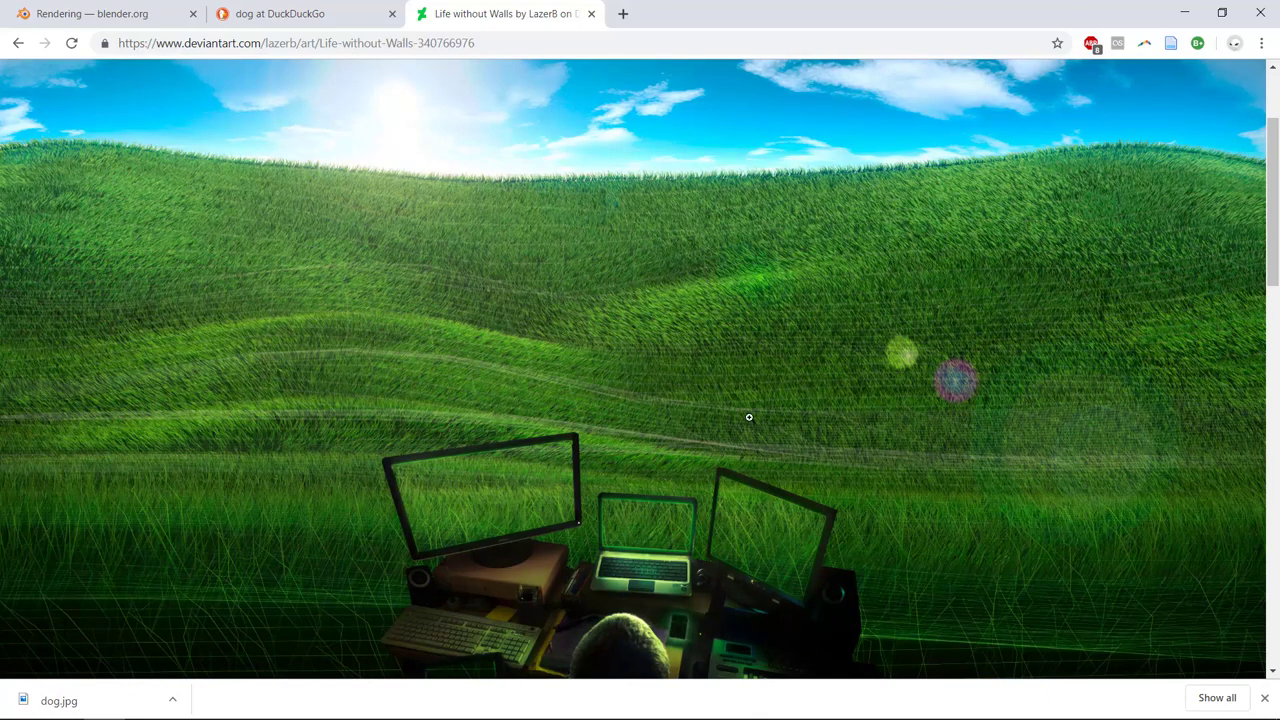
click(791, 442)
click(792, 443)
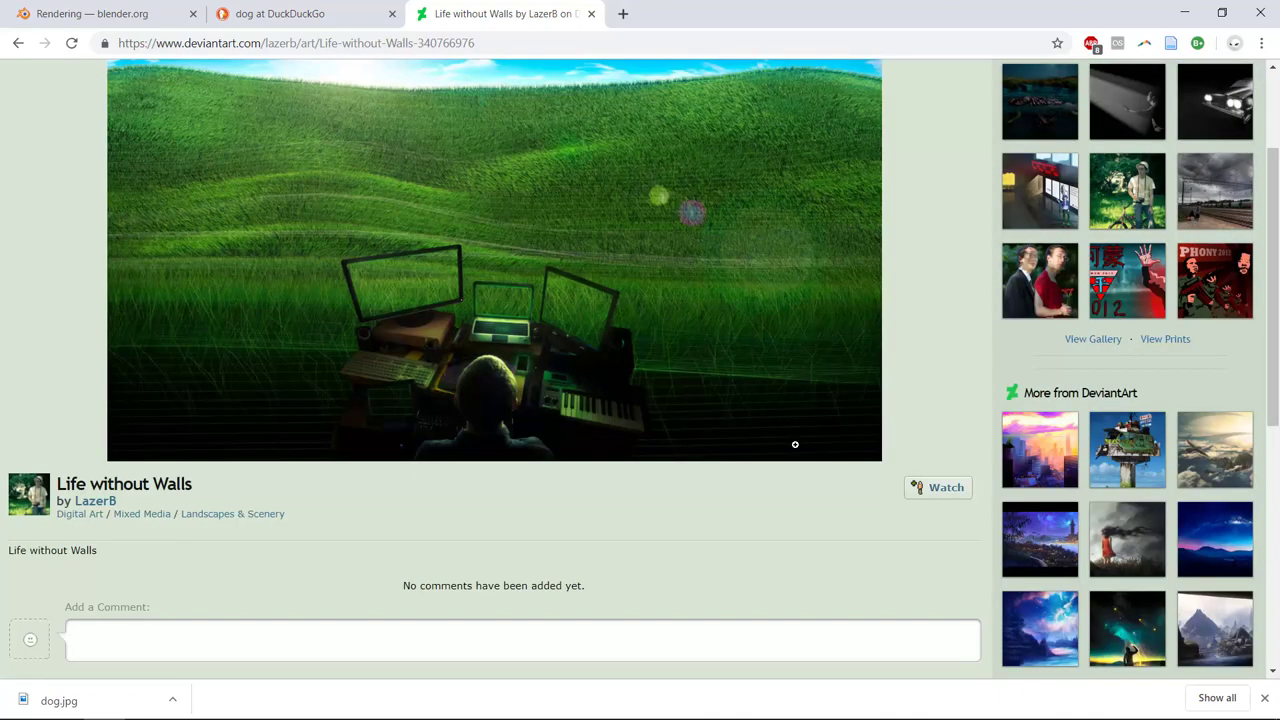
Step: Close the DeviantArt tab, switch back to Blender and enter Edit Mode on the room cube
key(ctrl+w)
key(alt+Tab)
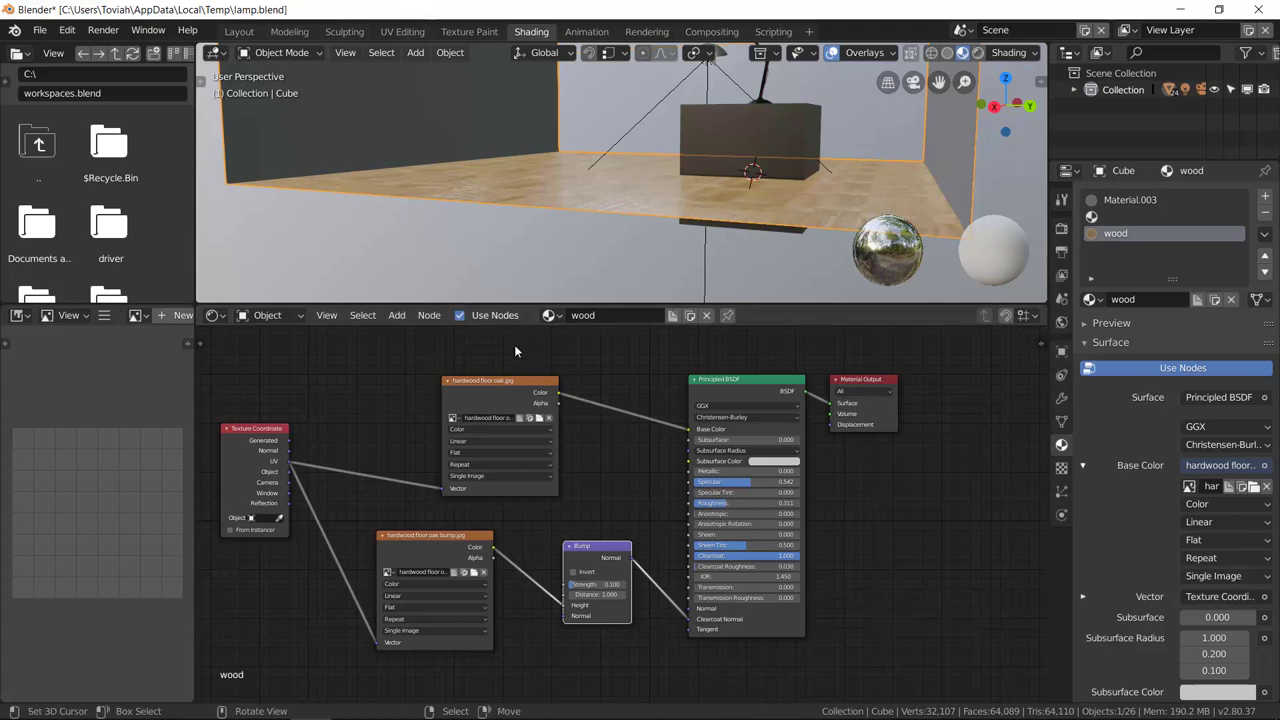
middle_drag(601, 374, 605, 378)
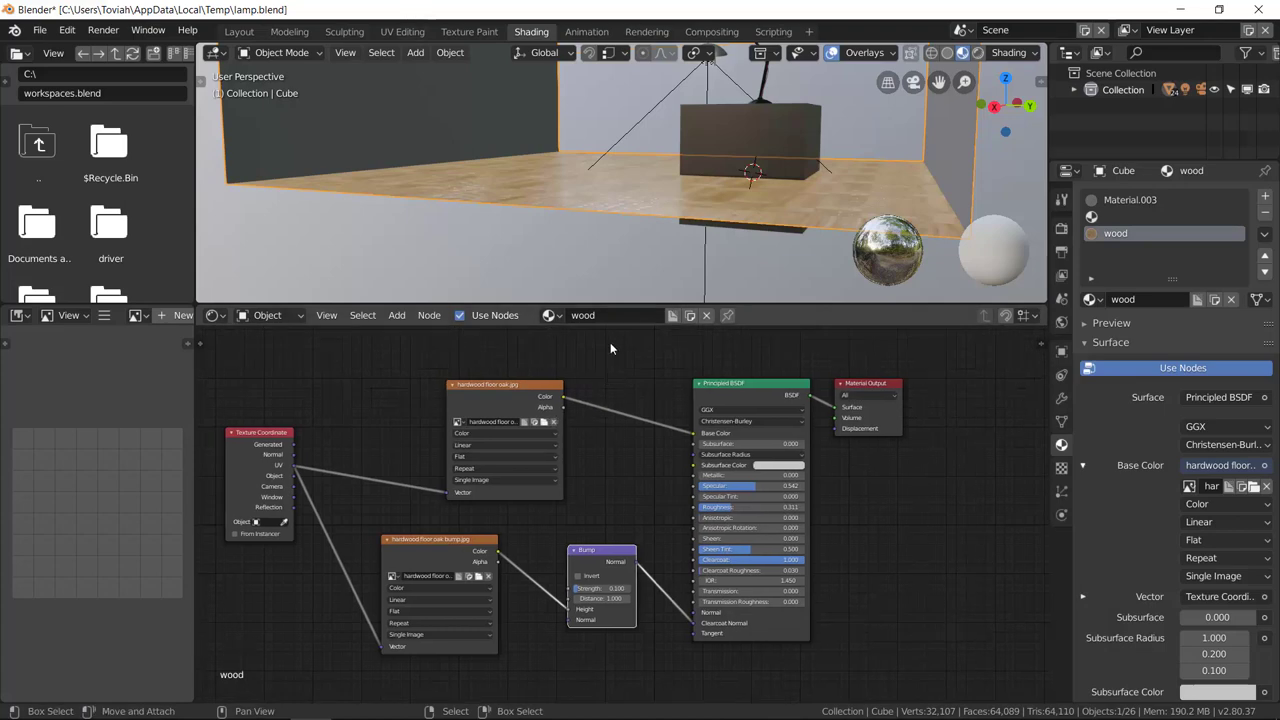
middle_drag(704, 126, 814, 155)
key(Tab)
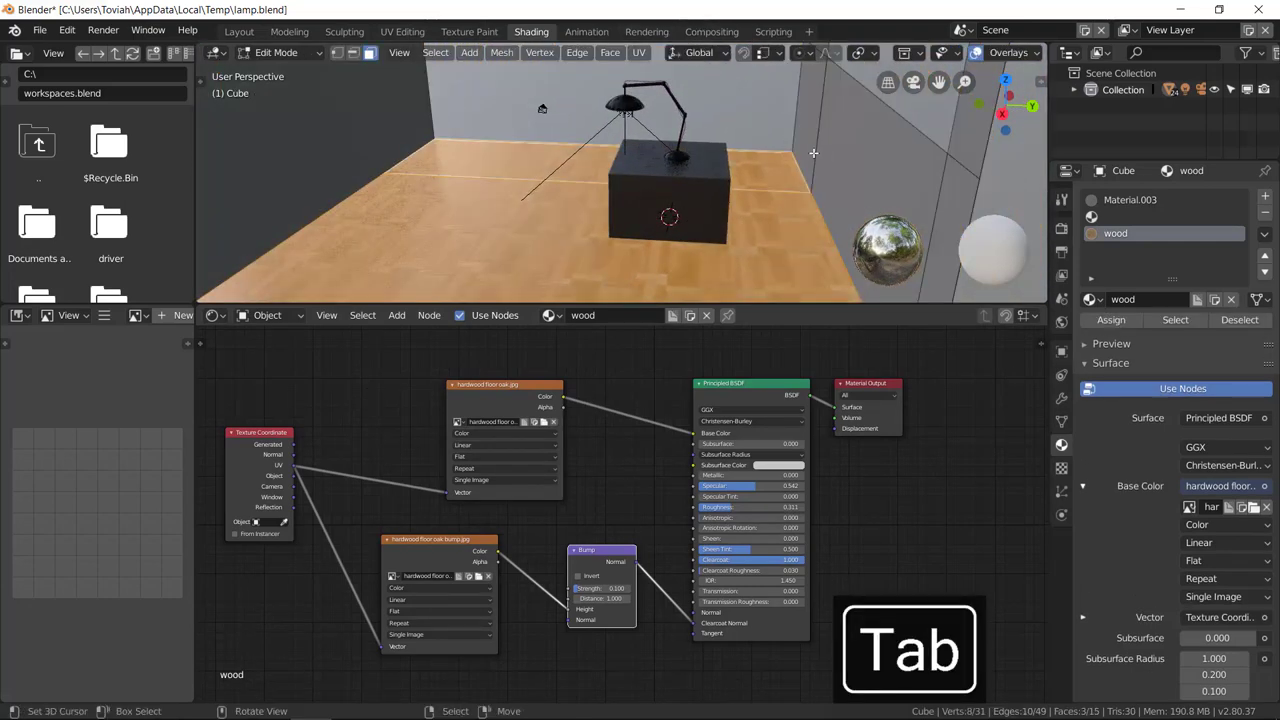
Step: Display the room in wireframe shading in the 3D viewport
key(alt+Tab)
key(shift+alt+Tab)
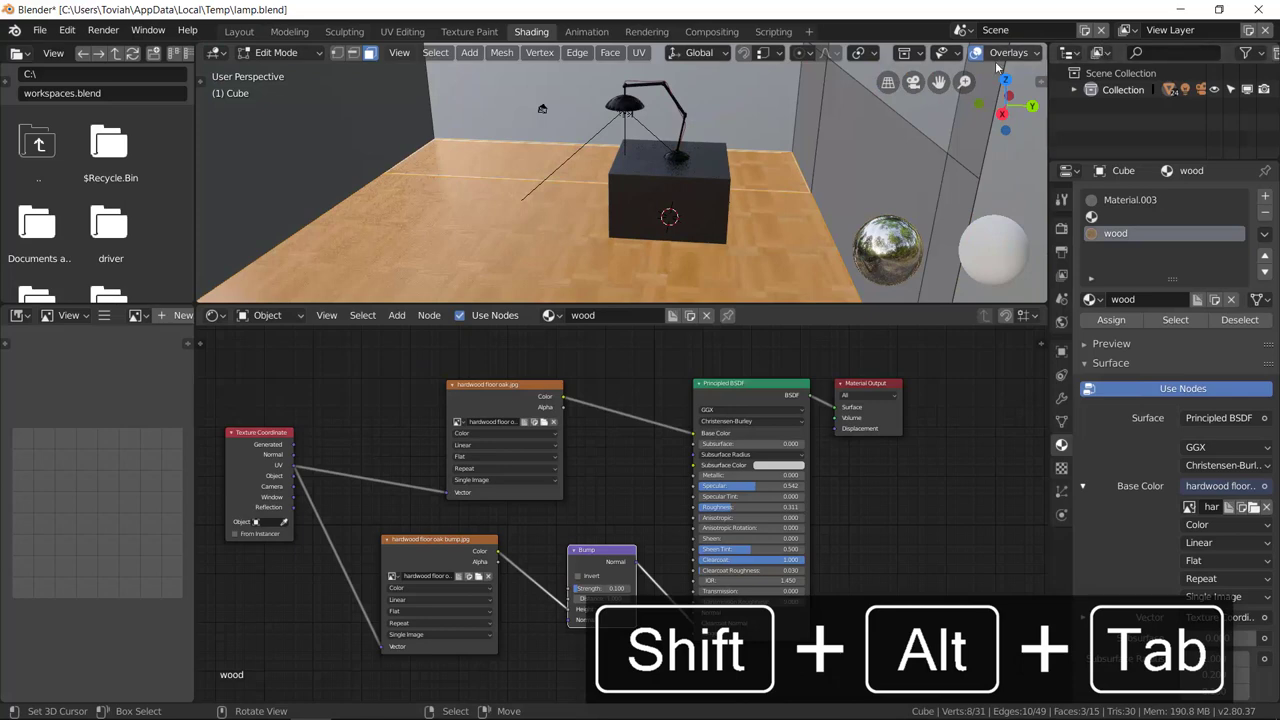
scroll(1021, 57, down, 5)
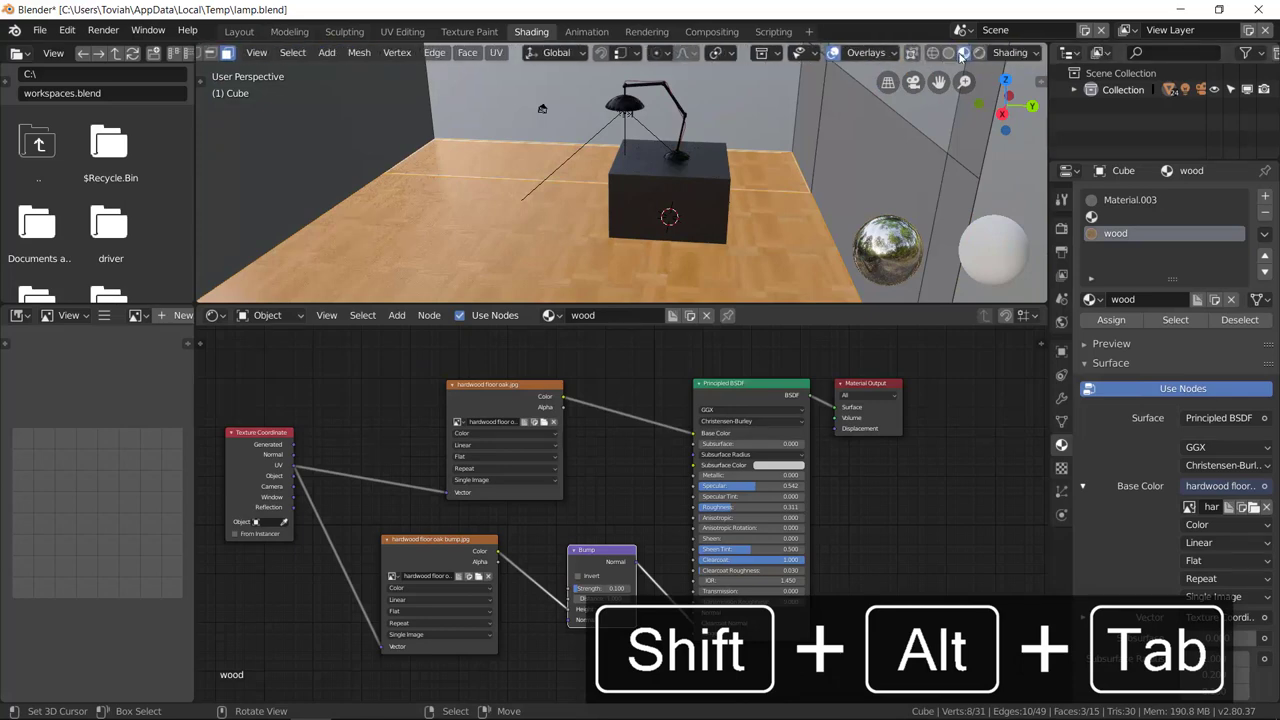
click(932, 52)
key(alt+Tab)
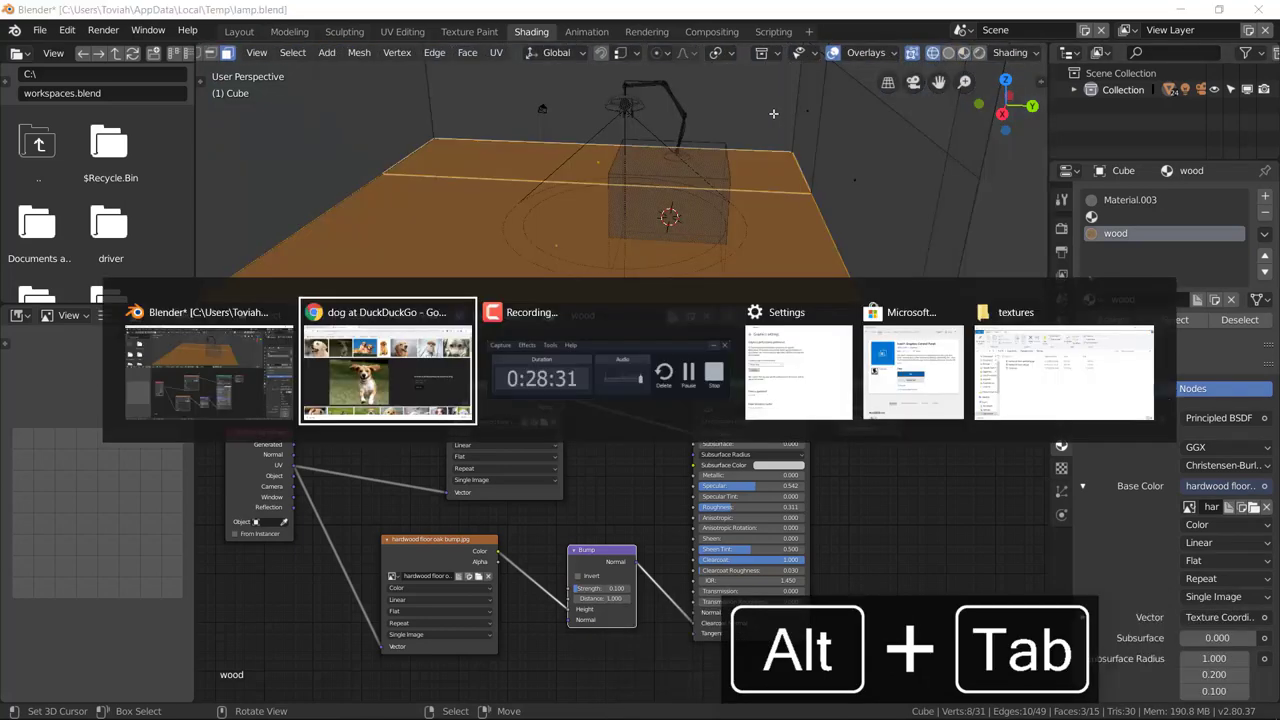
key(shift+alt+Tab)
Step: Try to open lampmichael.blend from the recently used files
click(40, 30)
mouse_move(60, 37)
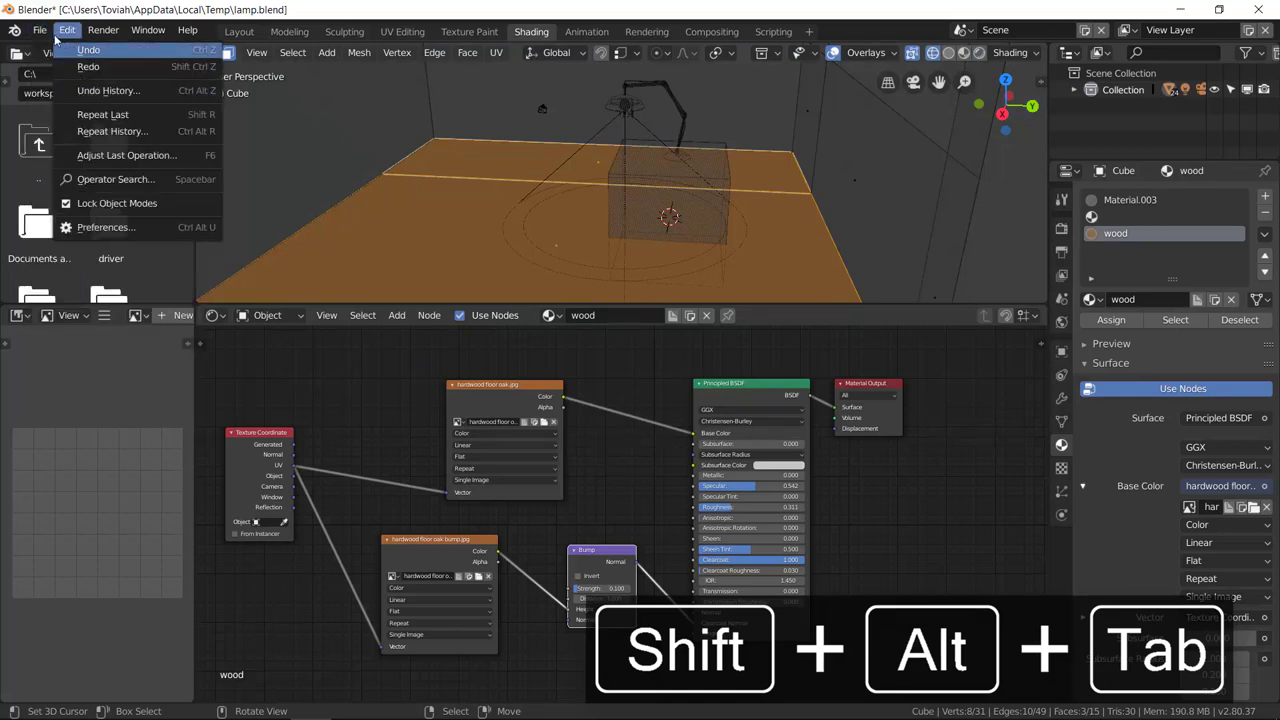
mouse_move(68, 84)
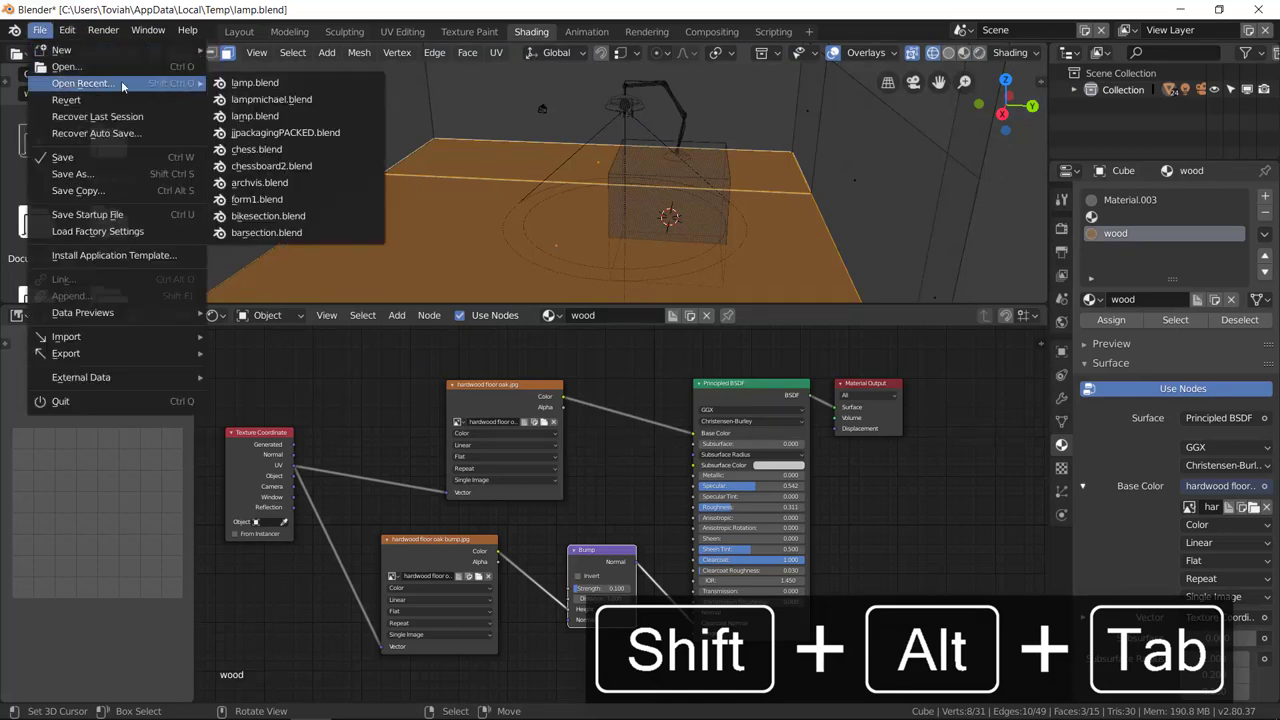
click(310, 99)
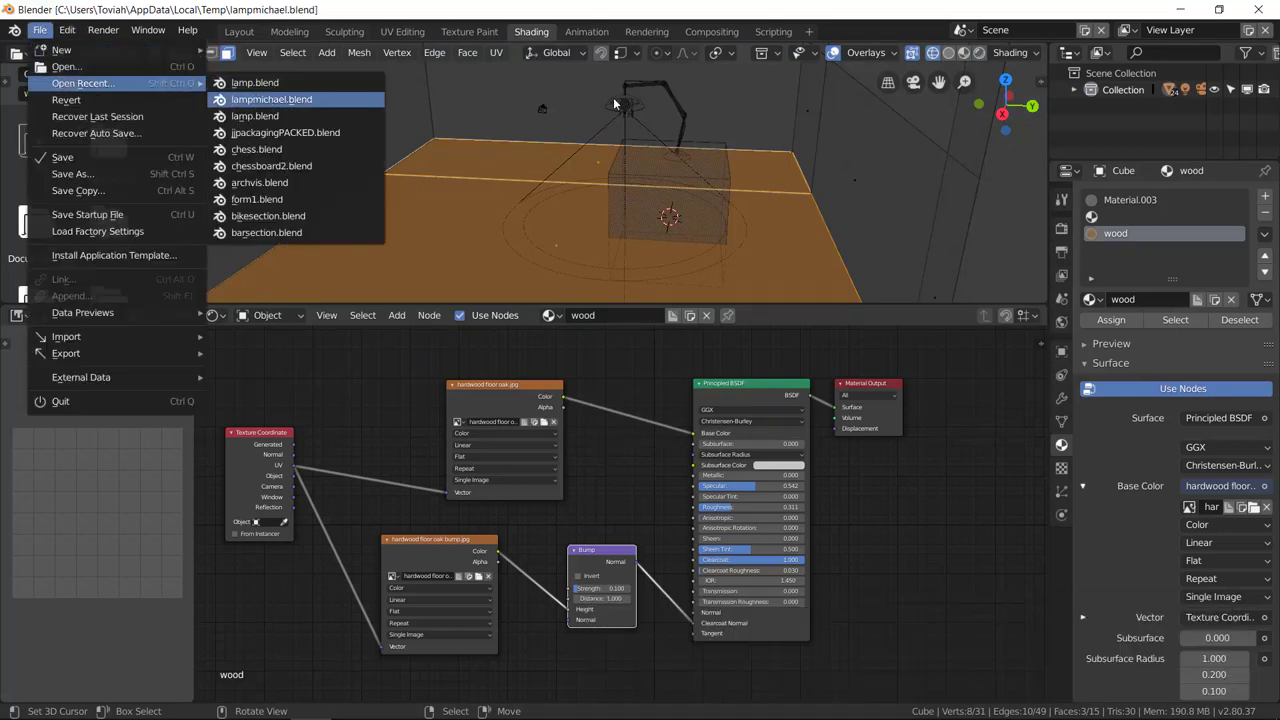
Step: Launch Blender again and open the recent file lampmichael.blend
key(alt+Tab)
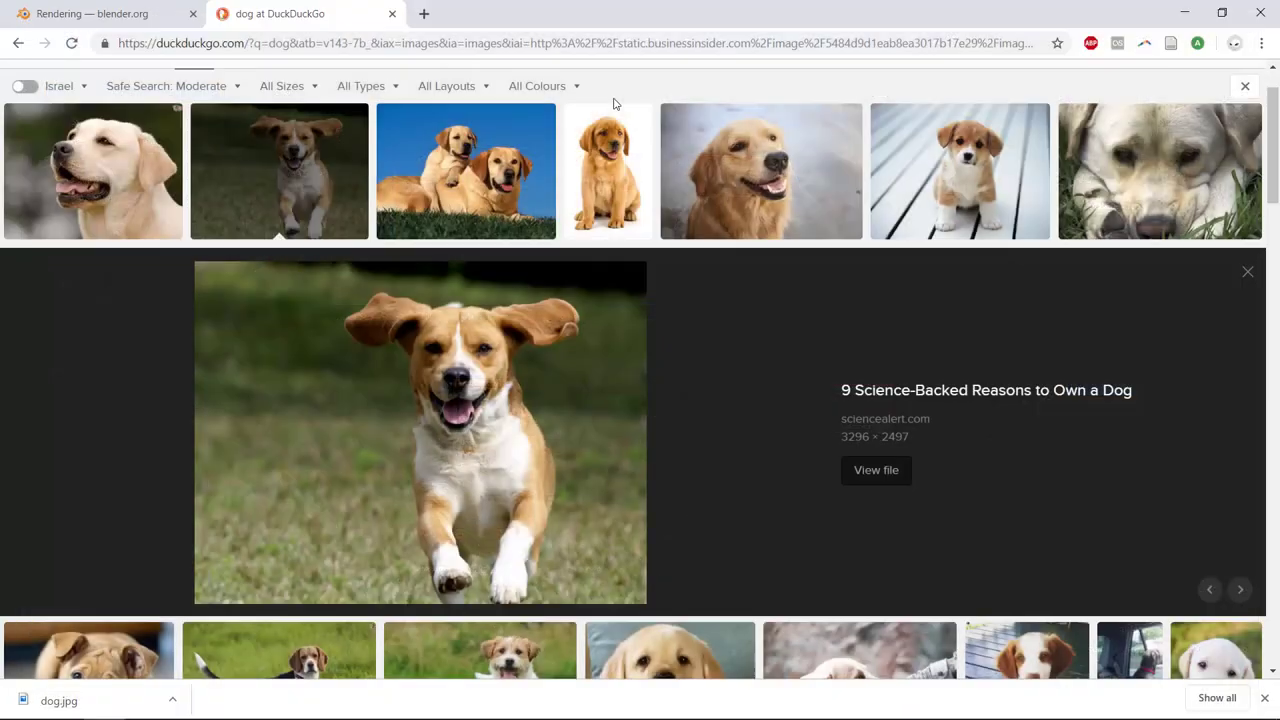
mouse_move(104, 718)
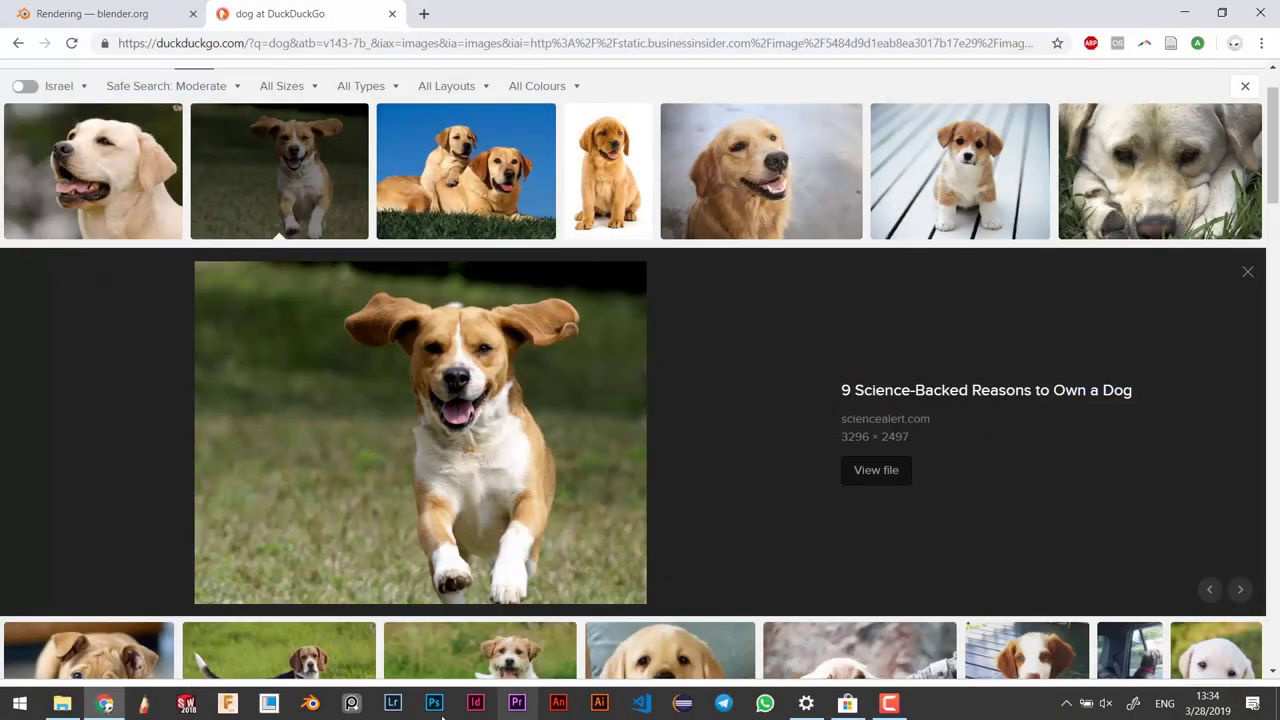
click(310, 703)
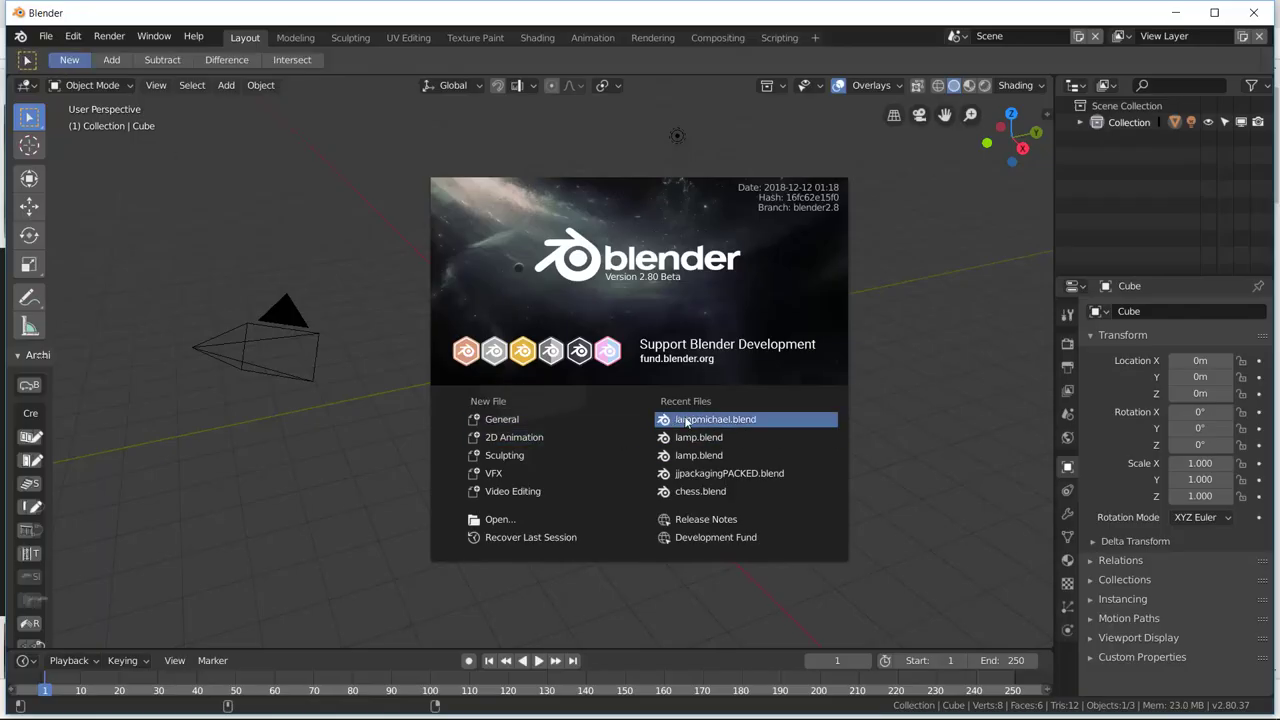
click(686, 421)
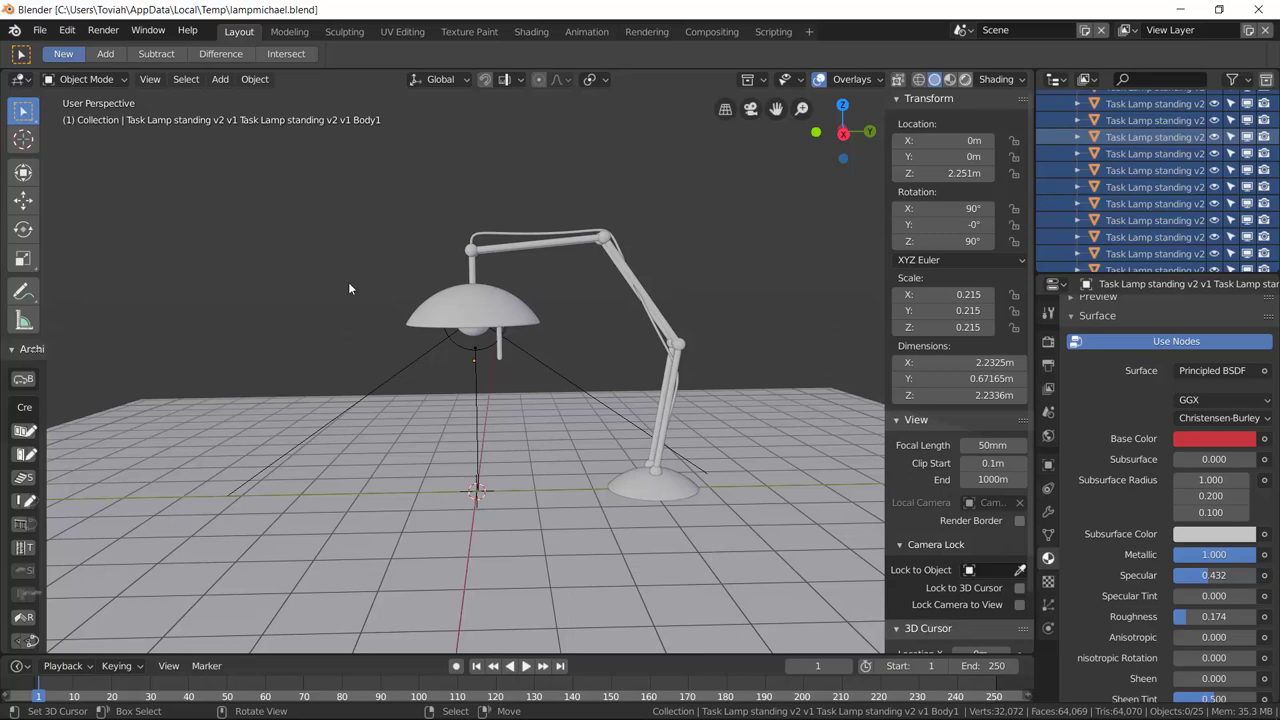
Step: Show the lamp scene in rendered shading and give the floor plane a new material
click(965, 79)
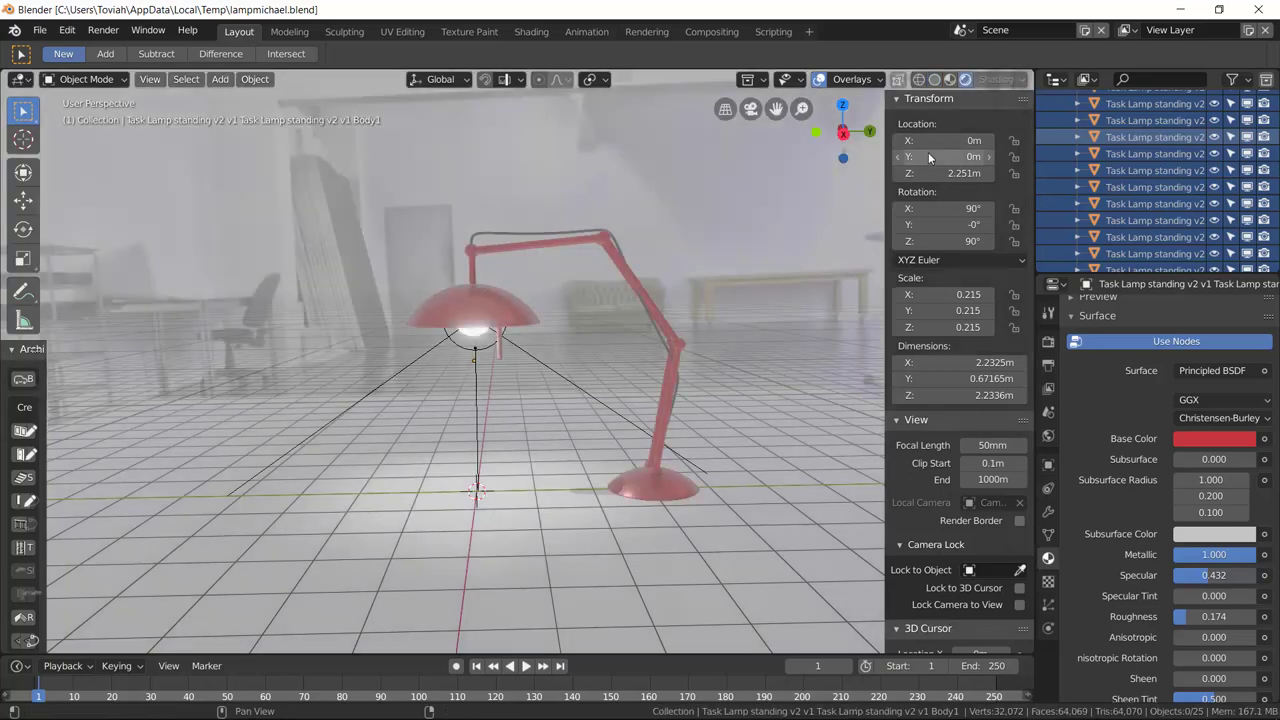
middle_drag(640, 428, 621, 442)
click(654, 526)
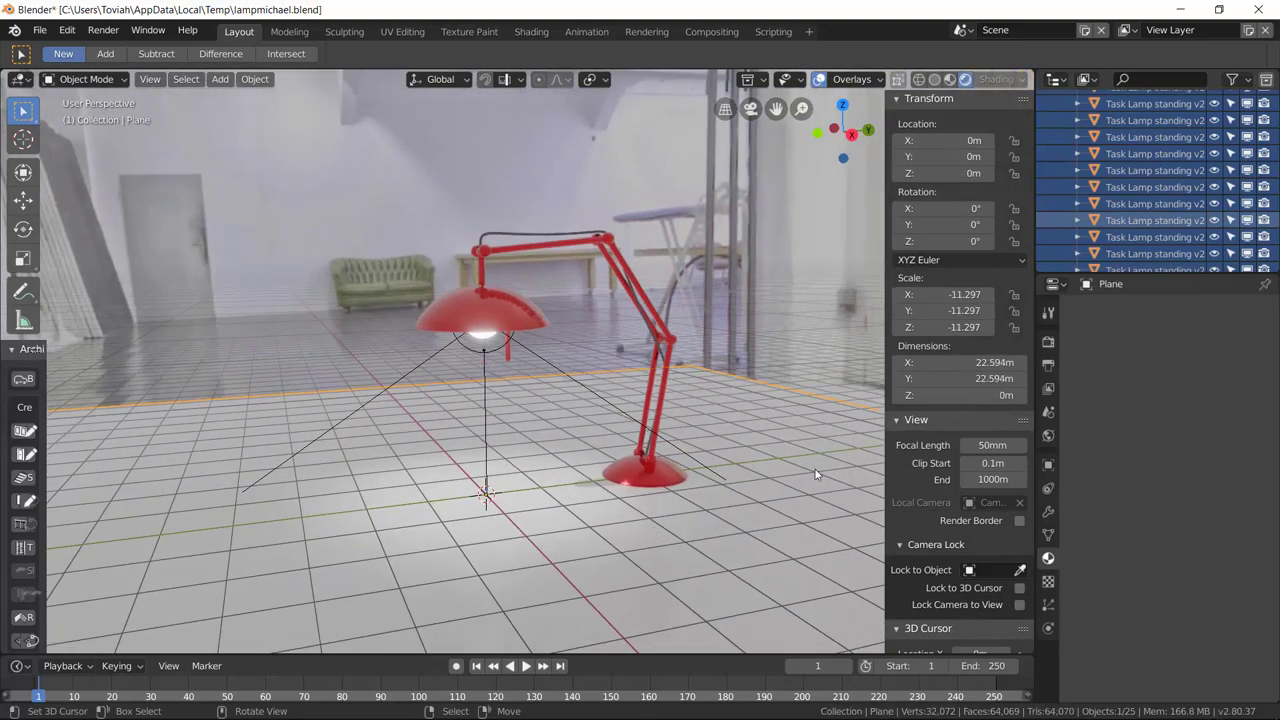
click(1150, 385)
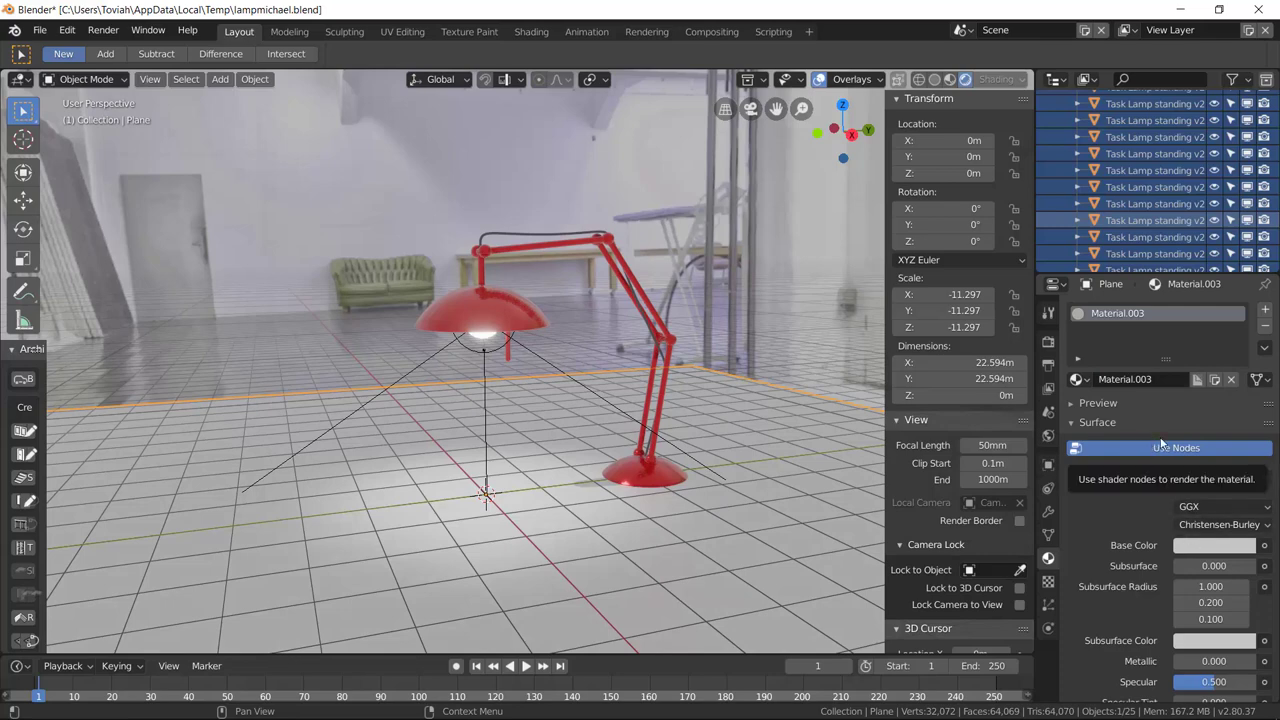
Step: Assign an Image Texture to the floor material's Base Color and start choosing its image file
scroll(1143, 518, down, 1)
scroll(1141, 512, down, 5)
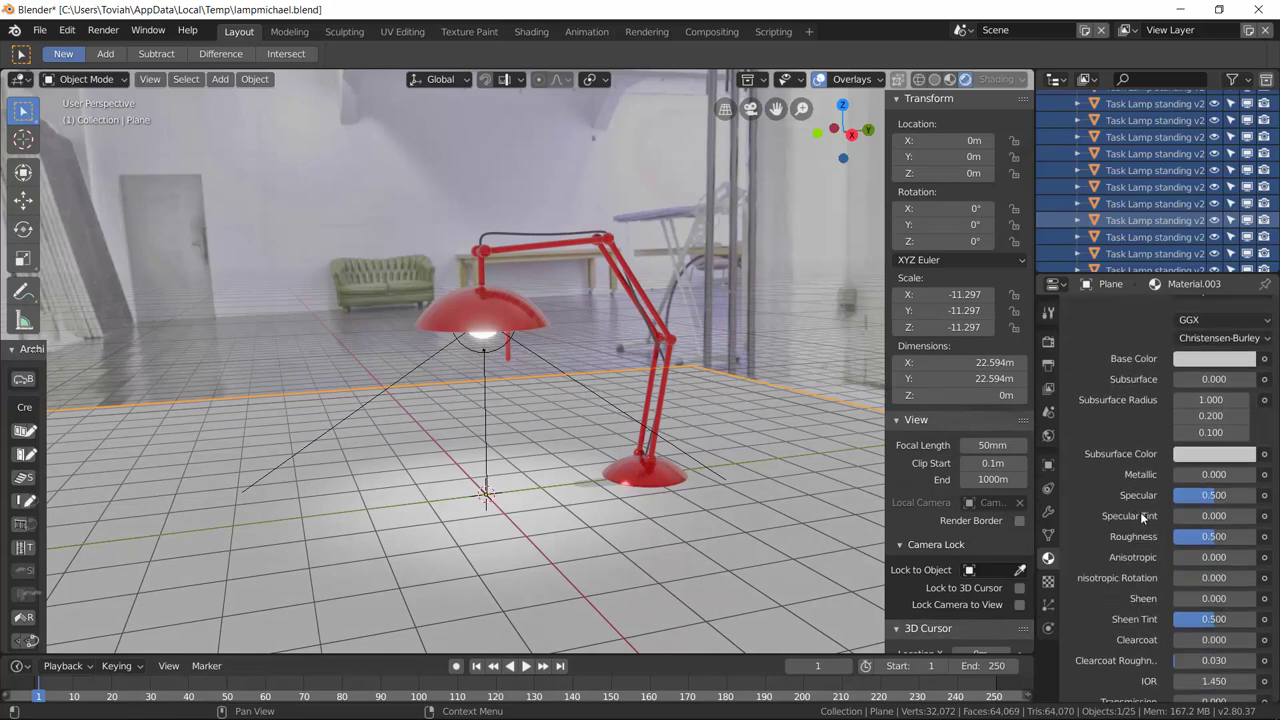
scroll(1132, 511, up, 5)
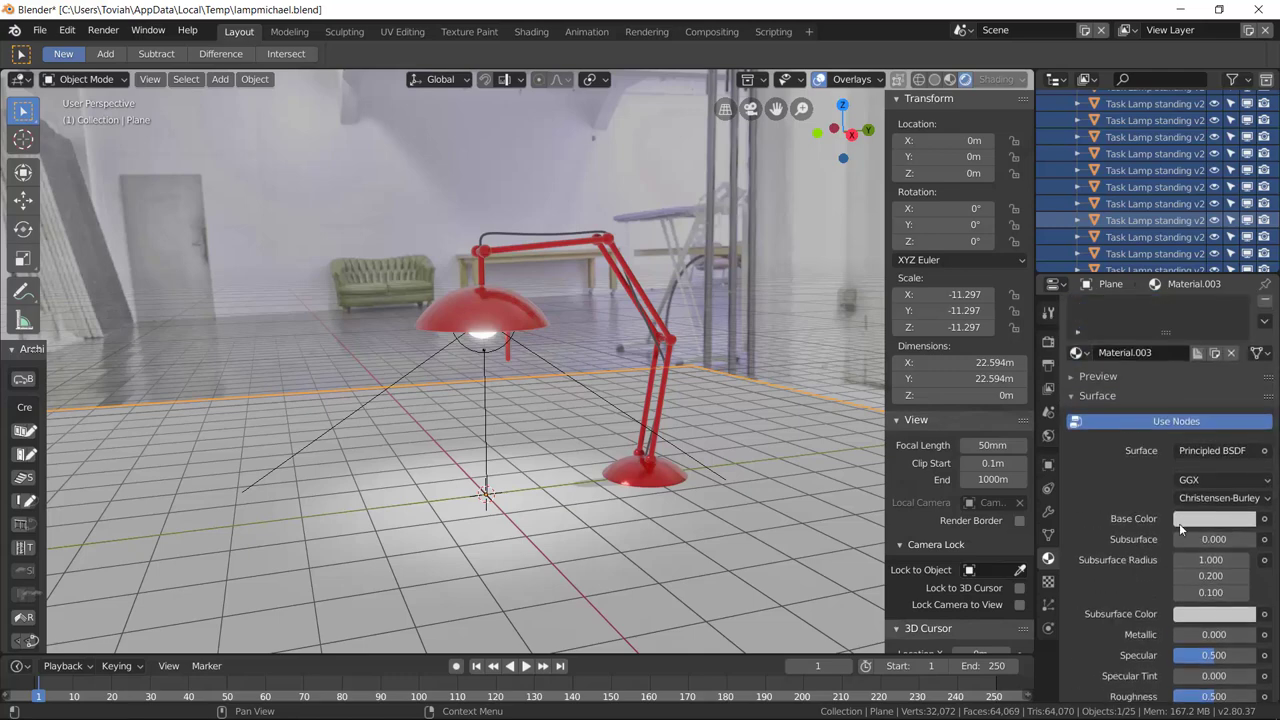
click(1236, 521)
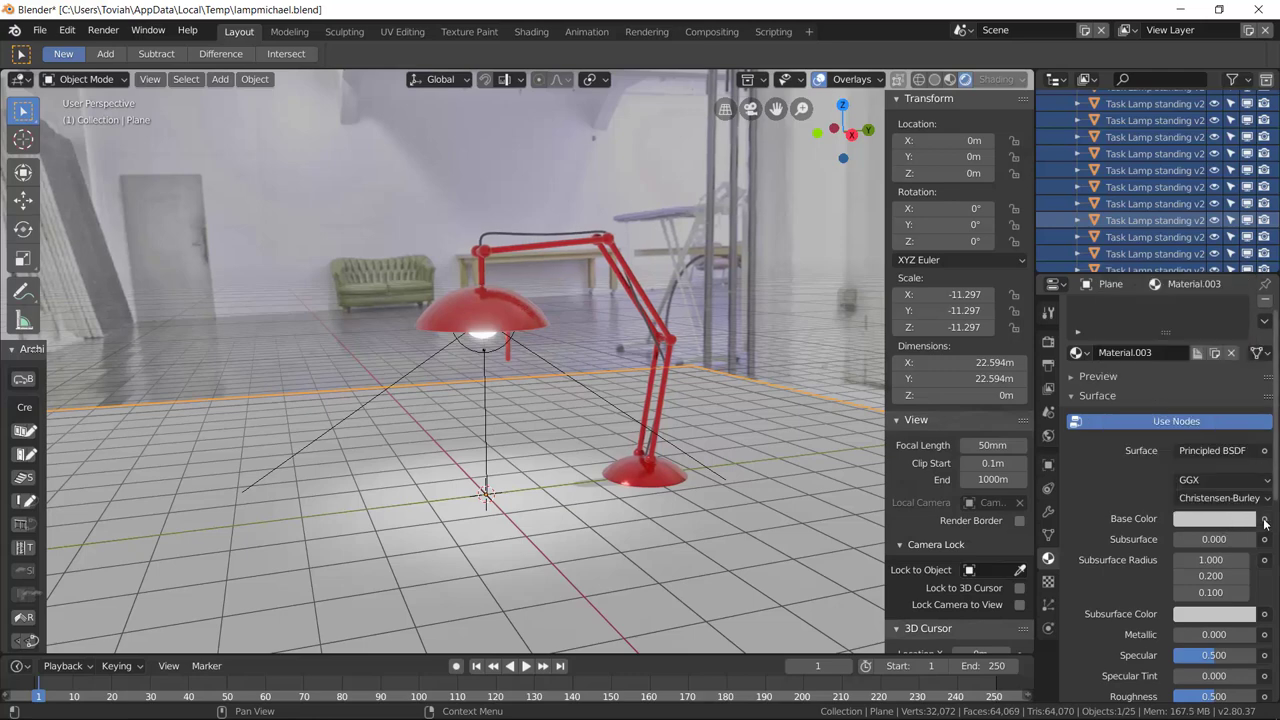
click(1264, 520)
click(940, 372)
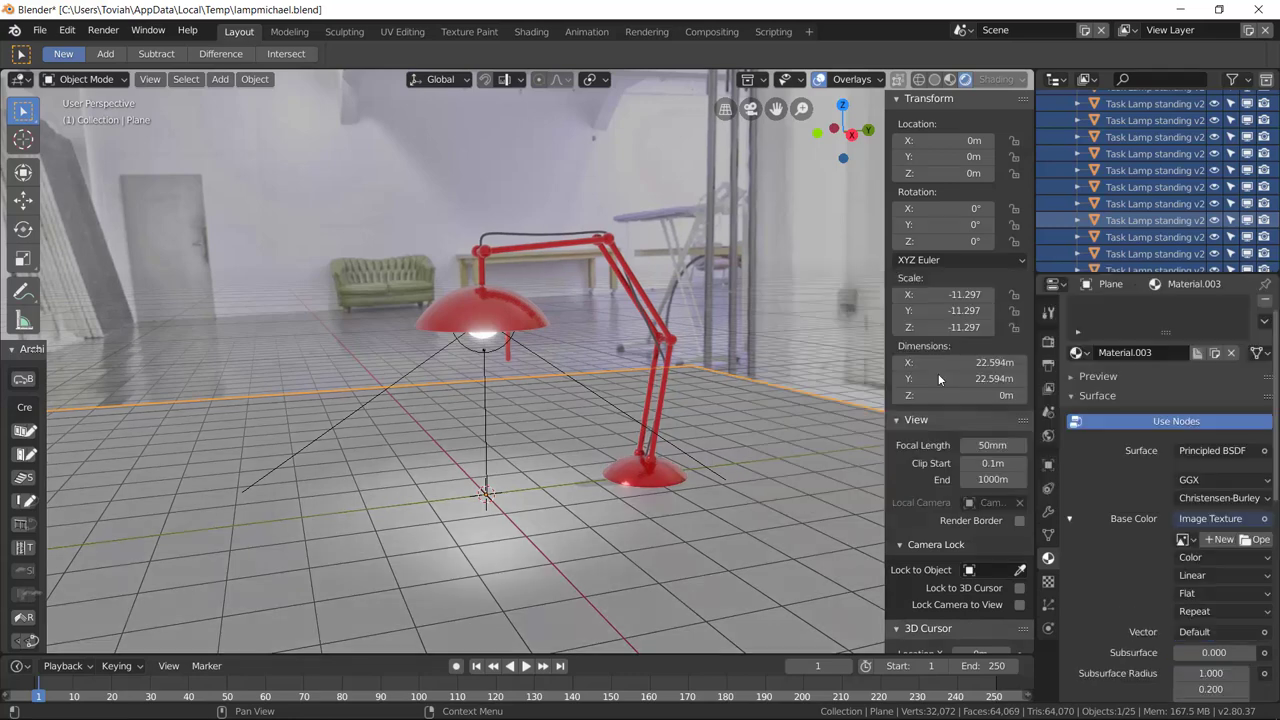
click(1256, 540)
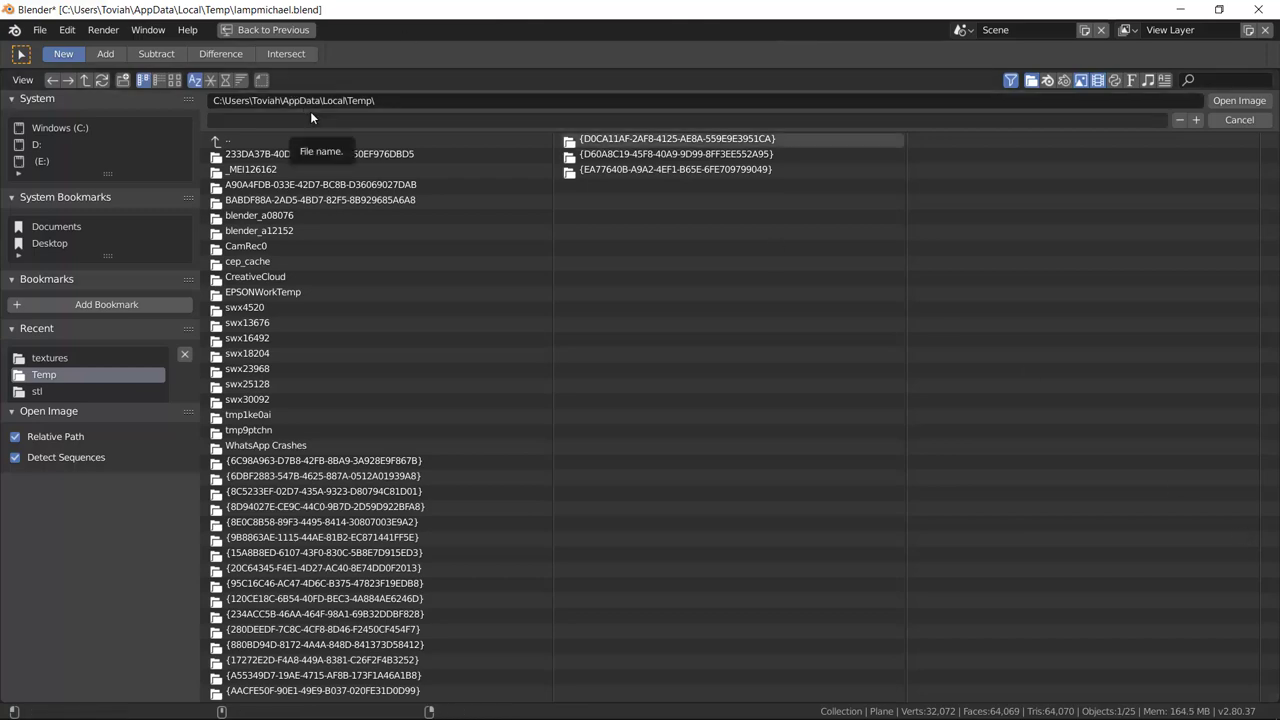
Step: Bring up the Everything file search and look for files matching "linol", "lino" and "lenol"
key(ctrl+shift+space)
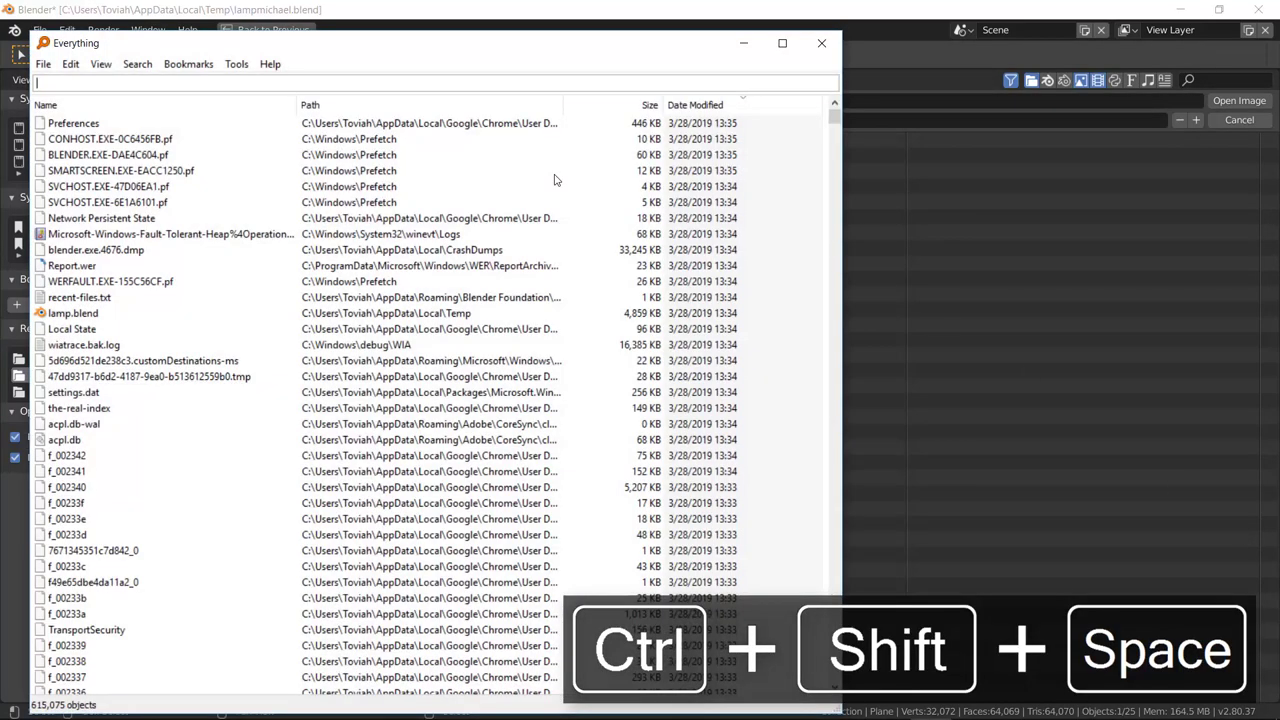
text(linol)
key(BackSpace)
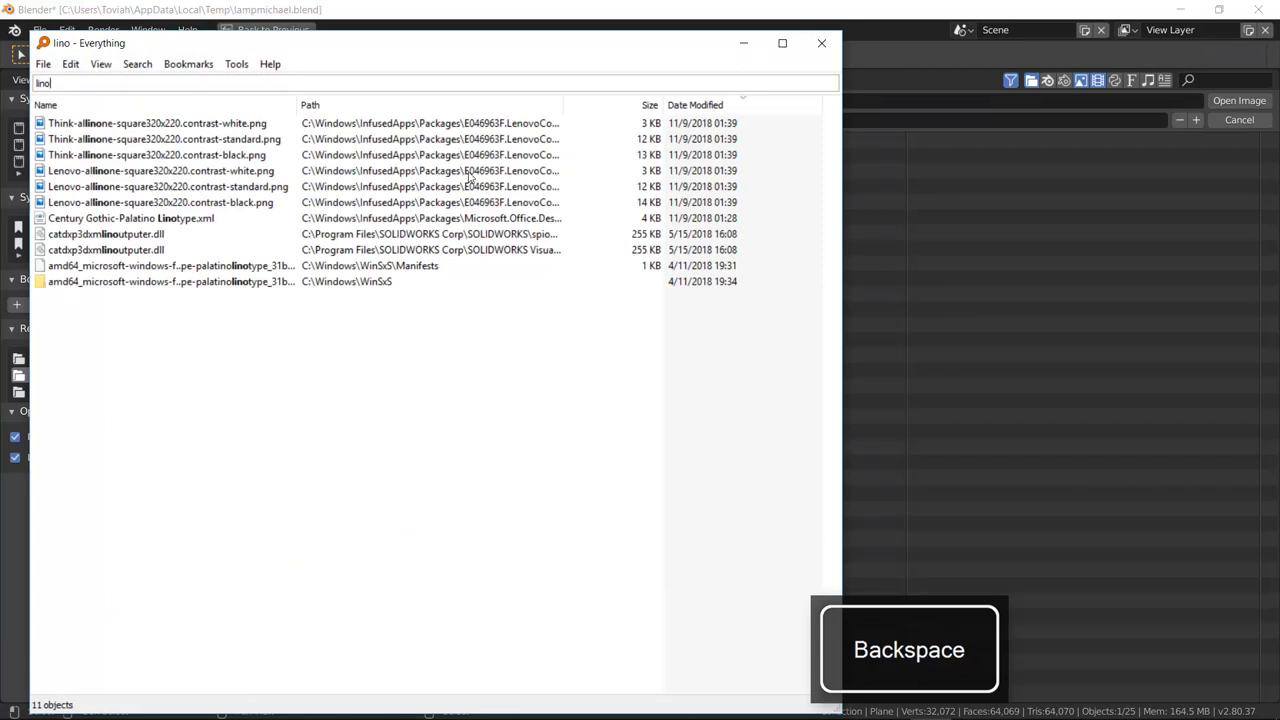
drag(133, 85, 20, 88)
text(lenol)
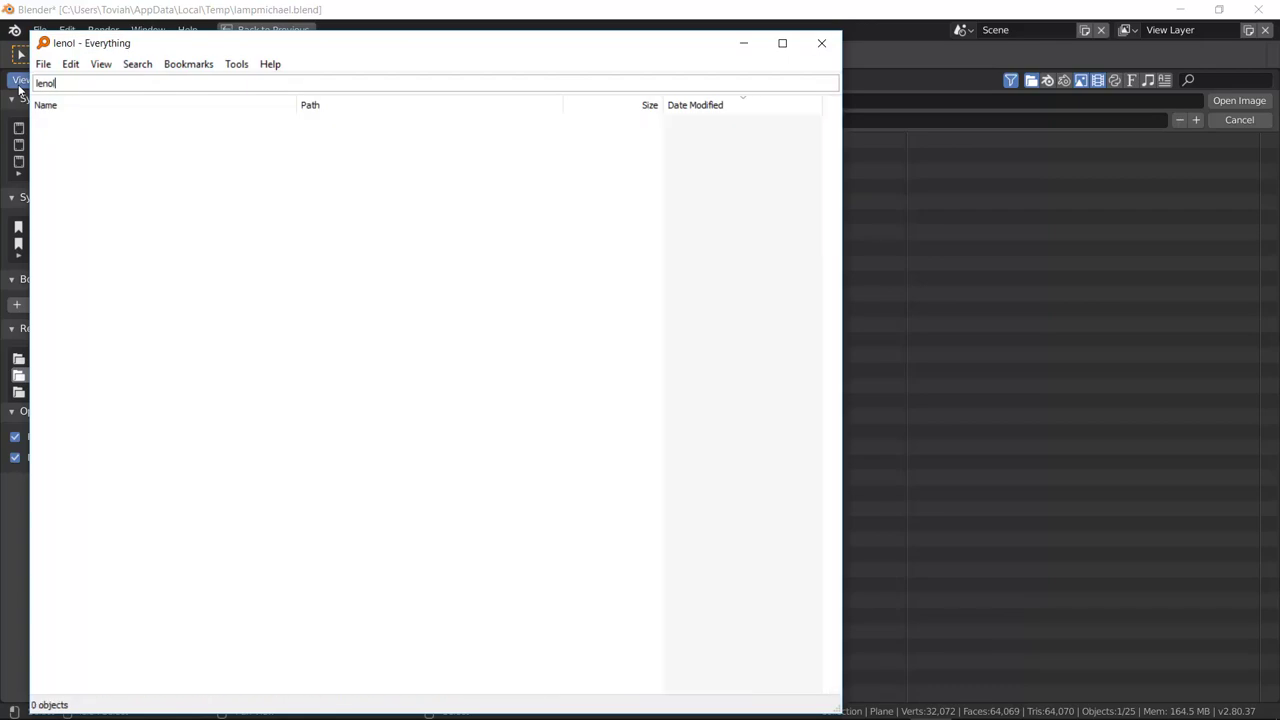
Step: Search the computer's files once more for "lino"
key(ctrl+a)
key(BackSpace)
text(li)
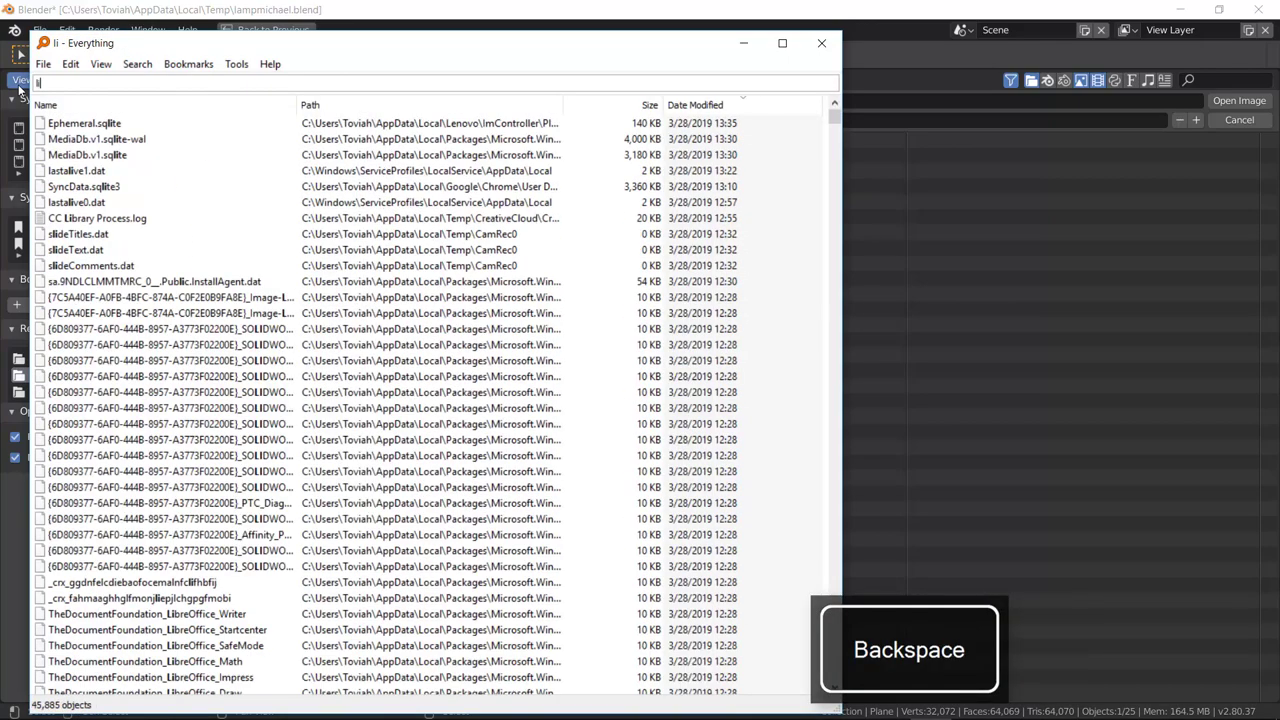
text(no)
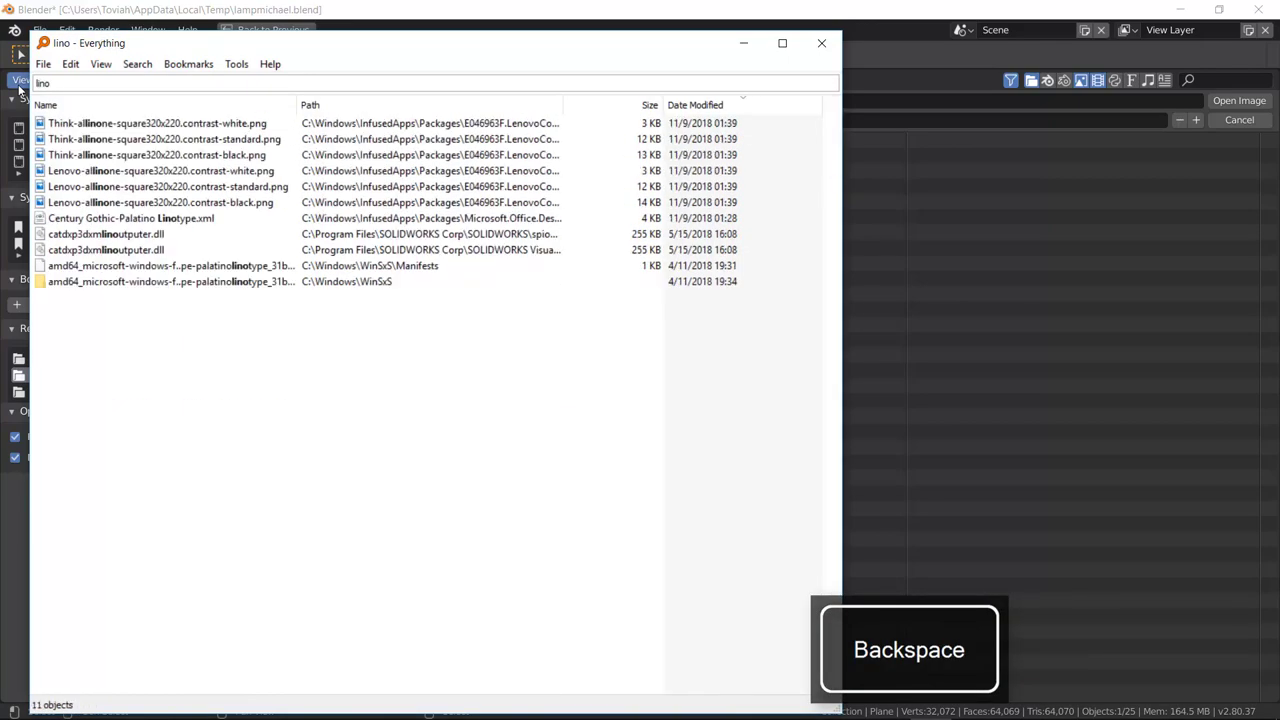
Step: Change the file search to the full word "linoleum"
key(ctrl+a)
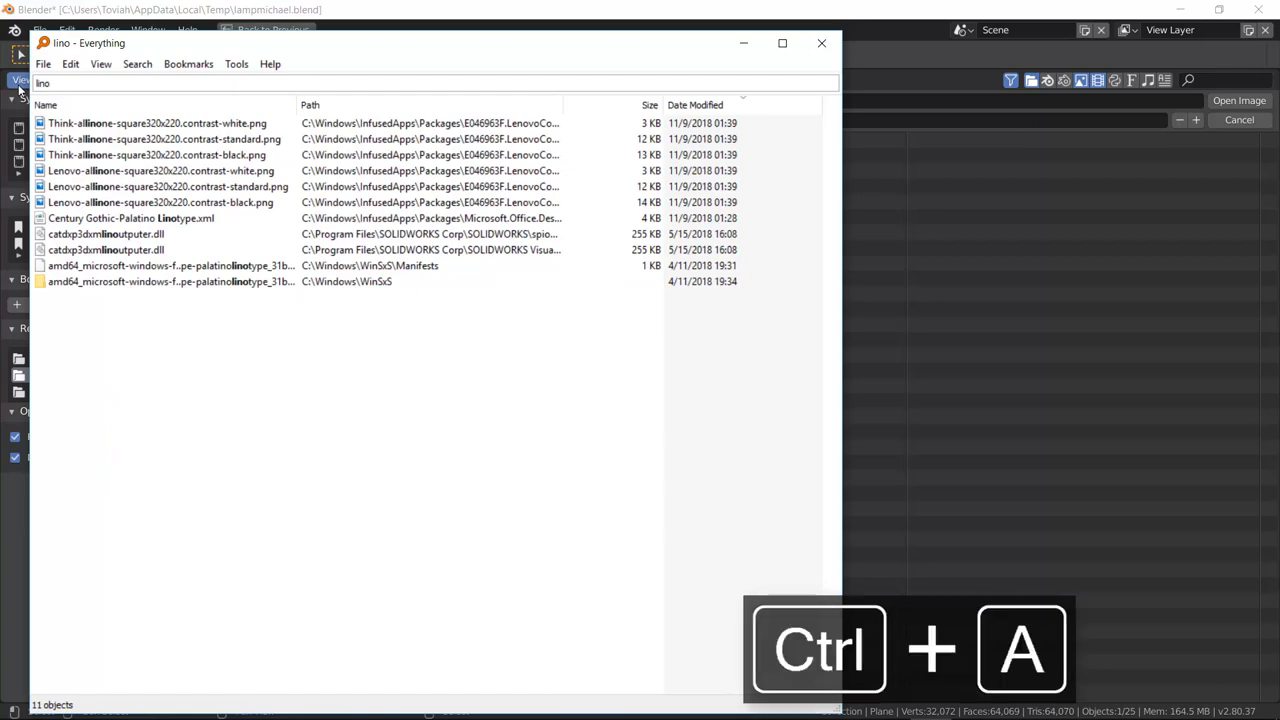
key(BackSpace)
text(lin)
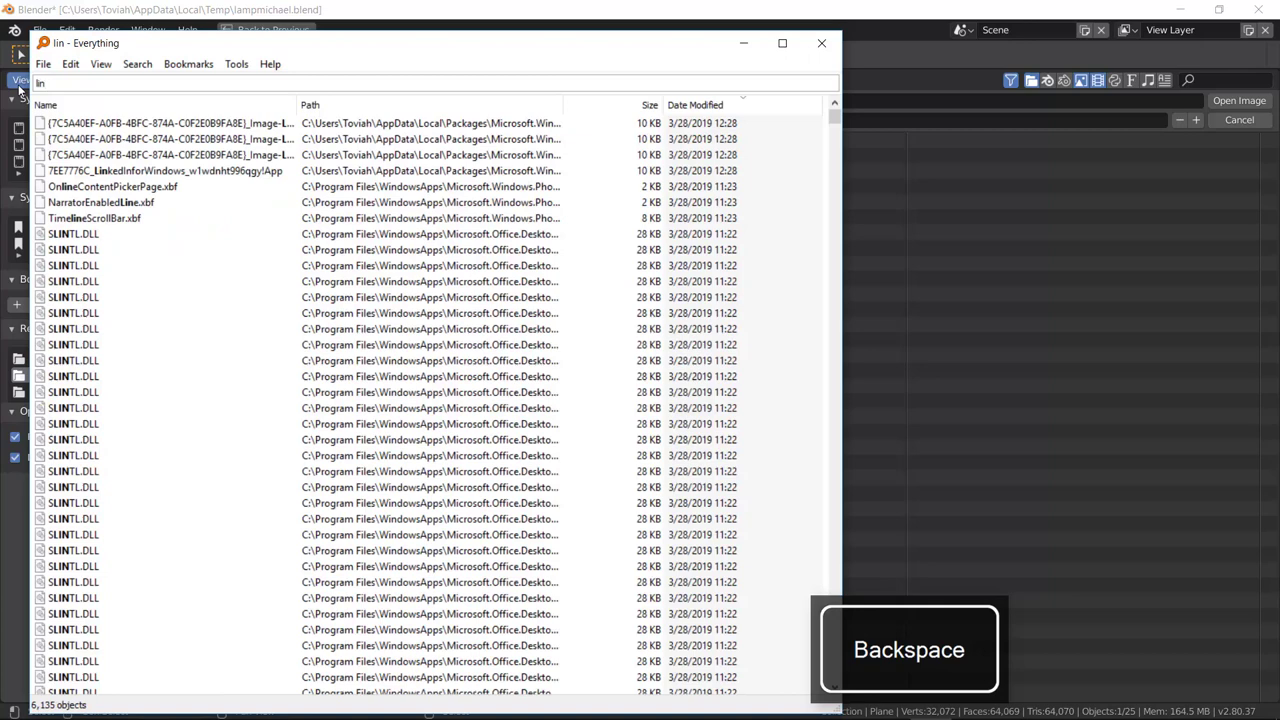
text(l)
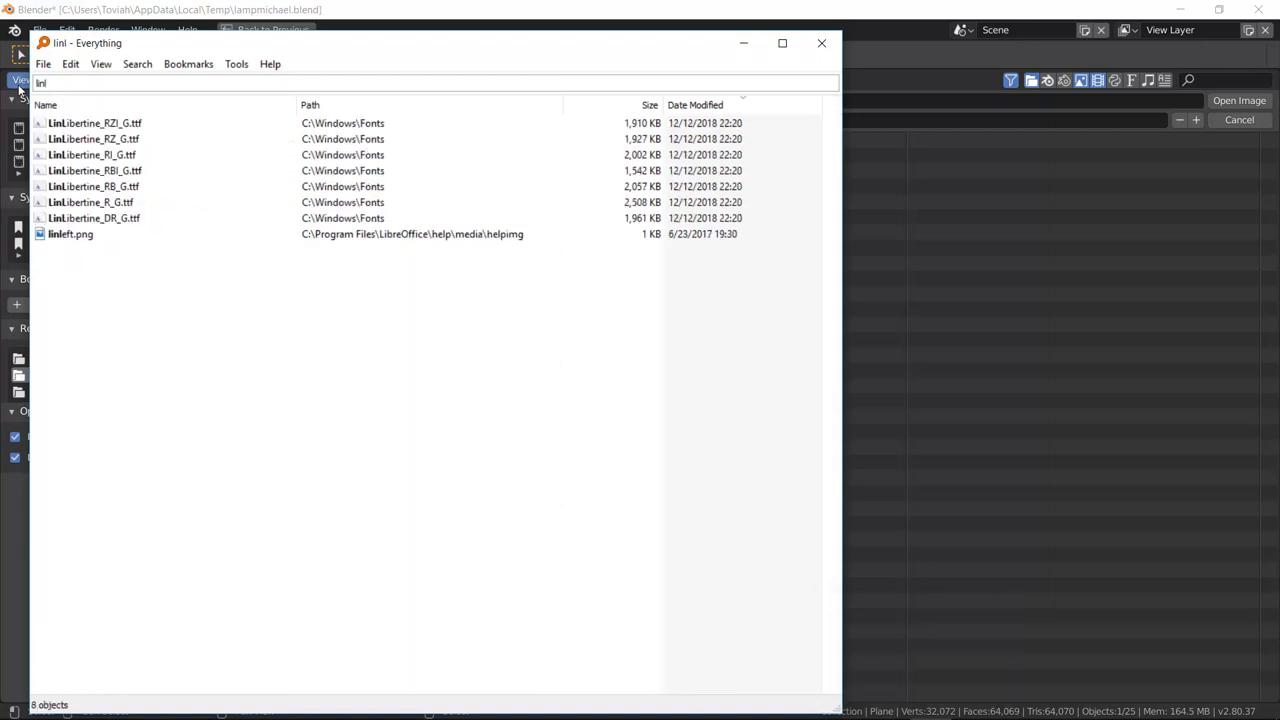
text(eum)
key(Left)
key(Left)
key(Left)
key(Left)
text(o)
Step: Search the files for "wood" and open the folder containing satinwood_bump.jpg
key(ctrl+a)
key(BackSpace)
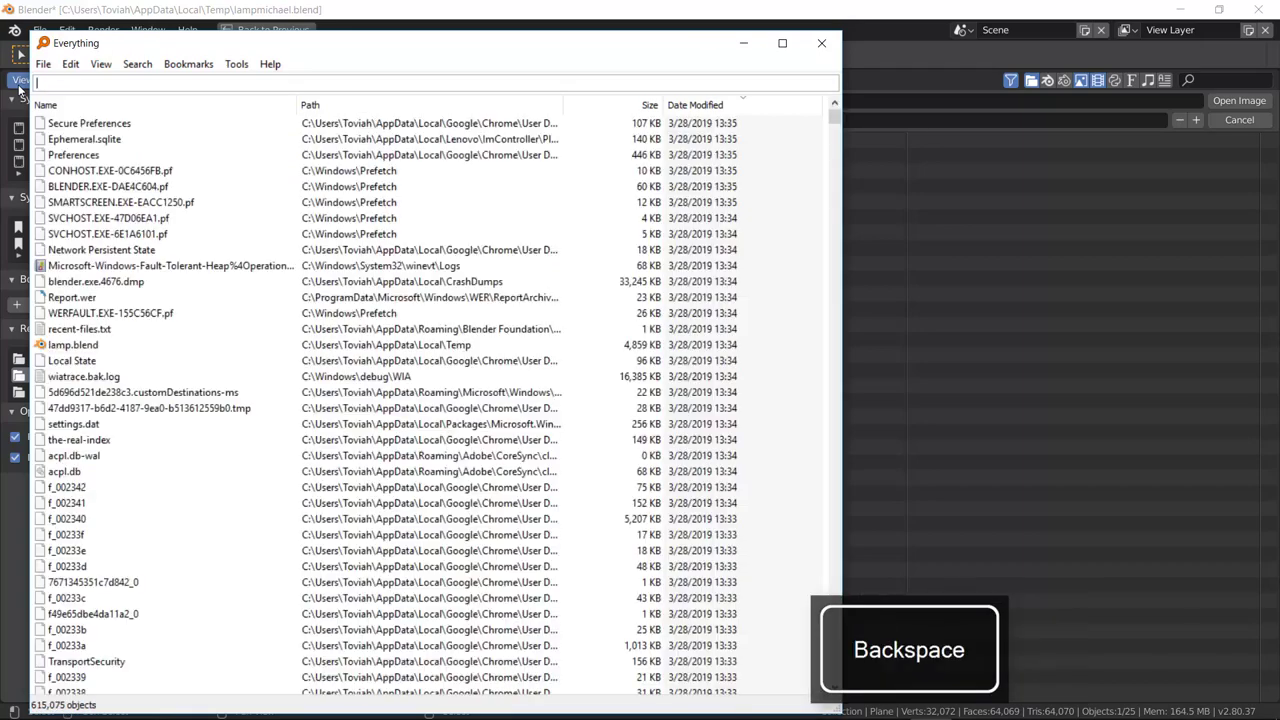
text(wood)
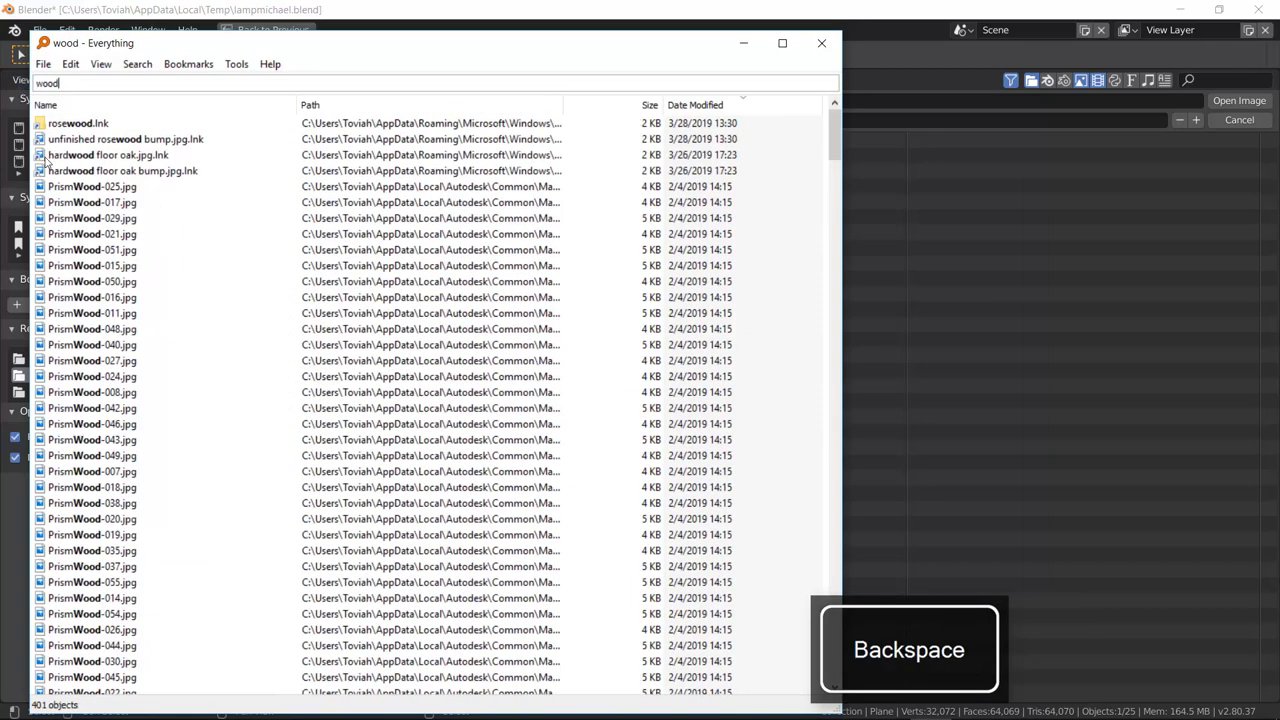
right_click(98, 235)
key(Escape)
scroll(293, 402, down, 20)
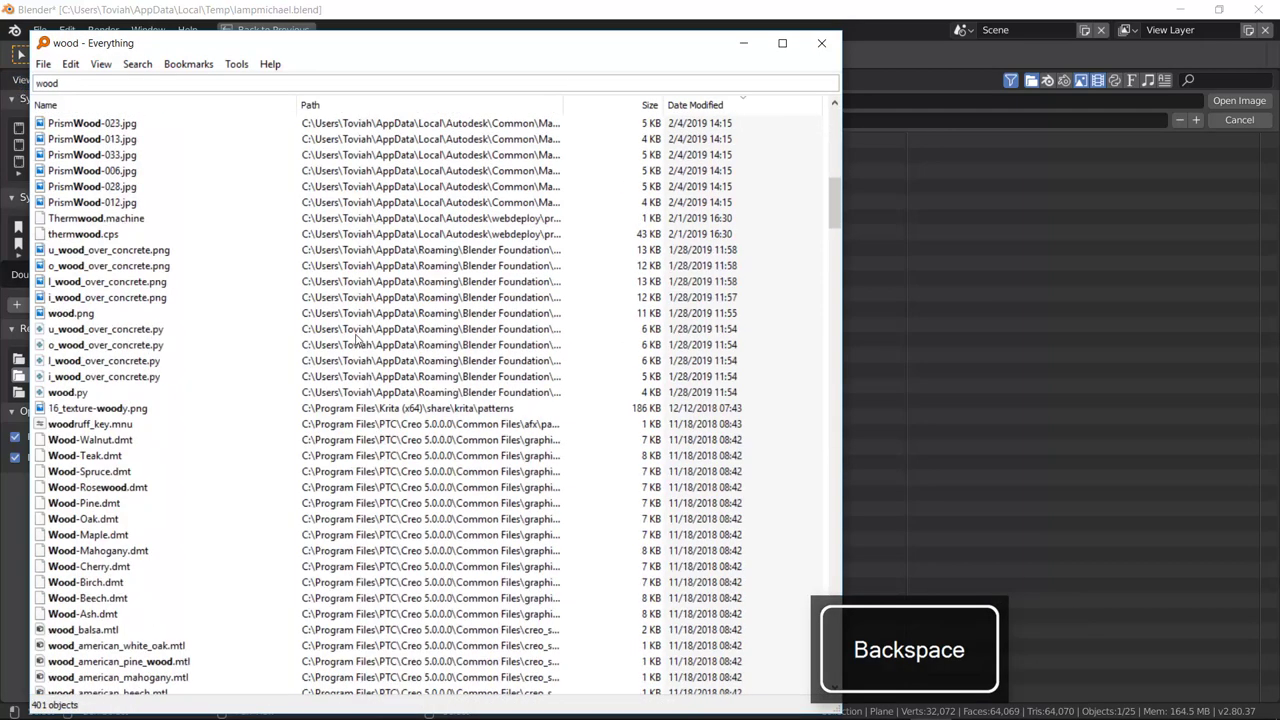
scroll(200, 414, down, 10)
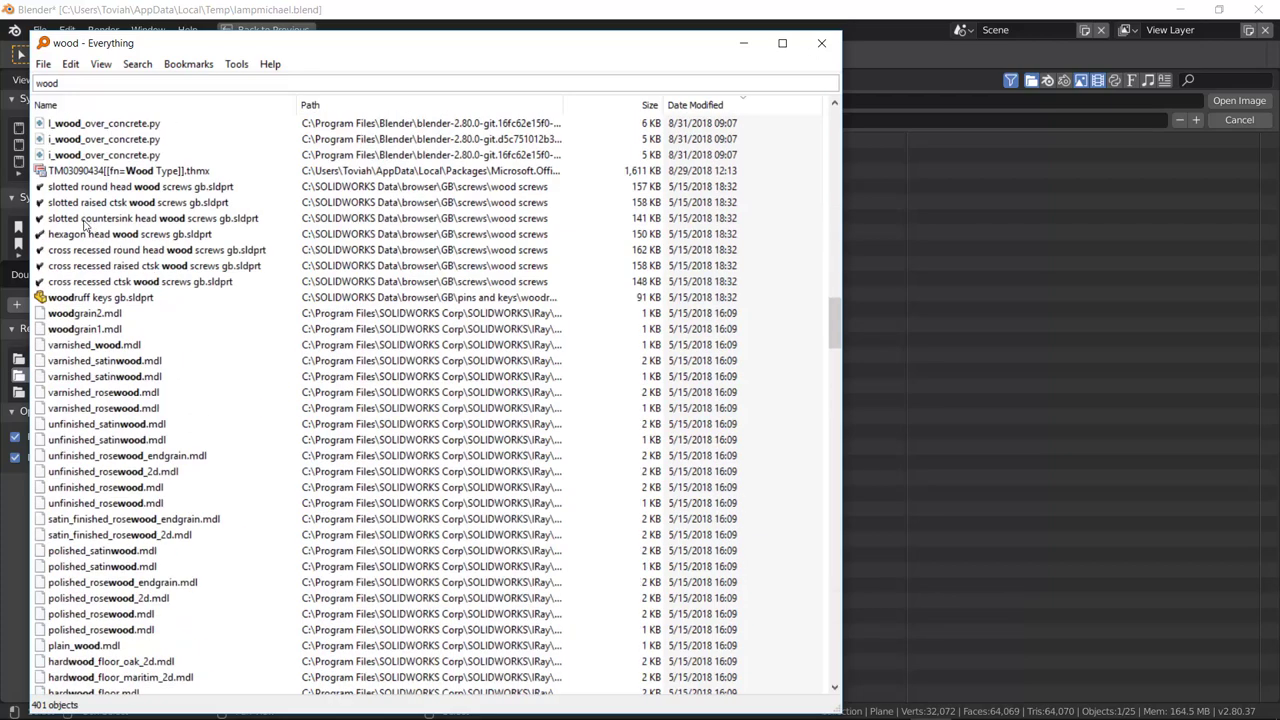
scroll(172, 280, down, 10)
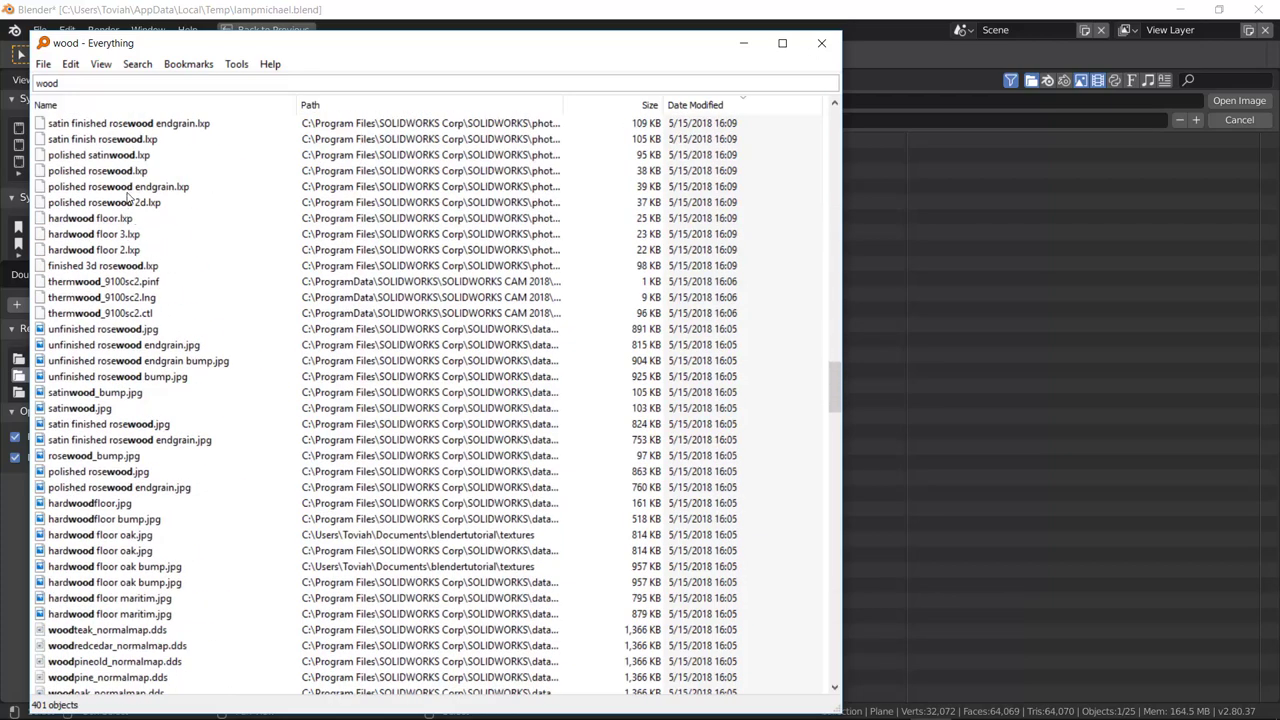
right_click(89, 392)
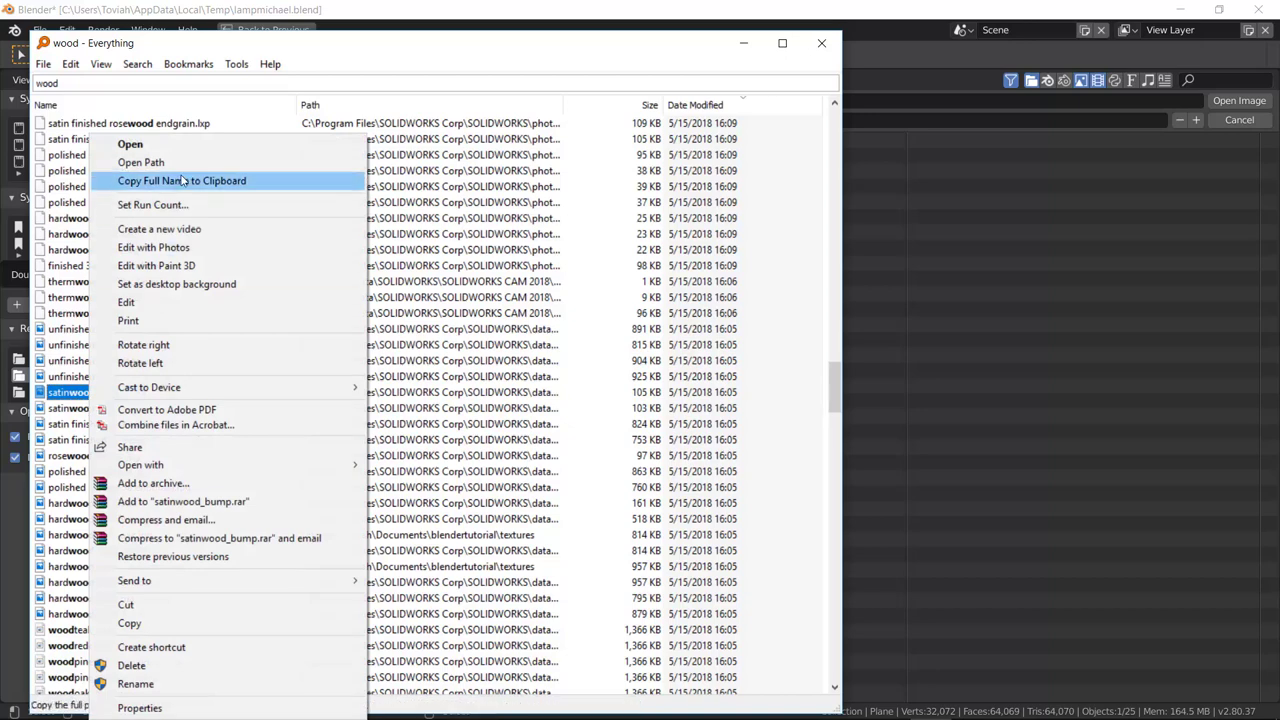
click(200, 162)
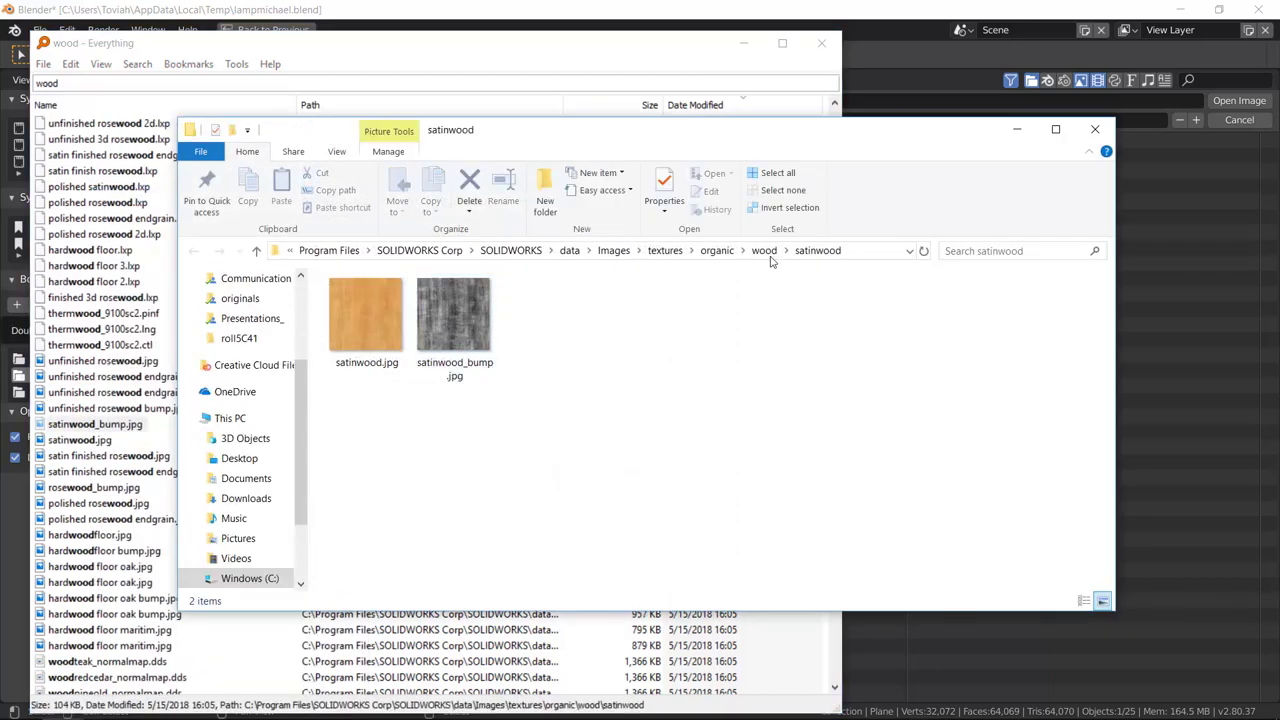
Step: Go up to the SOLIDWORKS textures folder and open its plastic\composite subfolder
click(665, 251)
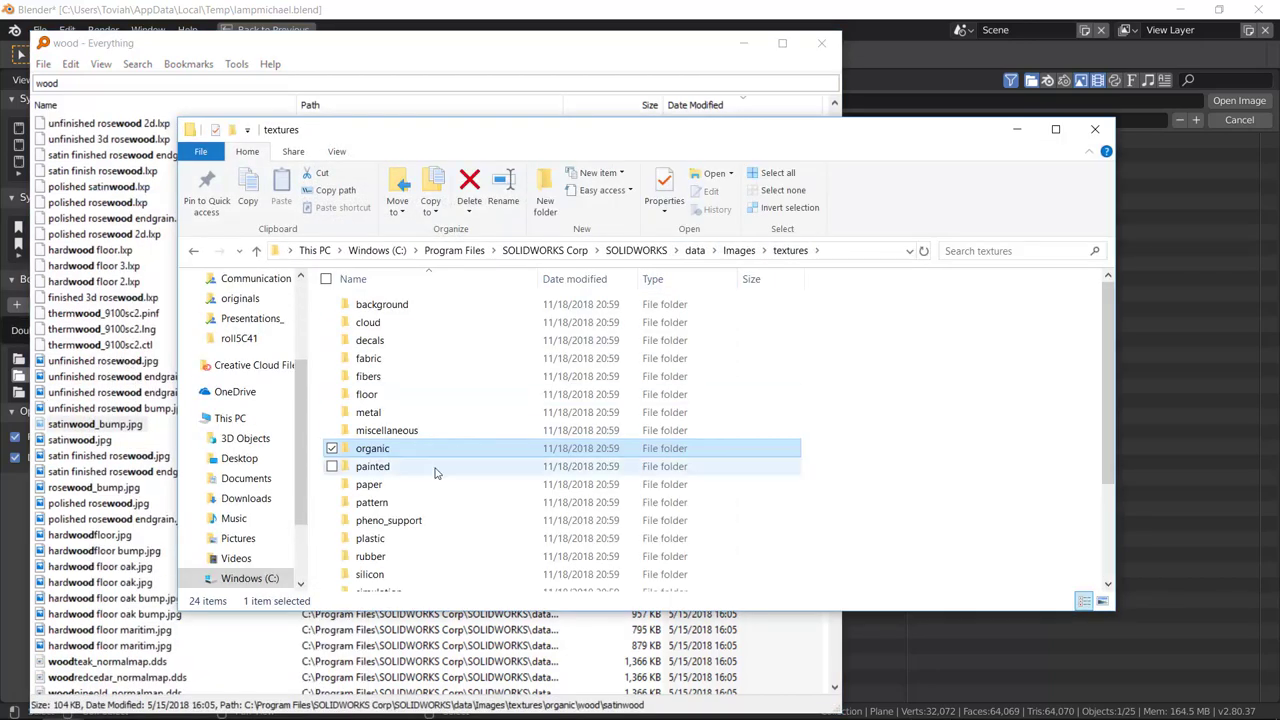
scroll(430, 470, down, 2)
scroll(418, 472, down, 1)
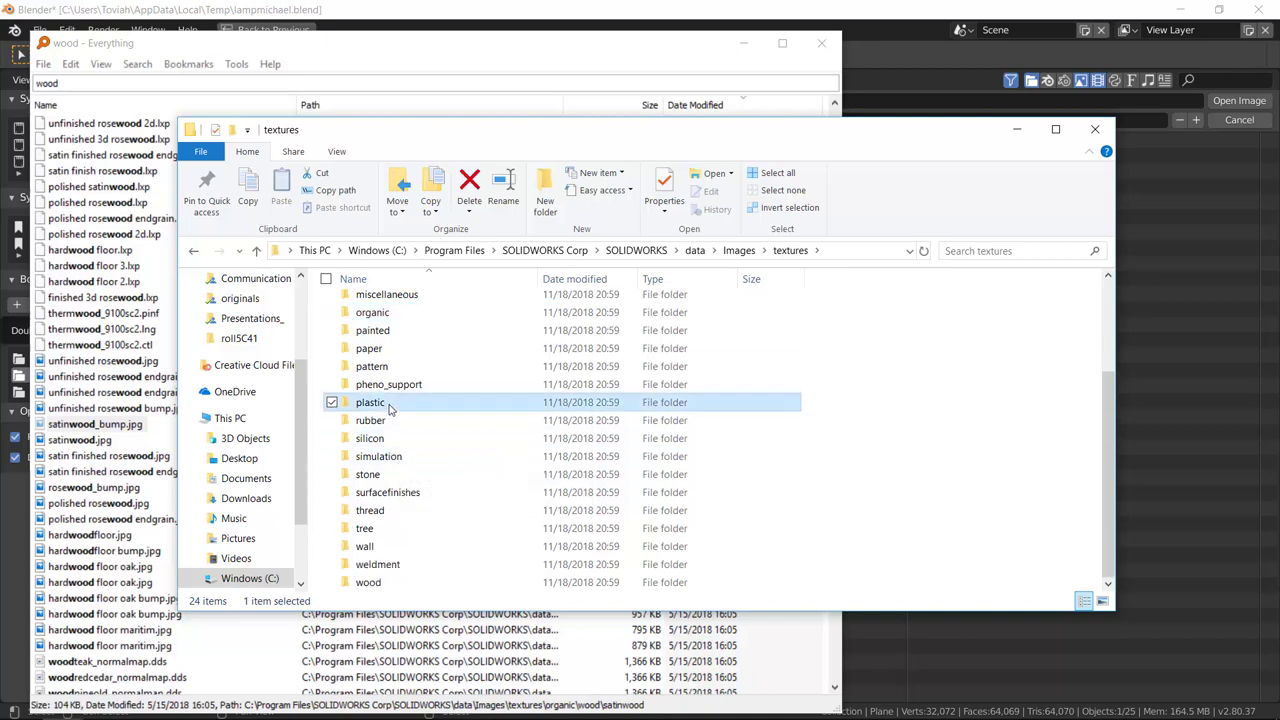
double_click(390, 410)
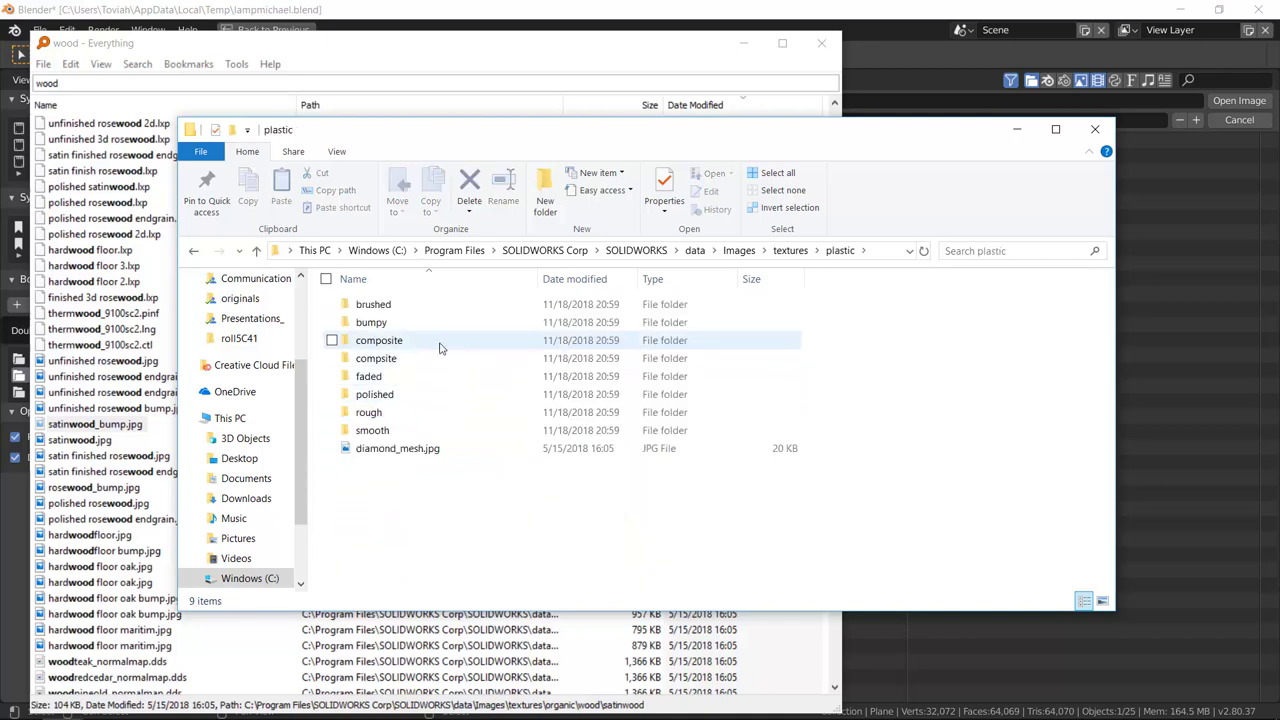
double_click(441, 343)
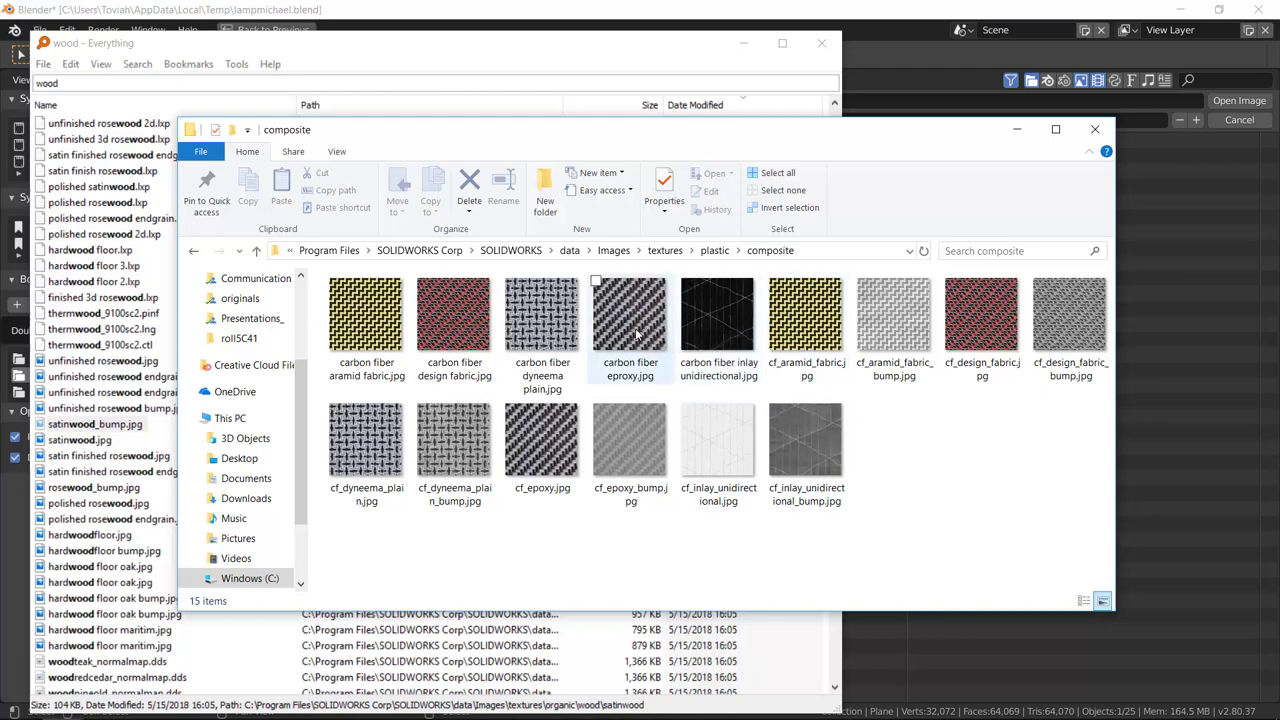
Step: Examine the carbon fiber eproxy.jpg and cf_epoxy.jpg images in the composite folder
click(636, 336)
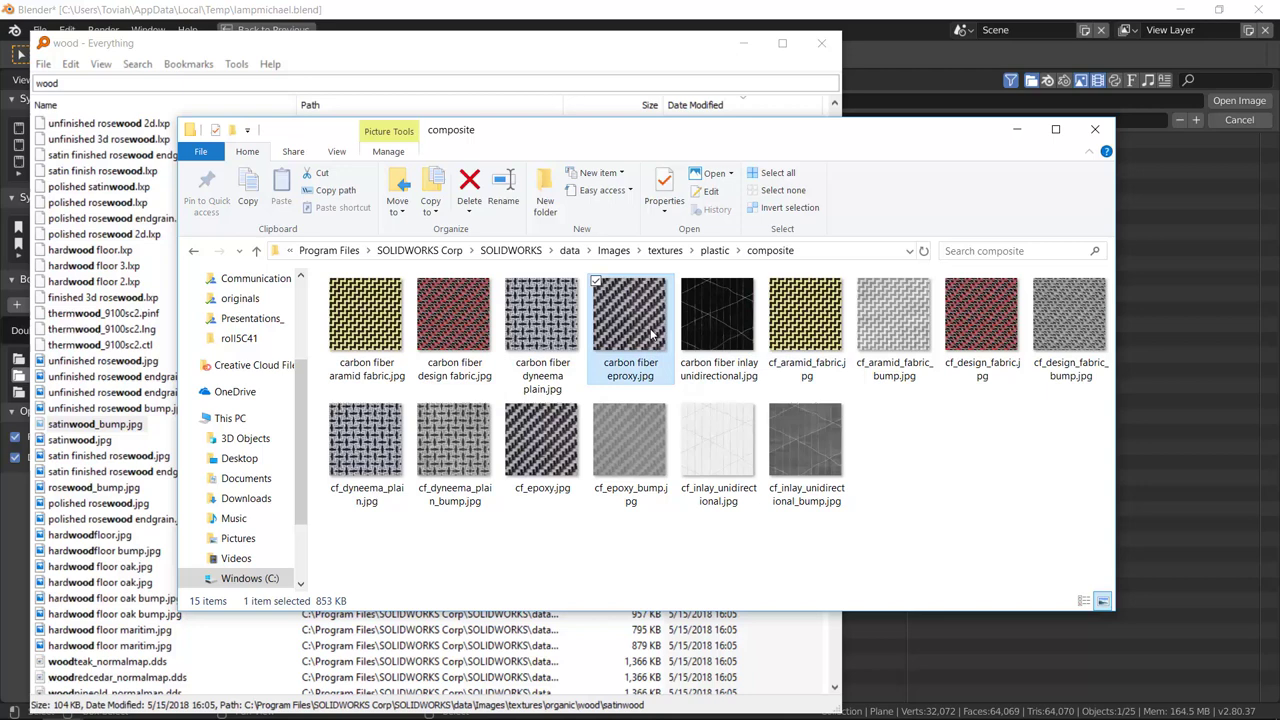
click(548, 468)
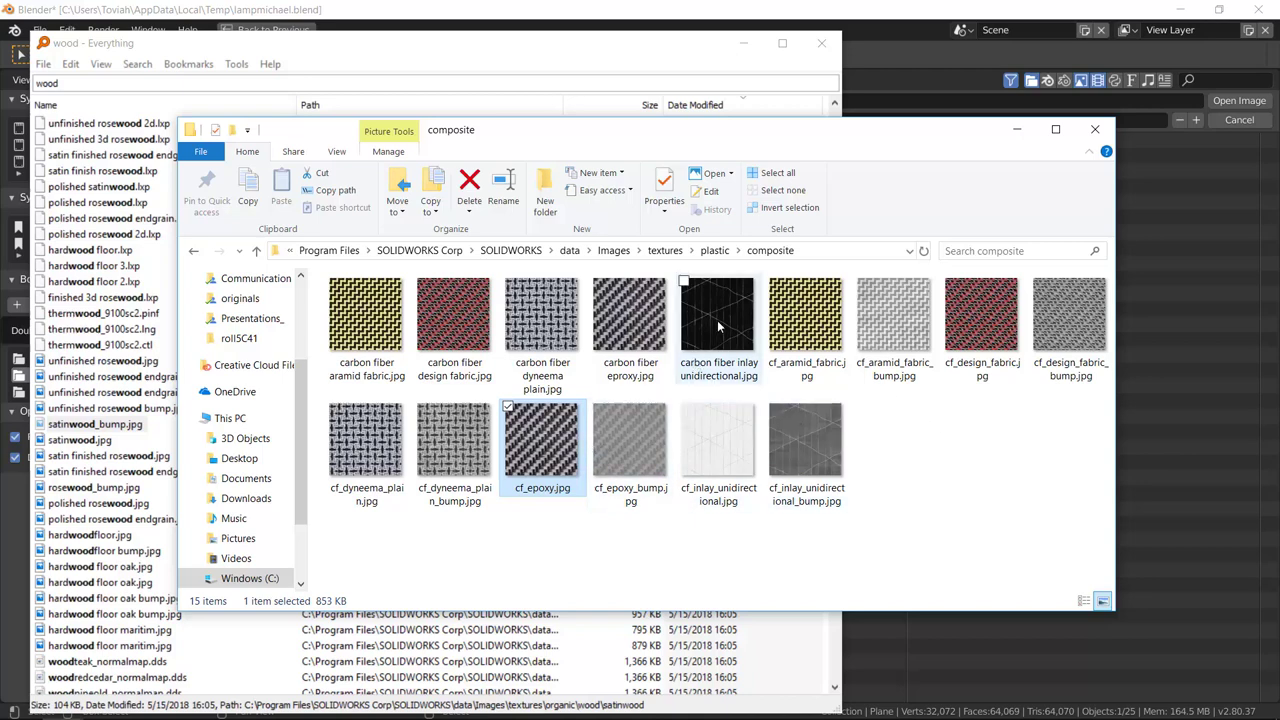
click(632, 330)
right_click(632, 330)
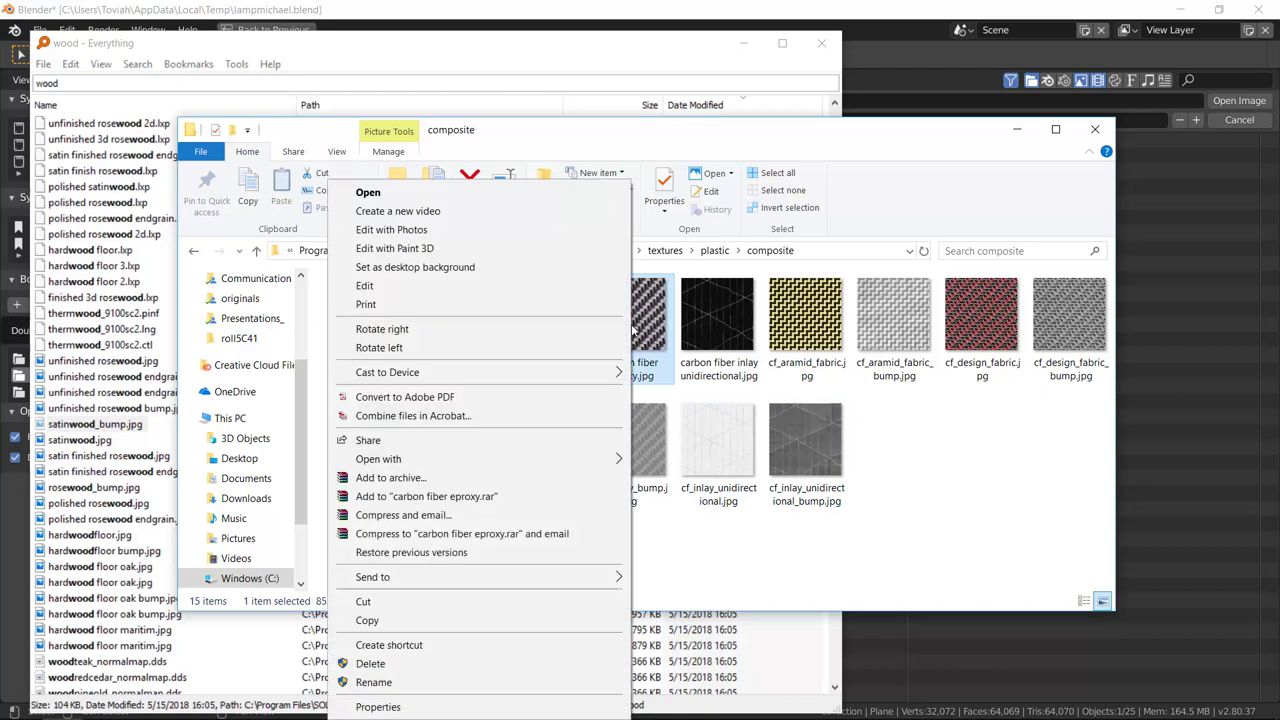
key(Escape)
Step: Copy the composite folder's path, switch to Blender's image browser, go to that path and load cf_epoxy.jpg as the floor's Base Color texture
click(850, 251)
key(ctrl+c)
click(1190, 350)
click(344, 102)
key(ctrl+v)
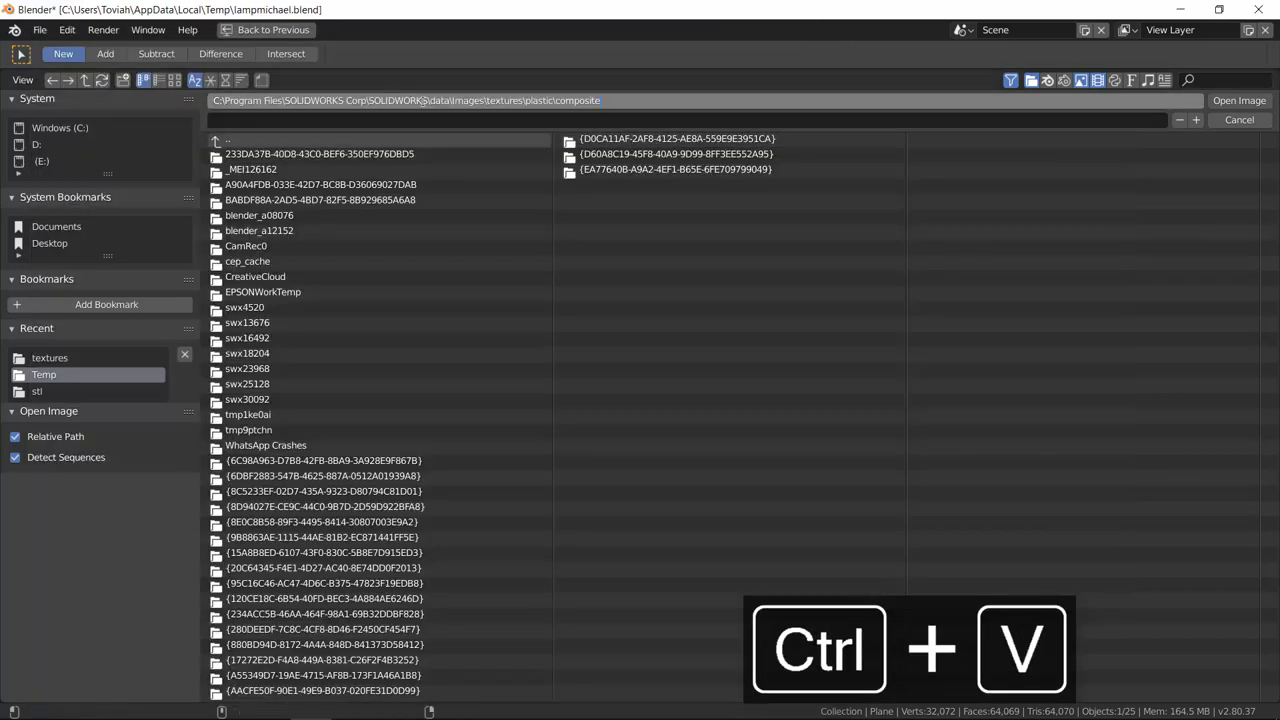
key(Return)
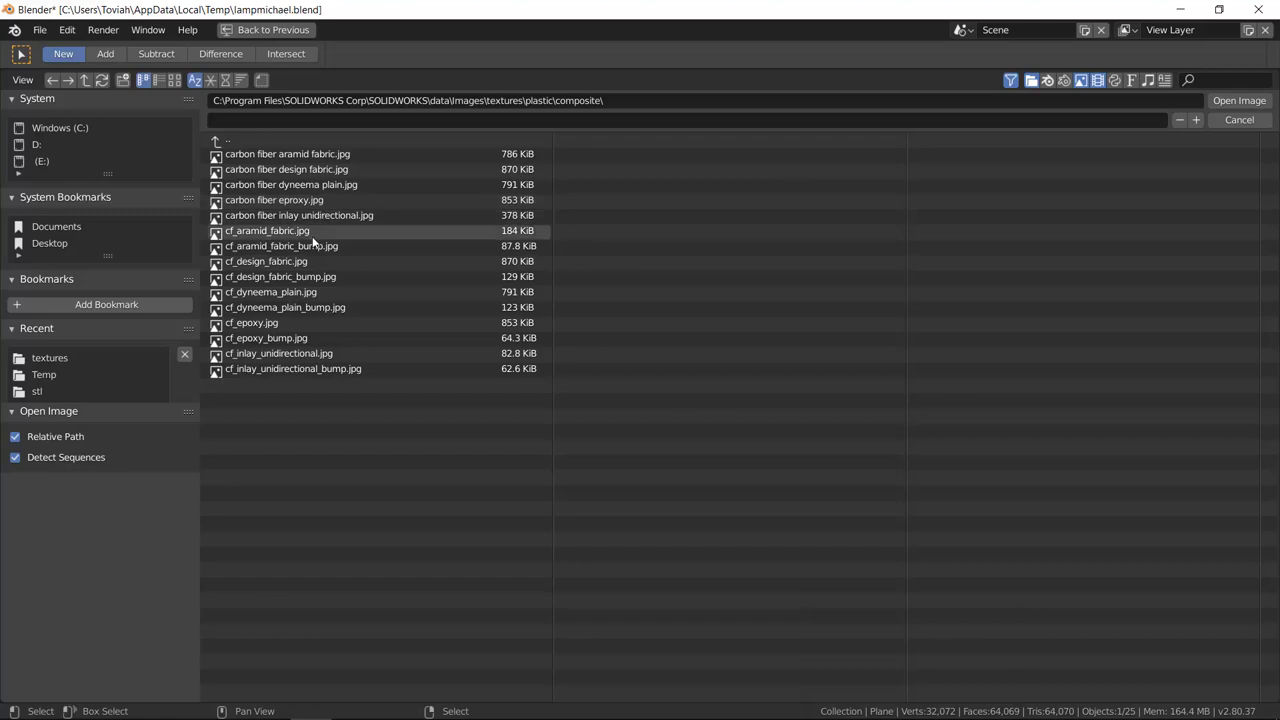
click(276, 322)
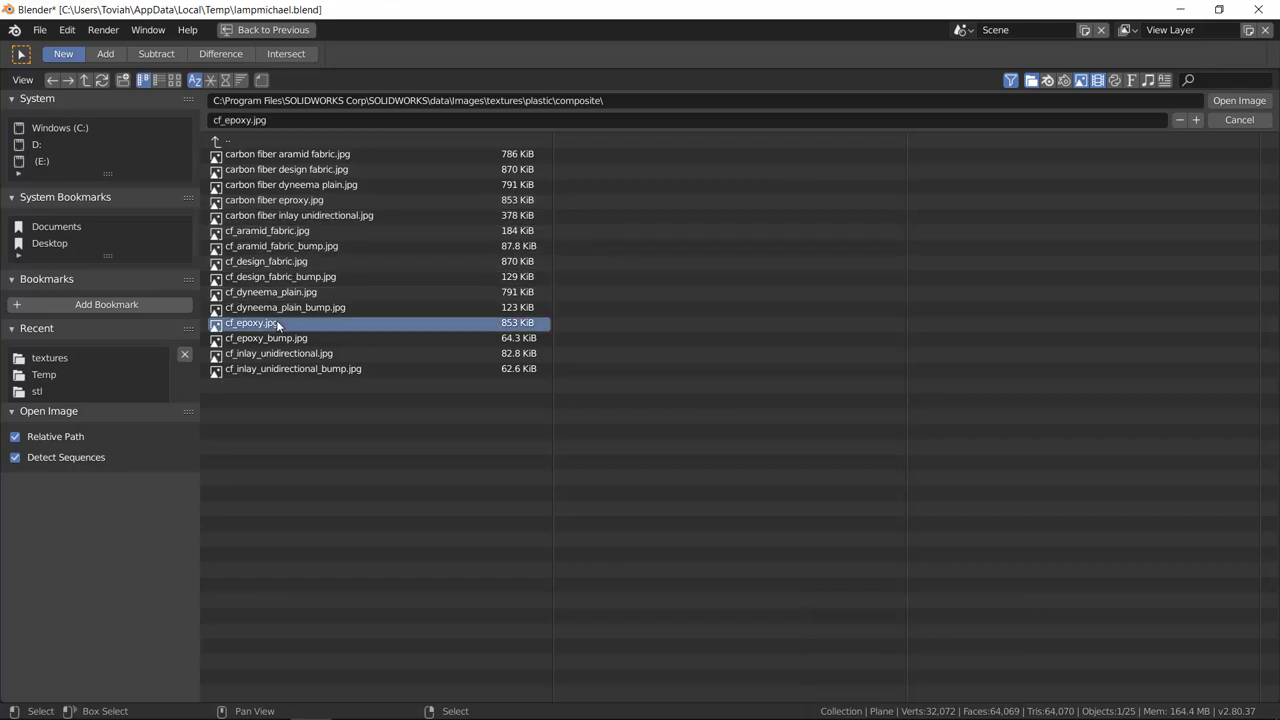
click(1240, 101)
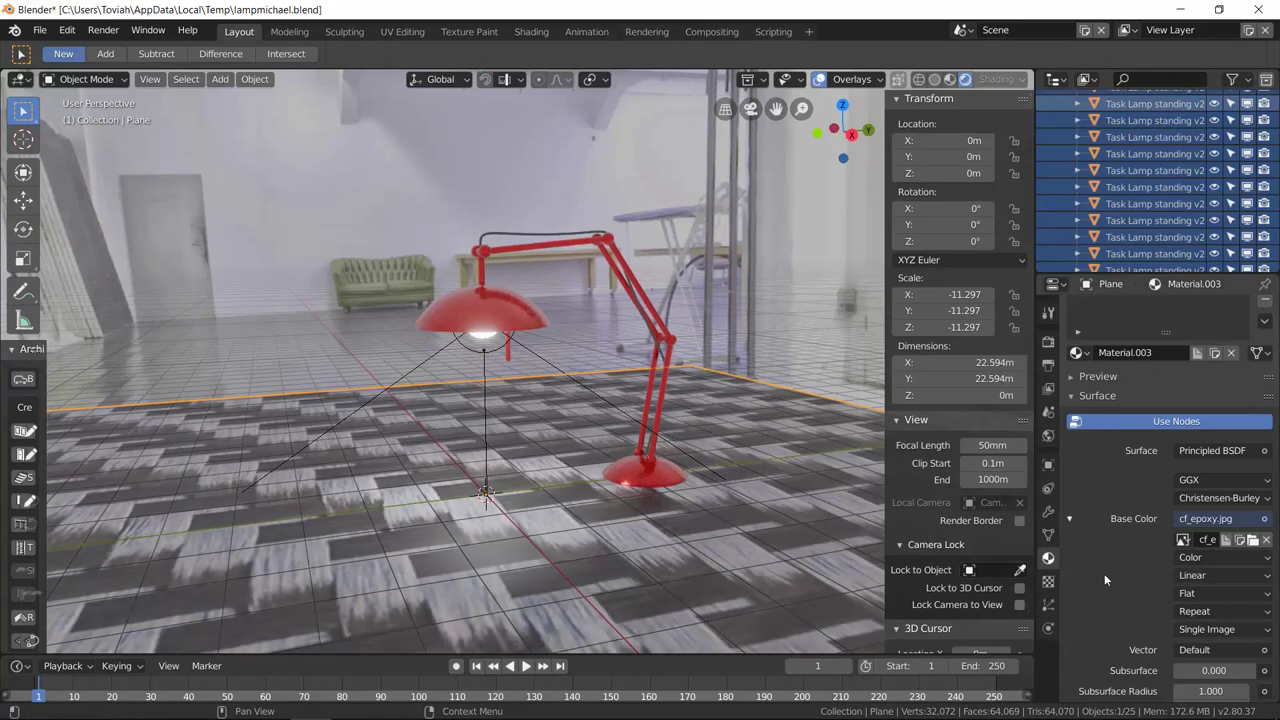
Step: Enter Edit Mode on the floor plane and unwrap its face with the Unwrap operator
scroll(1096, 578, down, 2)
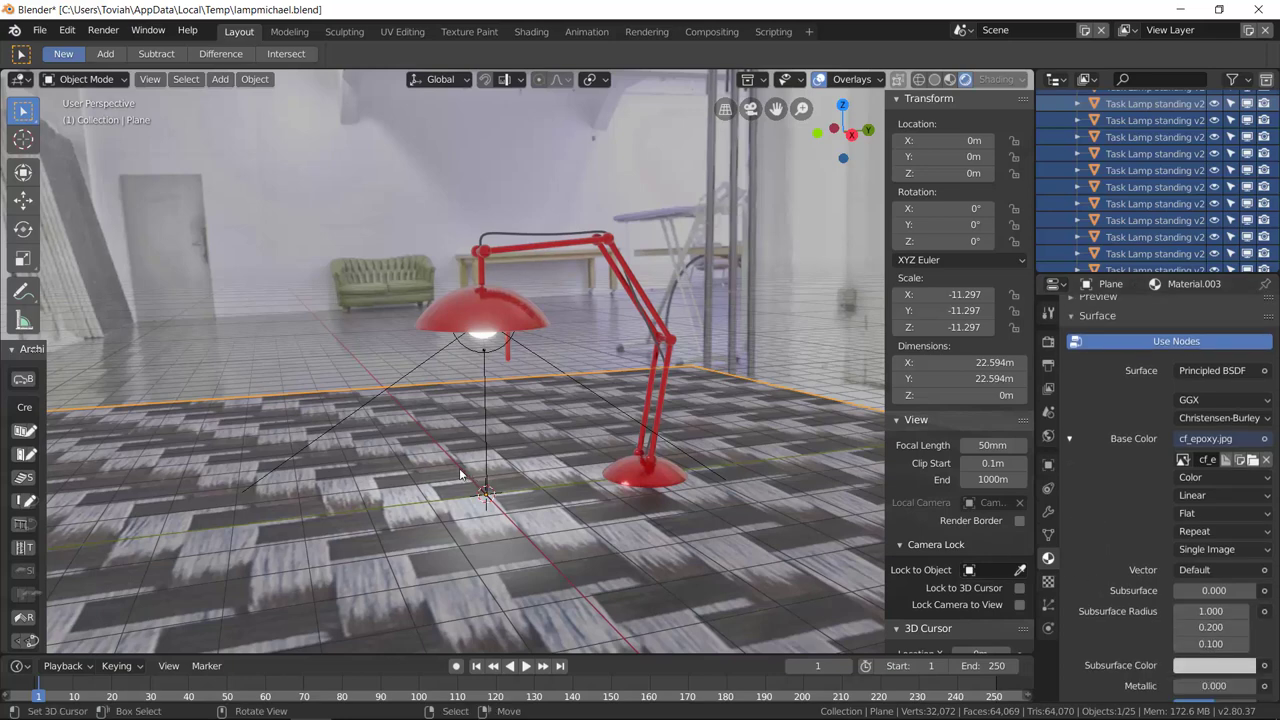
key(Tab)
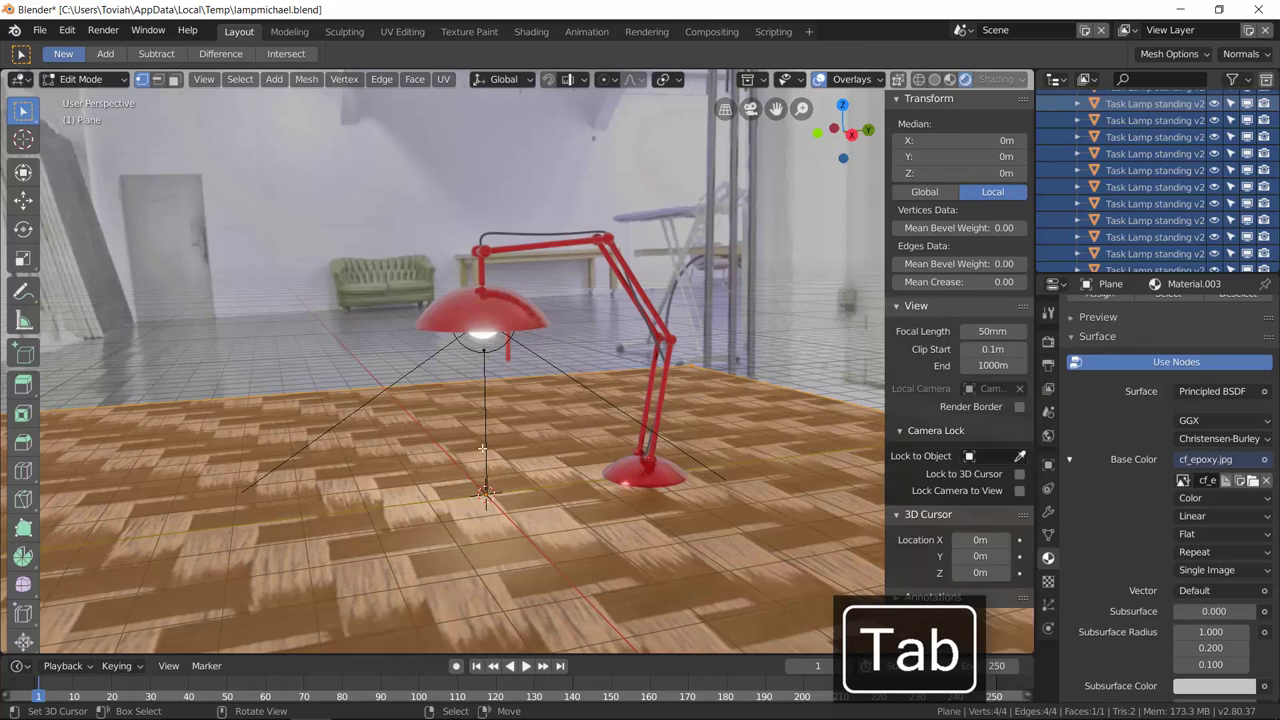
key(u)
key(Escape)
key(F3)
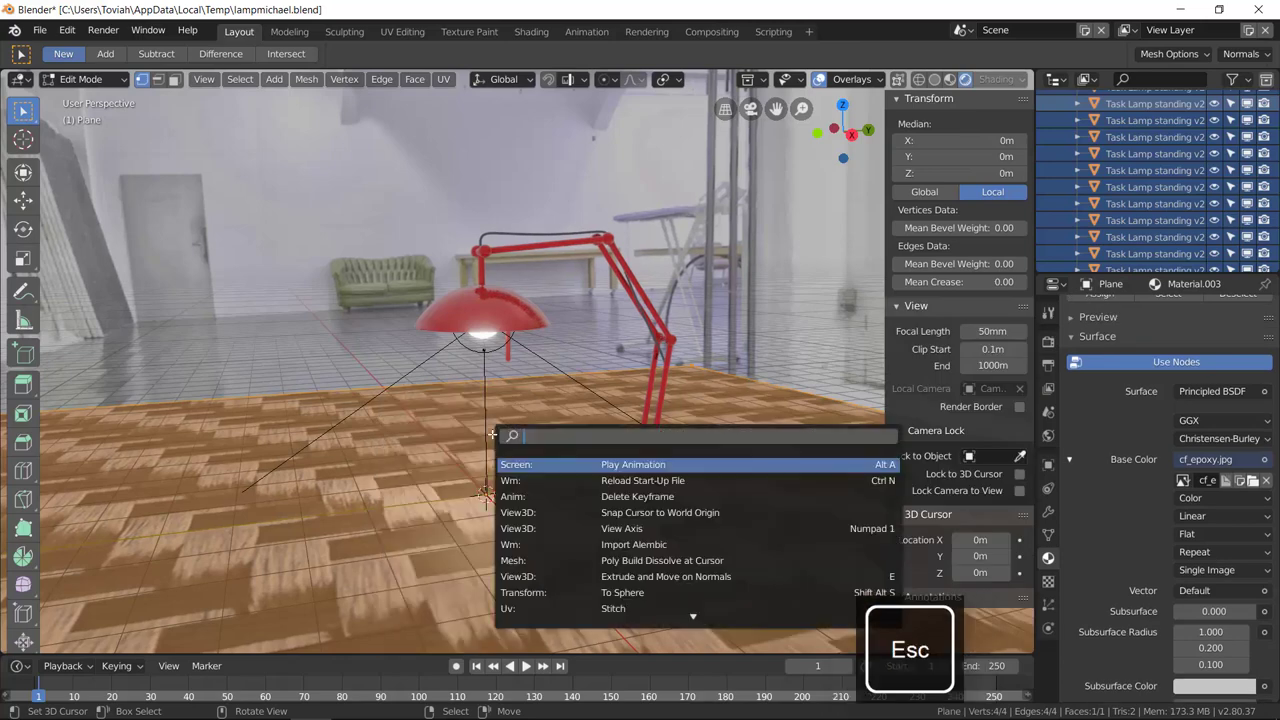
text(unwrap)
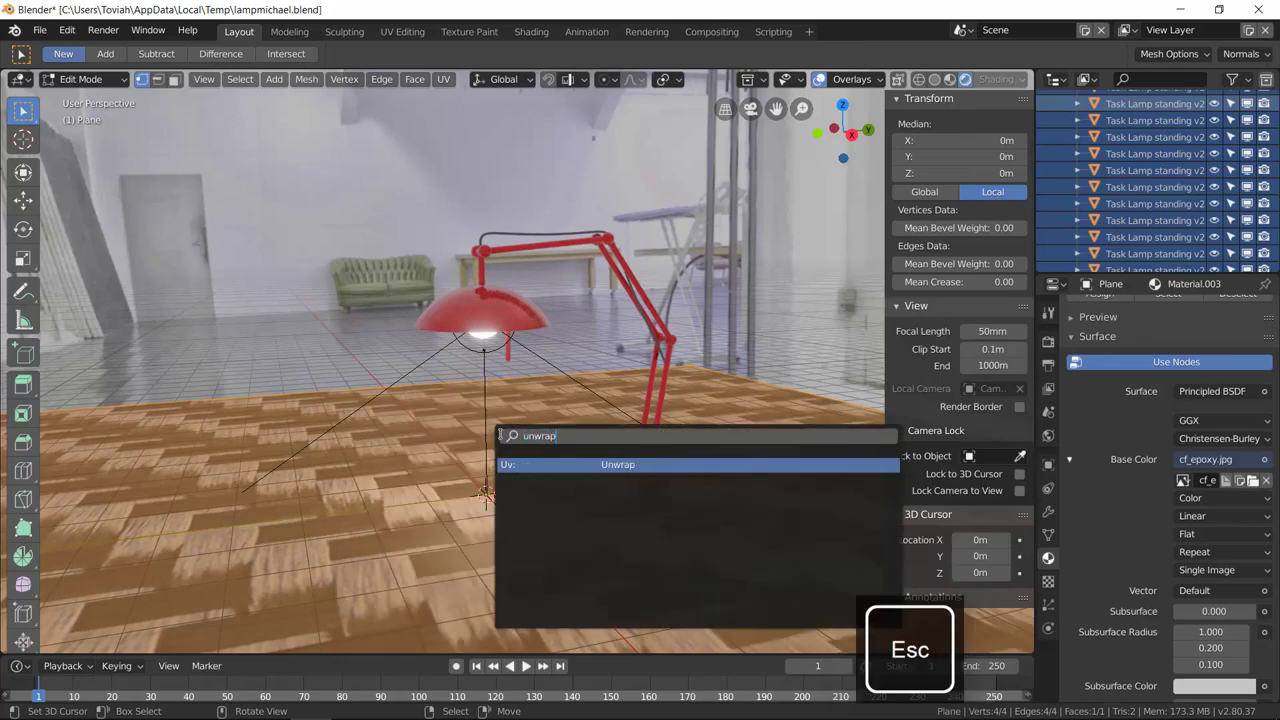
key(Return)
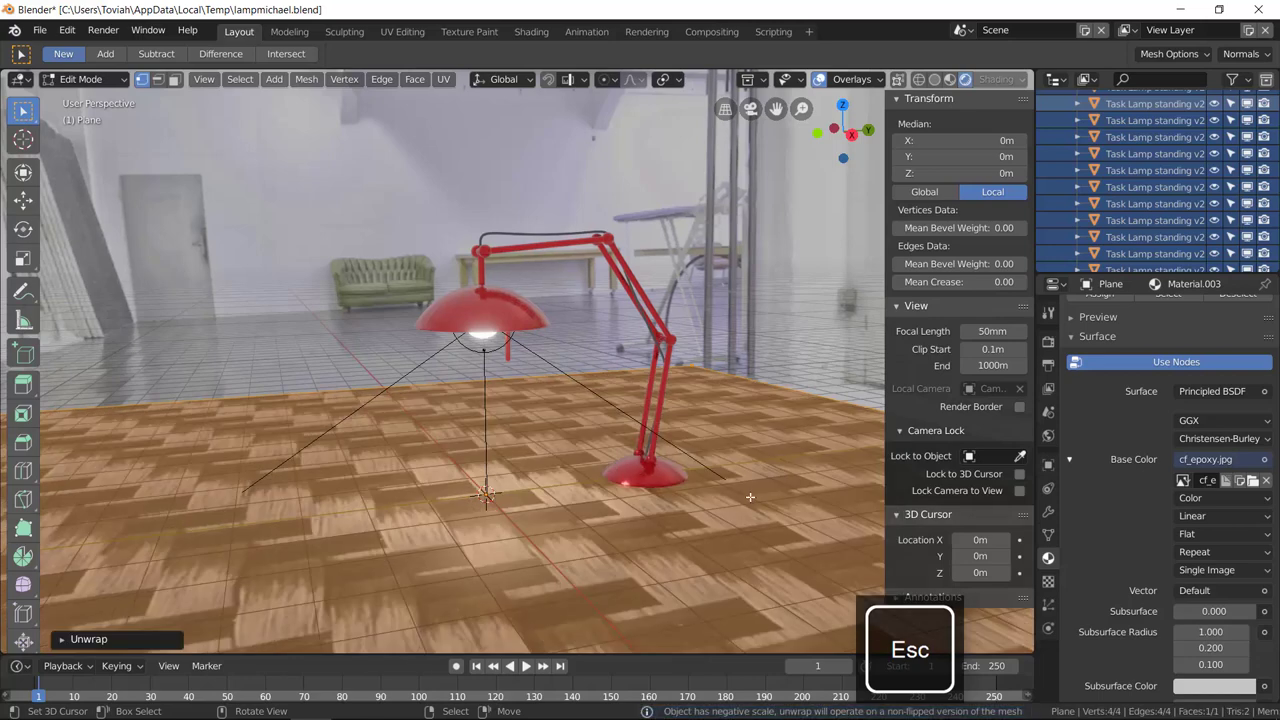
Step: Switch to the UV Editing workspace, select all the floor's UVs and show the 3D view in rendered shading
click(392, 31)
key(a)
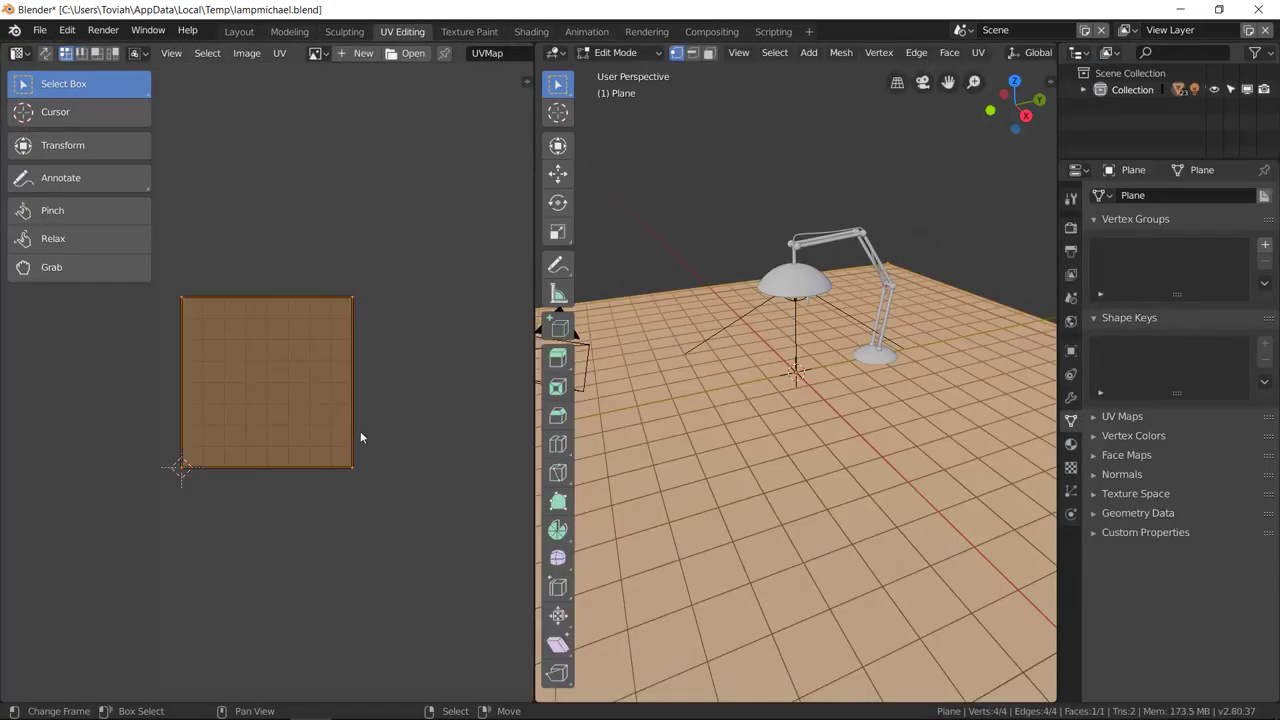
scroll(975, 52, right, 5)
scroll(980, 60, right, 5)
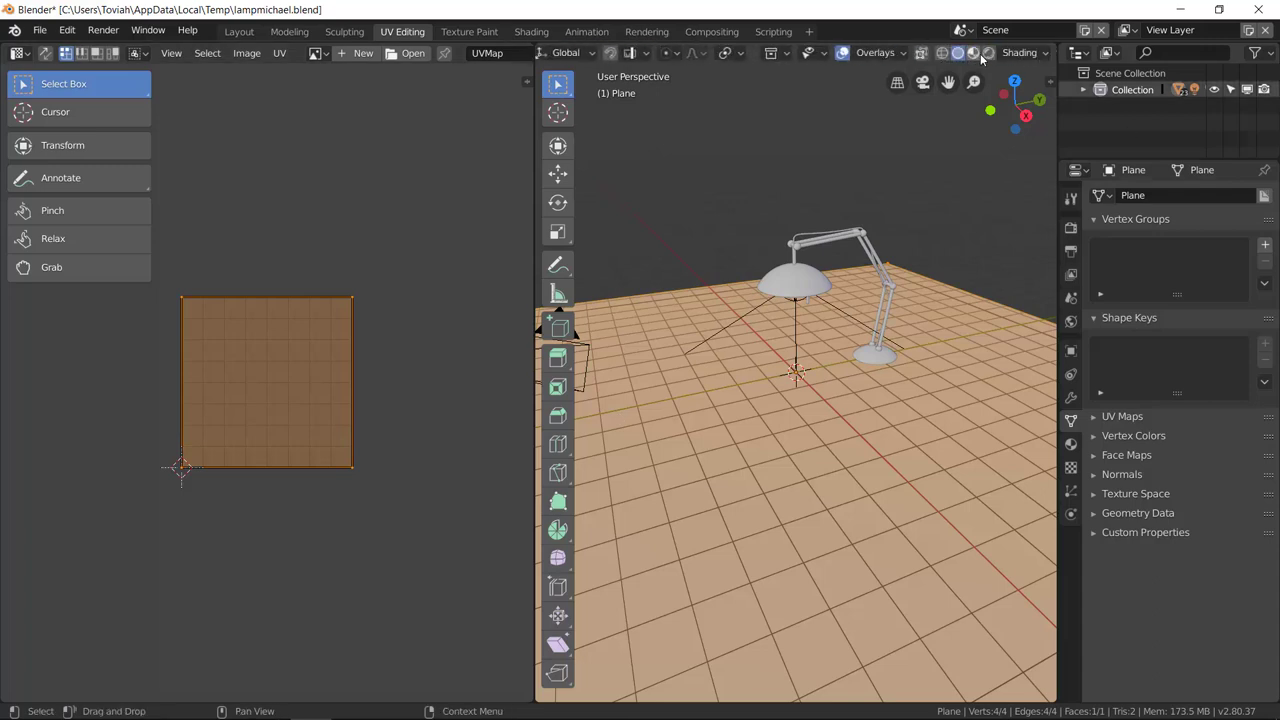
click(973, 53)
click(987, 53)
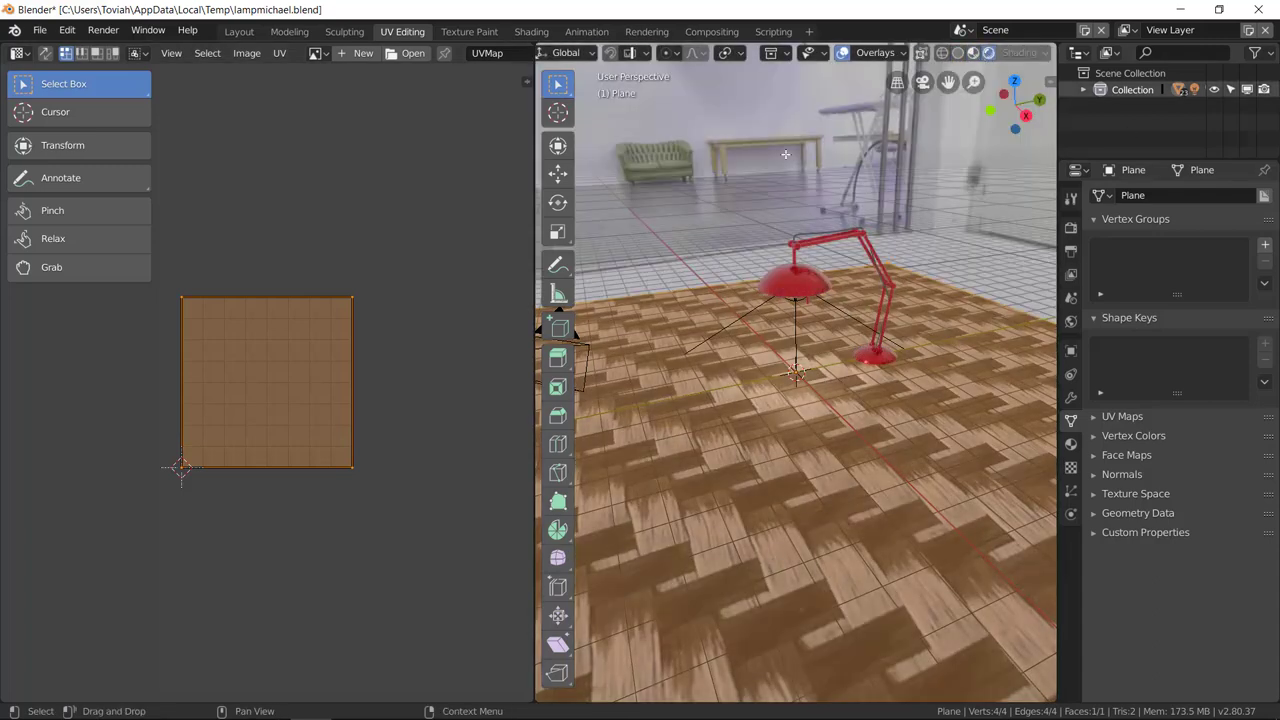
Step: Scale the floor's UVs up about 18 times, and enlarge them again by a further 4 to 5 times for a finer weave
key(s)
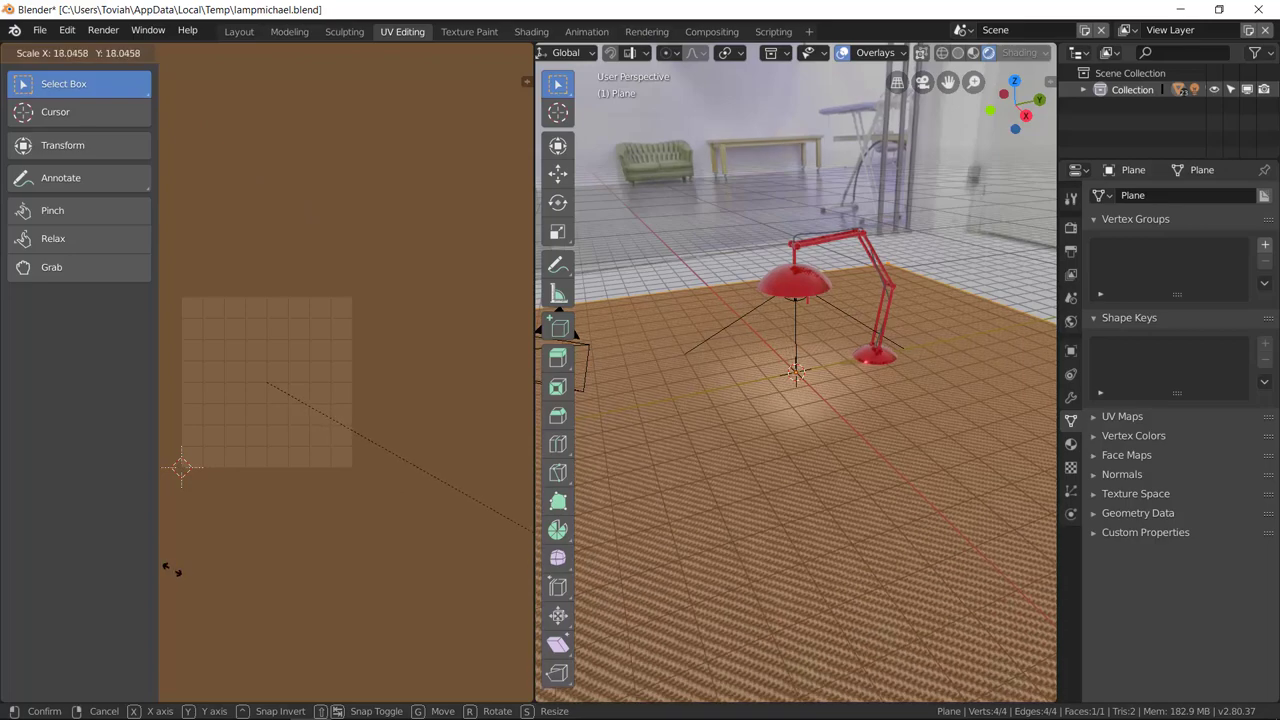
click(297, 663)
scroll(773, 422, up, 6)
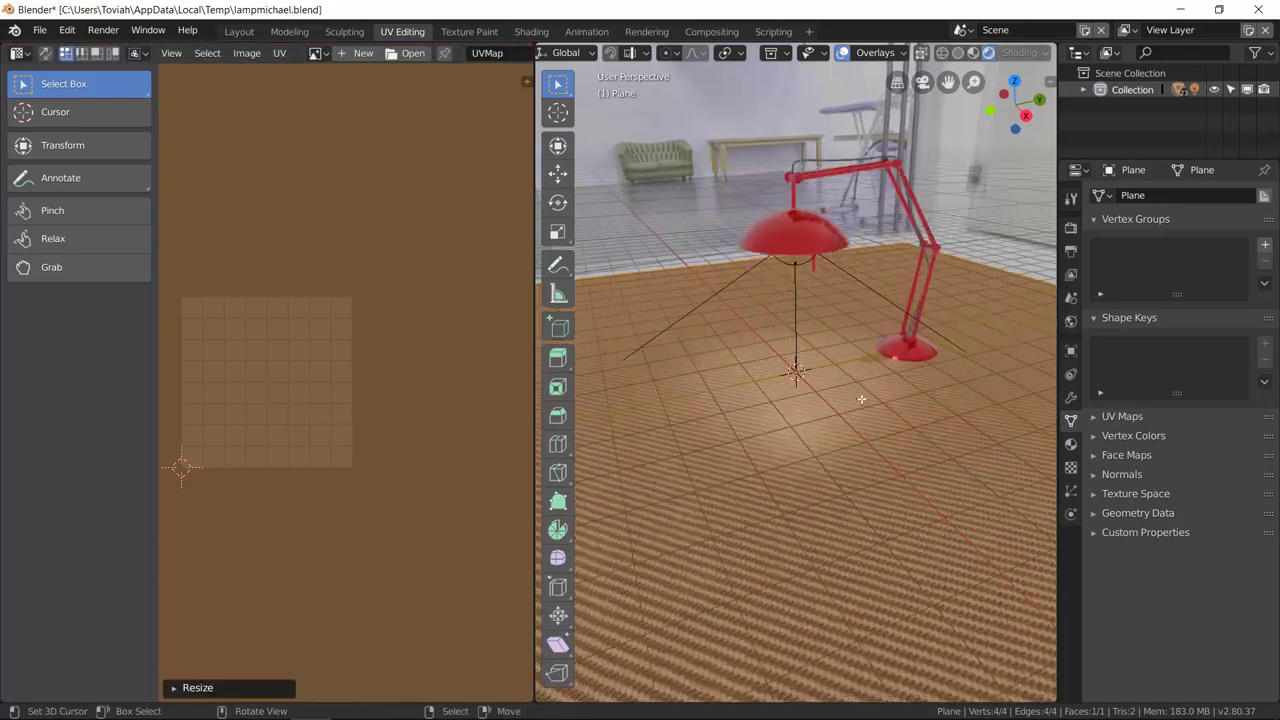
shift+middle_drag(937, 386, 900, 425)
key(s)
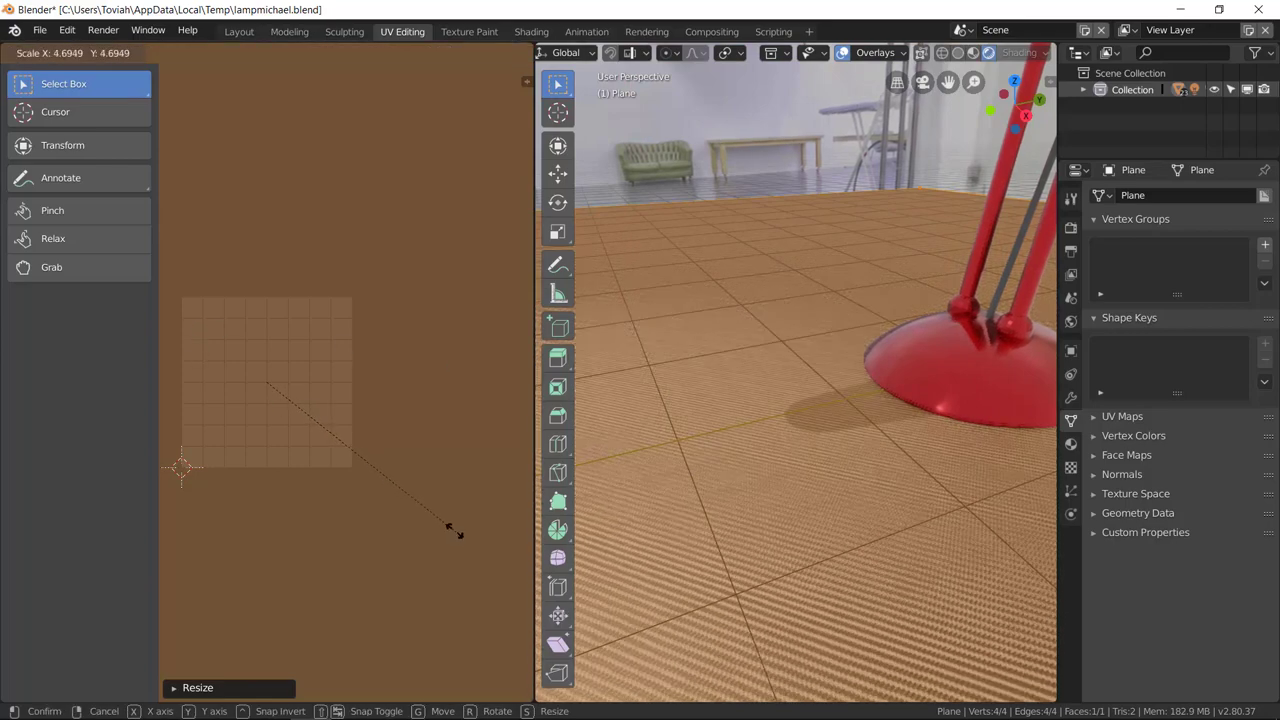
click(443, 517)
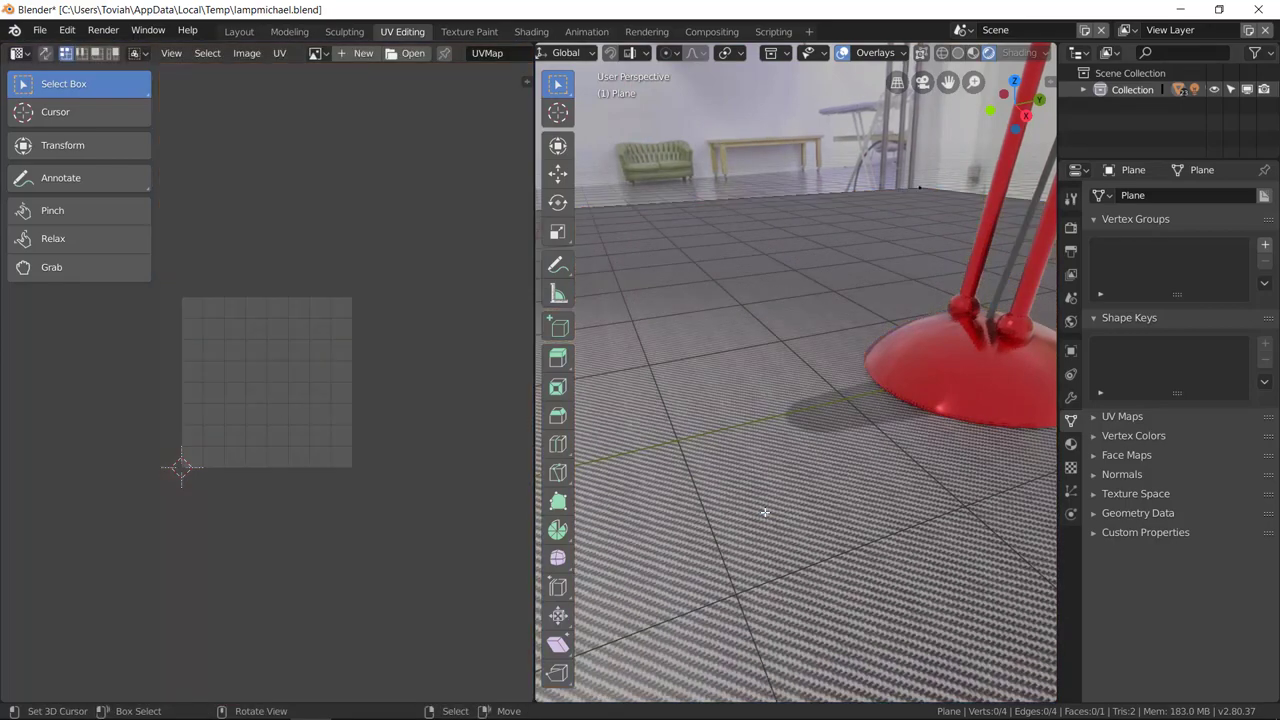
Step: Return the floor plane to Object Mode and lower its material's Roughness to 0.034
key(Tab)
scroll(794, 492, down, 6)
middle_drag(867, 474, 852, 423)
scroll(855, 397, up, 5)
scroll(860, 393, up, 3)
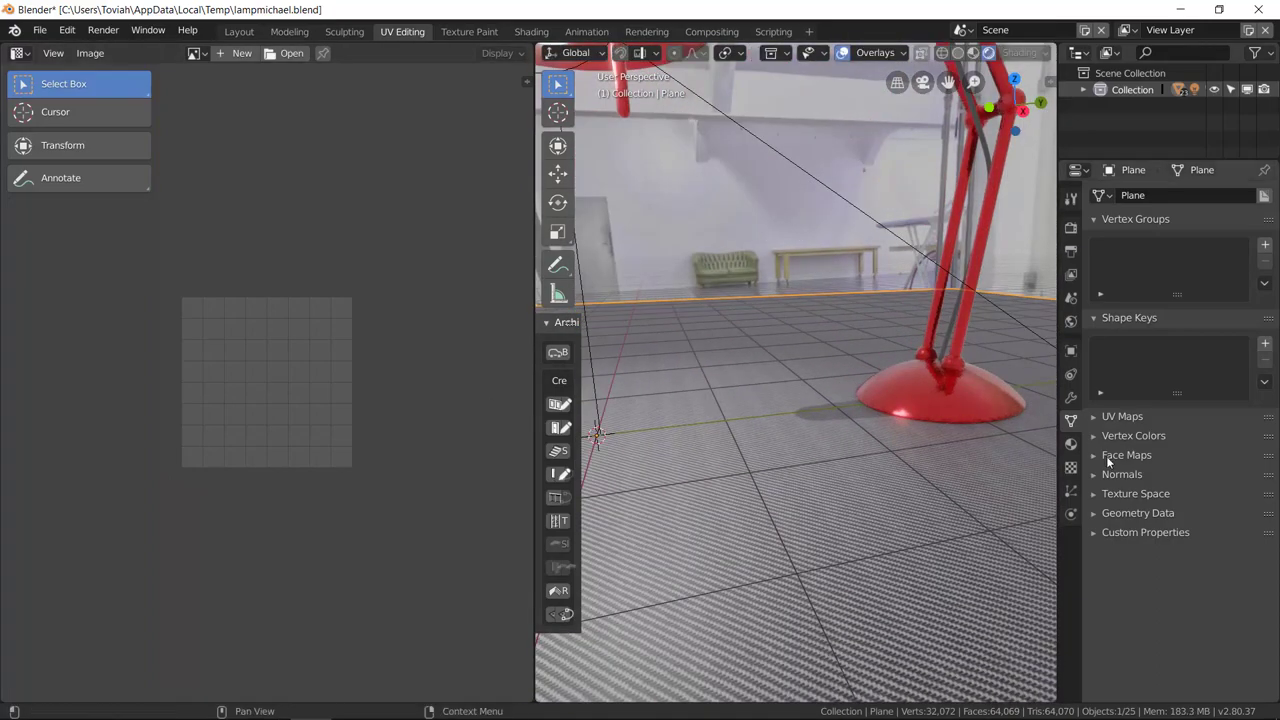
click(1071, 446)
scroll(1107, 460, down, 6)
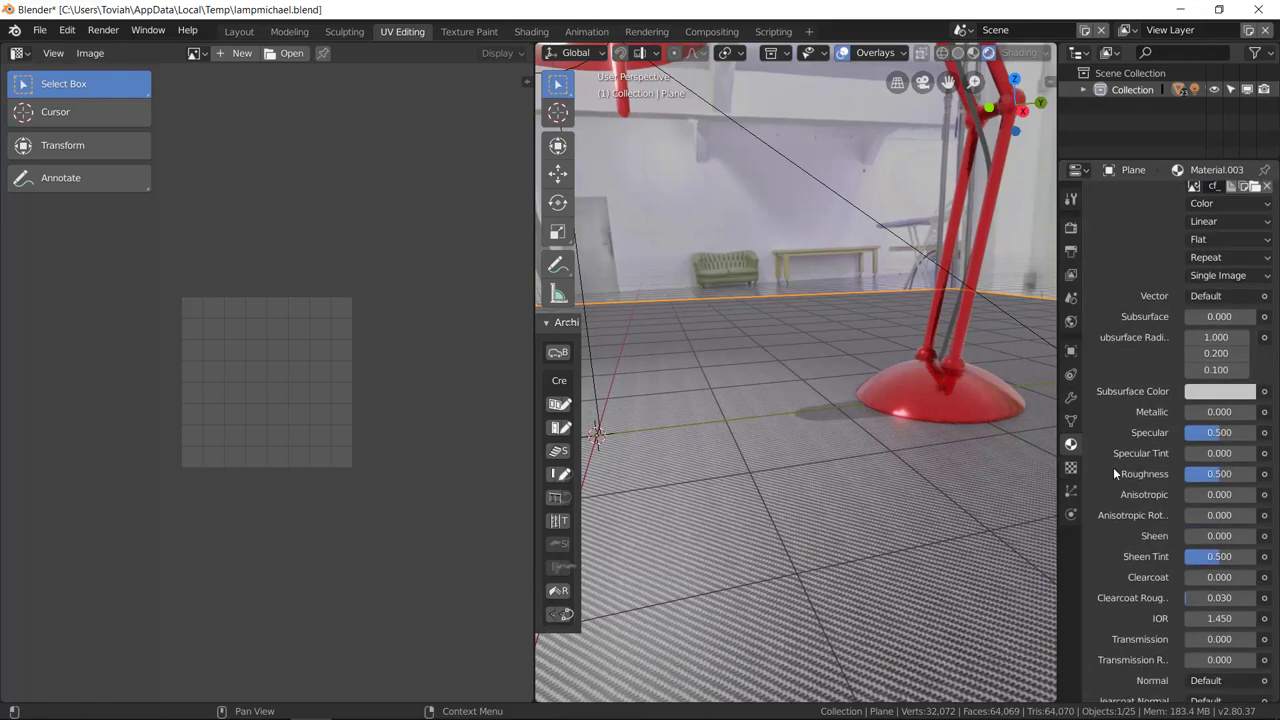
scroll(1113, 473, down, 1)
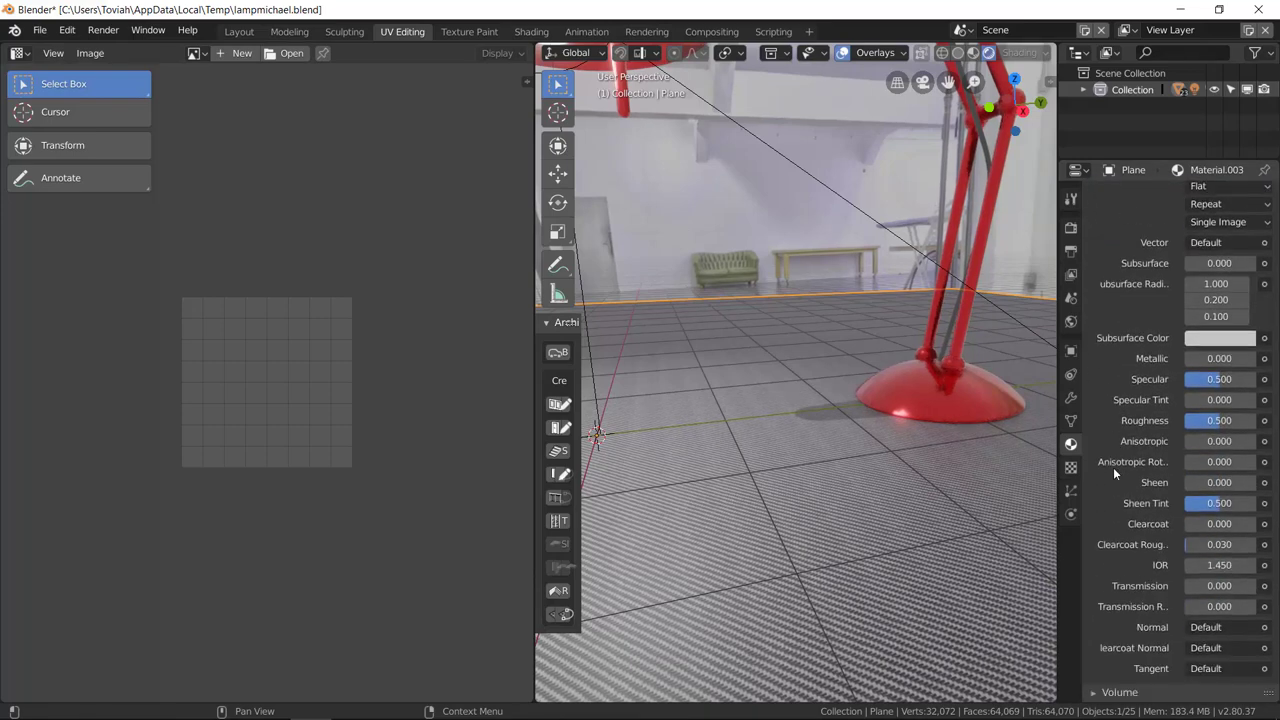
drag(1218, 420, 1183, 420)
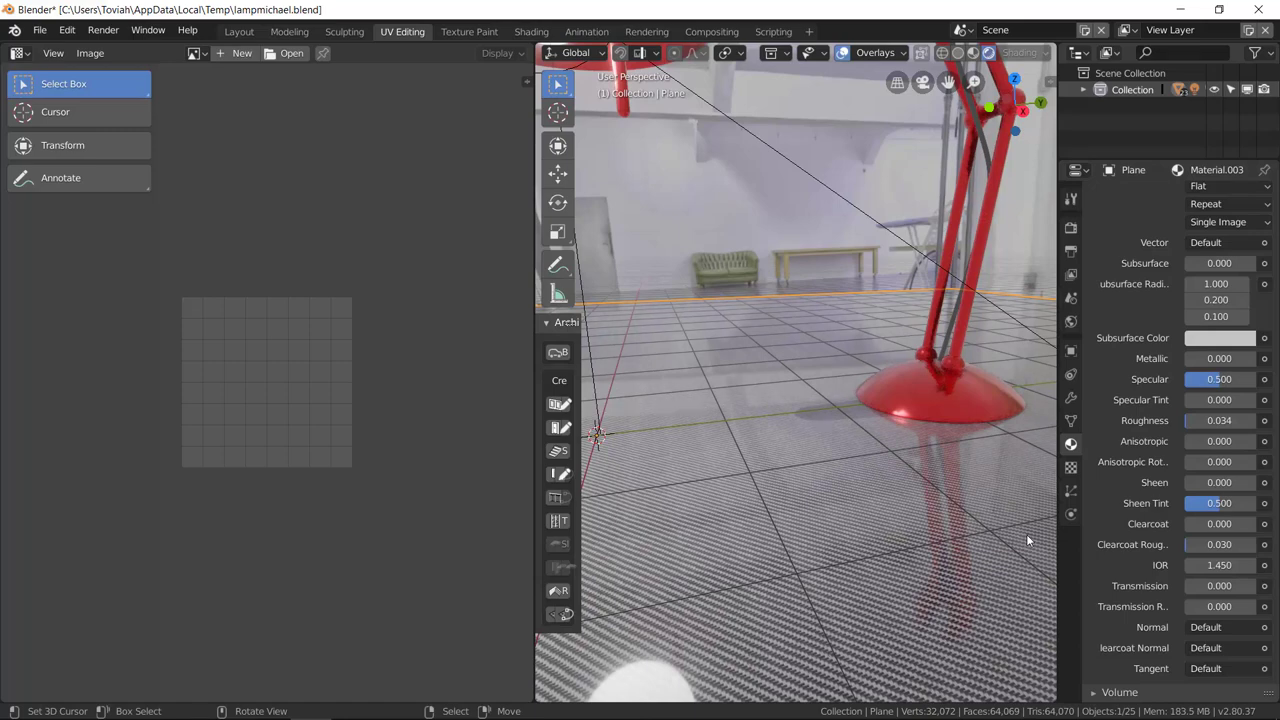
Step: Set the floor material's Clearcoat to 1.000, Roughness to 0.065 and Specular to 0.000, and inspect the floor around the lamp base
scroll(1108, 565, down, 2)
drag(1190, 470, 1258, 470)
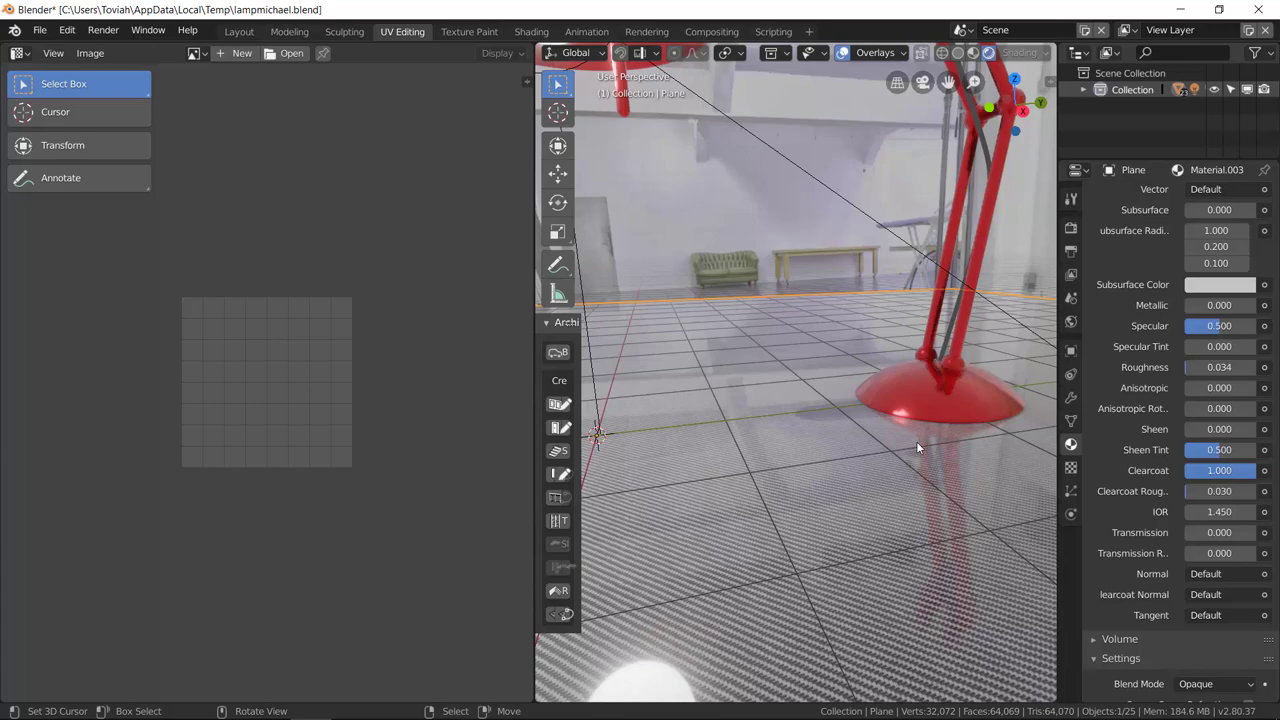
mouse_move(886, 492)
middle_down()
mouse_move(845, 486)
mouse_move(845, 501)
mouse_move(900, 480)
middle_up()
drag(1193, 378, 1212, 370)
drag(1224, 325, 1195, 325)
middle_drag(929, 422, 887, 448)
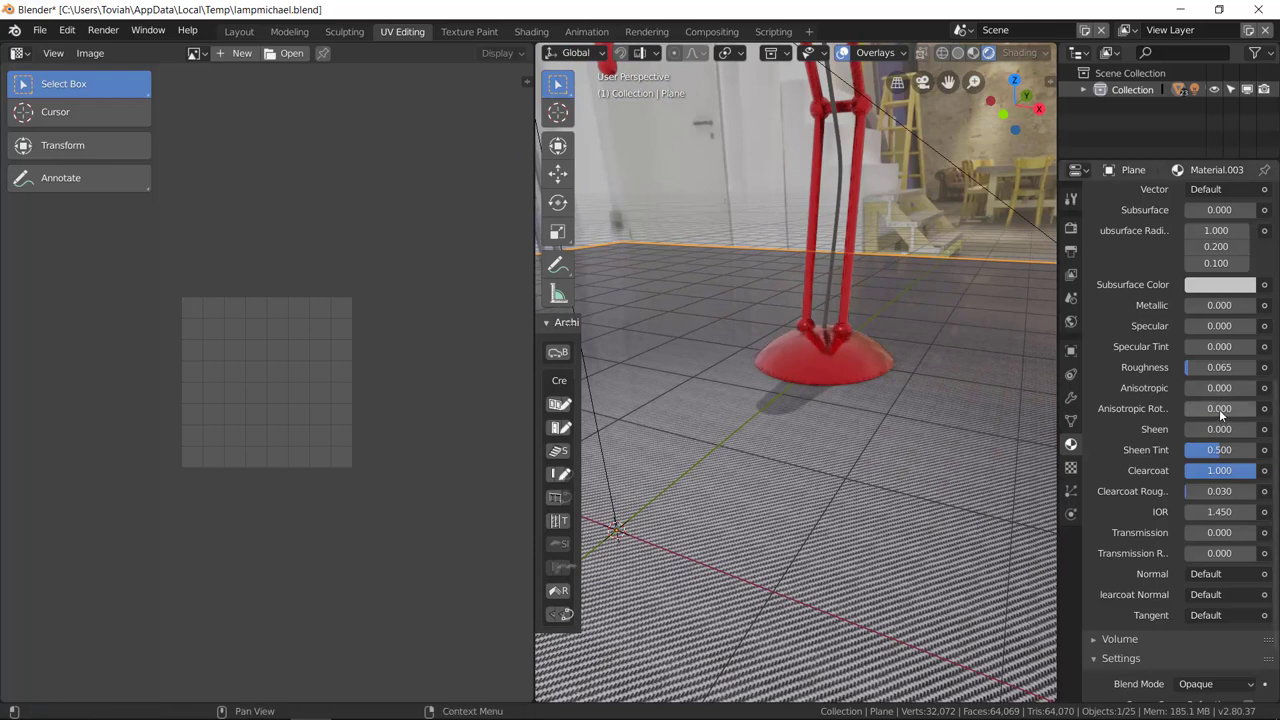
scroll(1127, 340, up, 3)
scroll(1130, 343, up, 2)
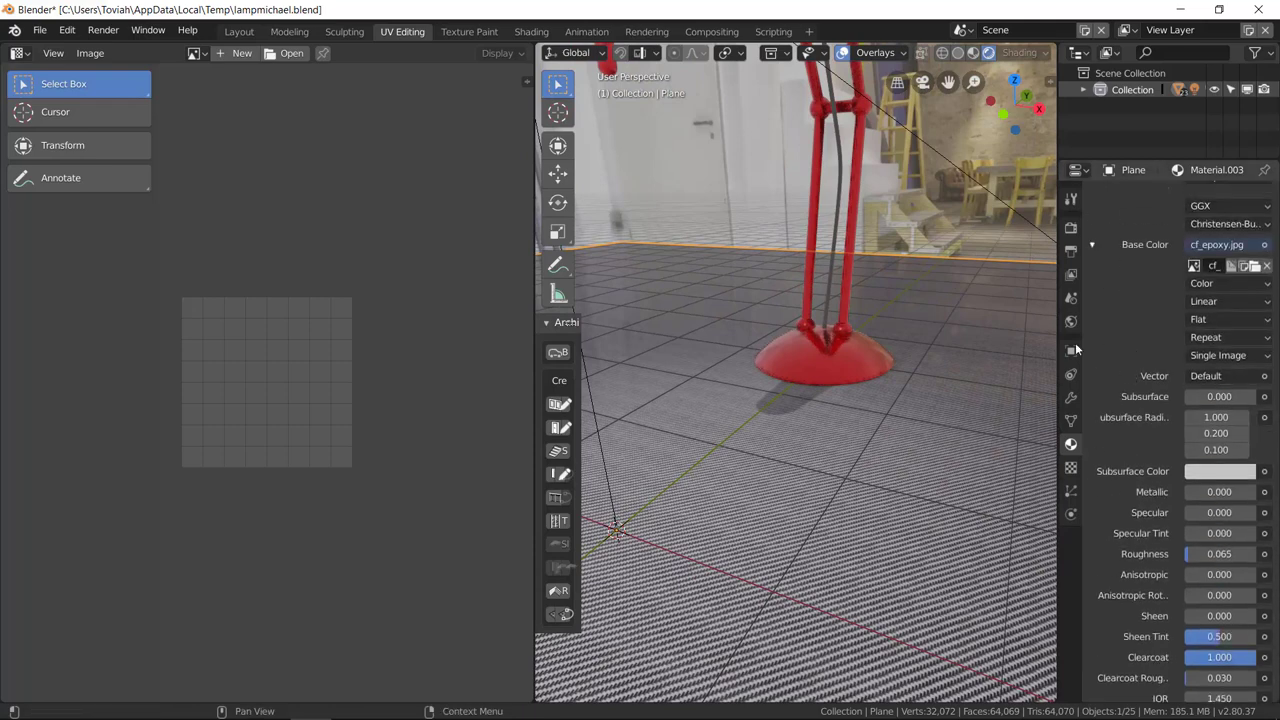
middle_drag(895, 389, 841, 475)
scroll(841, 475, up, 2)
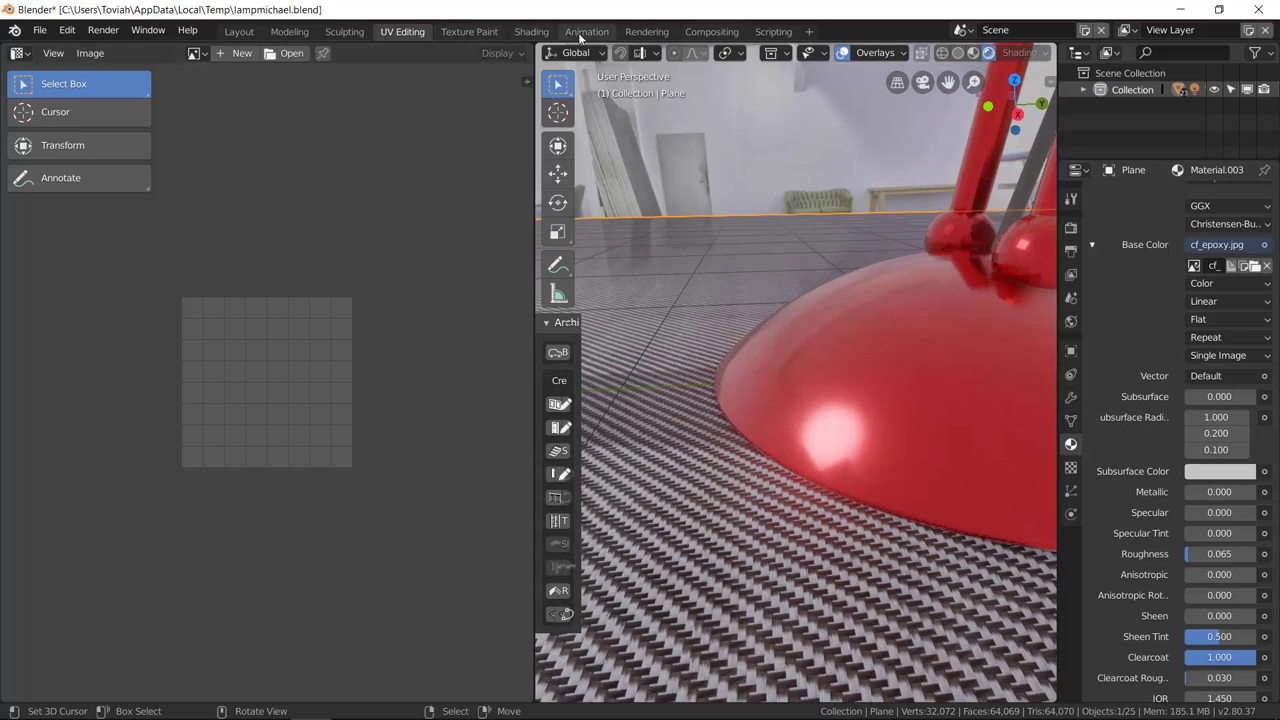
Step: Switch to the Shading workspace and enlarge the node editor to show the floor material's whole node tree
click(533, 31)
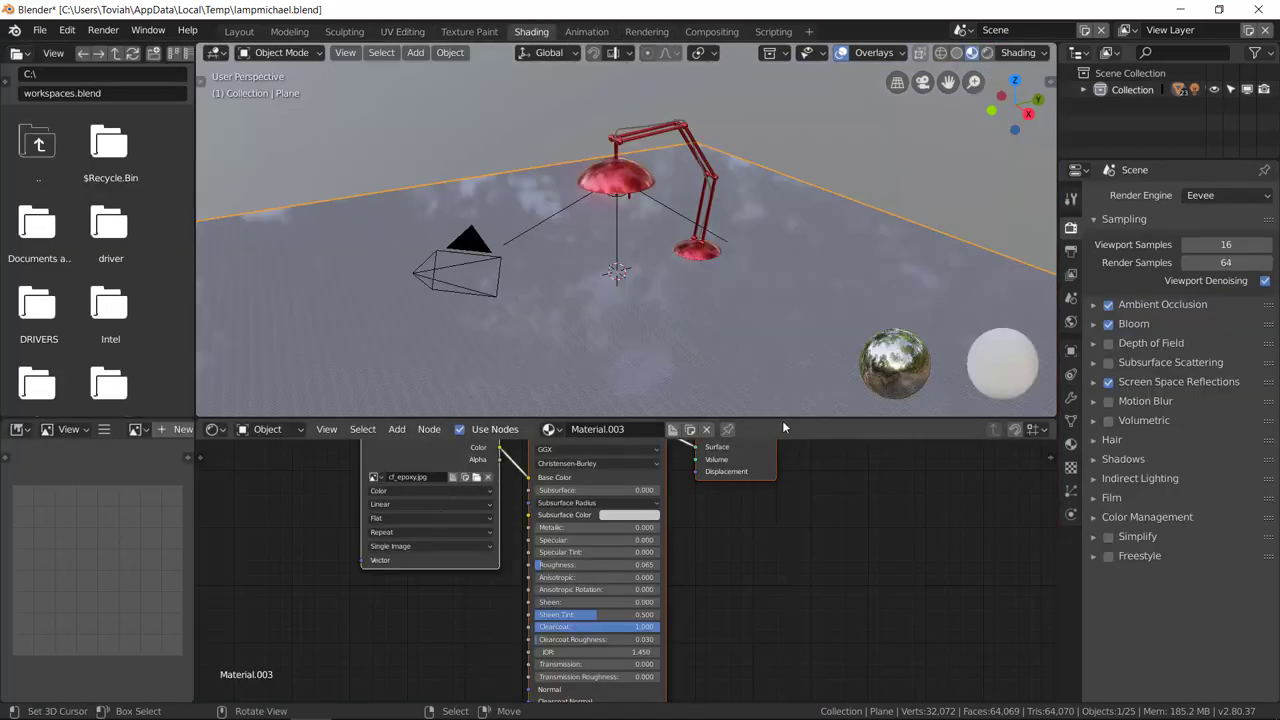
drag(782, 420, 782, 280)
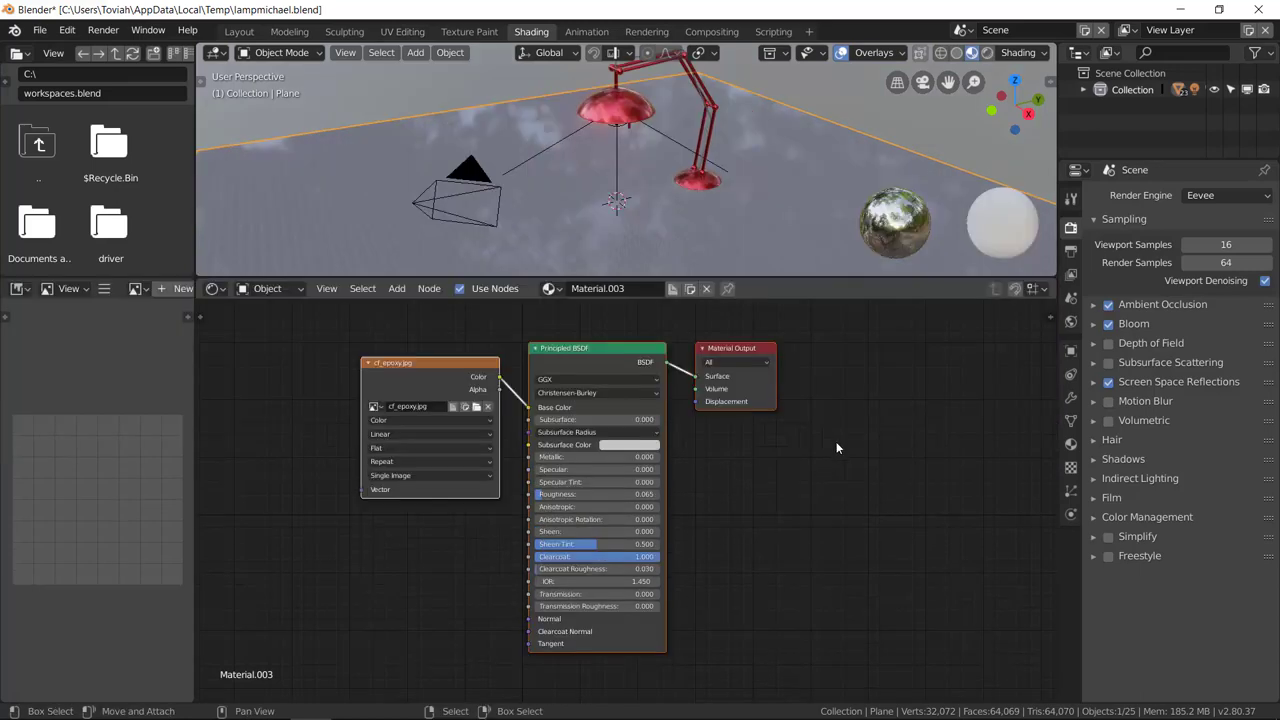
middle_drag(765, 500, 850, 523)
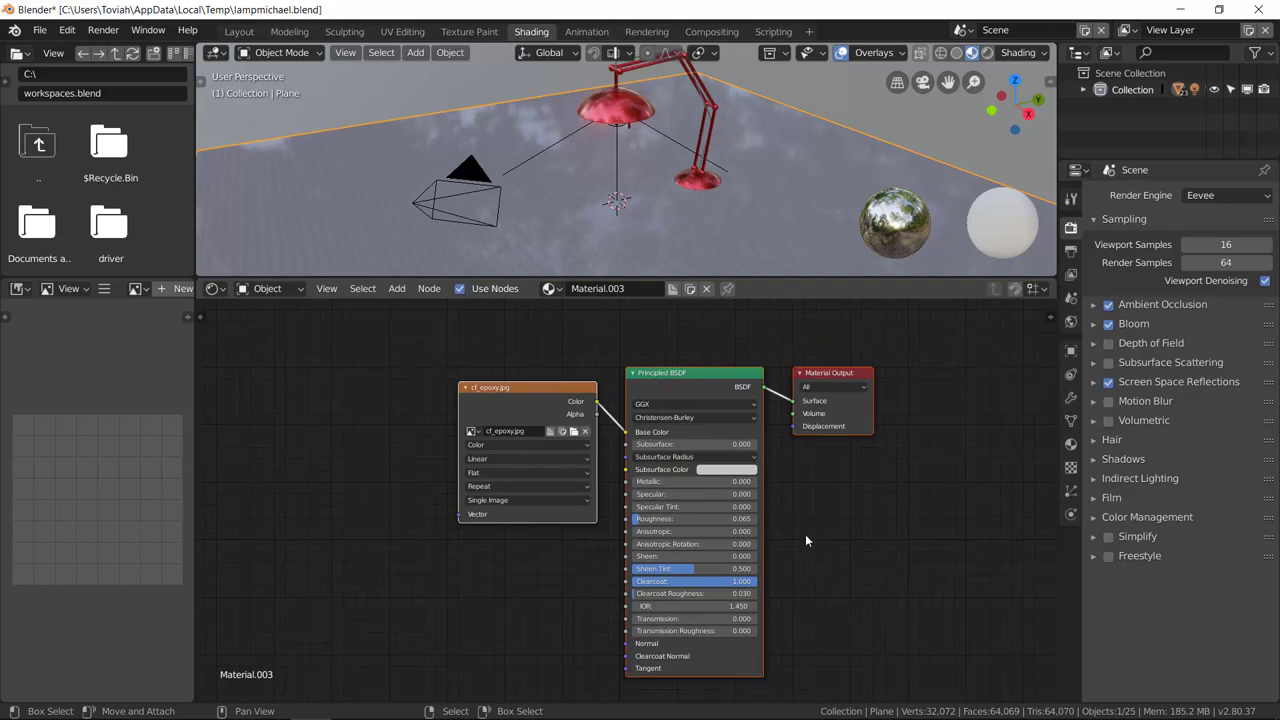
Step: Move the cf_epoxy.jpg node away from the Principled BSDF and insert a Bright/Contrast node on the link between them
middle_drag(851, 537, 886, 508)
key(g)
click(490, 407)
key(shift+a)
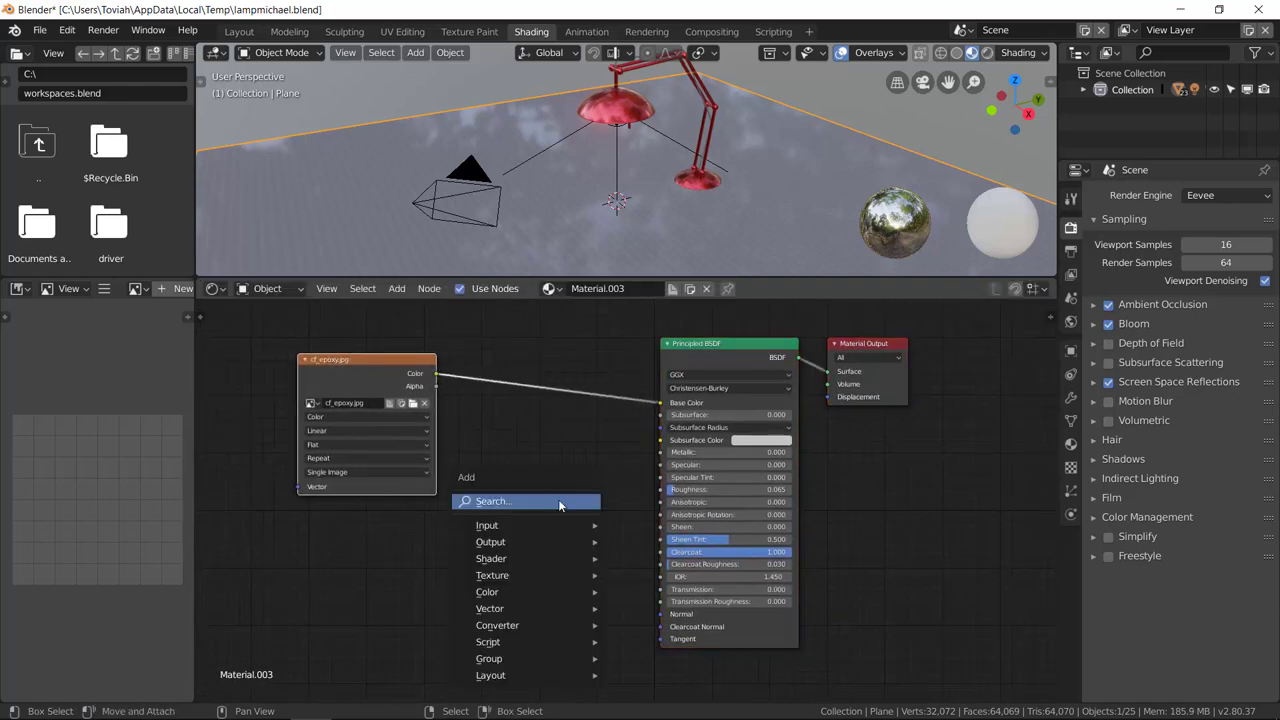
click(558, 499)
text(brig)
key(Return)
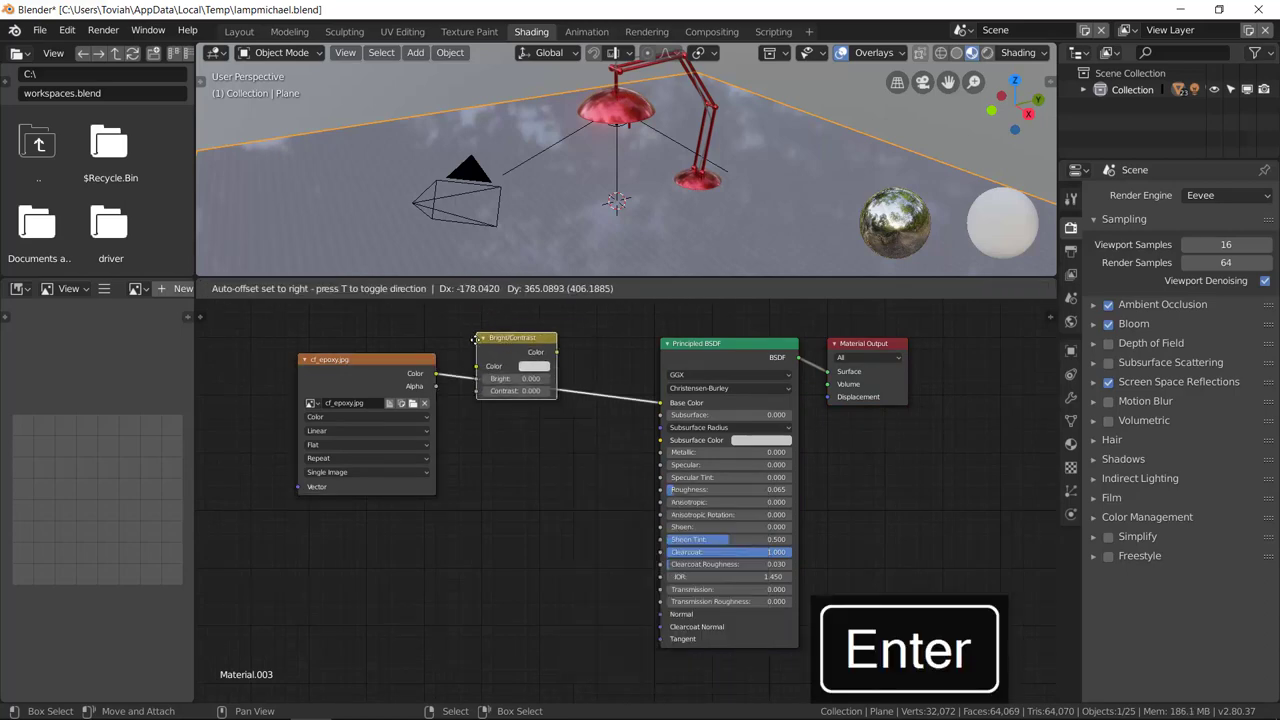
click(543, 403)
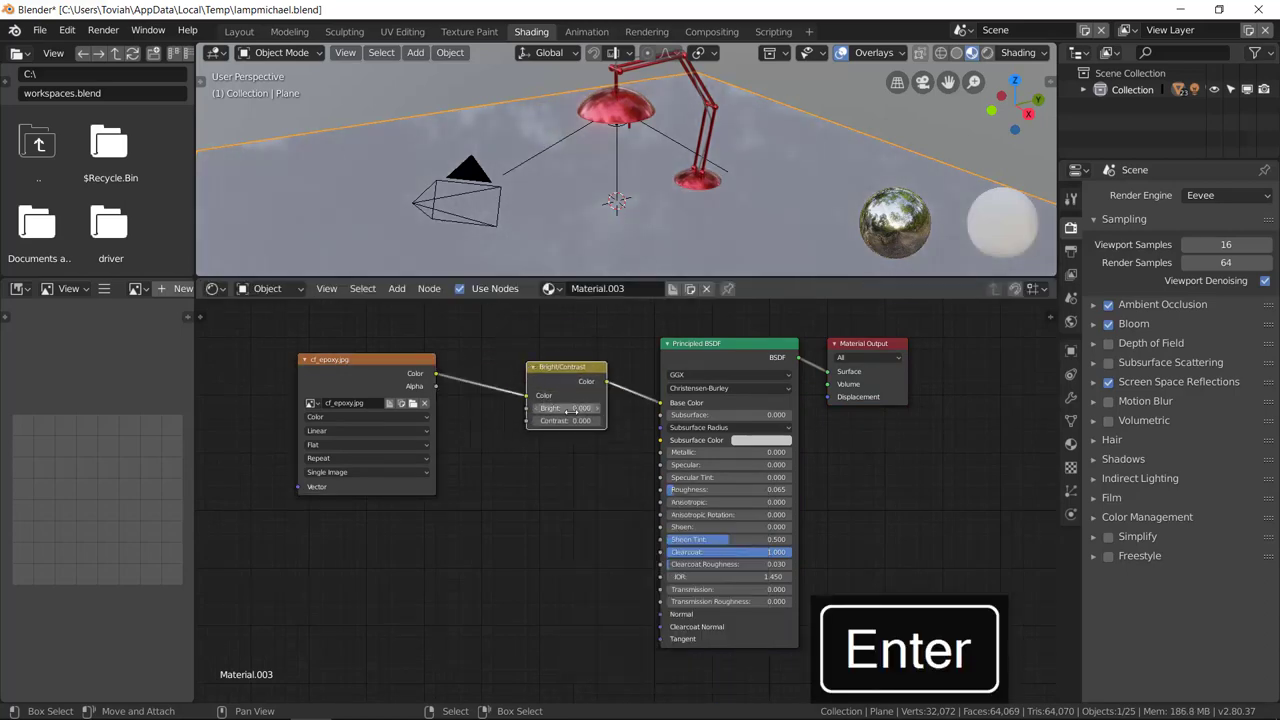
Step: Set the Bright/Contrast node's Contrast to 0.100, try a different Bright value and restore Bright to 0.000
mouse_move(565, 420)
mouse_down()
mouse_move(590, 420)
mouse_move(565, 420)
mouse_up()
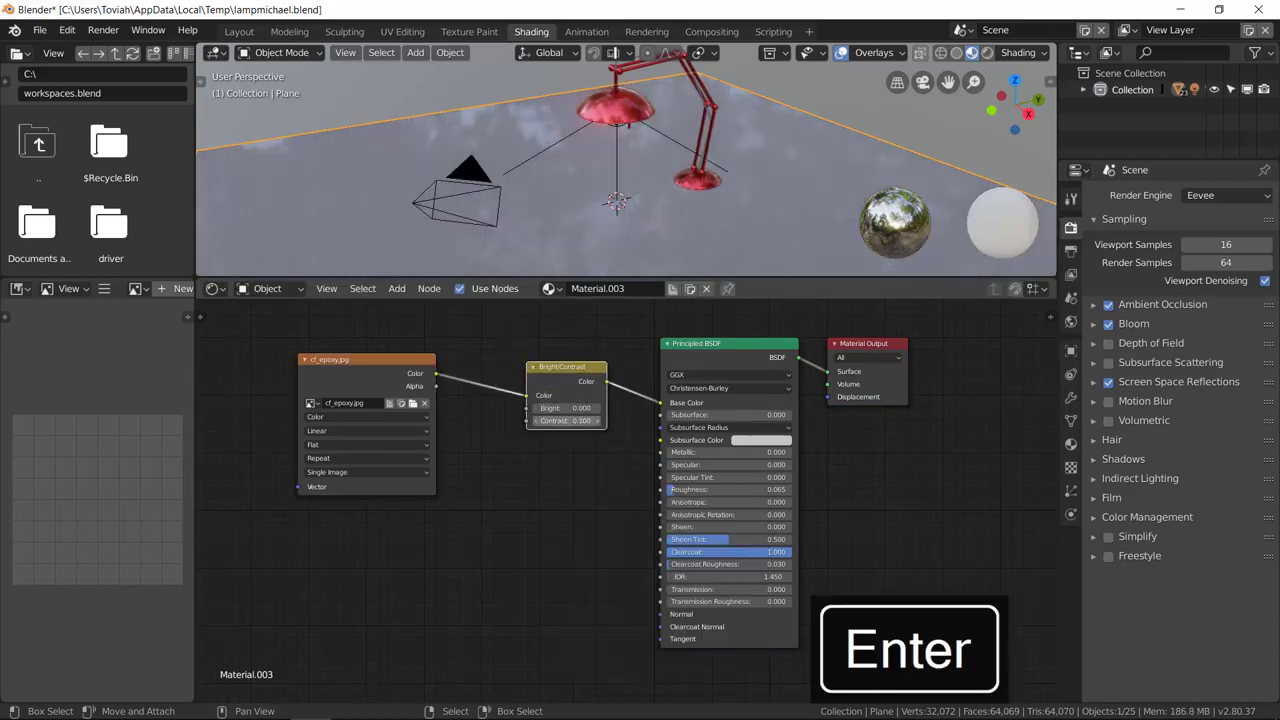
key(ctrl+z)
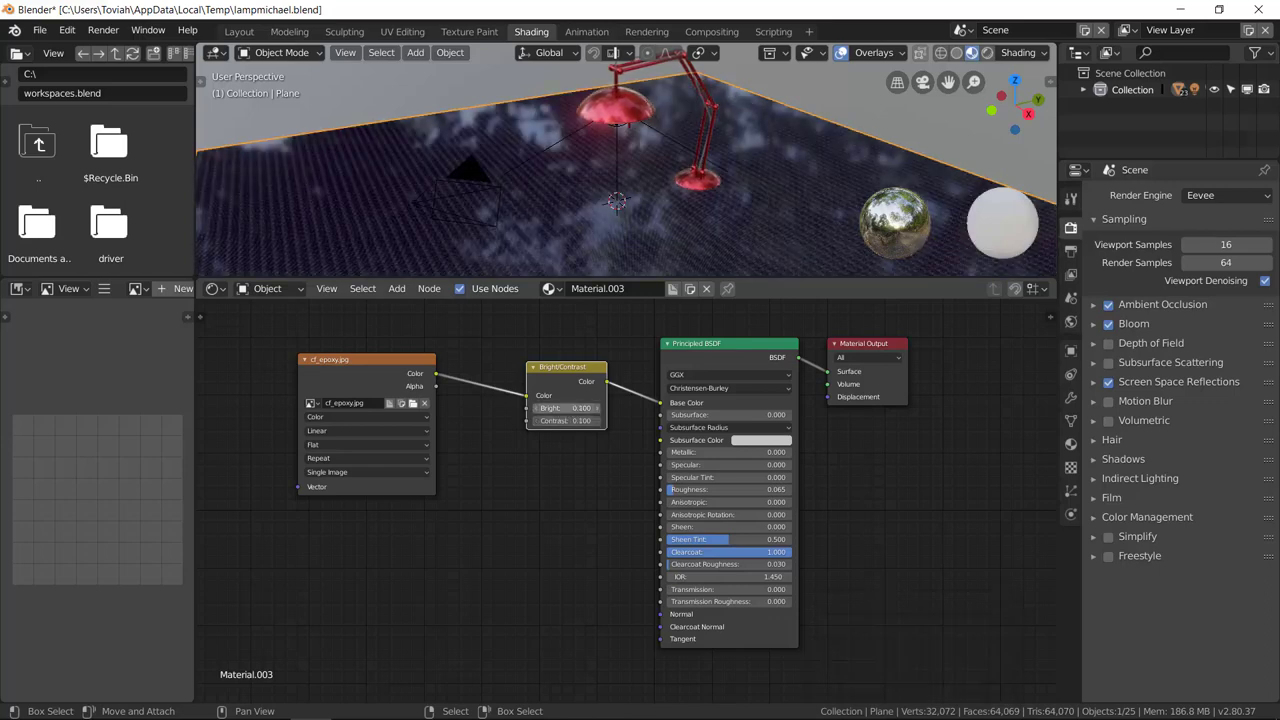
key(ctrl+z)
mouse_move(580, 408)
mouse_down()
mouse_move(592, 408)
mouse_move(580, 408)
mouse_up()
middle_drag(698, 268, 661, 195)
scroll(738, 232, up, 5)
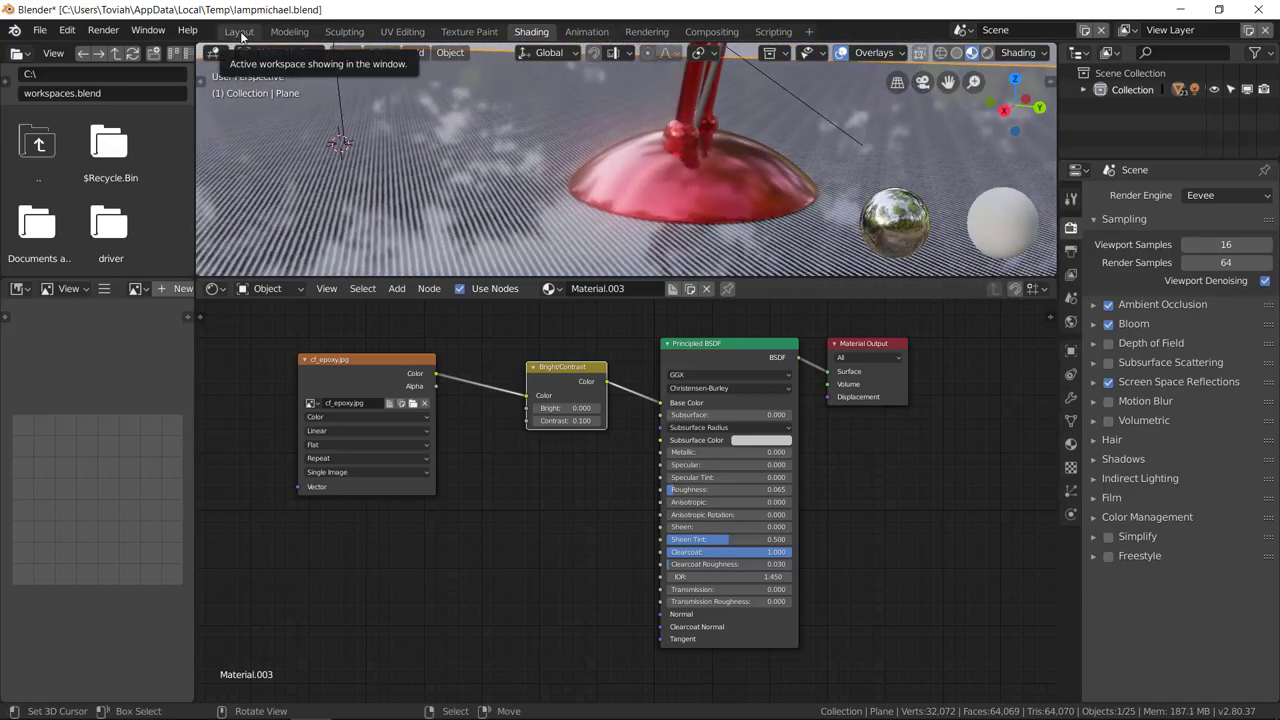
Step: Reposition the Bright/Contrast and cf_epoxy.jpg nodes, and examine the normal inputs of the Principled BSDF
drag(598, 370, 595, 350)
middle_drag(534, 511, 592, 494)
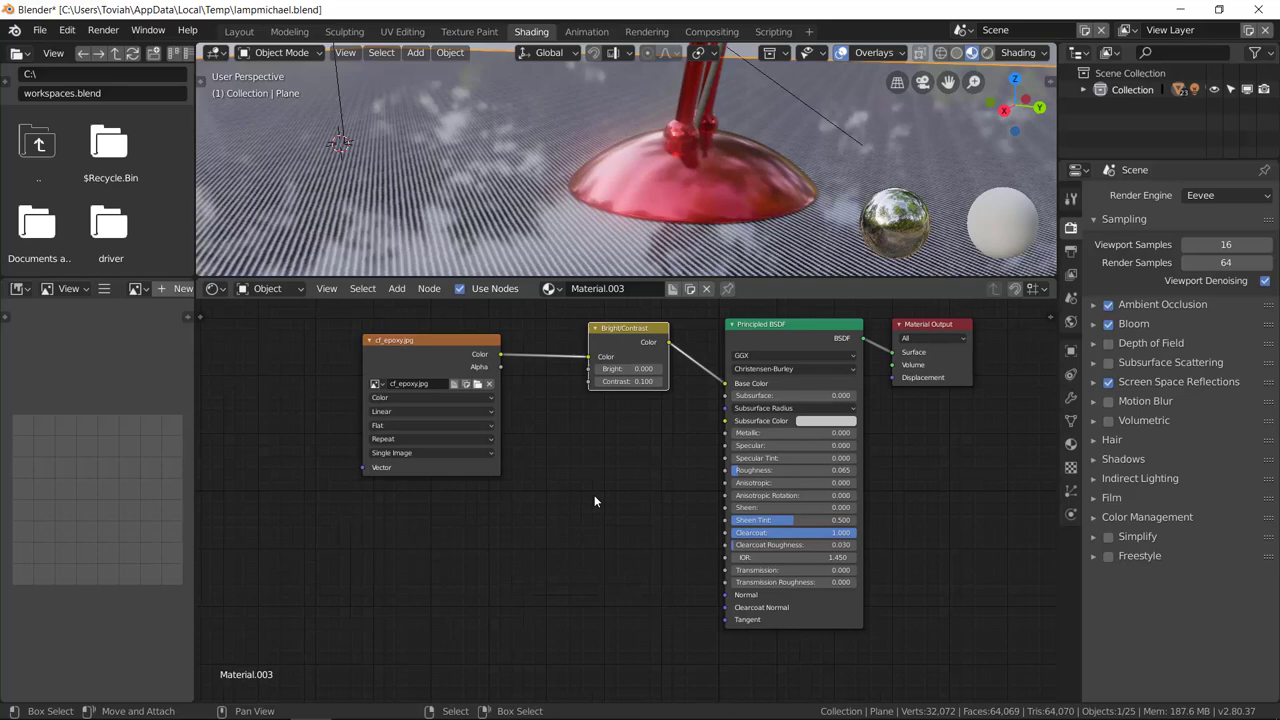
scroll(754, 622, up, 4)
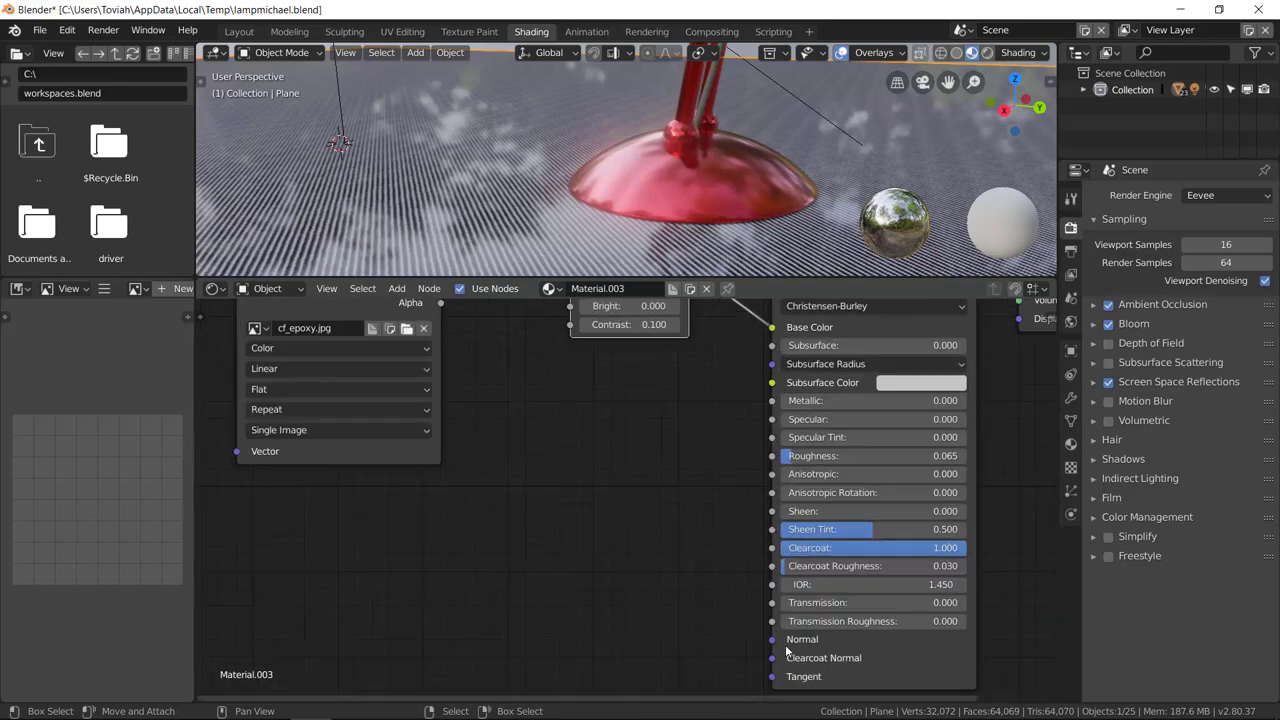
middle_drag(845, 622, 523, 449)
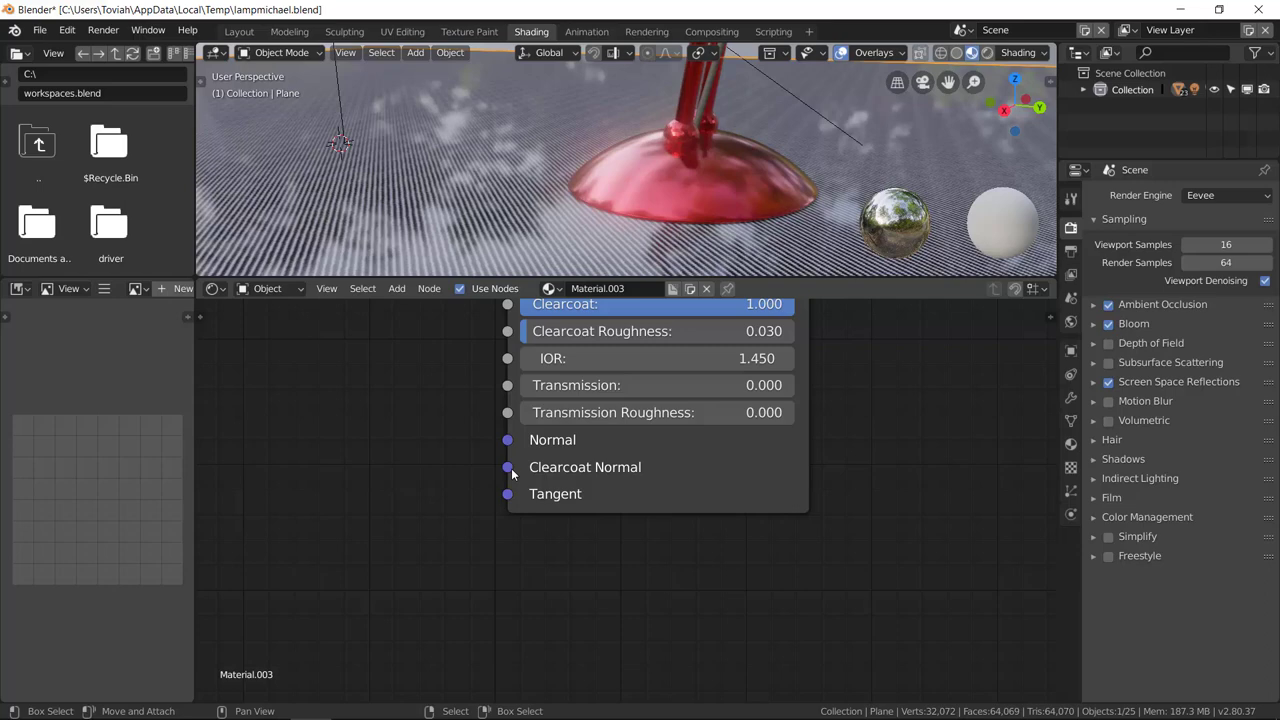
scroll(397, 449, down, 5)
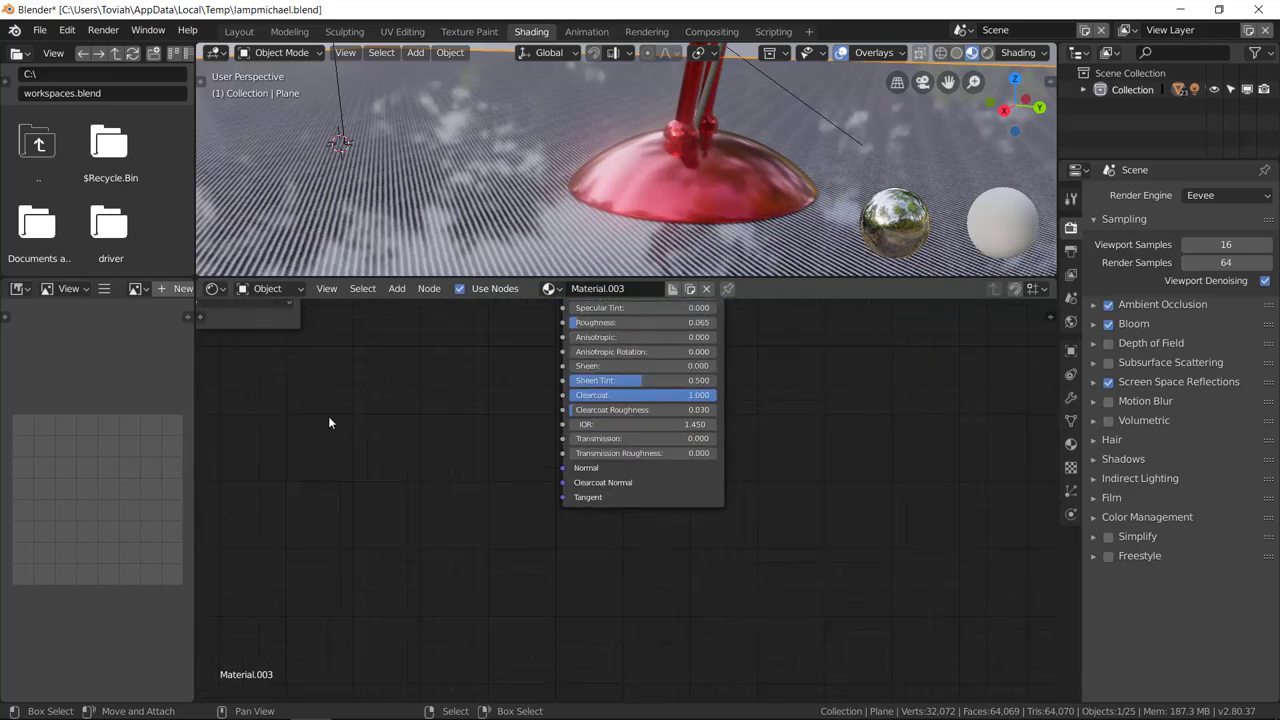
middle_drag(407, 484, 452, 497)
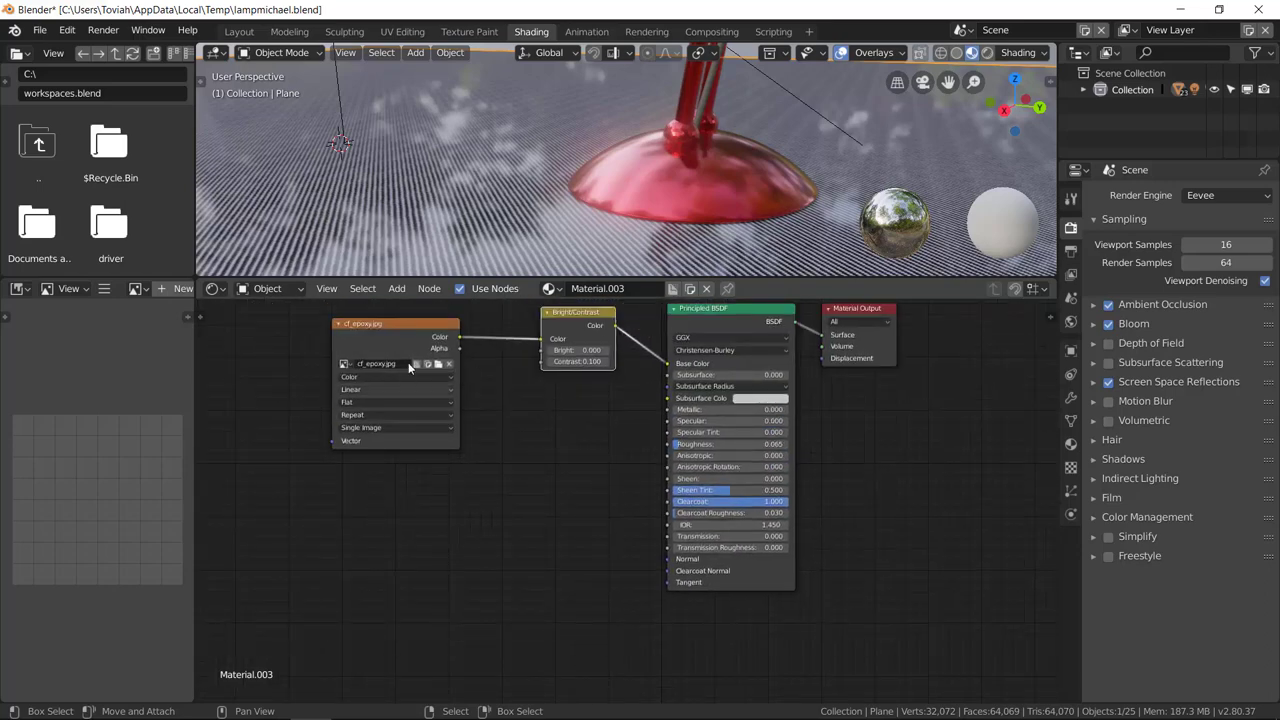
drag(407, 334, 379, 341)
middle_drag(472, 495, 527, 517)
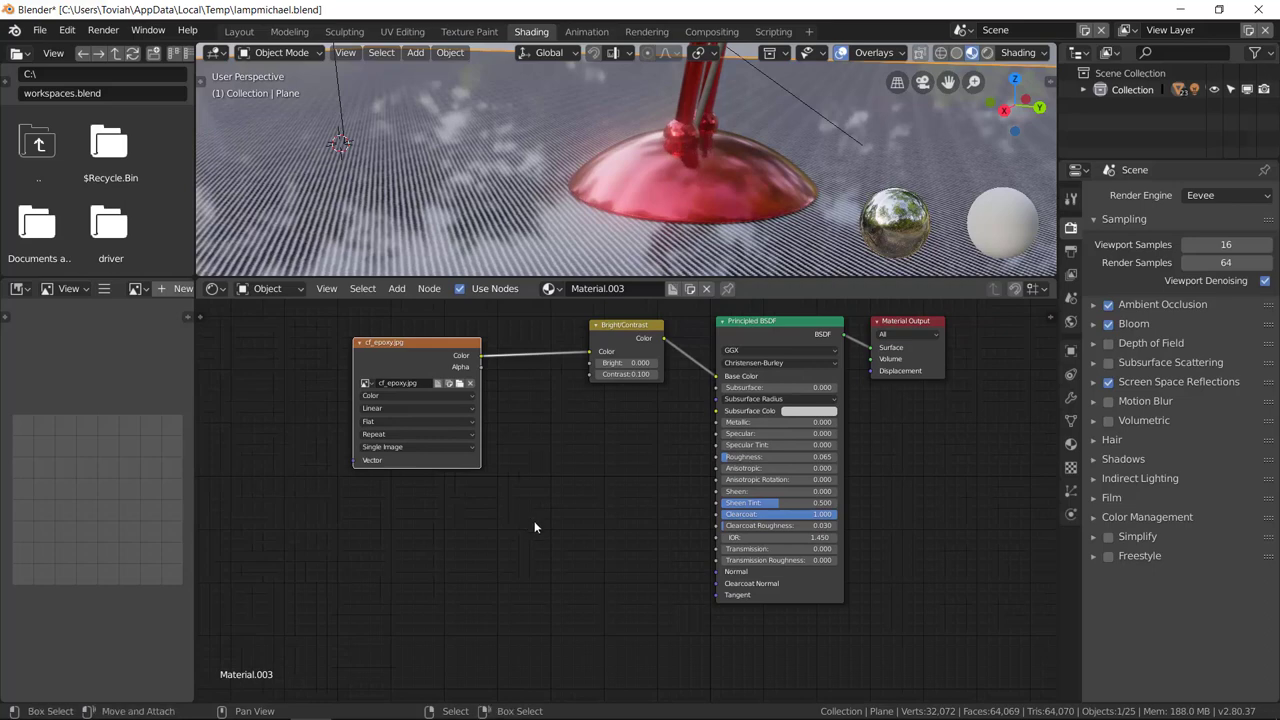
Step: Add a Texture Coordinate node before the cf_epoxy.jpg node and connect its UV output to the image's Vector input
key(shift+a)
mouse_move(577, 551)
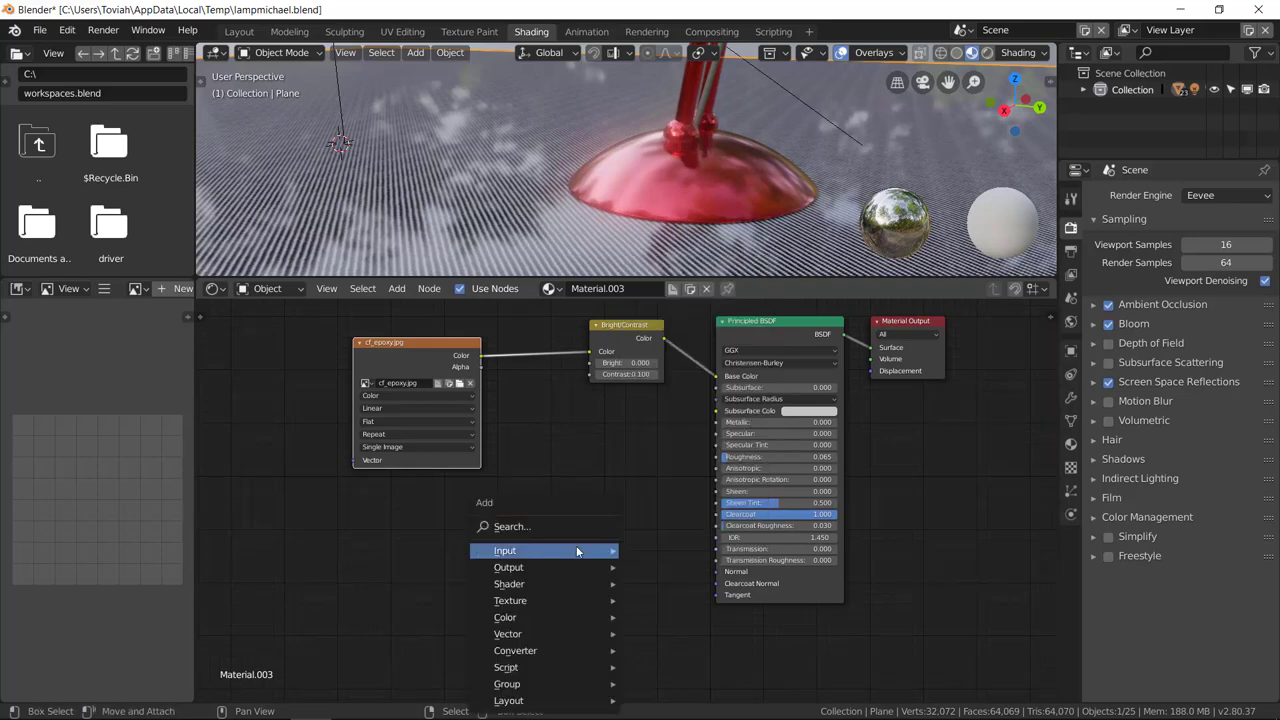
click(566, 527)
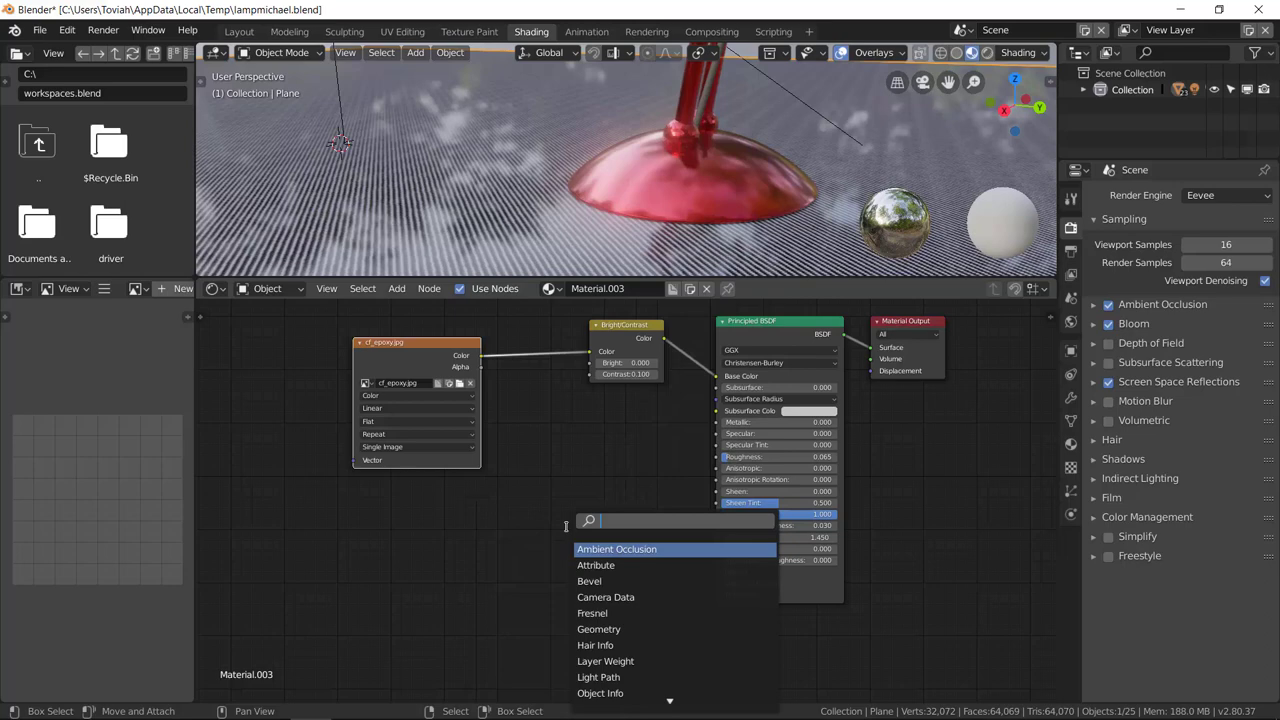
text(texture)
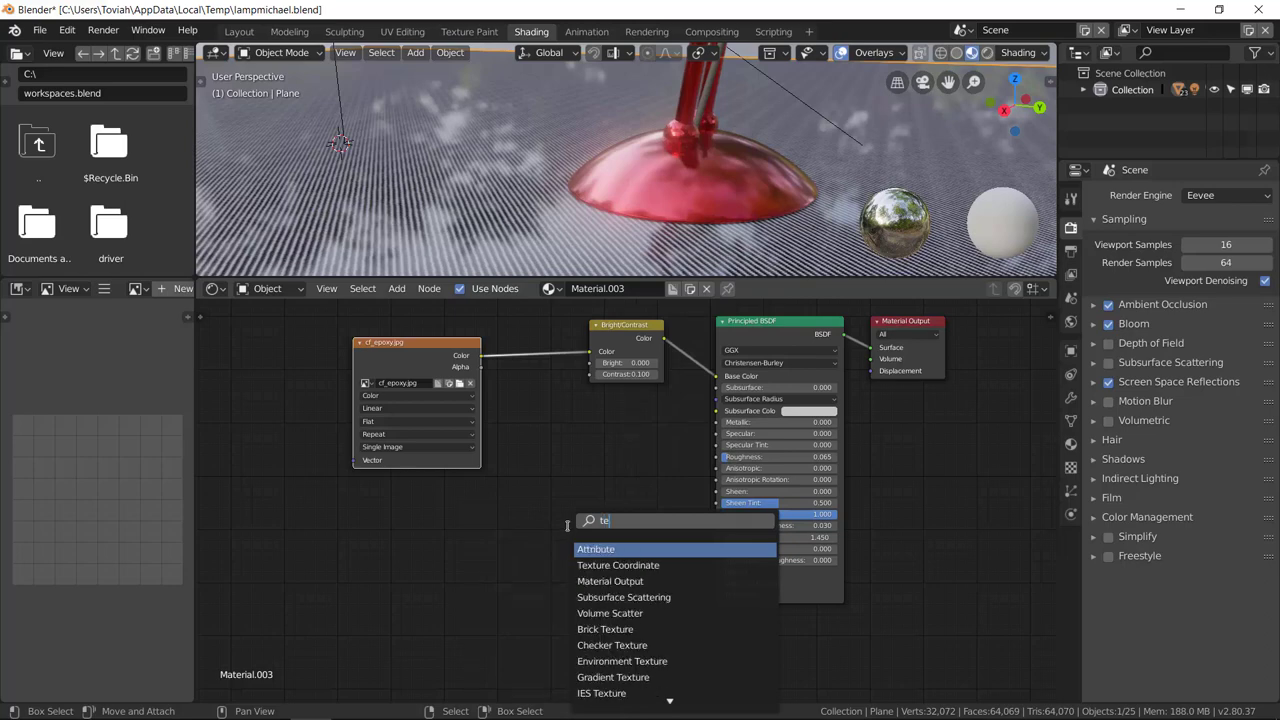
key(Return)
click(238, 376)
drag(312, 420, 325, 426)
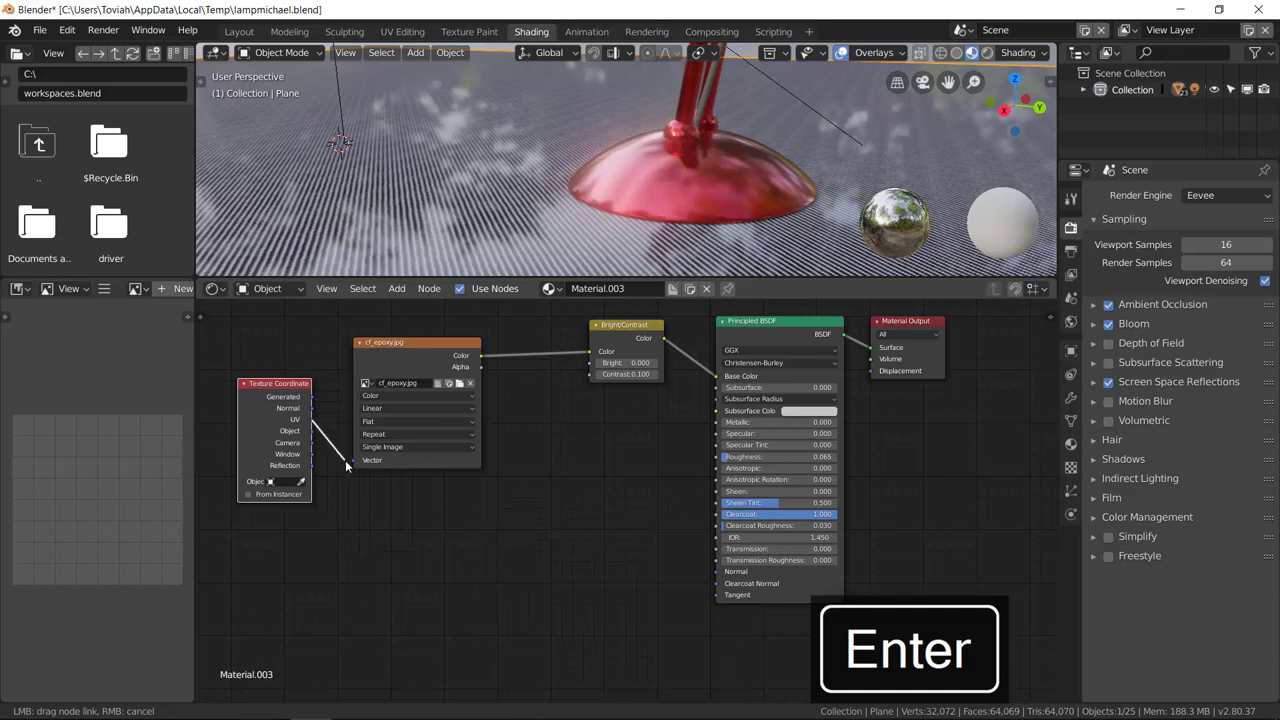
drag(351, 462, 352, 461)
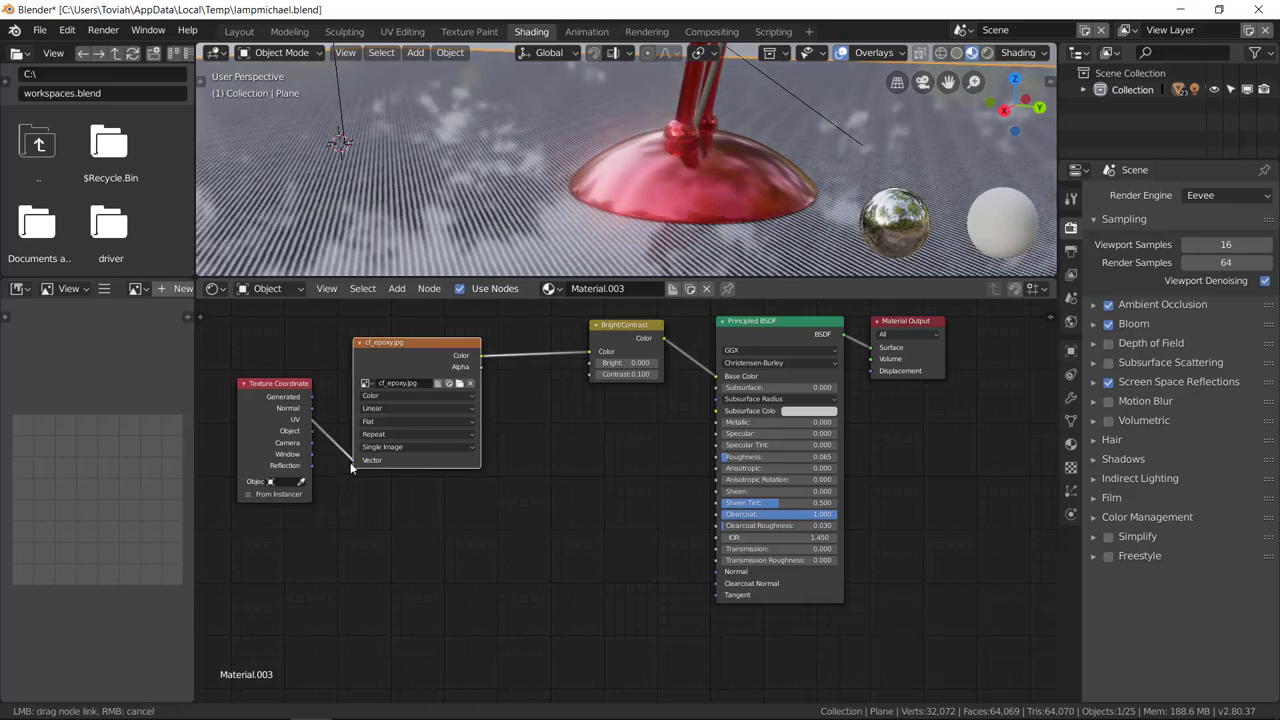
Step: Add an Image Texture node below the cf_epoxy.jpg node and connect the Texture Coordinate's UV output to its Vector input
middle_drag(352, 479, 377, 482)
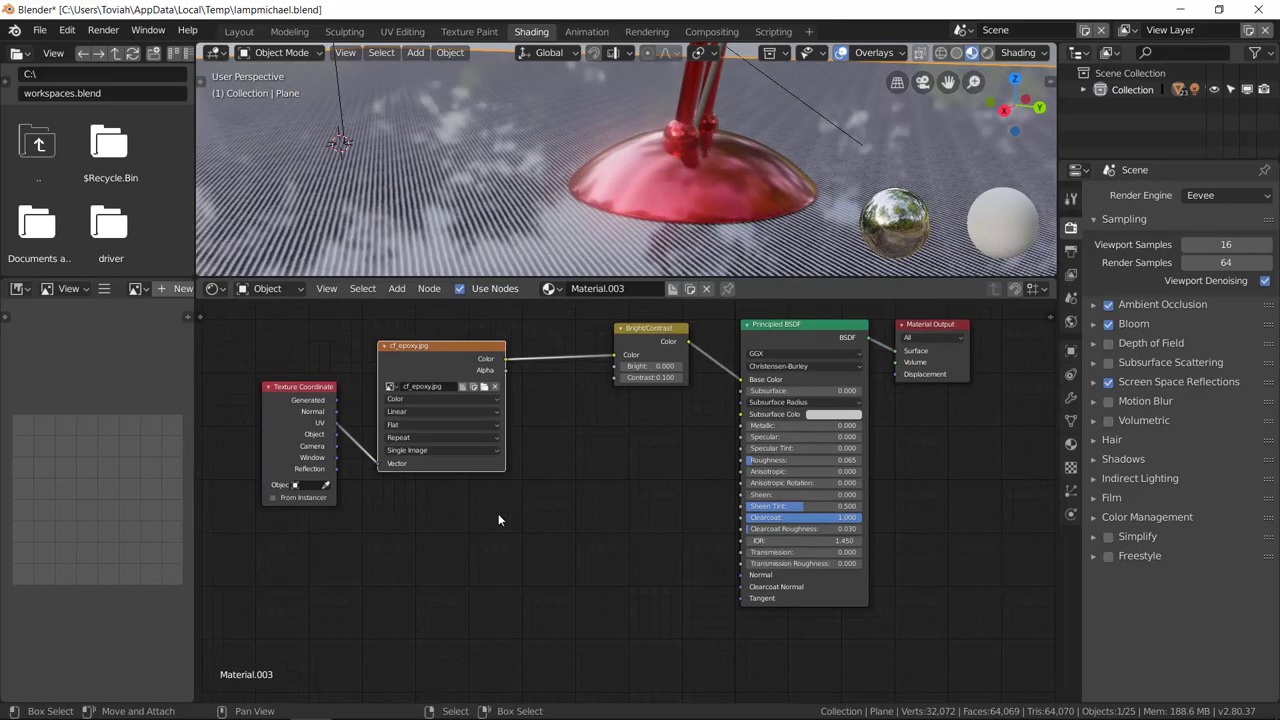
key(shift+a)
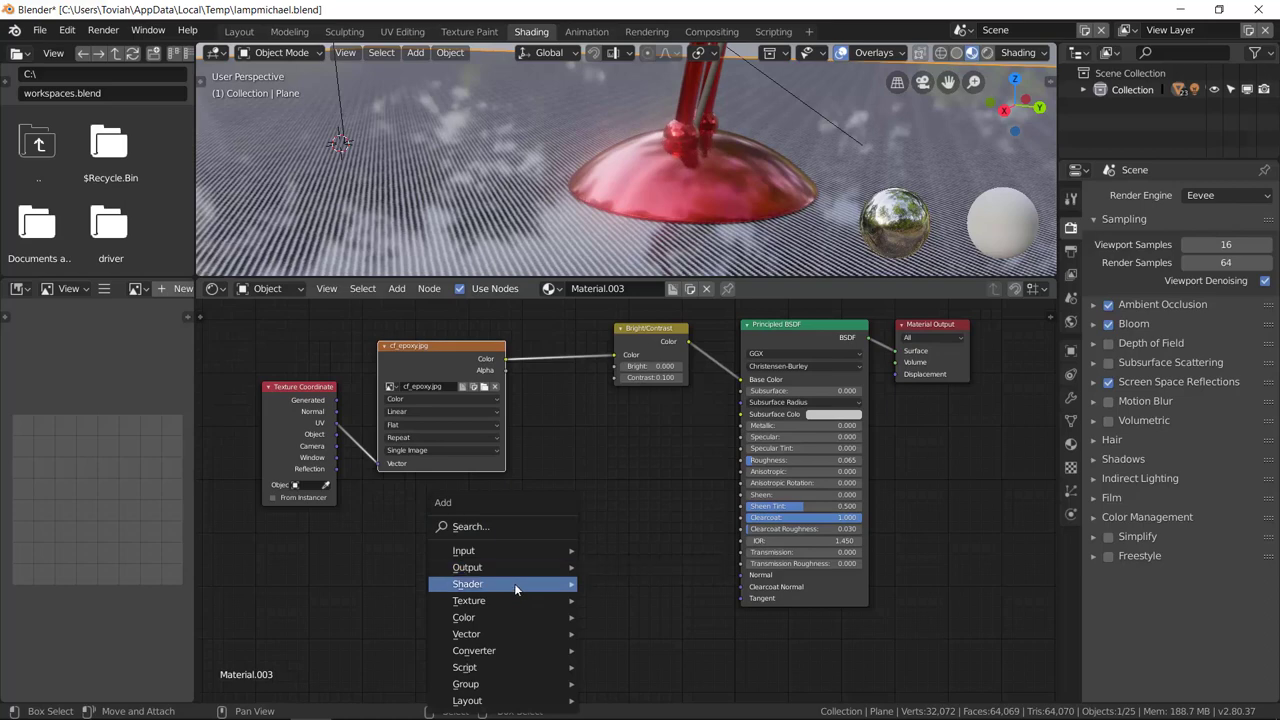
mouse_move(505, 601)
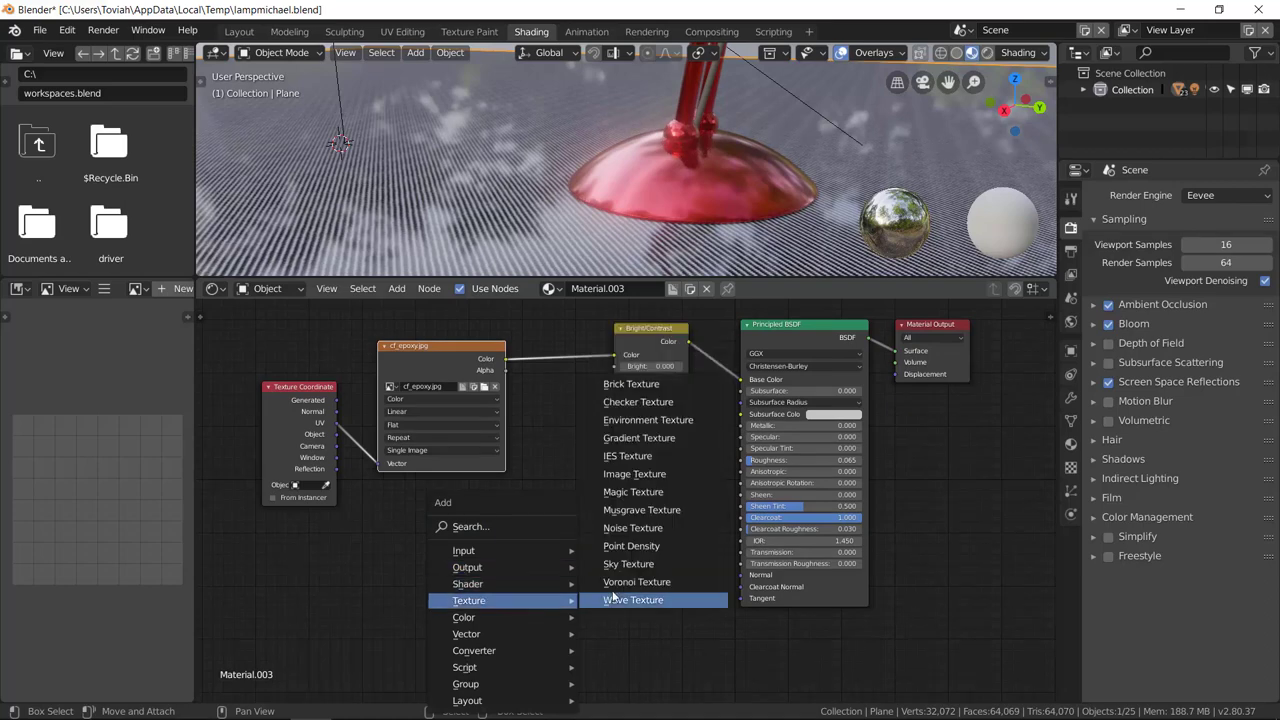
click(656, 474)
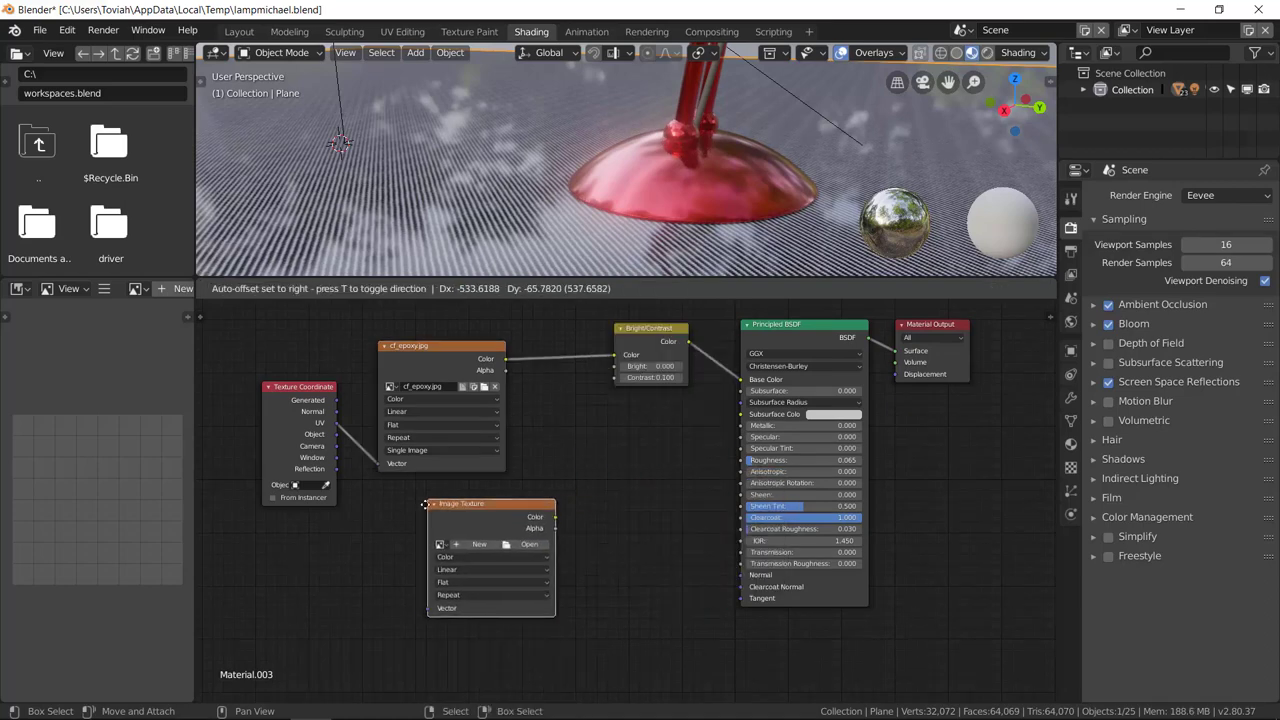
click(390, 522)
drag(337, 424, 382, 620)
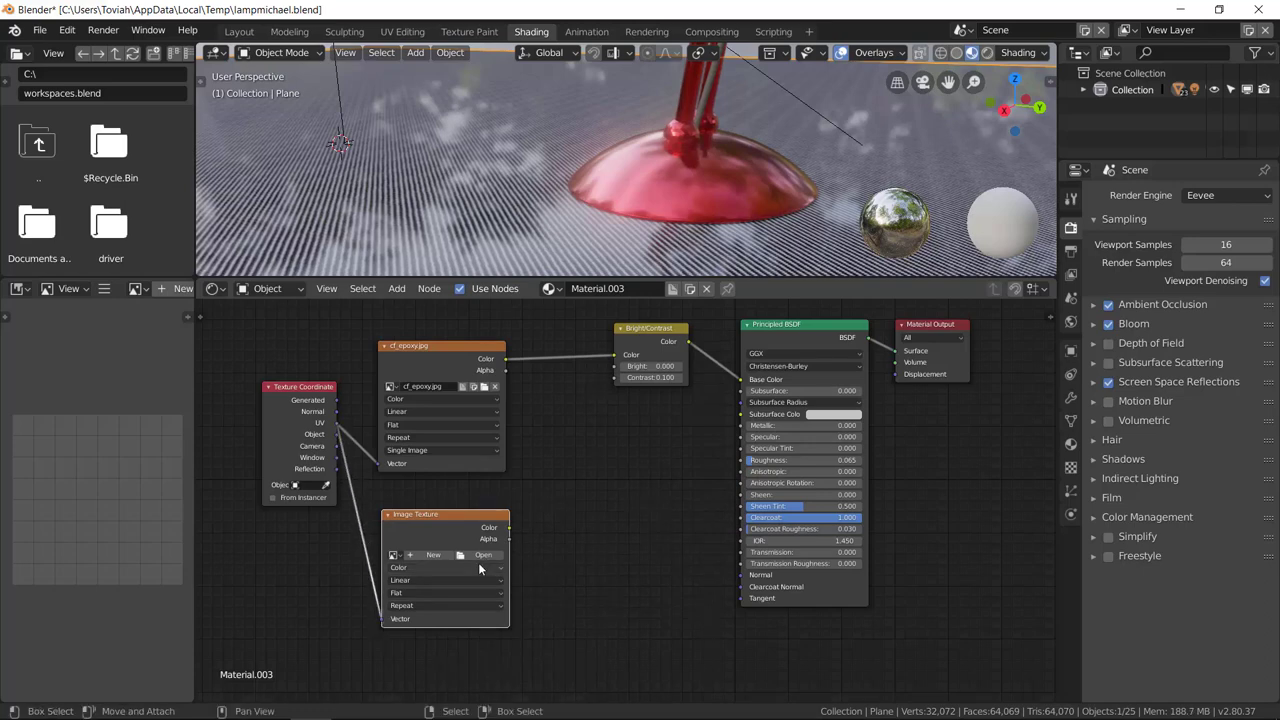
Step: Start opening an image in the new Image Texture node and browse to the SOLIDWORKS composite textures folder, using the path copied from File Explorer
click(484, 555)
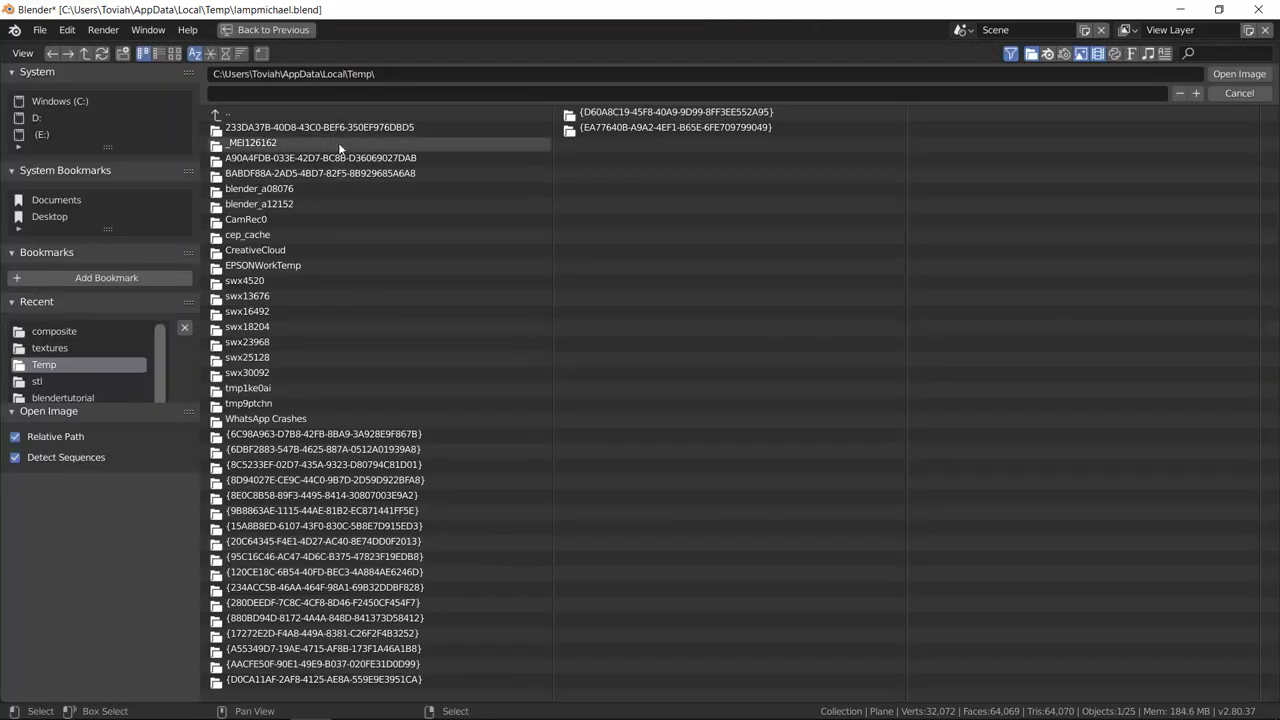
key(alt+Tab)
click(934, 475)
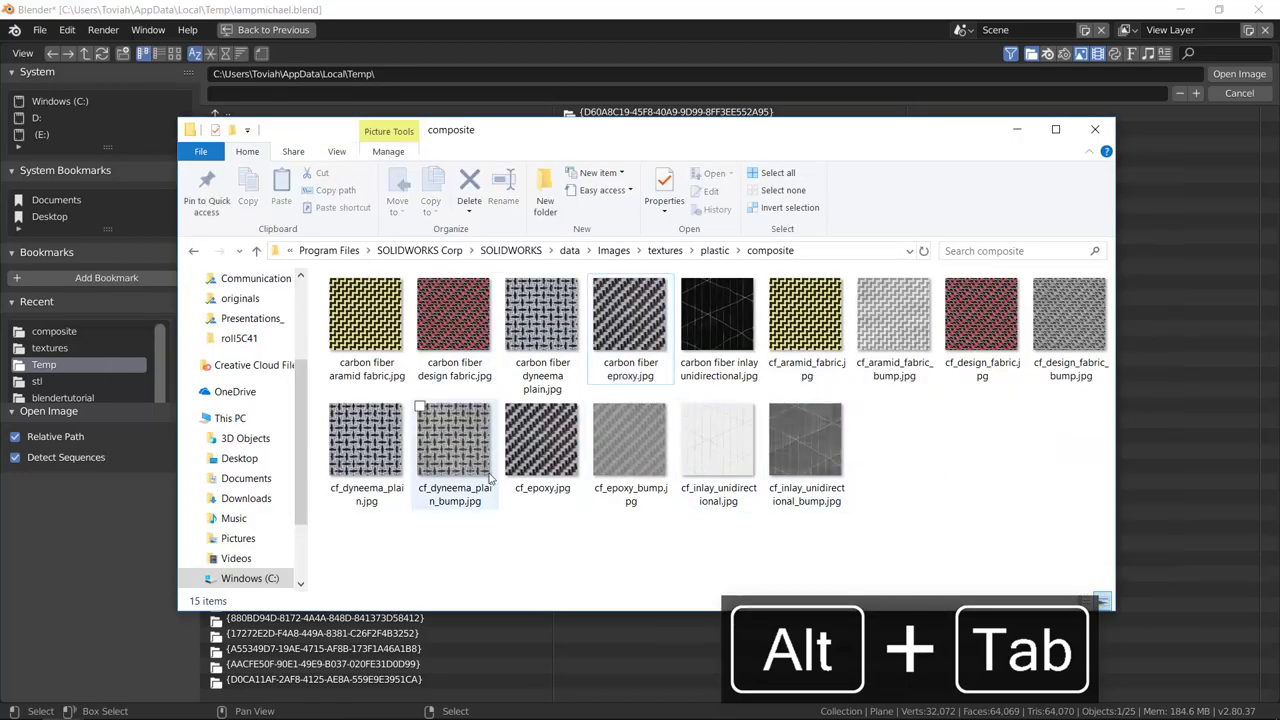
click(614, 454)
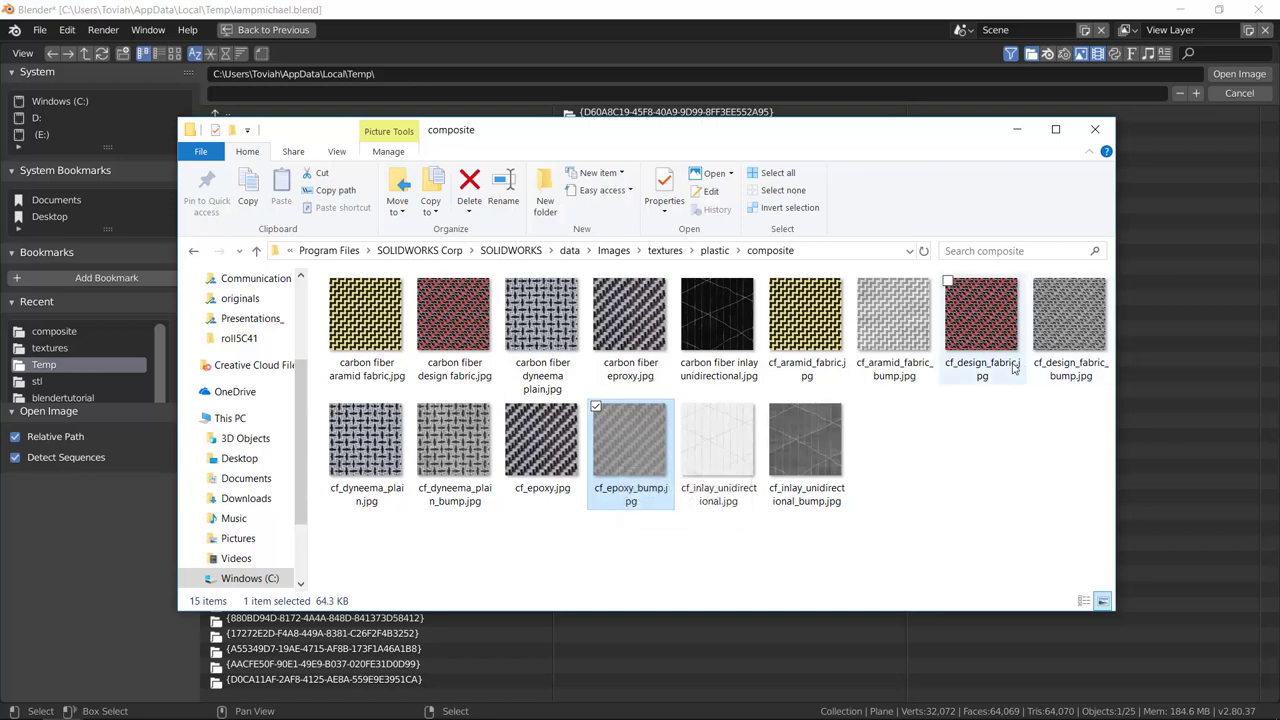
click(835, 251)
key(ctrl+c)
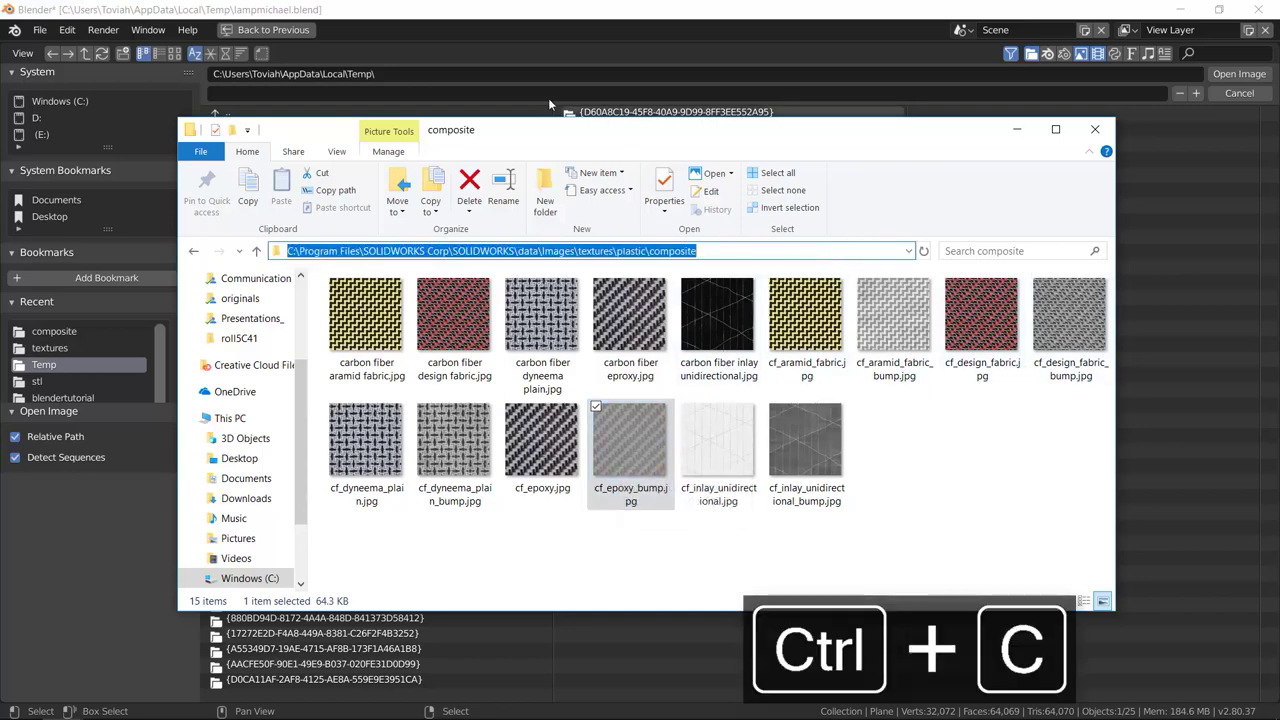
click(552, 77)
key(ctrl+v)
key(Return)
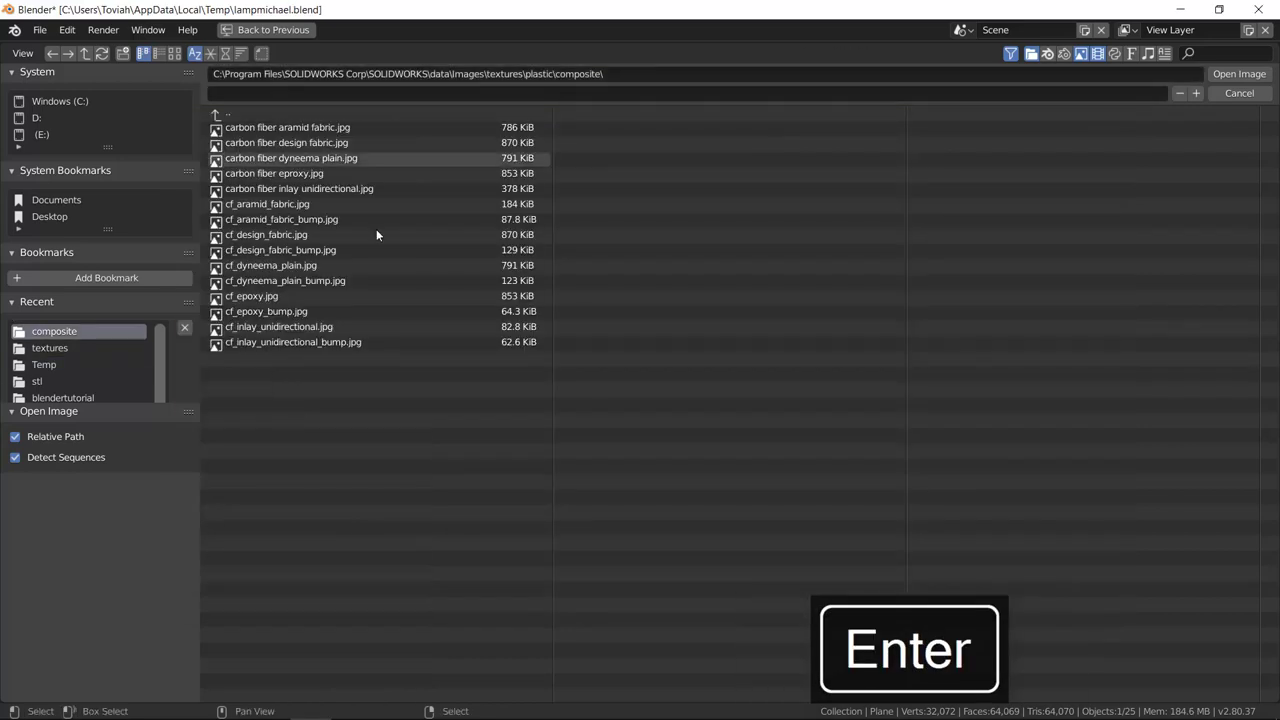
Step: Load cf_epoxy_bump.jpg from the composite folder into the Image Texture node
click(319, 282)
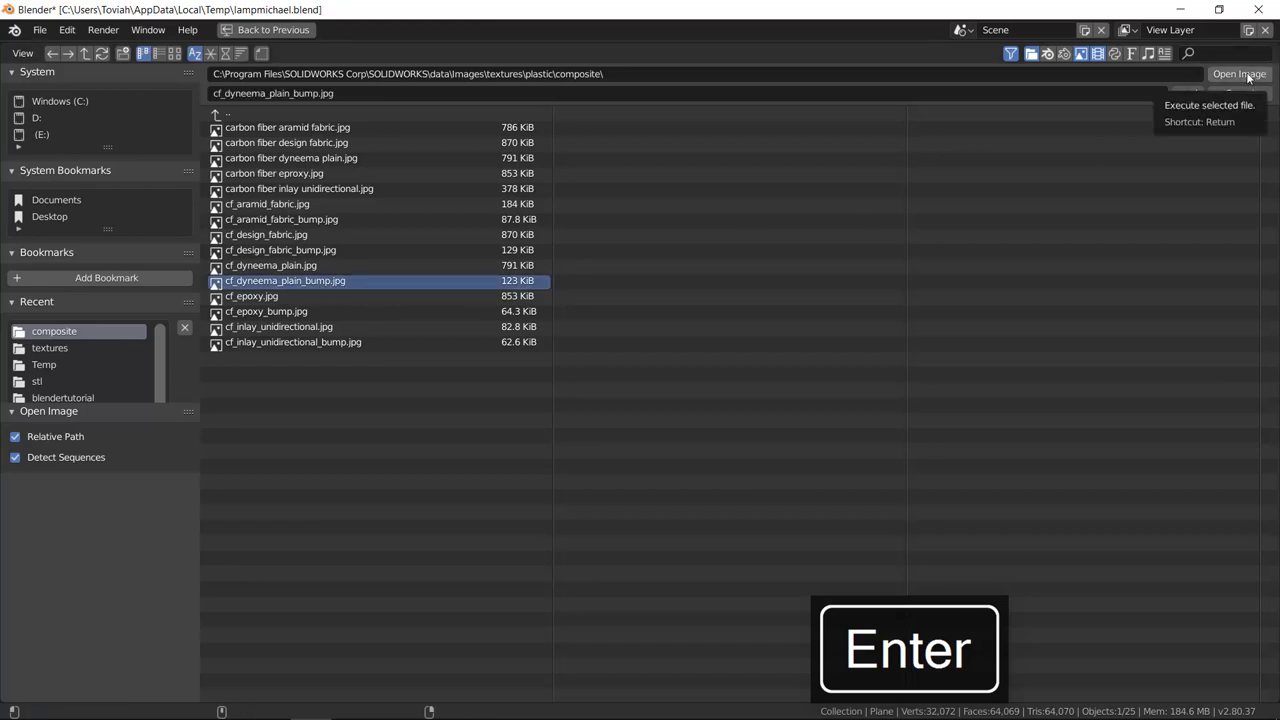
click(305, 310)
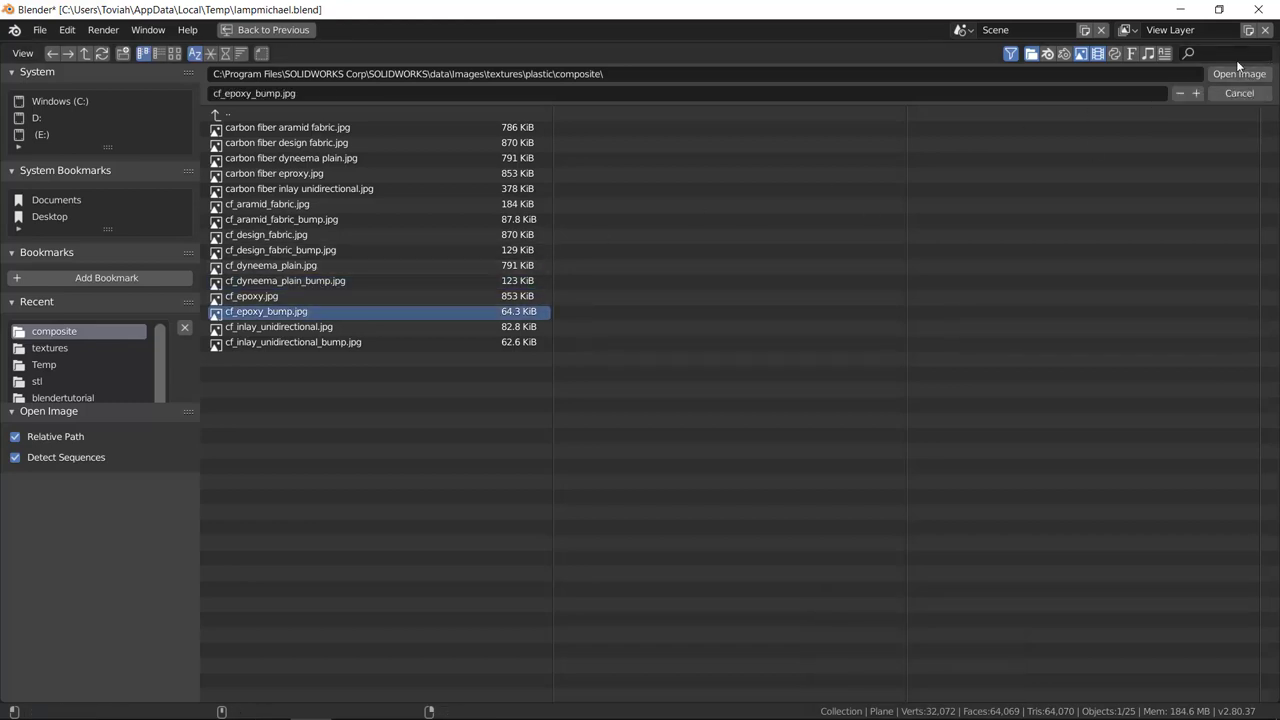
click(1238, 74)
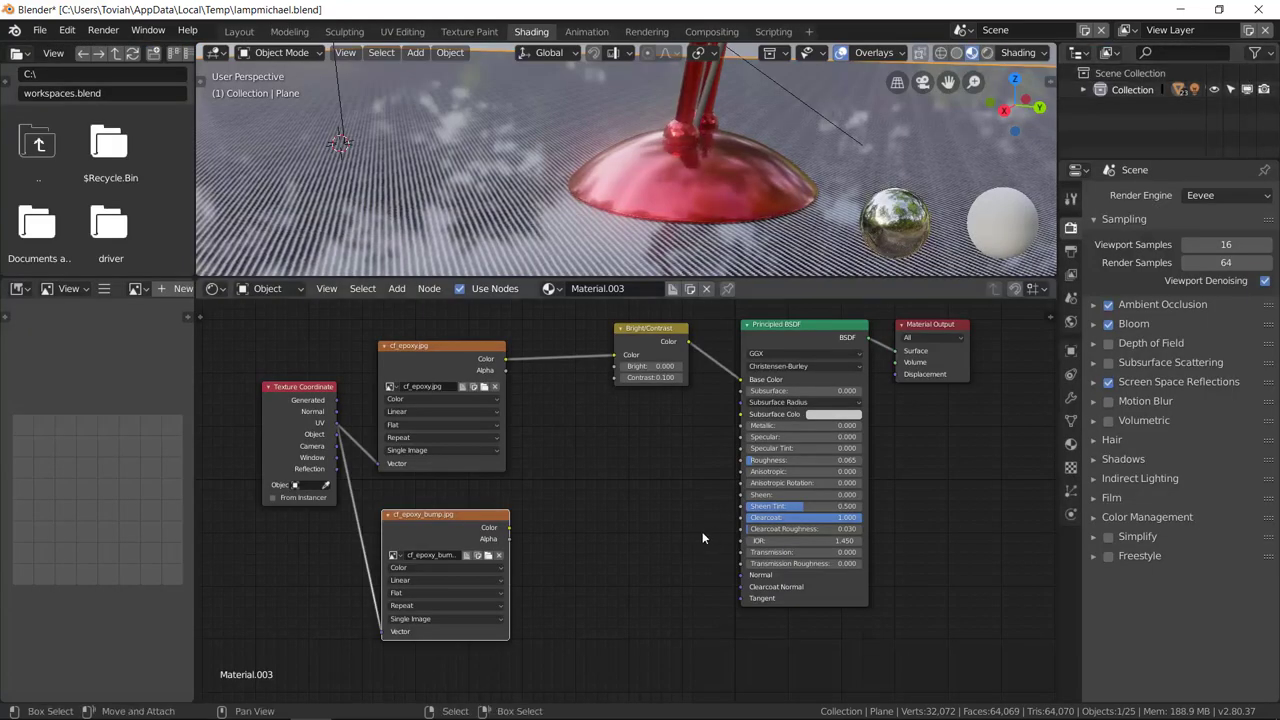
Step: Connect the cf_epoxy_bump.jpg node's Color output to the Principled BSDF's Clearcoat Normal, and move that link to its Normal input
drag(496, 516, 740, 586)
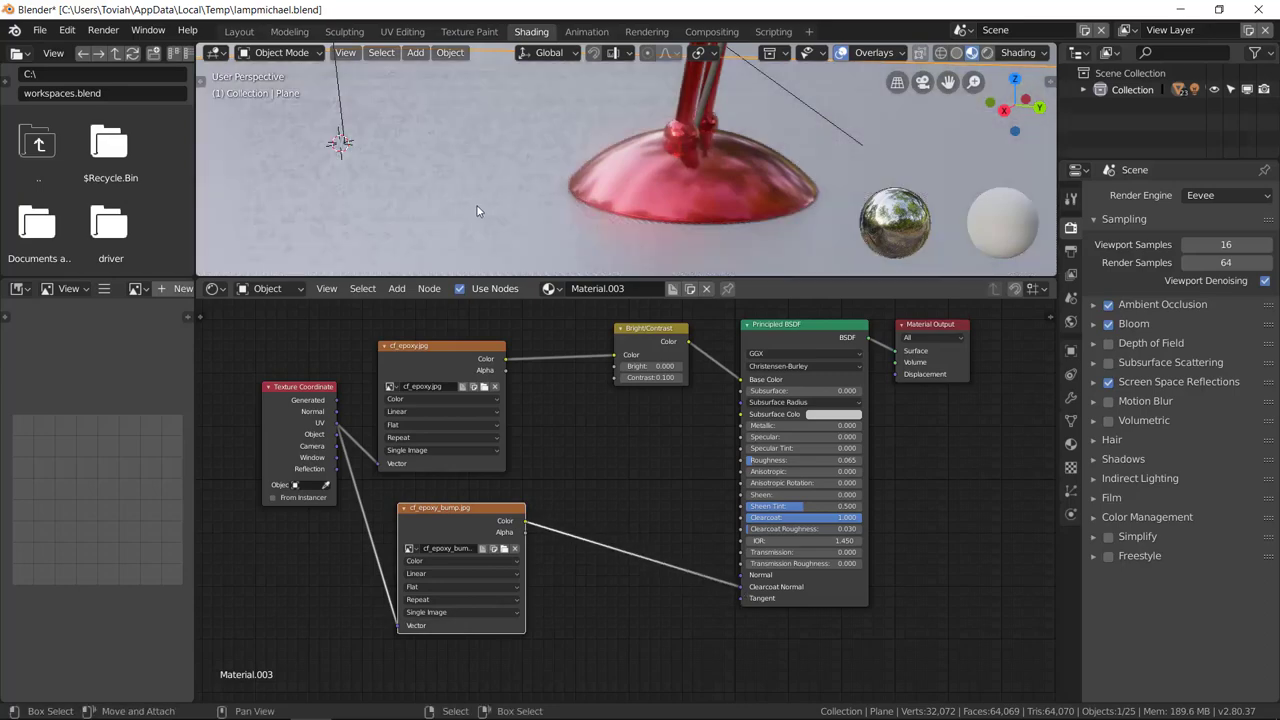
middle_drag(478, 209, 730, 268)
scroll(566, 202, up, 10)
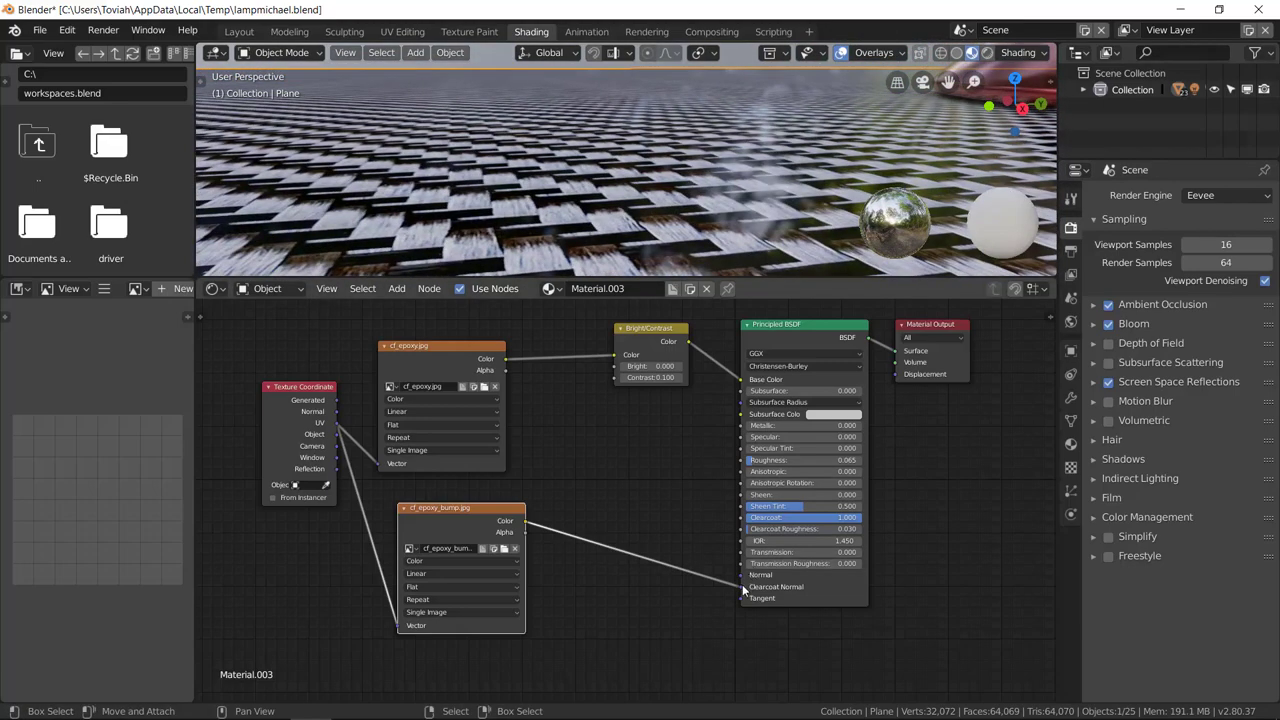
drag(743, 589, 743, 577)
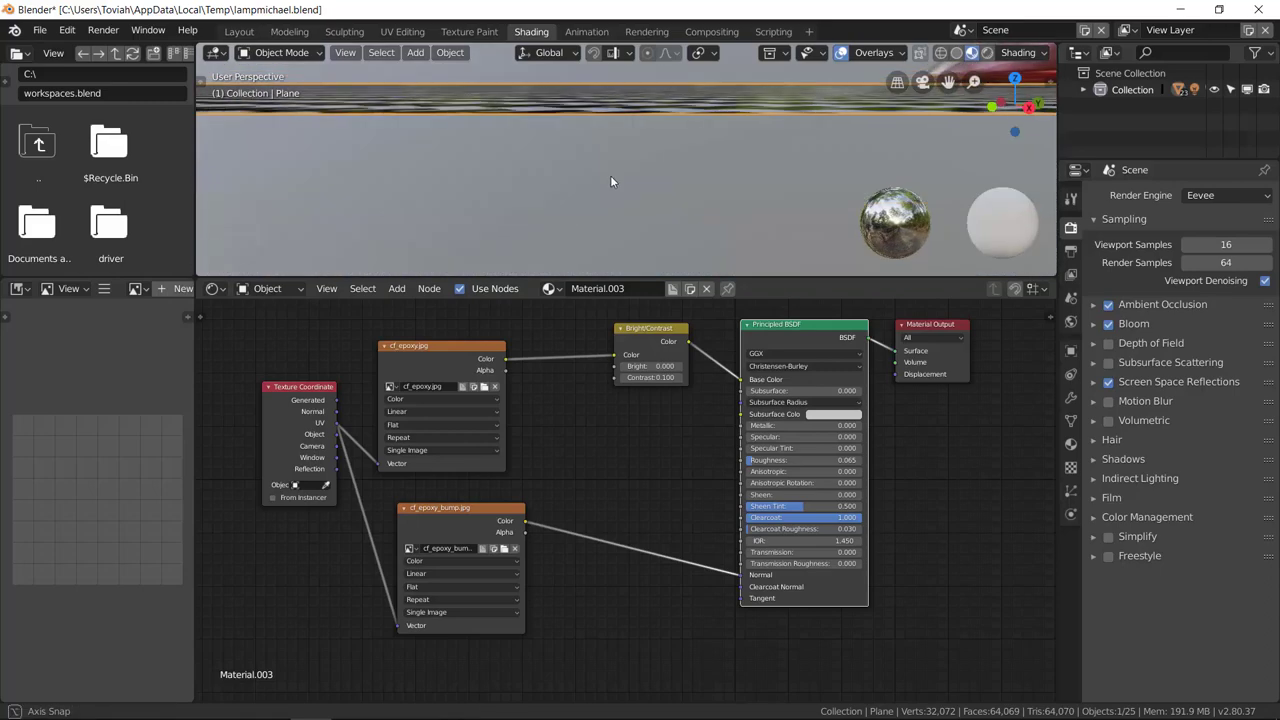
middle_drag(621, 180, 732, 182)
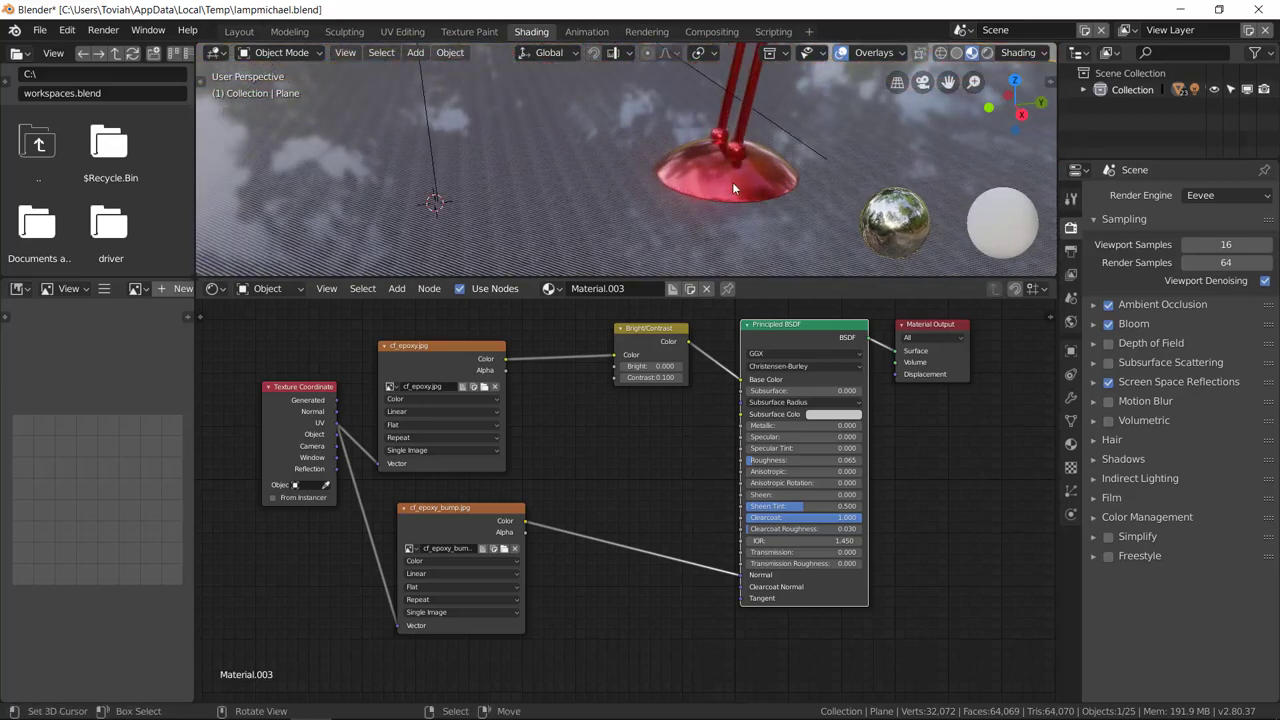
Step: Toggle the viewport shading and examine the lamp and carbon fiber floor in the Layout workspace
click(956, 52)
click(972, 52)
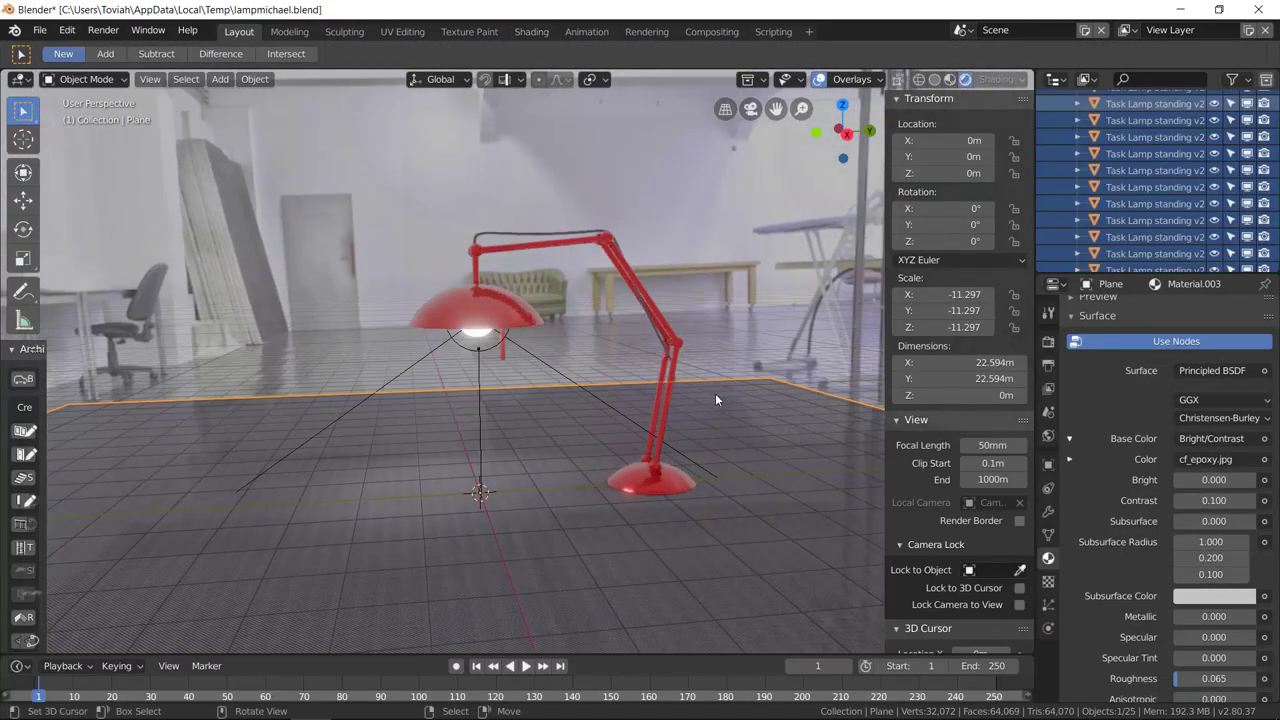
middle_drag(716, 365, 428, 343)
middle_drag(609, 365, 381, 339)
scroll(259, 322, down, 5)
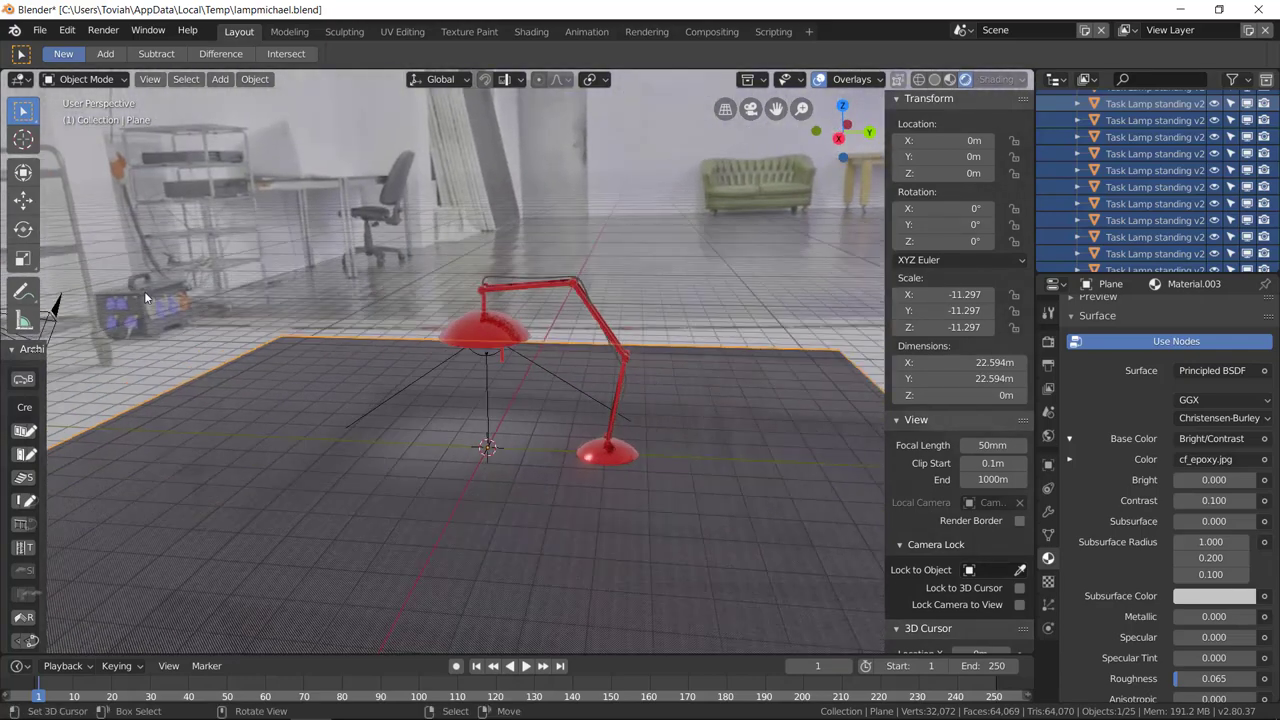
Step: Select the camera and look at the scene through it
click(138, 350)
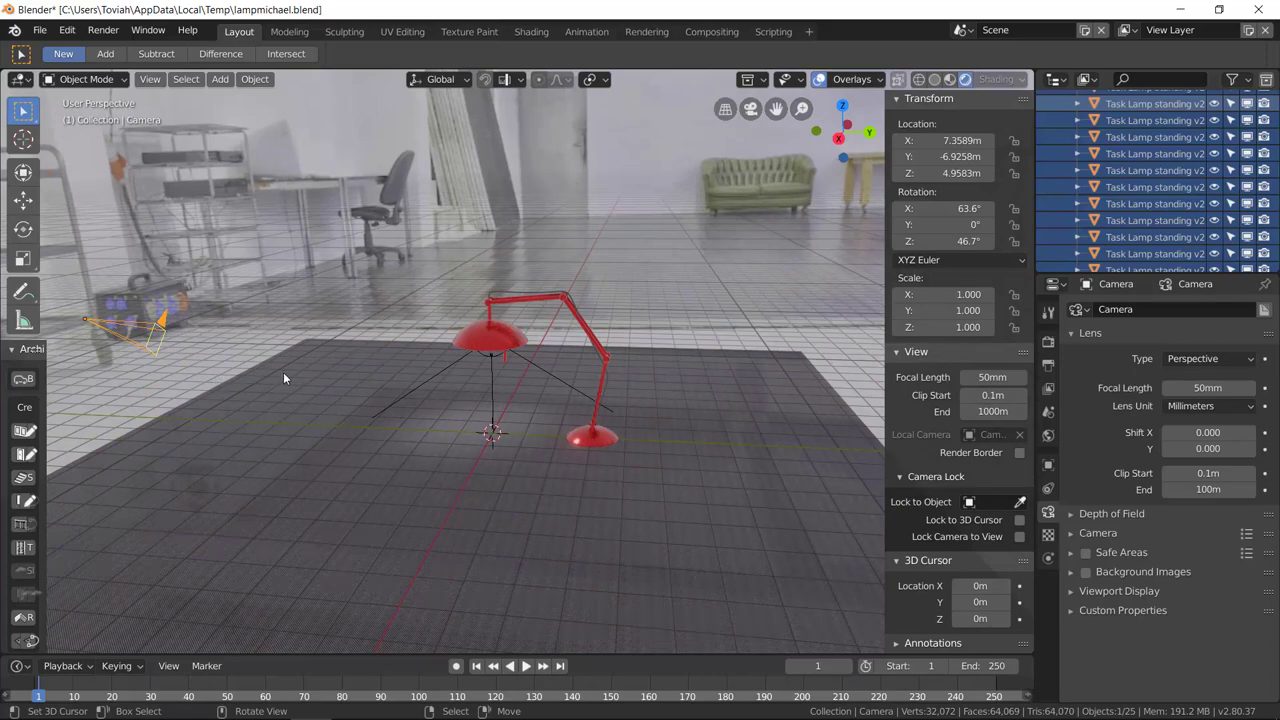
click(751, 109)
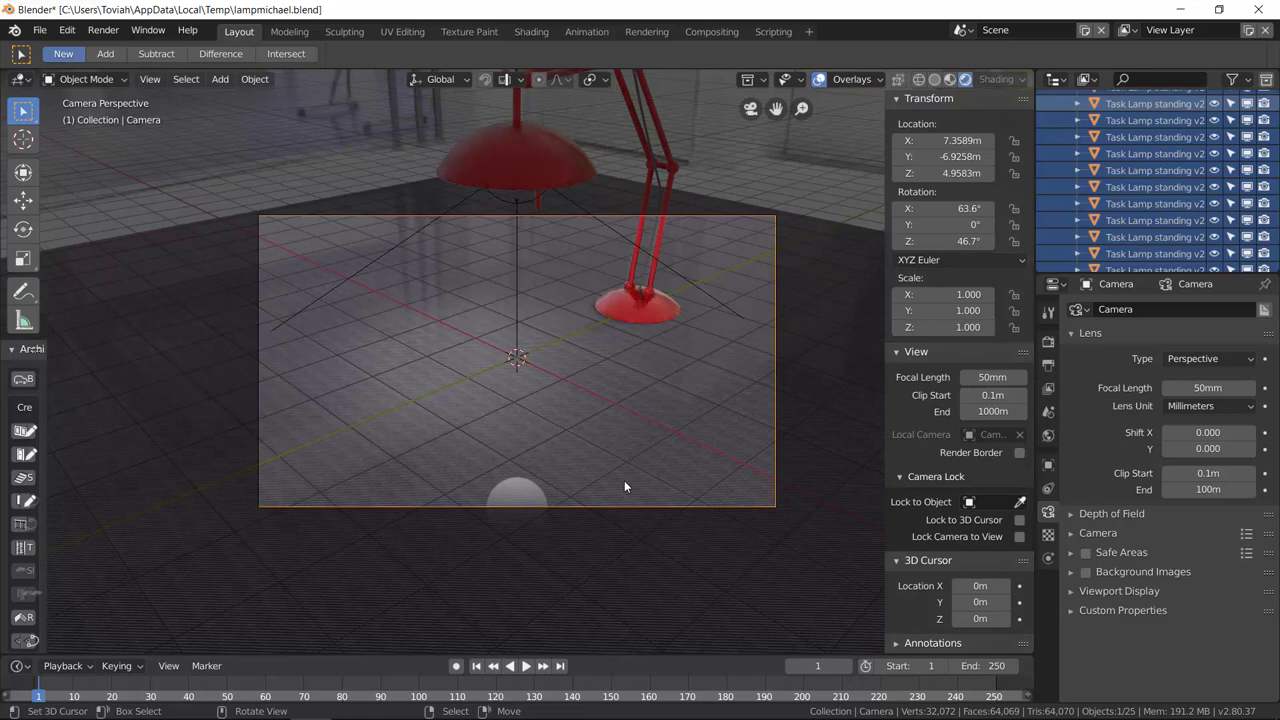
key(shift+grave)
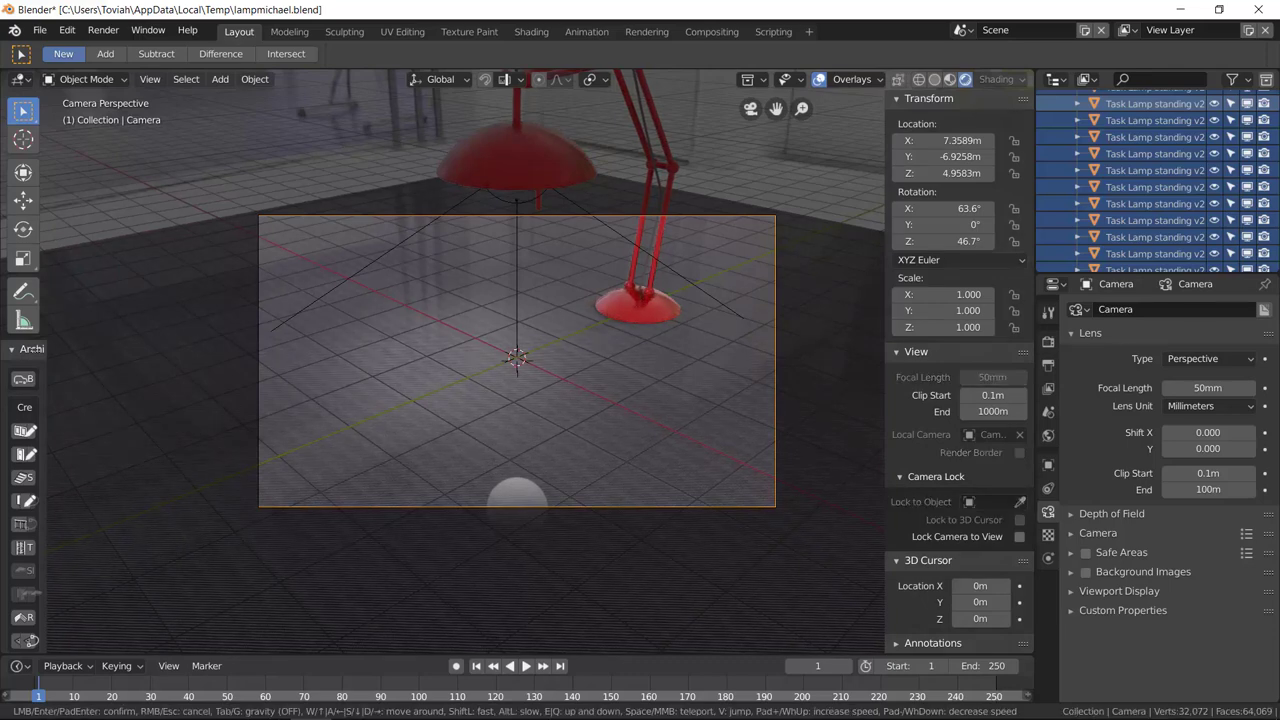
key(Escape)
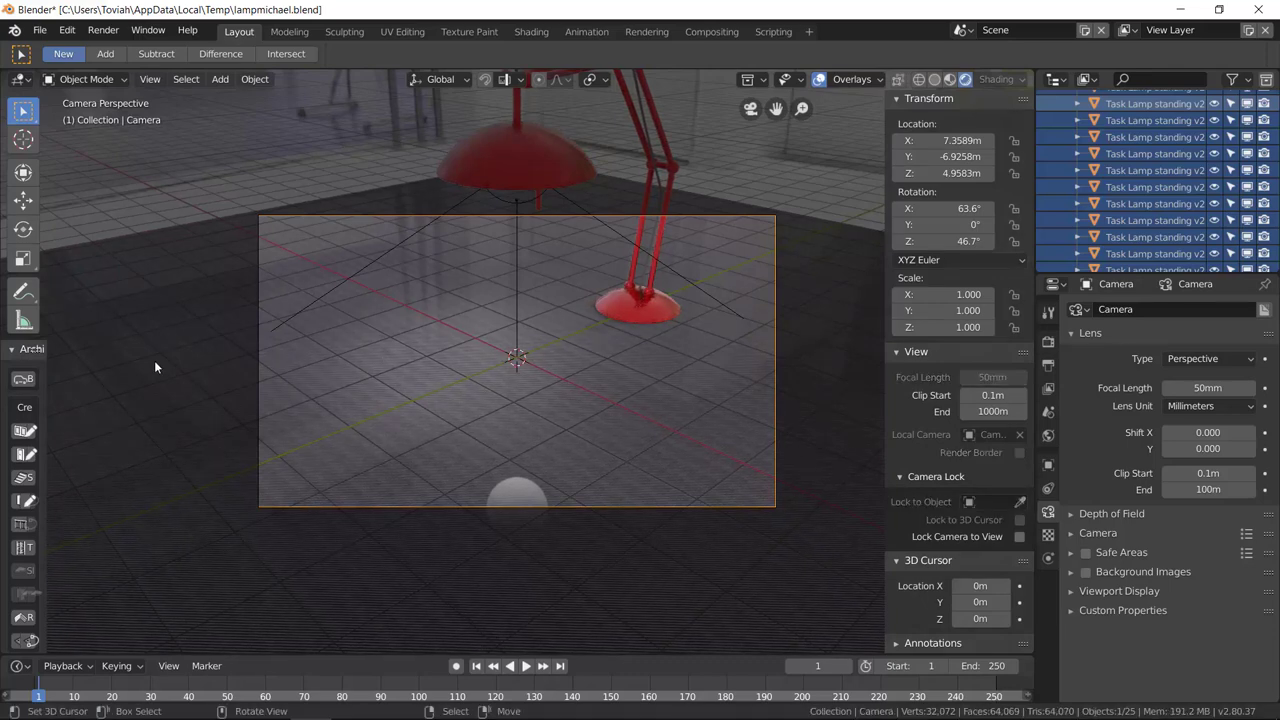
Step: Fly the camera back and sideways to frame the whole lamp, ending at about X 12.9 m, Y -5.6 m, Z 5.3 m
key(shift+grave)
key(s)
key(d)
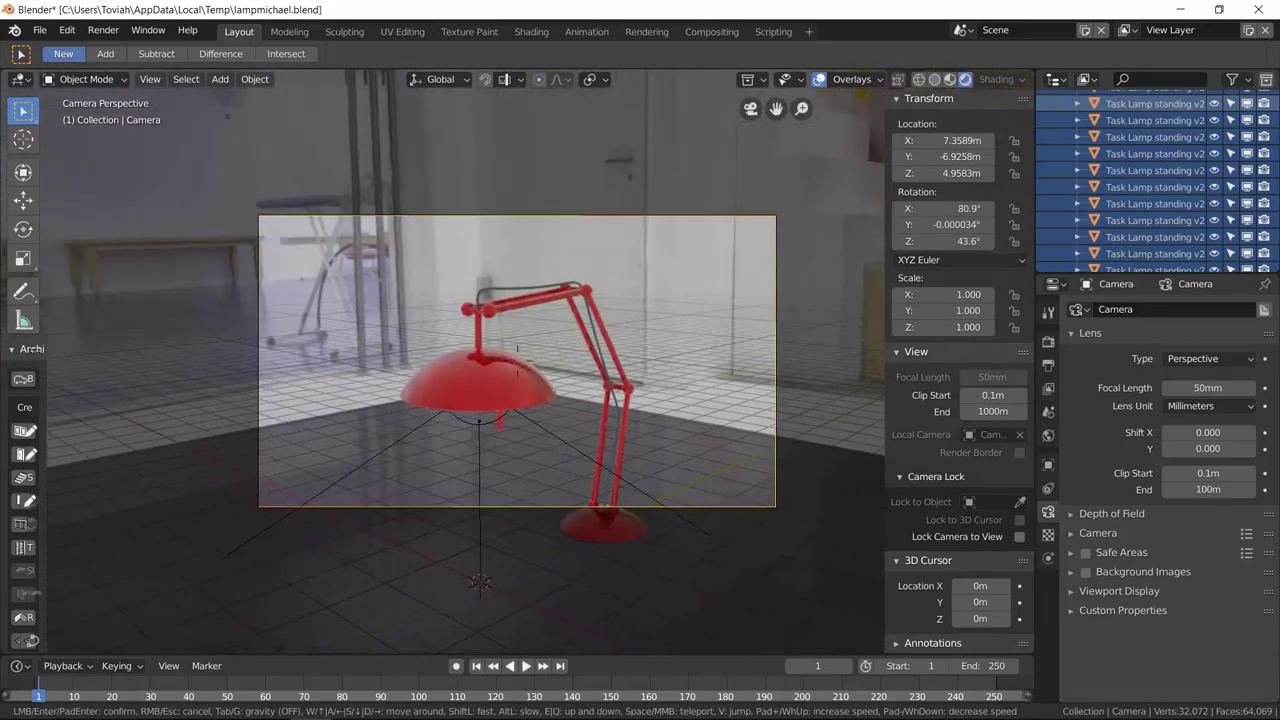
key(s)
key(d)
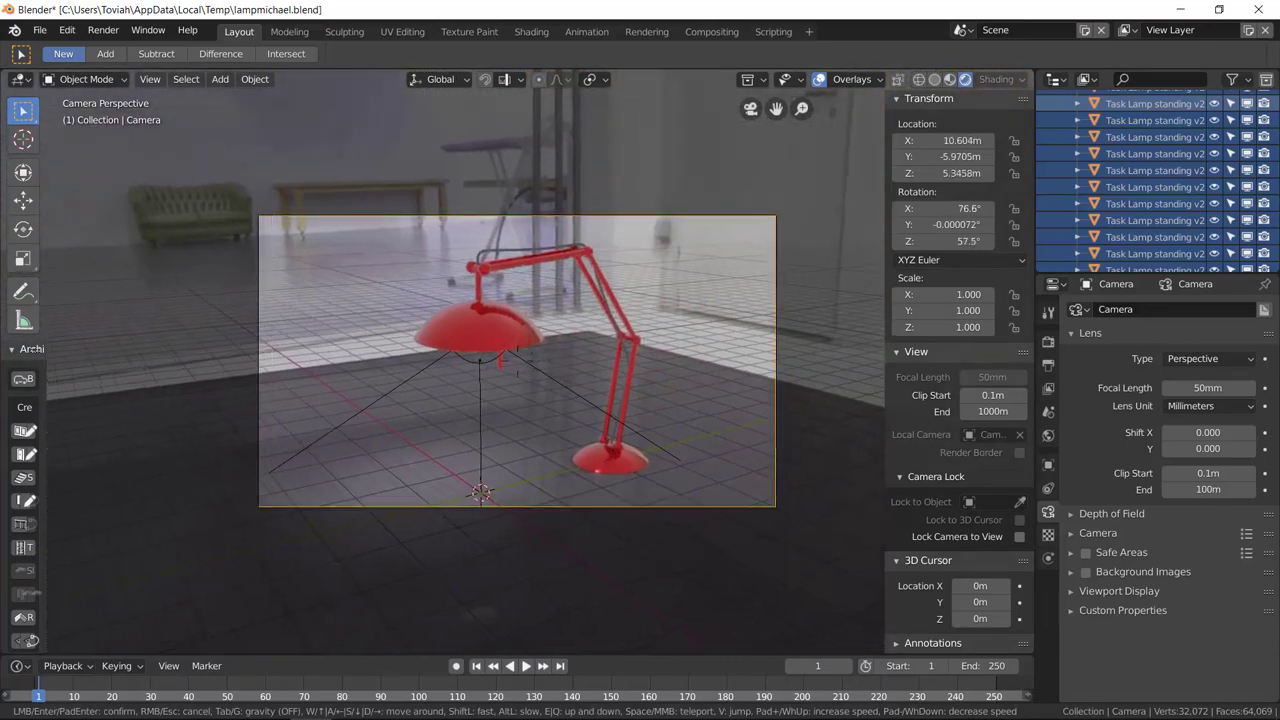
key(d)
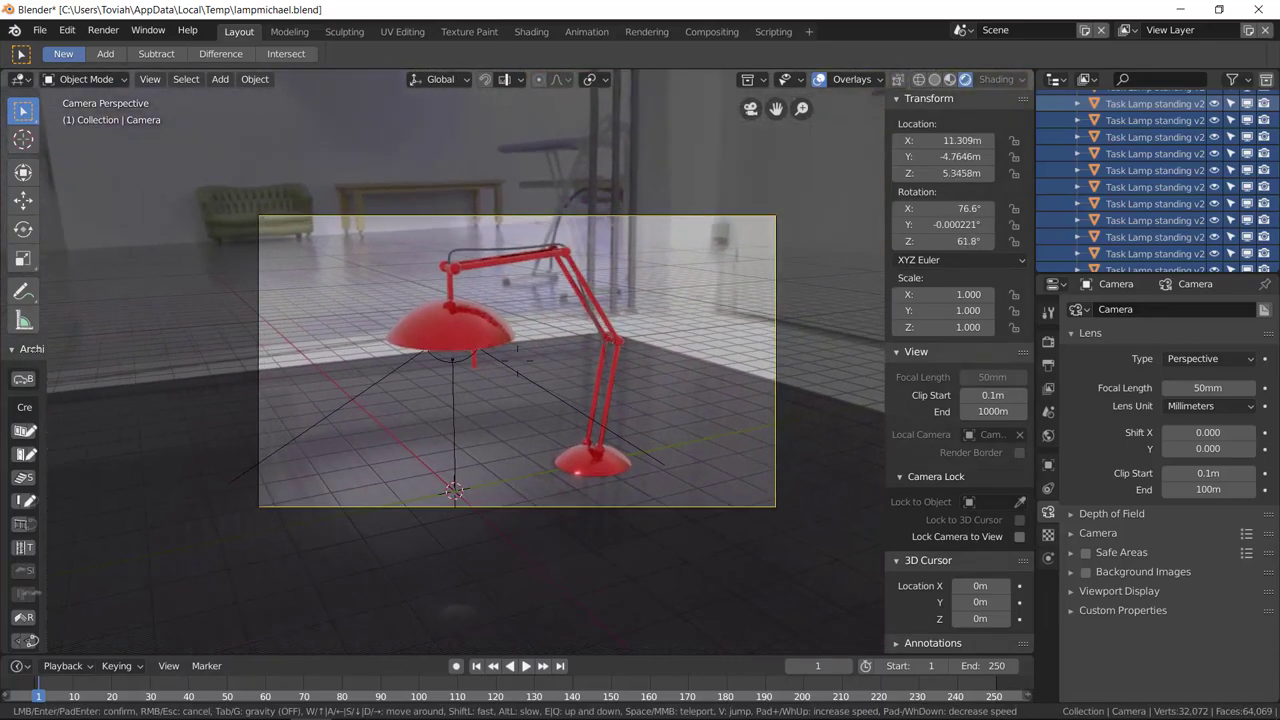
key(d)
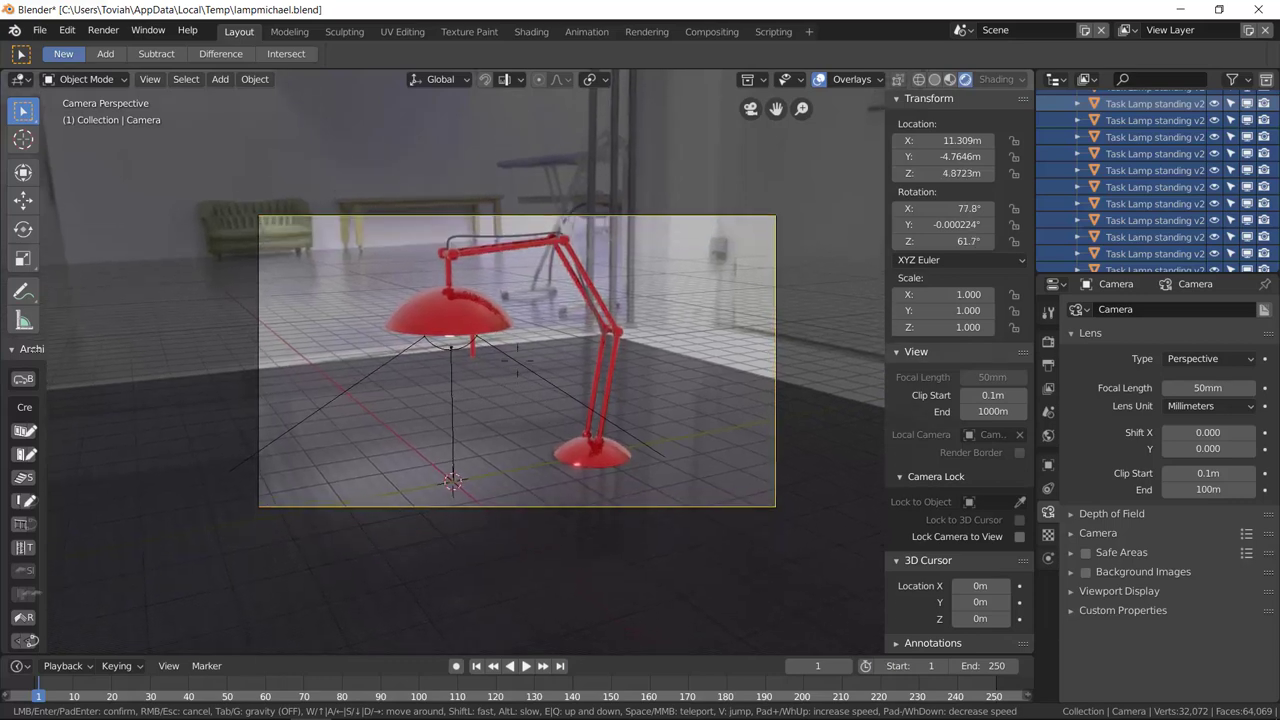
click(518, 360)
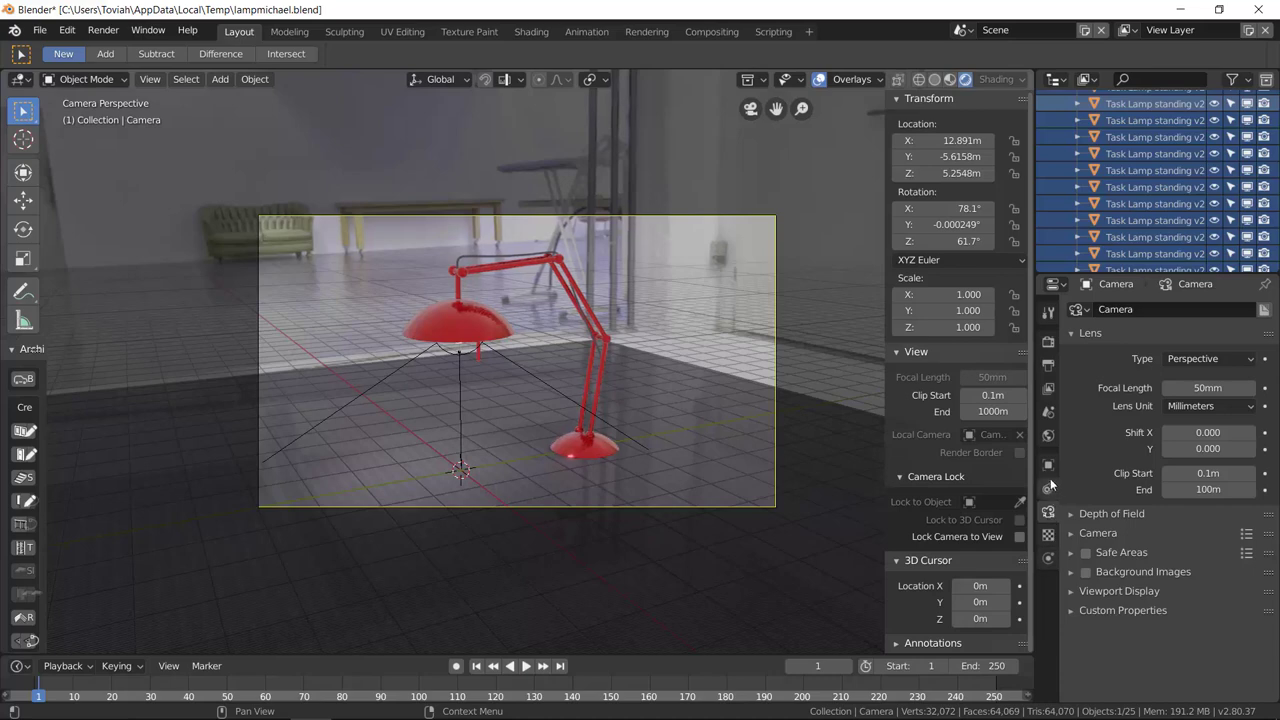
Step: Darken the Studio.hdr world background by trying Strength values of 0.000 and 0.05, and set it to 0.08
click(1048, 435)
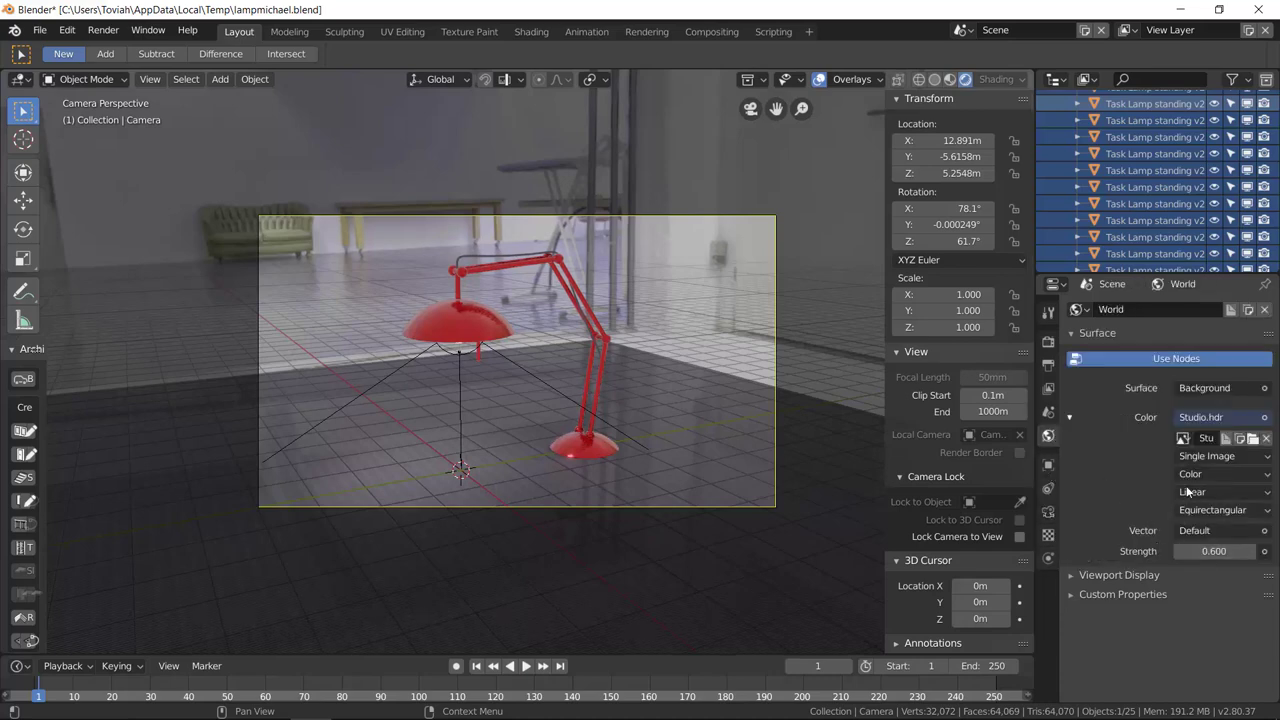
click(1180, 551)
click(1180, 551)
click(1180, 551)
click(1180, 551)
click(1180, 551)
click(1180, 551)
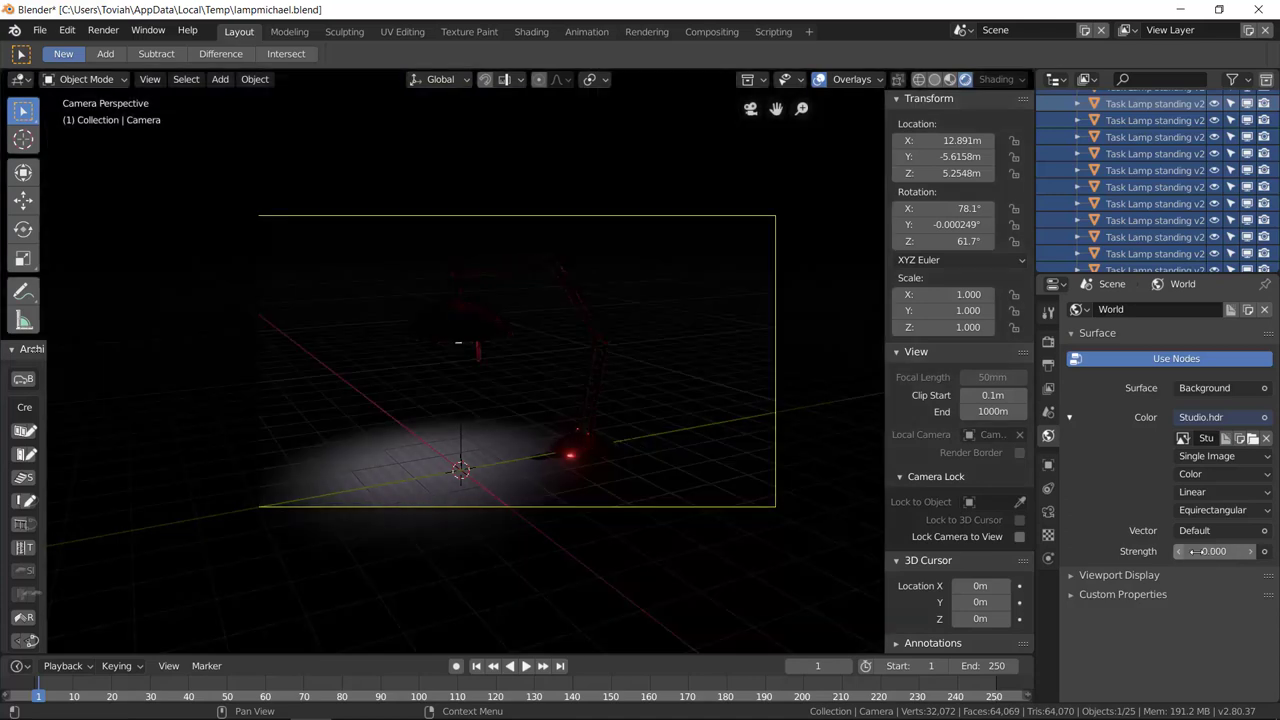
click(1241, 551)
key(BackSpace)
text(0.05)
key(Return)
click(1229, 552)
text(.08)
key(Return)
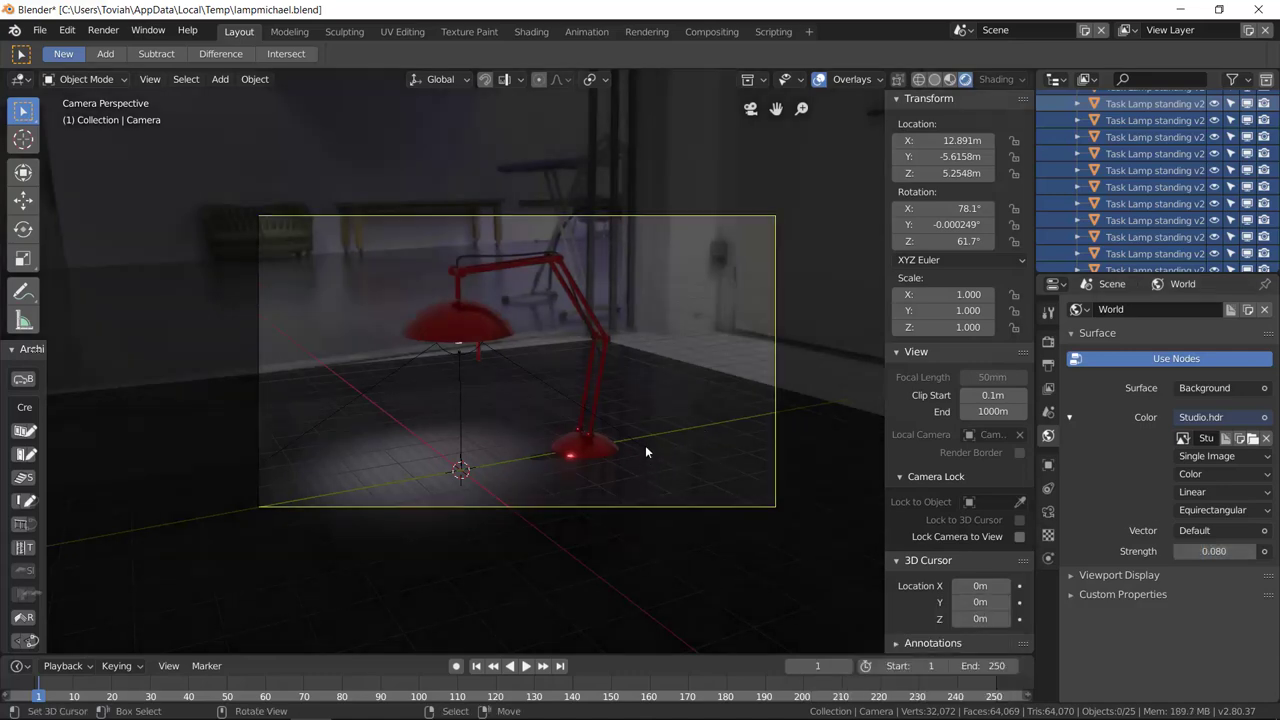
Step: Save the file, and render the camera view to examine the lamp and floor in the result
key(ctrl+s)
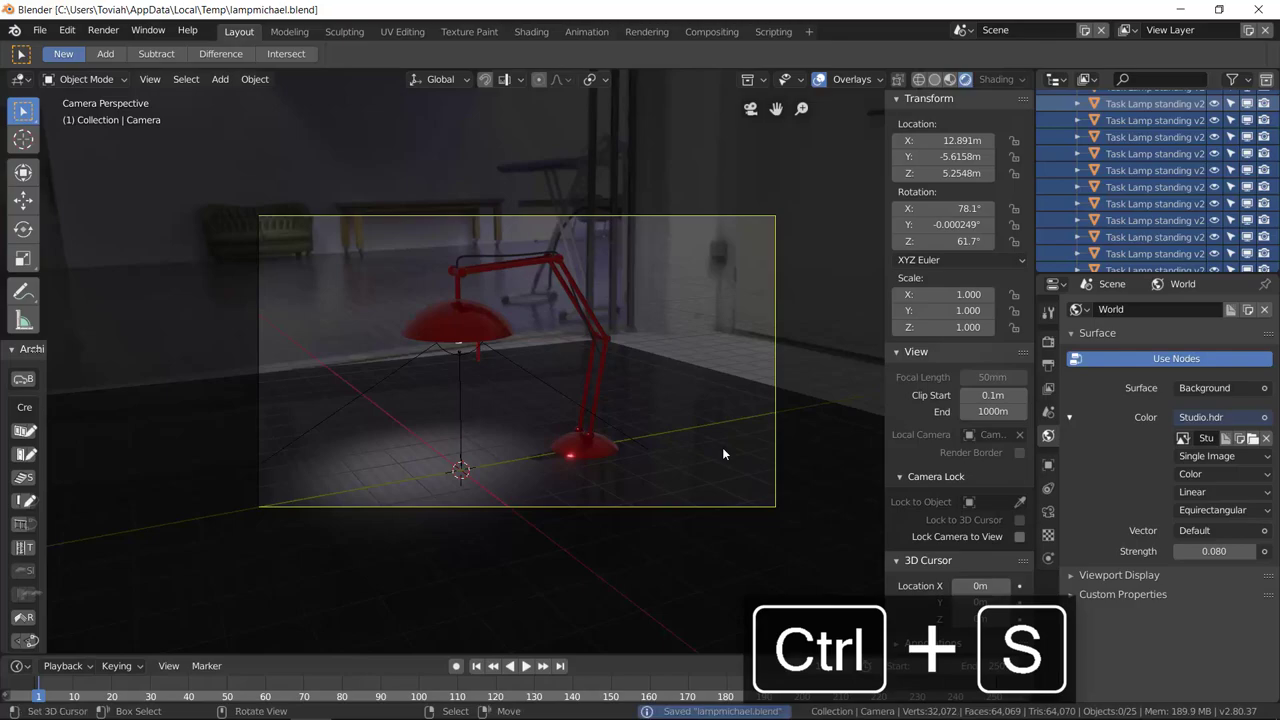
key(F12)
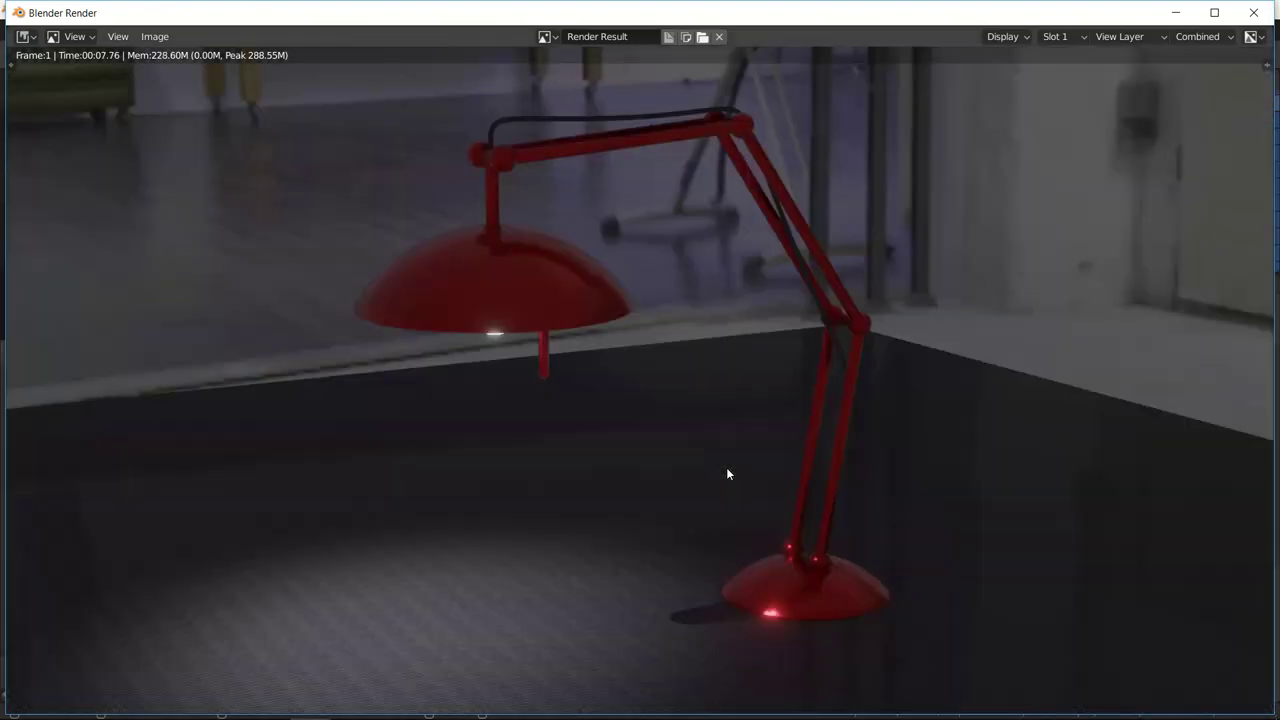
scroll(746, 491, down, 1)
scroll(746, 492, up, 1)
scroll(746, 493, up, 1)
scroll(746, 493, down, 1)
scroll(780, 475, down, 1)
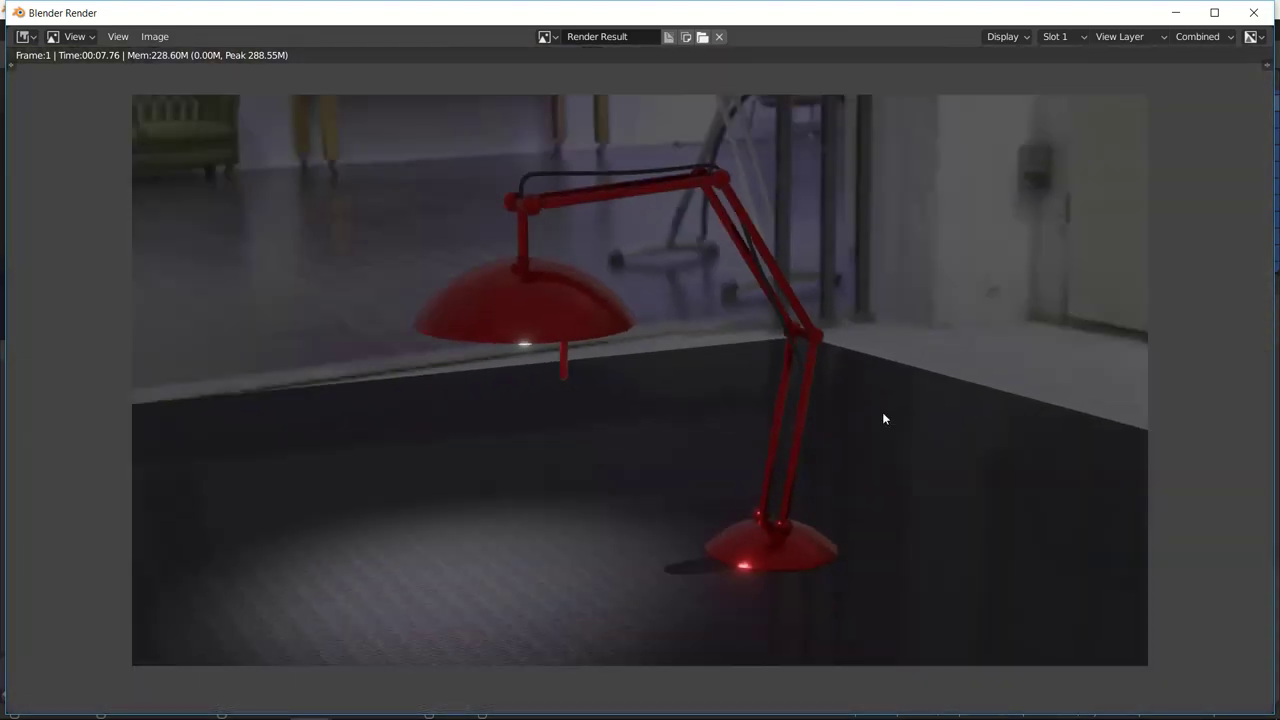
click(1240, 13)
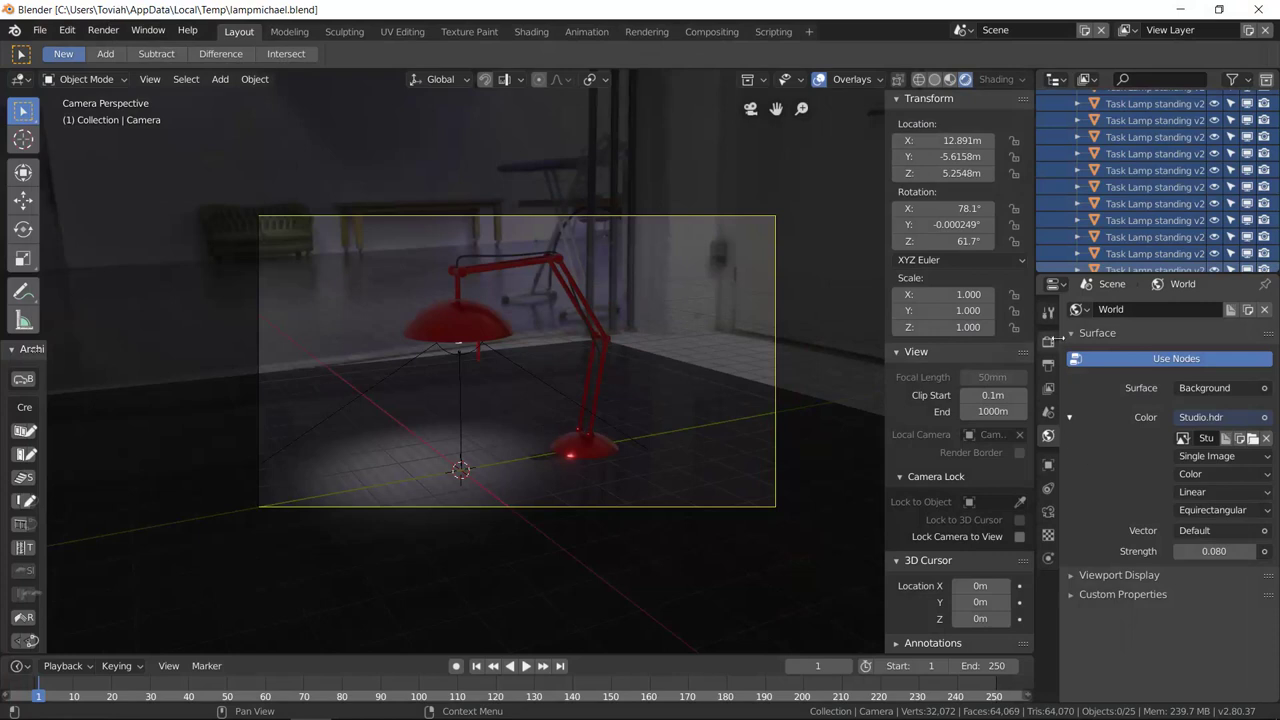
Step: Try 128 Render Samples in the Eevee sampling settings and restore the value to 64
click(1050, 344)
click(1228, 360)
click(1246, 376)
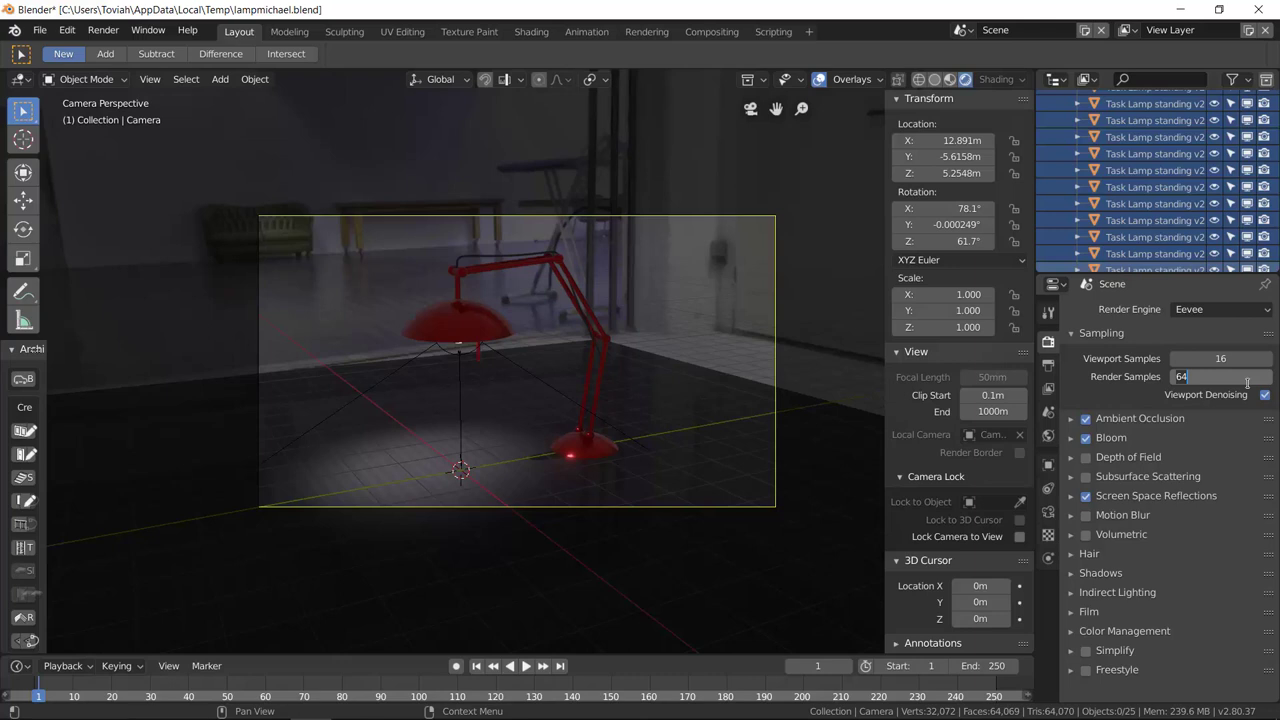
text(128)
key(Return)
click(1259, 370)
text(64)
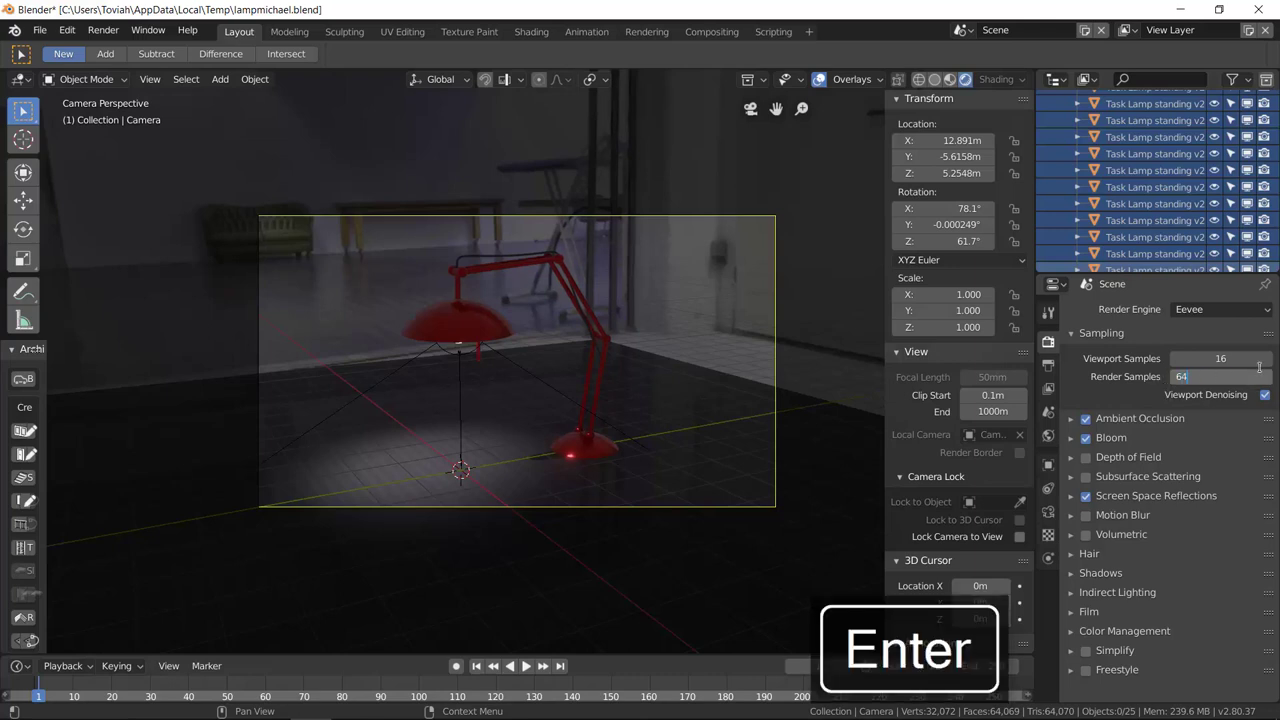
key(Return)
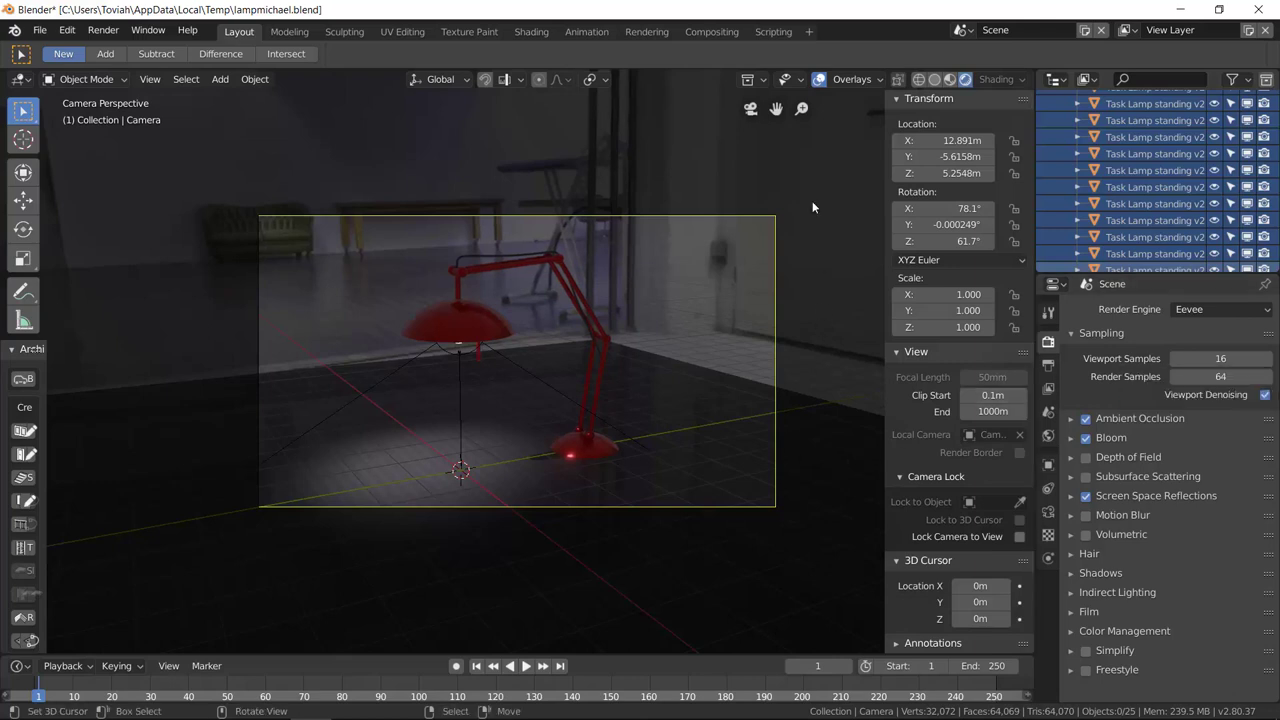
Step: Switch the scene's render engine from Eevee to Cycles
mouse_move(670, 364)
middle_down()
mouse_move(641, 369)
mouse_move(691, 368)
middle_up()
click(1232, 310)
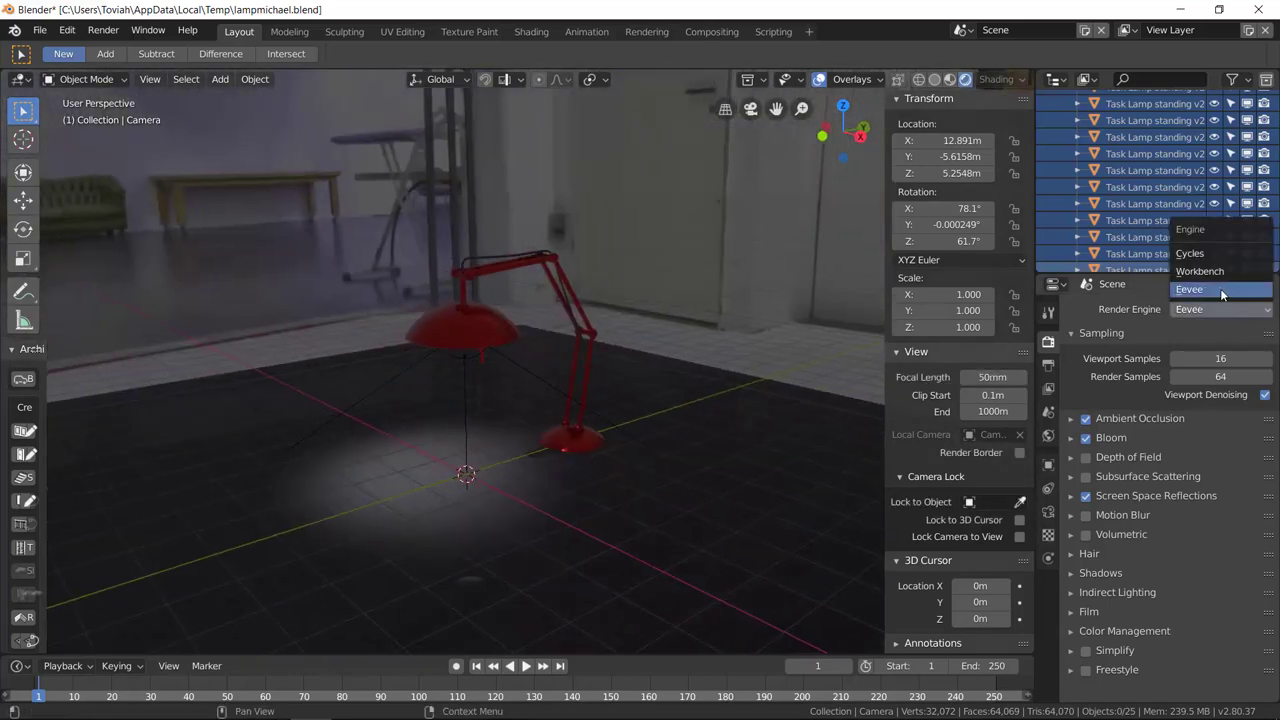
click(1210, 254)
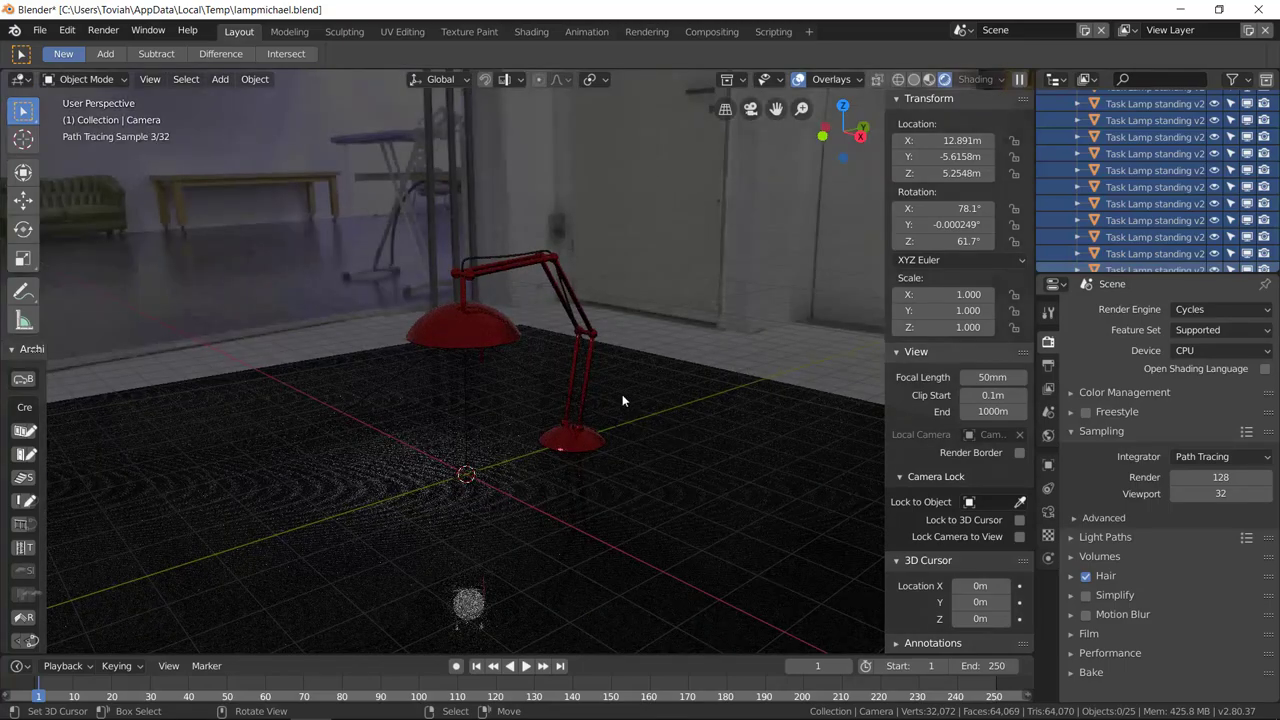
Step: Duplicate the lamp's light bulb and place the copy directly below the lampshade
scroll(682, 394, up, 3)
middle_drag(682, 387, 705, 402)
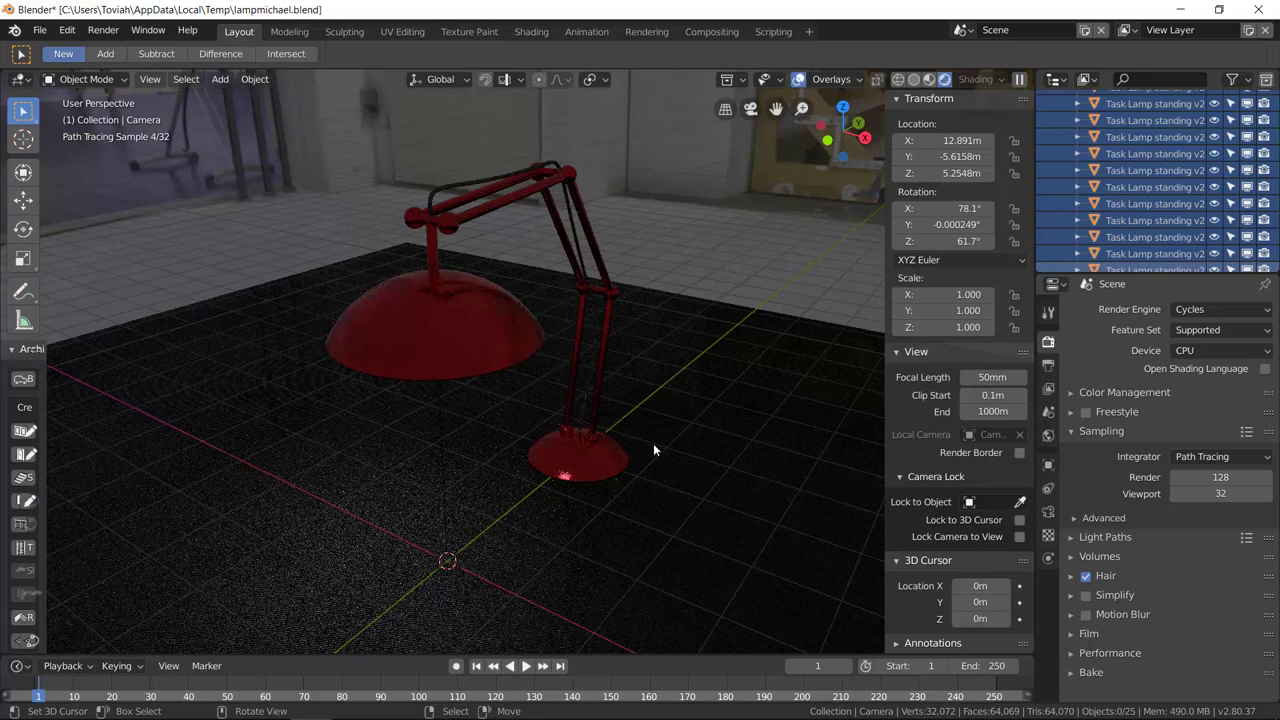
mouse_move(592, 455)
middle_down()
mouse_move(582, 425)
mouse_move(438, 282)
middle_up()
click(442, 292)
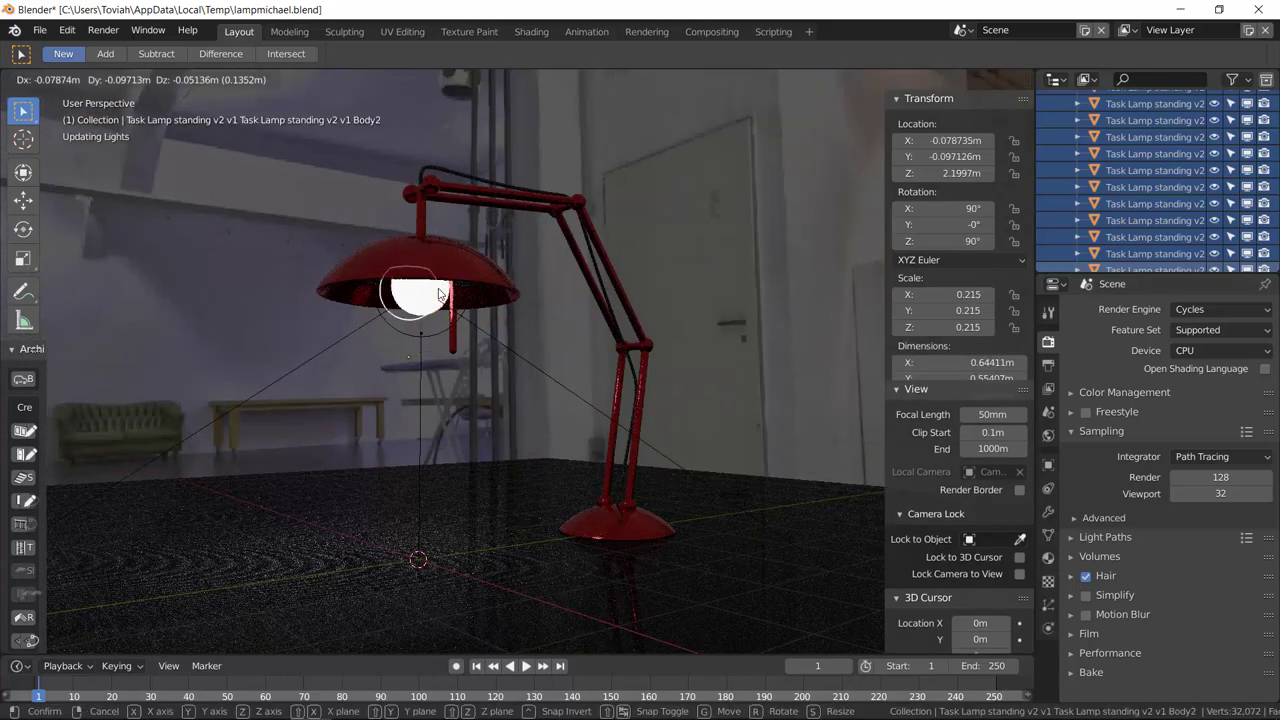
key(shift+d)
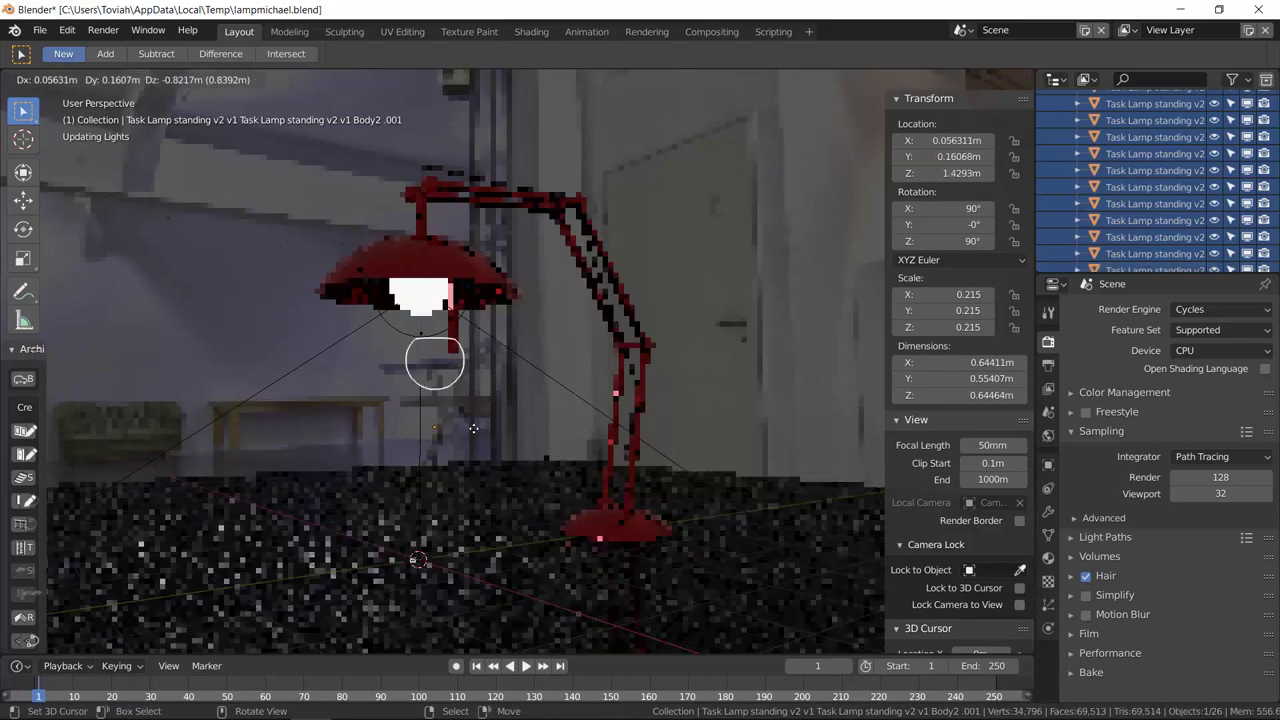
click(664, 457)
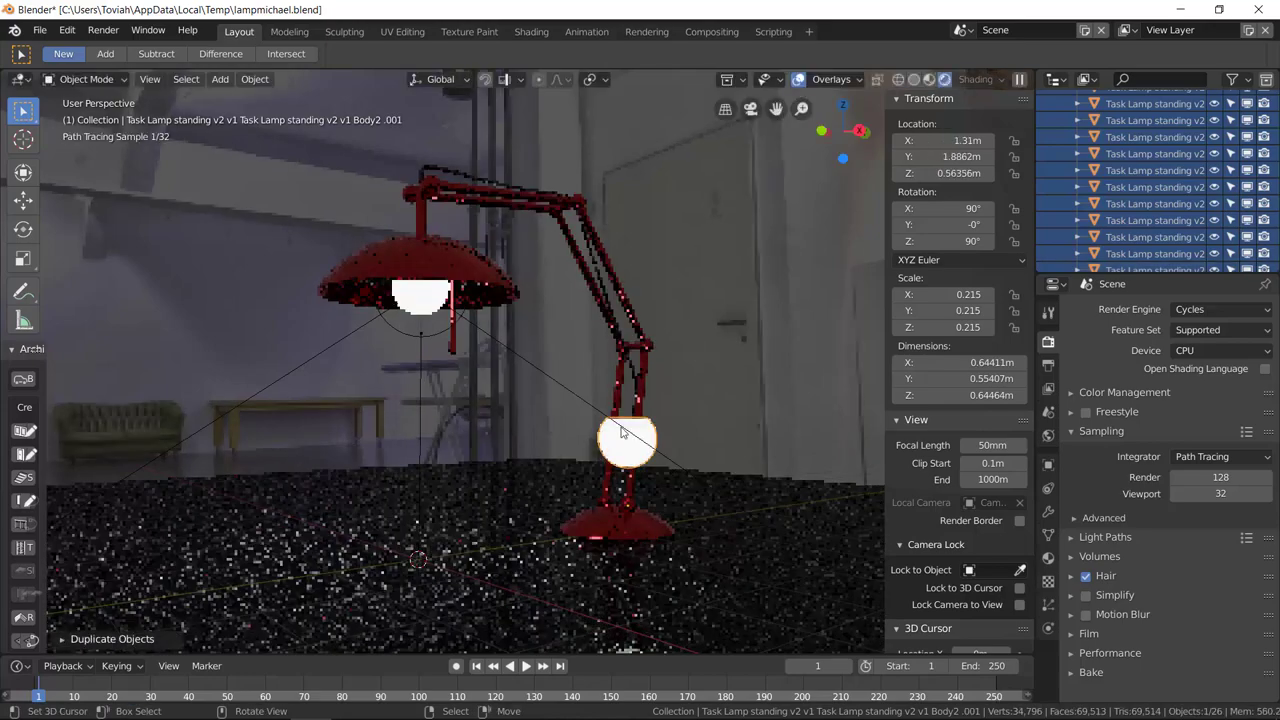
key(g)
click(362, 419)
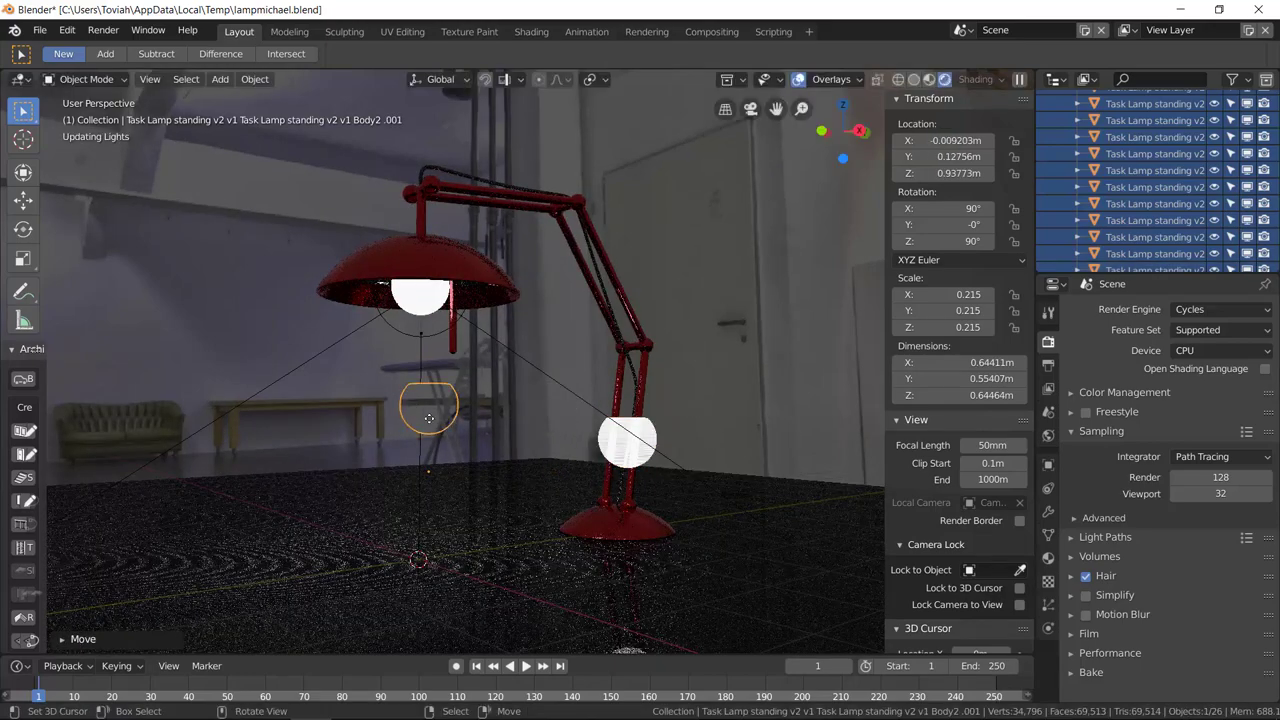
Step: Replace the duplicated bulb's Emission material with a new Glass BSDF material and set its Roughness to 0.077
click(1048, 558)
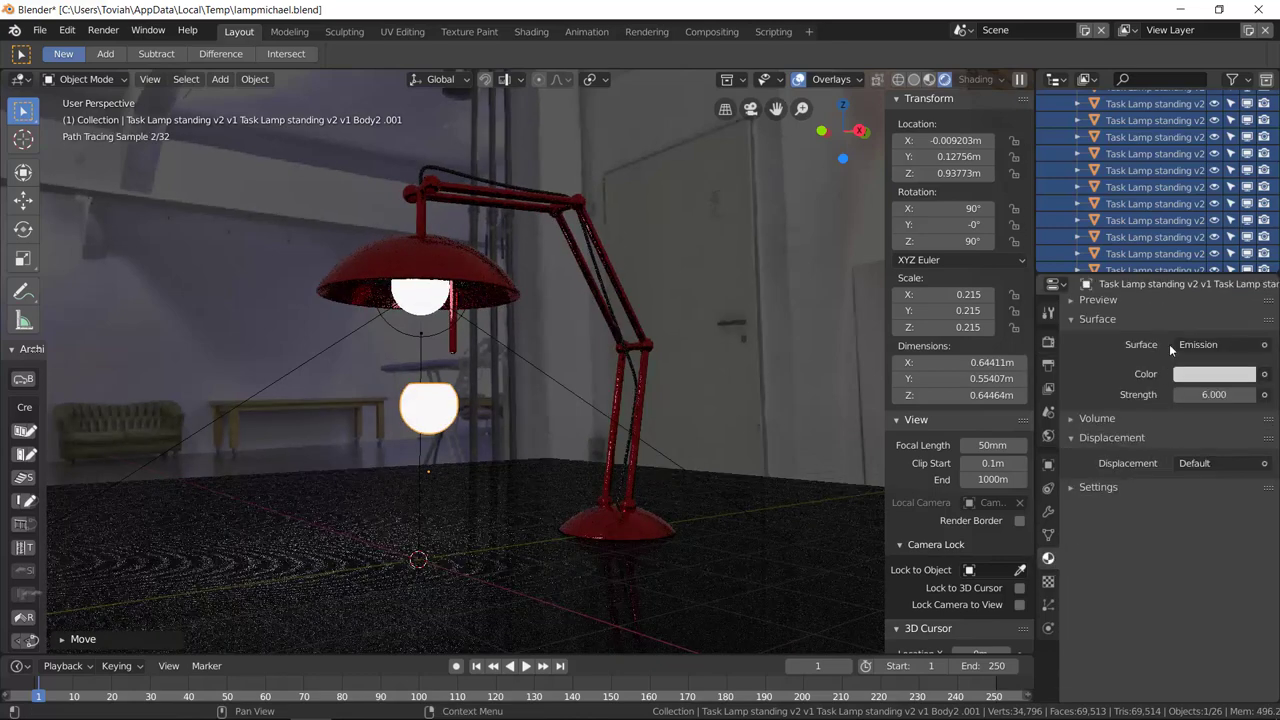
click(1265, 326)
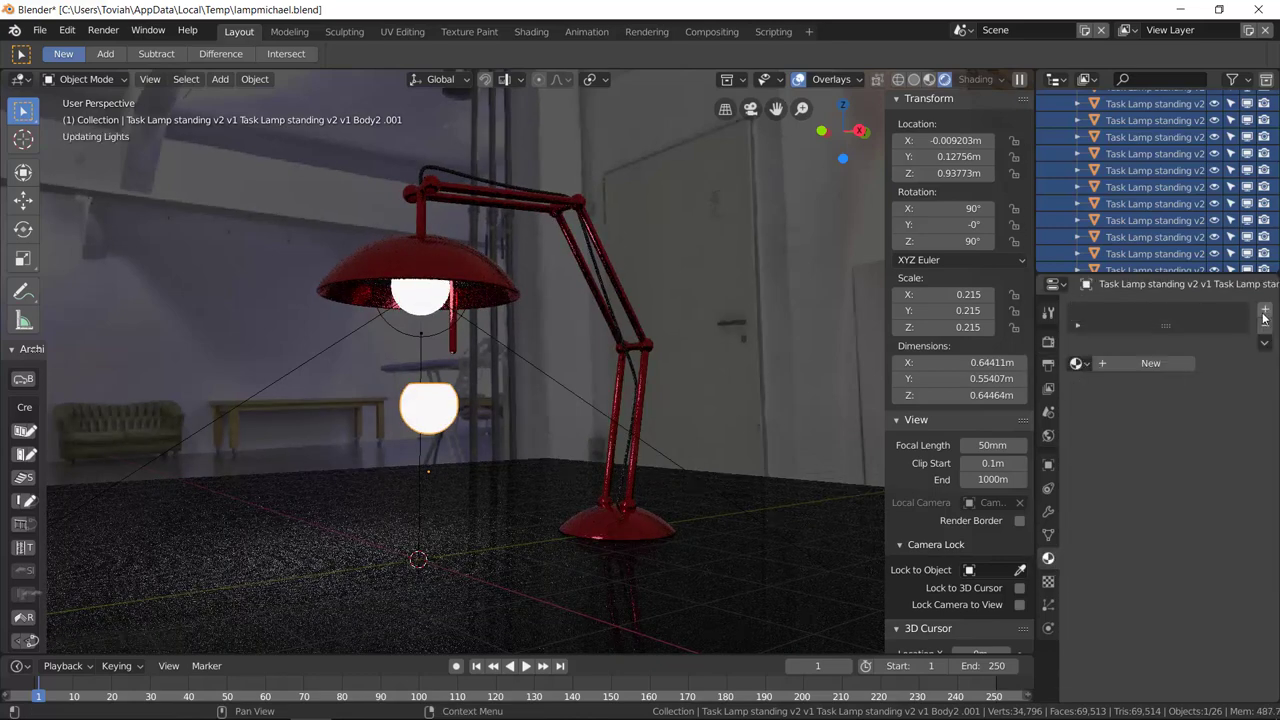
click(1160, 363)
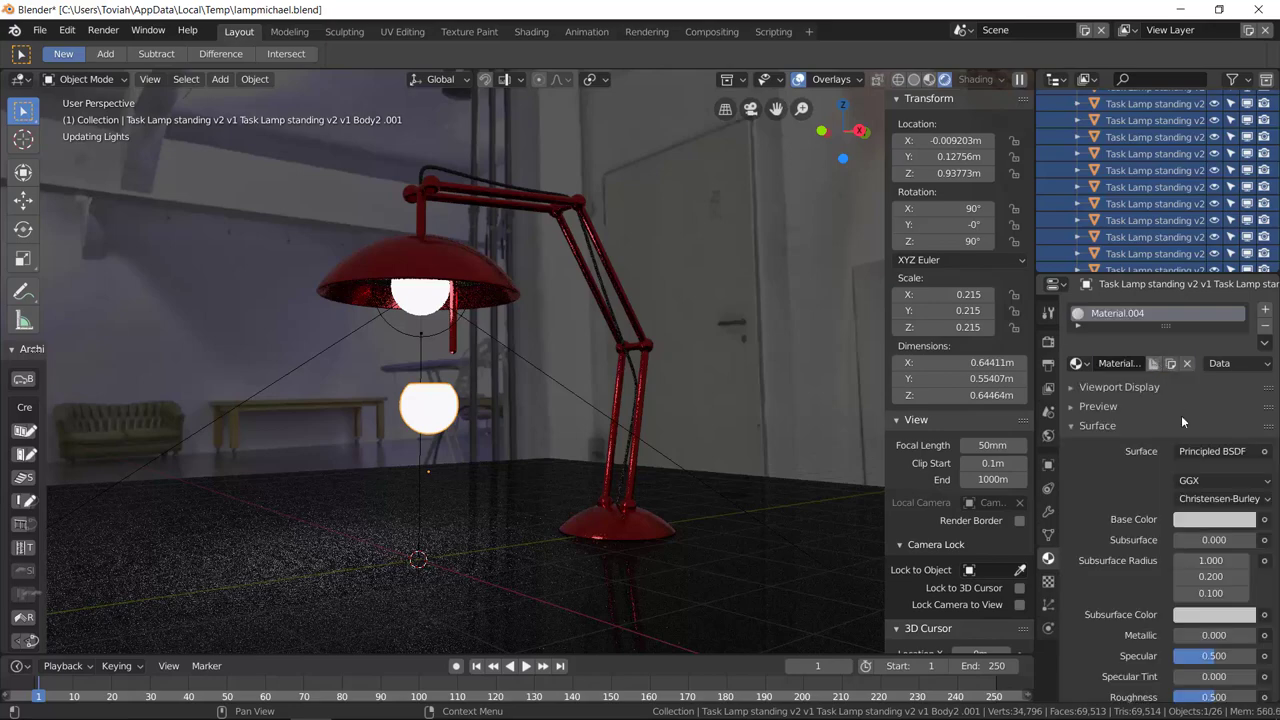
click(1210, 451)
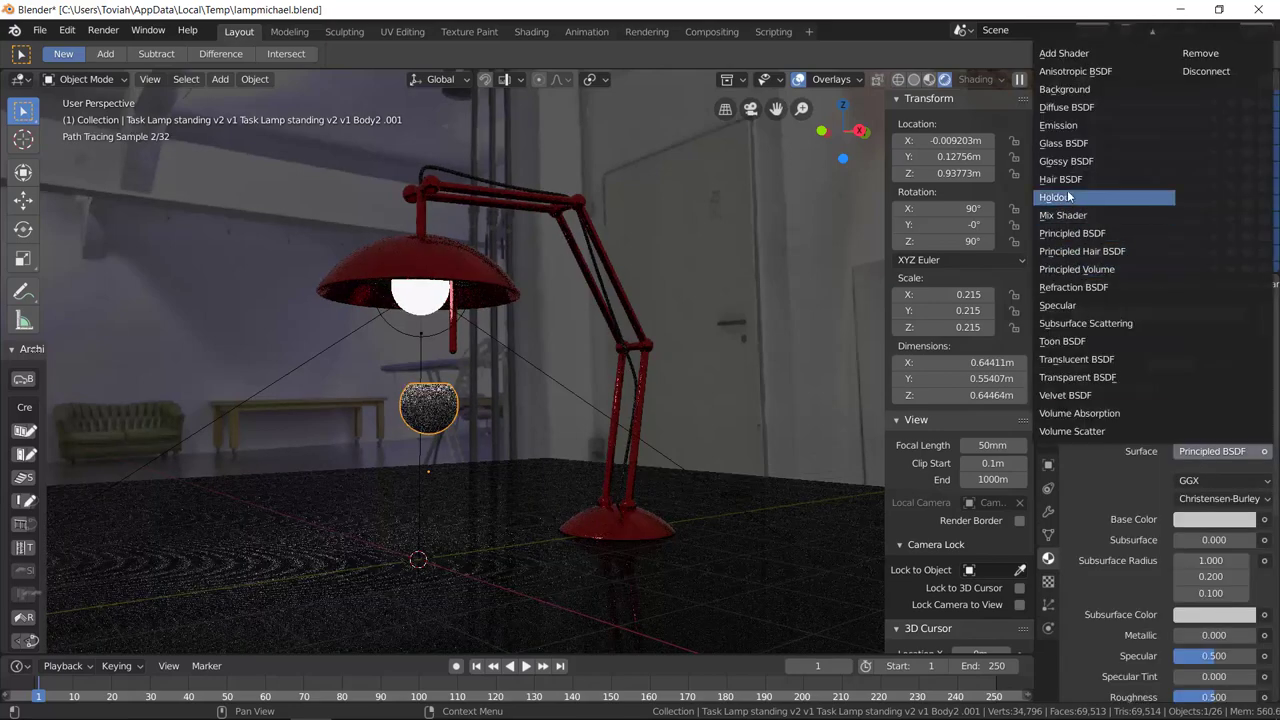
click(1063, 143)
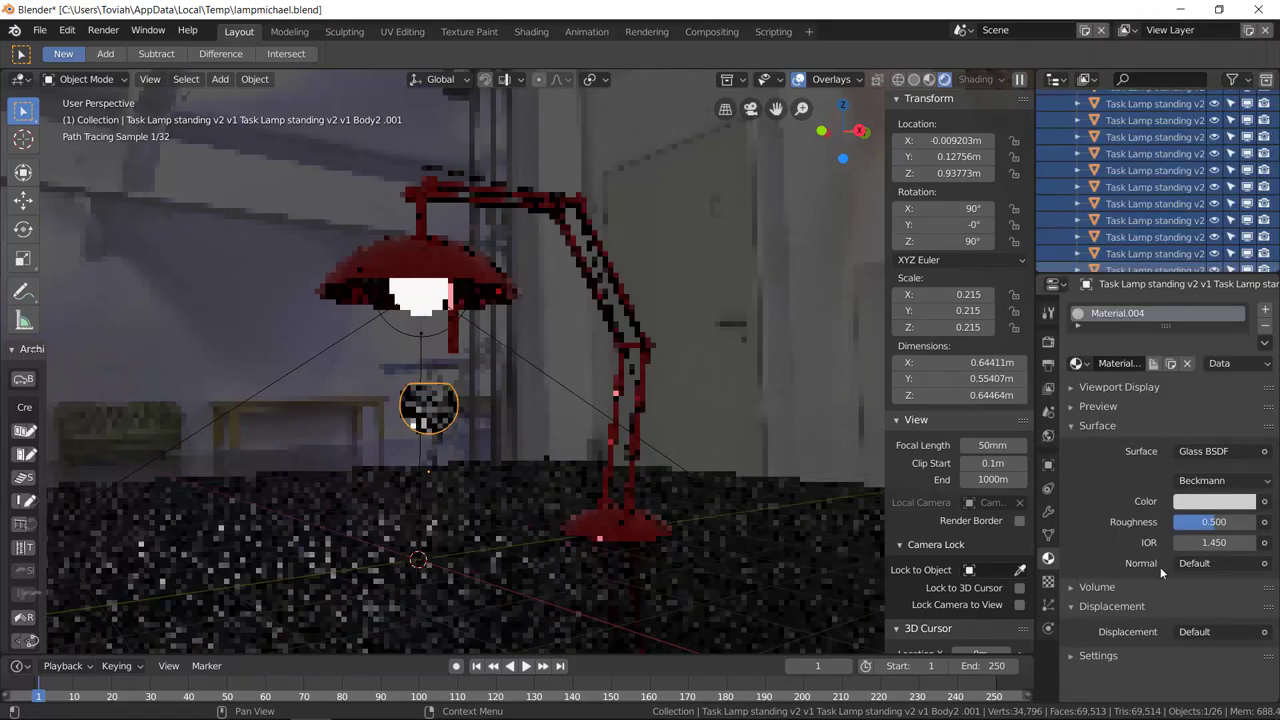
drag(1212, 521, 1177, 521)
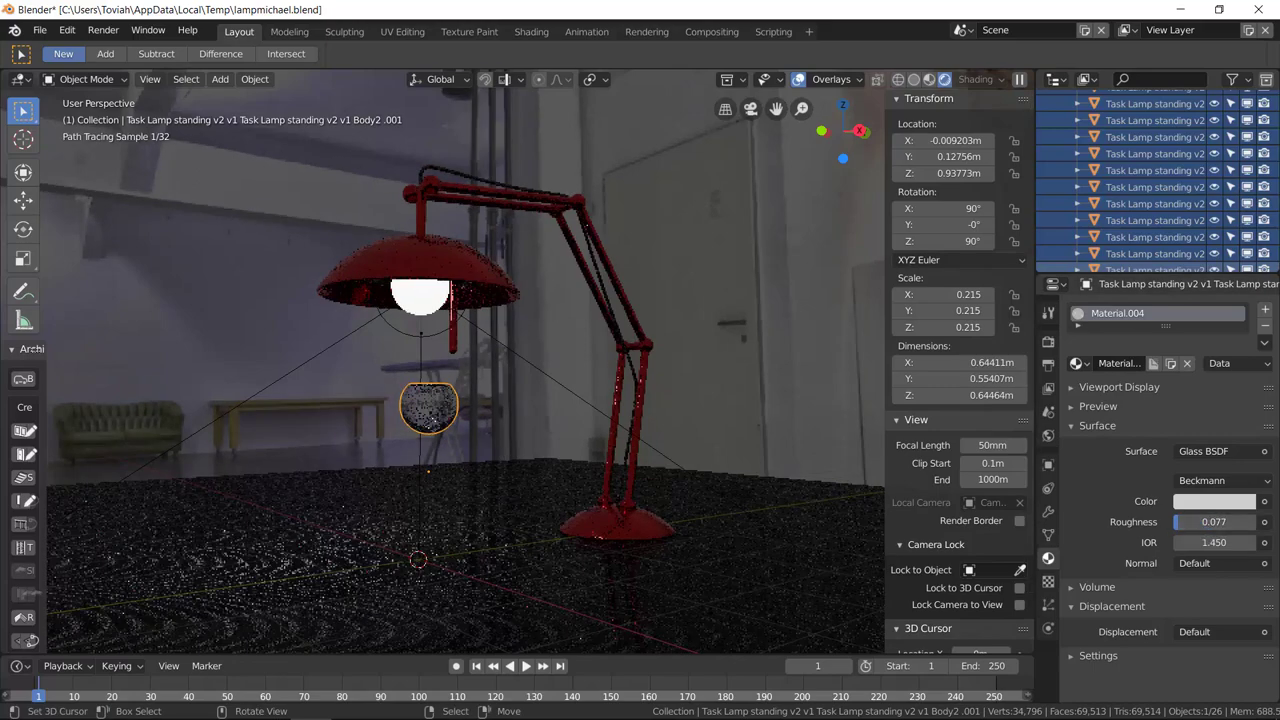
Step: Scale the glass bulb up to about 0.576 and move it down so it hangs just below the lampshade
key(s)
click(522, 443)
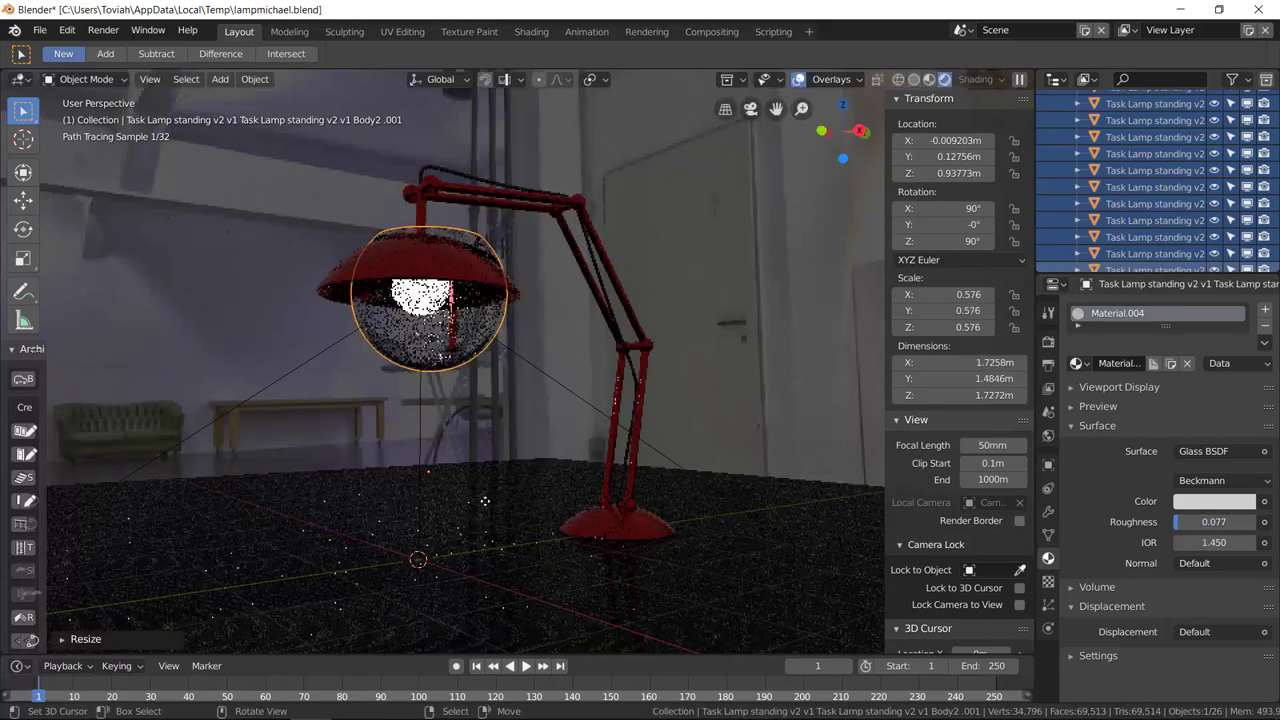
key(g)
click(562, 563)
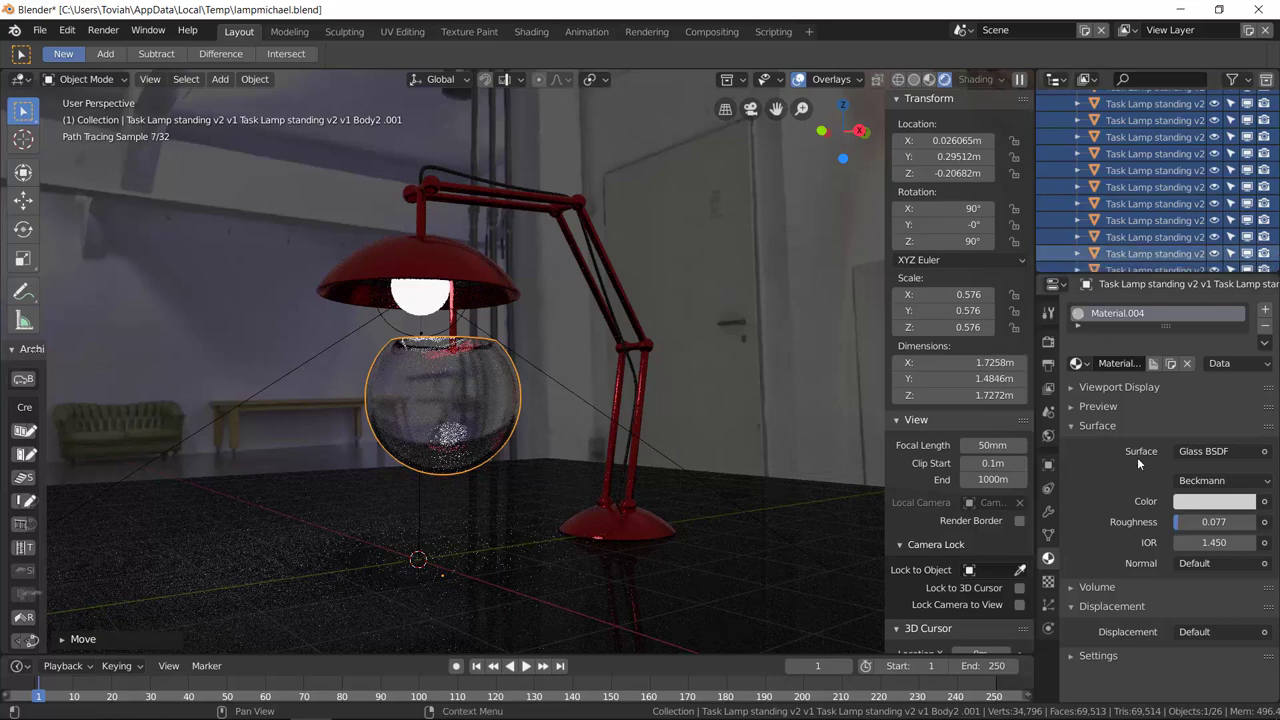
Step: Keep Cycles as the render engine and set its rendering device to GPU Compute
click(1048, 342)
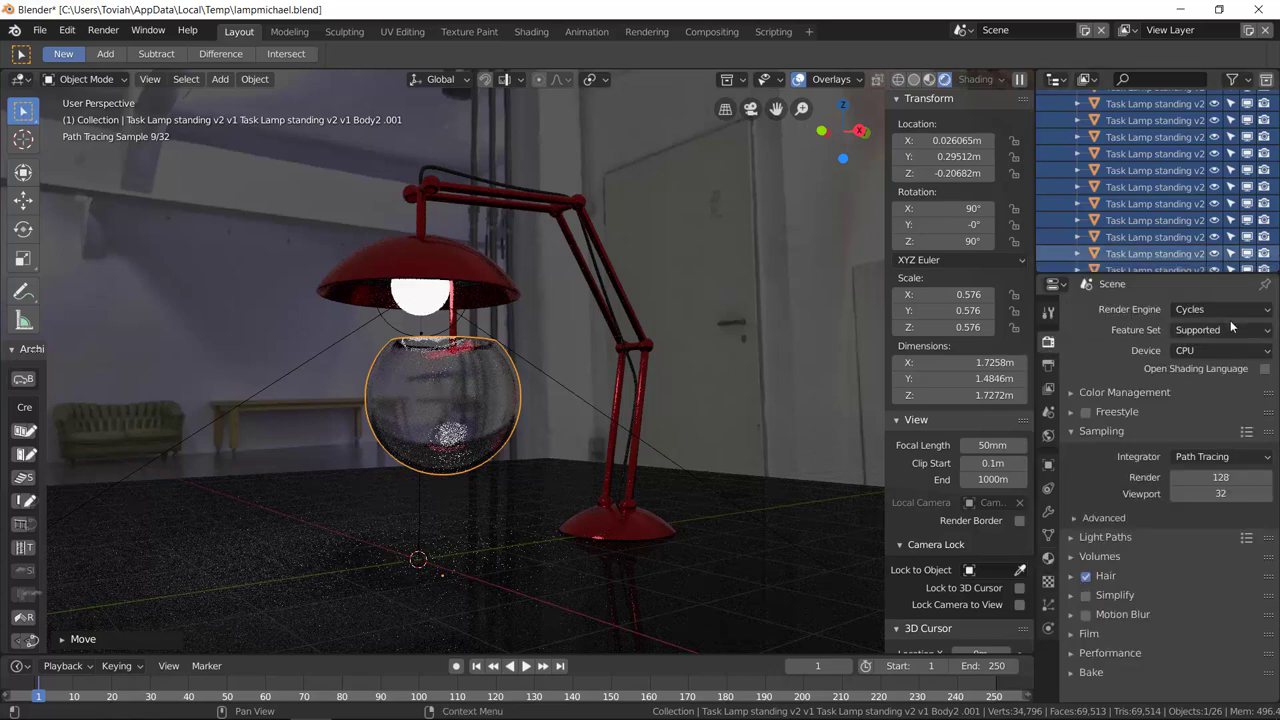
click(1216, 350)
click(1216, 350)
click(1201, 309)
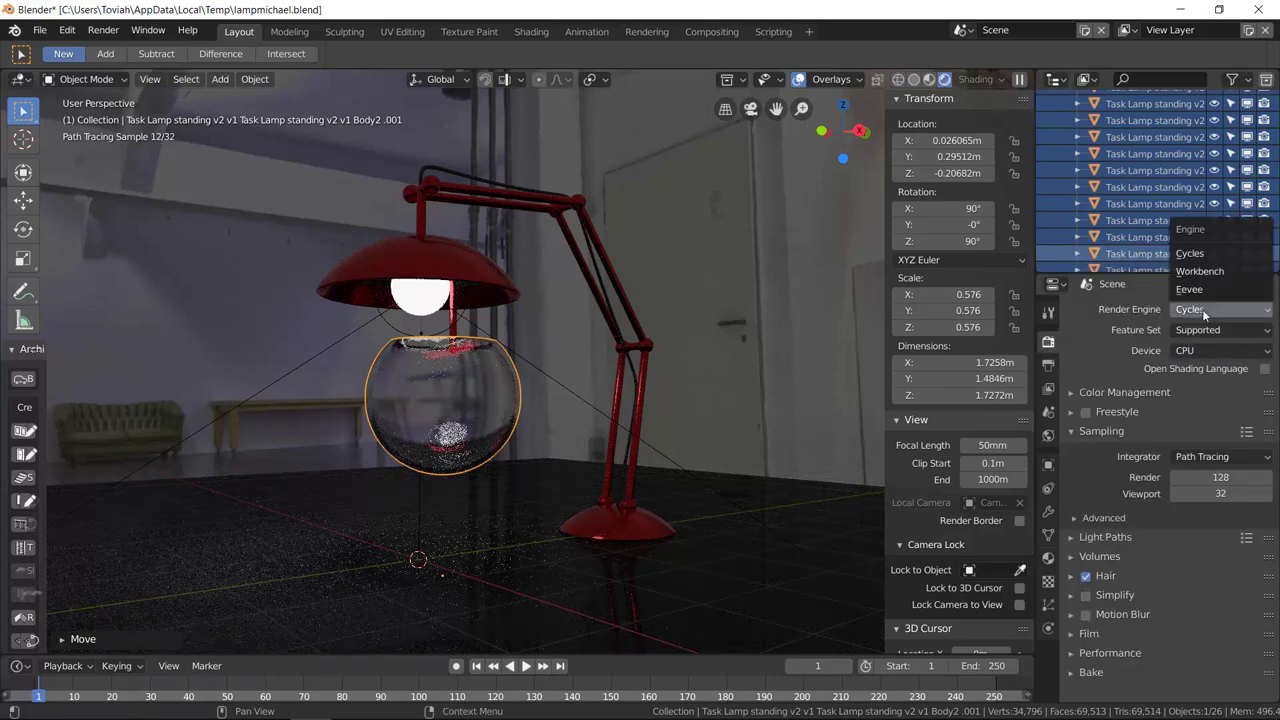
click(1210, 310)
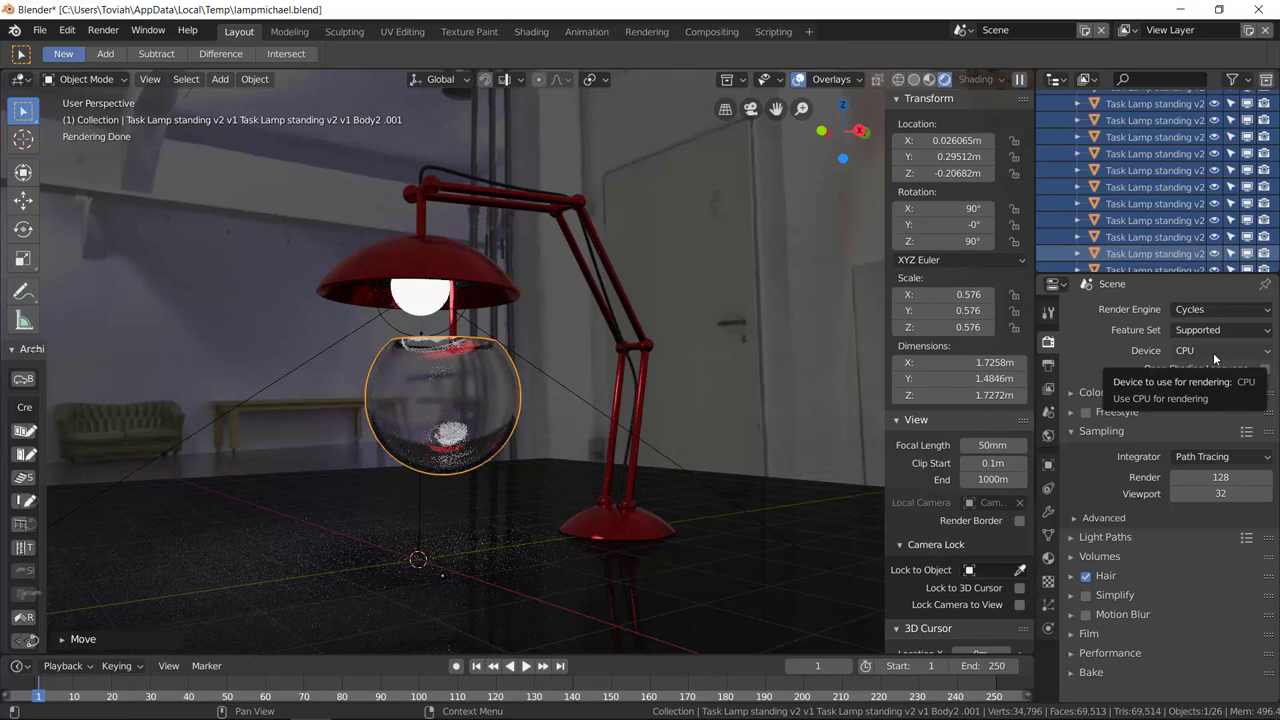
click(1213, 352)
click(1220, 314)
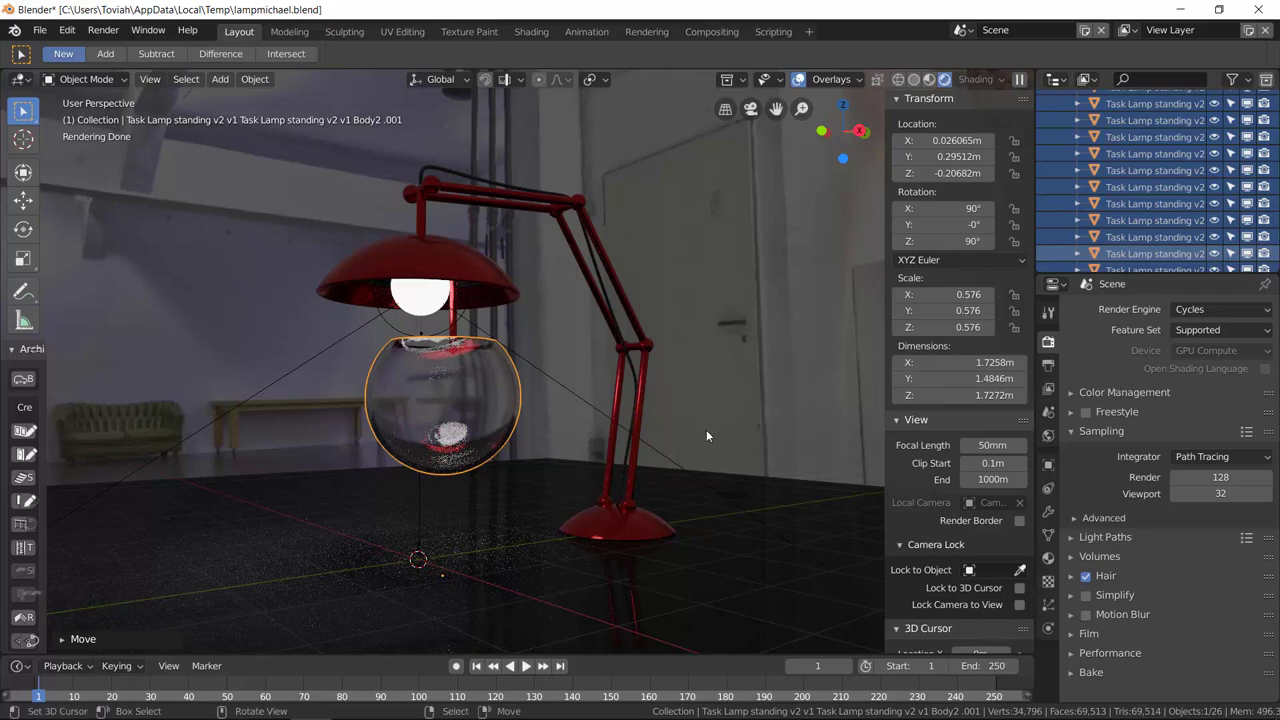
Step: Render the camera view in Cycles and examine the lamp and glass bulb in the tiles
key(F12)
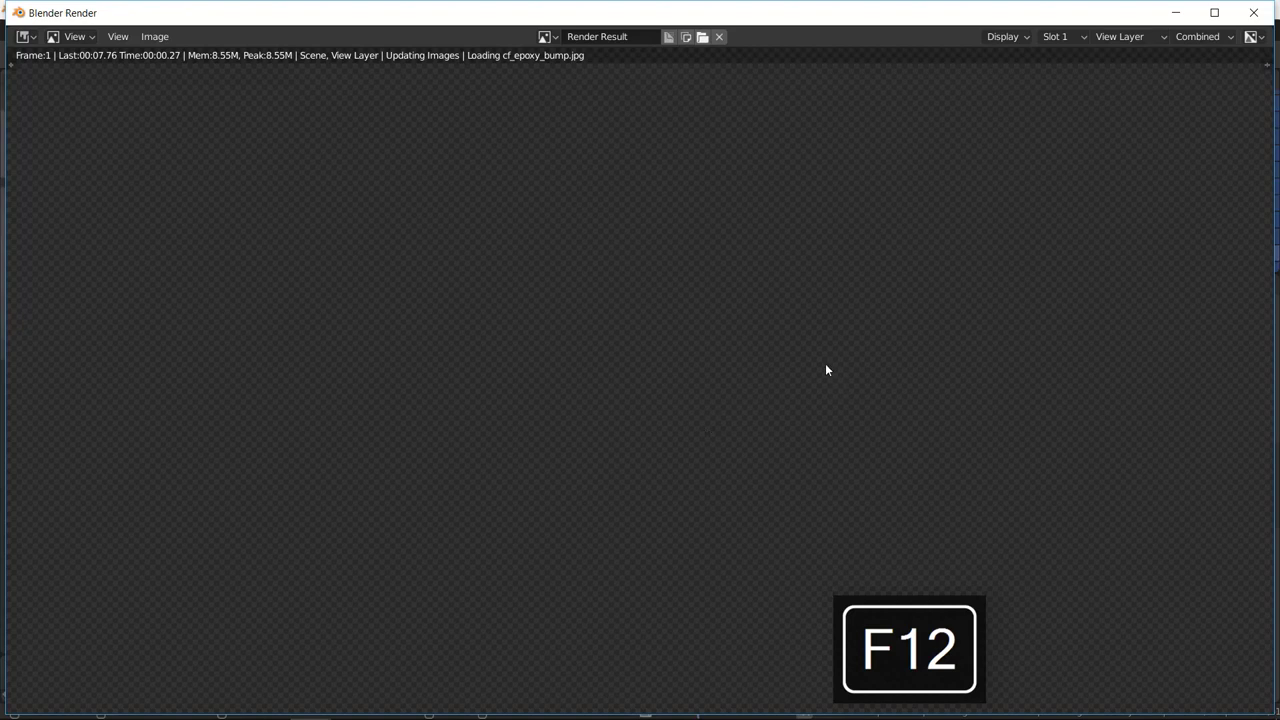
scroll(688, 392, up, 3)
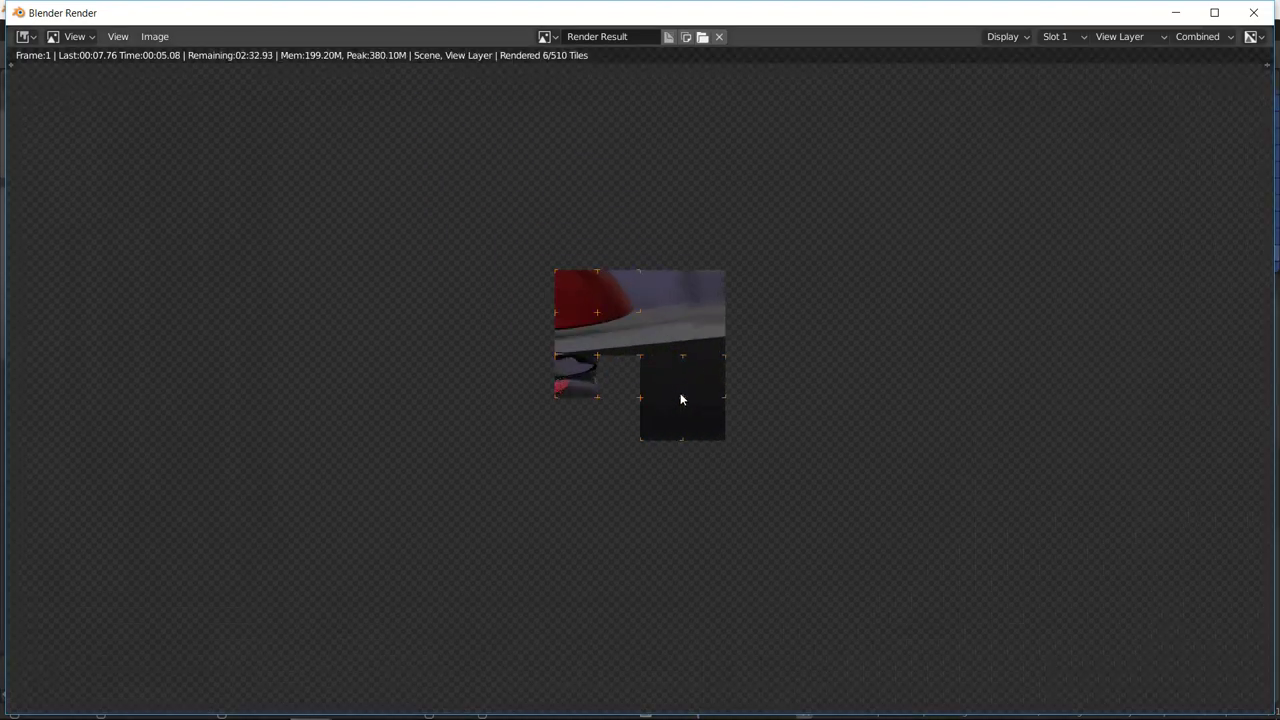
scroll(682, 396, down, 1)
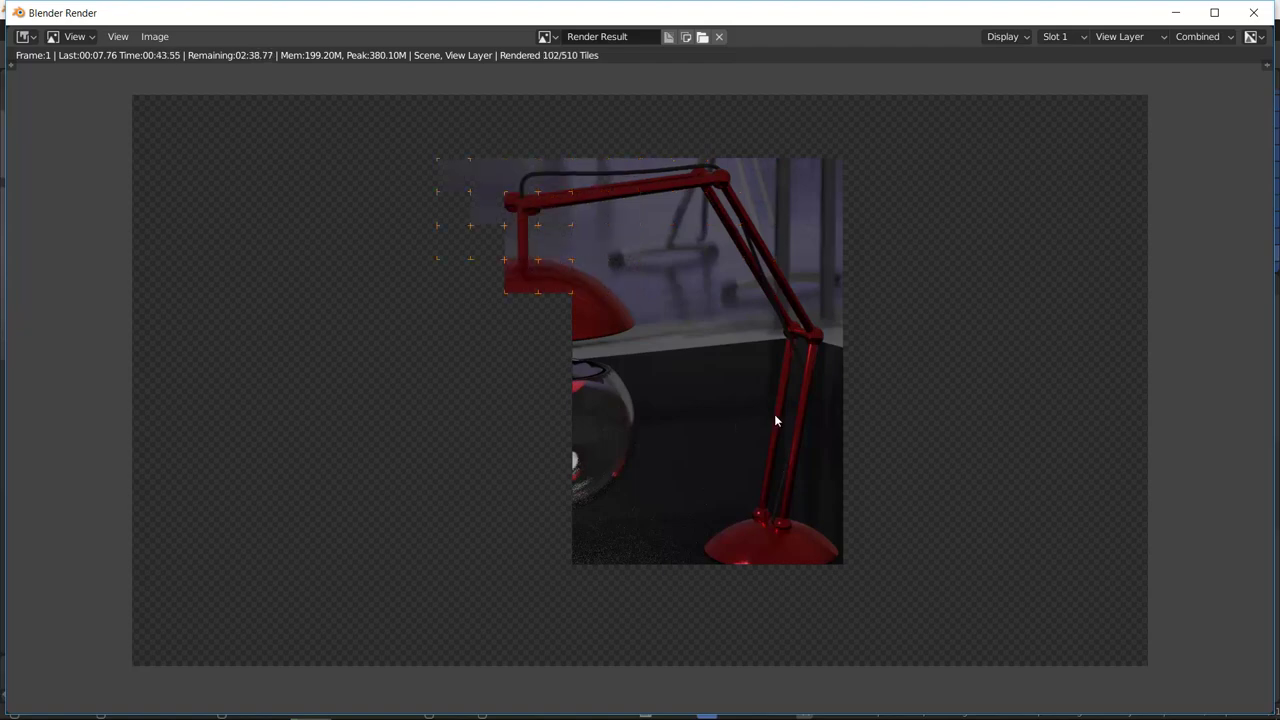
Step: Minimize the render window and switch the 3D viewport to LookDev shading to view the lamp and glass bulb
click(1175, 12)
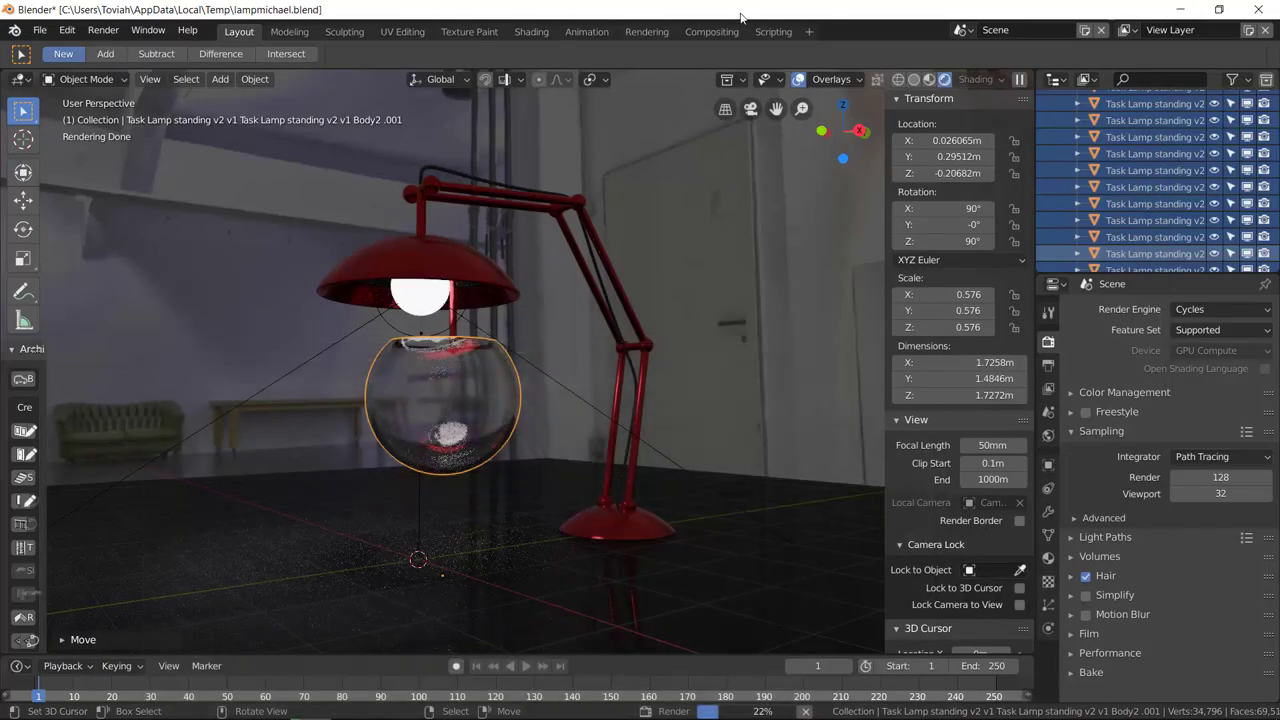
mouse_move(734, 177)
middle_down()
mouse_move(731, 312)
mouse_move(710, 319)
mouse_move(740, 322)
middle_up()
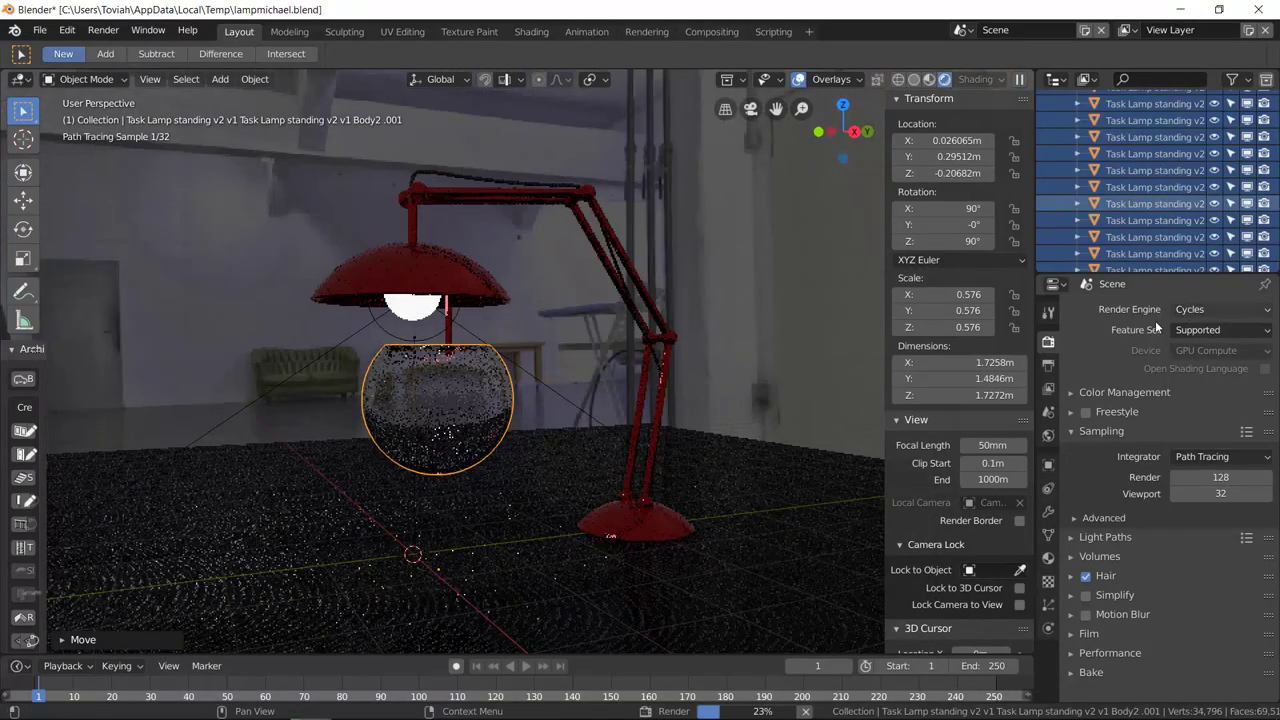
click(929, 79)
middle_drag(762, 277, 705, 296)
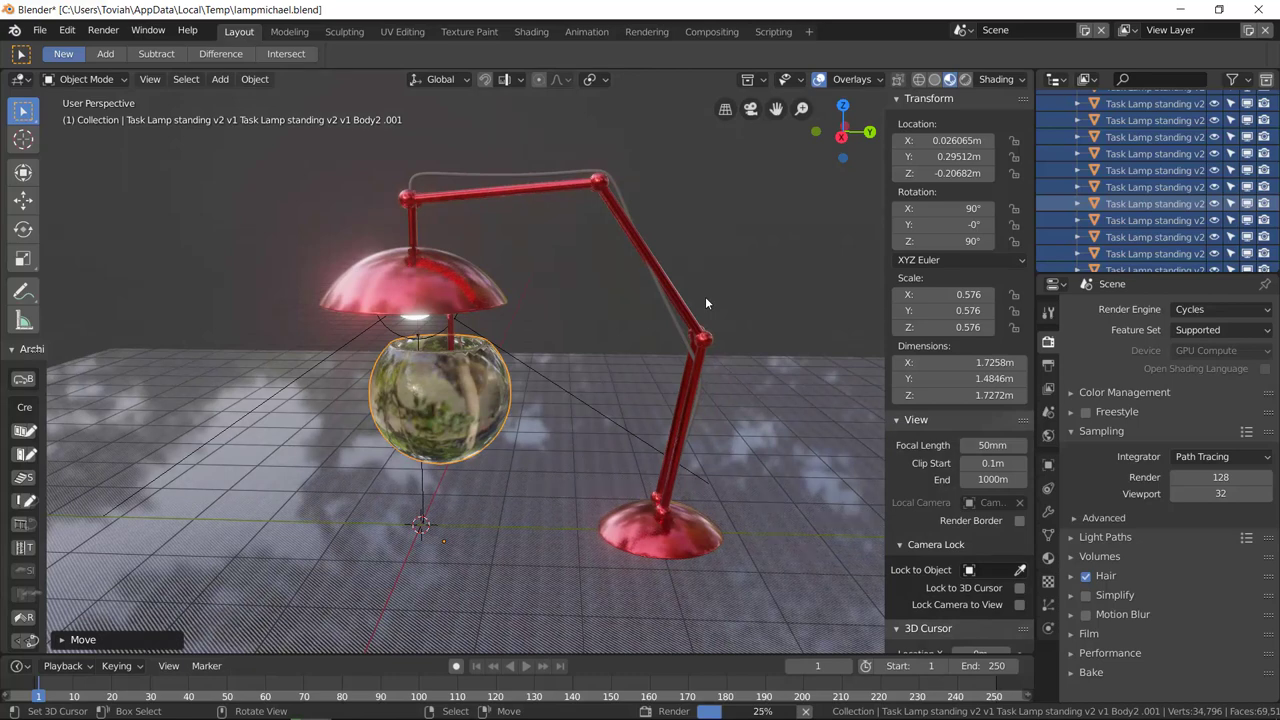
Step: Return to the render window, stop the Cycles render and close the window
key(alt+Tab)
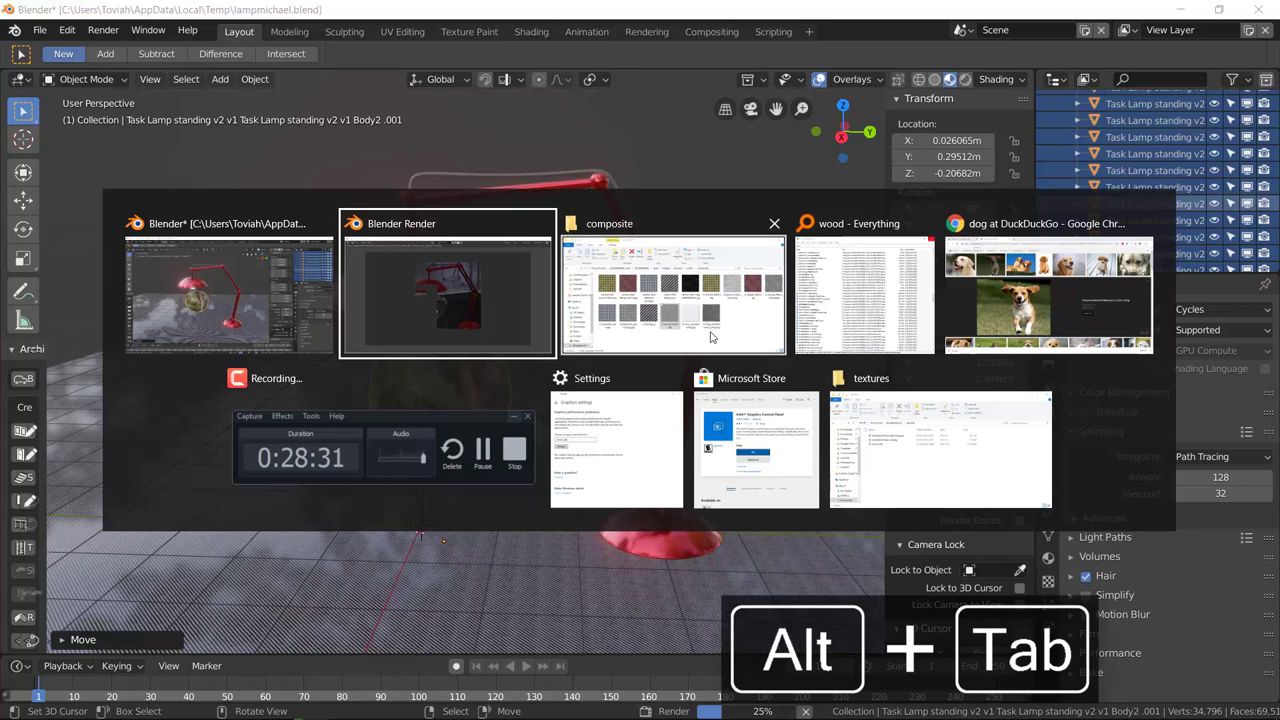
key(Tab)
key(Tab)
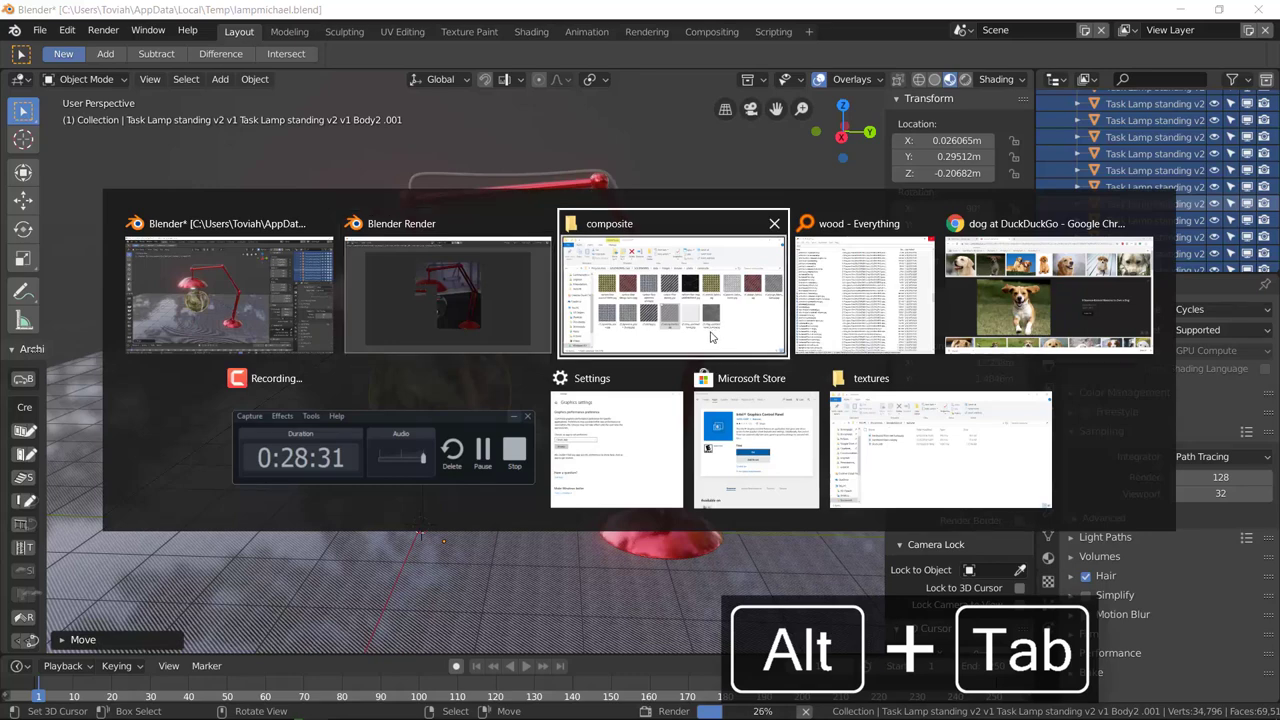
click(290, 318)
key(alt+Tab)
key(Escape)
key(alt+Tab)
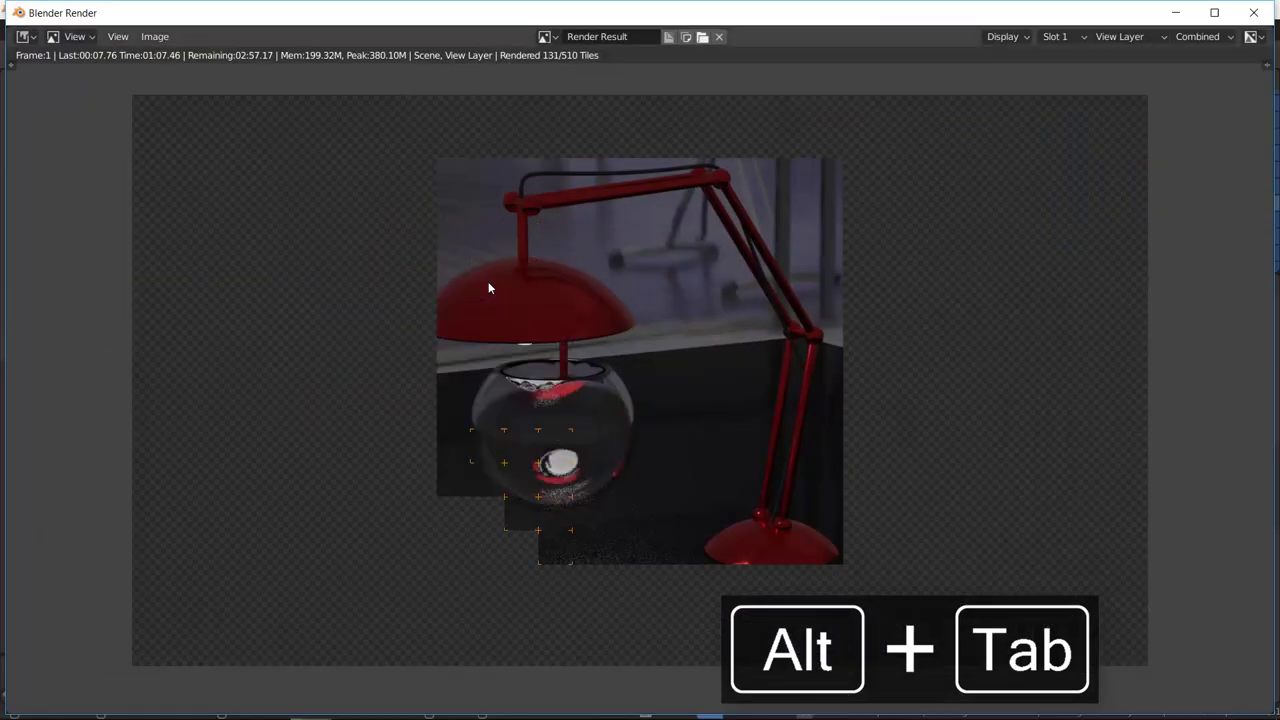
key(Escape)
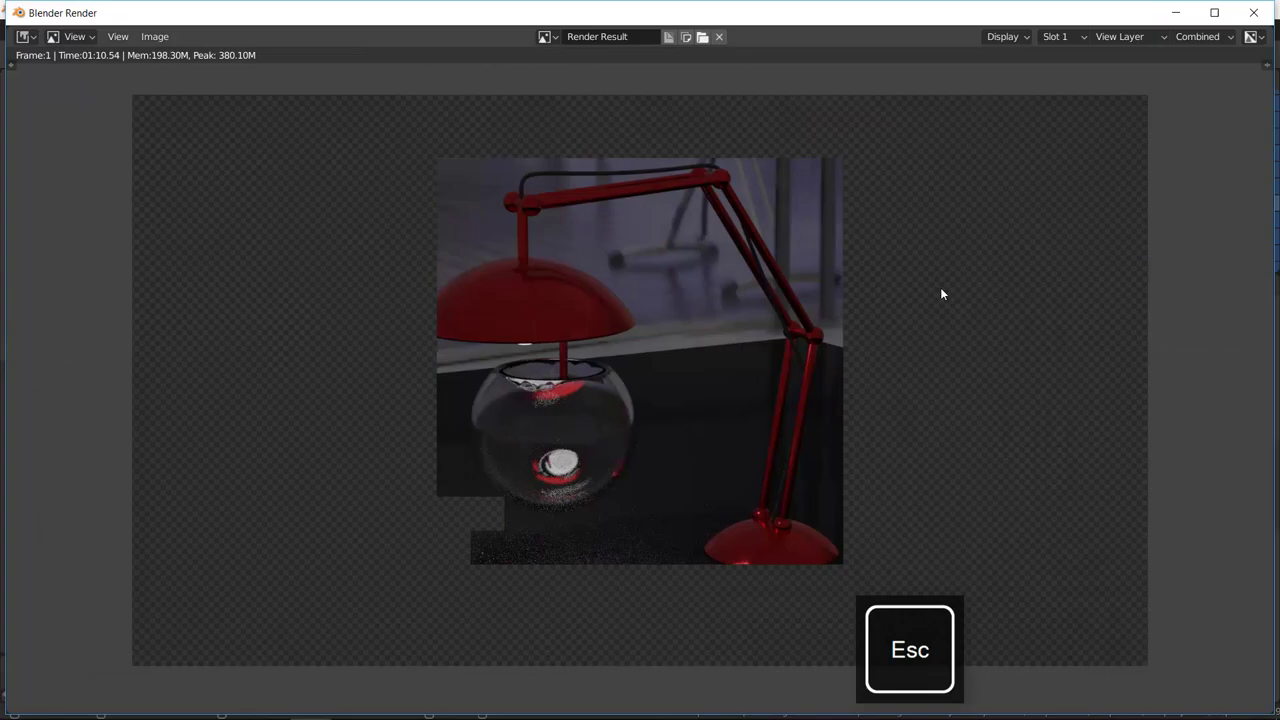
click(1253, 12)
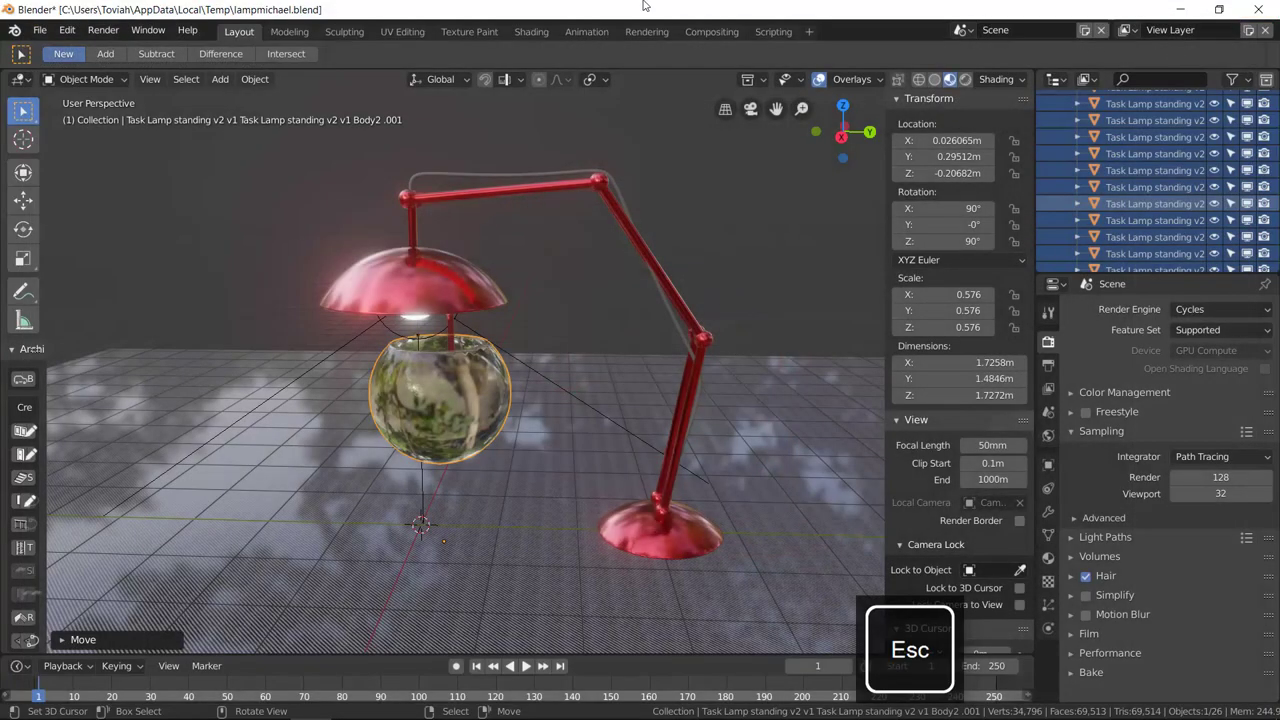
Step: Save lampmichael.blend and open the recent file jjpackagingPACKED.blend
key(ctrl+s)
click(40, 30)
mouse_move(96, 84)
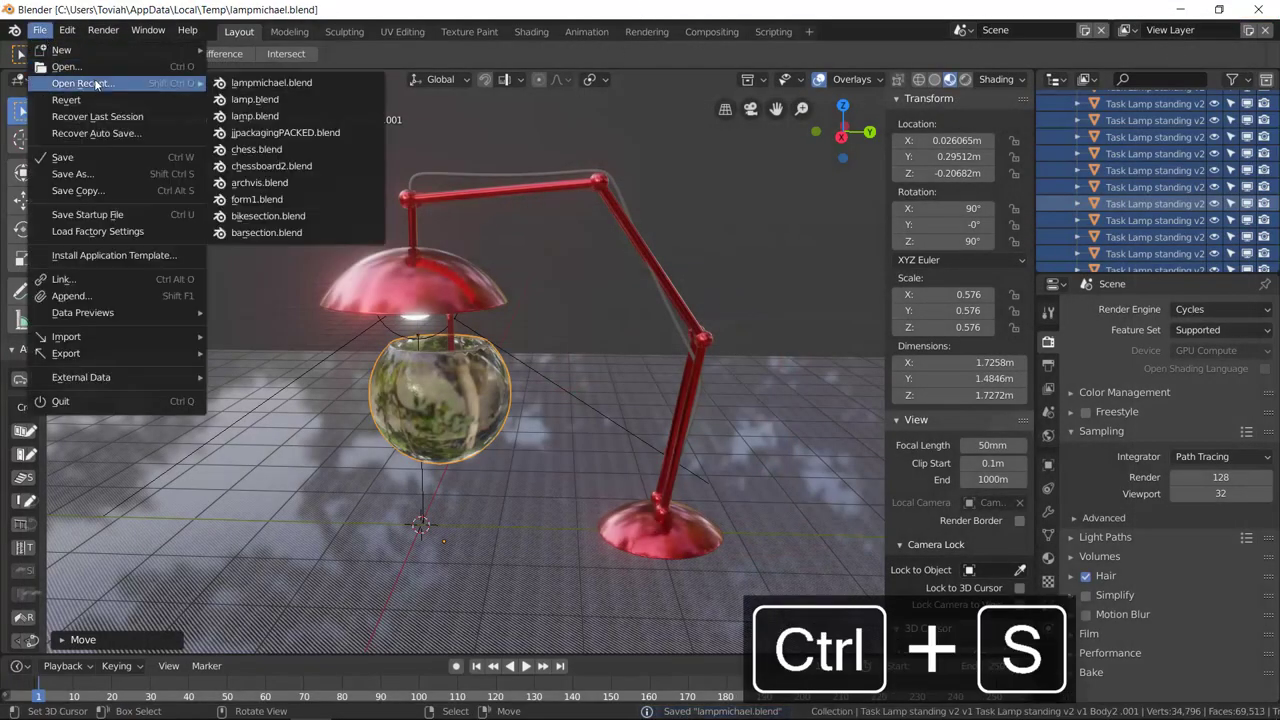
click(336, 135)
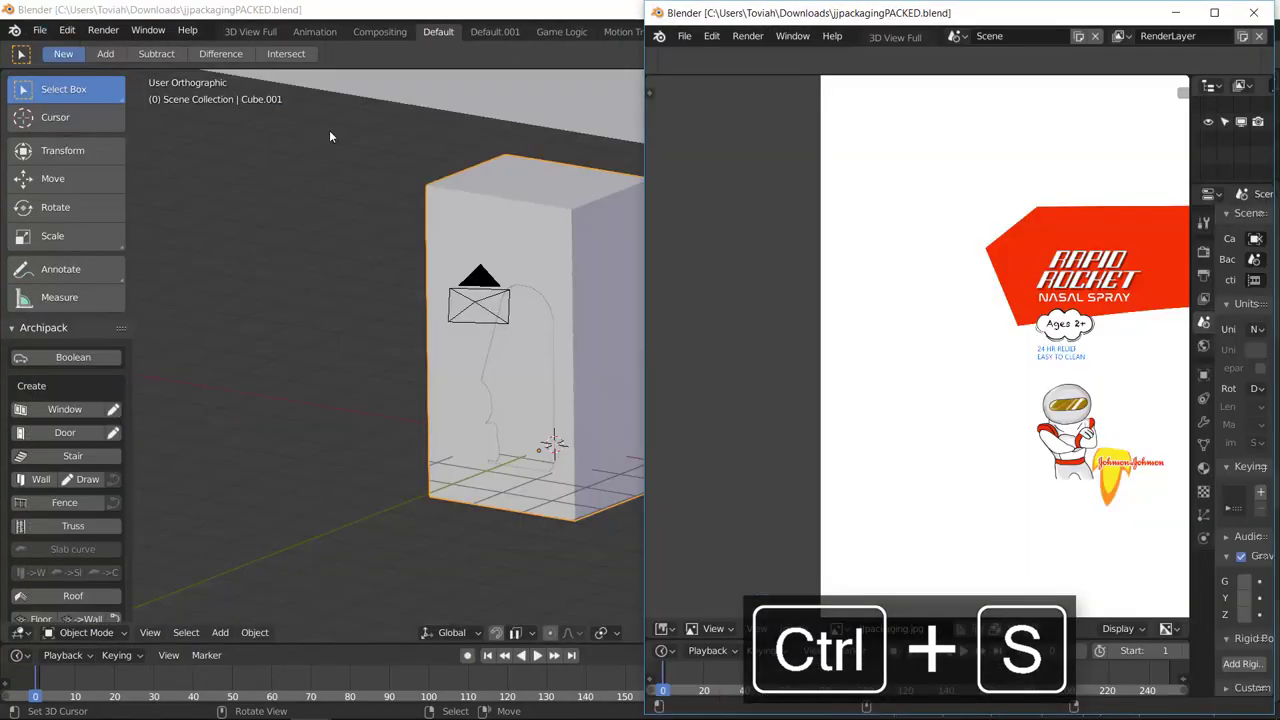
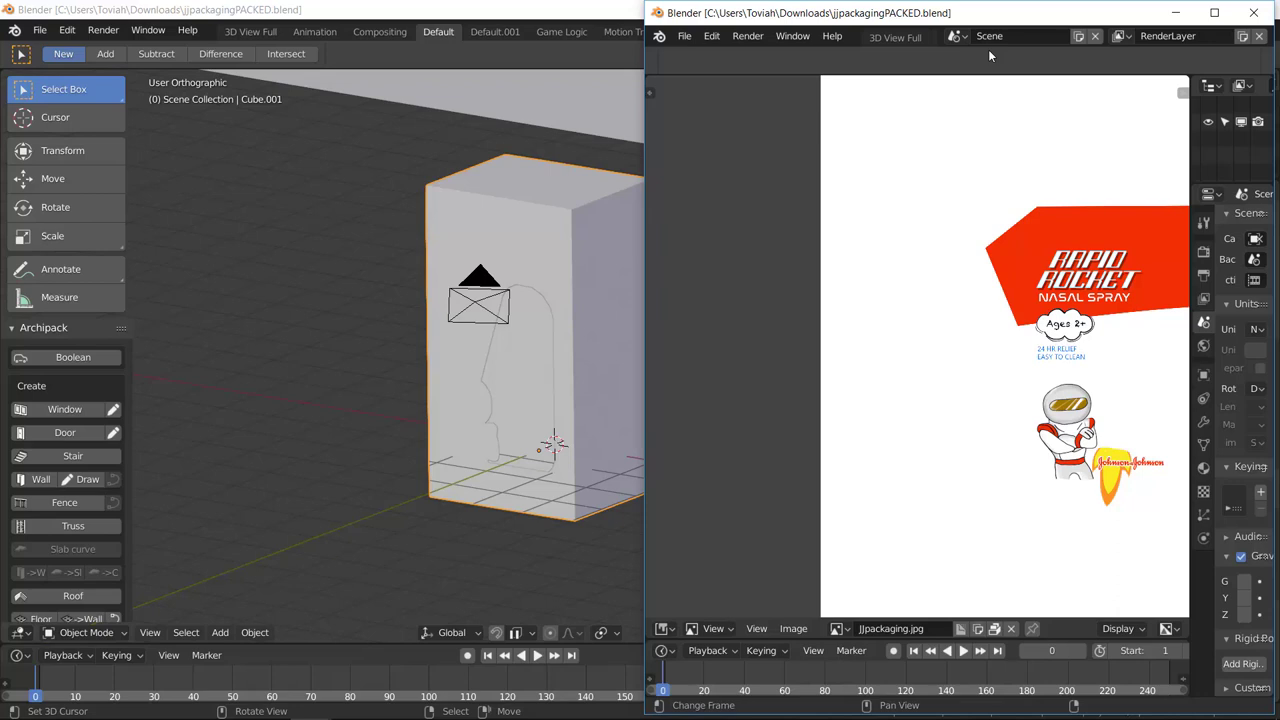
Step: Examine the JJpackaging.jpg artwork in the image window and the packaging box in the main 3D view
middle_drag(911, 360, 769, 372)
scroll(957, 363, down, 4)
scroll(974, 366, up, 3)
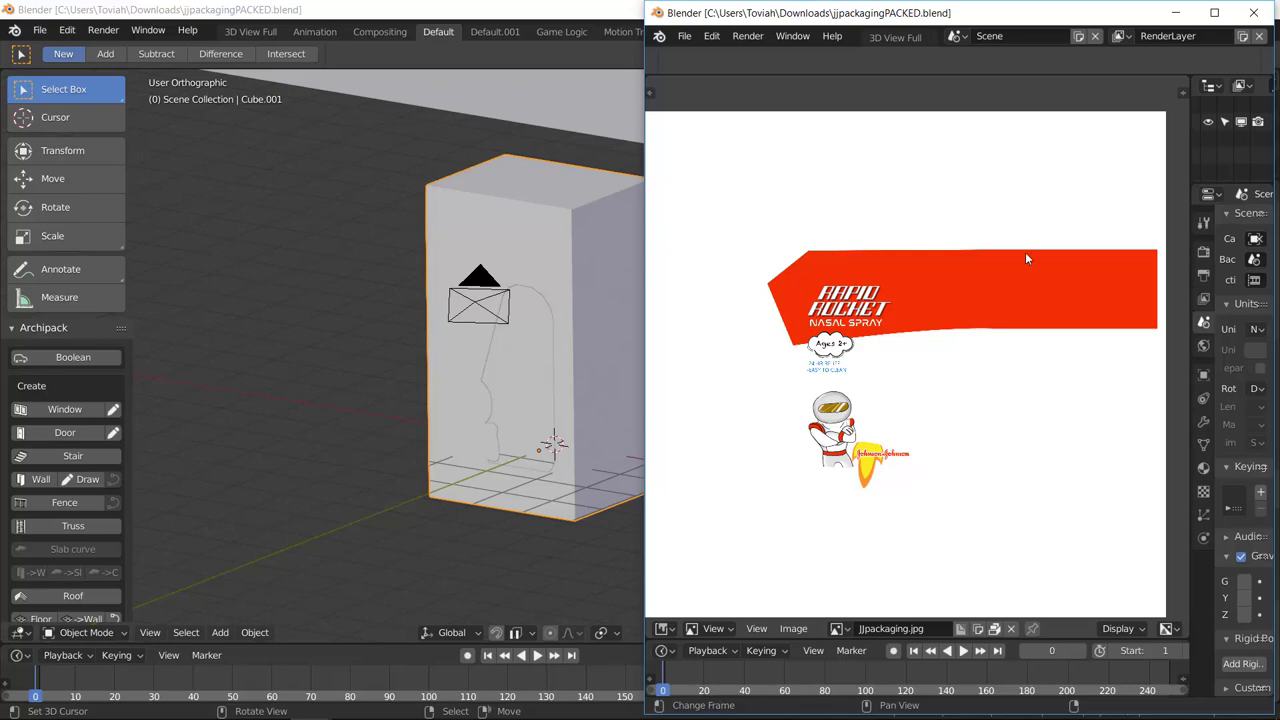
middle_drag(916, 420, 850, 420)
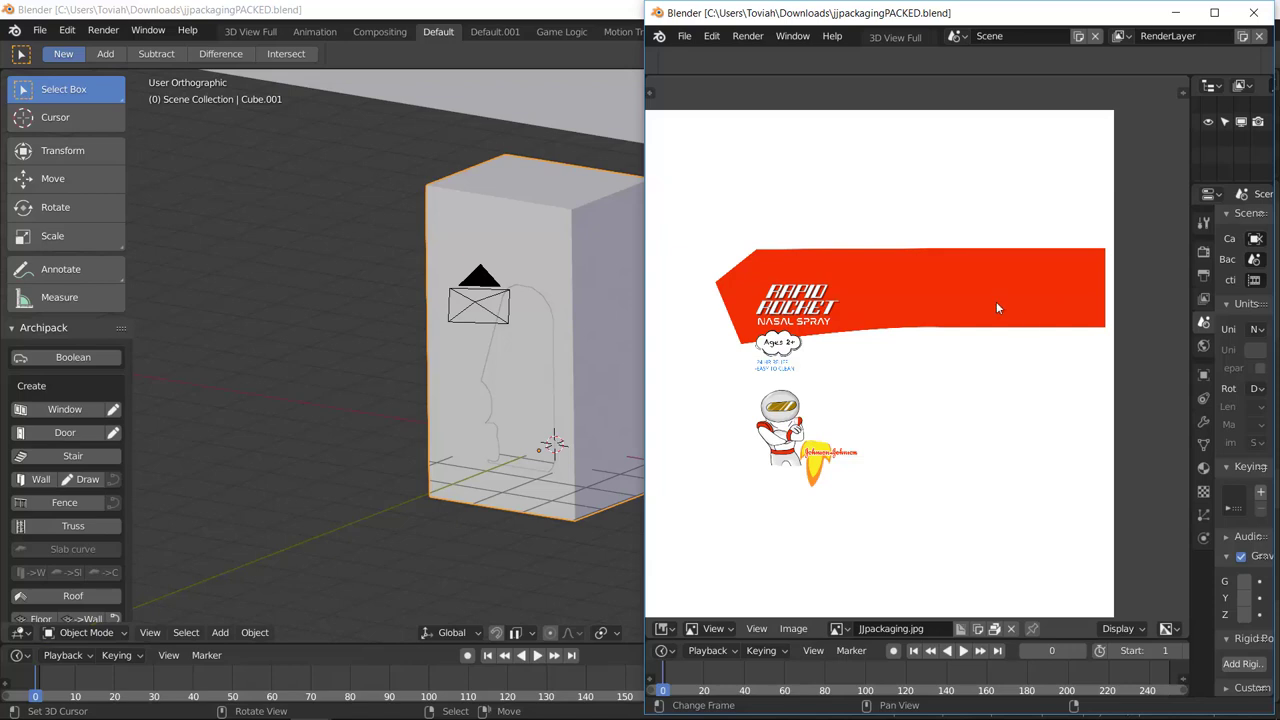
click(594, 12)
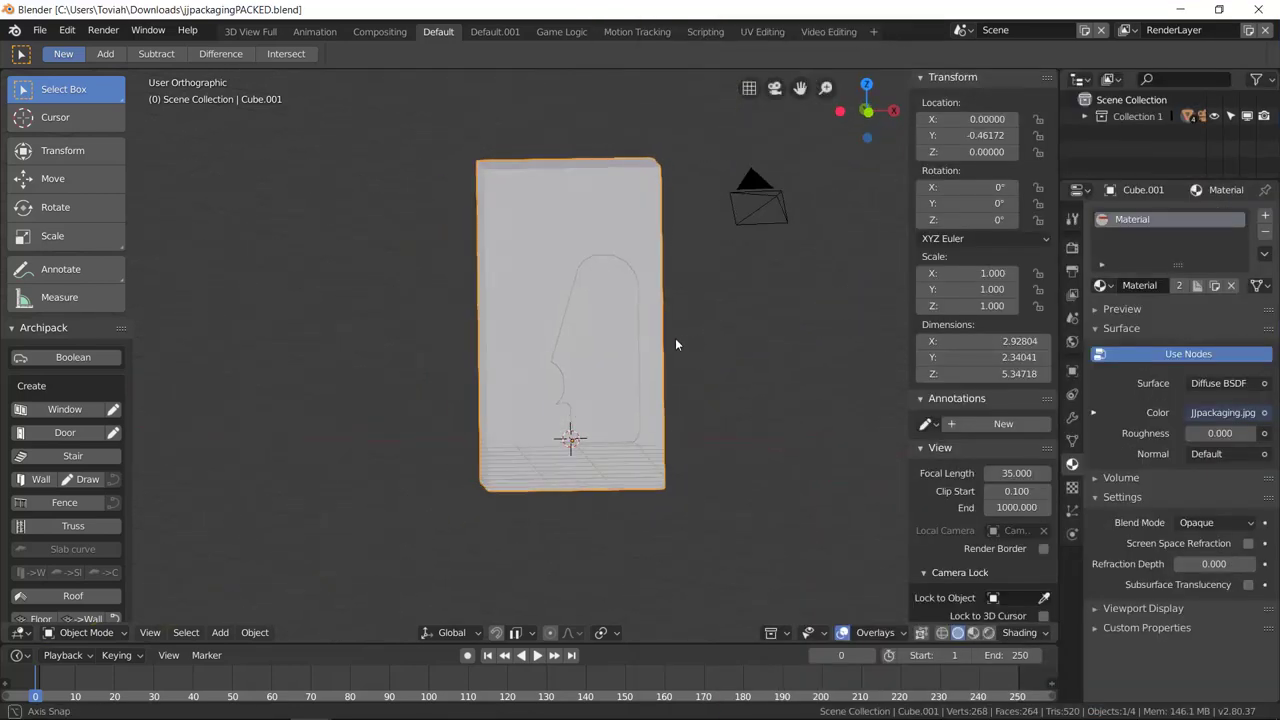
middle_drag(681, 344, 623, 342)
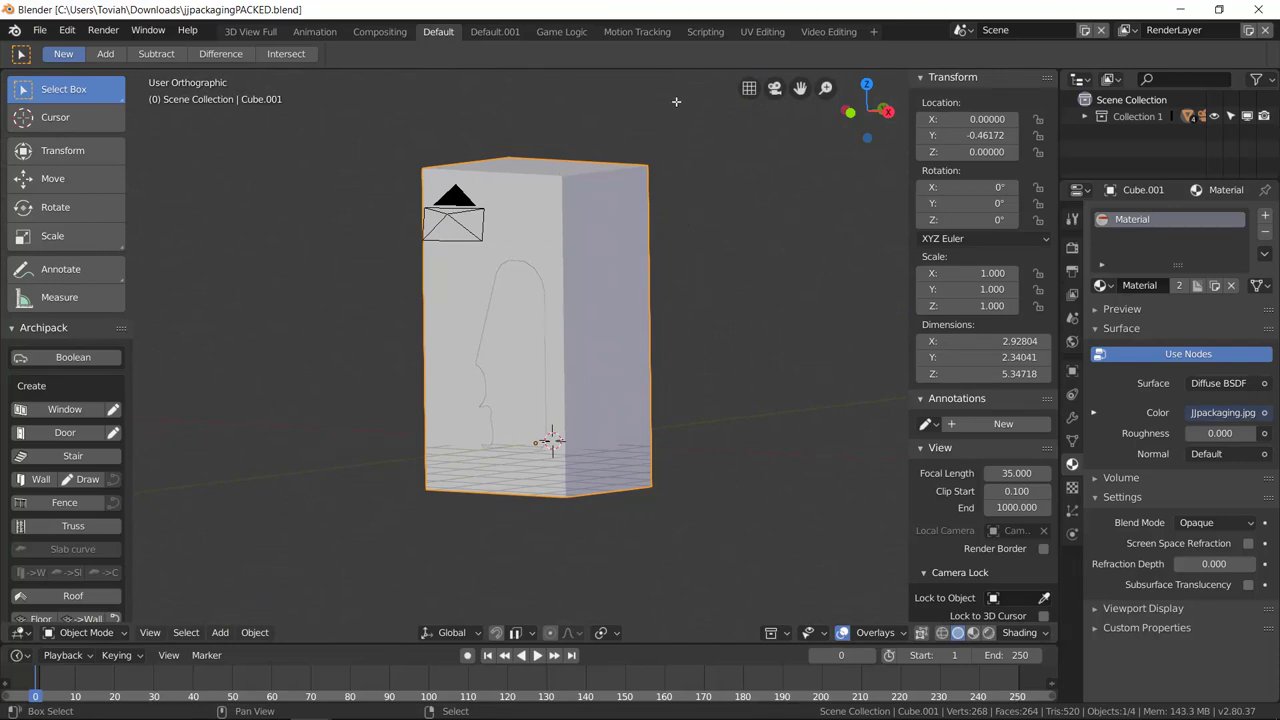
Step: Switch the 3D viewport to rendered shading and examine the packaging box's artwork on its front, sides and cutout
key(alt+z)
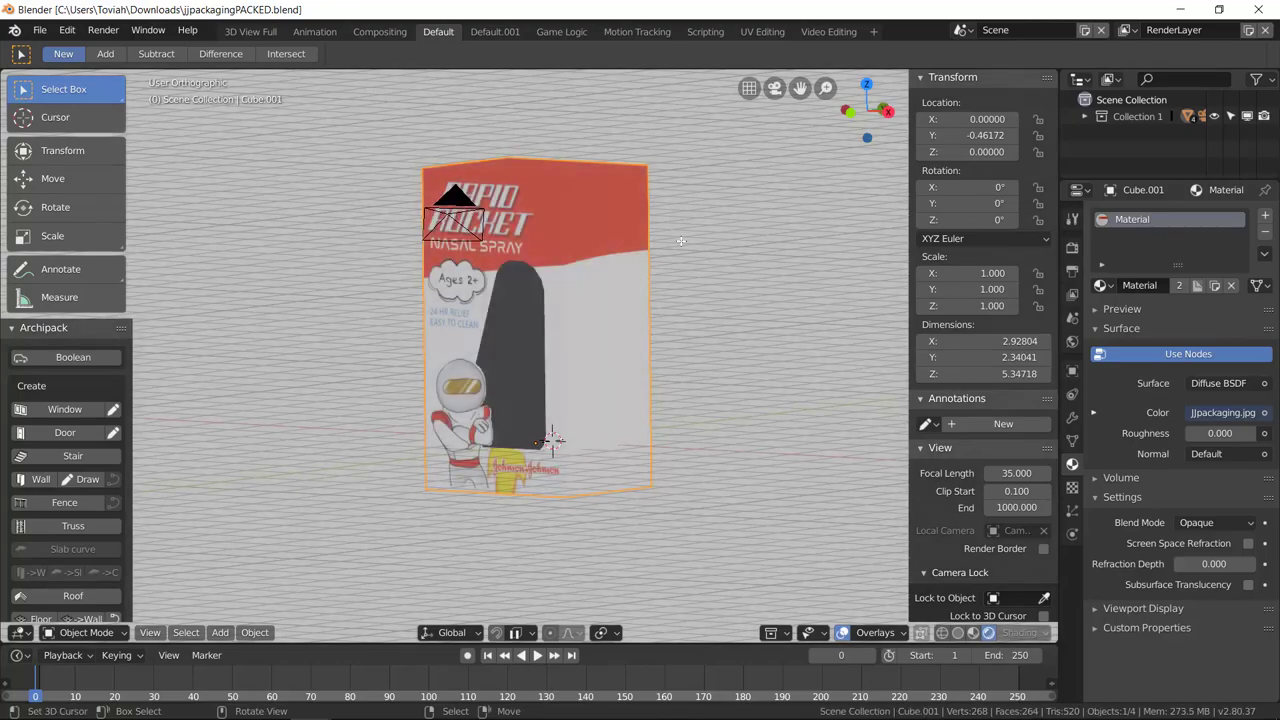
mouse_move(352, 366)
middle_down()
mouse_move(459, 371)
mouse_move(745, 460)
mouse_move(354, 507)
middle_up()
scroll(673, 466, up, 5)
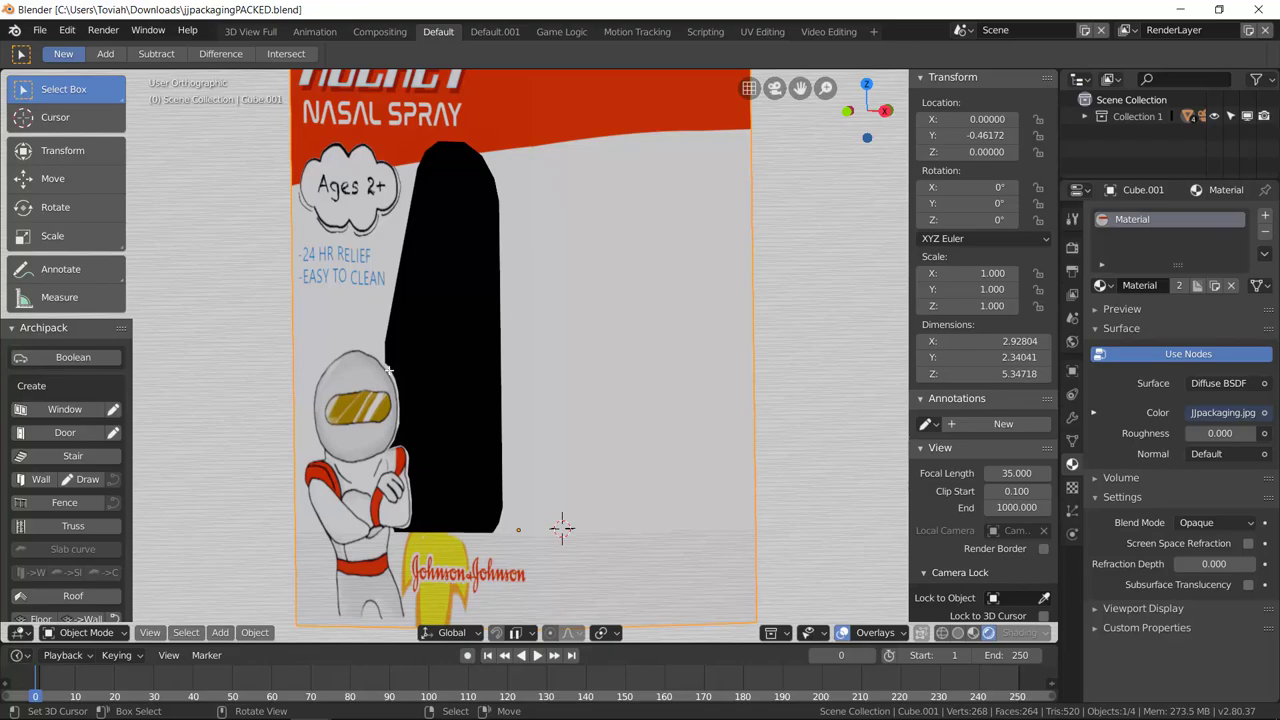
scroll(400, 372, down, 1)
middle_drag(453, 371, 653, 308)
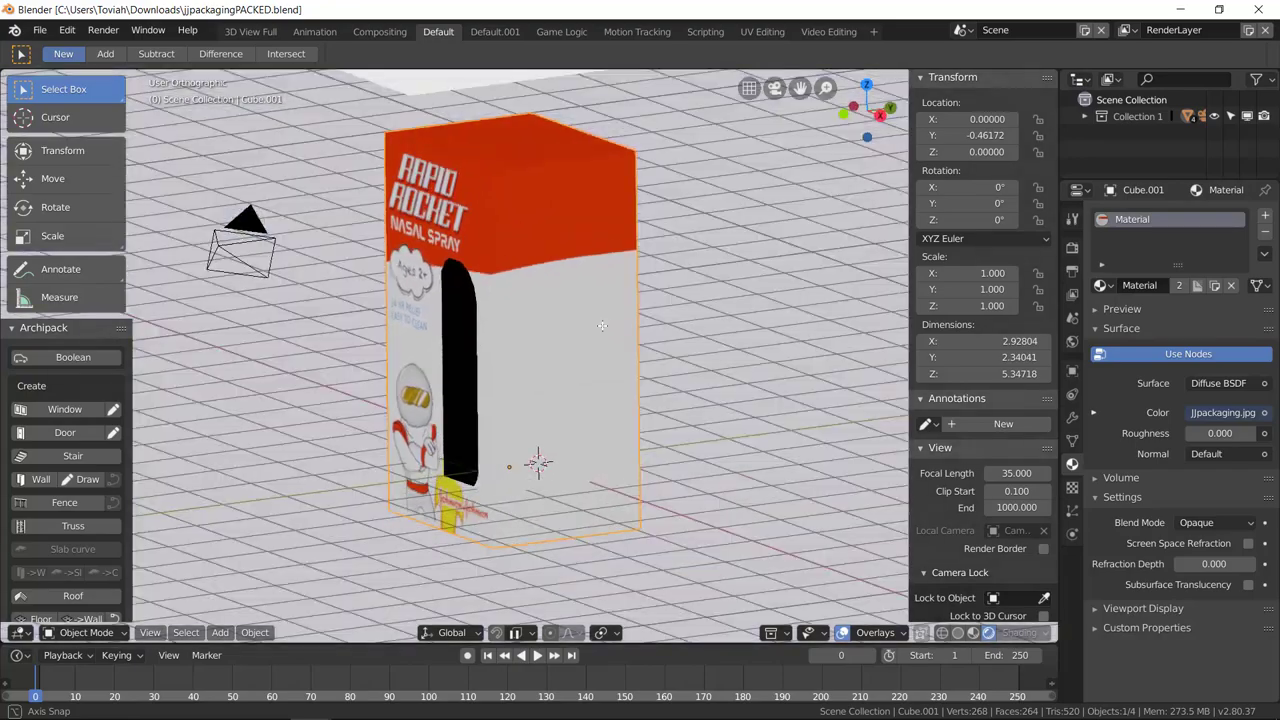
middle_drag(702, 323, 623, 277)
scroll(623, 277, up, 6)
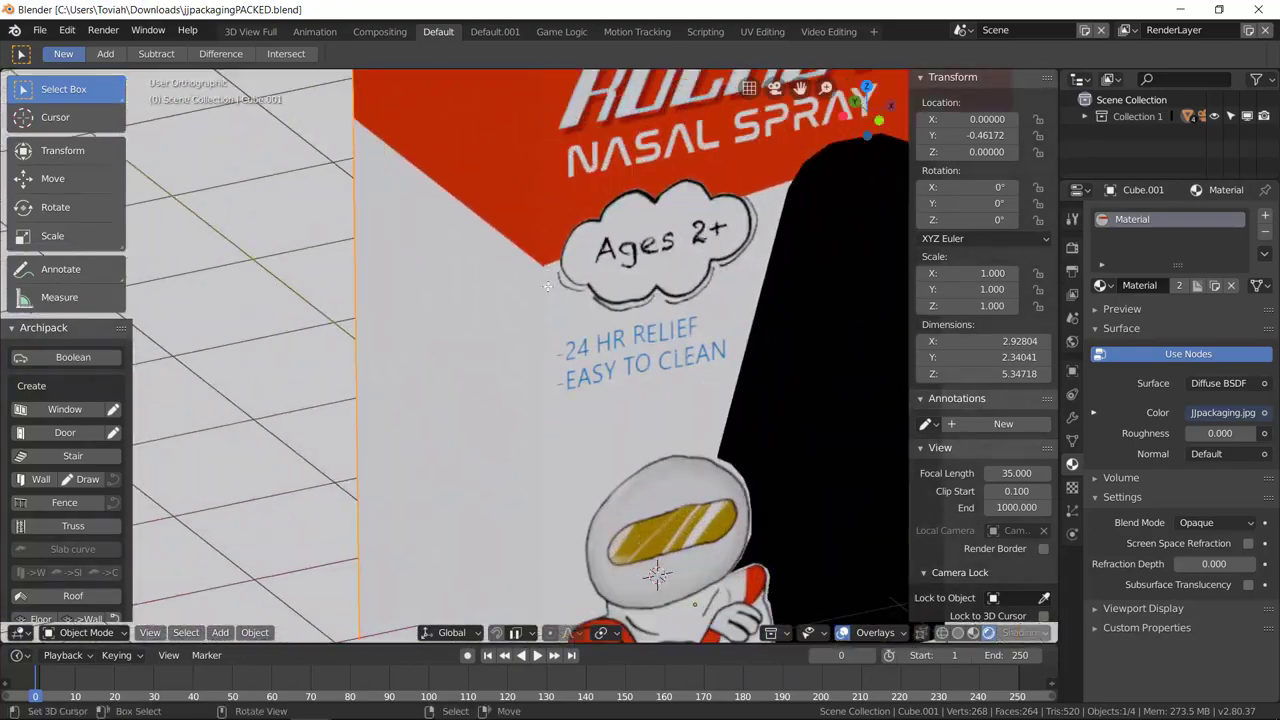
alt+middle_drag(540, 280, 449, 277)
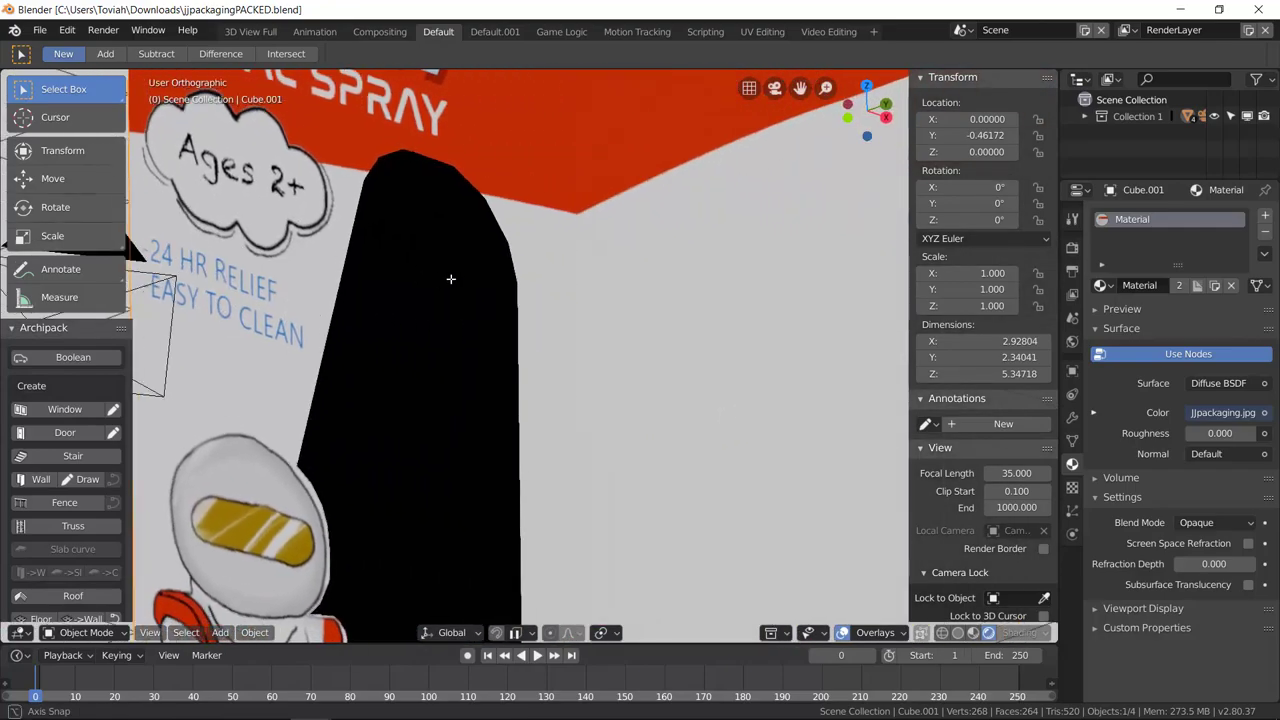
scroll(449, 277, down, 8)
alt+middle_drag(498, 424, 524, 401)
scroll(506, 414, down, 5)
middle_drag(607, 381, 619, 394)
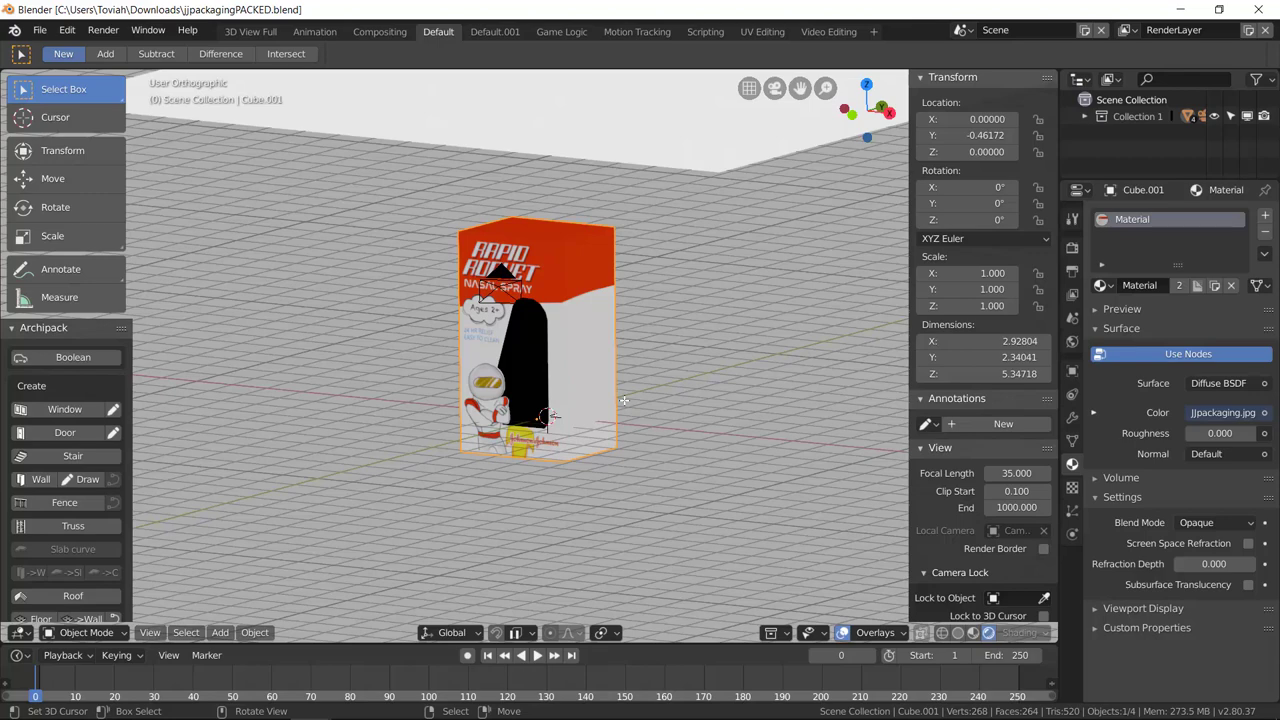
Step: Toggle the box between Edit Mode and Object Mode to inspect how its mesh lines up with the packaging artwork
key(Tab)
key(Tab)
key(Tab)
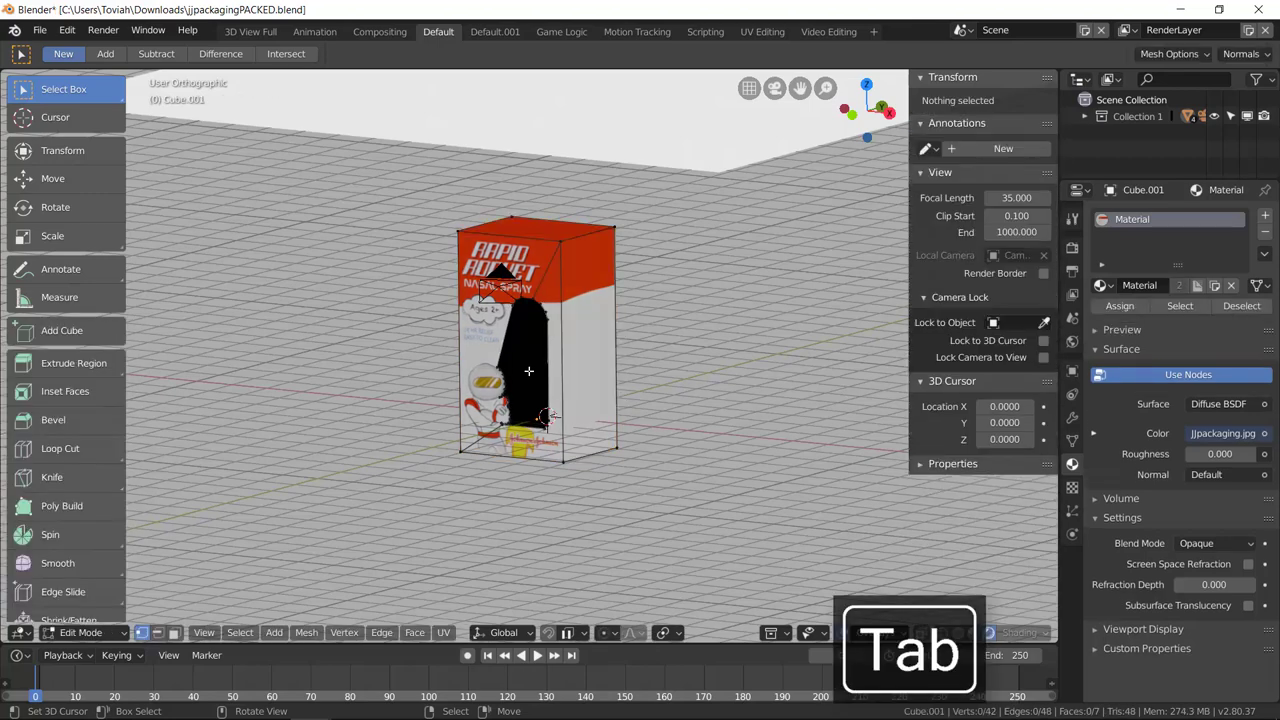
scroll(650, 369, up, 5)
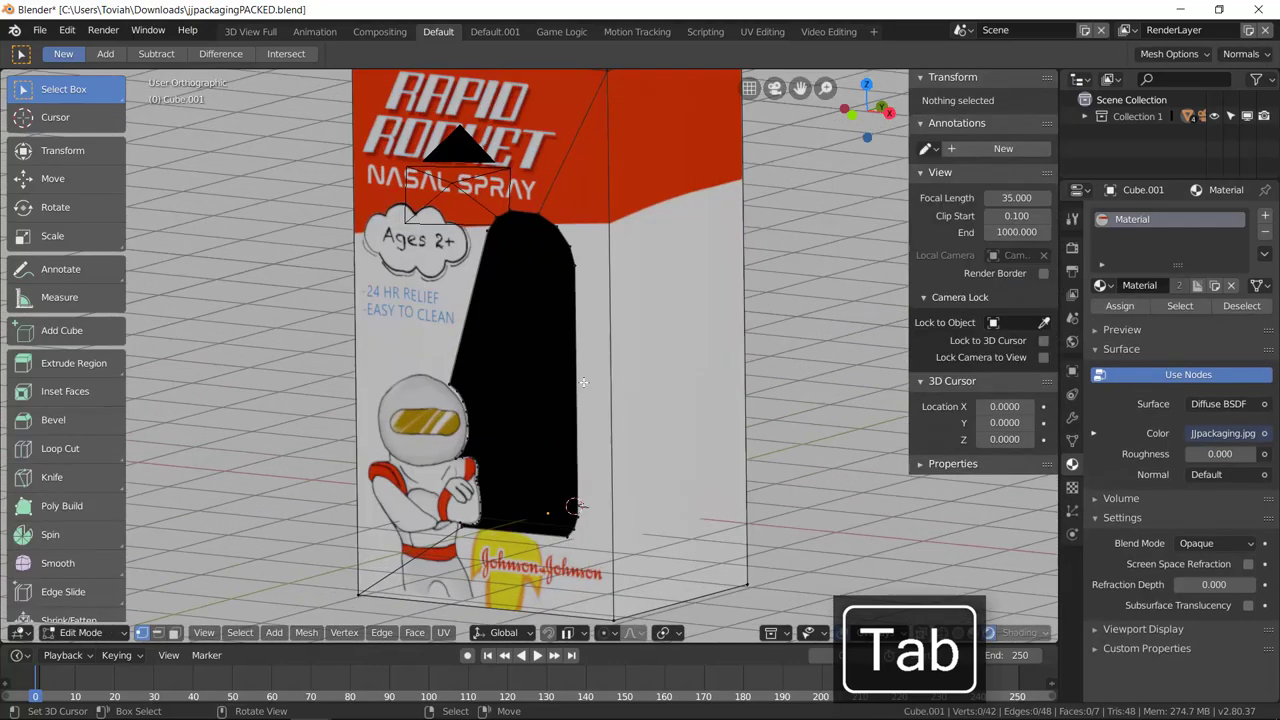
middle_drag(571, 386, 579, 378)
key(Tab)
key(Tab)
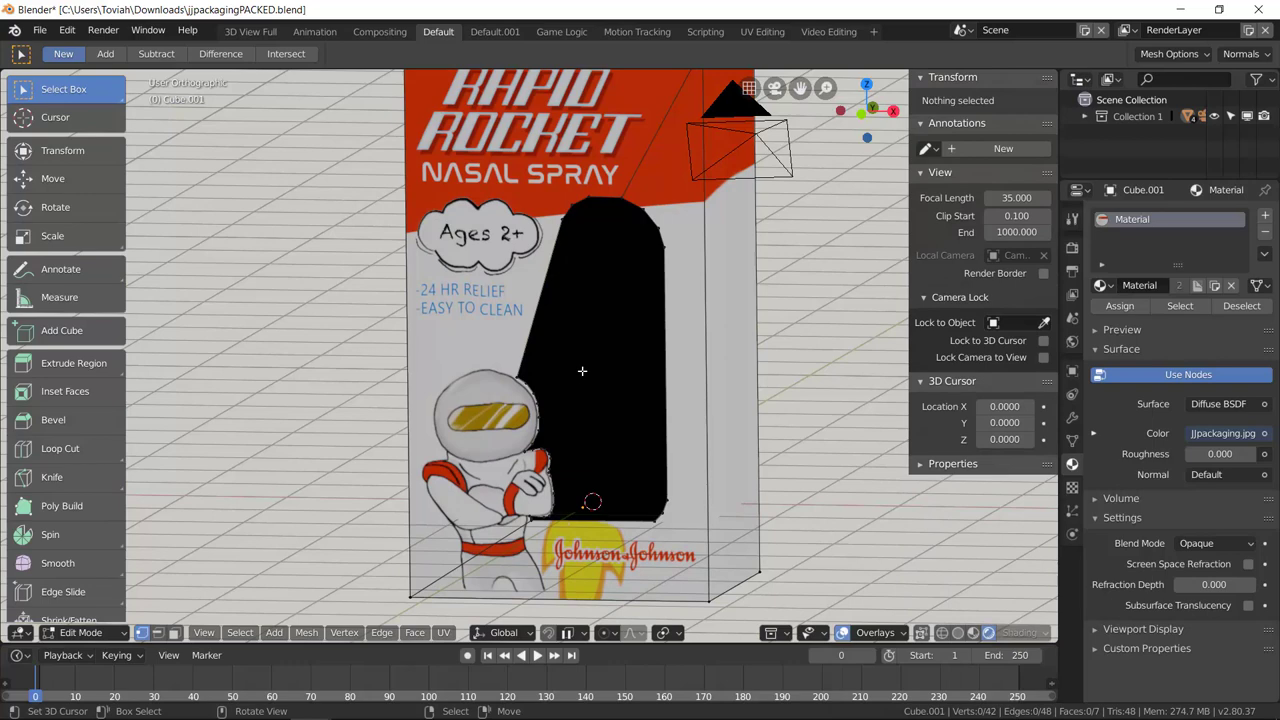
key(Tab)
scroll(692, 361, down, 2)
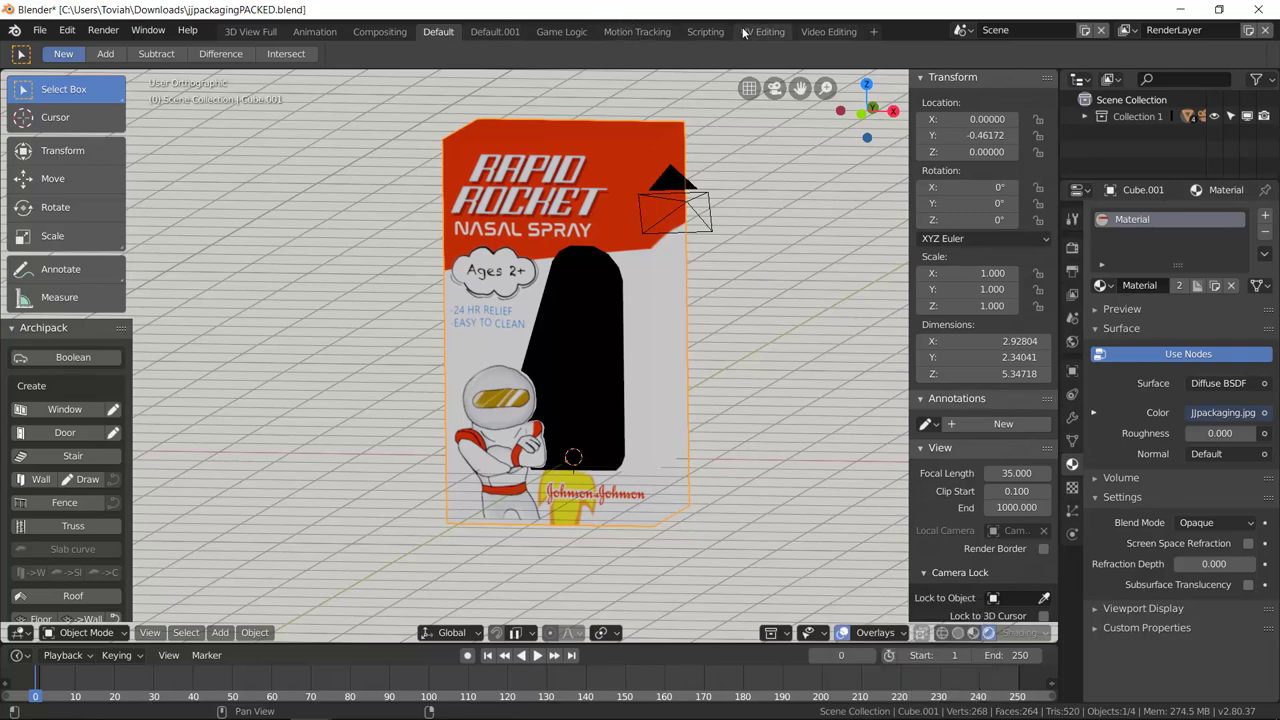
Step: In the Default workspace, change the main 3D viewport to a Texture Node Editor and the timeline to a Shader Editor
click(380, 32)
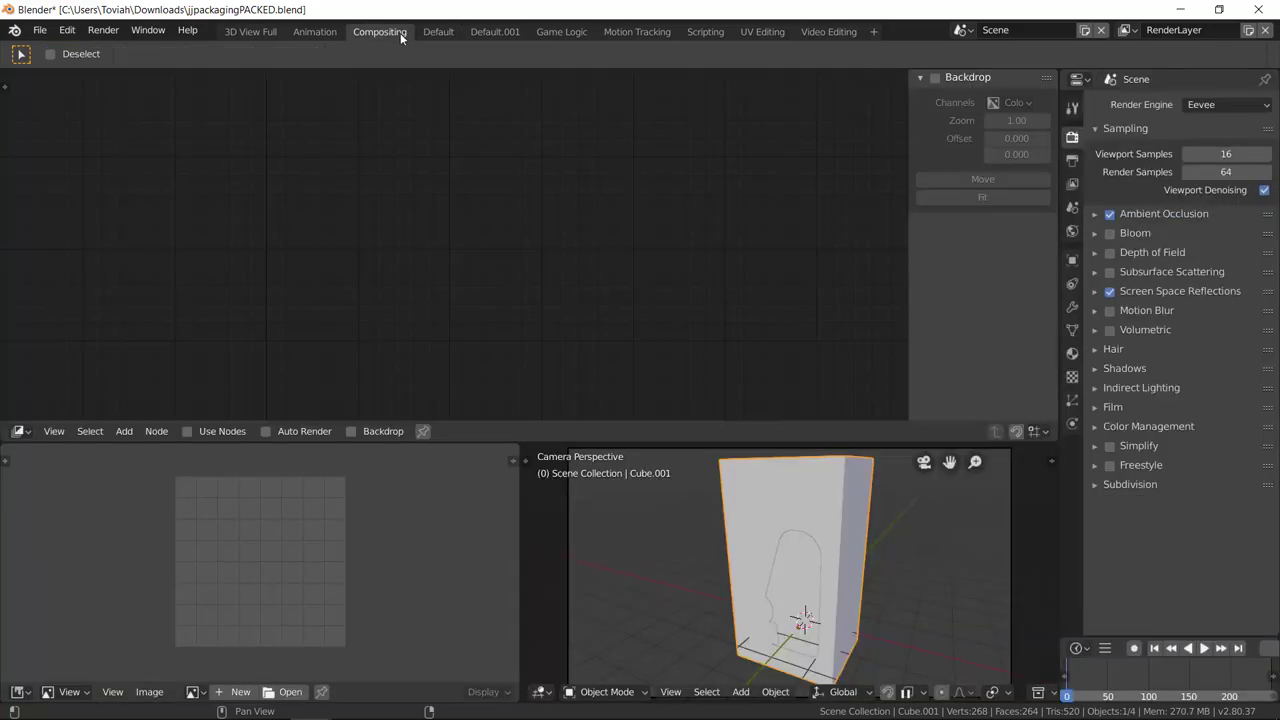
click(436, 32)
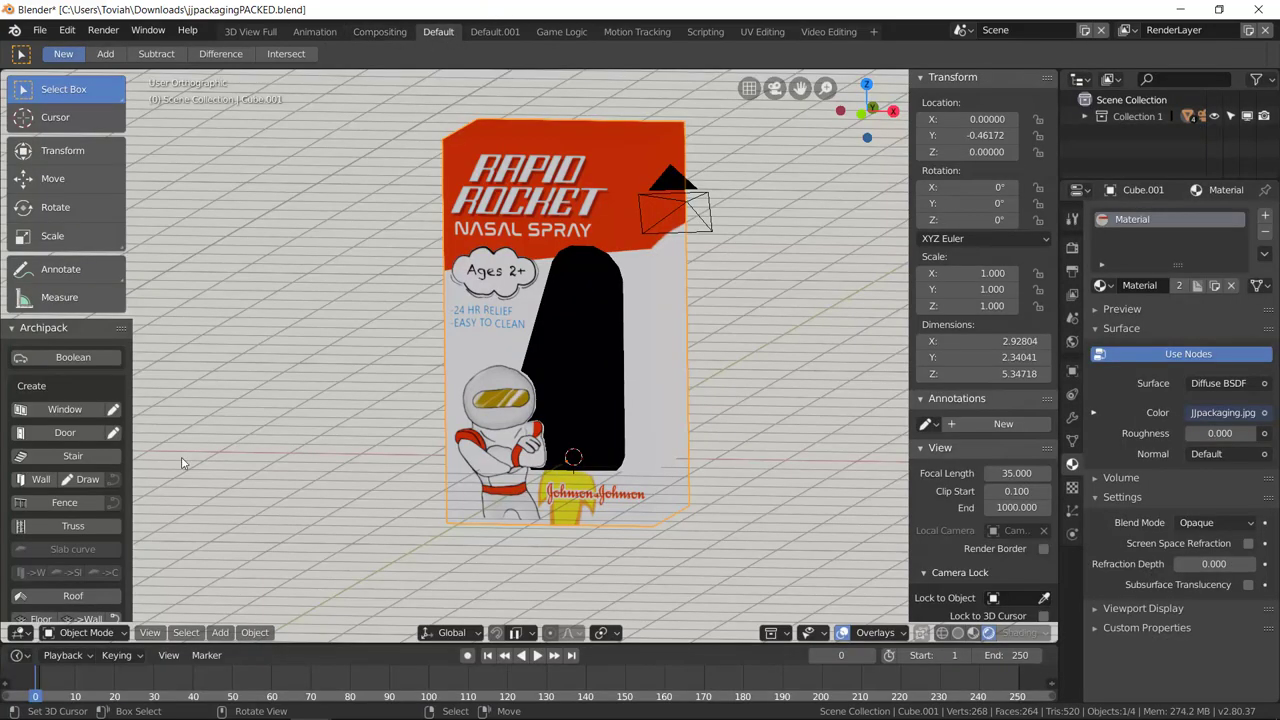
click(20, 633)
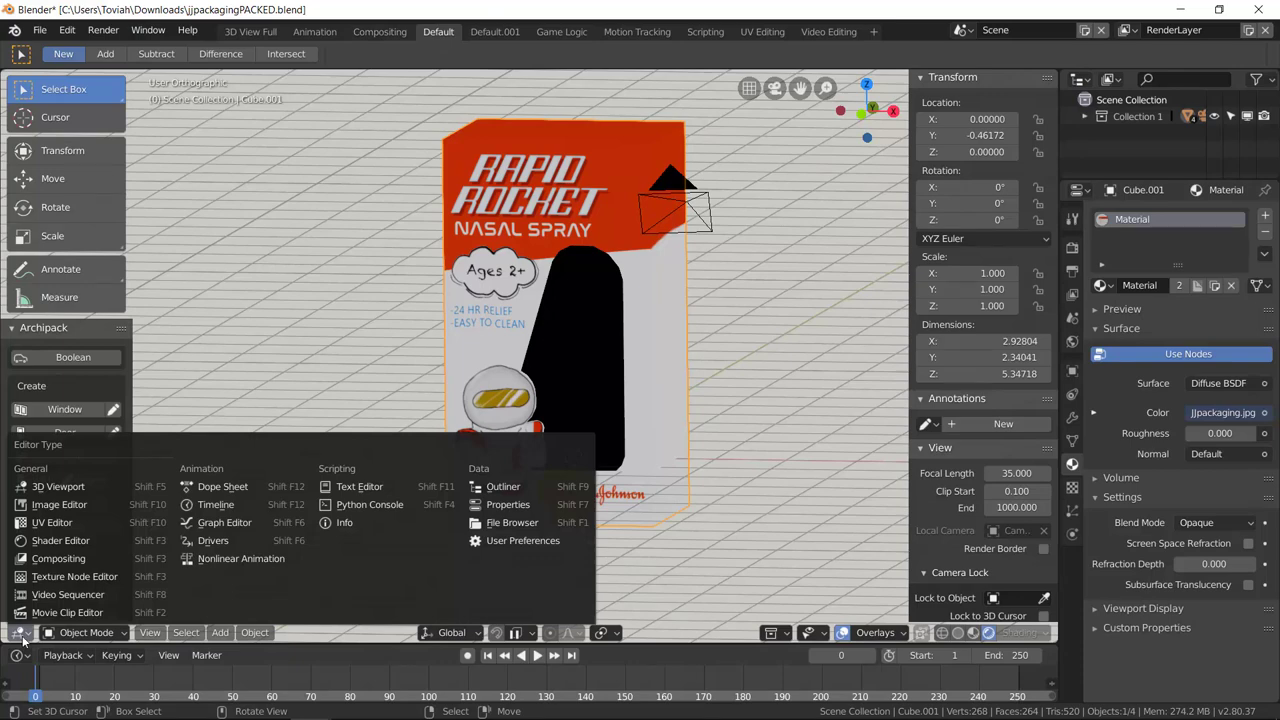
click(63, 578)
click(20, 655)
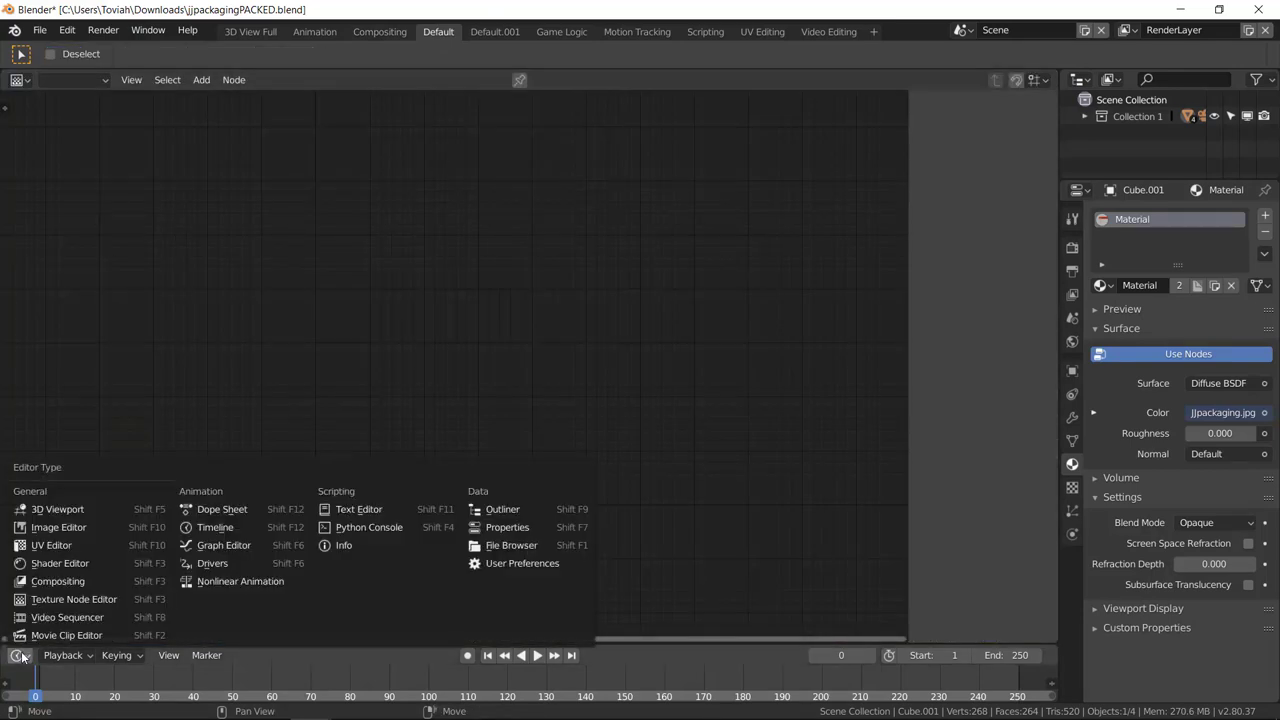
click(59, 563)
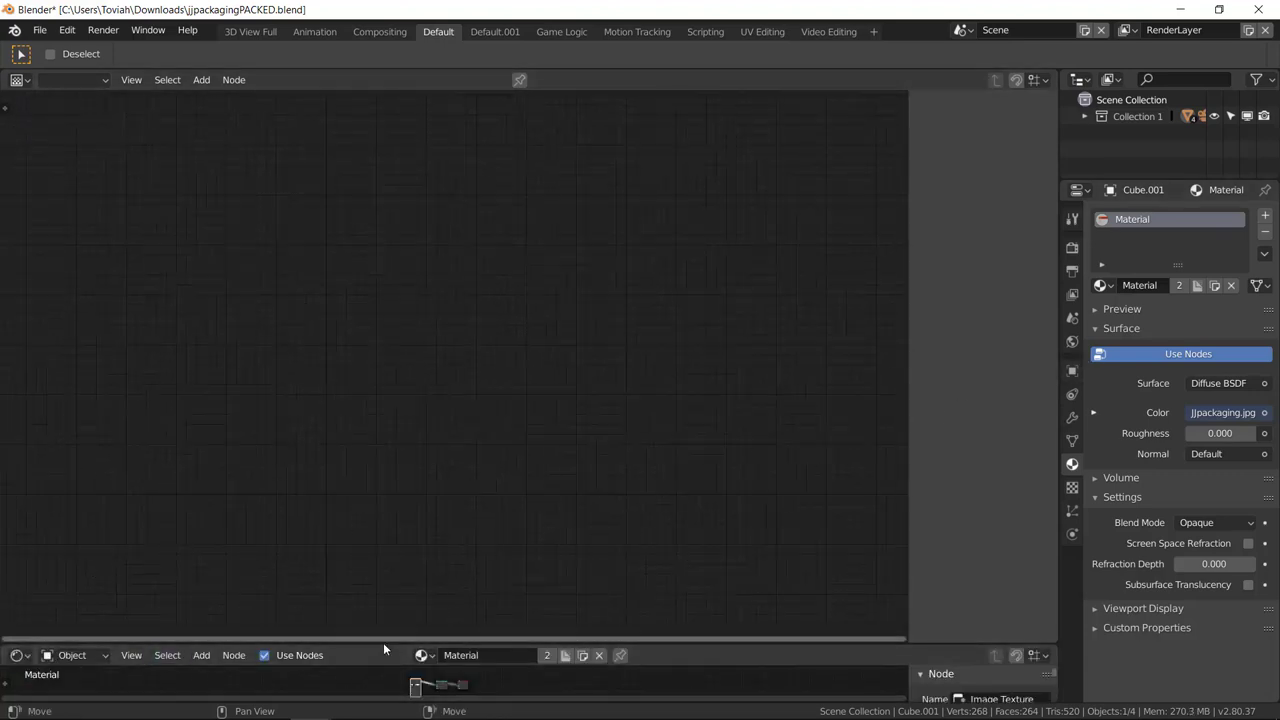
Step: Enlarge the Shader Editor and reposition the JJpackaging.jpg image texture and Diffuse BSDF nodes of the box material
drag(384, 645, 433, 256)
scroll(446, 505, up, 10)
scroll(153, 571, up, 2)
middle_drag(153, 571, 344, 535)
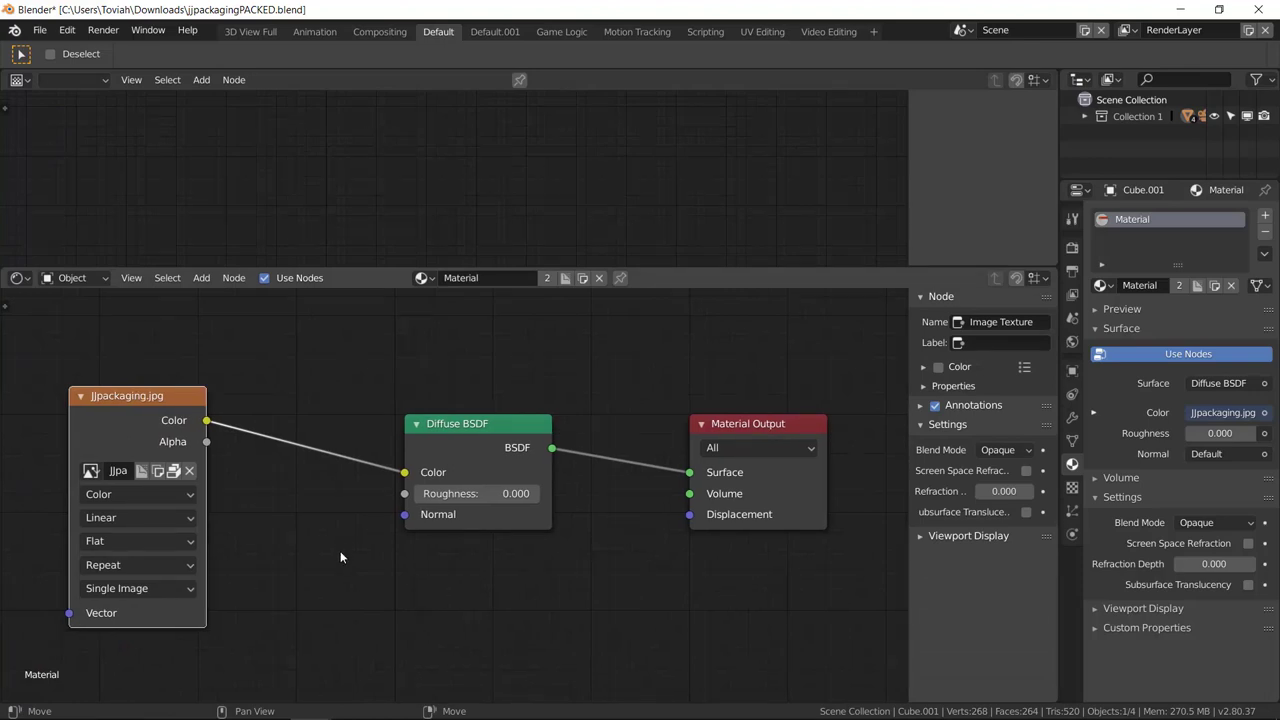
mouse_move(323, 563)
middle_down()
mouse_move(334, 560)
mouse_move(322, 561)
middle_up()
drag(171, 404, 205, 369)
mouse_move(513, 424)
mouse_down()
mouse_move(504, 411)
mouse_move(516, 415)
mouse_up()
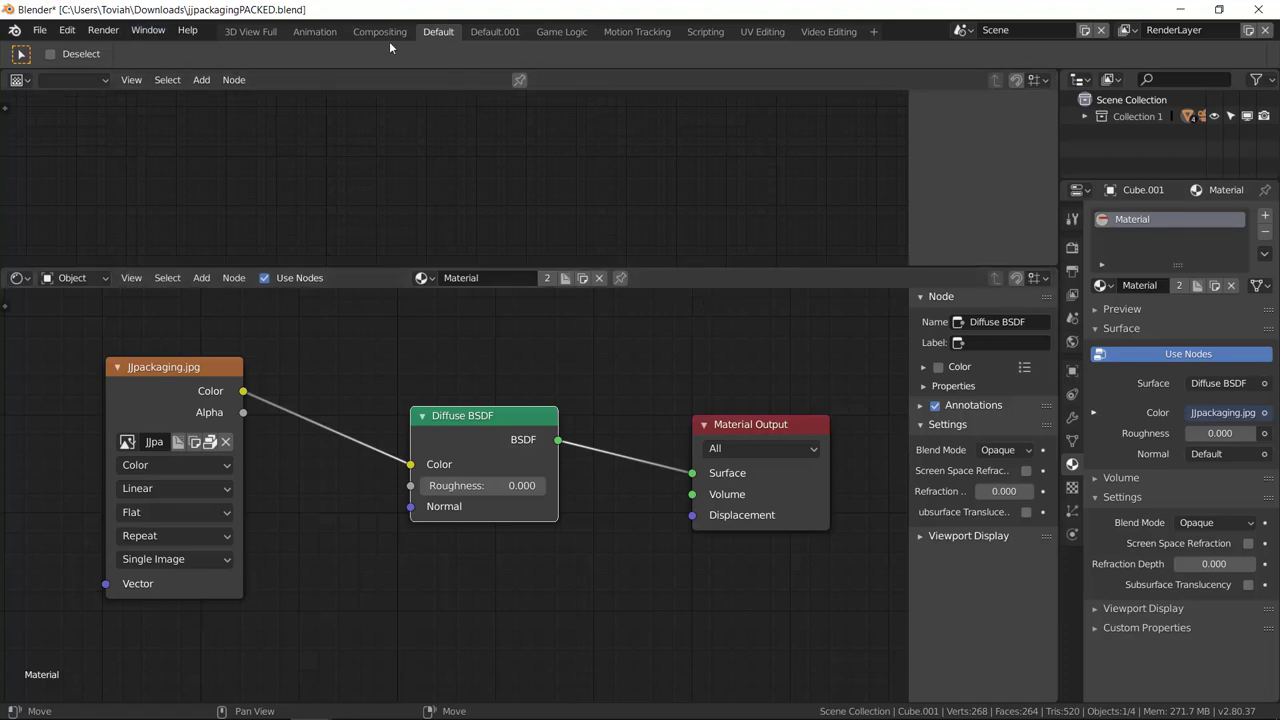
Step: Change the Shader Editor area back to a 3D Viewport
click(27, 280)
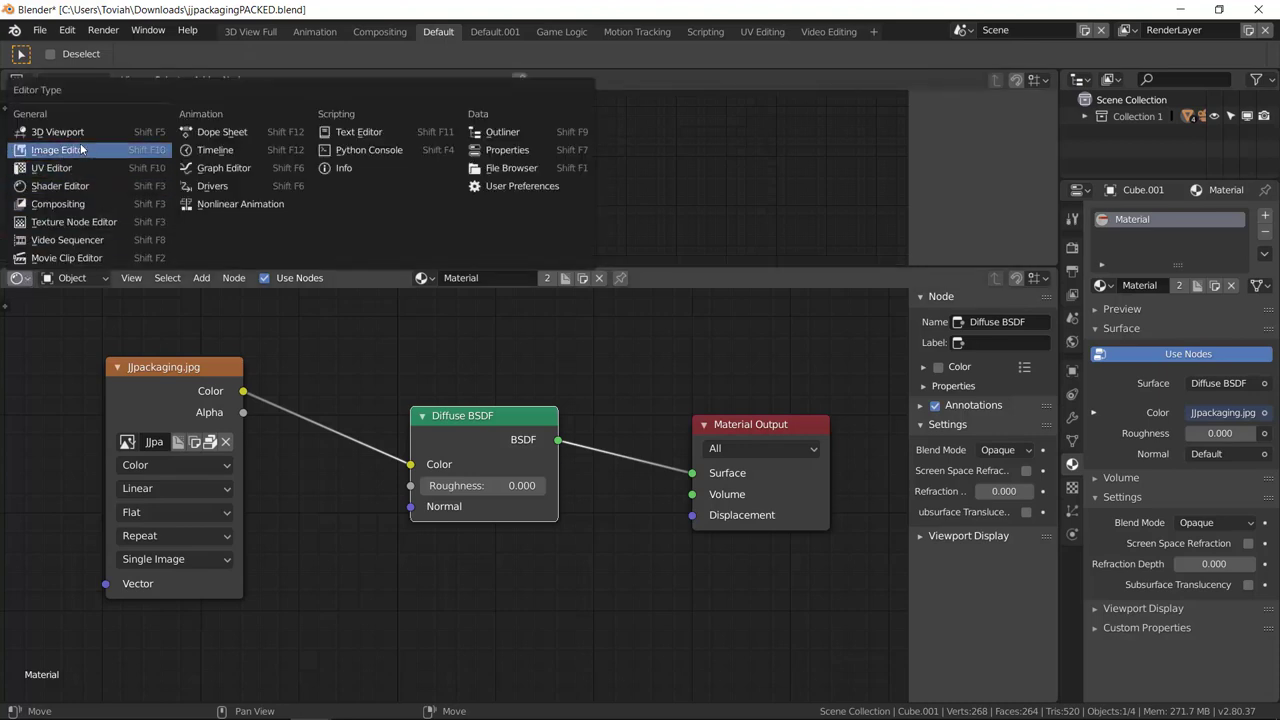
click(80, 132)
click(22, 279)
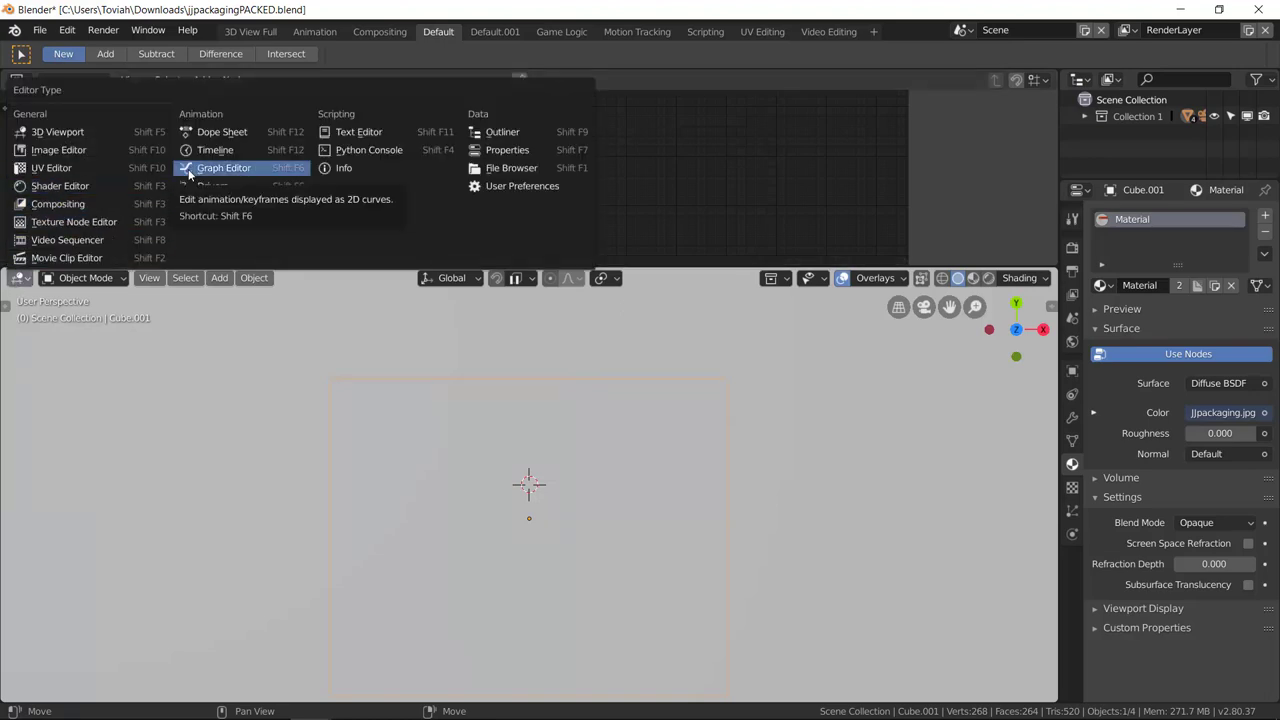
Step: In the Default.001 workspace, enlarge the 3D viewport around the box and set it to rendered shading
click(495, 31)
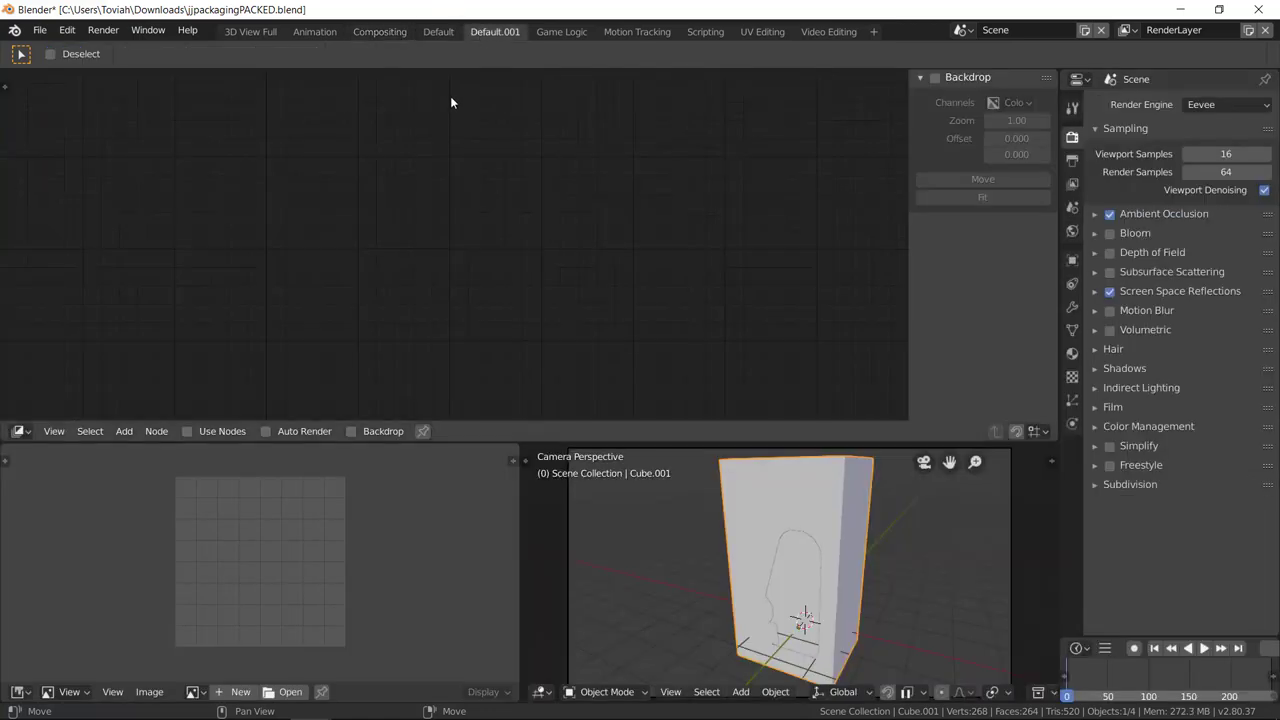
click(438, 31)
click(495, 31)
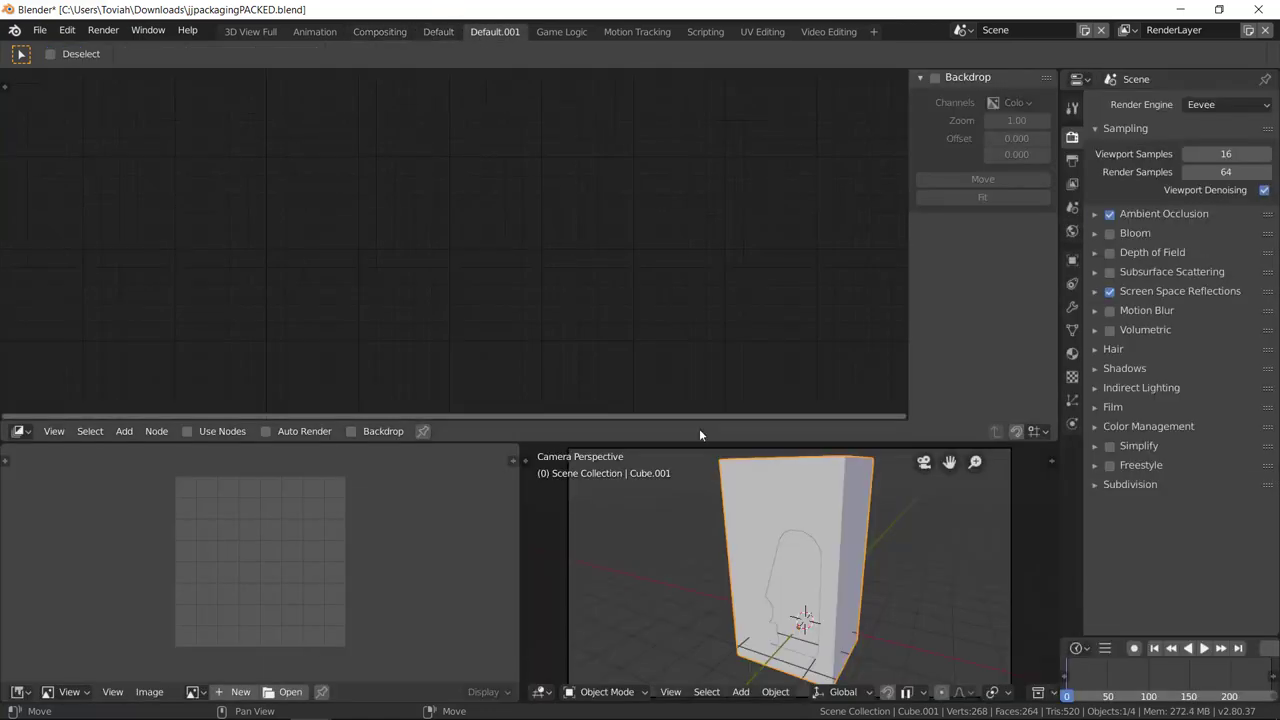
drag(705, 441, 691, 98)
drag(518, 264, 114, 396)
middle_drag(653, 388, 654, 346)
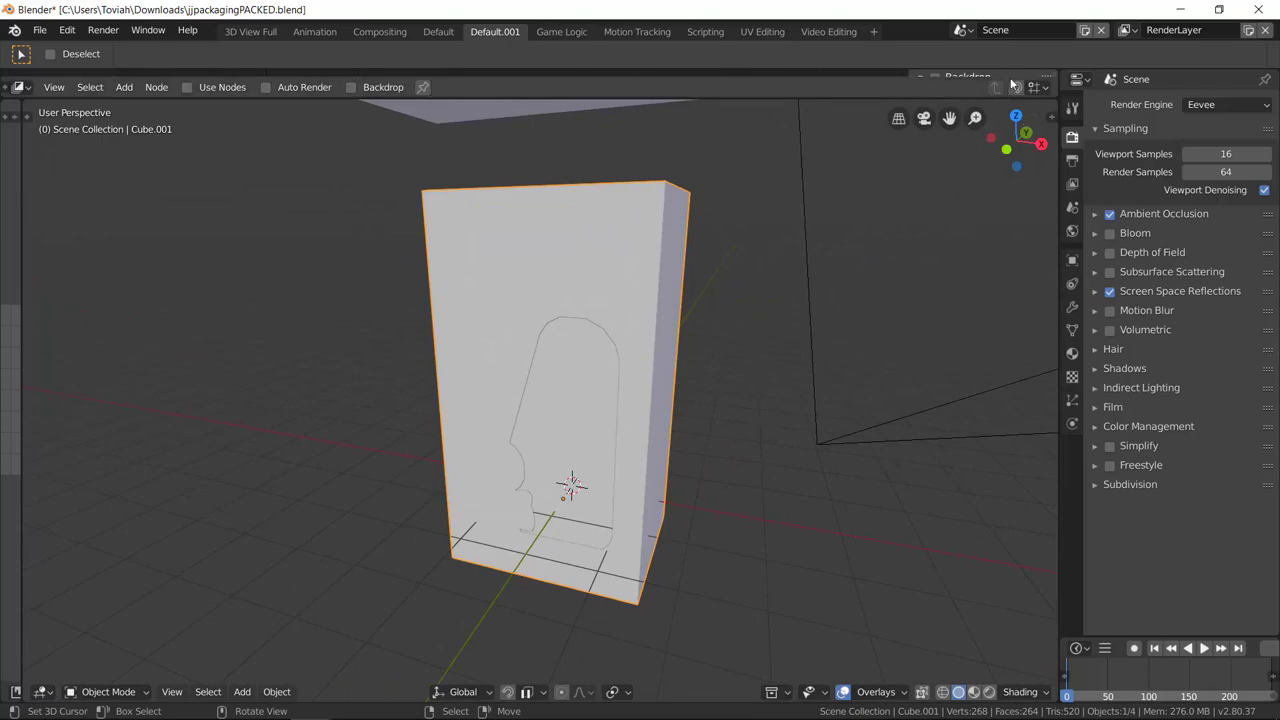
key(z)
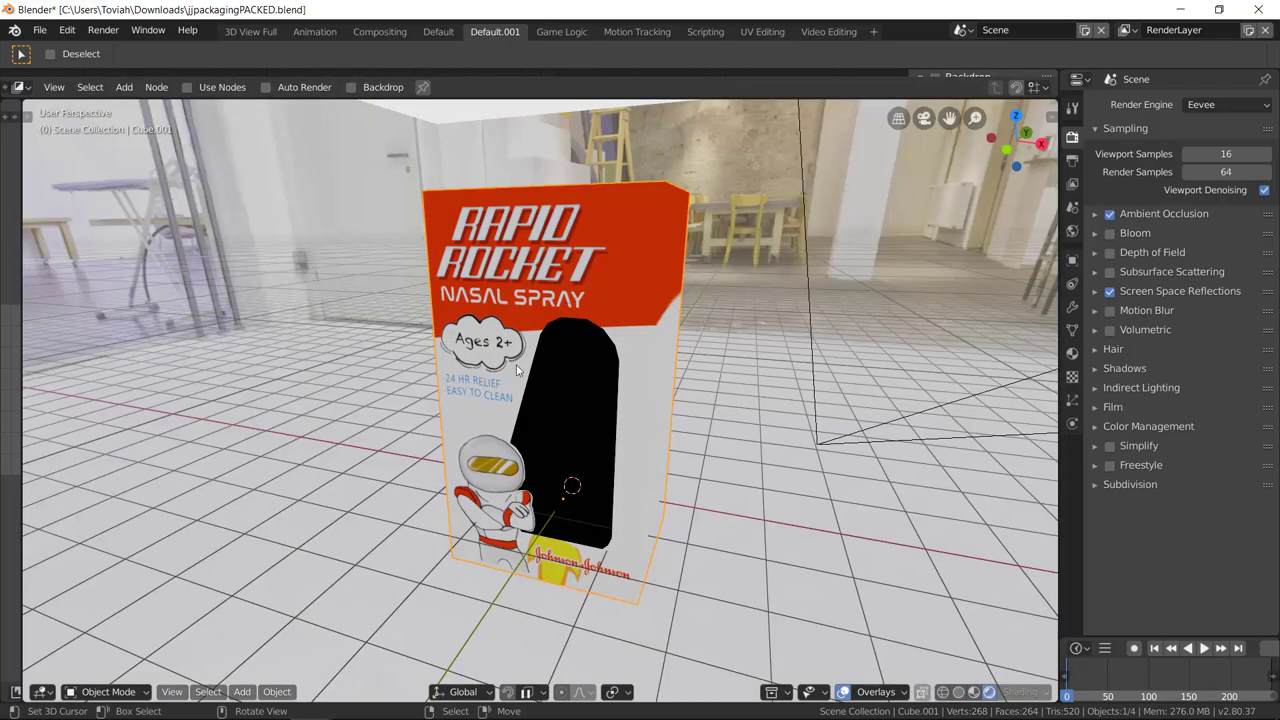
Step: Enter Edit Mode on the packaging box and try moving a vertex on the edge of its front cutout
key(Tab)
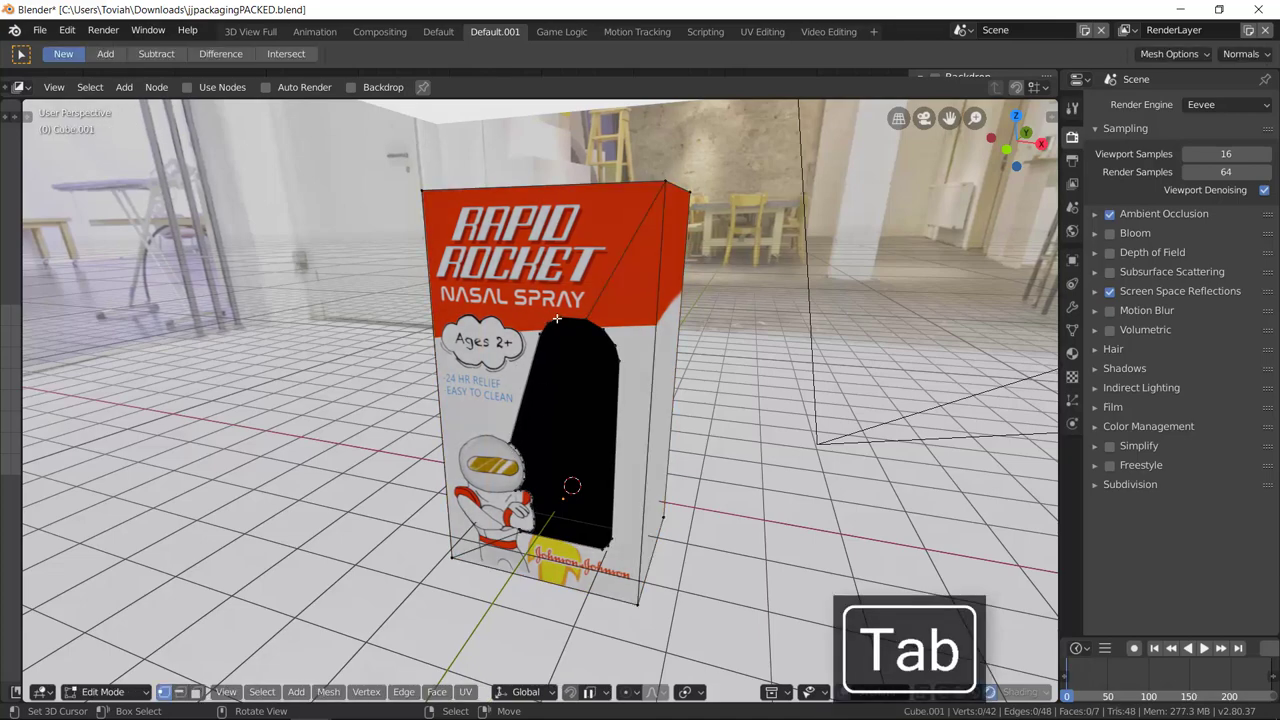
middle_drag(598, 290, 537, 433)
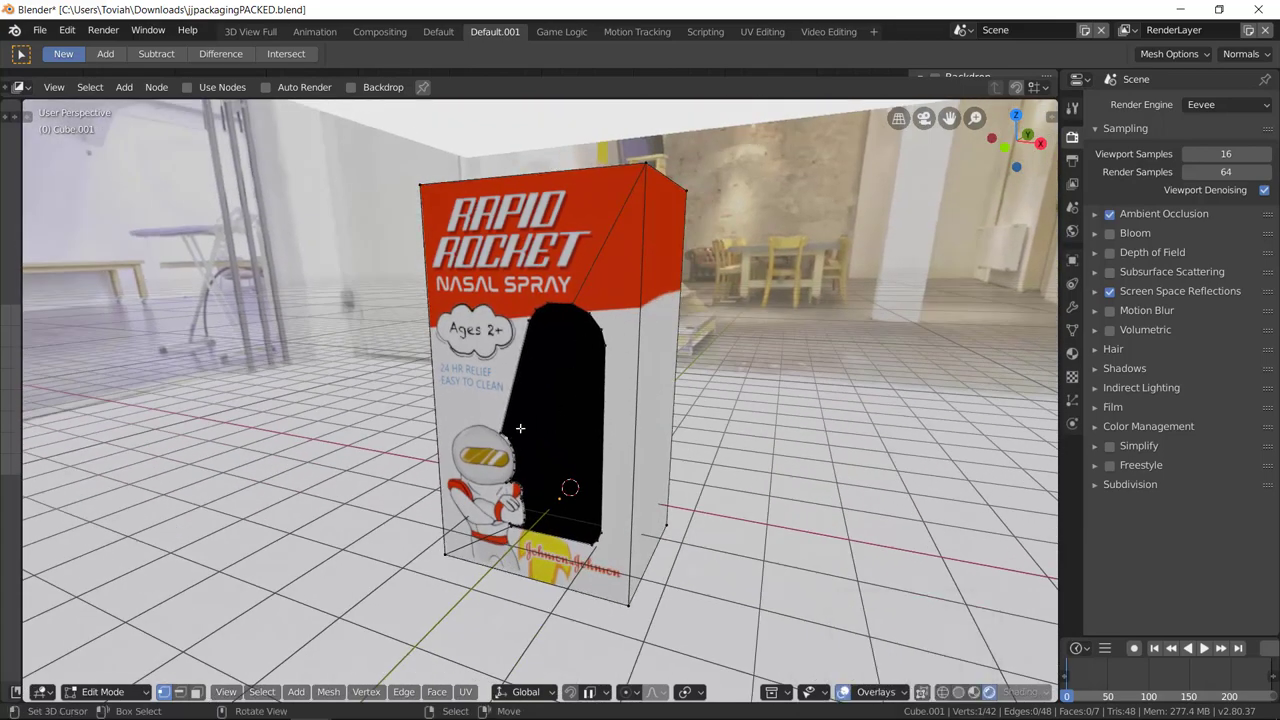
key(g)
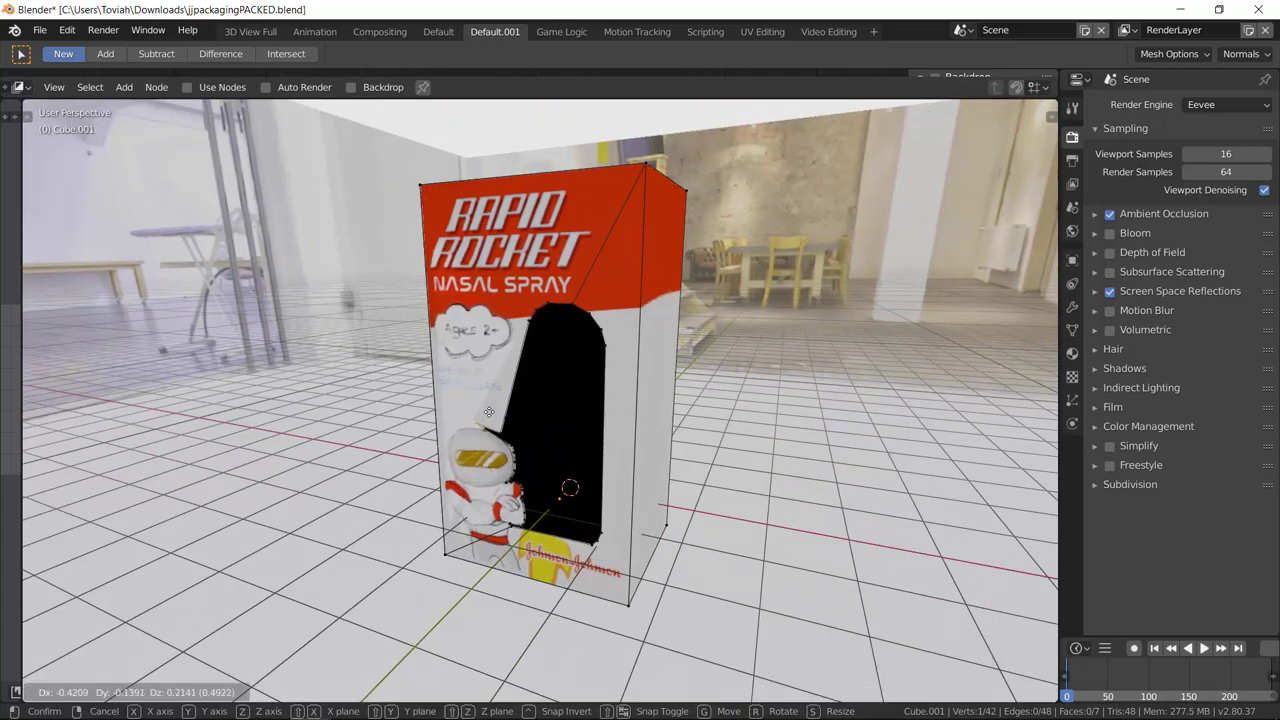
key(Escape)
scroll(567, 450, up, 2)
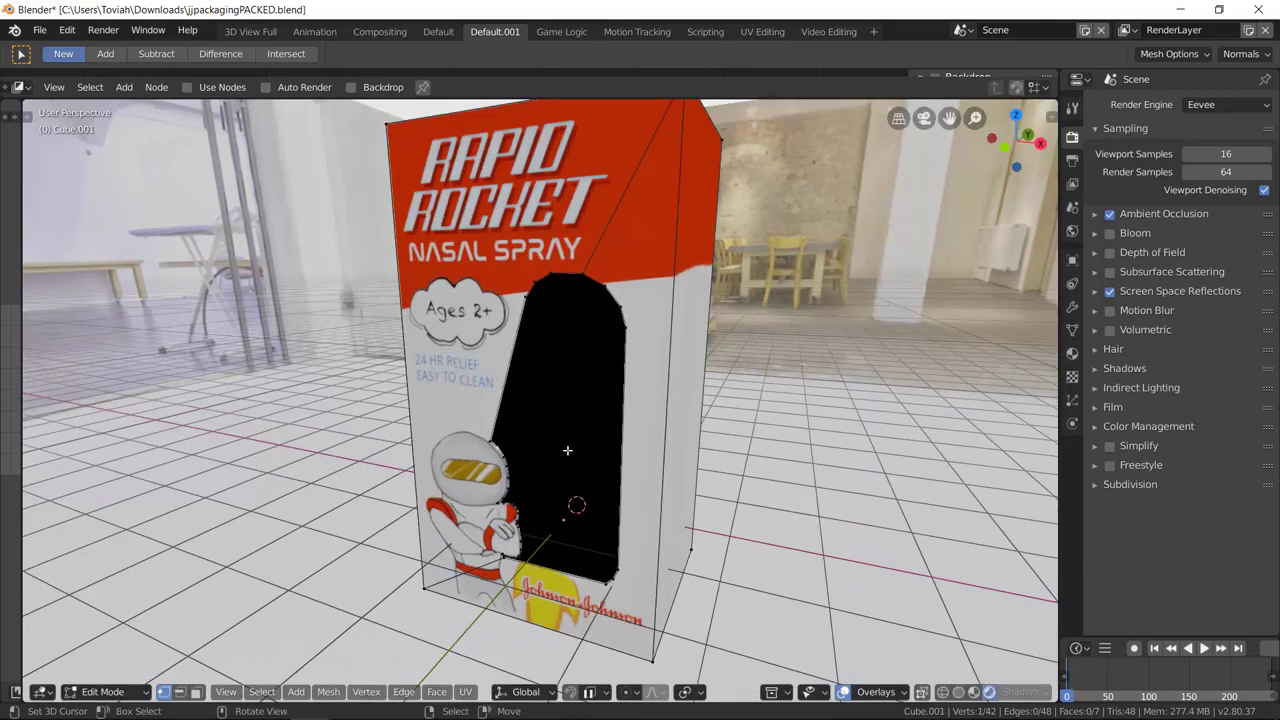
scroll(560, 455, up, 2)
scroll(543, 463, down, 5)
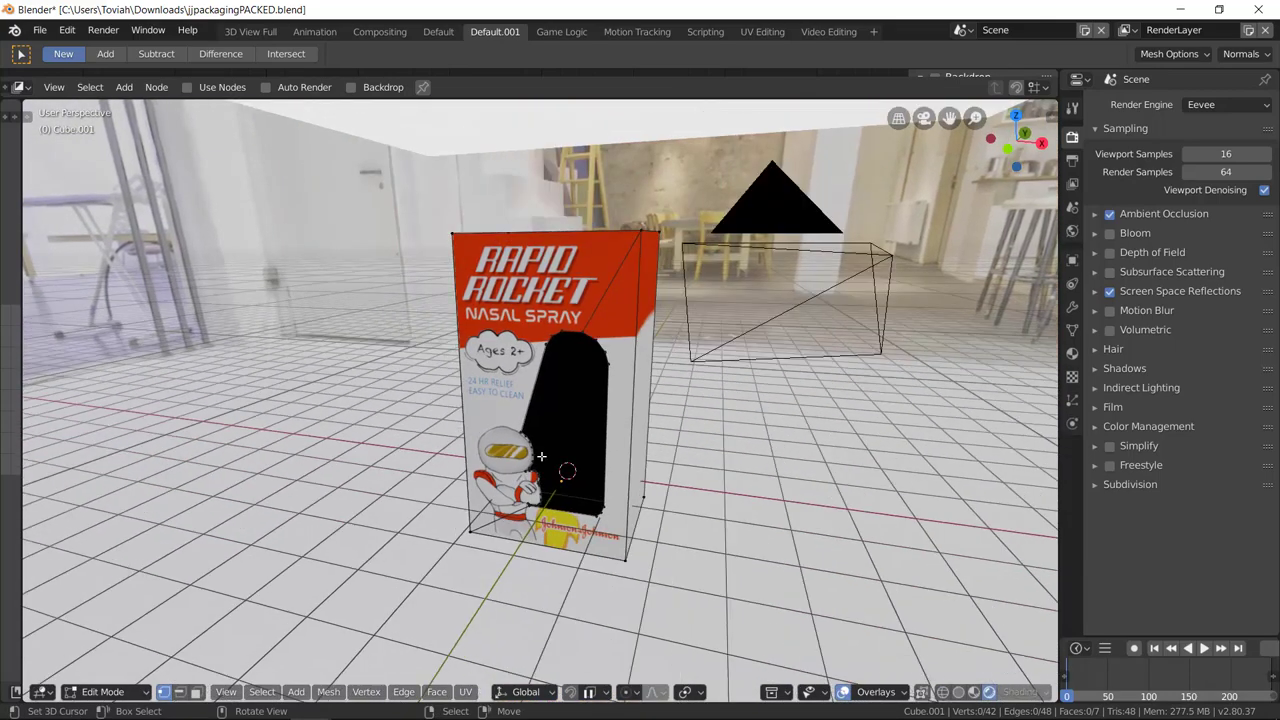
Step: Select the whole box mesh and search the commands for Smart UV Project
key(a)
key(F3)
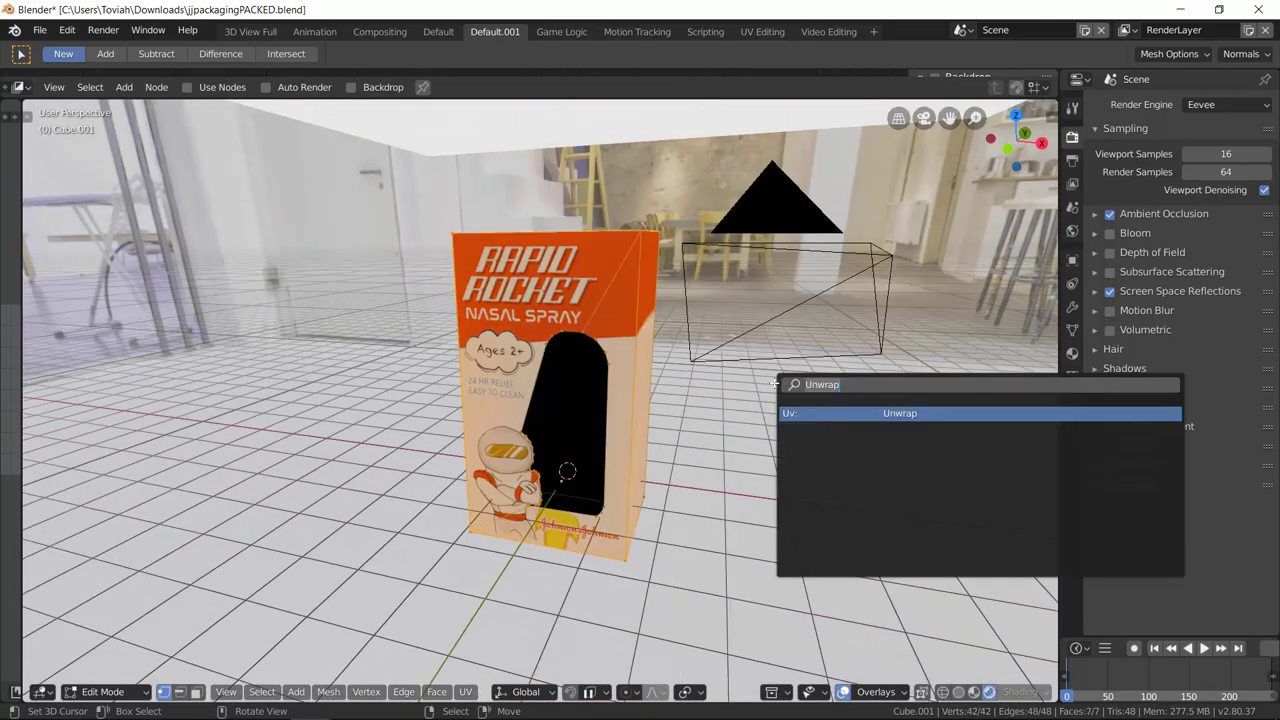
key(BackSpace)
text(smart)
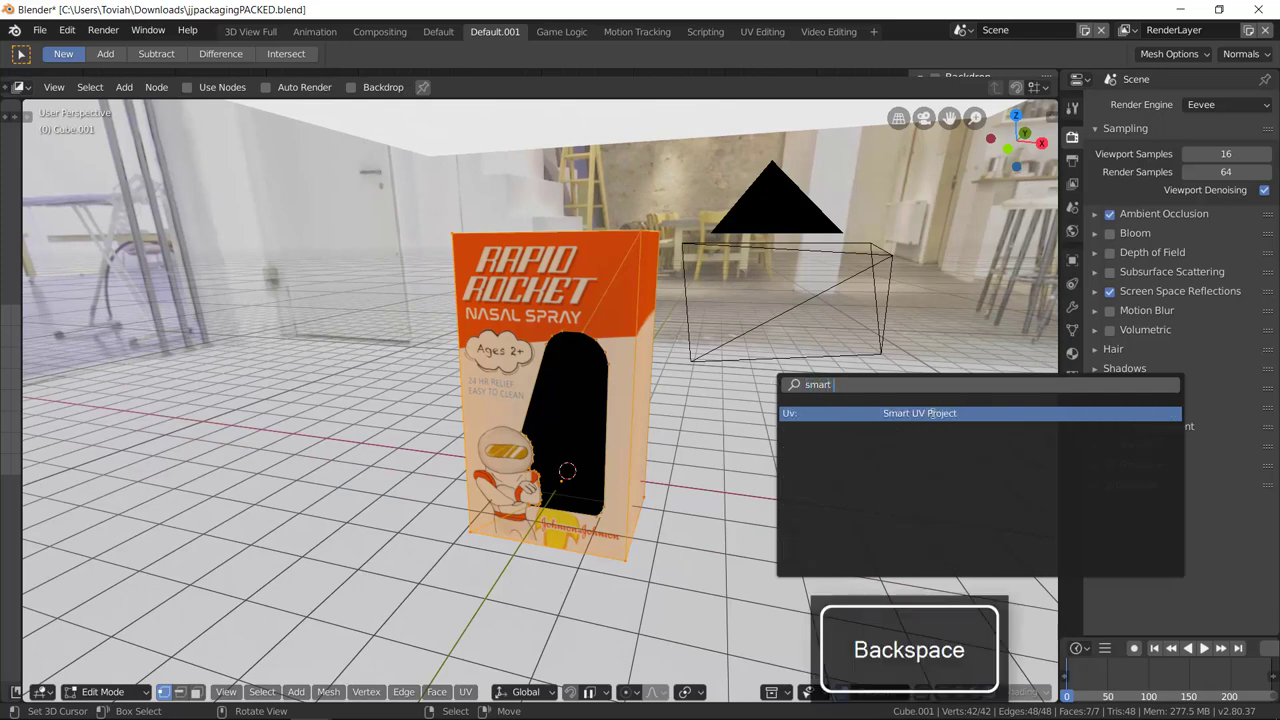
key(Escape)
click(670, 349)
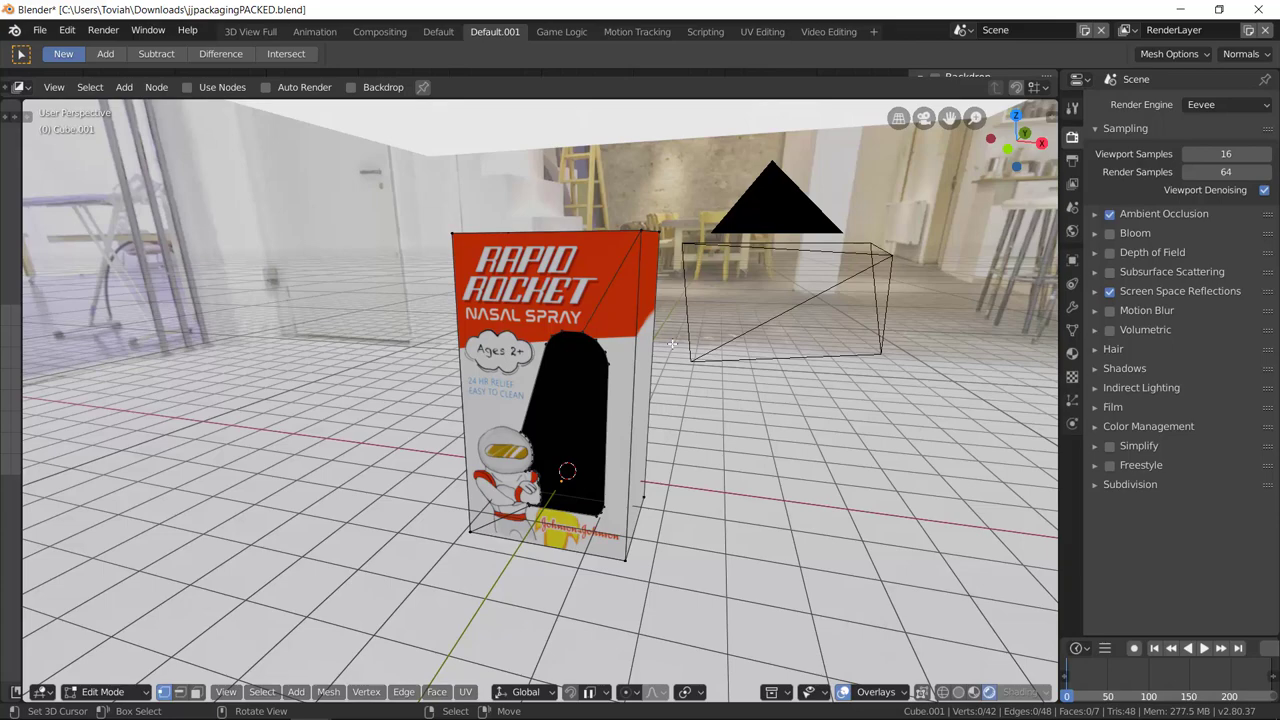
Step: Enlarge the node editor area above the 3D viewport and change it to a UV Editor
middle_drag(509, 418, 593, 398)
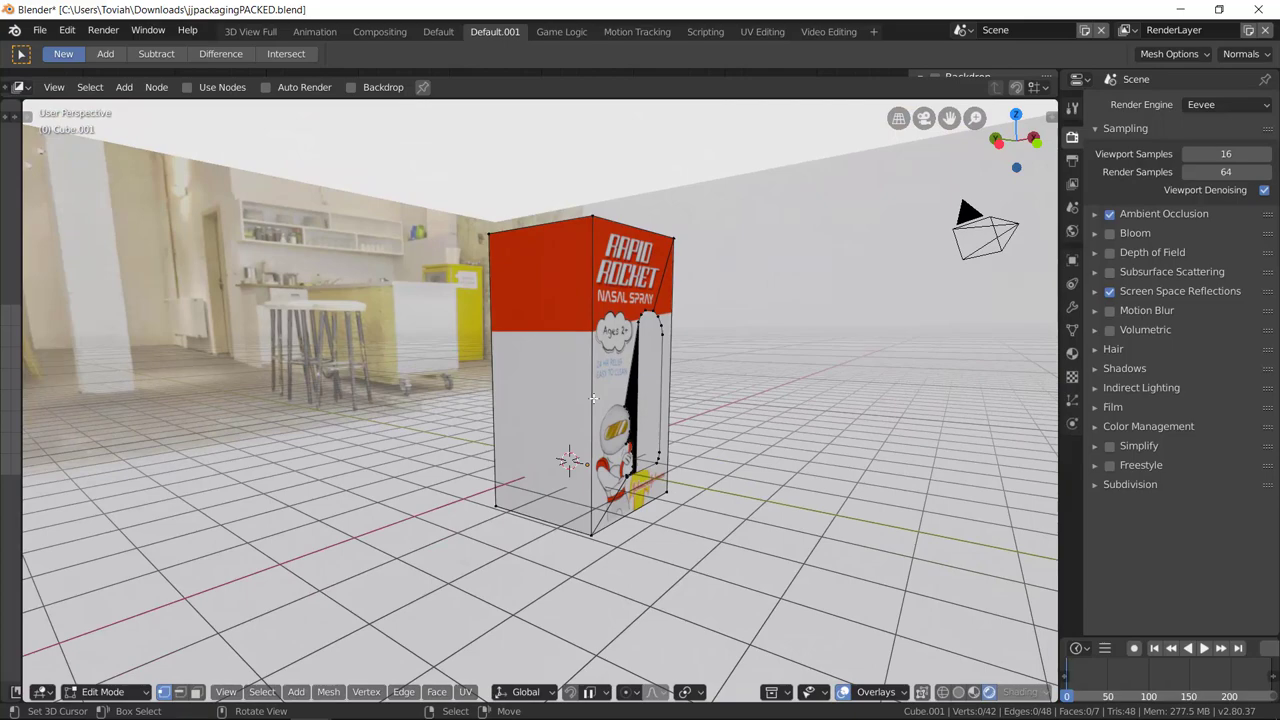
middle_drag(756, 385, 840, 380)
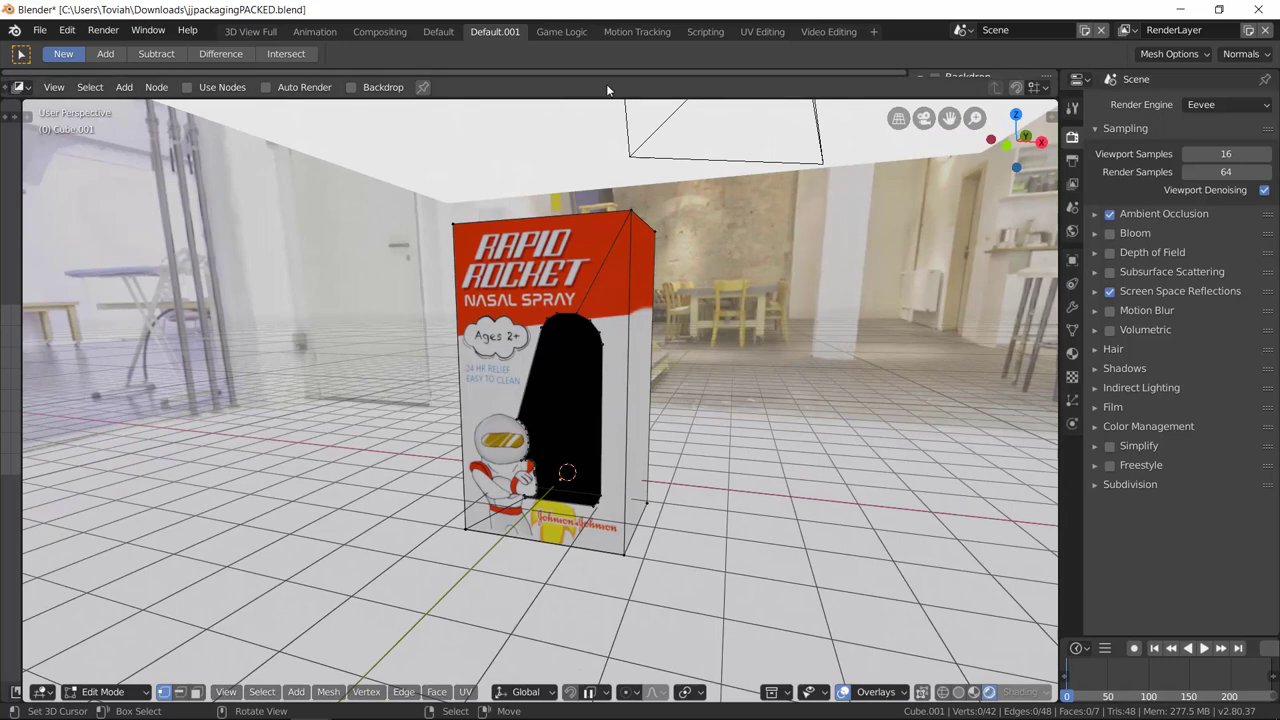
drag(576, 99, 700, 455)
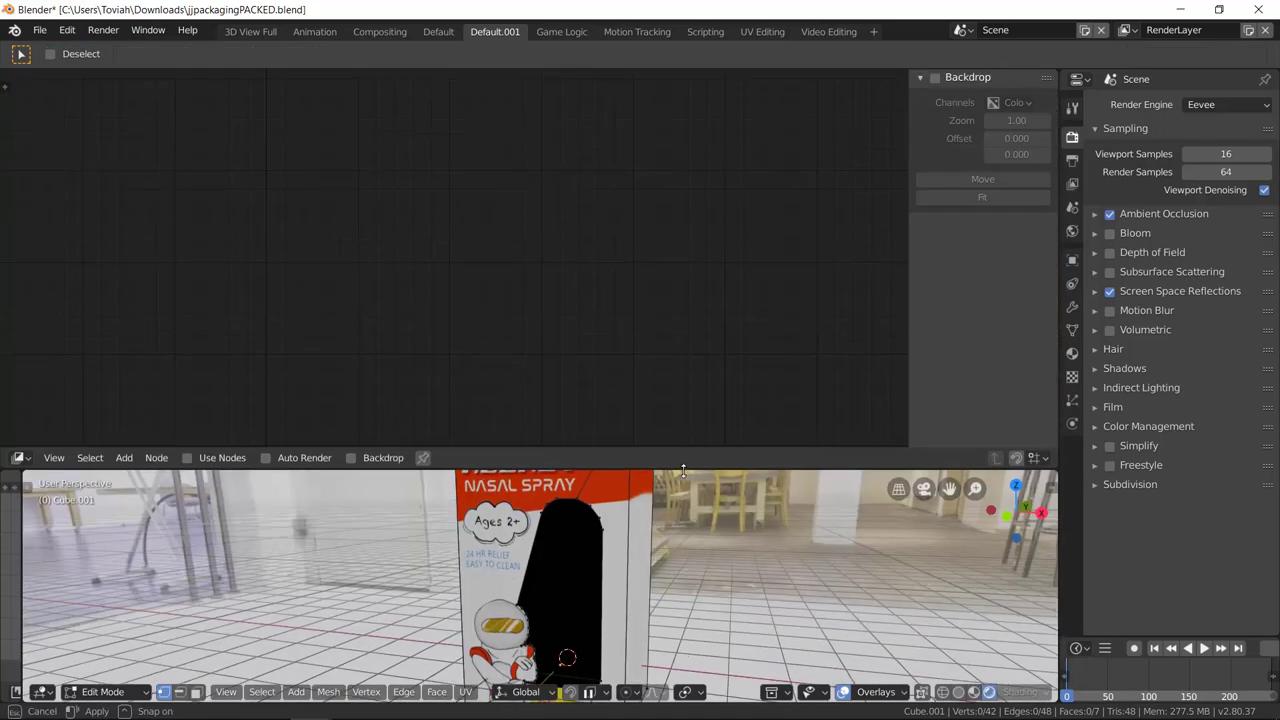
click(24, 471)
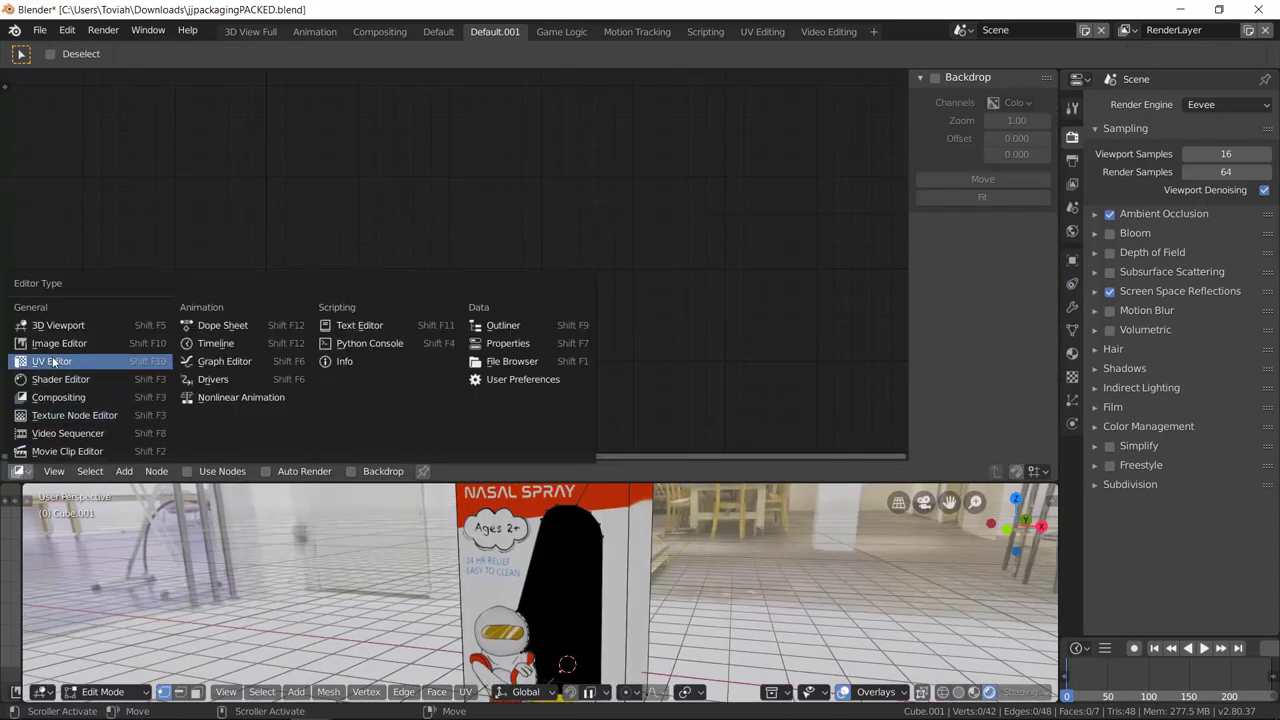
click(52, 360)
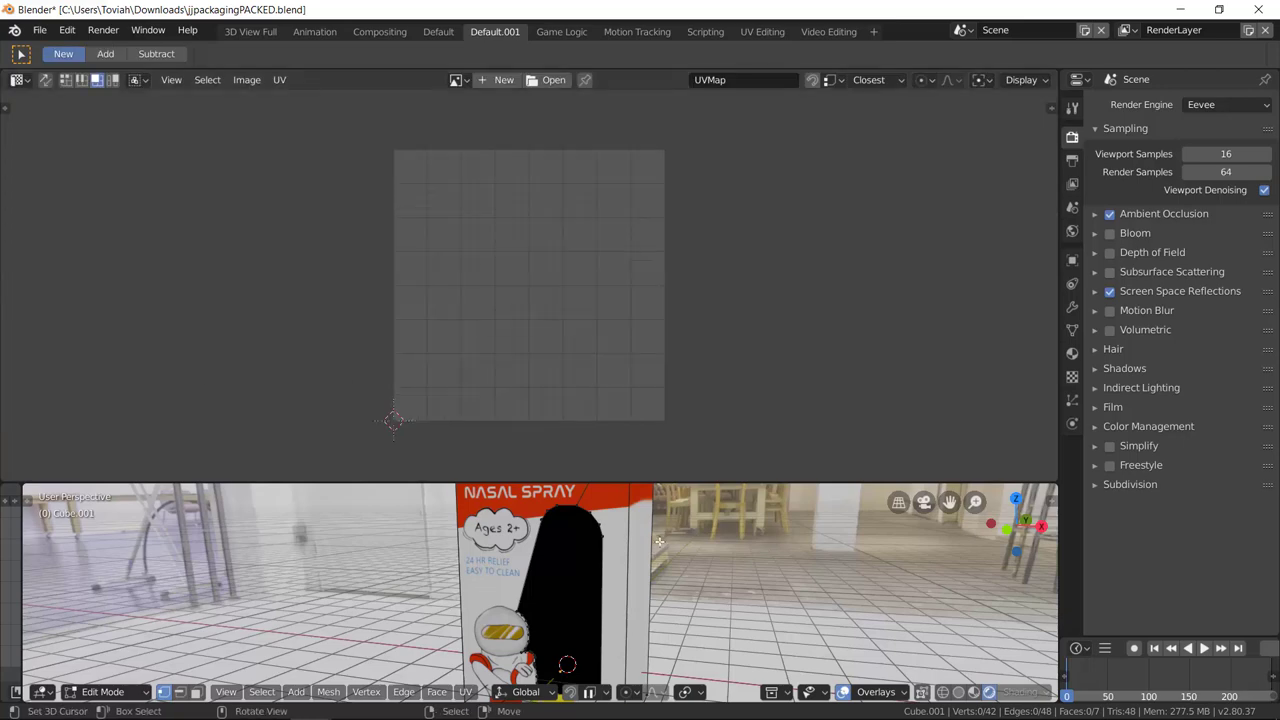
Step: Select the whole box mesh and examine its UV layout, including the cutout outline on the front panel
key(a)
scroll(556, 295, up, 5)
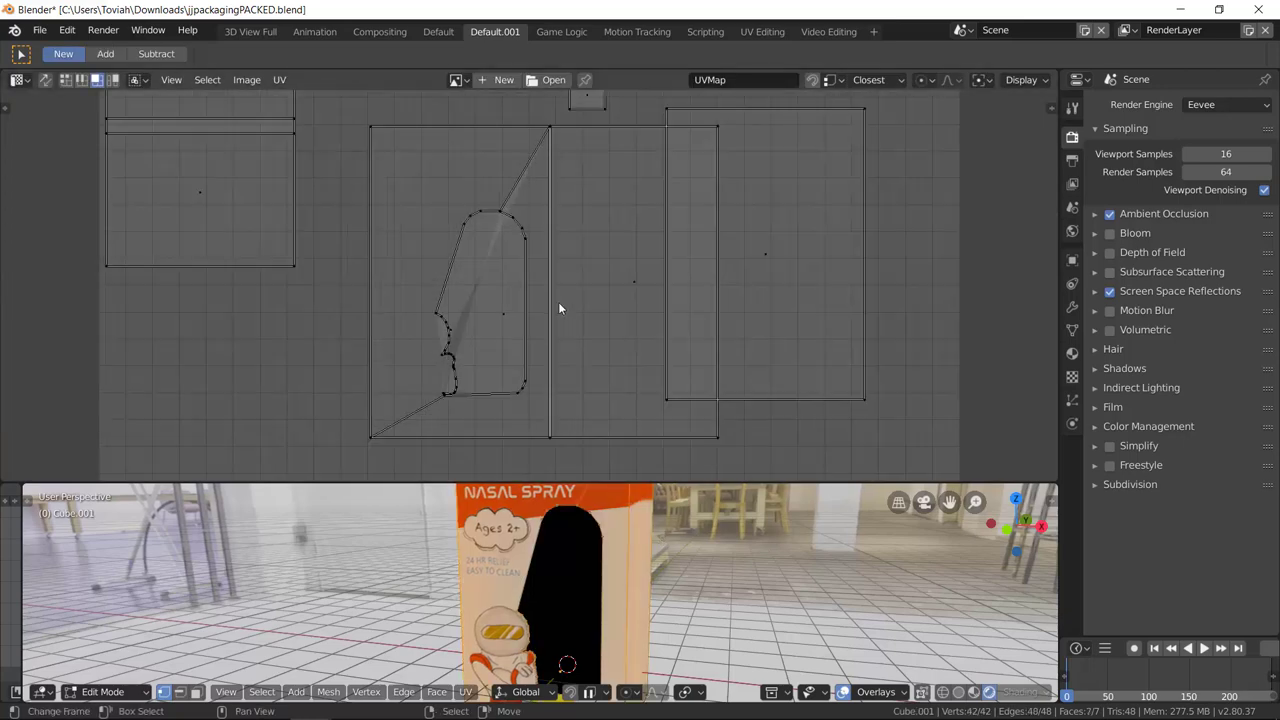
scroll(558, 302, up, 4)
scroll(448, 368, up, 2)
middle_drag(428, 374, 512, 222)
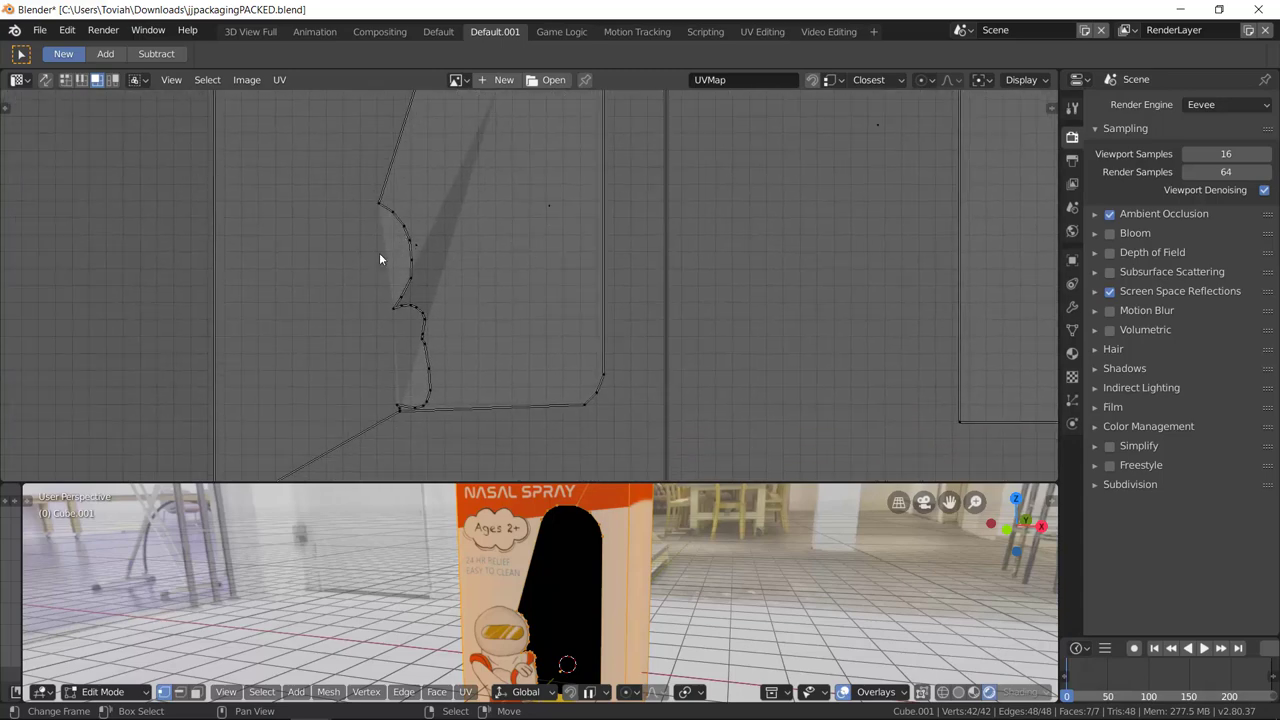
scroll(486, 366, down, 7)
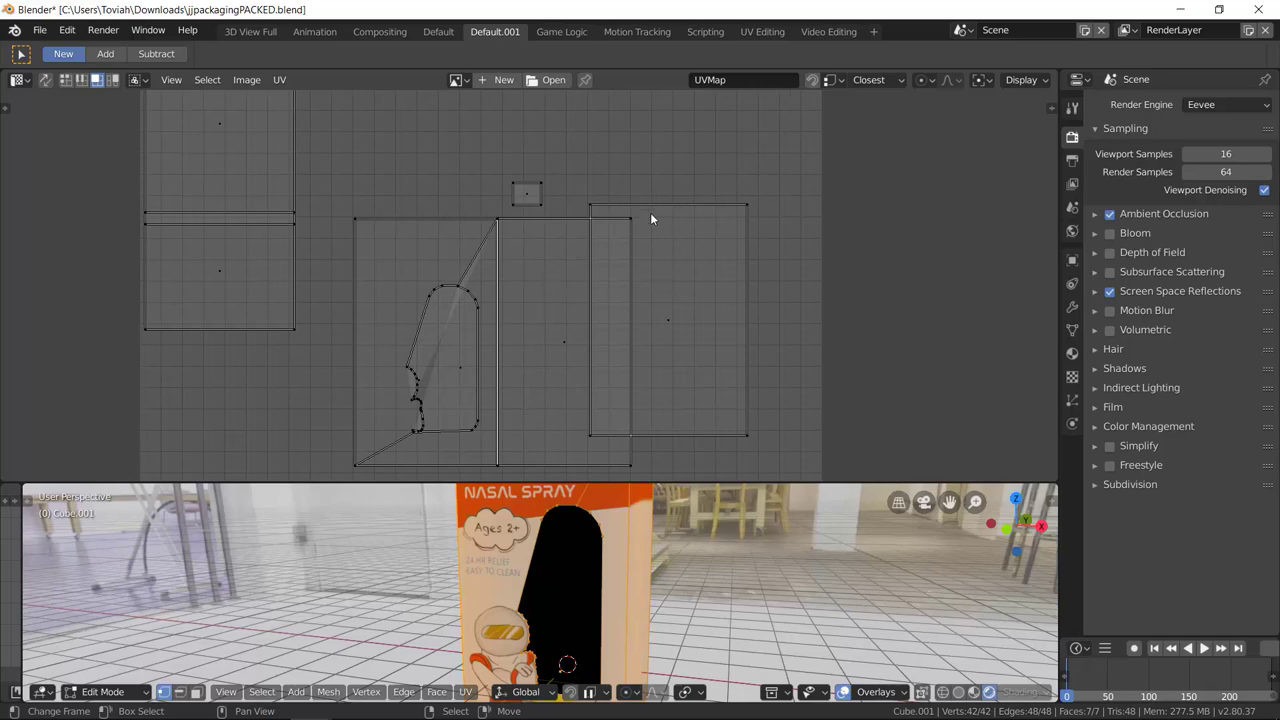
scroll(383, 270, down, 3)
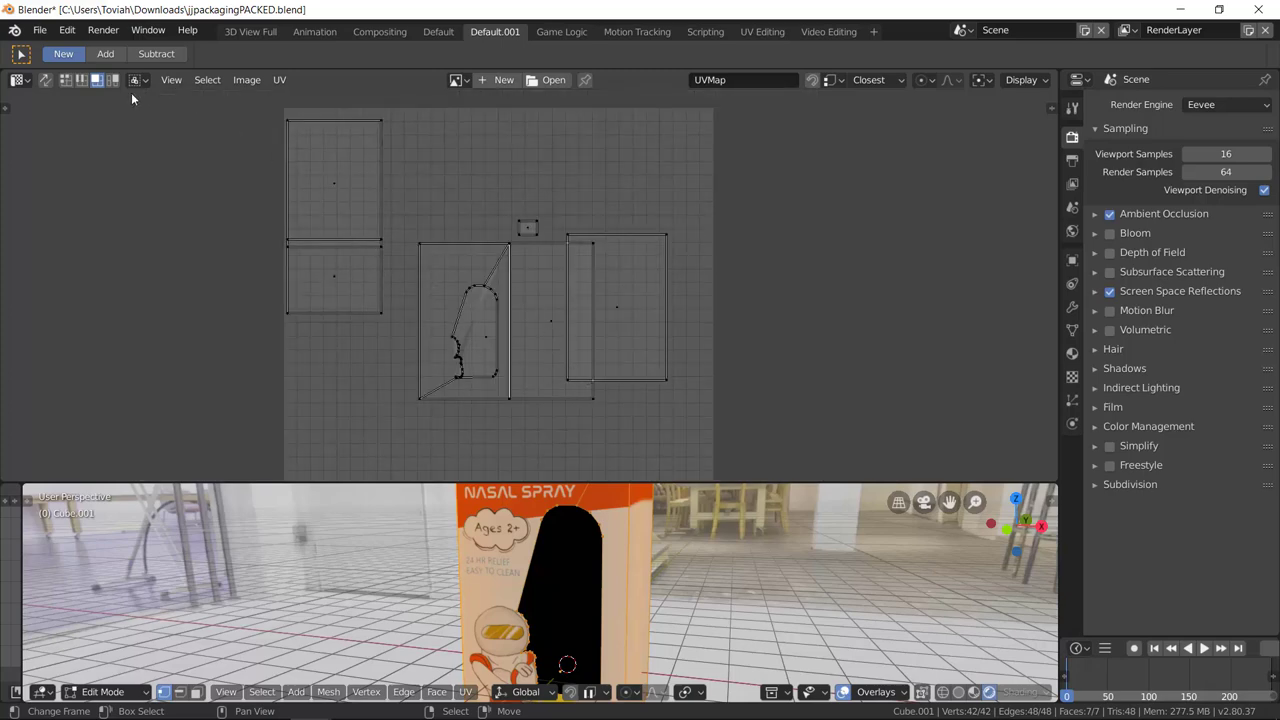
Step: Select the UV island of the side panel next to the cutout panel and try to move it
click(546, 316)
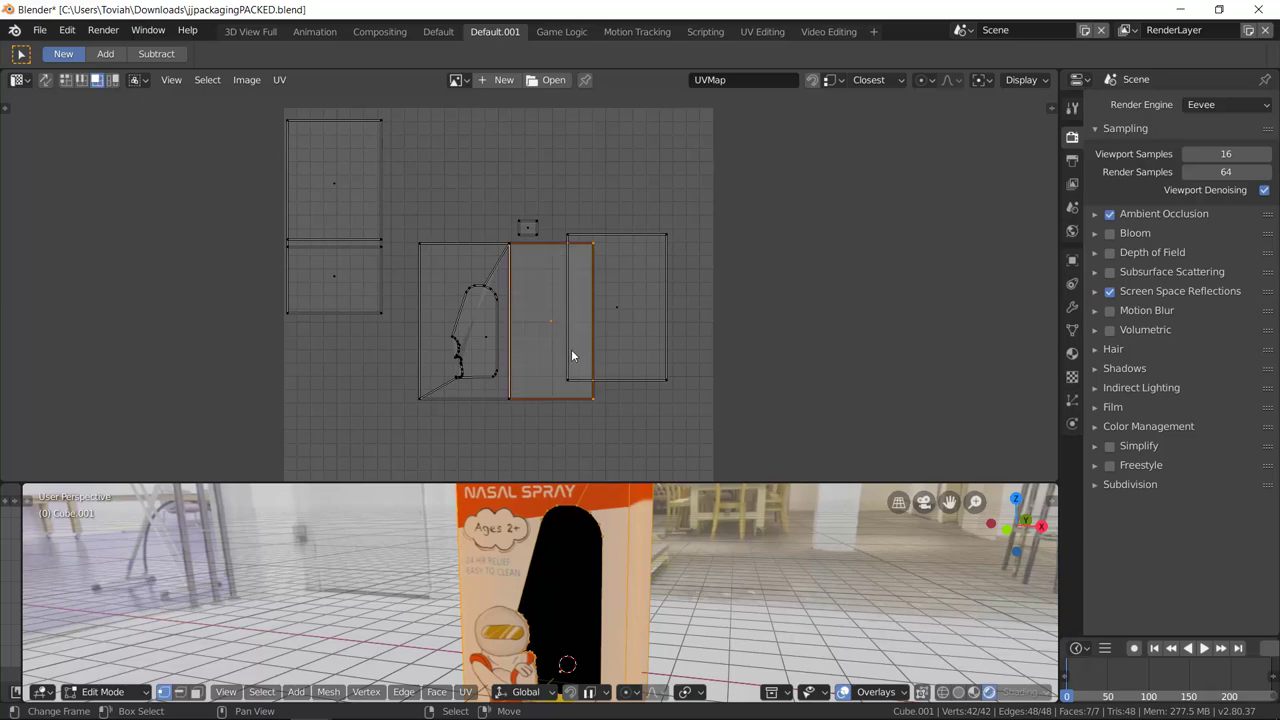
key(g)
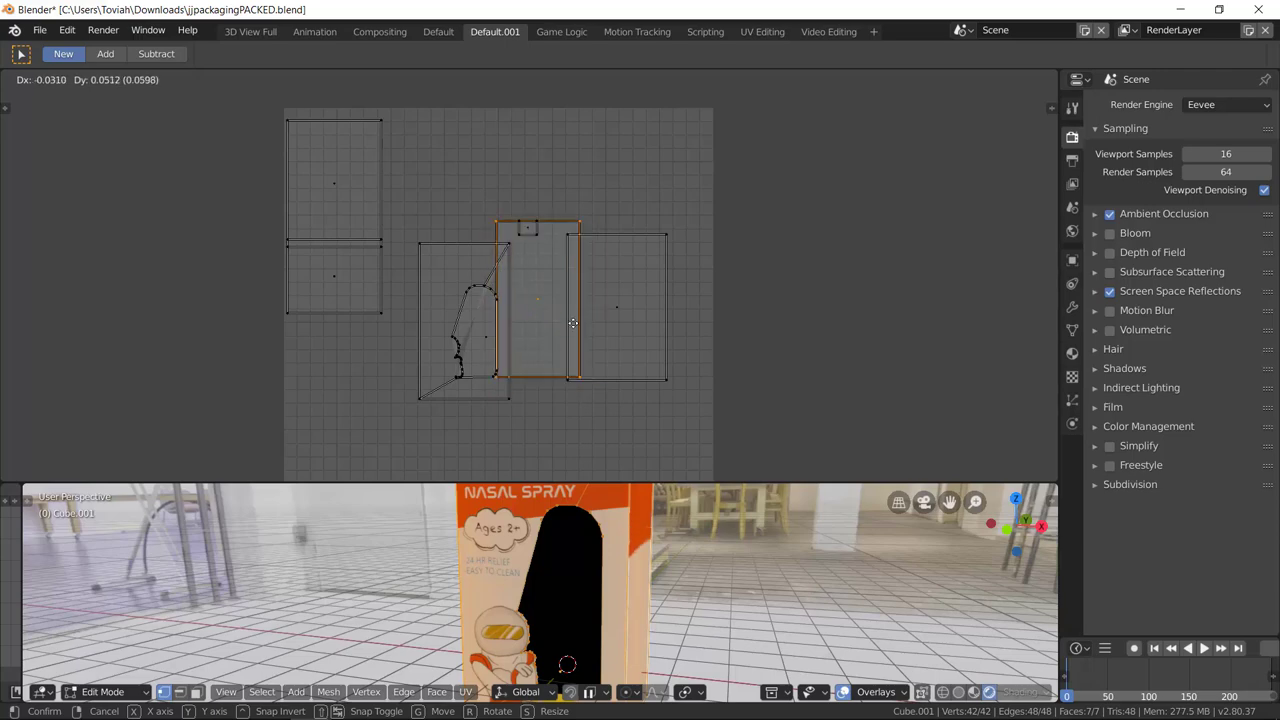
right_click(799, 348)
Step: Show the jjpackaging.jpg image behind the UV layout and frame it
middle_drag(799, 348, 787, 238)
click(456, 80)
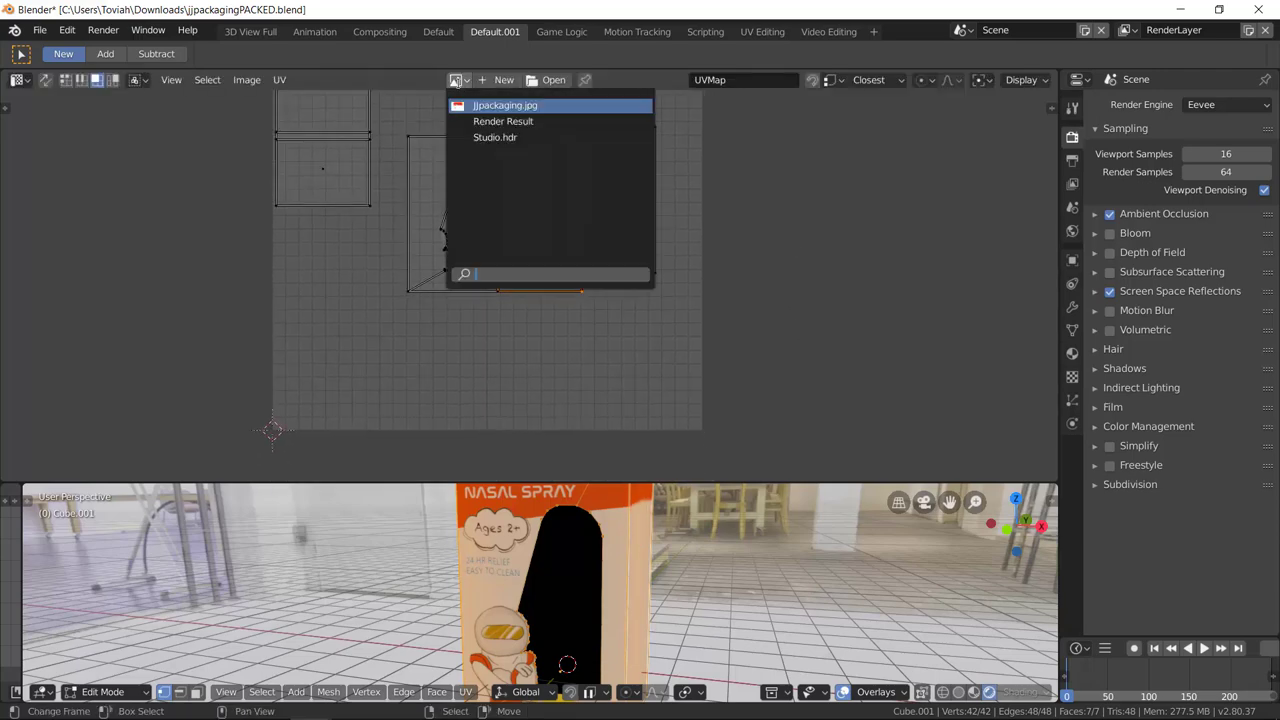
click(490, 105)
key(Home)
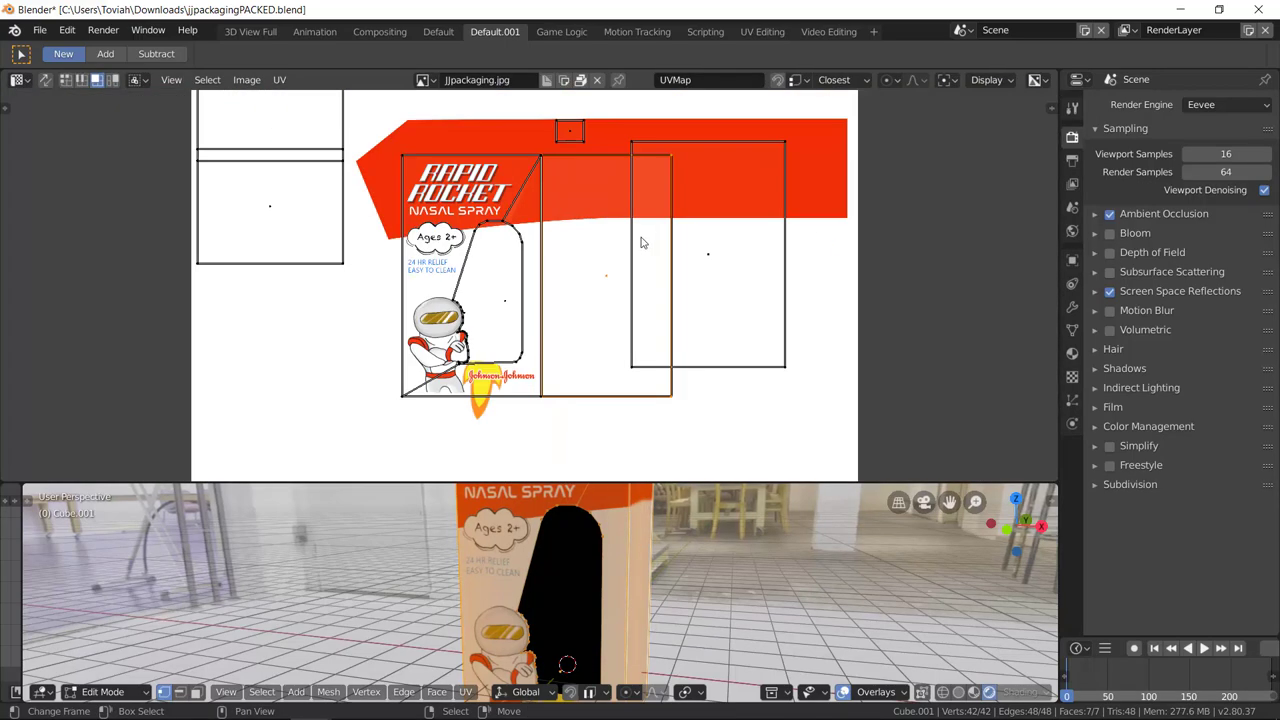
Step: Compare the cutout's UV outline along the astronaut and Johnson & Johnson artwork with the same area on the 3D box
scroll(479, 297, up, 2)
scroll(497, 303, down, 1)
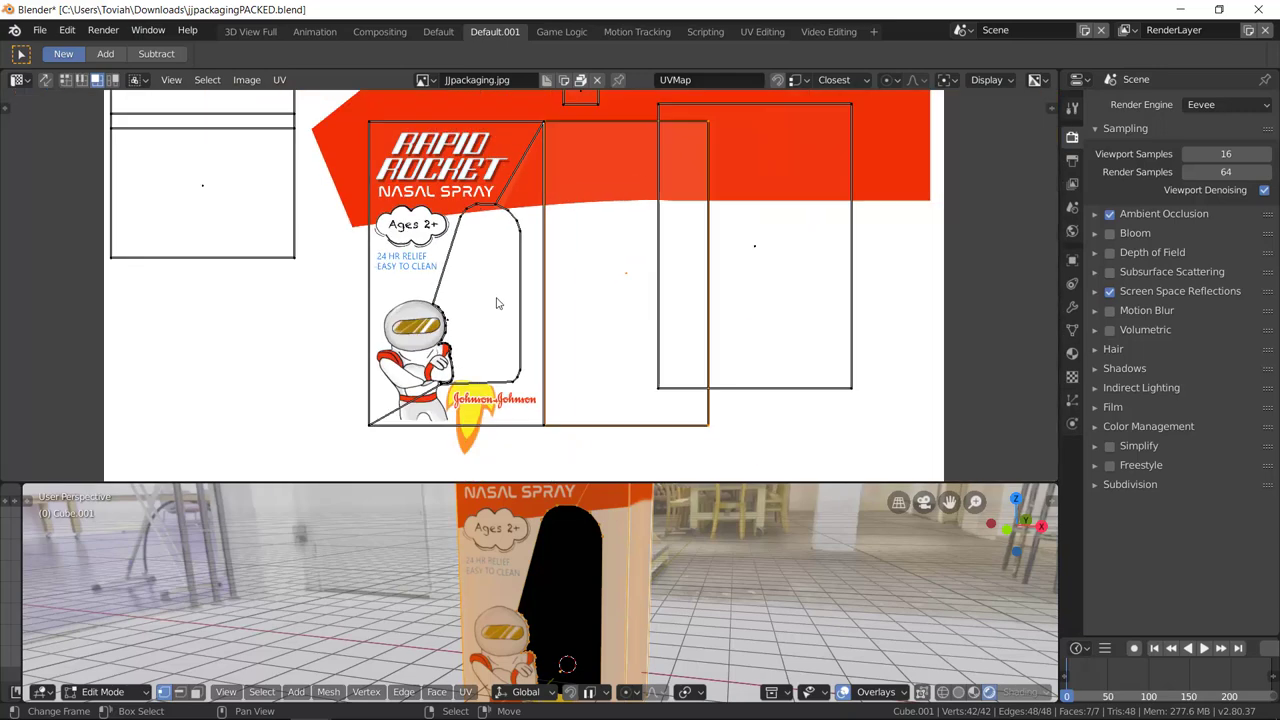
scroll(466, 316, up, 4)
scroll(315, 365, right, 3)
scroll(309, 360, up, 1)
middle_drag(309, 360, 466, 244)
scroll(445, 277, up, 1)
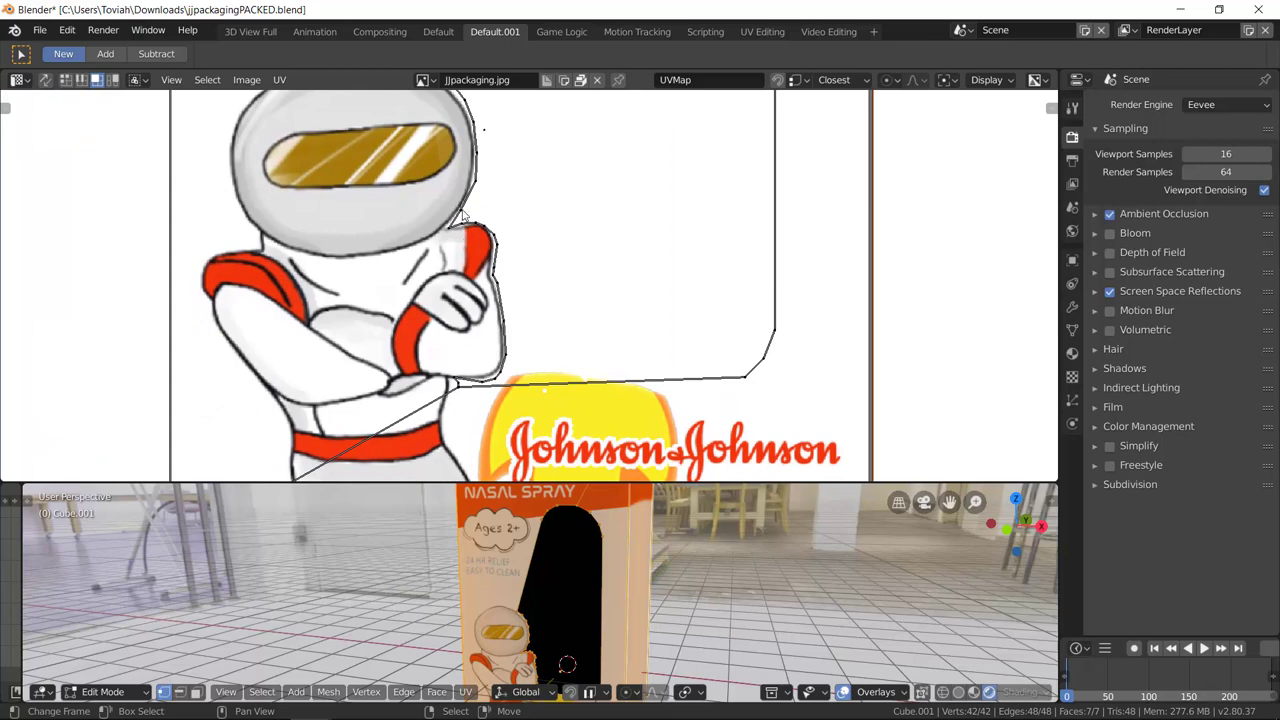
scroll(480, 262, up, 2)
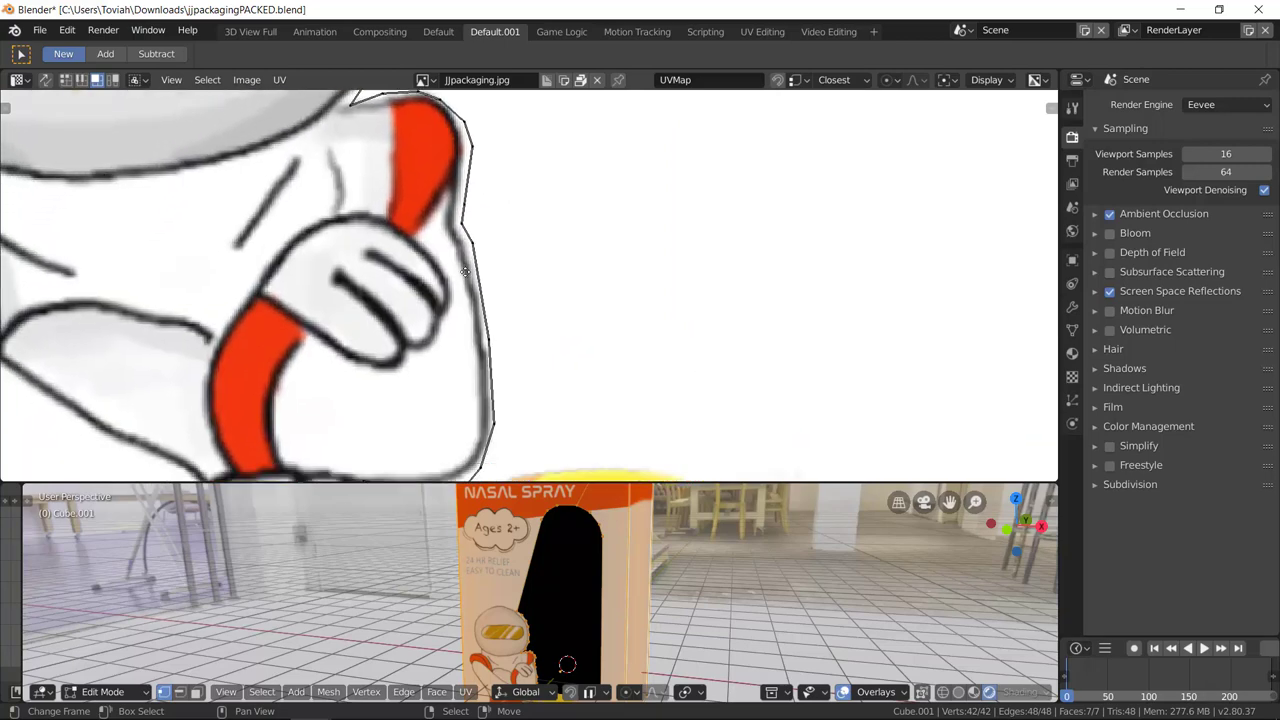
scroll(486, 271, down, 1)
scroll(476, 309, up, 1)
middle_drag(476, 309, 482, 283)
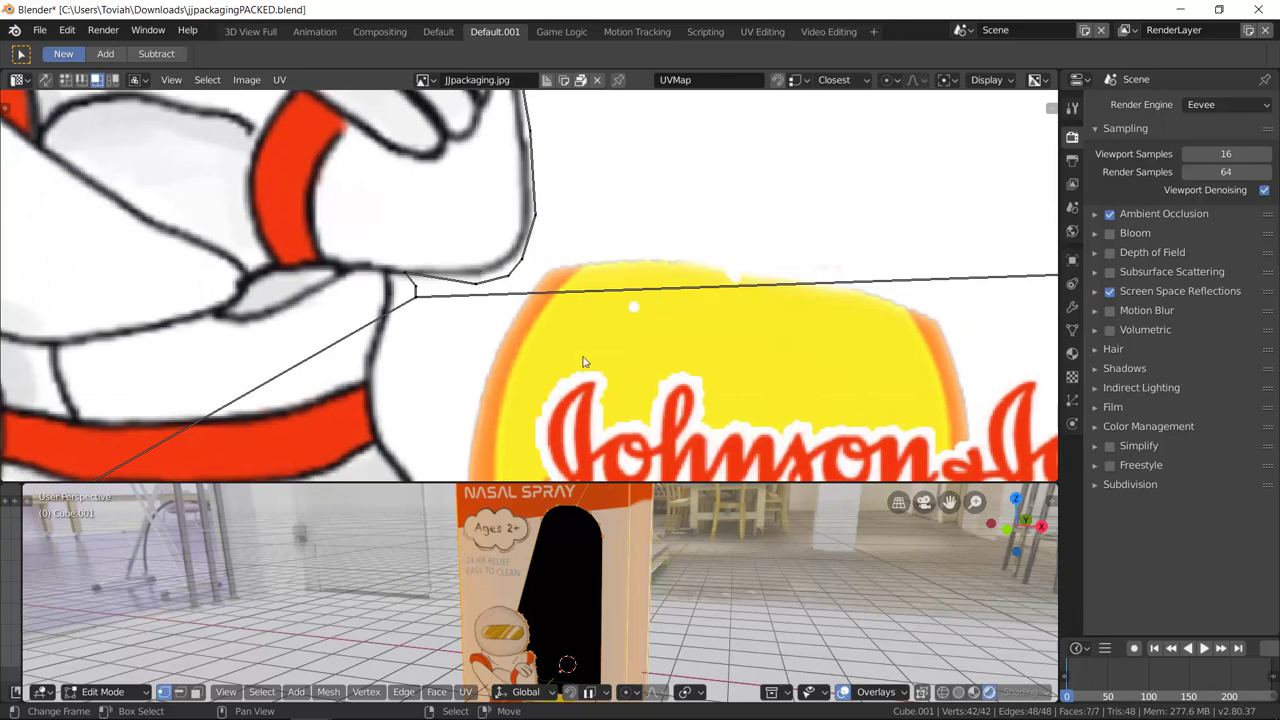
middle_drag(640, 580, 708, 598)
scroll(701, 600, up, 5)
scroll(708, 598, down, 6)
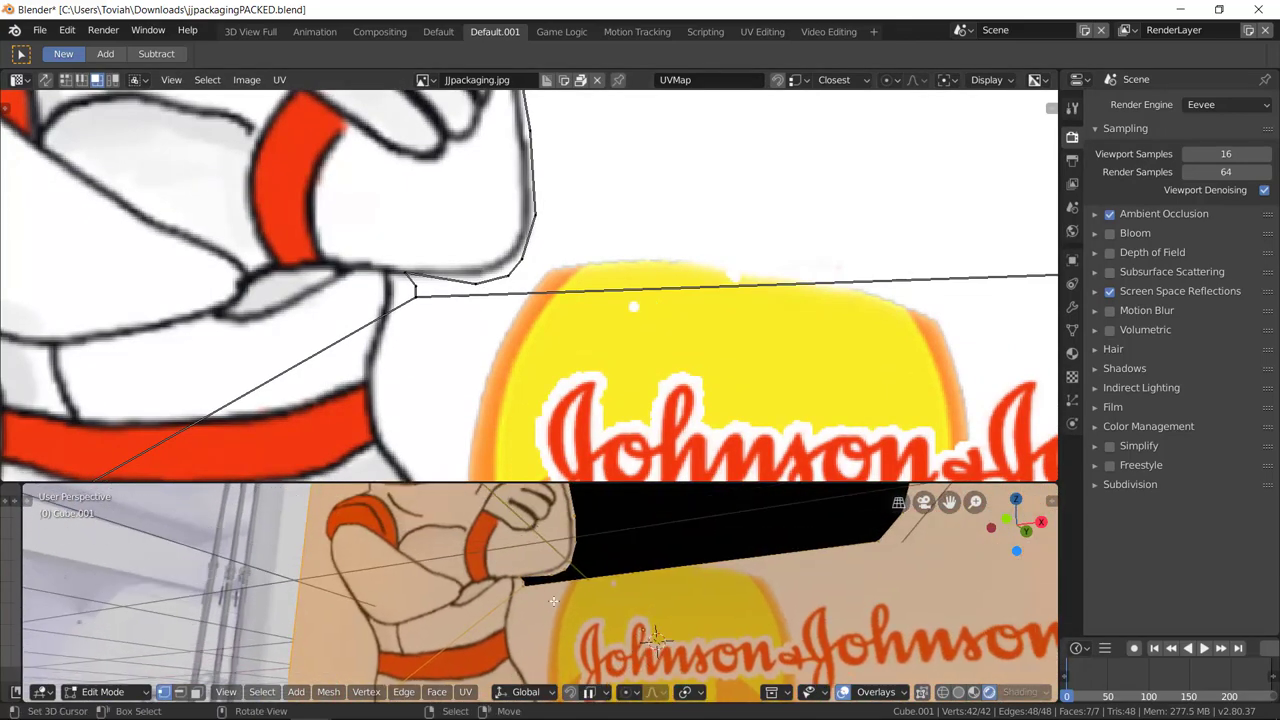
scroll(670, 289, down, 6)
scroll(670, 289, down, 6)
Step: Turn on UV snapping and move the side panel's upper corner vertex onto the adjoining corner of the front panel
scroll(671, 206, up, 2)
scroll(670, 206, up, 4)
scroll(494, 196, right, 4)
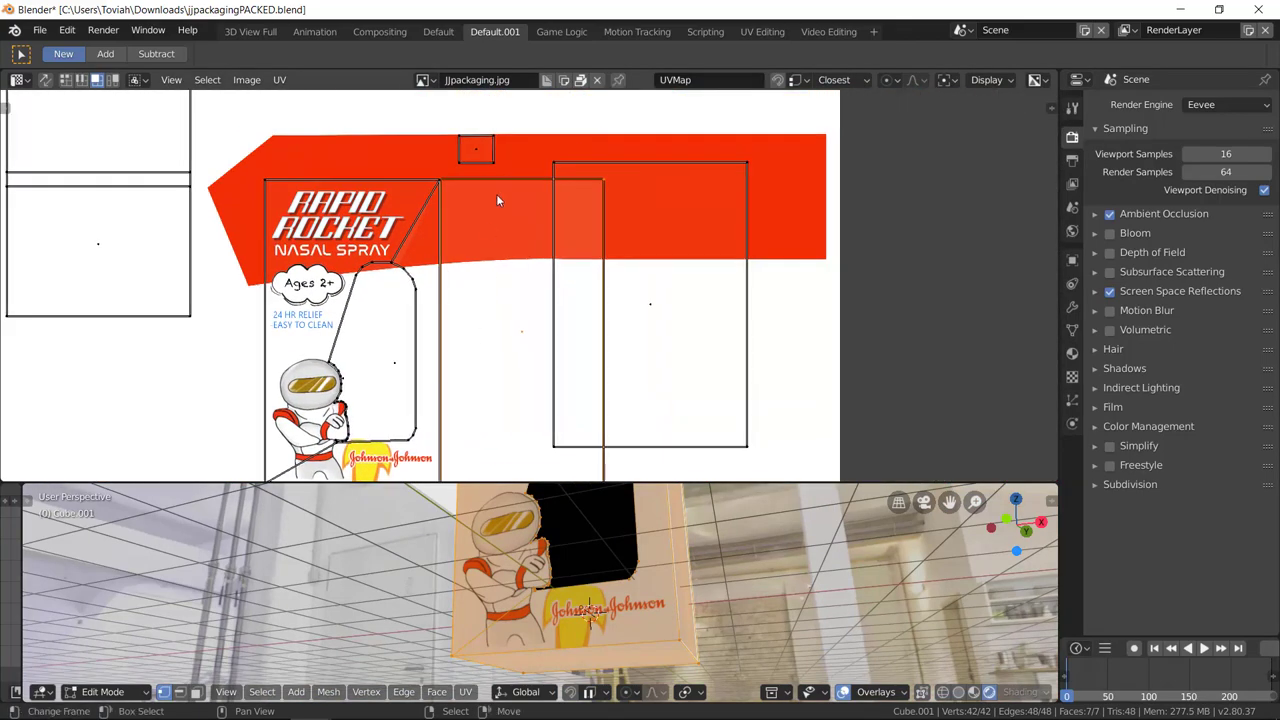
click(519, 348)
scroll(447, 193, up, 5)
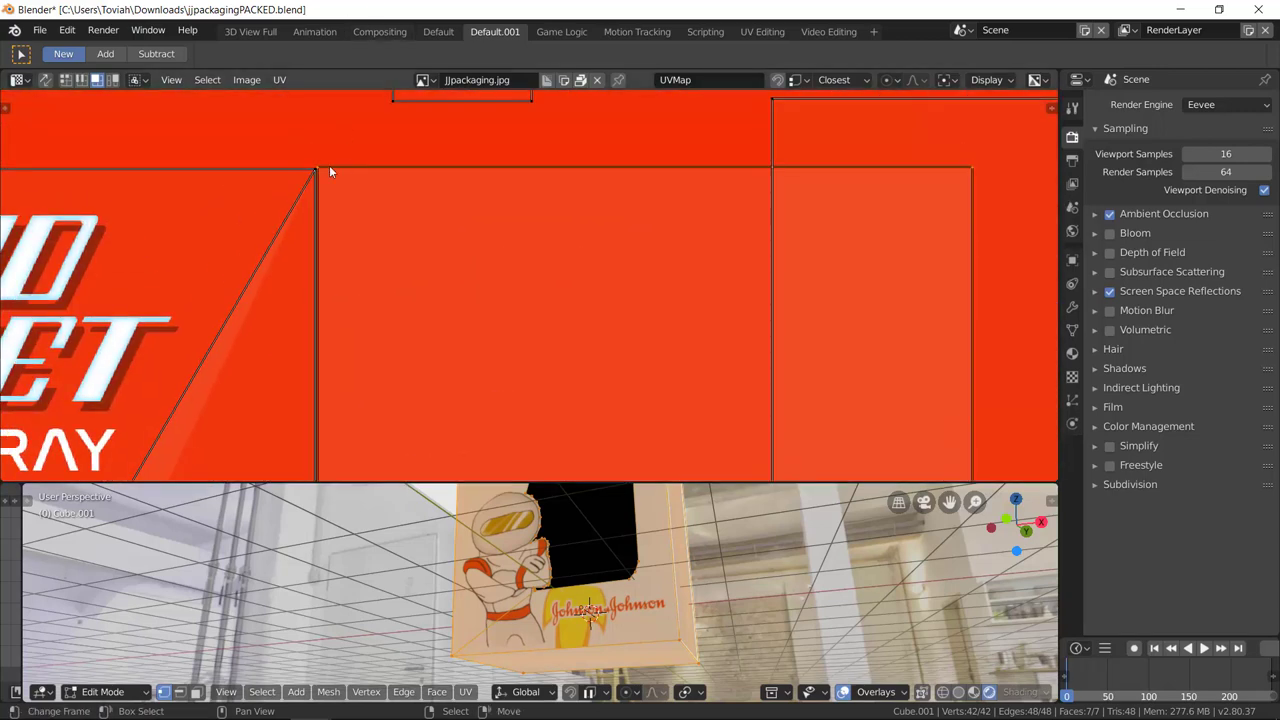
middle_drag(329, 172, 357, 219)
scroll(357, 219, up, 3)
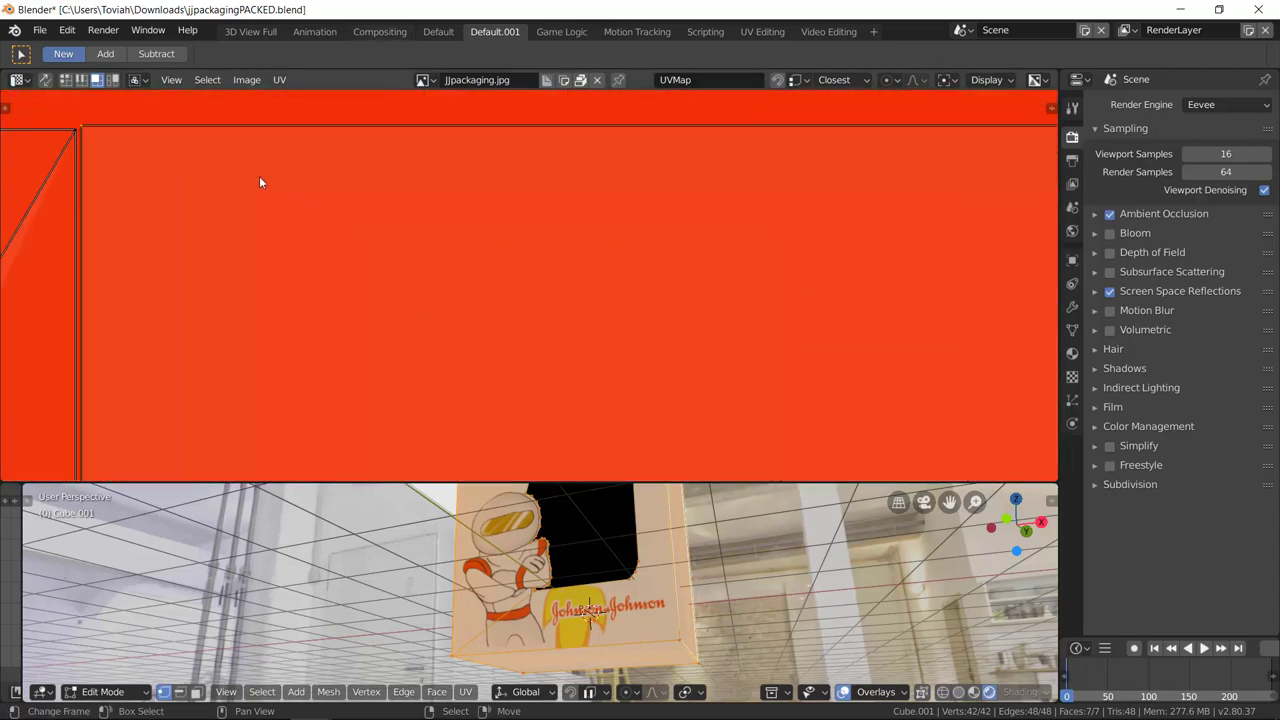
scroll(275, 205, down, 2)
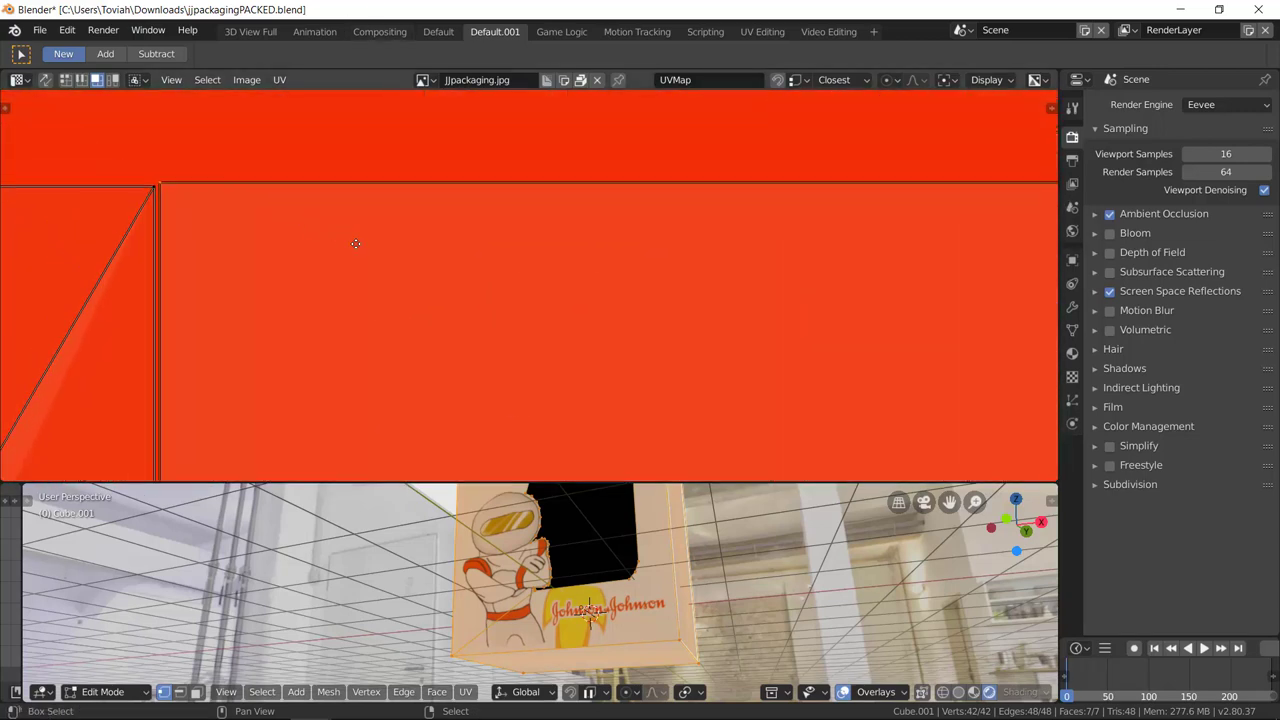
click(777, 80)
click(233, 211)
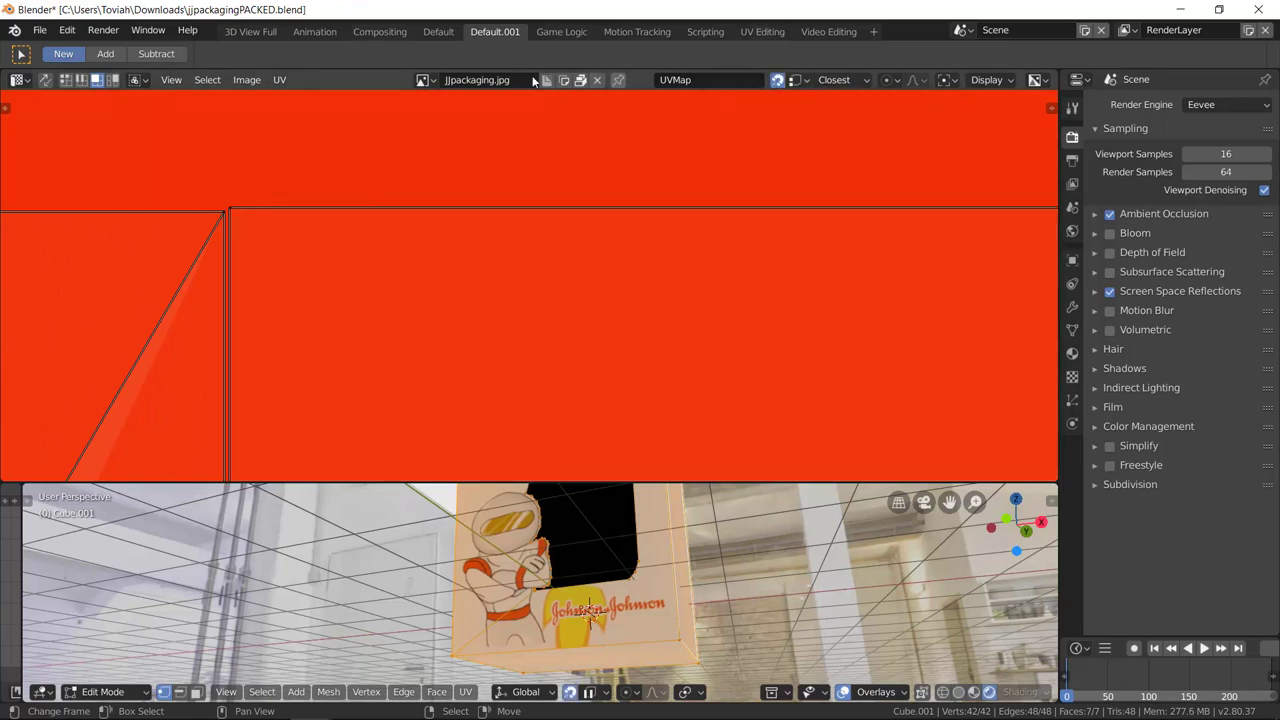
click(228, 214)
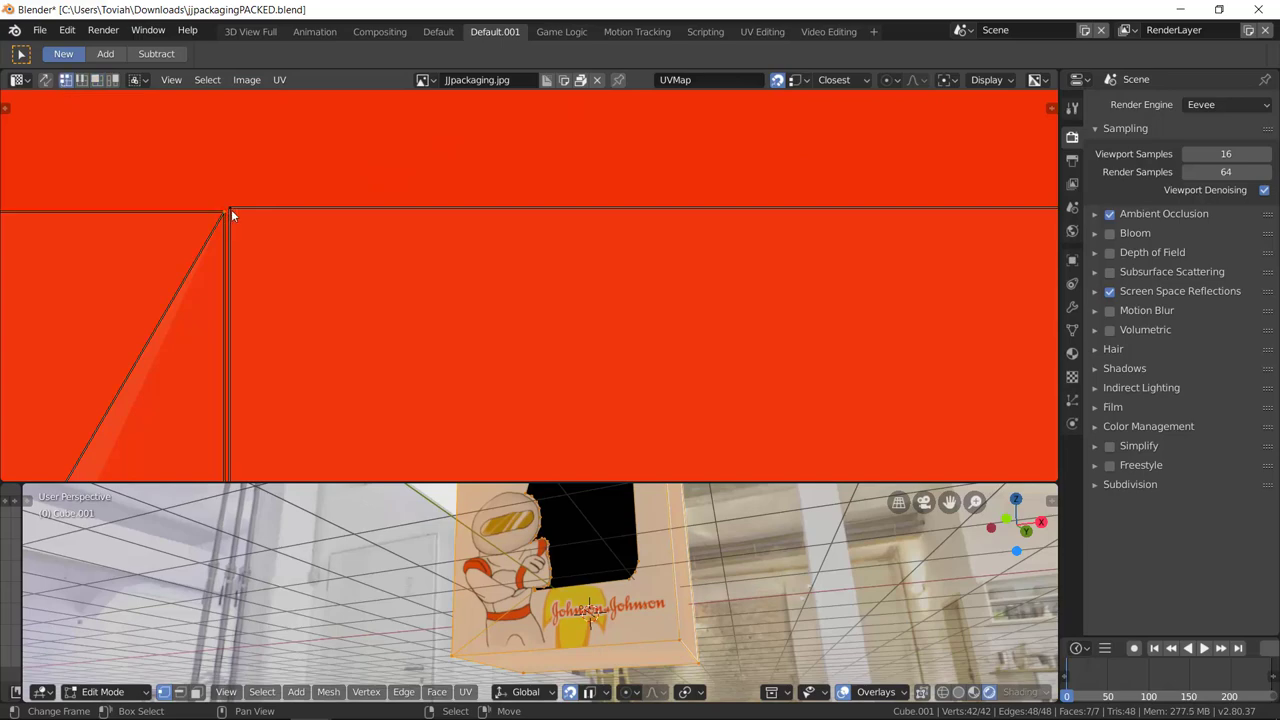
key(g)
click(225, 216)
Step: Check the artwork across the seam between the box's front and side faces, and enlarge the 3D viewport
mouse_move(540, 590)
middle_down()
mouse_move(600, 600)
mouse_move(628, 578)
mouse_move(543, 513)
mouse_move(575, 560)
mouse_move(545, 595)
mouse_move(547, 665)
mouse_move(569, 590)
middle_up()
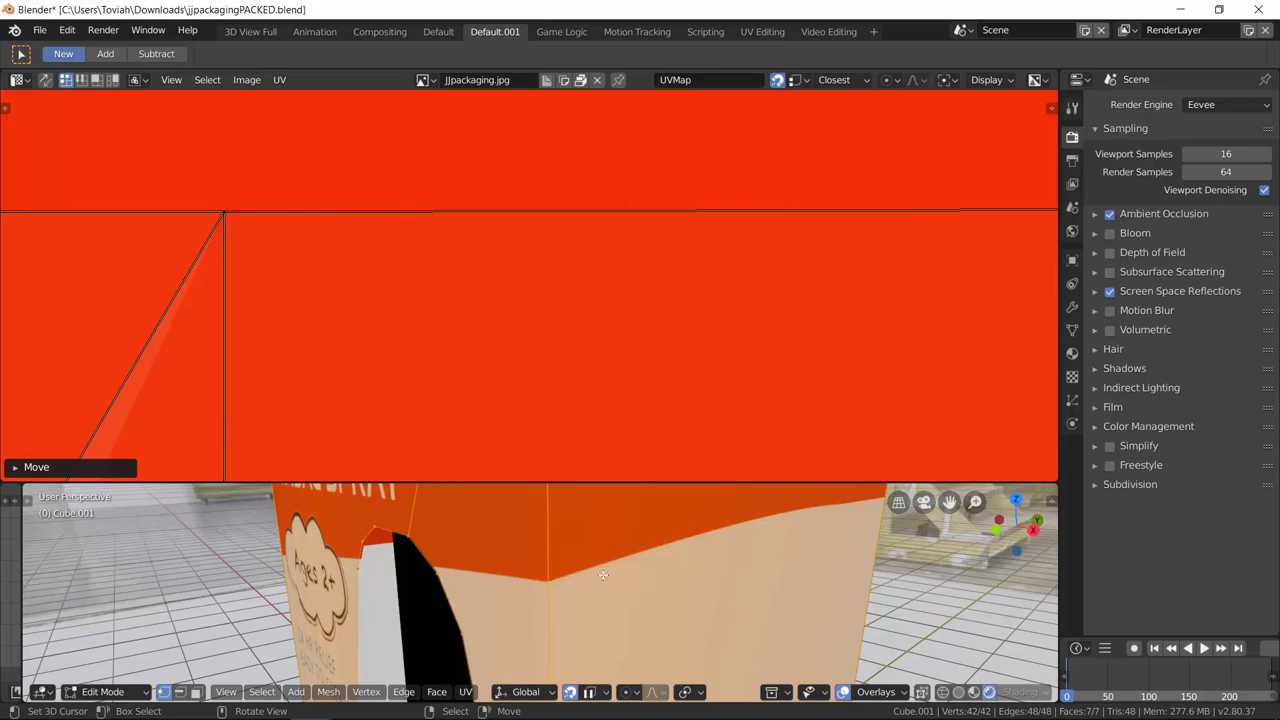
scroll(571, 581, down, 5)
scroll(695, 453, down, 8)
scroll(687, 433, down, 1)
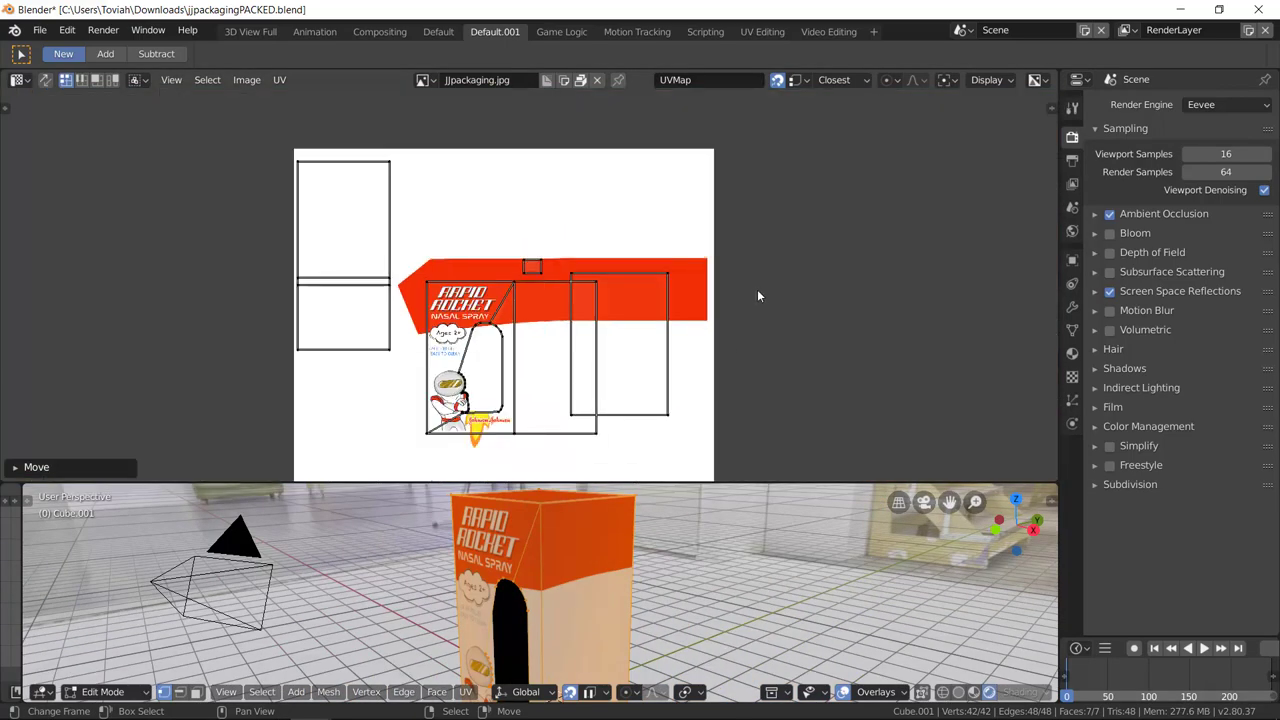
drag(757, 484, 774, 202)
Step: Switch to the File Explorer window showing the composite textures folder and close it
key(alt+Tab)
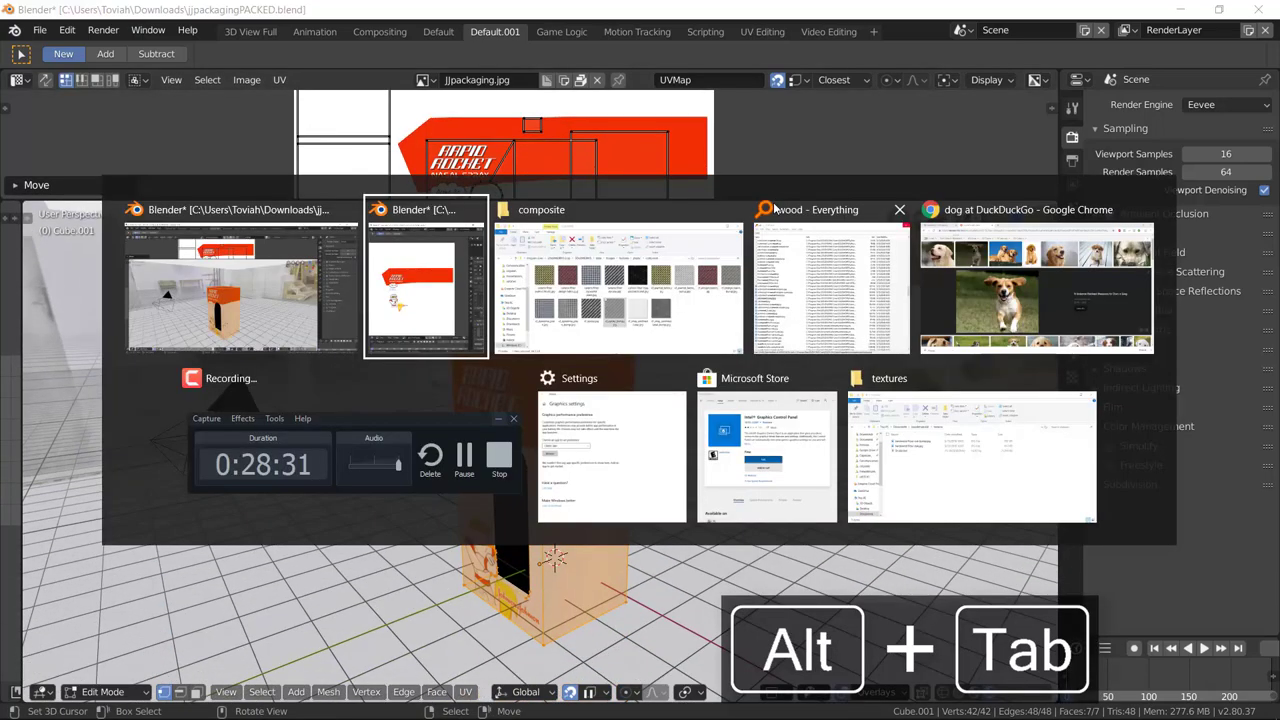
key(alt+Tab)
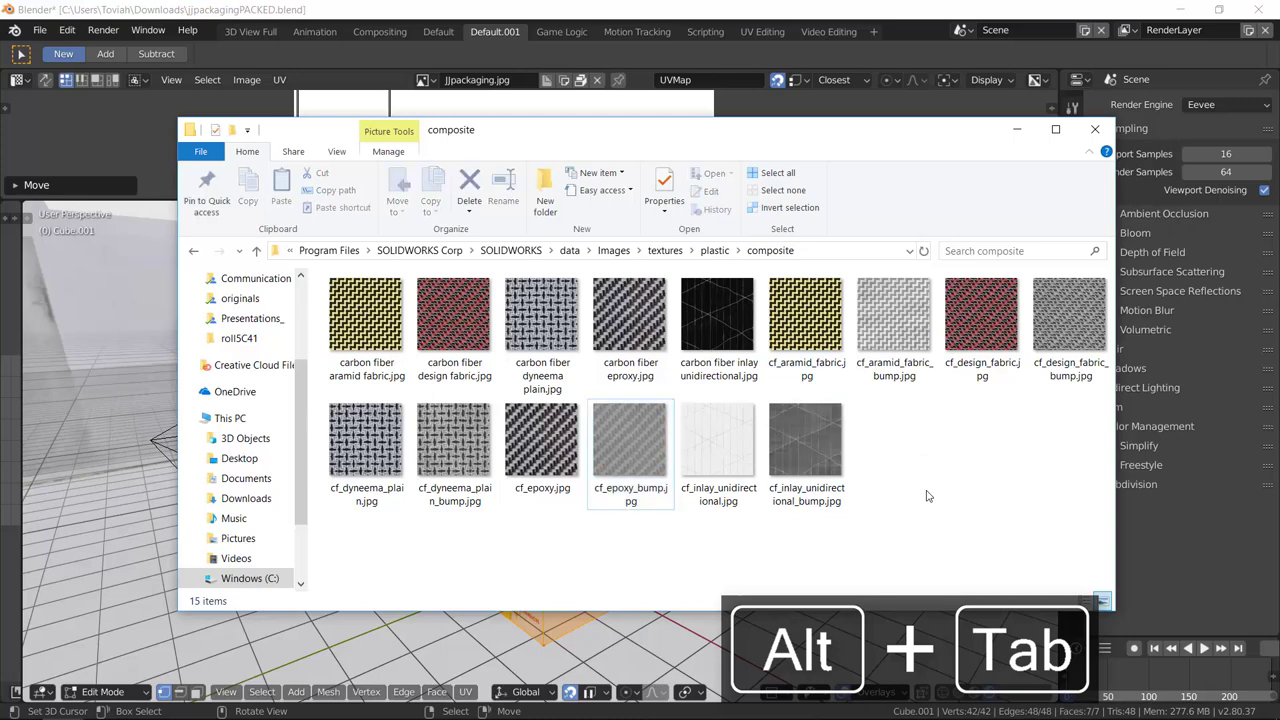
key(alt+F4)
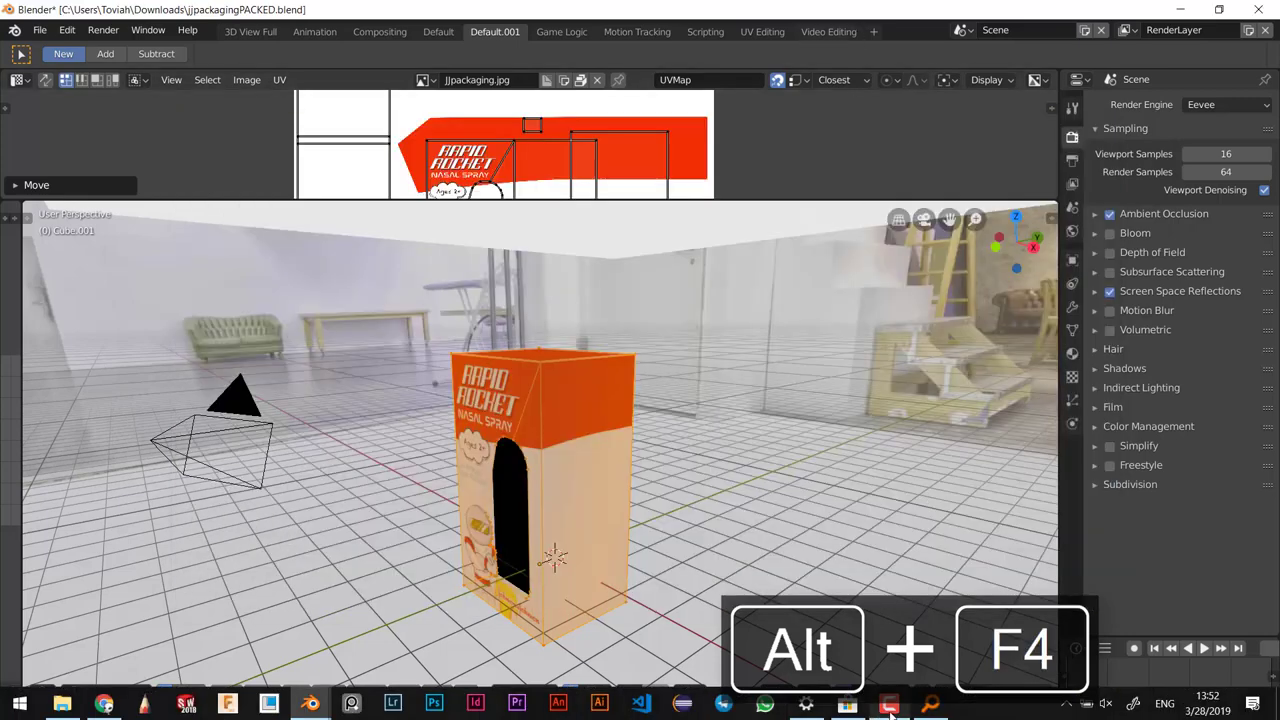
click(888, 704)
click(640, 80)
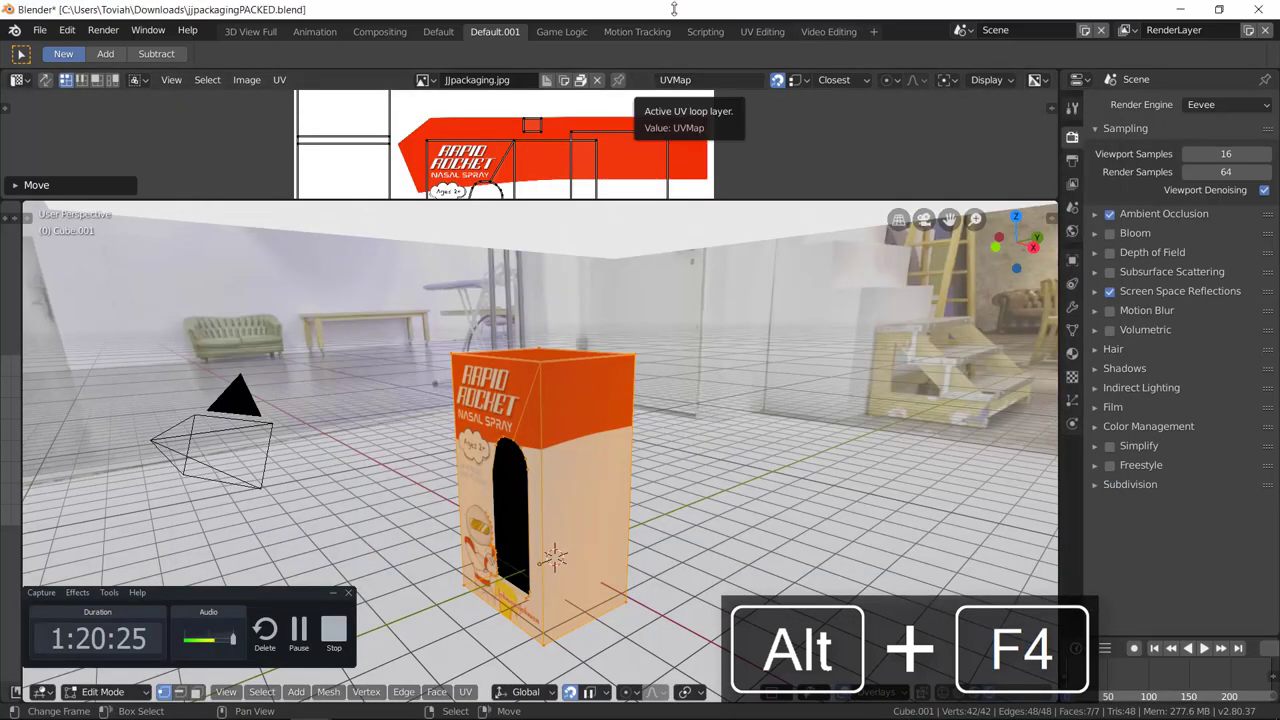
click(333, 592)
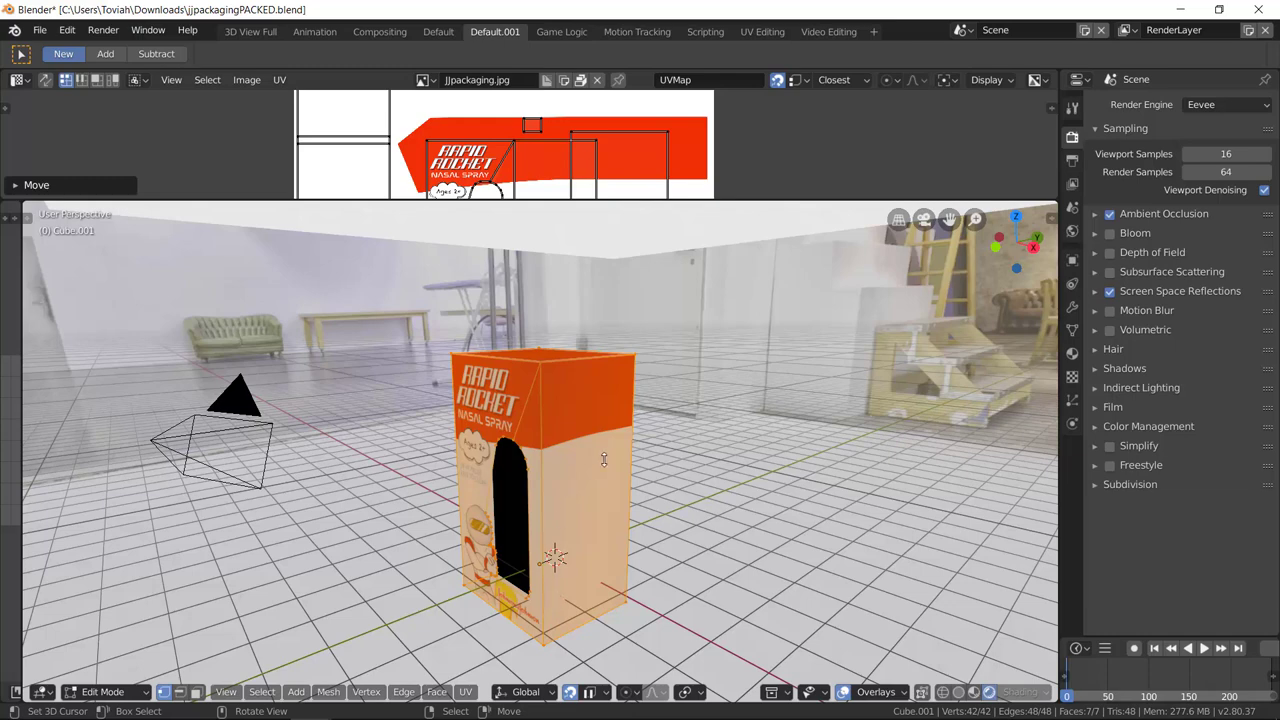
scroll(627, 482, down, 2)
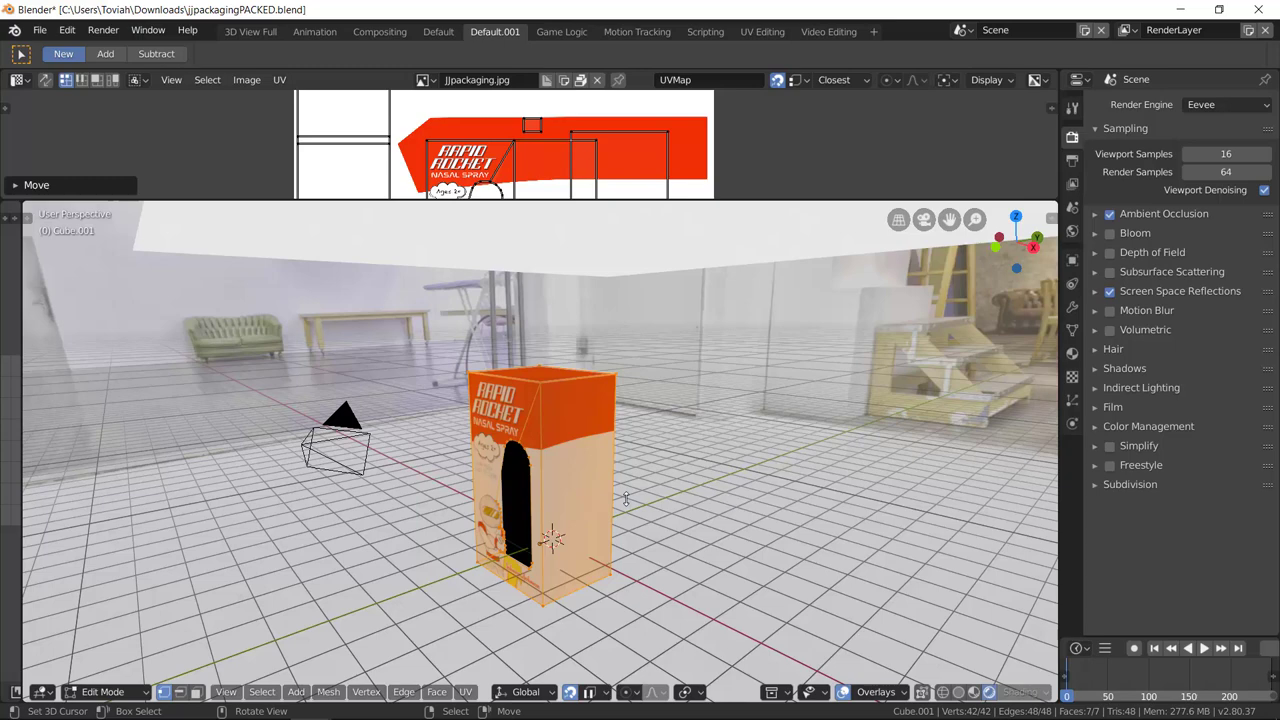
key(alt+Tab)
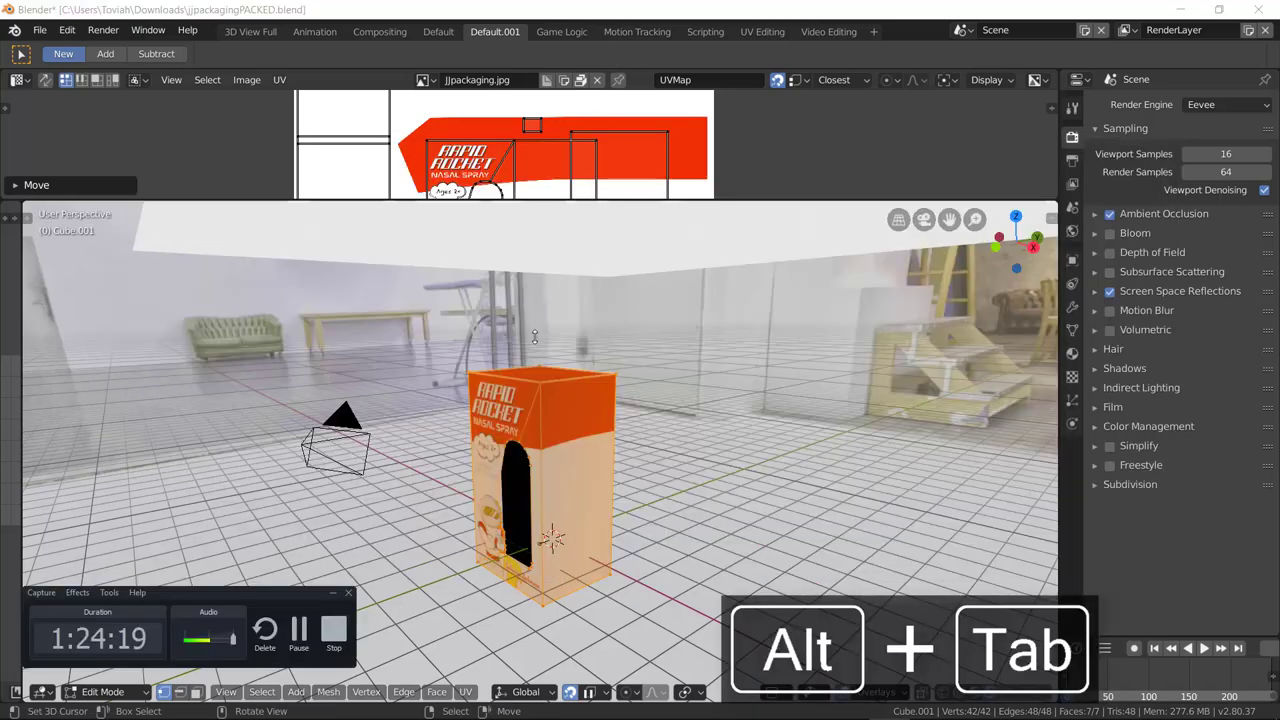